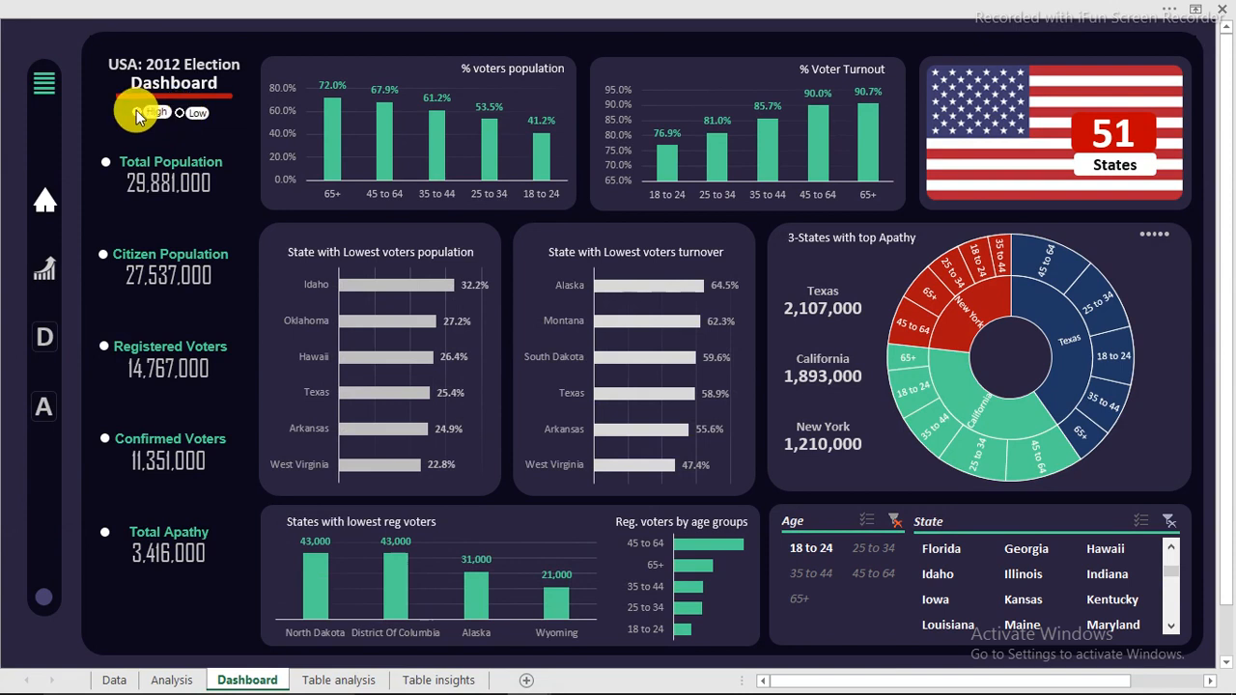
Show the highest-ranking states in the dashboard charts using the High option, and open the Table insights sheet
{"action": "left_click", "coordinate": [135, 112]}
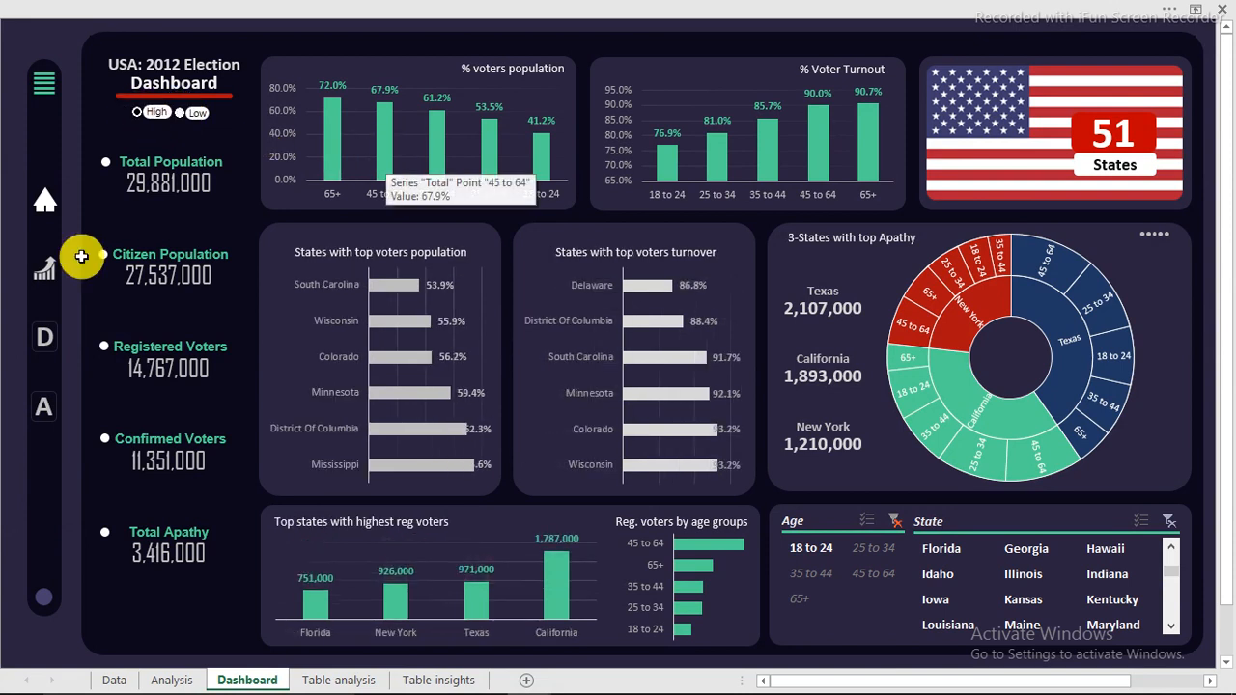
{"action": "left_click", "coordinate": [45, 275]}
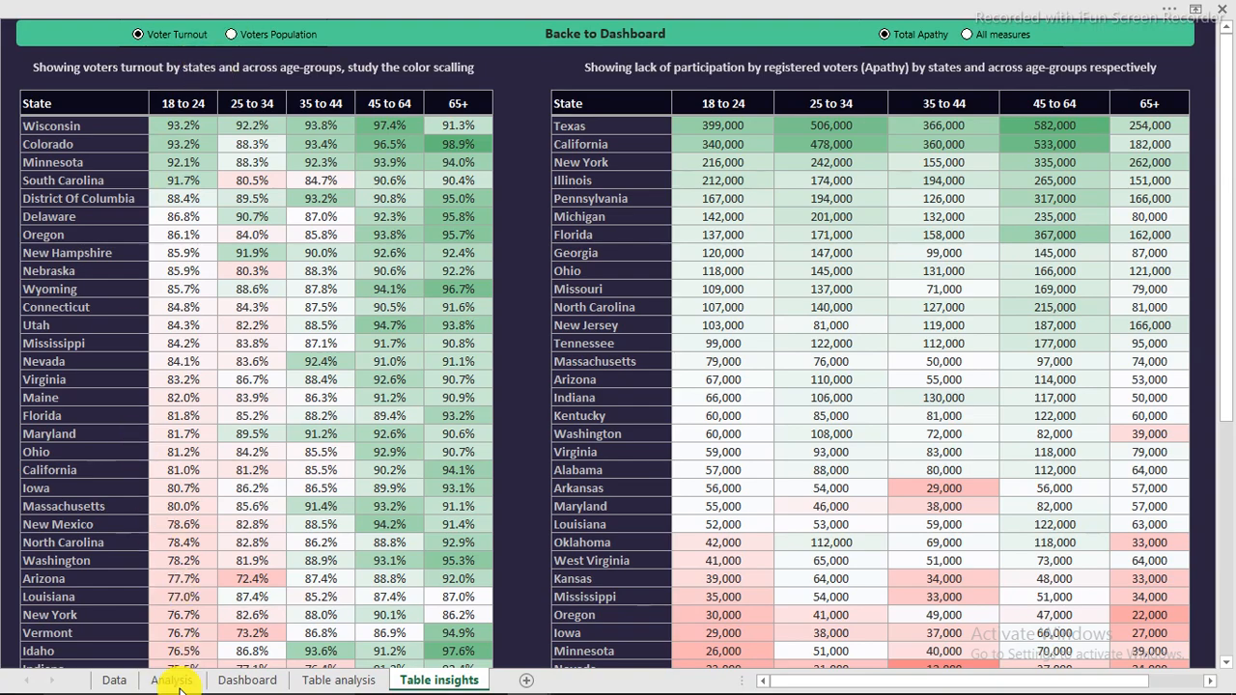
Review the Data sheet, highlighting the State and Age columns and the columns from Total Population to Confirmed Voters
{"action": "left_click", "coordinate": [114, 680]}
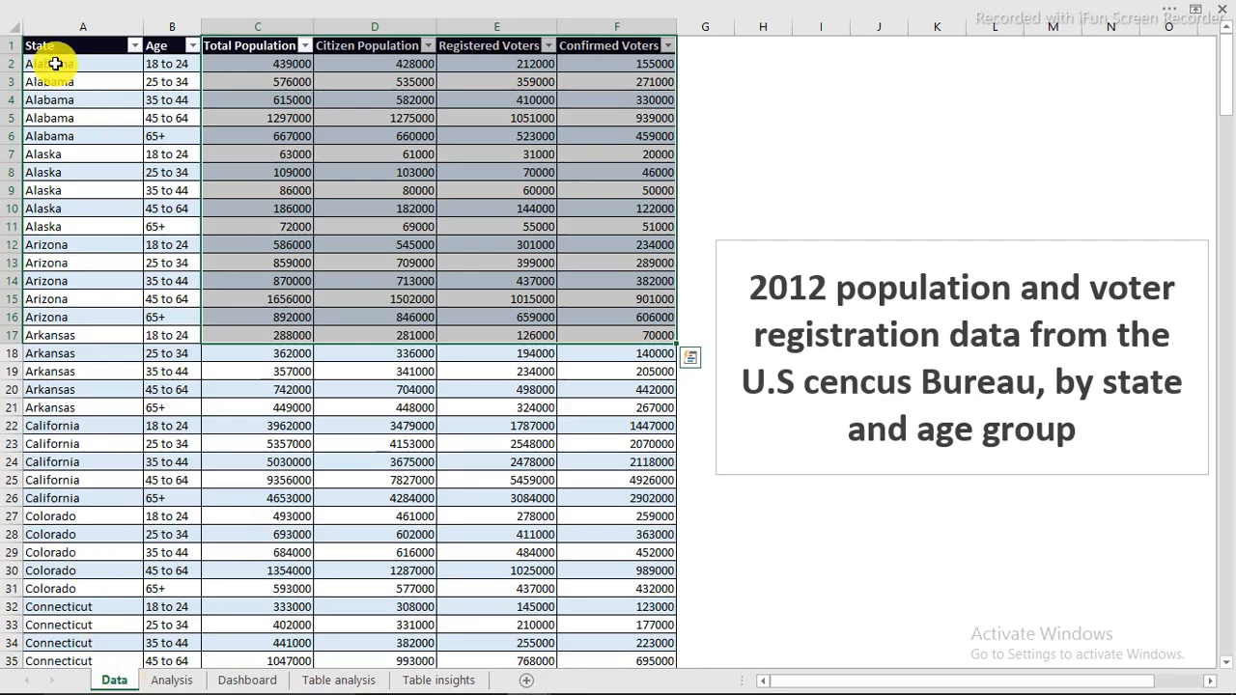
{"action": "left_click_drag", "start_coordinate": [38, 45], "coordinate": [157, 498]}
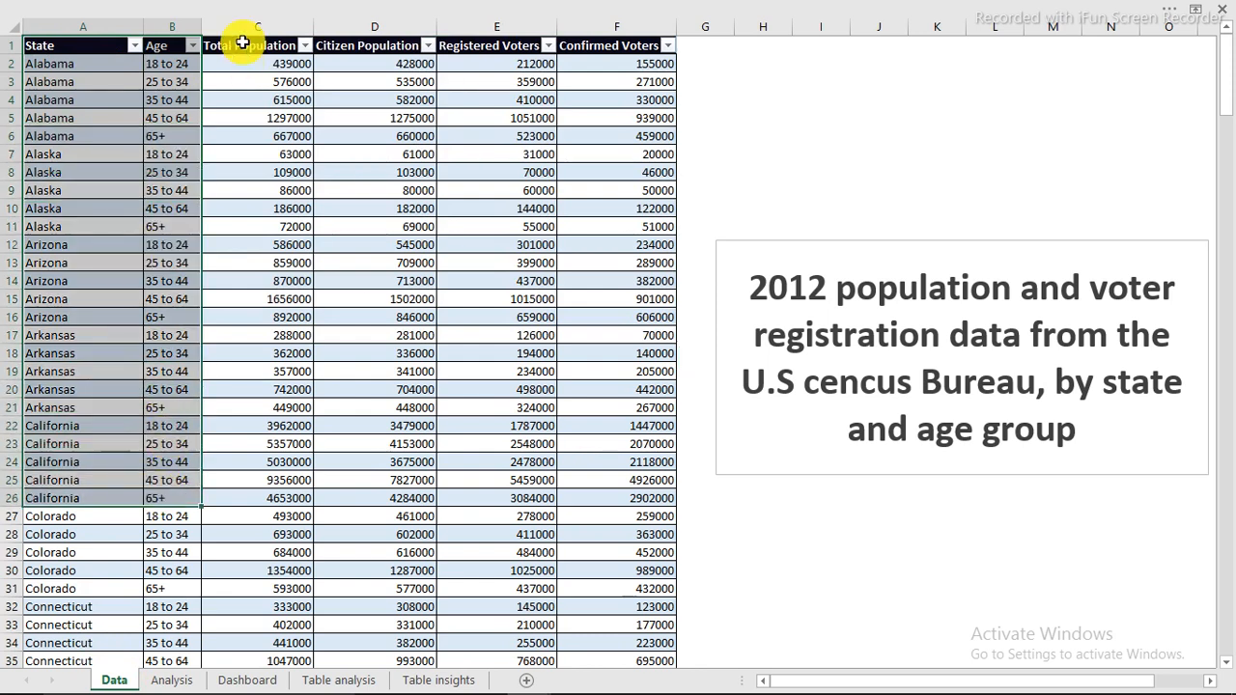
{"action": "left_click_drag", "start_coordinate": [242, 41], "coordinate": [577, 472]}
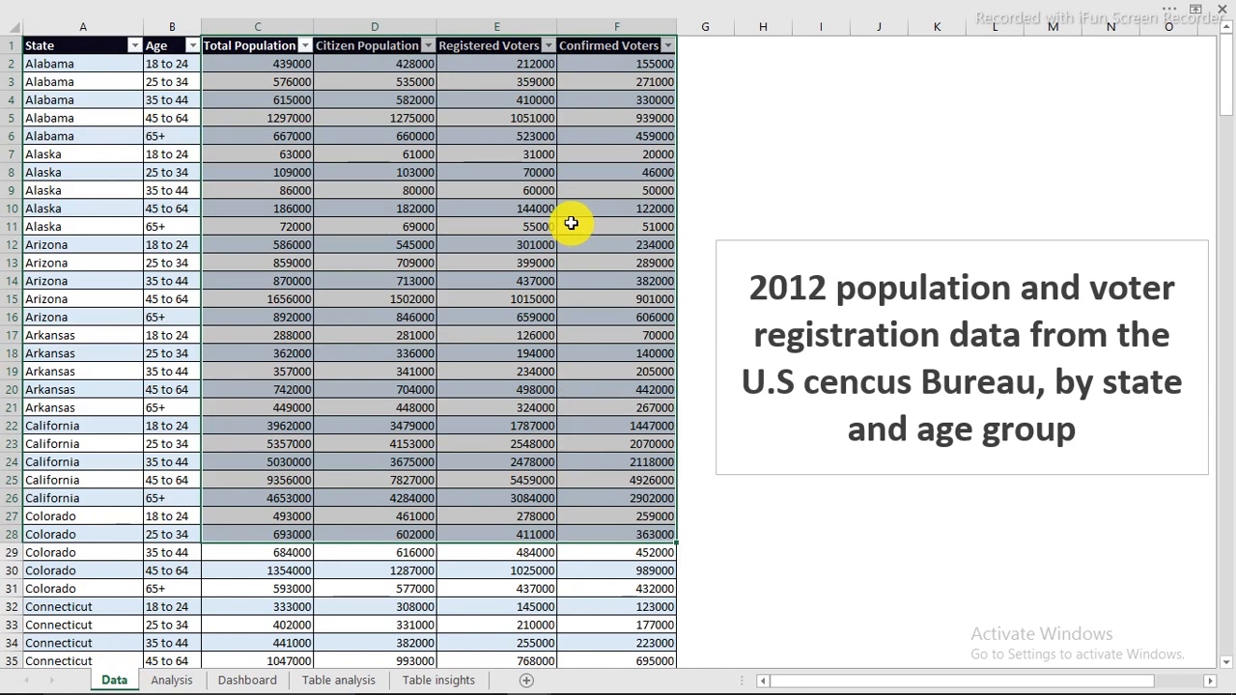
{"action": "left_click", "coordinate": [571, 223]}
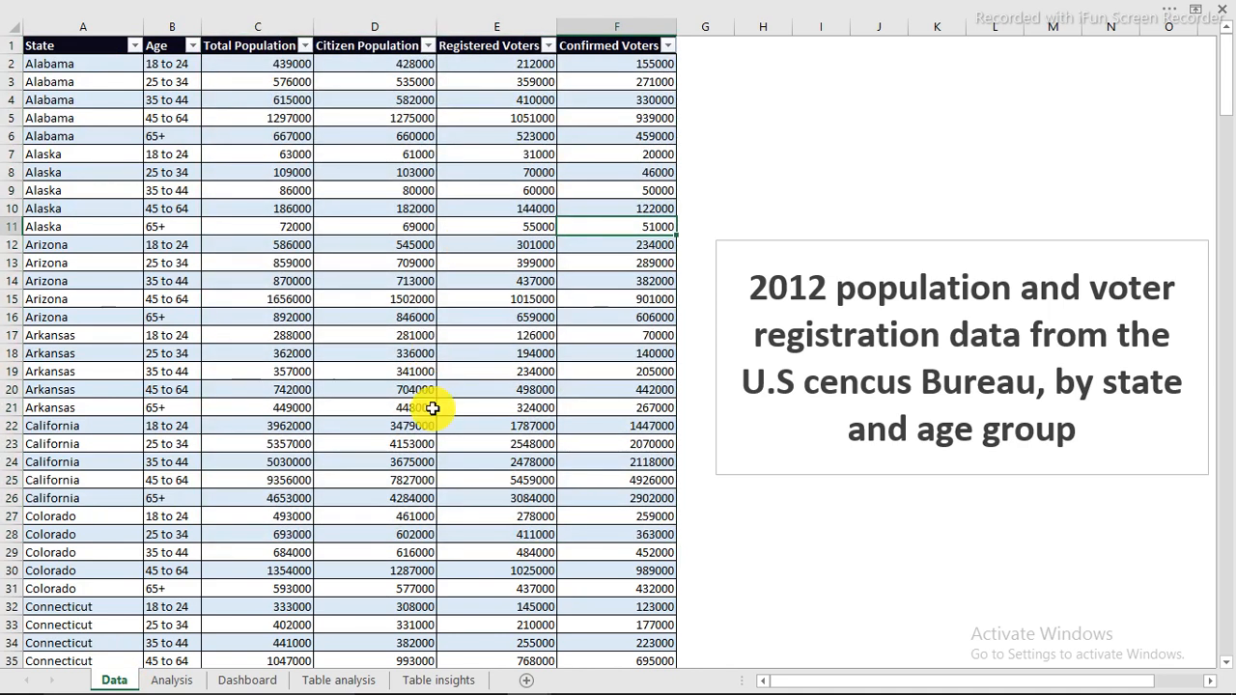
Go through the Dashboard to Table insights and examine voter turnout and total apathy across all states and age groups
{"action": "left_click", "coordinate": [248, 680]}
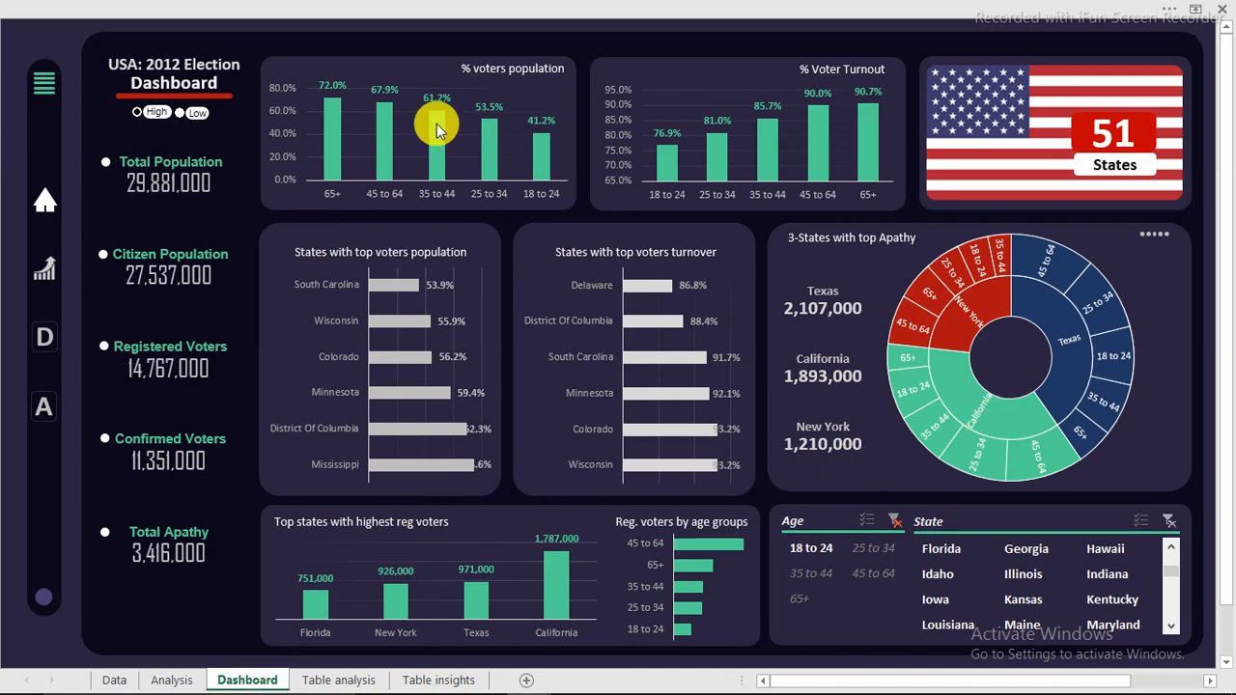
{"action": "left_click", "coordinate": [45, 268]}
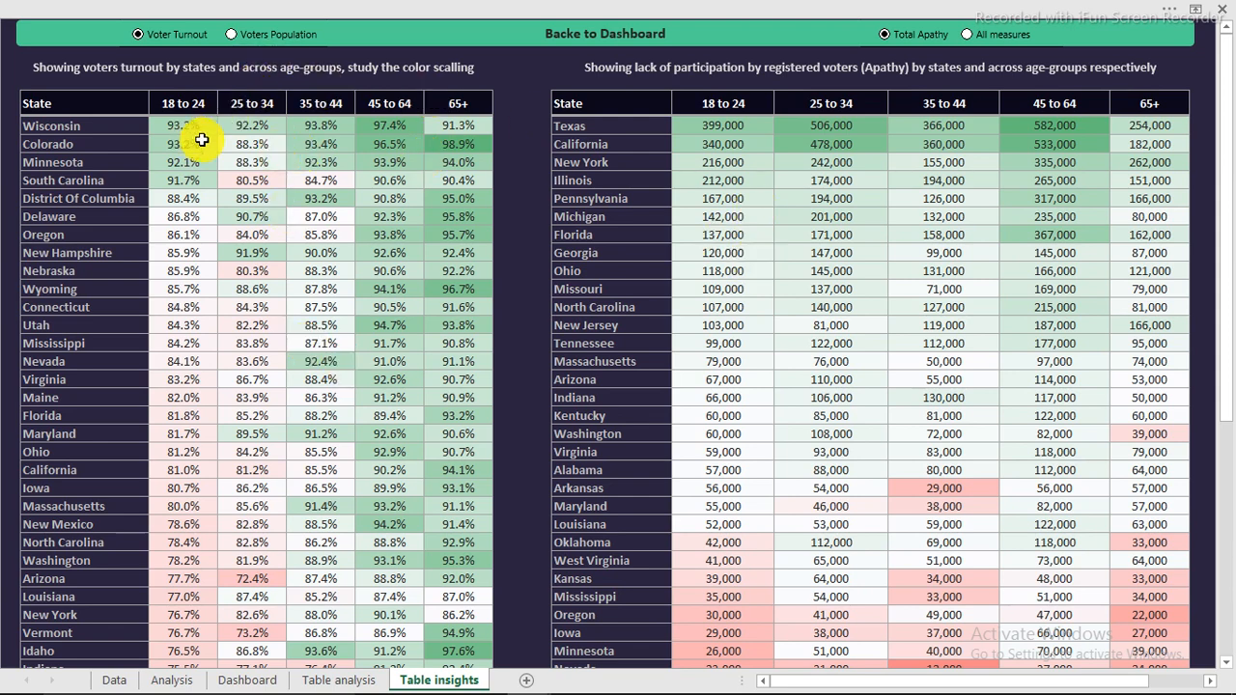
{"action": "scroll", "coordinate": [422, 170], "scroll_direction": "down", "scroll_amount": 3}
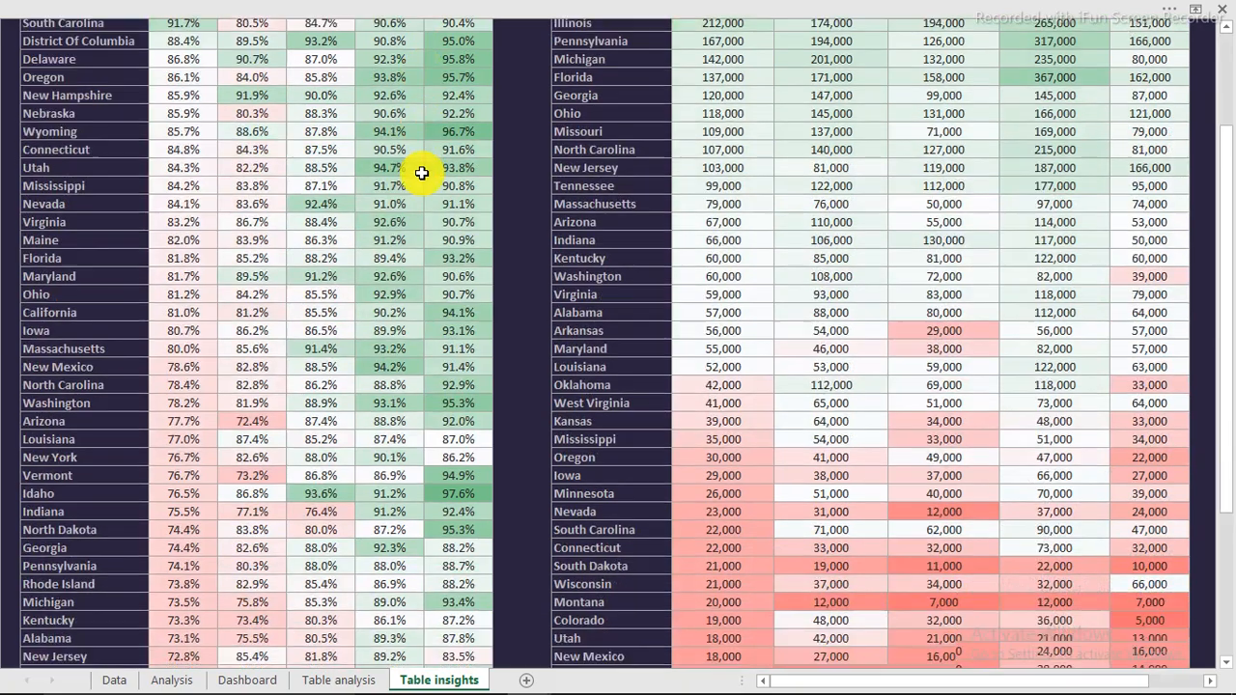
{"action": "scroll", "coordinate": [420, 166], "scroll_direction": "up", "scroll_amount": 3}
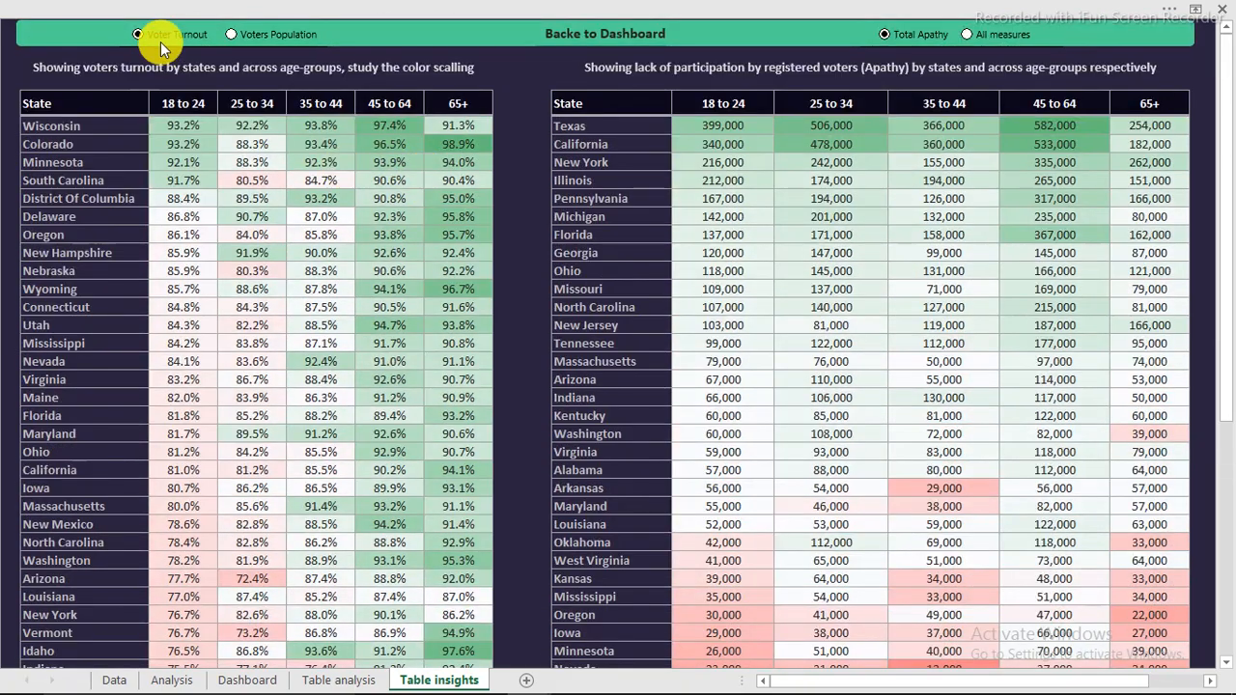
{"action": "scroll", "coordinate": [332, 301], "scroll_direction": "down", "scroll_amount": 2}
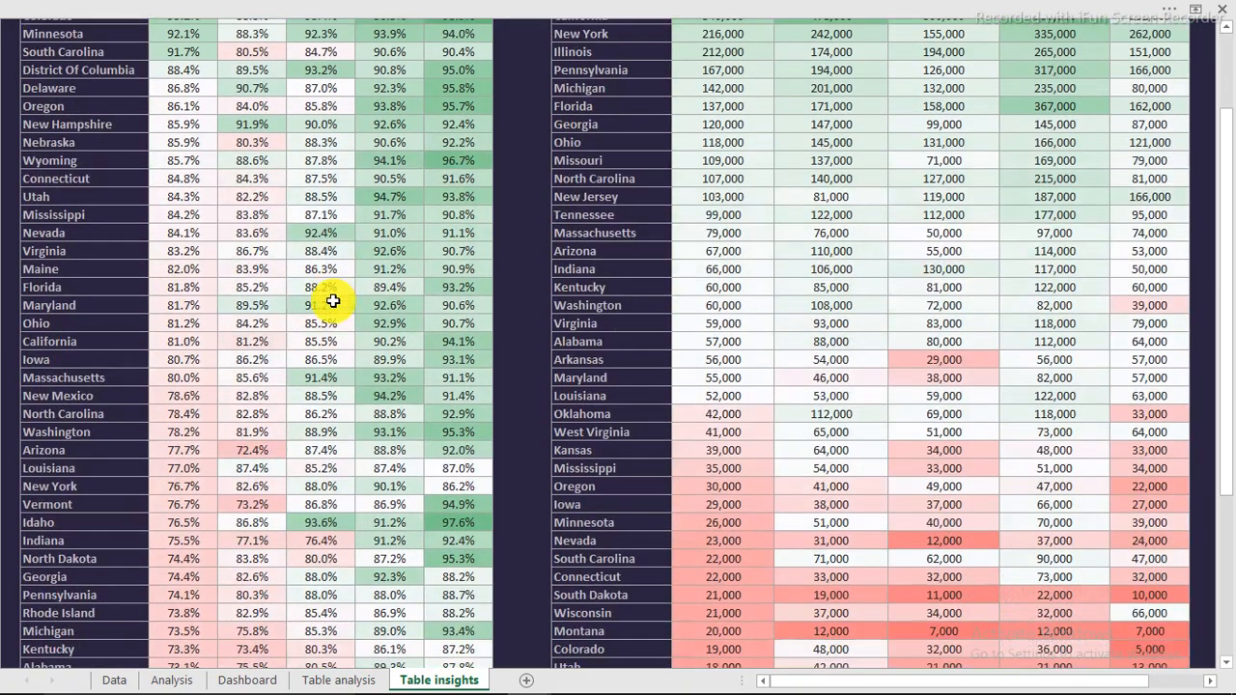
{"action": "scroll", "coordinate": [332, 301], "scroll_direction": "down", "scroll_amount": 4}
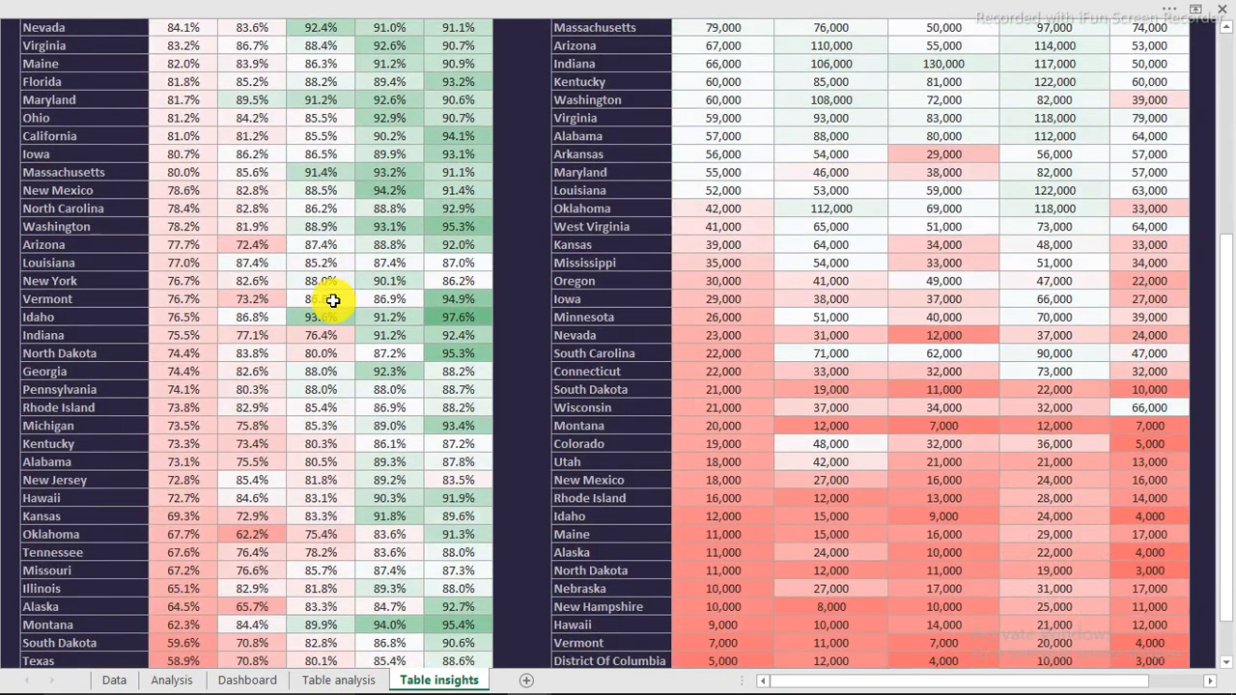
{"action": "scroll", "coordinate": [332, 301], "scroll_direction": "down", "scroll_amount": 2}
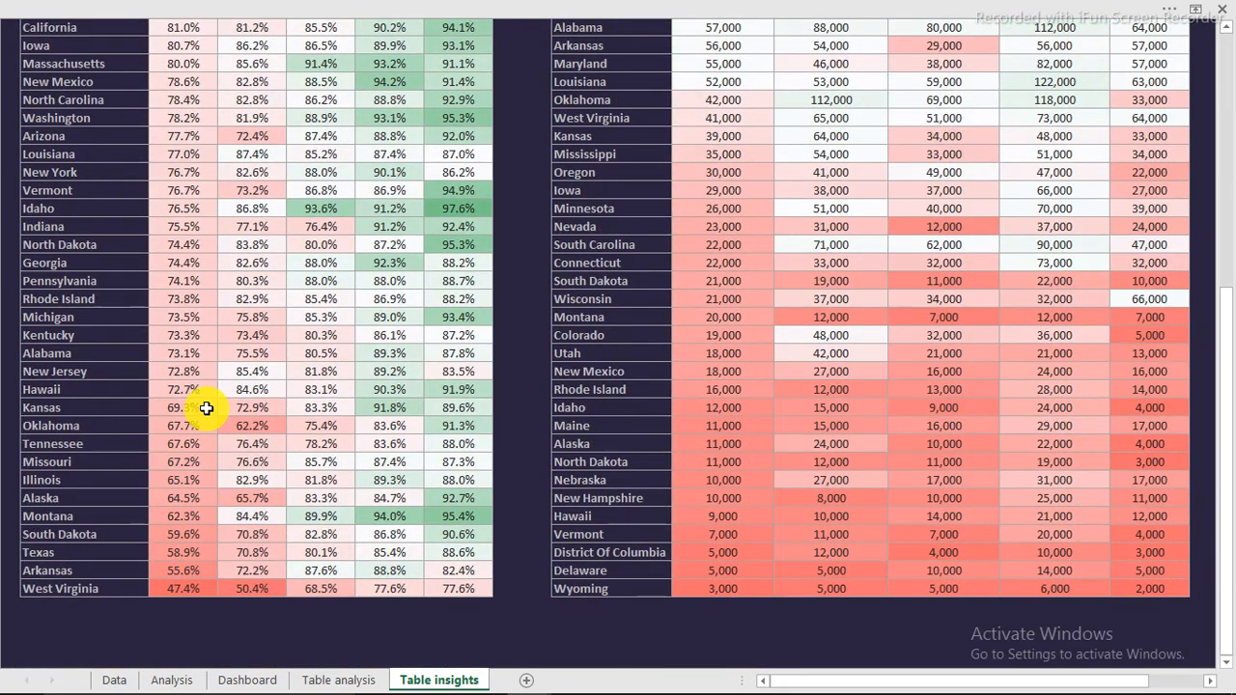
{"action": "scroll", "coordinate": [207, 404], "scroll_direction": "up", "scroll_amount": 5}
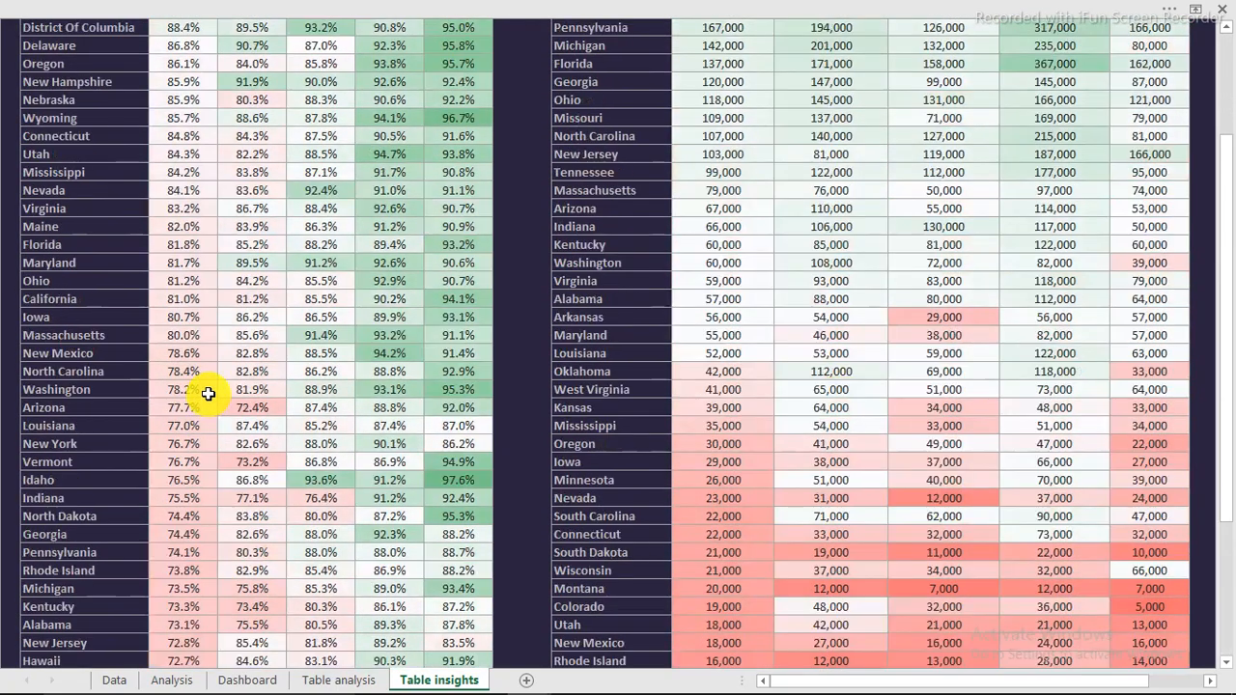
{"action": "scroll", "coordinate": [208, 393], "scroll_direction": "up", "scroll_amount": 3}
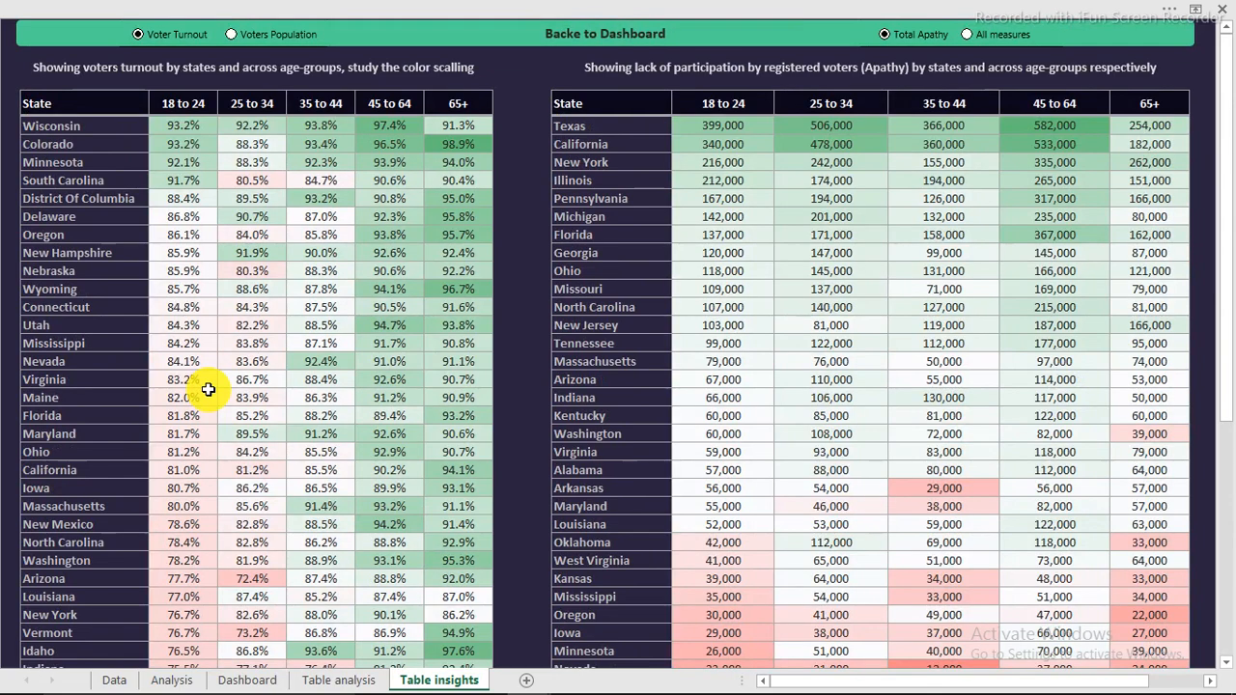
Switch the turnout table to Voters Population, examine it beside the apathy table for all states, and set the apathy table to All measures
{"action": "left_click", "coordinate": [236, 35]}
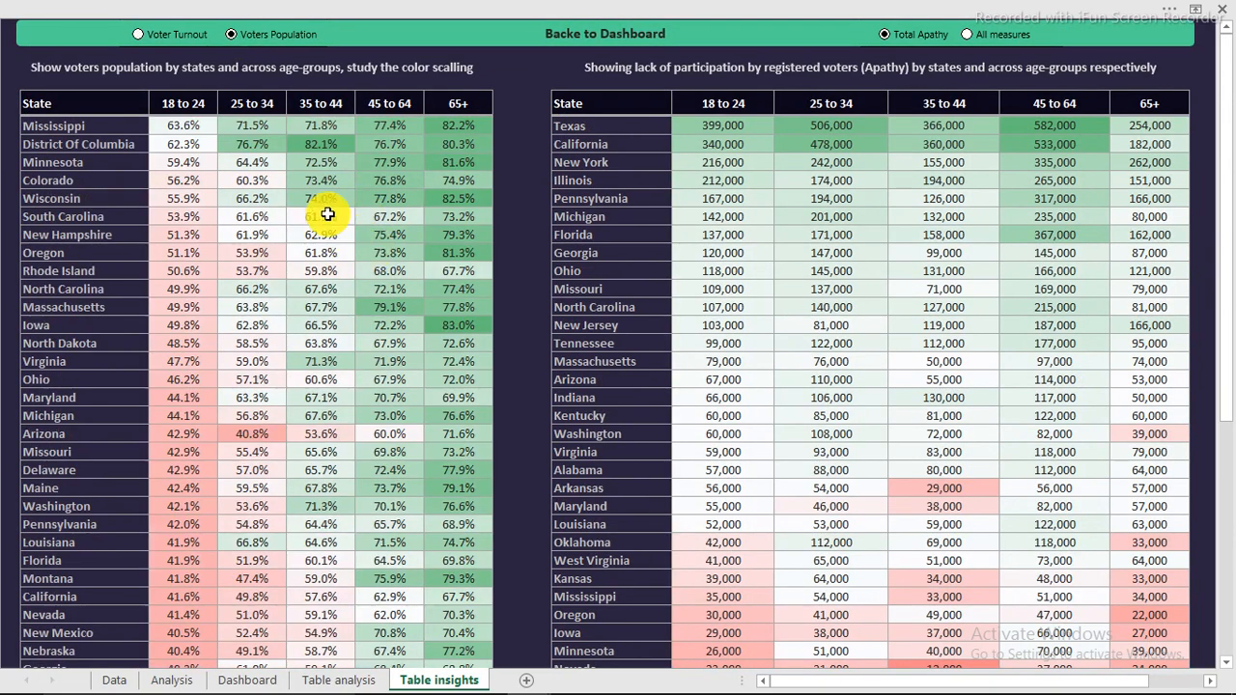
{"action": "scroll", "coordinate": [327, 220], "scroll_direction": "down", "scroll_amount": 3}
{"action": "scroll", "coordinate": [326, 224], "scroll_direction": "up", "scroll_amount": 3}
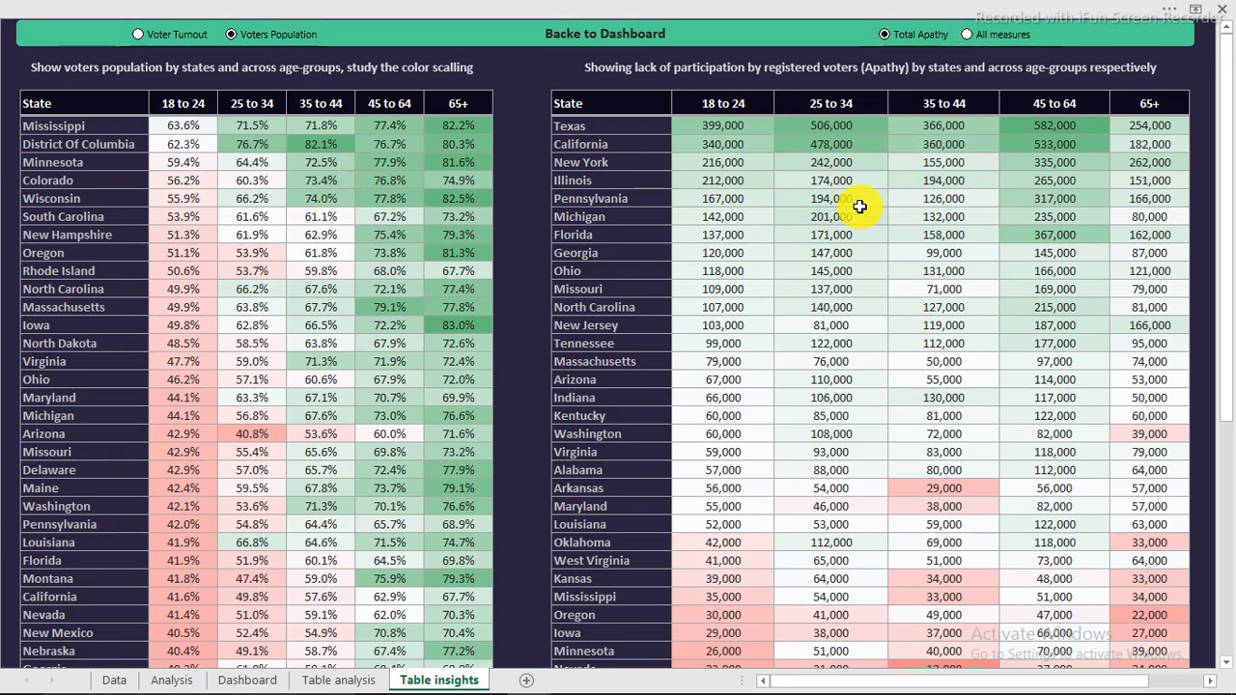
{"action": "scroll", "coordinate": [841, 198], "scroll_direction": "down", "scroll_amount": 5}
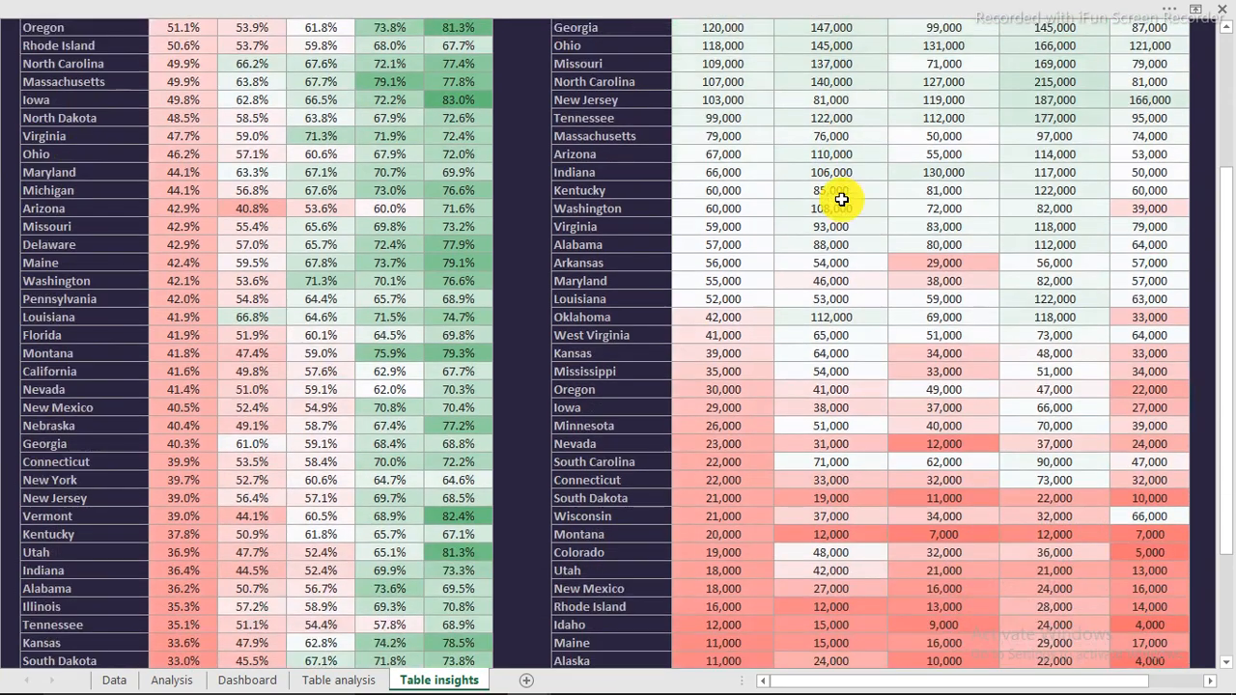
{"action": "scroll", "coordinate": [841, 198], "scroll_direction": "down", "scroll_amount": 2}
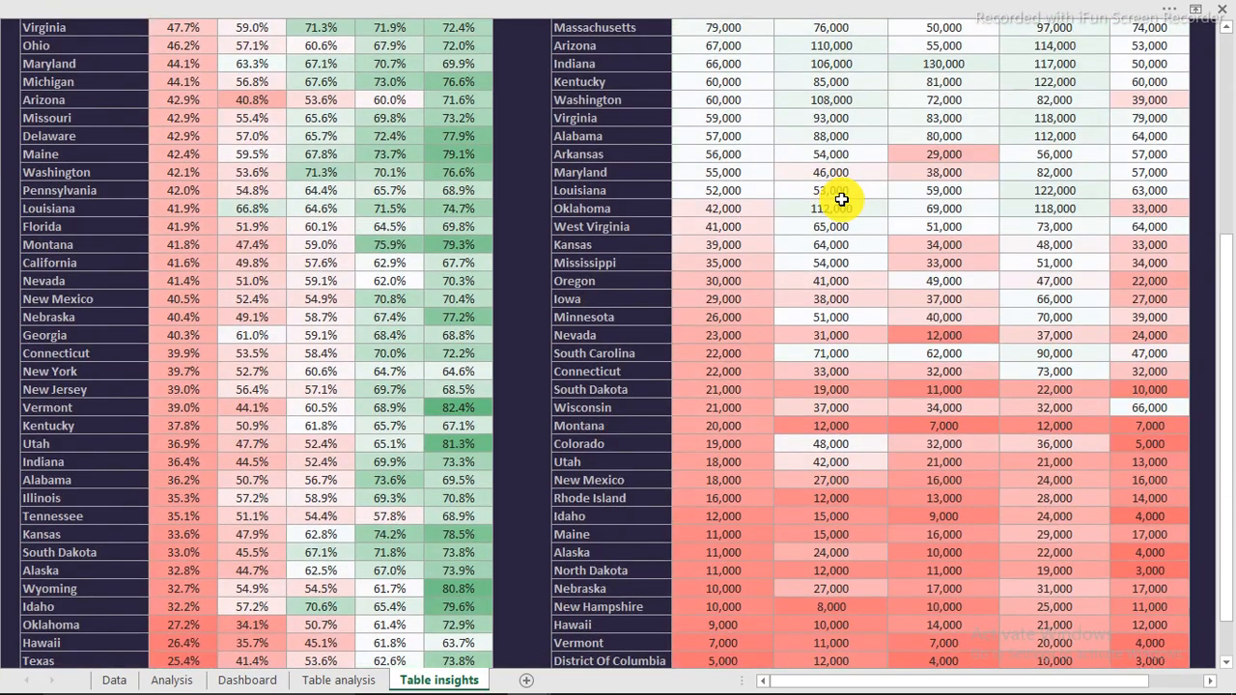
{"action": "scroll", "coordinate": [841, 199], "scroll_direction": "down", "scroll_amount": 3}
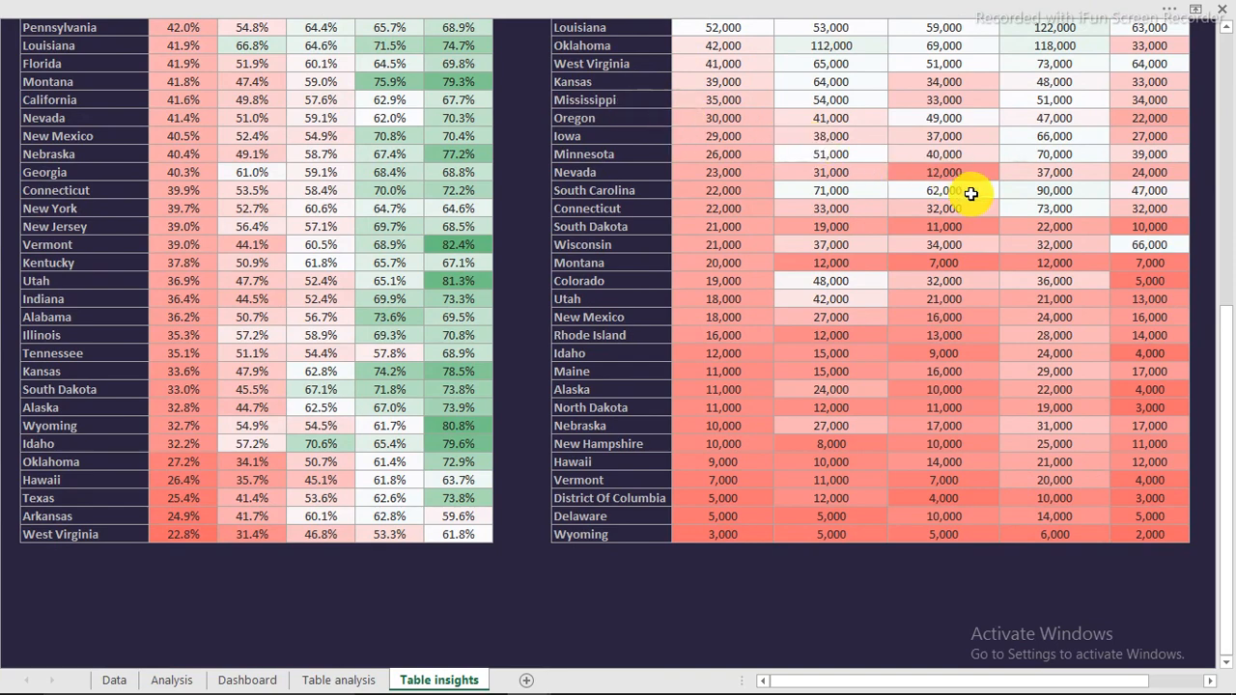
{"action": "scroll", "coordinate": [971, 193], "scroll_direction": "up", "scroll_amount": 10}
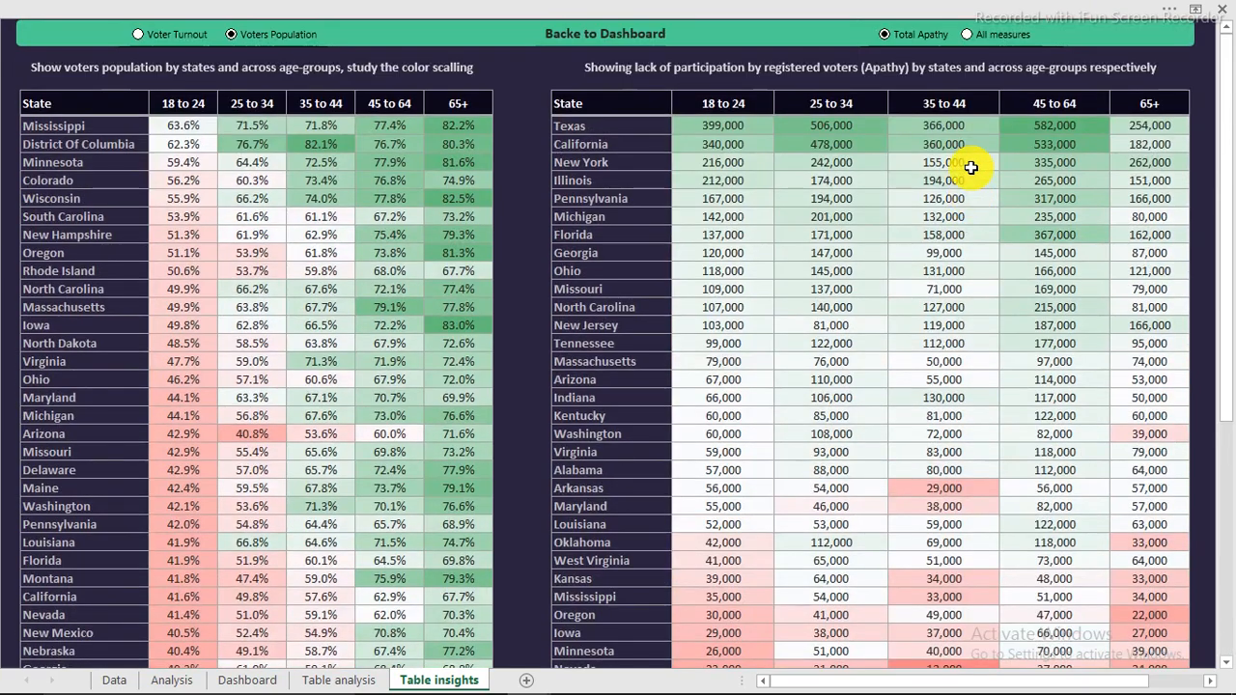
{"action": "left_click", "coordinate": [967, 35]}
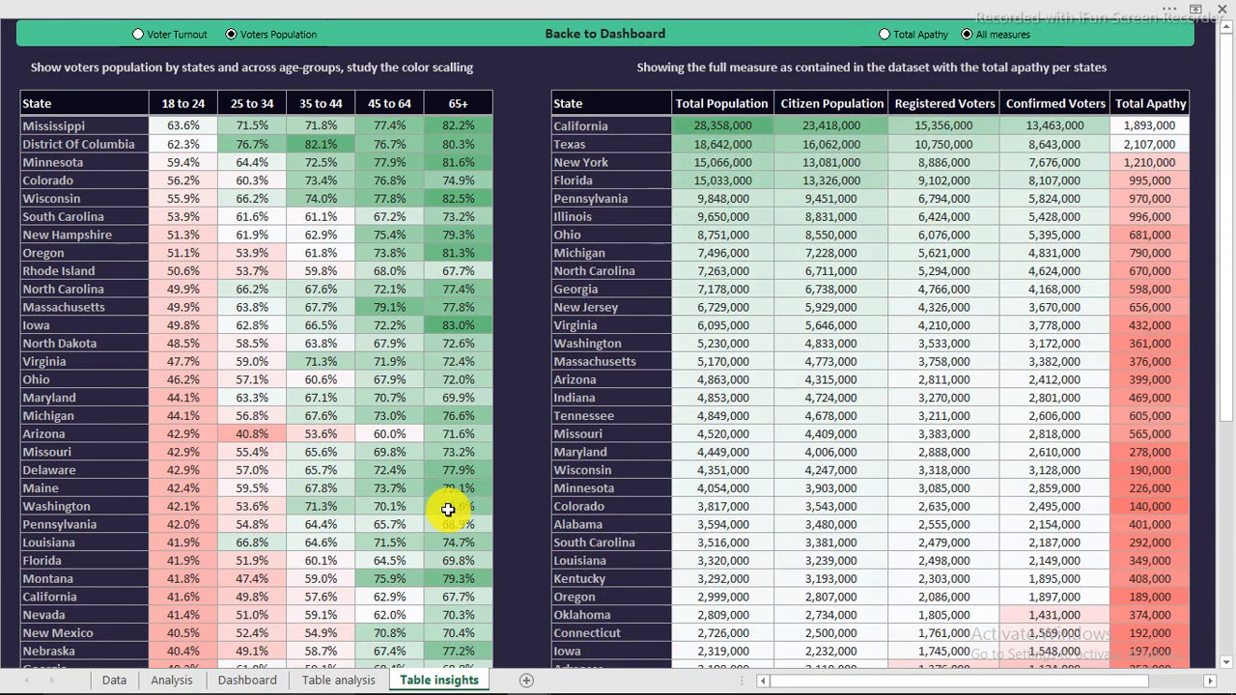
Return to the Dashboard sheet and show the lowest-ranking states in its charts using the Low option
{"action": "left_click", "coordinate": [249, 679]}
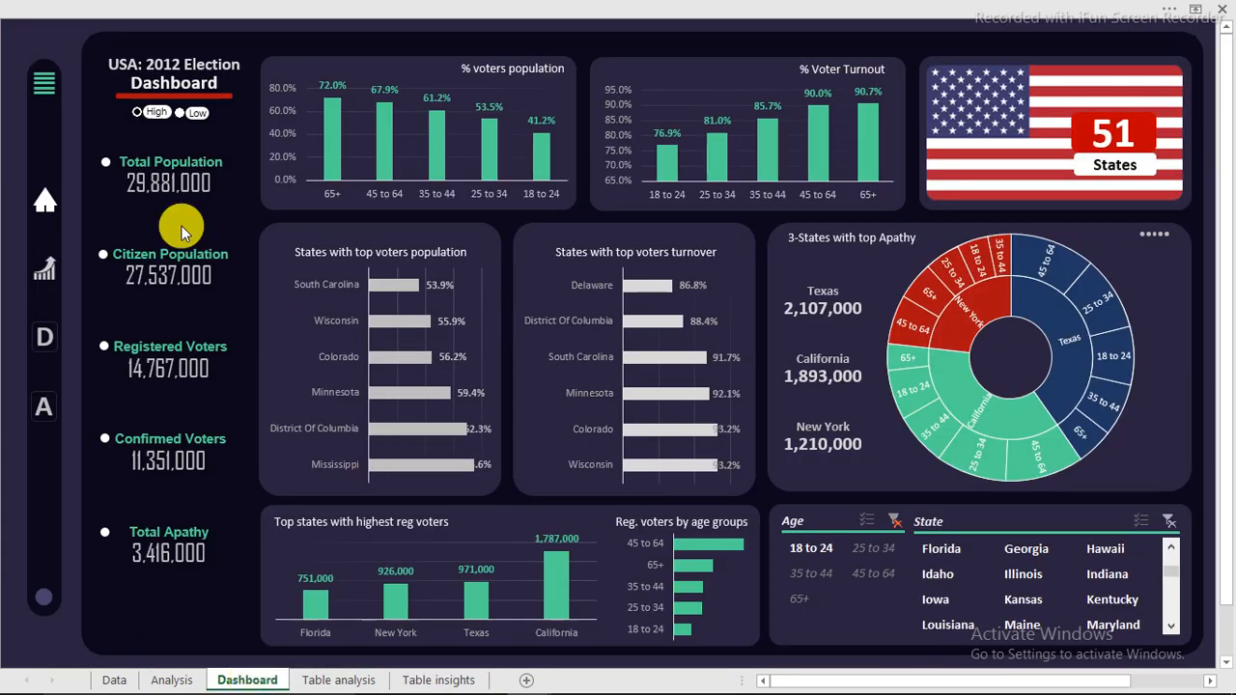
{"action": "left_click", "coordinate": [181, 115]}
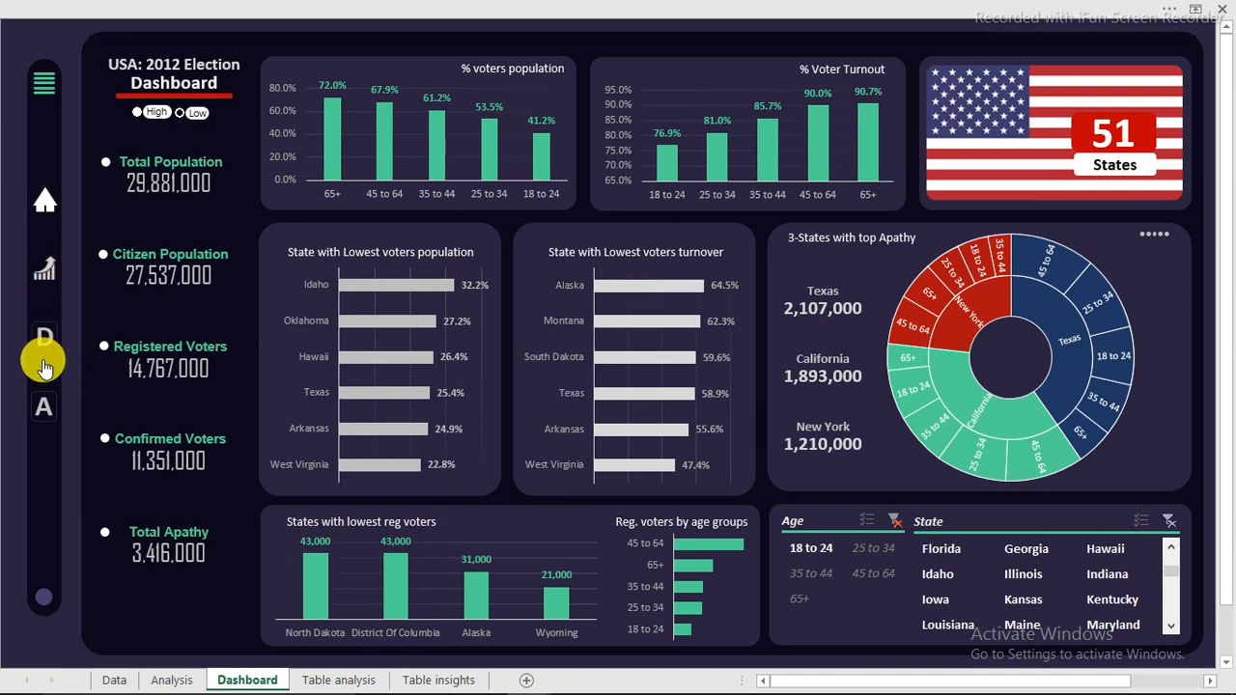
Look over the summary and age group tables on the Analysis sheet, and return to the Dashboard sheet
{"action": "left_click", "coordinate": [46, 411]}
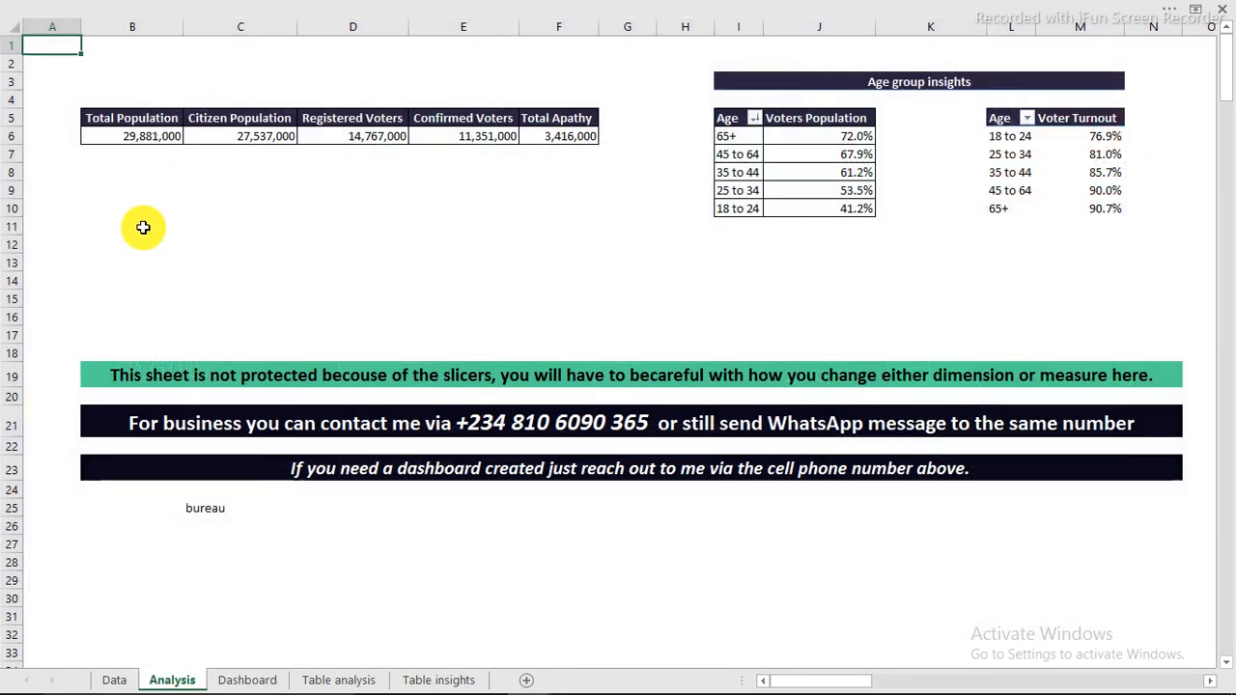
{"action": "left_click", "coordinate": [143, 210]}
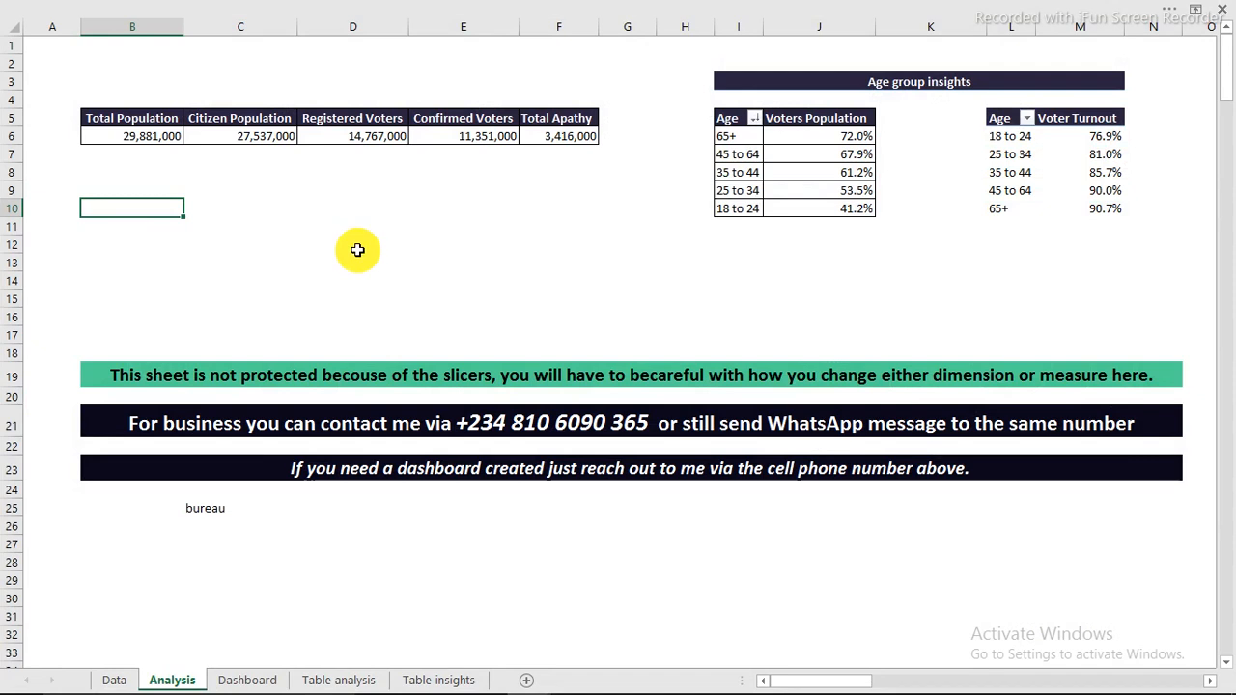
{"action": "left_click", "coordinate": [481, 302]}
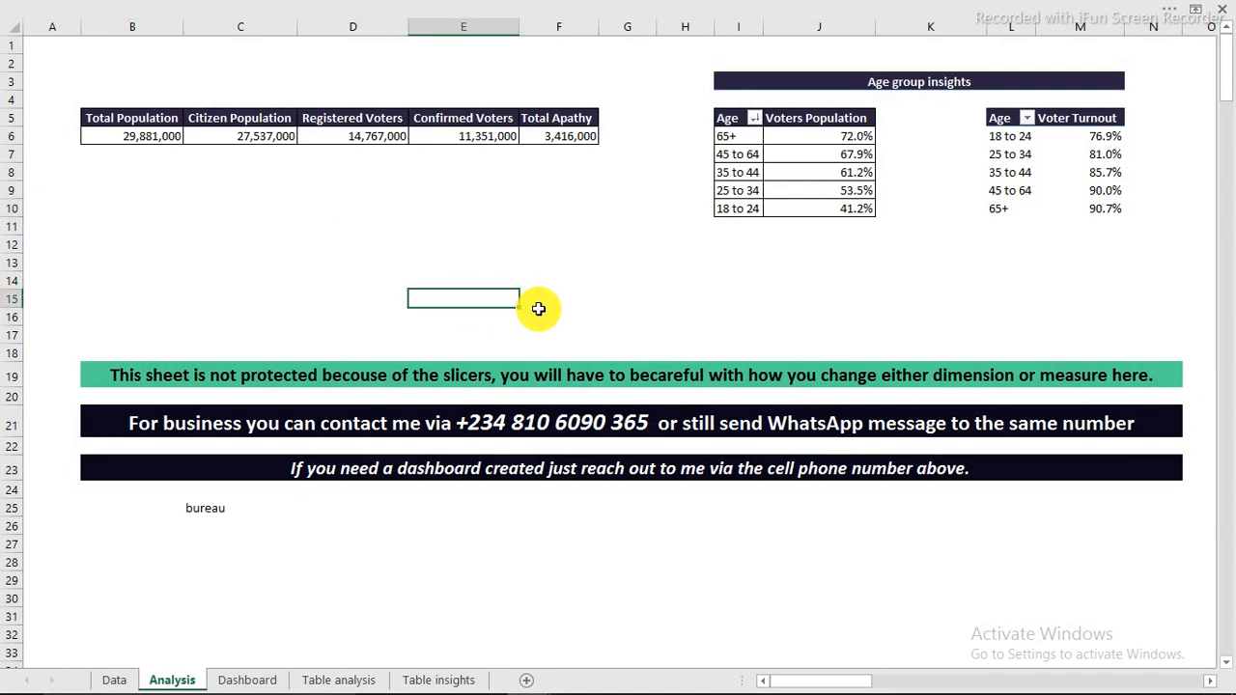
{"action": "mouse_move", "coordinate": [832, 685]}
{"action": "left_mouse_down"}
{"action": "mouse_move", "coordinate": [1193, 686]}
{"action": "mouse_move", "coordinate": [807, 681]}
{"action": "mouse_move", "coordinate": [1055, 679]}
{"action": "mouse_move", "coordinate": [856, 681]}
{"action": "left_mouse_up"}
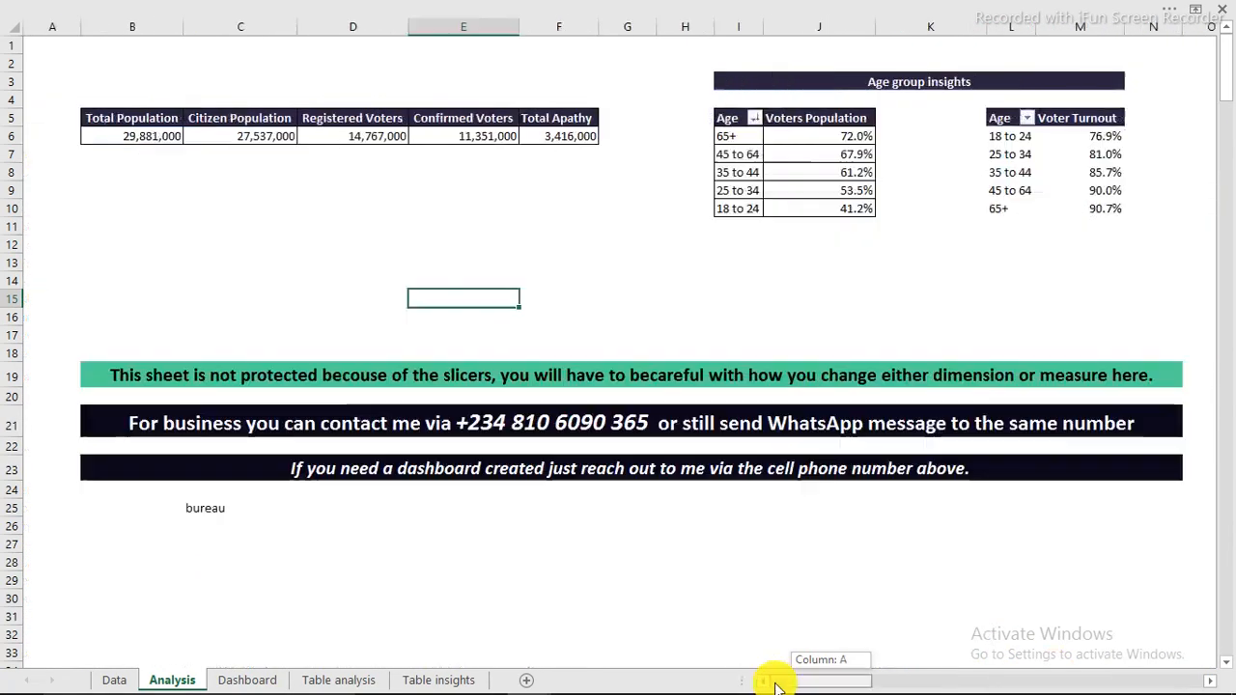
{"action": "left_click", "coordinate": [247, 680]}
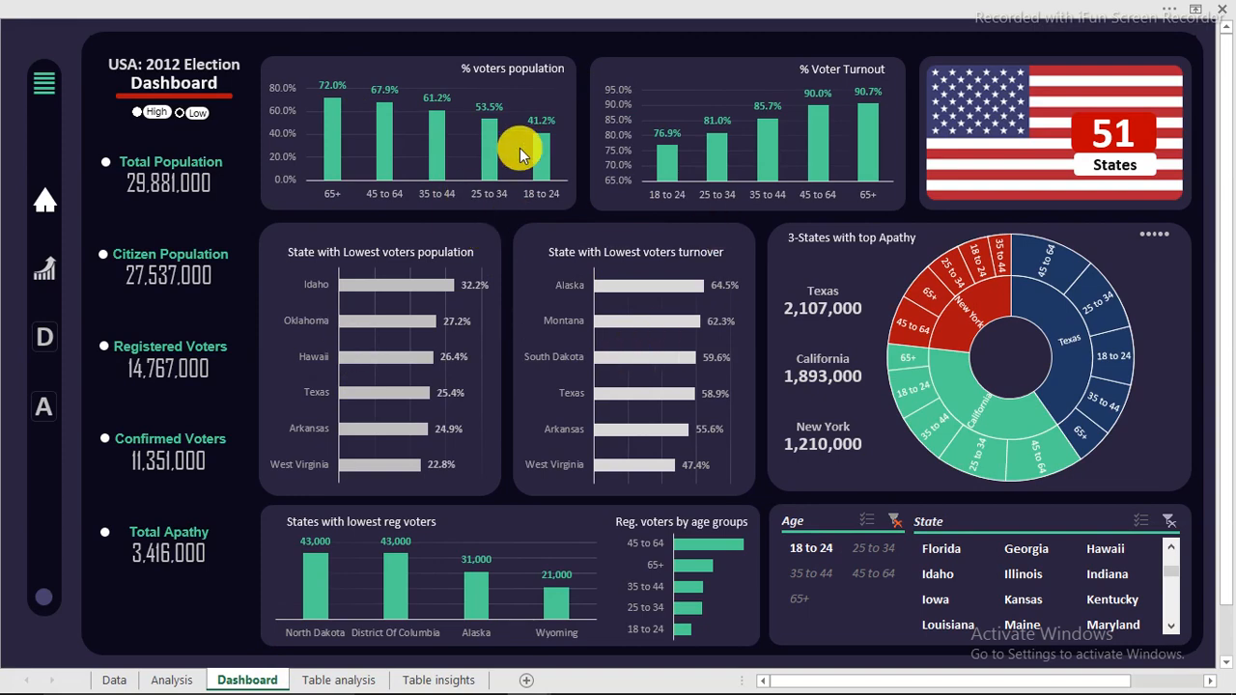
Switch to Sticky Notes, copy the sheet password from the last line of the voters data note, and return to the dashboard
{"action": "mouse_move", "coordinate": [612, 687]}
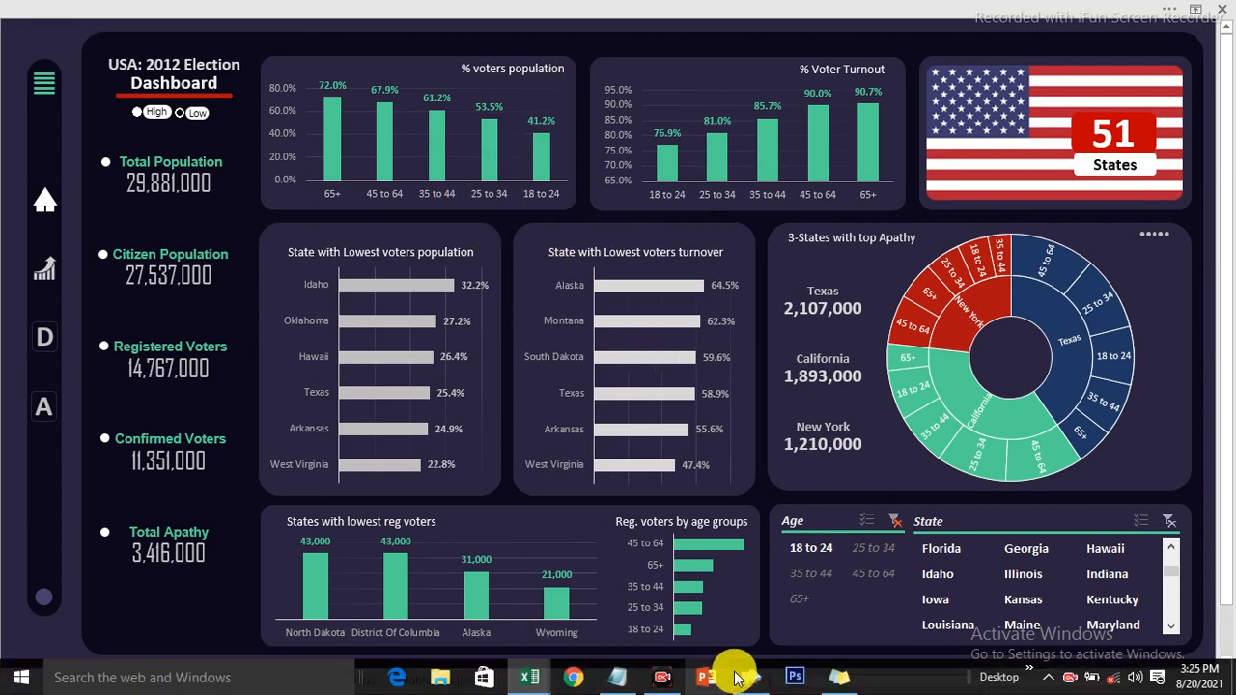
{"action": "left_click", "coordinate": [836, 677]}
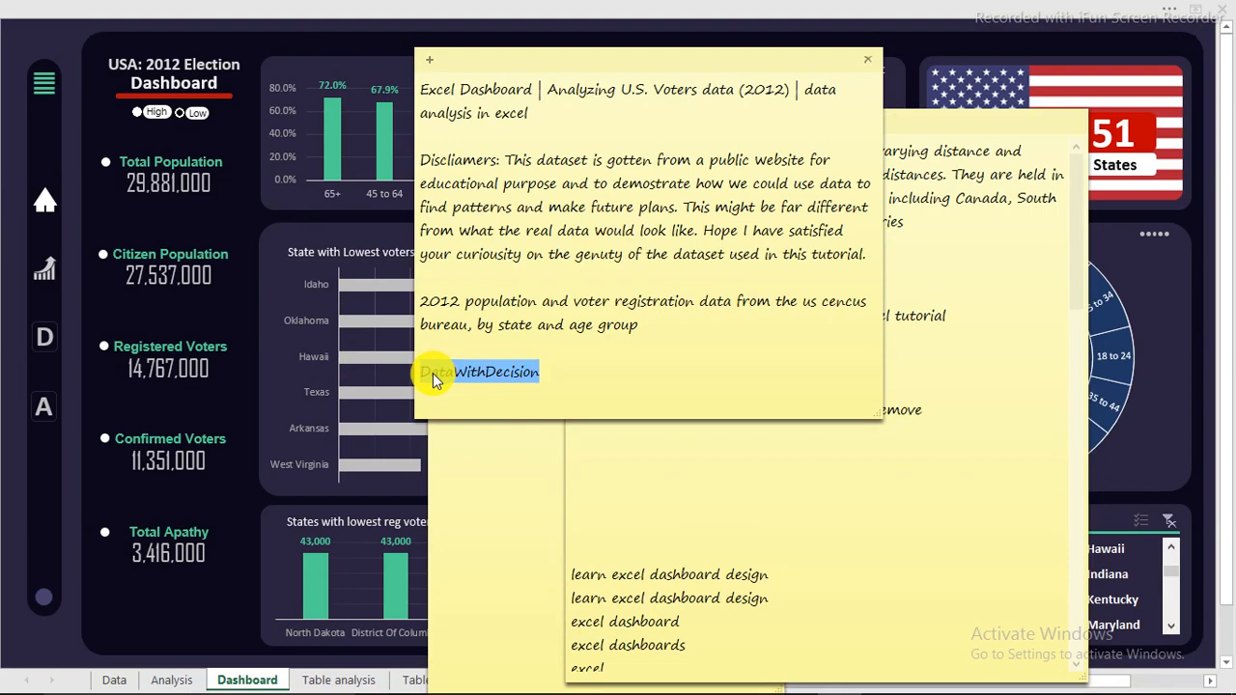
{"action": "double_click", "coordinate": [433, 373]}
{"action": "right_click", "coordinate": [495, 373]}
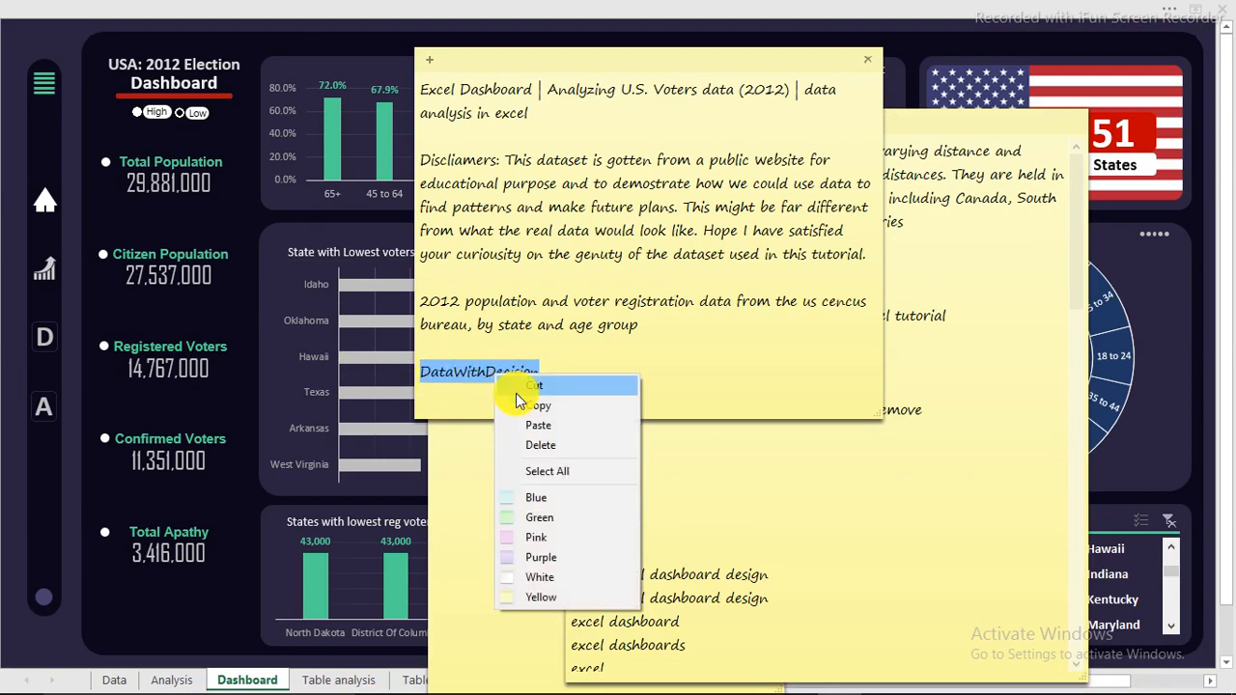
{"action": "left_click", "coordinate": [515, 403]}
{"action": "left_click", "coordinate": [357, 343]}
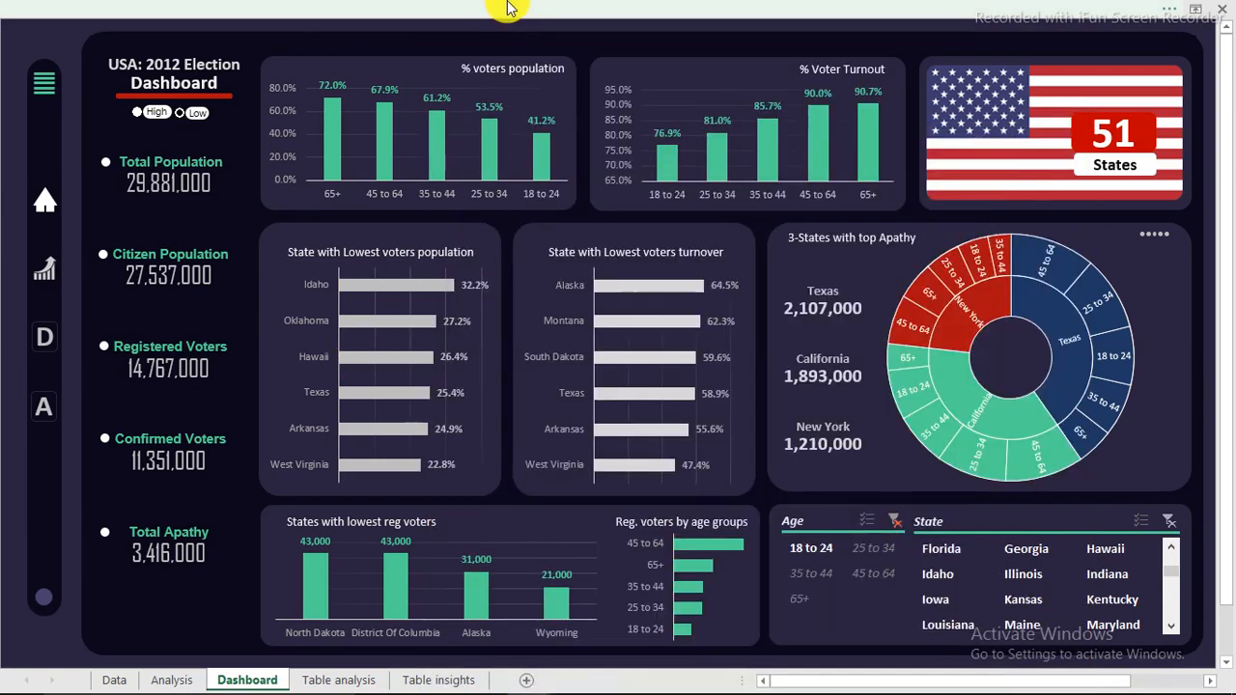
Unprotect the Dashboard sheet by pasting the copied sheet password, checking it against the line in the sticky note
{"action": "left_click", "coordinate": [505, 10]}
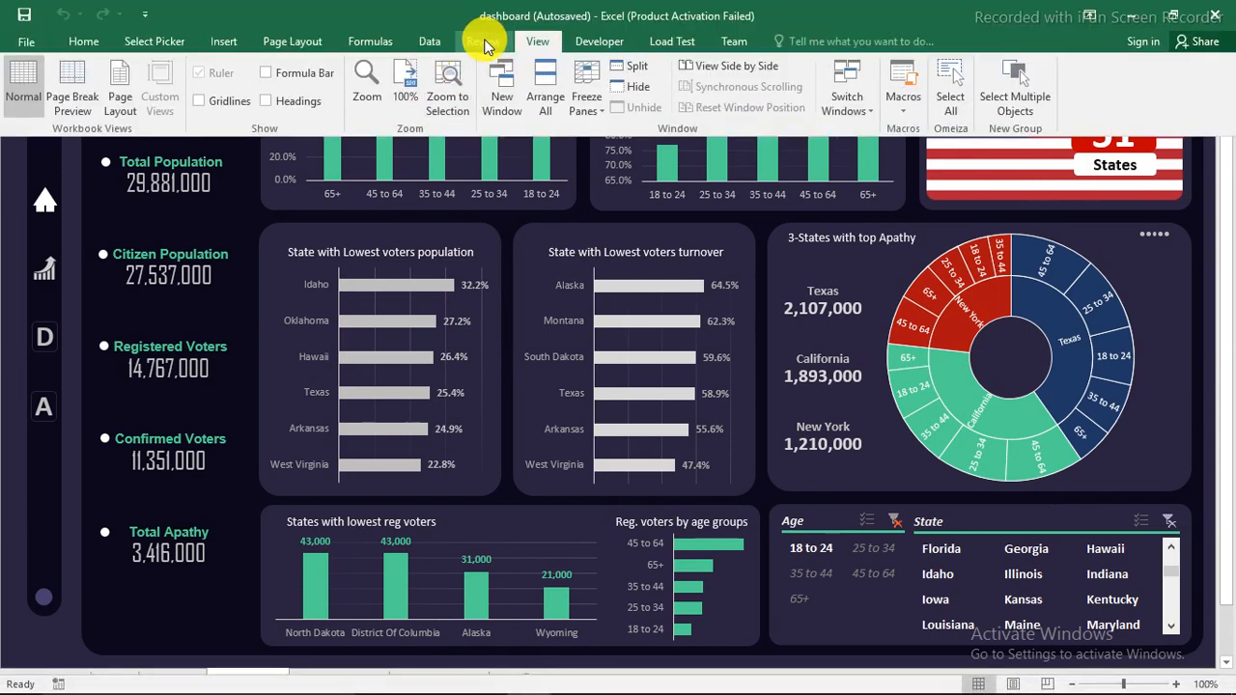
{"action": "left_click", "coordinate": [483, 41]}
{"action": "left_click", "coordinate": [552, 84]}
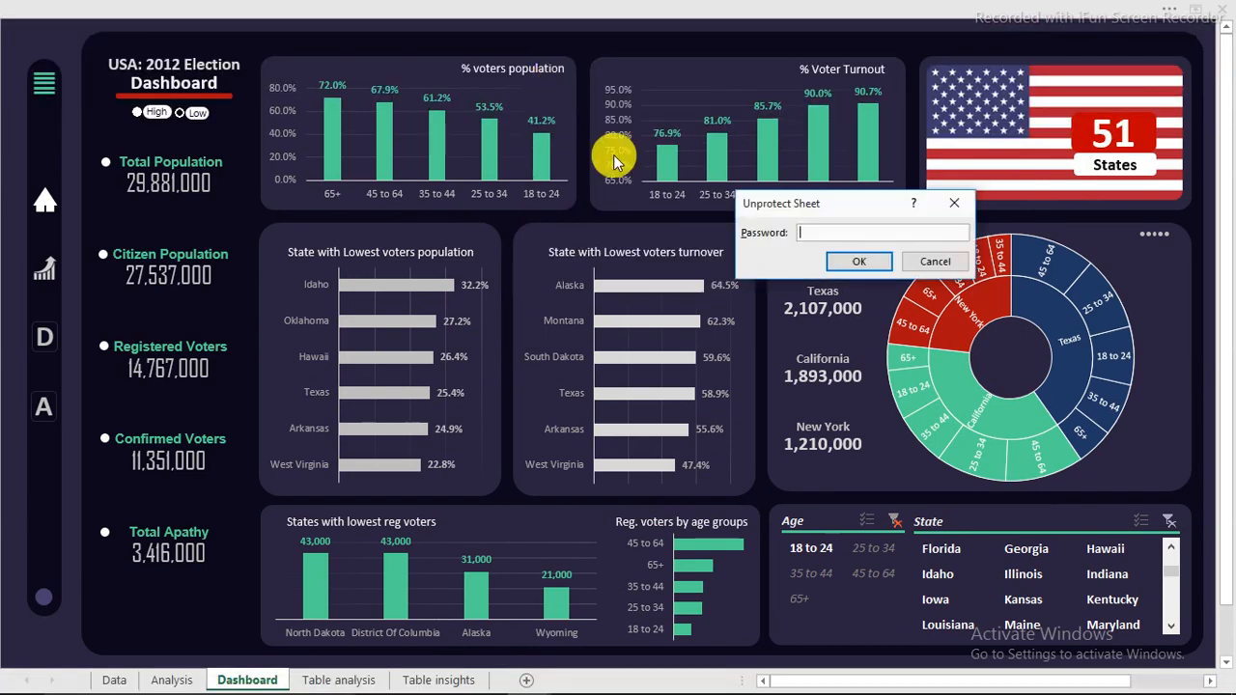
{"action": "right_click", "coordinate": [802, 234]}
{"action": "left_click", "coordinate": [839, 293]}
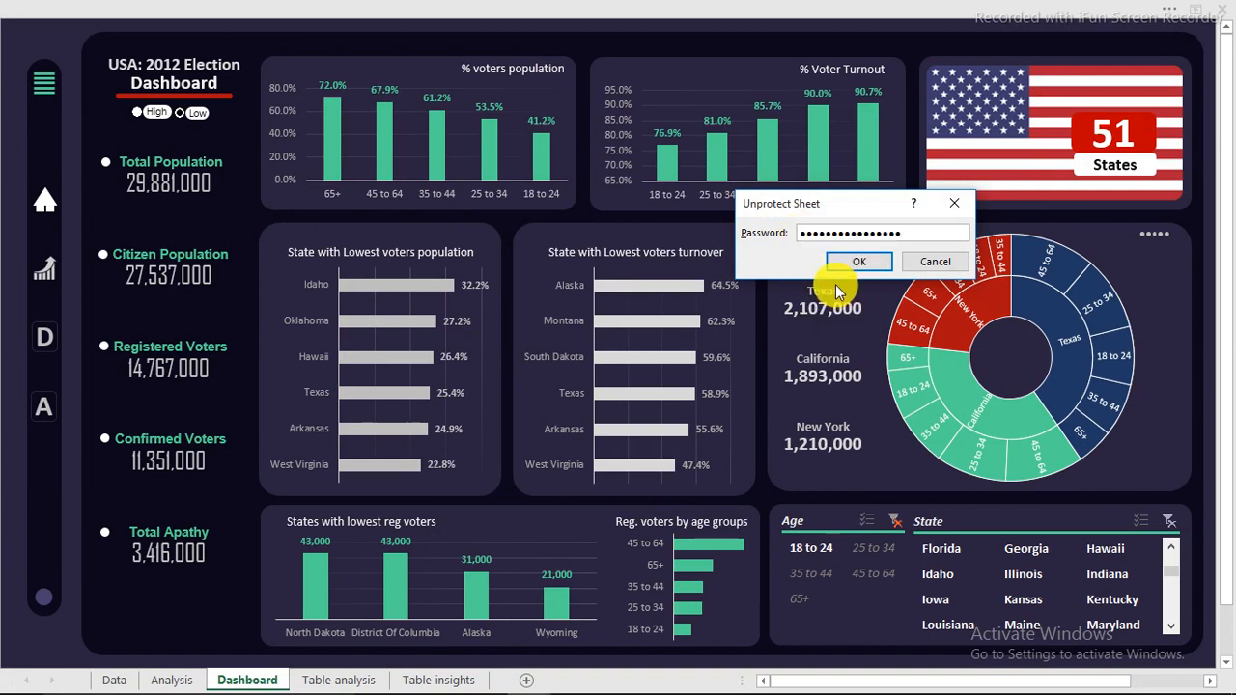
{"action": "mouse_move", "coordinate": [606, 694]}
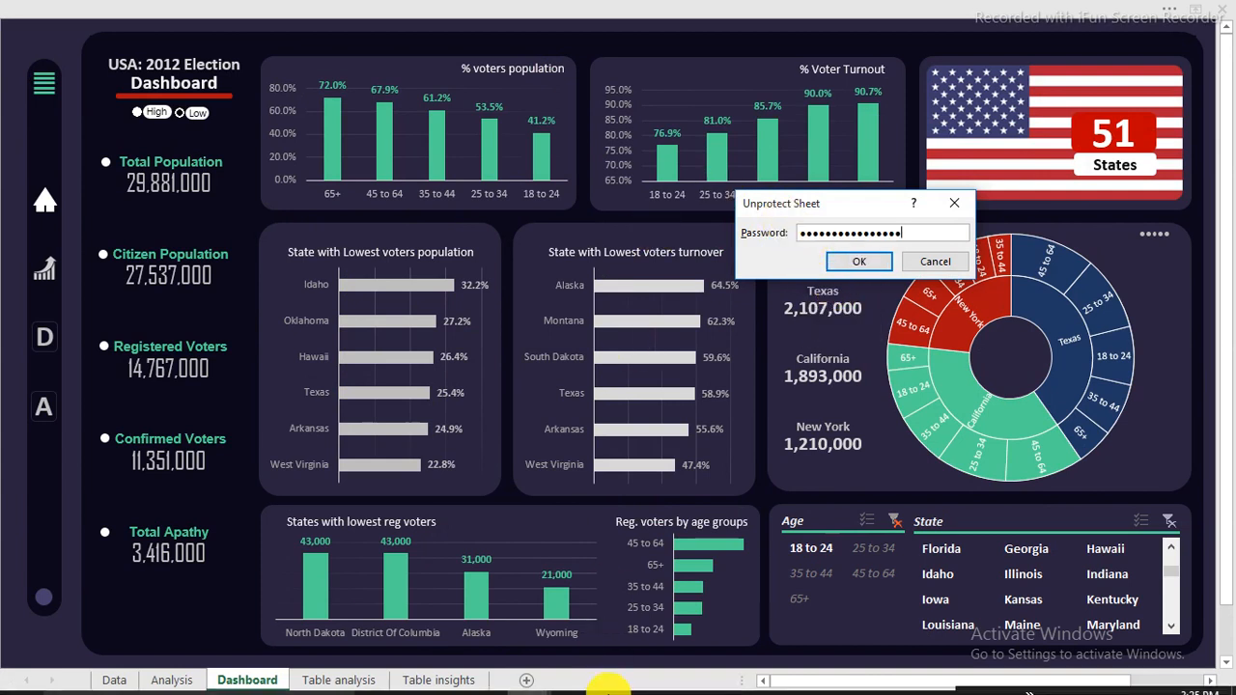
{"action": "left_click", "coordinate": [805, 678]}
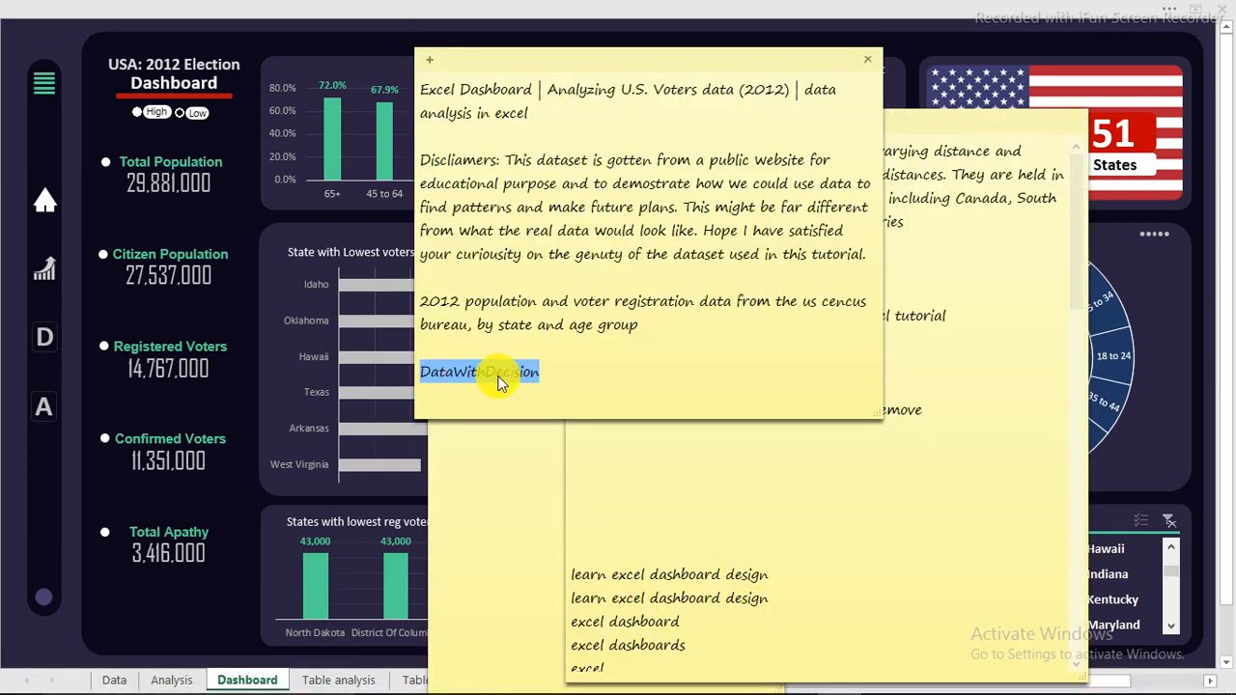
{"action": "left_click", "coordinate": [397, 288]}
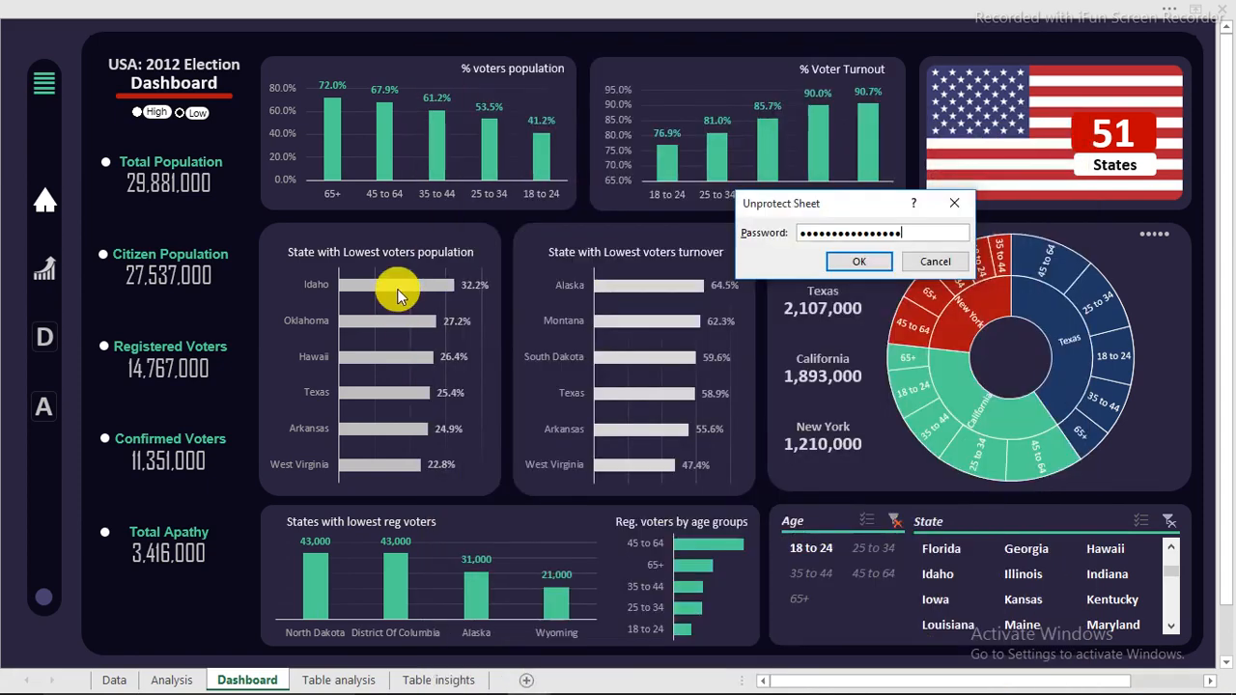
{"action": "left_click", "coordinate": [867, 263]}
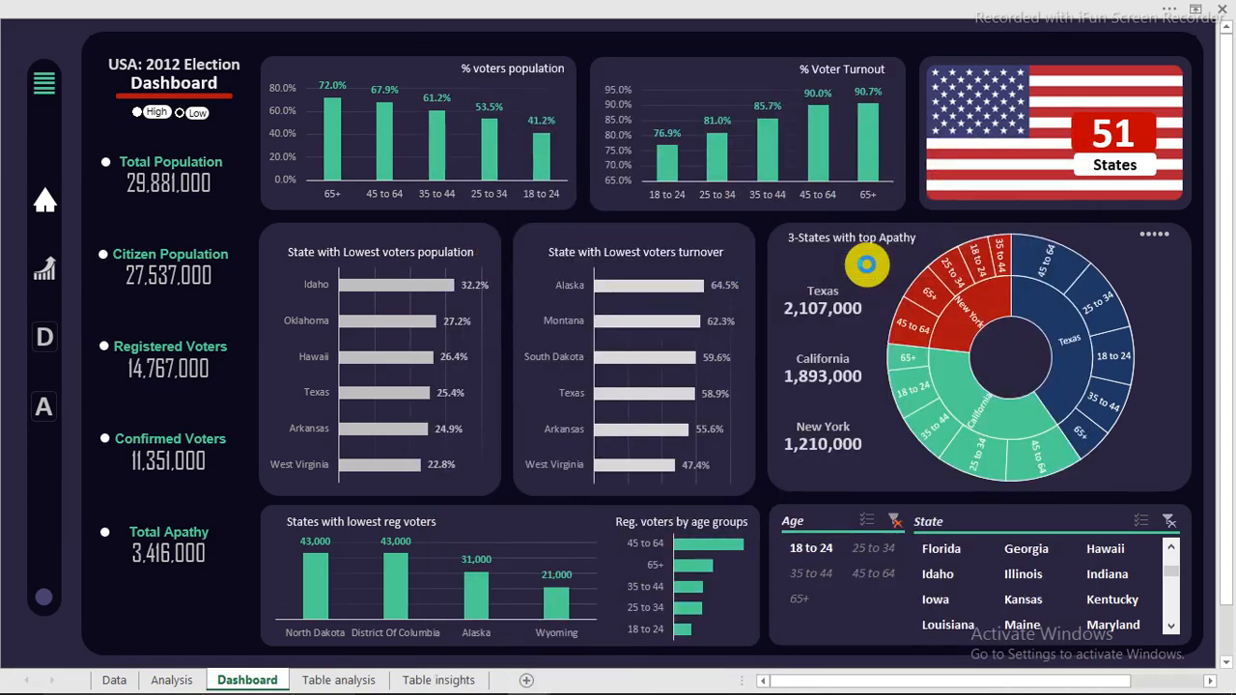
Select the apathy, turnover and voters population charts in turn to check that they can be edited
{"action": "left_click", "coordinate": [845, 261]}
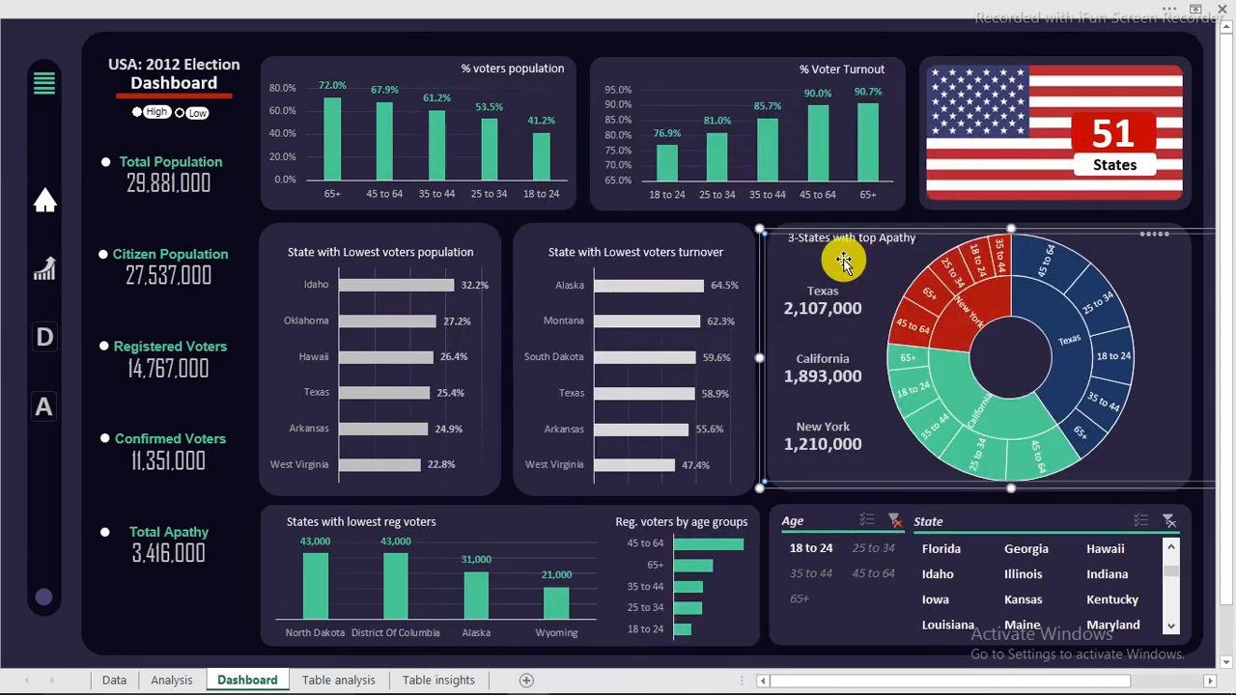
{"action": "left_click", "coordinate": [625, 264]}
{"action": "left_click", "coordinate": [379, 274]}
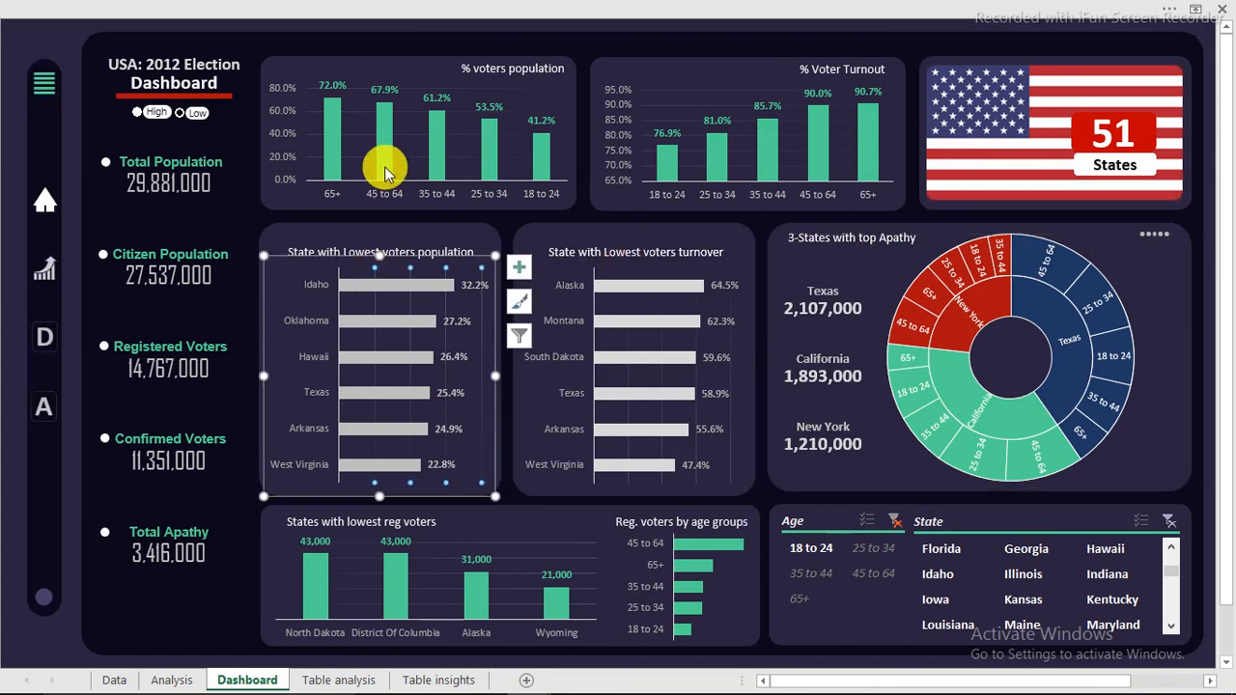
{"action": "left_click", "coordinate": [380, 165]}
{"action": "left_click", "coordinate": [686, 159]}
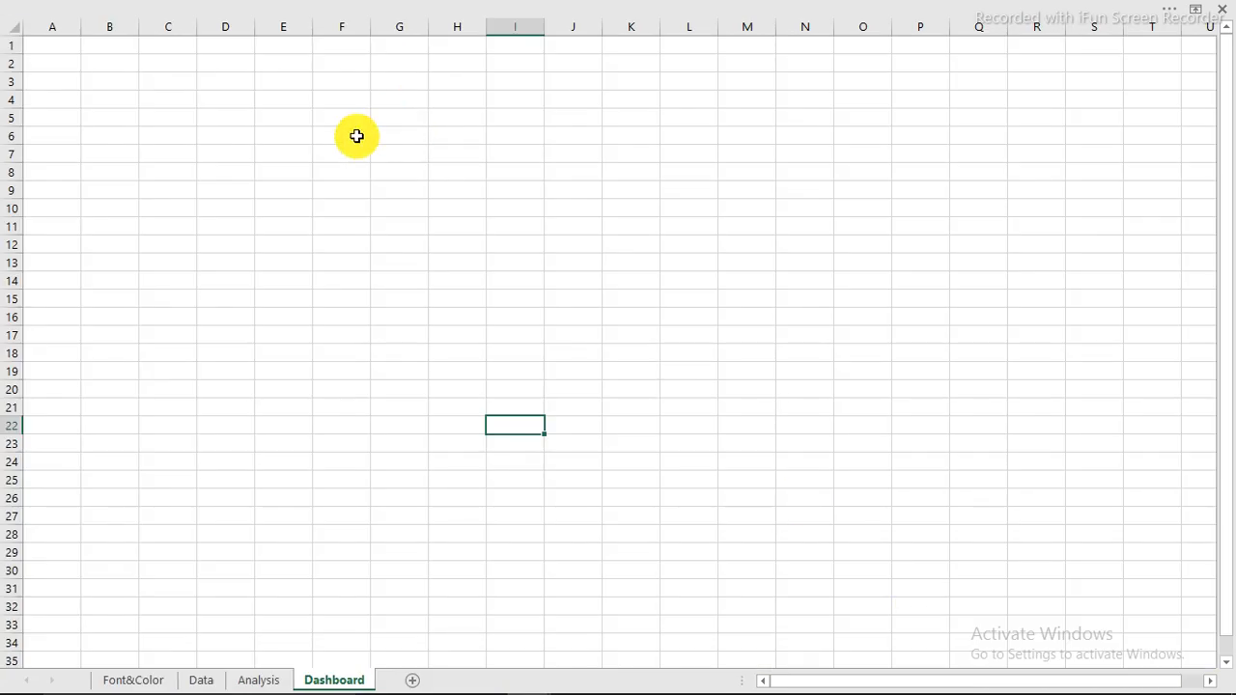
Look over the blank Dashboard and Analysis sheets of the new workbook Book1
{"action": "left_click", "coordinate": [353, 135]}
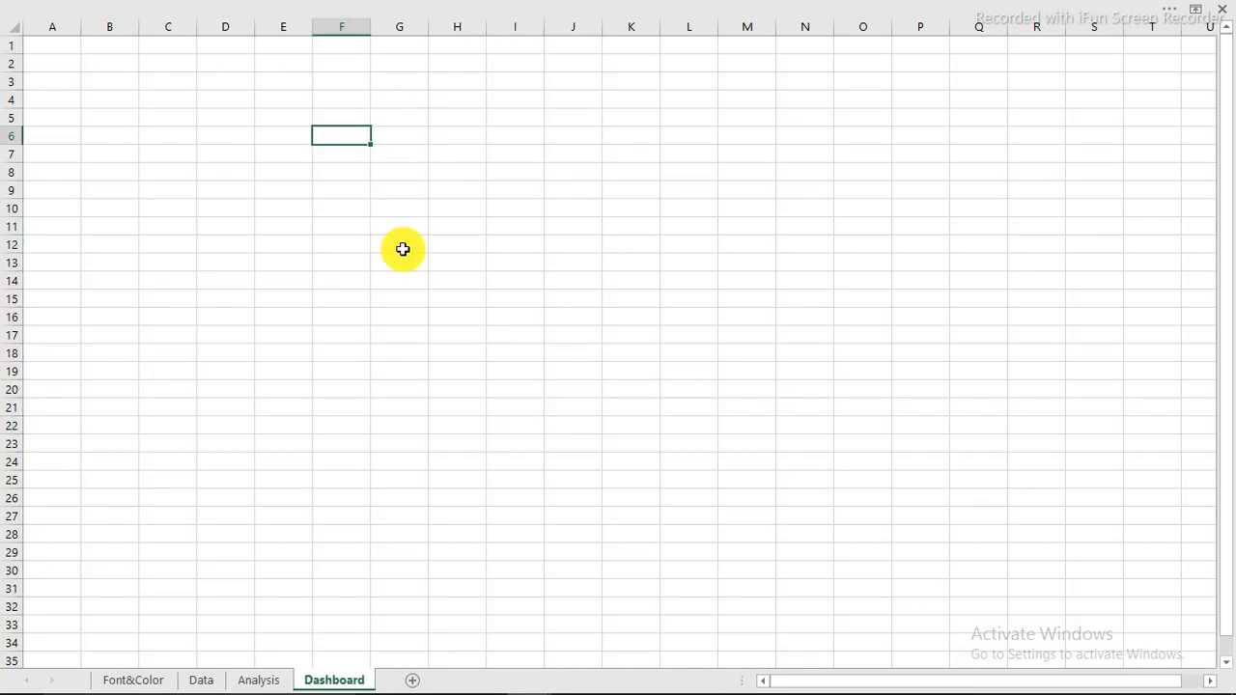
{"action": "left_click", "coordinate": [235, 368]}
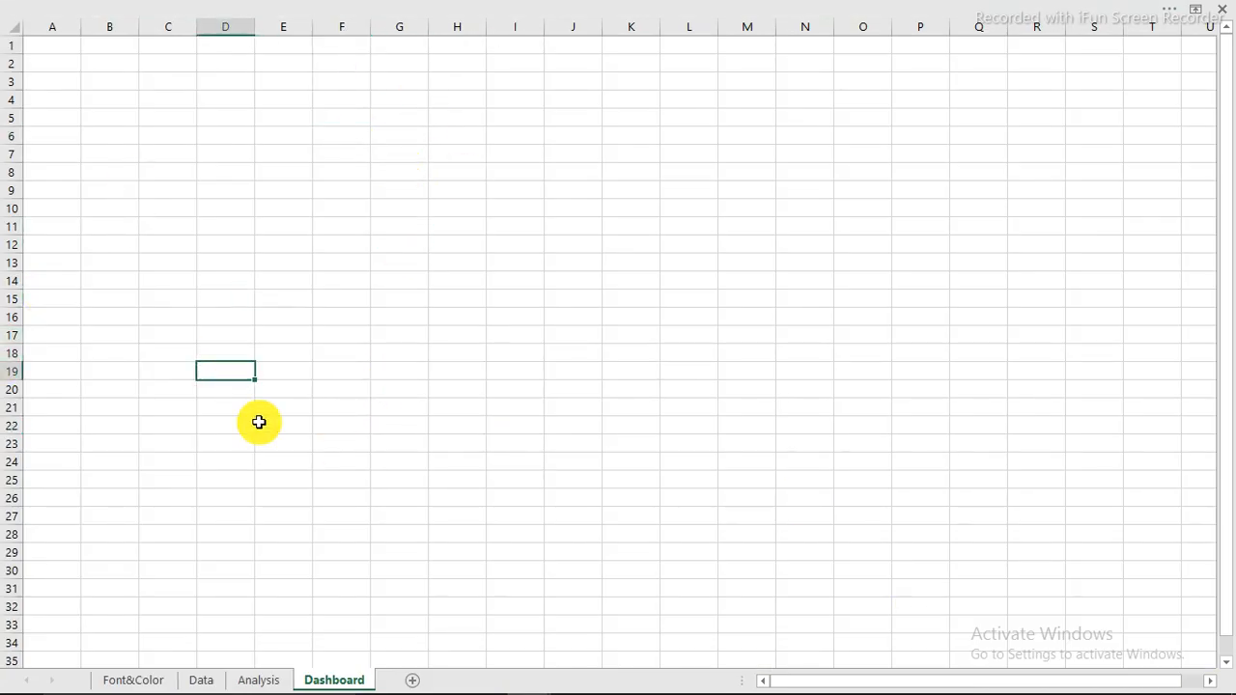
{"action": "left_click", "coordinate": [436, 567]}
{"action": "left_click", "coordinate": [259, 680]}
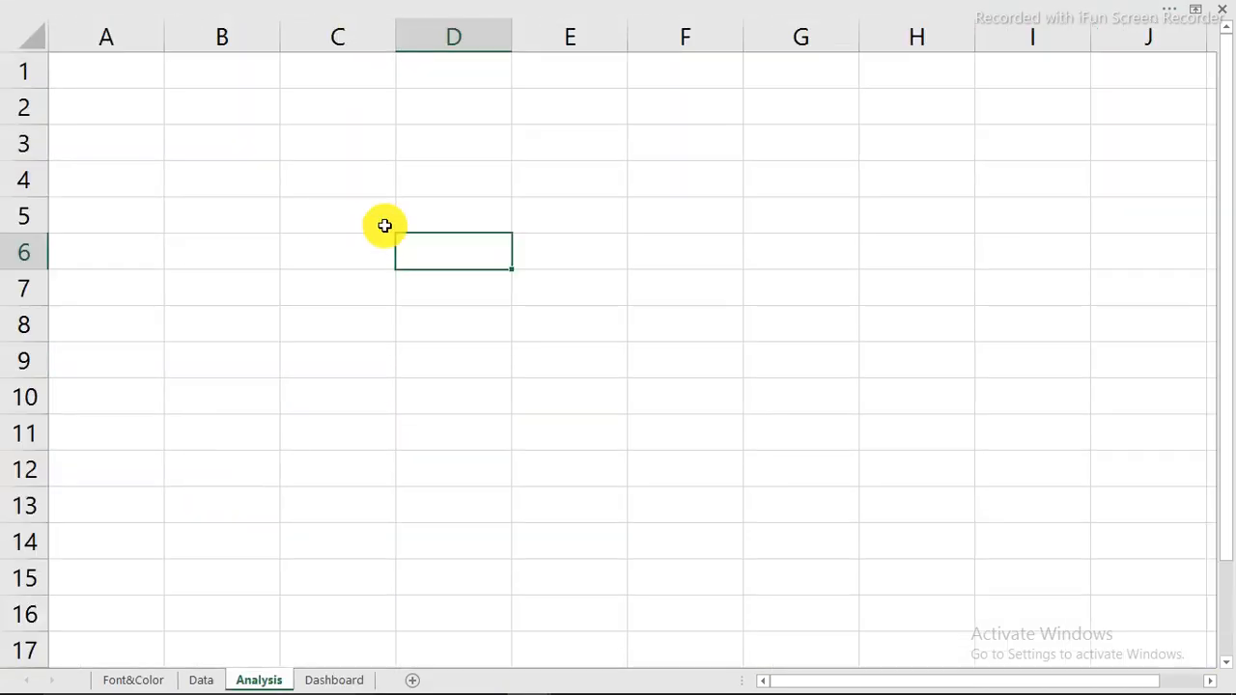
{"action": "left_click", "coordinate": [455, 408]}
{"action": "left_click", "coordinate": [919, 323]}
{"action": "left_click", "coordinate": [413, 154]}
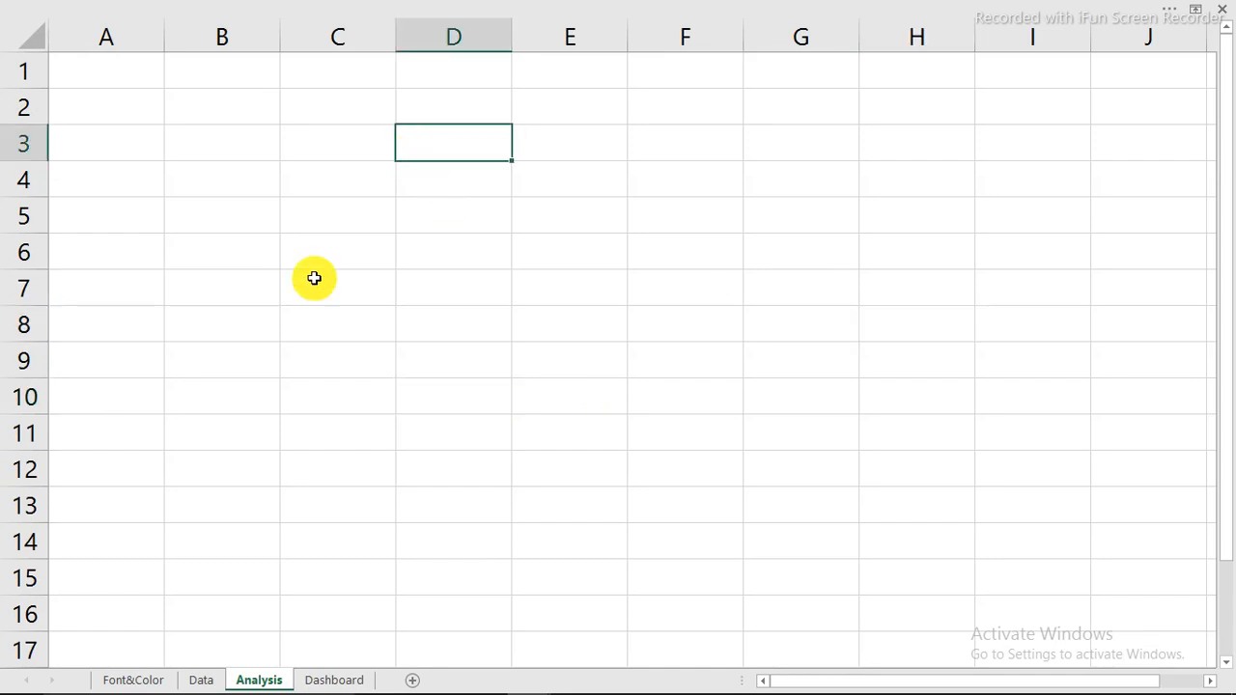
{"action": "left_click", "coordinate": [251, 322]}
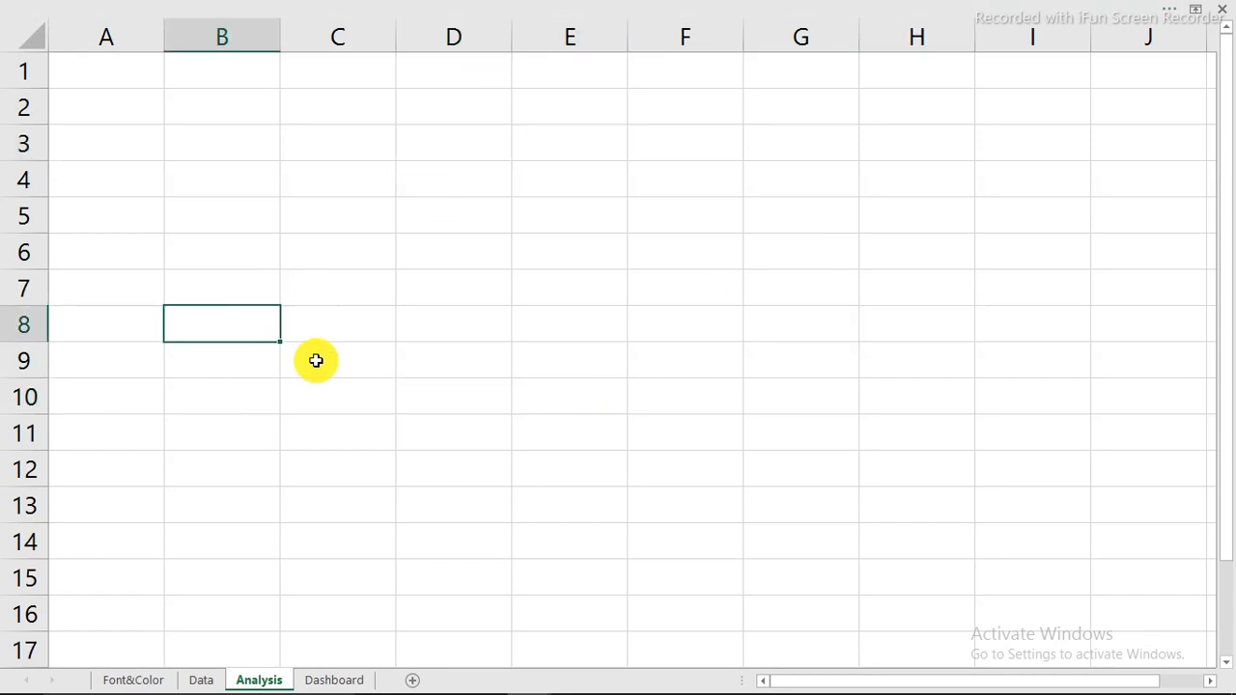
Review the color swatches, their color codes and the font names on the Font&Color sheet
{"action": "left_click", "coordinate": [144, 679]}
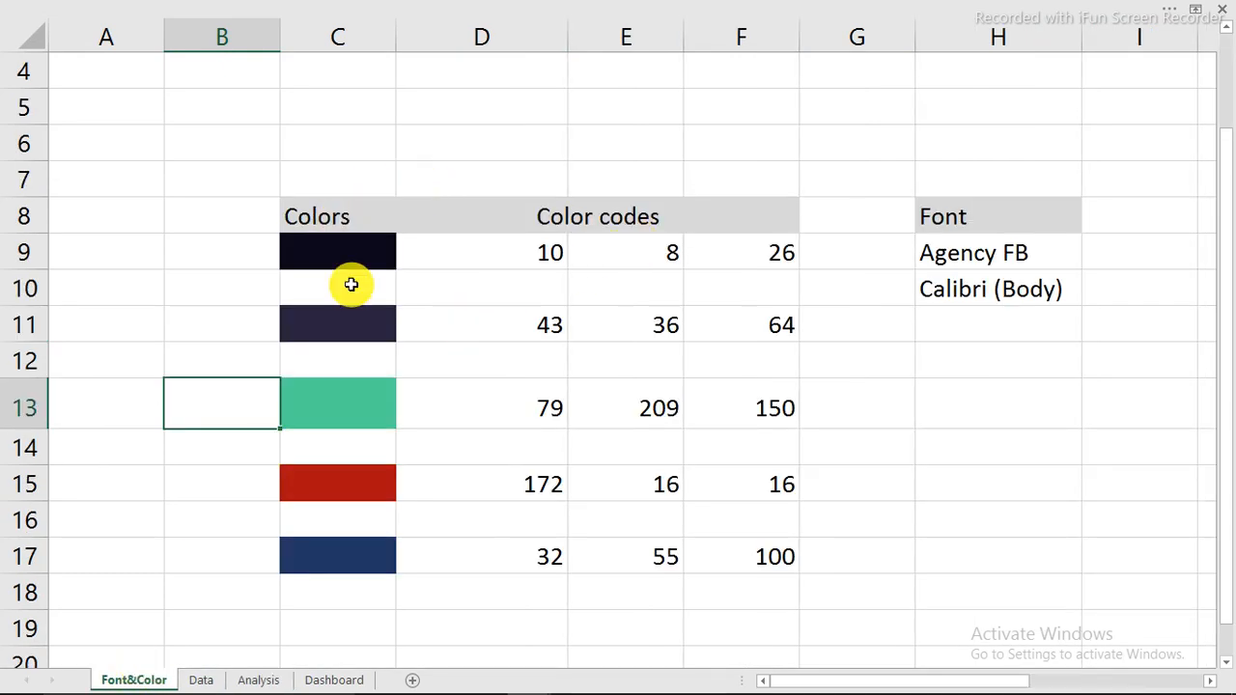
{"action": "left_click", "coordinate": [368, 326]}
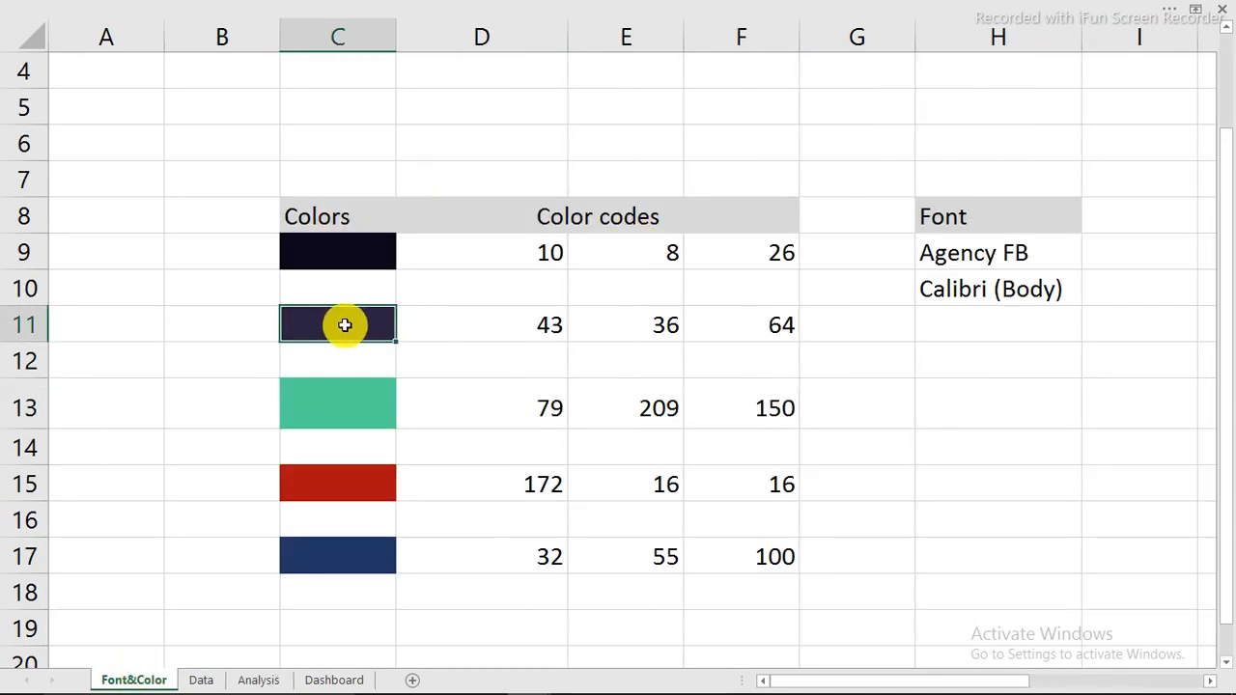
{"action": "left_click", "coordinate": [329, 250]}
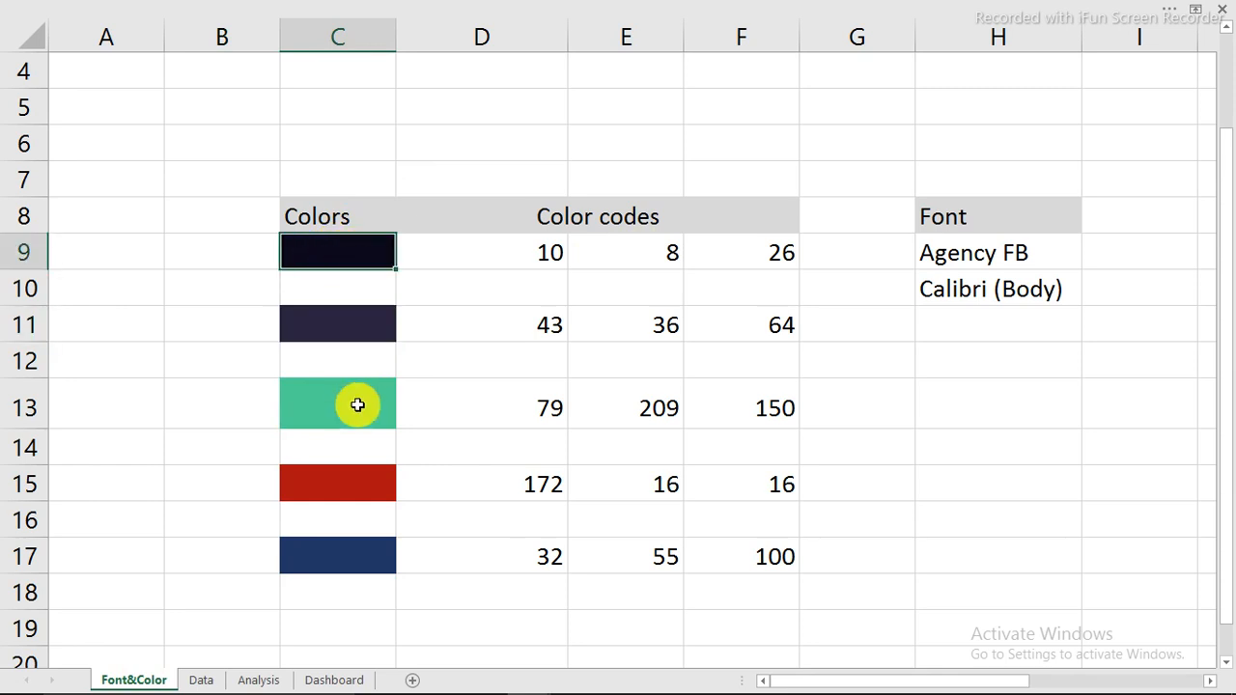
{"action": "left_click_drag", "start_coordinate": [359, 414], "coordinate": [363, 547]}
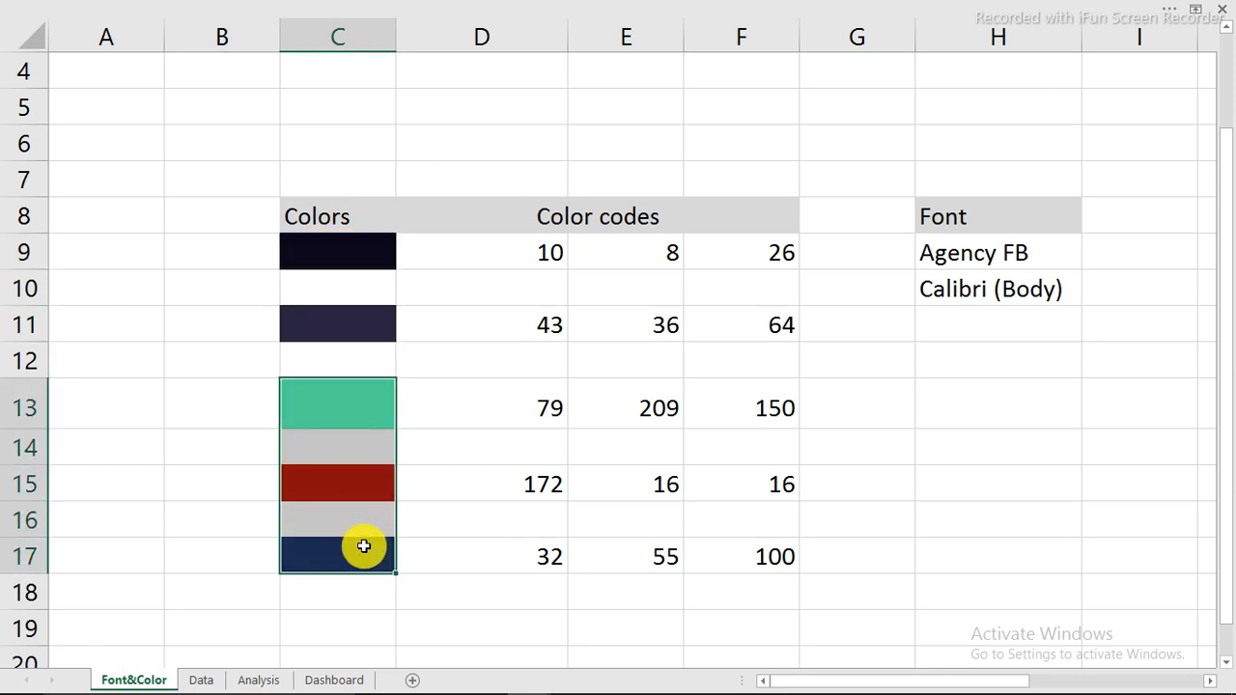
{"action": "left_click", "coordinate": [935, 255]}
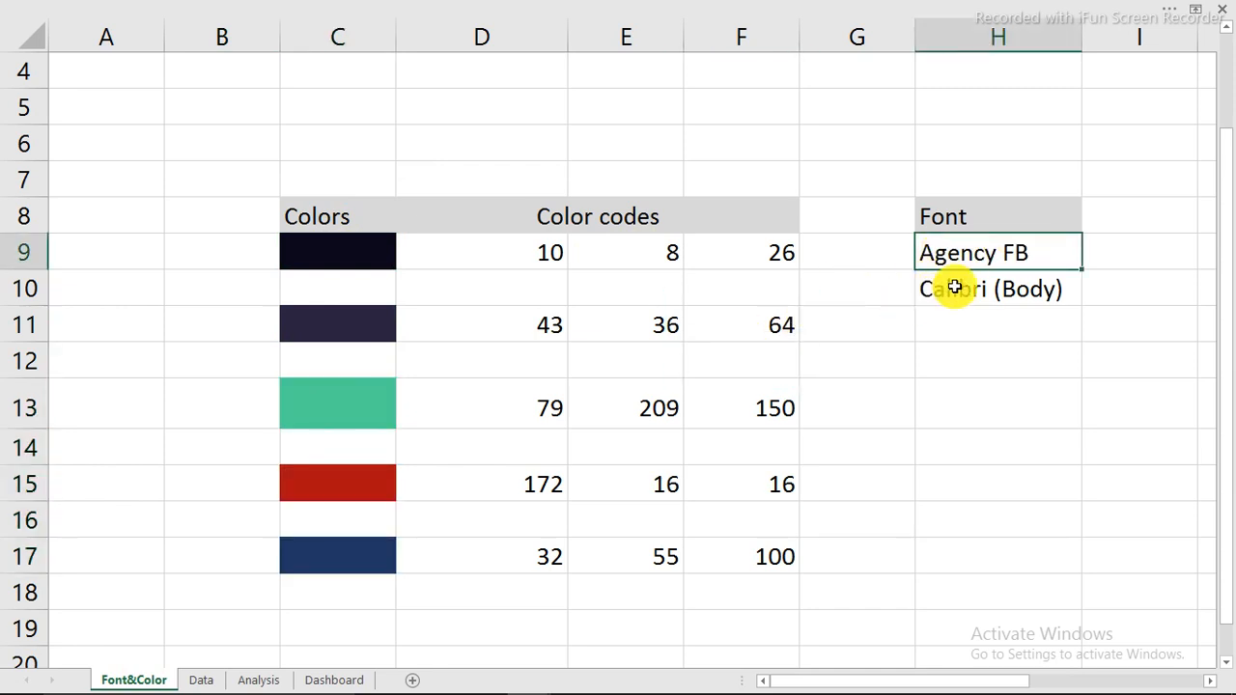
{"action": "left_click", "coordinate": [594, 317]}
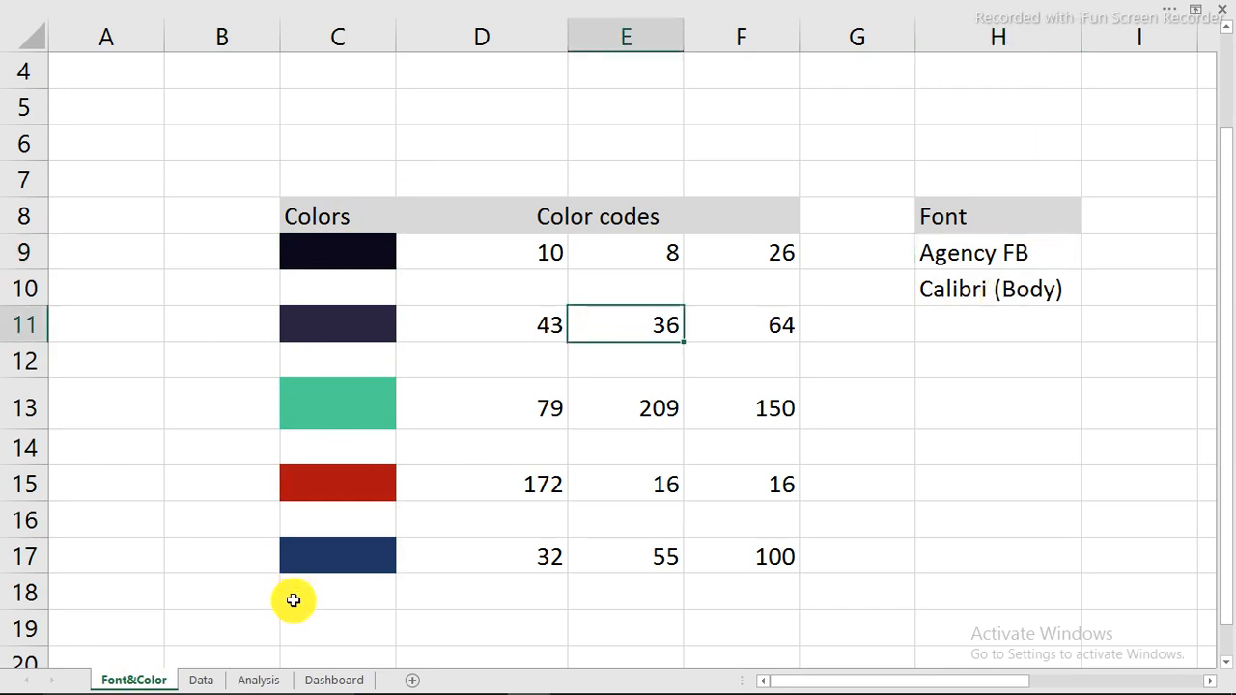
Hide the headings and gridlines on the blank Dashboard sheet and collapse the ribbon again
{"action": "left_click", "coordinate": [319, 680]}
{"action": "left_click", "coordinate": [245, 312]}
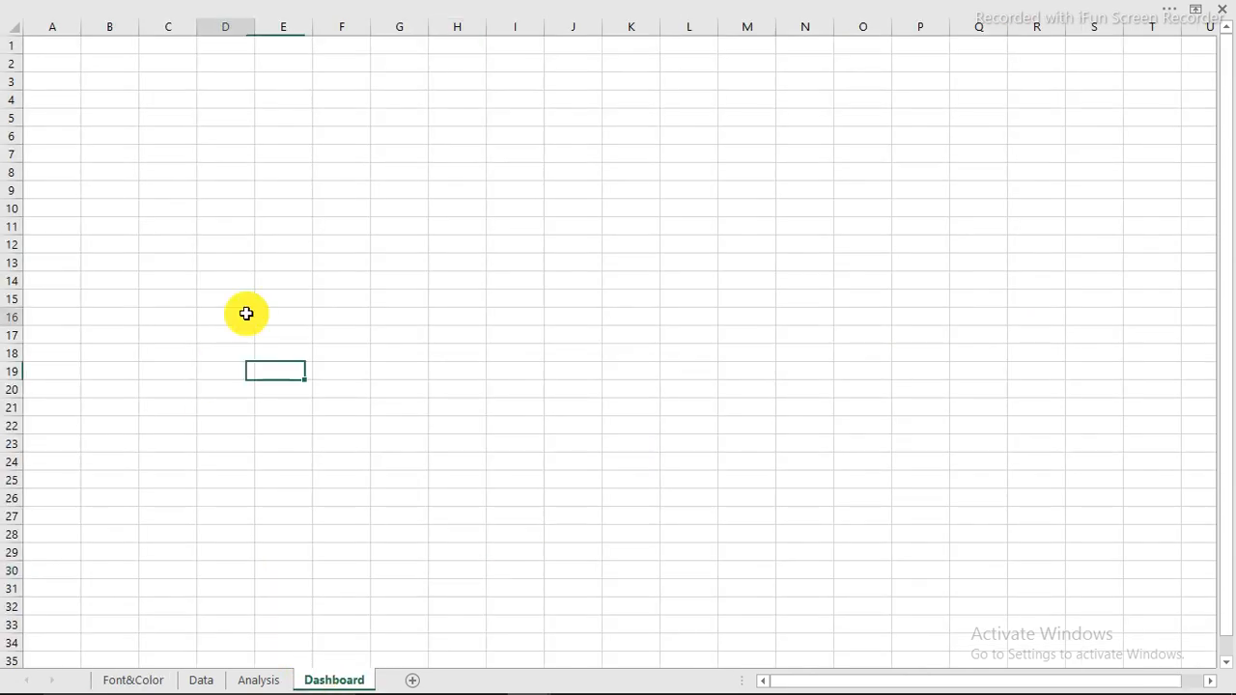
{"action": "left_click", "coordinate": [441, 8]}
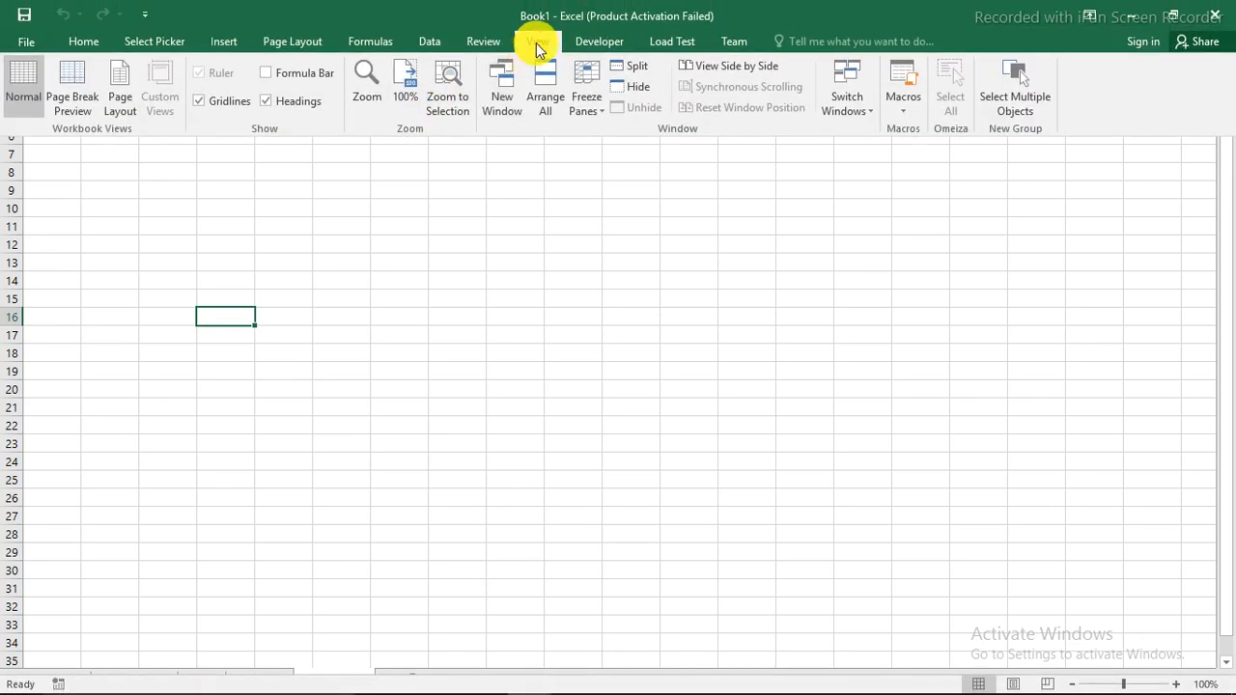
{"action": "left_click", "coordinate": [268, 102]}
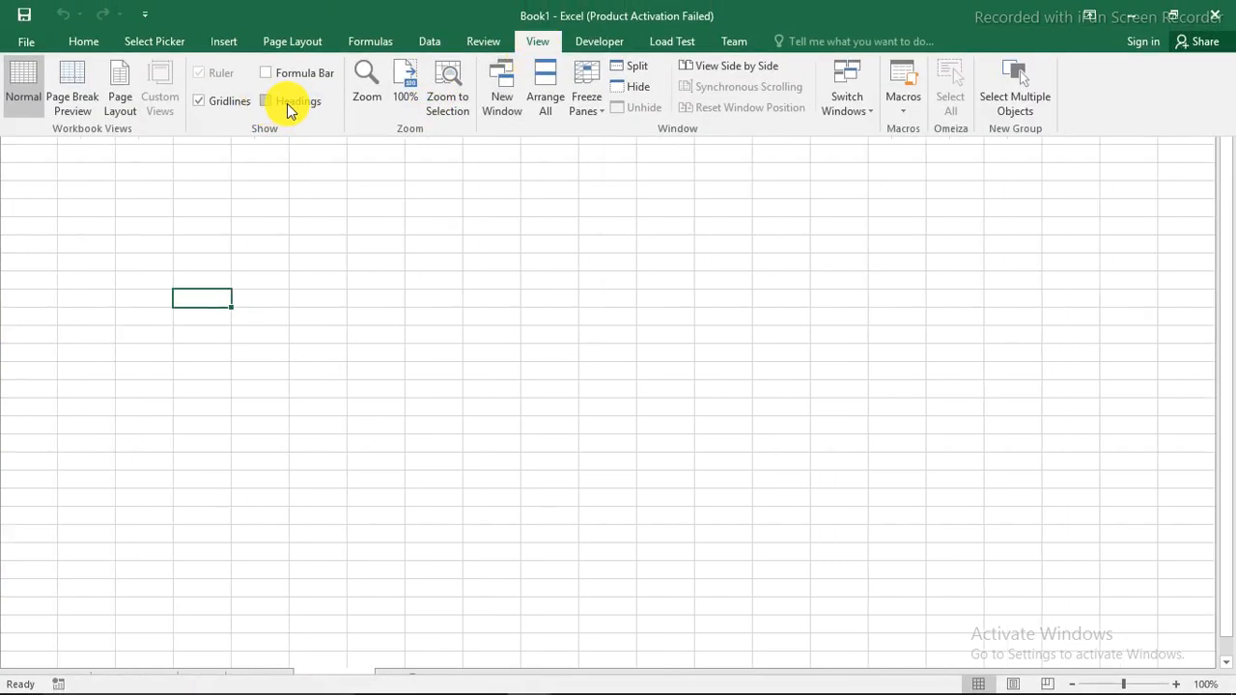
{"action": "left_click", "coordinate": [199, 100]}
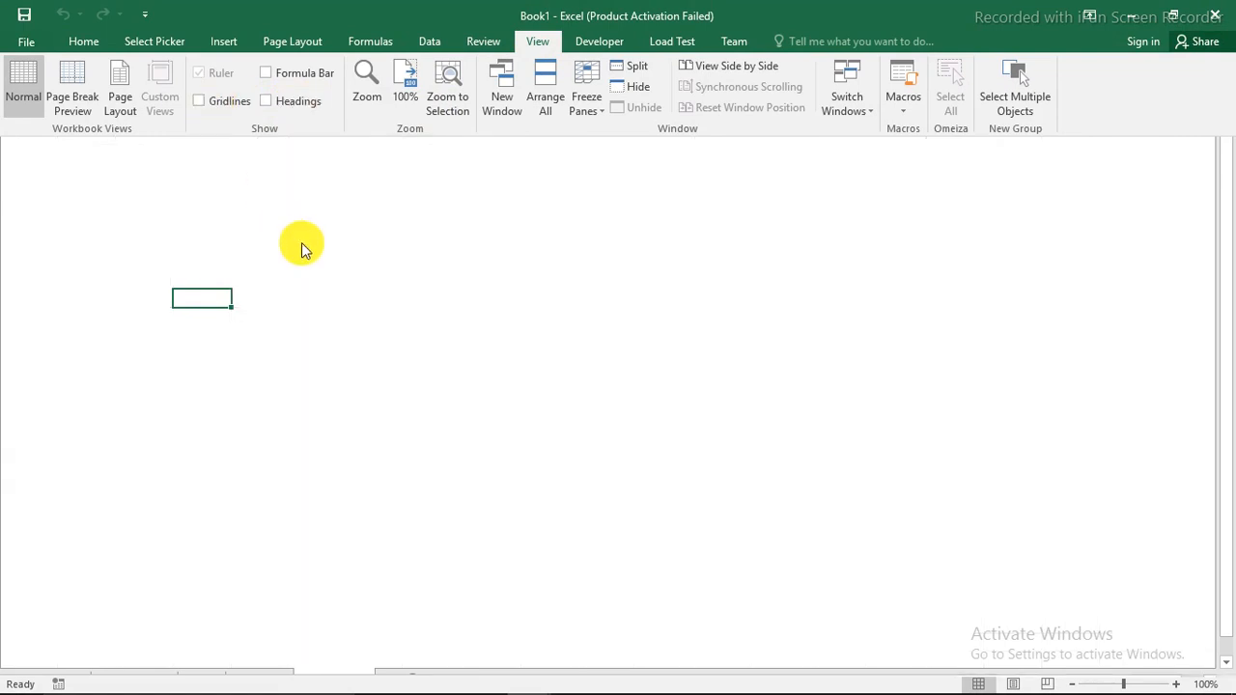
{"action": "key", "text": "ctrl+shift+F1"}
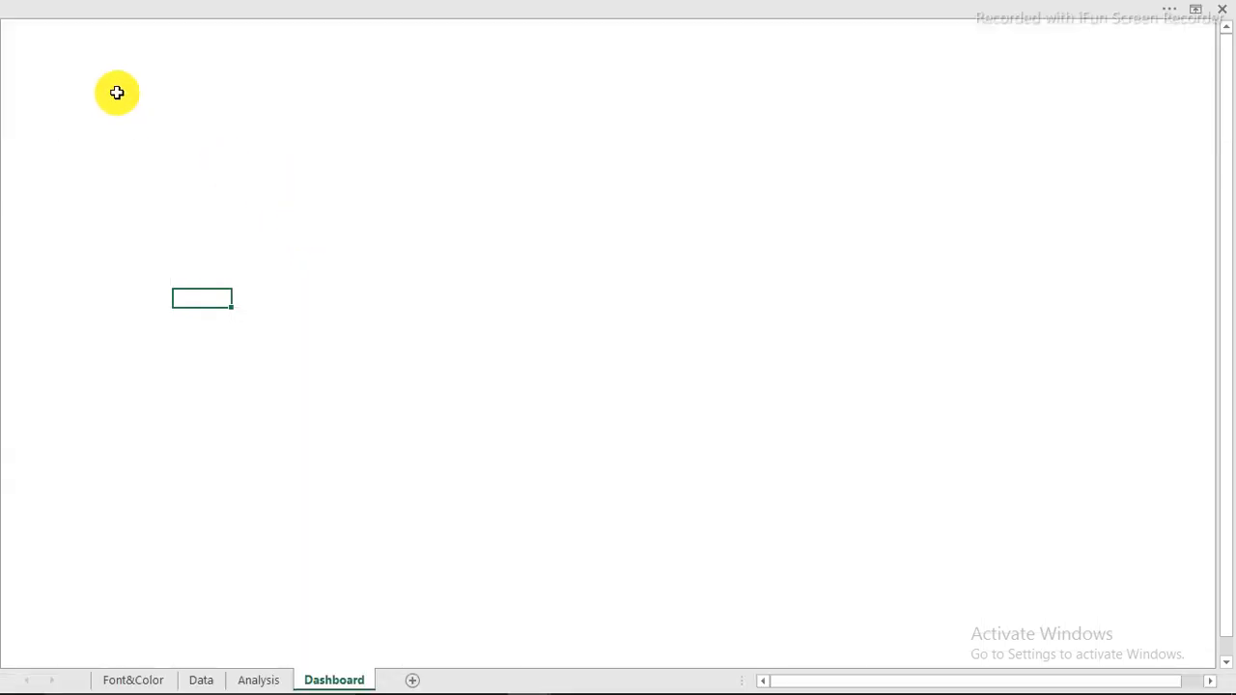
Select all cells of the Dashboard sheet and look up the dark purple swatch's color code on the Font&Color sheet
{"action": "left_click", "coordinate": [29, 45]}
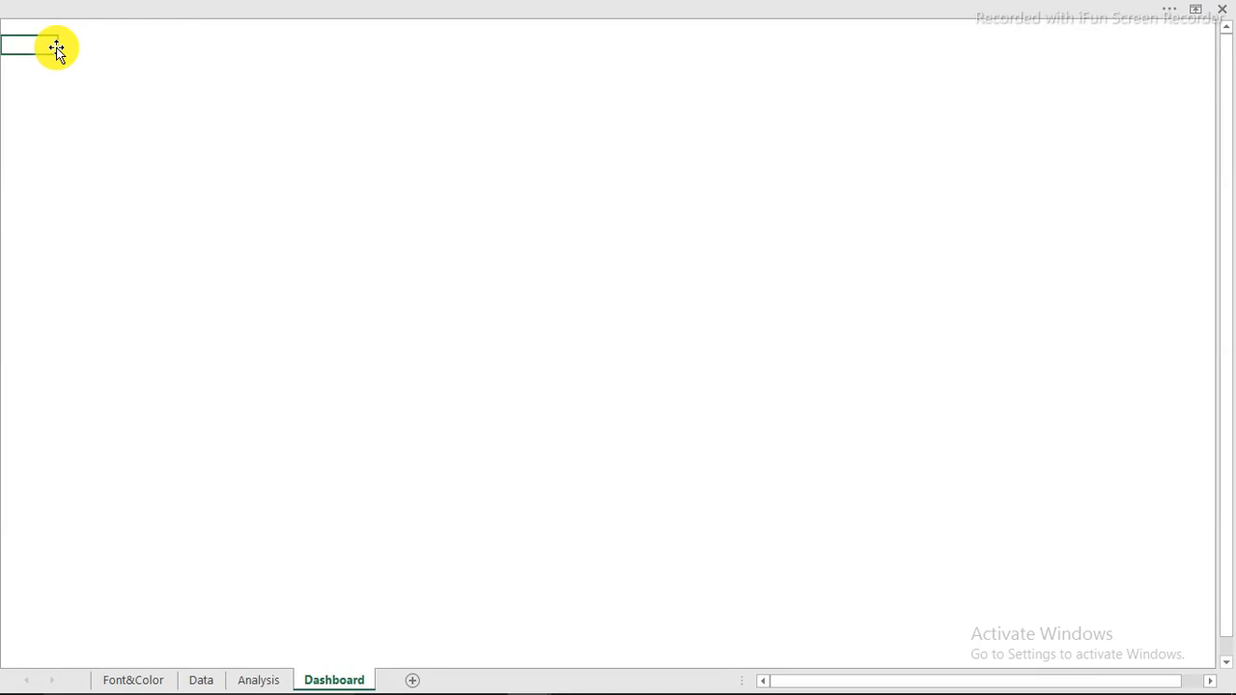
{"action": "key", "text": "ctrl+a"}
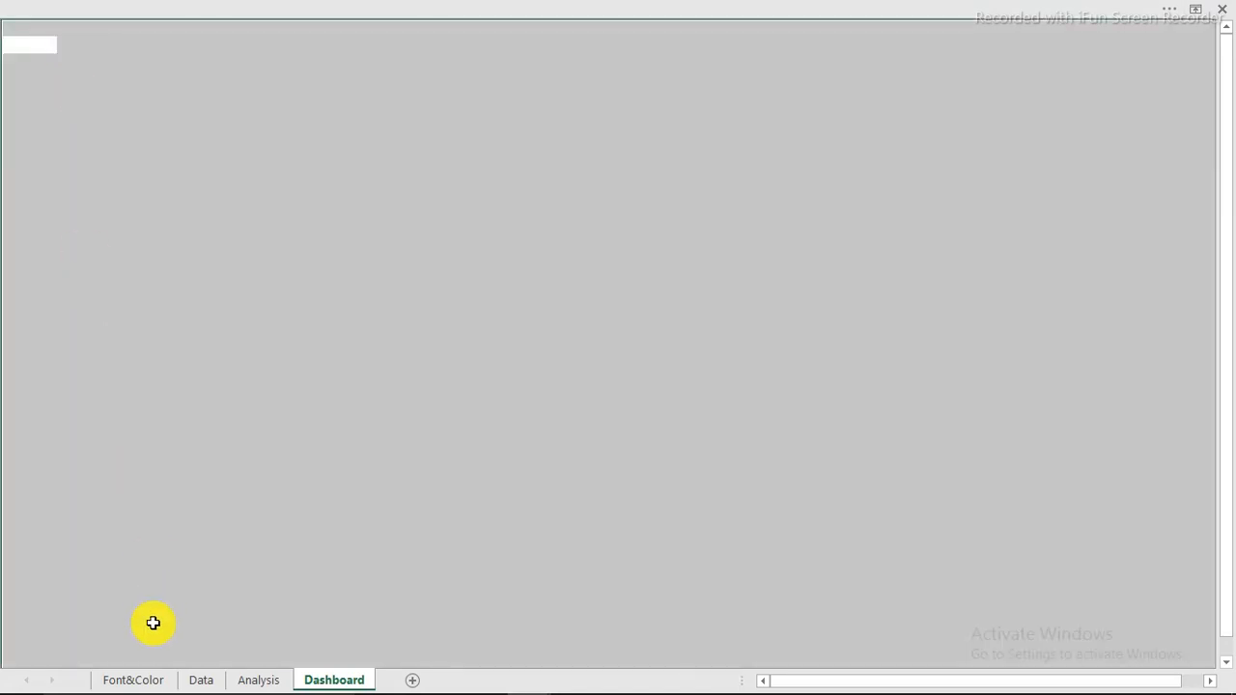
{"action": "left_click", "coordinate": [134, 681]}
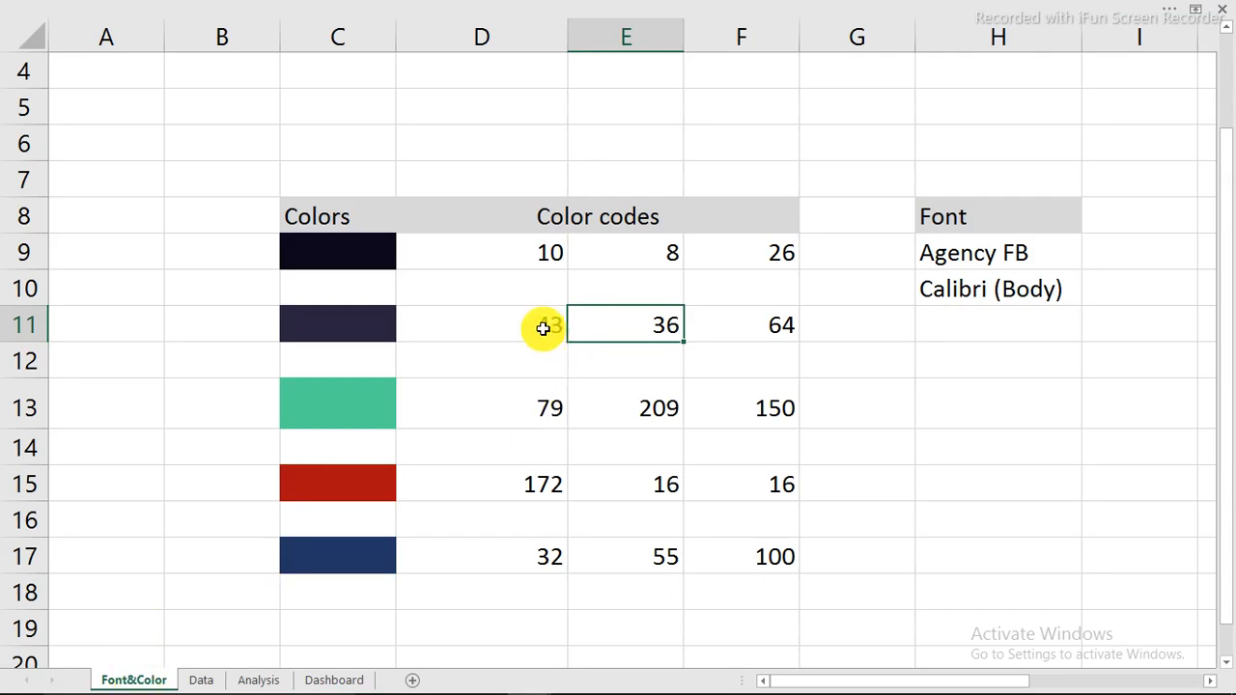
{"action": "left_click", "coordinate": [347, 325]}
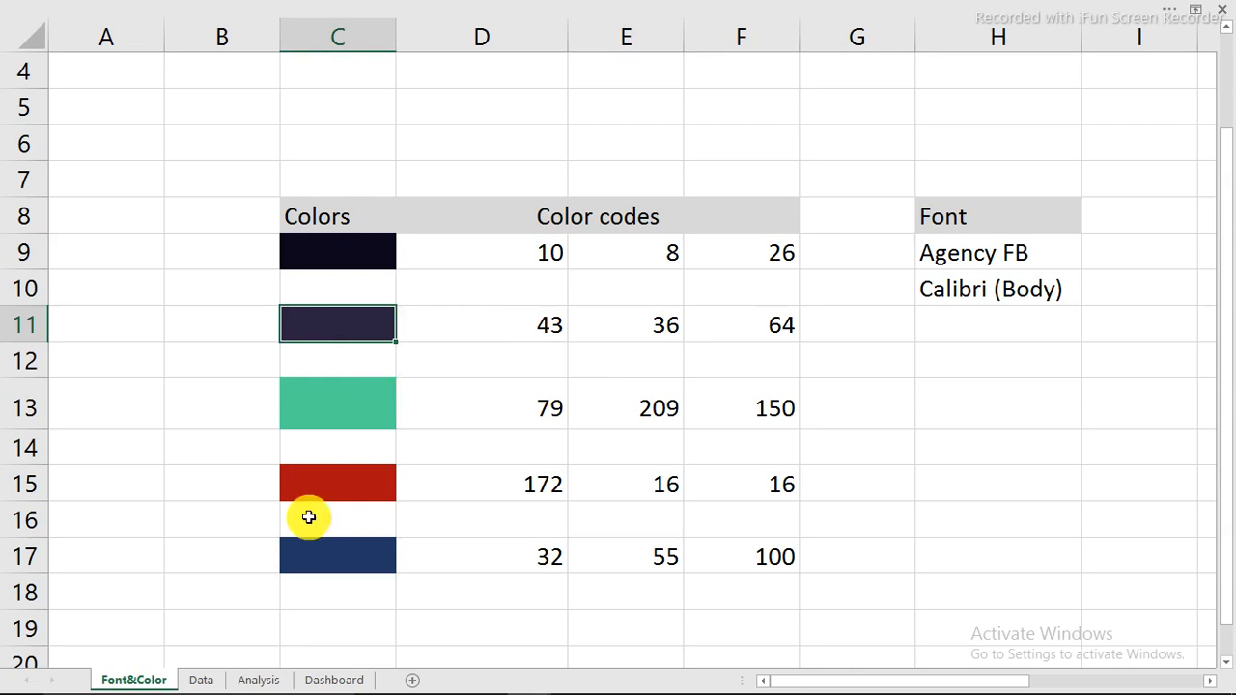
{"action": "left_click", "coordinate": [316, 684]}
Fill all cells of the Dashboard sheet with the custom RGB color 43, 36, 64
{"action": "left_click", "coordinate": [331, 8]}
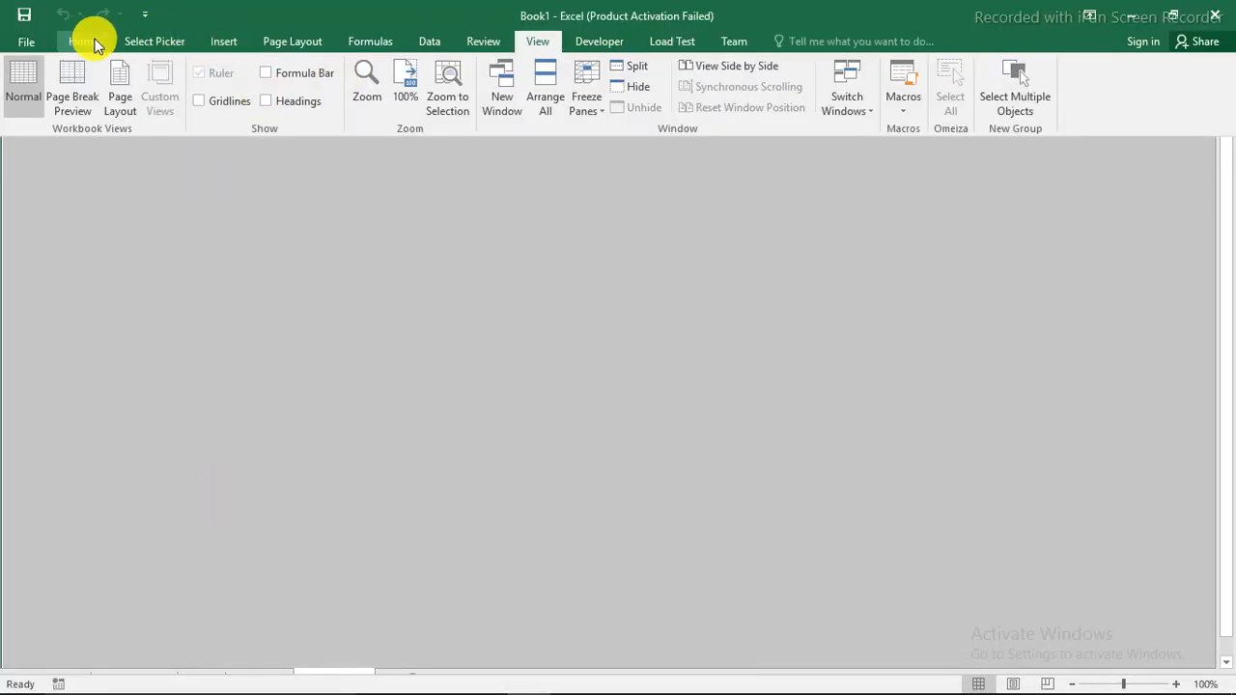
{"action": "left_click", "coordinate": [84, 41]}
{"action": "left_click", "coordinate": [288, 102]}
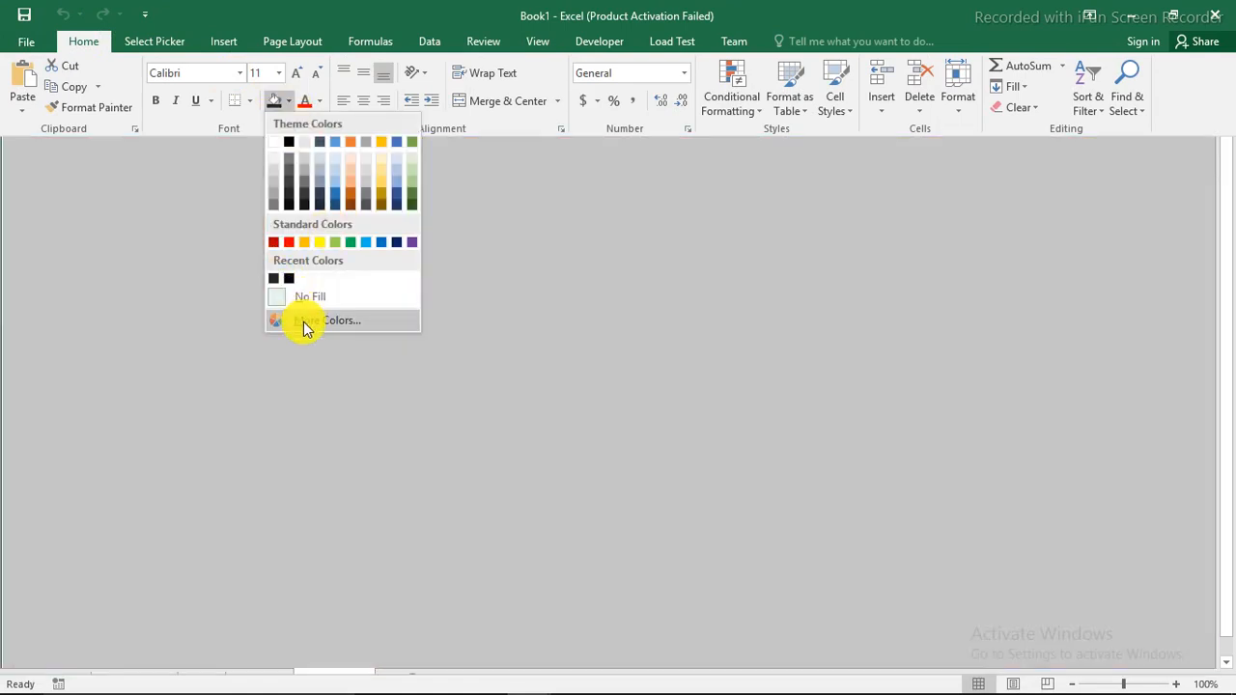
{"action": "left_click", "coordinate": [305, 320]}
{"action": "left_click", "coordinate": [795, 116]}
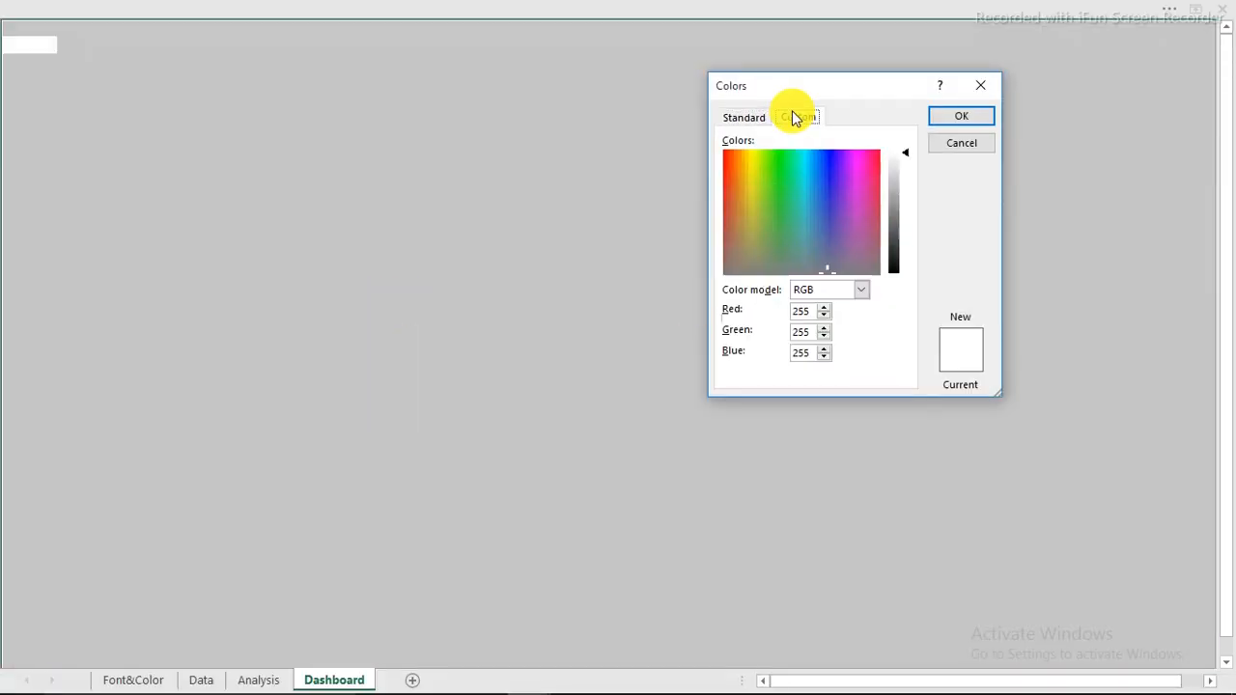
{"action": "left_click_drag", "start_coordinate": [813, 311], "coordinate": [764, 311]}
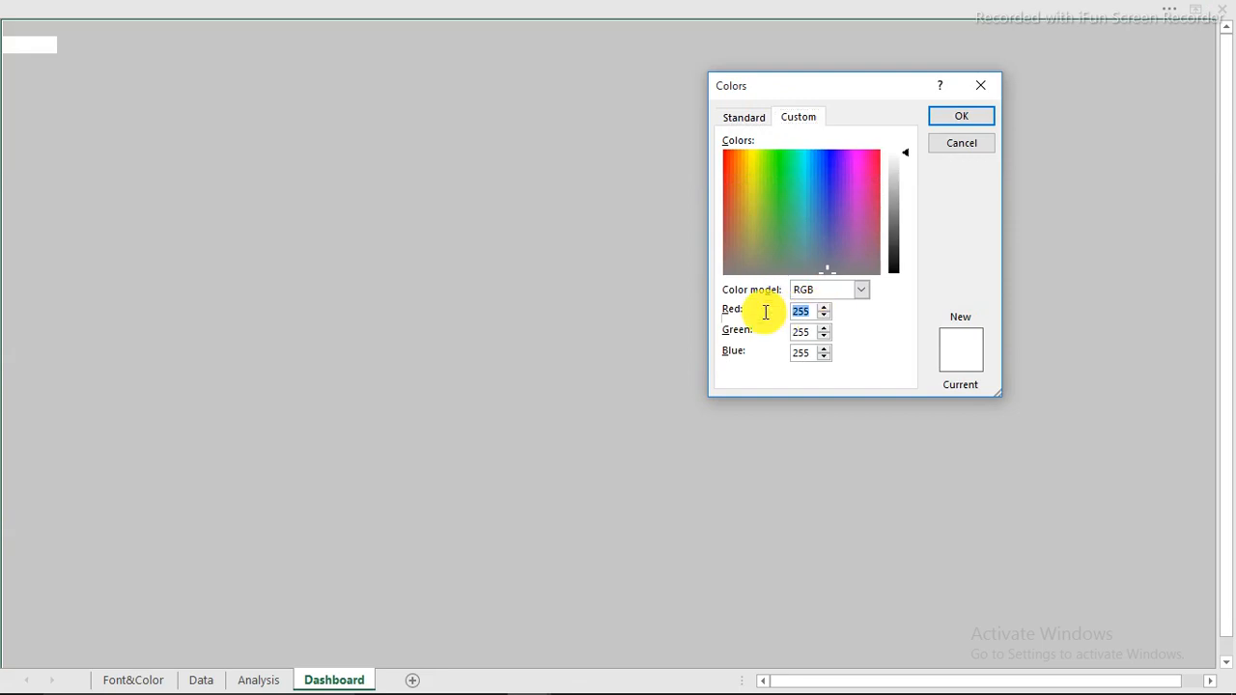
{"action": "type", "text": "43"}
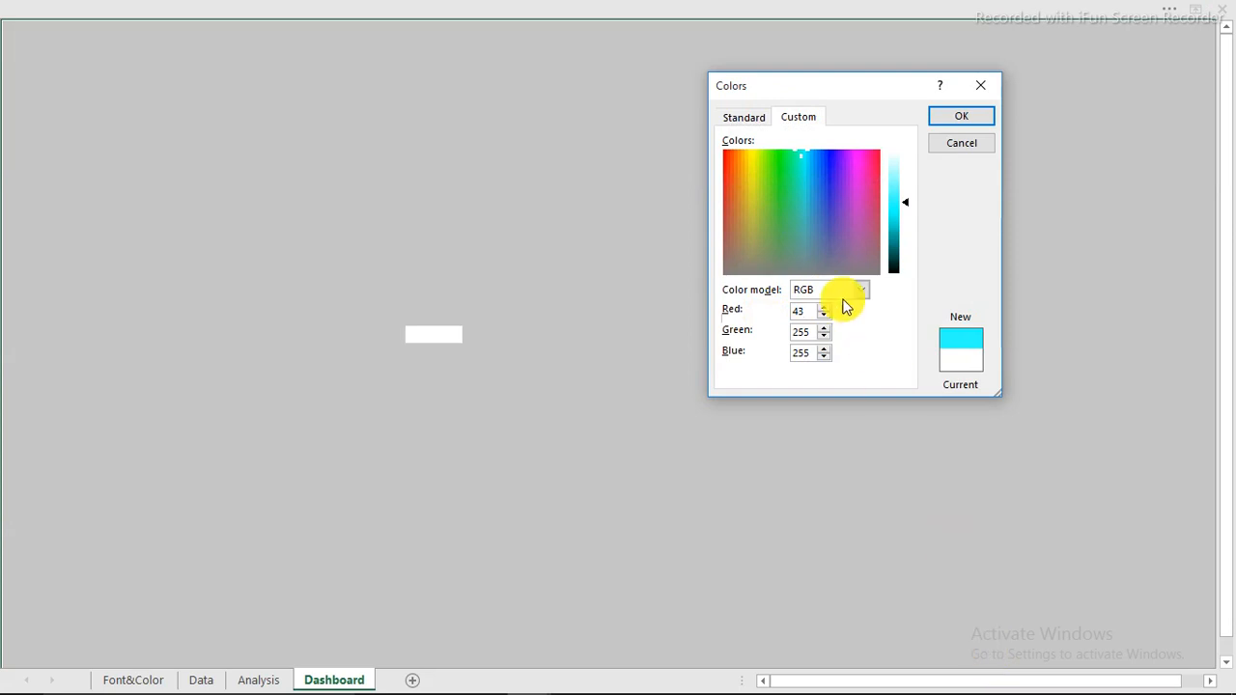
{"action": "left_click_drag", "start_coordinate": [810, 332], "coordinate": [743, 321]}
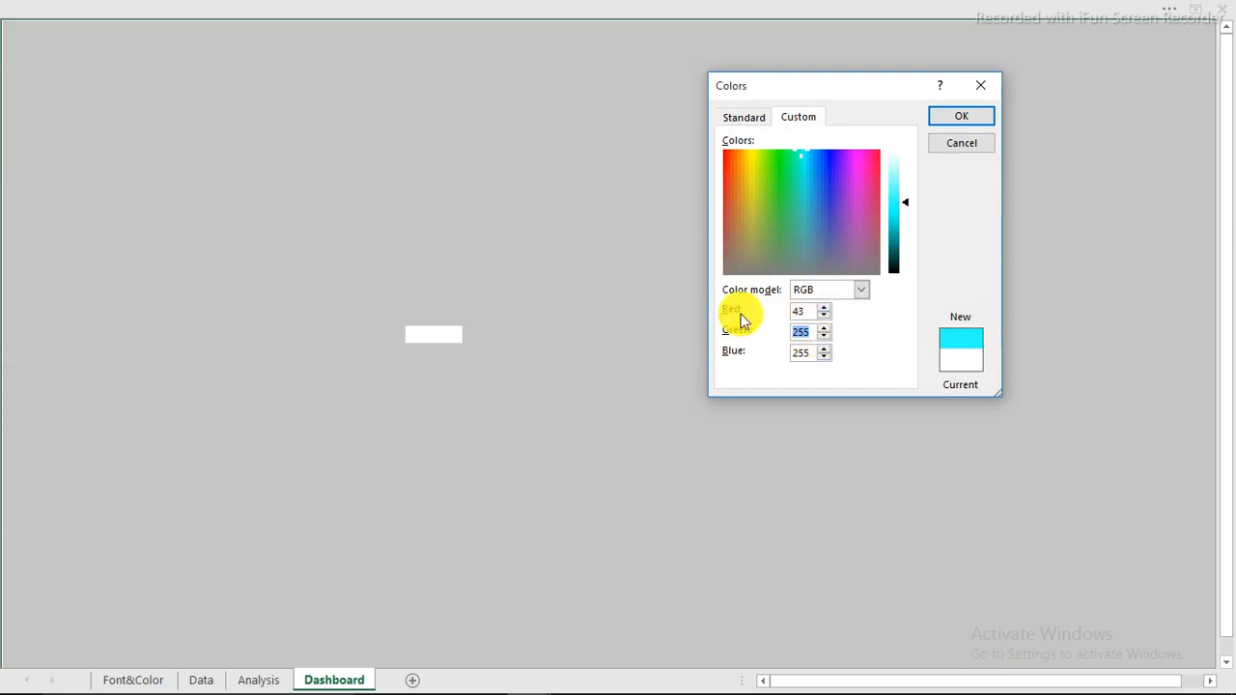
{"action": "type", "text": "36"}
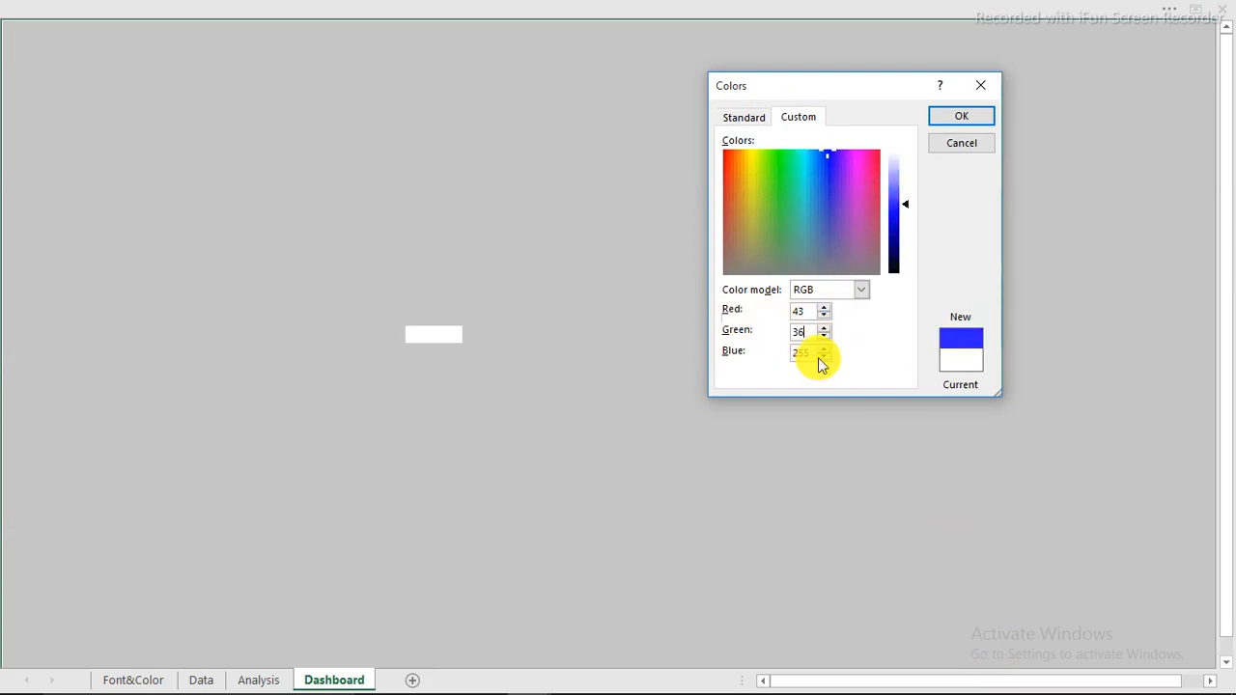
{"action": "left_click_drag", "start_coordinate": [816, 354], "coordinate": [759, 353]}
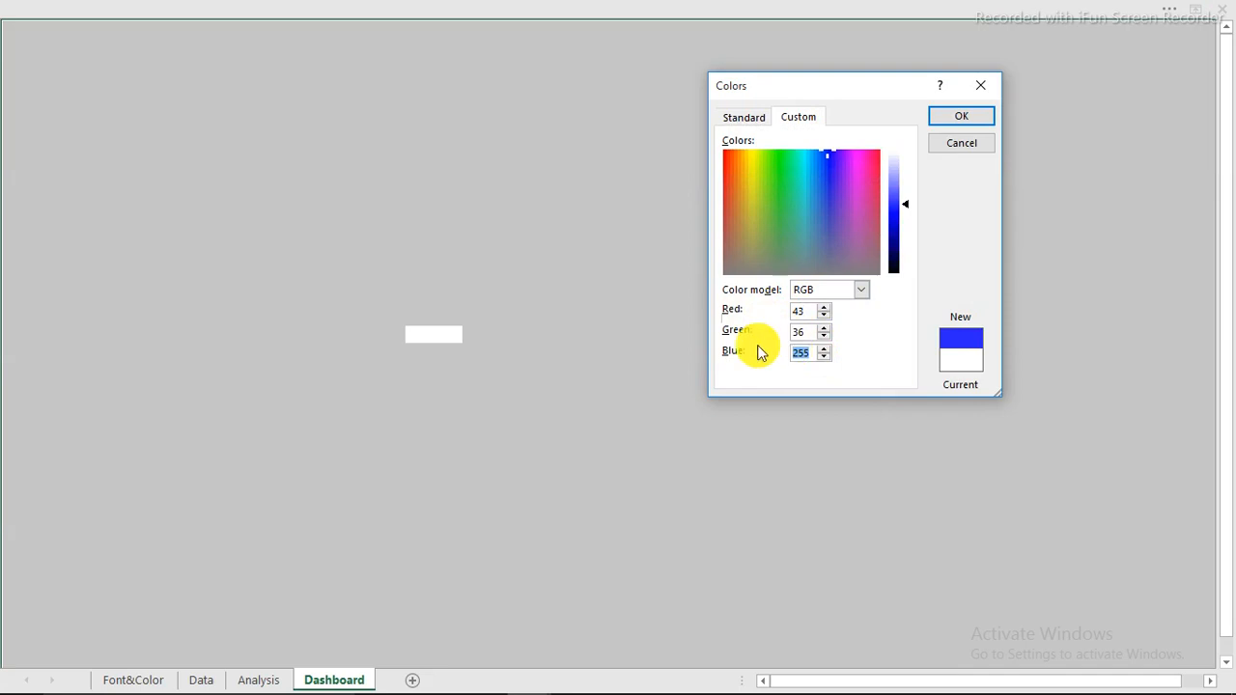
{"action": "type", "text": "64"}
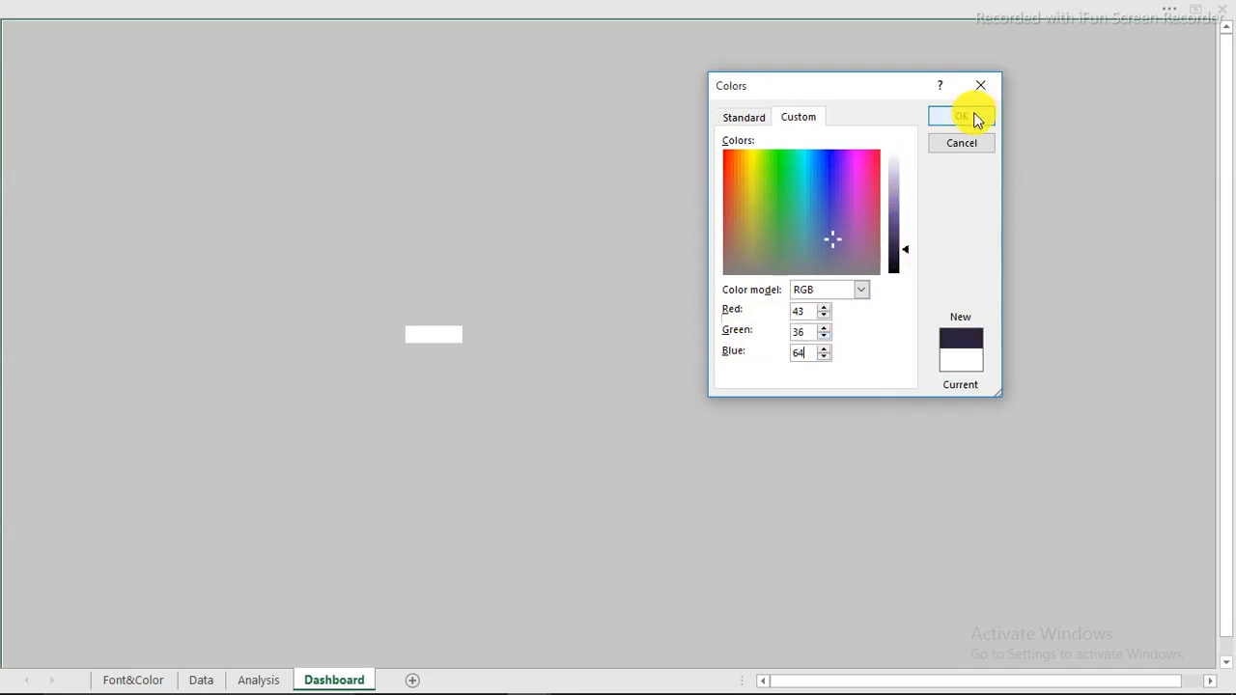
{"action": "left_click", "coordinate": [975, 117]}
{"action": "left_click", "coordinate": [485, 116]}
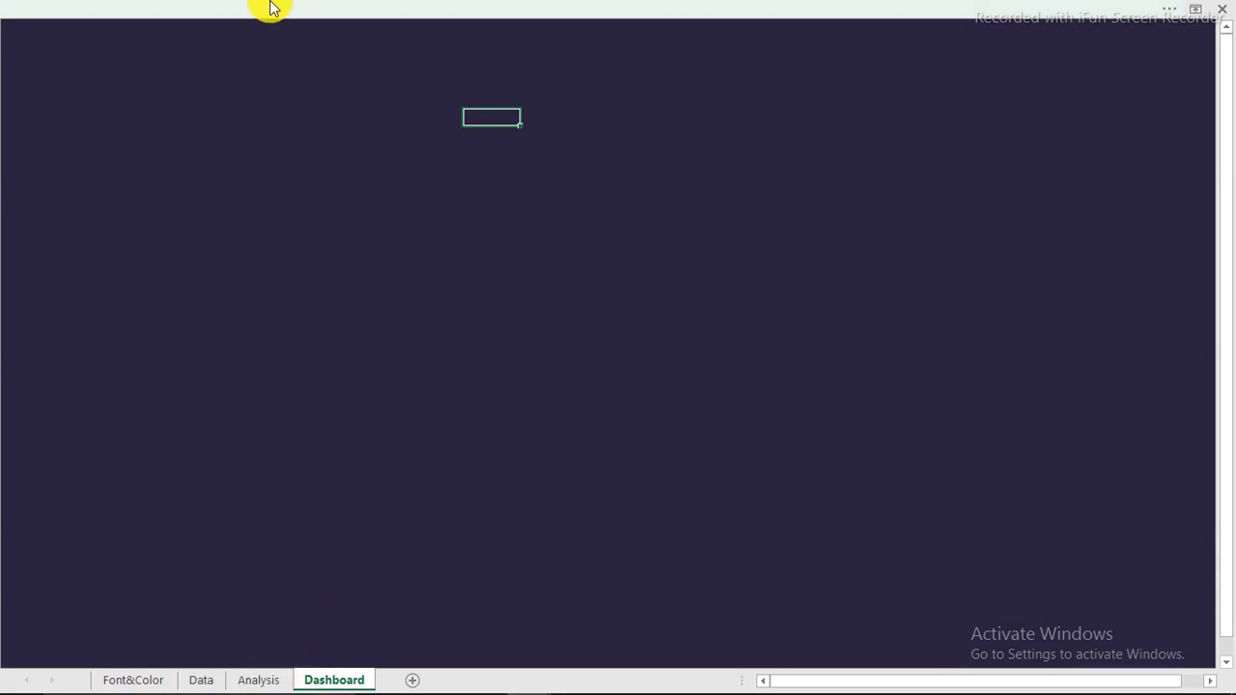
Draw a rounded rectangle about 4.45" wide and 2.8" high on the Dashboard sheet
{"action": "left_click", "coordinate": [337, 22]}
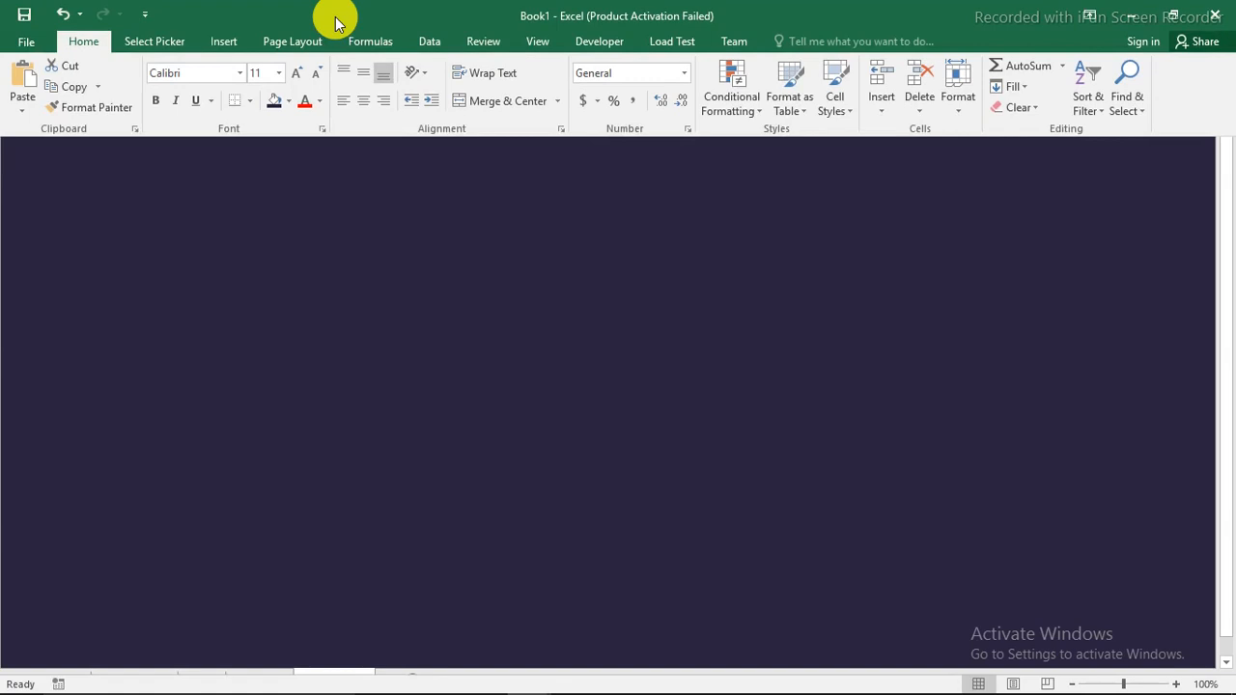
{"action": "left_click", "coordinate": [224, 43]}
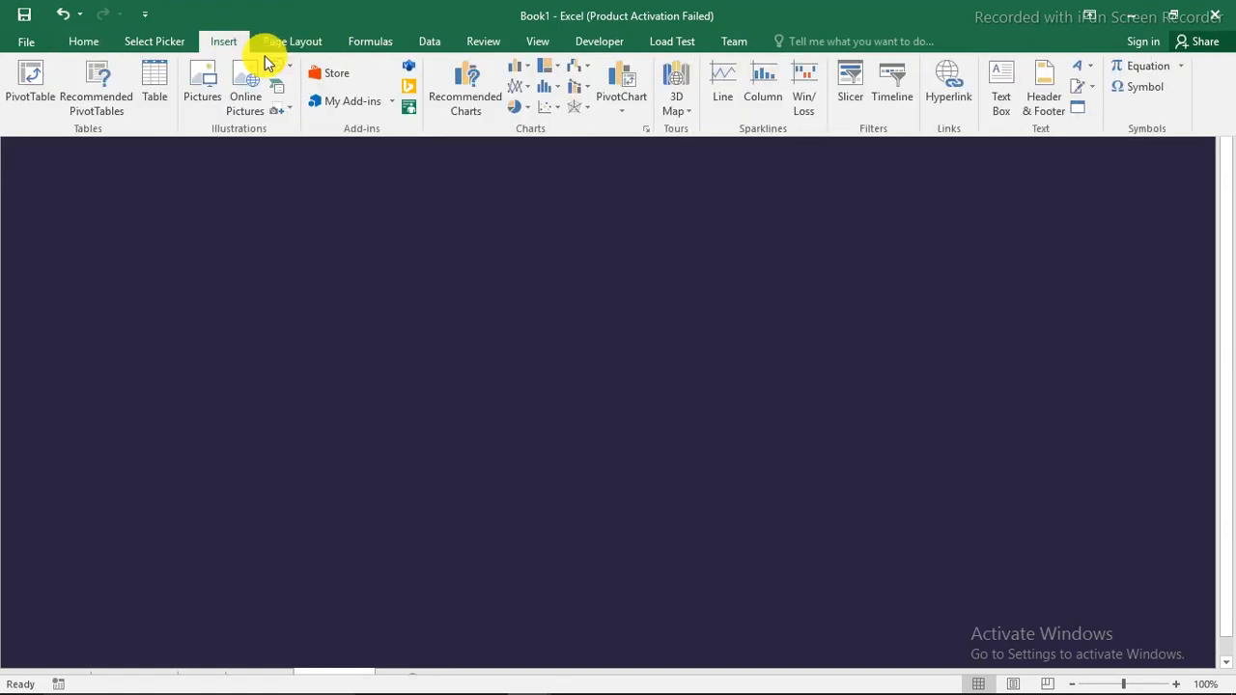
{"action": "left_click", "coordinate": [293, 75]}
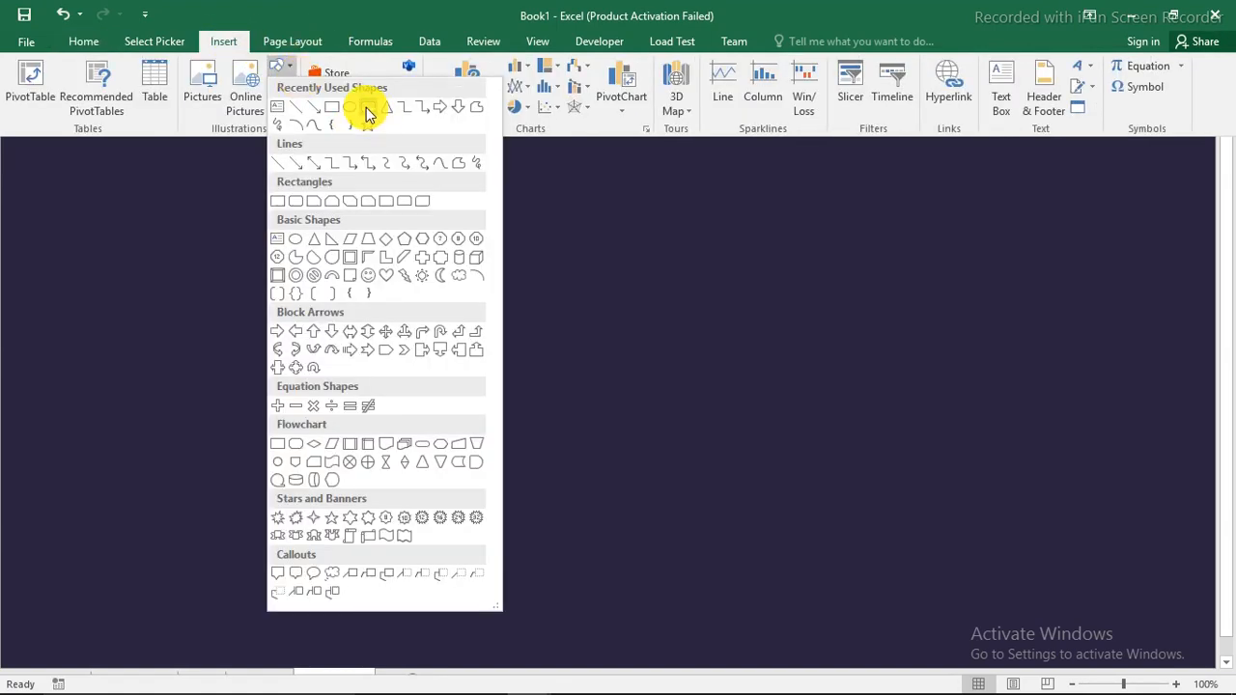
{"action": "left_click", "coordinate": [367, 115]}
{"action": "left_click_drag", "start_coordinate": [268, 159], "coordinate": [655, 401]}
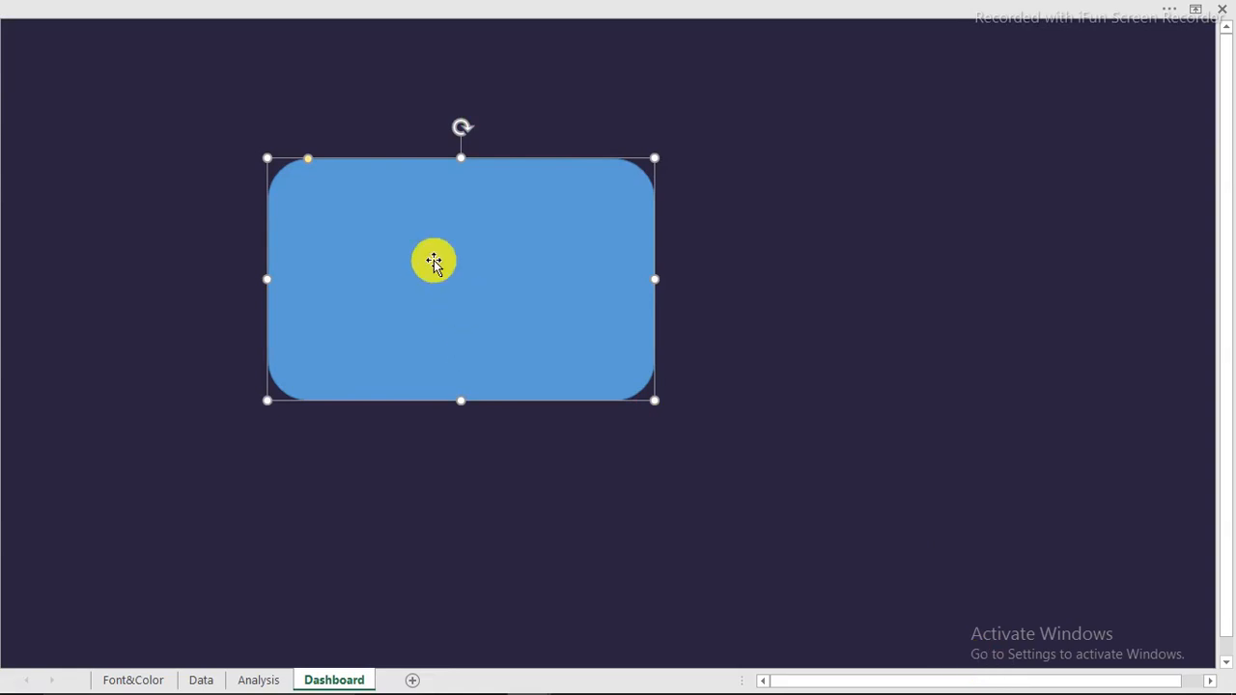
Set the rounded rectangle's height to 7.08" and its width to 12.82"
{"action": "left_click", "coordinate": [567, 9]}
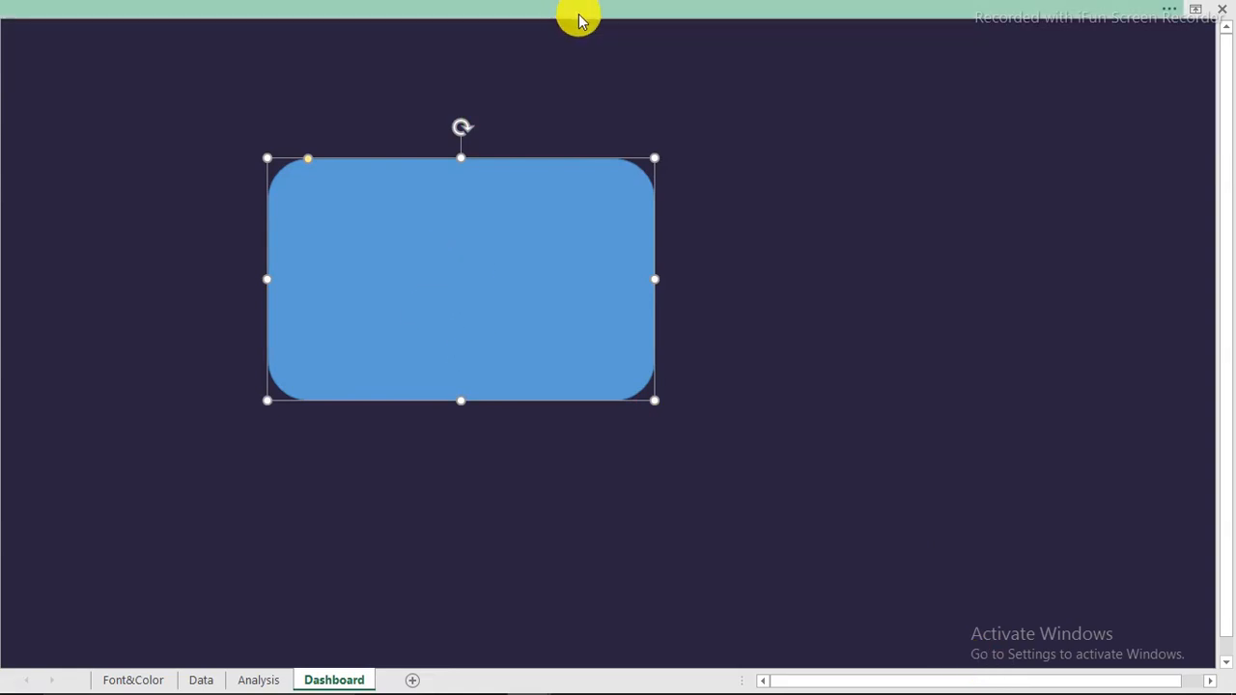
{"action": "left_click", "coordinate": [579, 19]}
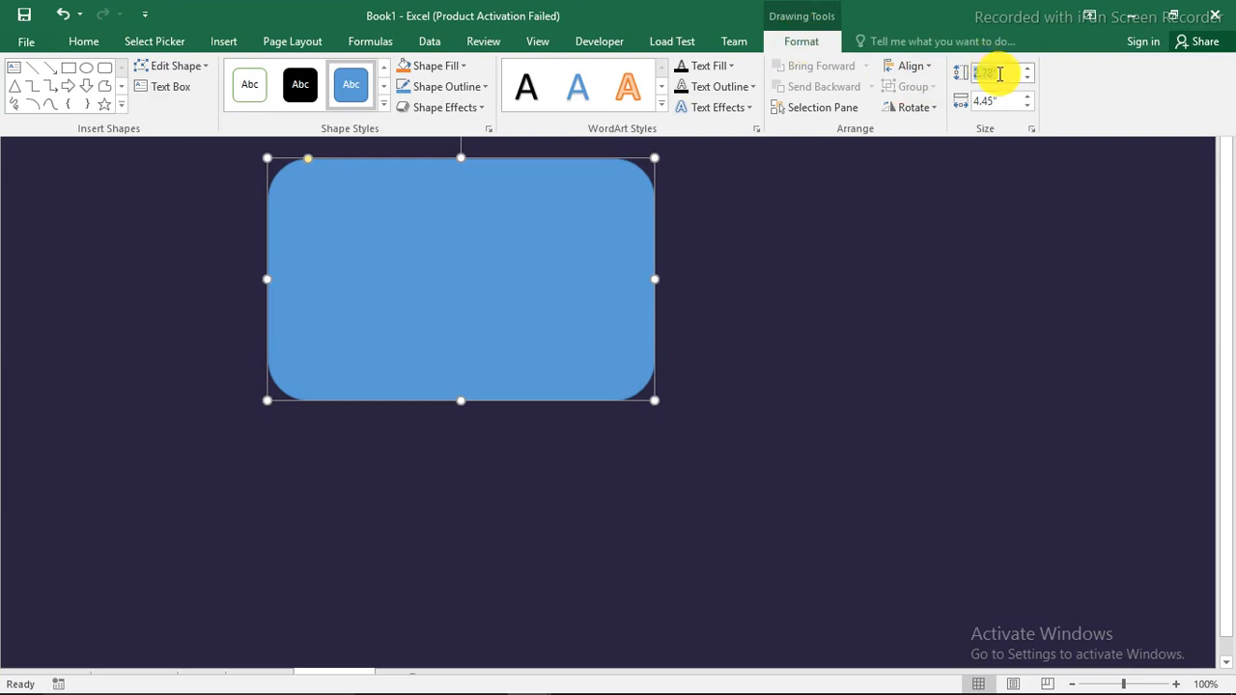
{"action": "type", "text": "7."}
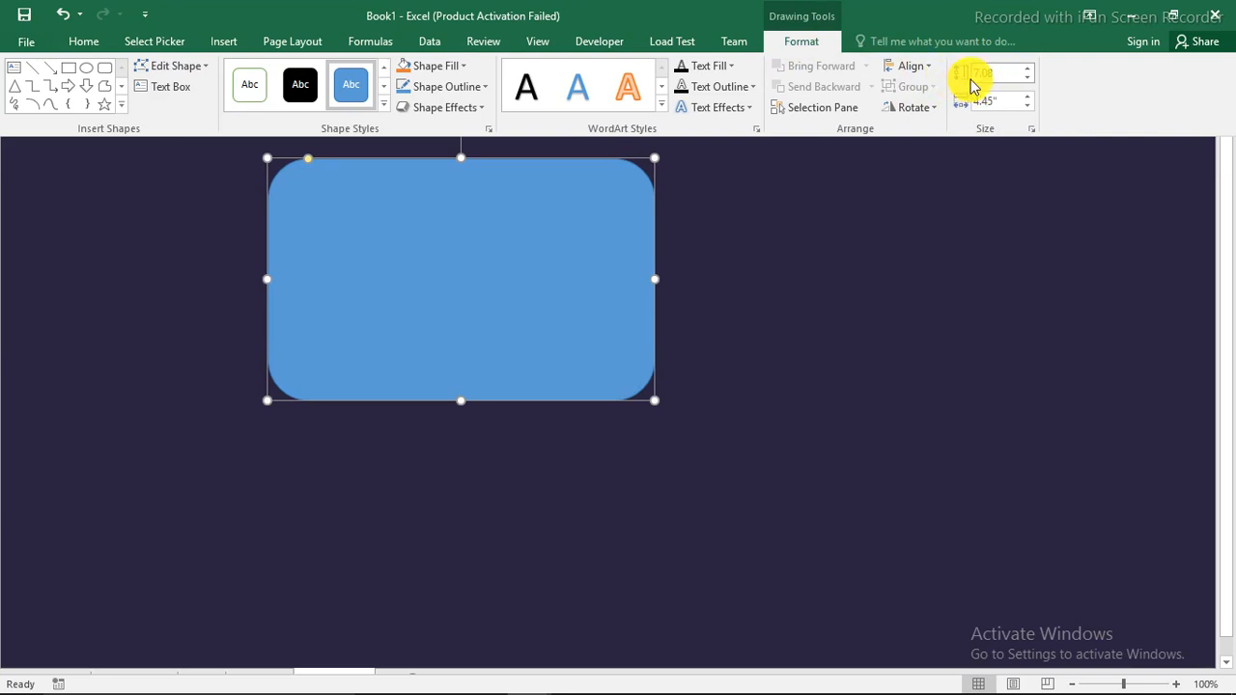
{"action": "left_click", "coordinate": [999, 99]}
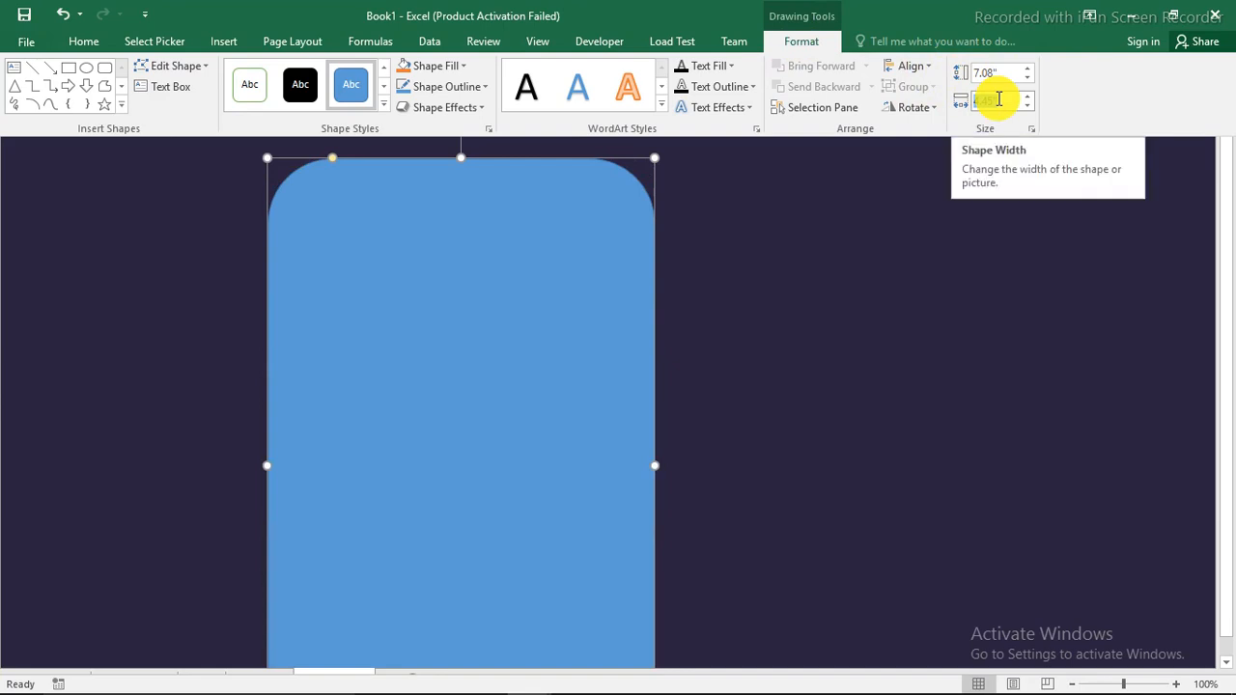
{"action": "type", "text": "1"}
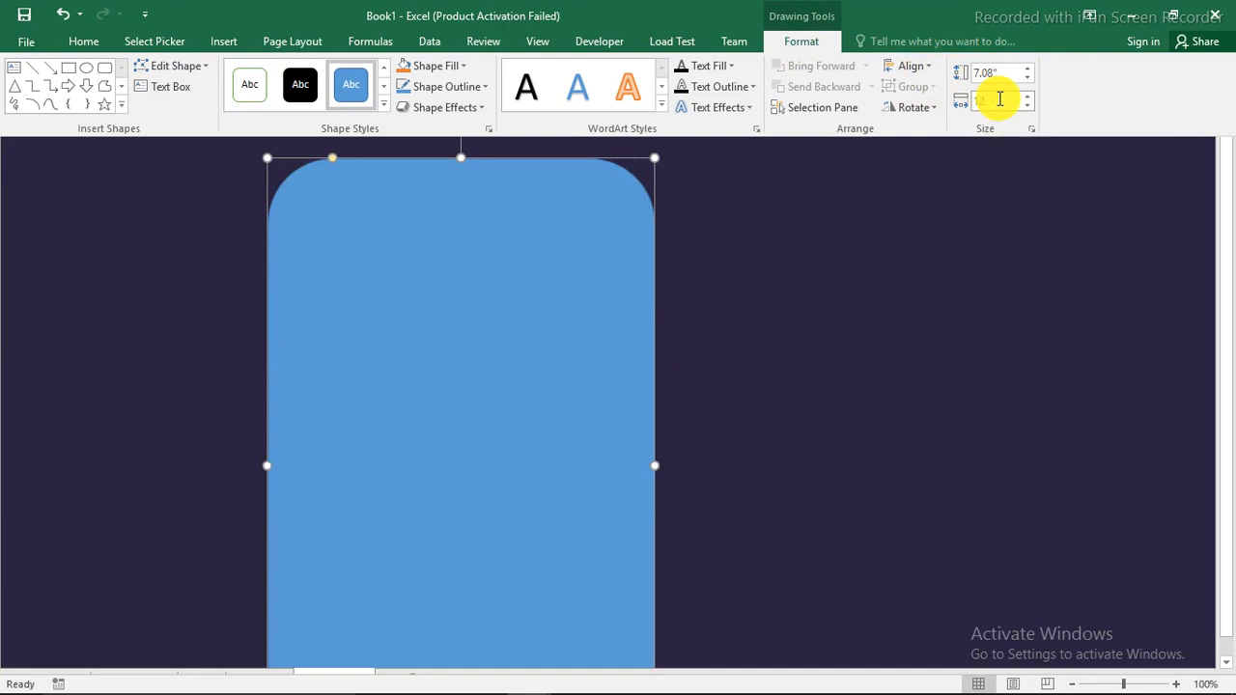
{"action": "type", "text": "2.82"}
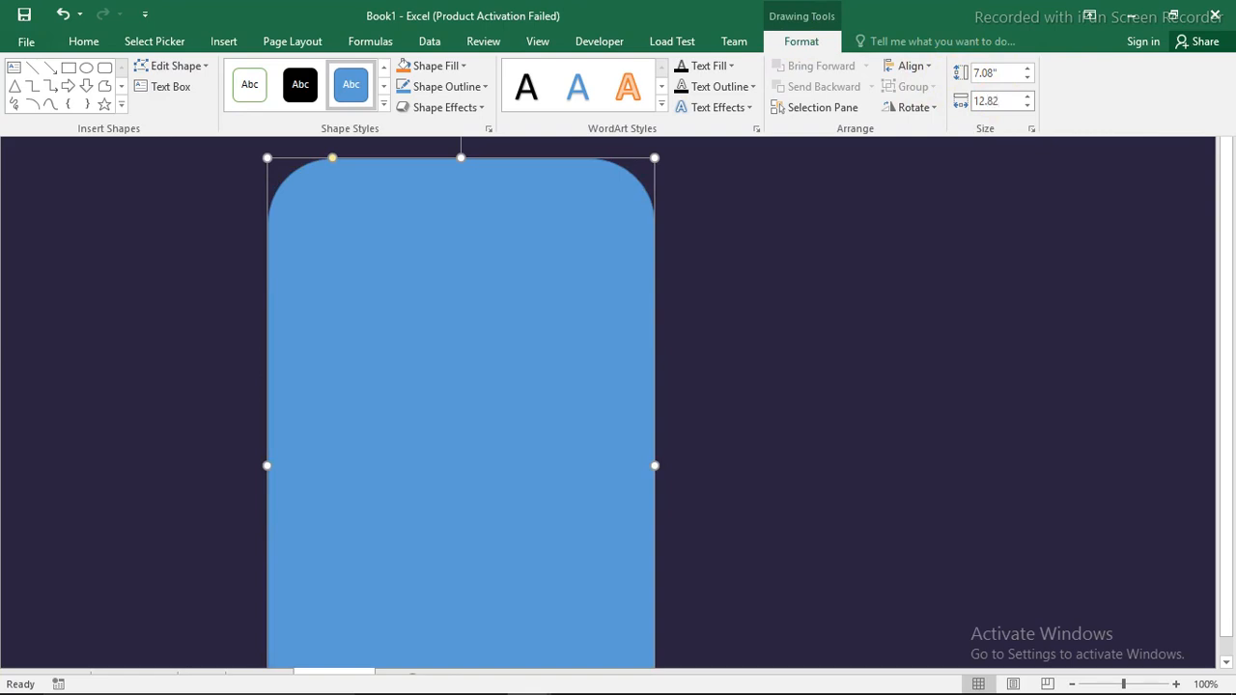
{"action": "key", "text": "Return"}
With the ribbon hidden, move the rounded rectangle so it frames the visible sheet area and reduce its corner rounding
{"action": "key", "text": "ctrl+shift+F1"}
{"action": "left_click_drag", "start_coordinate": [801, 269], "coordinate": [609, 149]}
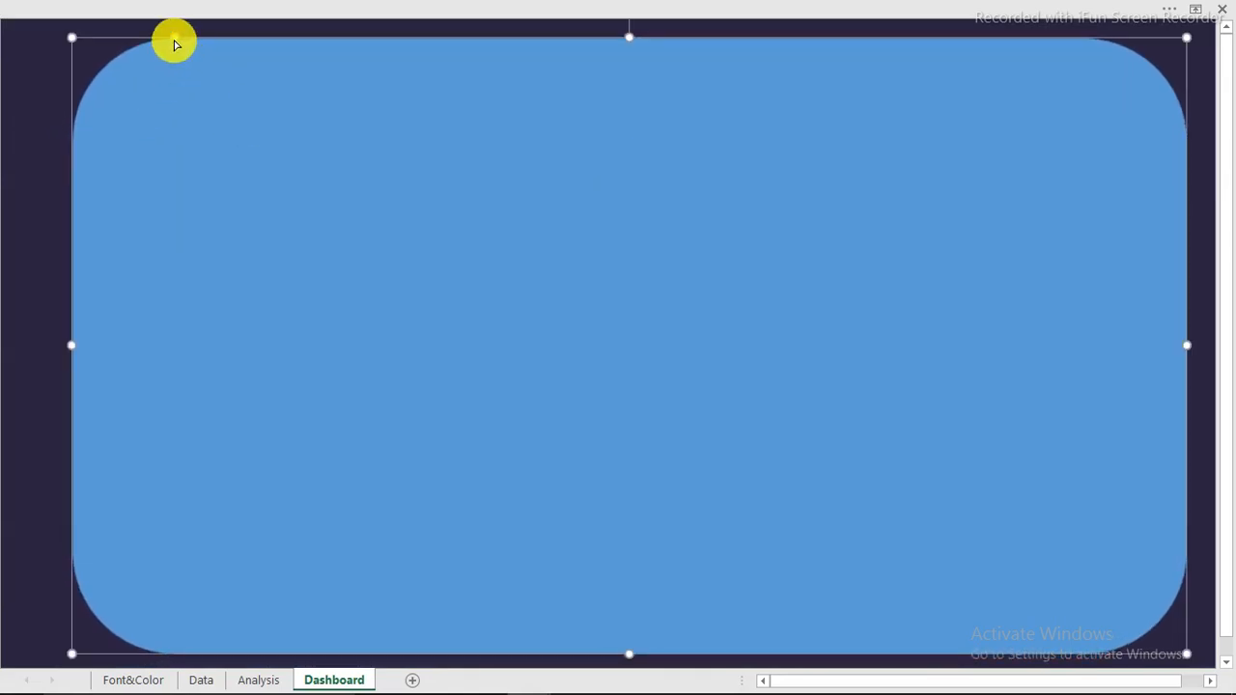
{"action": "left_click_drag", "start_coordinate": [173, 40], "coordinate": [120, 45]}
Open the shape formatting options for the rounded rectangle and set it to no fill
{"action": "right_click", "coordinate": [389, 212]}
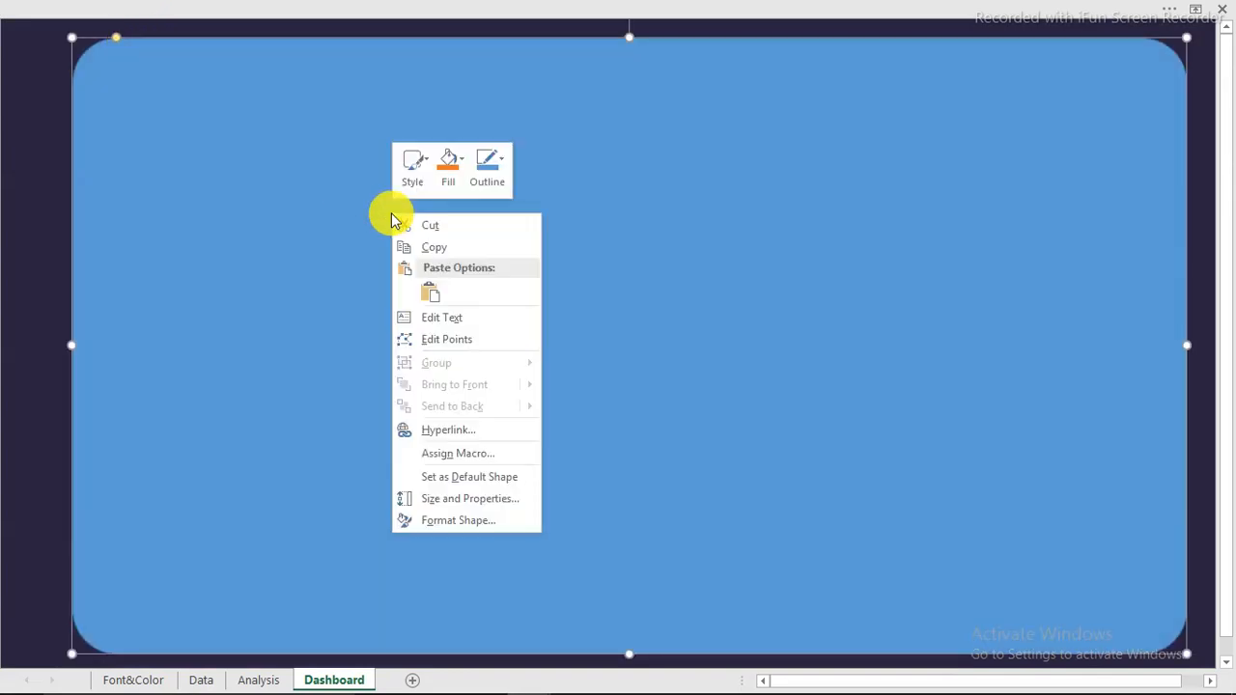
{"action": "left_click", "coordinate": [460, 526]}
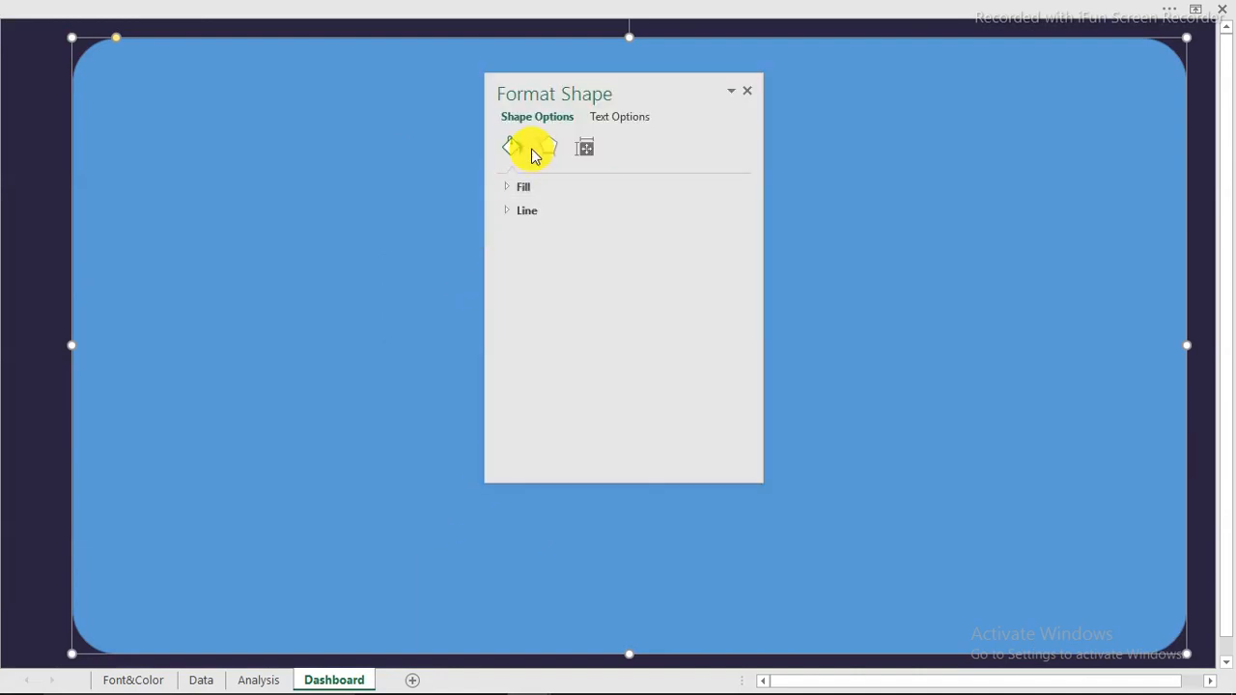
{"action": "left_click", "coordinate": [516, 187]}
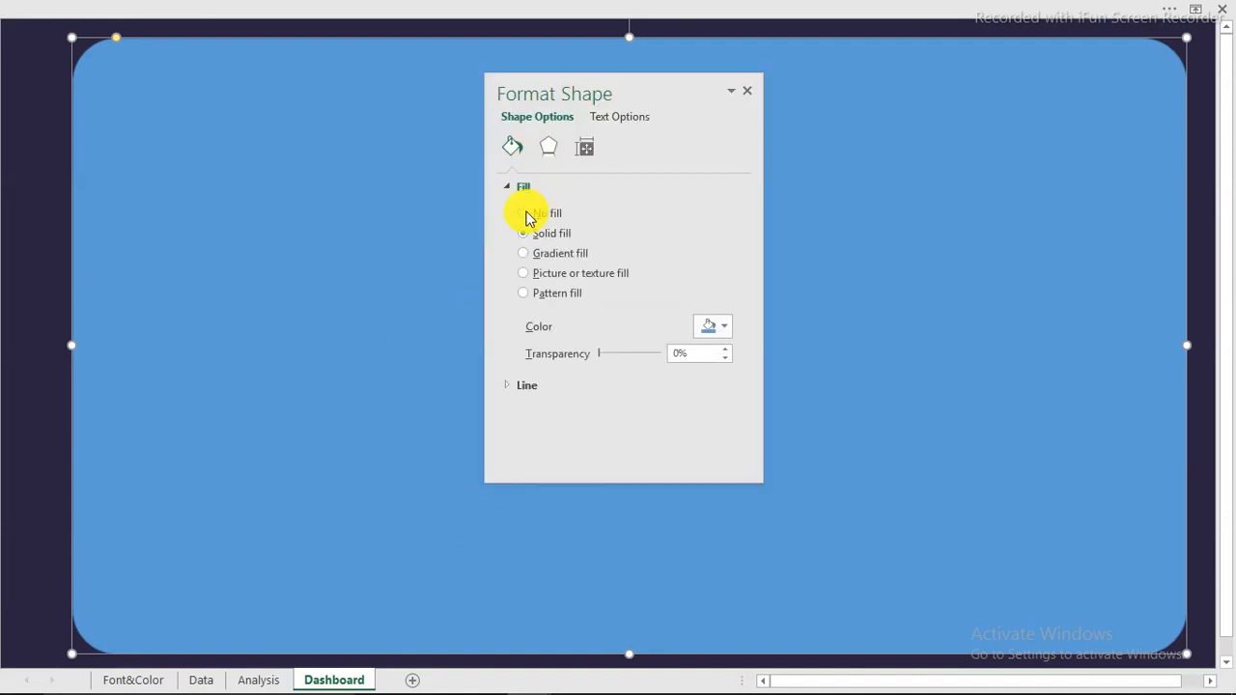
{"action": "left_click", "coordinate": [526, 215]}
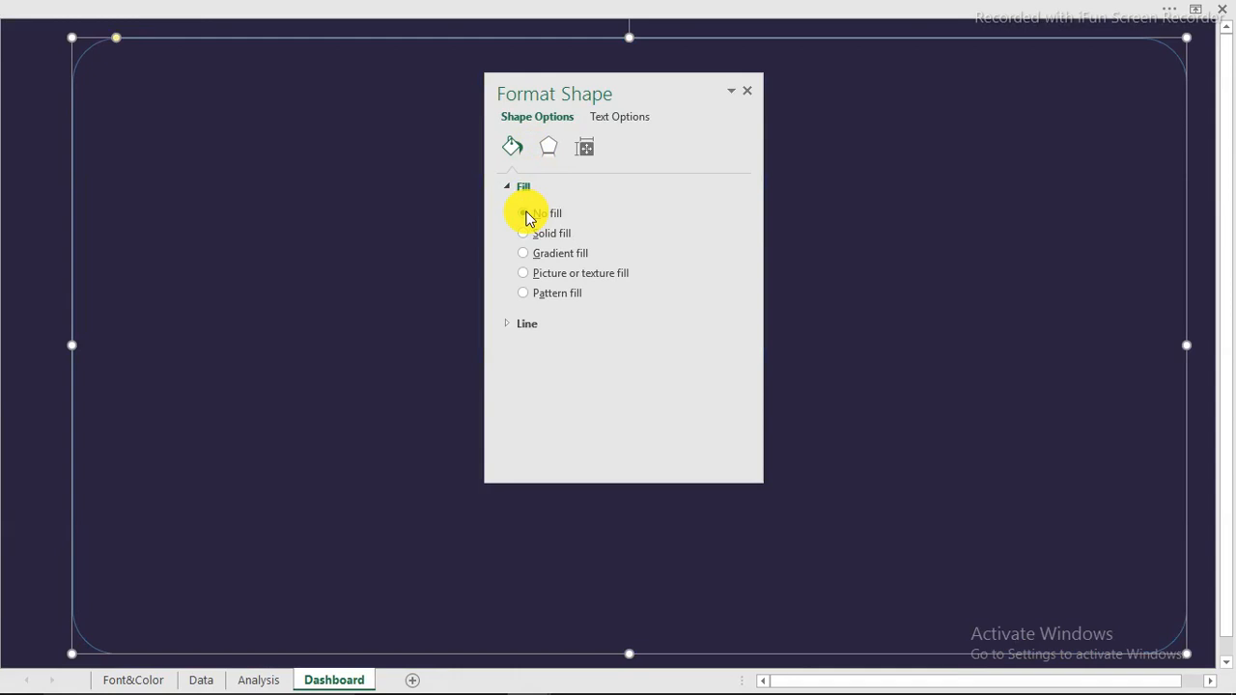
Set the rounded rectangle's outline width to 4 pt
{"action": "left_click", "coordinate": [521, 325]}
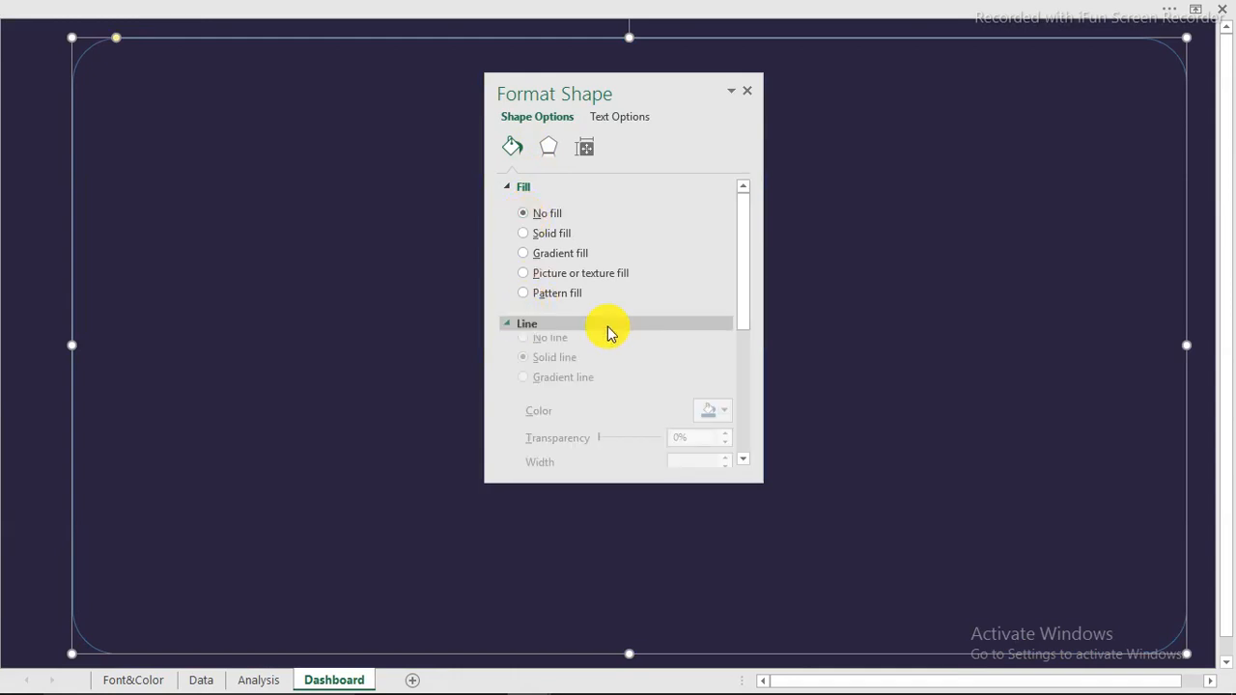
{"action": "left_click", "coordinate": [724, 430]}
{"action": "left_click", "coordinate": [727, 427]}
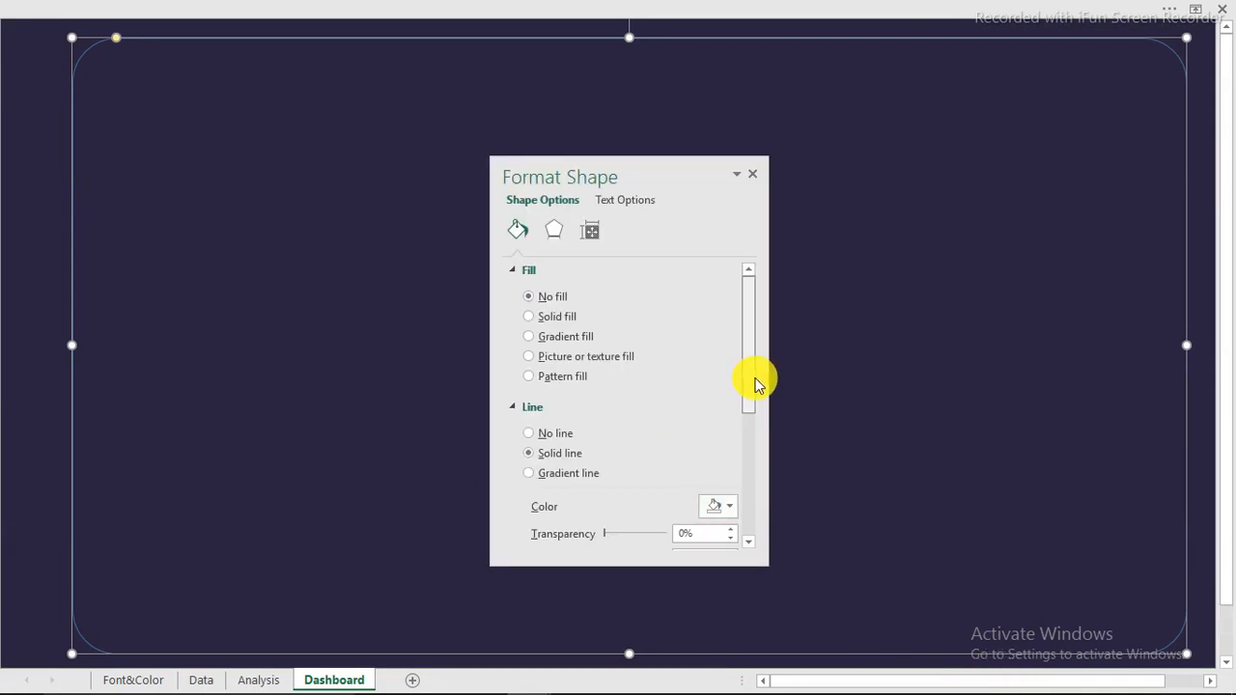
{"action": "left_click_drag", "start_coordinate": [753, 380], "coordinate": [751, 428]}
{"action": "left_click", "coordinate": [731, 456]}
{"action": "left_click", "coordinate": [731, 456]}
{"action": "left_click", "coordinate": [731, 456]}
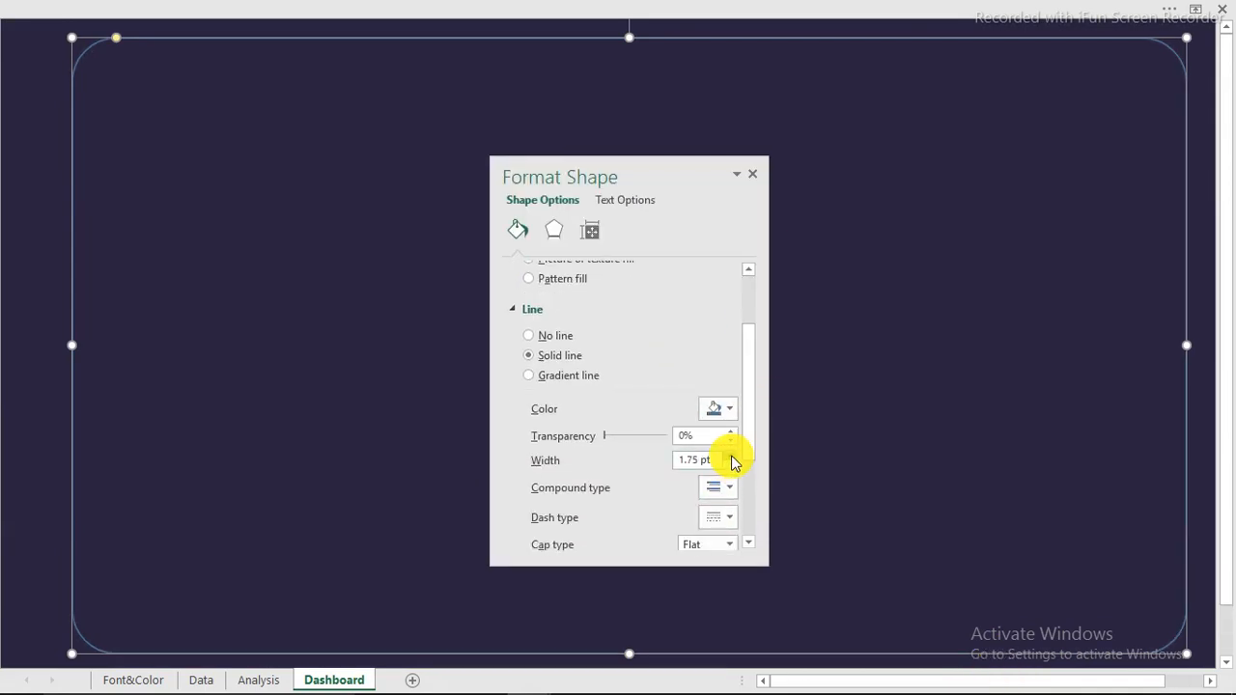
{"action": "left_click", "coordinate": [731, 456]}
{"action": "left_click", "coordinate": [731, 455]}
{"action": "left_click", "coordinate": [731, 455]}
{"action": "left_click", "coordinate": [731, 455]}
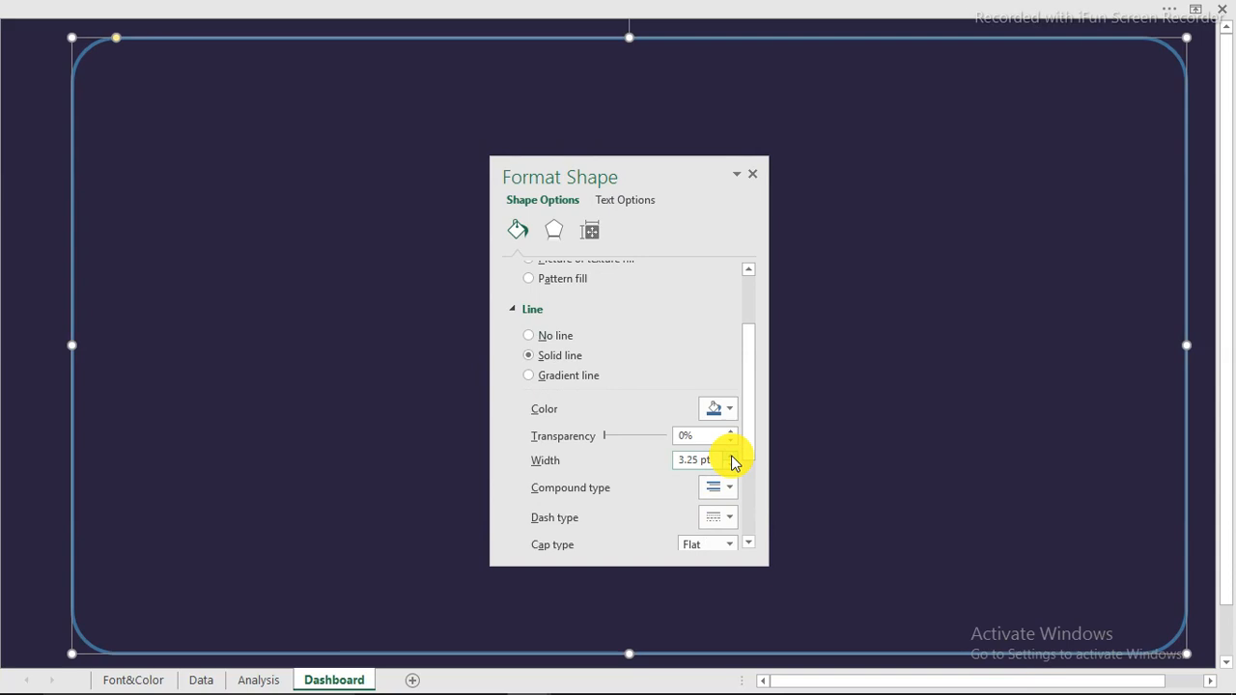
{"action": "left_click", "coordinate": [731, 456]}
{"action": "left_click", "coordinate": [730, 456]}
{"action": "left_click", "coordinate": [730, 455]}
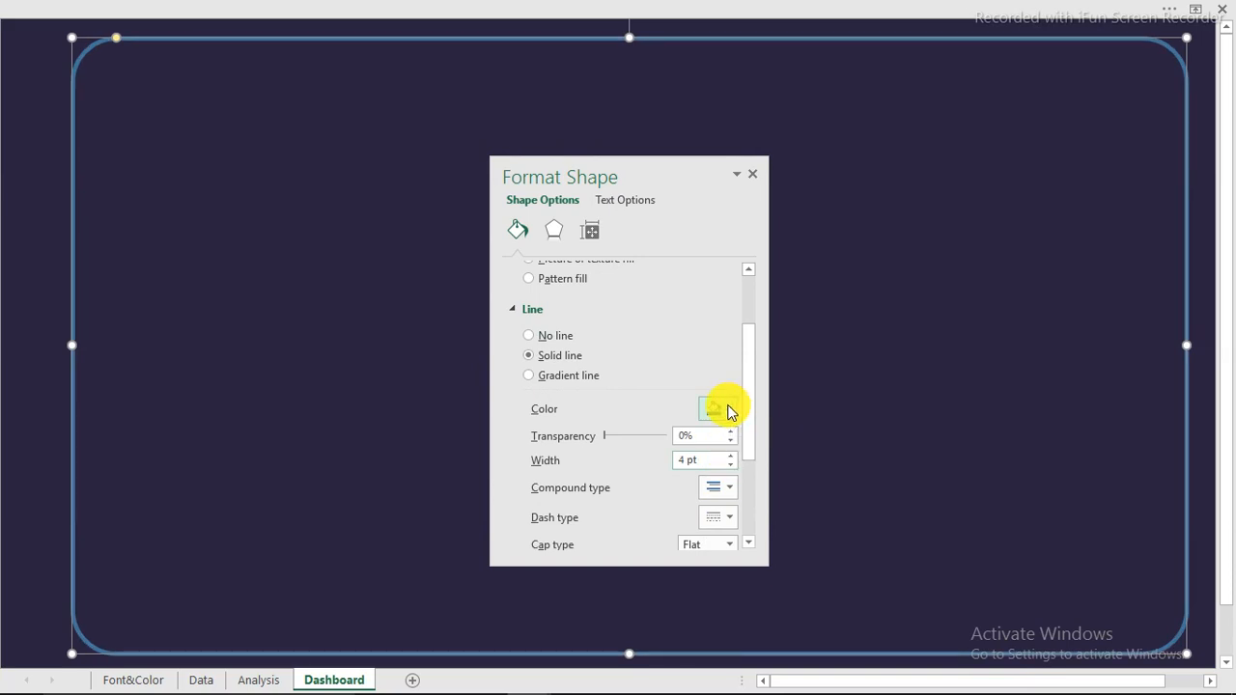
Set the rounded rectangle's outline to a custom RGB colour of 10, 8, 26 and close the shape formatting options
{"action": "left_click", "coordinate": [729, 410]}
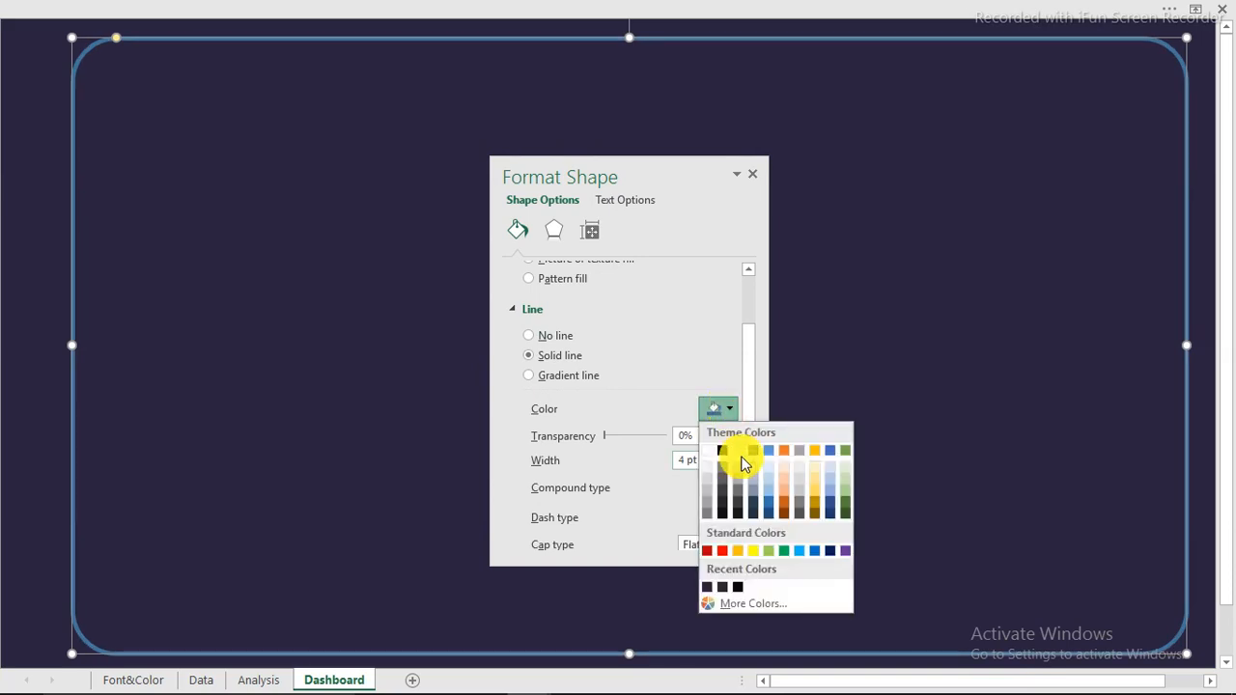
{"action": "left_click", "coordinate": [751, 603]}
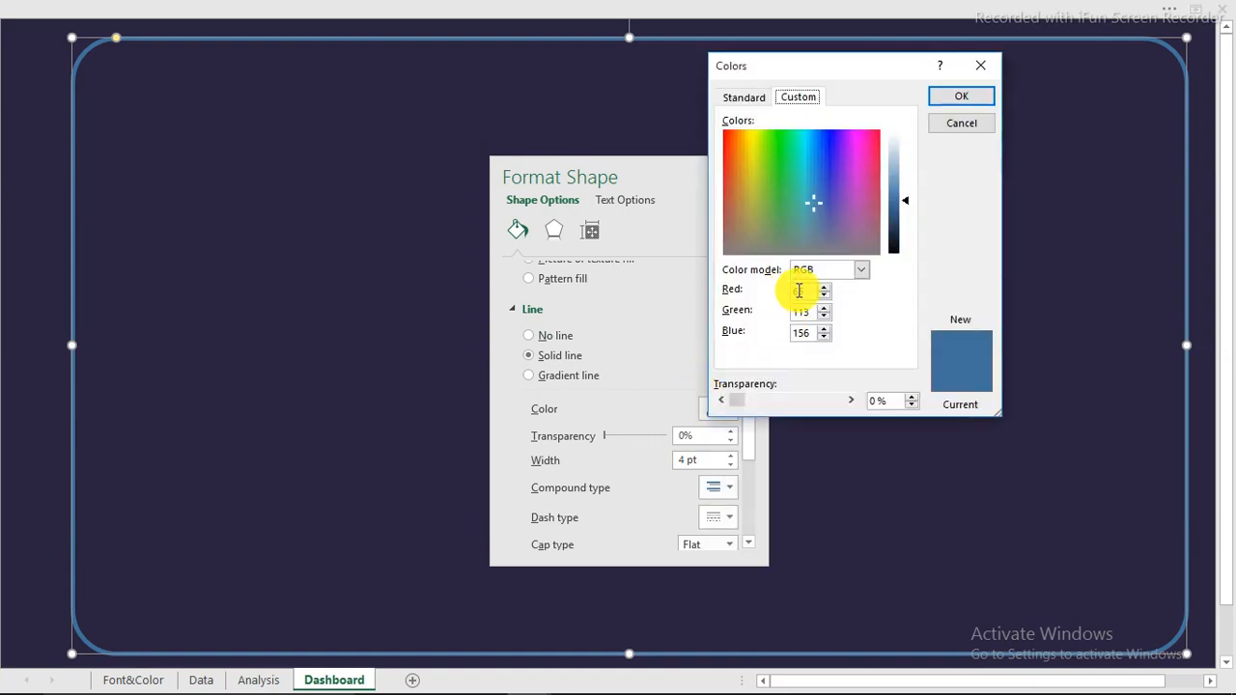
{"action": "type", "text": "10"}
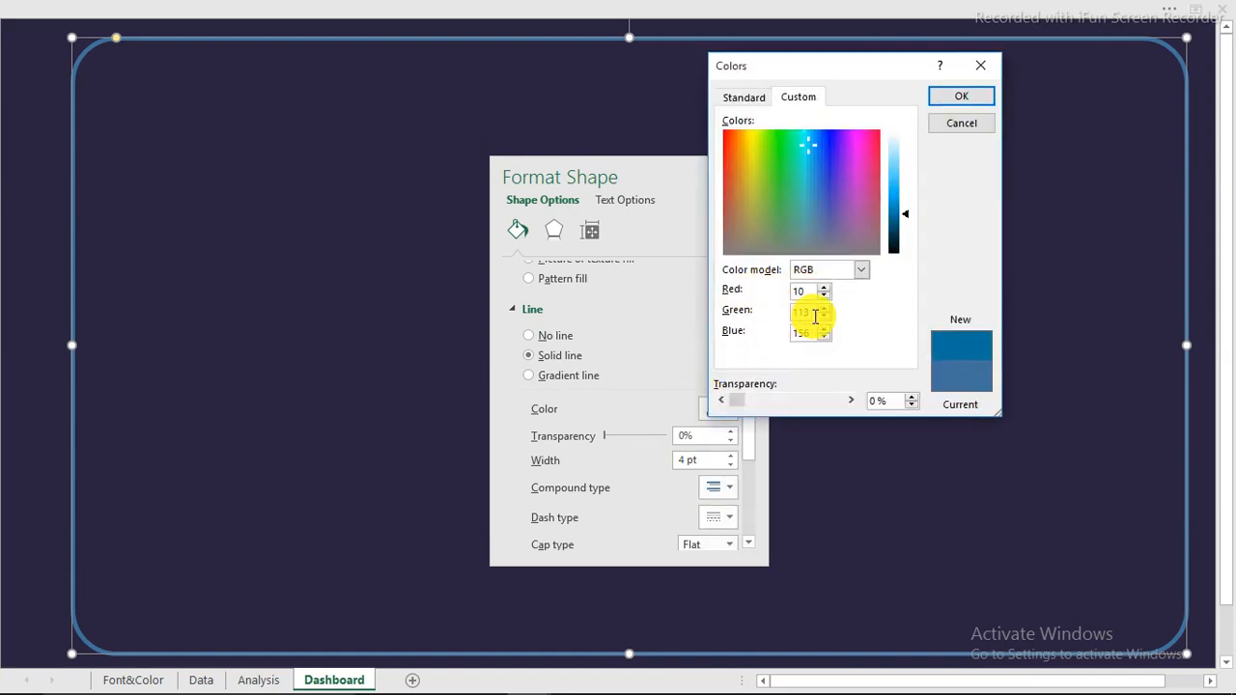
{"action": "key", "text": "Tab"}
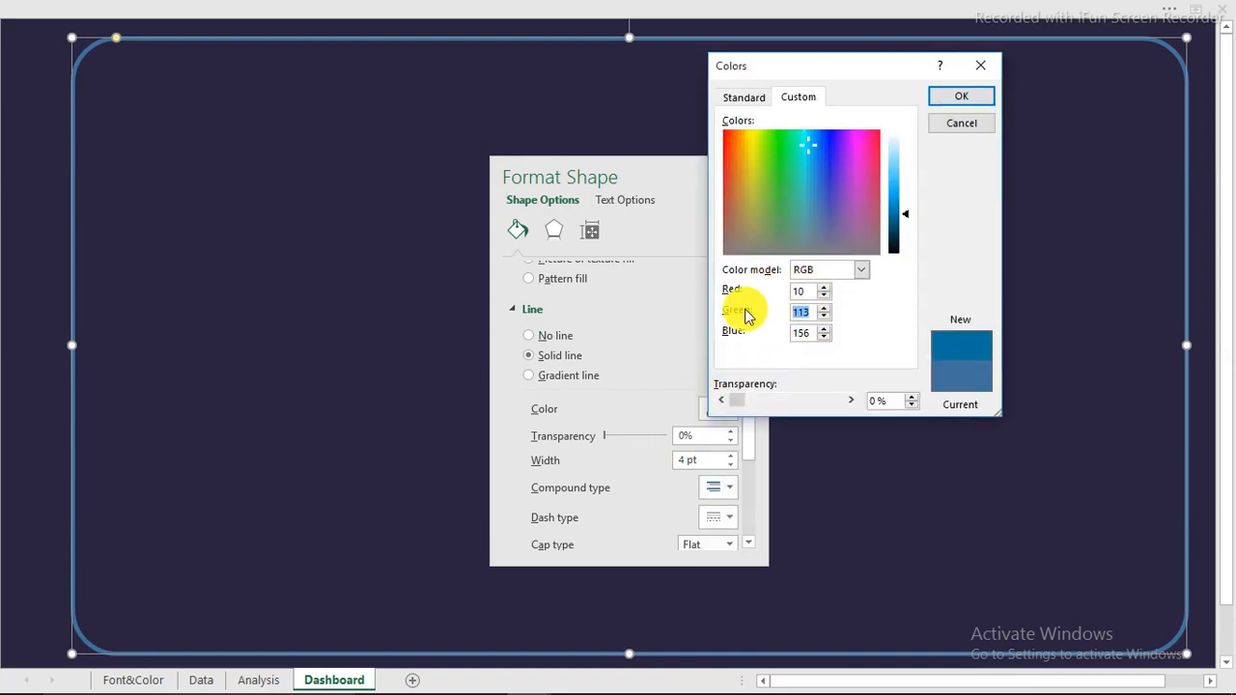
{"action": "type", "text": "8"}
{"action": "key", "text": "Tab"}
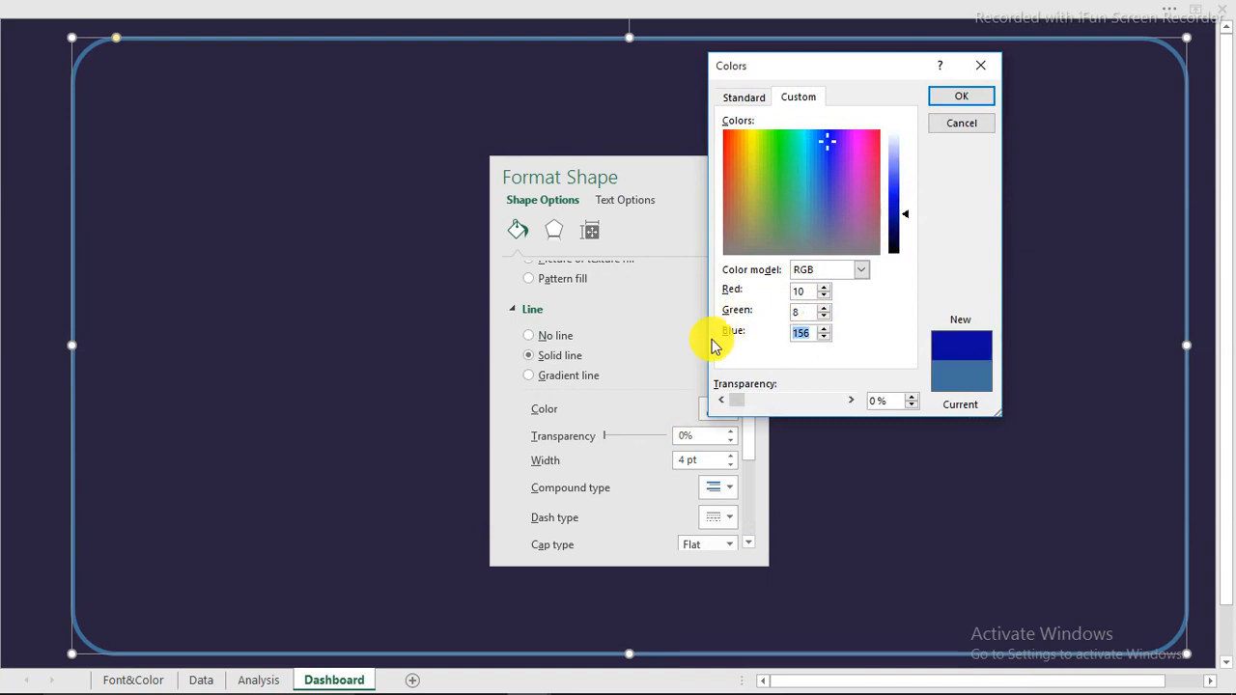
{"action": "type", "text": "26"}
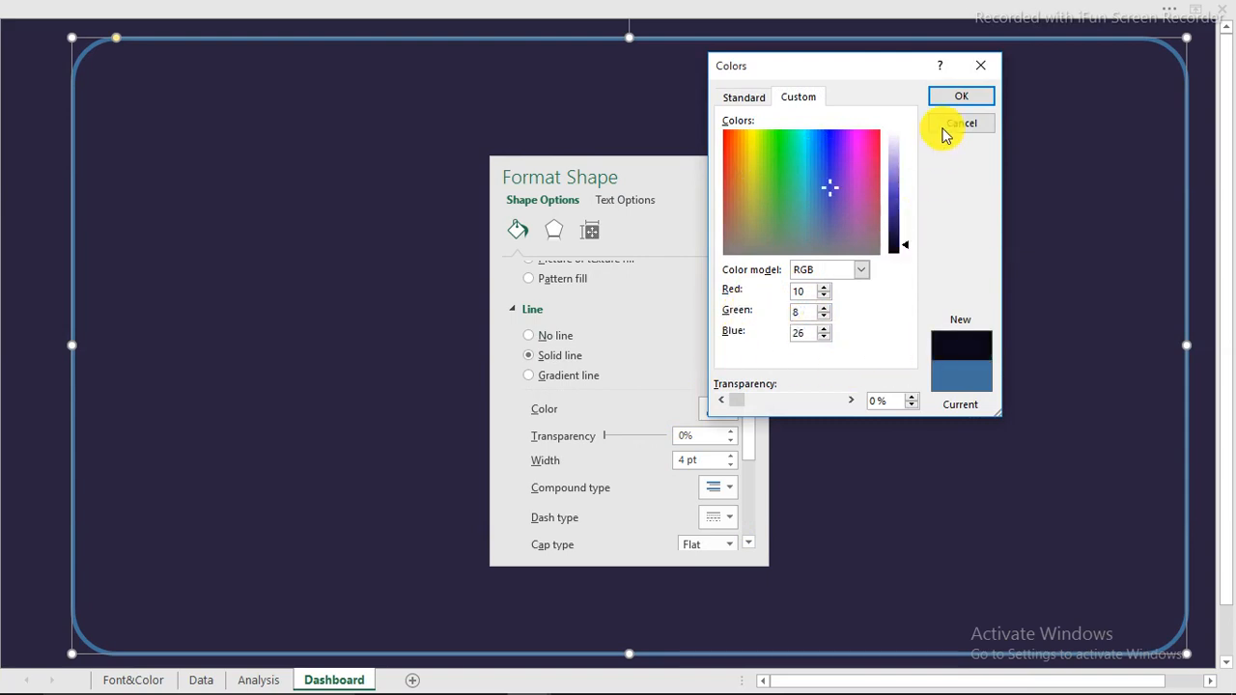
{"action": "left_click", "coordinate": [952, 103]}
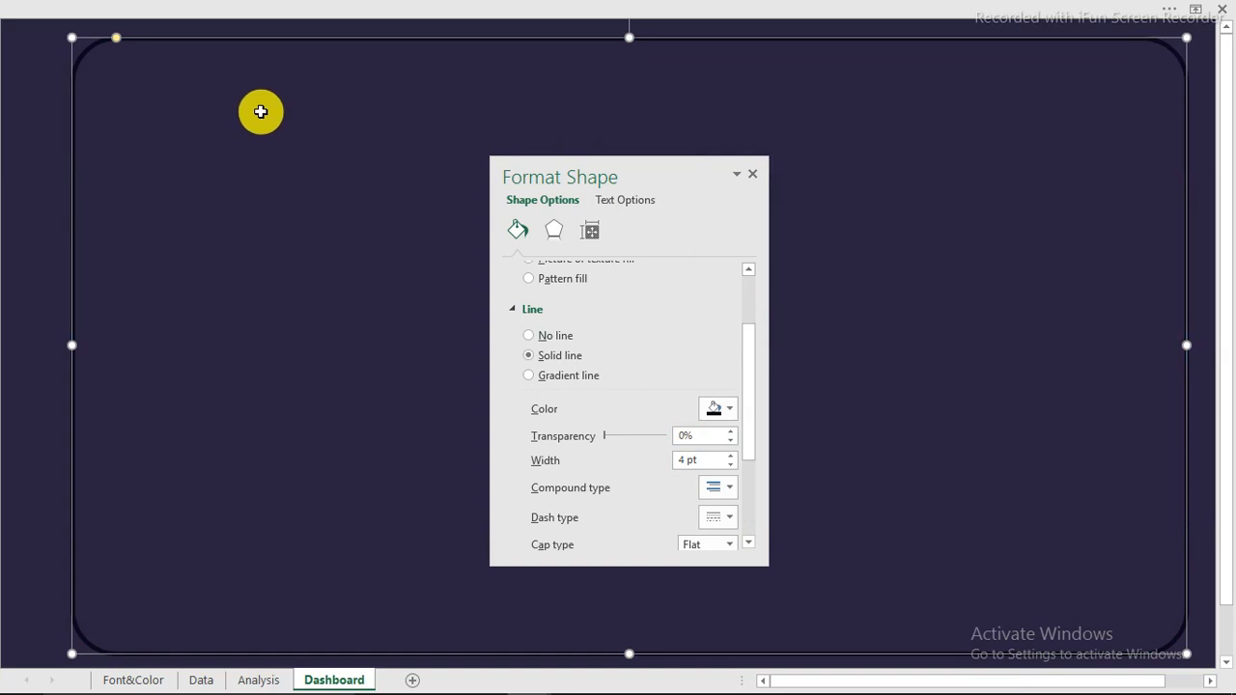
{"action": "left_click", "coordinate": [164, 78]}
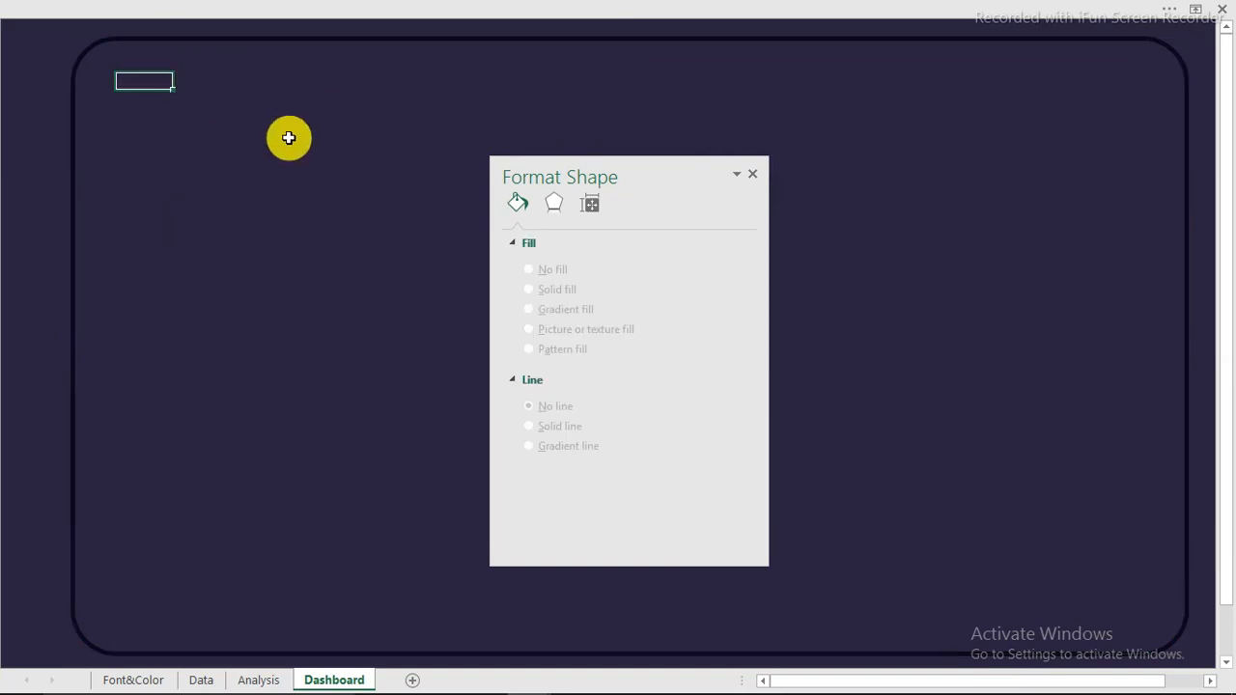
{"action": "left_click", "coordinate": [752, 177]}
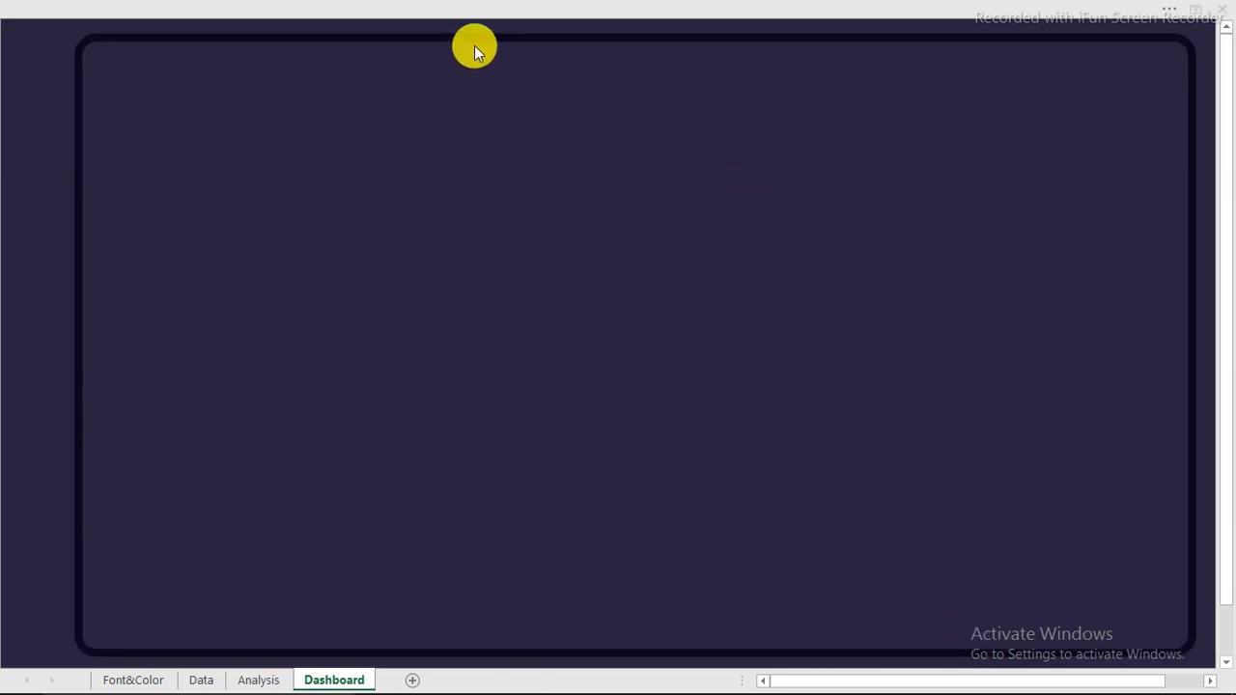
Set the frame shape's properties to "Don't move or size with cells" and close the formatting options
{"action": "left_click", "coordinate": [476, 37]}
{"action": "left_click", "coordinate": [476, 36]}
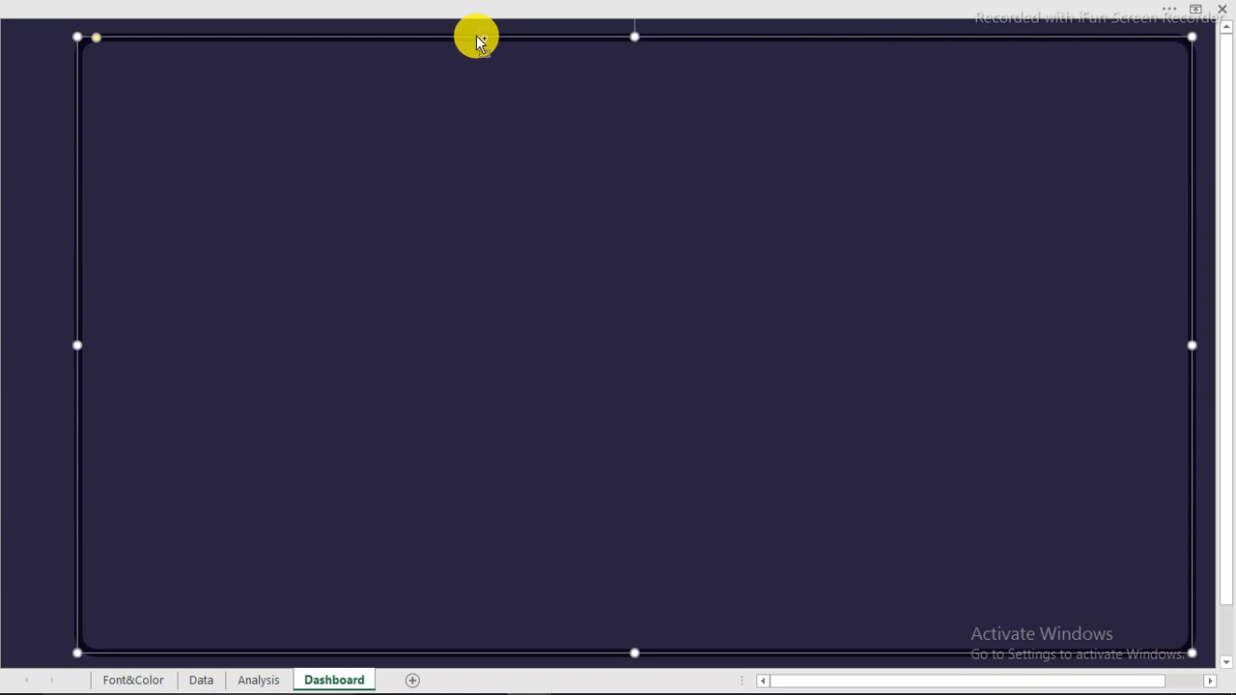
{"action": "key", "text": "ctrl+1"}
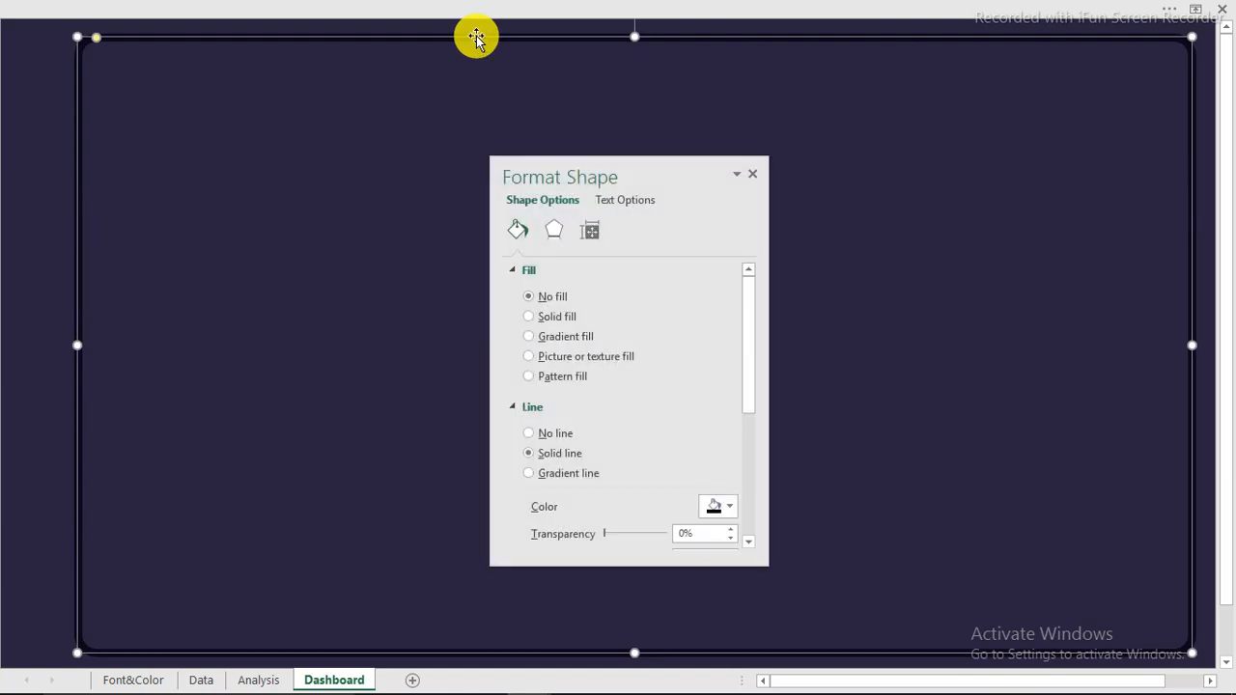
{"action": "left_click", "coordinate": [590, 236]}
{"action": "left_click", "coordinate": [578, 295]}
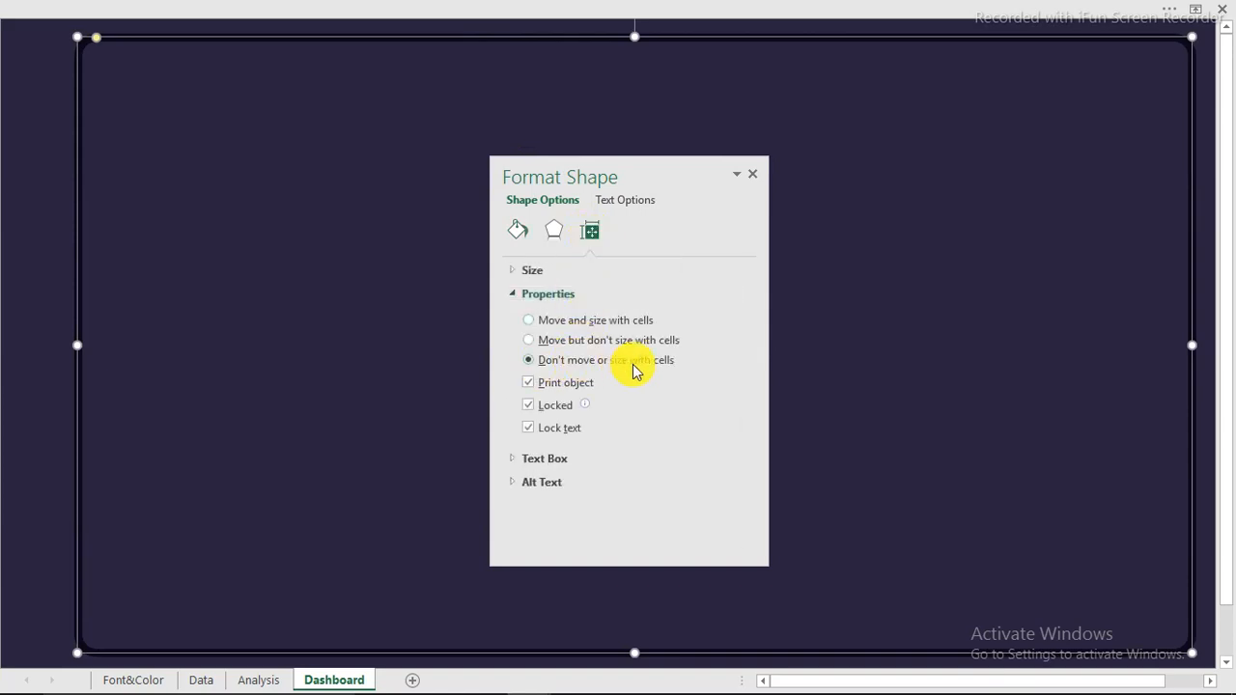
{"action": "left_click", "coordinate": [755, 175]}
Show the row and column headings and narrow column B so it ends at the frame's left edge
{"action": "left_click", "coordinate": [412, 37]}
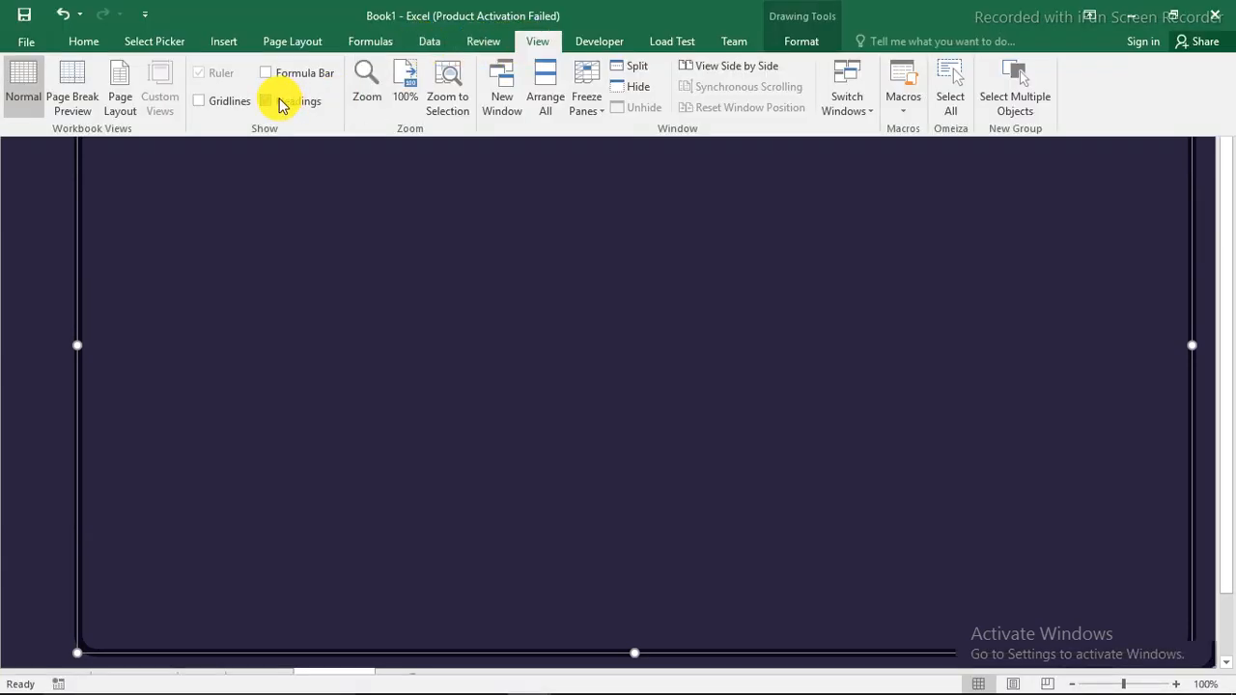
{"action": "left_click", "coordinate": [278, 103]}
{"action": "left_click", "coordinate": [306, 190]}
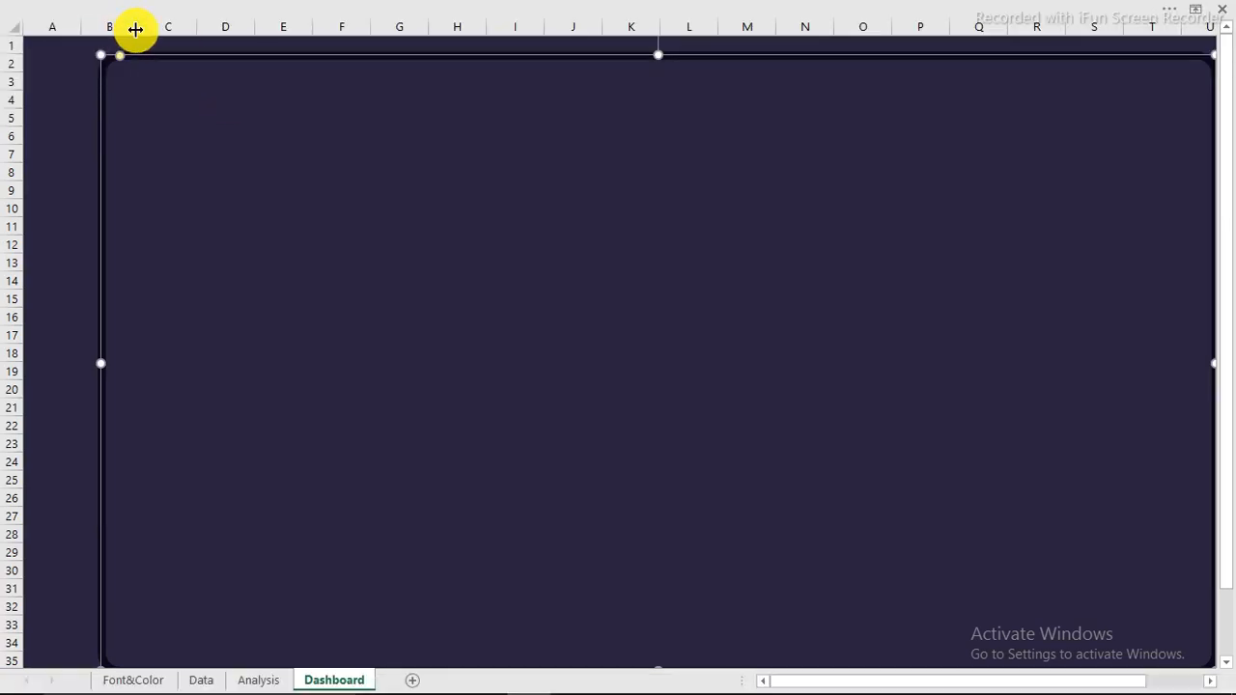
{"action": "left_click_drag", "start_coordinate": [137, 27], "coordinate": [104, 28]}
{"action": "left_click_drag", "start_coordinate": [101, 28], "coordinate": [101, 29]}
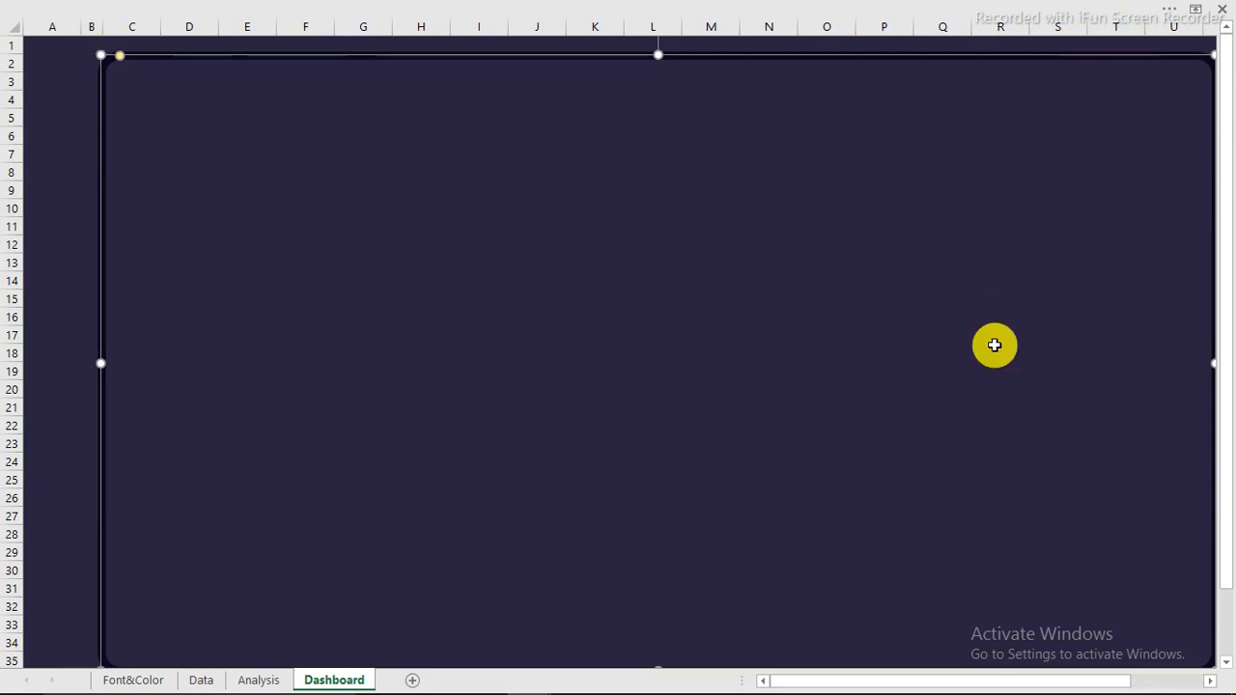
Widen column U so its boundary lines up with the frame's right edge
{"action": "left_click_drag", "start_coordinate": [843, 679], "coordinate": [902, 681]}
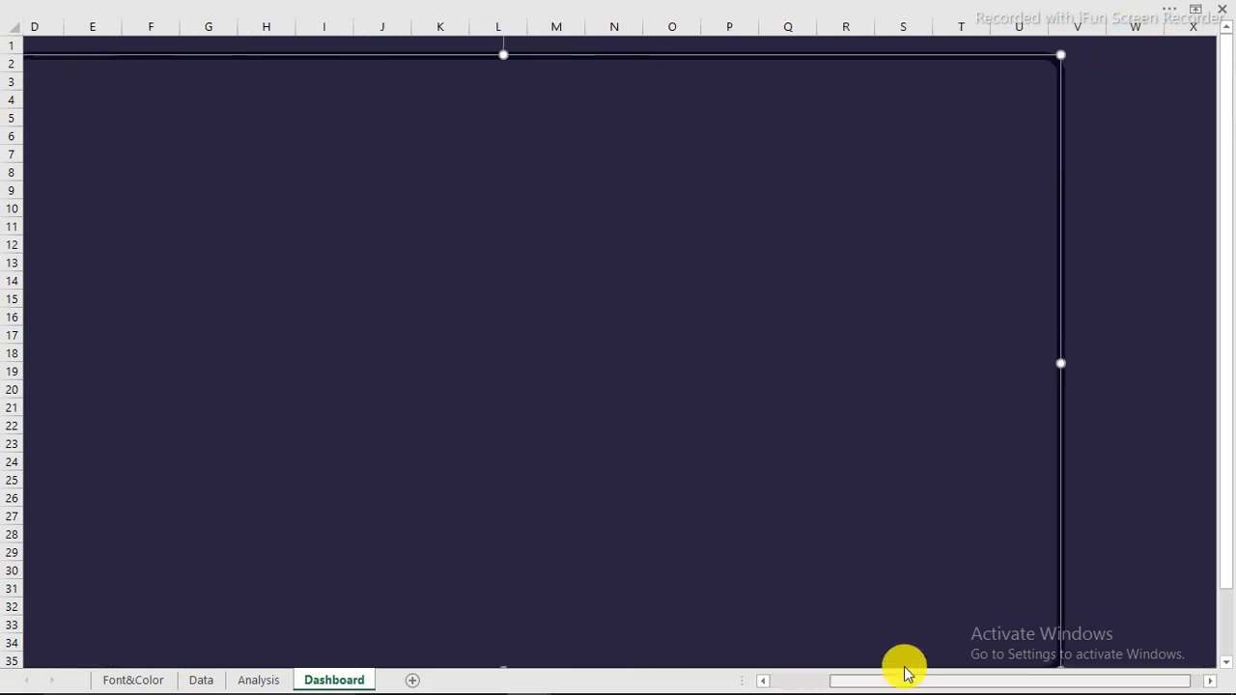
{"action": "left_click_drag", "start_coordinate": [1062, 24], "coordinate": [1075, 23]}
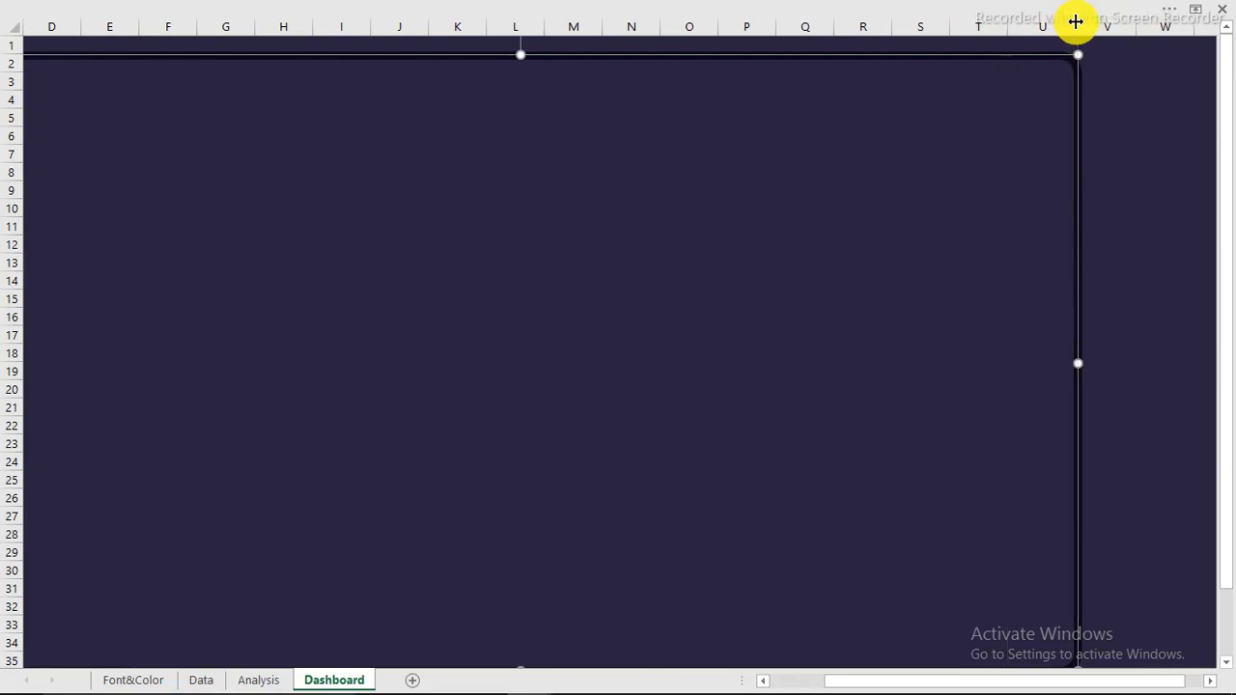
{"action": "left_click_drag", "start_coordinate": [869, 682], "coordinate": [820, 679]}
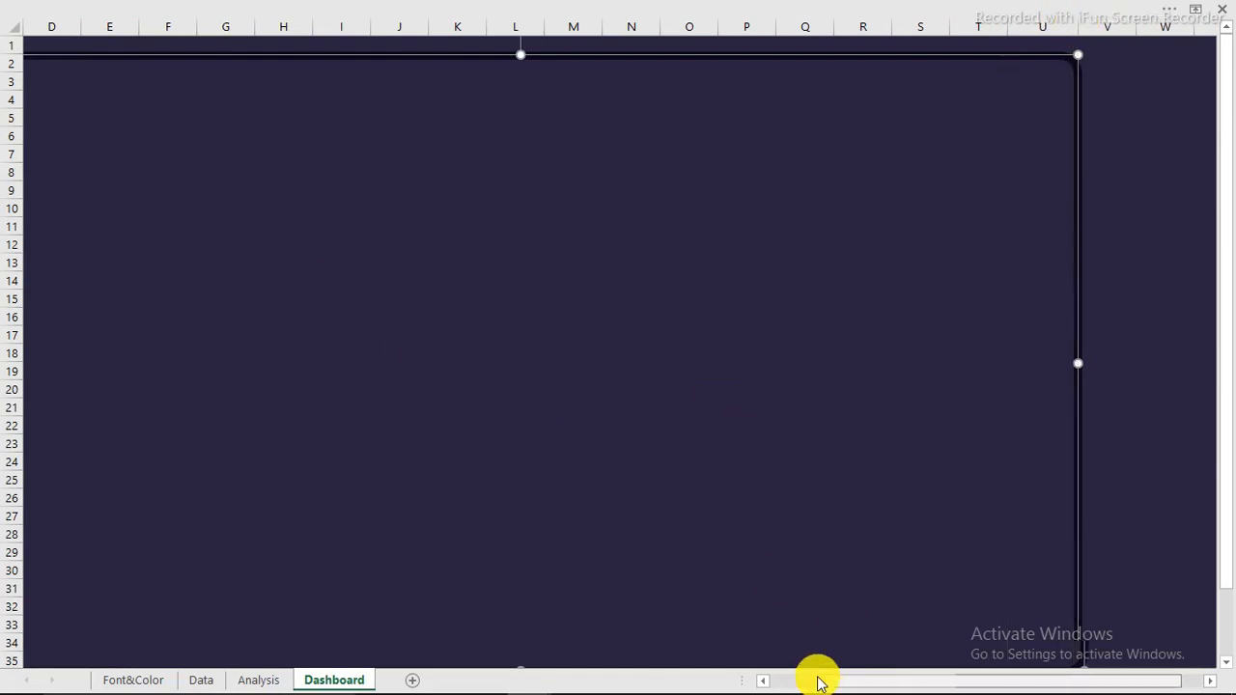
Hide the row and column headings on the Dashboard sheet again
{"action": "key", "text": "alt+w"}
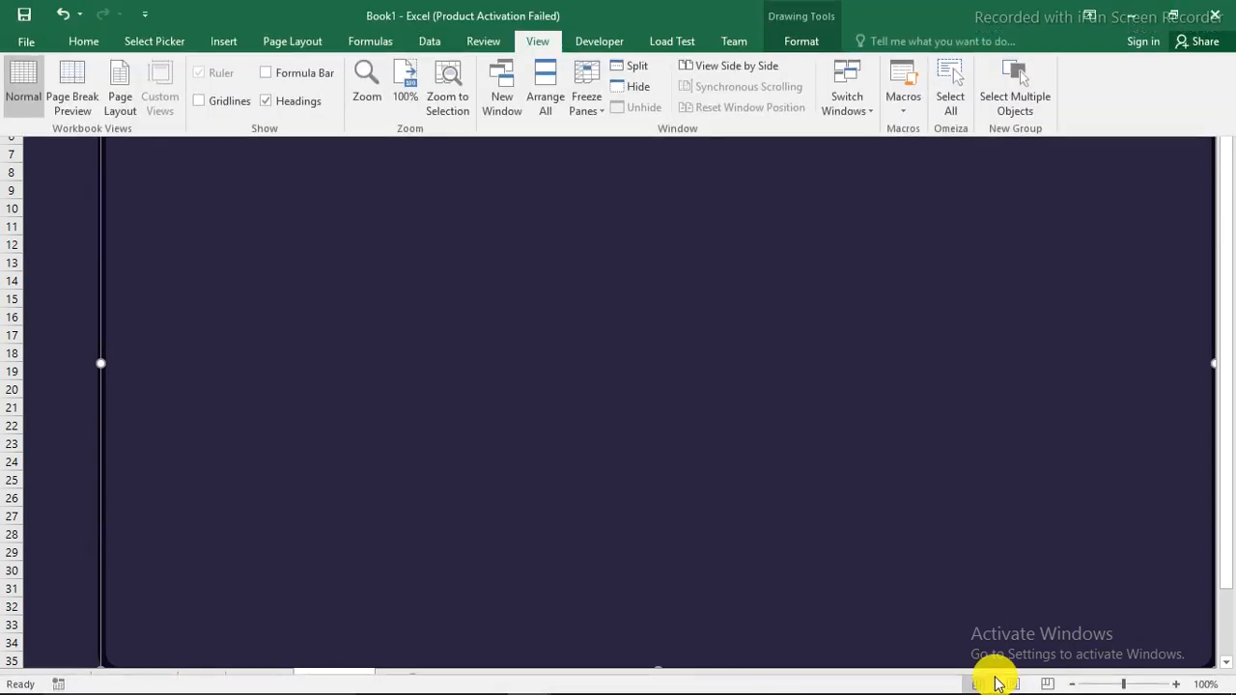
{"action": "key", "text": "v"}
{"action": "key", "text": "h"}
{"action": "left_click", "coordinate": [382, 168]}
Copy the formatting of the dark swatch in cell C9 on Font&Color and paint it onto all Dashboard cells inside the frame
{"action": "mouse_move", "coordinate": [112, 56]}
{"action": "left_mouse_down"}
{"action": "mouse_move", "coordinate": [127, 119]}
{"action": "mouse_move", "coordinate": [135, 50]}
{"action": "left_mouse_up"}
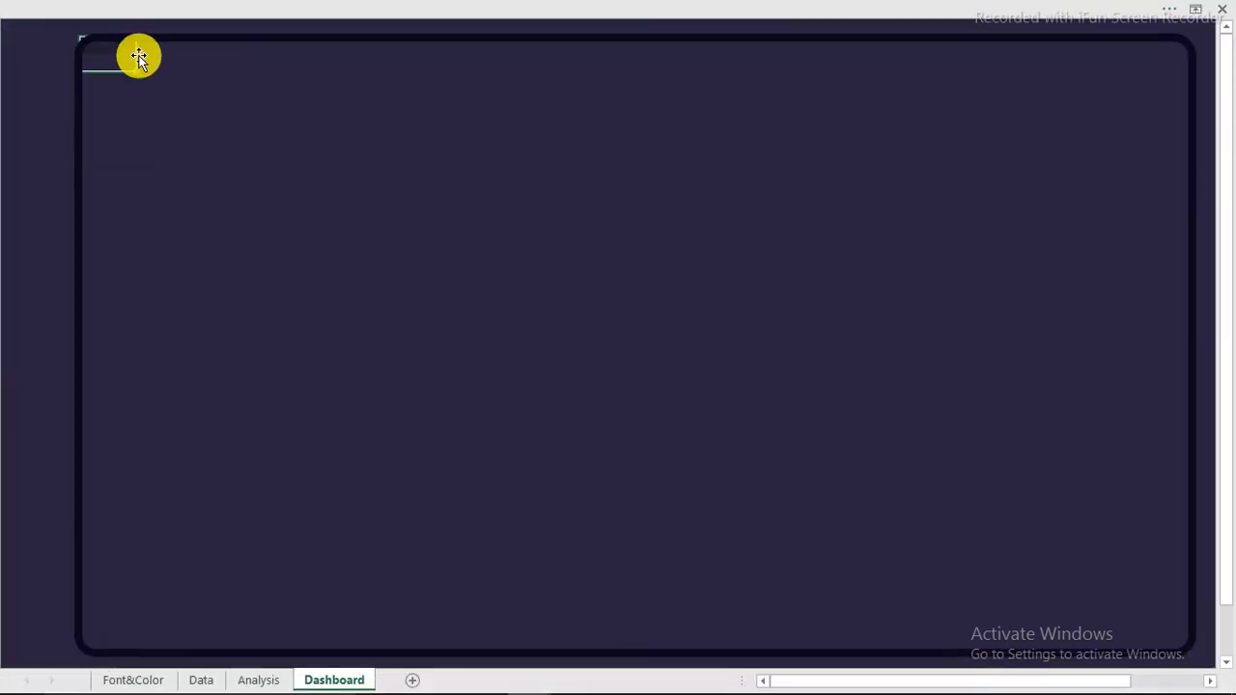
{"action": "left_click", "coordinate": [147, 682]}
{"action": "left_click", "coordinate": [331, 257]}
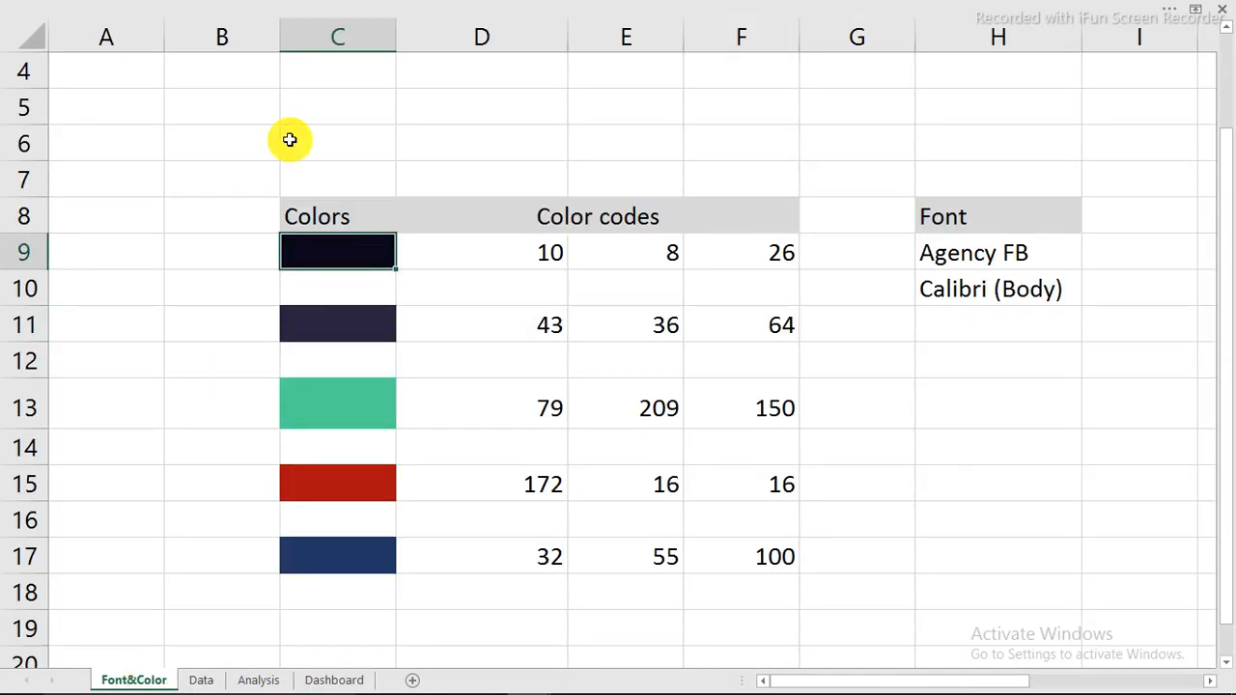
{"action": "left_click", "coordinate": [203, 7]}
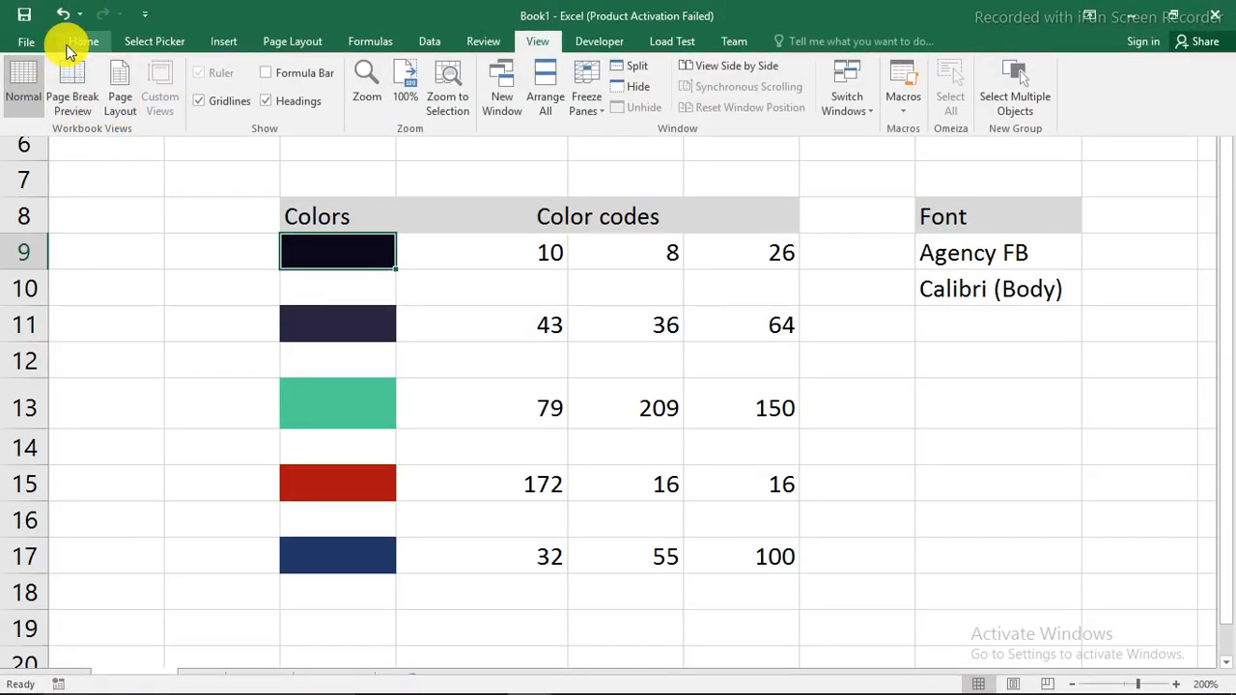
{"action": "left_click", "coordinate": [81, 42]}
{"action": "left_click", "coordinate": [92, 107]}
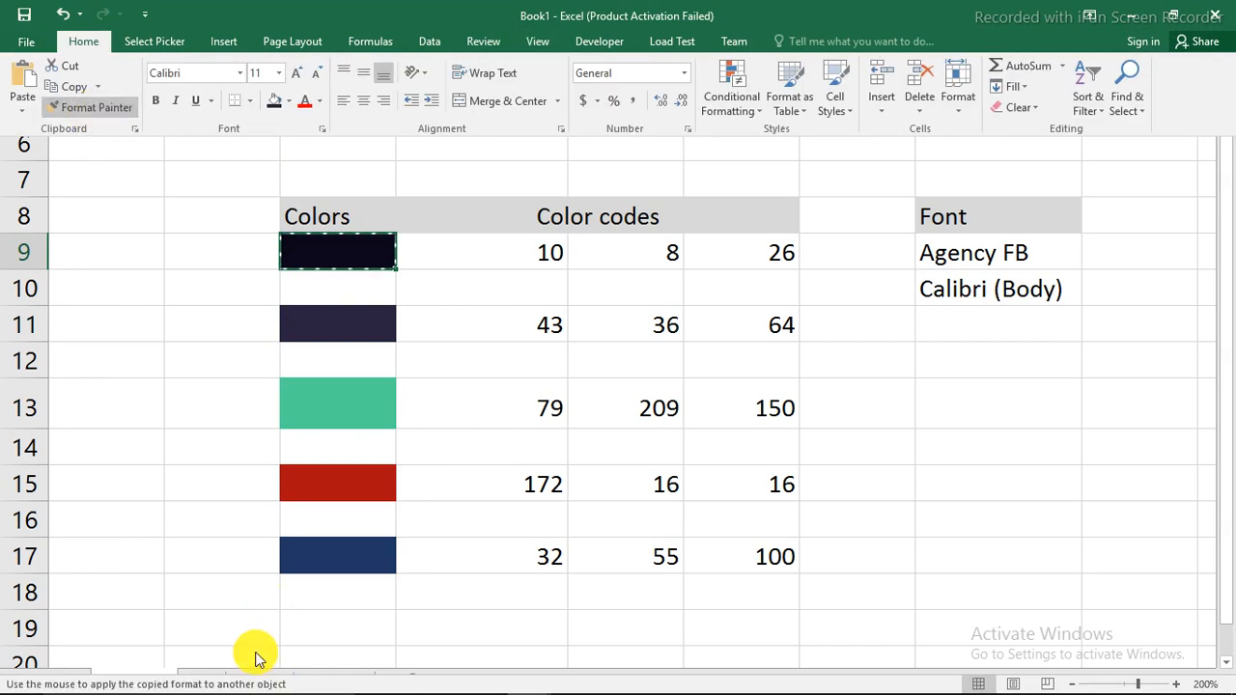
{"action": "left_click", "coordinate": [334, 679]}
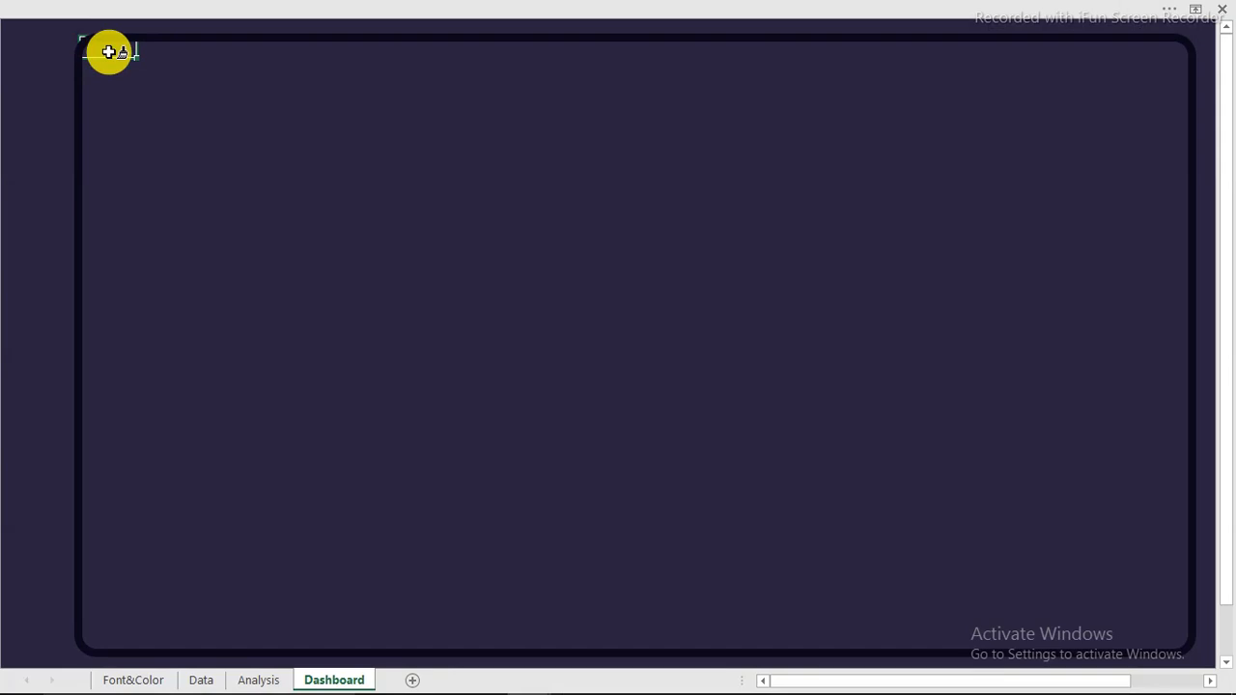
{"action": "mouse_move", "coordinate": [108, 51]}
{"action": "left_mouse_down"}
{"action": "mouse_move", "coordinate": [1097, 601]}
{"action": "mouse_move", "coordinate": [1147, 641]}
{"action": "left_mouse_up"}
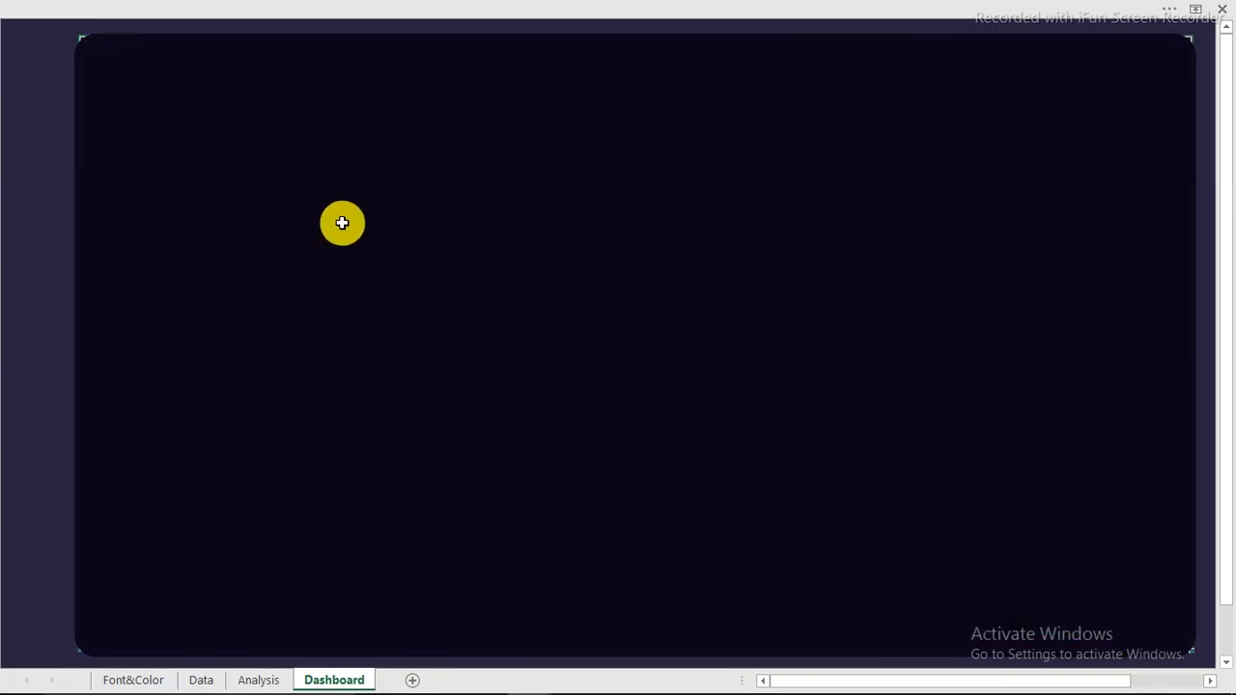
{"action": "left_click", "coordinate": [12, 137]}
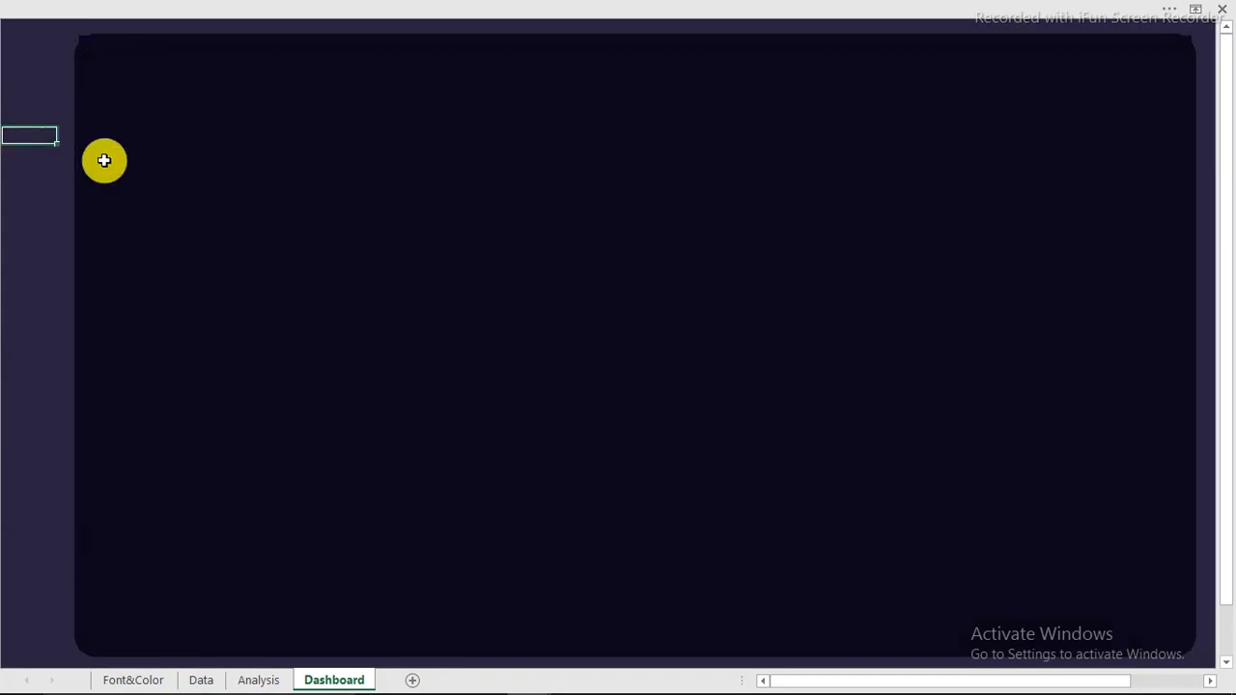
Reduce the frame's corner rounding so the dark cell fill no longer shows past its corners, and deselect the shape
{"action": "left_click", "coordinate": [126, 41]}
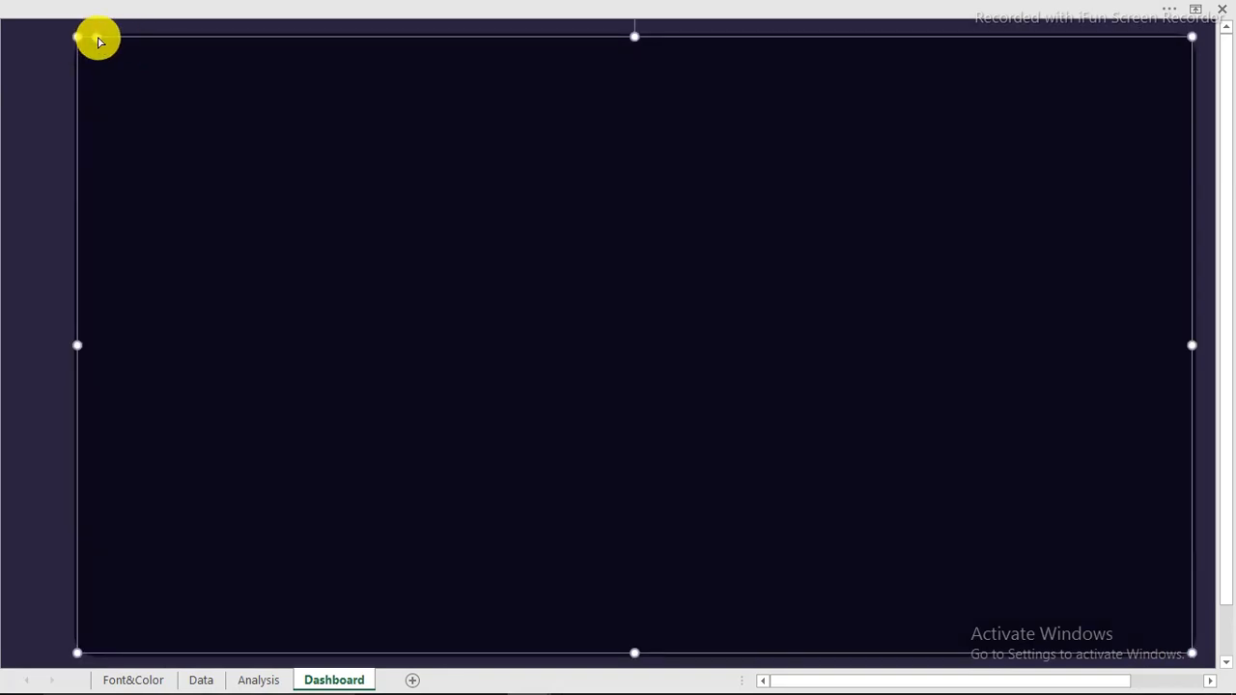
{"action": "left_click_drag", "start_coordinate": [97, 39], "coordinate": [94, 40]}
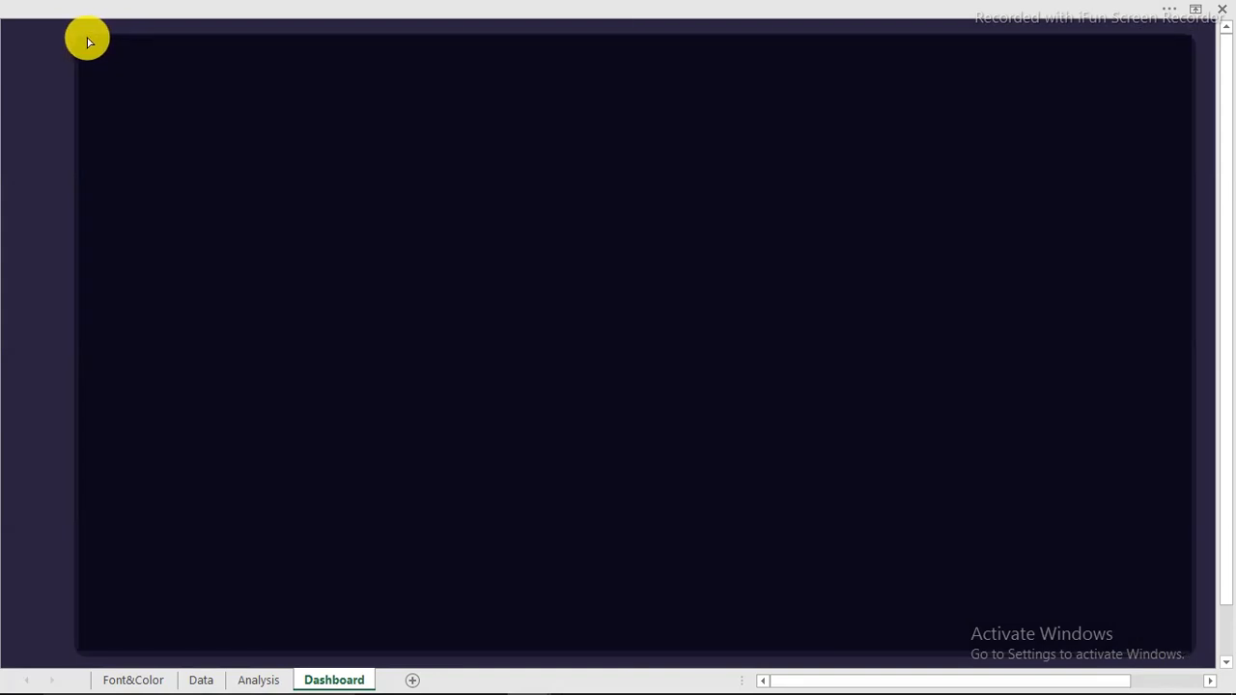
{"action": "left_click_drag", "start_coordinate": [88, 41], "coordinate": [83, 33]}
{"action": "left_click", "coordinate": [38, 157]}
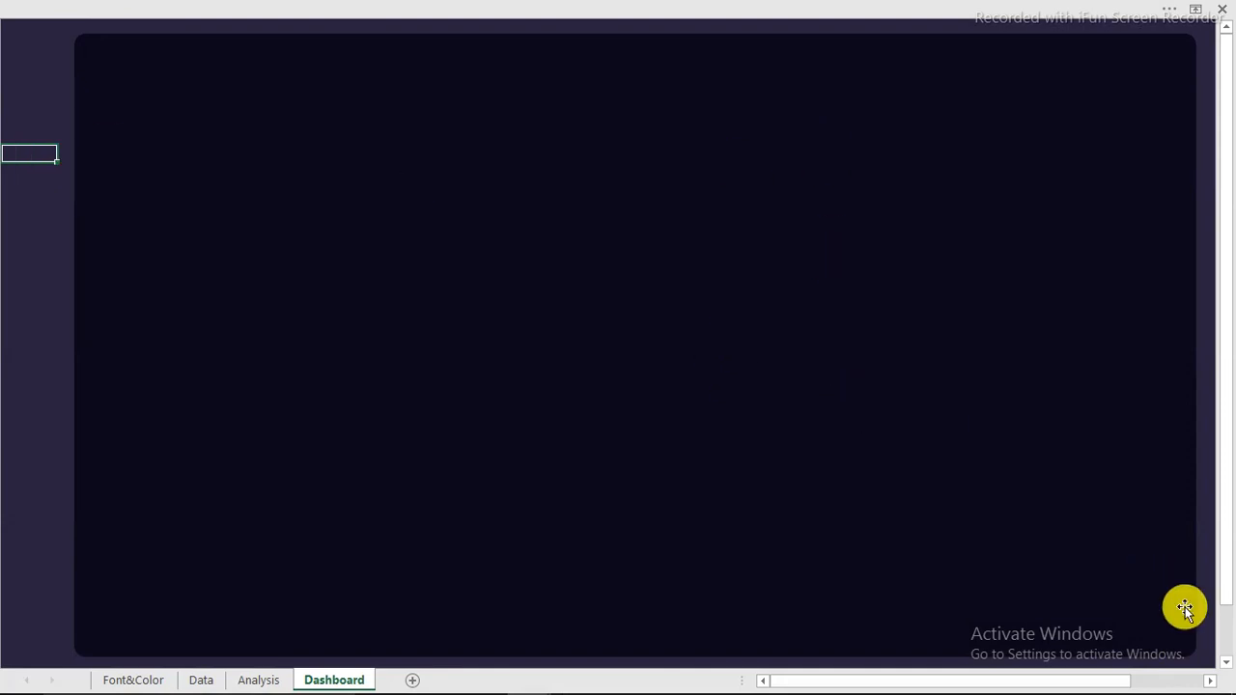
{"action": "left_click", "coordinate": [489, 186]}
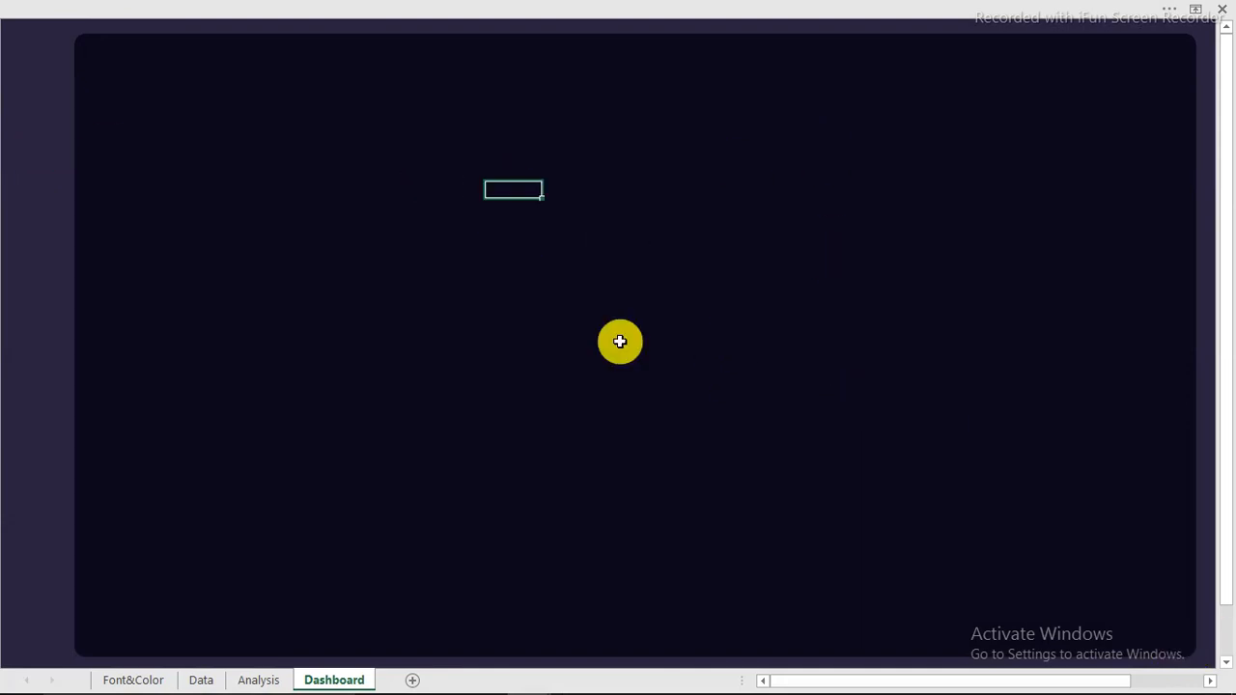
{"action": "left_click", "coordinate": [614, 354]}
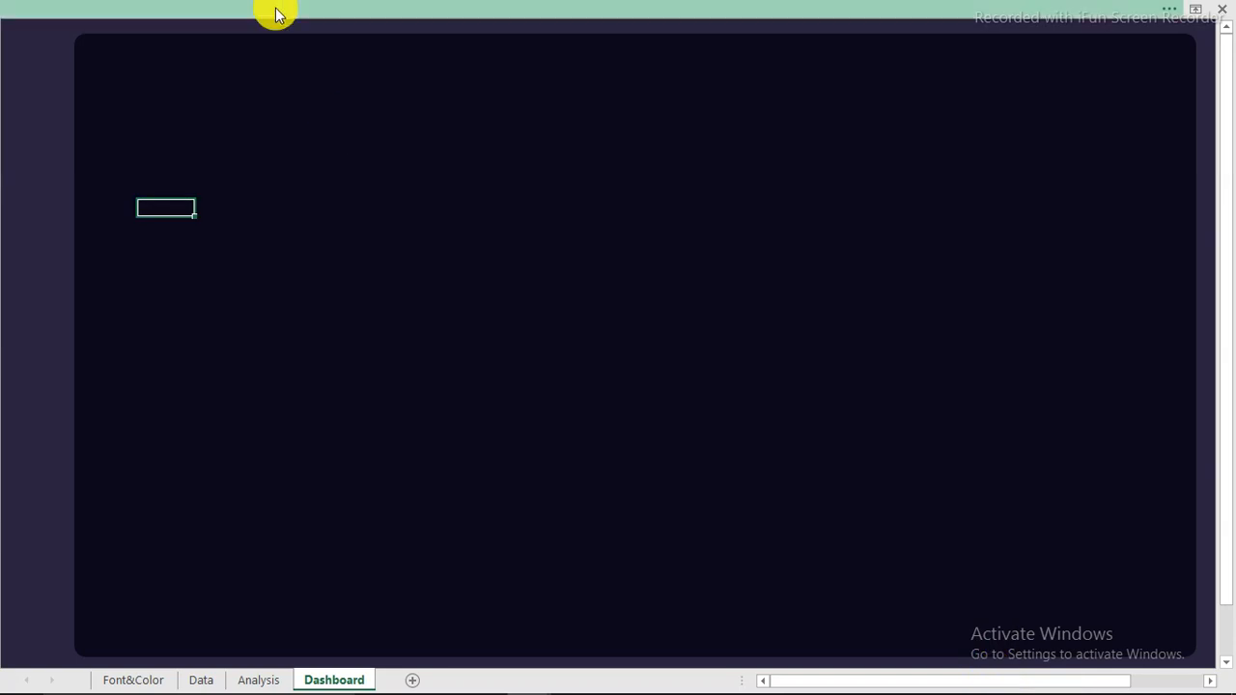
Insert a tall, narrow rounded rectangle in the margin left of the frame, fully round its ends and position it there
{"action": "left_click", "coordinate": [274, 13]}
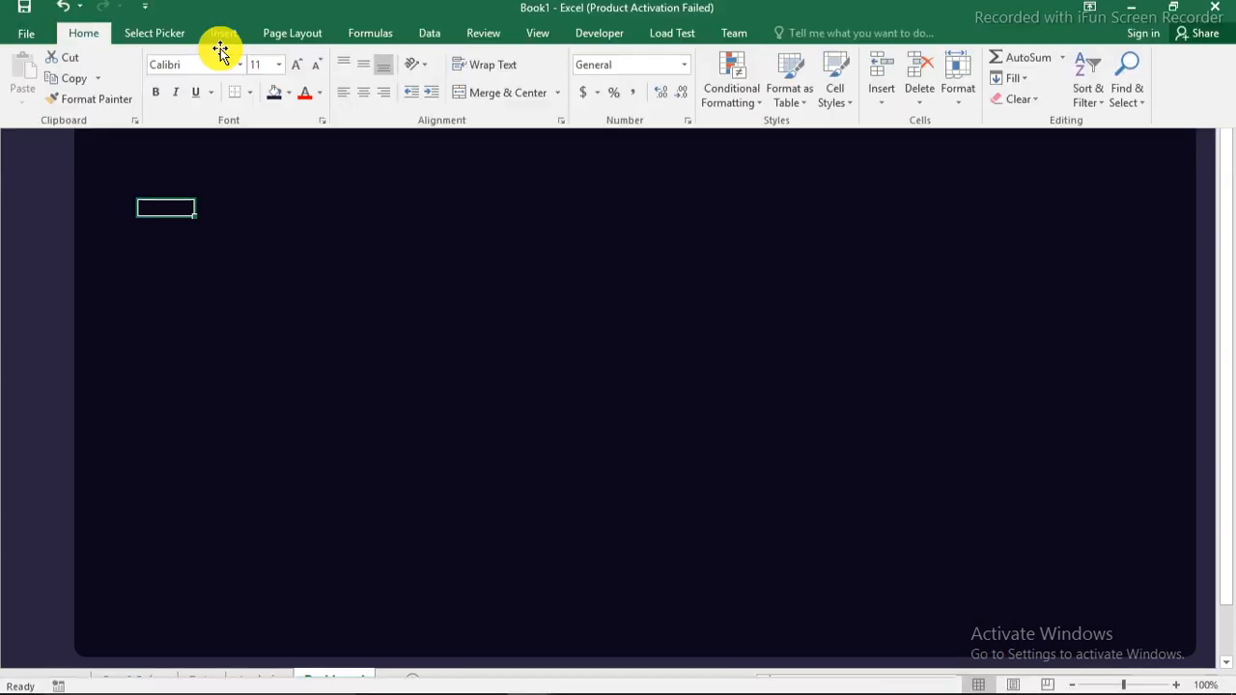
{"action": "left_click", "coordinate": [226, 42]}
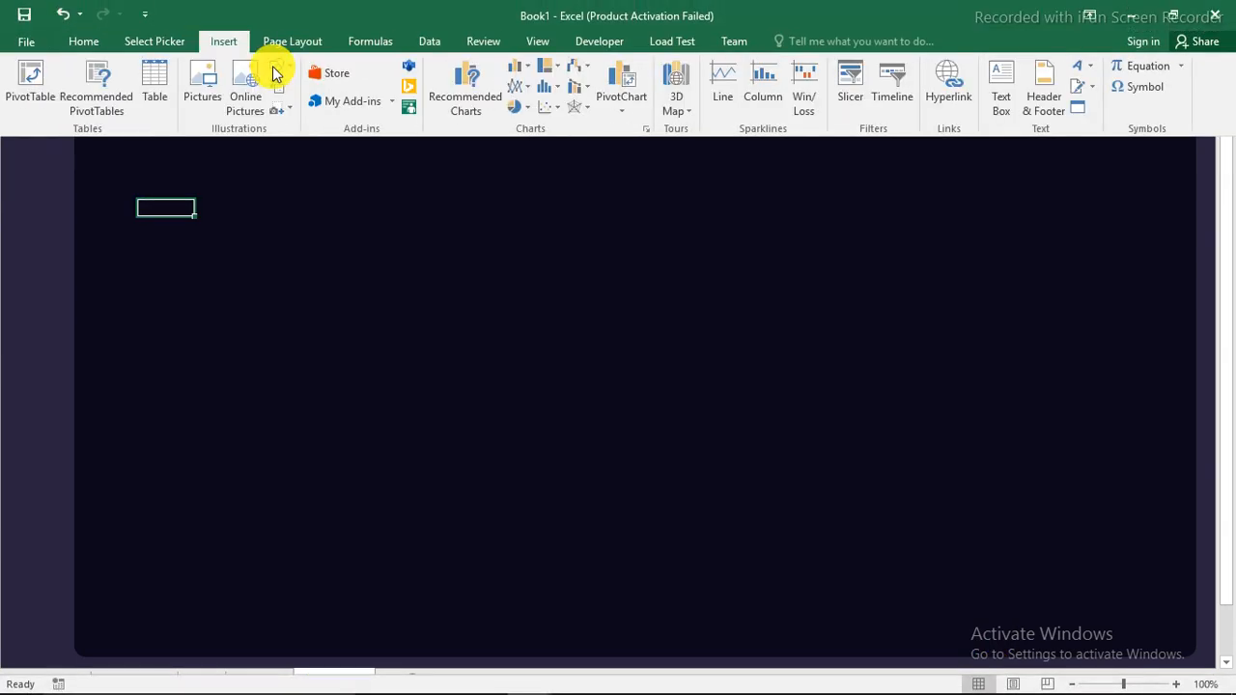
{"action": "left_click", "coordinate": [289, 68]}
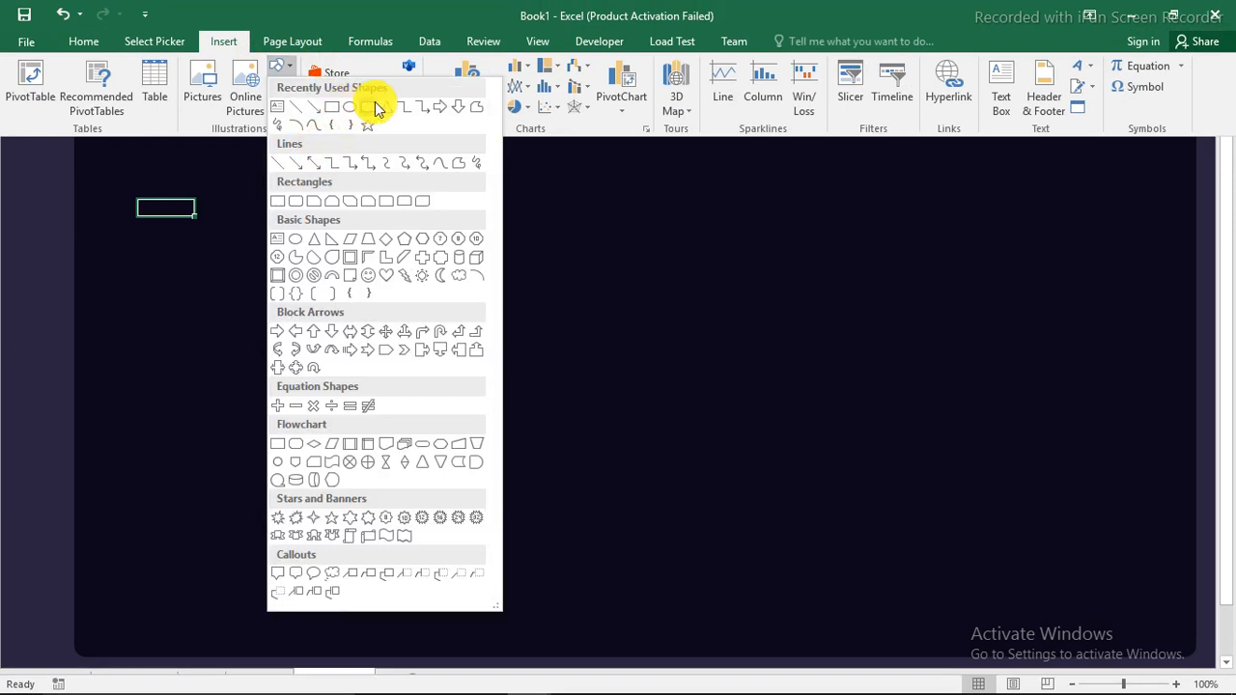
{"action": "left_click", "coordinate": [368, 111]}
{"action": "mouse_move", "coordinate": [15, 78]}
{"action": "left_mouse_down"}
{"action": "mouse_move", "coordinate": [47, 554]}
{"action": "mouse_move", "coordinate": [64, 611]}
{"action": "left_mouse_up"}
{"action": "left_click_drag", "start_coordinate": [23, 77], "coordinate": [38, 87]}
{"action": "left_click_drag", "start_coordinate": [39, 130], "coordinate": [36, 127]}
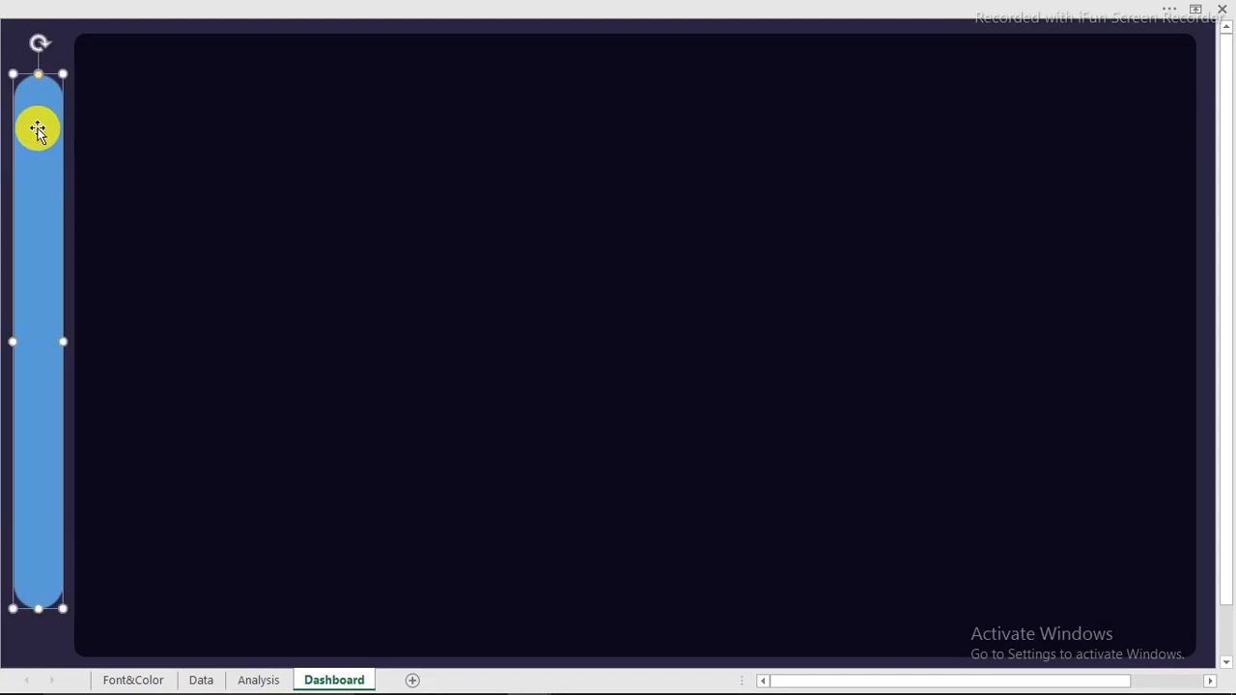
Give the tall side bar shape the same near-black solid fill as the frame, remove its outline and deselect it
{"action": "left_click", "coordinate": [472, 184]}
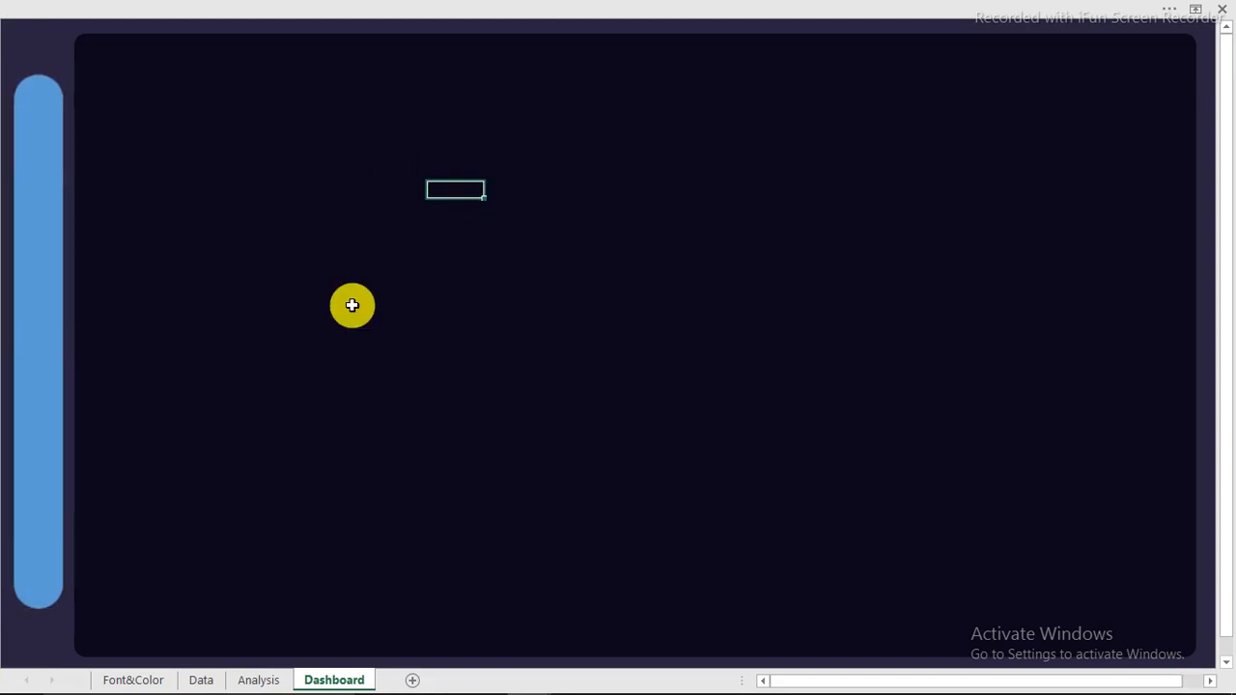
{"action": "left_click", "coordinate": [26, 247]}
{"action": "right_click", "coordinate": [26, 245]}
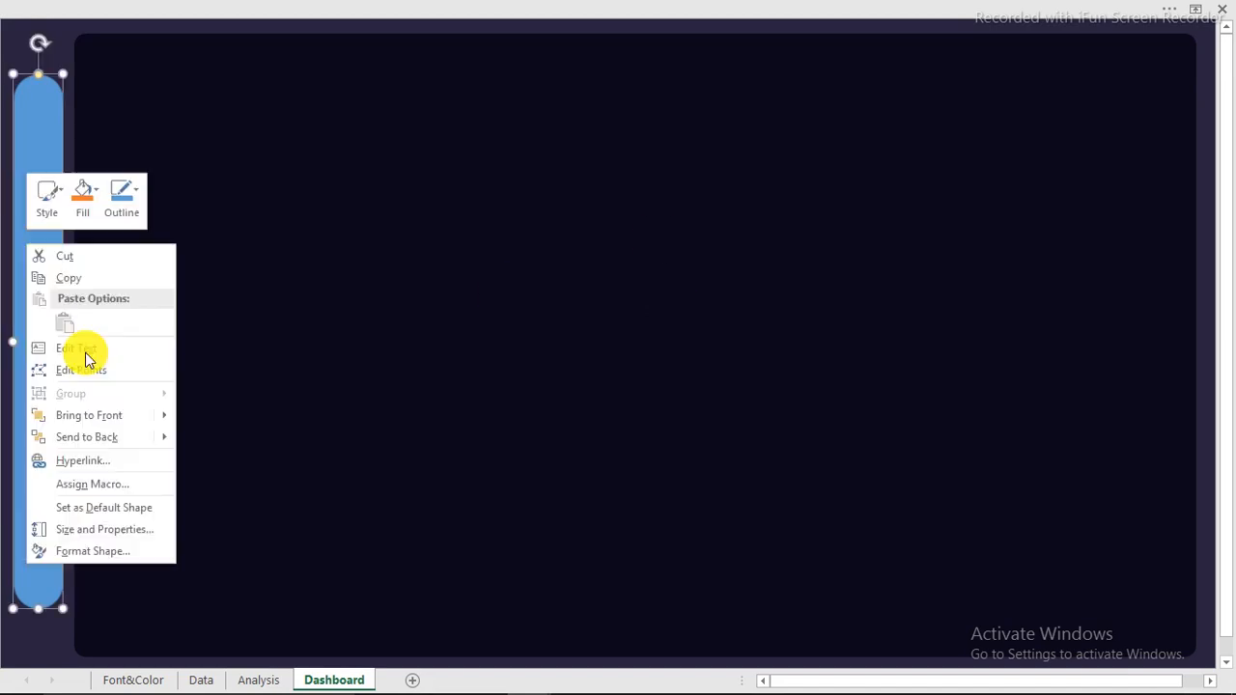
{"action": "left_click", "coordinate": [108, 549]}
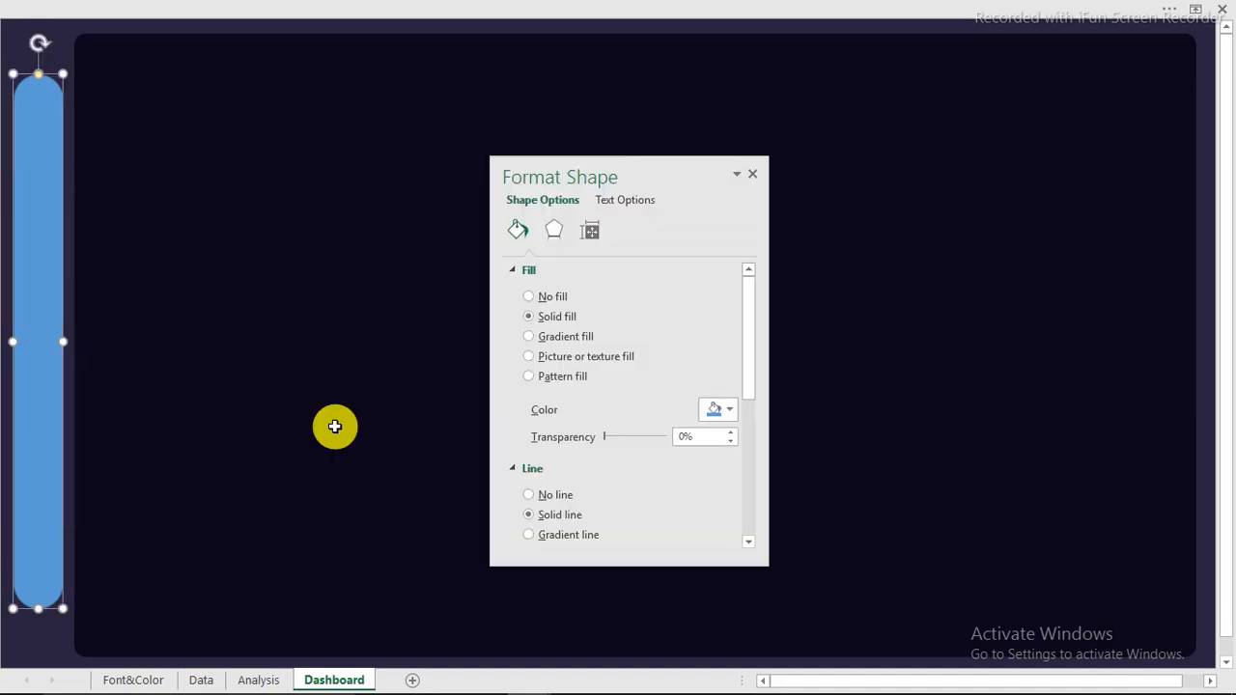
{"action": "left_click", "coordinate": [723, 410]}
{"action": "left_click", "coordinate": [707, 588]}
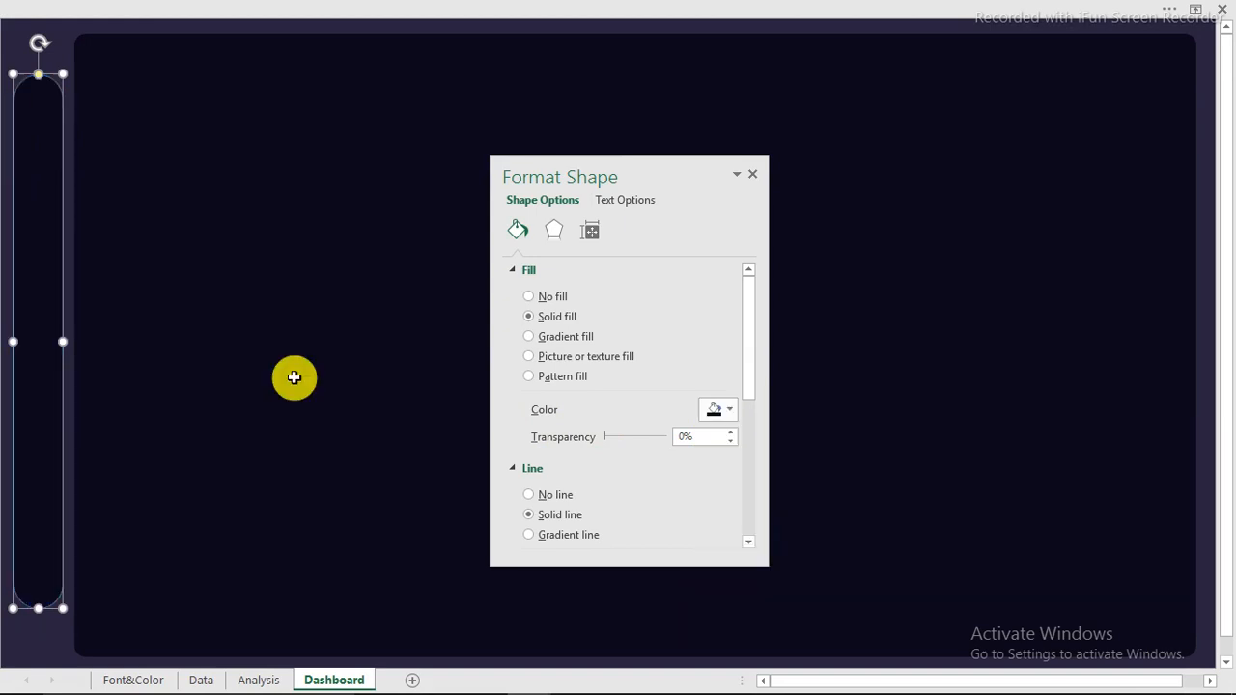
{"action": "left_click", "coordinate": [223, 278]}
{"action": "left_click", "coordinate": [36, 138]}
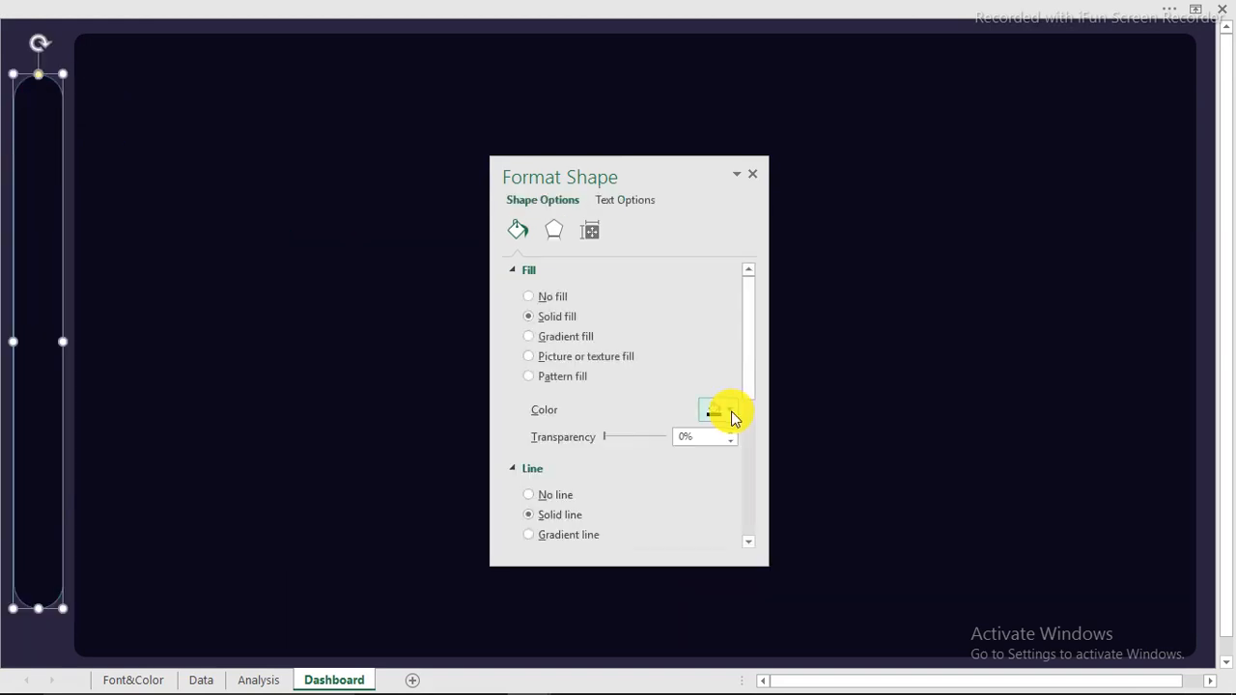
{"action": "left_click", "coordinate": [551, 497]}
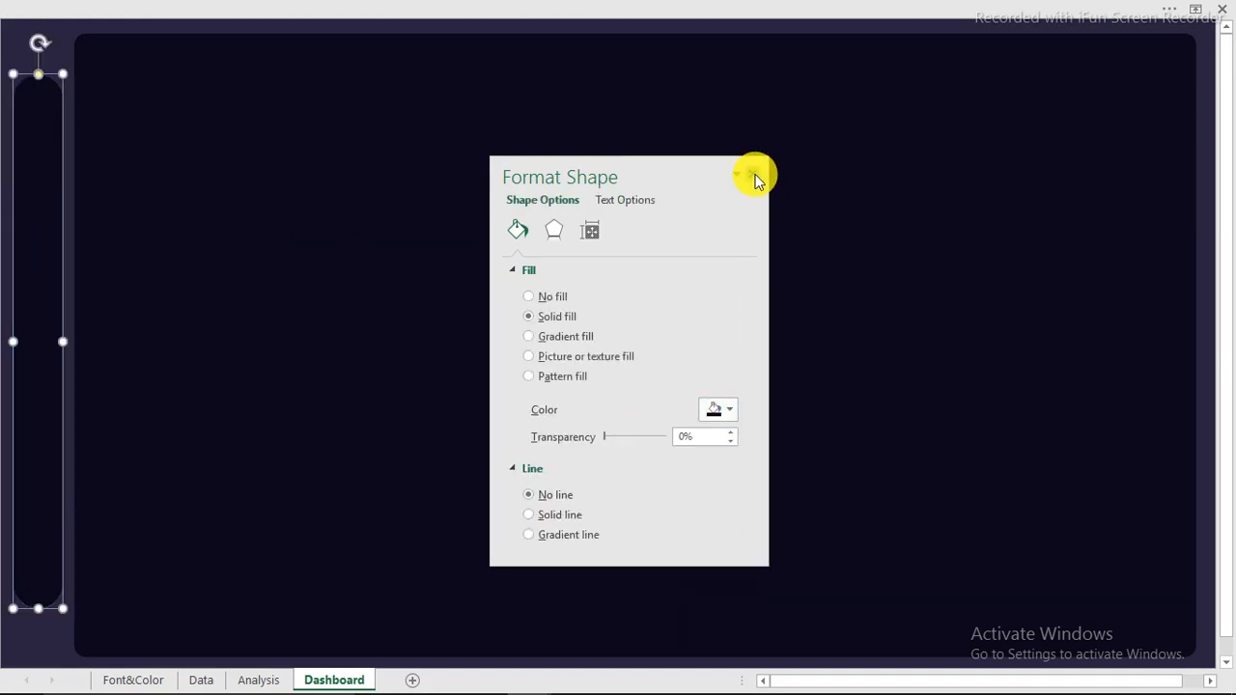
{"action": "left_click", "coordinate": [754, 175]}
{"action": "left_click", "coordinate": [480, 264]}
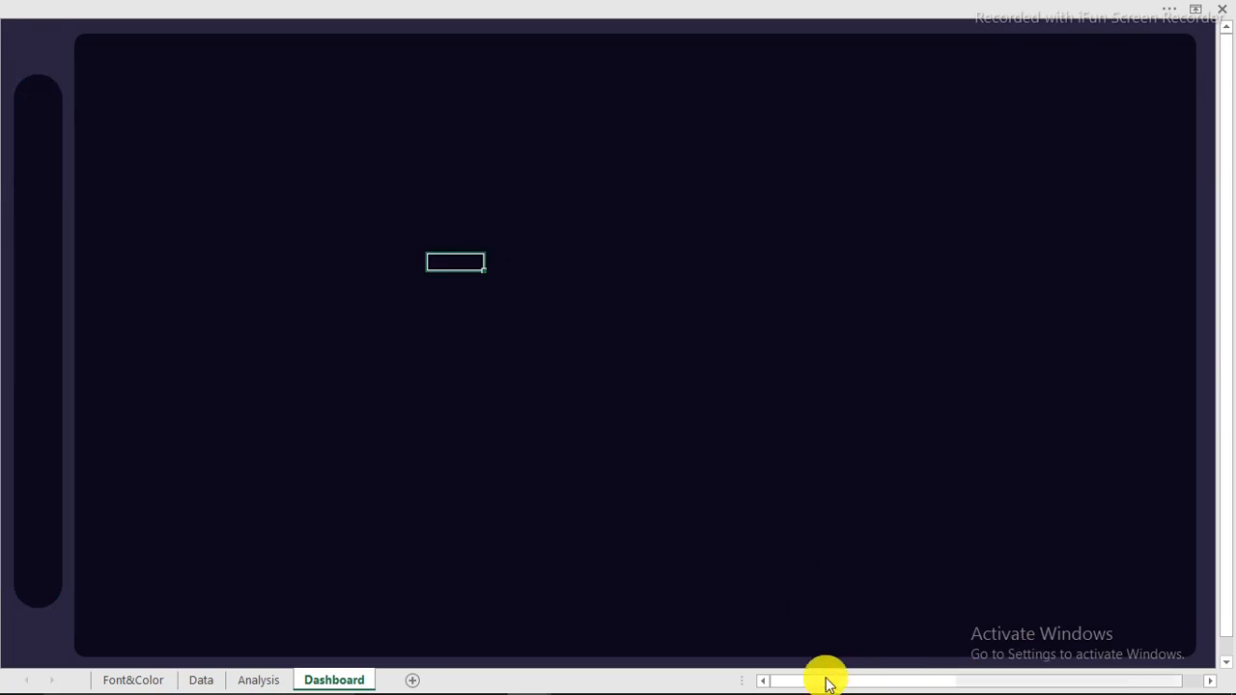
Copy the eight empty background panels from the finished dashboard workbook and paste them onto the Dashboard sheet of Book1
{"action": "mouse_move", "coordinate": [529, 683]}
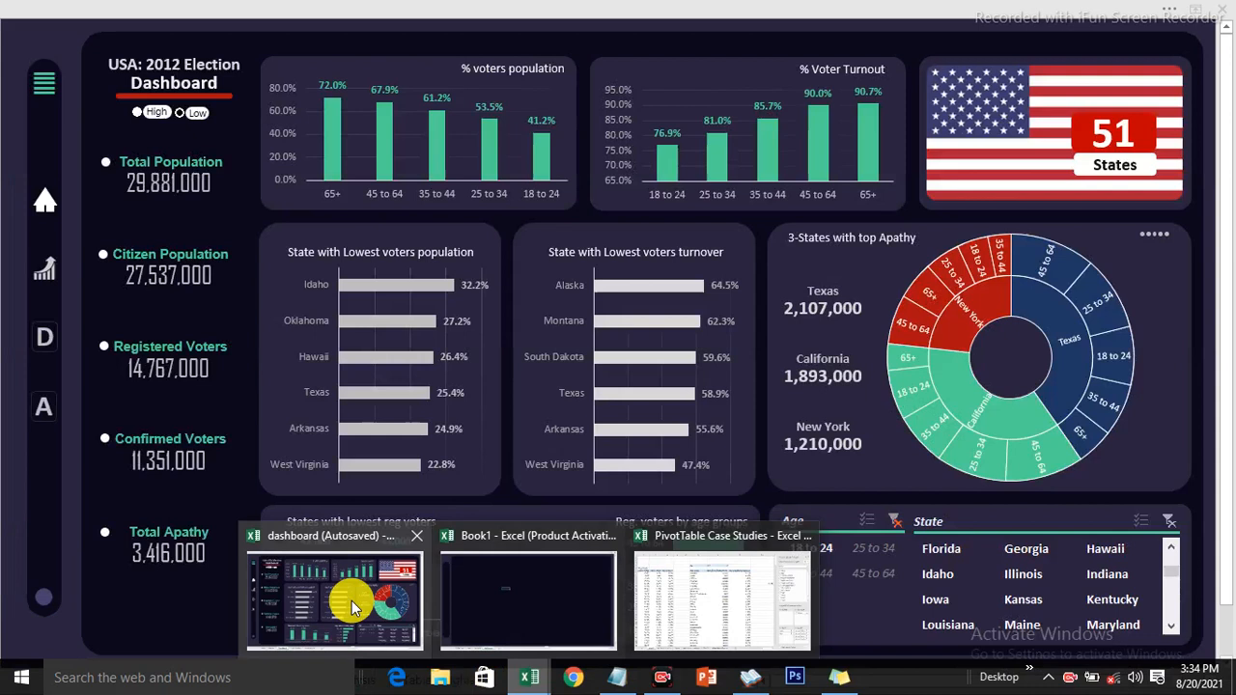
{"action": "left_click", "coordinate": [351, 601]}
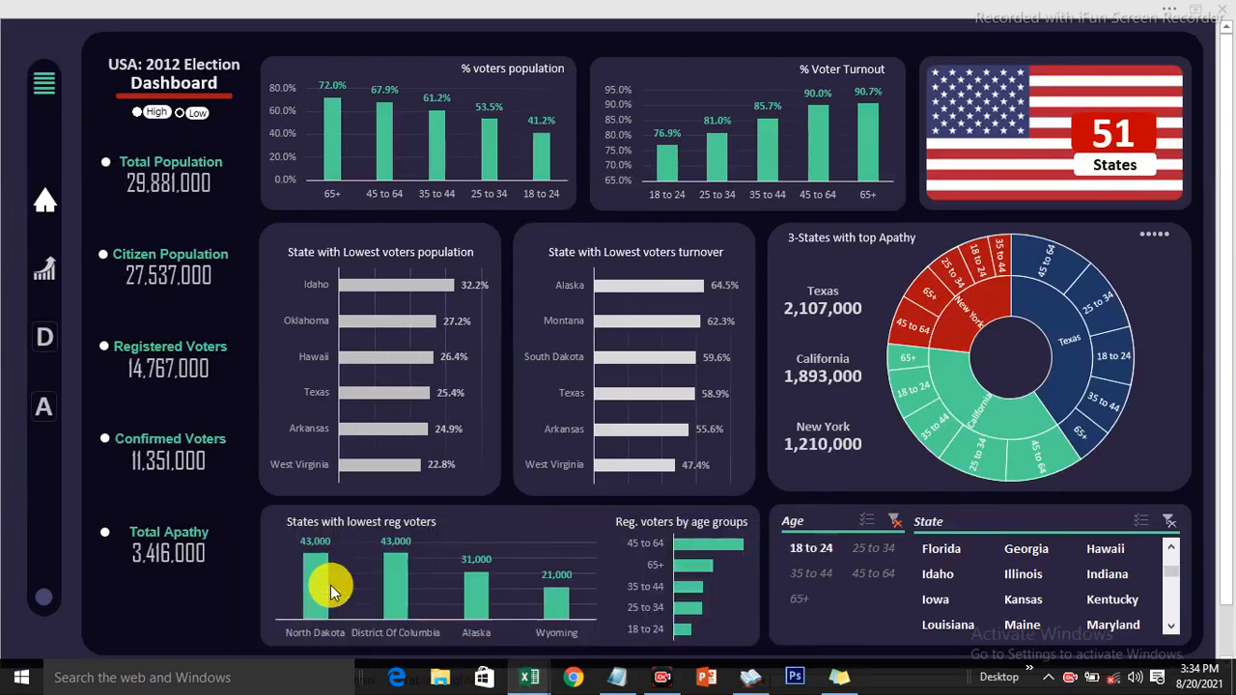
{"action": "left_click", "coordinate": [278, 65]}
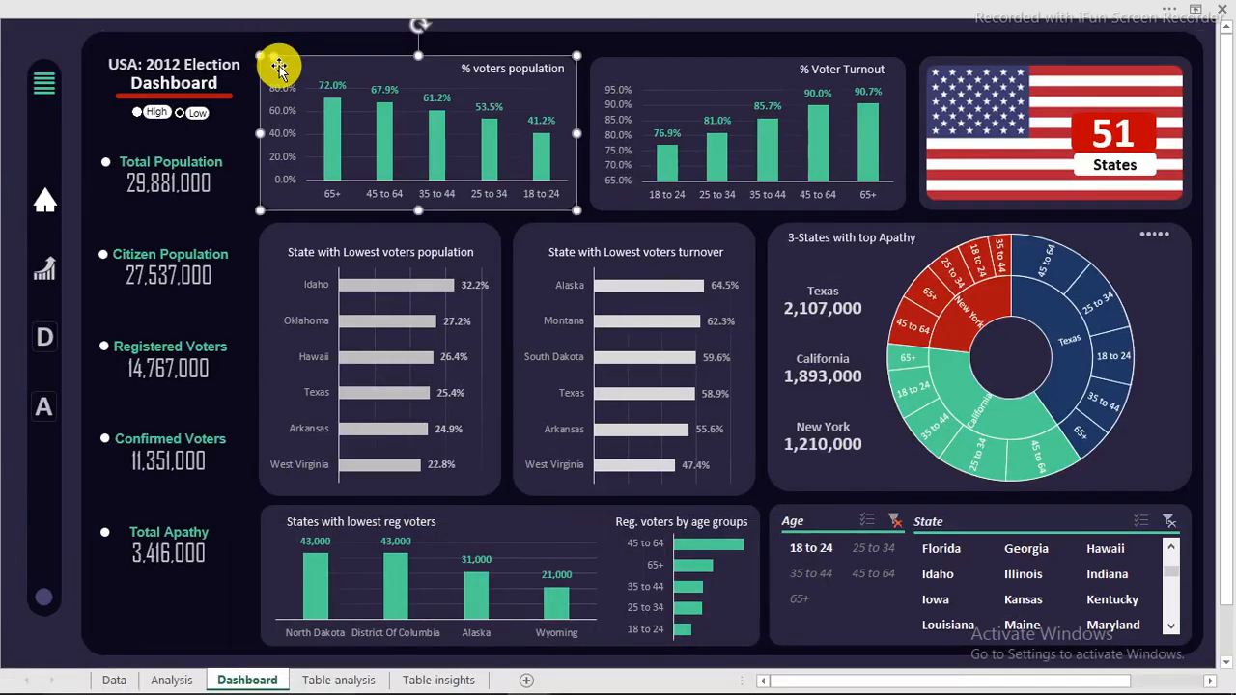
{"action": "left_click", "coordinate": [609, 67], "text": "ctrl"}
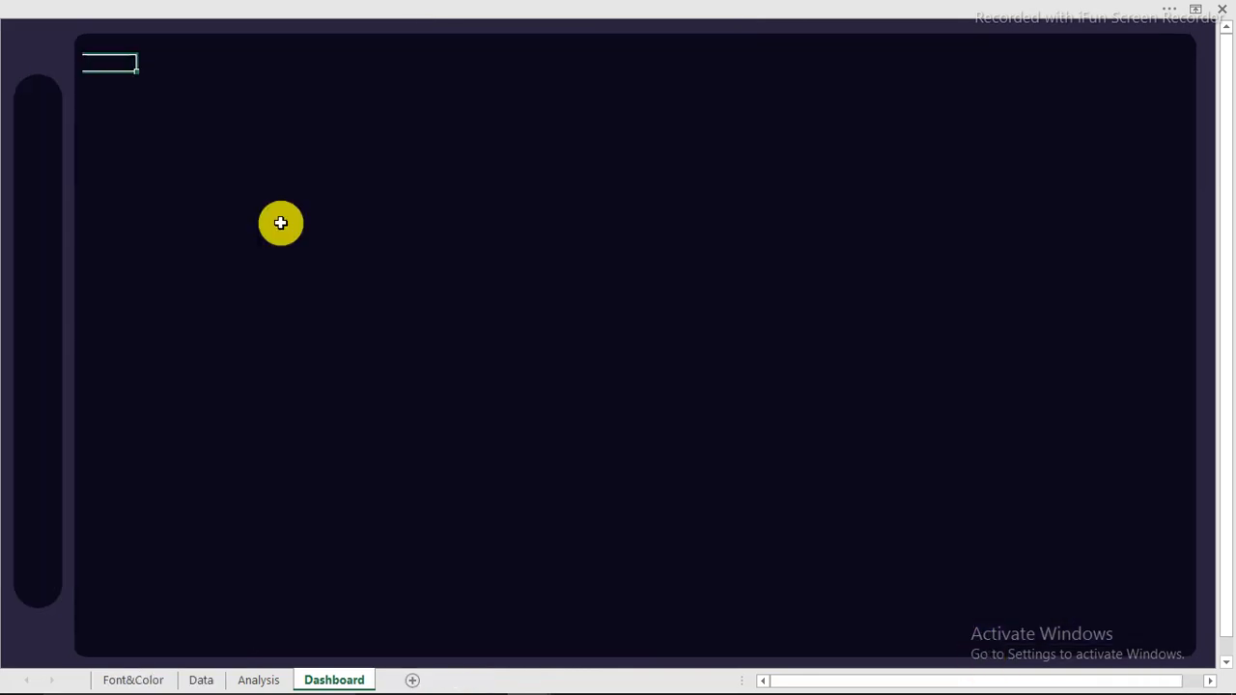
{"action": "key", "text": "ctrl+v"}
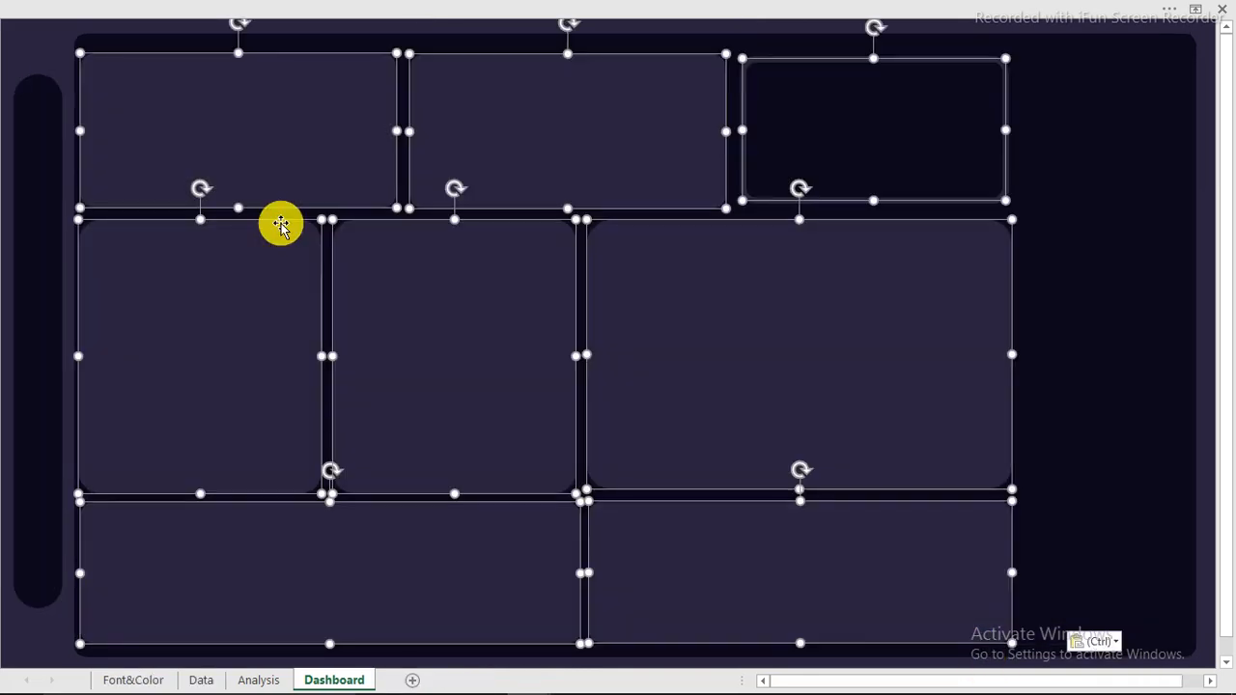
Move the pasted panels together toward the frame's right edge, leaving an empty strip along its left side, and deselect them
{"action": "left_click_drag", "start_coordinate": [305, 118], "coordinate": [465, 118]}
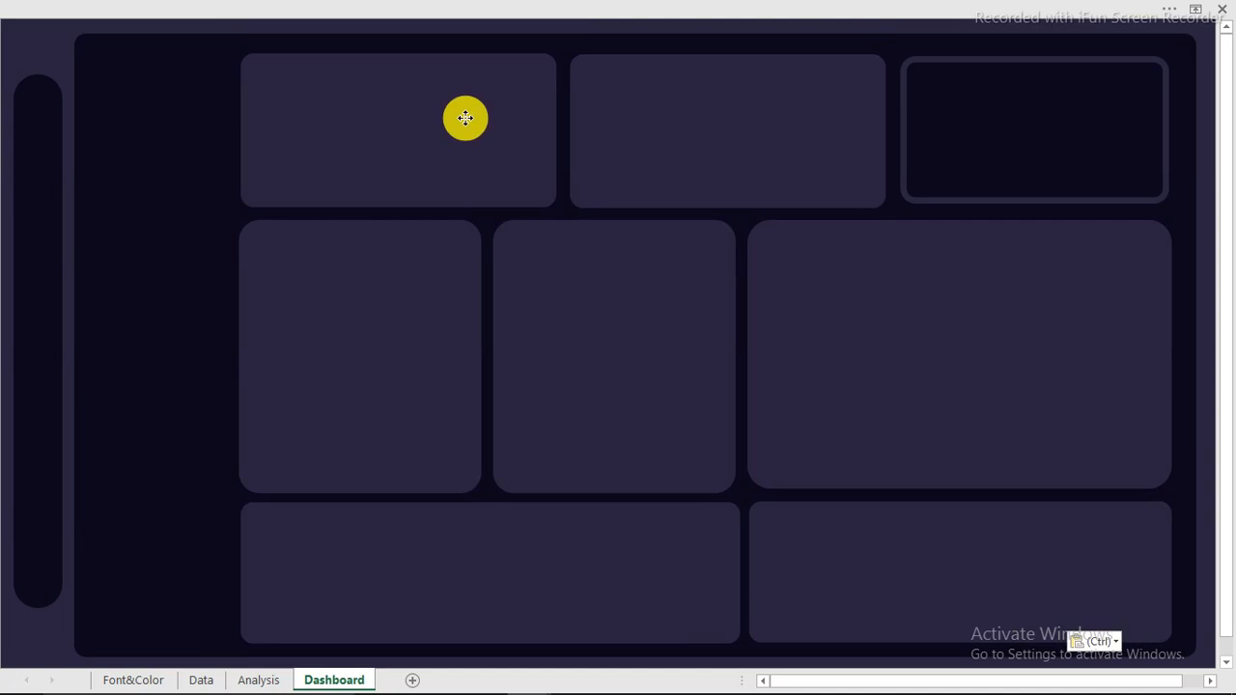
{"action": "left_click_drag", "start_coordinate": [465, 118], "coordinate": [465, 118]}
{"action": "left_click", "coordinate": [177, 96]}
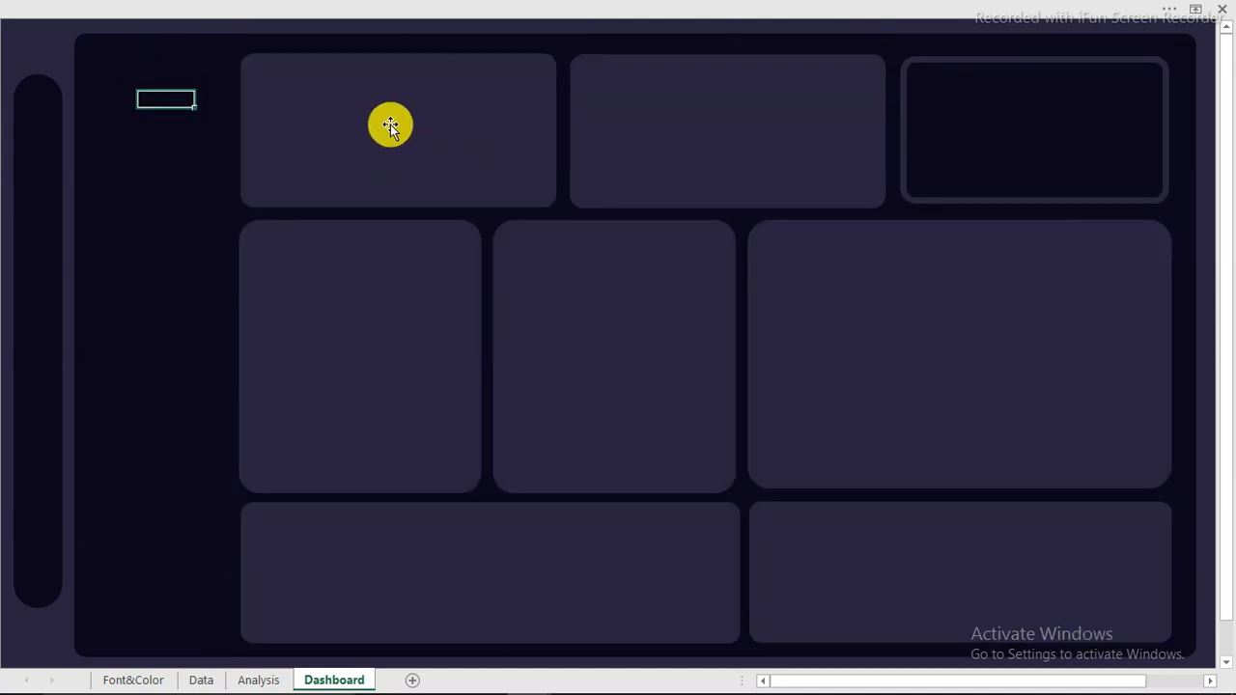
{"action": "left_click", "coordinate": [49, 45]}
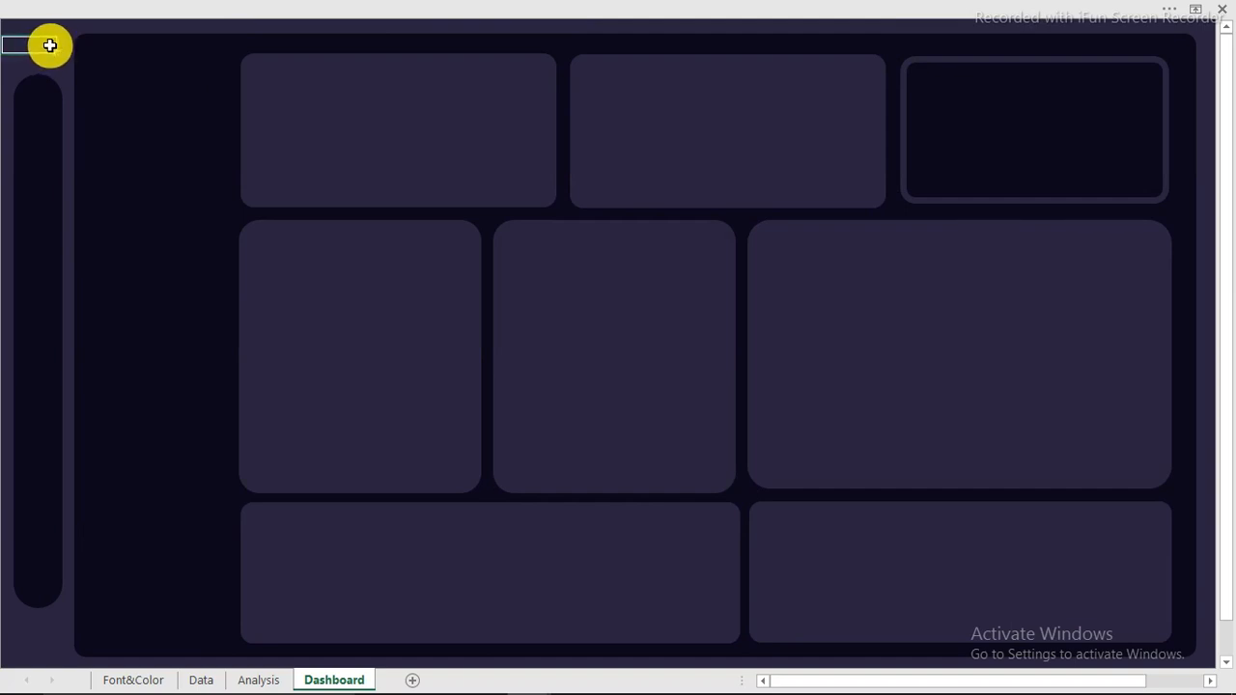
{"action": "left_click", "coordinate": [179, 107]}
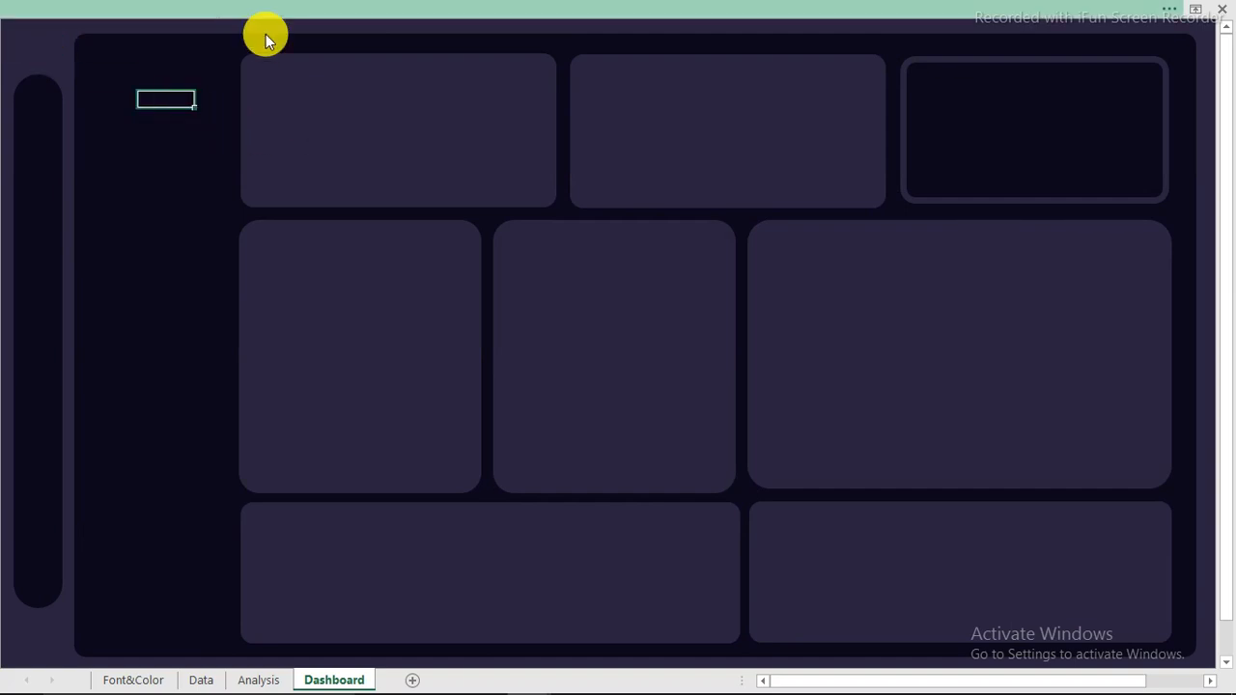
{"action": "left_click", "coordinate": [320, 53]}
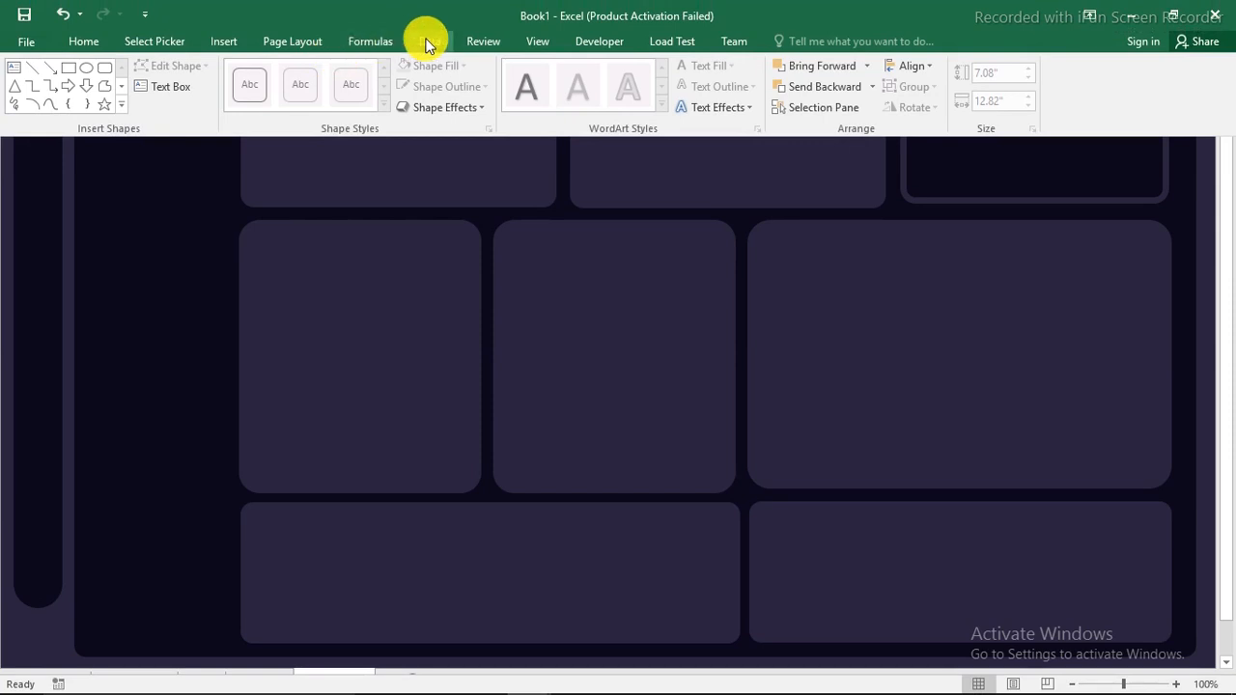
{"action": "left_click", "coordinate": [209, 39]}
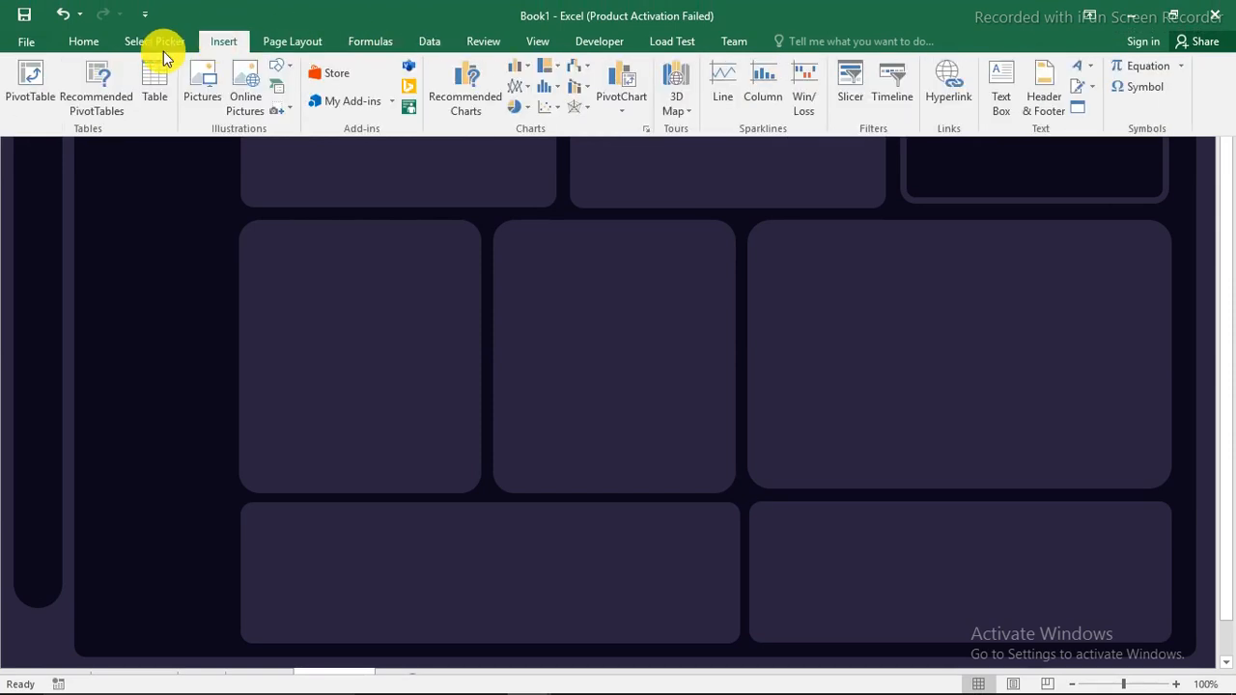
{"action": "left_click", "coordinate": [292, 74]}
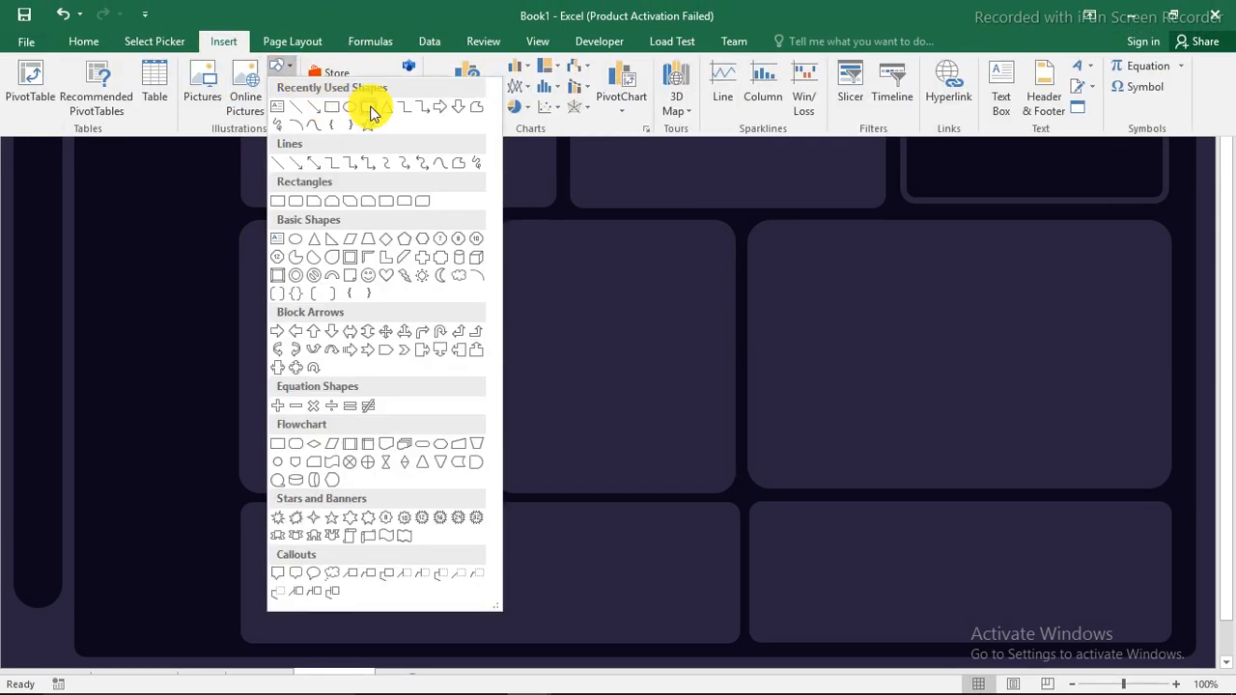
{"action": "left_click", "coordinate": [361, 110]}
{"action": "left_click_drag", "start_coordinate": [114, 209], "coordinate": [409, 350]}
{"action": "right_click", "coordinate": [307, 280]}
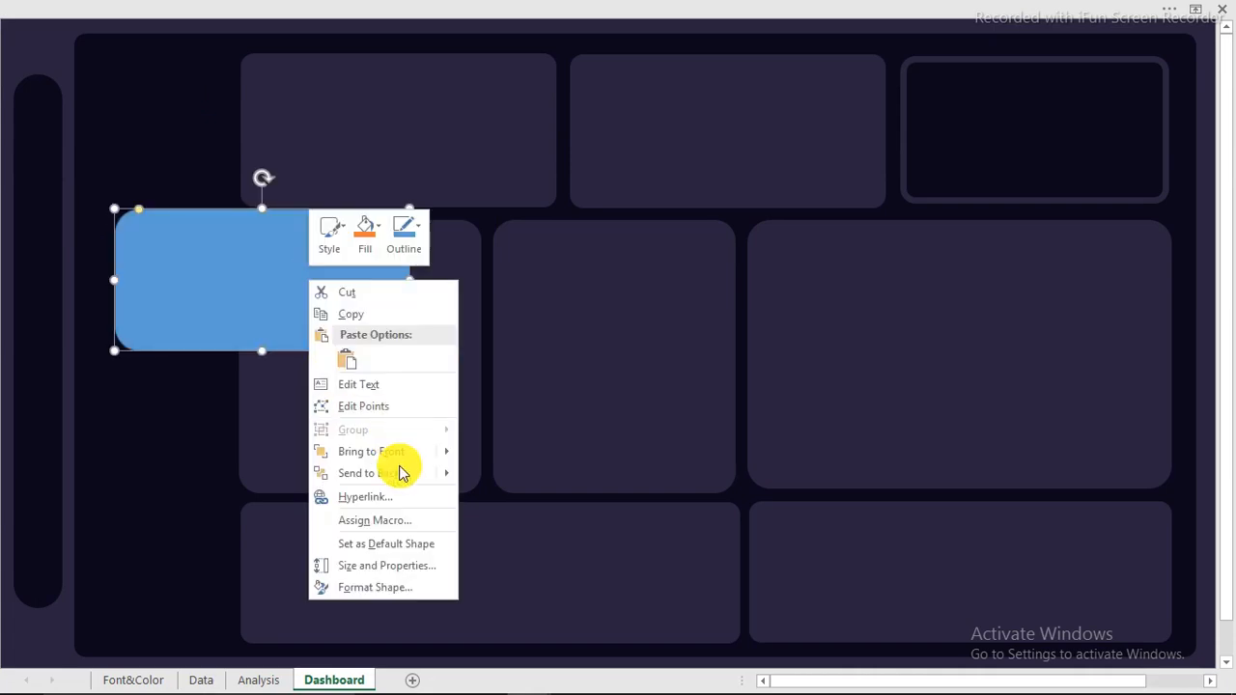
{"action": "left_click", "coordinate": [386, 591]}
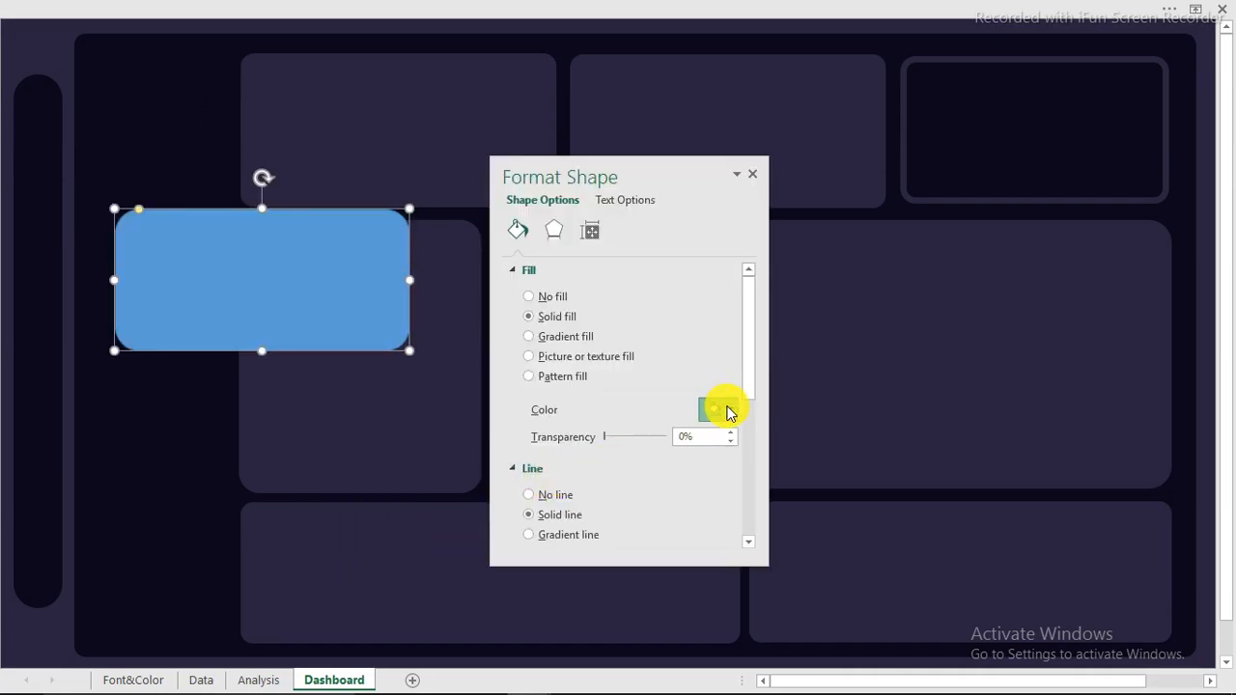
{"action": "left_click", "coordinate": [727, 412]}
{"action": "left_click", "coordinate": [725, 587]}
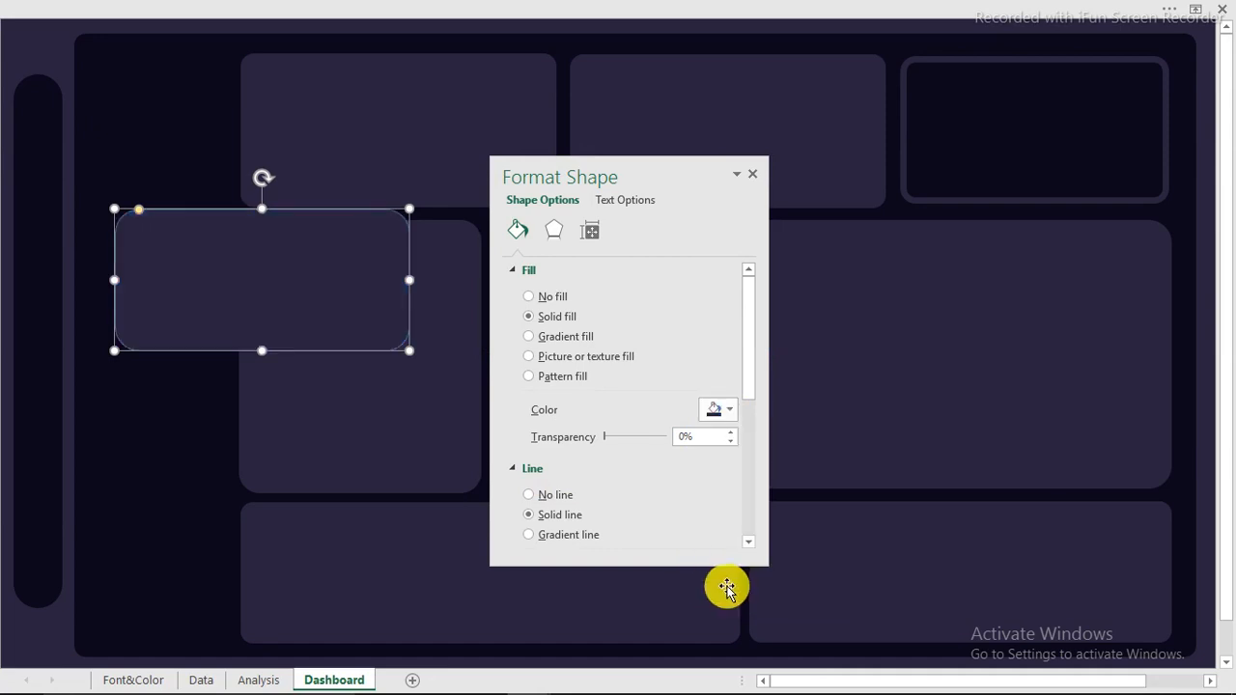
{"action": "left_click", "coordinate": [552, 495]}
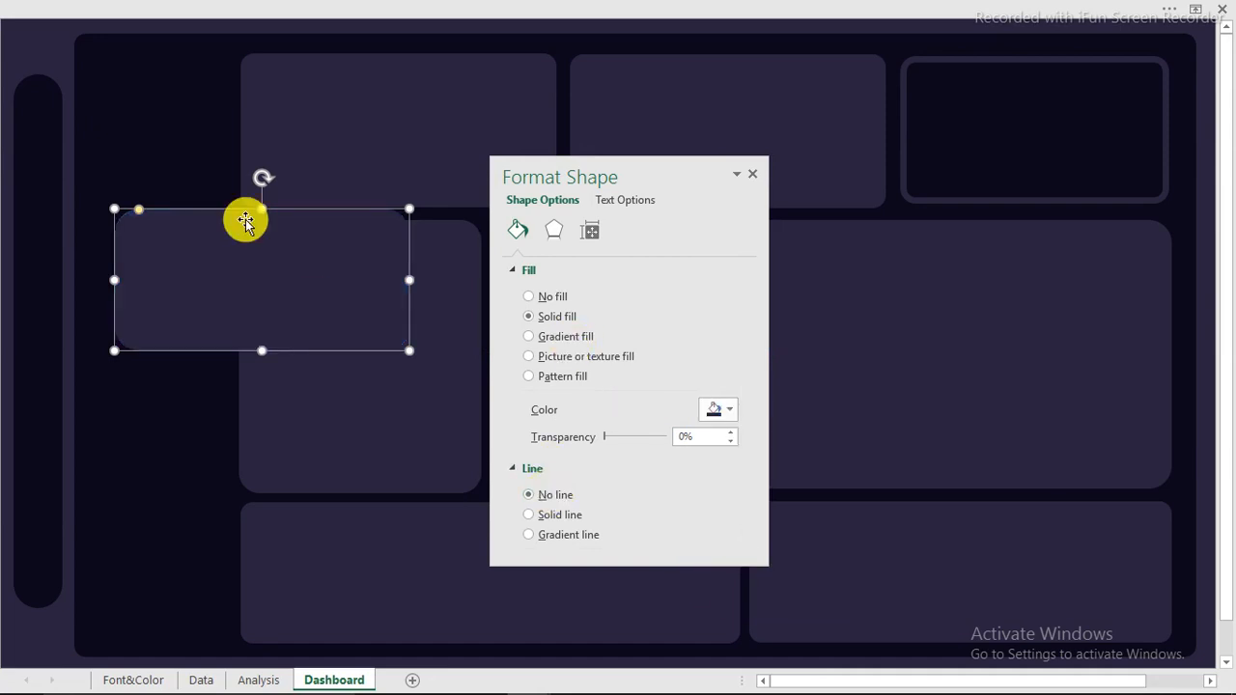
{"action": "left_click_drag", "start_coordinate": [245, 221], "coordinate": [173, 196]}
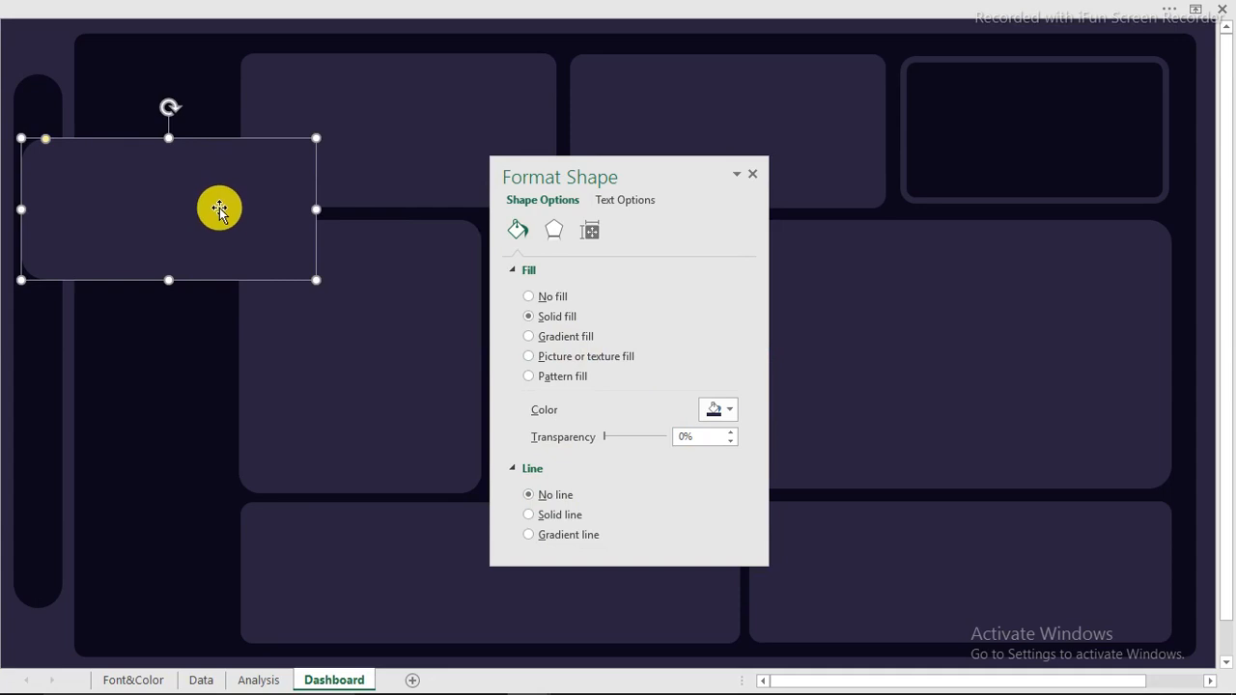
{"action": "key", "text": "Delete"}
{"action": "left_click", "coordinate": [132, 119]}
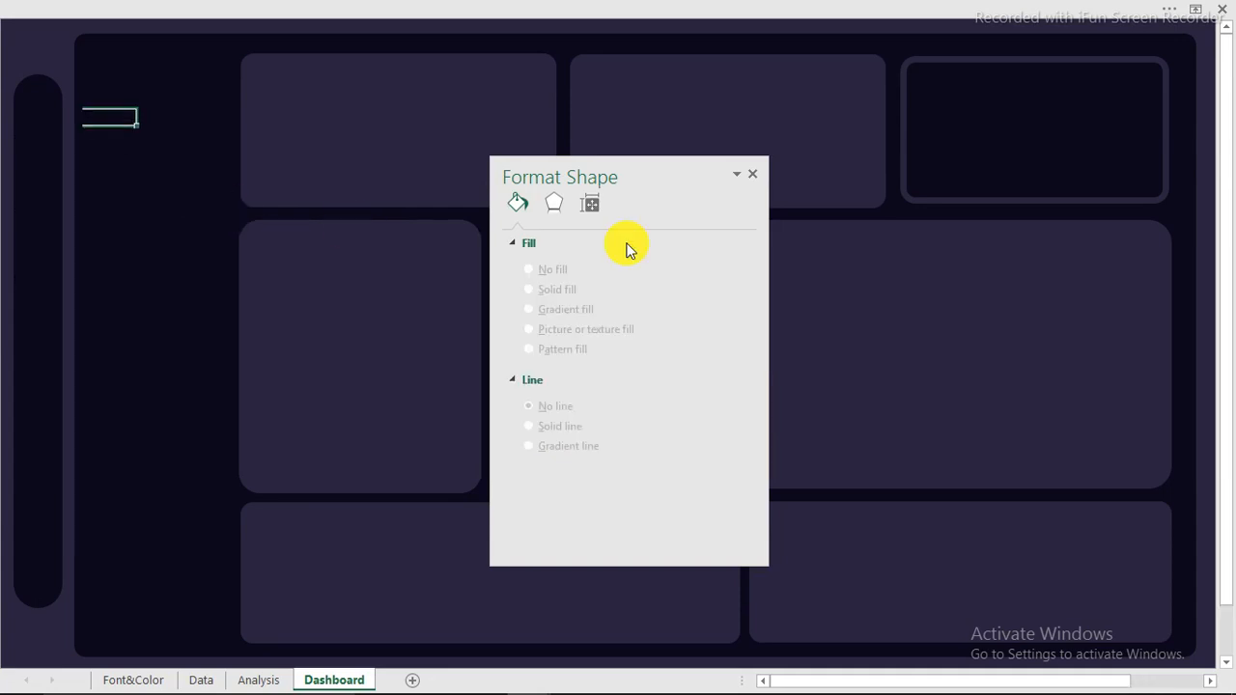
{"action": "left_click", "coordinate": [754, 175]}
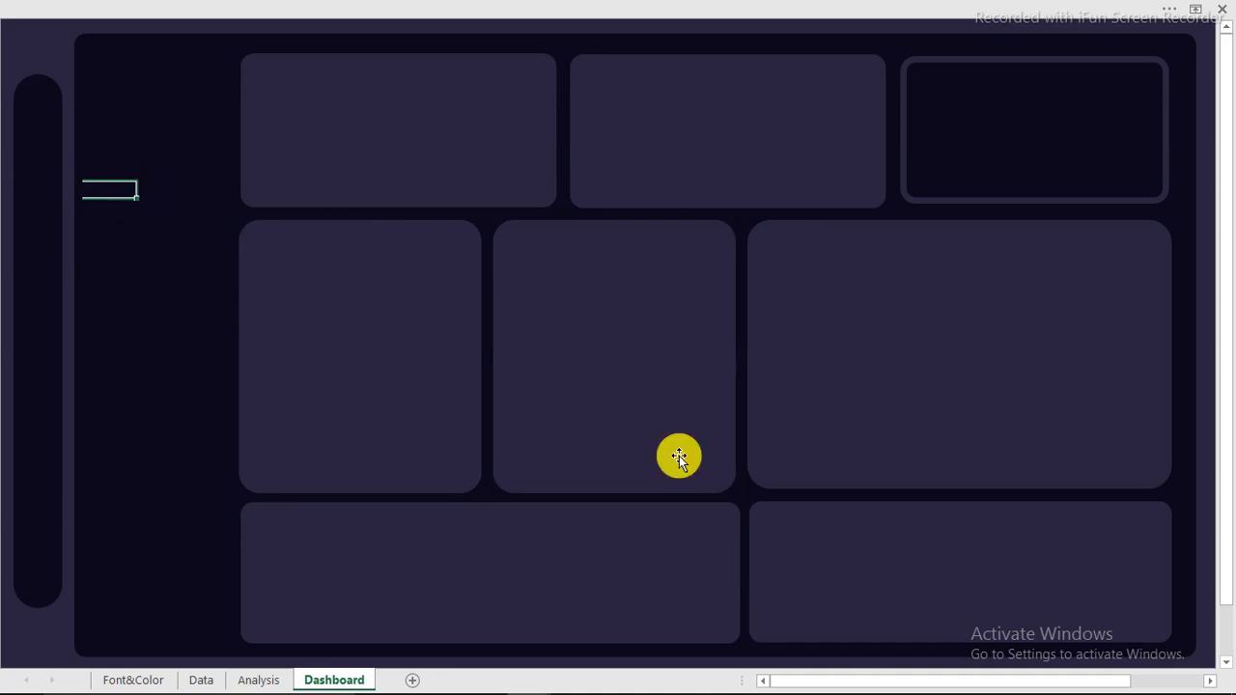
Create a PivotTable from Table1 on the Data sheet, placed on the existing Analysis worksheet at cell B3
{"action": "key", "text": "ctrl+Page_Up"}
{"action": "key", "text": "ctrl+Page_Up"}
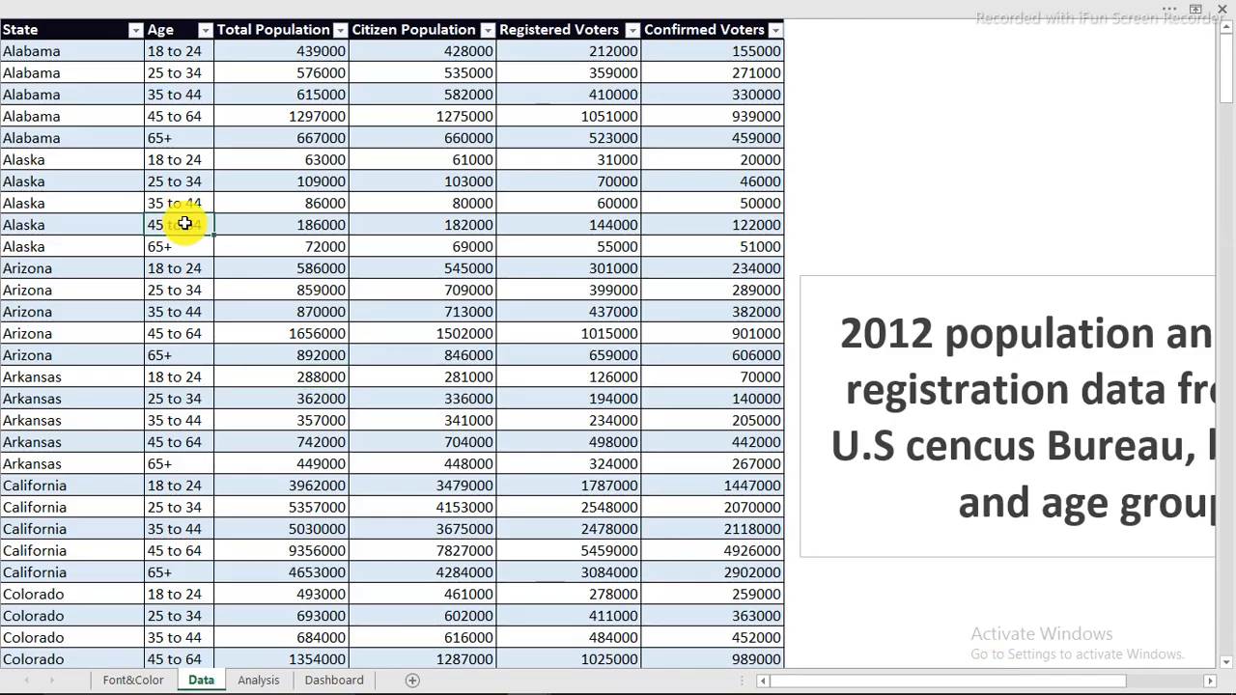
{"action": "left_click", "coordinate": [478, 334]}
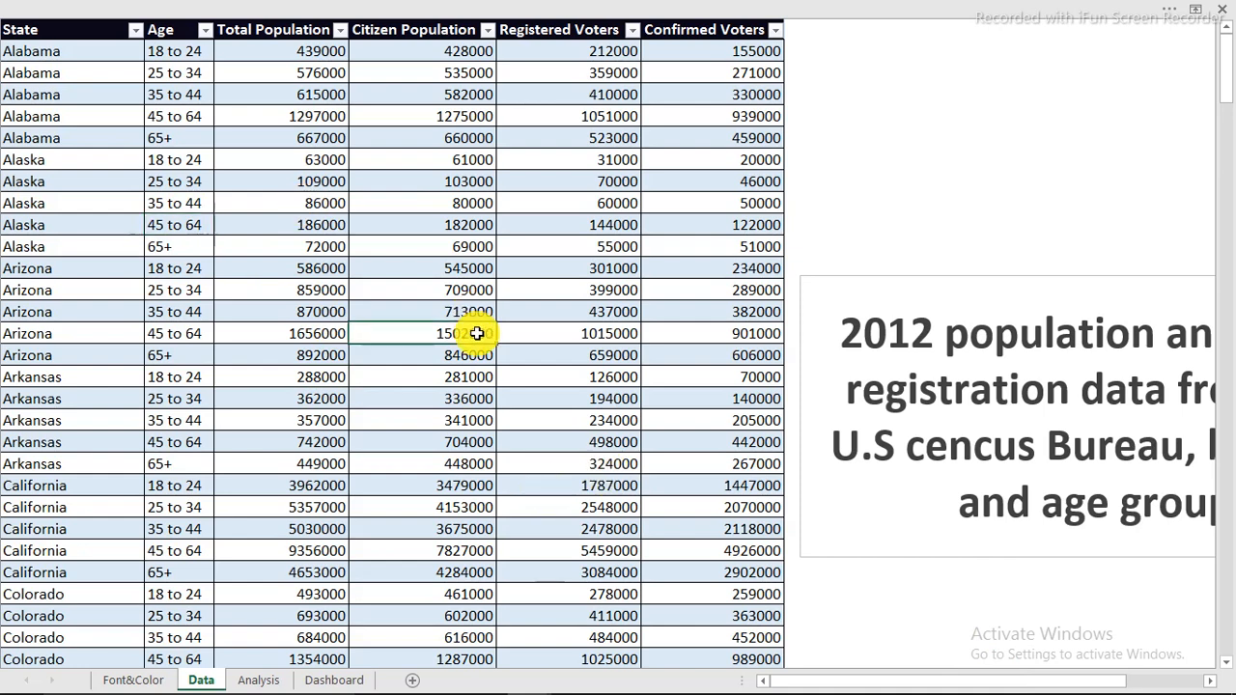
{"action": "left_click", "coordinate": [257, 145]}
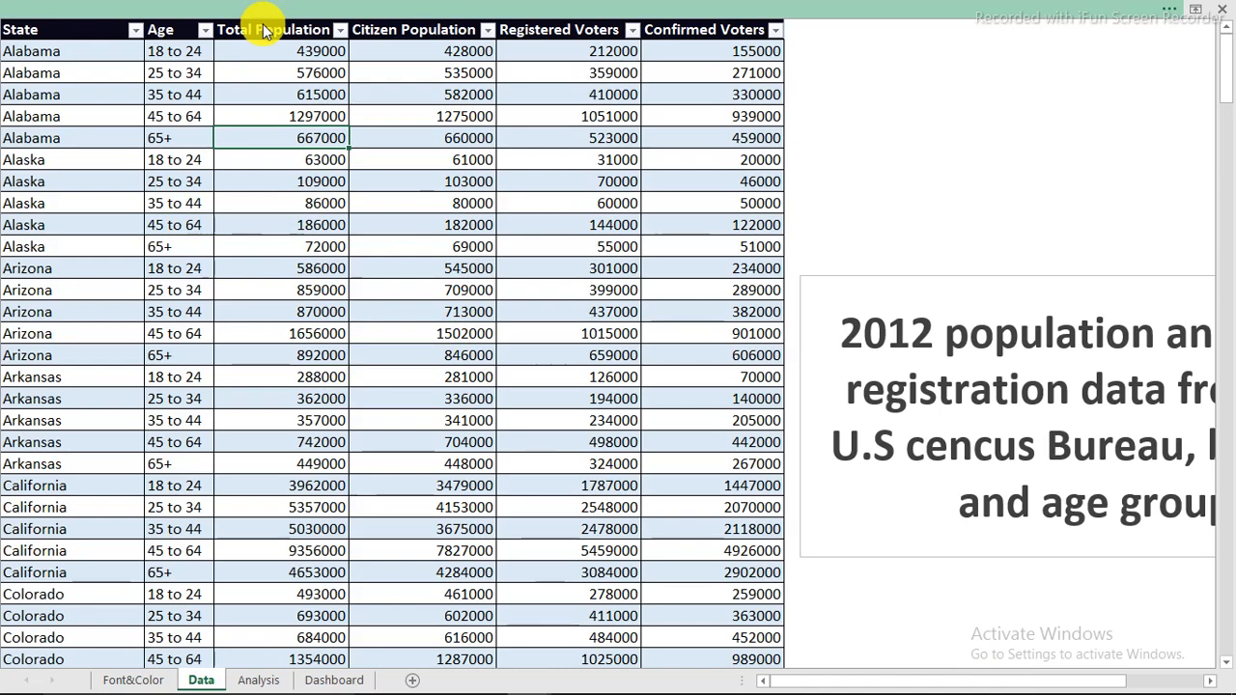
{"action": "left_click", "coordinate": [251, 11]}
{"action": "left_click", "coordinate": [221, 42]}
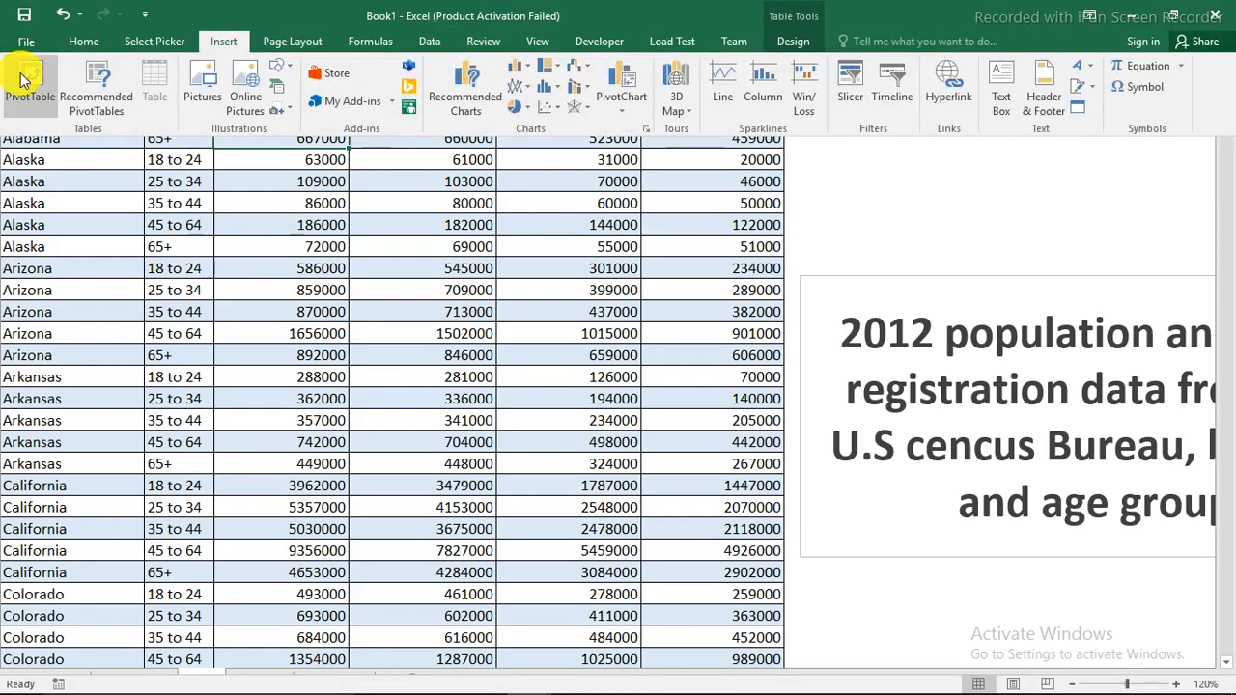
{"action": "left_click", "coordinate": [19, 75]}
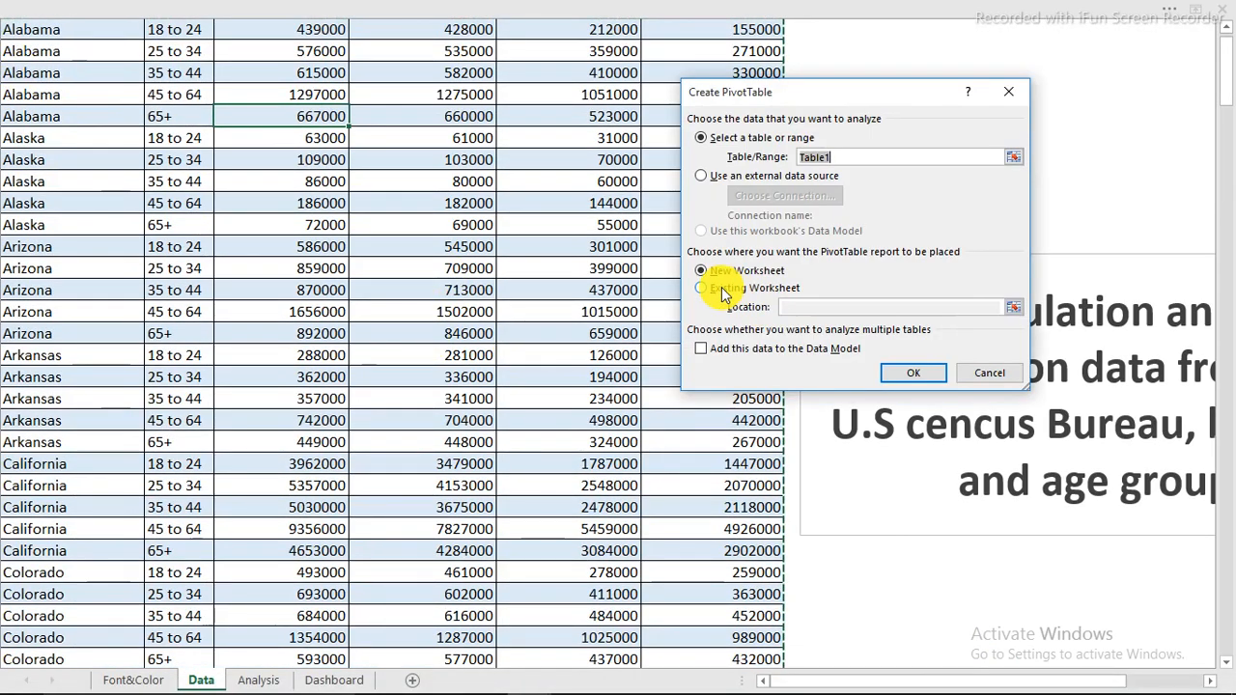
{"action": "left_click", "coordinate": [712, 290]}
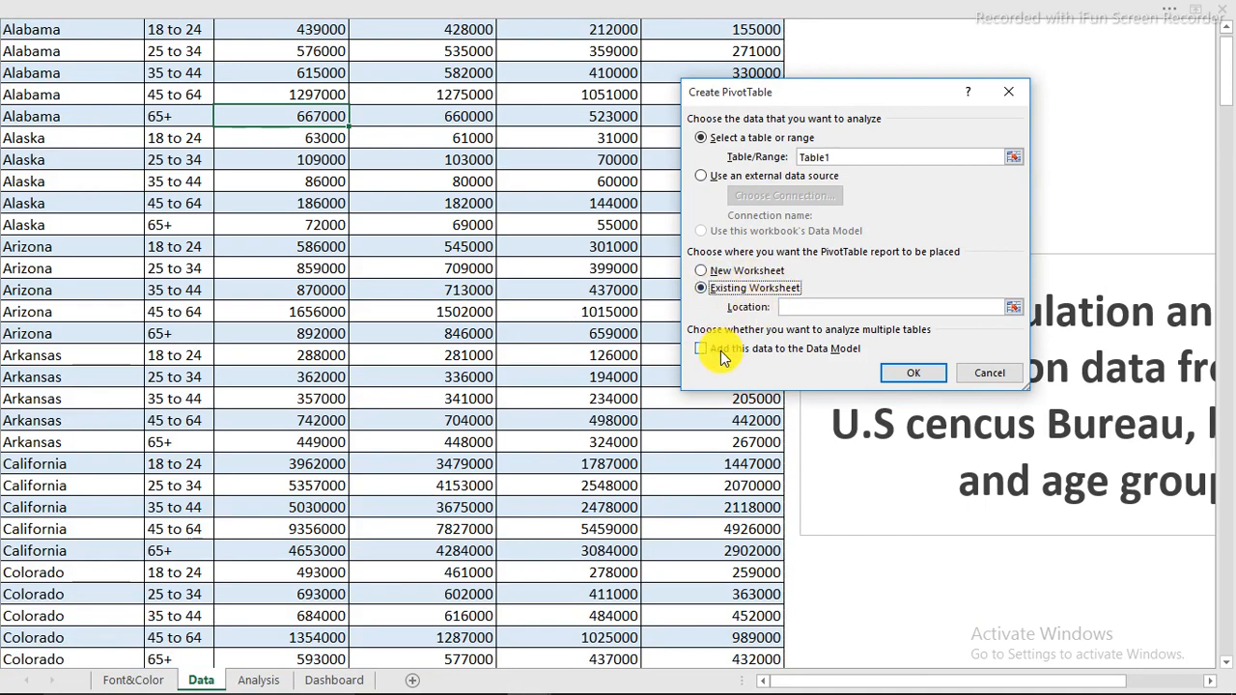
{"action": "left_click", "coordinate": [258, 680]}
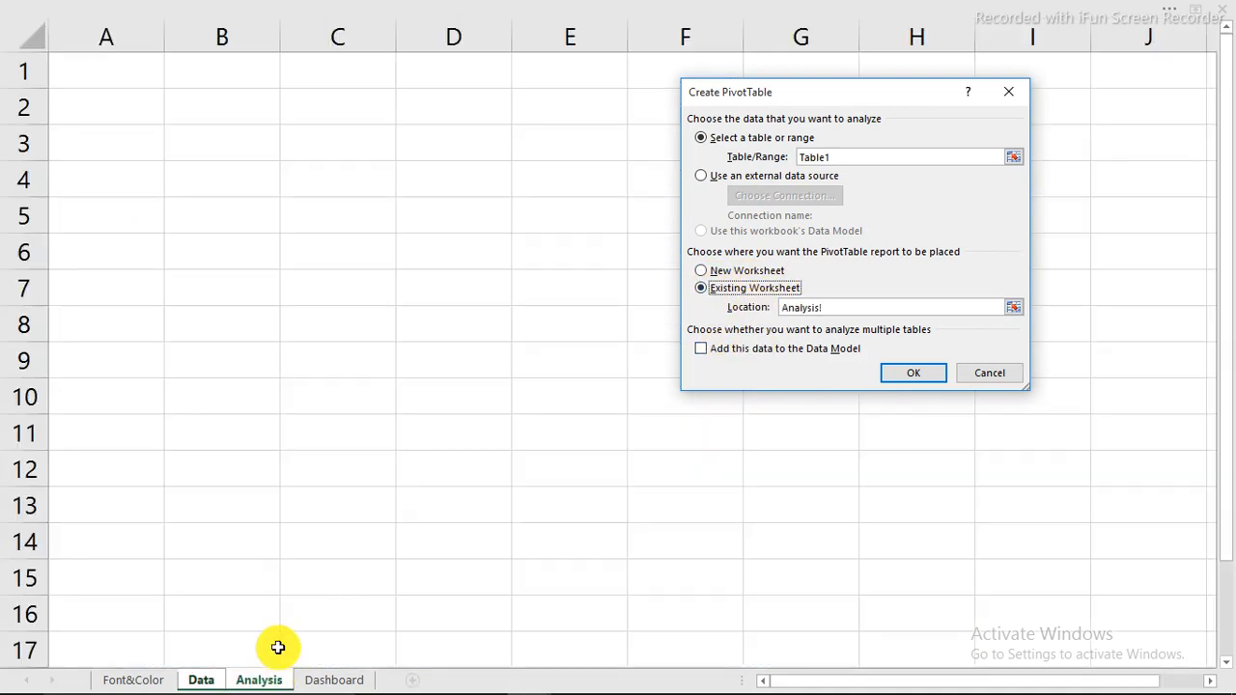
{"action": "left_click", "coordinate": [184, 145]}
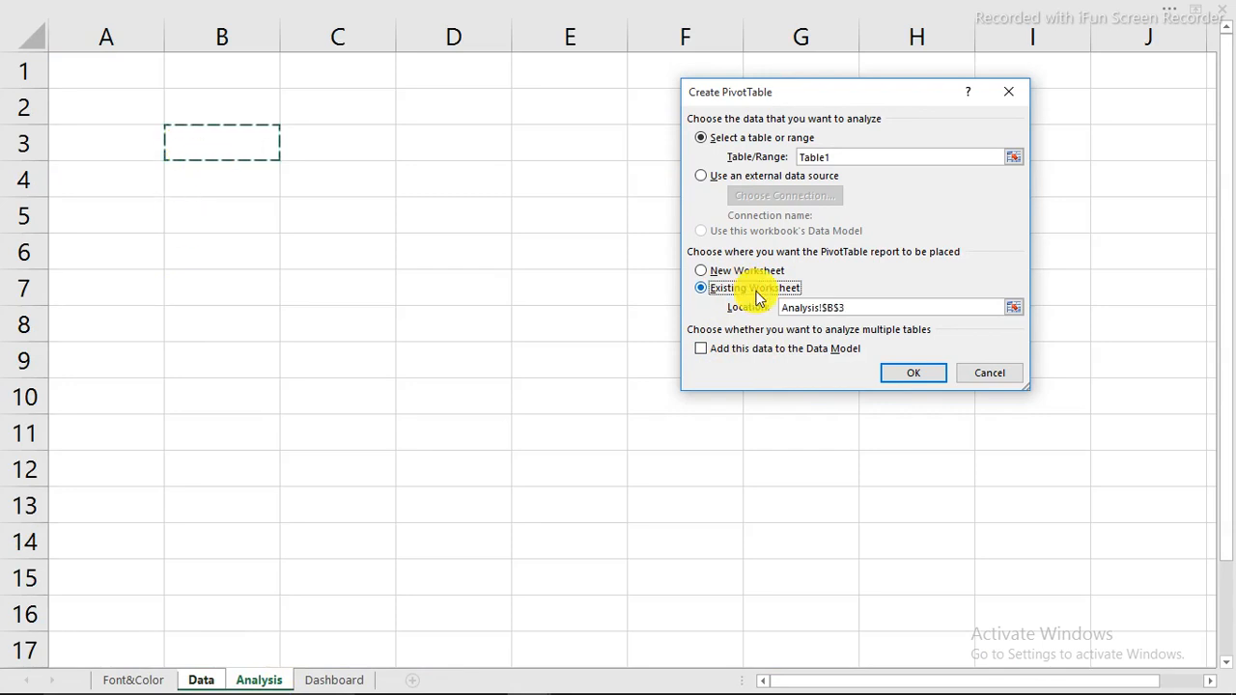
{"action": "left_click", "coordinate": [925, 379]}
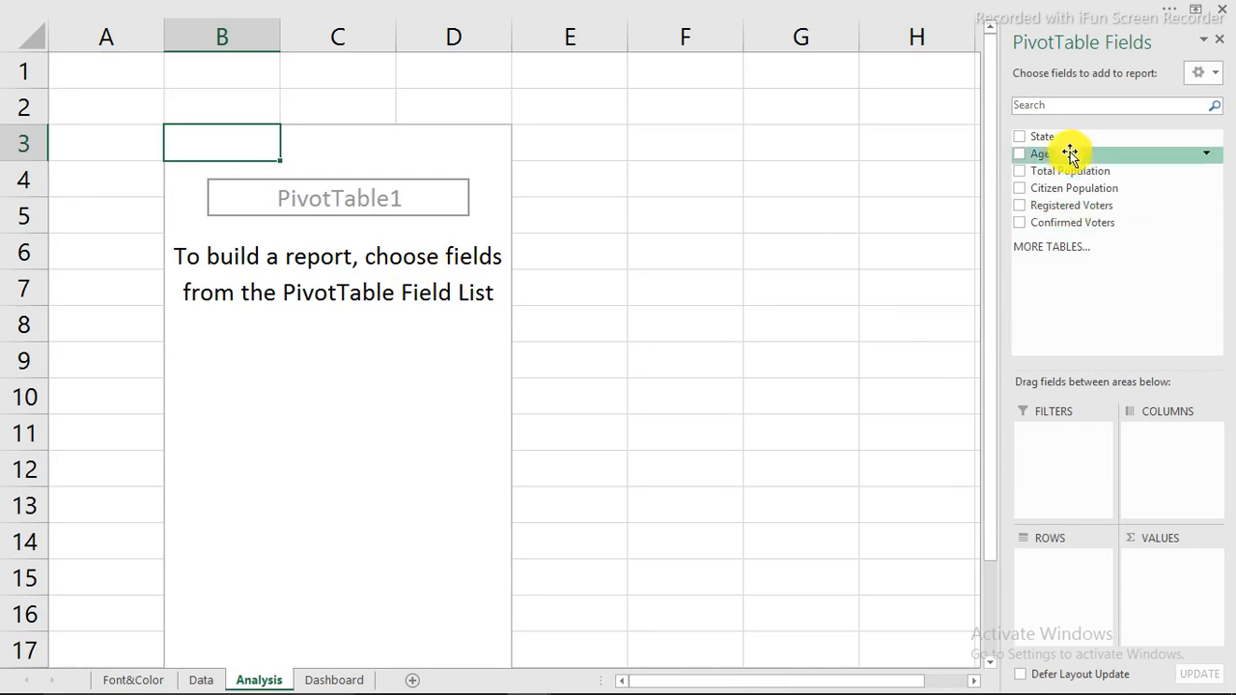
Add Total Population, Citizen Population, Registered Voters and Confirmed Voters as summed values in the PivotTable
{"action": "left_click", "coordinate": [1019, 171]}
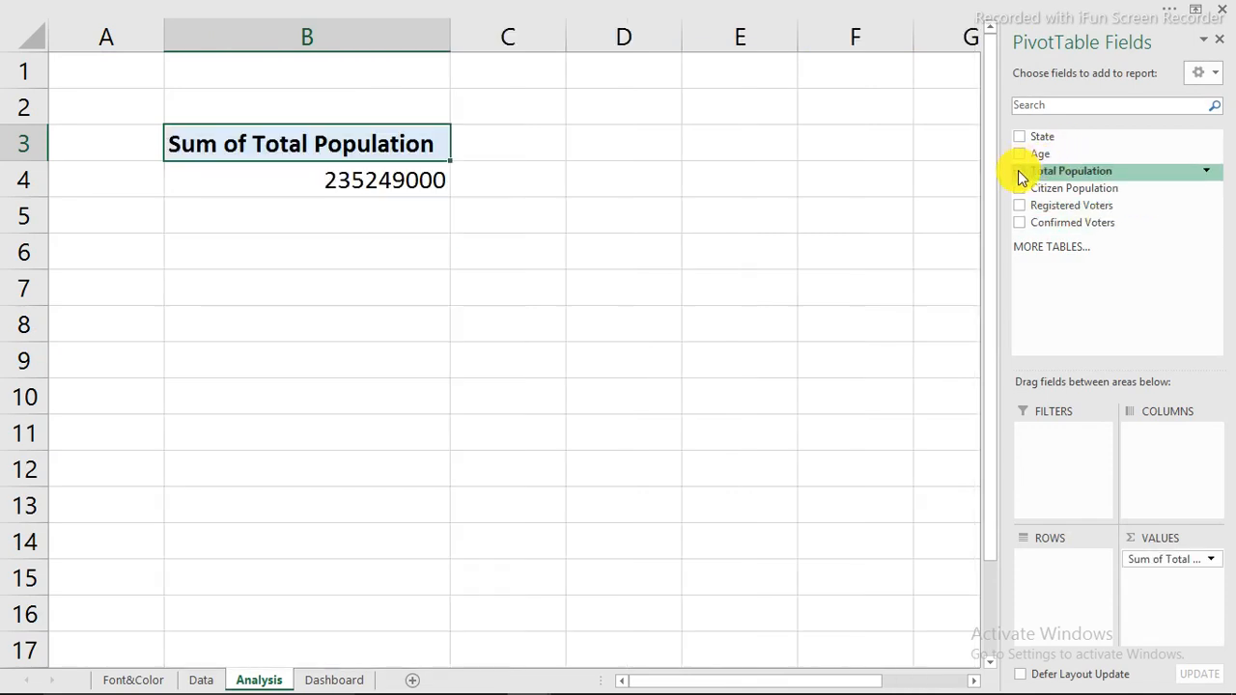
{"action": "left_click", "coordinate": [1018, 189]}
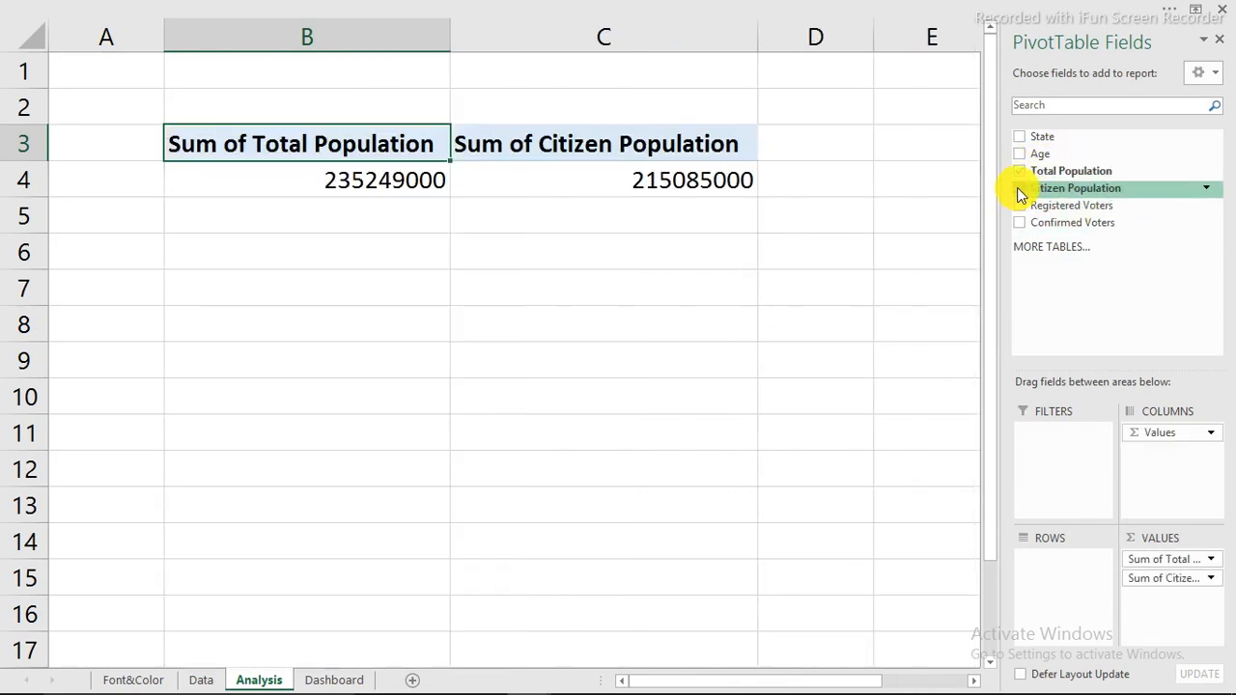
{"action": "left_click", "coordinate": [1021, 207]}
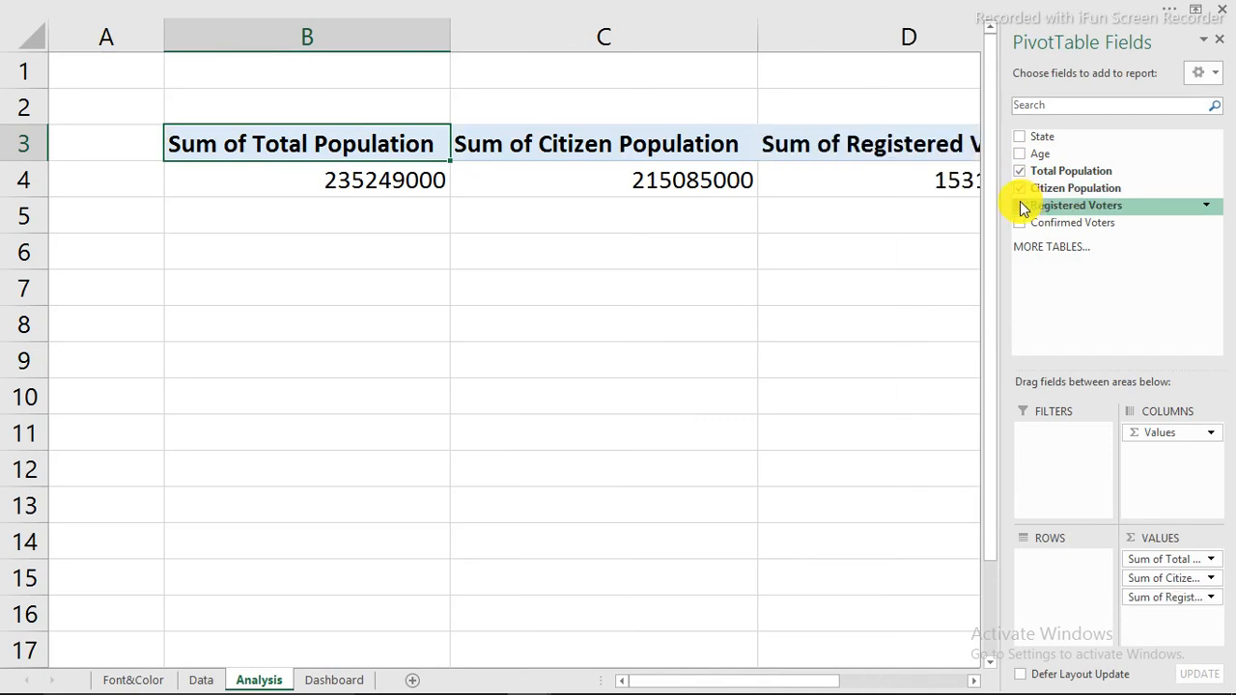
{"action": "left_click", "coordinate": [1020, 223]}
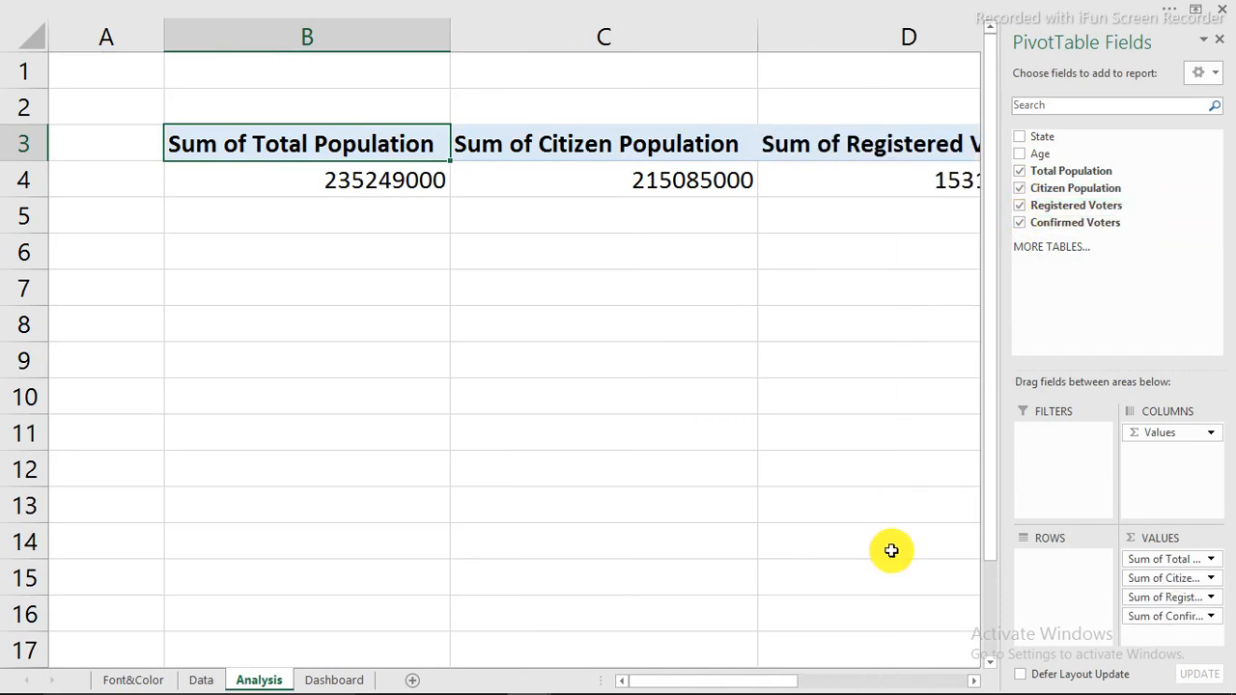
Start a new PivotTable calculated field named Apathy and clear its default formula
{"action": "left_click_drag", "start_coordinate": [773, 686], "coordinate": [882, 684]}
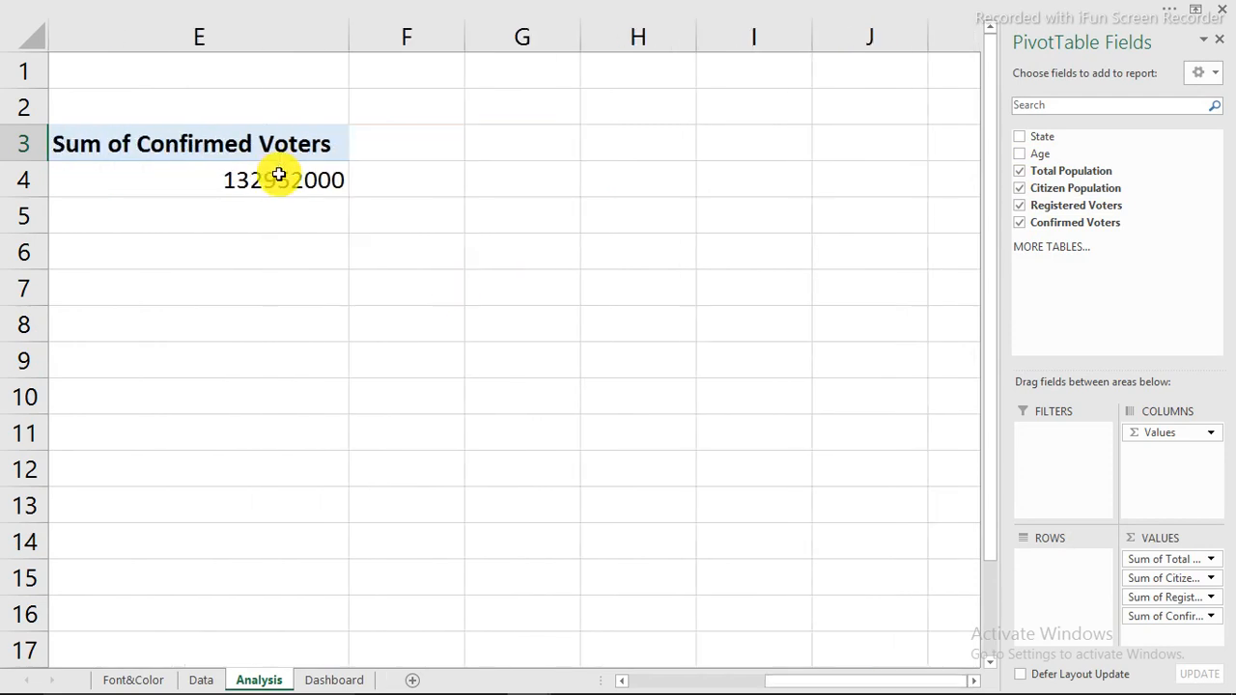
{"action": "left_click", "coordinate": [280, 181]}
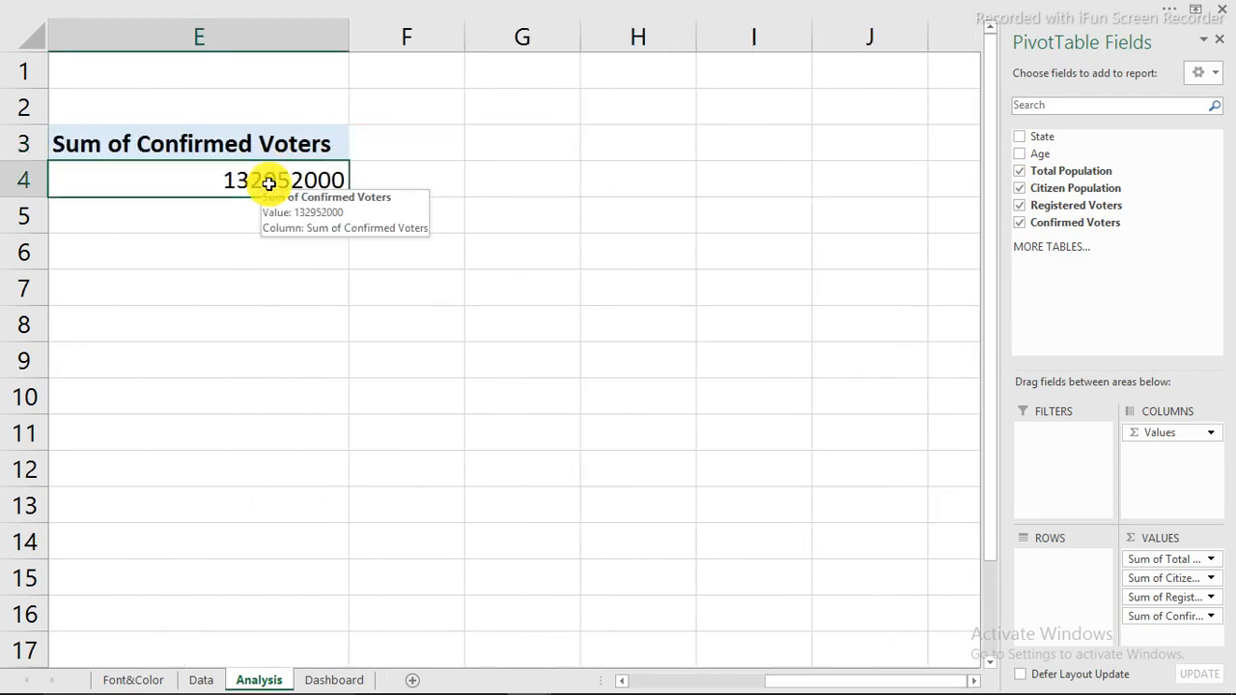
{"action": "left_click", "coordinate": [633, 9]}
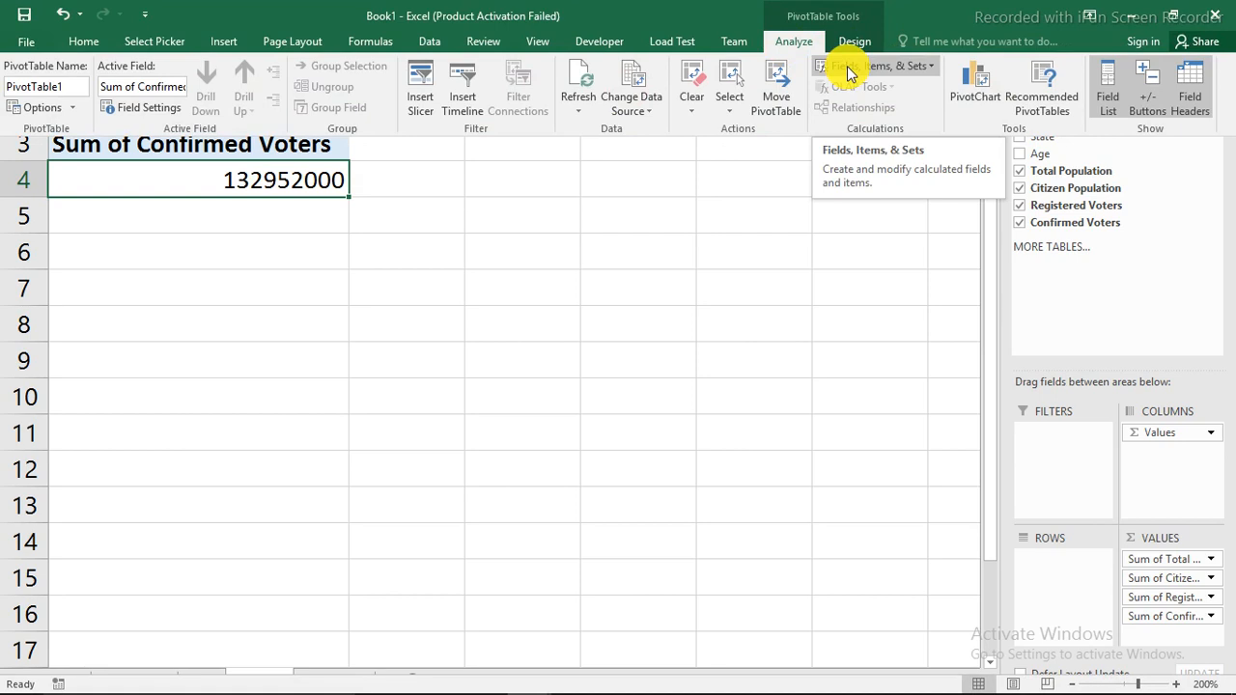
{"action": "left_click", "coordinate": [850, 70]}
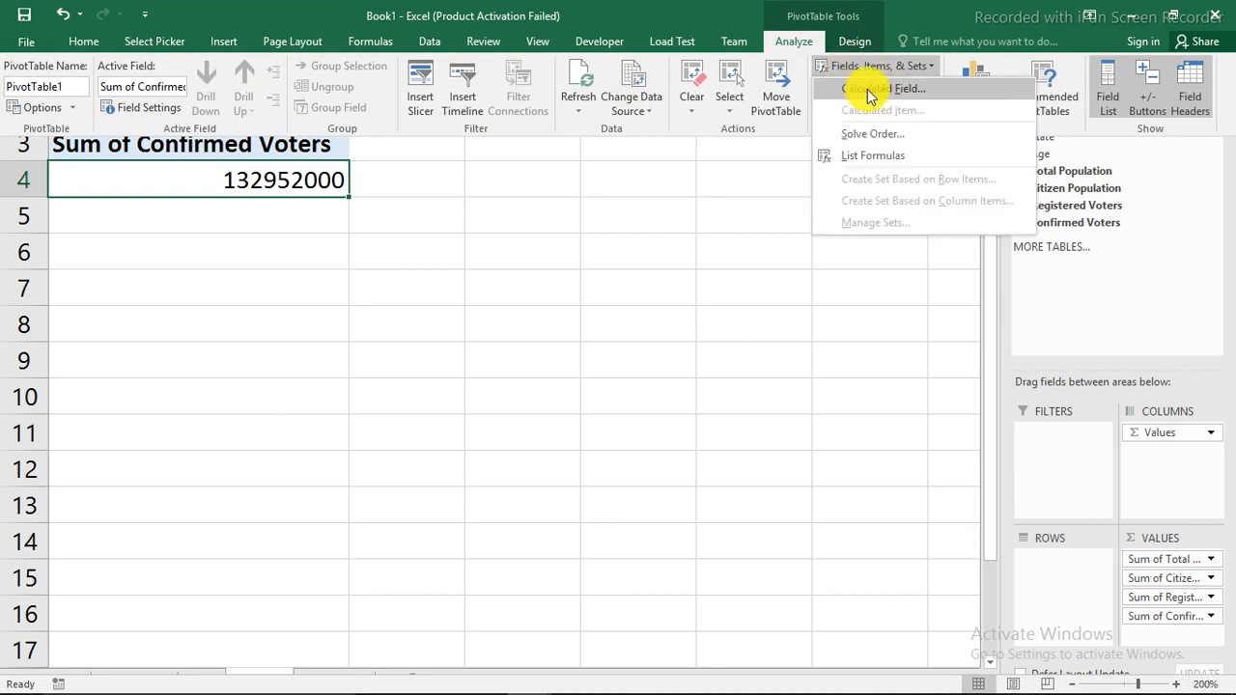
{"action": "left_click", "coordinate": [872, 91]}
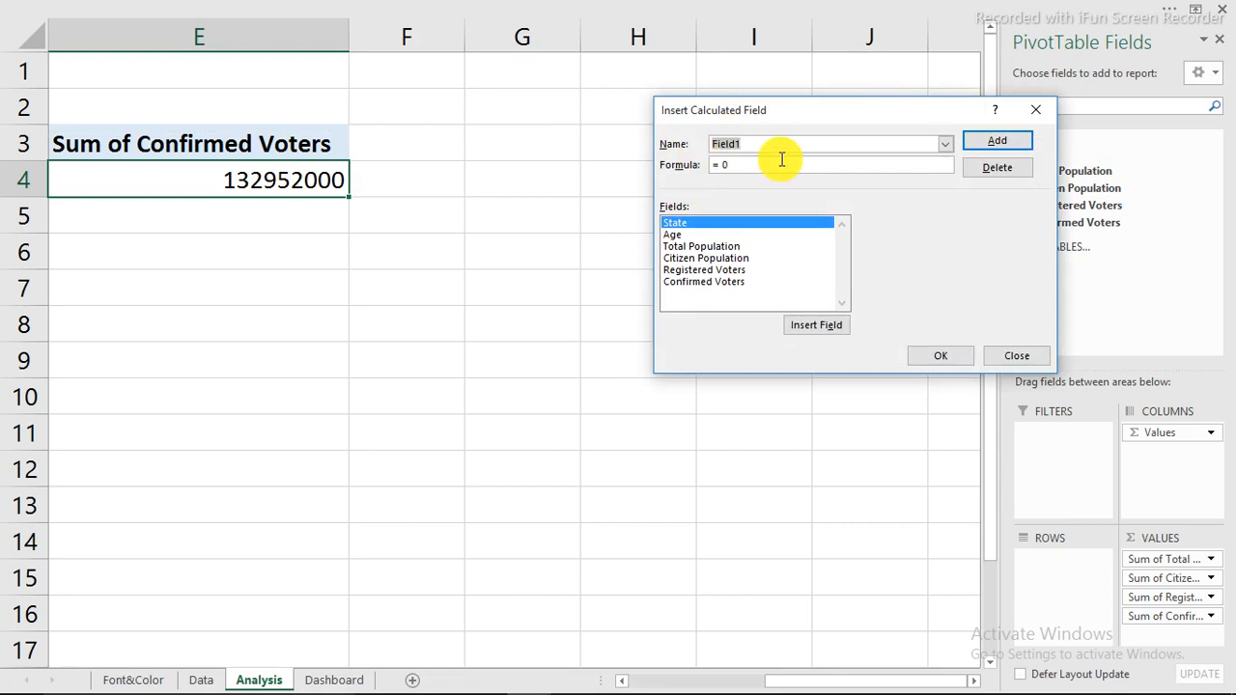
{"action": "type", "text": "Apathy"}
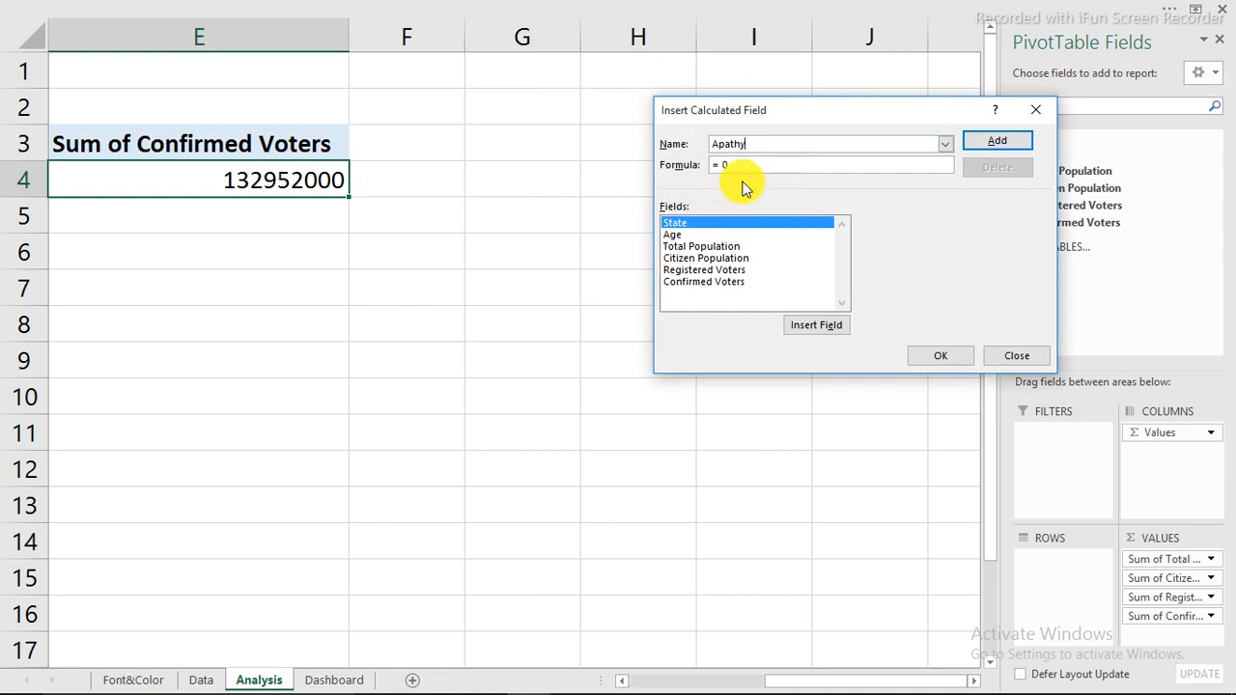
{"action": "key", "text": "BackSpace"}
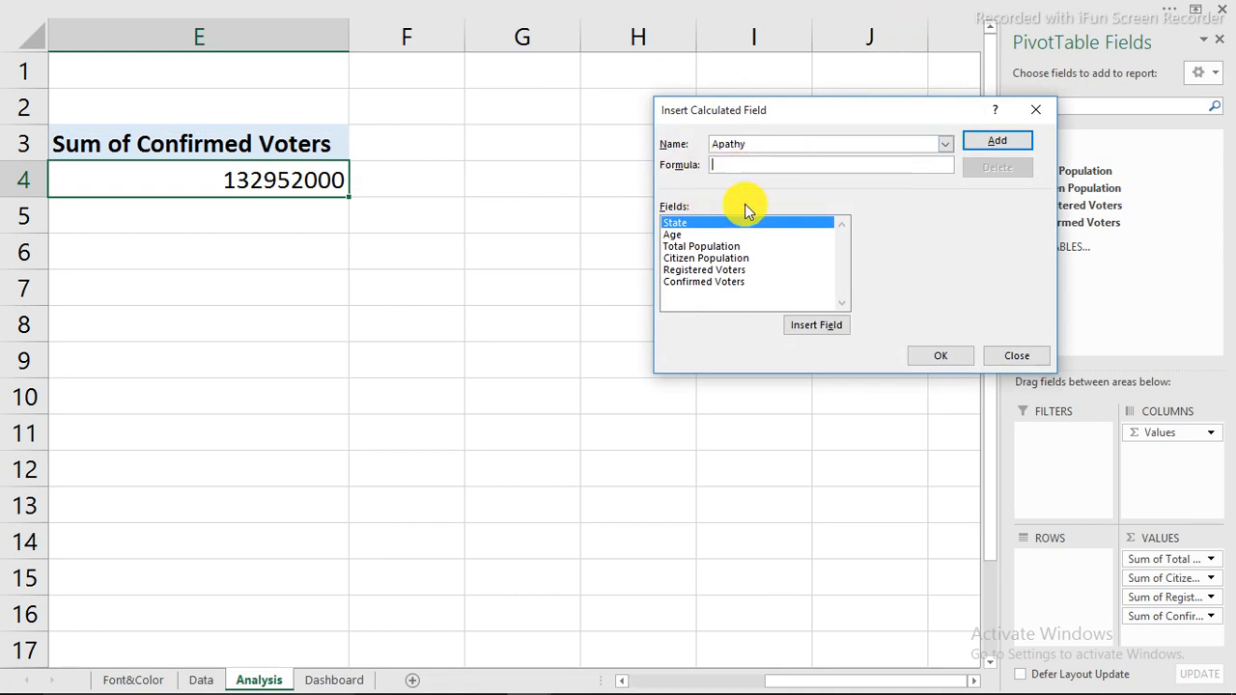
{"action": "left_click", "coordinate": [694, 281]}
{"action": "double_click", "coordinate": [694, 281]}
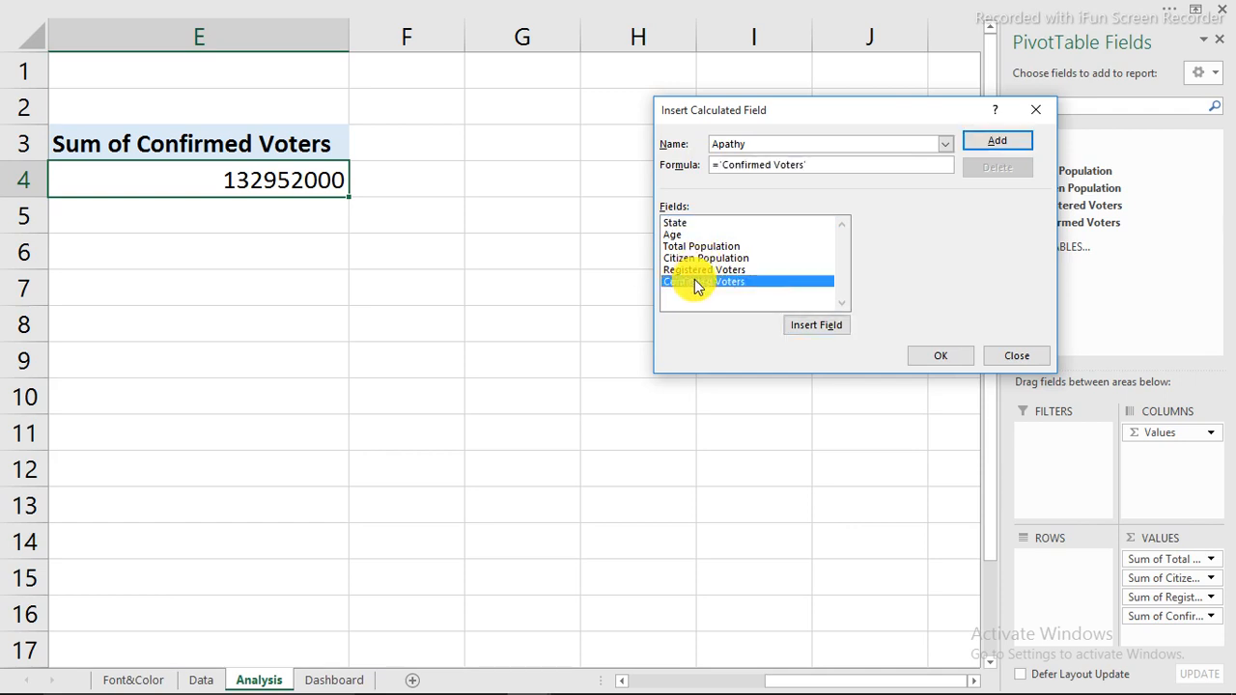
{"action": "type", "text": "-"}
{"action": "key", "text": "BackSpace"}
{"action": "key", "text": "BackSpace"}
{"action": "key", "text": "BackSpace"}
{"action": "key", "text": "BackSpace"}
{"action": "key", "text": "BackSpace"}
{"action": "key", "text": "BackSpace"}
{"action": "key", "text": "BackSpace"}
{"action": "key", "text": "BackSpace"}
{"action": "key", "text": "BackSpace"}
{"action": "key", "text": "BackSpace"}
{"action": "key", "text": "BackSpace"}
{"action": "key", "text": "BackSpace"}
{"action": "key", "text": "BackSpace"}
{"action": "key", "text": "BackSpace"}
{"action": "key", "text": "BackSpace"}
{"action": "key", "text": "BackSpace"}
{"action": "key", "text": "BackSpace"}
{"action": "key", "text": "BackSpace"}
{"action": "key", "text": "BackSpace"}
{"action": "key", "text": "BackSpace"}
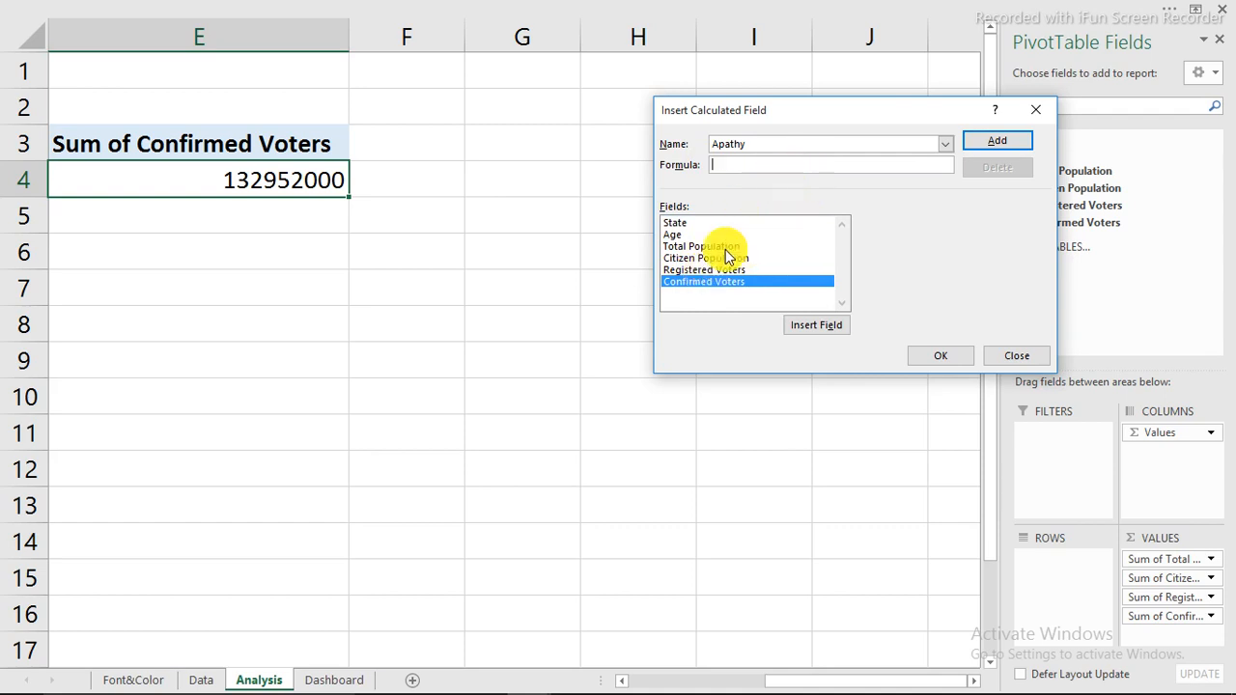
Set the Apathy formula to Registered Voters minus Confirmed Voters and add the calculated field to the PivotTable
{"action": "double_click", "coordinate": [695, 271]}
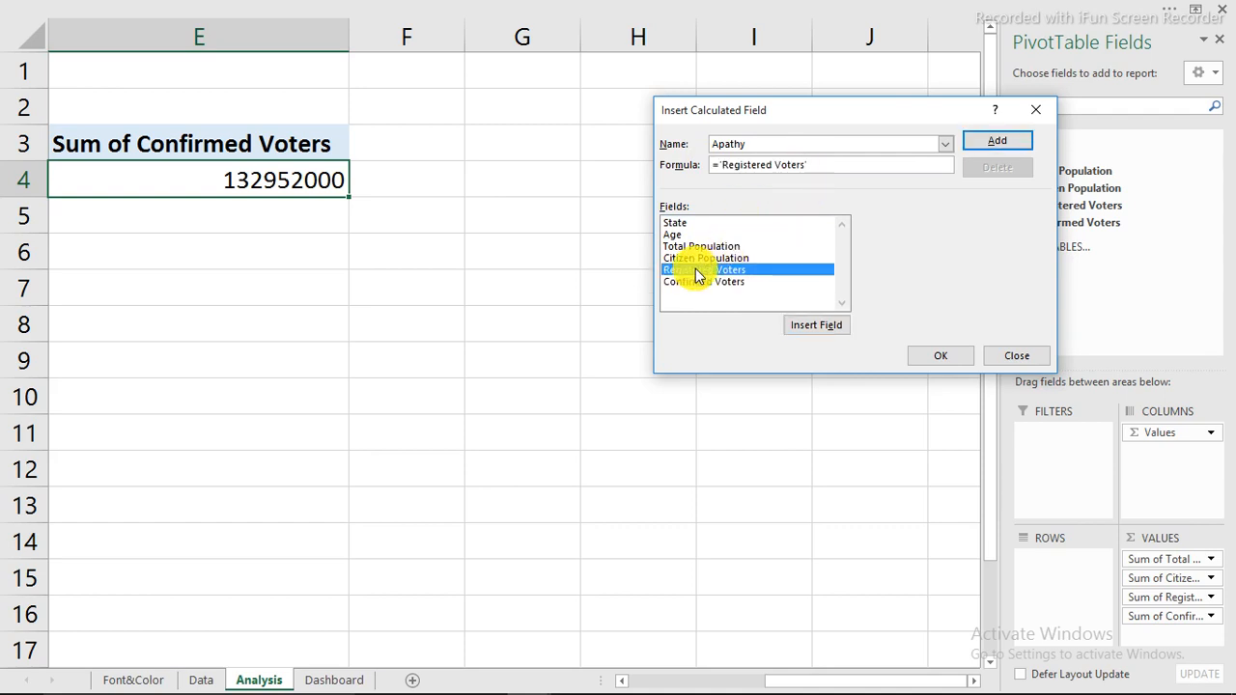
{"action": "type", "text": "-"}
{"action": "double_click", "coordinate": [699, 281]}
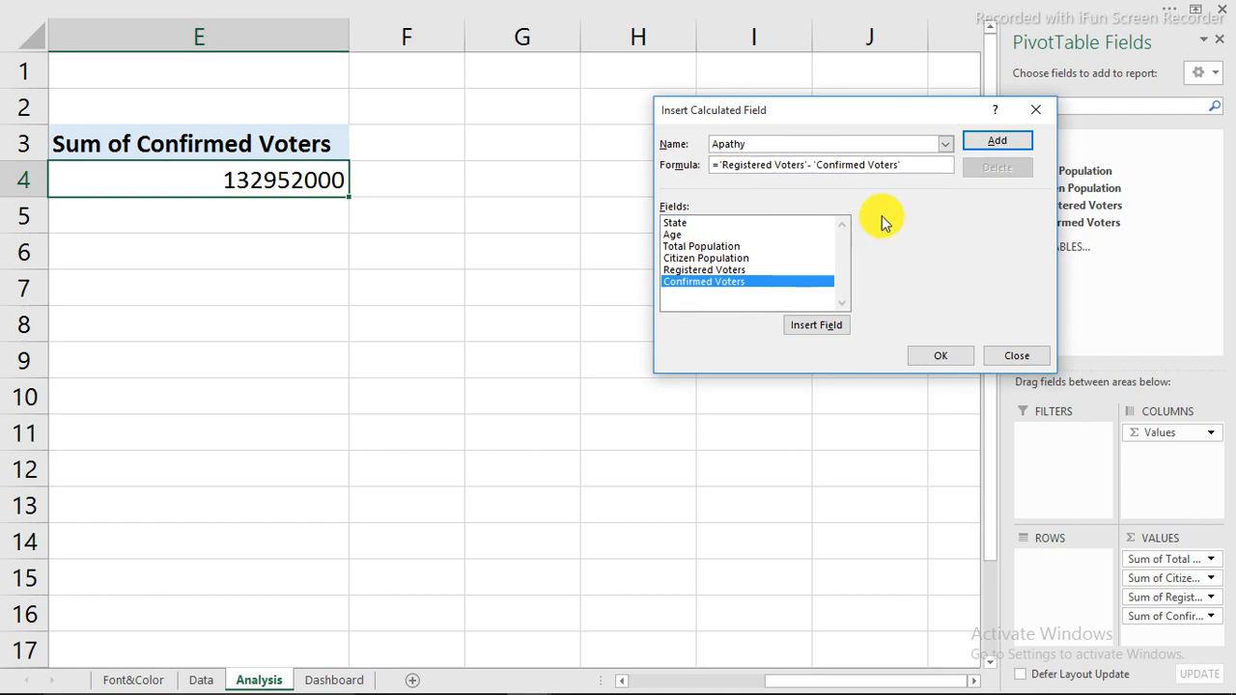
{"action": "left_click", "coordinate": [1000, 143]}
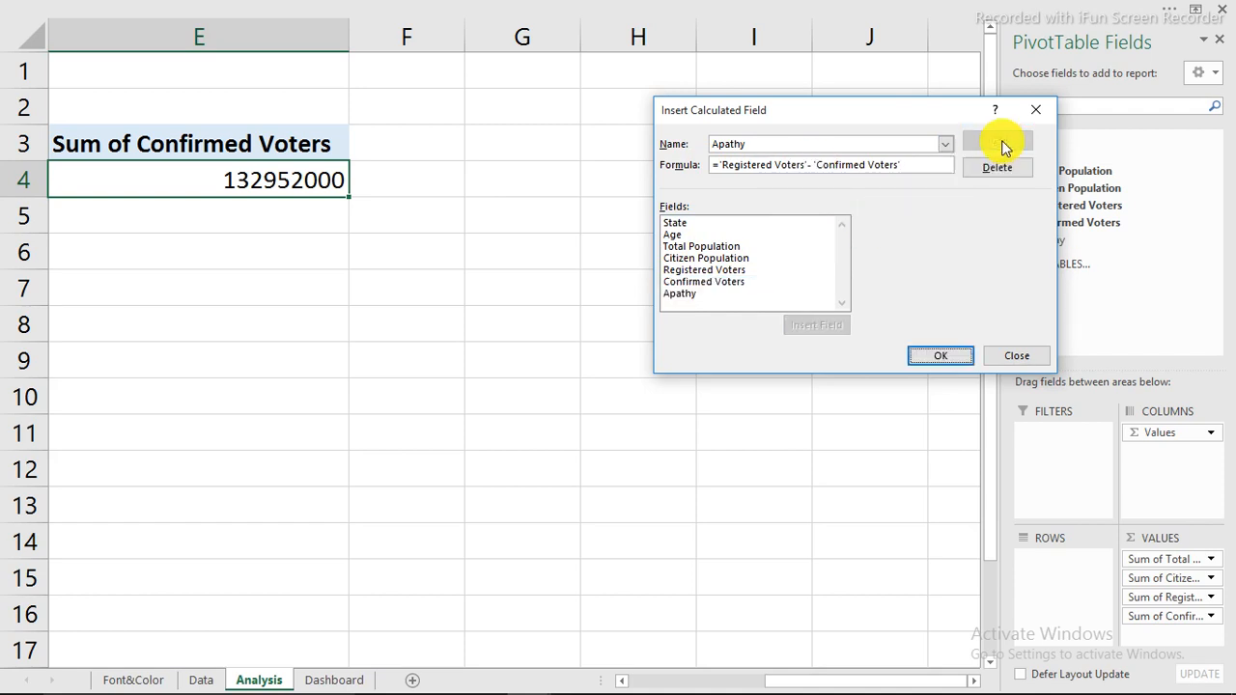
{"action": "left_click", "coordinate": [954, 357]}
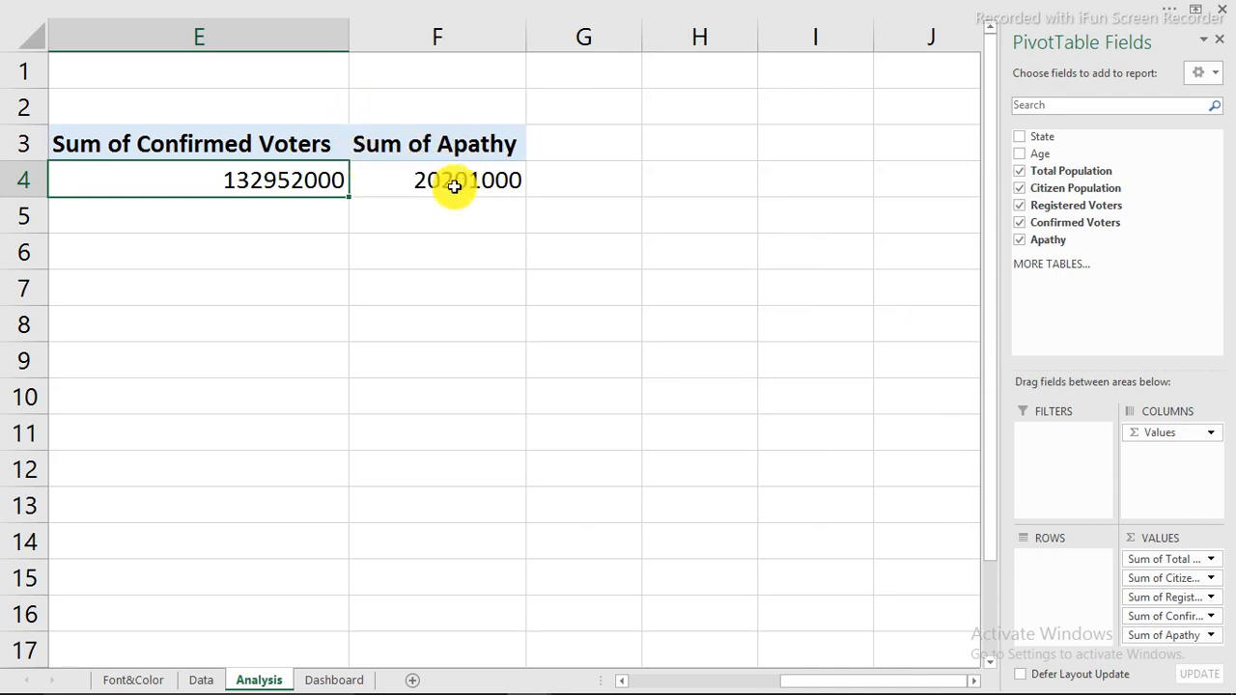
Close the field list and replace "sum of" with nothing in the PivotTable headers in B3:F3
{"action": "left_click_drag", "start_coordinate": [852, 680], "coordinate": [734, 681]}
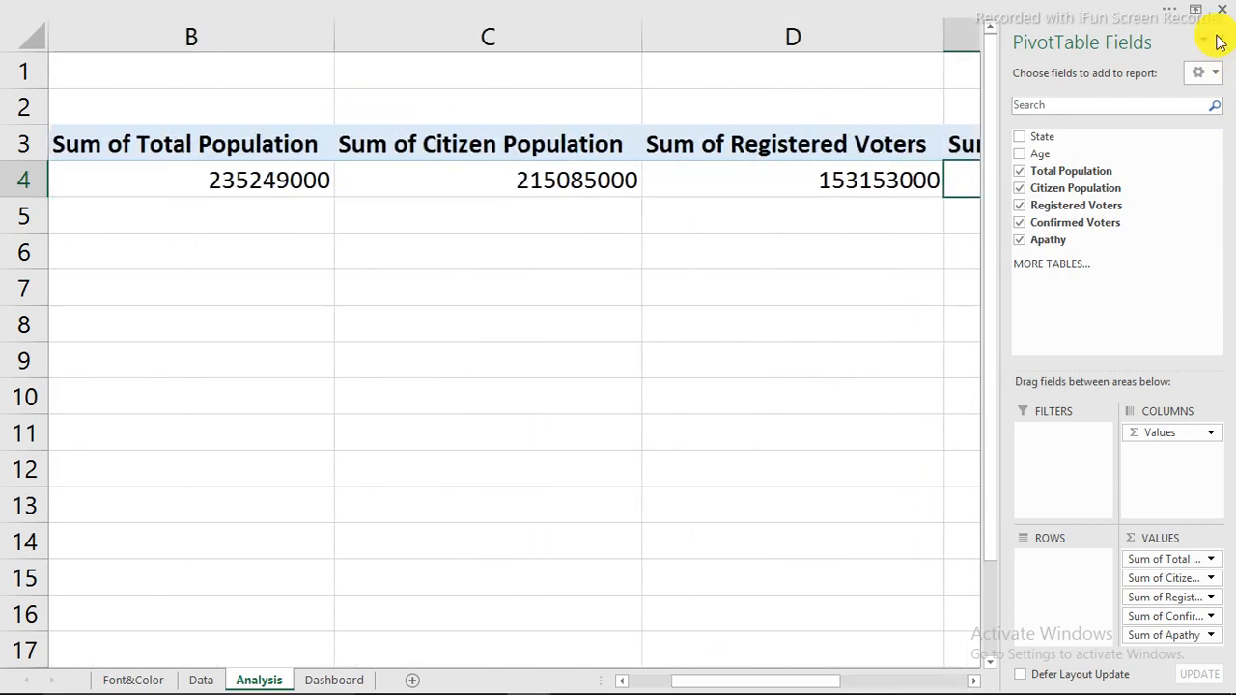
{"action": "left_click", "coordinate": [1221, 41]}
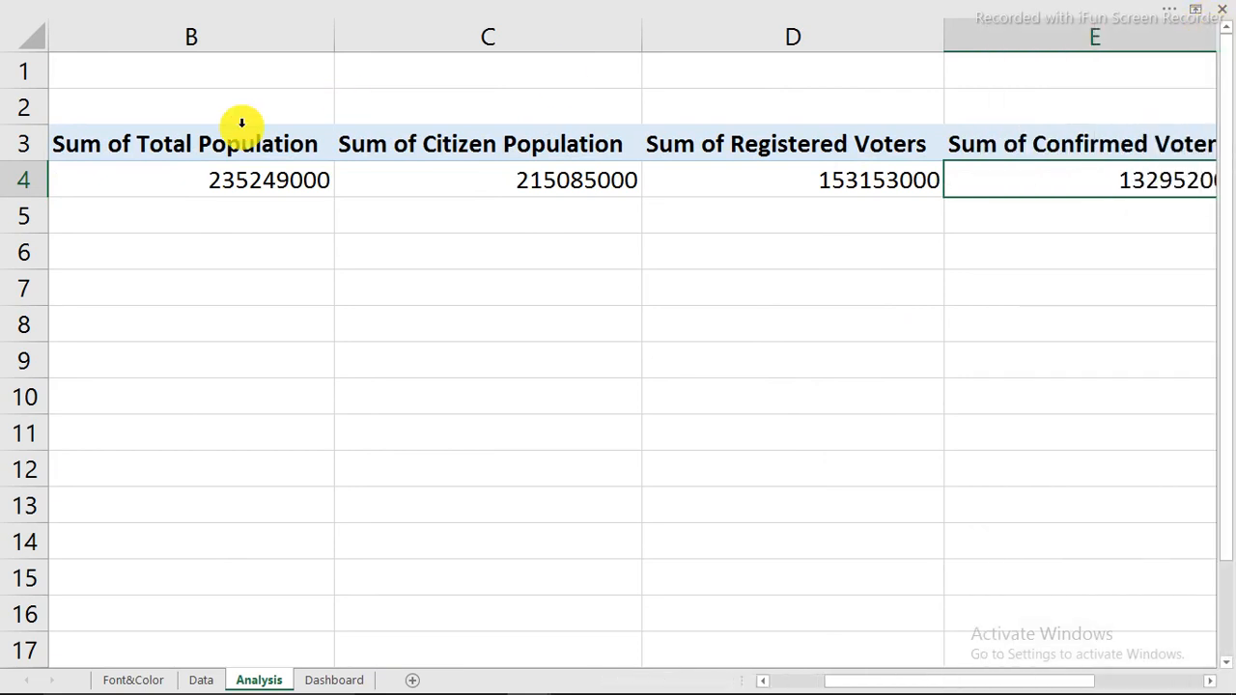
{"action": "left_click", "coordinate": [109, 144]}
{"action": "left_click_drag", "start_coordinate": [109, 144], "coordinate": [982, 144]}
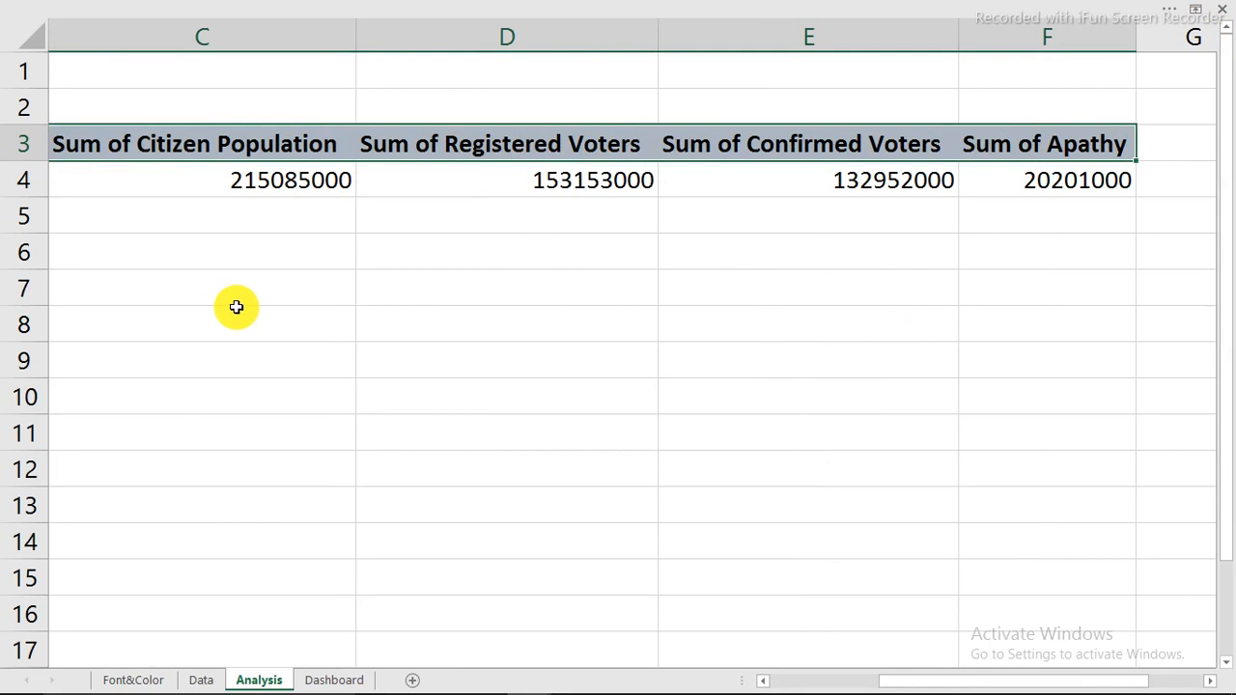
{"action": "key", "text": "ctrl+h"}
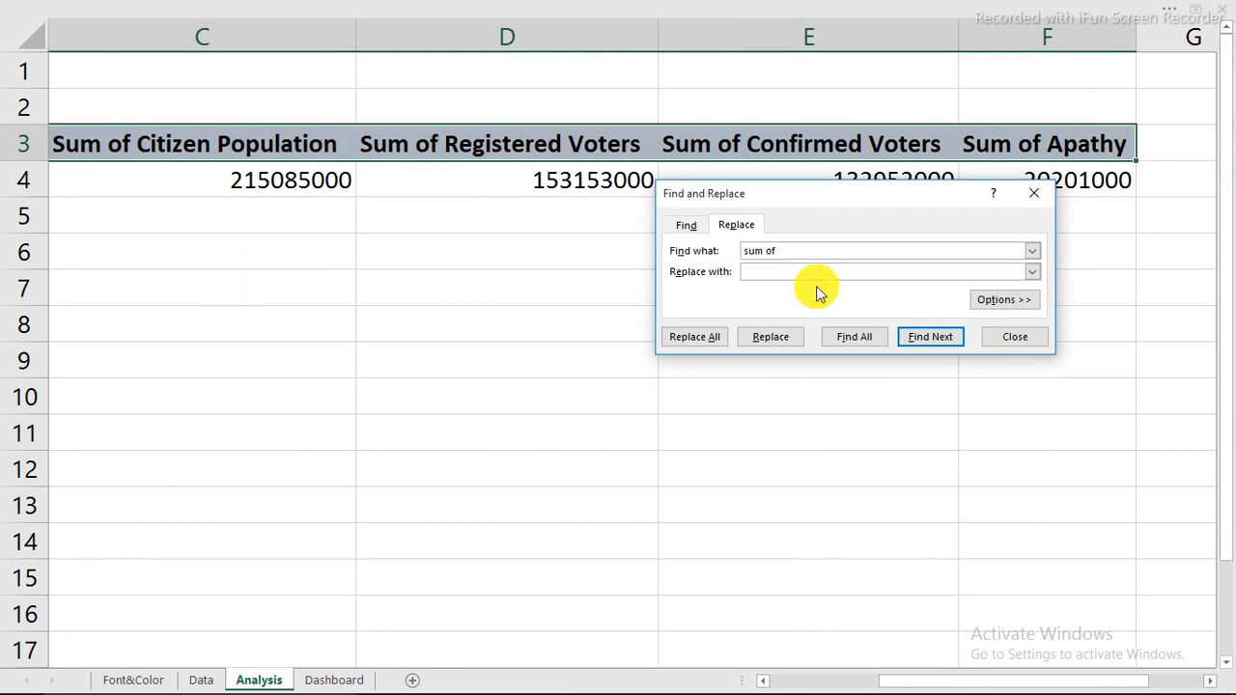
{"action": "left_click", "coordinate": [699, 340]}
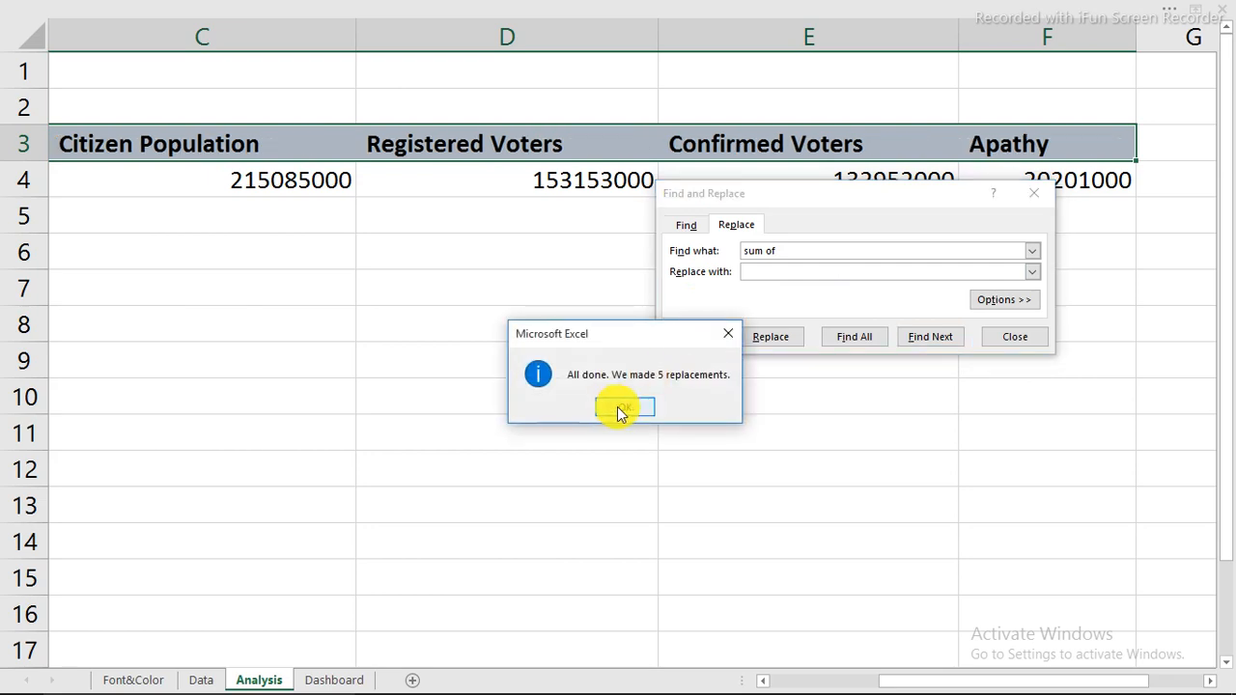
{"action": "left_click", "coordinate": [624, 408]}
{"action": "left_click", "coordinate": [1015, 336]}
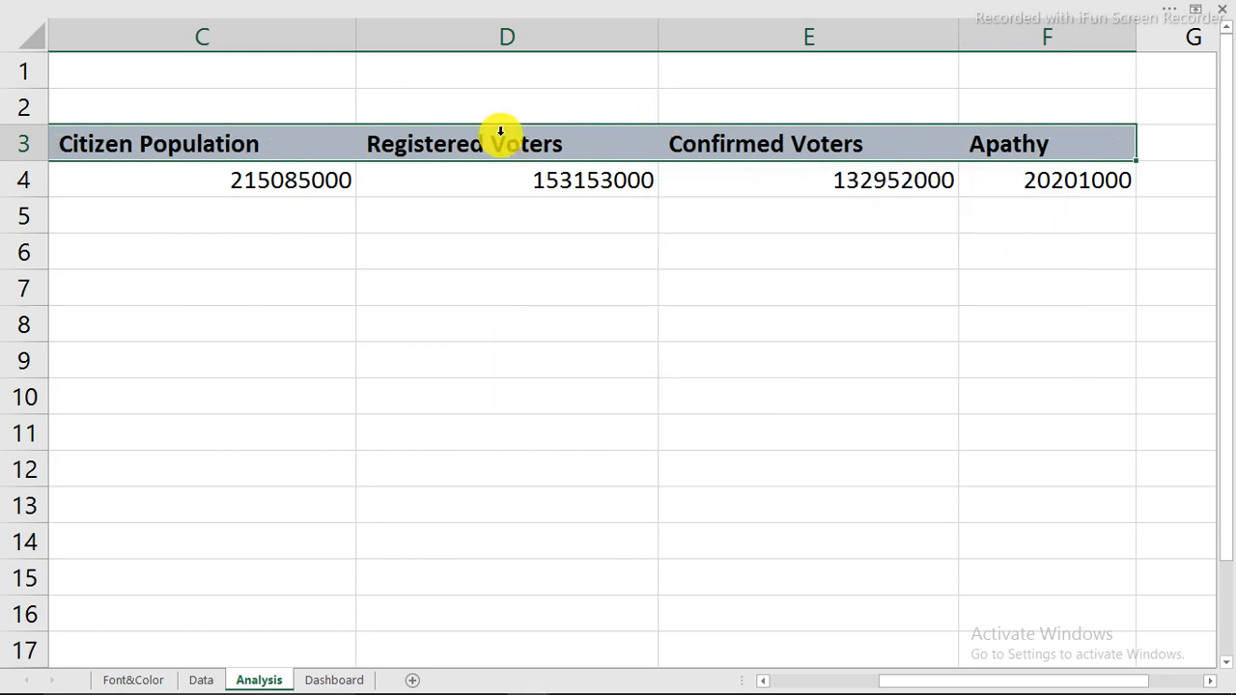
Autofit the widths of columns B through F to the shortened headers and values
{"action": "left_click", "coordinate": [835, 146]}
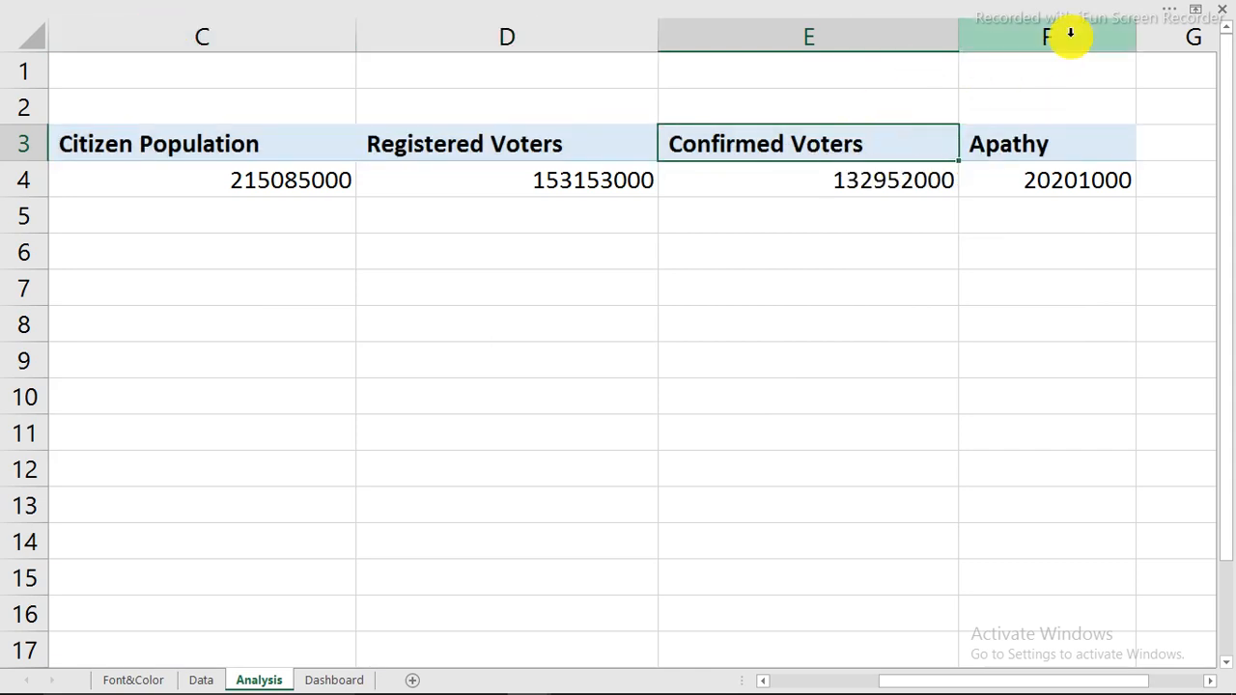
{"action": "left_click_drag", "start_coordinate": [1069, 37], "coordinate": [167, 36]}
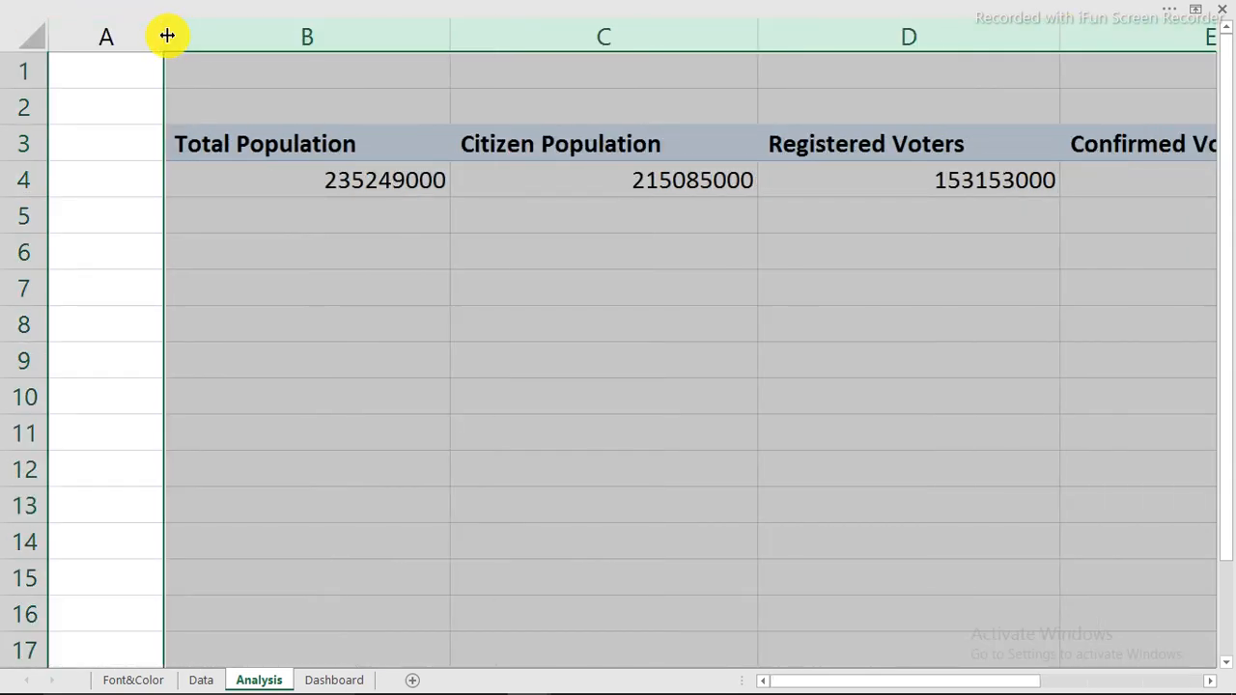
{"action": "double_click", "coordinate": [448, 36]}
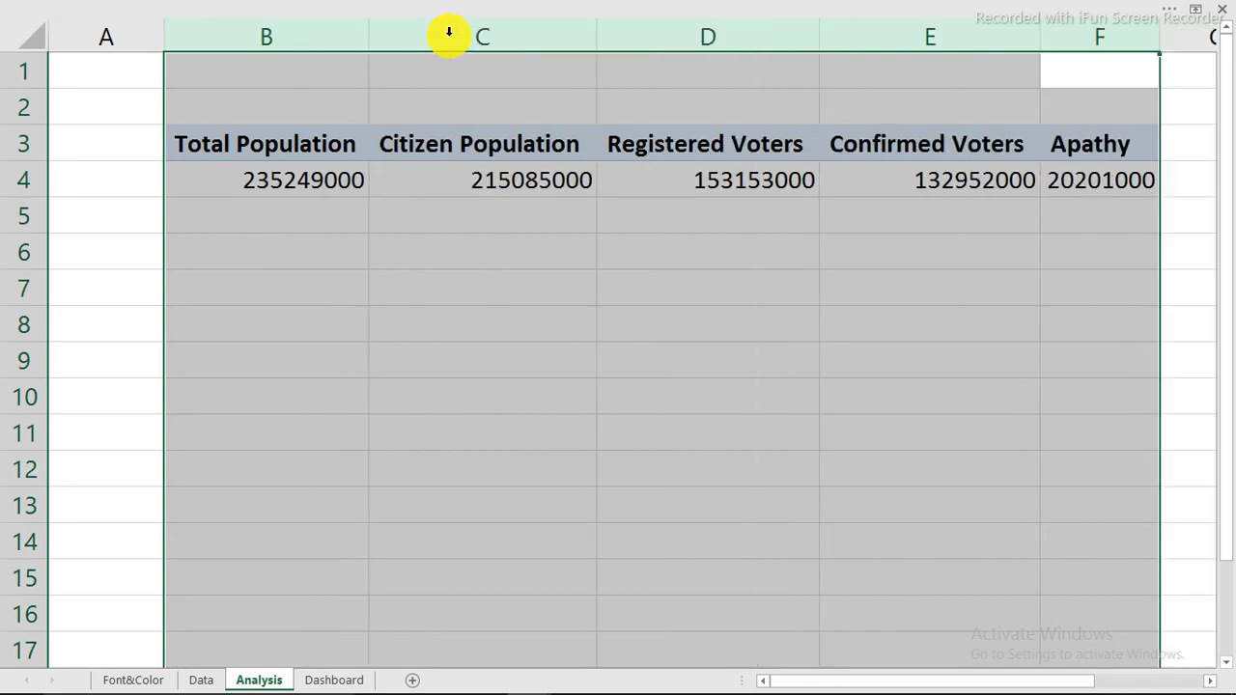
Format the Total Population value as Number with 0 decimal places and the 1000 separator
{"action": "left_click", "coordinate": [326, 182]}
{"action": "right_click", "coordinate": [322, 181]}
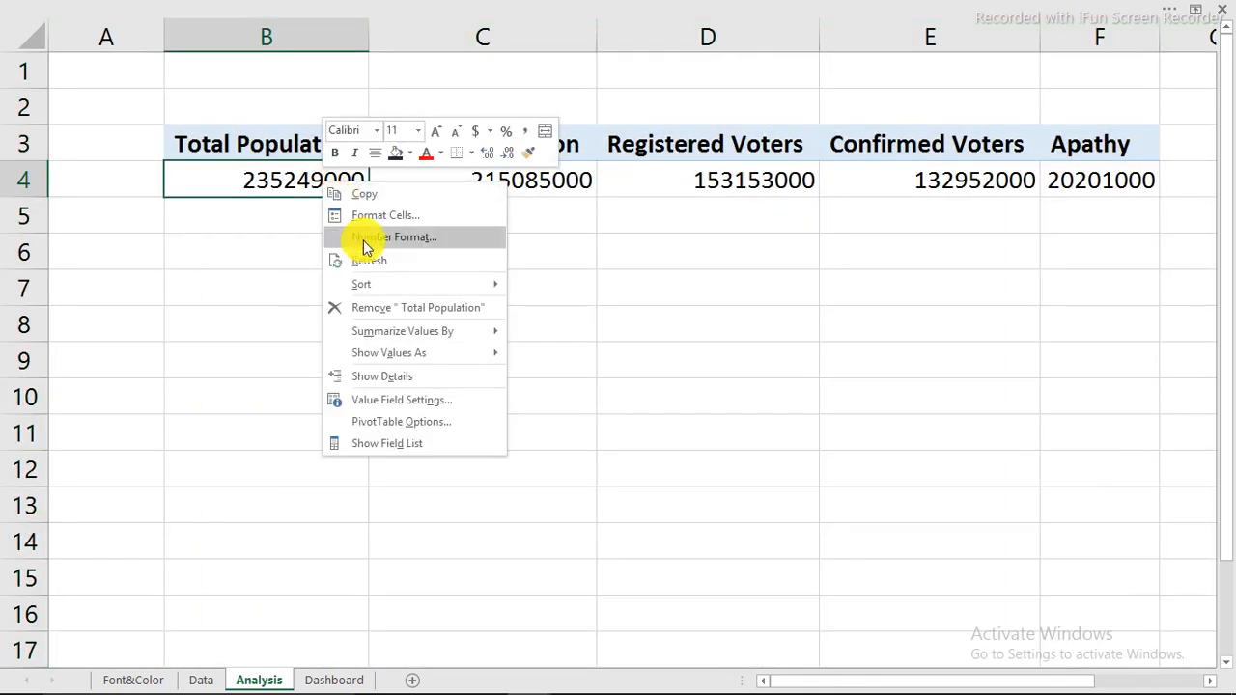
{"action": "left_click", "coordinate": [366, 242]}
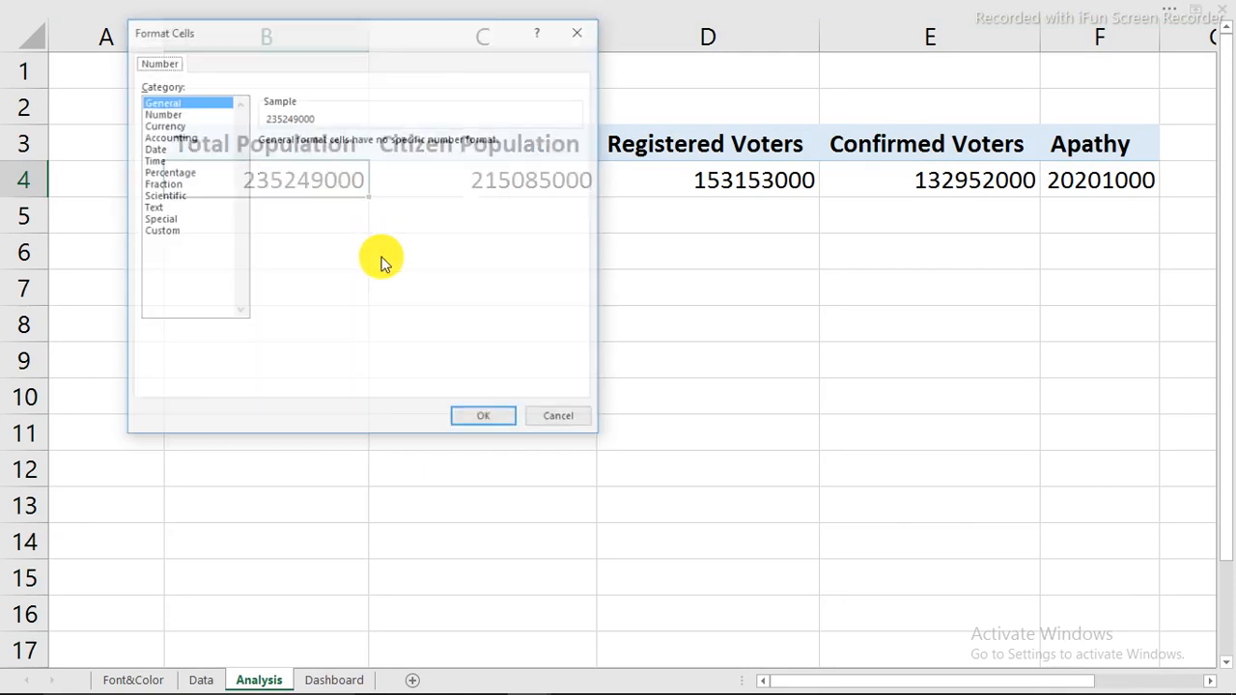
{"action": "left_click", "coordinate": [164, 114]}
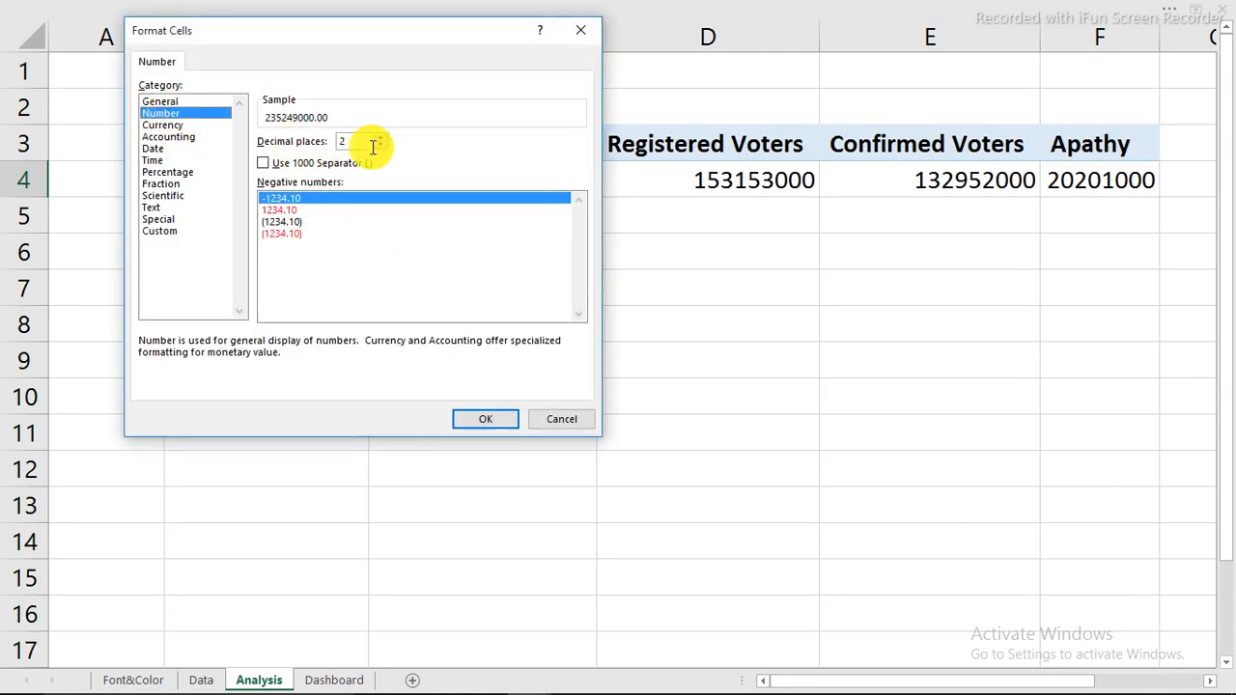
{"action": "left_click", "coordinate": [380, 146]}
{"action": "left_click", "coordinate": [380, 145]}
{"action": "left_click", "coordinate": [262, 163]}
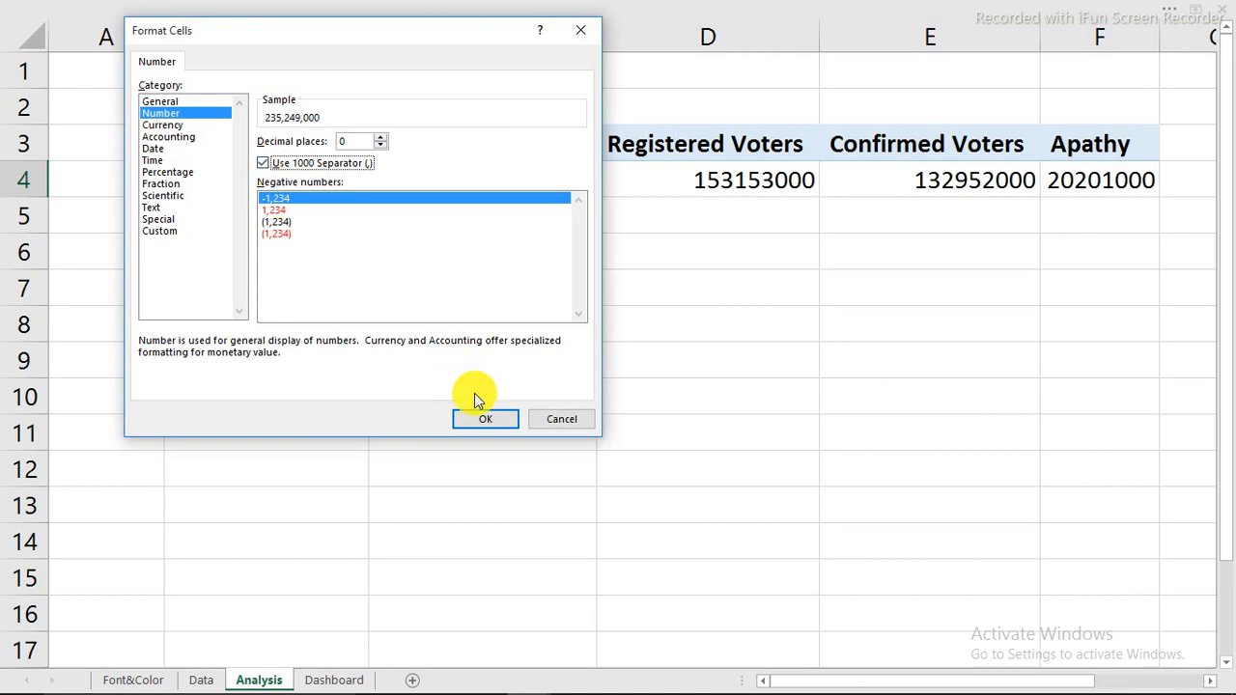
{"action": "left_click", "coordinate": [482, 422]}
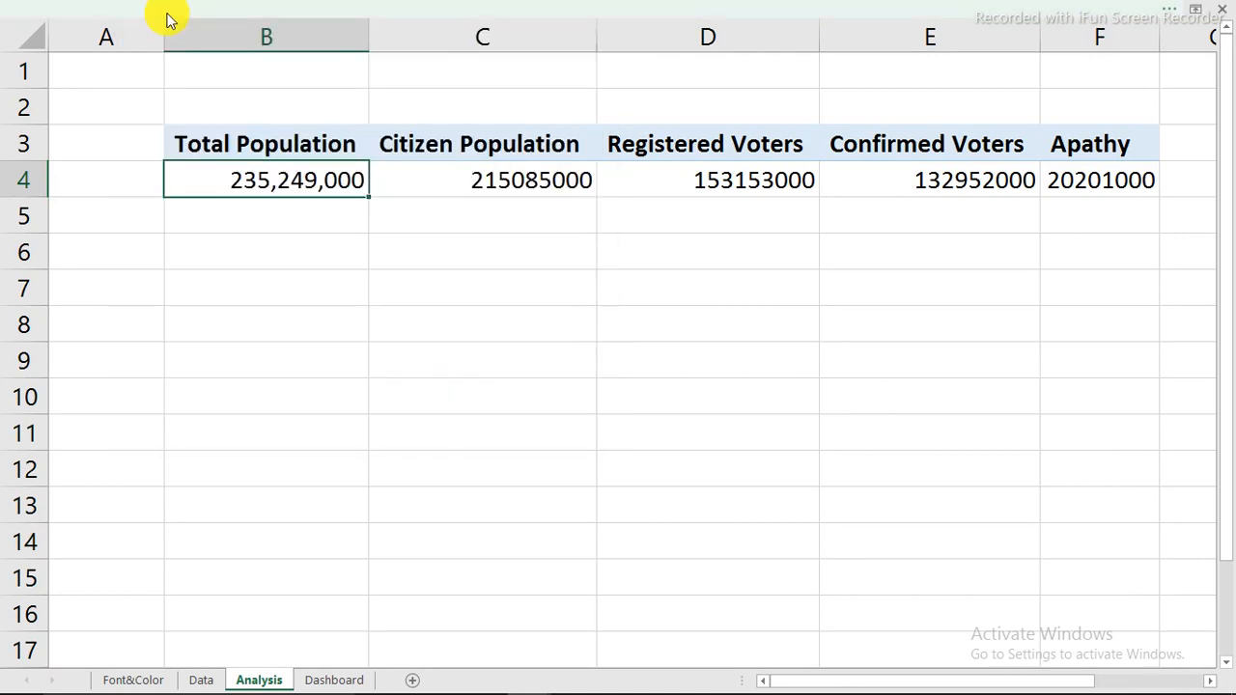
Copy the Total Population number format to C4:F4 with Format Painter, and autofit column F
{"action": "left_click", "coordinate": [233, 8]}
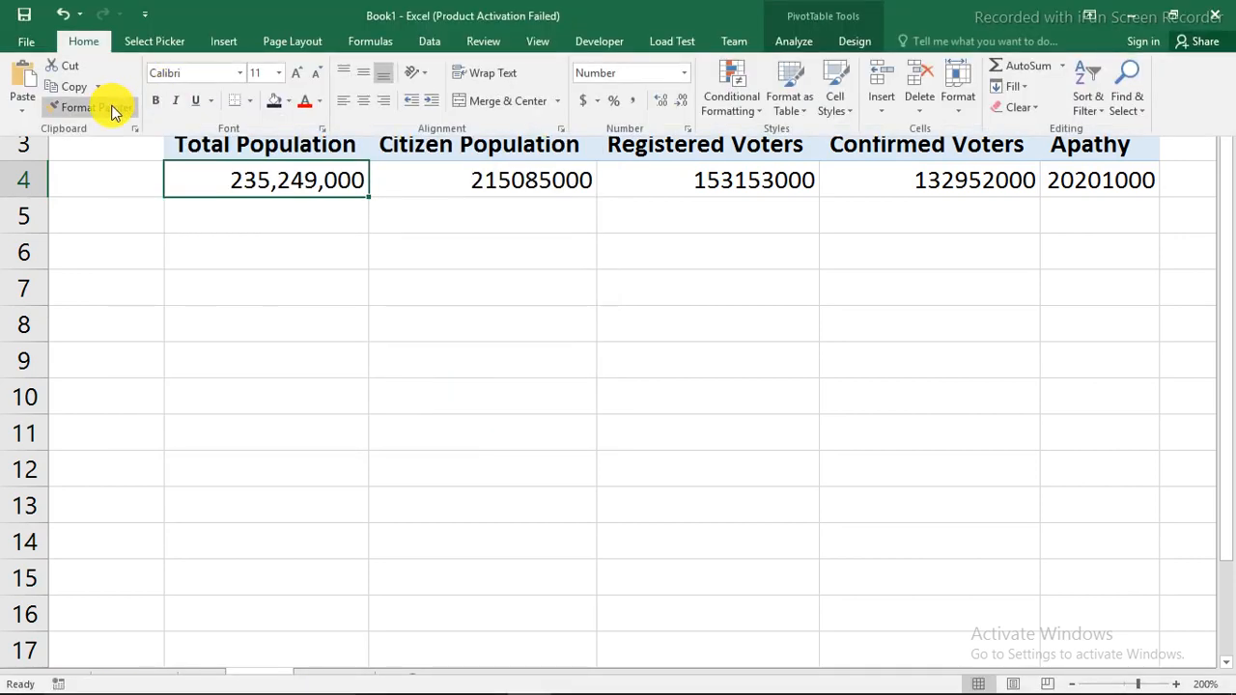
{"action": "left_click", "coordinate": [116, 106]}
{"action": "left_click_drag", "start_coordinate": [483, 193], "coordinate": [1052, 178]}
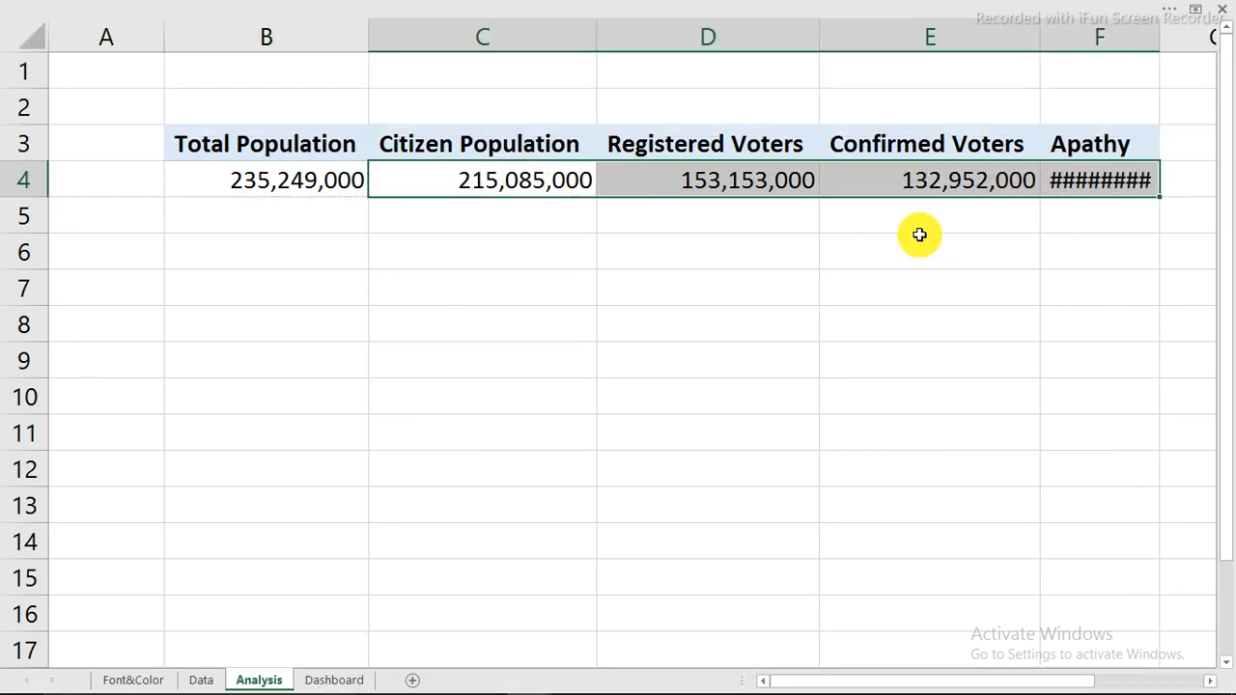
{"action": "double_click", "coordinate": [1159, 34]}
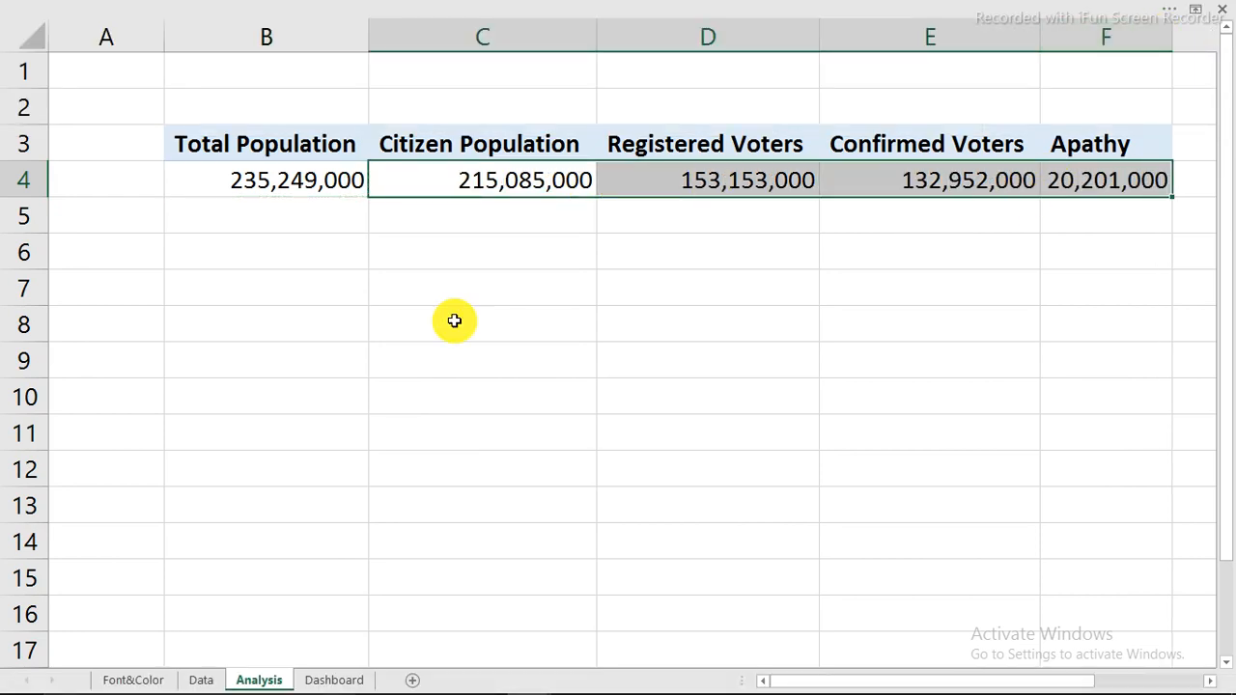
{"action": "left_click", "coordinate": [358, 284]}
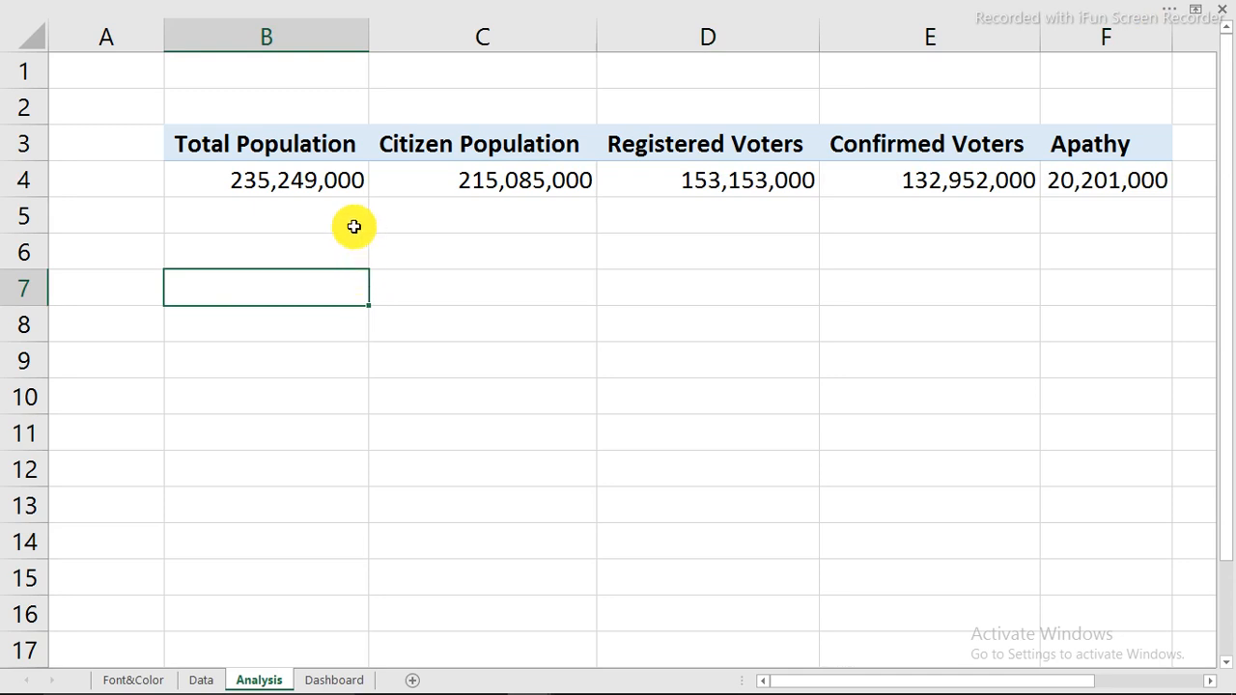
On the Dashboard sheet, duplicate the five green labels from Total Population to Total Apathy, placing each copy directly beneath its original
{"action": "left_click", "coordinate": [332, 678]}
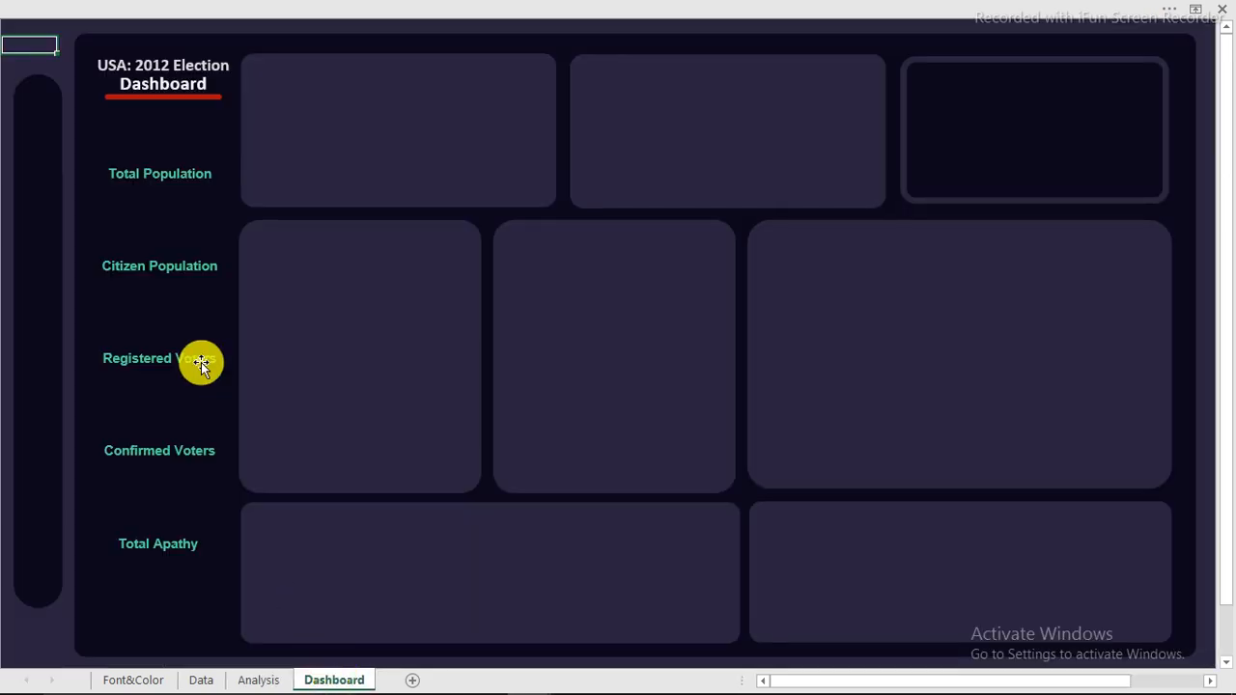
{"action": "left_click", "coordinate": [164, 174]}
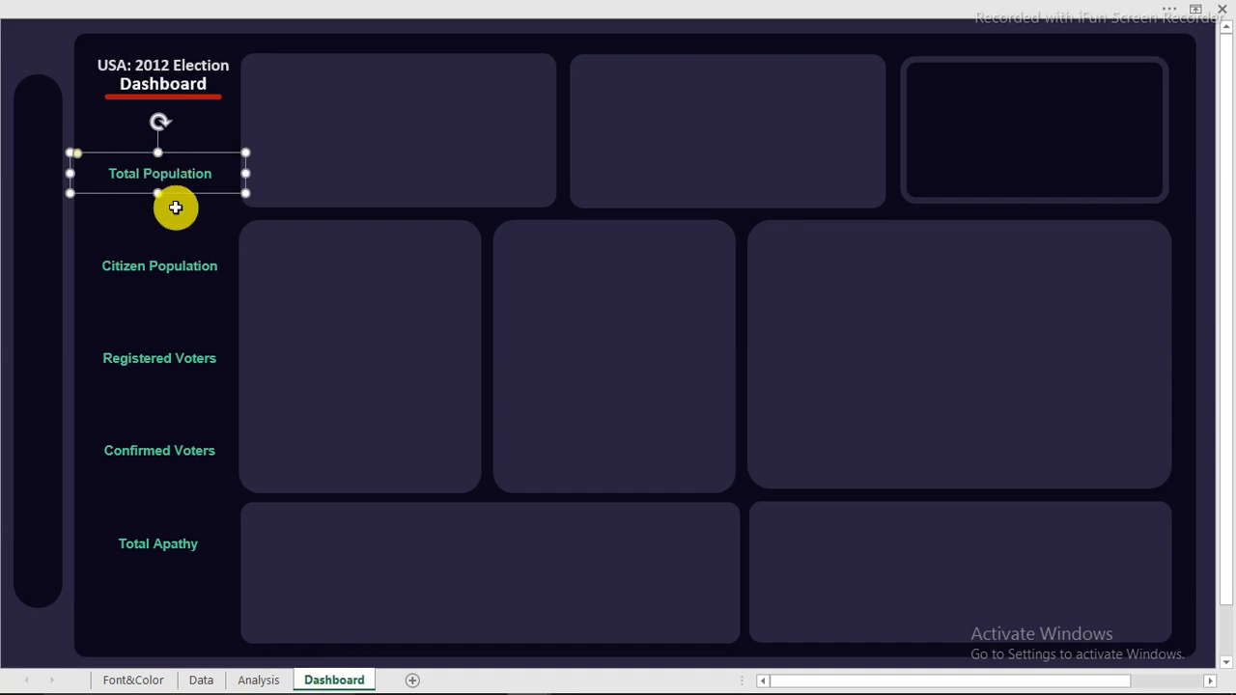
{"action": "left_click", "coordinate": [180, 268], "text": "shift"}
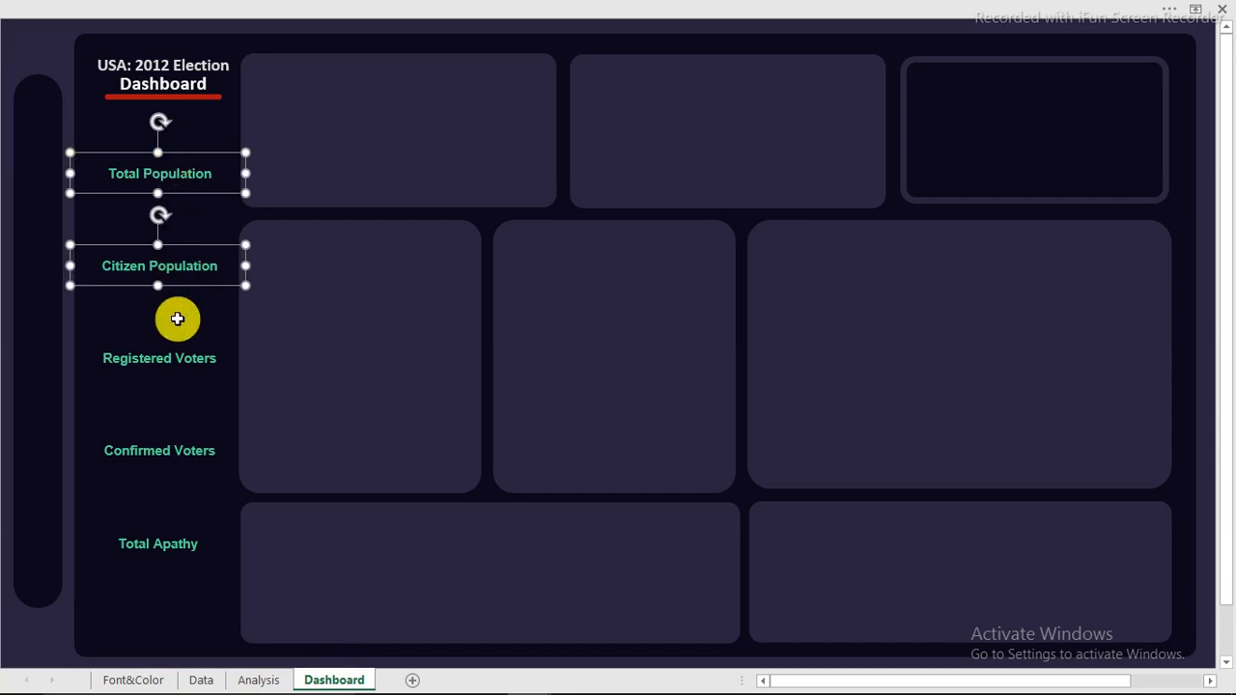
{"action": "left_click", "coordinate": [166, 361], "text": "shift"}
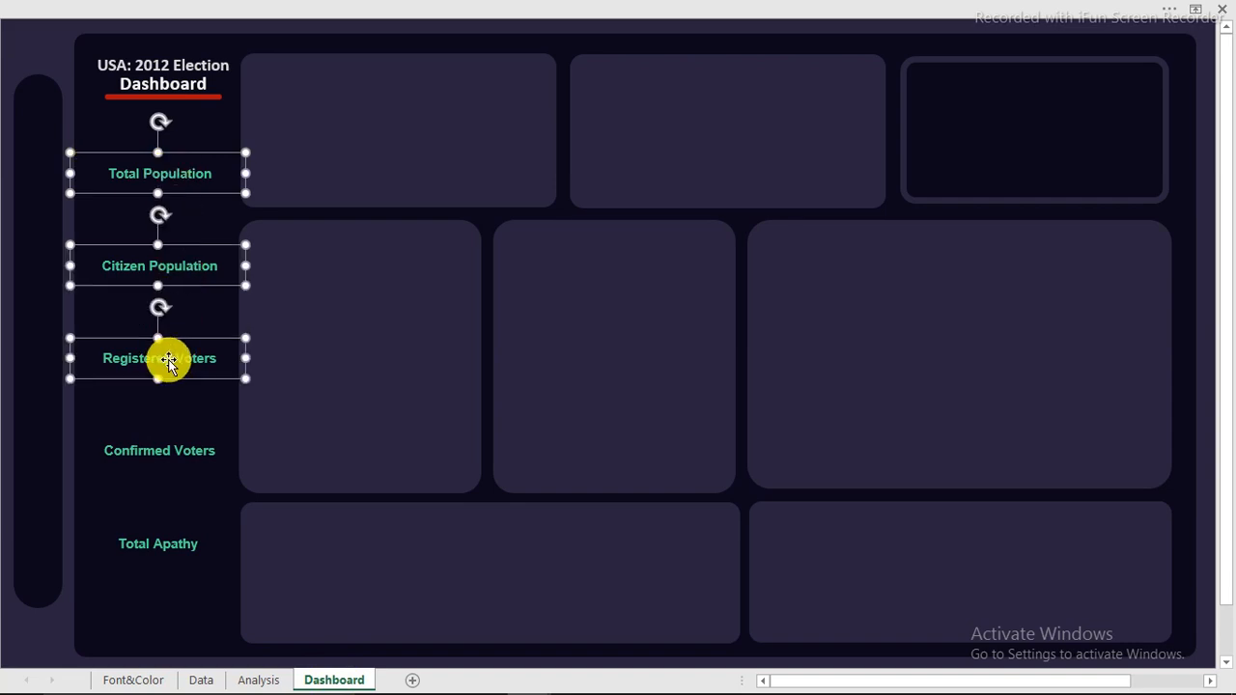
{"action": "left_click", "coordinate": [183, 451], "text": "shift"}
{"action": "left_click", "coordinate": [177, 546], "text": "shift"}
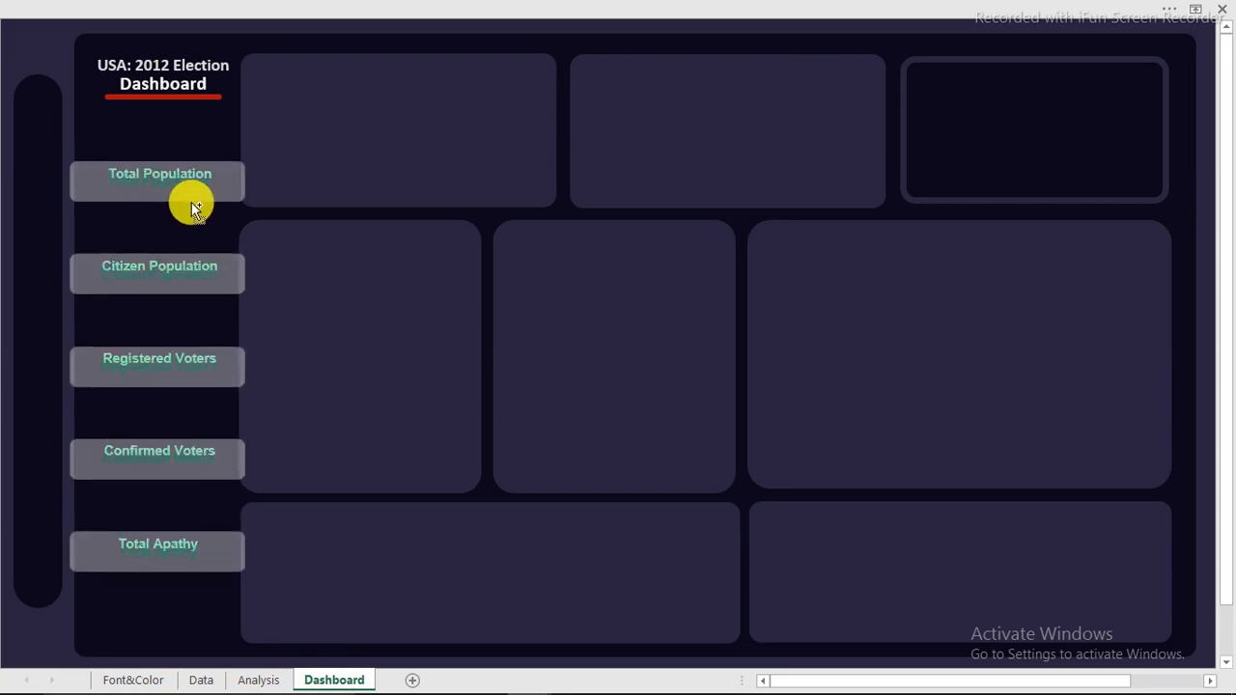
{"action": "left_click_drag", "start_coordinate": [192, 202], "coordinate": [190, 212]}
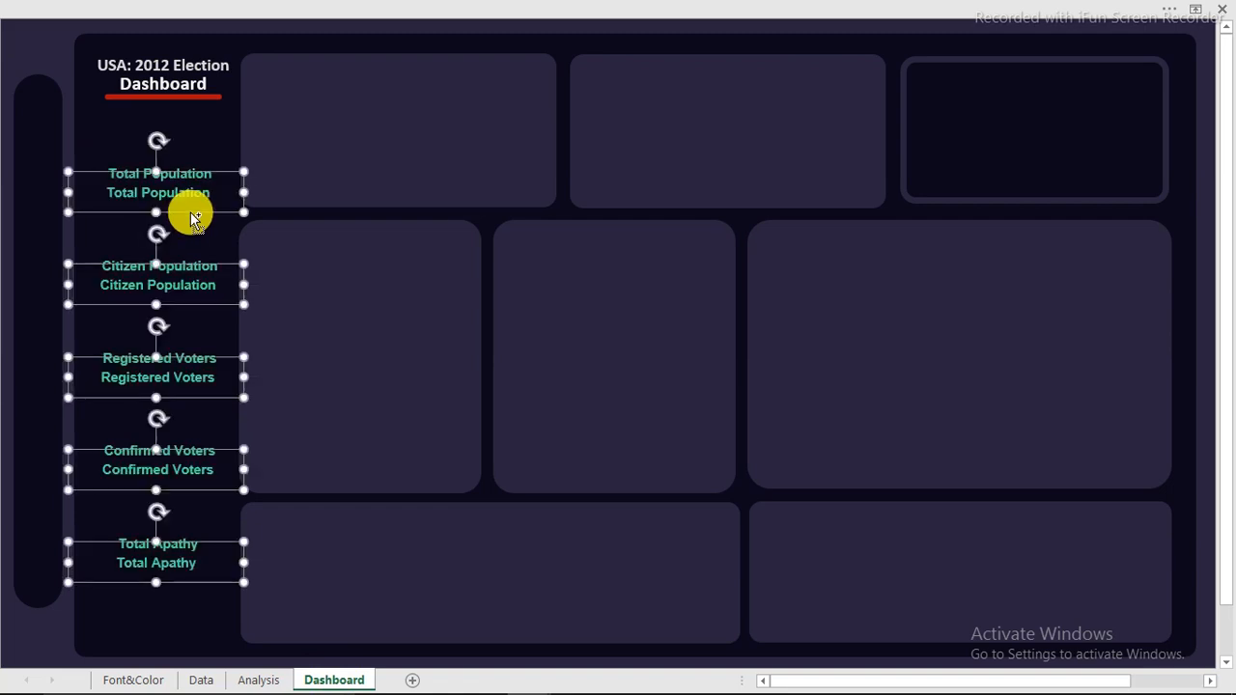
{"action": "left_click", "coordinate": [41, 64]}
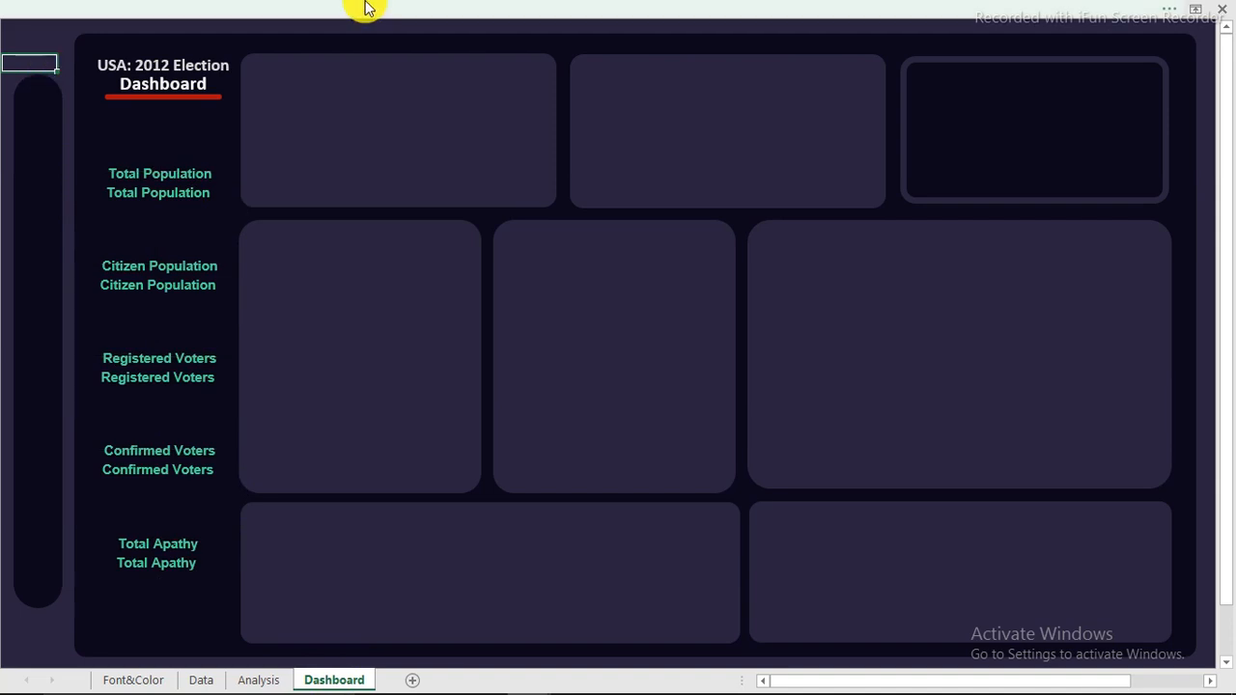
Turn on the display of the formula bar
{"action": "left_click", "coordinate": [415, 6]}
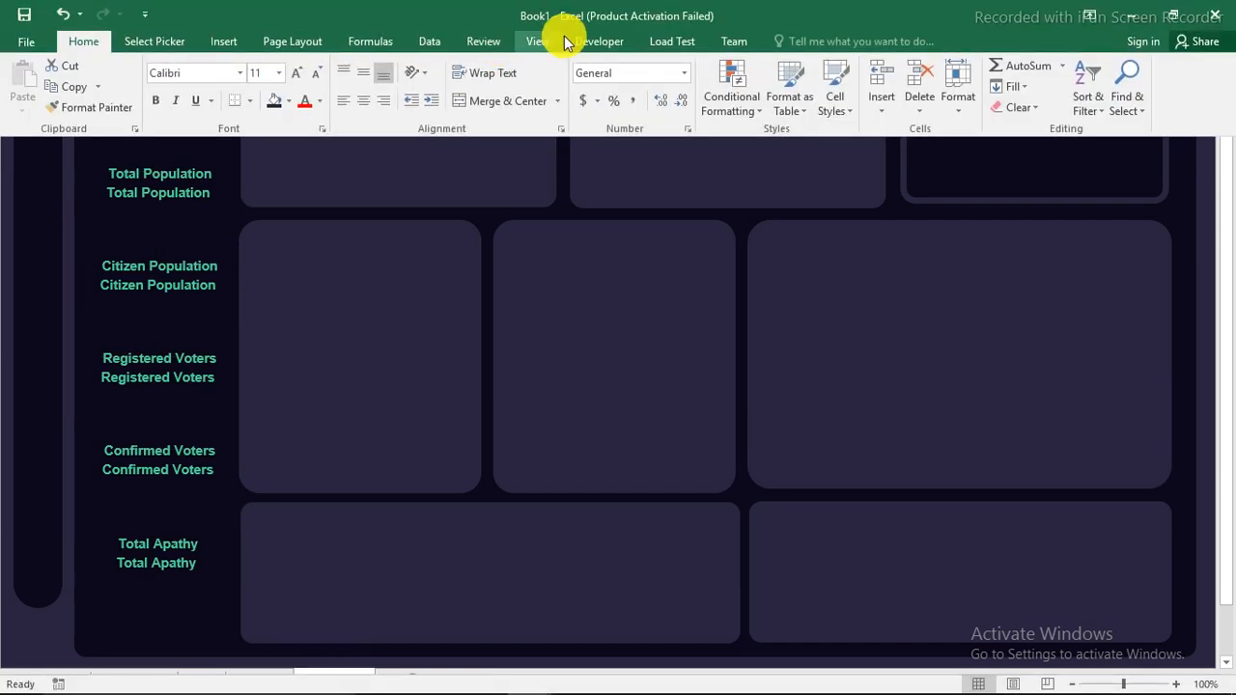
{"action": "left_click", "coordinate": [536, 44]}
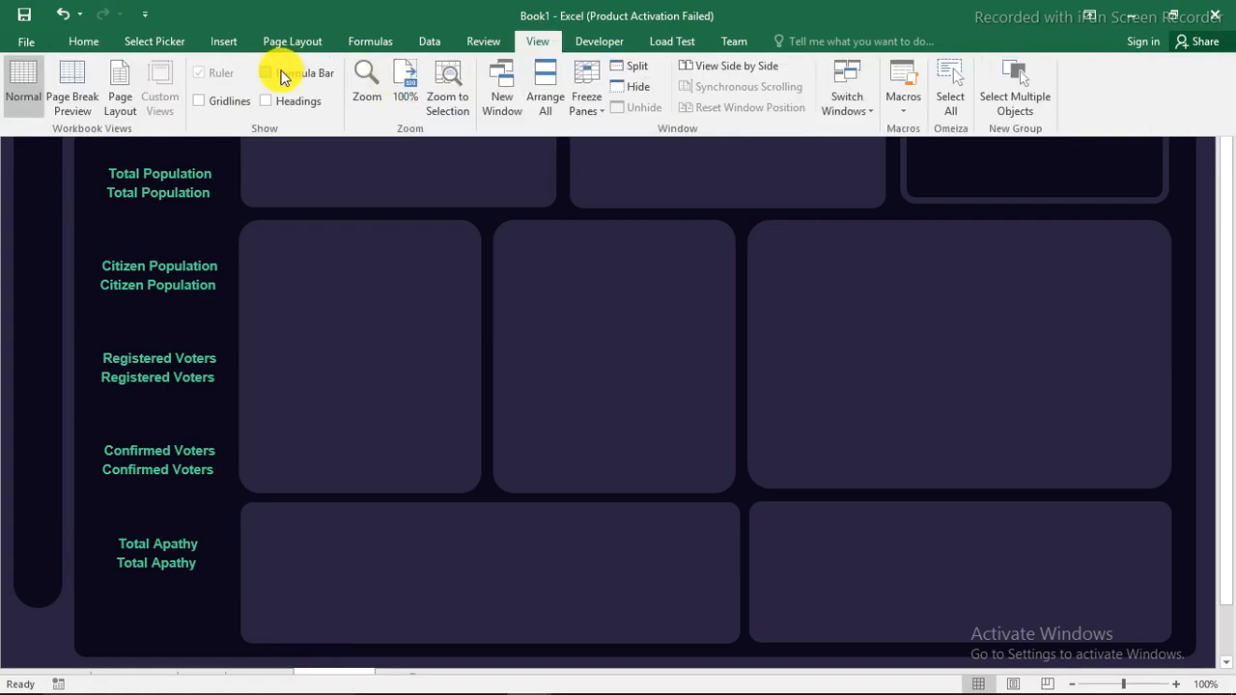
{"action": "left_click", "coordinate": [284, 73]}
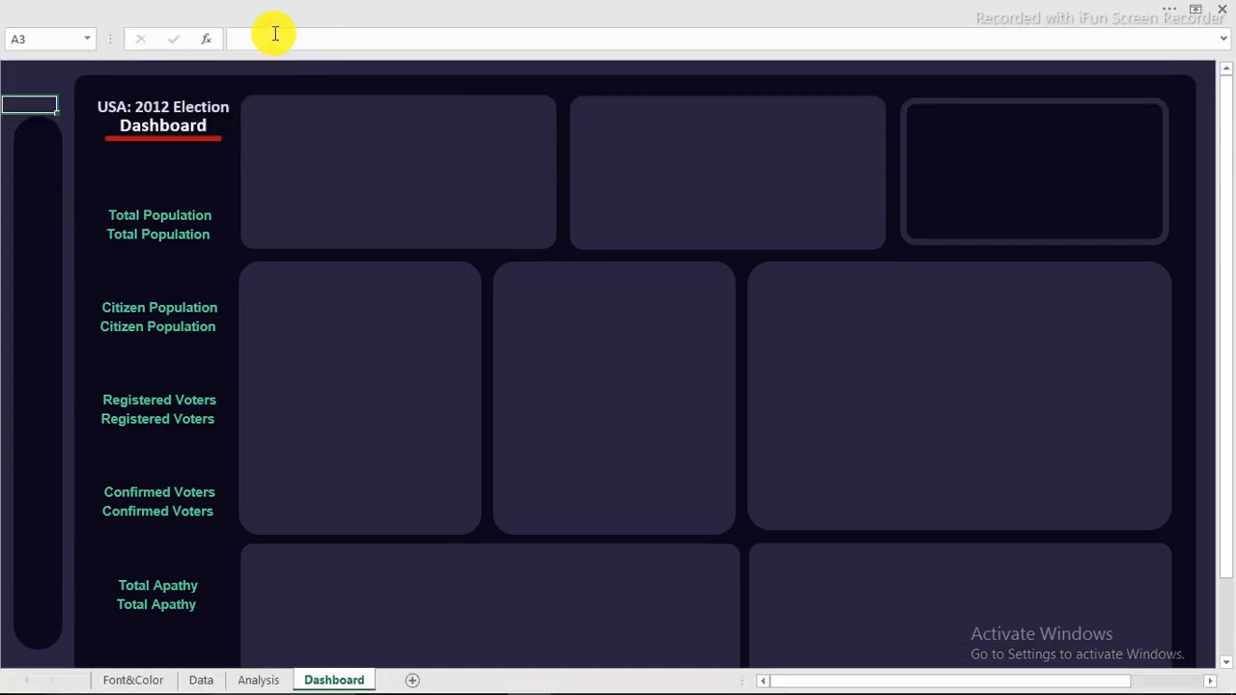
Link the lower copy of the Total Population label to cell B4 of the Analysis sheet
{"action": "left_click", "coordinate": [184, 237]}
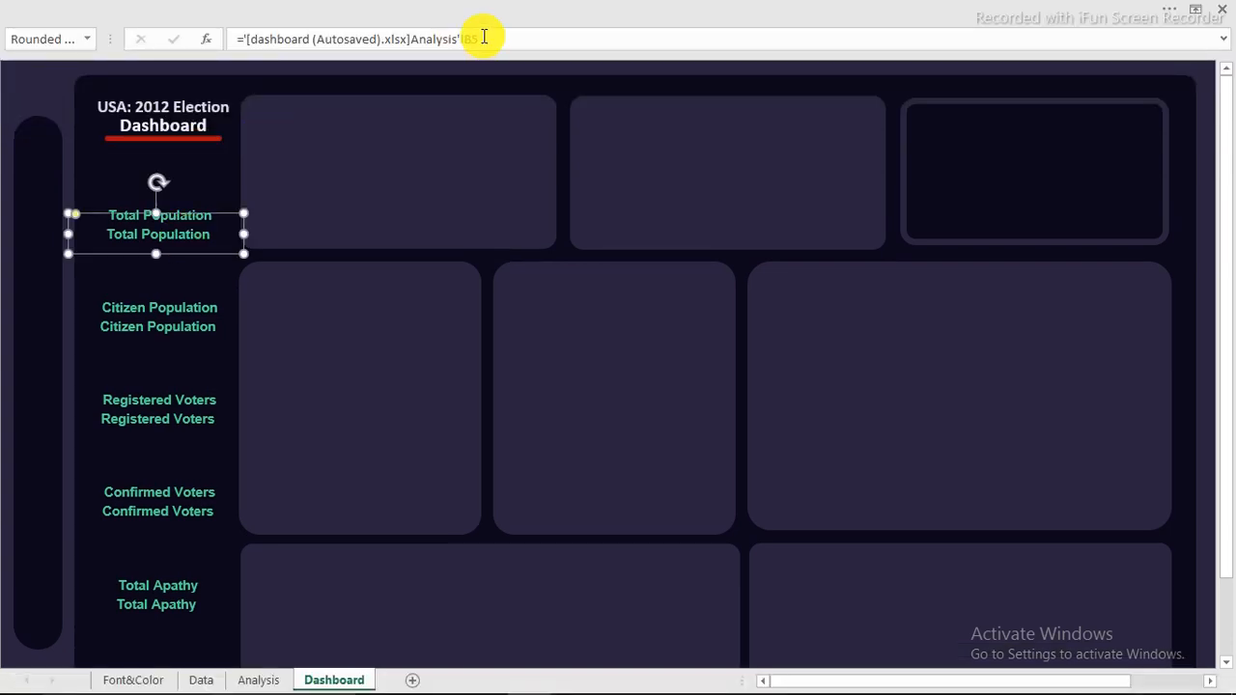
{"action": "left_click_drag", "start_coordinate": [483, 38], "coordinate": [253, 44]}
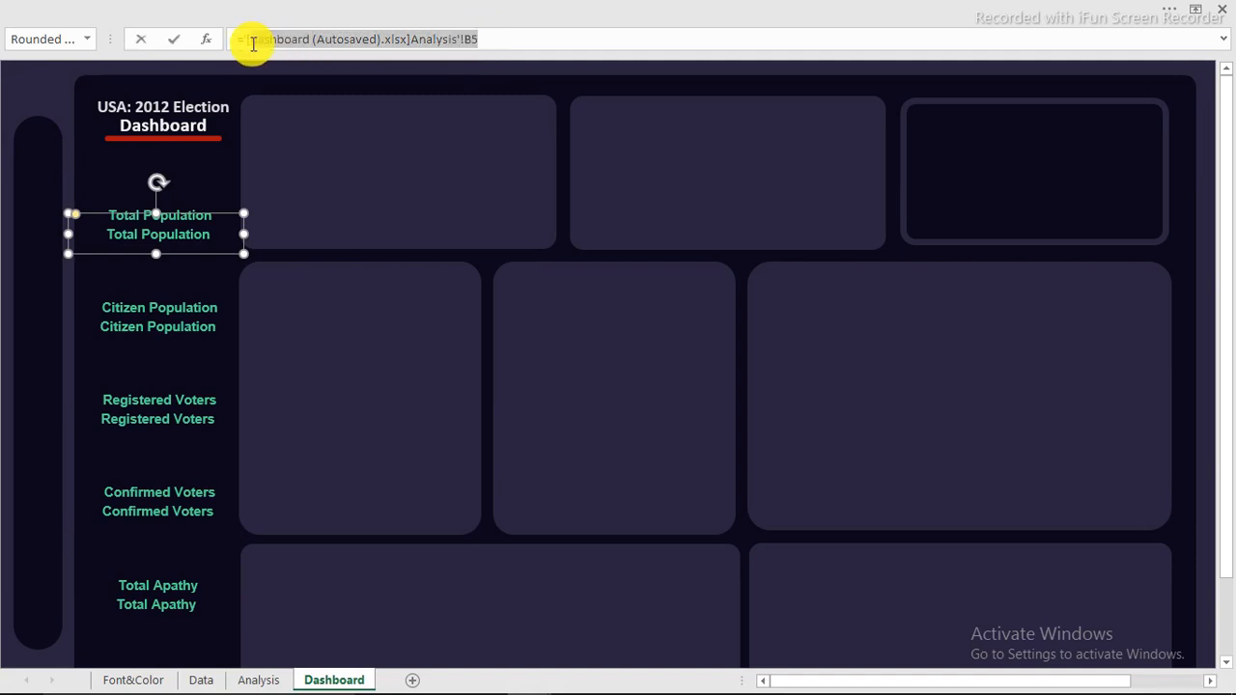
{"action": "left_click", "coordinate": [262, 680]}
{"action": "left_click", "coordinate": [253, 230]}
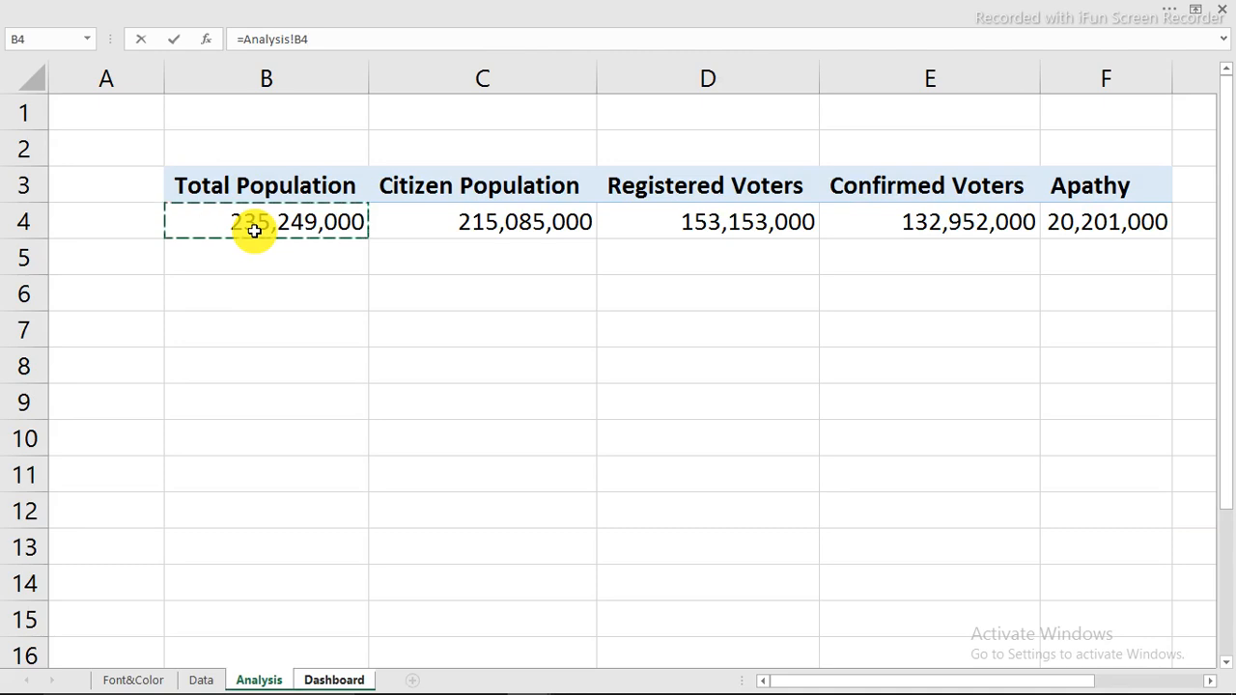
{"action": "key", "text": "Return"}
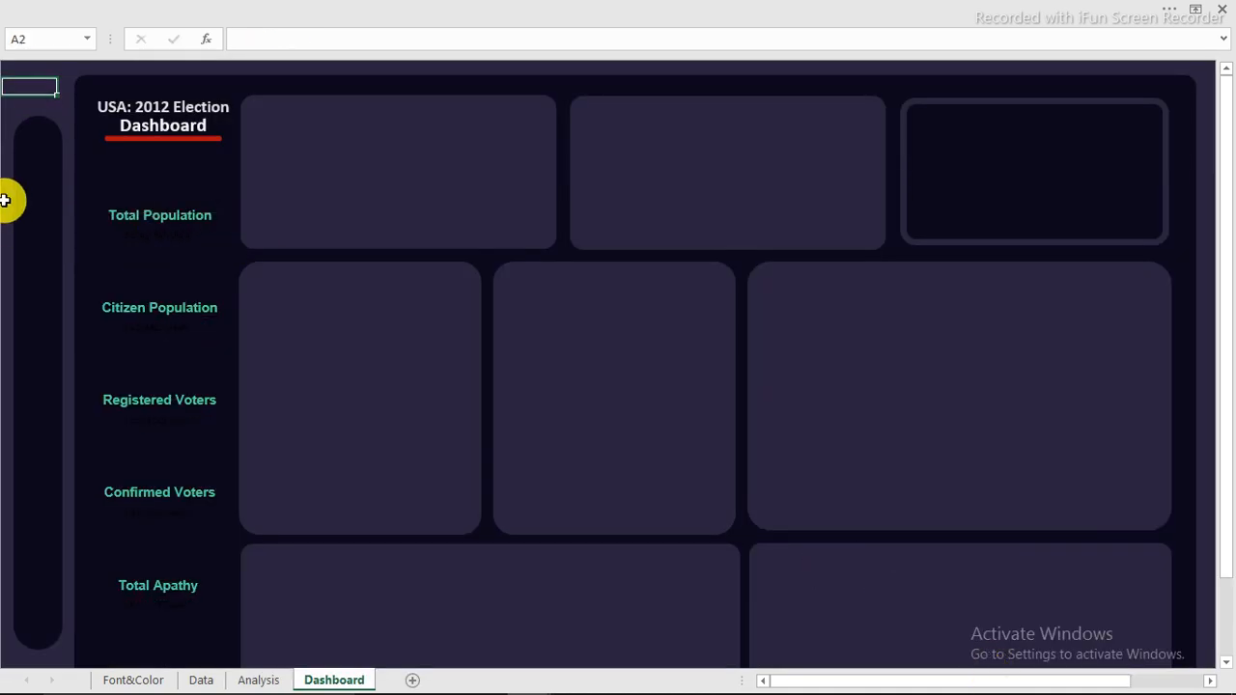
Set the linked value beneath Total Population to the Agency FB font in a light grey colour
{"action": "scroll", "coordinate": [5, 200], "scroll_direction": "up", "scroll_amount": 4, "text": "ctrl"}
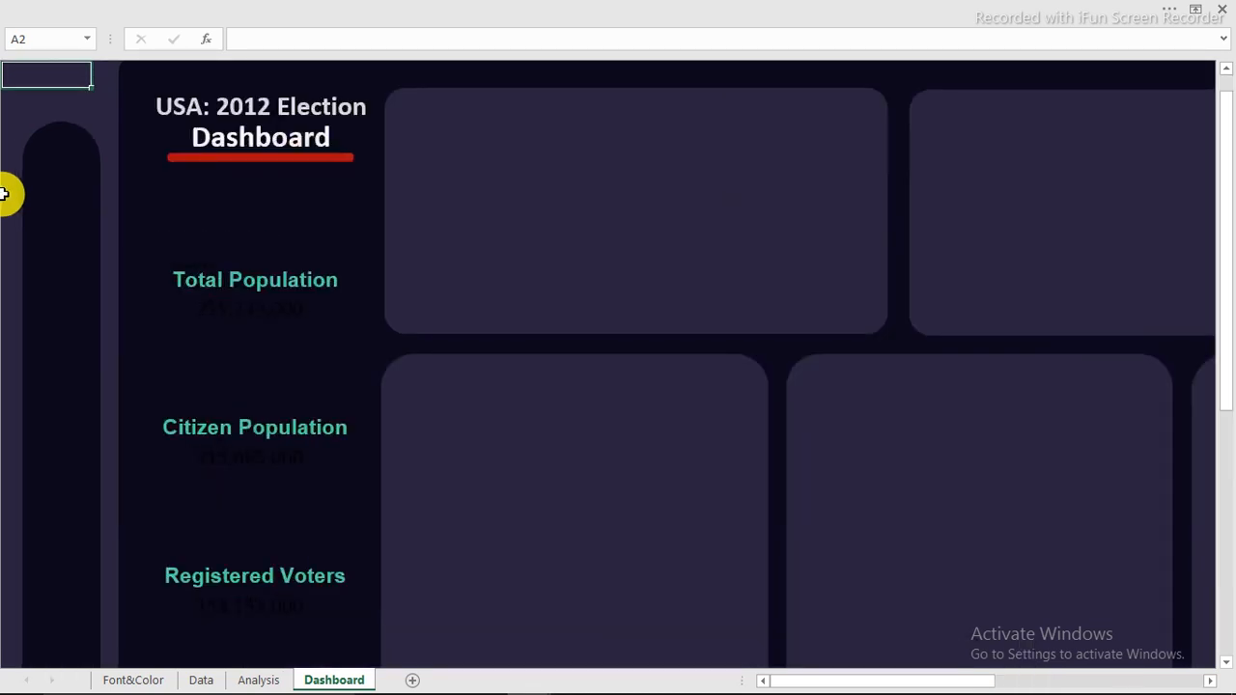
{"action": "scroll", "coordinate": [358, 373], "scroll_direction": "up", "scroll_amount": 1, "text": "ctrl"}
{"action": "scroll", "coordinate": [358, 372], "scroll_direction": "down", "scroll_amount": 2}
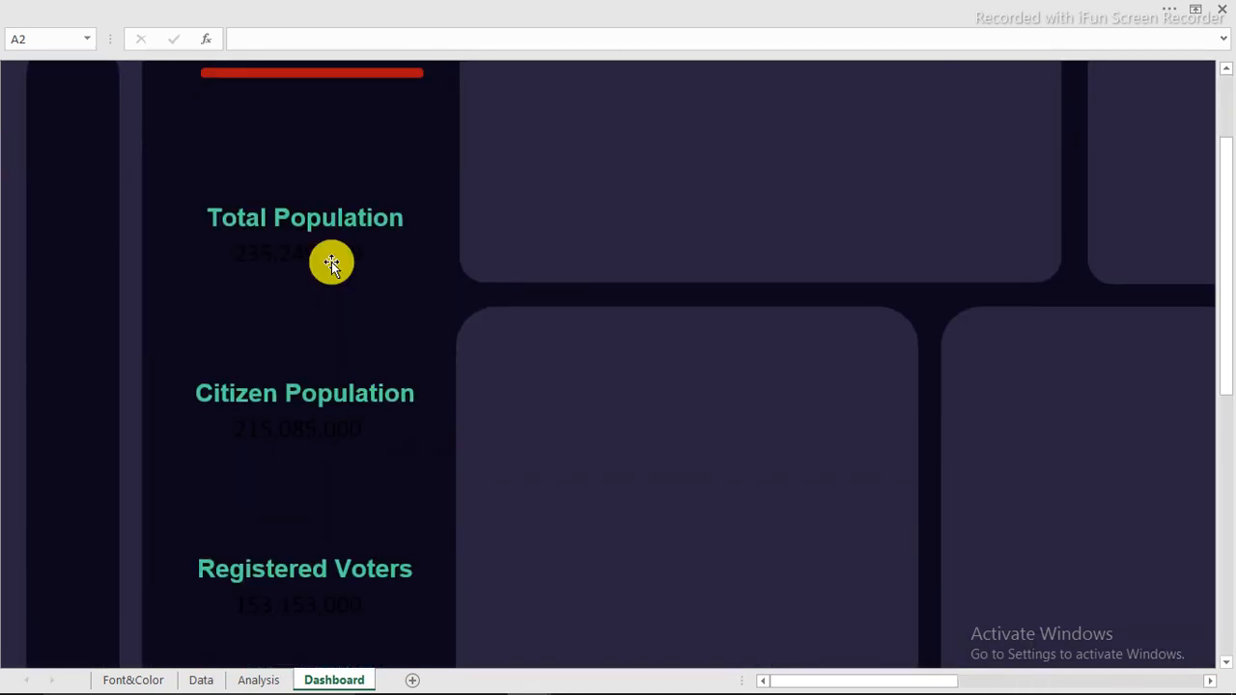
{"action": "left_click", "coordinate": [329, 259]}
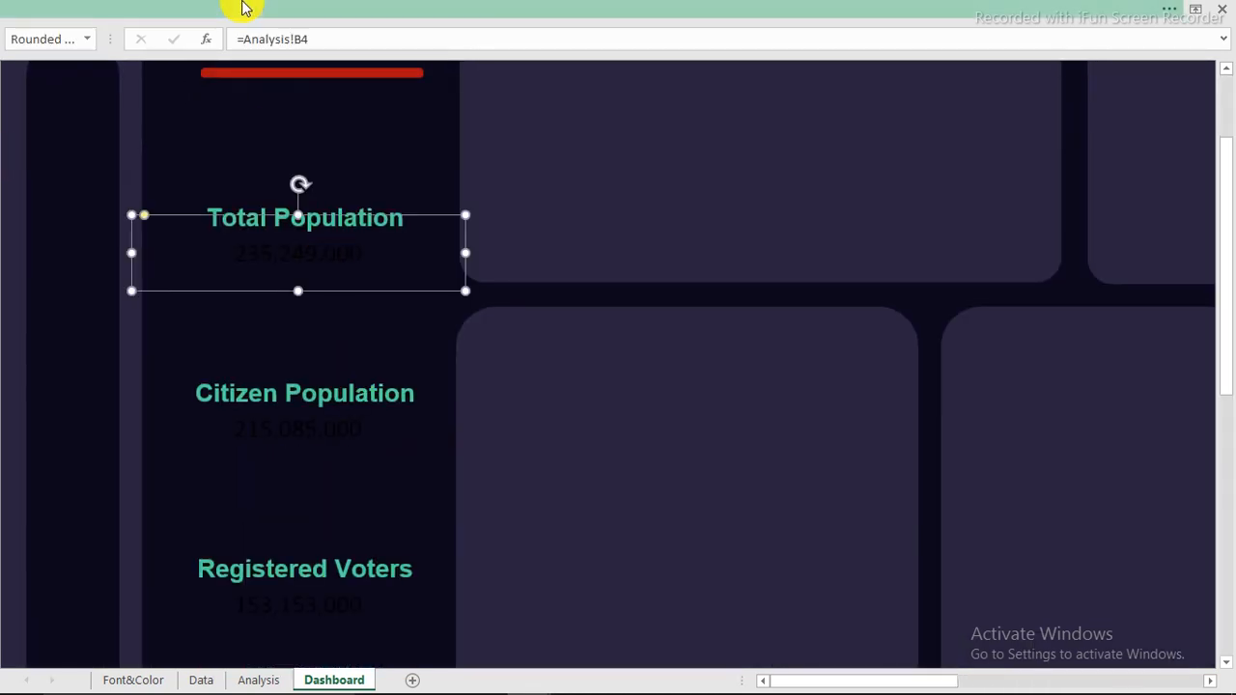
{"action": "left_click", "coordinate": [243, 7]}
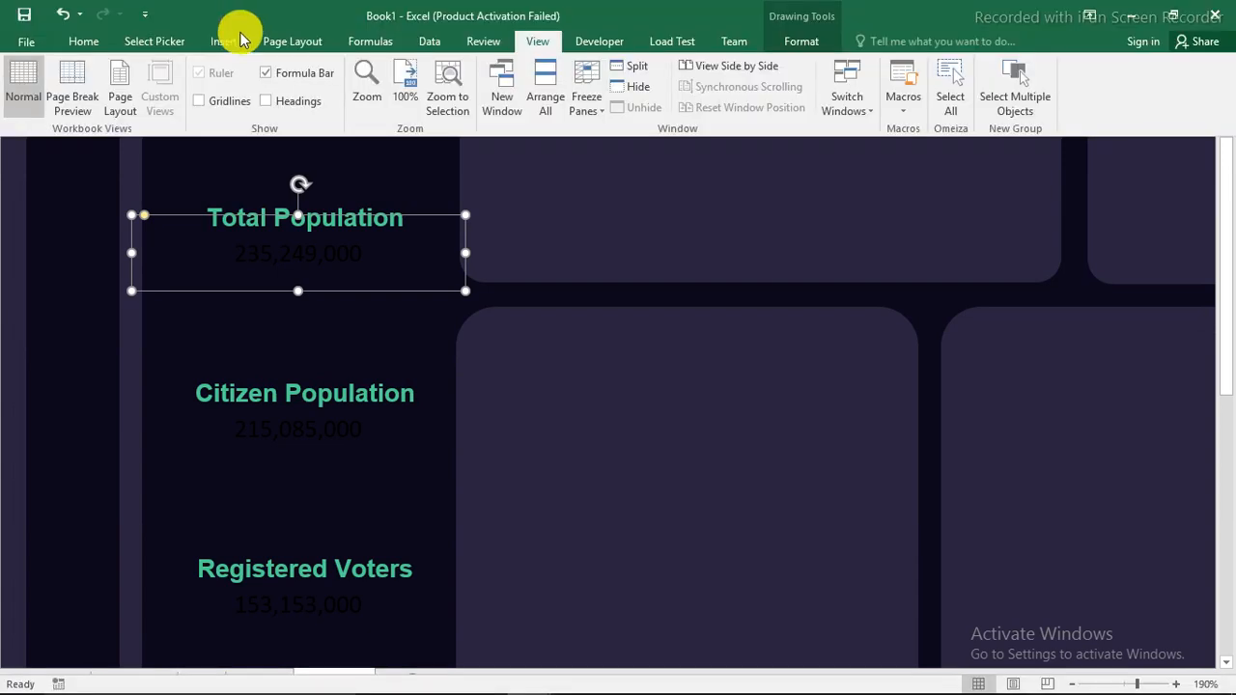
{"action": "left_click", "coordinate": [82, 41]}
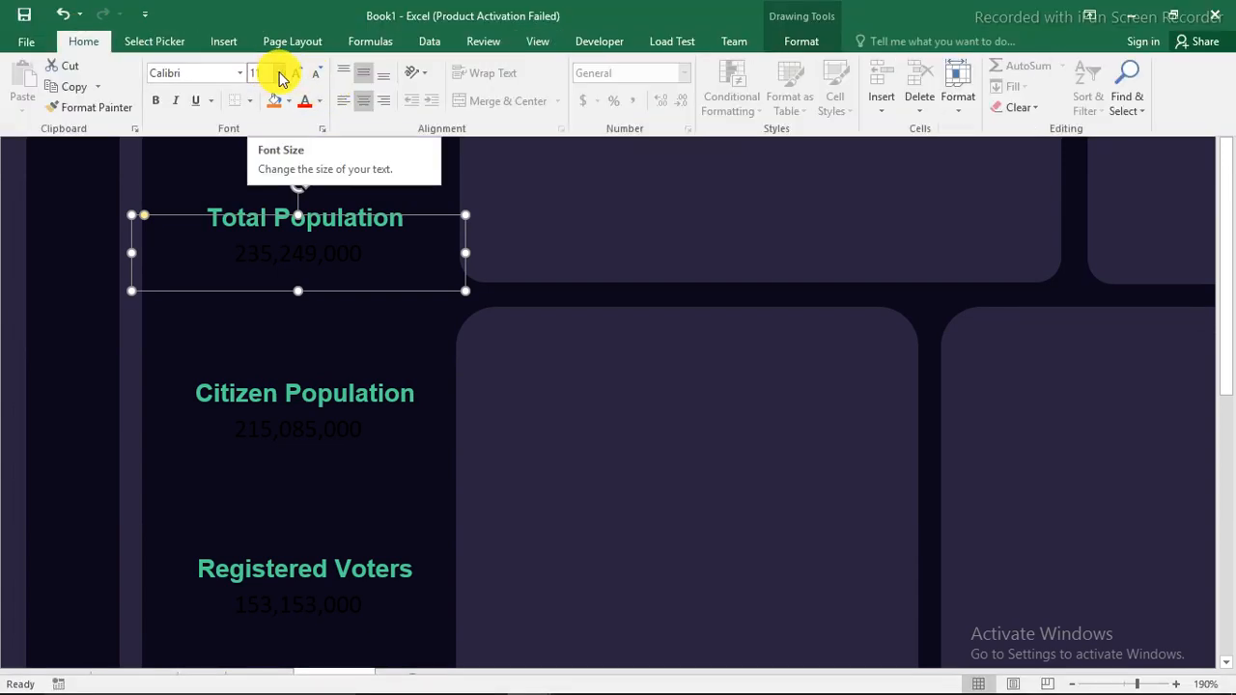
{"action": "left_click", "coordinate": [212, 69]}
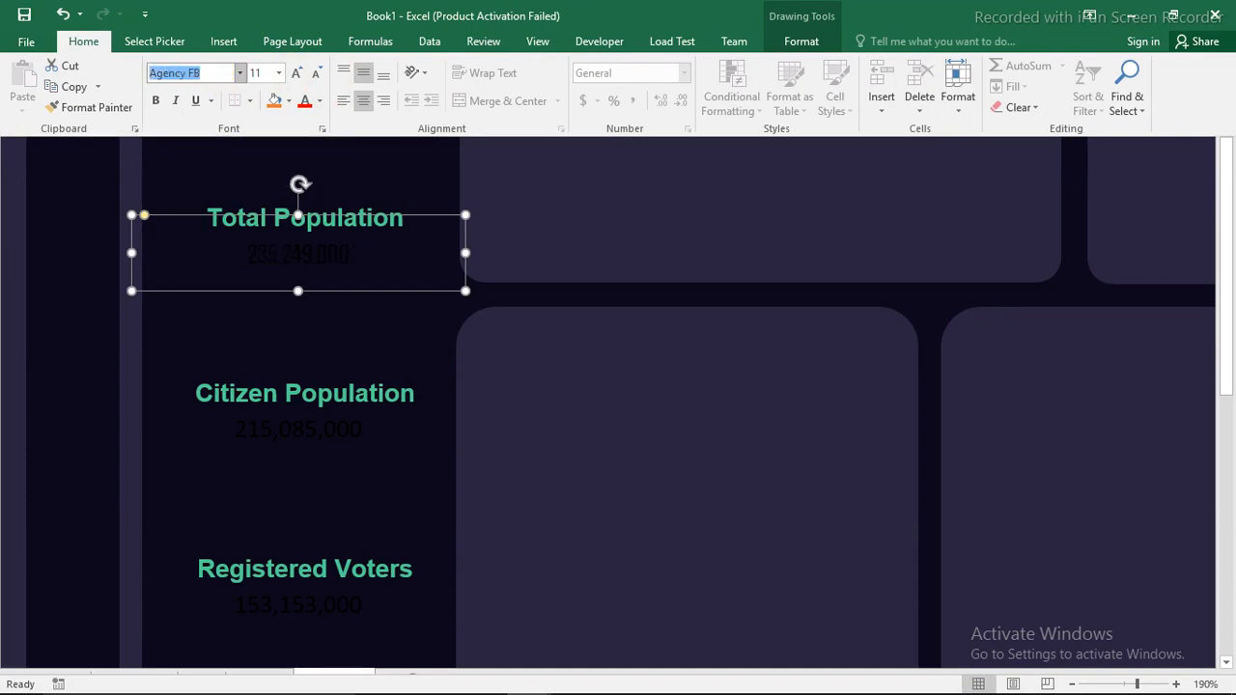
{"action": "left_click", "coordinate": [320, 101]}
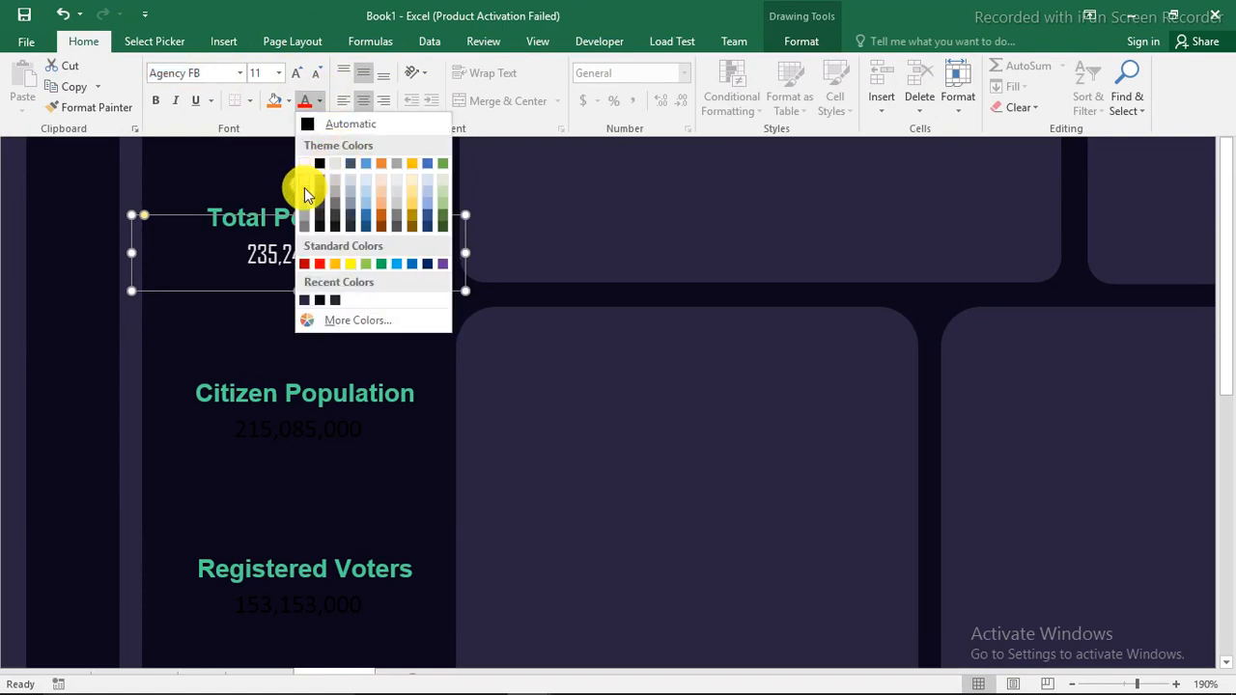
{"action": "left_click", "coordinate": [305, 188]}
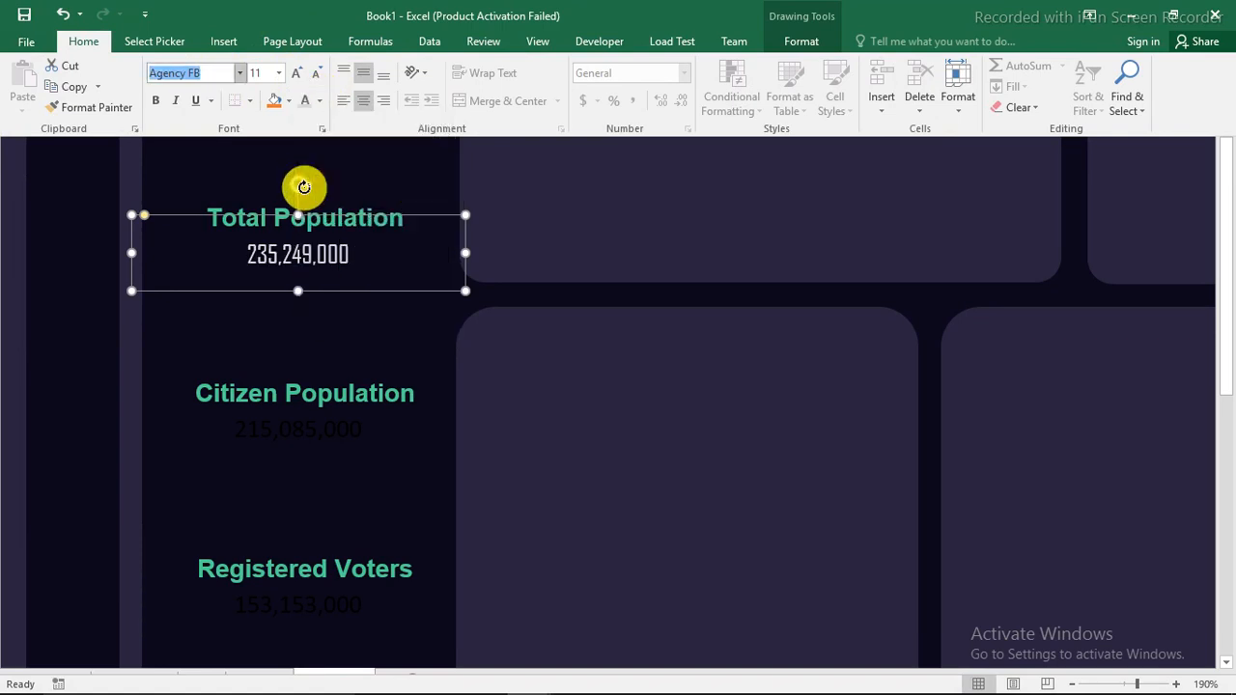
Make the Total Population value bold and increase its font size to 16
{"action": "left_click", "coordinate": [156, 101]}
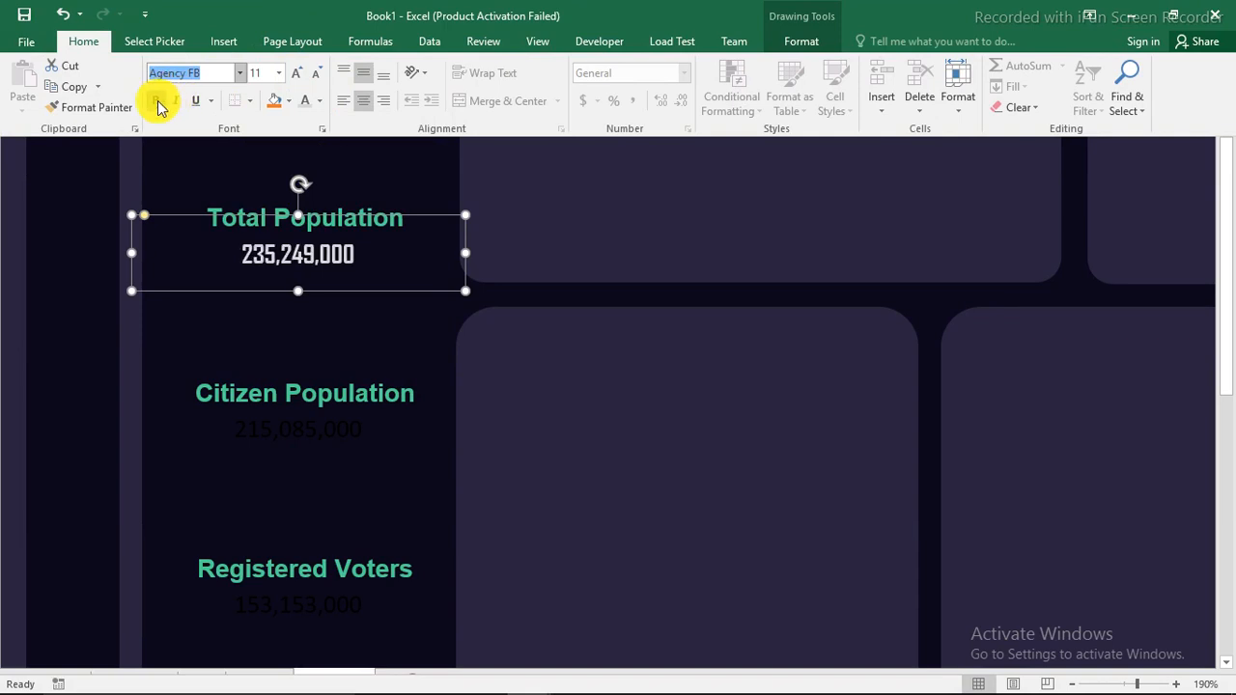
{"action": "left_click", "coordinate": [302, 77]}
{"action": "left_click", "coordinate": [300, 80]}
{"action": "left_click", "coordinate": [300, 83]}
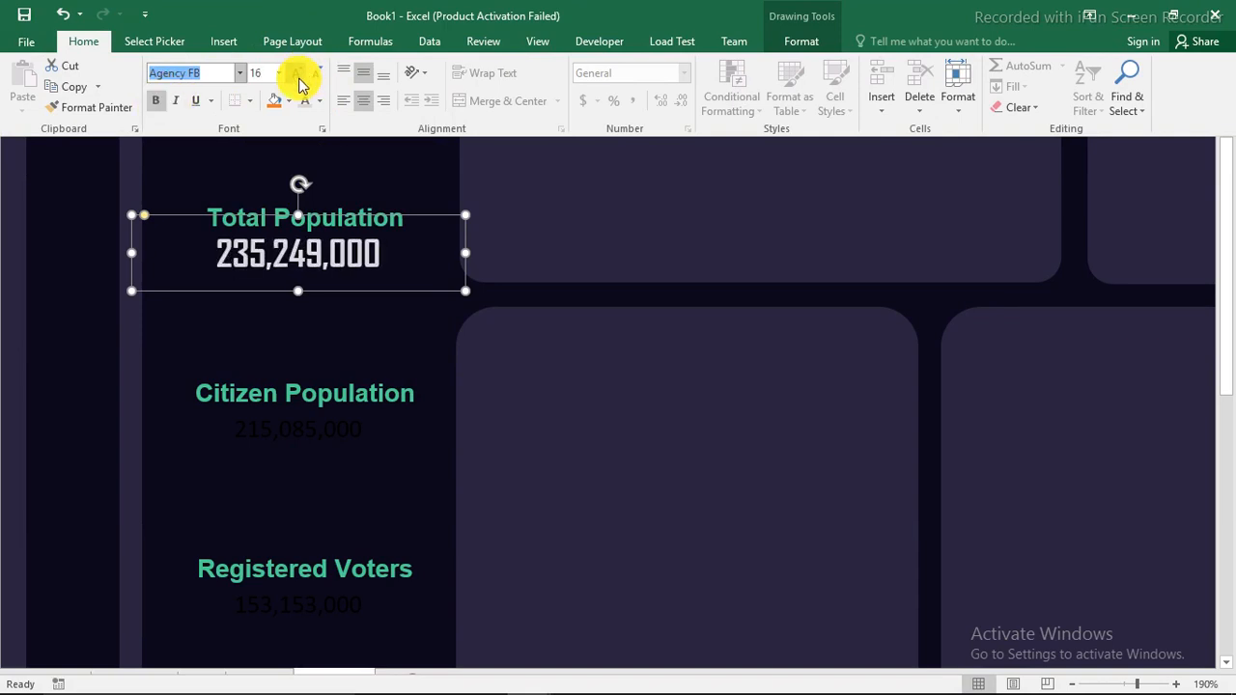
Copy the Total Population value's formatting with Format Painter to the Citizen Population, Registered Voters, Confirmed Voters and Total Apathy values
{"action": "left_click", "coordinate": [112, 110]}
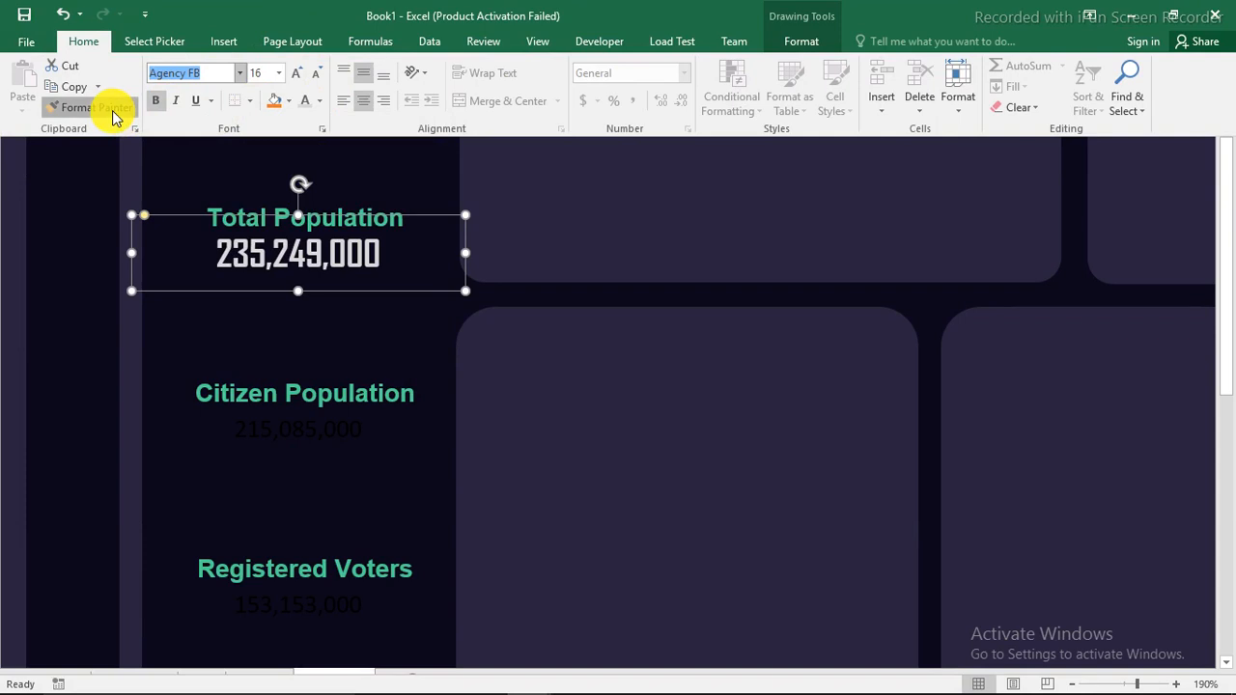
{"action": "left_click", "coordinate": [306, 431]}
{"action": "scroll", "coordinate": [341, 449], "scroll_direction": "down", "scroll_amount": 1}
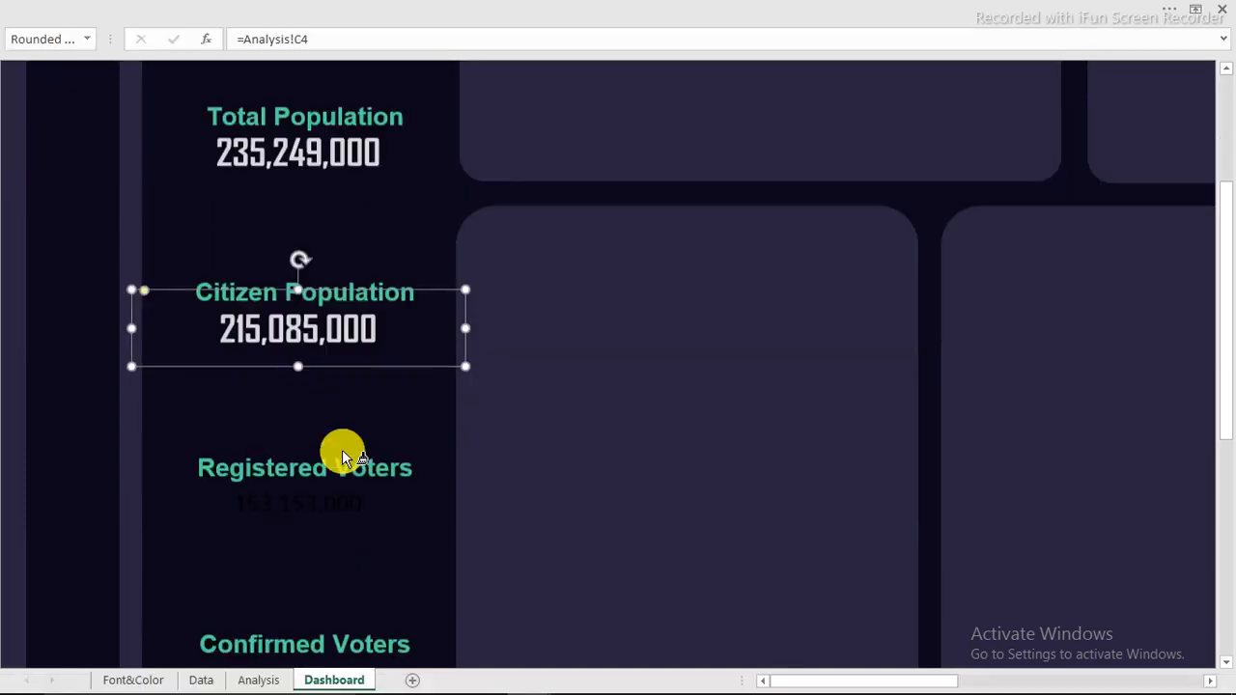
{"action": "scroll", "coordinate": [343, 449], "scroll_direction": "down", "scroll_amount": 1}
{"action": "left_click", "coordinate": [335, 397]}
{"action": "scroll", "coordinate": [342, 416], "scroll_direction": "down", "scroll_amount": 2}
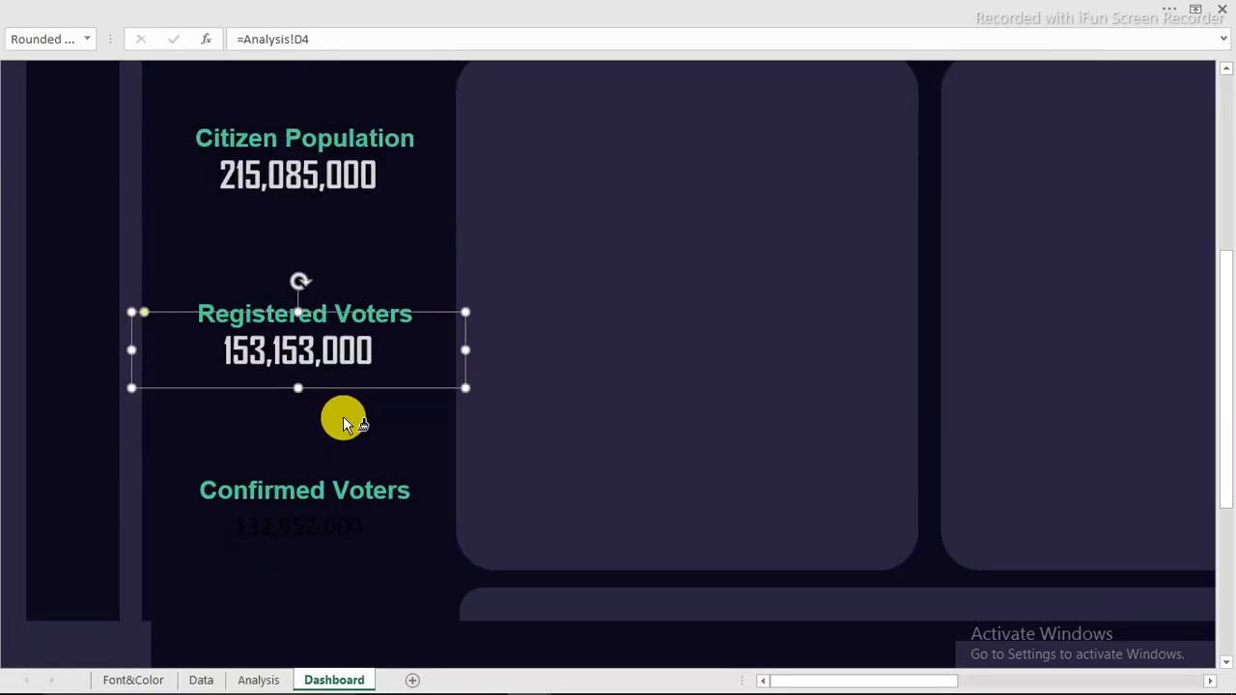
{"action": "left_click", "coordinate": [335, 379]}
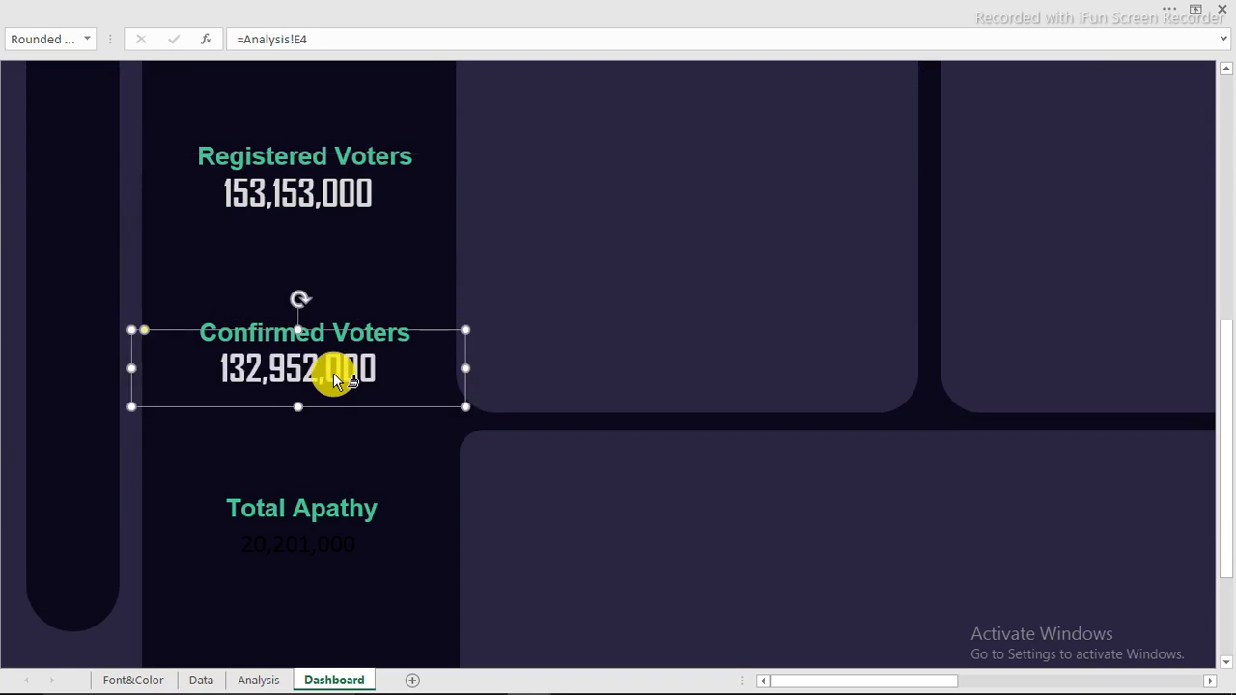
{"action": "left_click", "coordinate": [326, 552]}
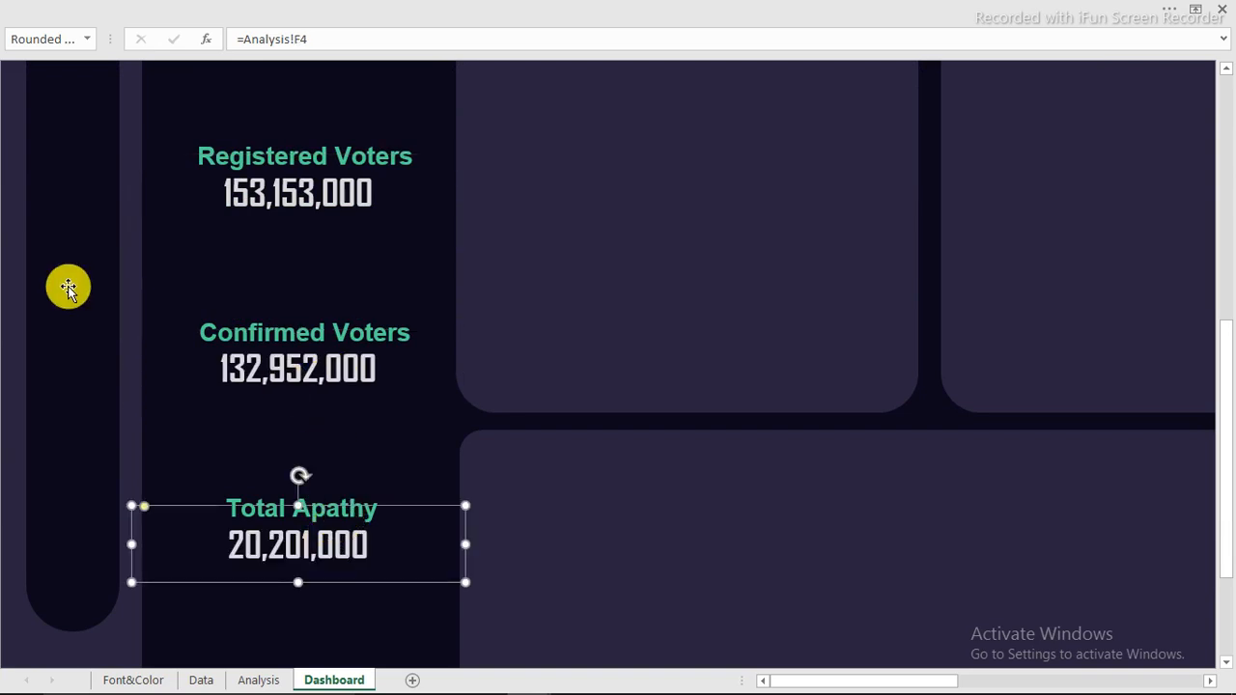
Review the formatted dashboard totals and switch to the "dashboard (Autosaved)" workbook
{"action": "scroll", "coordinate": [13, 255], "scroll_direction": "down", "scroll_amount": 1}
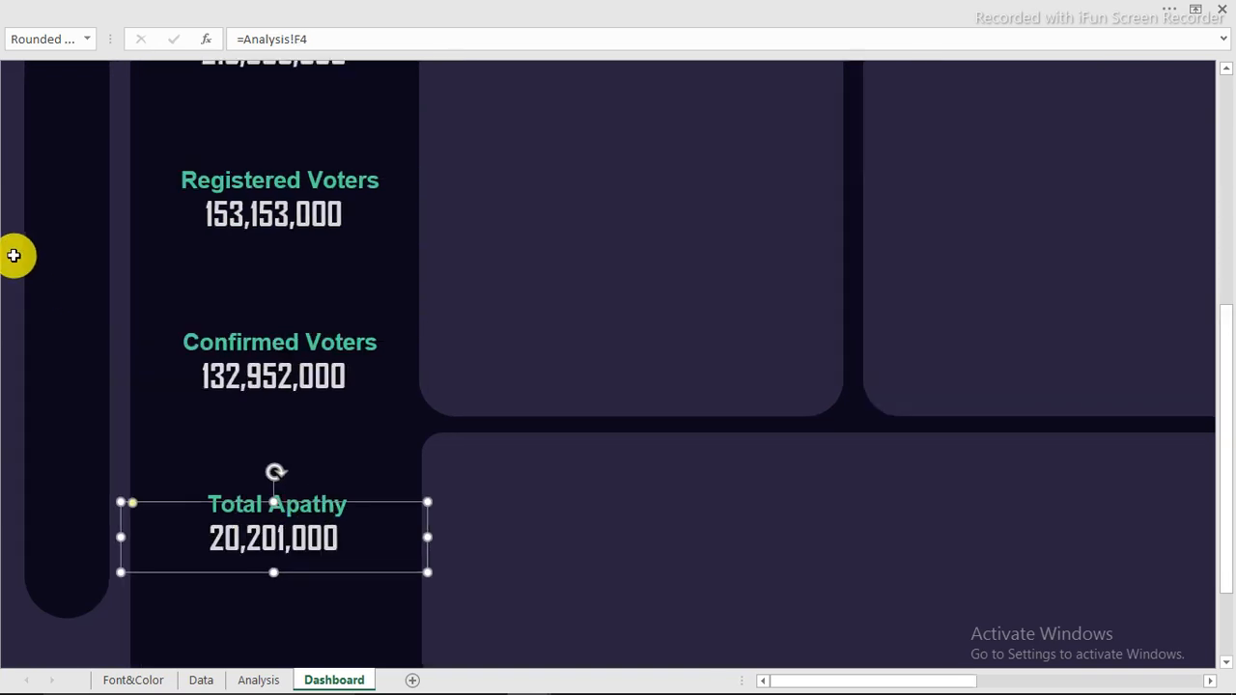
{"action": "scroll", "coordinate": [13, 255], "scroll_direction": "down", "scroll_amount": 1}
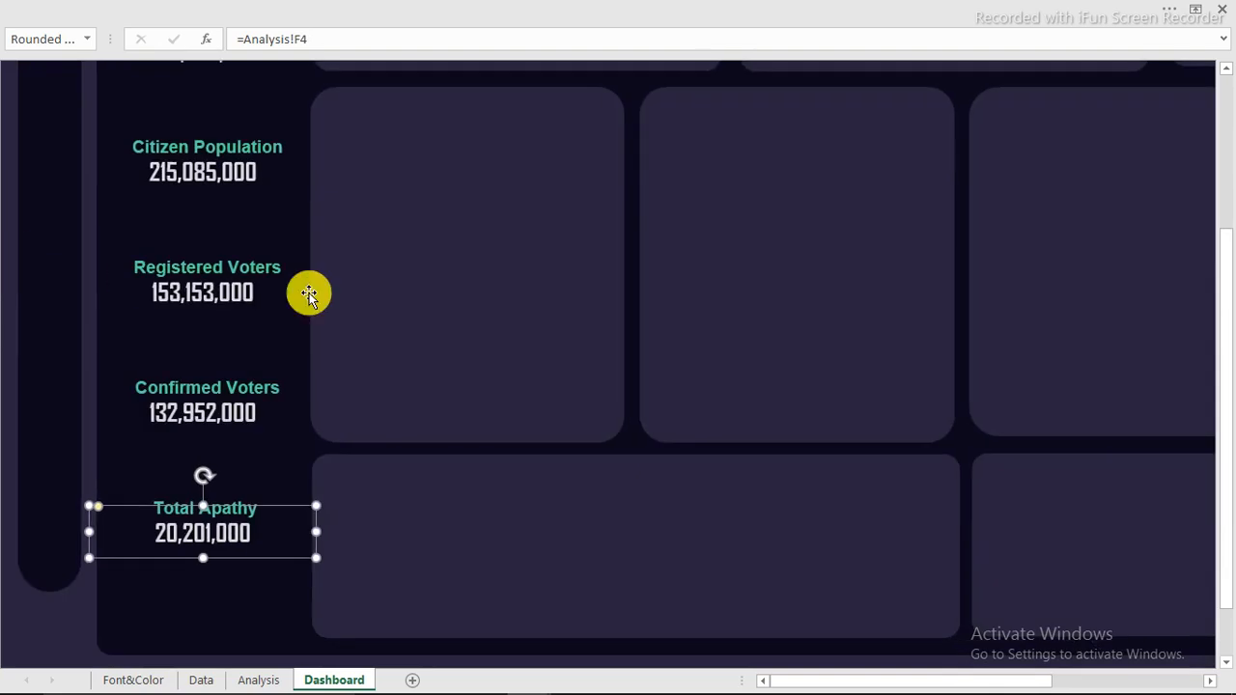
{"action": "scroll", "coordinate": [350, 293], "scroll_direction": "up", "scroll_amount": 4}
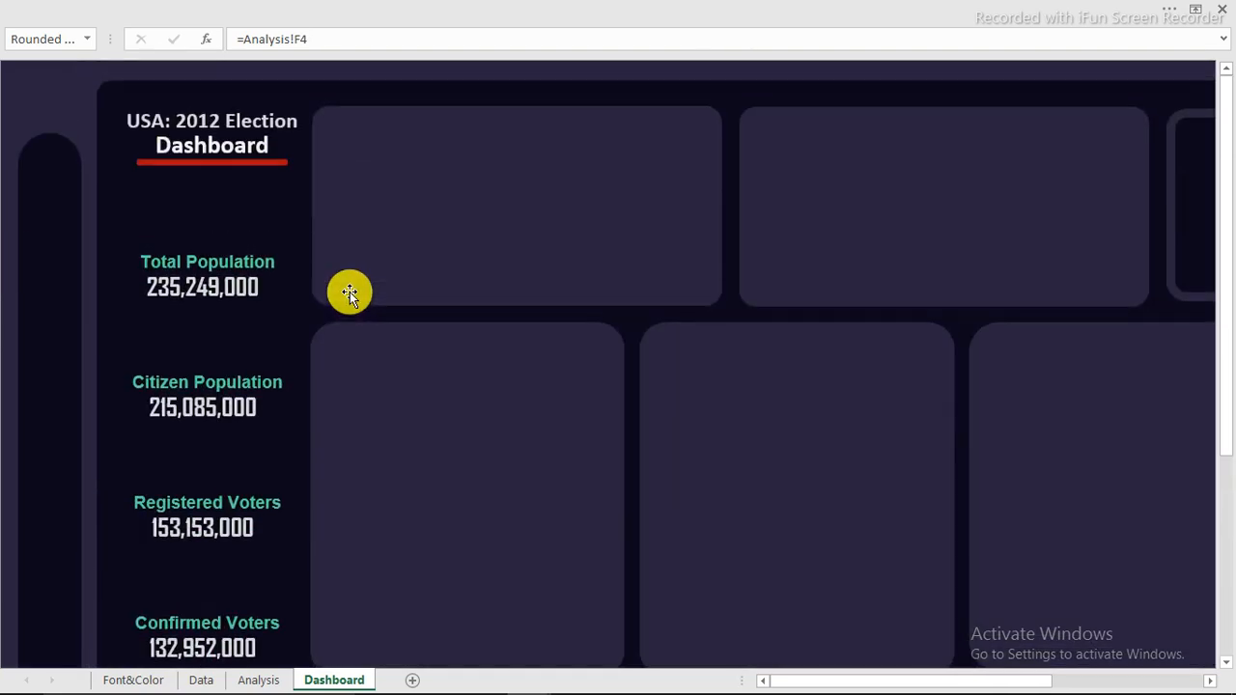
{"action": "scroll", "coordinate": [350, 291], "scroll_direction": "down", "scroll_amount": 3}
{"action": "scroll", "coordinate": [350, 292], "scroll_direction": "up", "scroll_amount": 3}
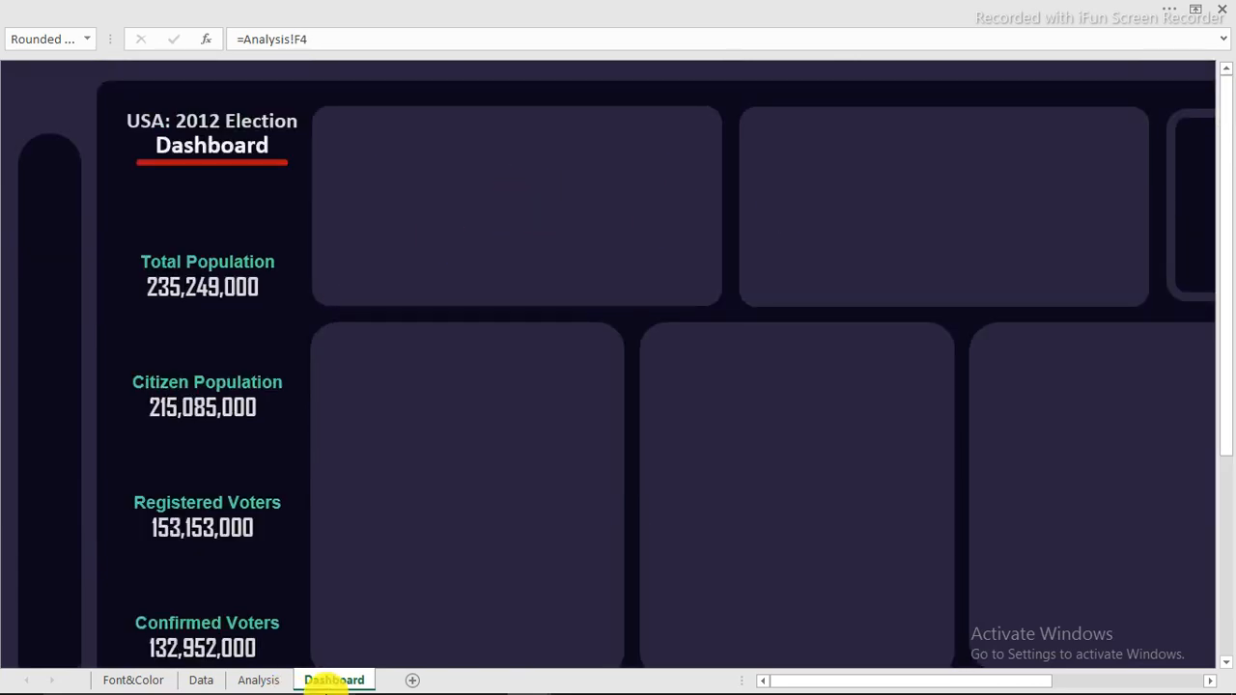
{"action": "mouse_move", "coordinate": [530, 673]}
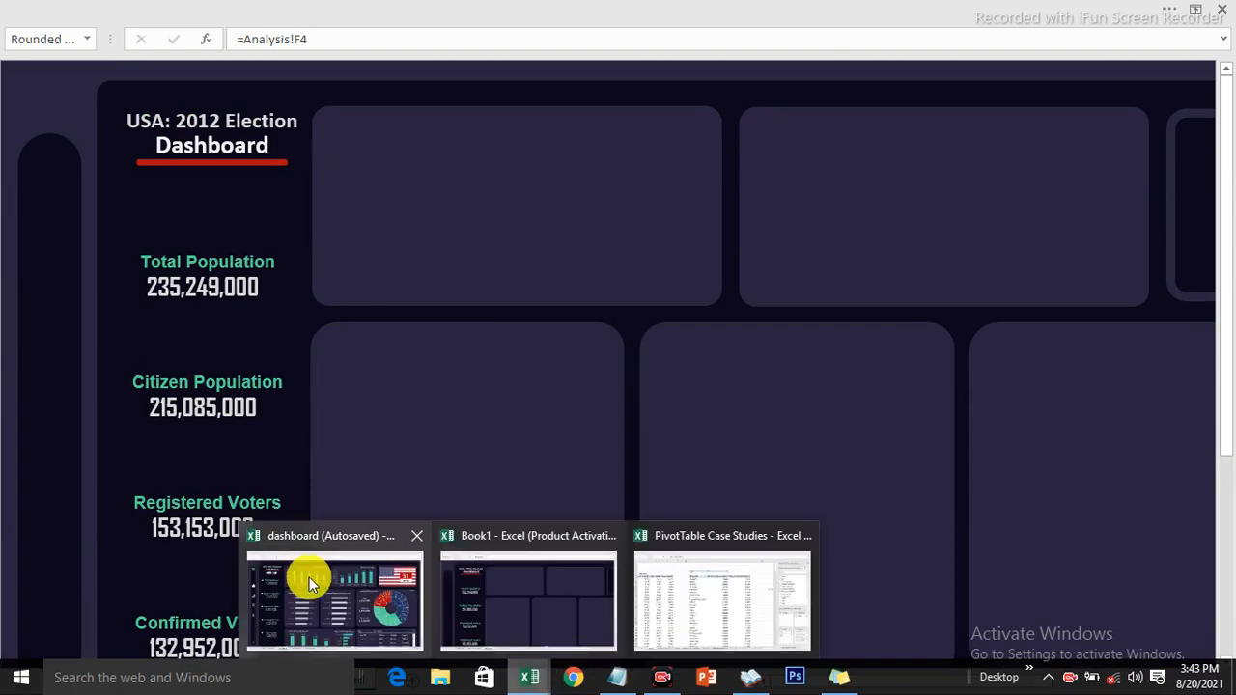
{"action": "left_click", "coordinate": [309, 576]}
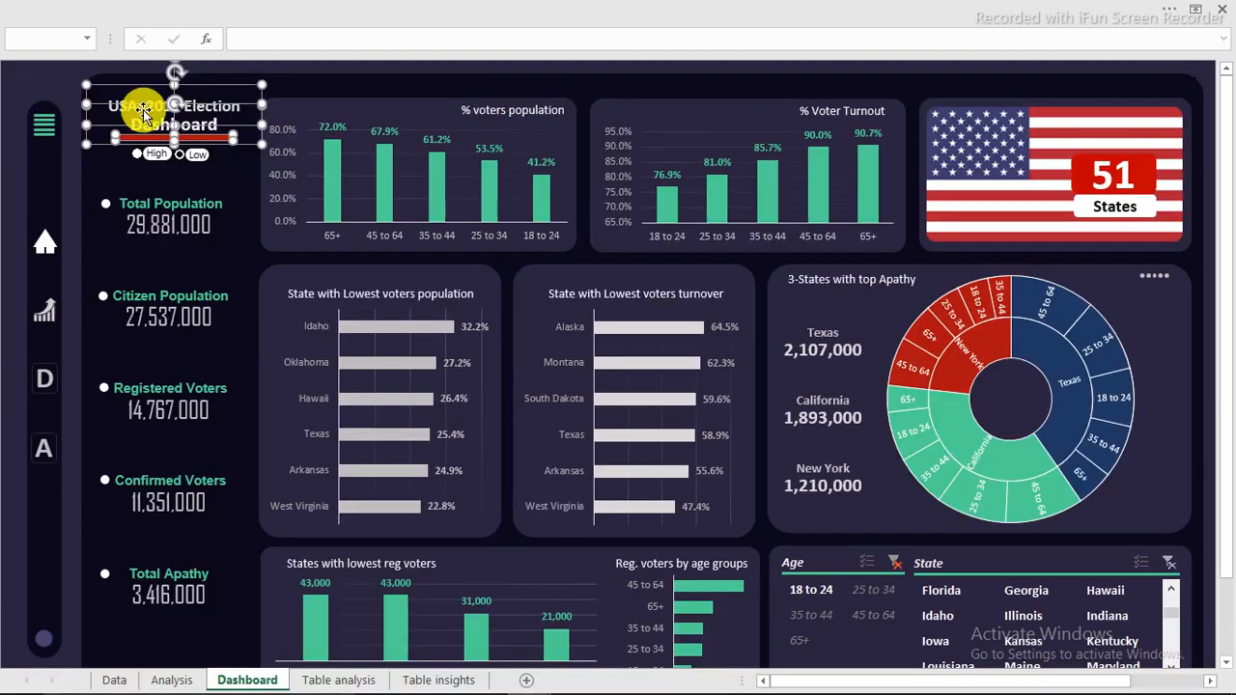
Copy the % voters population and % Voter Turnout titles into Book1's Dashboard sheet and position them on the two upper panels
{"action": "left_click", "coordinate": [35, 75]}
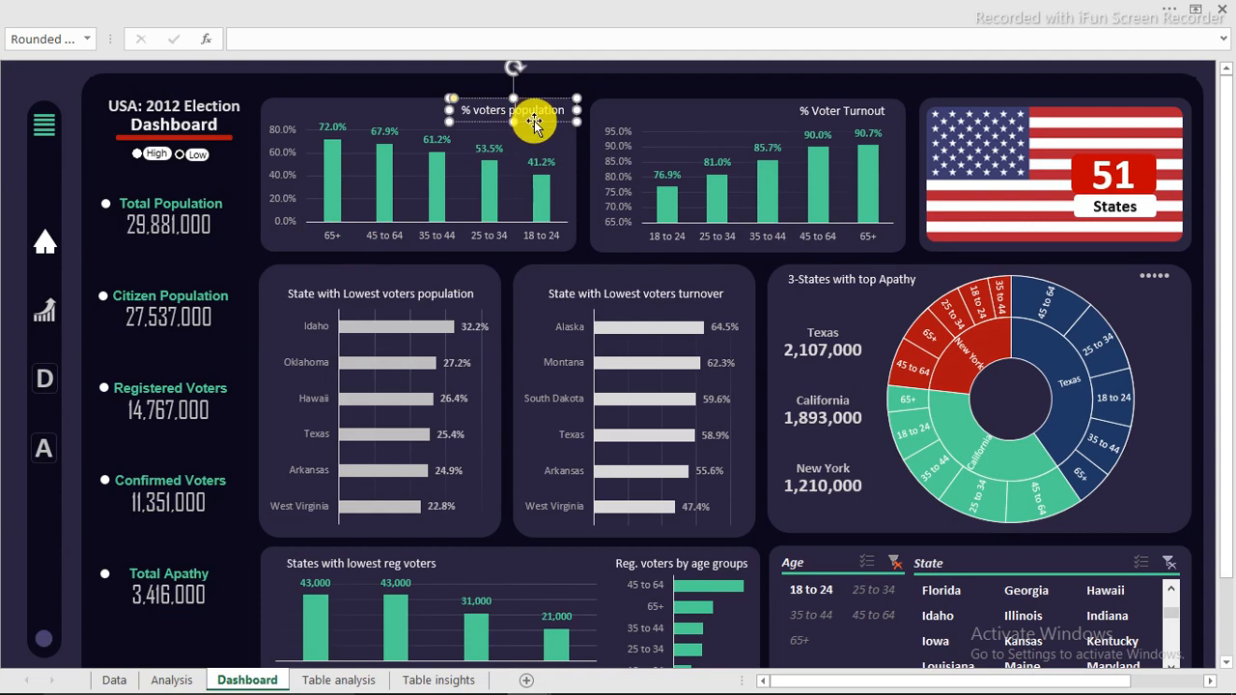
{"action": "left_click", "coordinate": [846, 111], "text": "ctrl"}
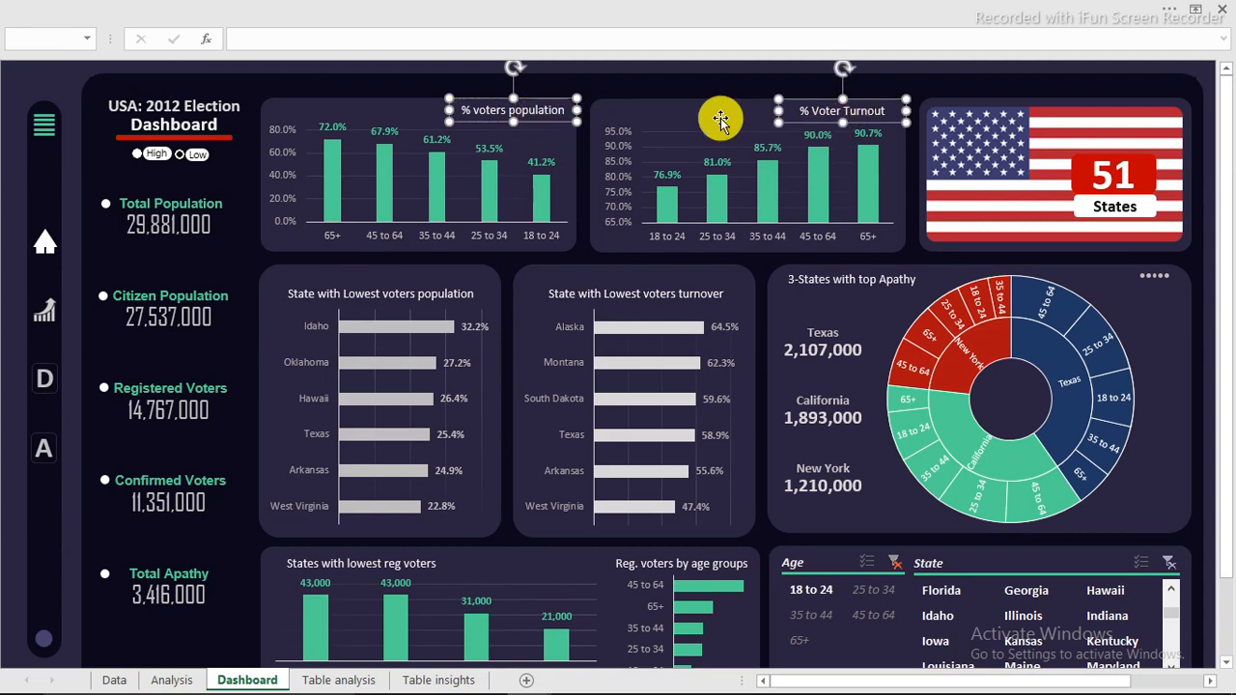
{"action": "mouse_move", "coordinate": [326, 676]}
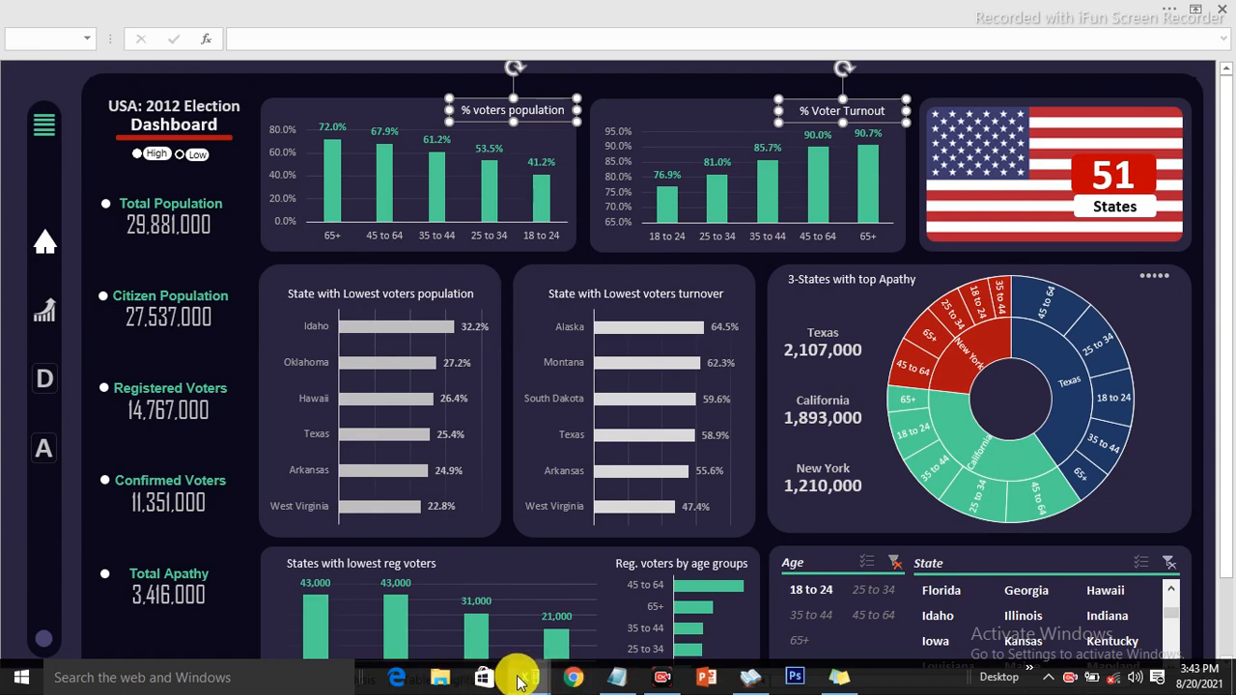
{"action": "mouse_move", "coordinate": [526, 677]}
{"action": "left_click", "coordinate": [527, 599]}
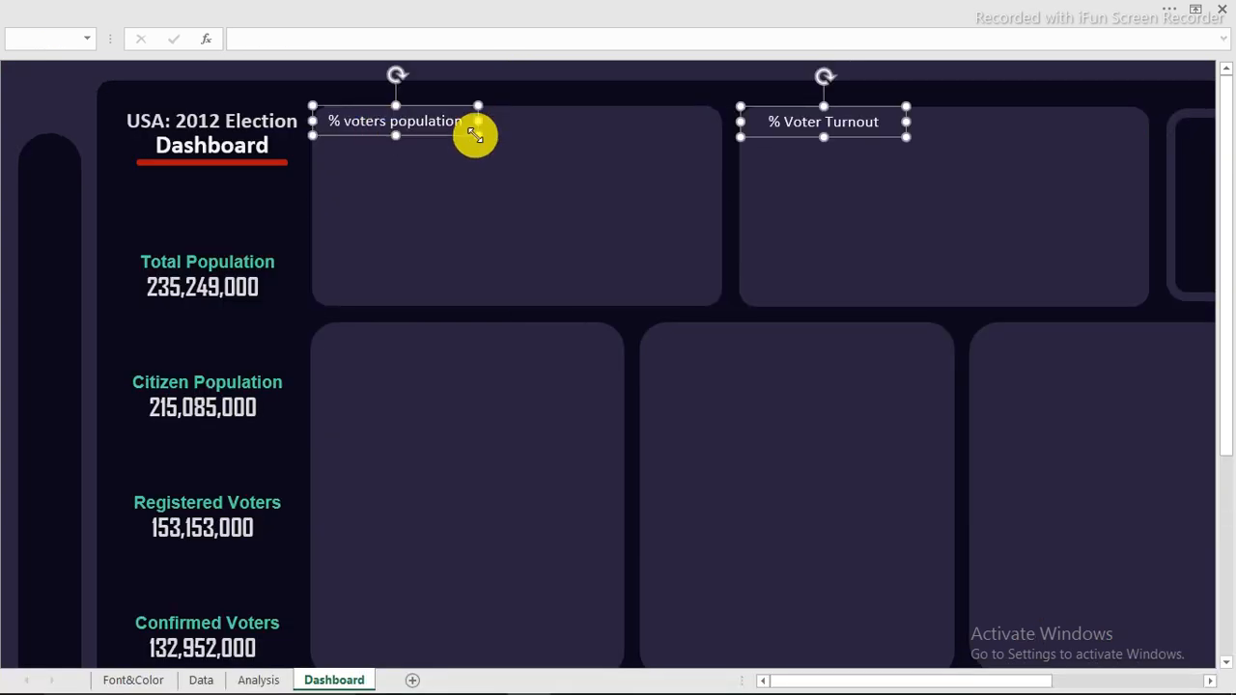
{"action": "left_click_drag", "start_coordinate": [450, 135], "coordinate": [455, 138]}
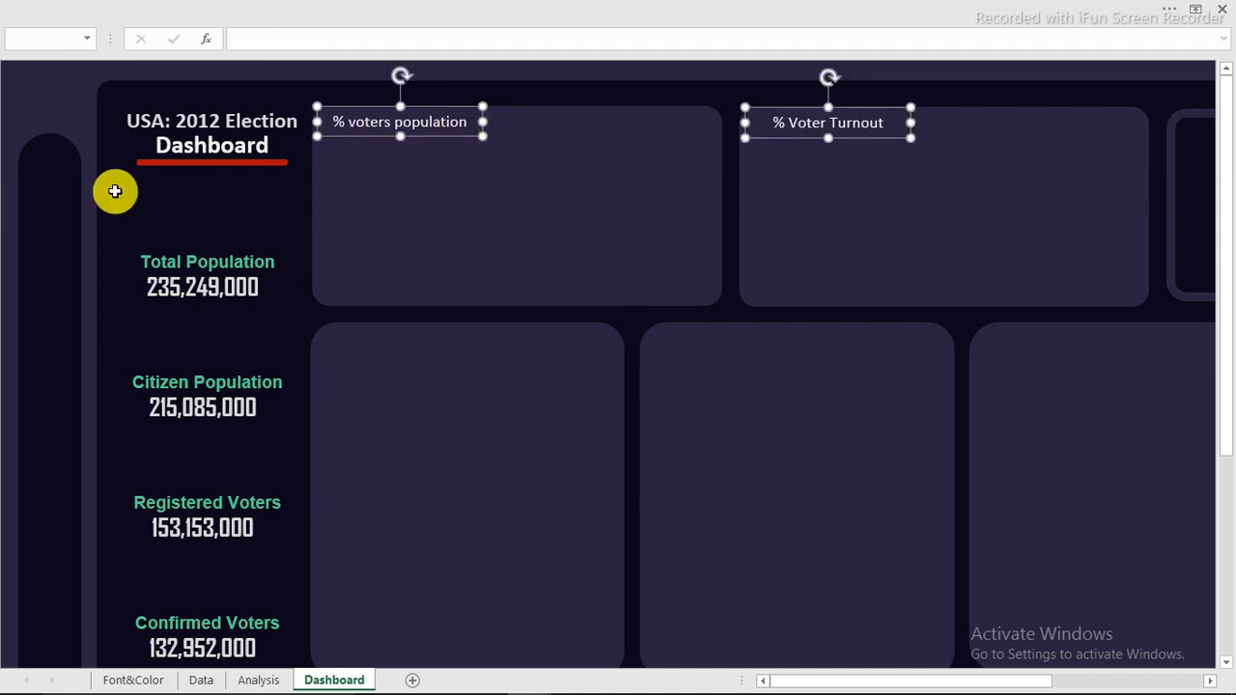
Insert a PivotTable from Table1 on the Data sheet, placed on the existing Analysis sheet at cell H3
{"action": "left_click", "coordinate": [201, 680]}
{"action": "left_click", "coordinate": [230, 249]}
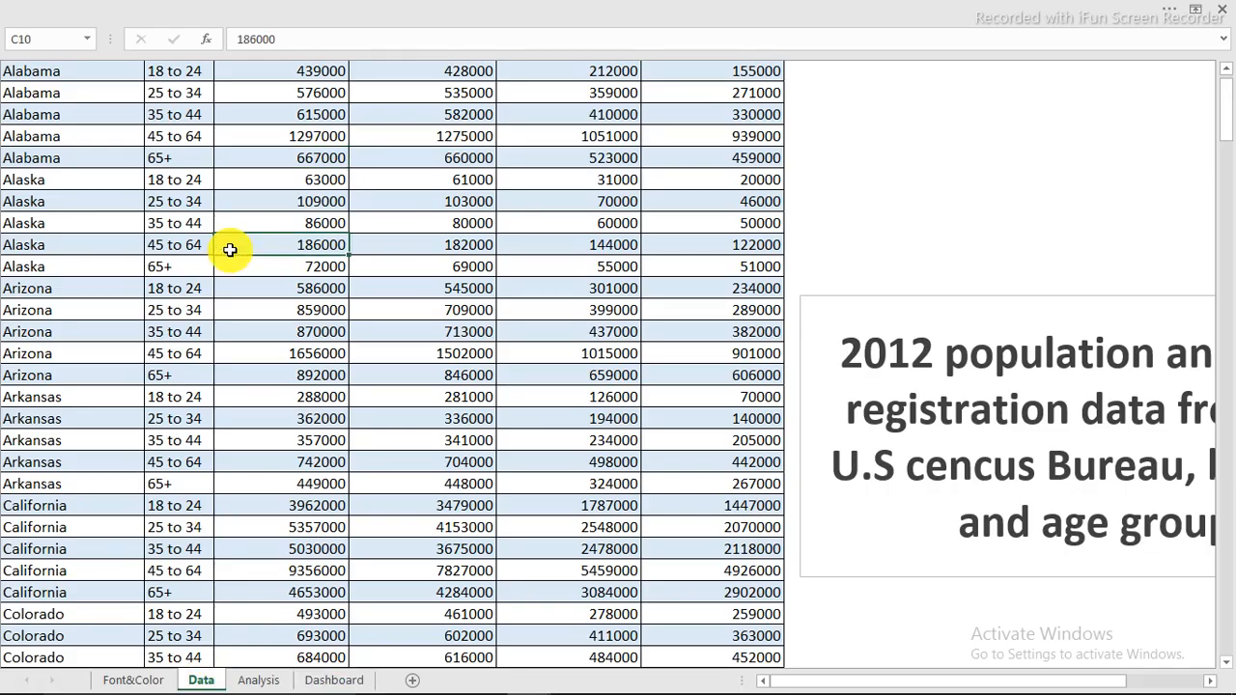
{"action": "left_click", "coordinate": [242, 16]}
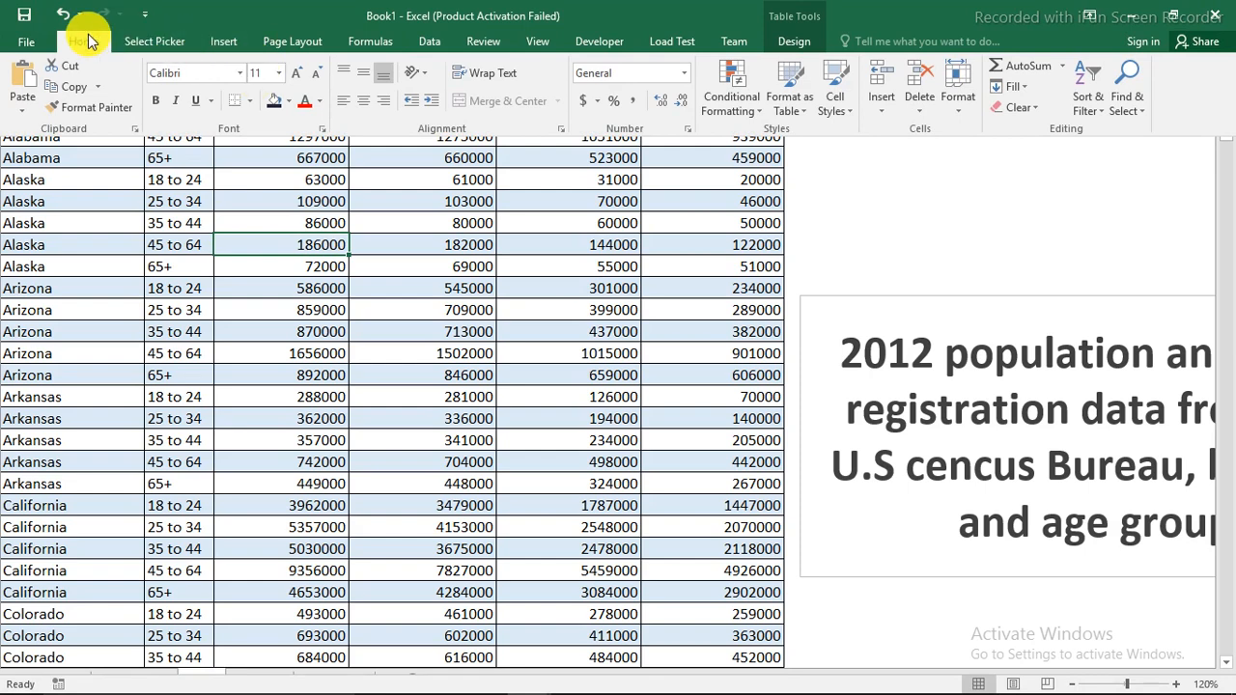
{"action": "left_click", "coordinate": [236, 44]}
{"action": "left_click", "coordinate": [27, 85]}
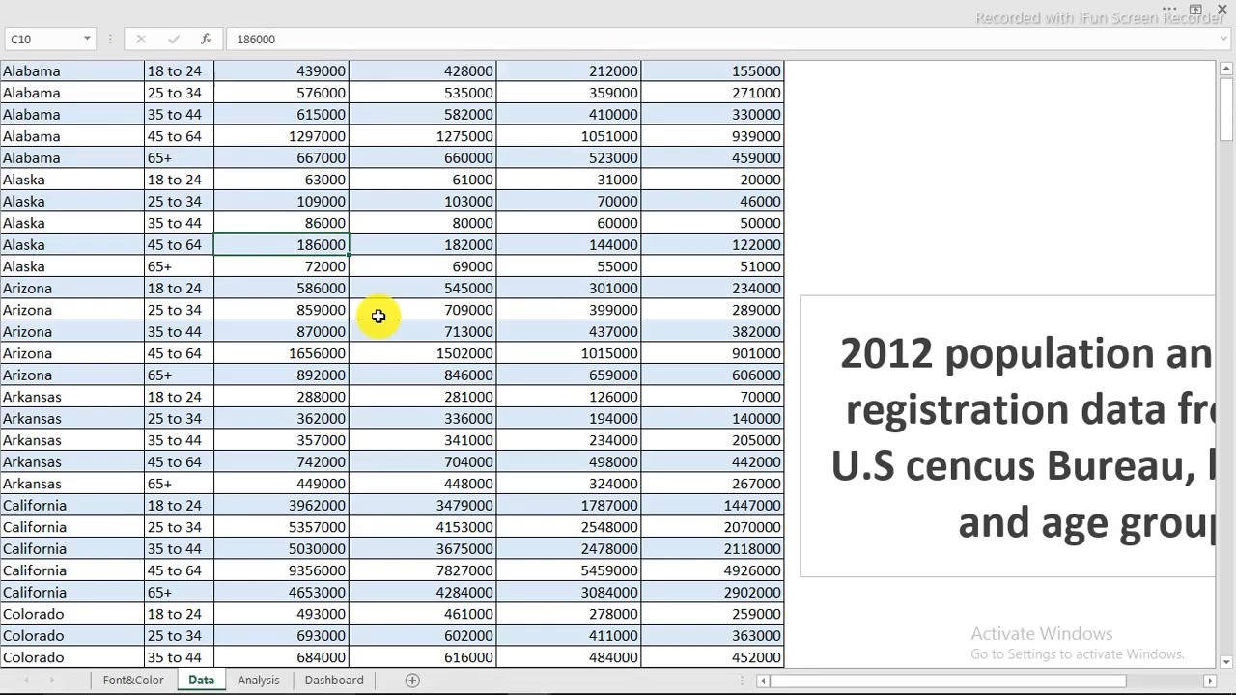
{"action": "left_click", "coordinate": [701, 288]}
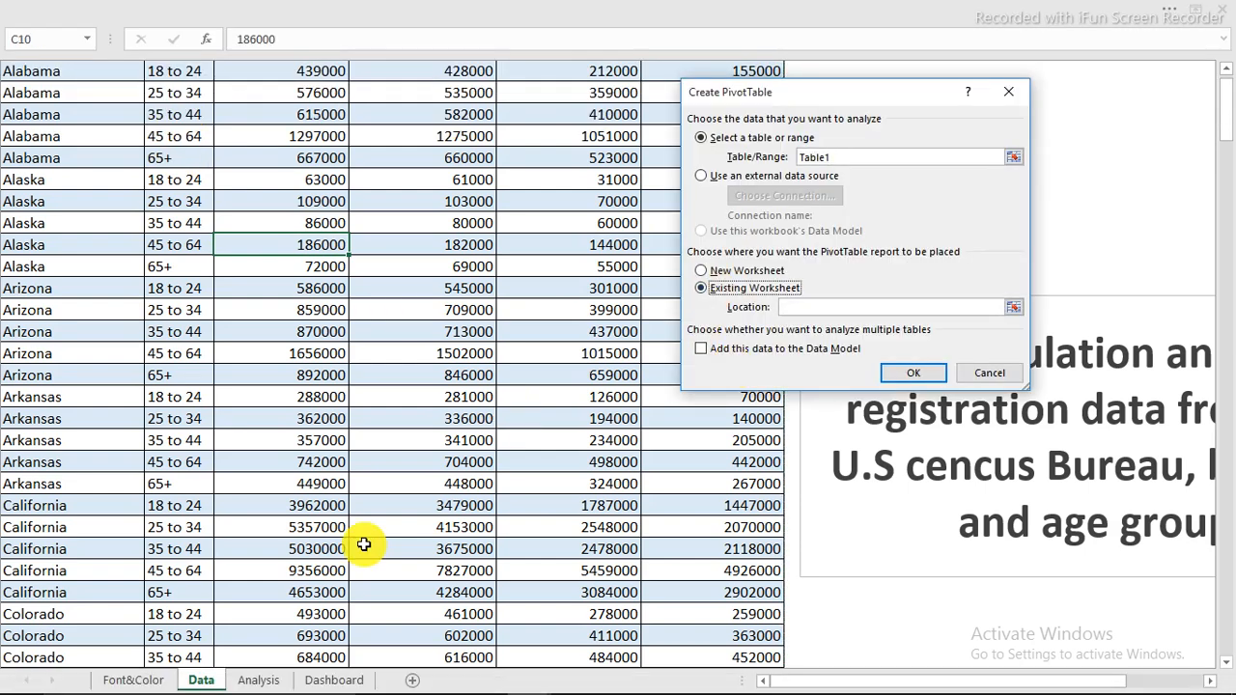
{"action": "left_click", "coordinate": [261, 681]}
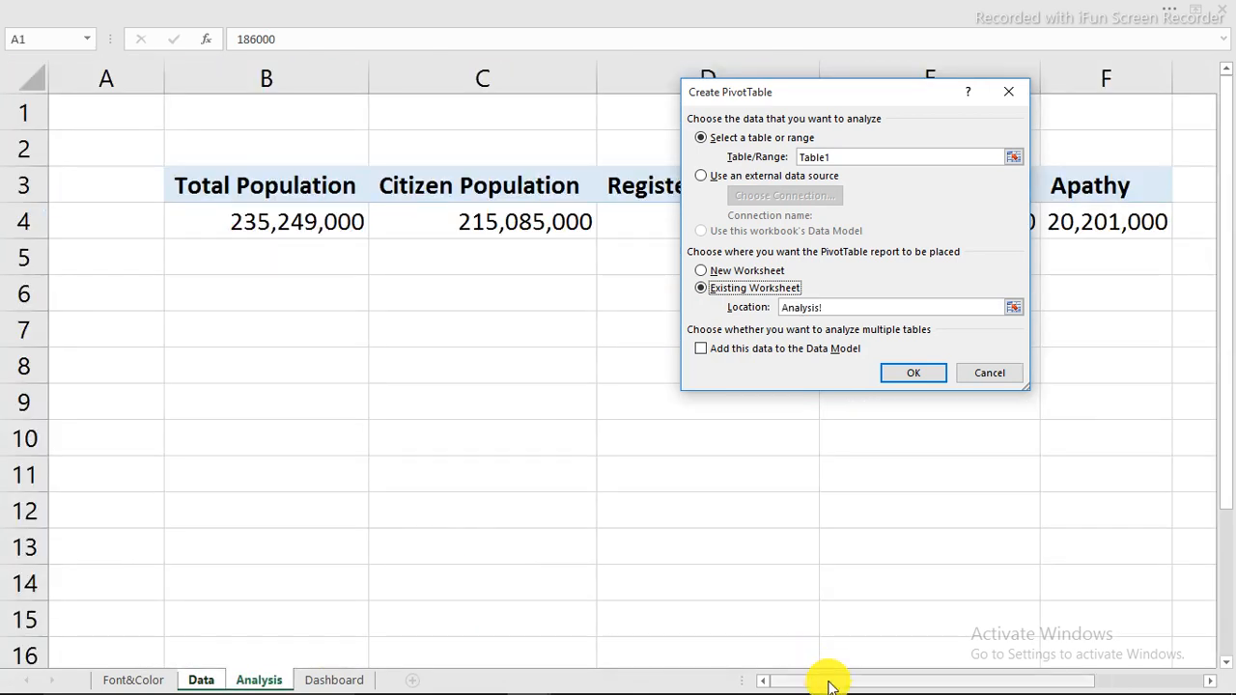
{"action": "left_click_drag", "start_coordinate": [827, 679], "coordinate": [956, 685]}
{"action": "left_click", "coordinate": [1166, 682]}
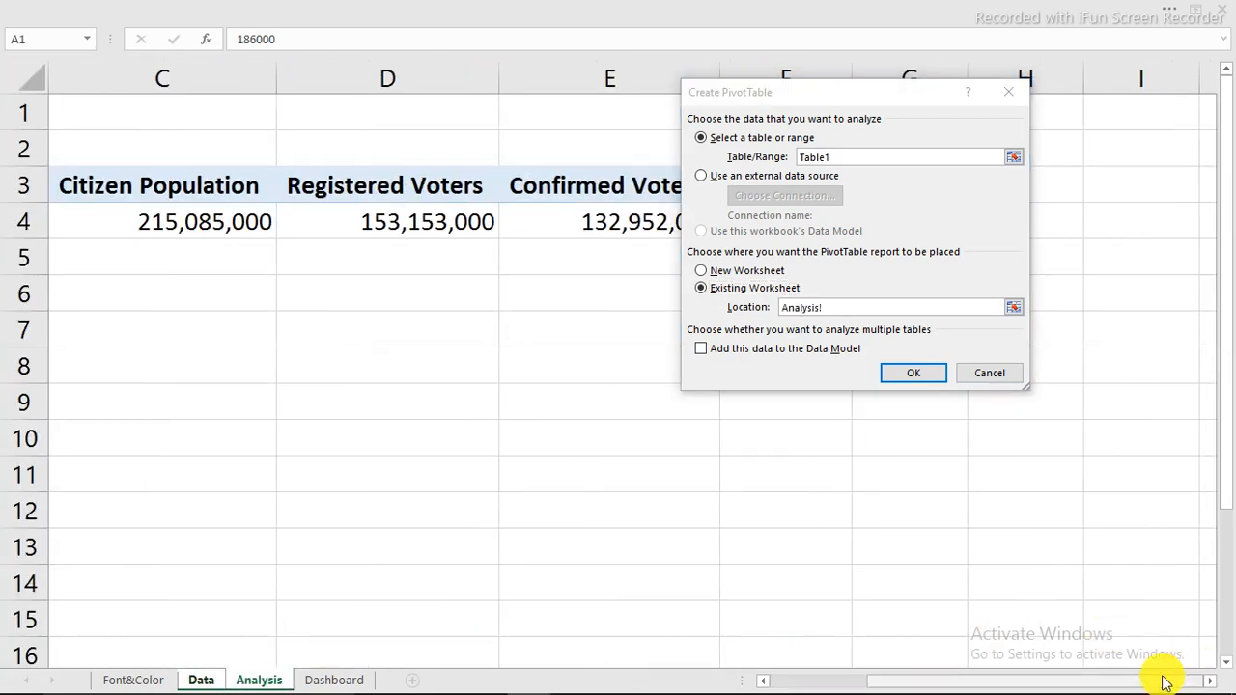
{"action": "left_click", "coordinate": [1209, 683]}
{"action": "left_click", "coordinate": [1209, 684]}
{"action": "left_click", "coordinate": [1209, 684]}
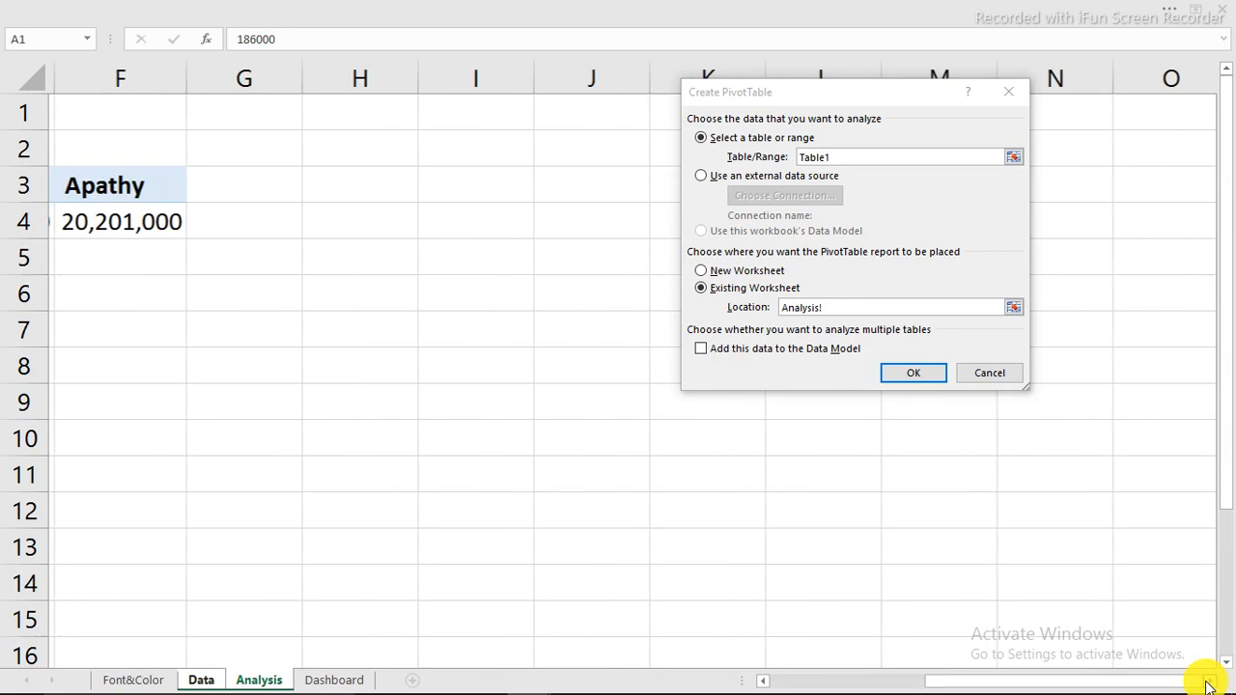
{"action": "left_click", "coordinate": [390, 187]}
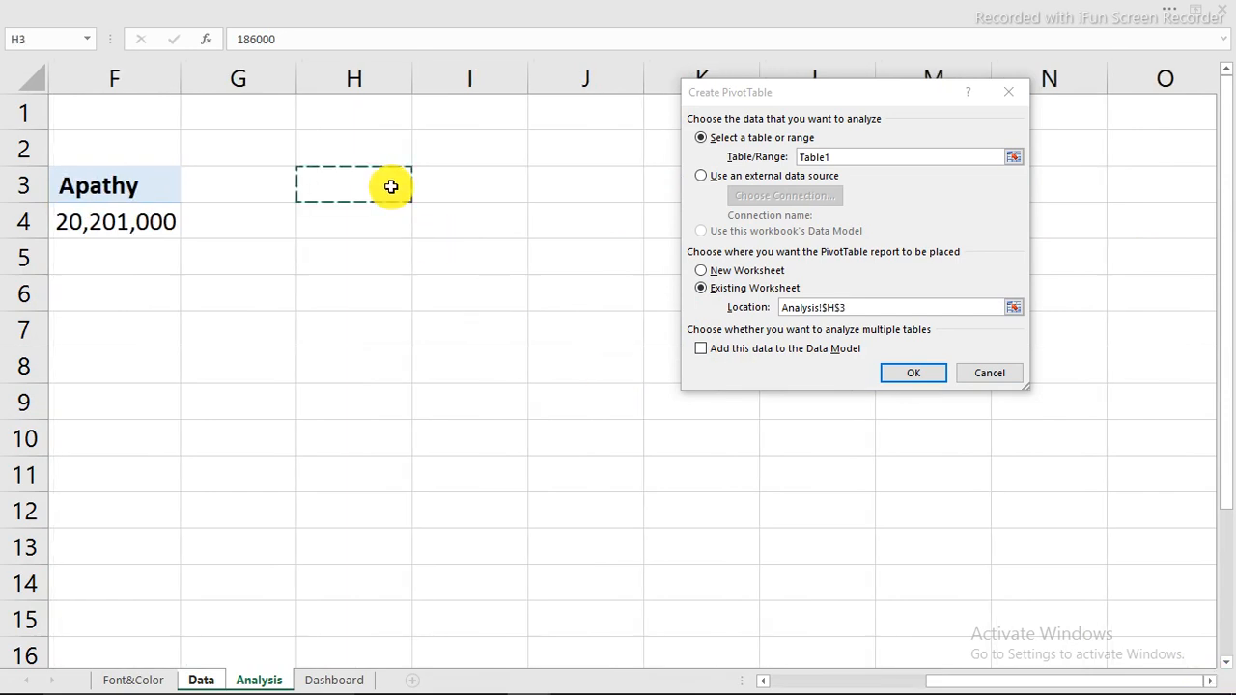
{"action": "left_click", "coordinate": [922, 375]}
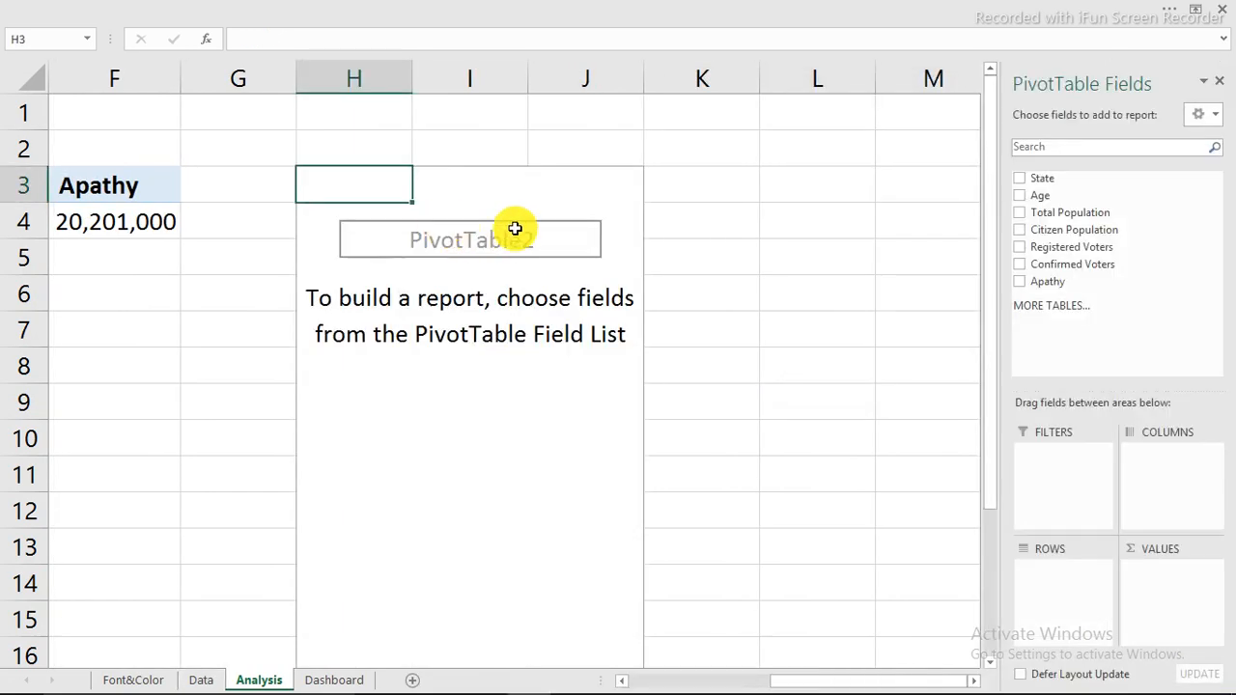
Add the Age field to the rows of the new PivotTable
{"action": "left_click_drag", "start_coordinate": [1037, 199], "coordinate": [1053, 589]}
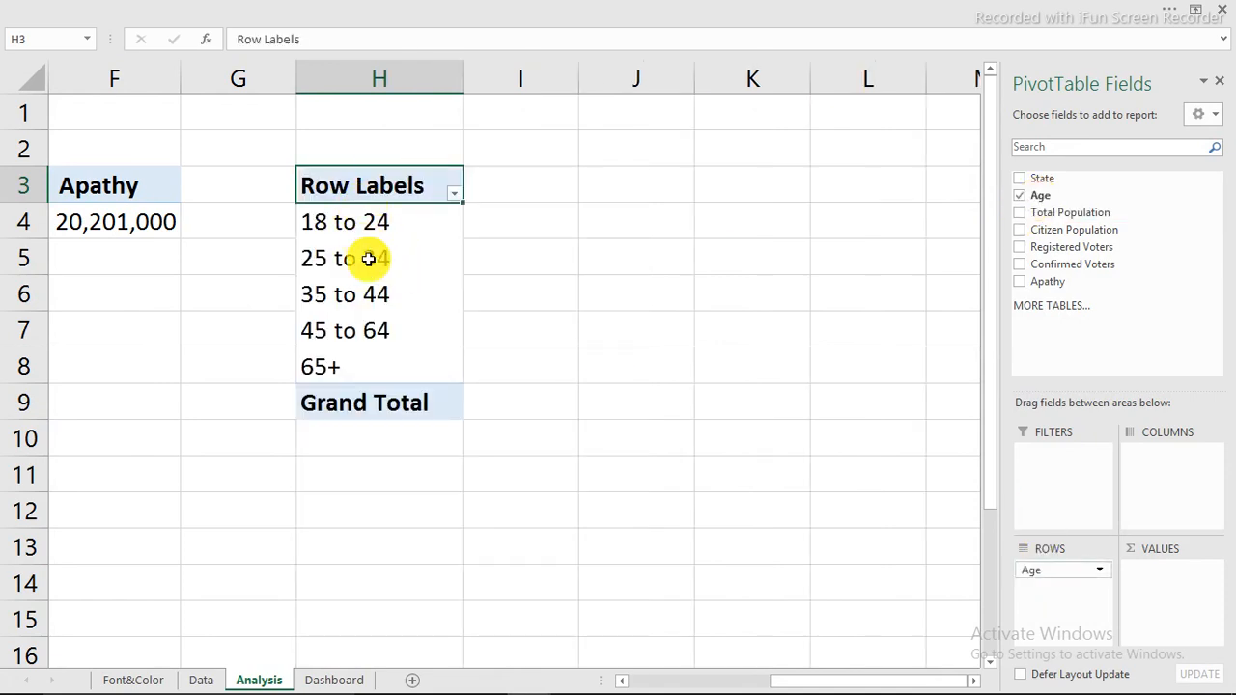
{"action": "key", "text": "Down"}
{"action": "key", "text": "Down"}
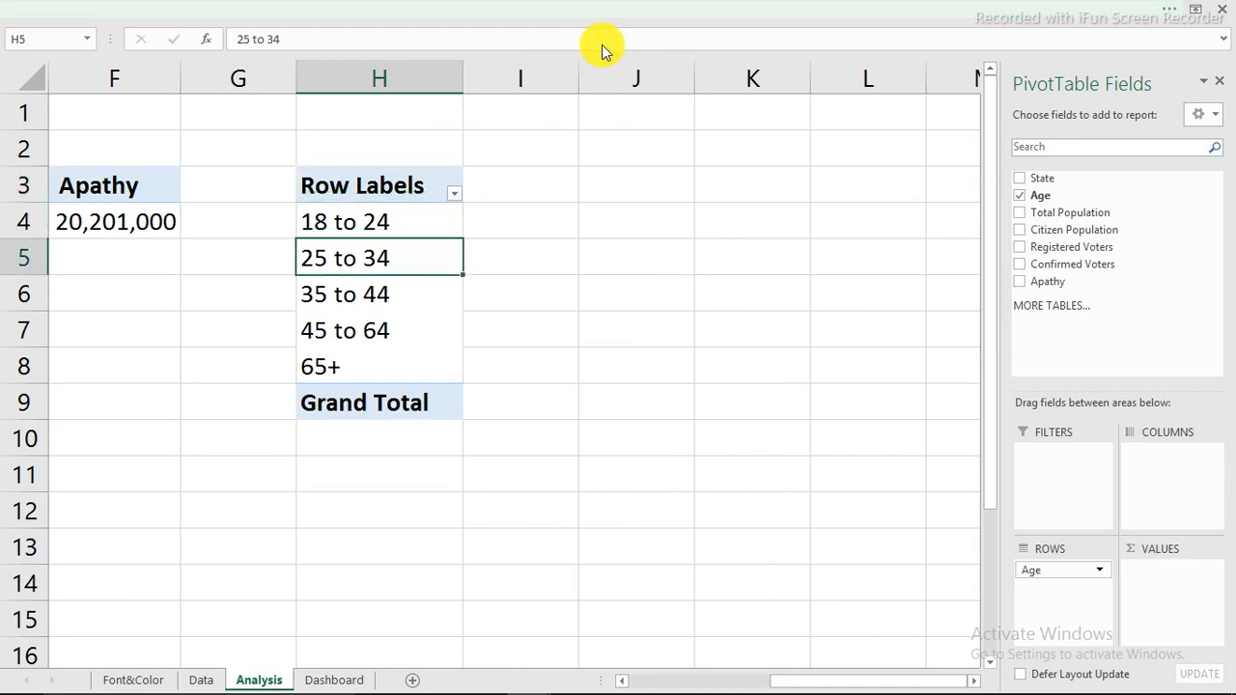
Show the Age PivotTable in tabular form and turn grand totals off for rows and columns
{"action": "left_click", "coordinate": [627, 8]}
{"action": "left_click", "coordinate": [847, 44]}
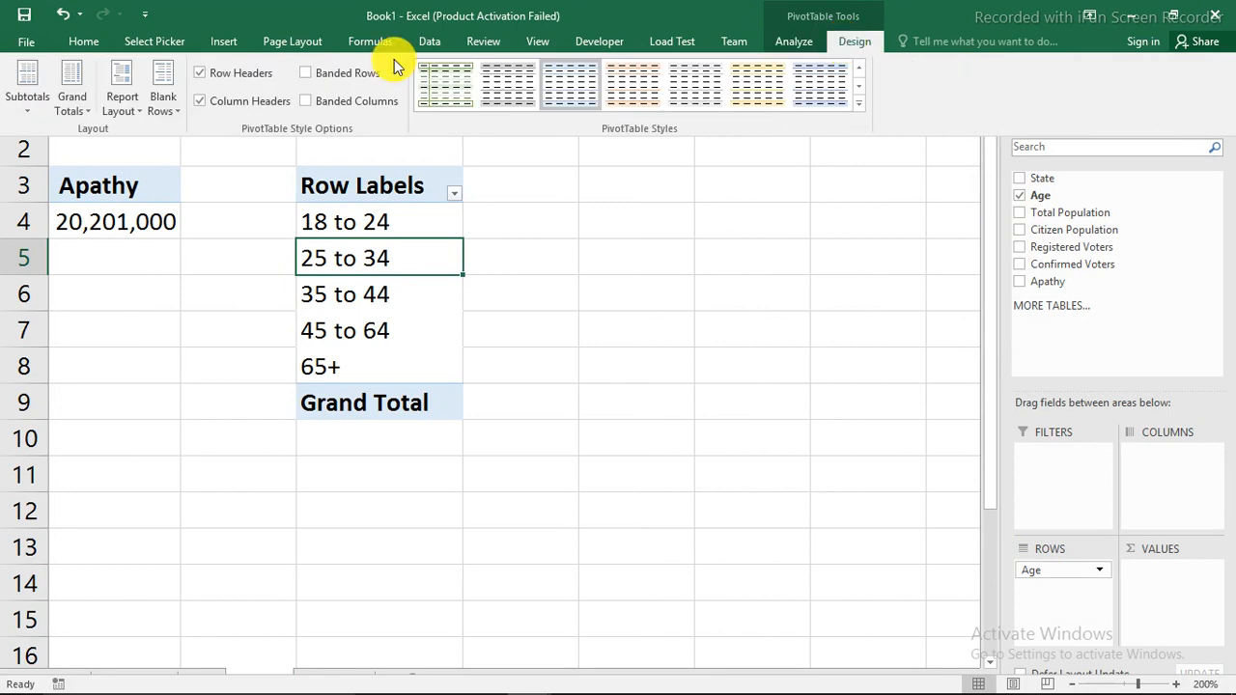
{"action": "left_click", "coordinate": [130, 109]}
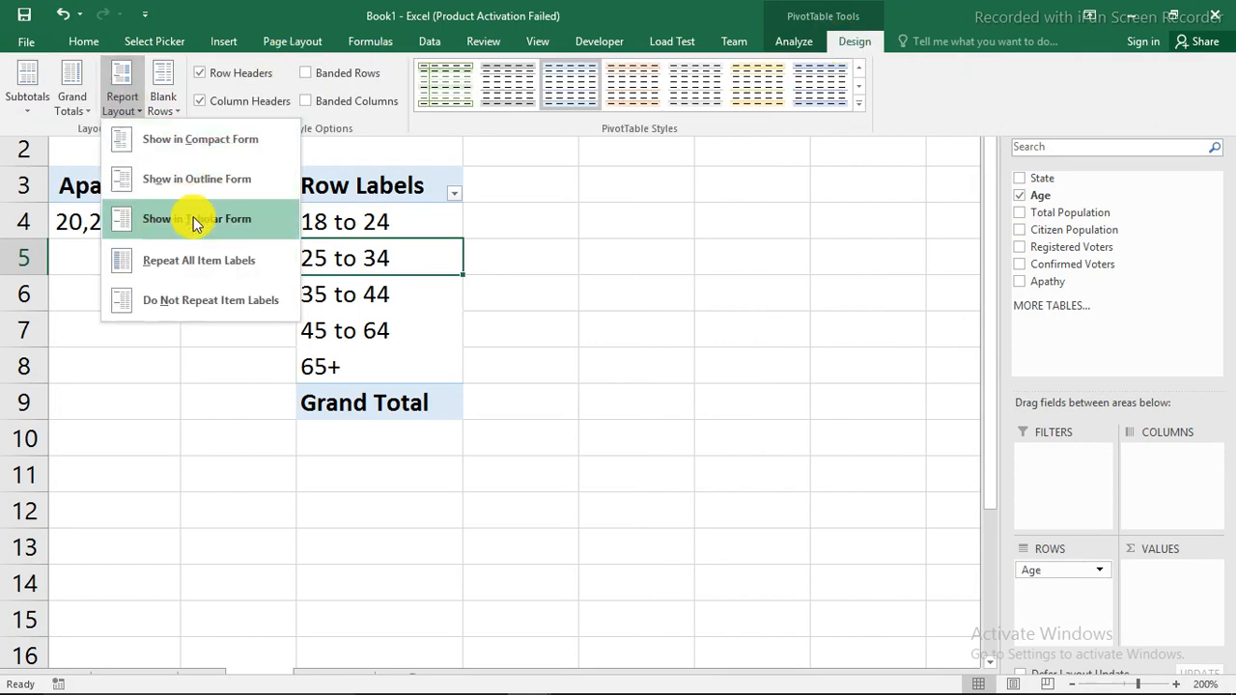
{"action": "left_click", "coordinate": [177, 218]}
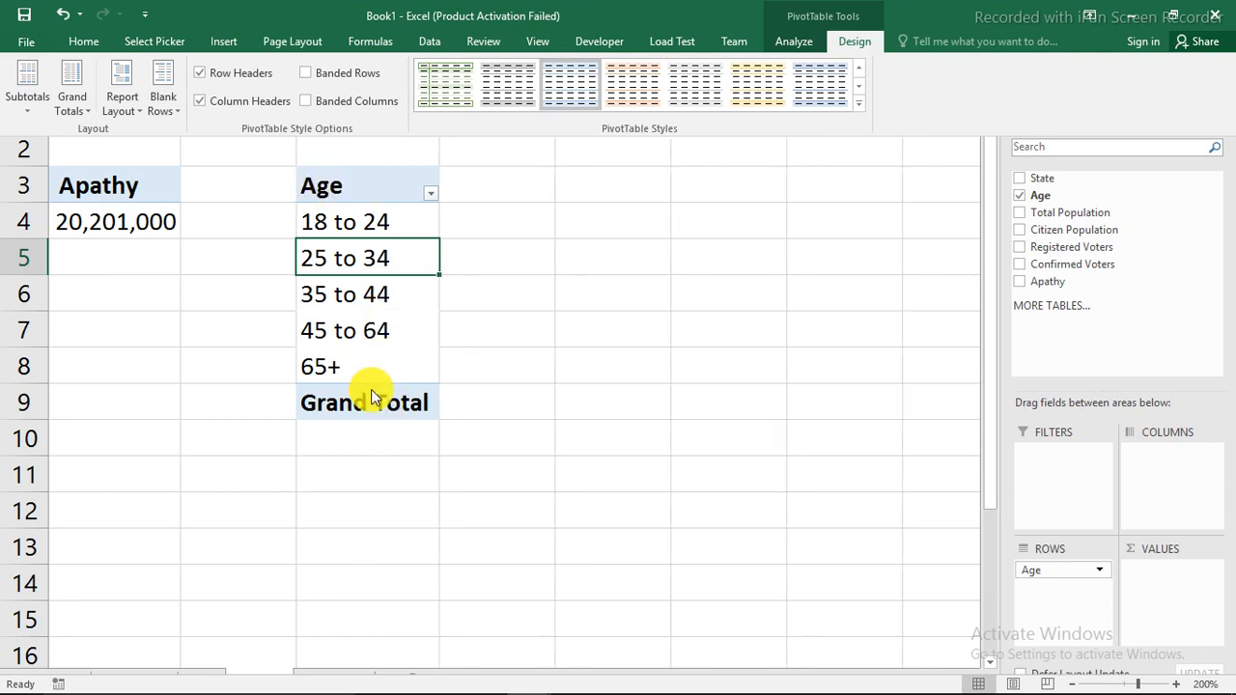
{"action": "left_click", "coordinate": [83, 110]}
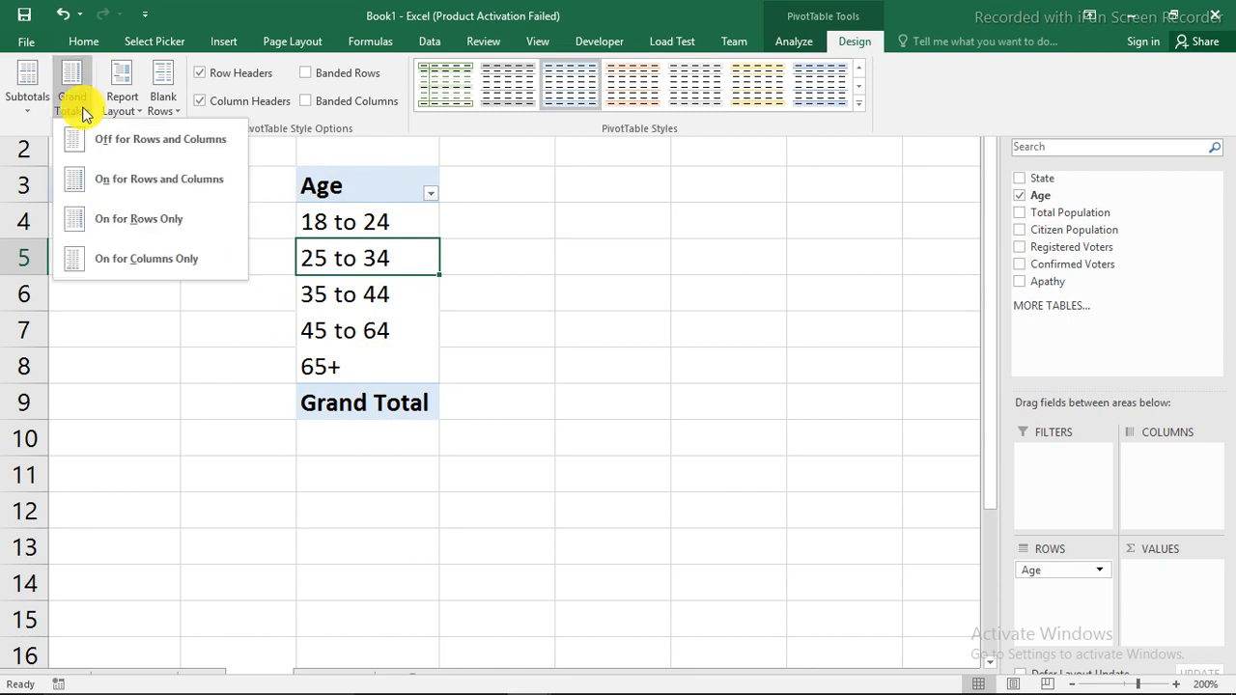
{"action": "left_click", "coordinate": [138, 146]}
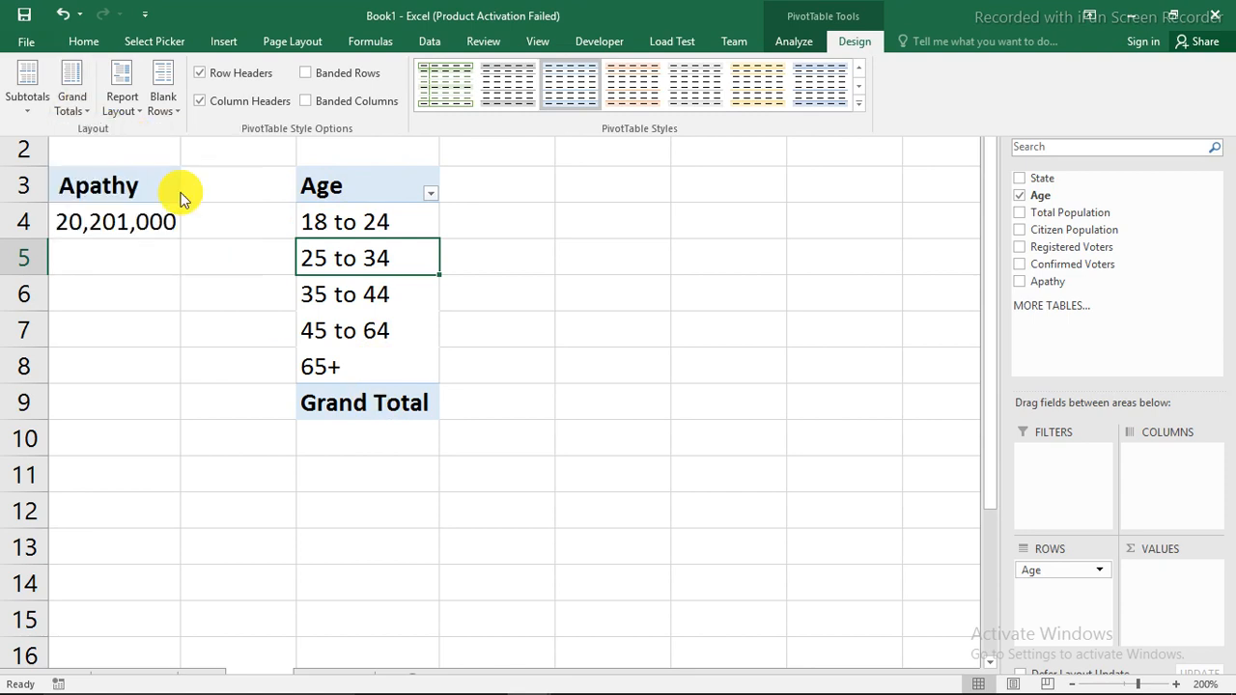
{"action": "left_click", "coordinate": [247, 504]}
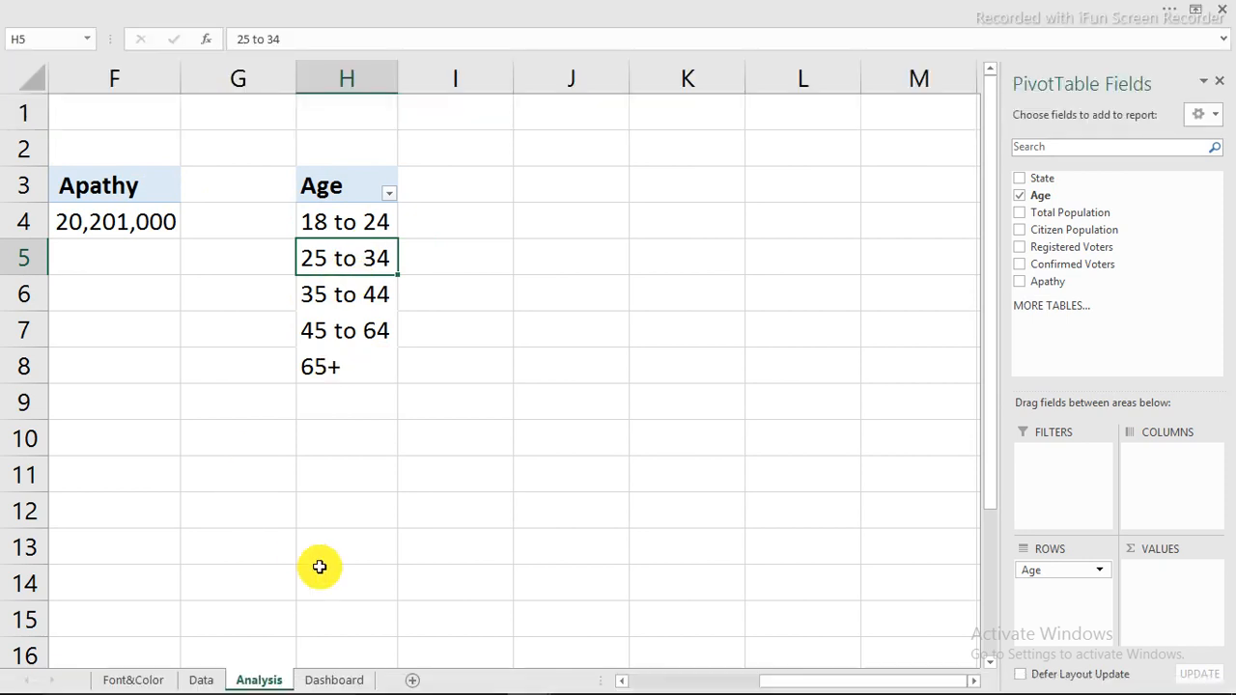
Examine the panel titles on the Dashboard sheet and the population and voter columns on the Data sheet
{"action": "left_click", "coordinate": [334, 680]}
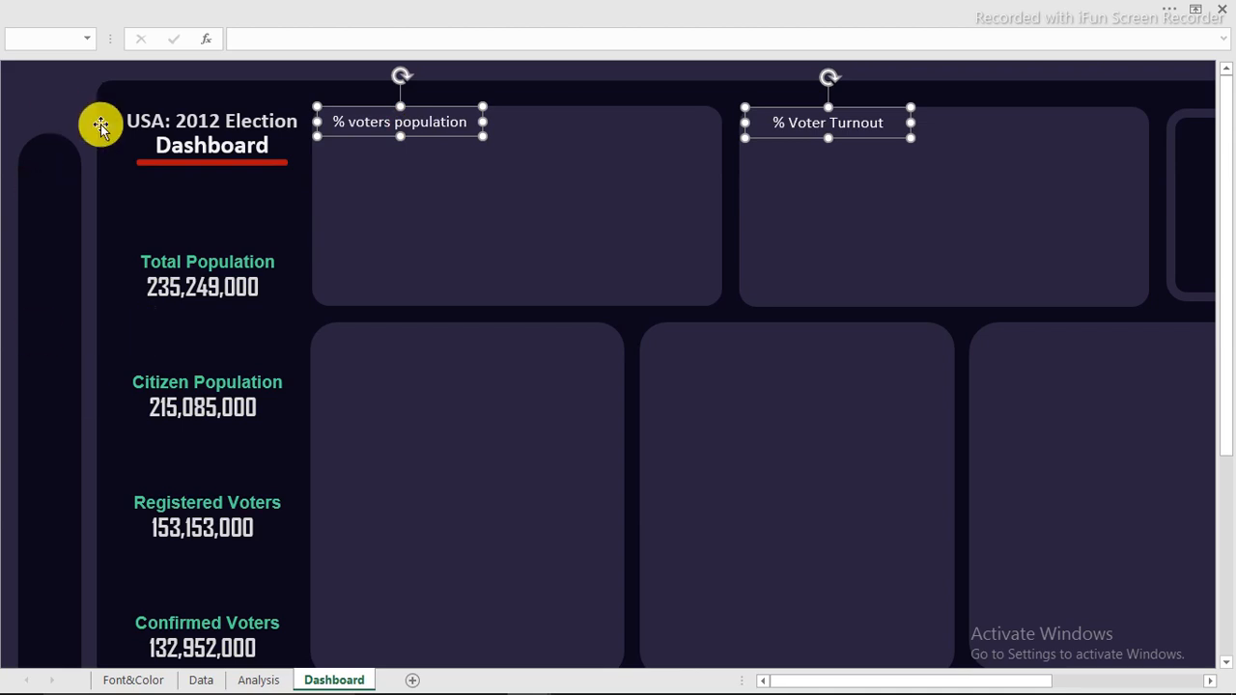
{"action": "left_click", "coordinate": [253, 681]}
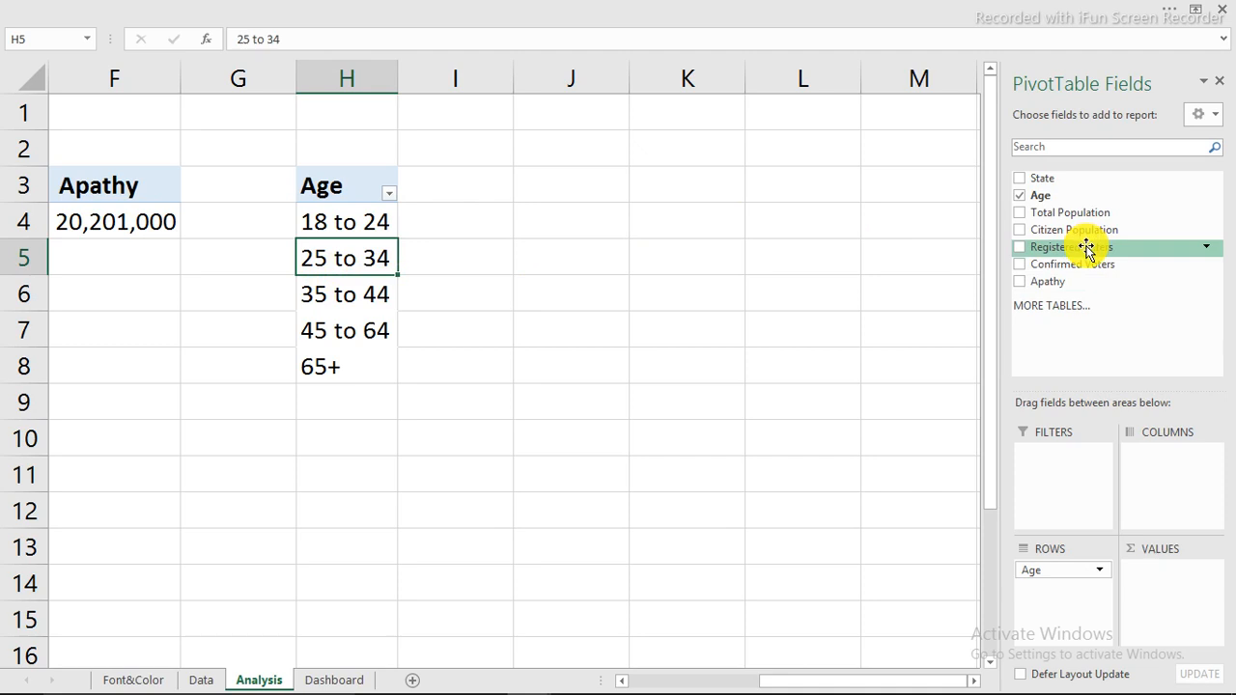
{"action": "mouse_move", "coordinate": [1026, 676]}
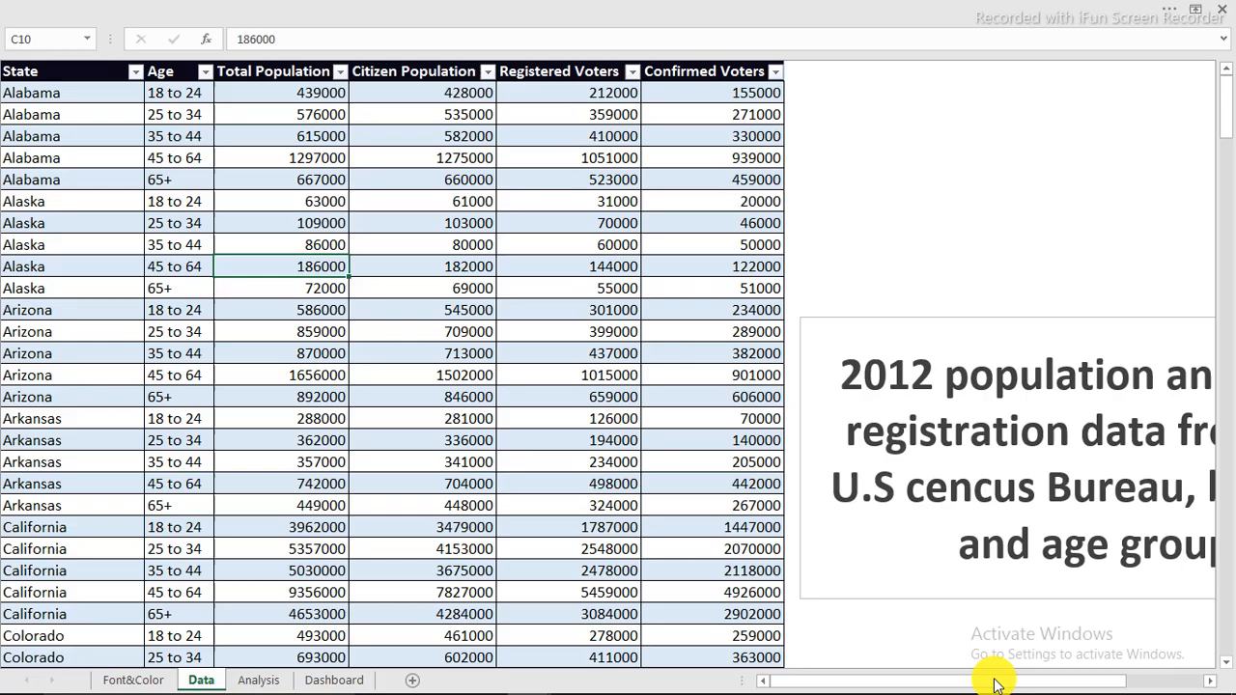
{"action": "left_click", "coordinate": [290, 93]}
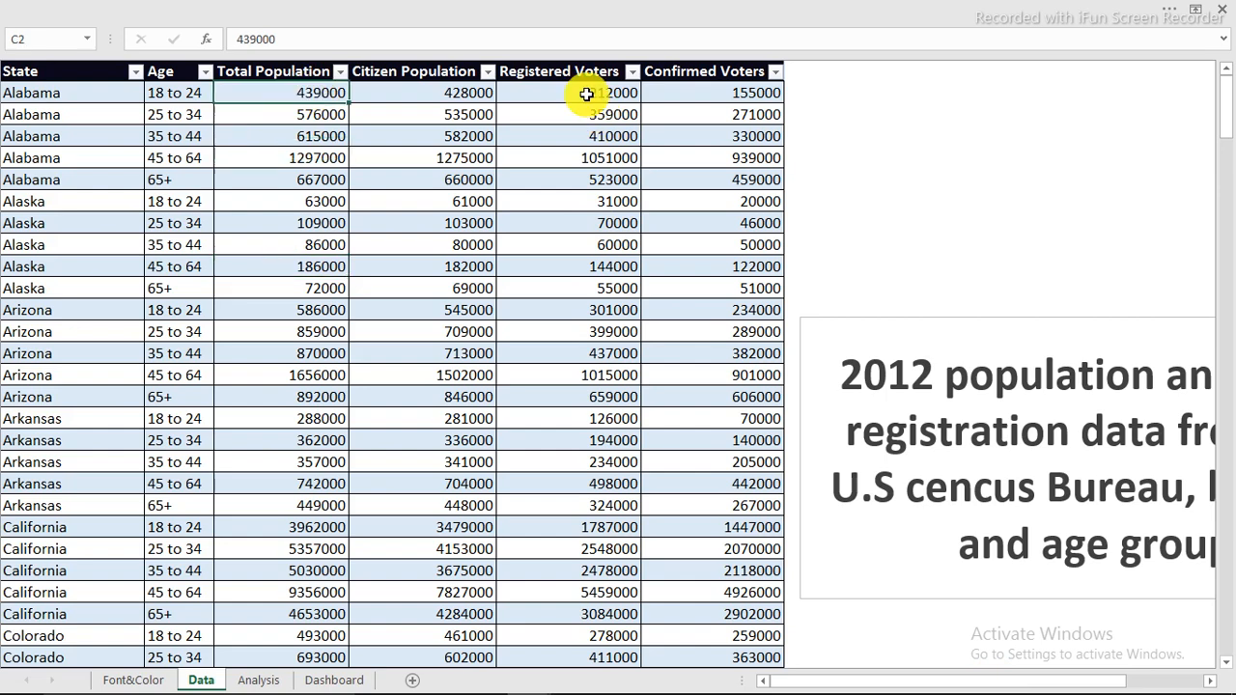
{"action": "left_click", "coordinate": [704, 93], "text": "shift"}
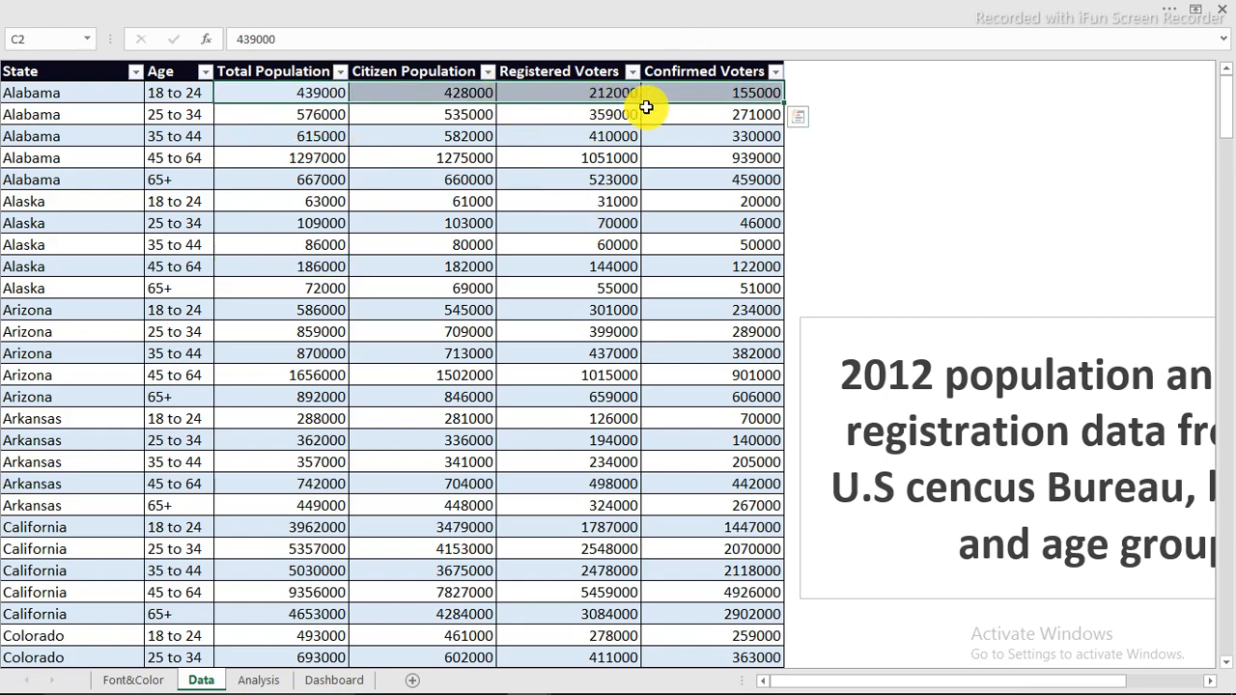
{"action": "left_click", "coordinate": [256, 679]}
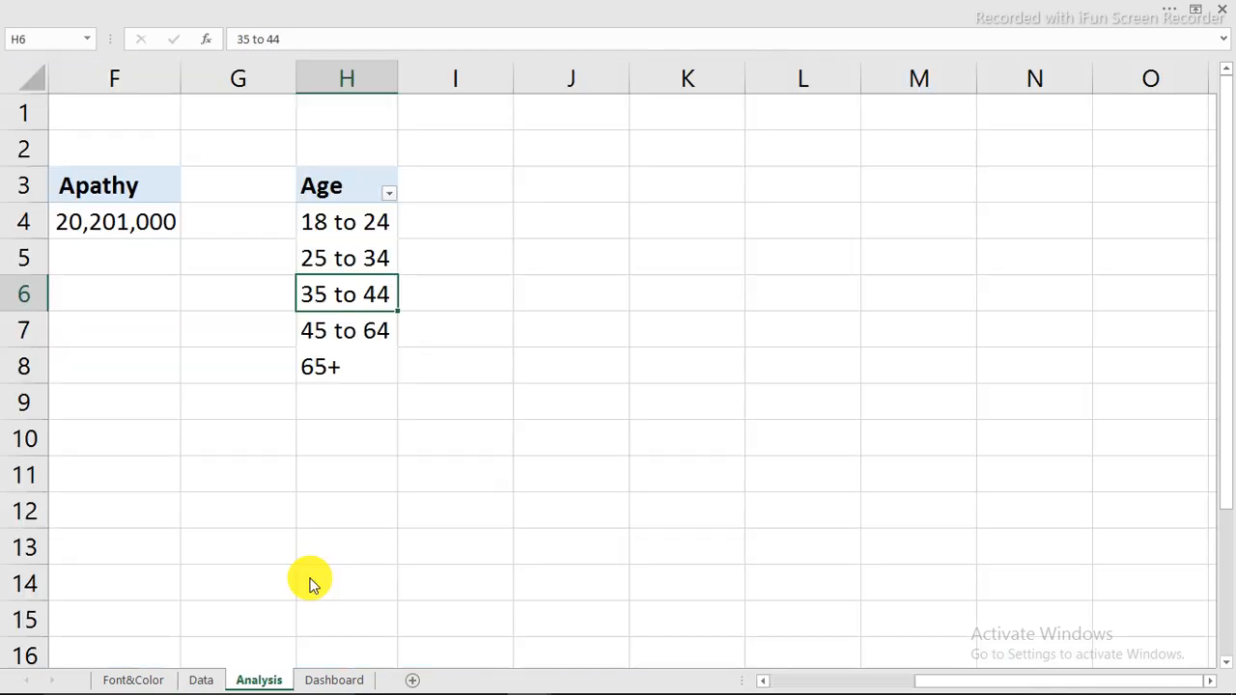
Add a calculated field named "% voter population" to the Age PivotTable, dividing Confirmed Voters by Citizen Population
{"action": "left_click", "coordinate": [345, 258]}
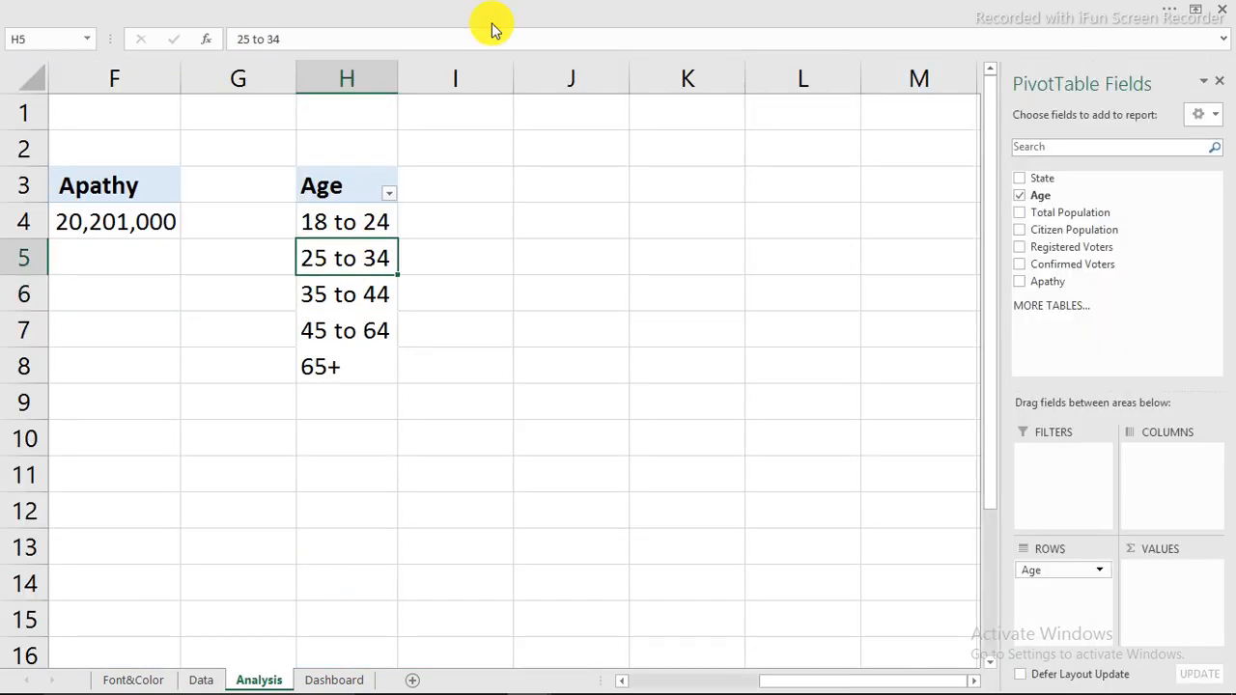
{"action": "left_click", "coordinate": [566, 29]}
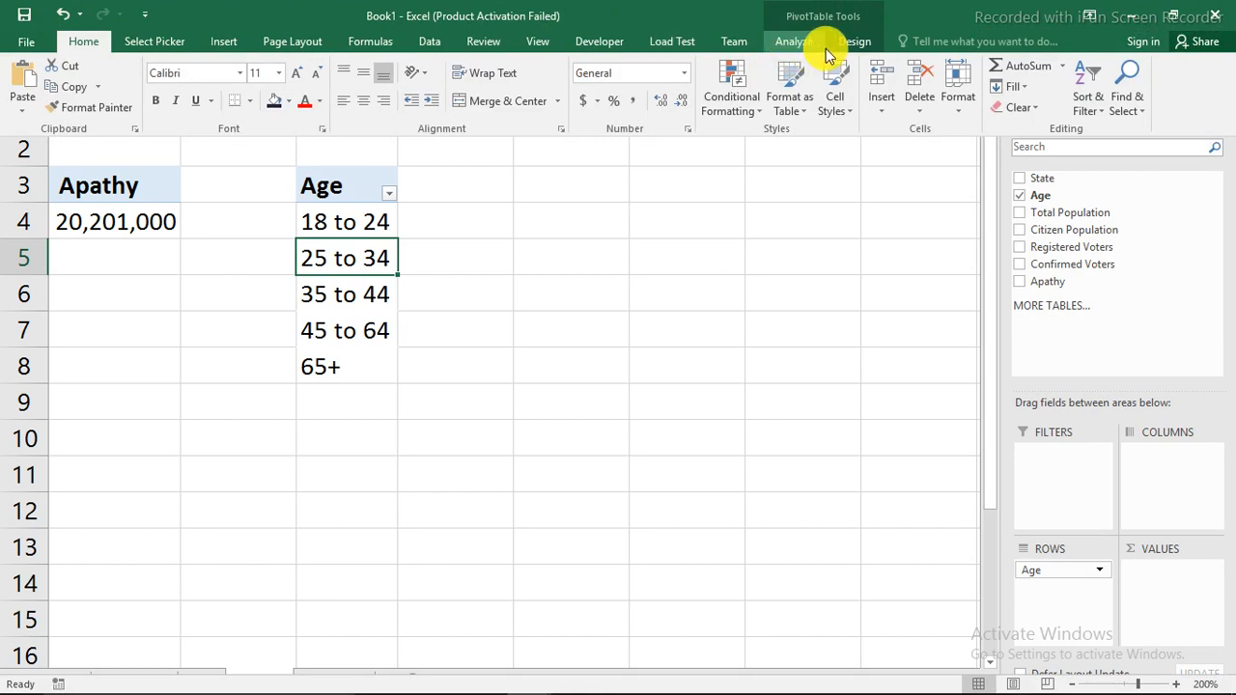
{"action": "left_click", "coordinate": [796, 45]}
{"action": "left_click", "coordinate": [894, 66]}
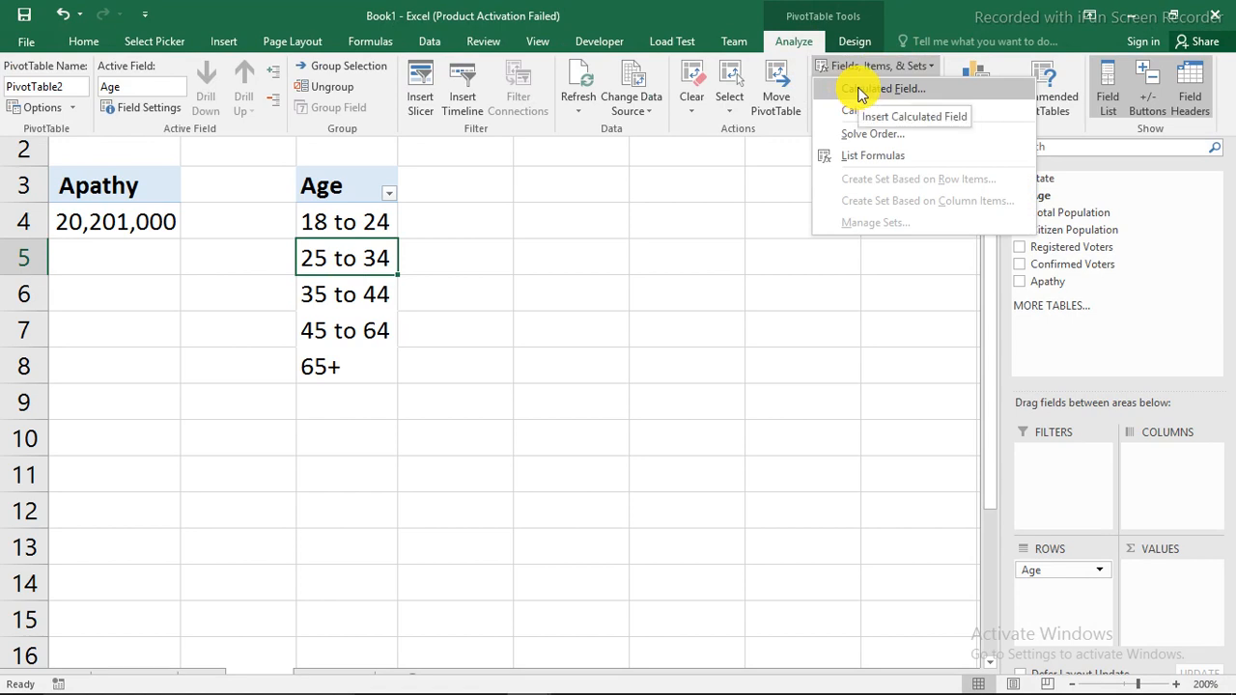
{"action": "left_click", "coordinate": [907, 93]}
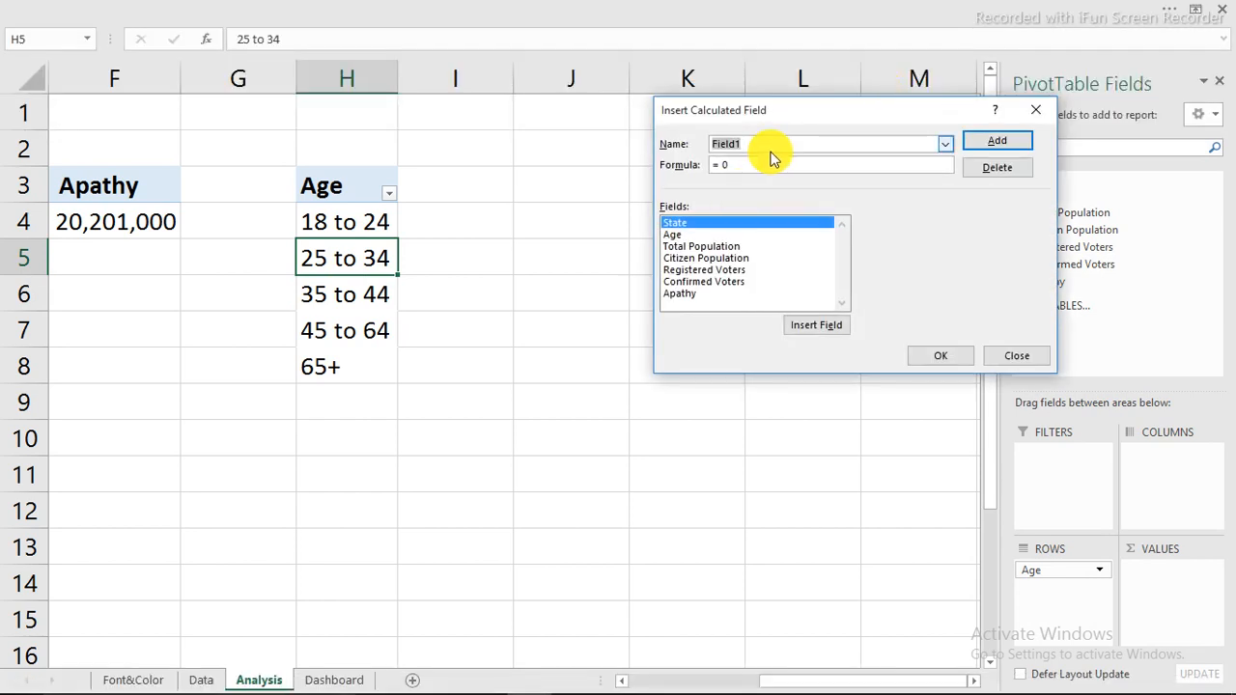
{"action": "type", "text": "% voter population"}
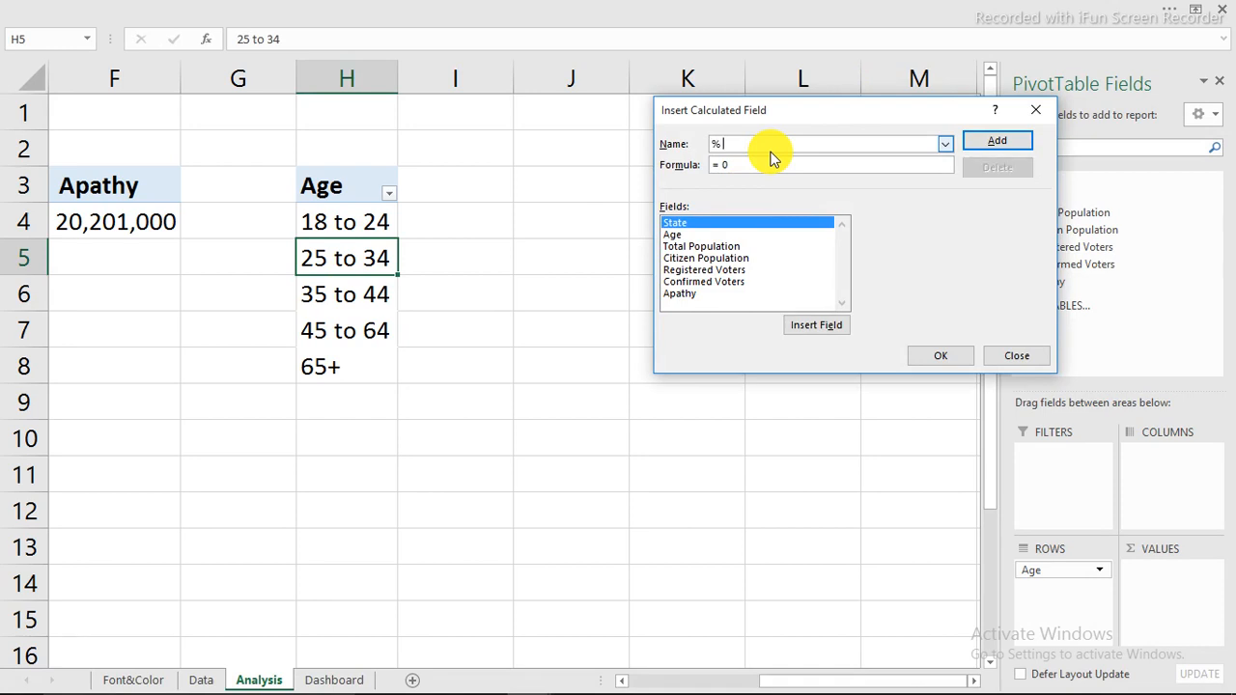
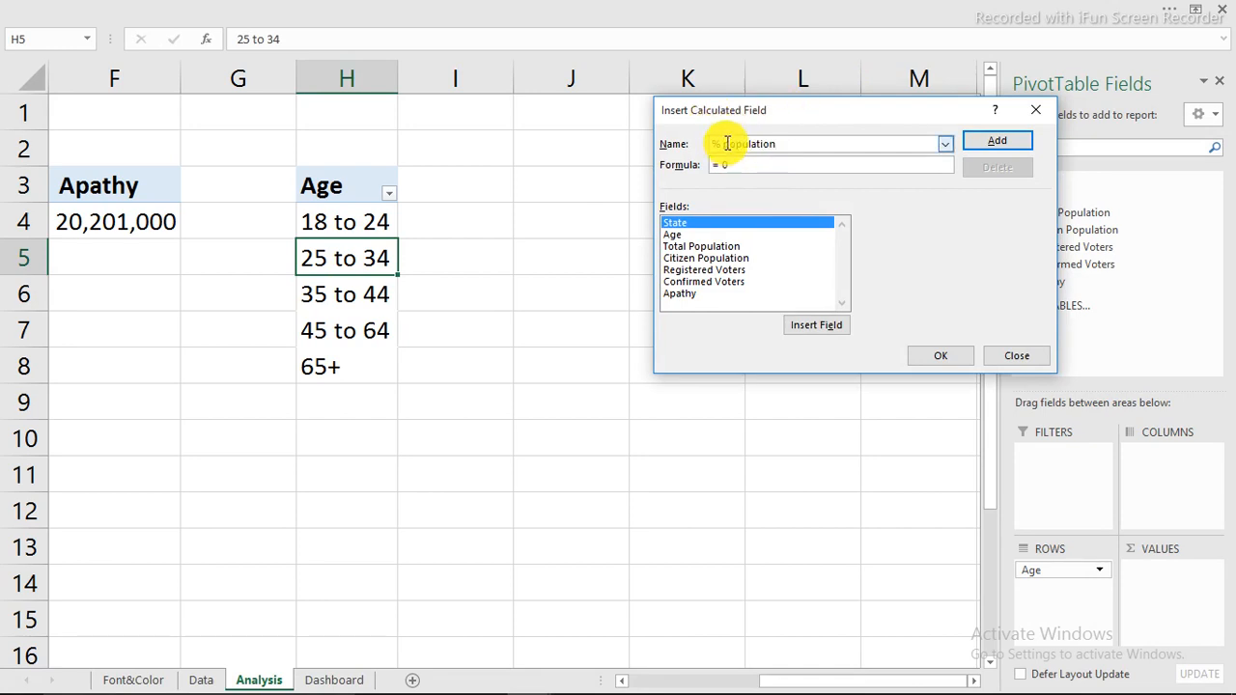
{"action": "type", "text": "total"}
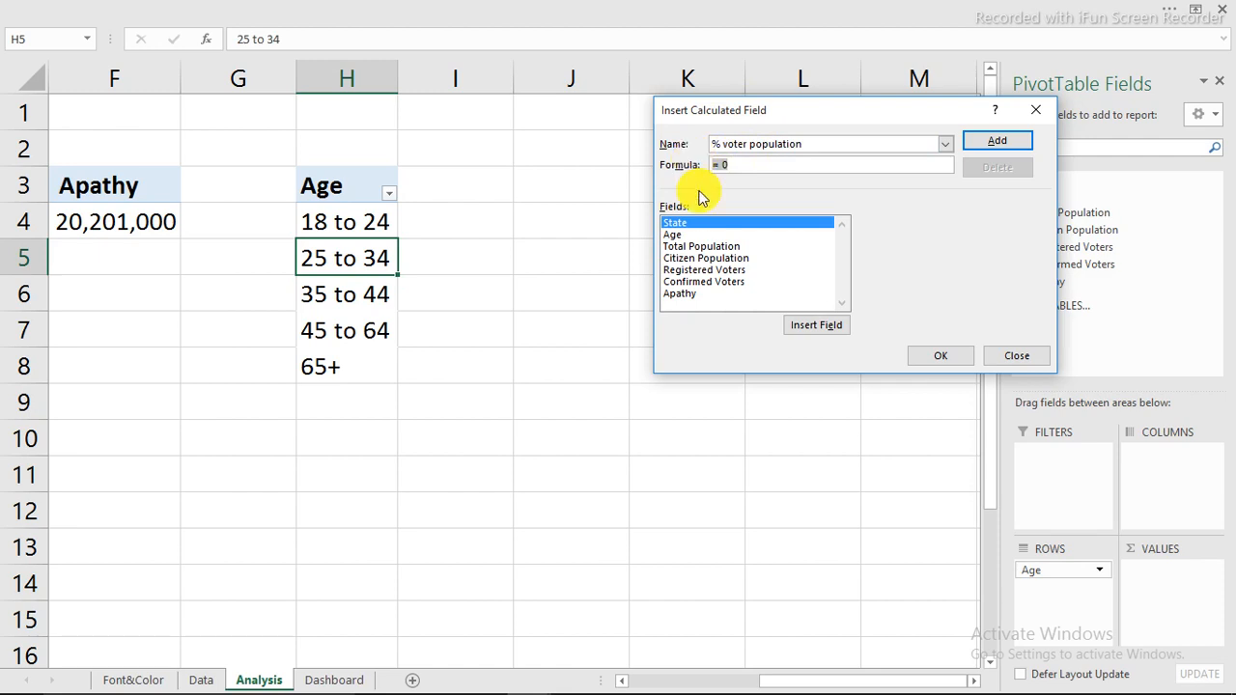
{"action": "double_click", "coordinate": [705, 282]}
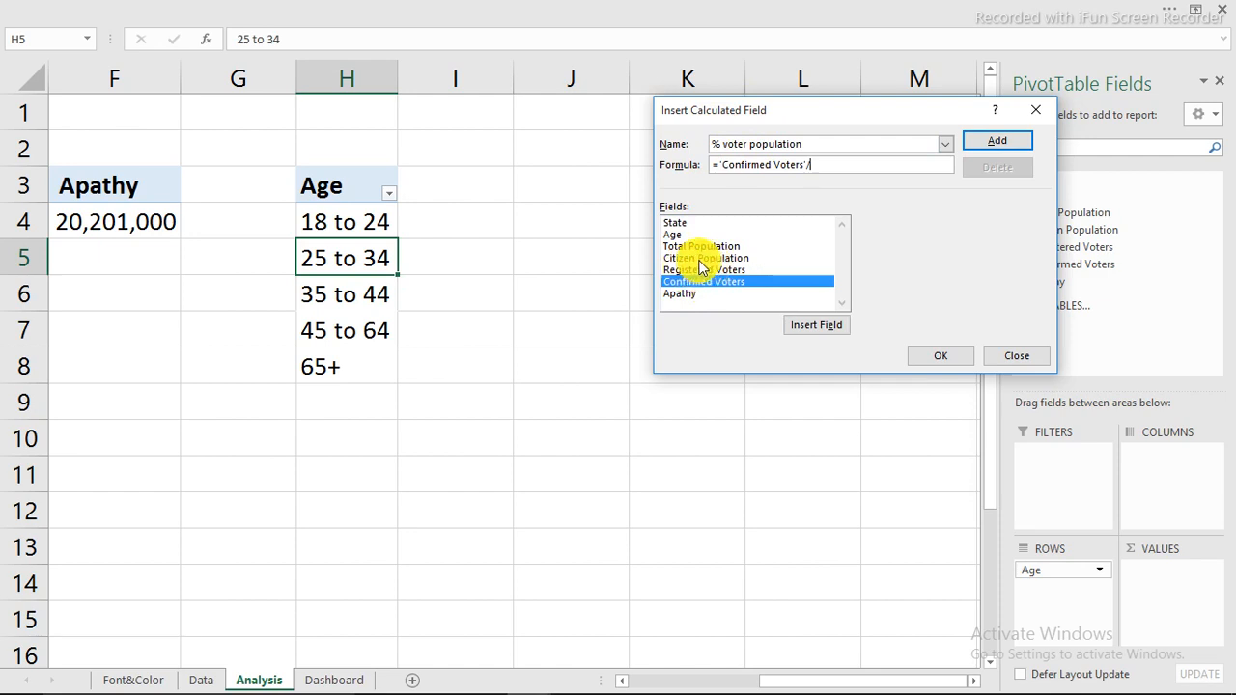
{"action": "double_click", "coordinate": [701, 259]}
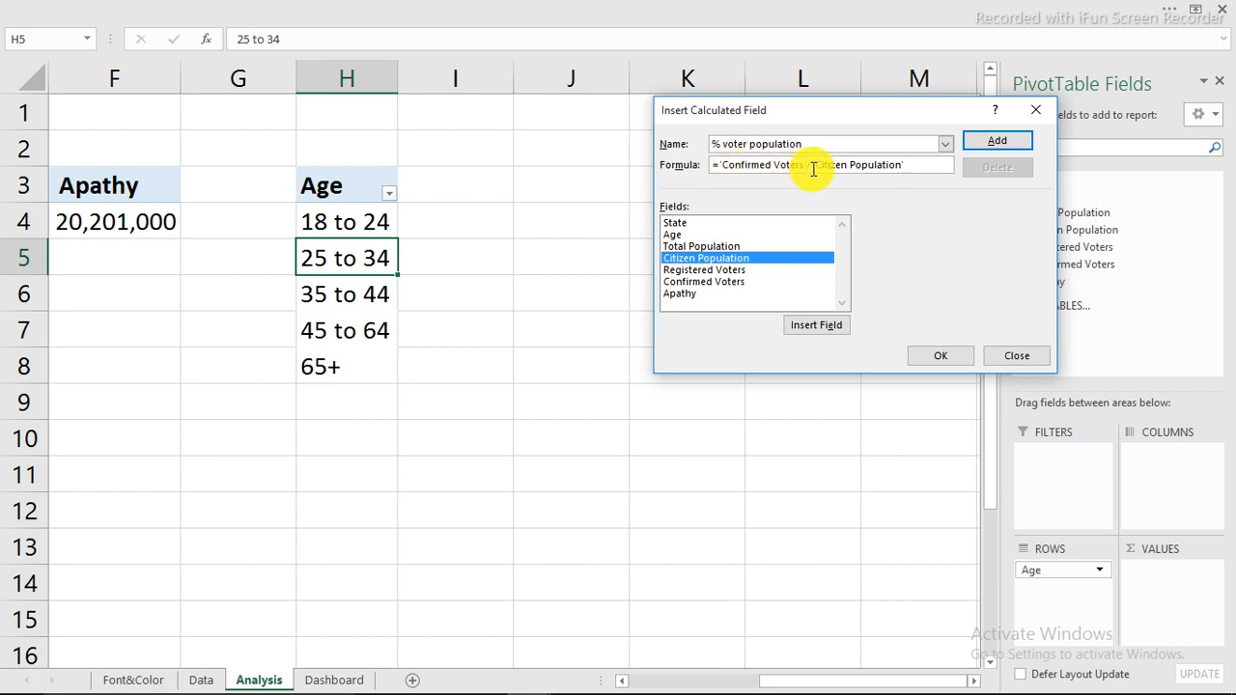
{"action": "left_click", "coordinate": [995, 145]}
{"action": "left_click", "coordinate": [945, 356]}
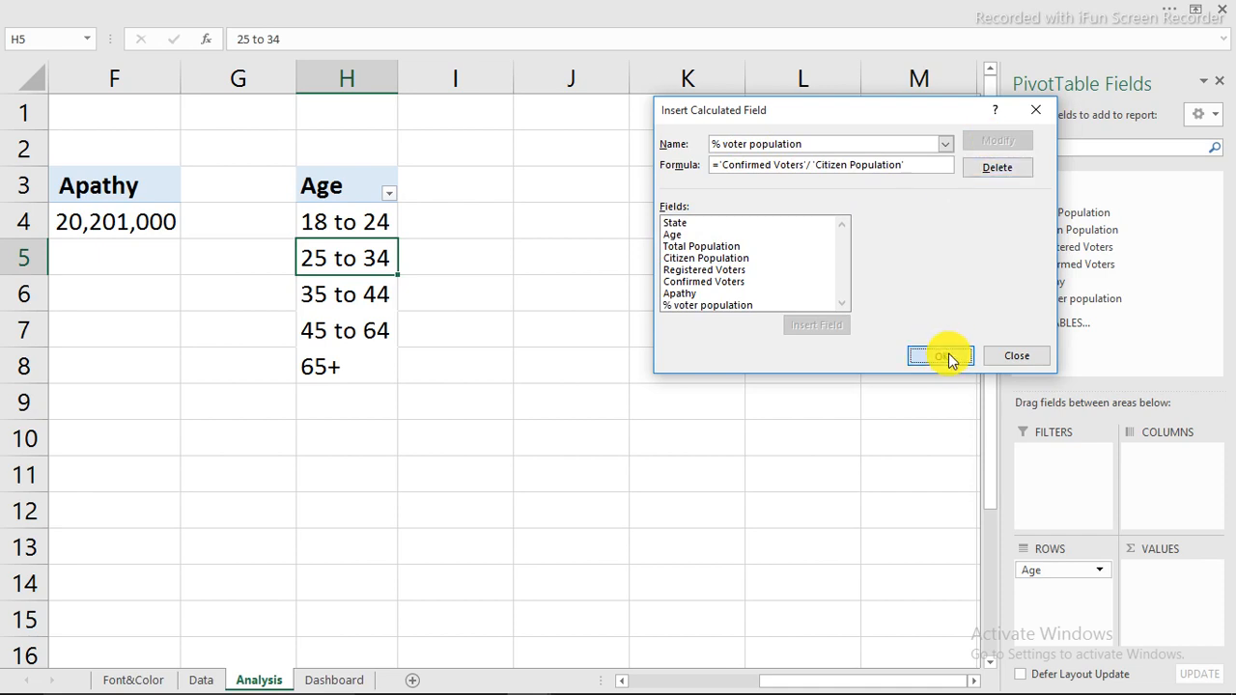
Format the values of the calculated voter population field as percentages with one decimal place
{"action": "mouse_move", "coordinate": [623, 226]}
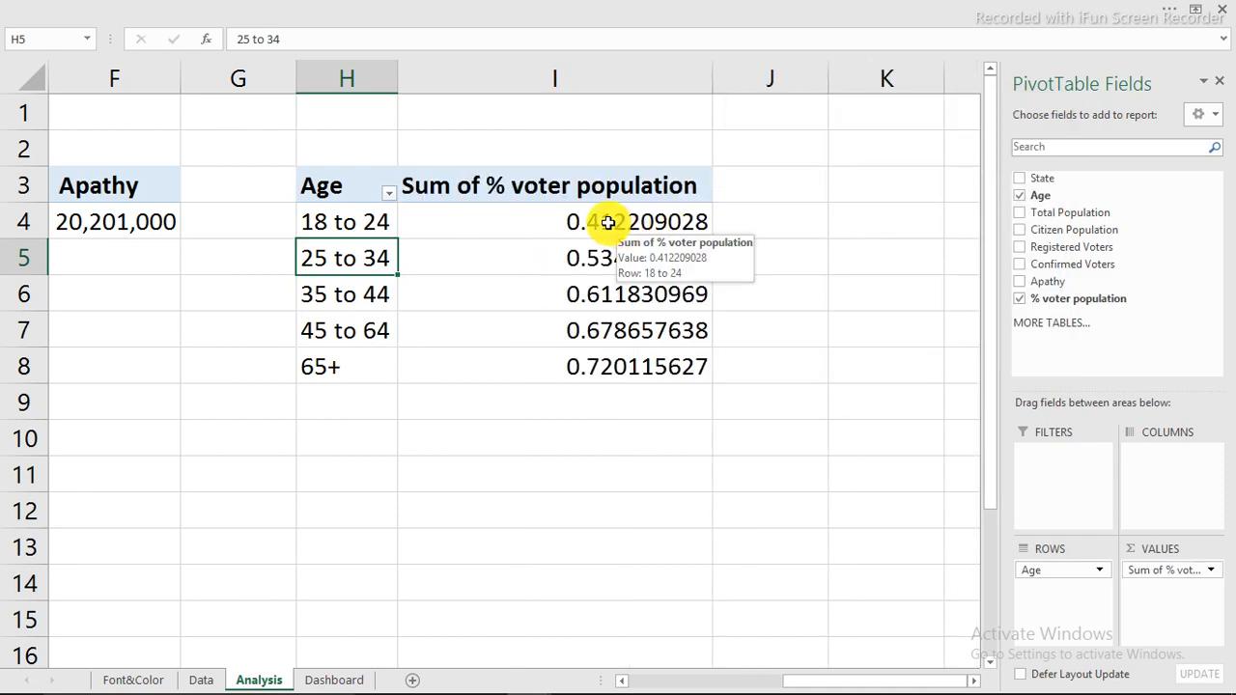
{"action": "left_click", "coordinate": [608, 223]}
{"action": "right_click", "coordinate": [607, 223]}
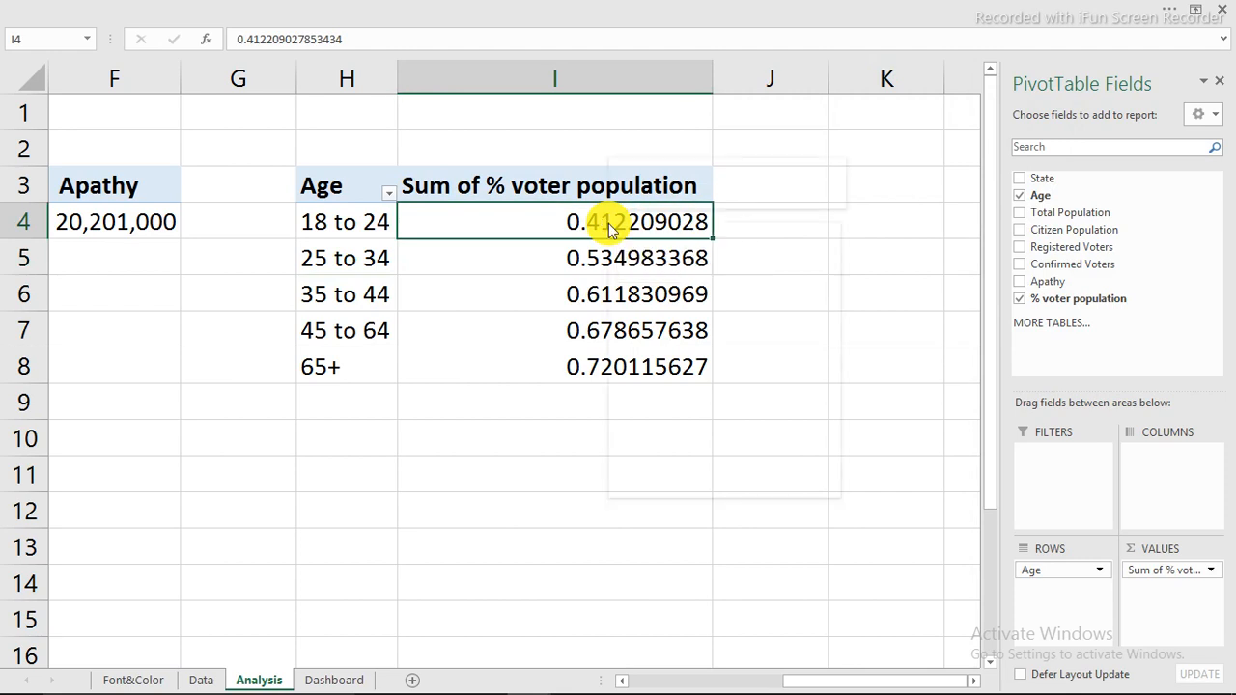
{"action": "left_click", "coordinate": [647, 280]}
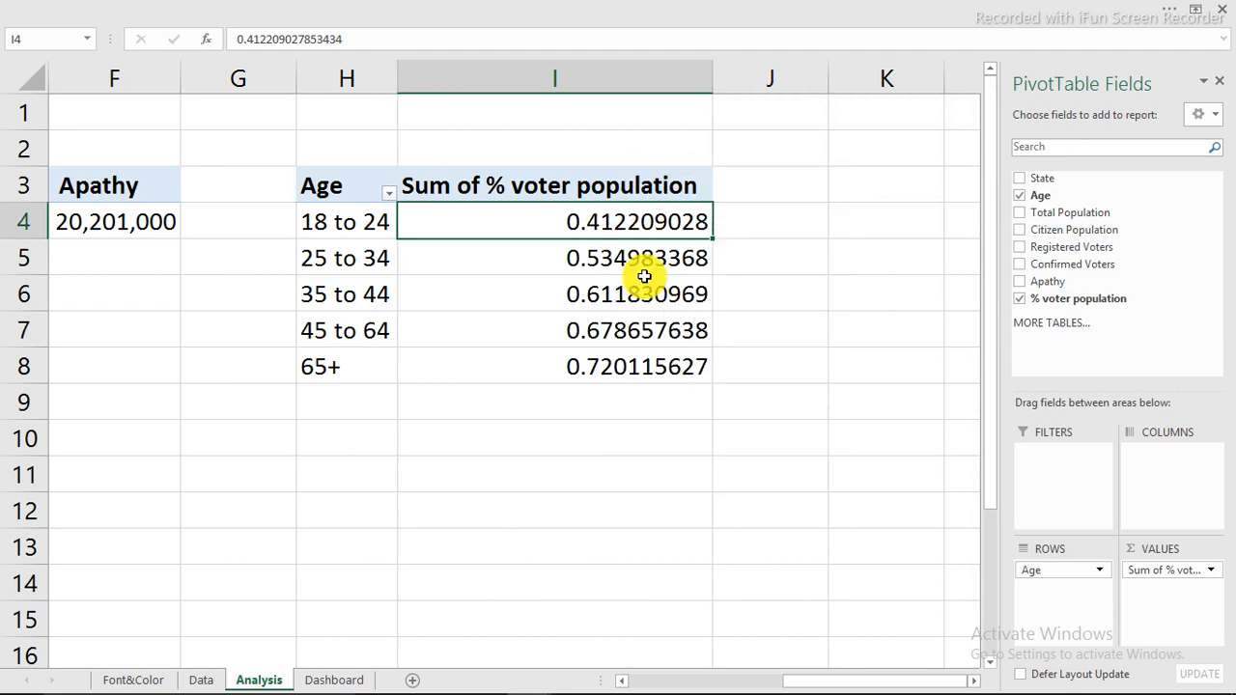
{"action": "left_click", "coordinate": [462, 208]}
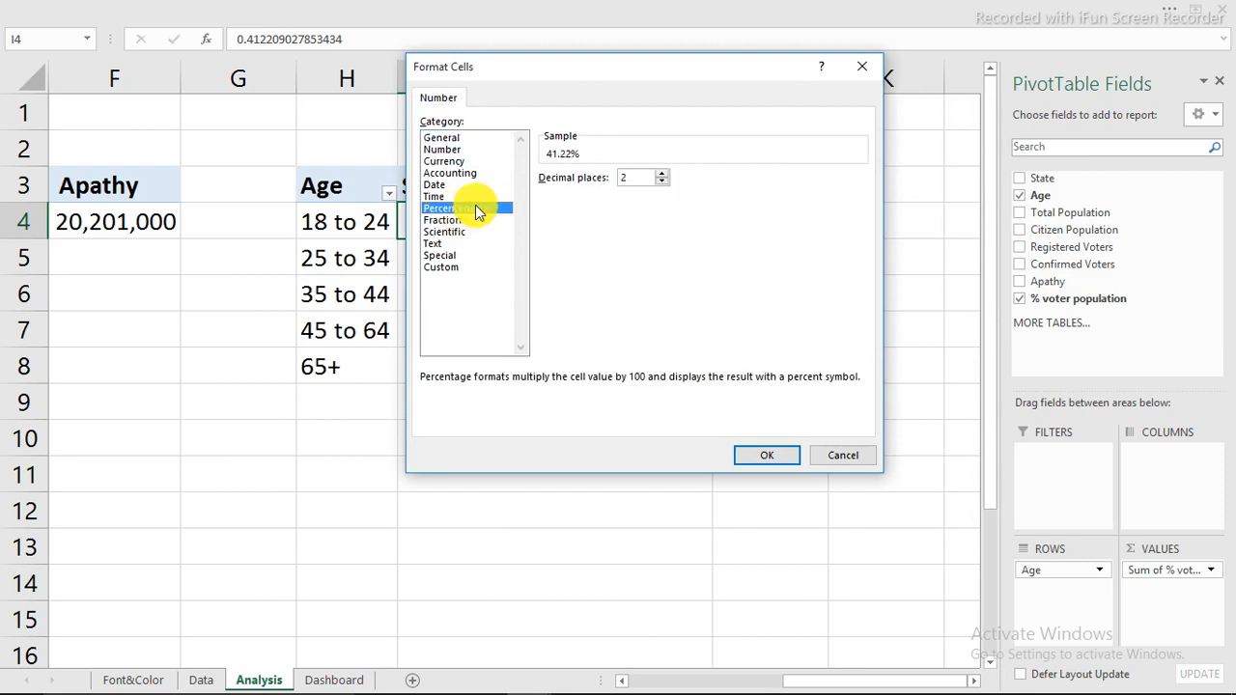
{"action": "left_click", "coordinate": [766, 455]}
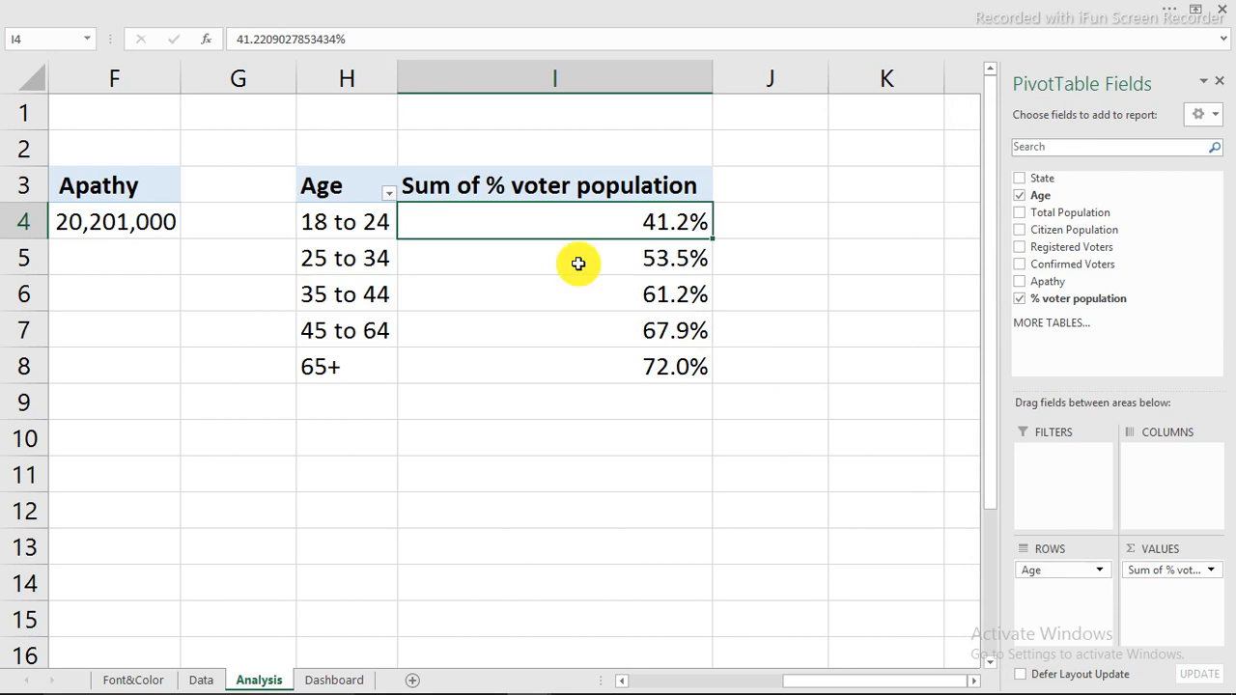
Rename the value column in I3 to "% voter population " with a trailing space so it differs from the source field name
{"action": "left_click", "coordinate": [456, 189]}
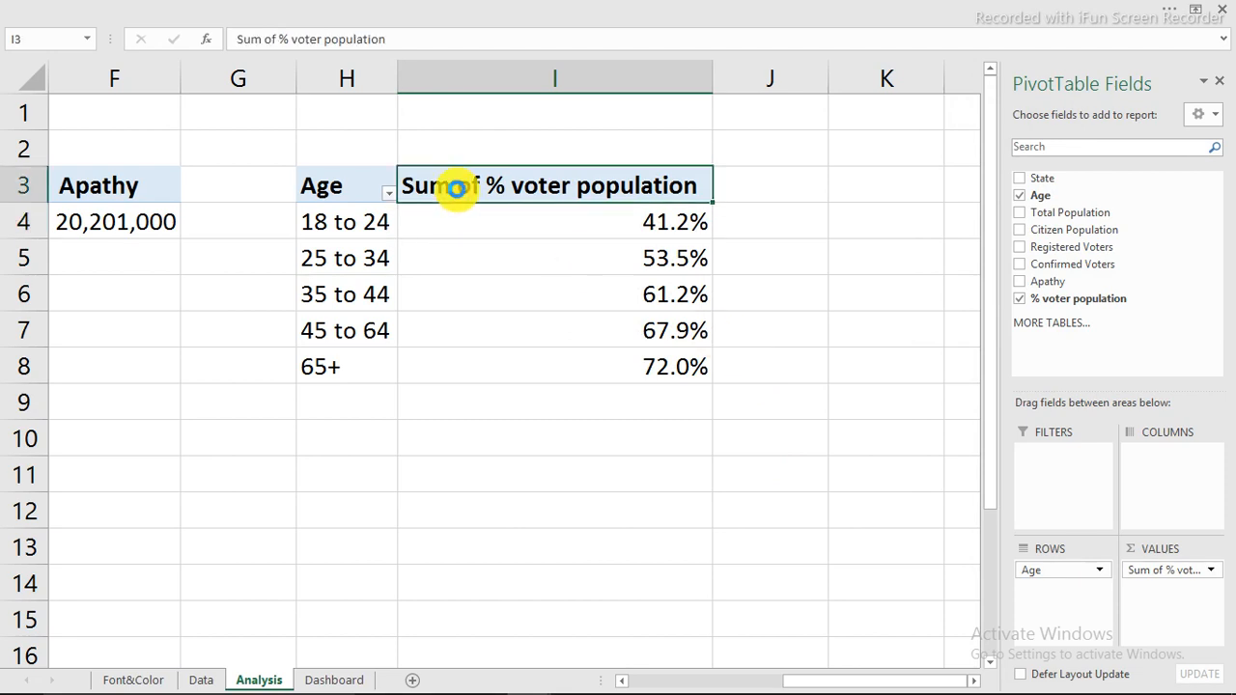
{"action": "double_click", "coordinate": [458, 189]}
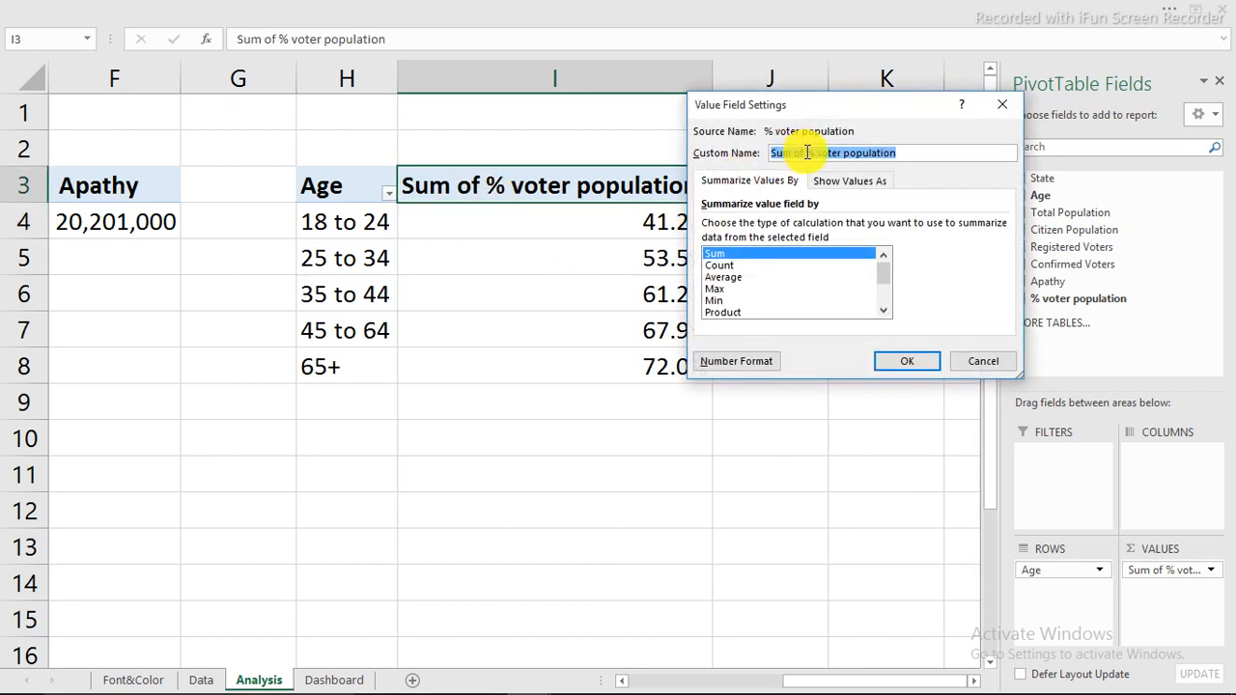
{"action": "left_click_drag", "start_coordinate": [807, 153], "coordinate": [722, 152]}
{"action": "key", "text": "BackSpace"}
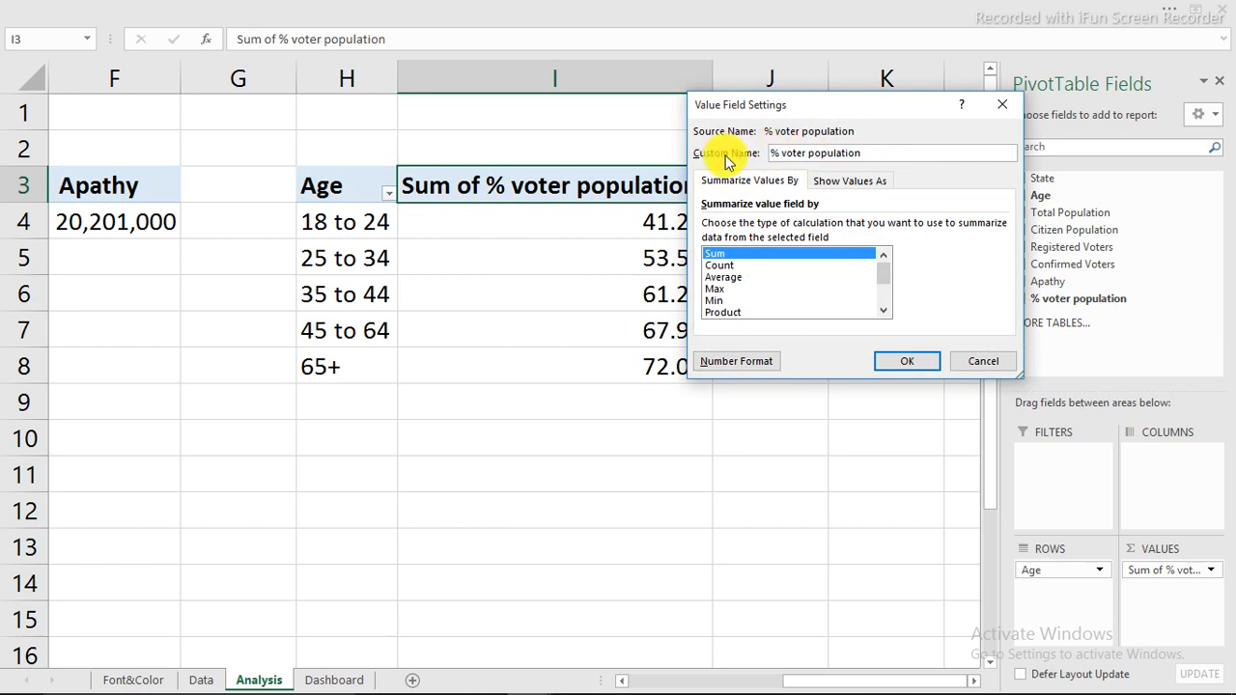
{"action": "key", "text": "Return"}
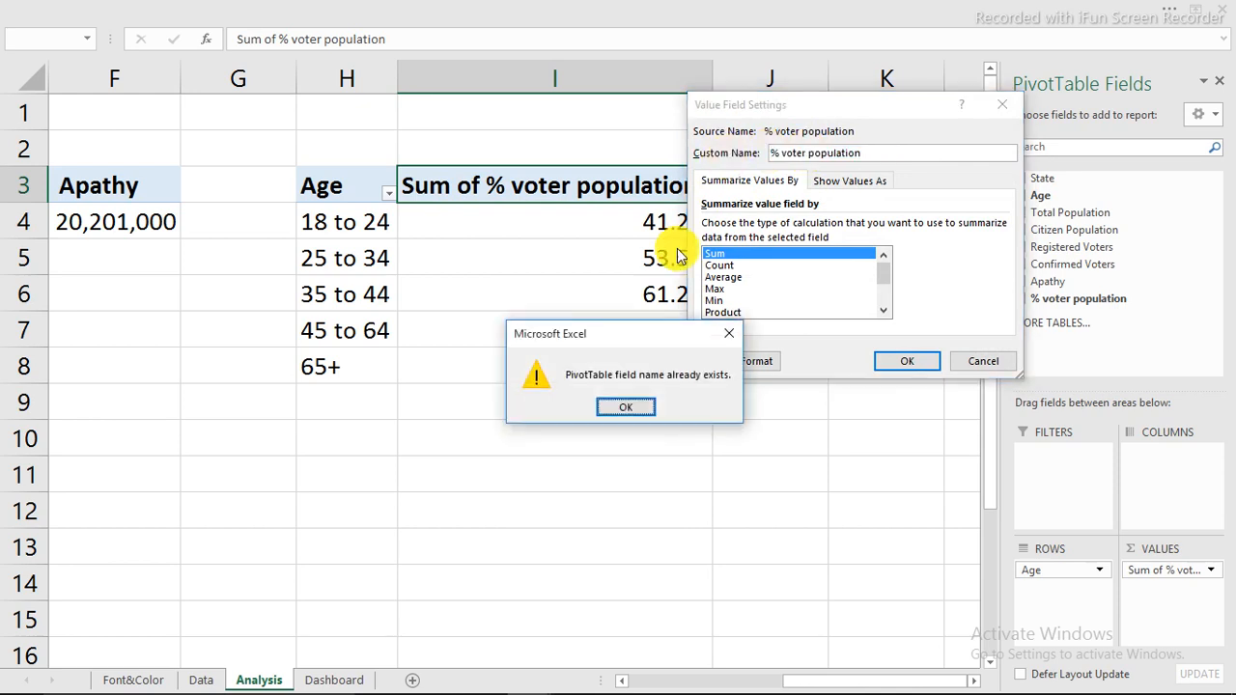
{"action": "left_click", "coordinate": [626, 409]}
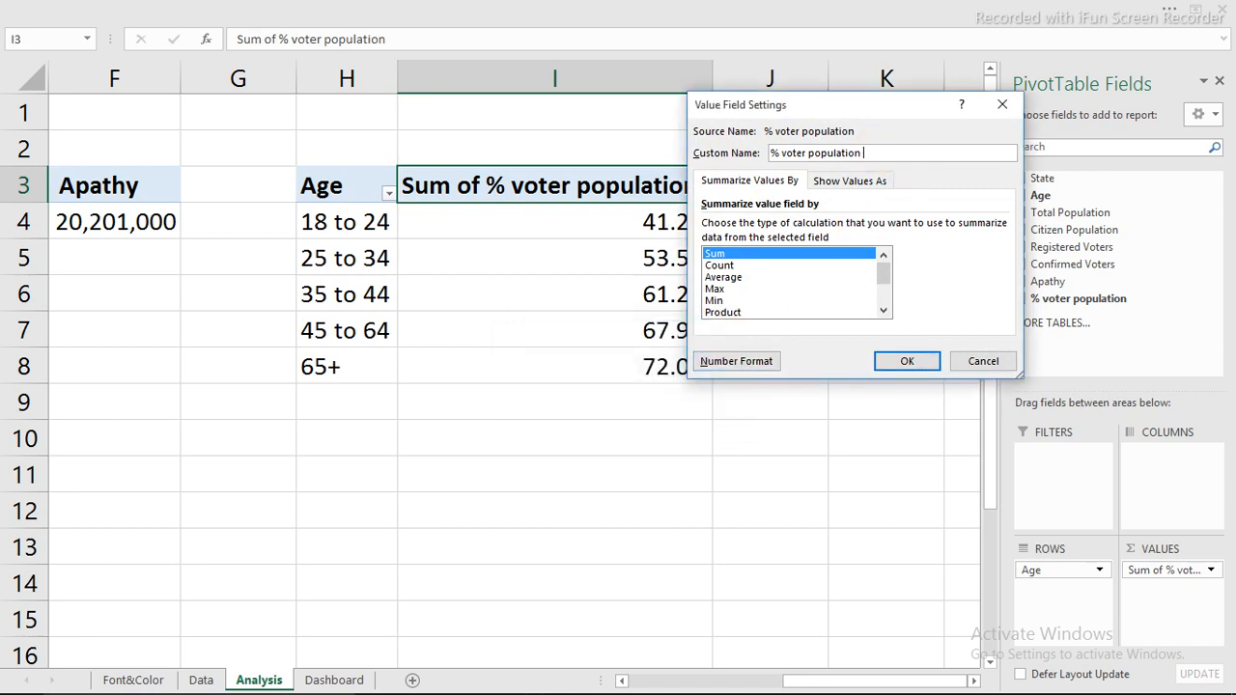
{"action": "left_click", "coordinate": [917, 363]}
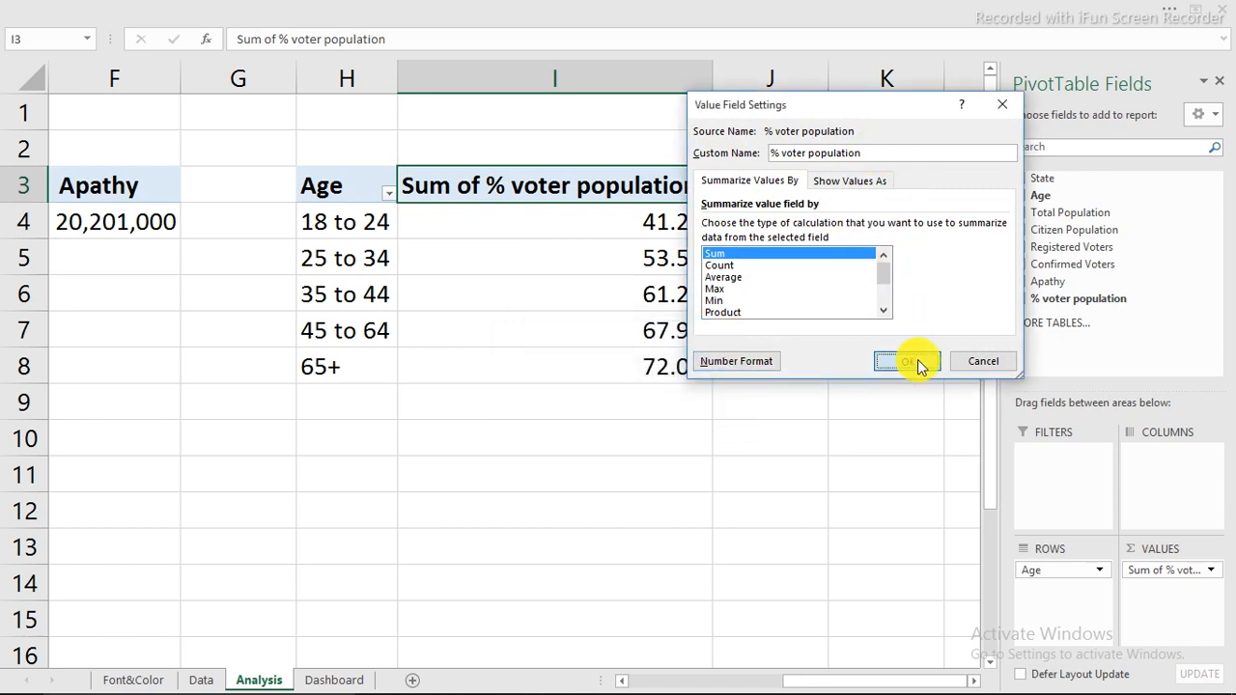
Sort the Age PivotTable by % voter population from largest to smallest
{"action": "left_click", "coordinate": [561, 224]}
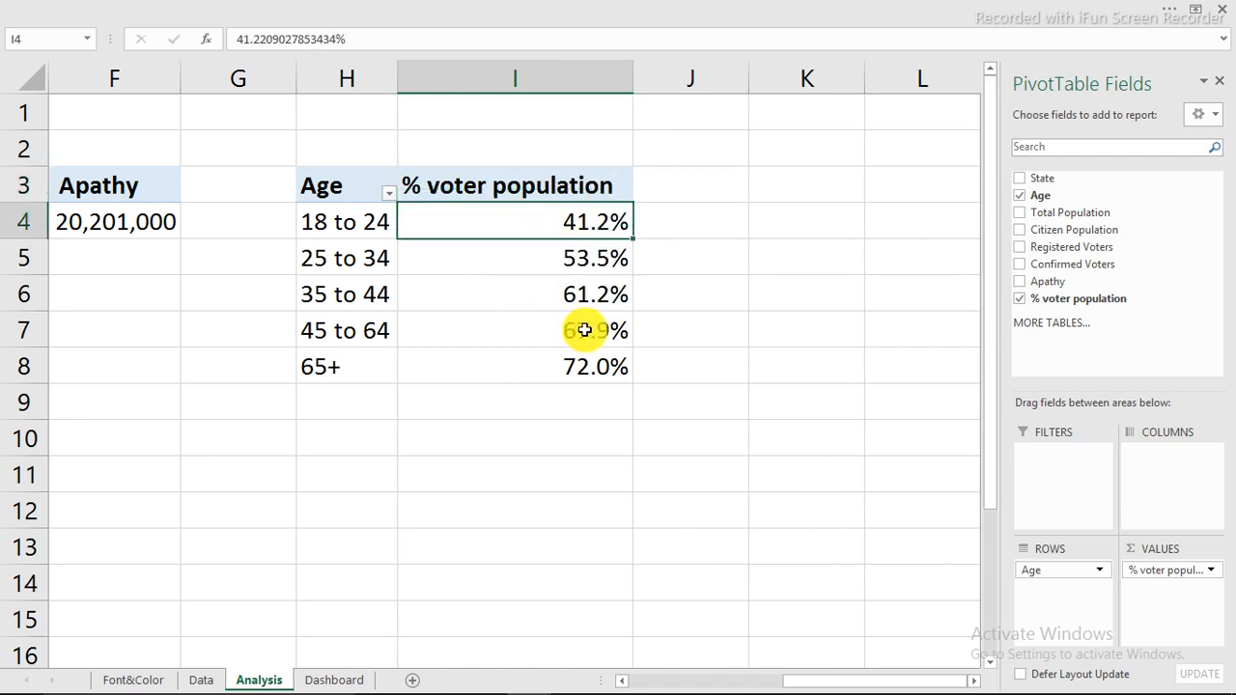
{"action": "right_click", "coordinate": [566, 228]}
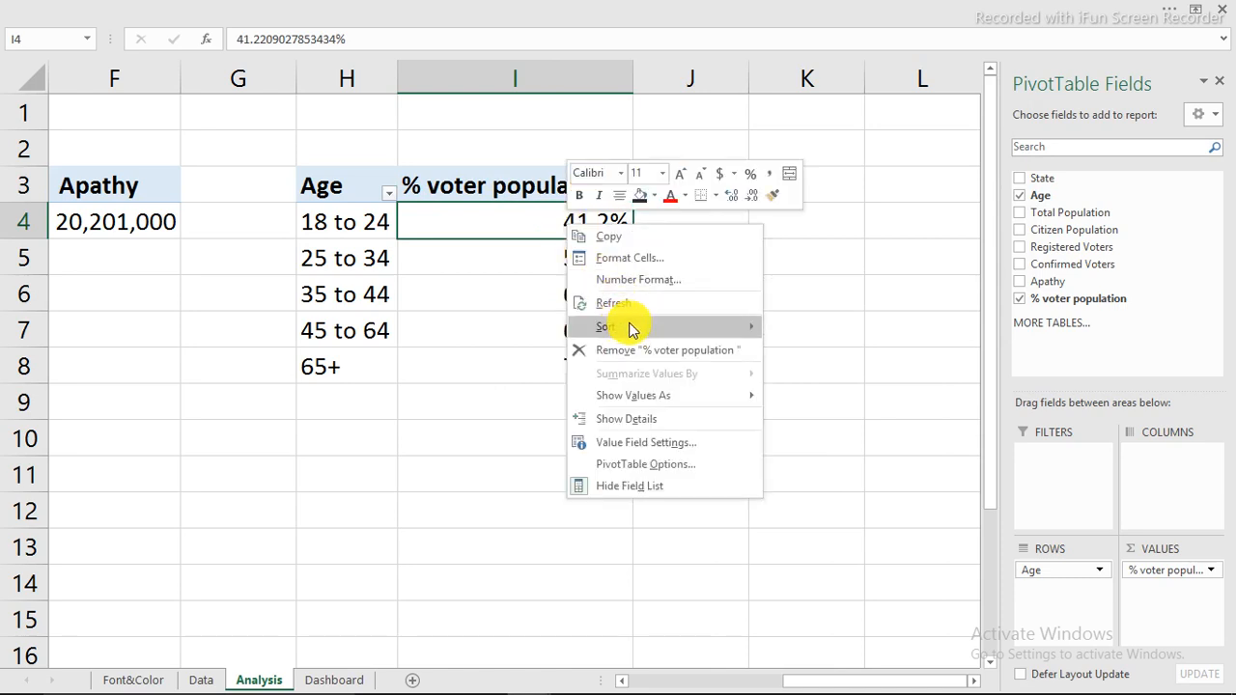
{"action": "mouse_move", "coordinate": [628, 326]}
{"action": "left_click", "coordinate": [819, 350]}
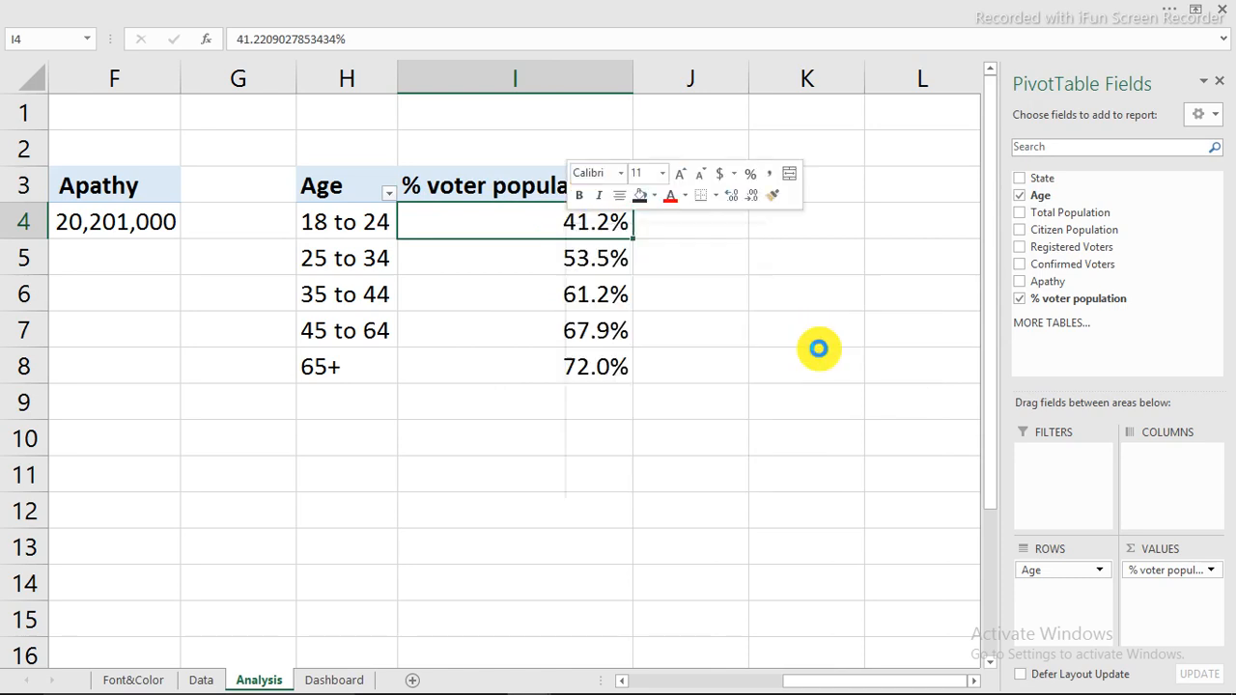
Insert a clustered column PivotChart from the Age PivotTable and shrink it so the table headers are uncovered
{"action": "left_click", "coordinate": [483, 6]}
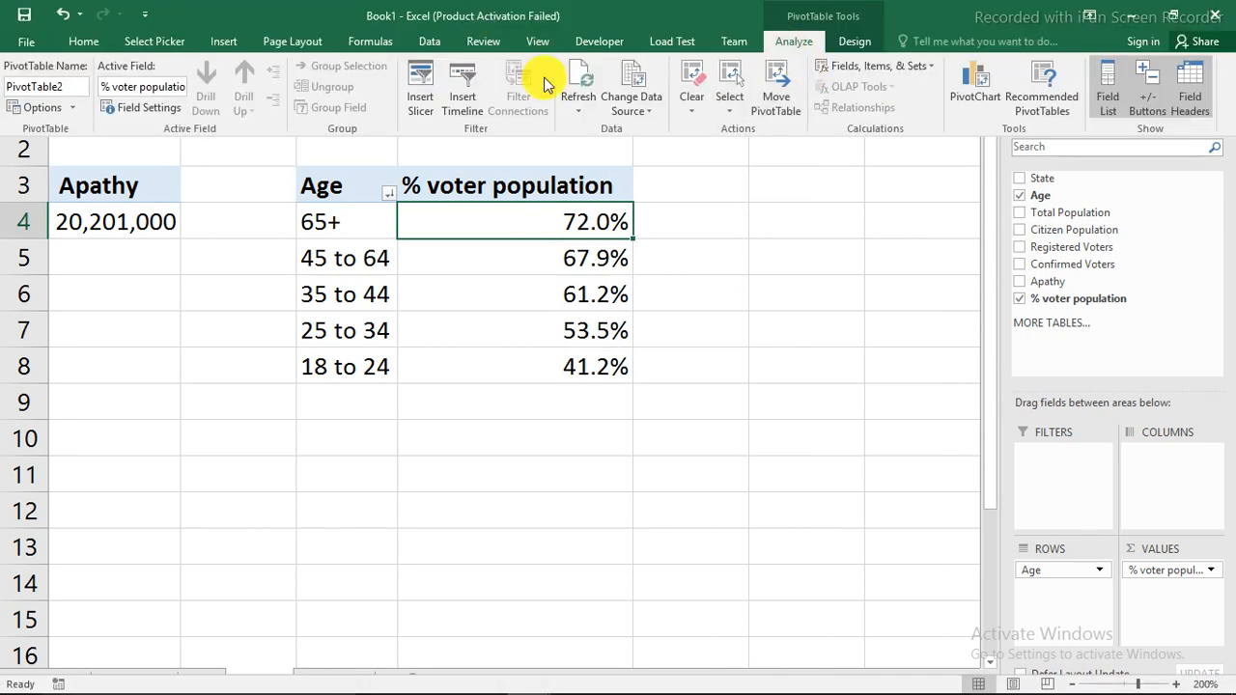
{"action": "left_click", "coordinate": [989, 84]}
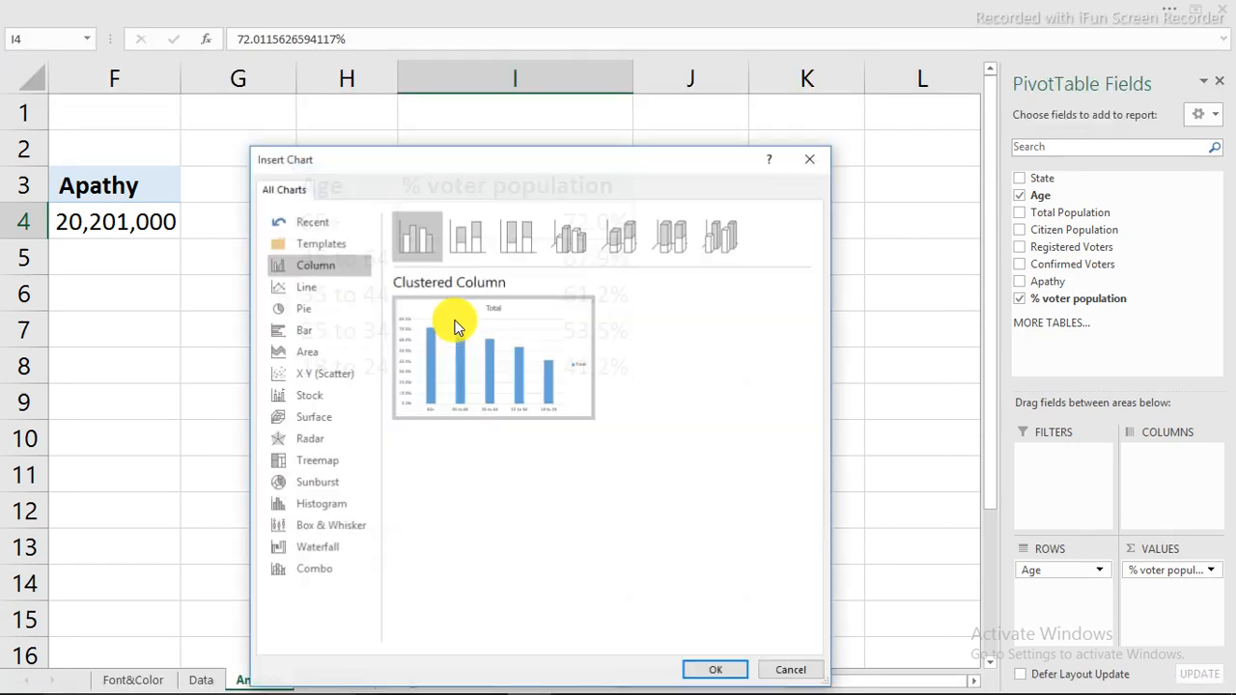
{"action": "left_click", "coordinate": [712, 673]}
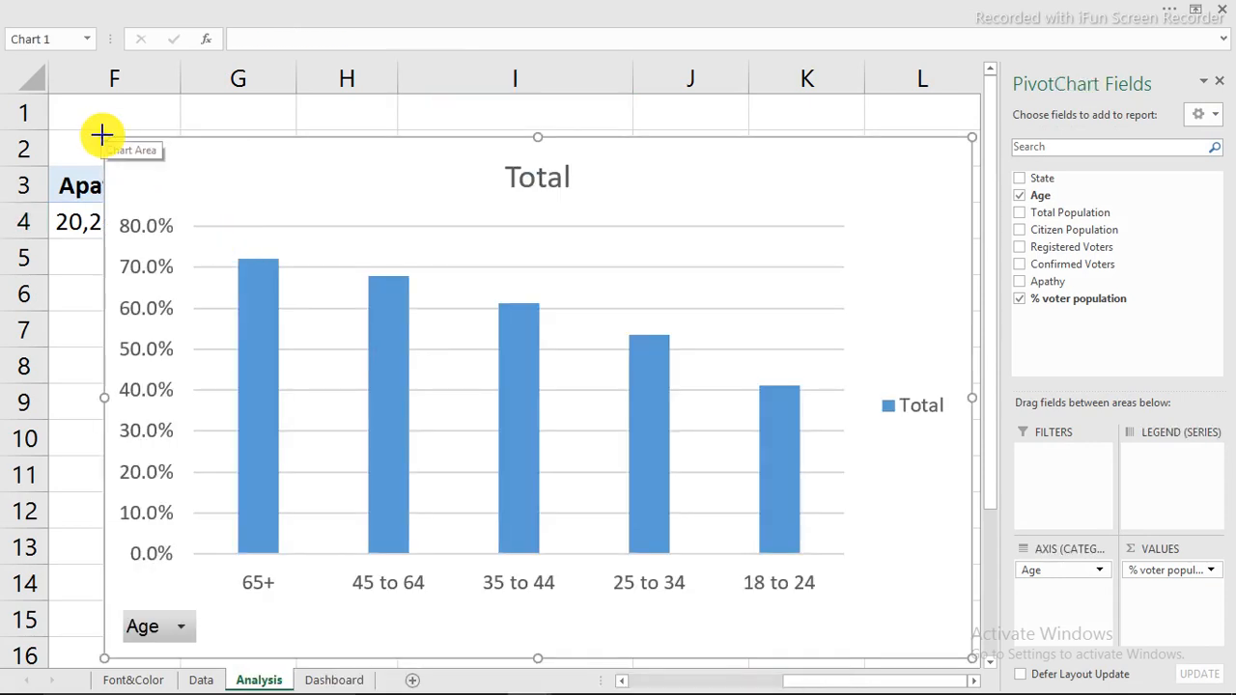
{"action": "left_click_drag", "start_coordinate": [101, 134], "coordinate": [317, 229]}
Delete the PivotChart's title and legend and hide all of its field buttons
{"action": "left_click", "coordinate": [647, 265]}
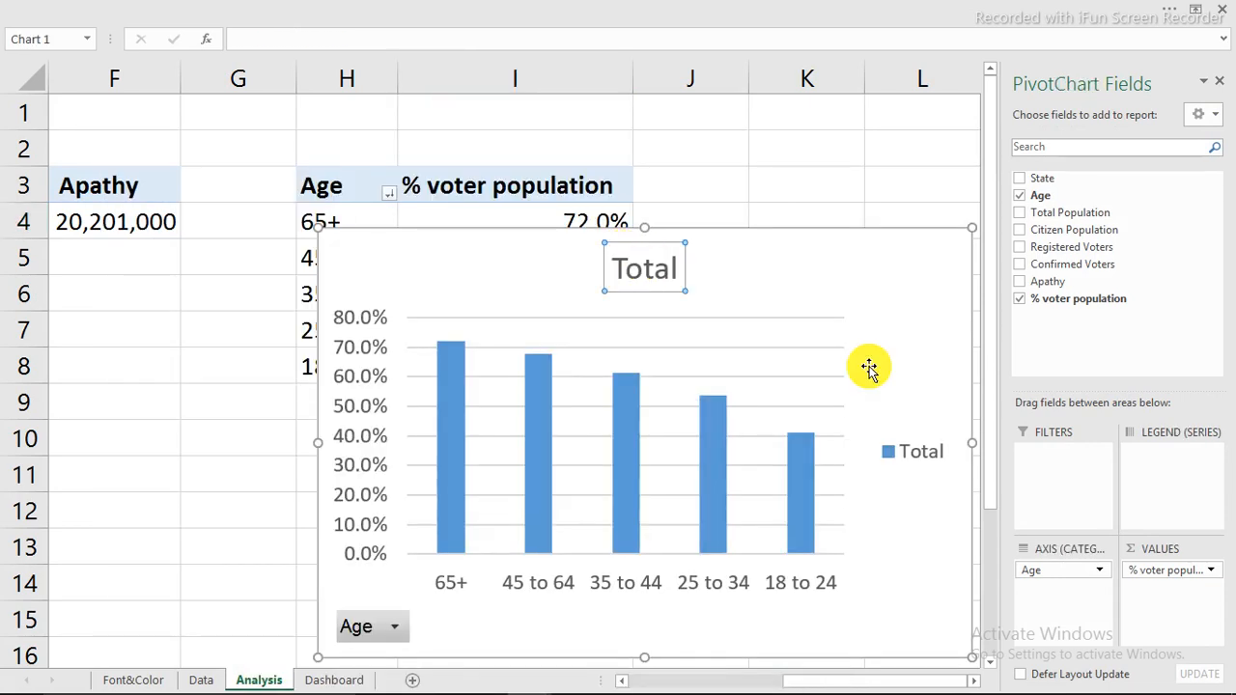
{"action": "key", "text": "Delete"}
{"action": "left_click", "coordinate": [922, 425]}
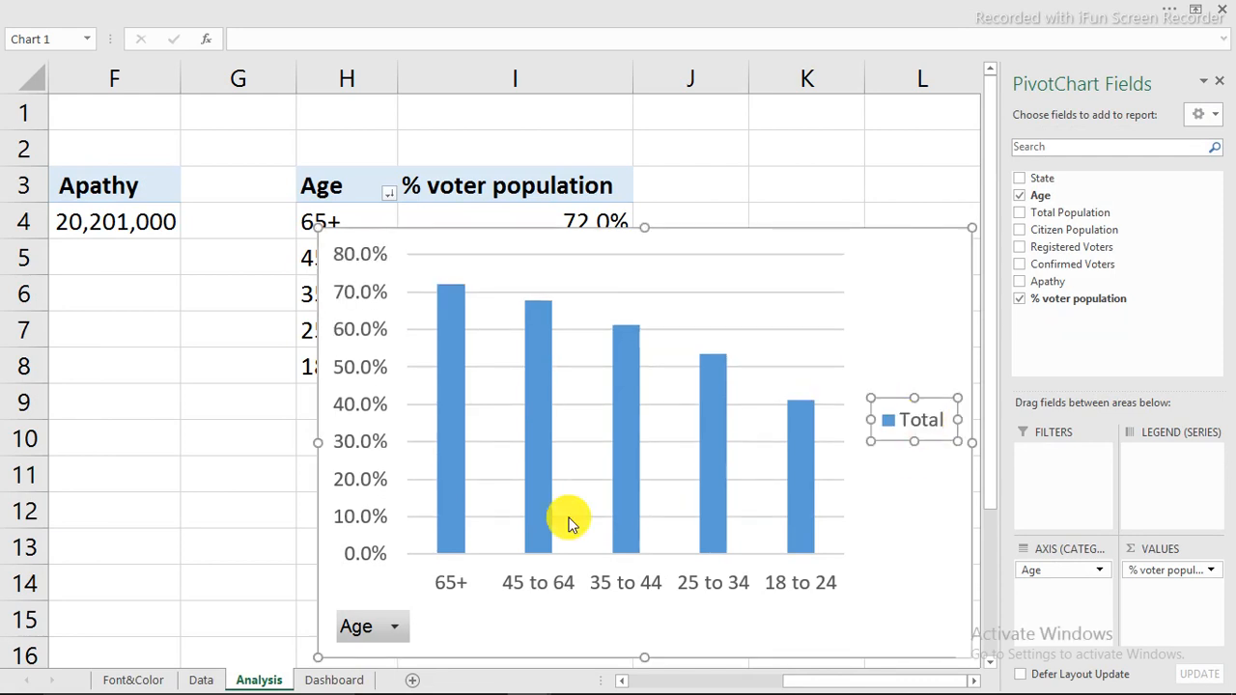
{"action": "key", "text": "Delete"}
{"action": "right_click", "coordinate": [357, 626]}
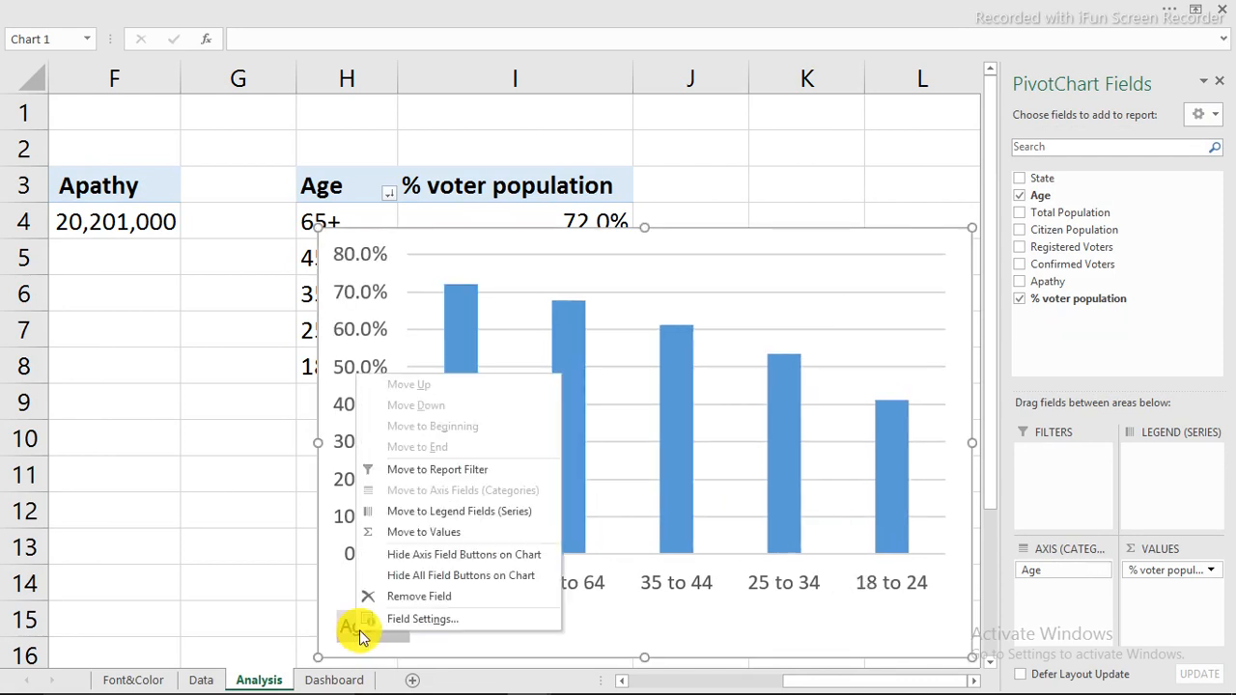
{"action": "left_click", "coordinate": [419, 577]}
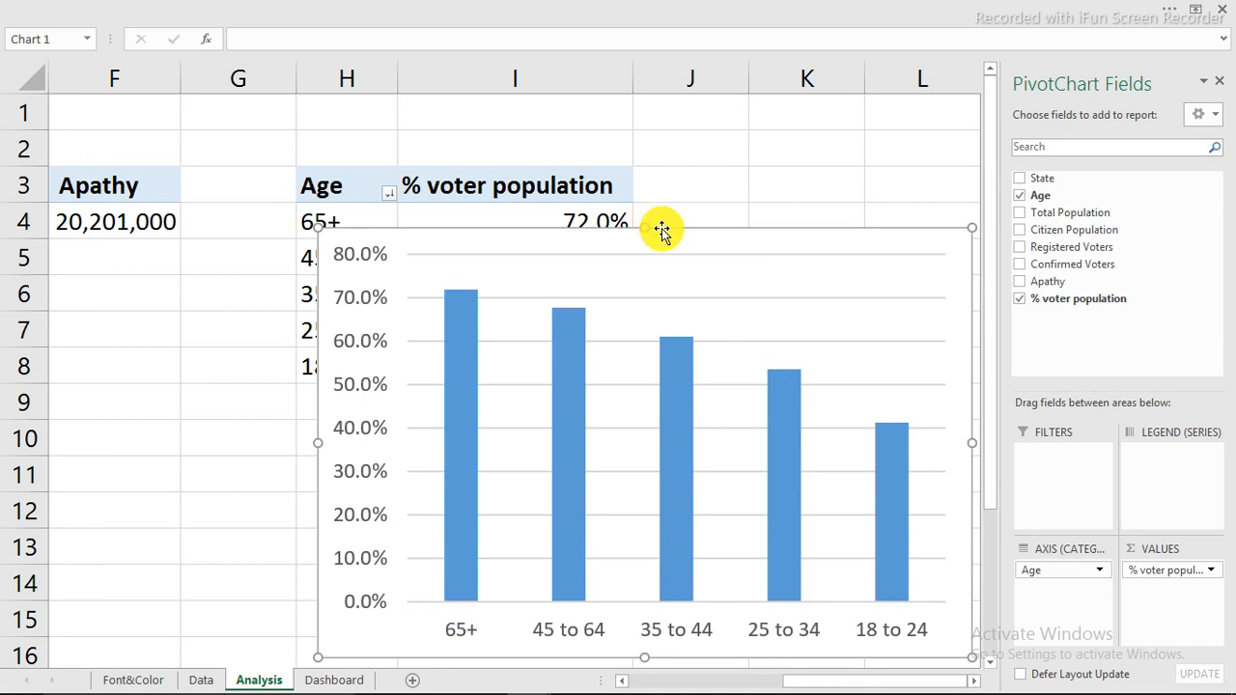
Cut the Age PivotChart from the Analysis sheet and paste it into the Dashboard sheet at cell A2
{"action": "left_click_drag", "start_coordinate": [662, 227], "coordinate": [514, 186]}
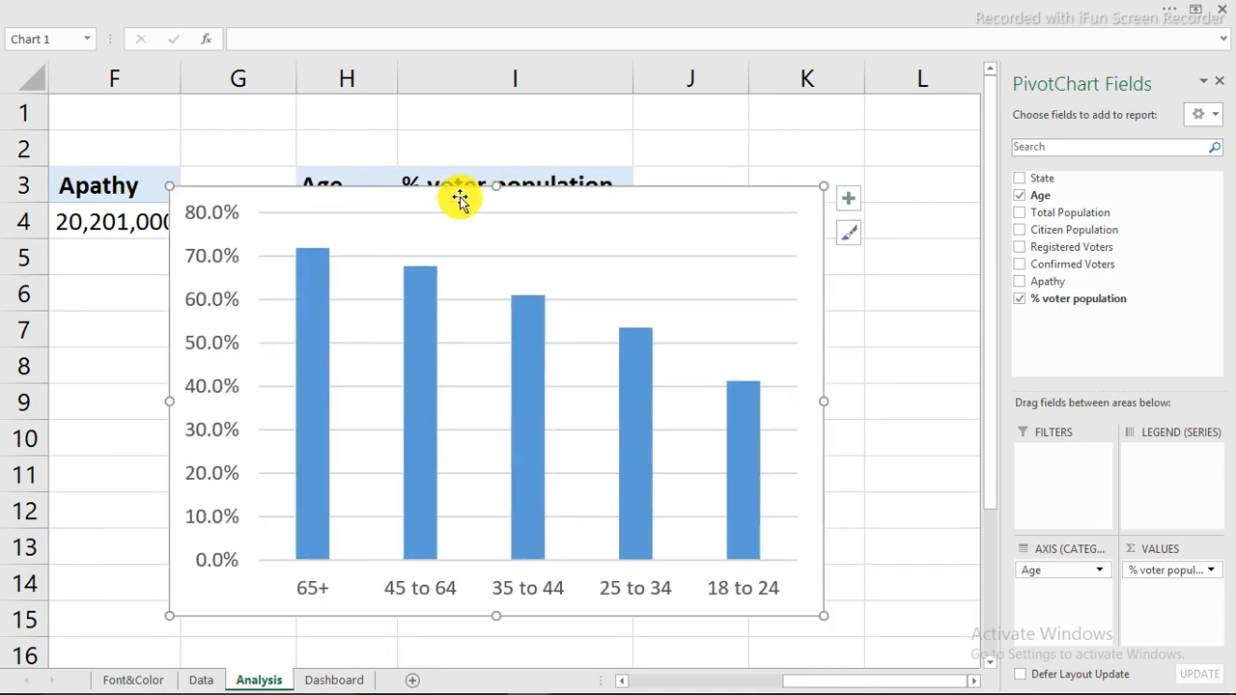
{"action": "right_click", "coordinate": [521, 187]}
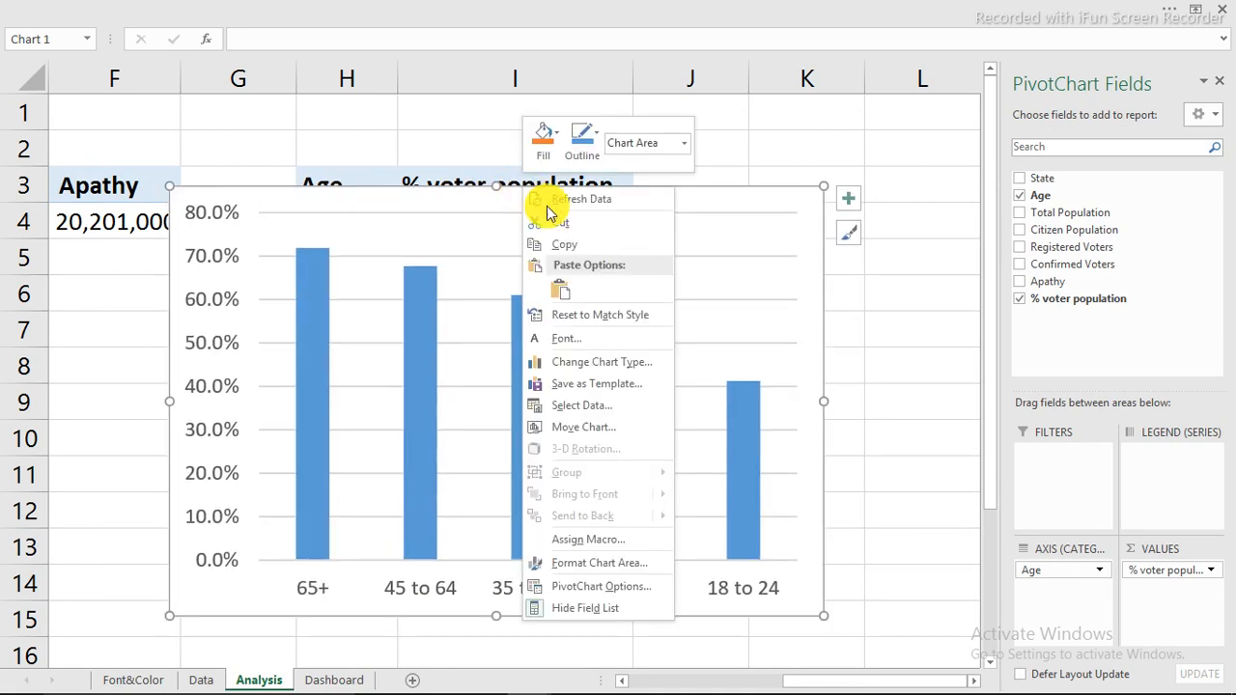
{"action": "left_click", "coordinate": [556, 220]}
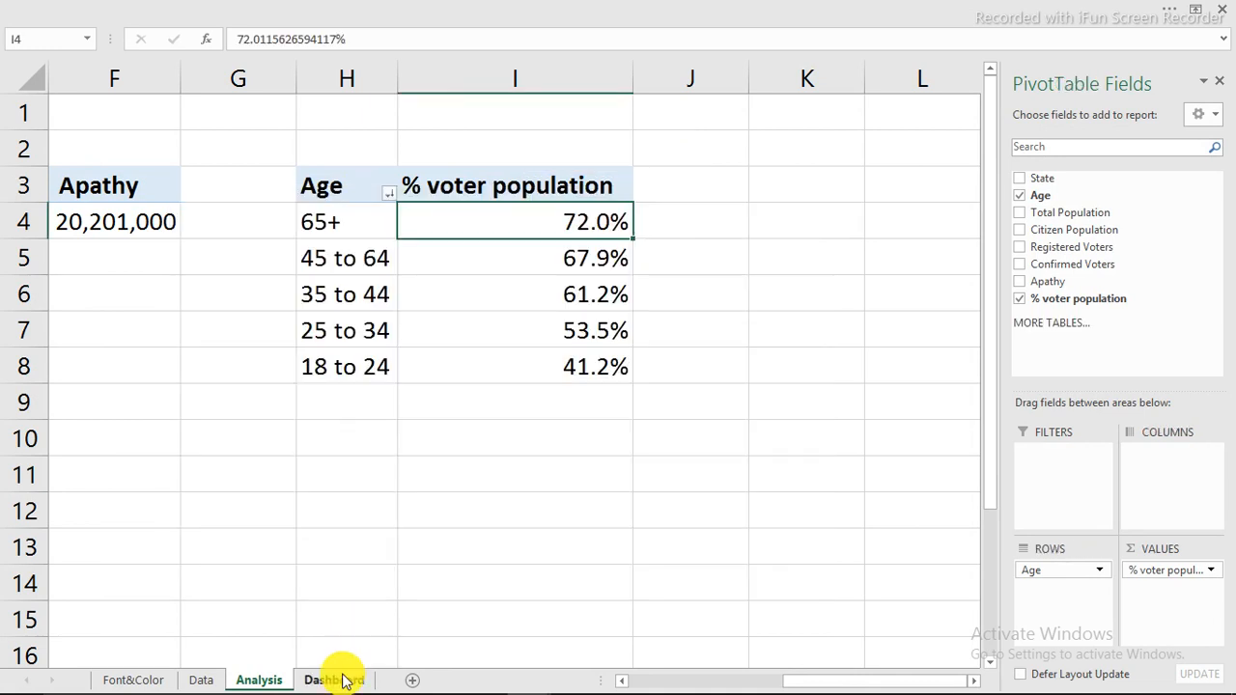
{"action": "left_click", "coordinate": [337, 680]}
{"action": "left_click", "coordinate": [29, 87]}
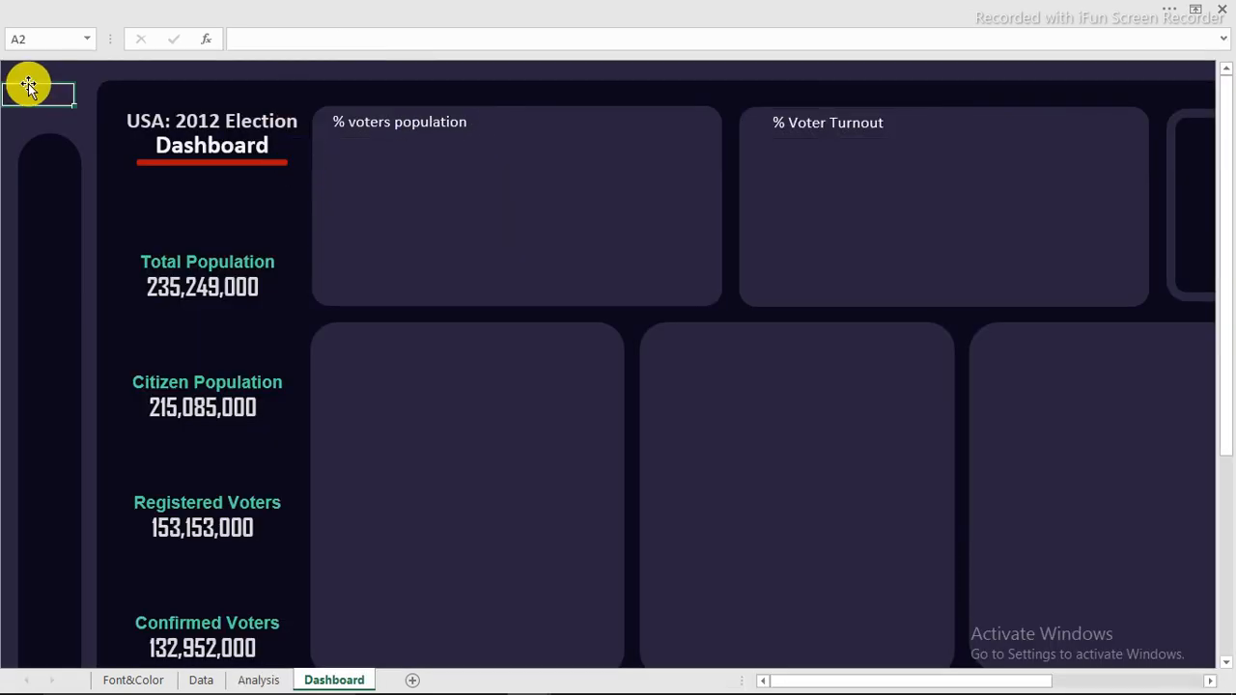
{"action": "key", "text": "ctrl+v"}
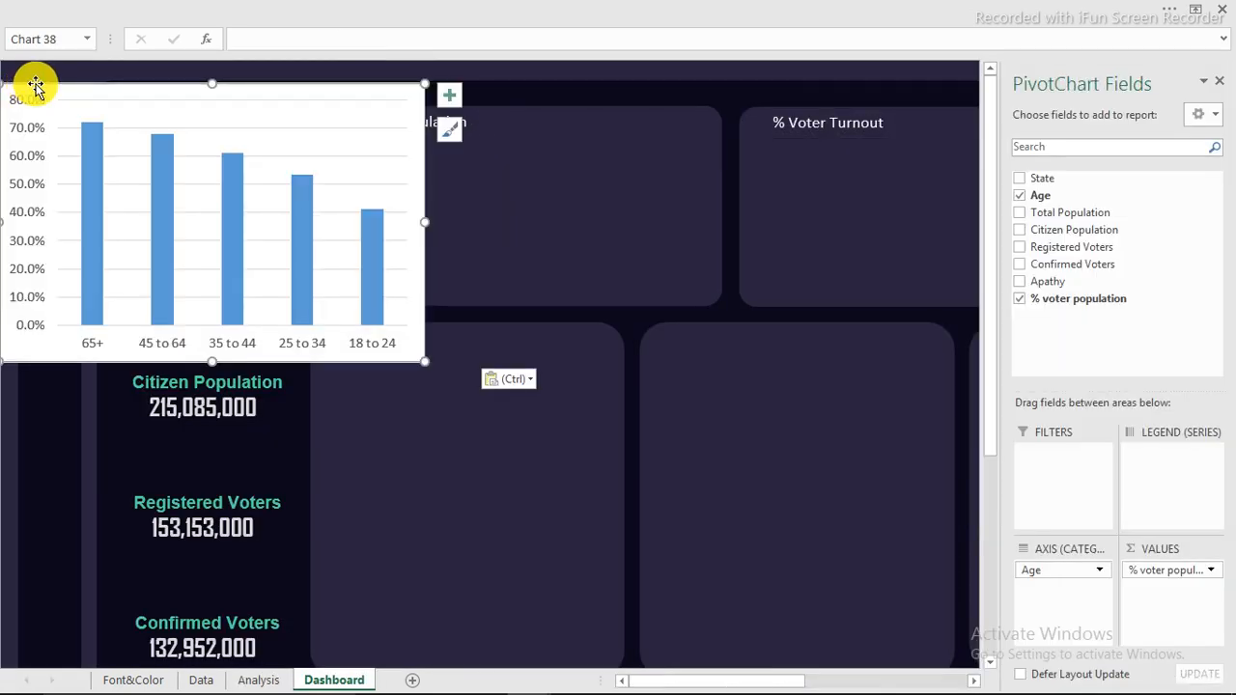
Move the pasted column chart onto the "% voters population" panel and resize it to fit inside
{"action": "left_click_drag", "start_coordinate": [29, 83], "coordinate": [333, 163]}
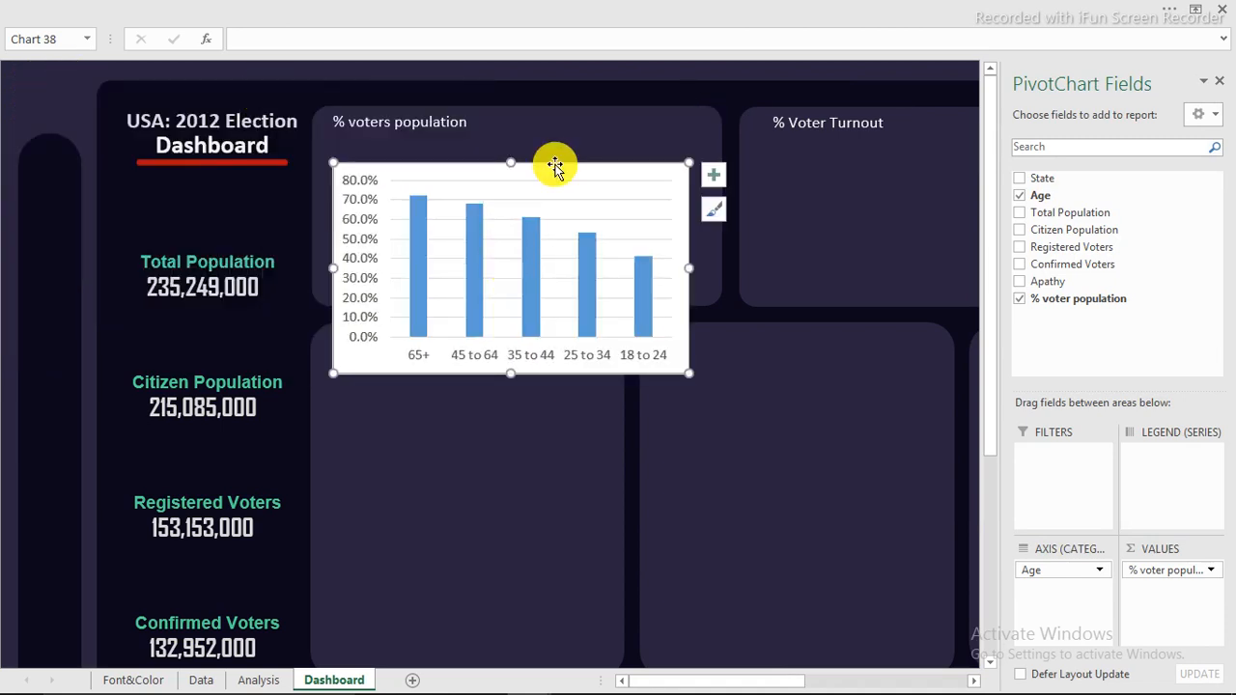
{"action": "left_click_drag", "start_coordinate": [565, 135], "coordinate": [504, 113]}
{"action": "left_click_drag", "start_coordinate": [684, 204], "coordinate": [717, 207]}
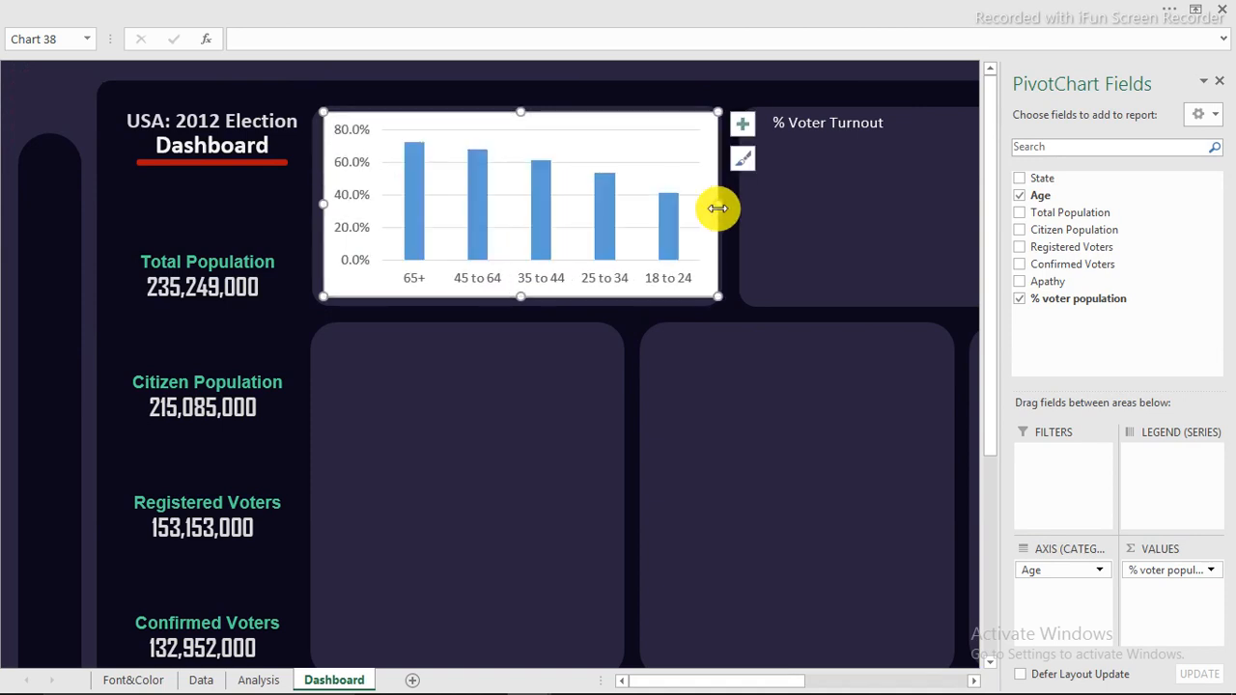
Format the chart area of the age column chart with no fill and no border line
{"action": "double_click", "coordinate": [653, 117]}
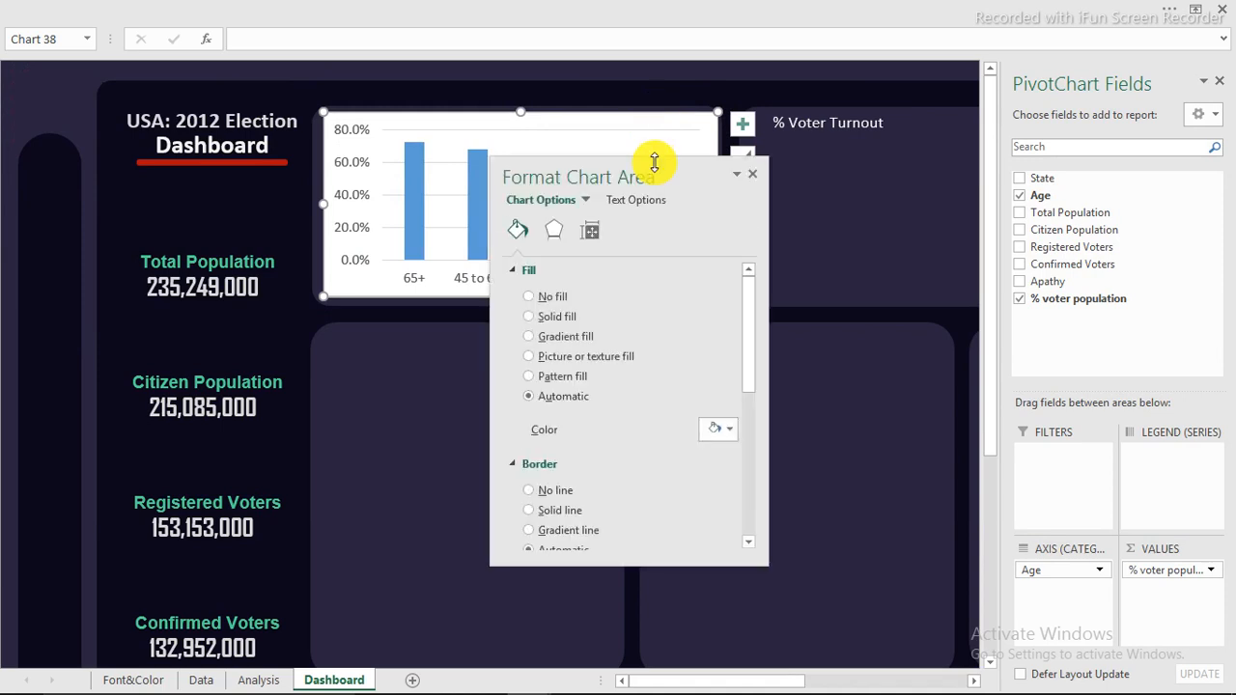
{"action": "left_click_drag", "start_coordinate": [651, 160], "coordinate": [907, 239]}
{"action": "left_click_drag", "start_coordinate": [268, 238], "coordinate": [174, 189]}
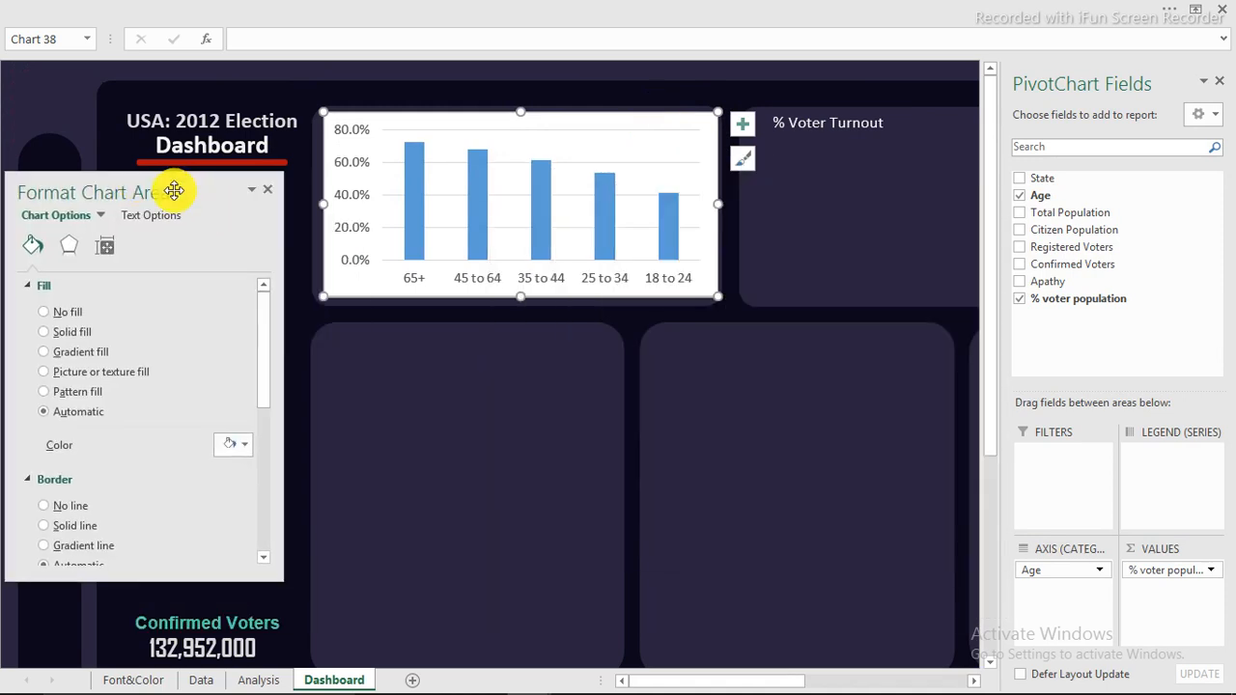
{"action": "left_click", "coordinate": [53, 312]}
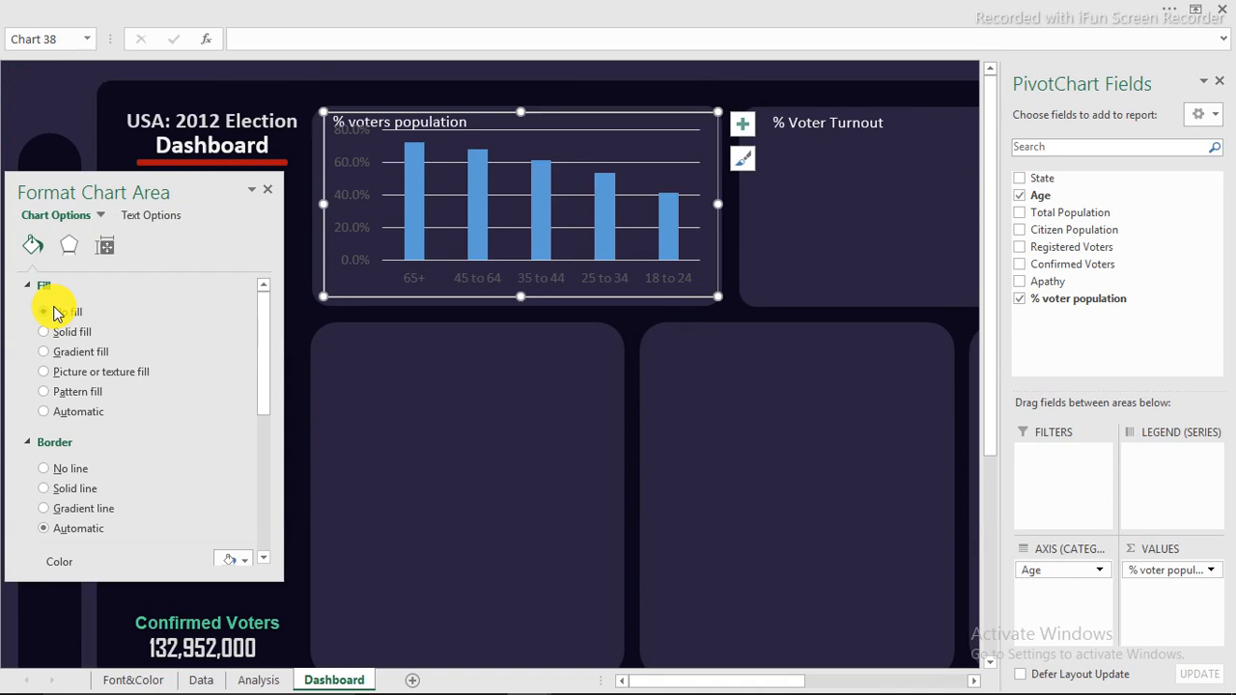
{"action": "left_click", "coordinate": [60, 471]}
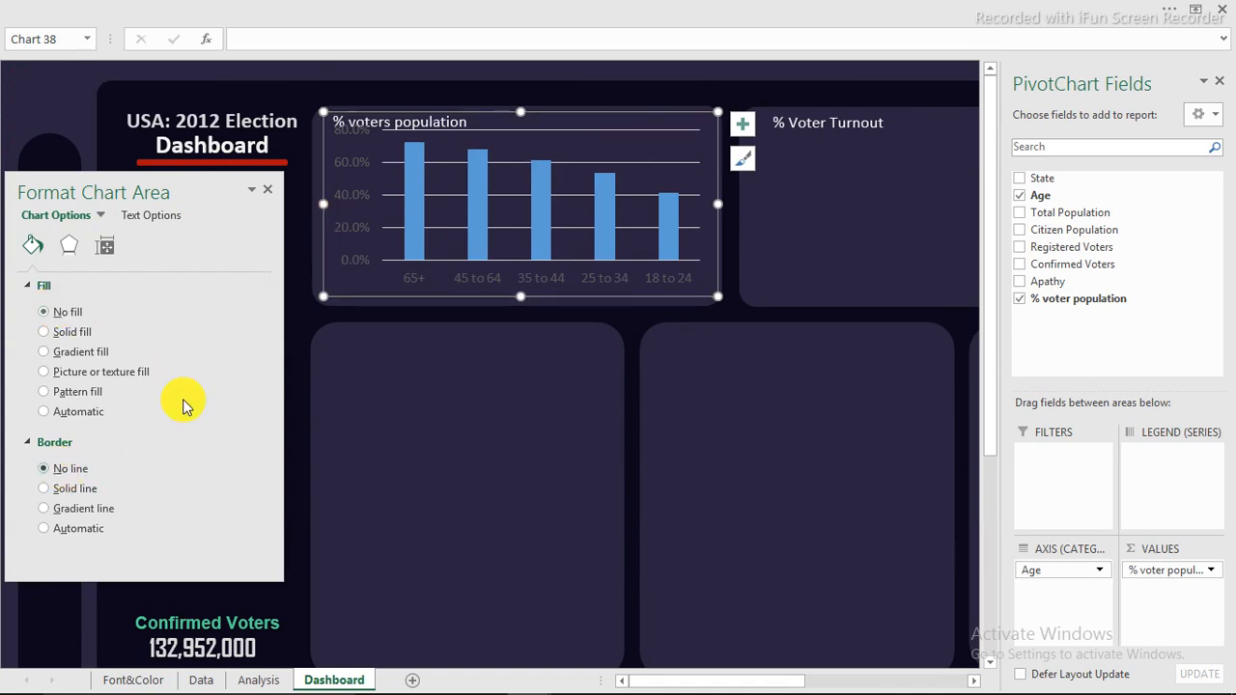
Format the chart's major gridlines as a gradient line and remove the two middle gradient stops
{"action": "left_click", "coordinate": [582, 162]}
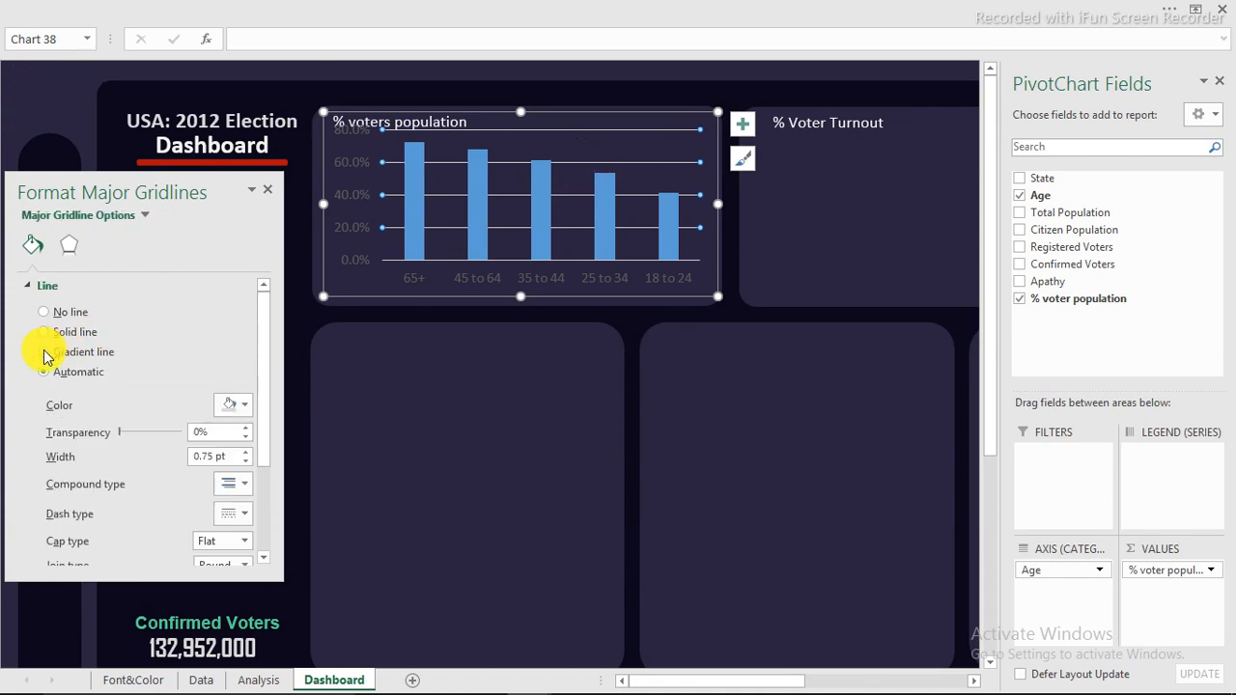
{"action": "left_click", "coordinate": [44, 353]}
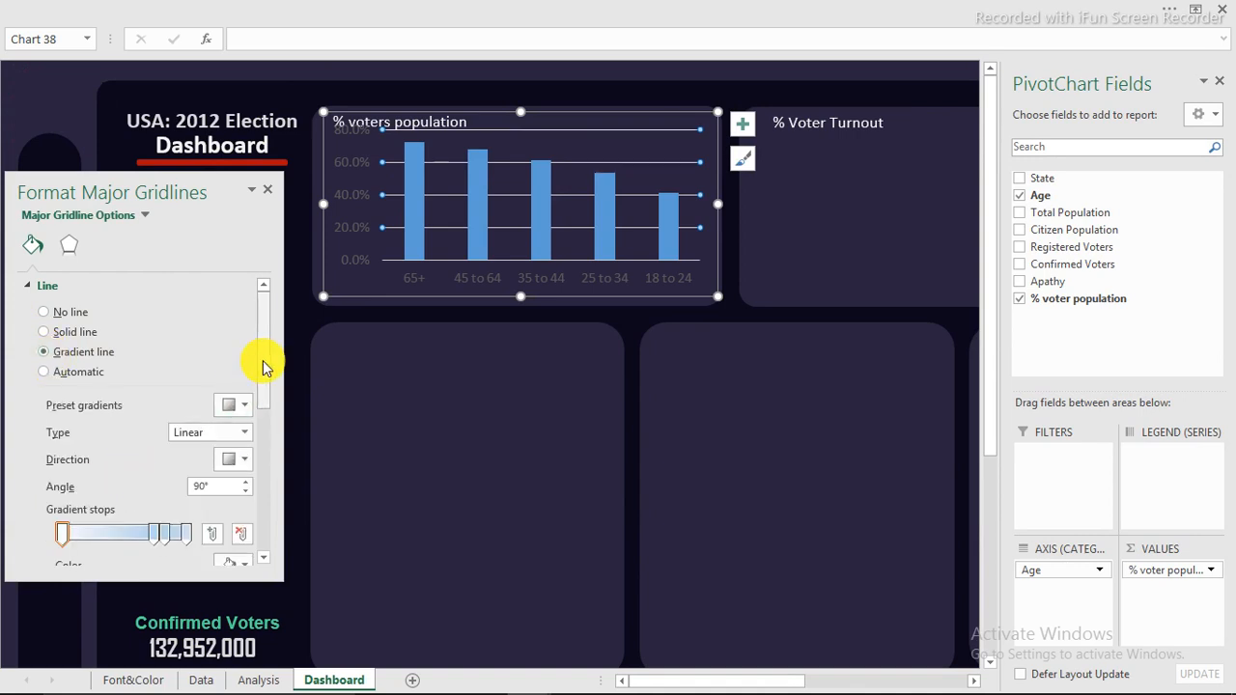
{"action": "left_click_drag", "start_coordinate": [265, 367], "coordinate": [261, 428]}
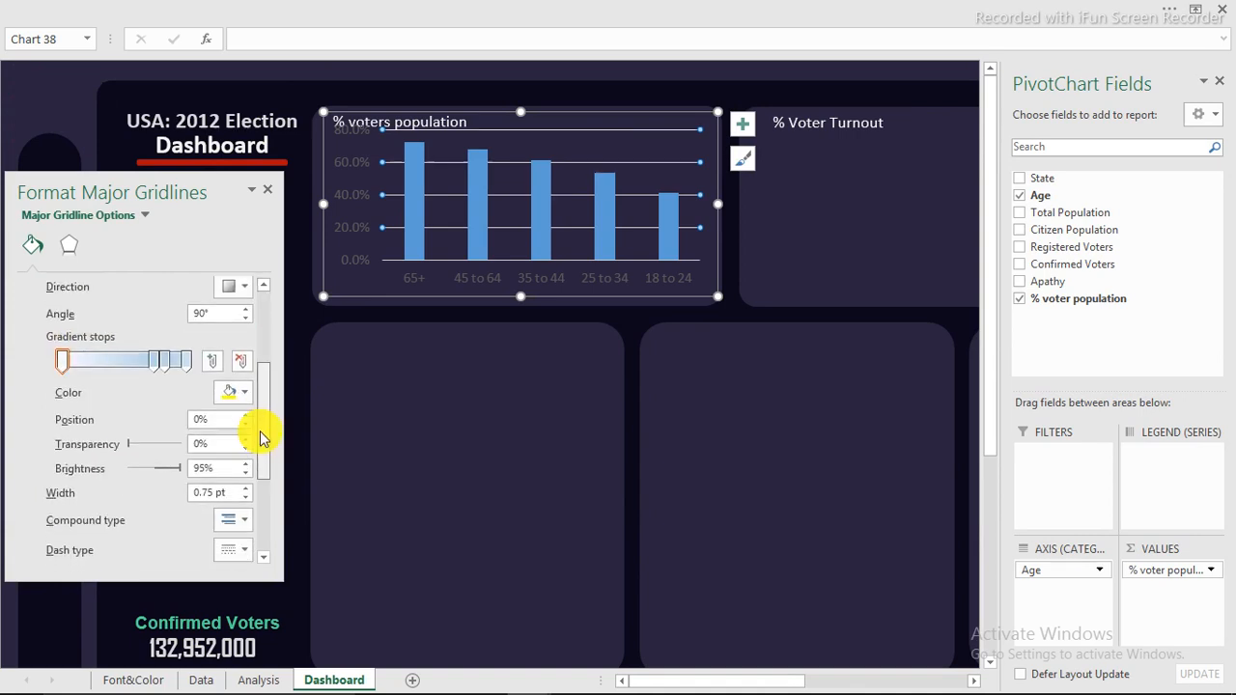
{"action": "left_click", "coordinate": [163, 371]}
{"action": "left_click", "coordinate": [245, 373]}
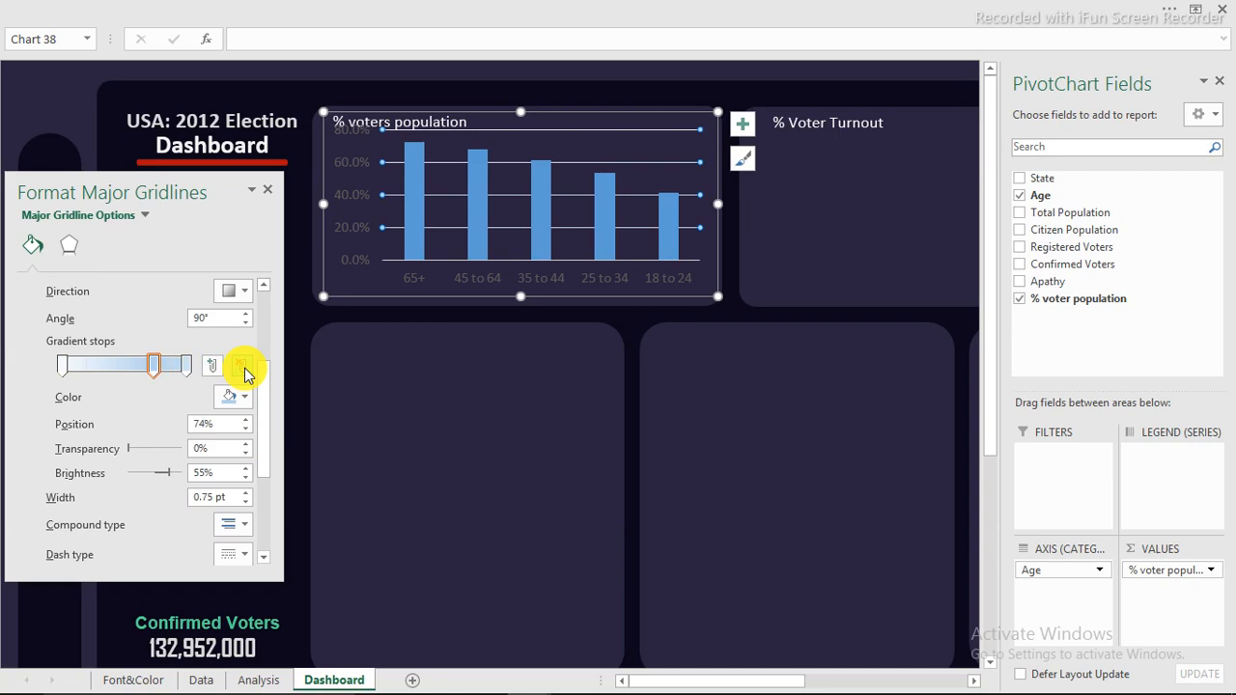
{"action": "left_click", "coordinate": [245, 373]}
Set the gridline gradient's direction to 180°, with 100% transparency on the first stop and 84% on the last stop
{"action": "left_click", "coordinate": [60, 363]}
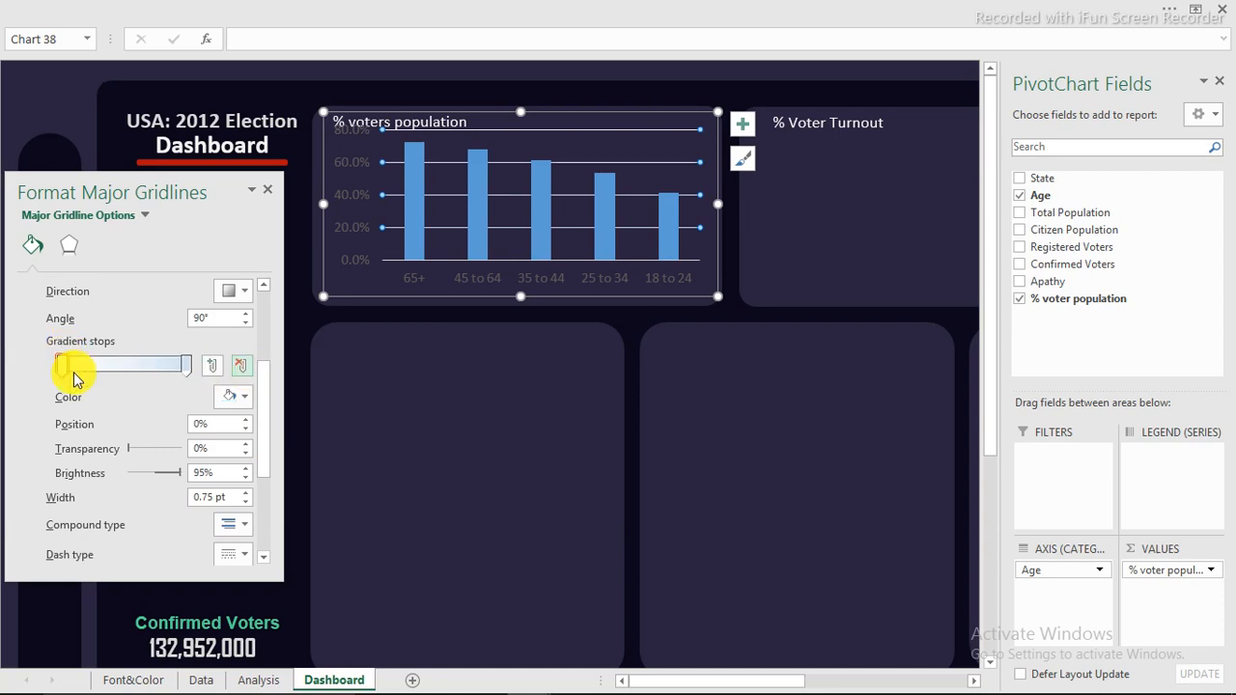
{"action": "left_click", "coordinate": [60, 375]}
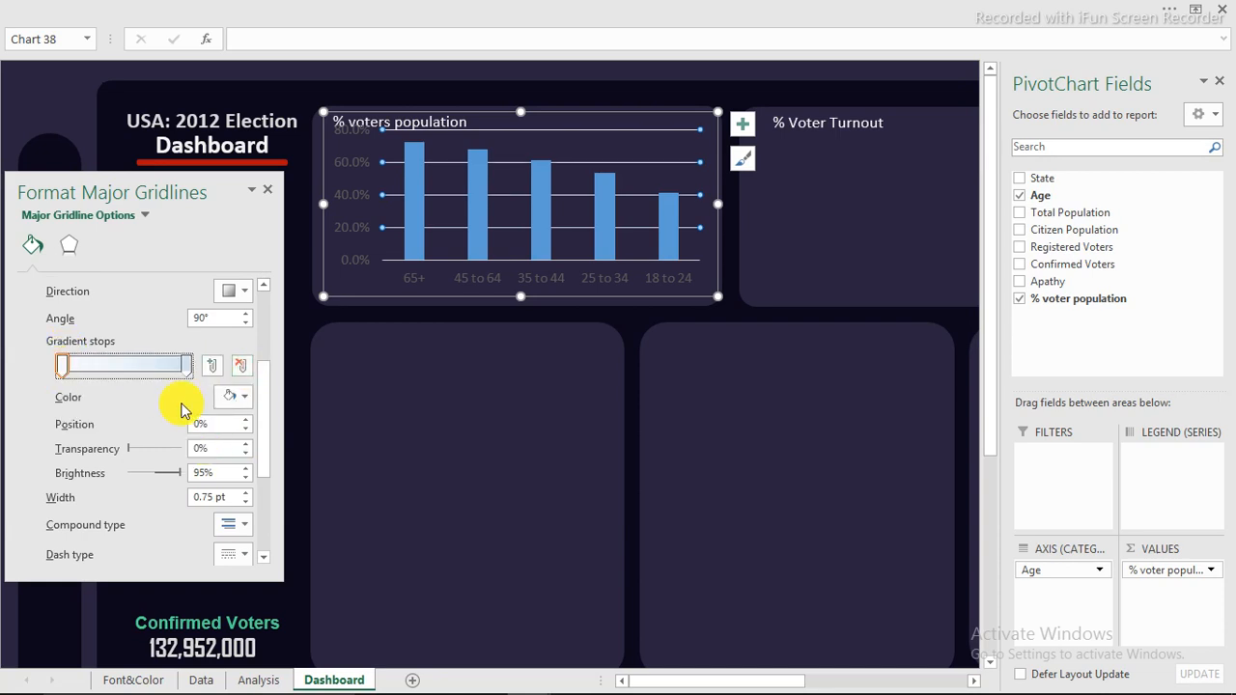
{"action": "left_click", "coordinate": [249, 294]}
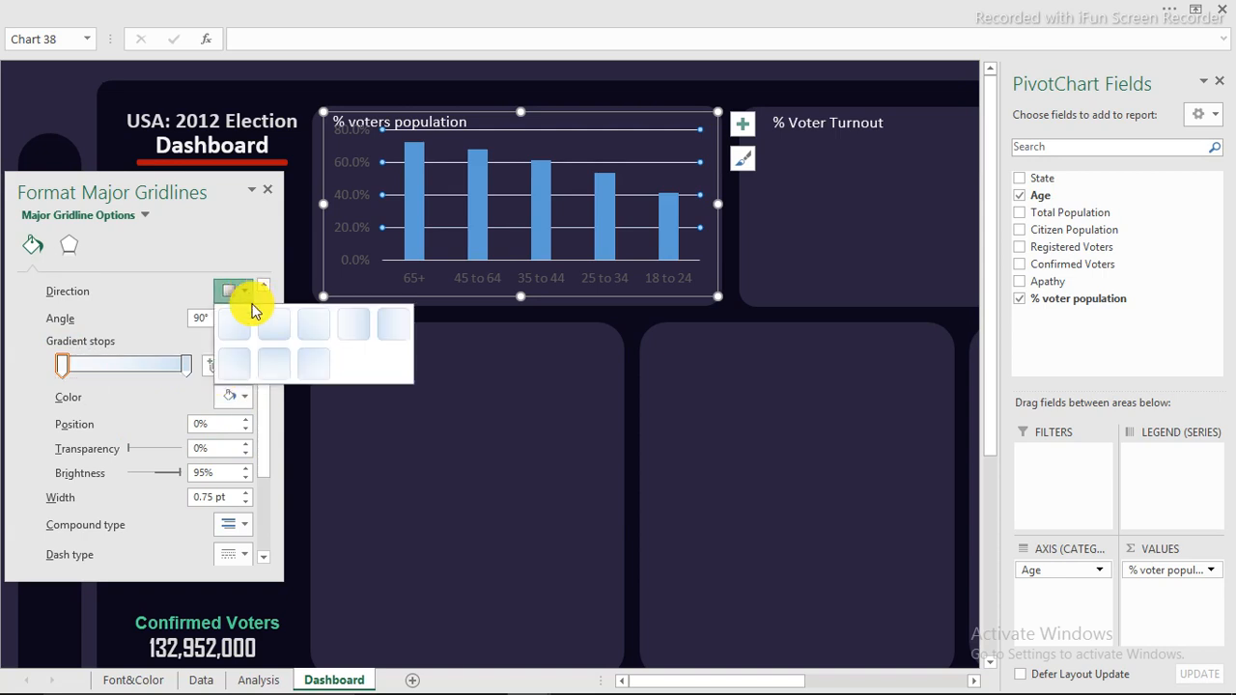
{"action": "left_click", "coordinate": [392, 330]}
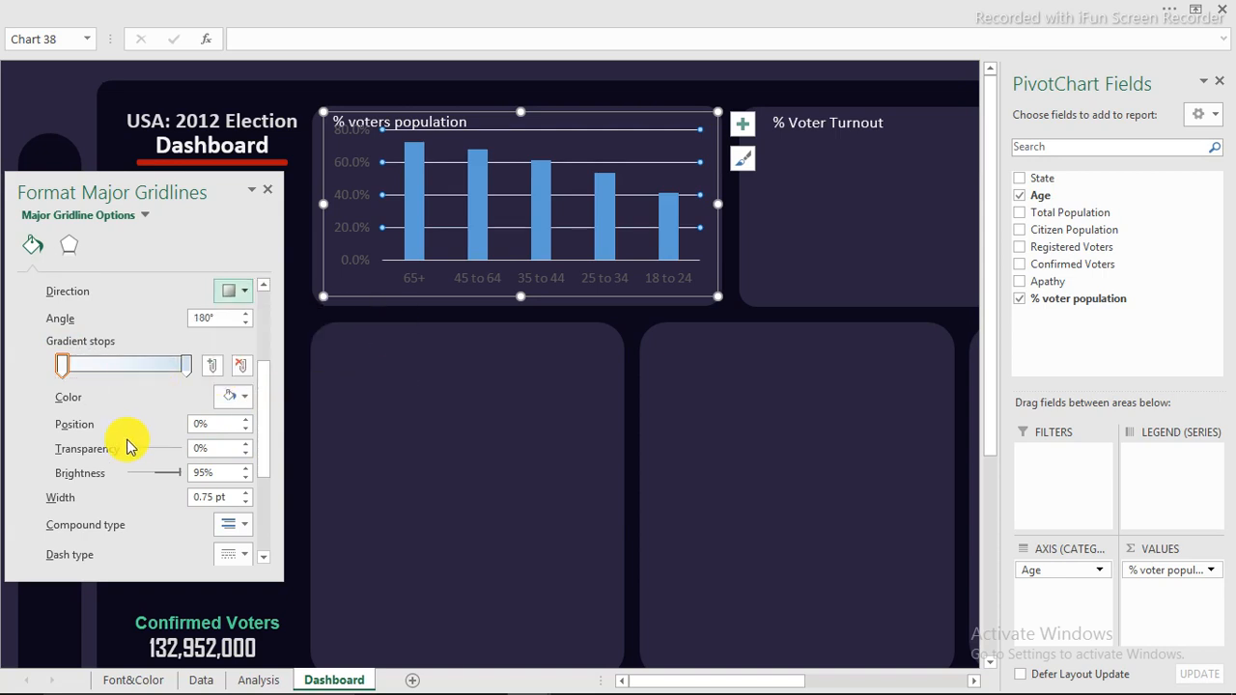
{"action": "left_click_drag", "start_coordinate": [130, 454], "coordinate": [200, 461]}
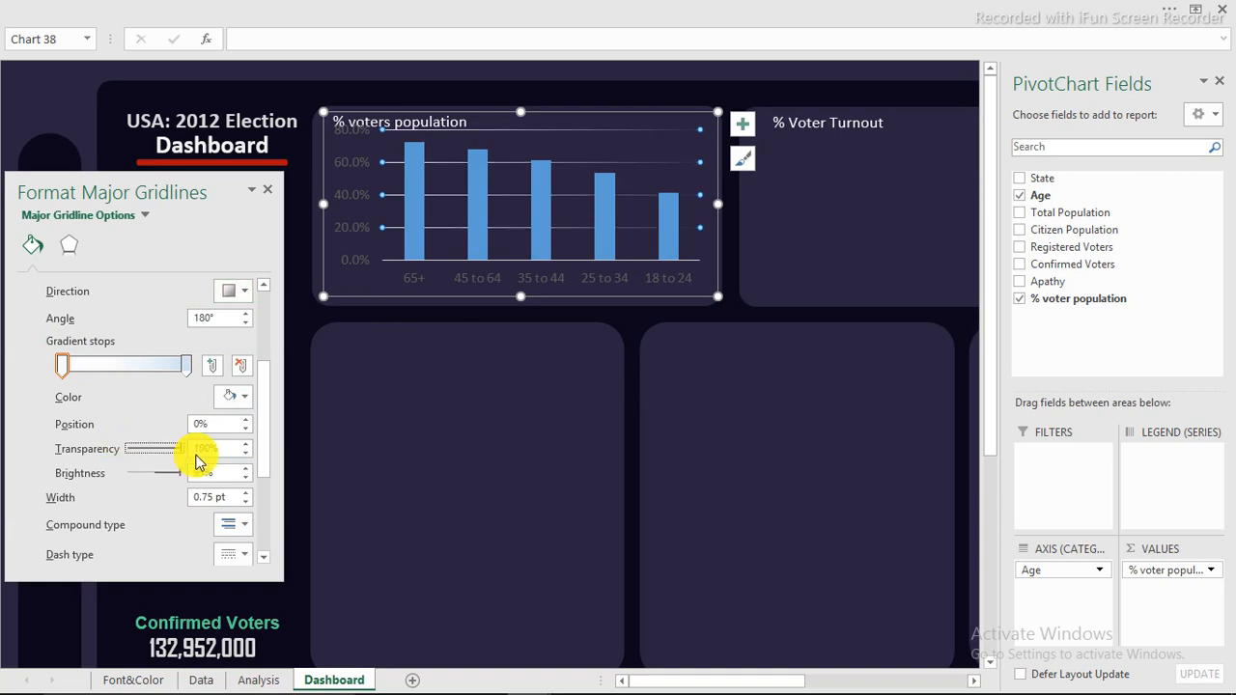
{"action": "left_click", "coordinate": [186, 366]}
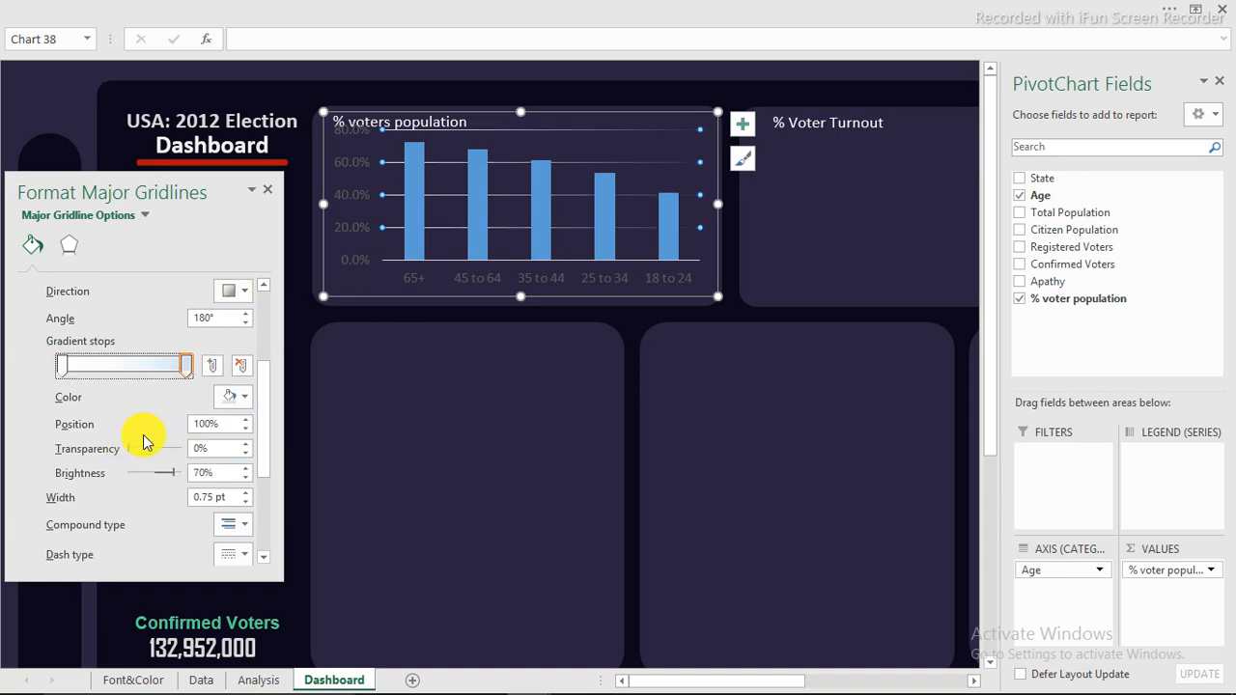
{"action": "left_click_drag", "start_coordinate": [137, 454], "coordinate": [169, 456]}
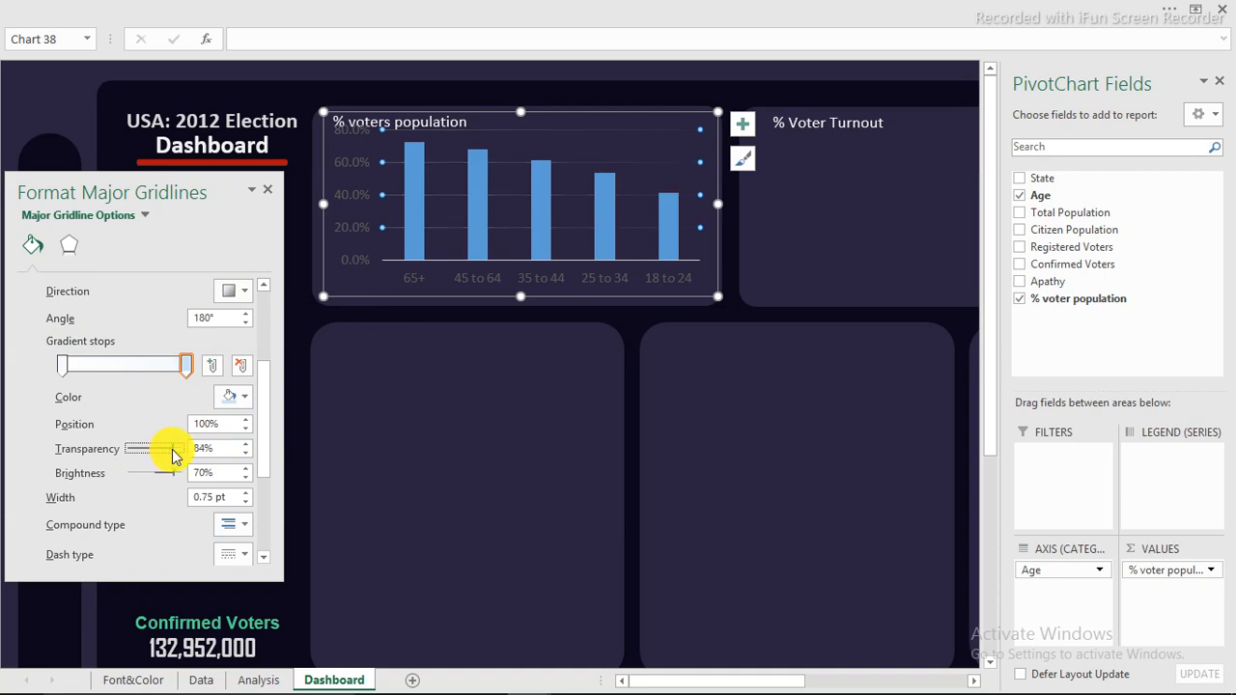
{"action": "left_click", "coordinate": [49, 94]}
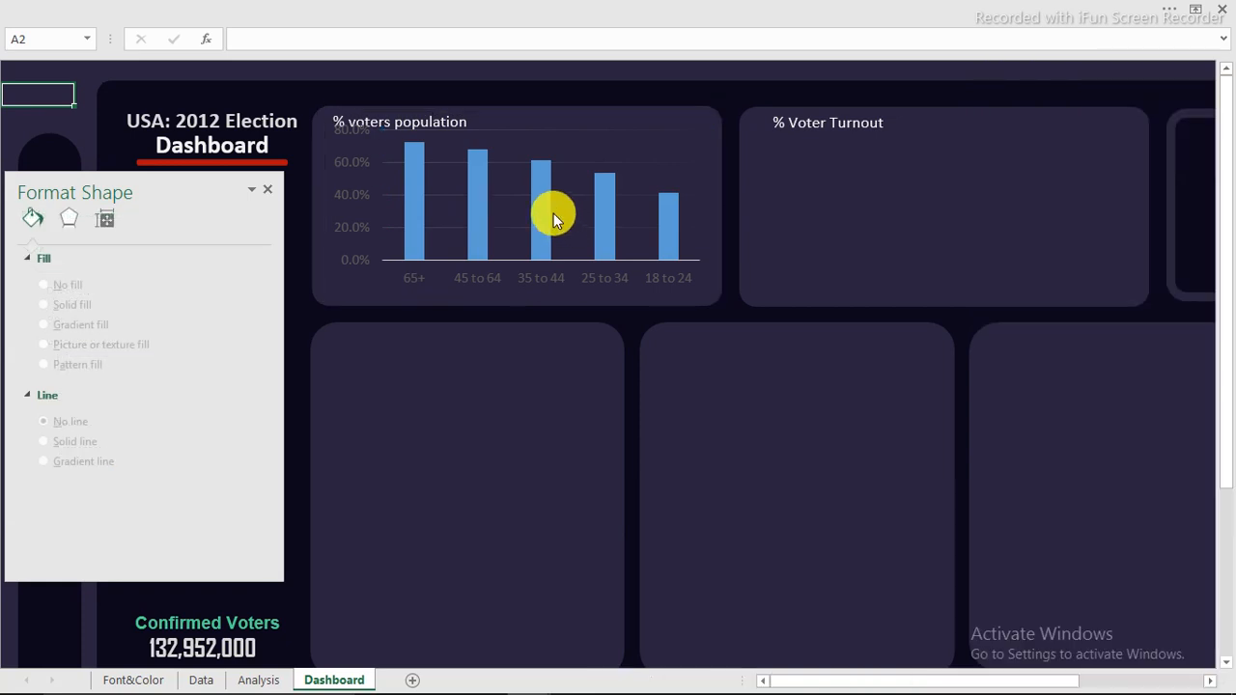
Fill the chart's column series with the custom green color RGB 79, 209, 150
{"action": "mouse_move", "coordinate": [554, 213]}
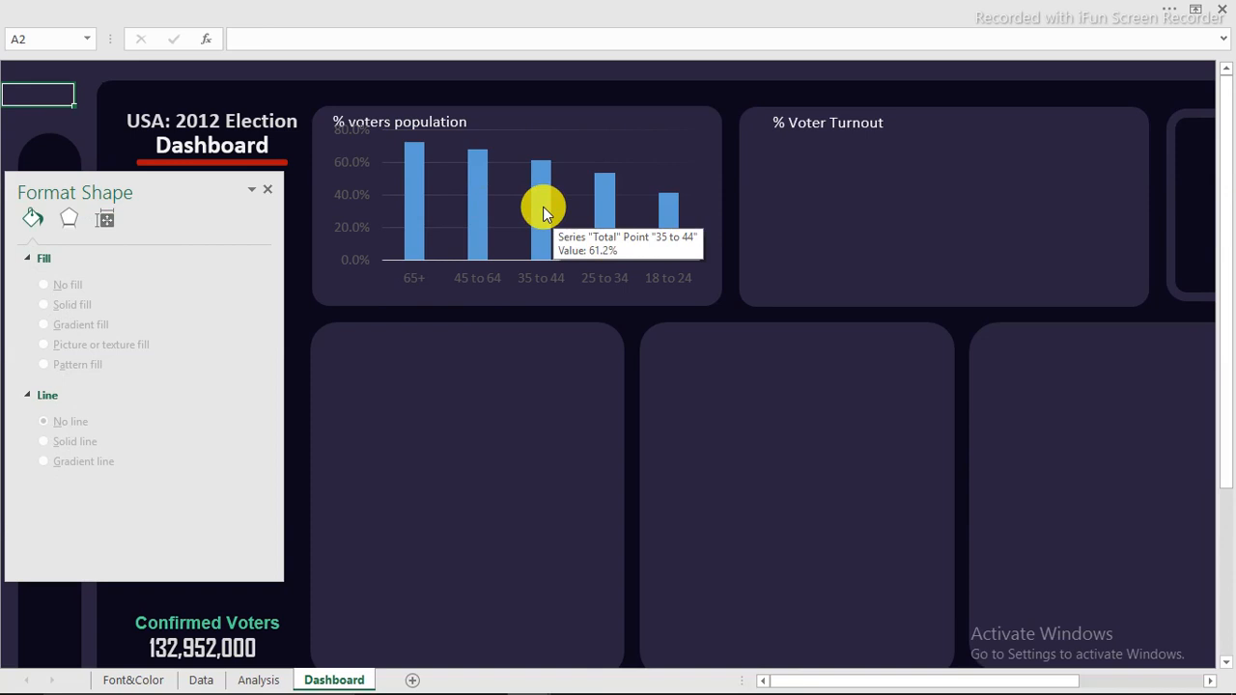
{"action": "left_click", "coordinate": [997, 677]}
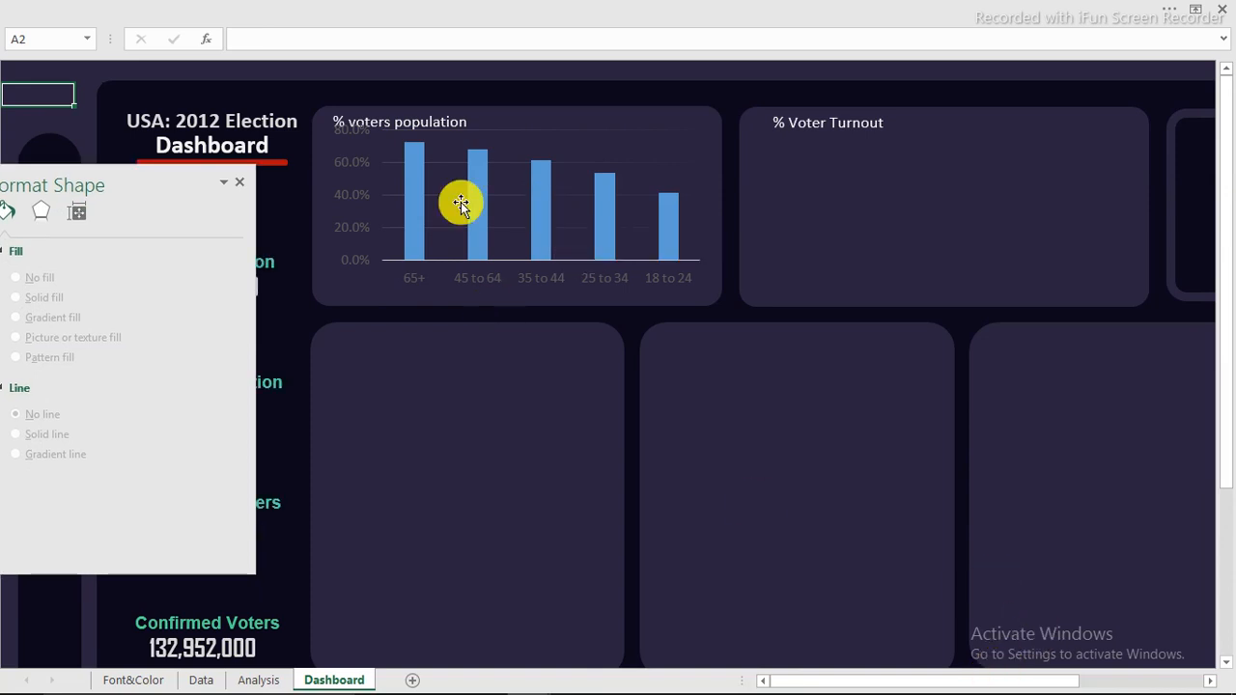
{"action": "mouse_move", "coordinate": [473, 202]}
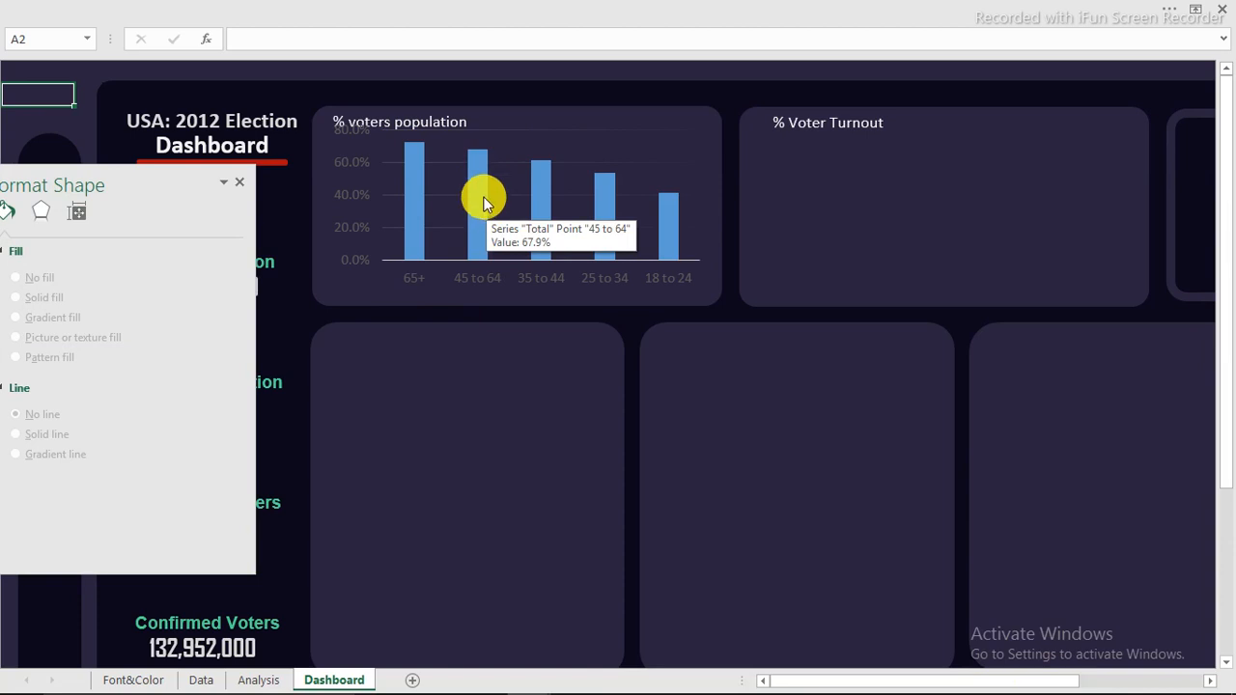
{"action": "left_click", "coordinate": [484, 203]}
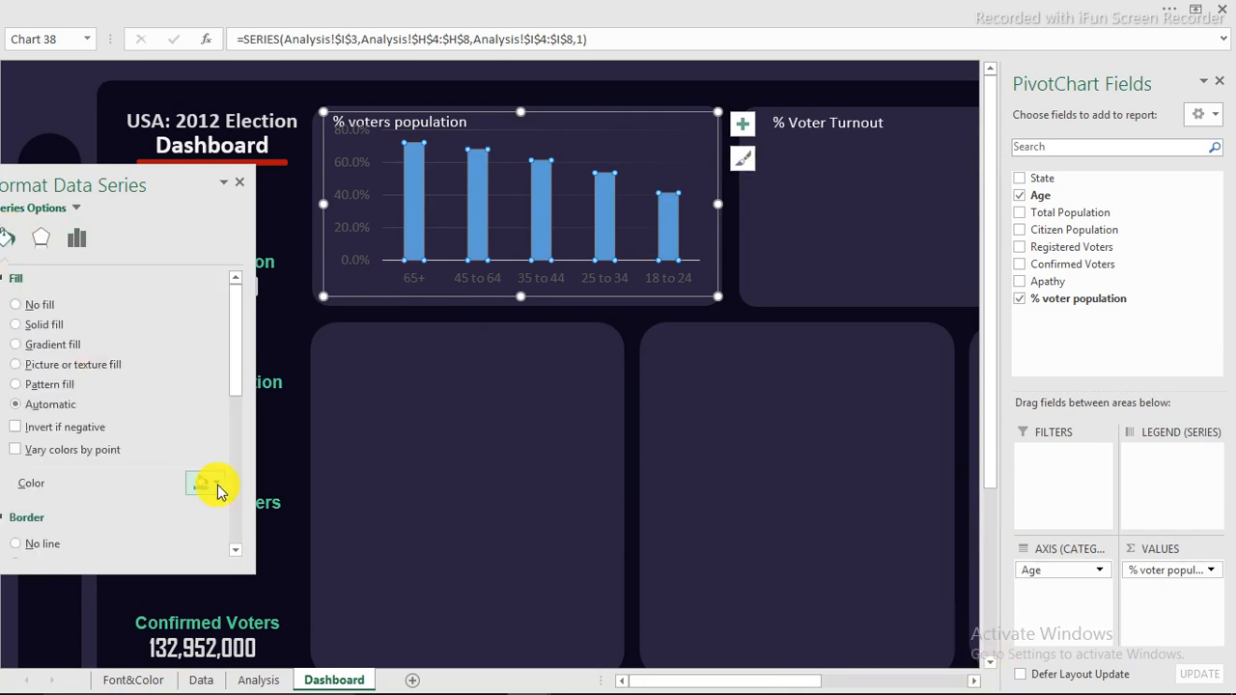
{"action": "left_click", "coordinate": [216, 484]}
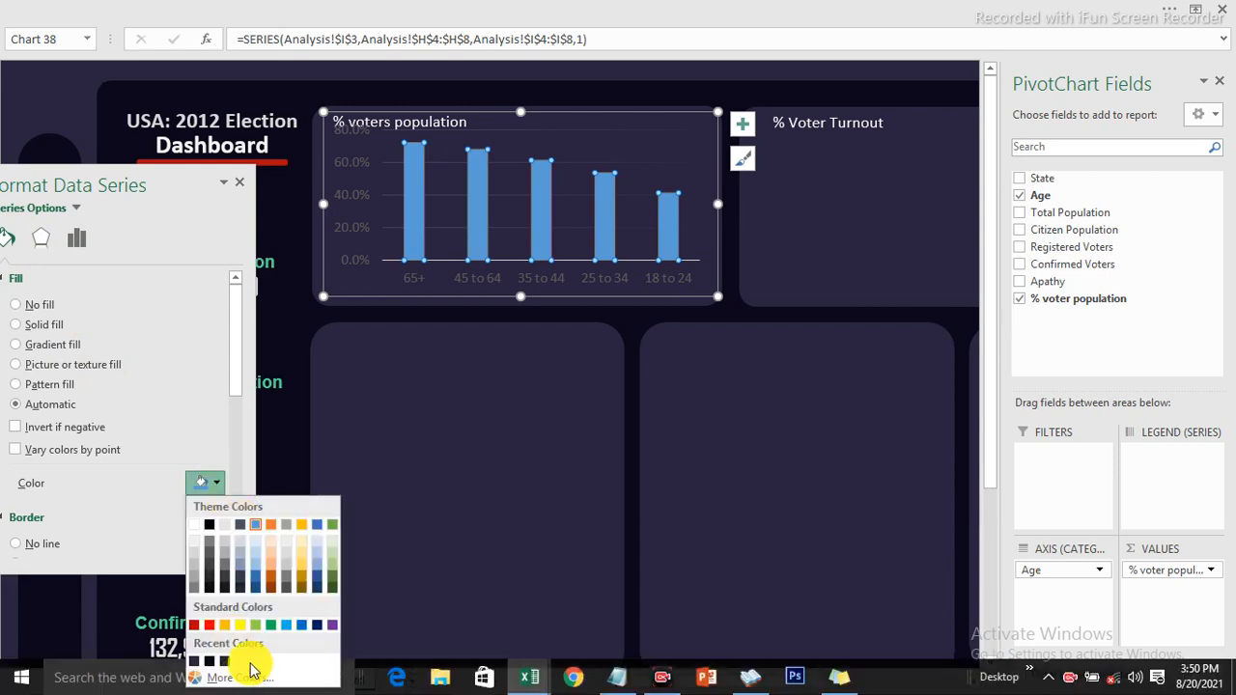
{"action": "left_click", "coordinate": [238, 679]}
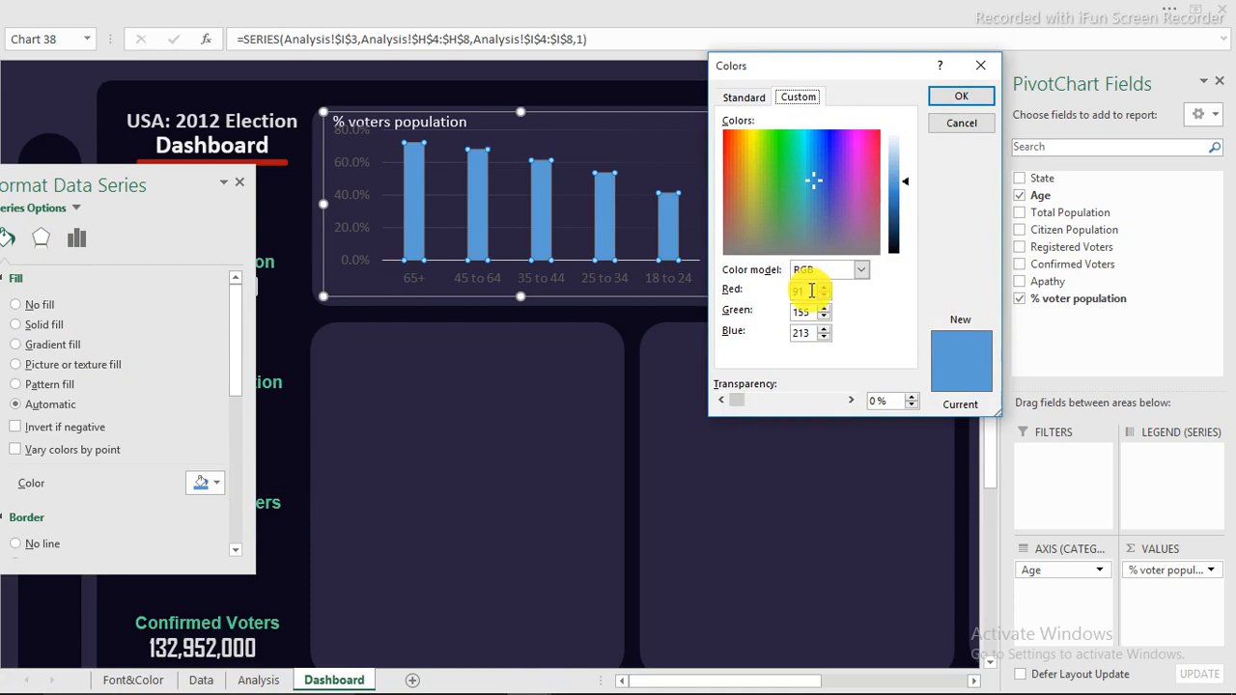
{"action": "left_click_drag", "start_coordinate": [809, 290], "coordinate": [763, 296]}
{"action": "type", "text": "7"}
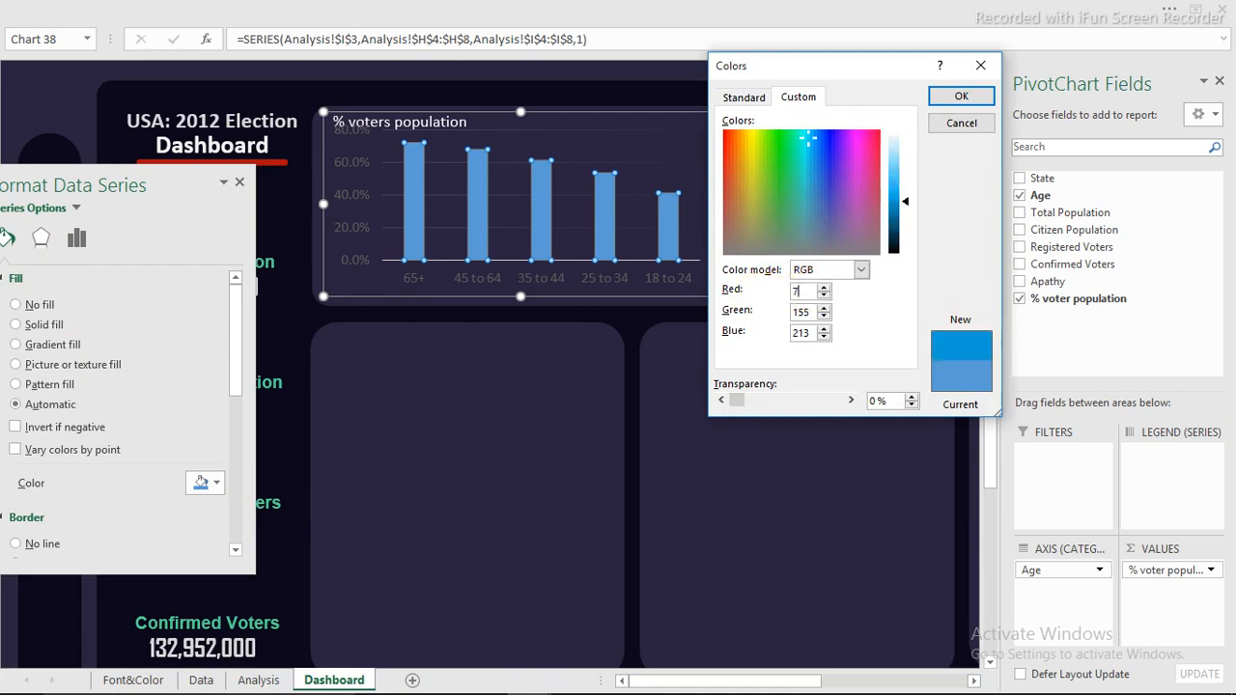
{"action": "type", "text": "9"}
{"action": "left_click_drag", "start_coordinate": [802, 312], "coordinate": [761, 309]}
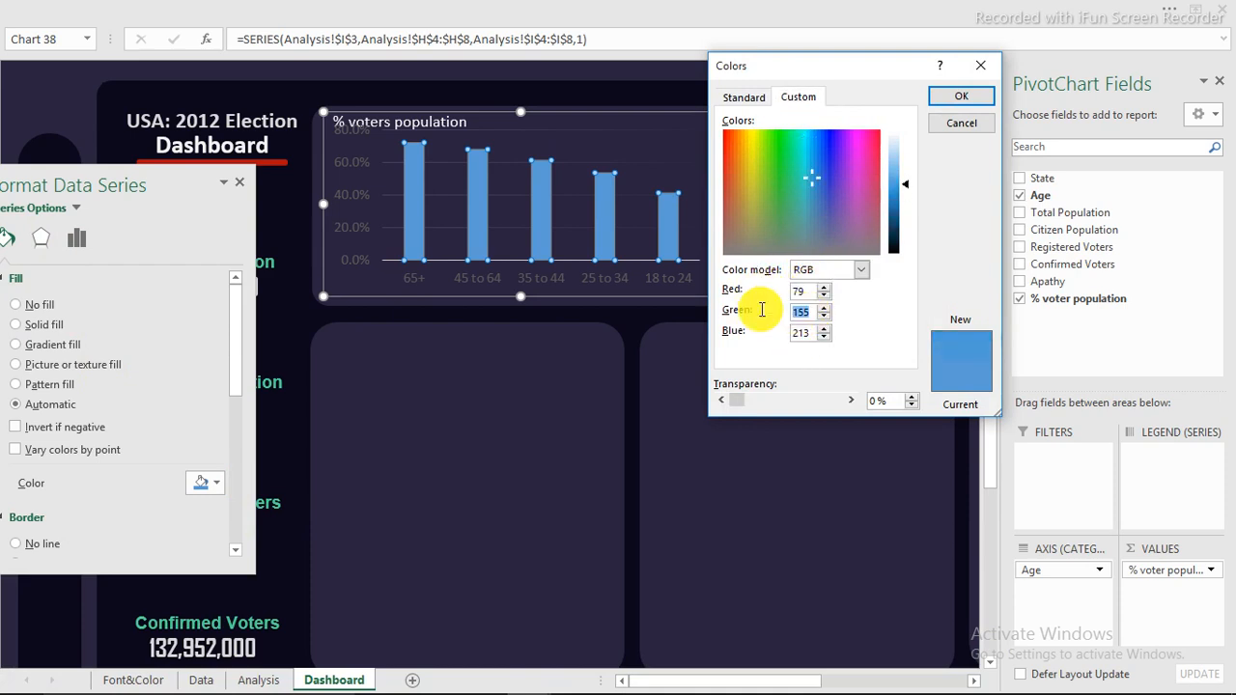
{"action": "type", "text": "209"}
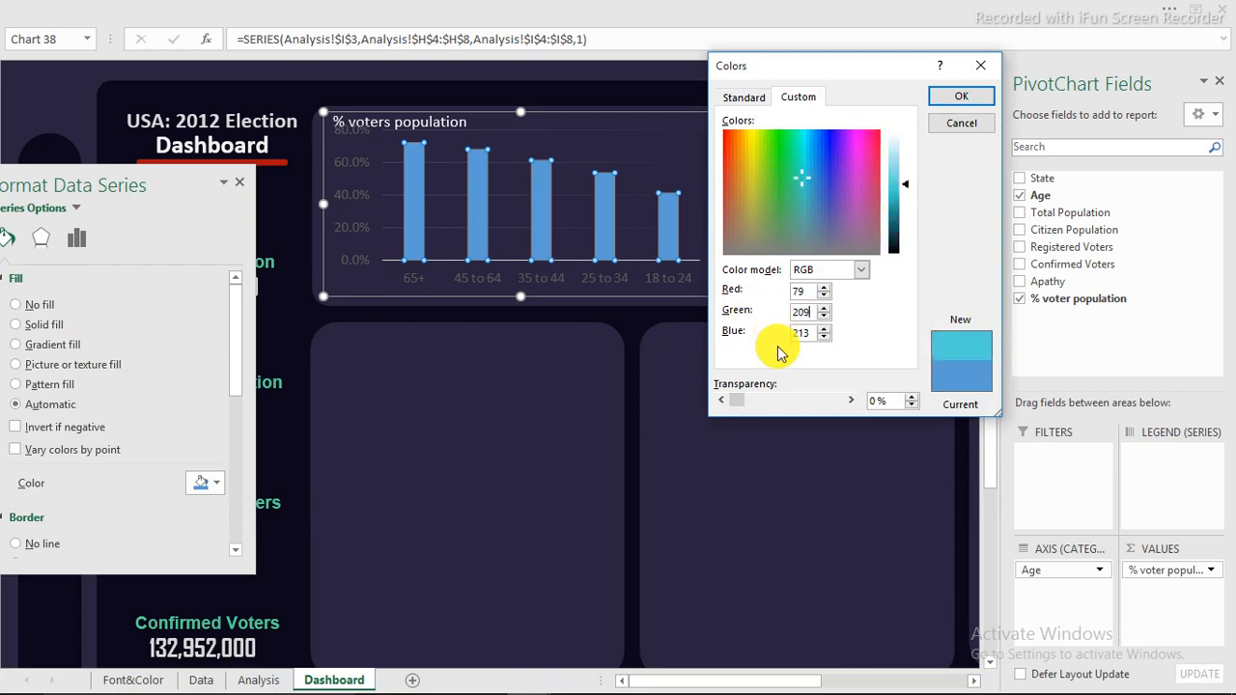
{"action": "left_click_drag", "start_coordinate": [794, 333], "coordinate": [809, 335]}
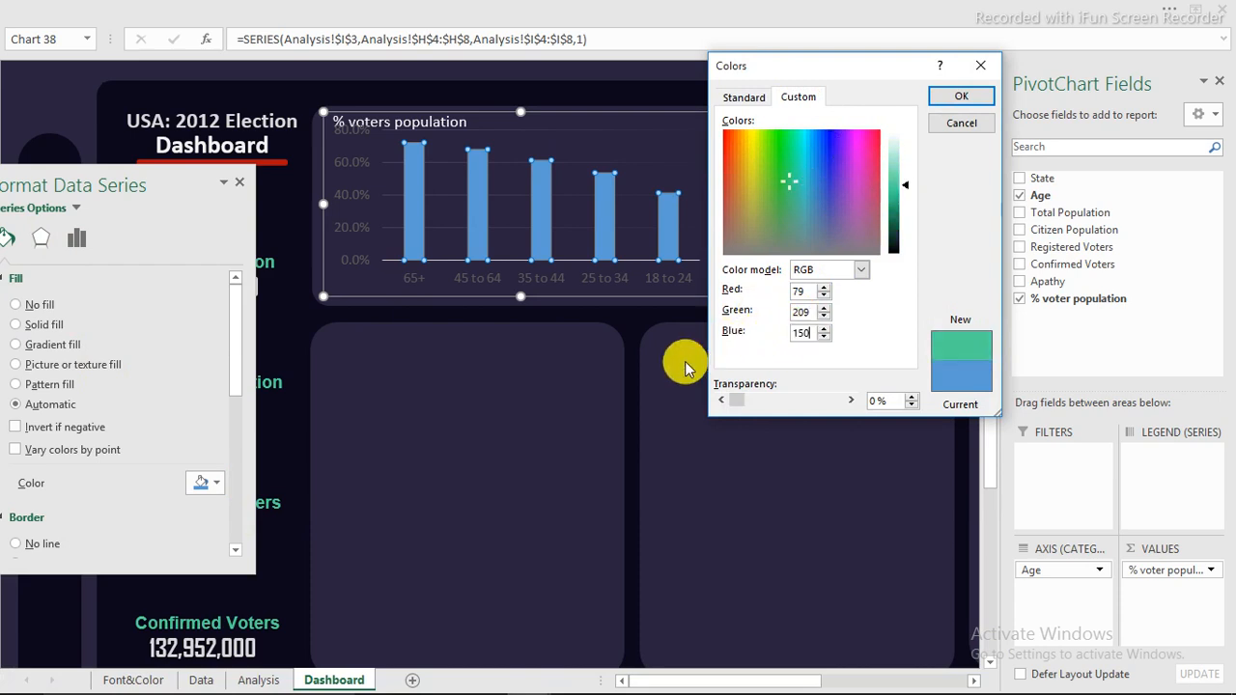
{"action": "left_click", "coordinate": [953, 100]}
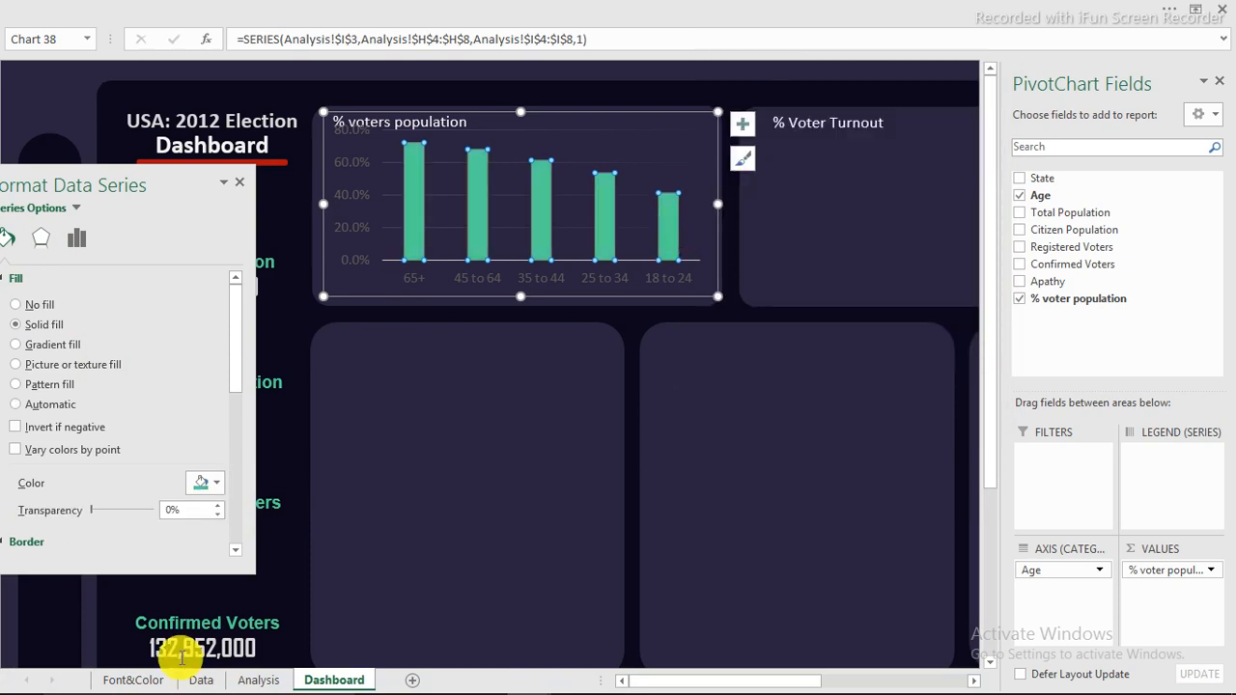
Lower the top edge of the age chart's plot area so it sits below the % voters population title
{"action": "left_click", "coordinate": [145, 681]}
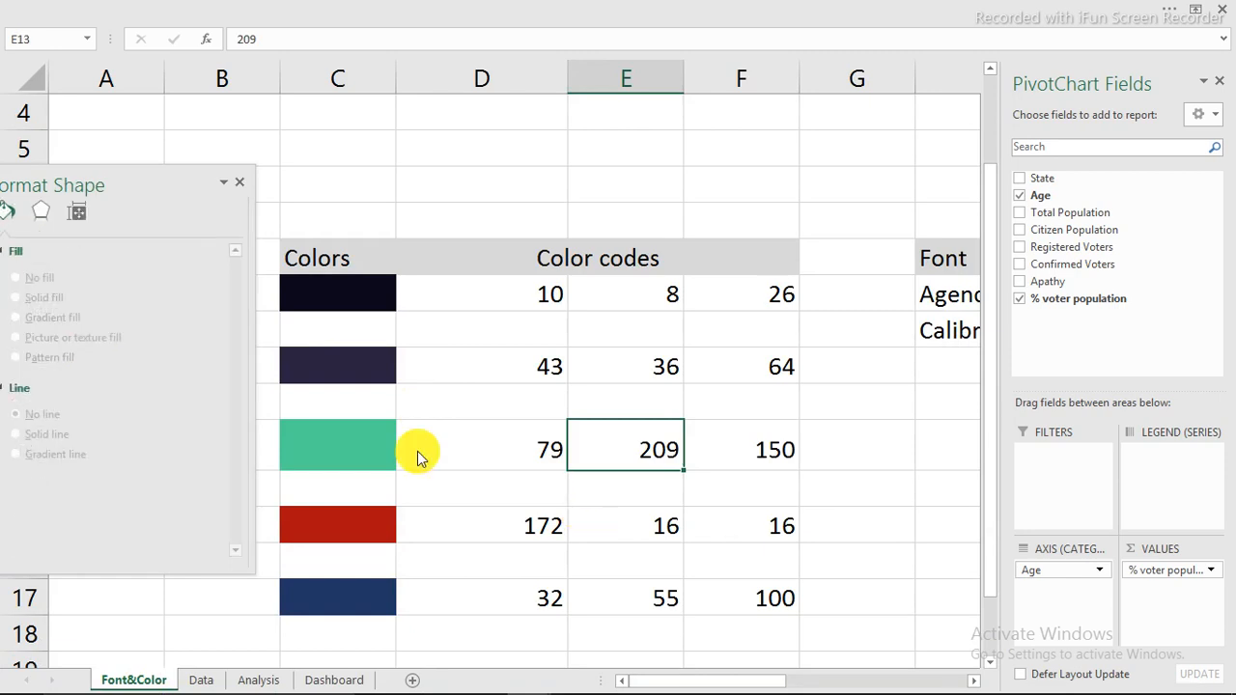
{"action": "left_click", "coordinate": [346, 681]}
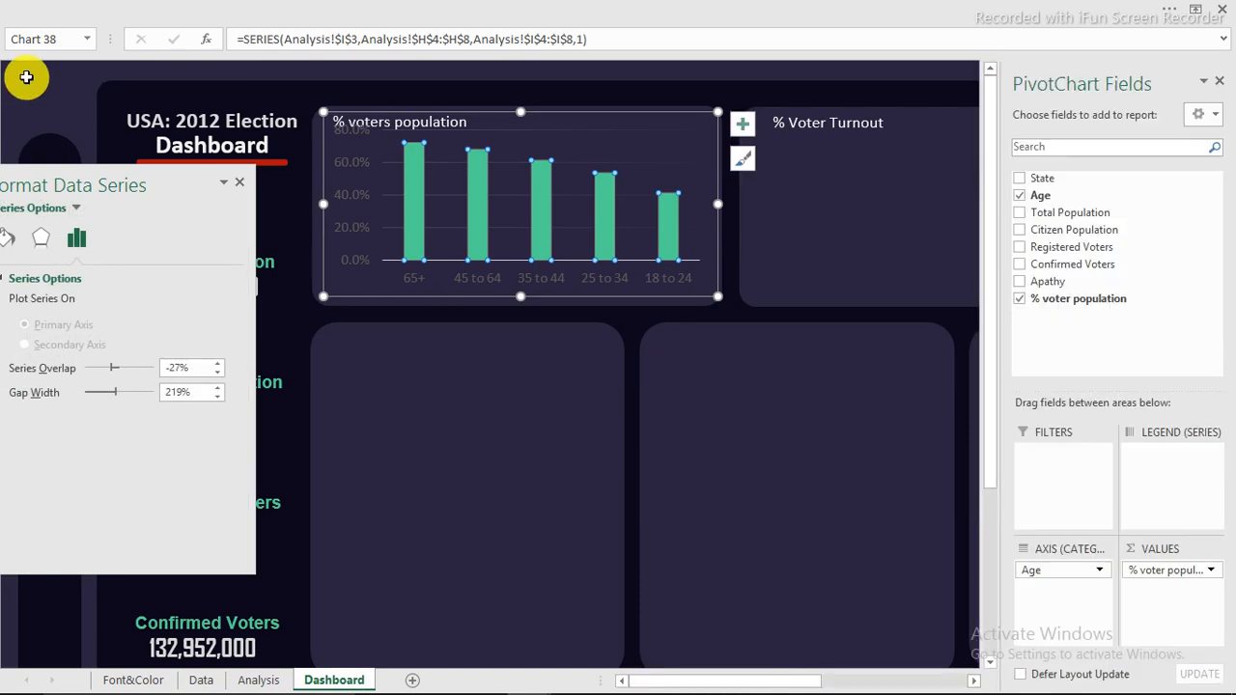
{"action": "left_click", "coordinate": [345, 152]}
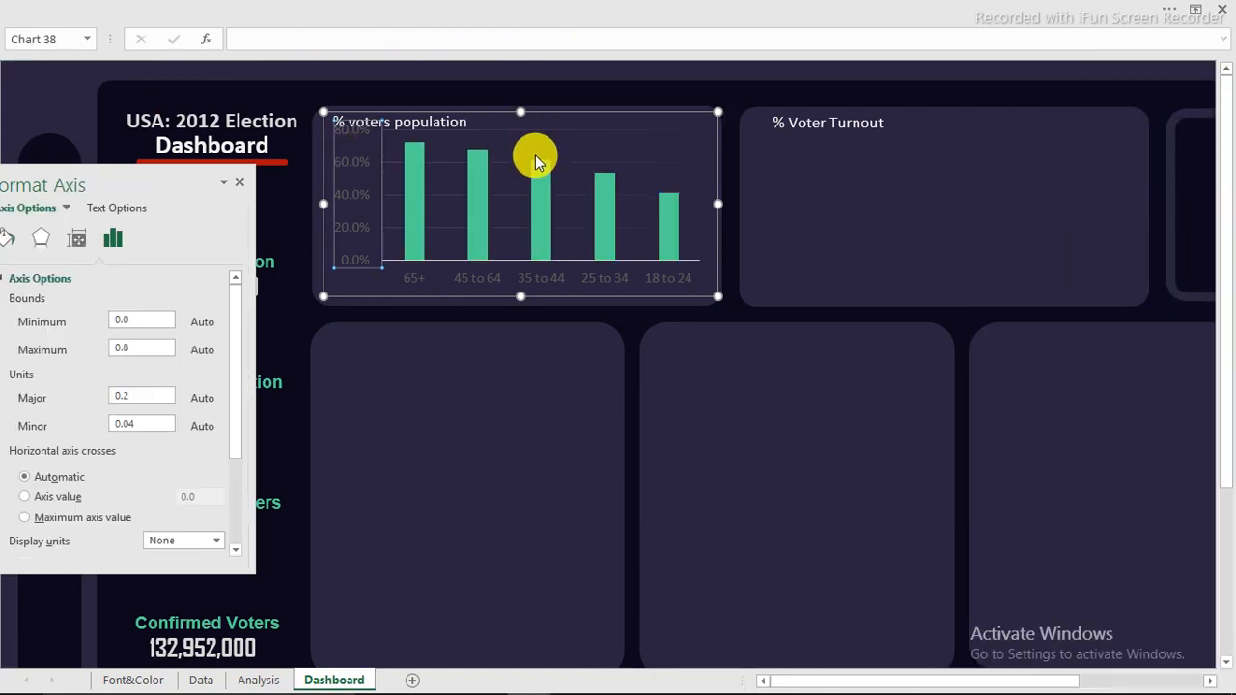
{"action": "left_click", "coordinate": [541, 131]}
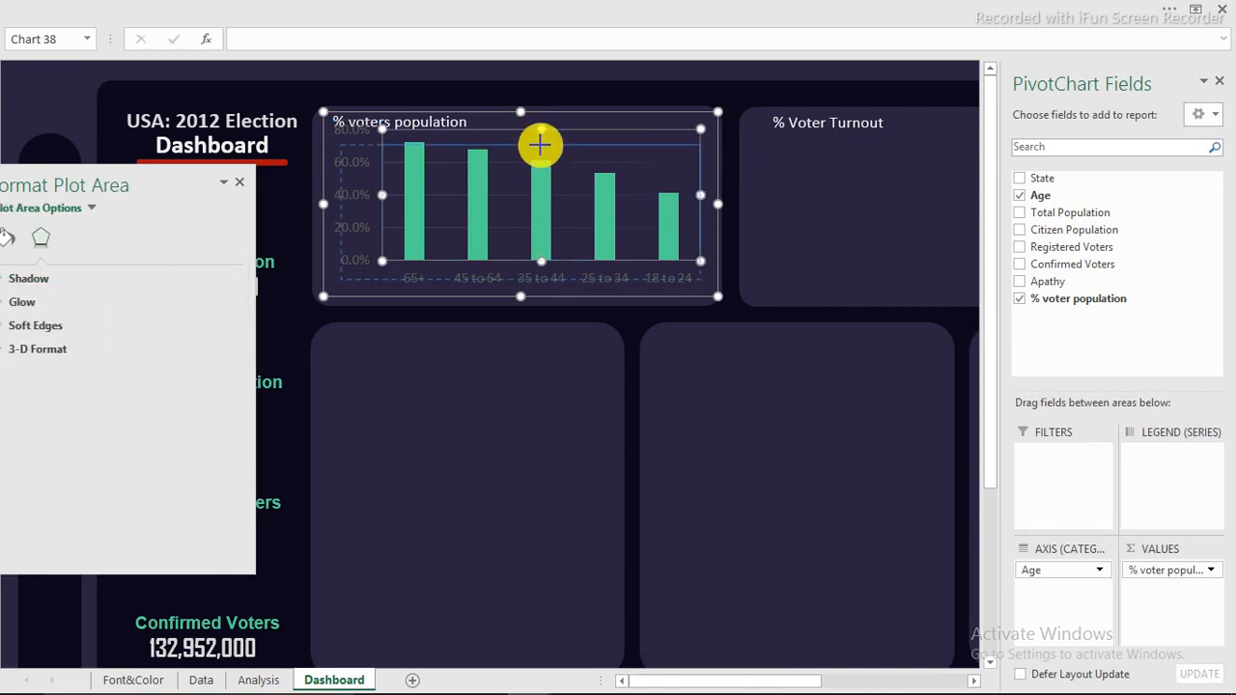
{"action": "left_click_drag", "start_coordinate": [541, 145], "coordinate": [541, 145]}
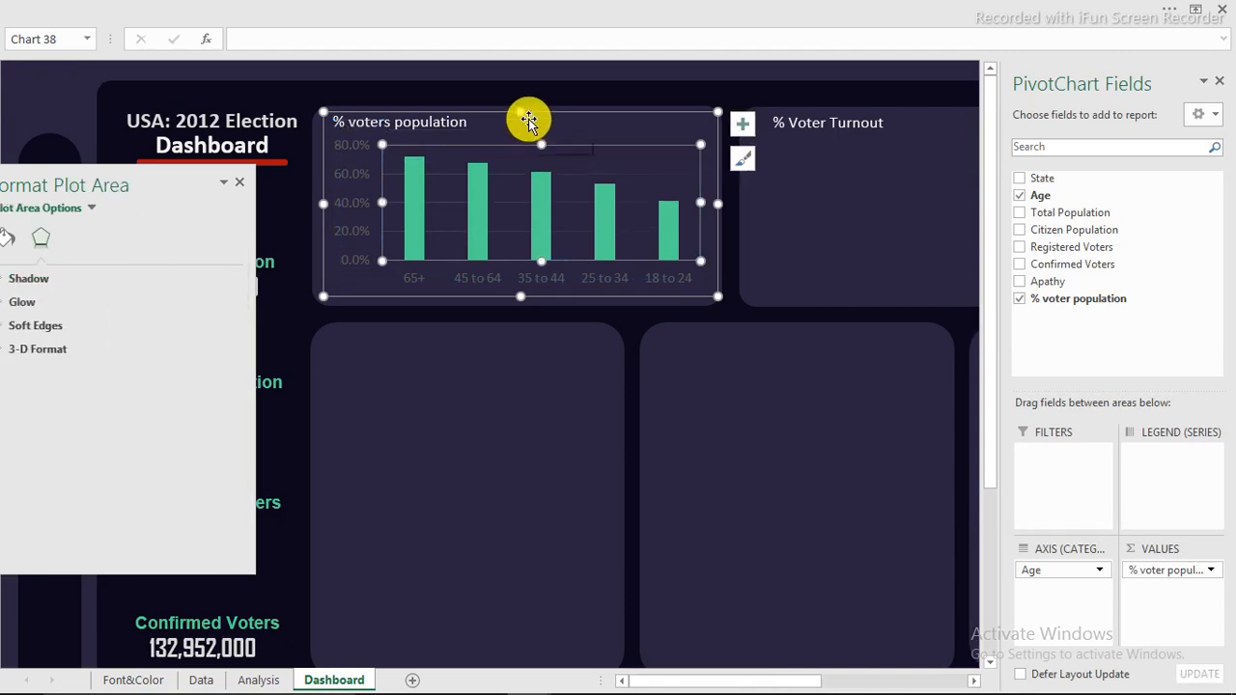
Set the font color of the chart's vertical and horizontal axis labels to a light grey theme shade
{"action": "left_click", "coordinate": [358, 174]}
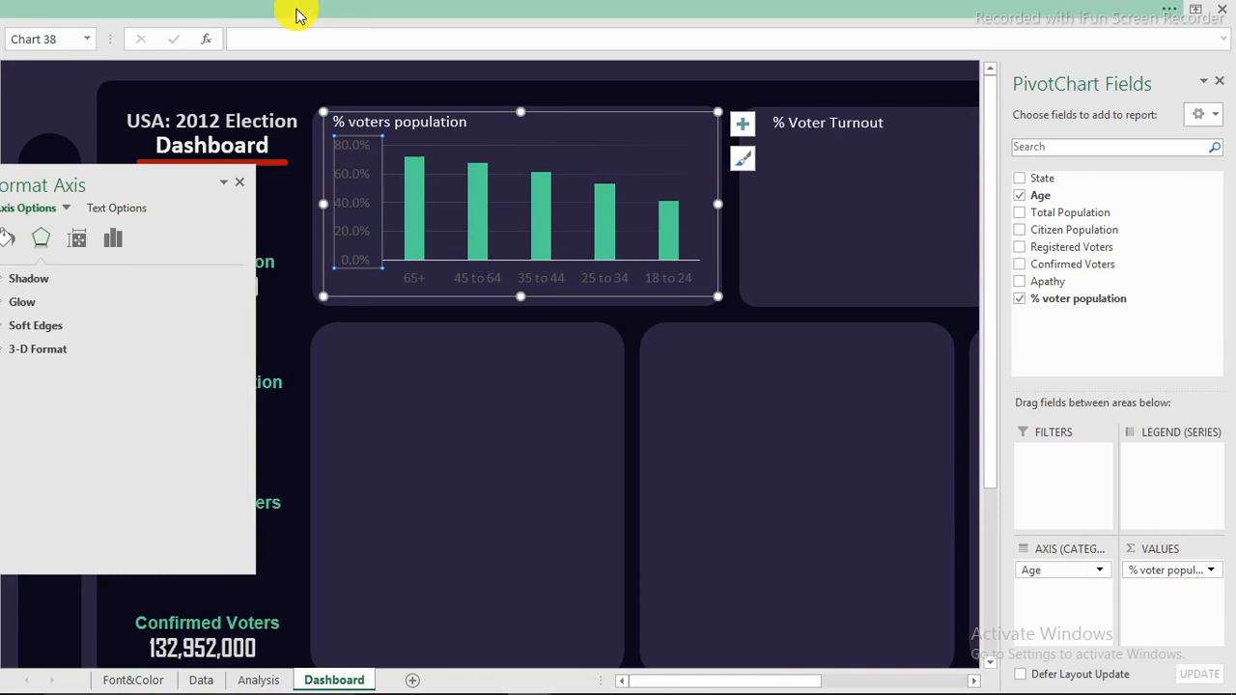
{"action": "left_click", "coordinate": [297, 13]}
{"action": "left_click", "coordinate": [321, 101]}
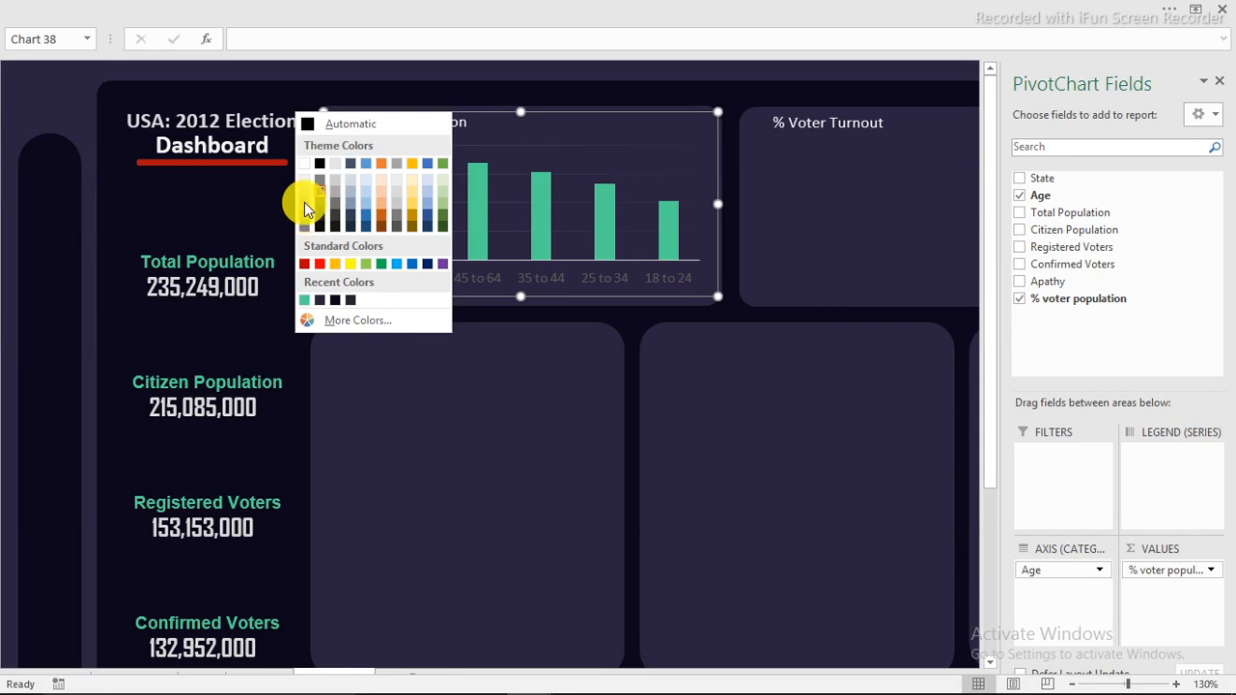
{"action": "left_click", "coordinate": [304, 203]}
{"action": "left_click", "coordinate": [484, 276]}
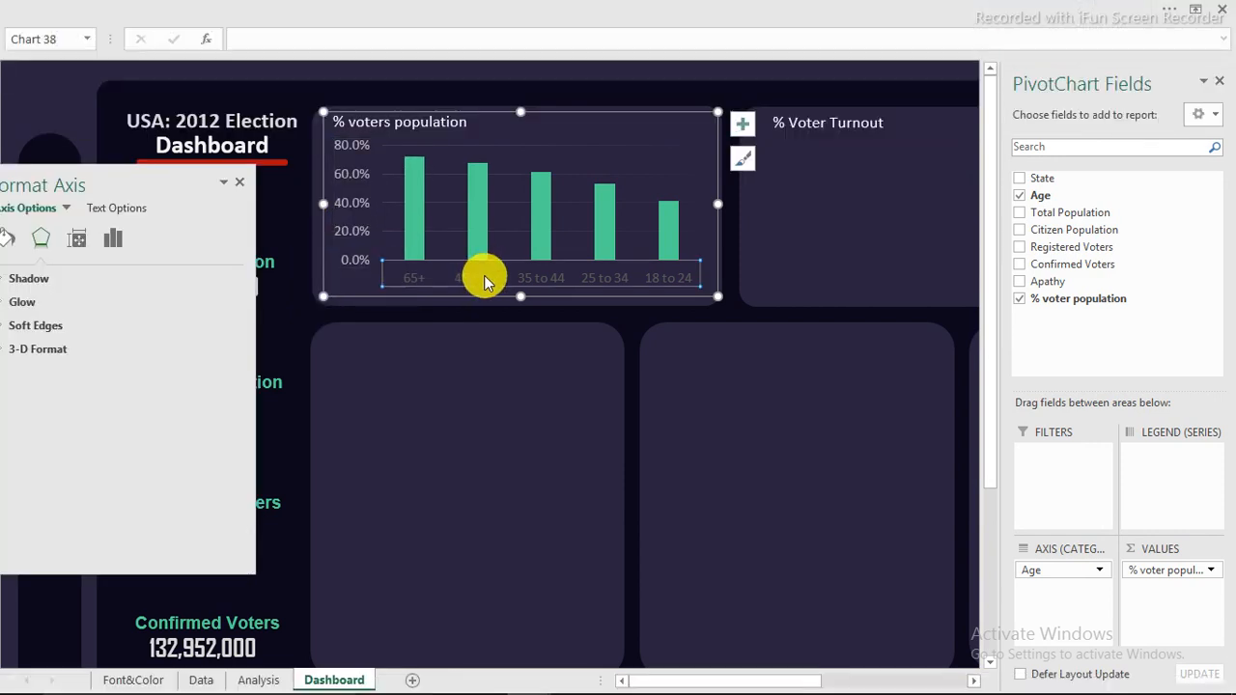
{"action": "left_click", "coordinate": [256, 22]}
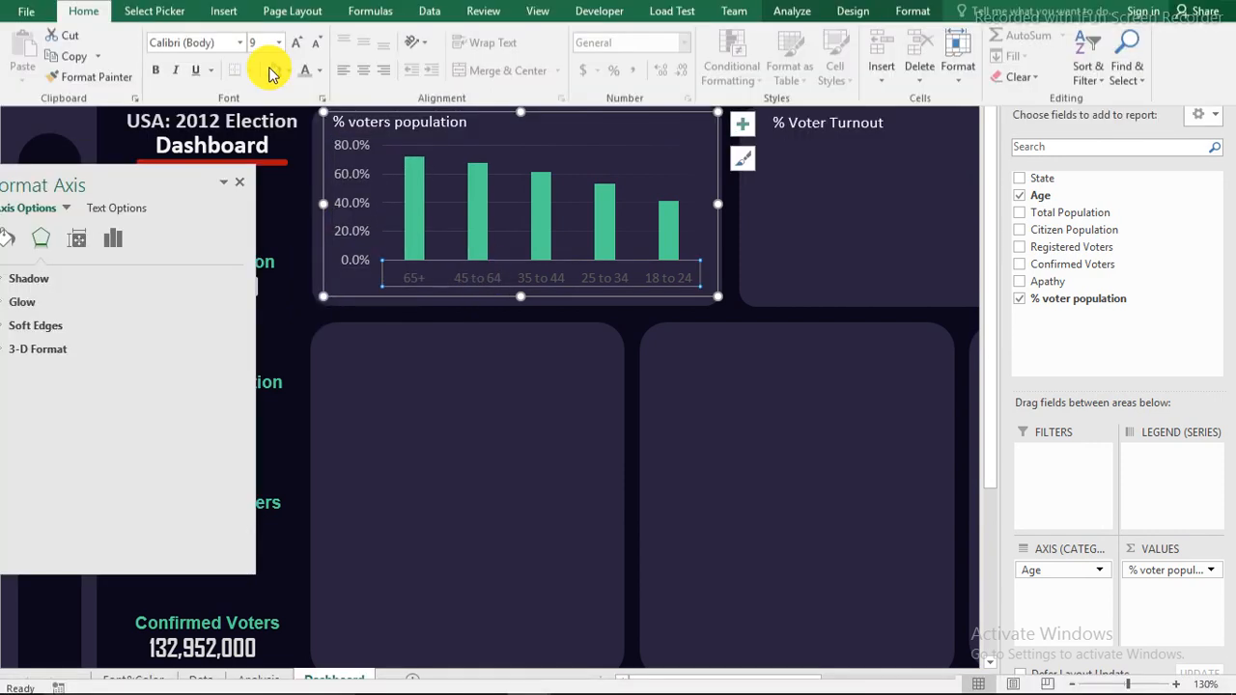
{"action": "left_click", "coordinate": [306, 101]}
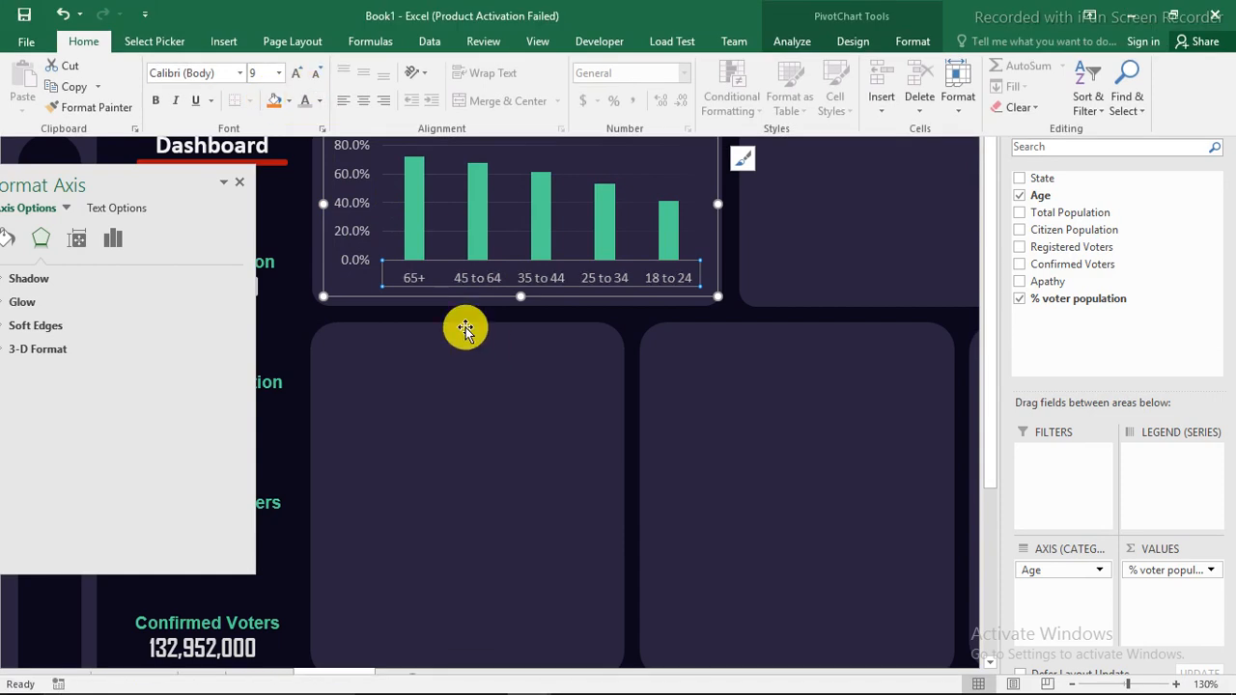
{"action": "left_click", "coordinate": [496, 358]}
Add data labels above the age columns and format their text in bold with the dashboard green
{"action": "left_click", "coordinate": [542, 188]}
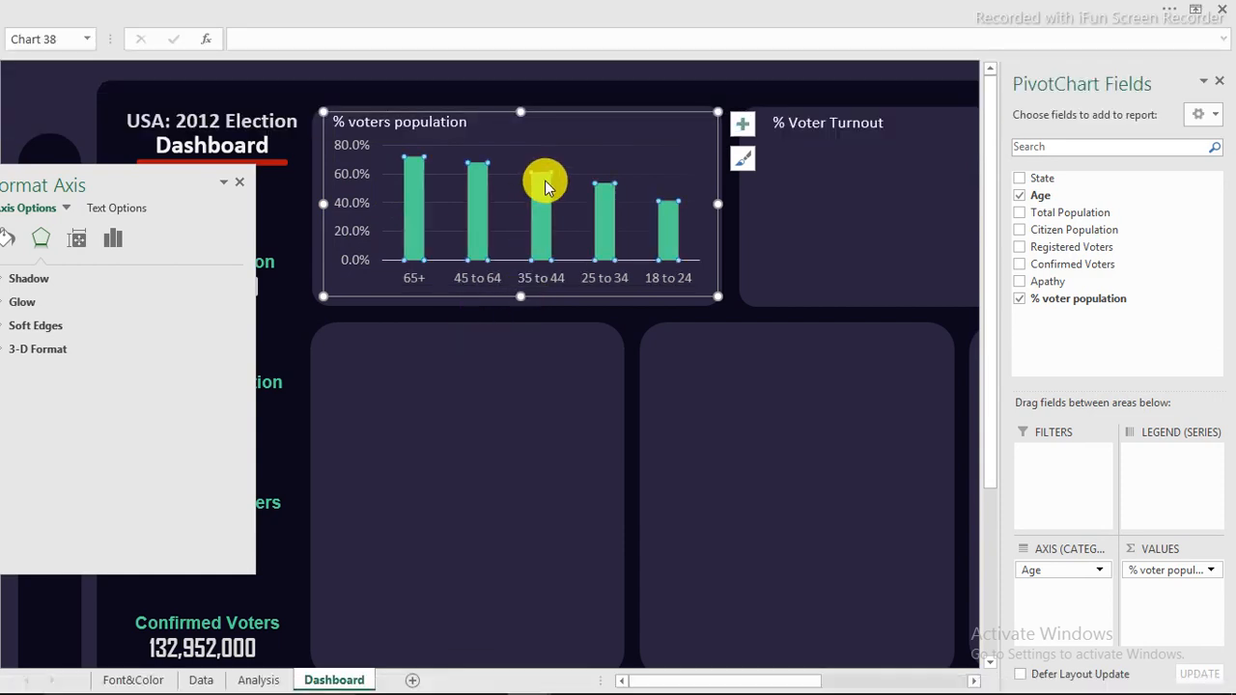
{"action": "left_click", "coordinate": [743, 123]}
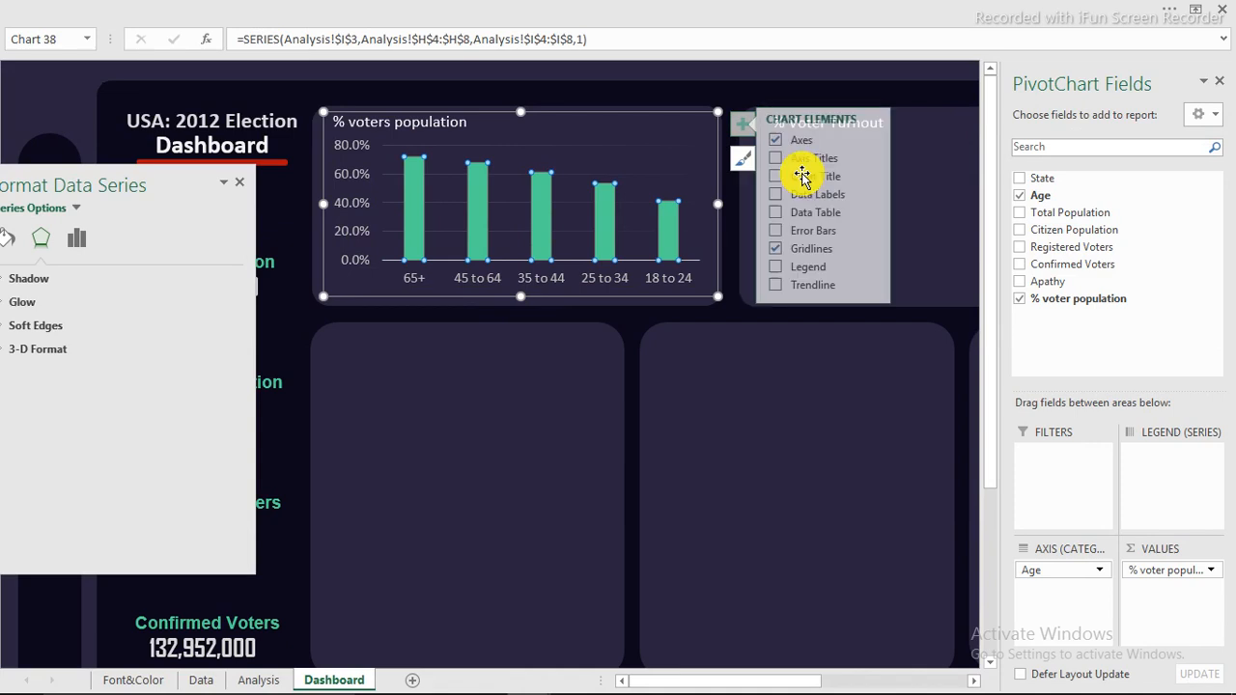
{"action": "left_click", "coordinate": [787, 195]}
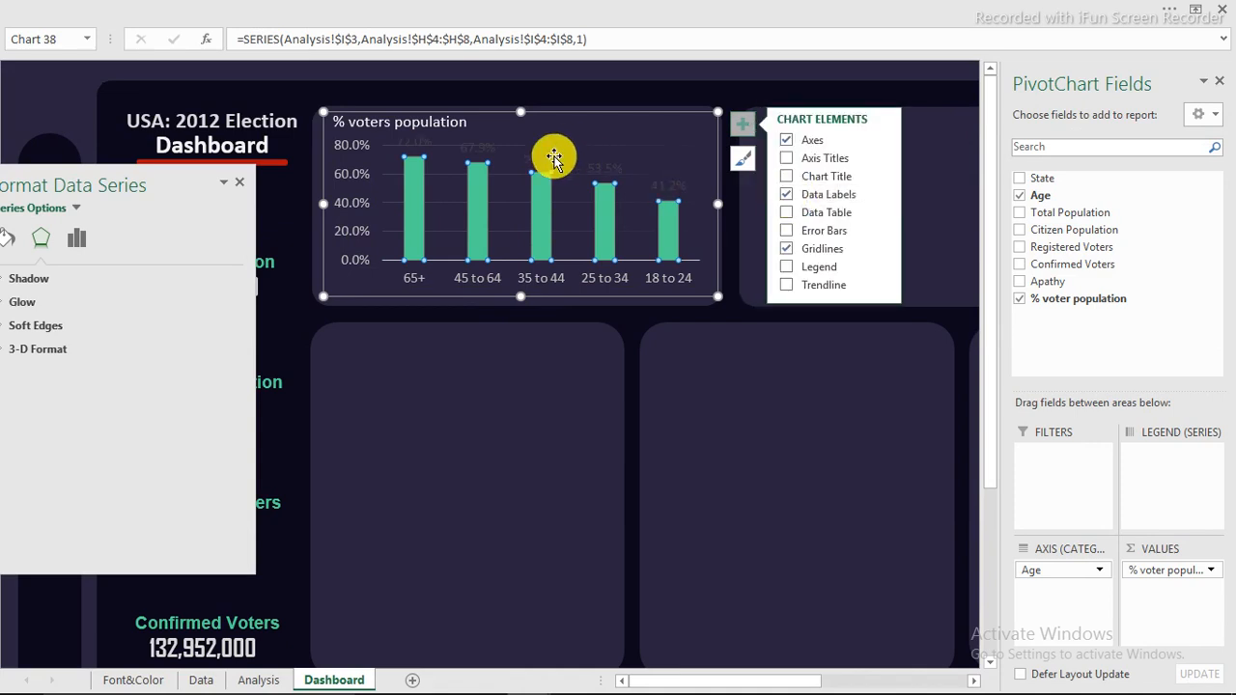
{"action": "left_click", "coordinate": [549, 155]}
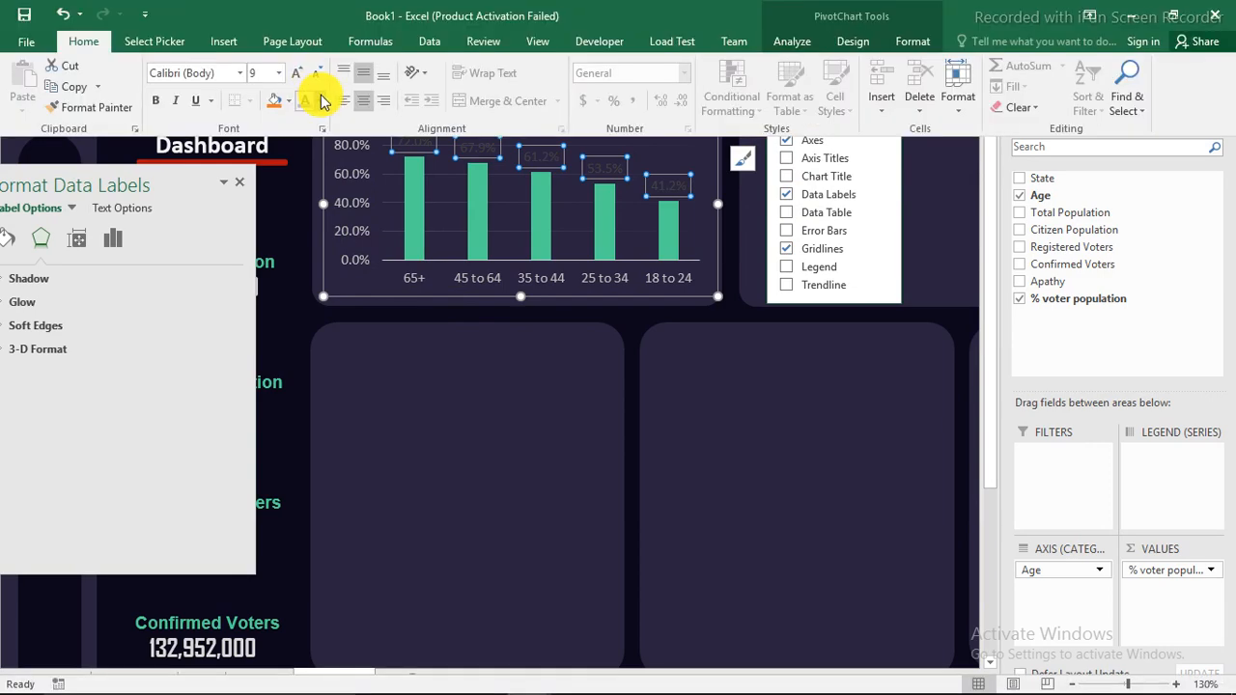
{"action": "left_click", "coordinate": [319, 101]}
{"action": "left_click", "coordinate": [303, 301]}
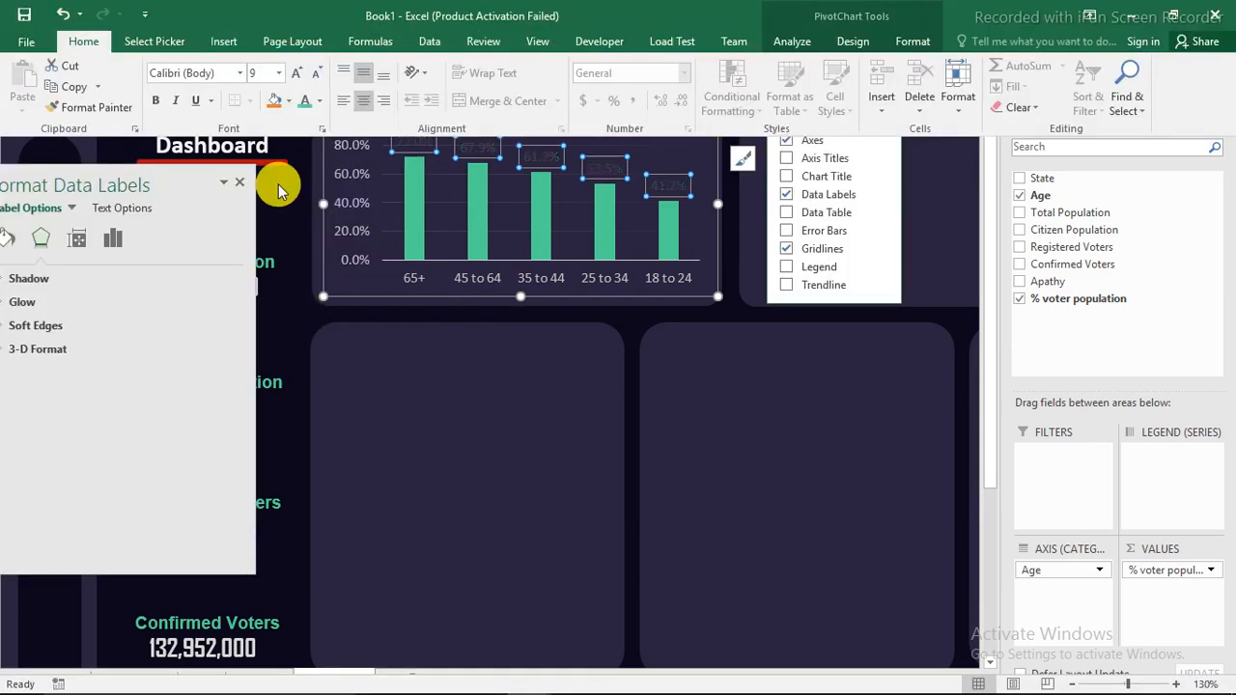
{"action": "left_click", "coordinate": [479, 344]}
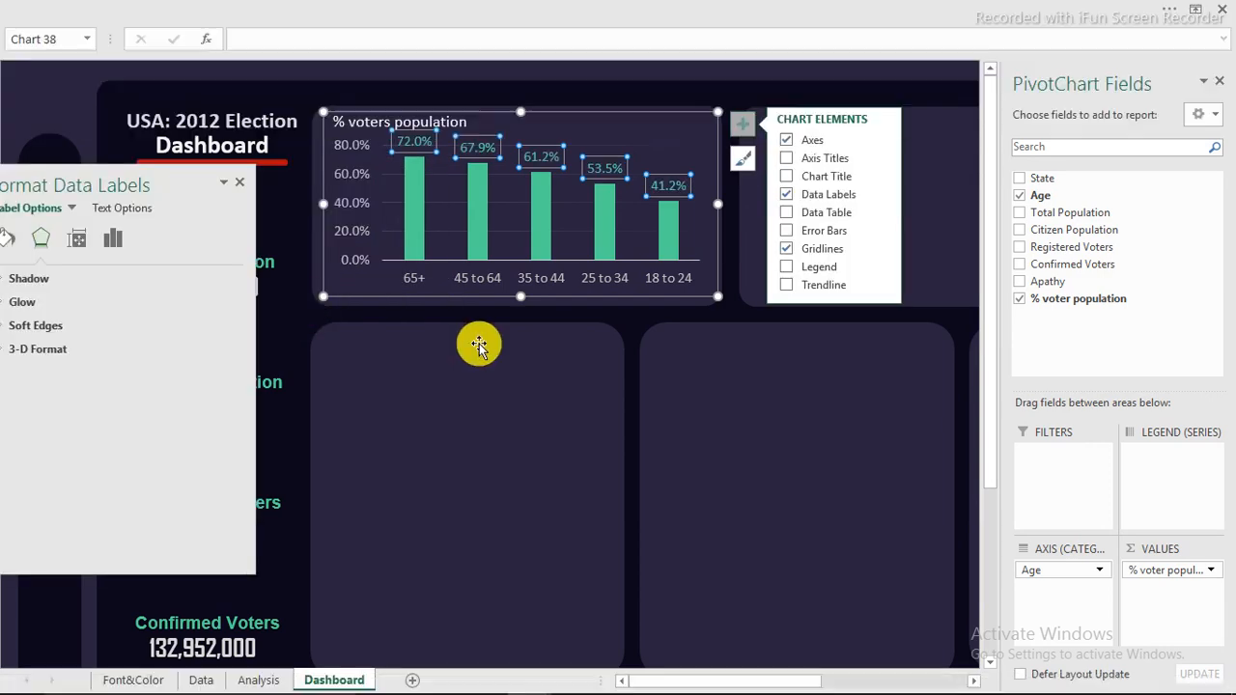
{"action": "left_click", "coordinate": [33, 91]}
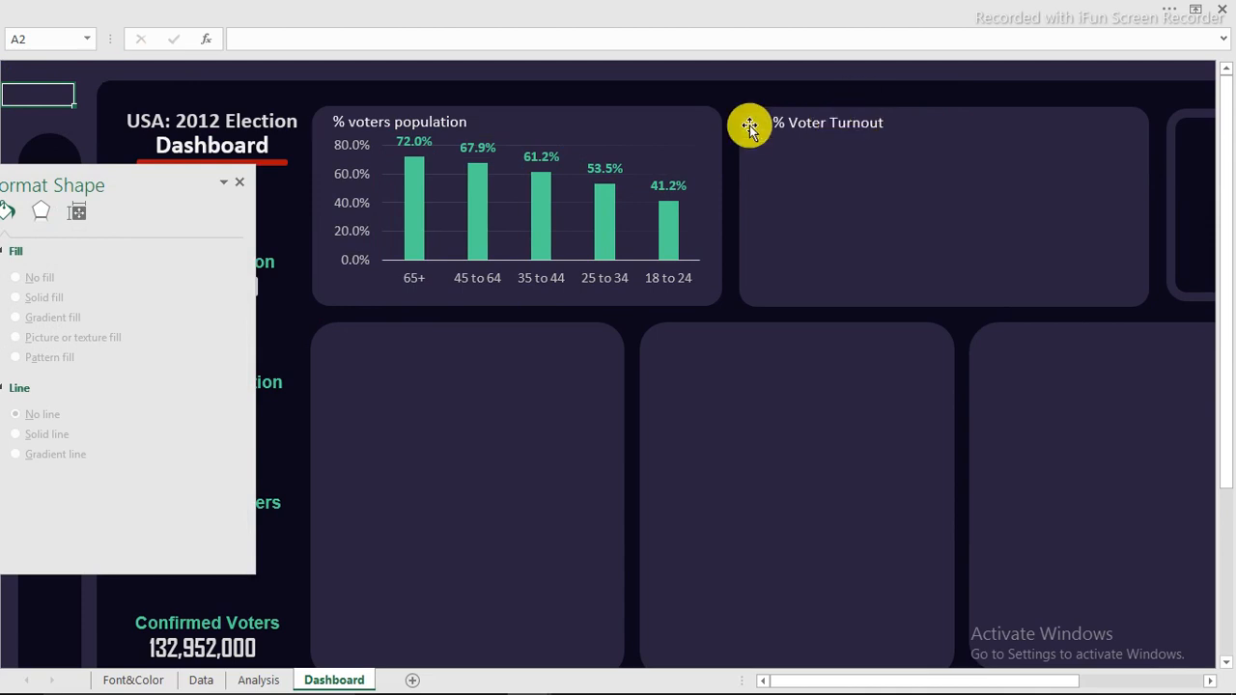
Copy the age PivotTable in H3:I8 of the Analysis sheet and paste it at K3
{"action": "left_click", "coordinate": [262, 680]}
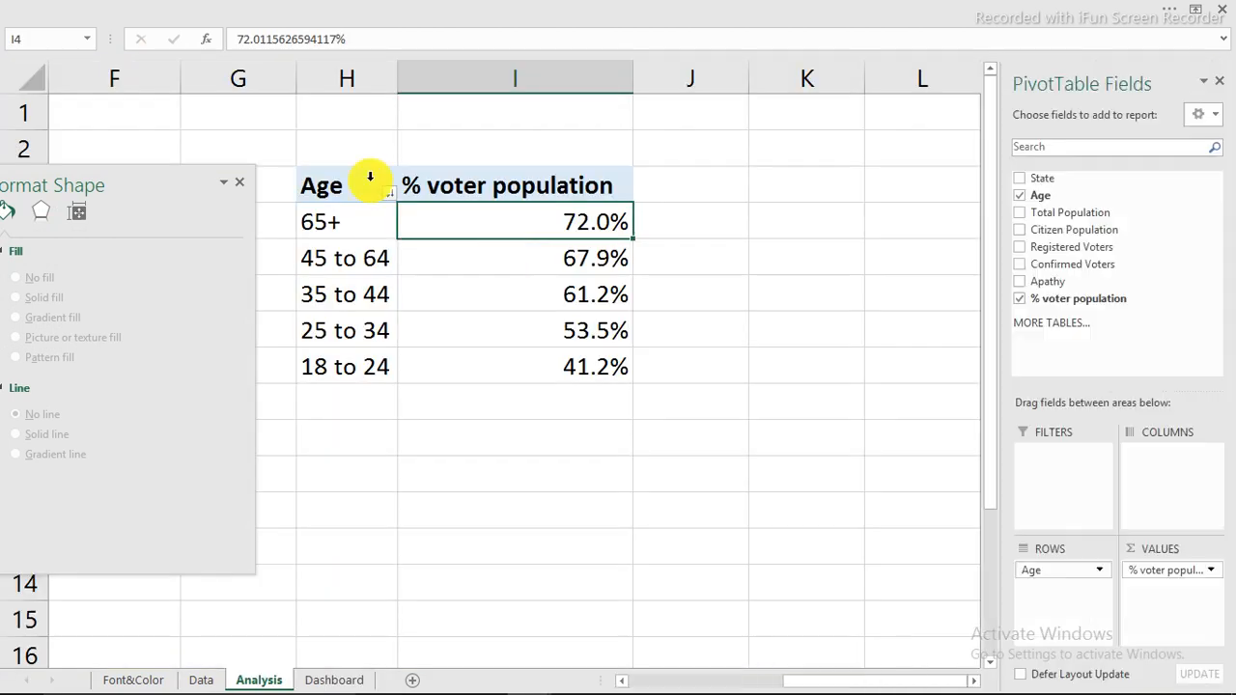
{"action": "left_click_drag", "start_coordinate": [326, 183], "coordinate": [566, 378]}
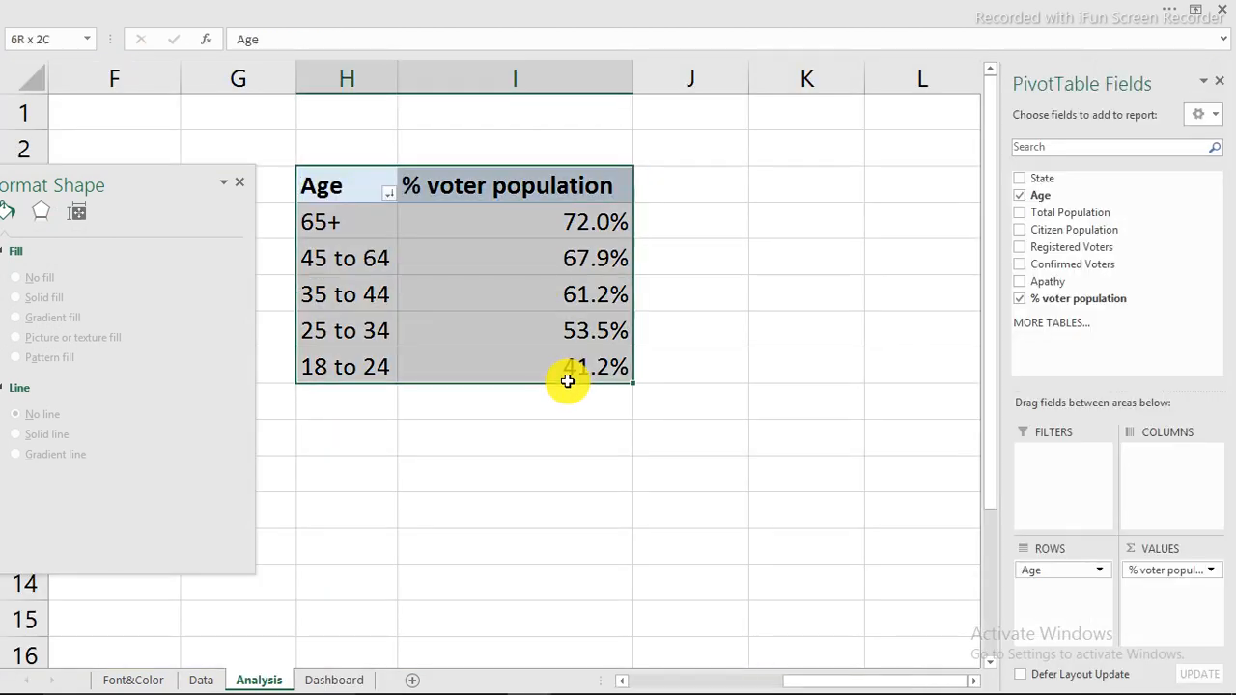
{"action": "right_click", "coordinate": [471, 219]}
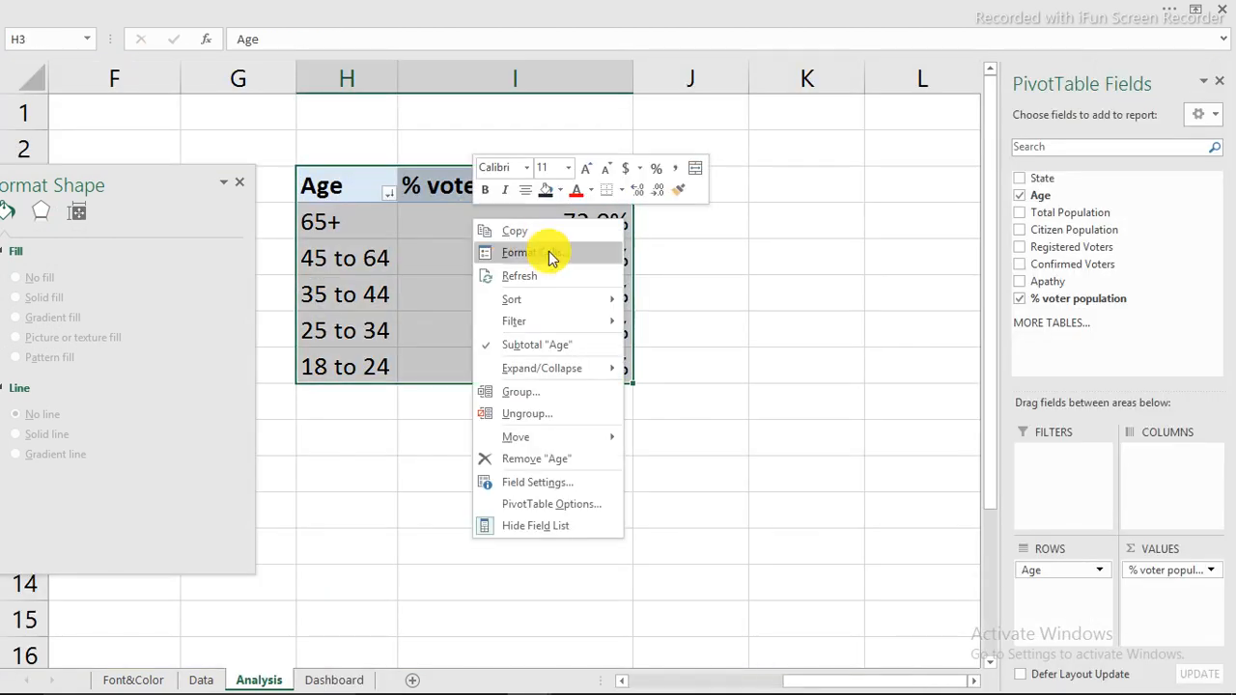
{"action": "left_click", "coordinate": [541, 232]}
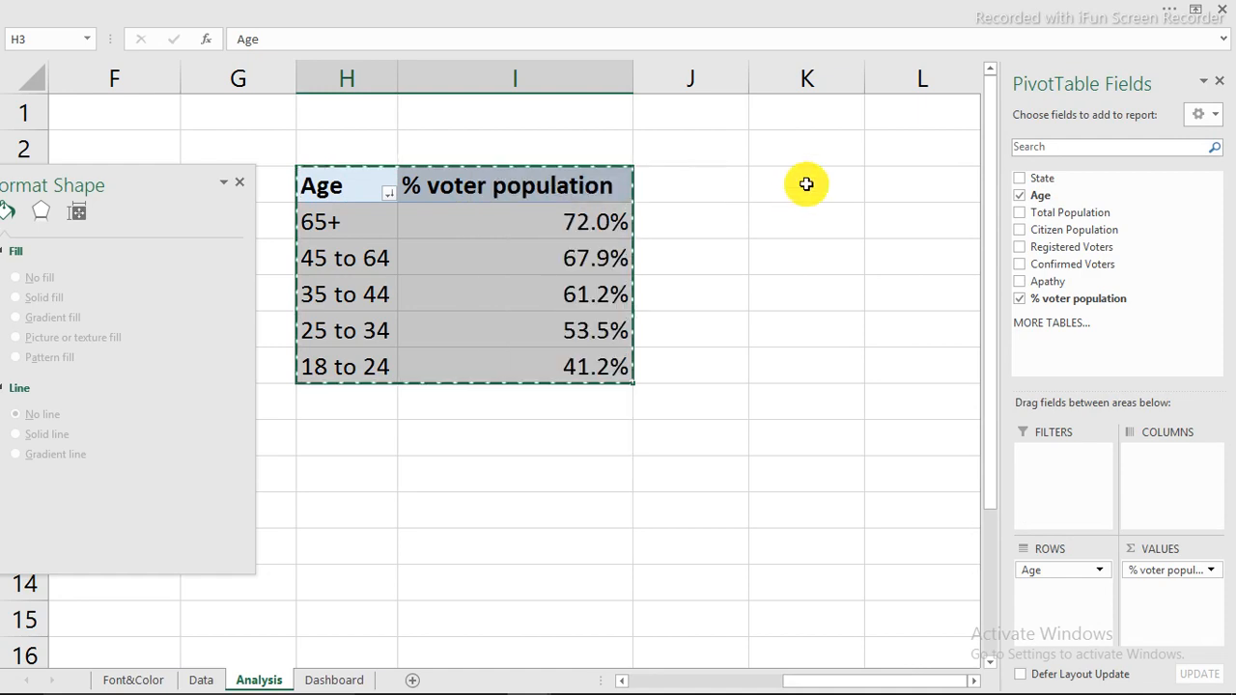
{"action": "left_click", "coordinate": [802, 185]}
{"action": "right_click", "coordinate": [804, 186]}
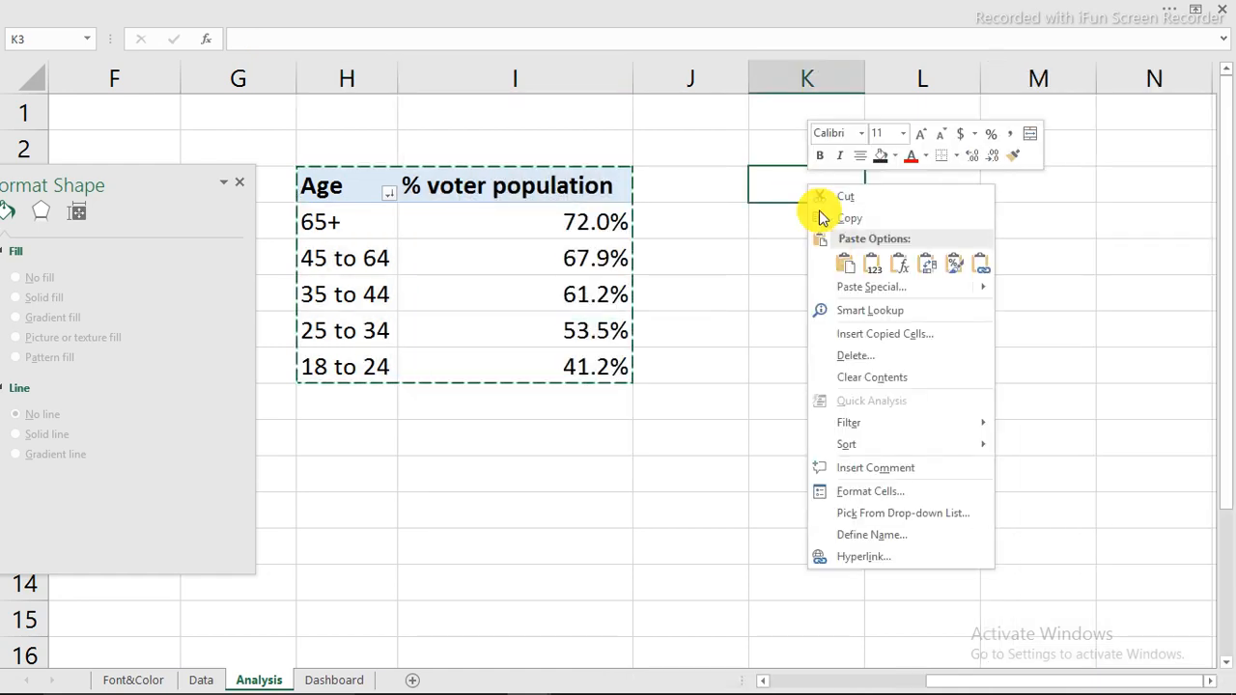
{"action": "left_click", "coordinate": [845, 267]}
Remove the % voter population field from the copied PivotTable, leaving only the Age rows
{"action": "left_click", "coordinate": [940, 261]}
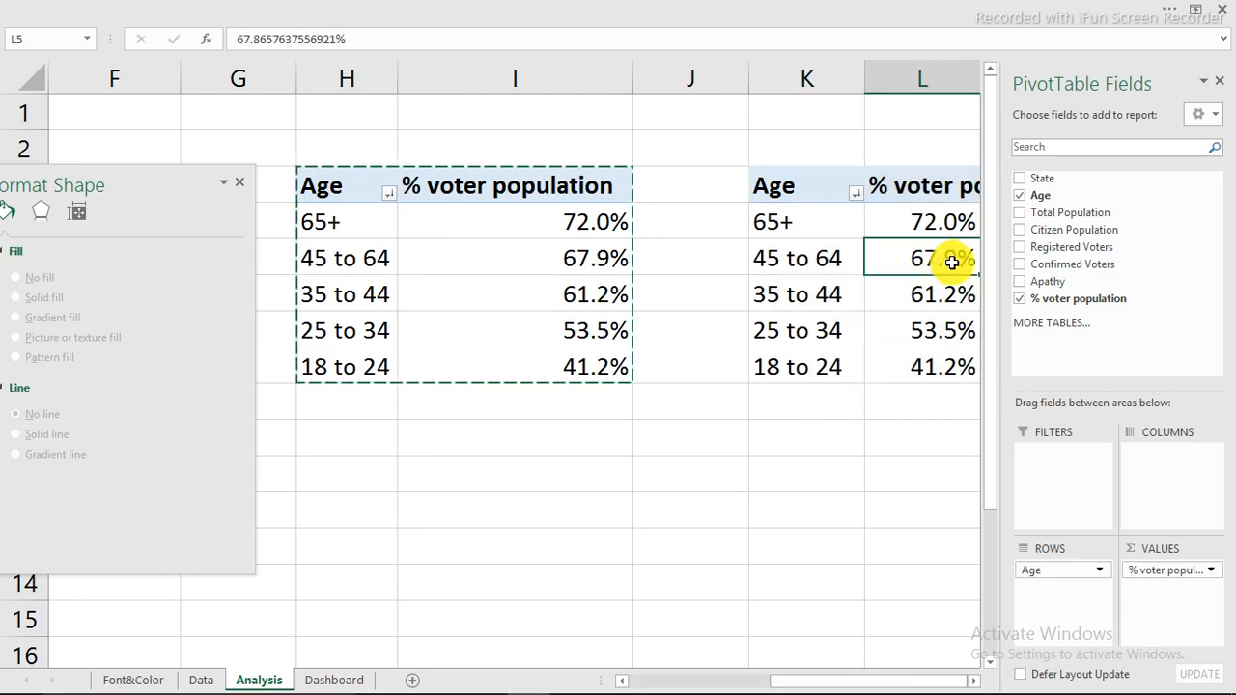
{"action": "left_click", "coordinate": [1021, 301]}
{"action": "left_click", "coordinate": [826, 257]}
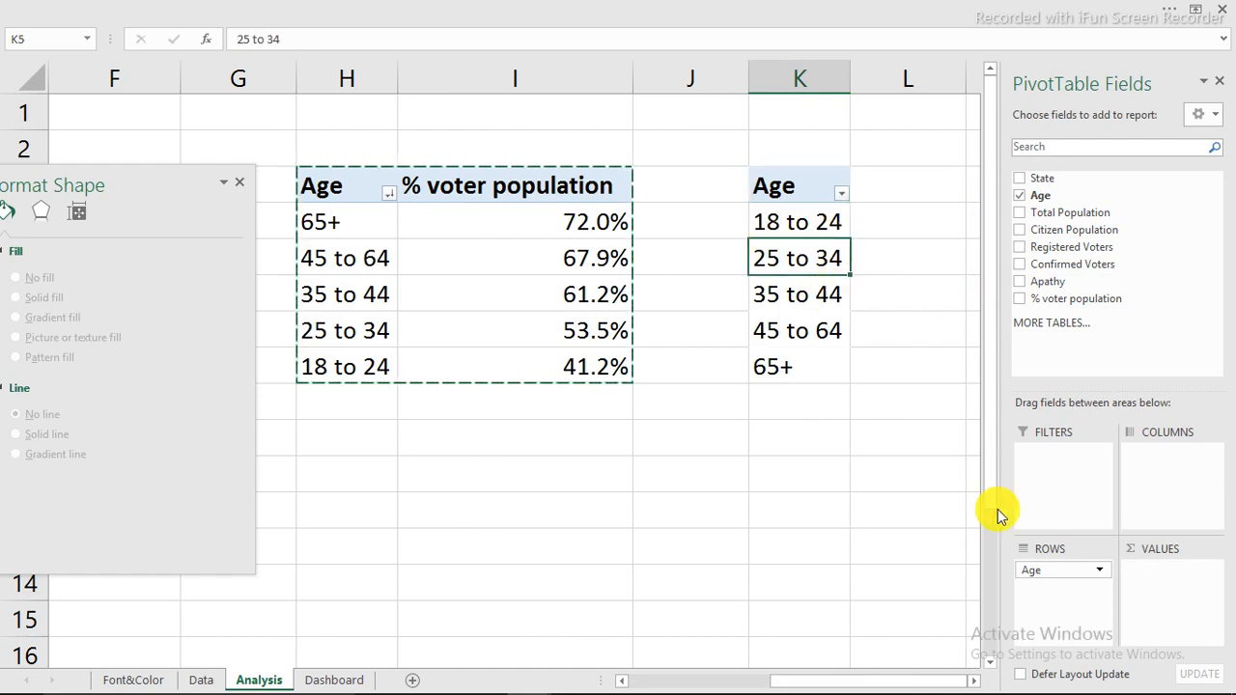
{"action": "key", "text": "Escape"}
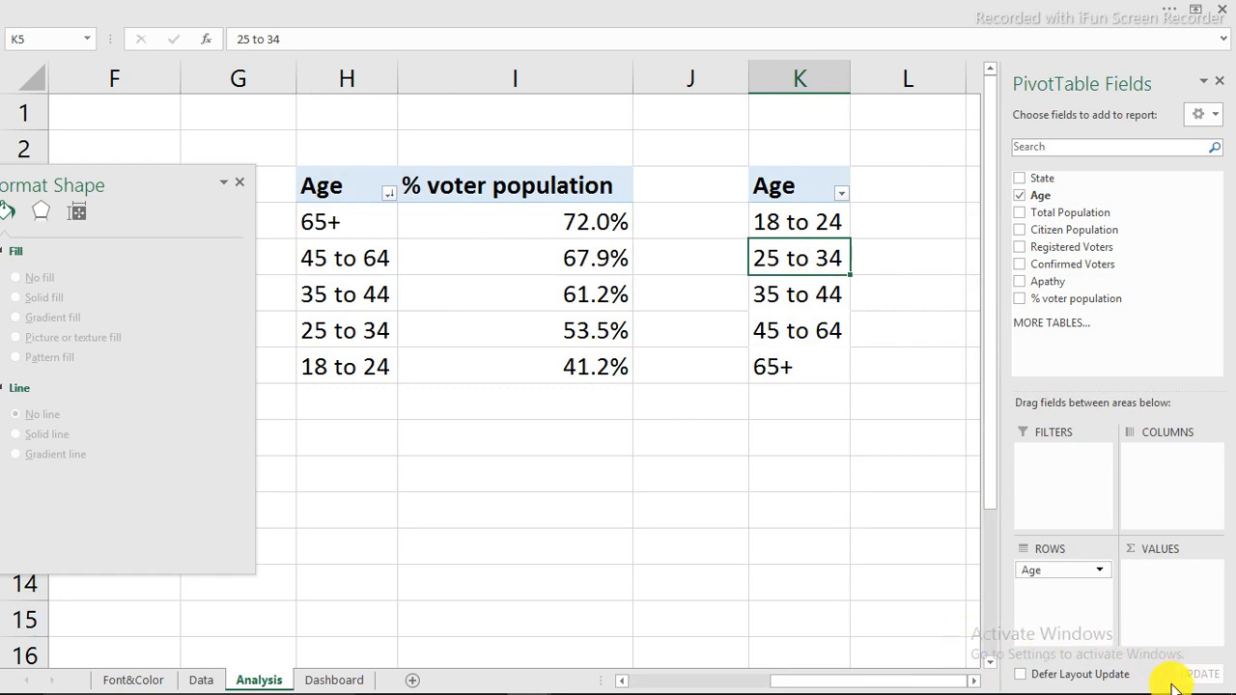
Start a calculated field for the Age PivotTable at K3 and name it Voter Turnover
{"action": "left_click", "coordinate": [976, 682]}
{"action": "left_click", "coordinate": [977, 682]}
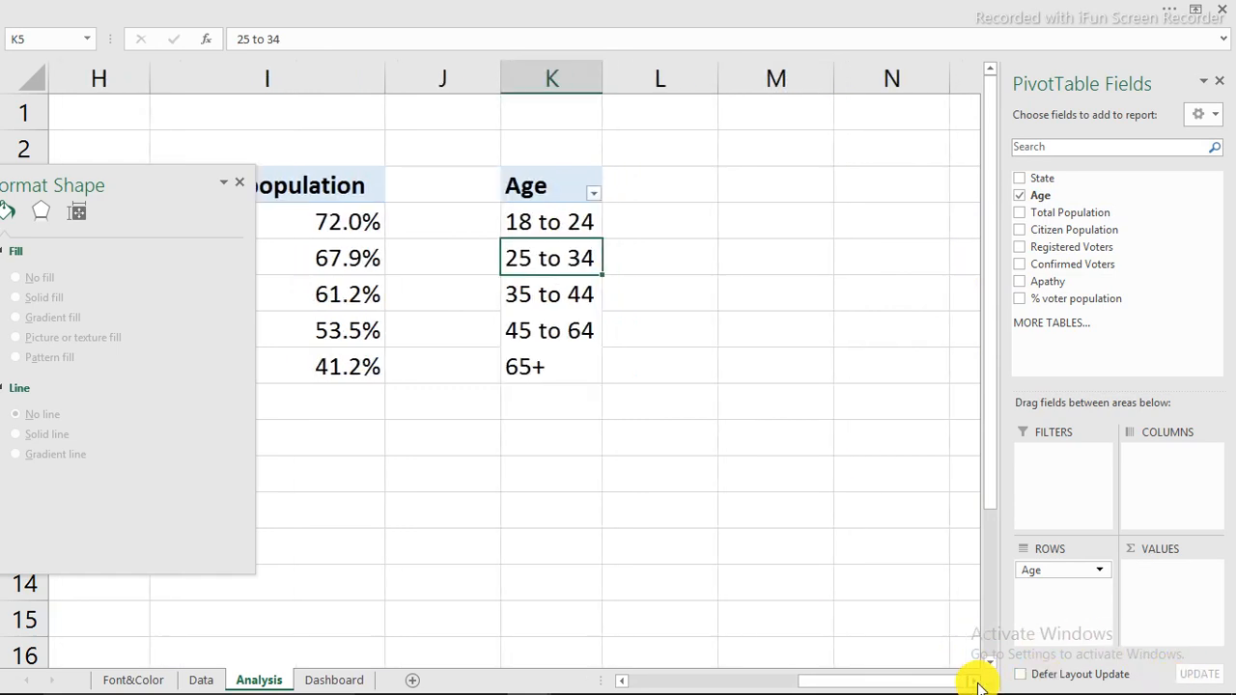
{"action": "left_click", "coordinate": [976, 682]}
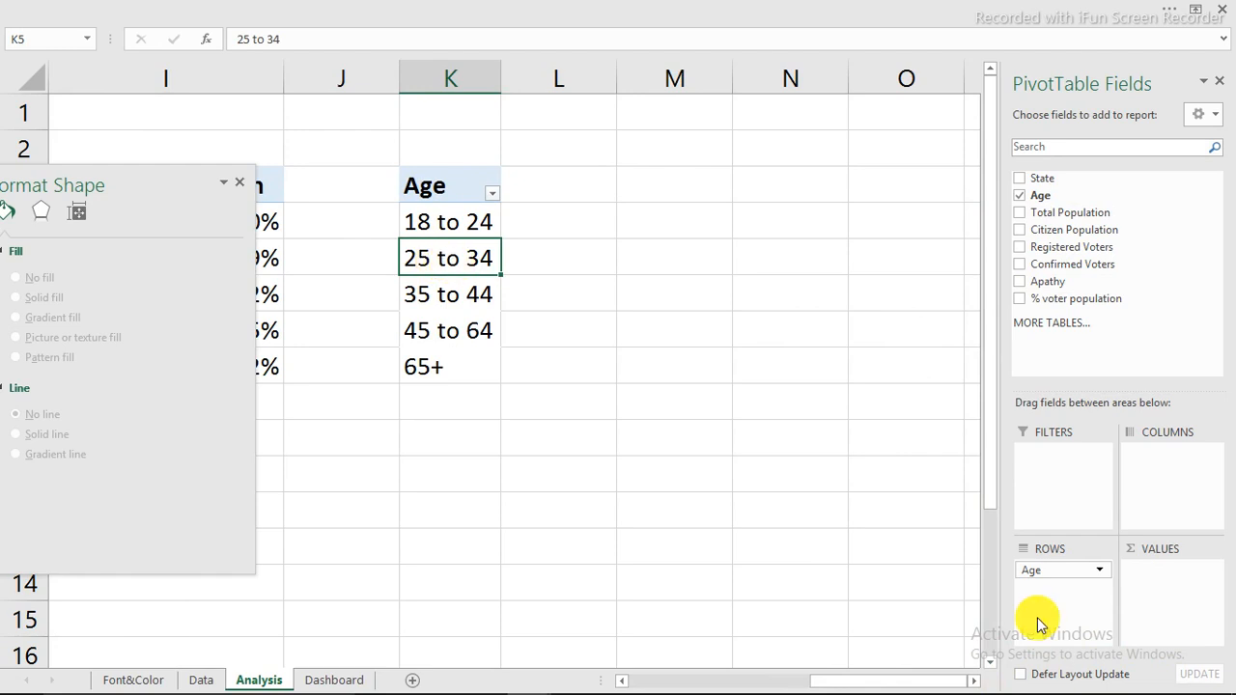
{"action": "mouse_move", "coordinate": [1056, 667]}
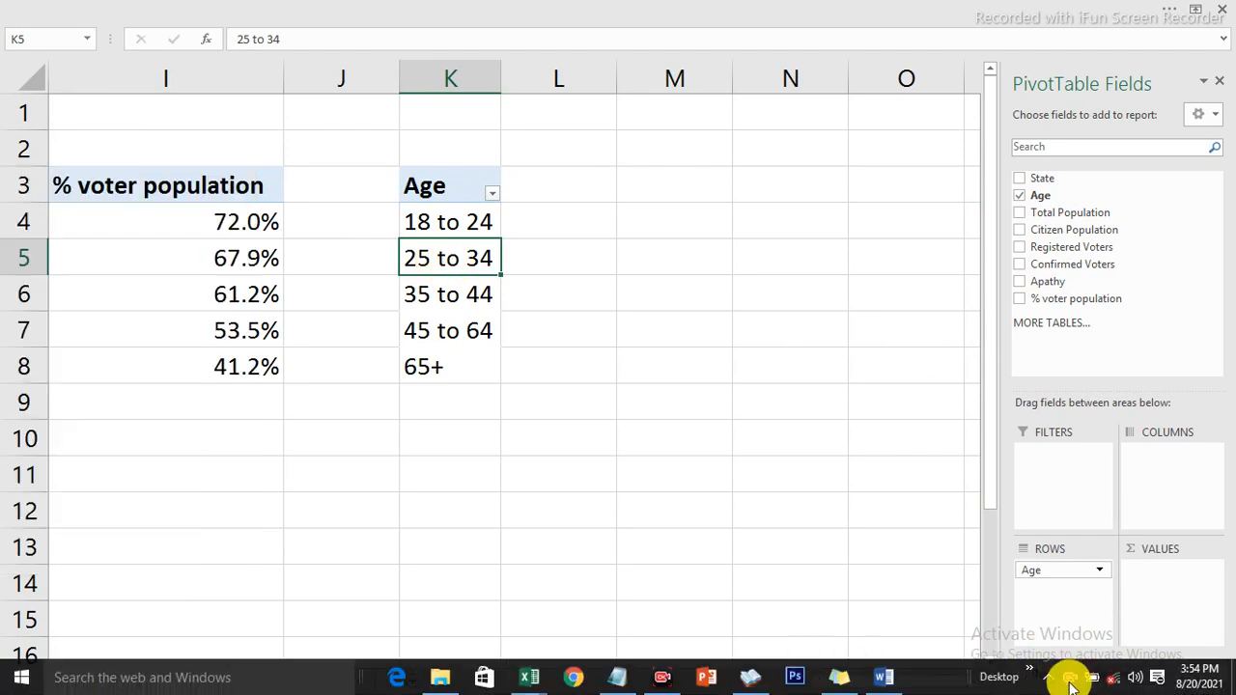
{"action": "left_click", "coordinate": [447, 263]}
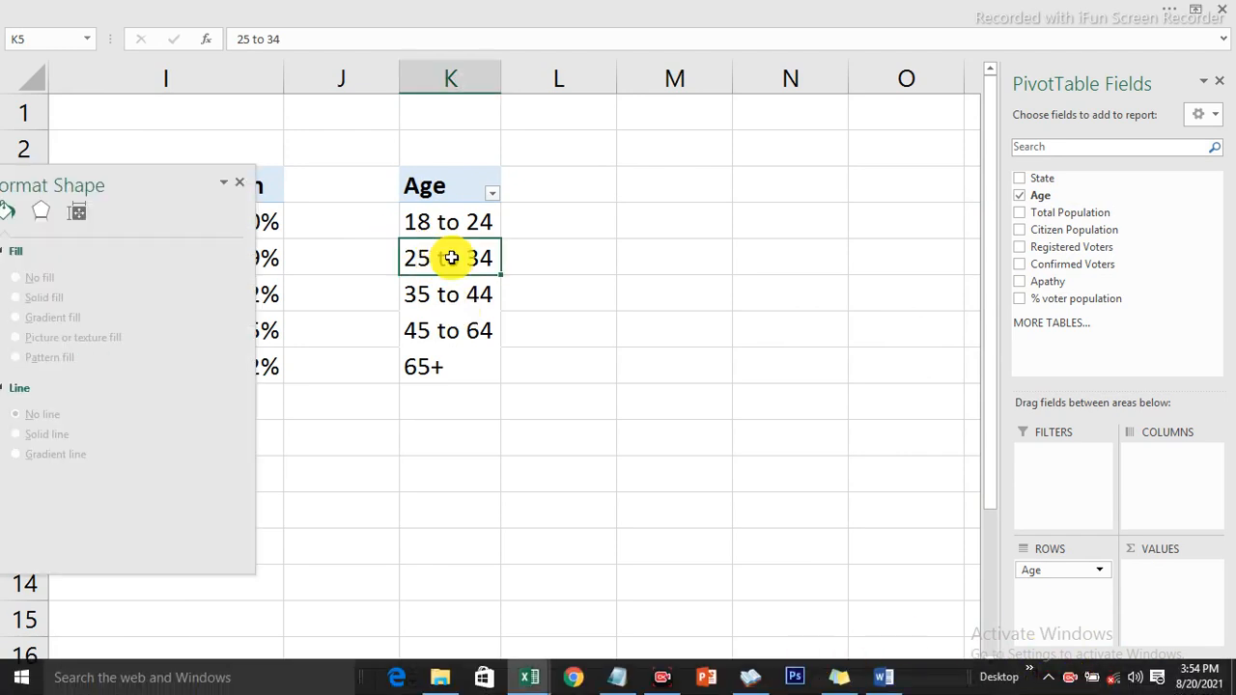
{"action": "left_click", "coordinate": [708, 7]}
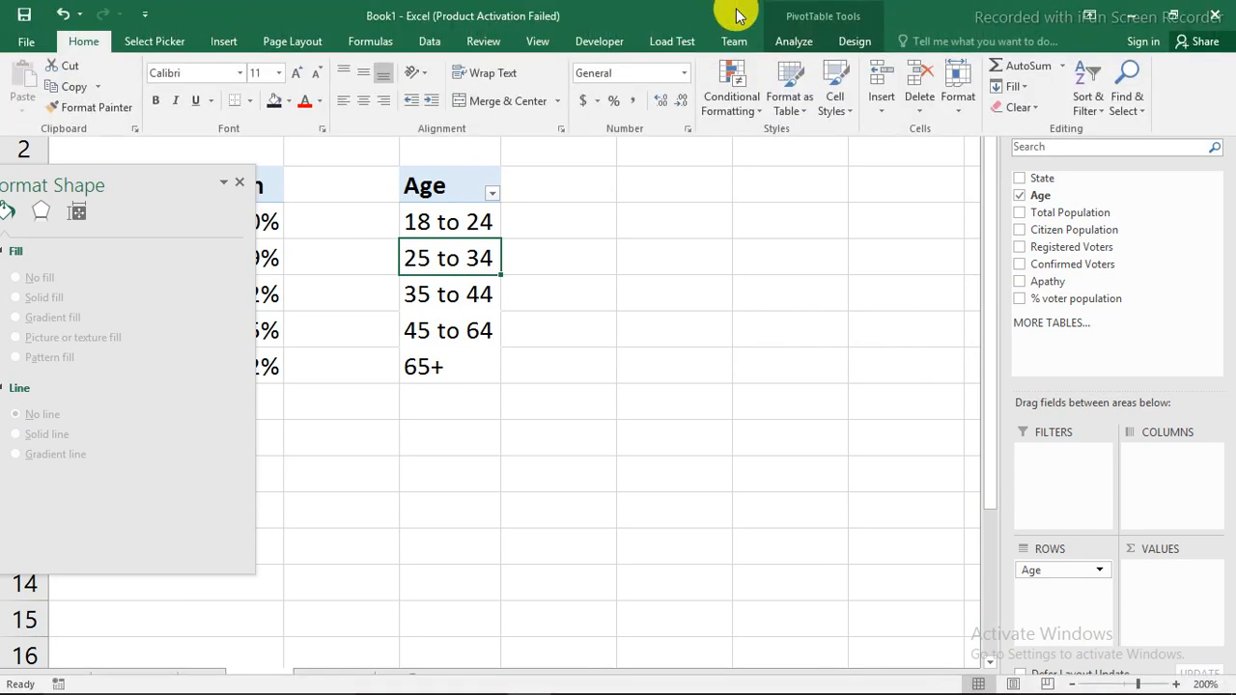
{"action": "left_click", "coordinate": [790, 41]}
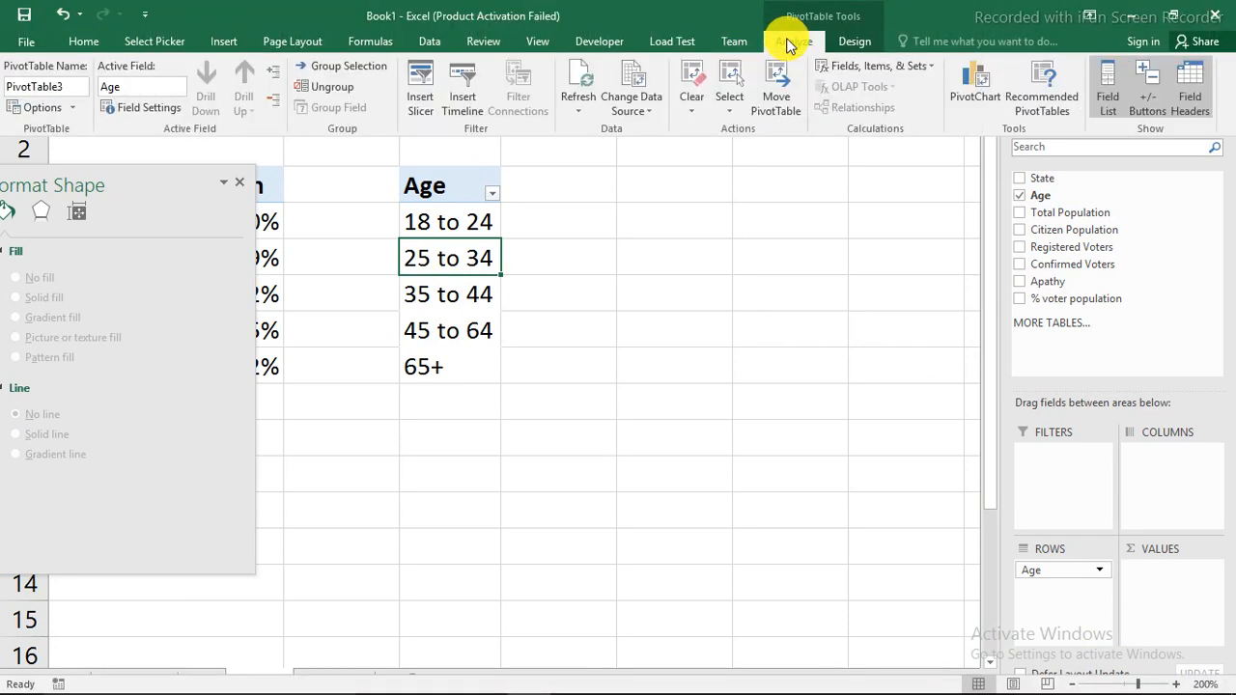
{"action": "left_click", "coordinate": [869, 69]}
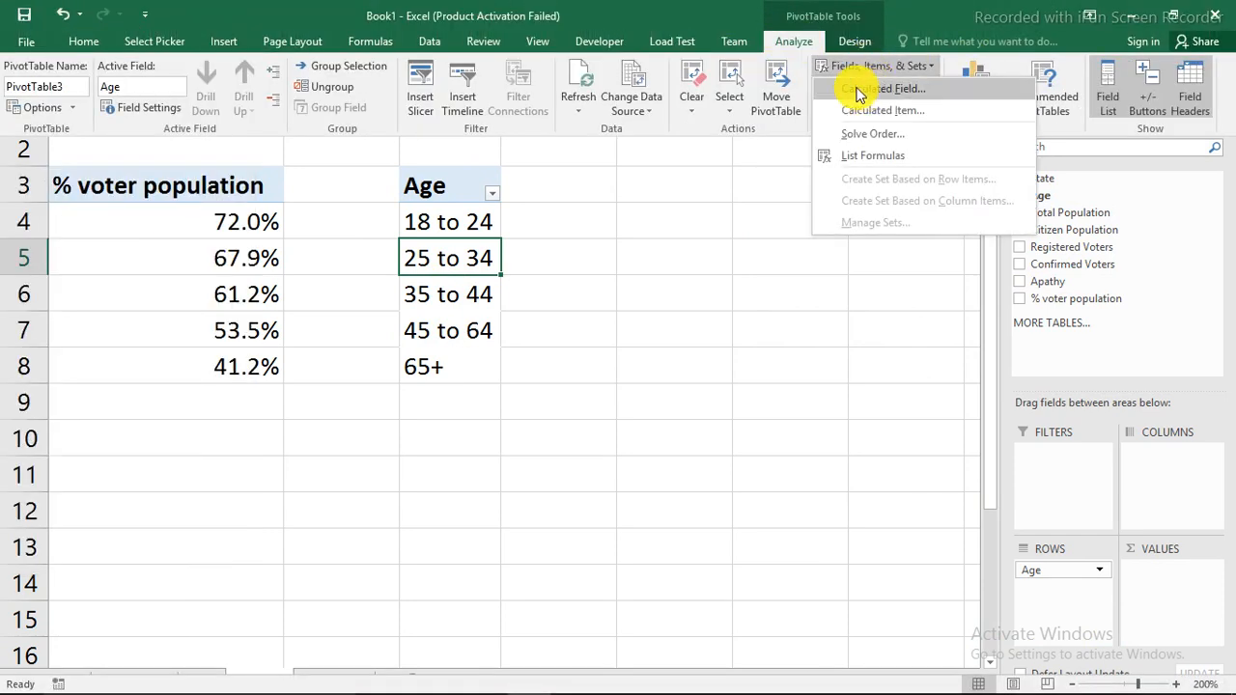
{"action": "left_click", "coordinate": [859, 89]}
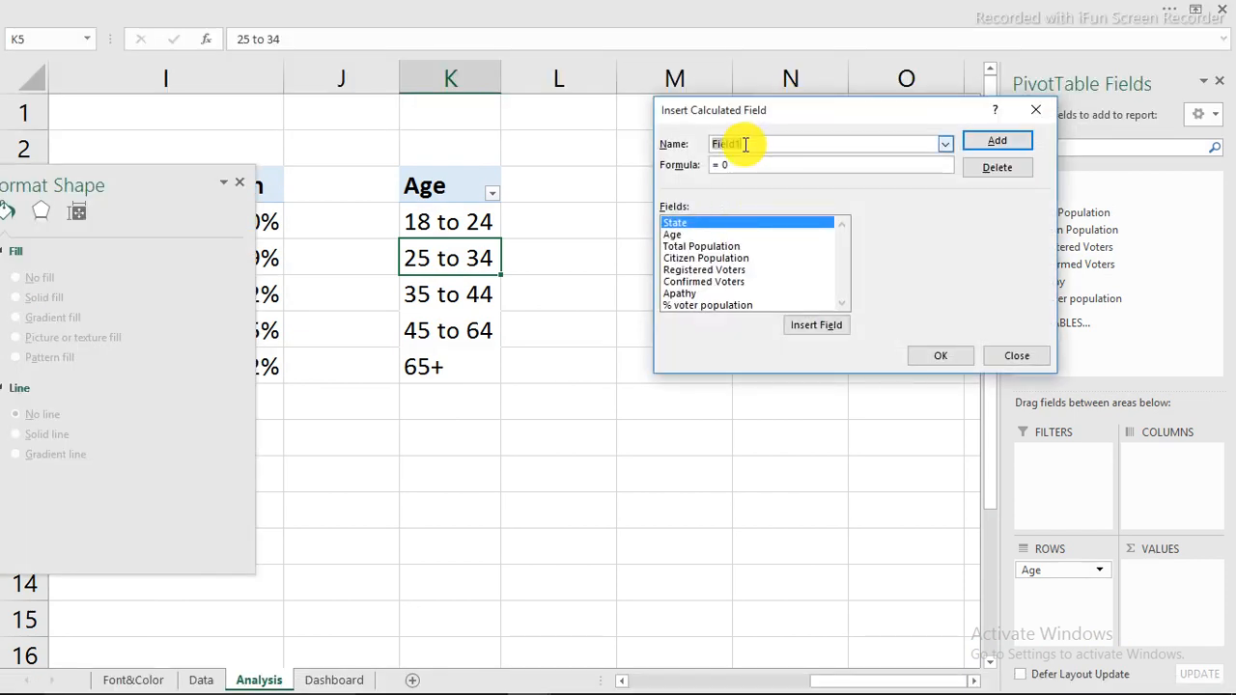
{"action": "type", "text": "Voter Turnover"}
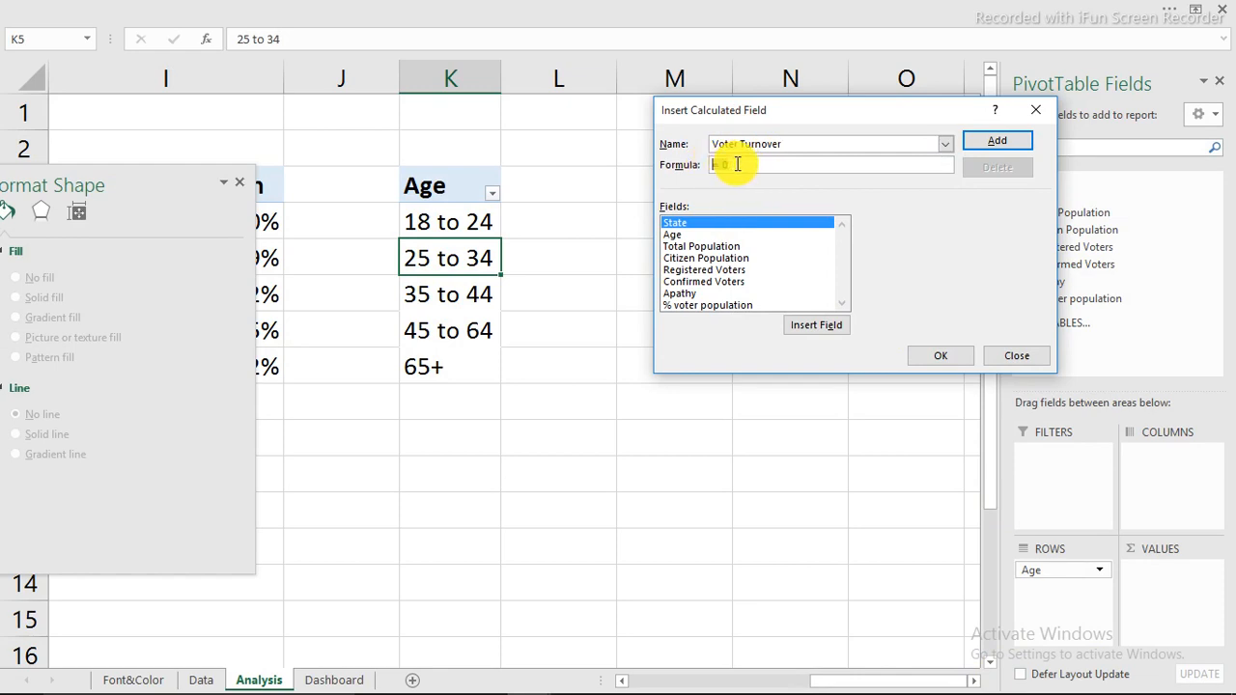
Define the Voter Turnover formula as Confirmed Voters divided by Registered Voters and add the field to the field list
{"action": "double_click", "coordinate": [702, 283]}
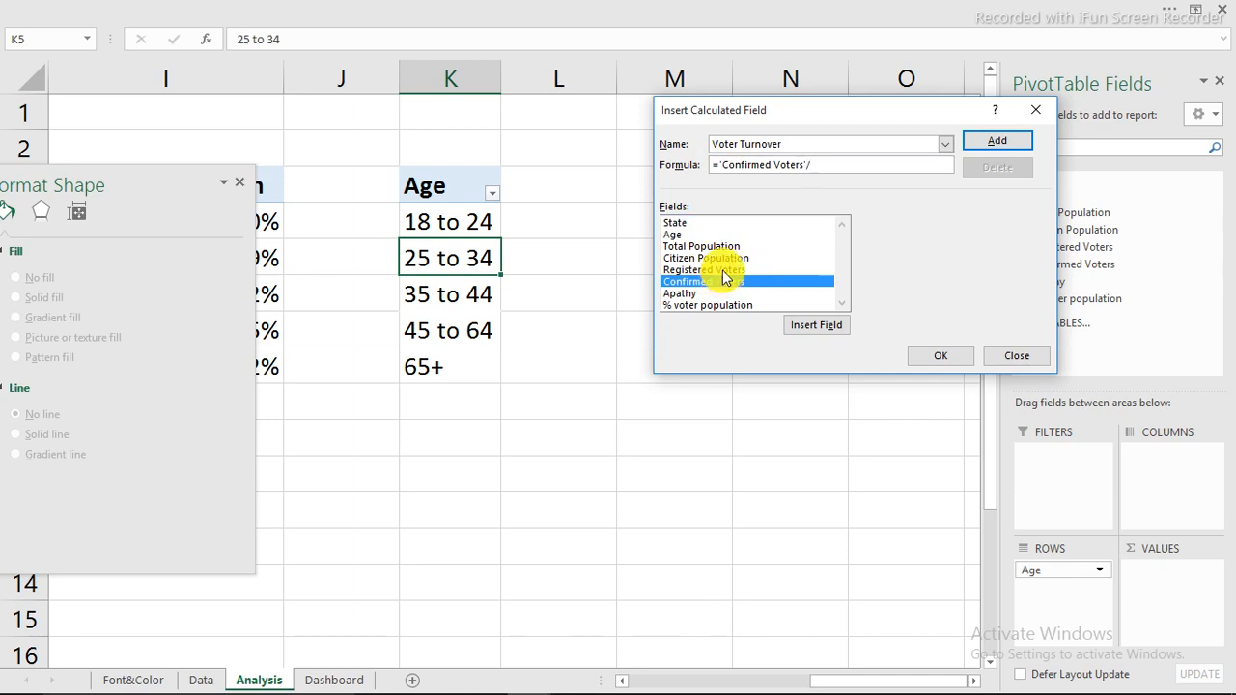
{"action": "double_click", "coordinate": [716, 271]}
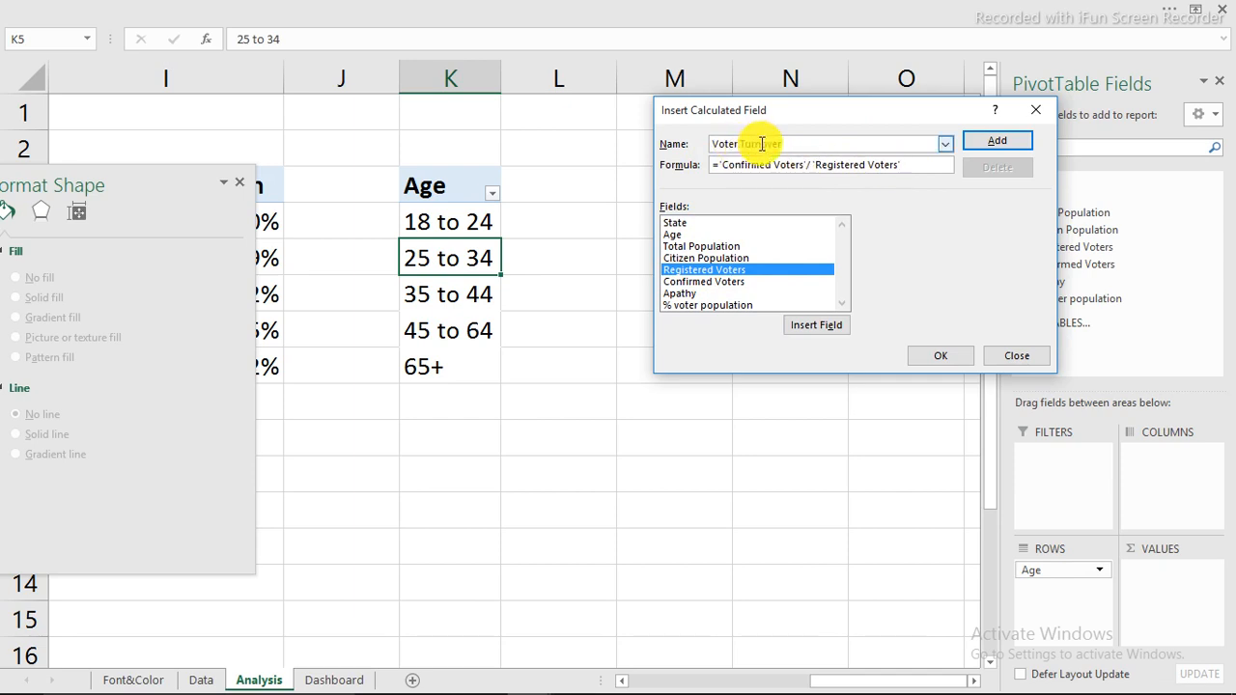
{"action": "left_click", "coordinate": [995, 143]}
{"action": "left_click", "coordinate": [941, 356]}
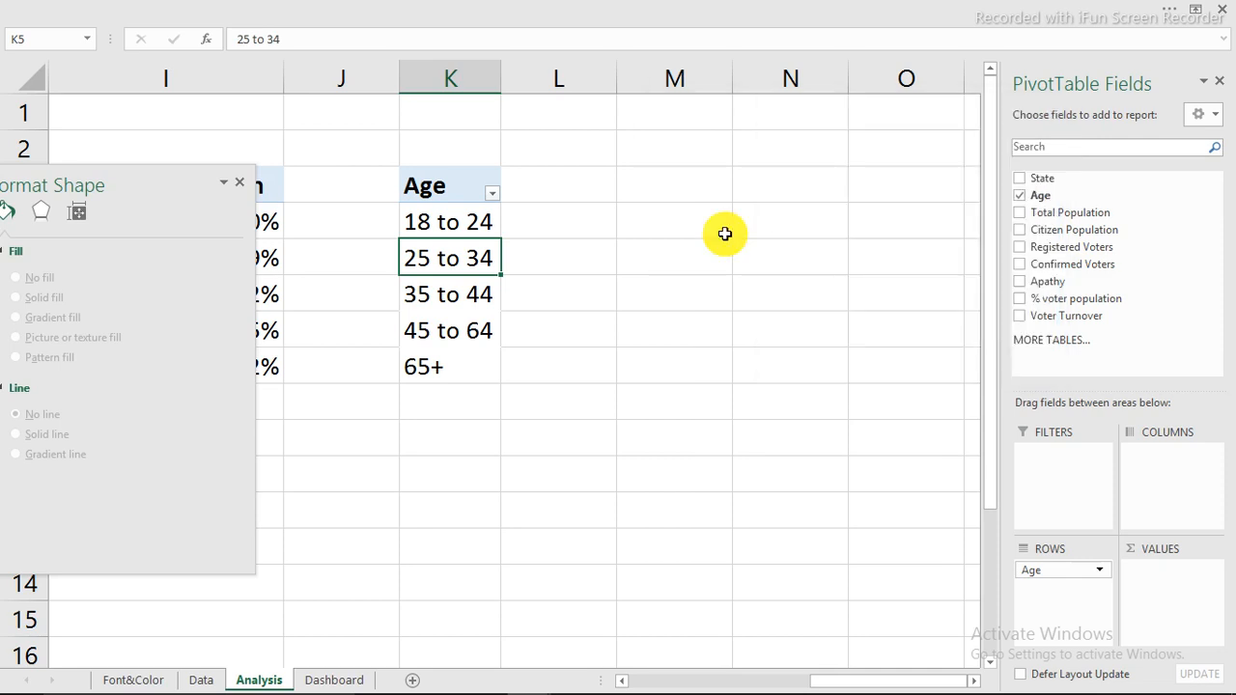
Include Voter Turnover as the PivotTable's values and format its numbers as percentages with one decimal place
{"action": "left_click", "coordinate": [670, 223]}
{"action": "right_click", "coordinate": [670, 223]}
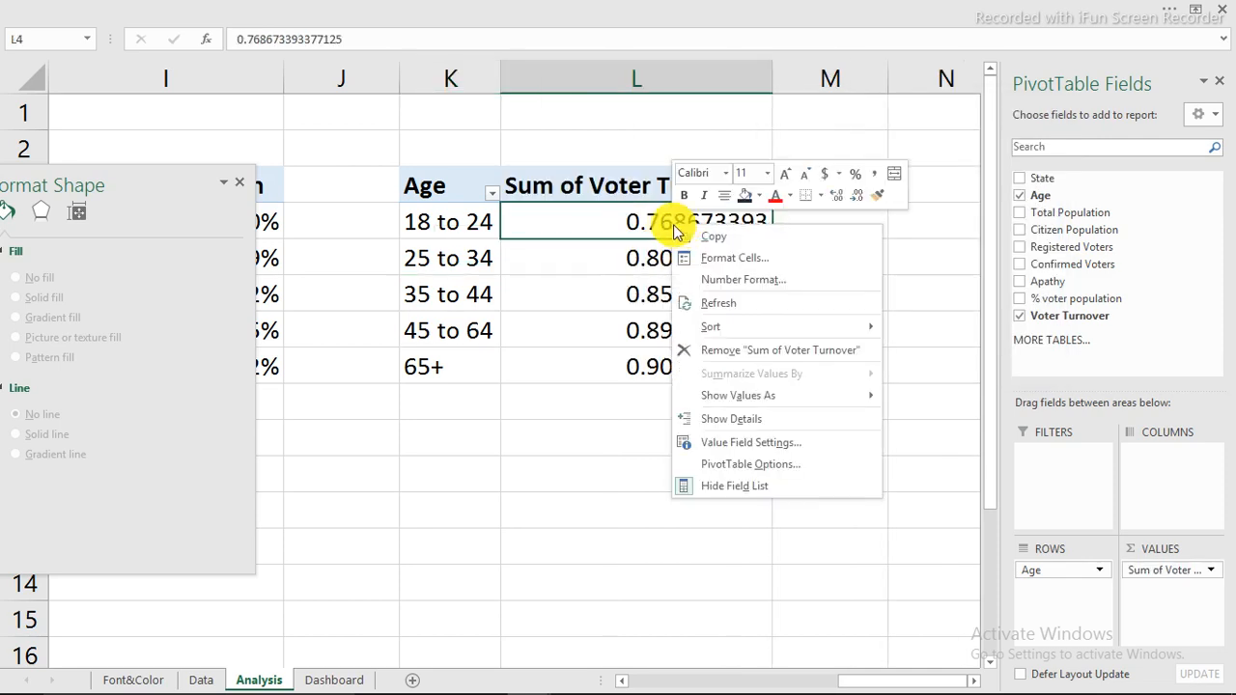
{"action": "mouse_move", "coordinate": [766, 397]}
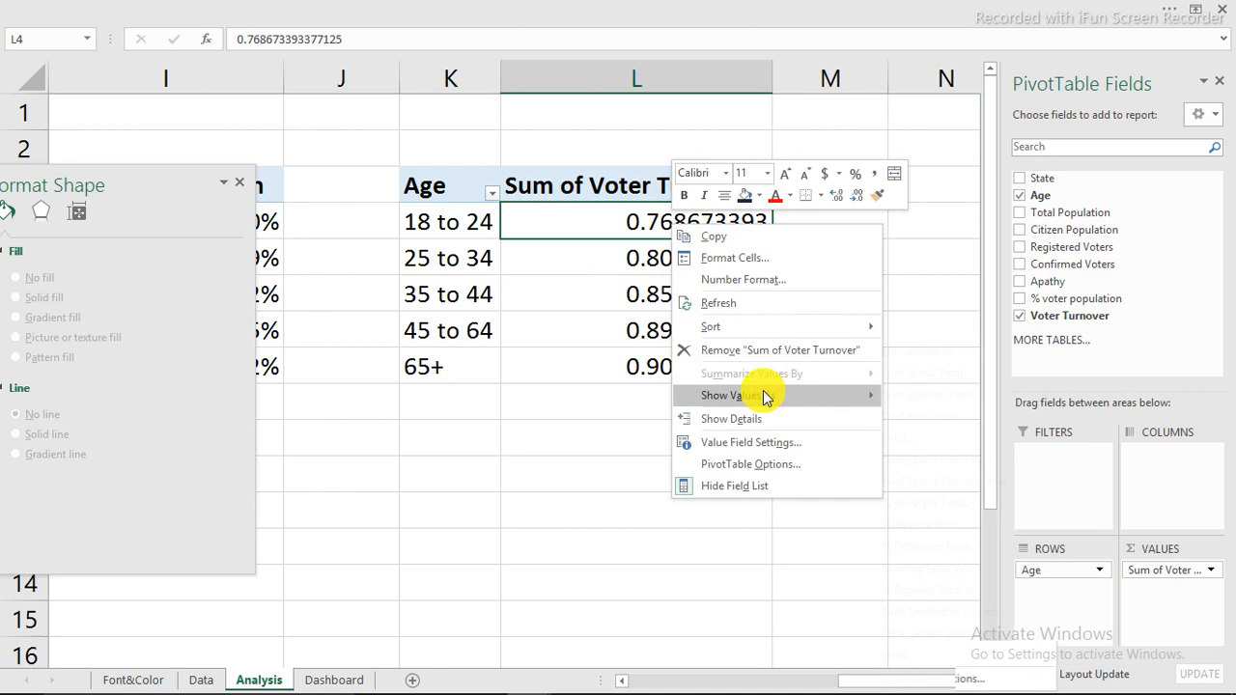
{"action": "left_click", "coordinate": [766, 282]}
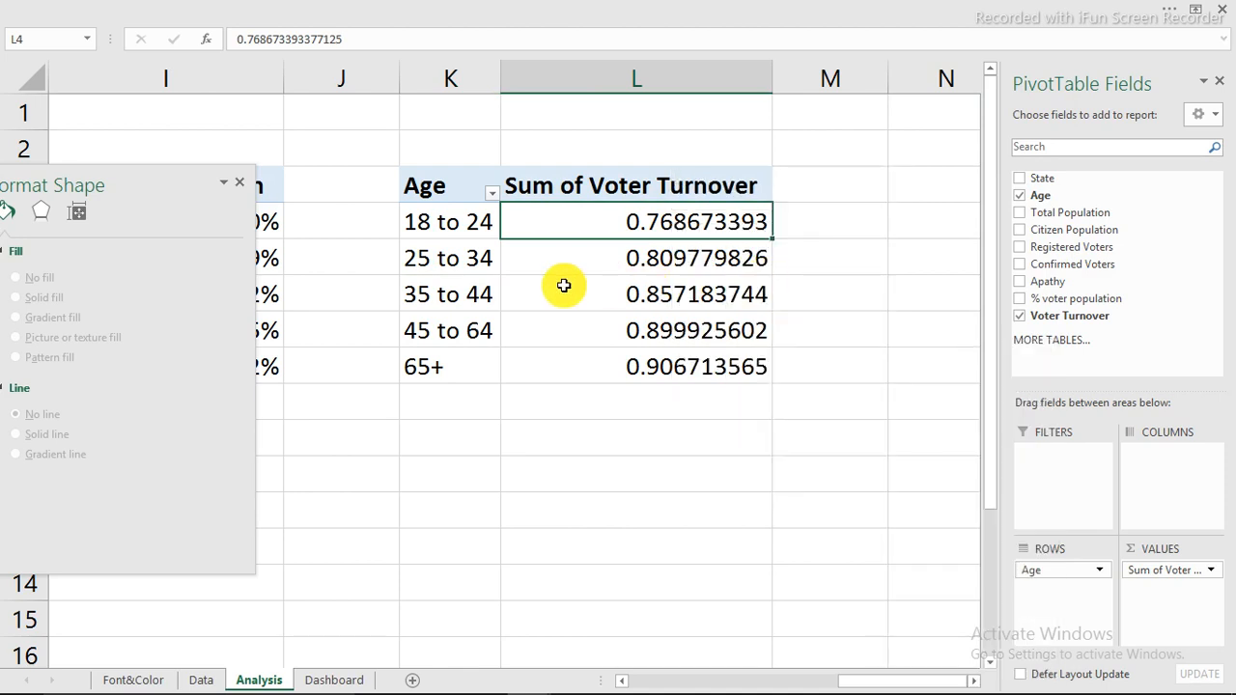
{"action": "left_click", "coordinate": [578, 212]}
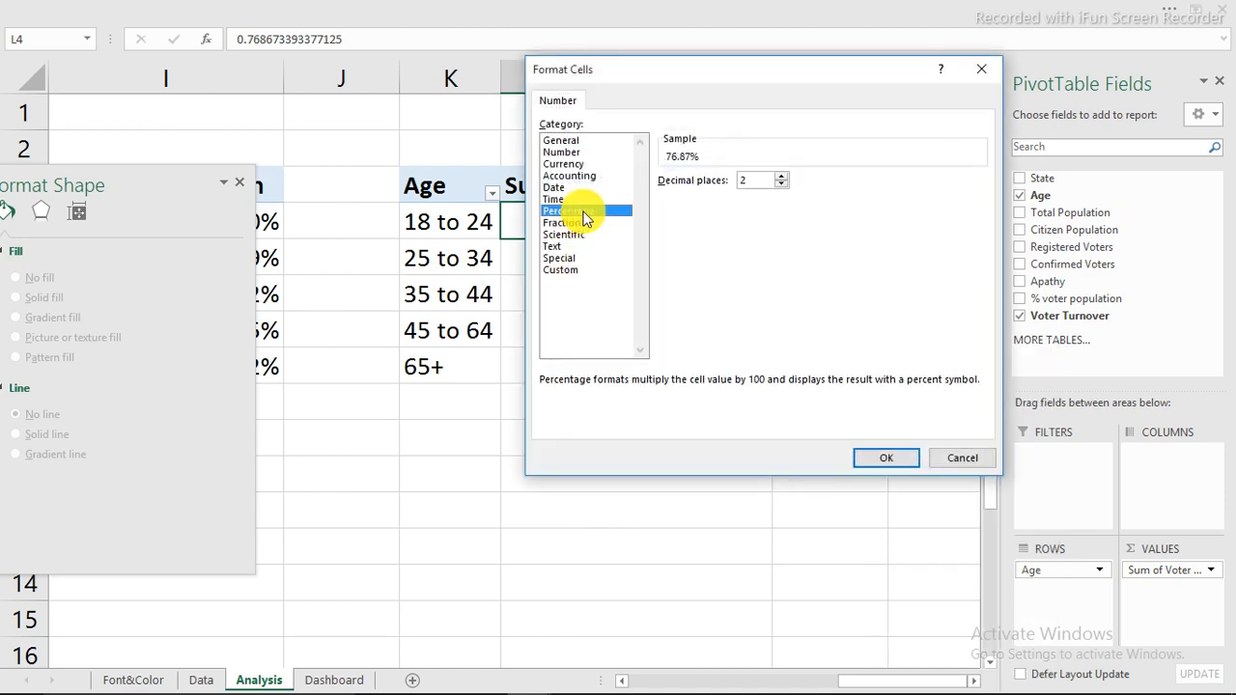
{"action": "left_click", "coordinate": [885, 459]}
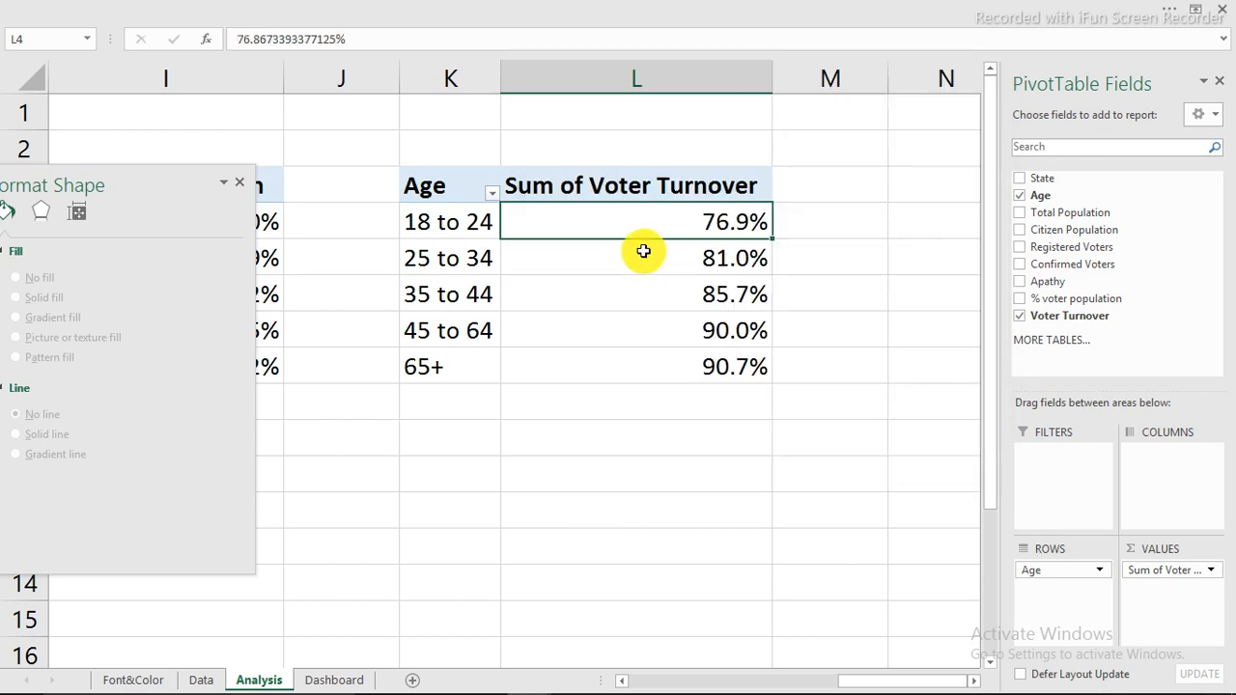
Insert a clustered column PivotChart from the Voter Turnover PivotTable, then shrink it and move it up over the table
{"action": "left_click", "coordinate": [512, 21]}
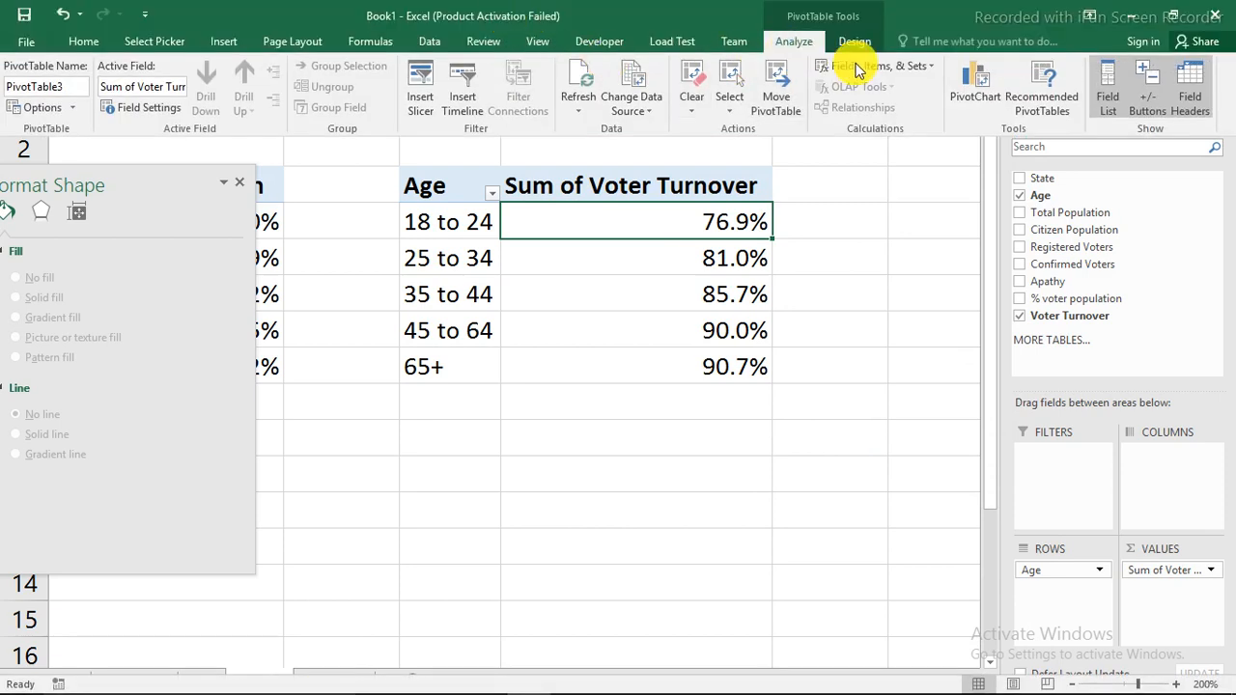
{"action": "left_click", "coordinate": [972, 84]}
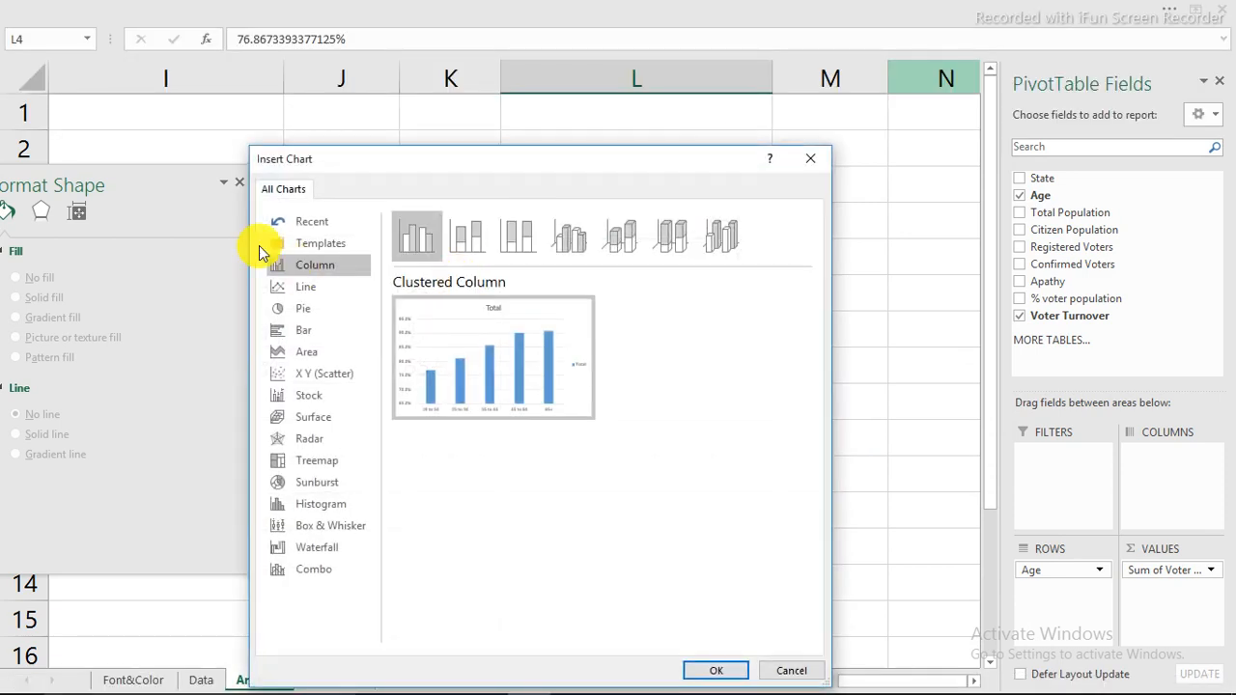
{"action": "left_click", "coordinate": [711, 673]}
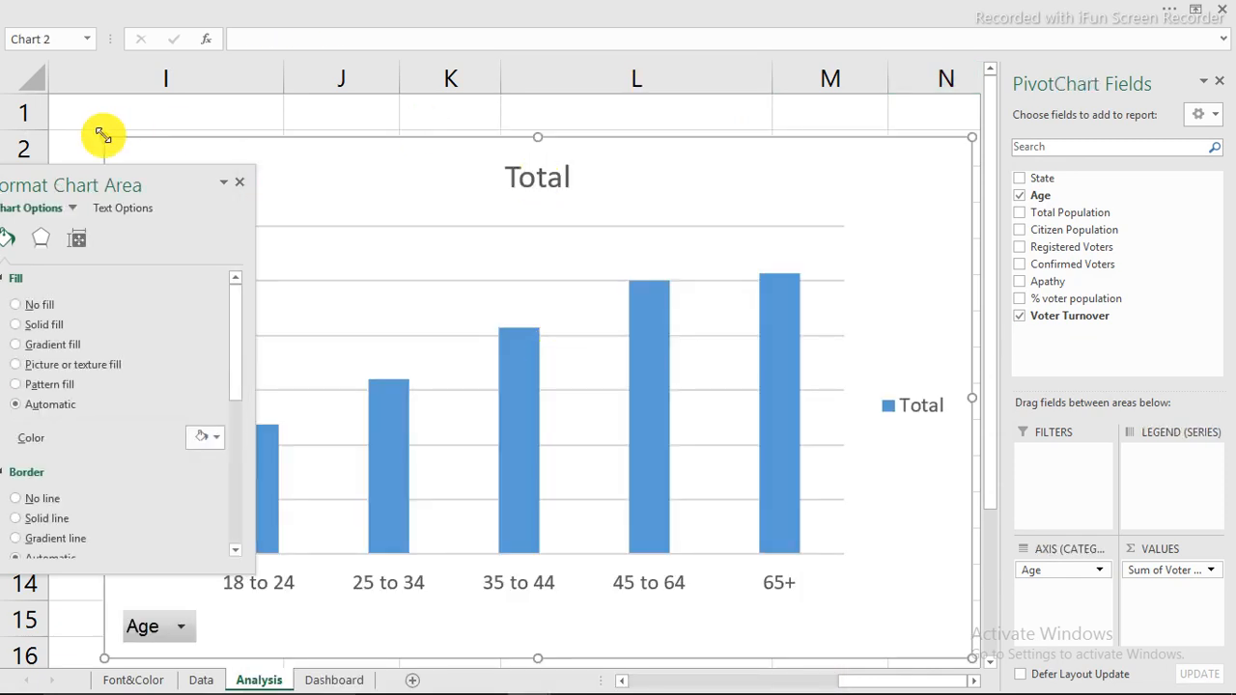
{"action": "left_click_drag", "start_coordinate": [103, 136], "coordinate": [334, 268]}
{"action": "left_click_drag", "start_coordinate": [415, 276], "coordinate": [342, 135]}
Delete the legend and the Total title from the turnover chart and hide all its field buttons
{"action": "left_click", "coordinate": [847, 334]}
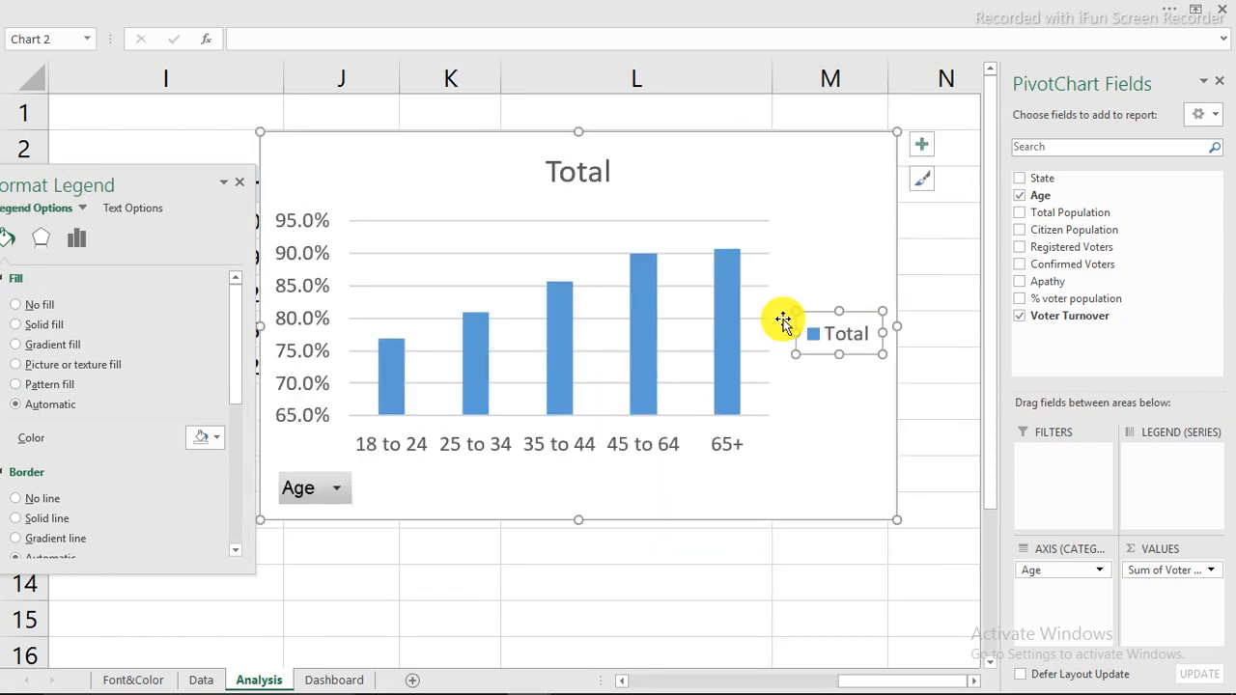
{"action": "key", "text": "Delete"}
{"action": "left_click", "coordinate": [575, 177]}
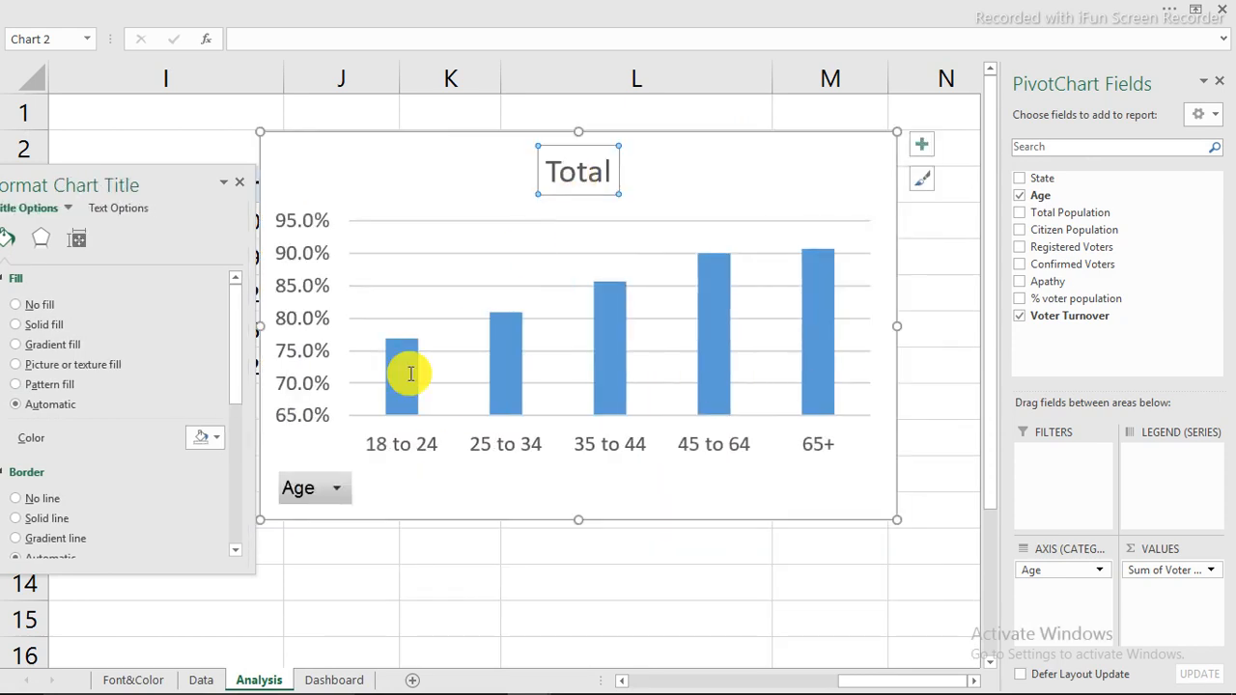
{"action": "key", "text": "Delete"}
{"action": "right_click", "coordinate": [325, 488]}
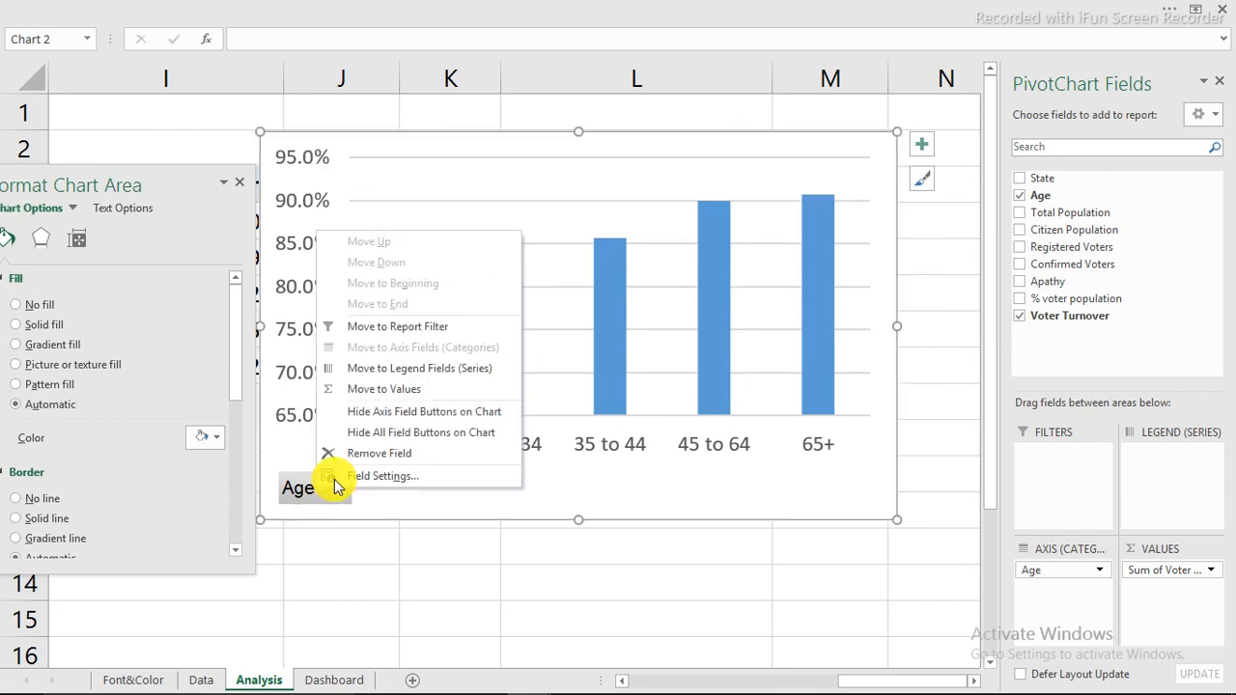
{"action": "left_click", "coordinate": [386, 436]}
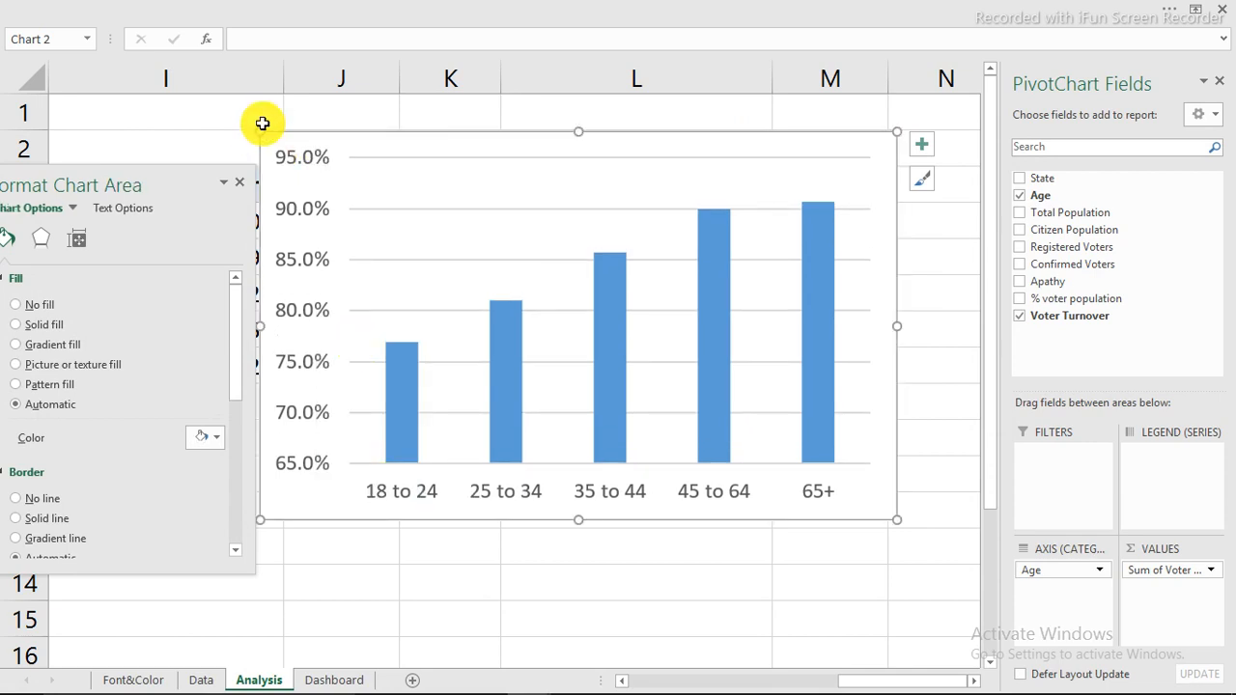
Shrink the turnover chart, cut it to the Dashboard sheet, and fit it without fill in the % Voter Turnout panel
{"action": "left_click_drag", "start_coordinate": [259, 130], "coordinate": [315, 249]}
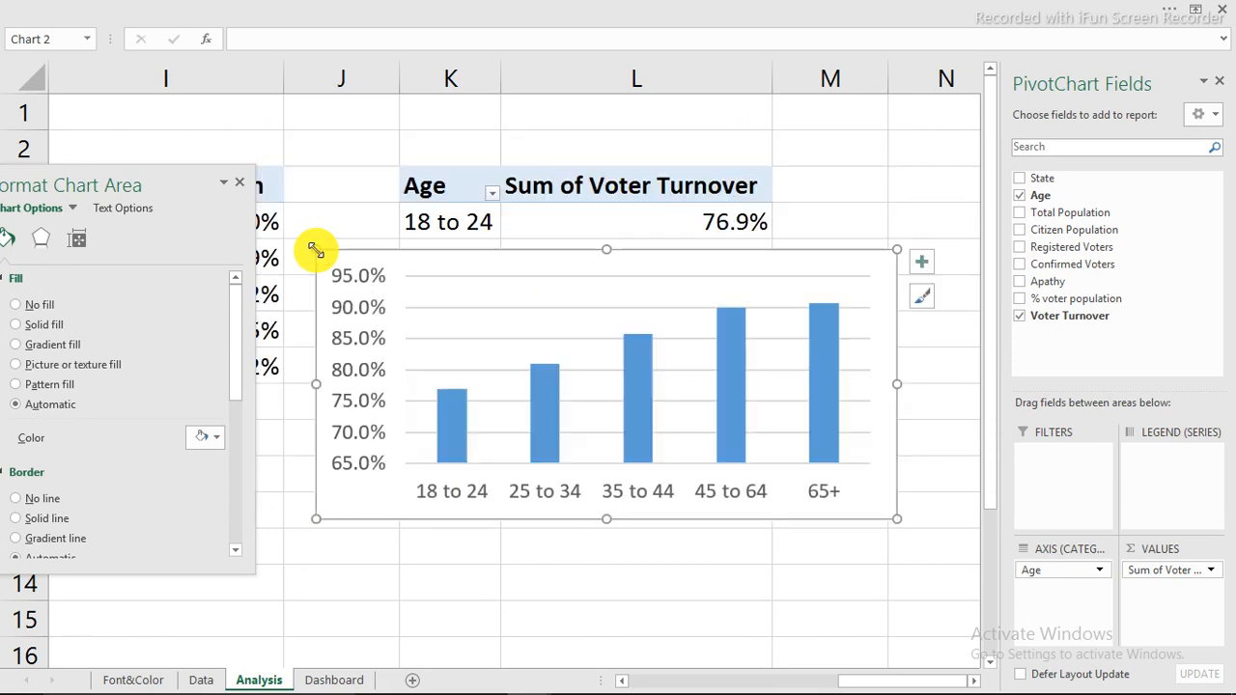
{"action": "key", "text": "Delete"}
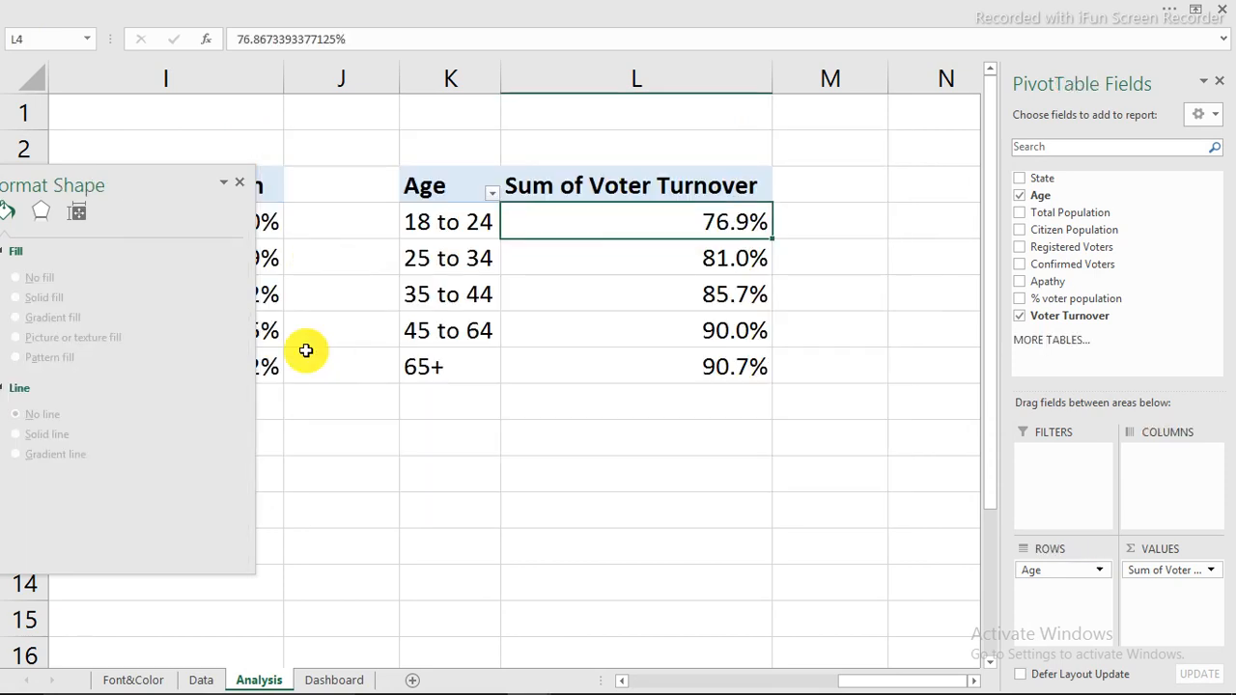
{"action": "left_click", "coordinate": [333, 680]}
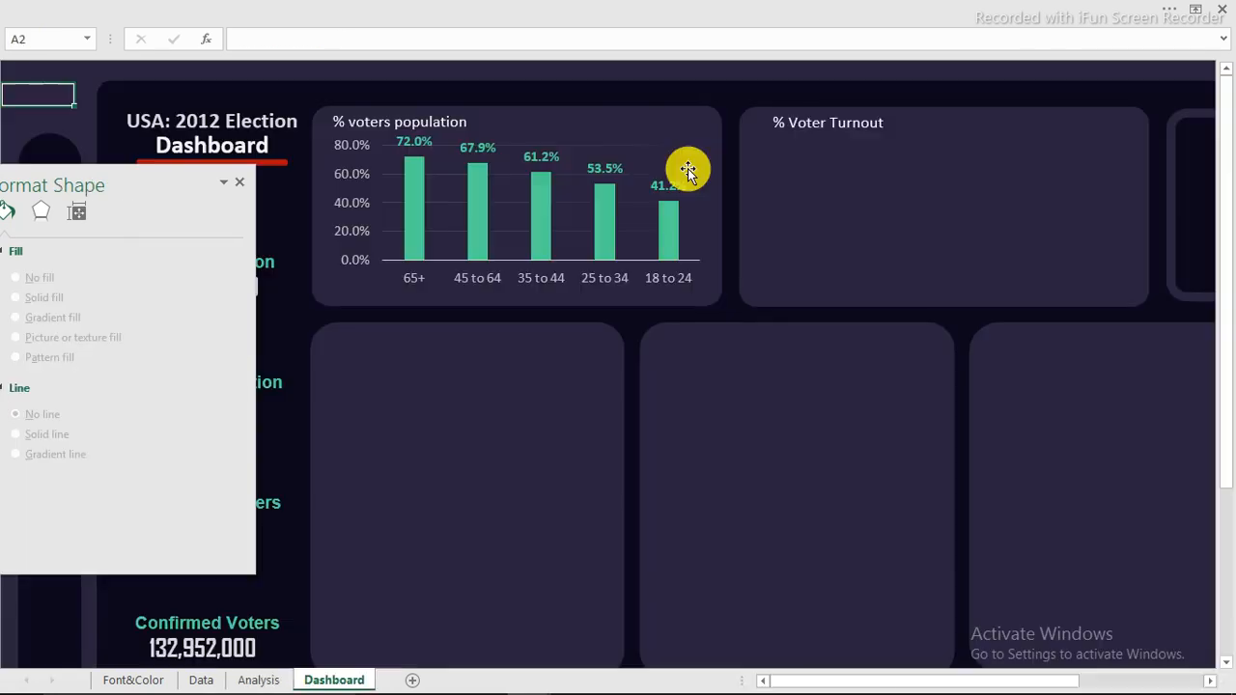
{"action": "left_click", "coordinate": [748, 68]}
{"action": "key", "text": "ctrl+v"}
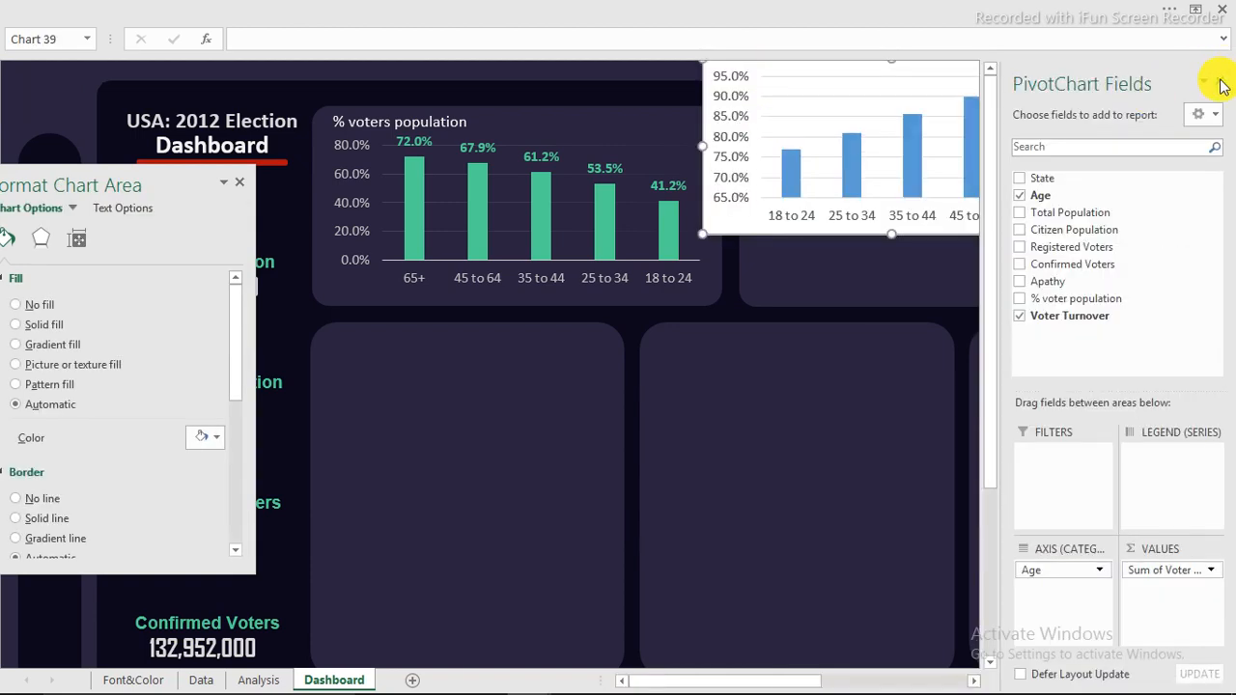
{"action": "left_click", "coordinate": [1220, 81]}
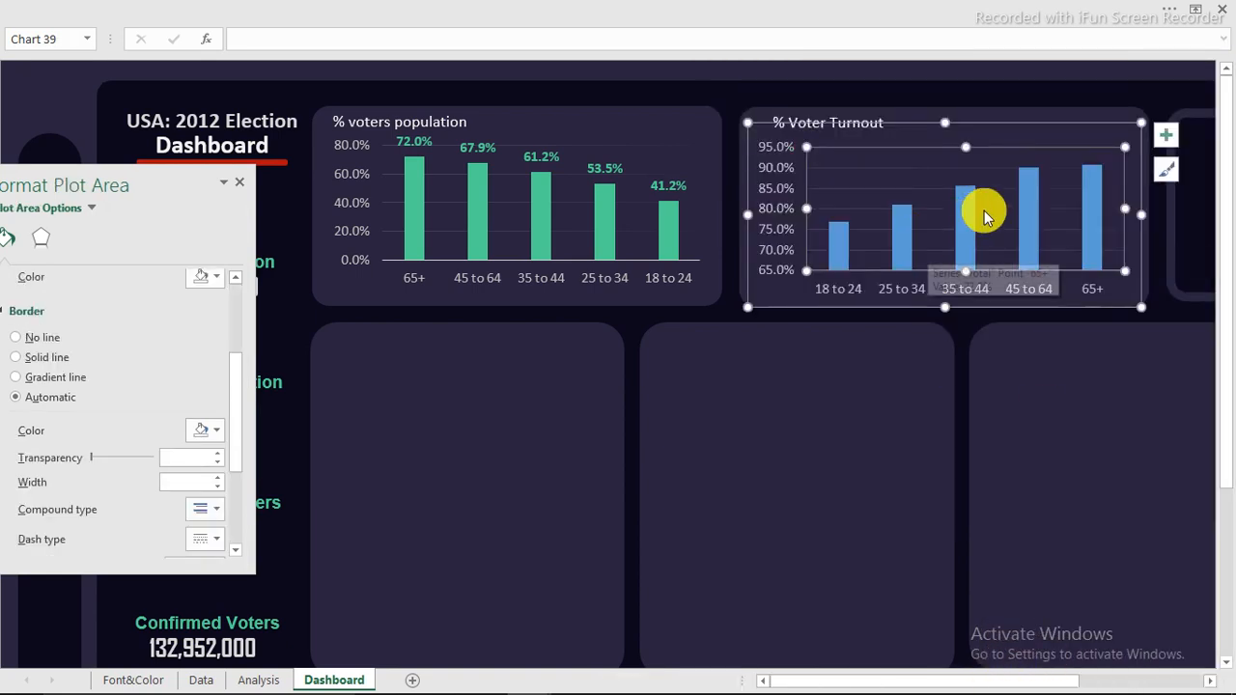
Fill the columns of the % Voter Turnout chart with the dashboard green from the recent colors
{"action": "left_click", "coordinate": [965, 199]}
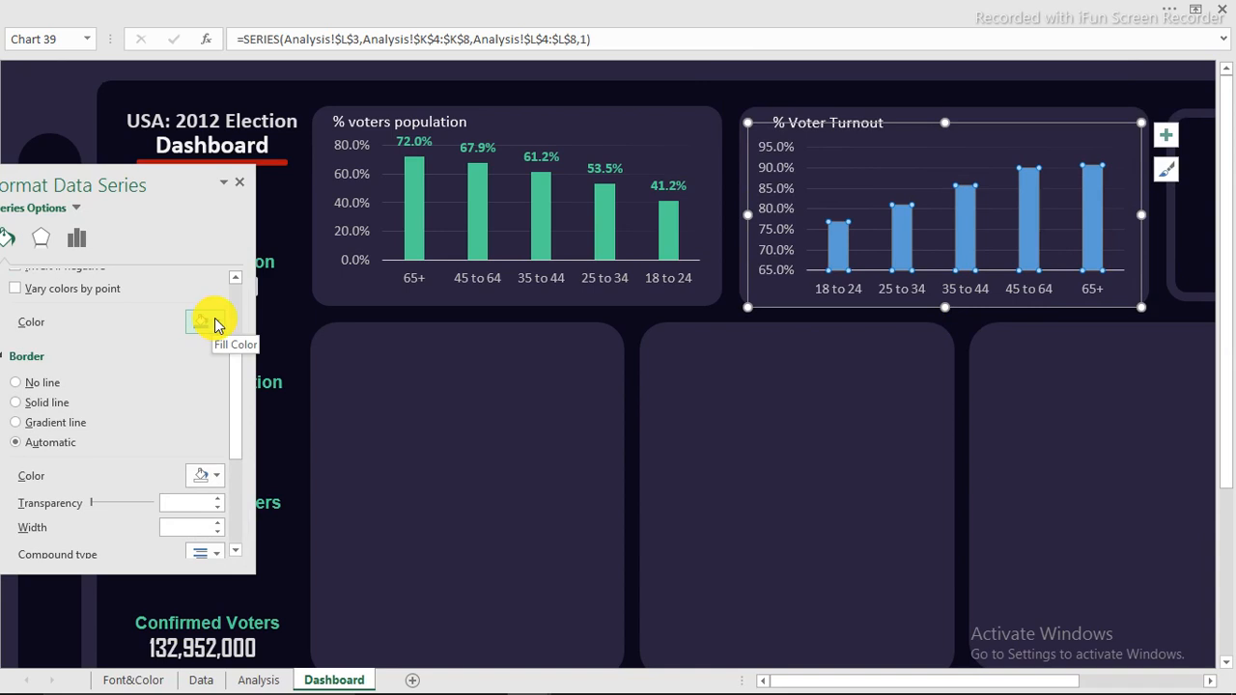
{"action": "left_click", "coordinate": [217, 322]}
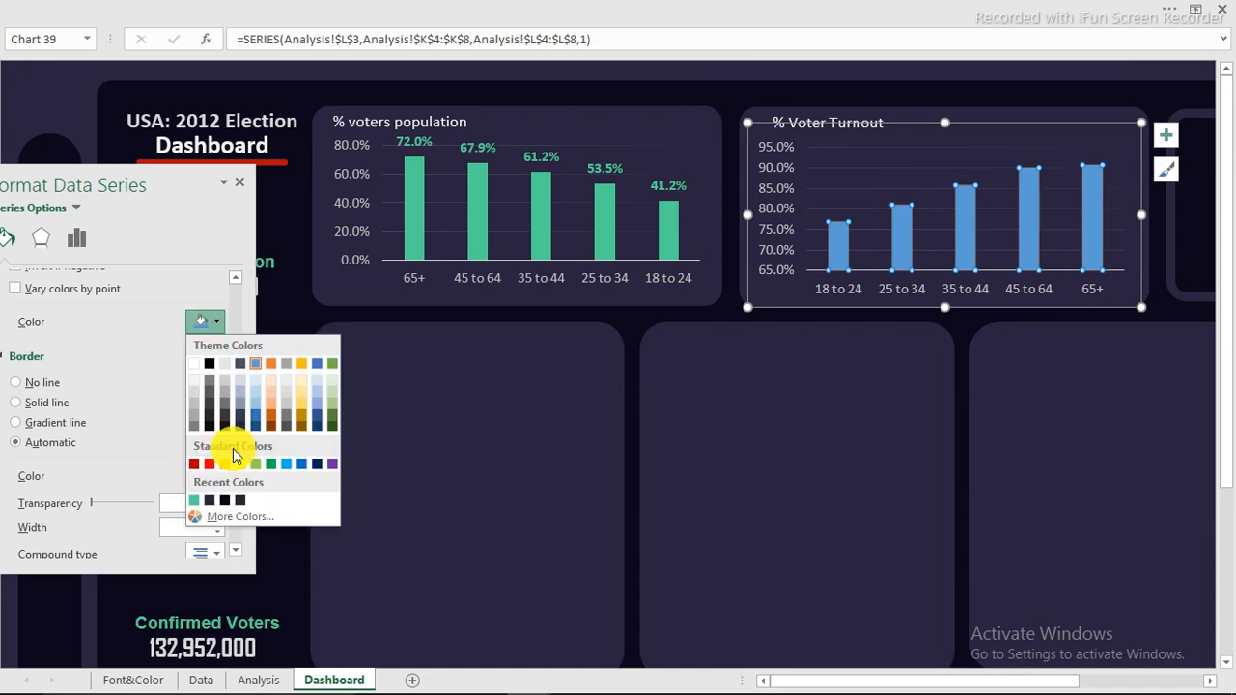
{"action": "left_click", "coordinate": [193, 500]}
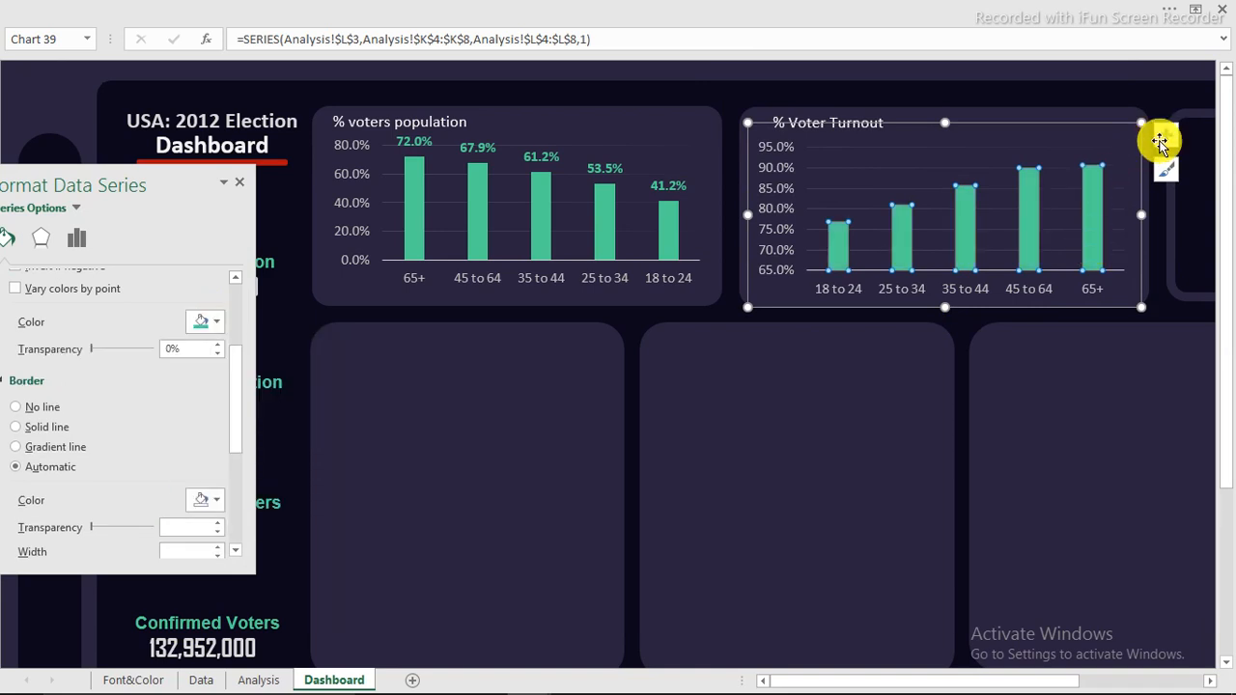
Add data labels above the % Voter Turnout columns and select them for font formatting
{"action": "left_click", "coordinate": [1165, 143]}
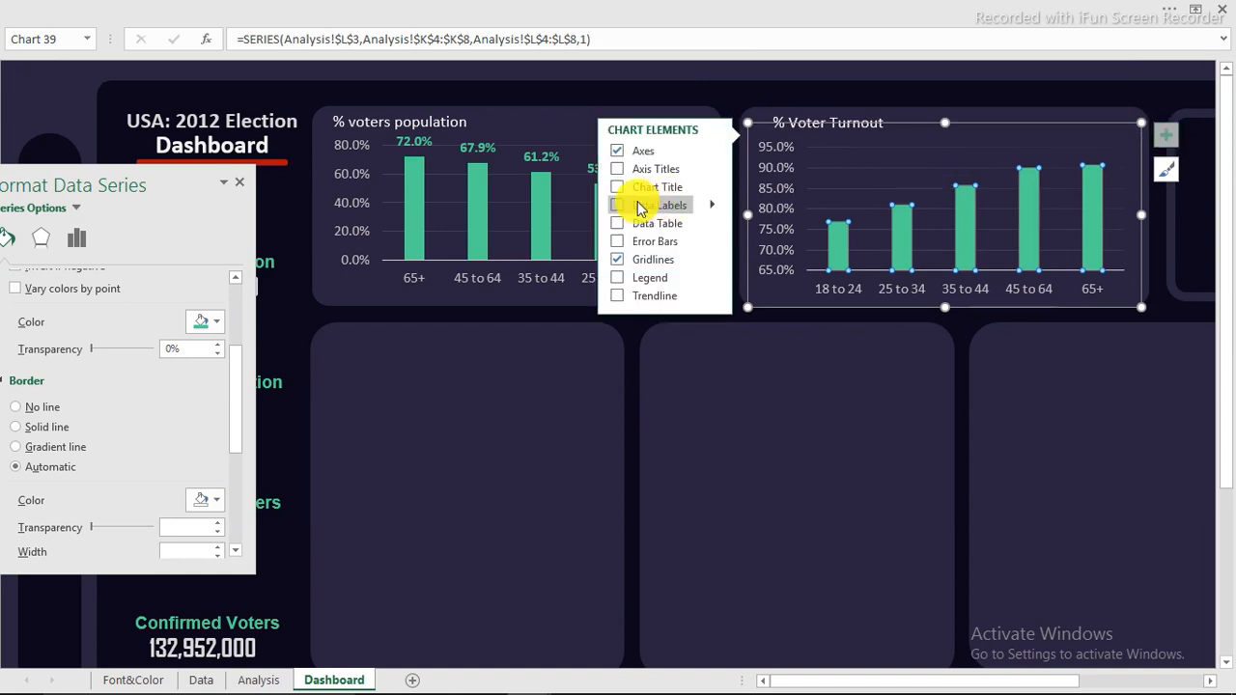
{"action": "left_click", "coordinate": [618, 206]}
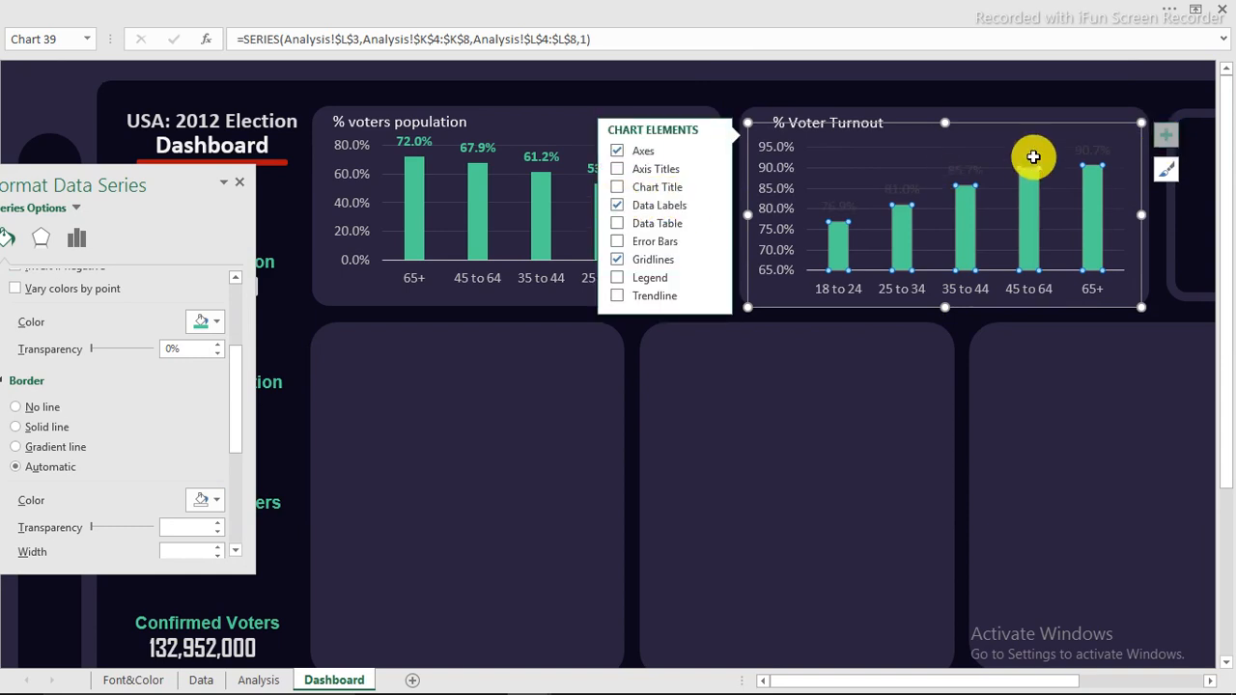
{"action": "left_click", "coordinate": [1032, 152]}
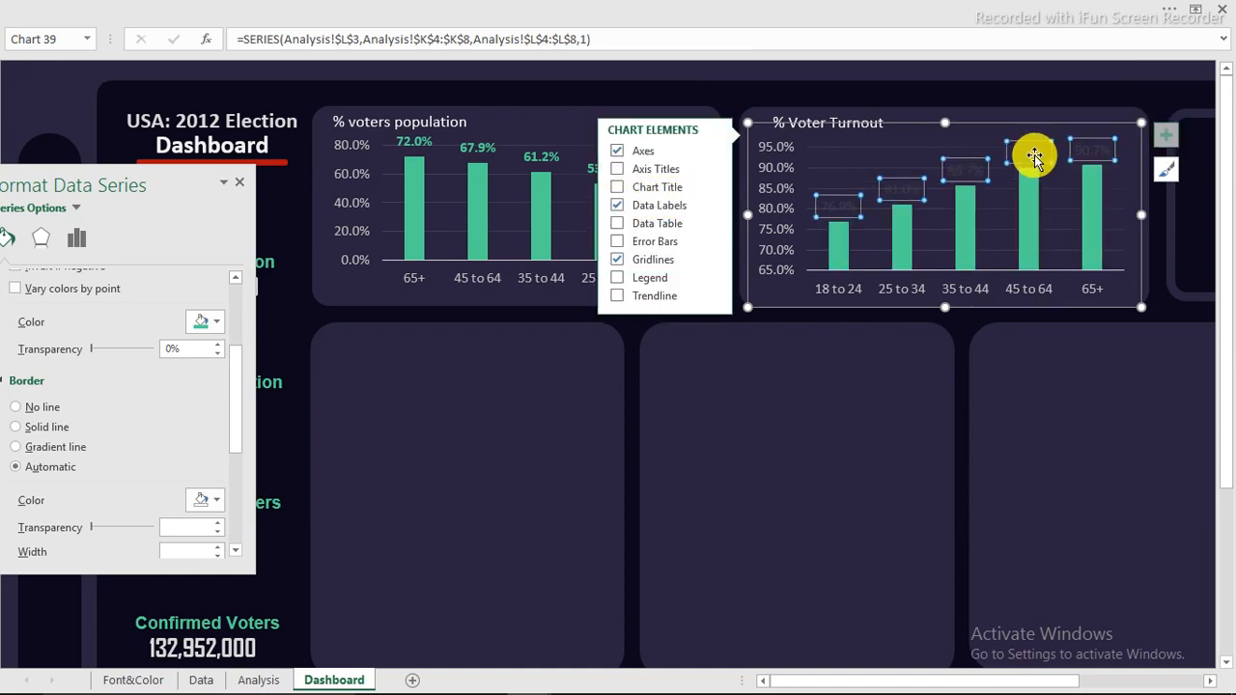
{"action": "left_click", "coordinate": [325, 19]}
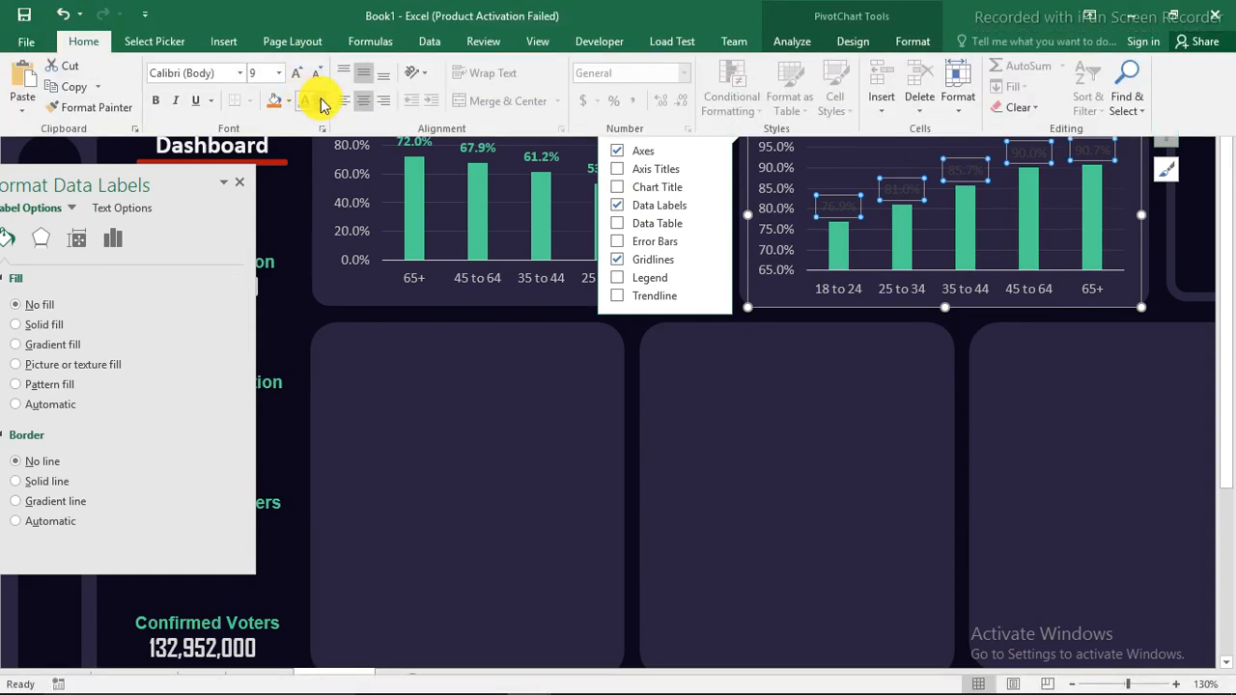
Format the % Voter Turnout chart's data labels in bold with the bars' green font colour
{"action": "left_click", "coordinate": [321, 101]}
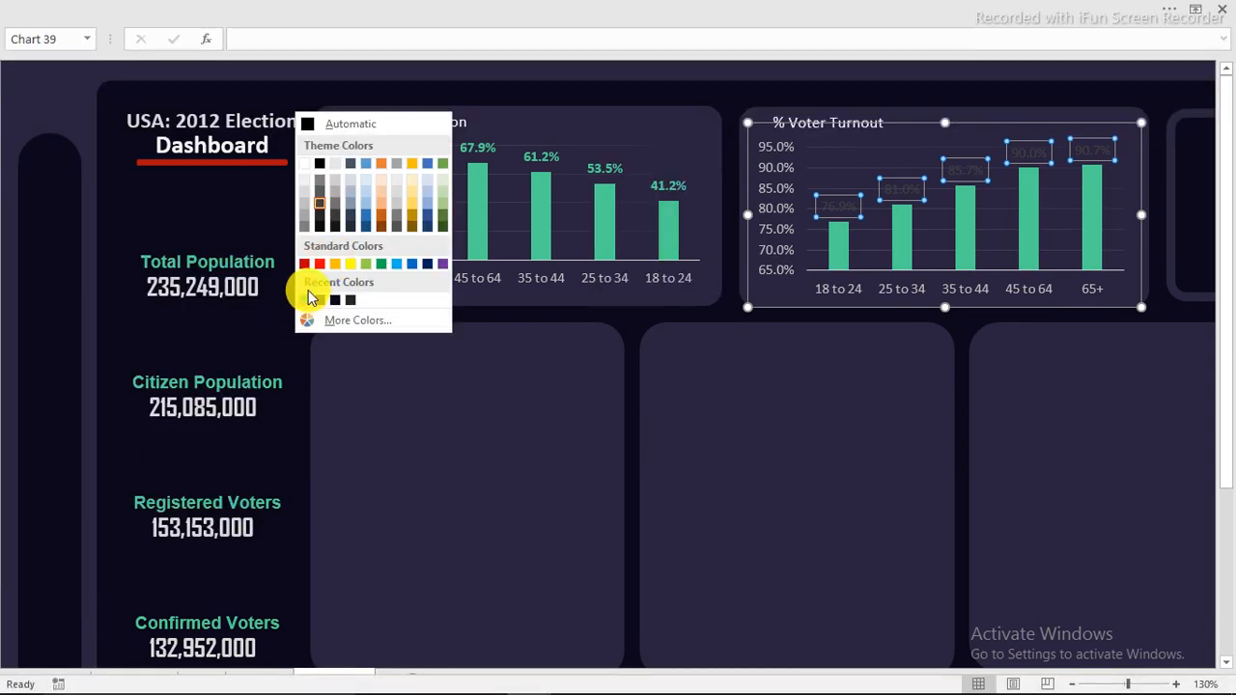
{"action": "left_click", "coordinate": [307, 298]}
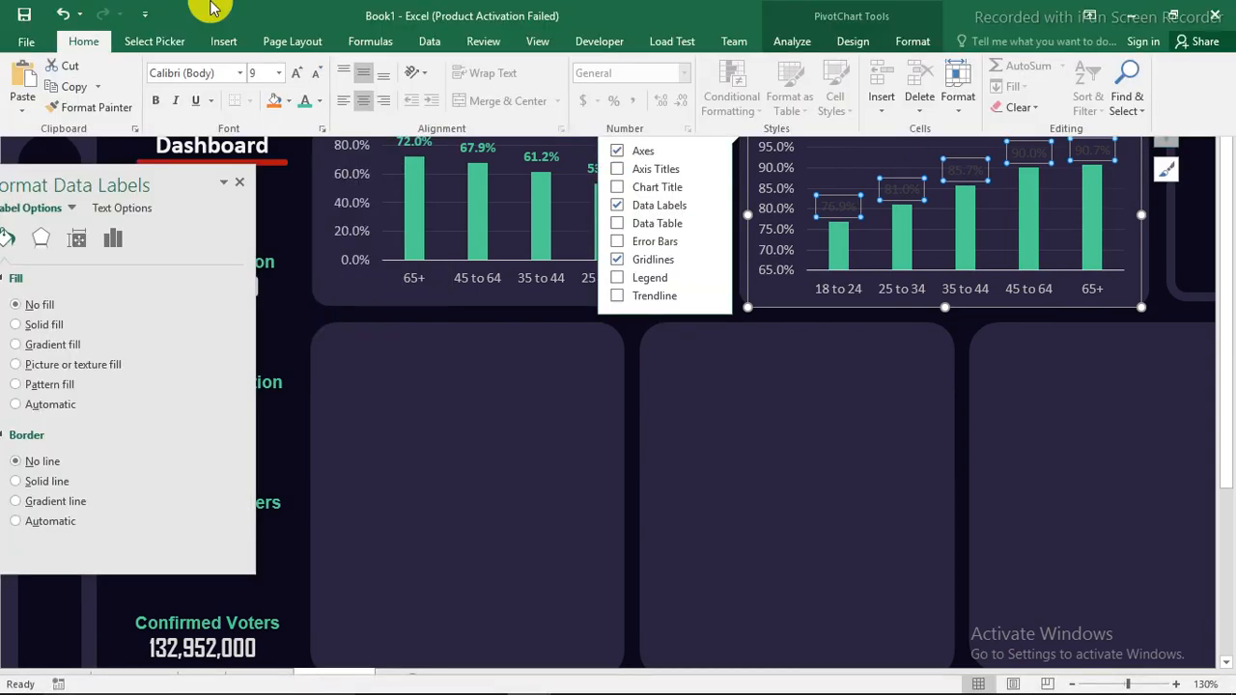
{"action": "left_click", "coordinate": [156, 108]}
{"action": "left_click", "coordinate": [700, 399]}
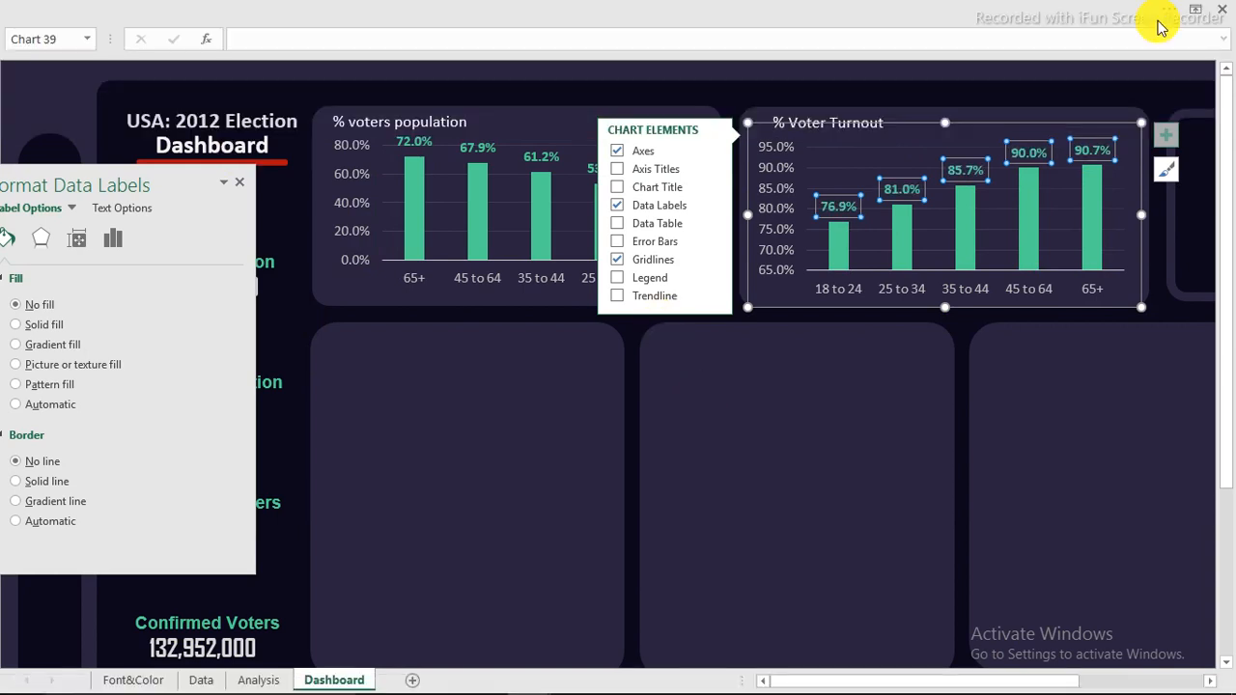
Auto-hide the ribbon, deselect the chart by selecting cell A1, and close the formatting pane
{"action": "left_click", "coordinate": [1196, 10]}
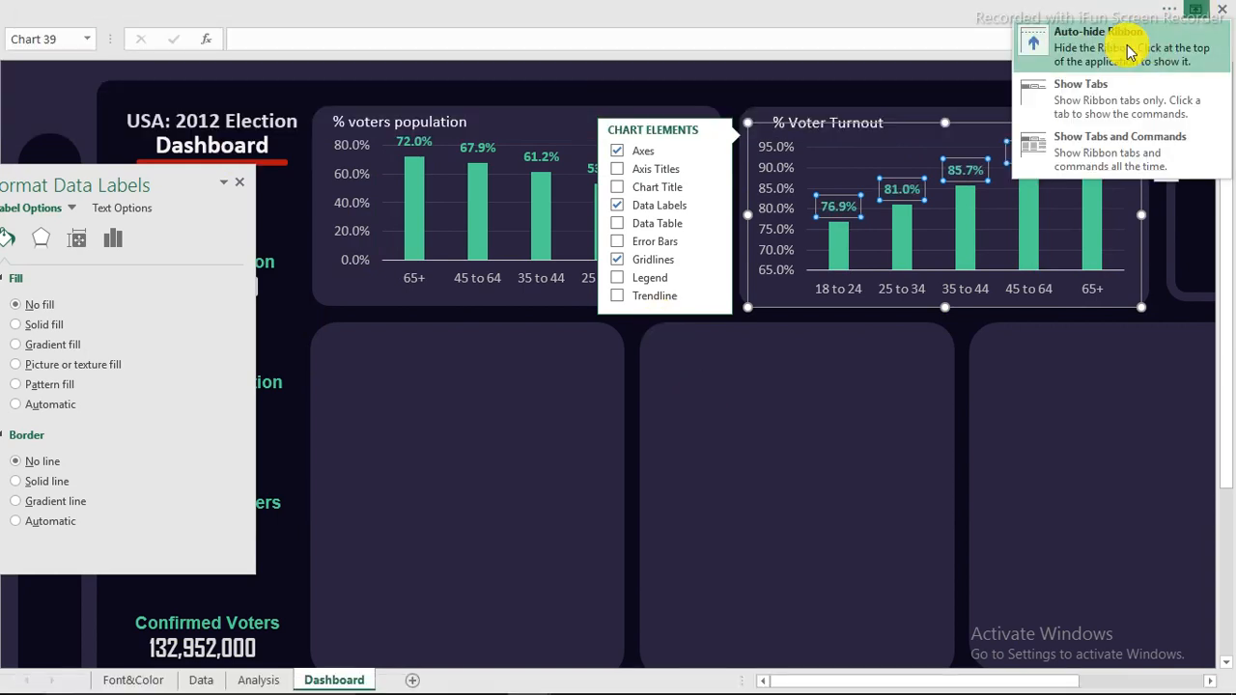
{"action": "left_click", "coordinate": [1130, 51]}
{"action": "left_click", "coordinate": [585, 7]}
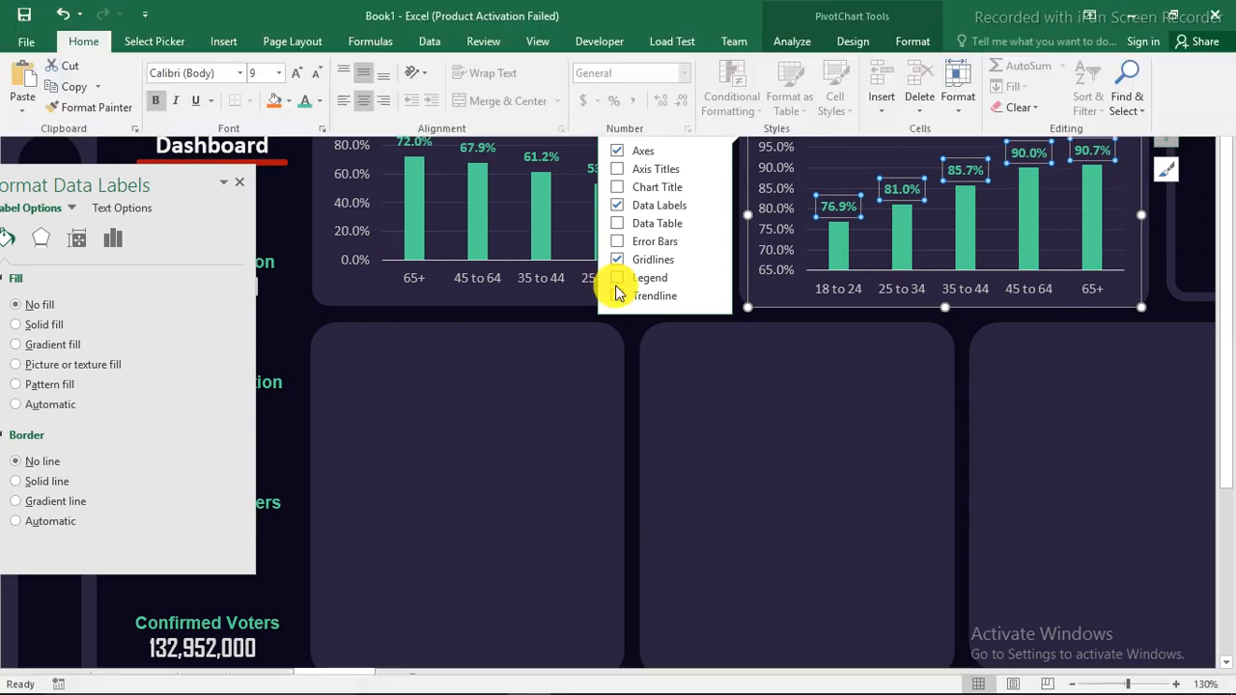
{"action": "left_click", "coordinate": [560, 358]}
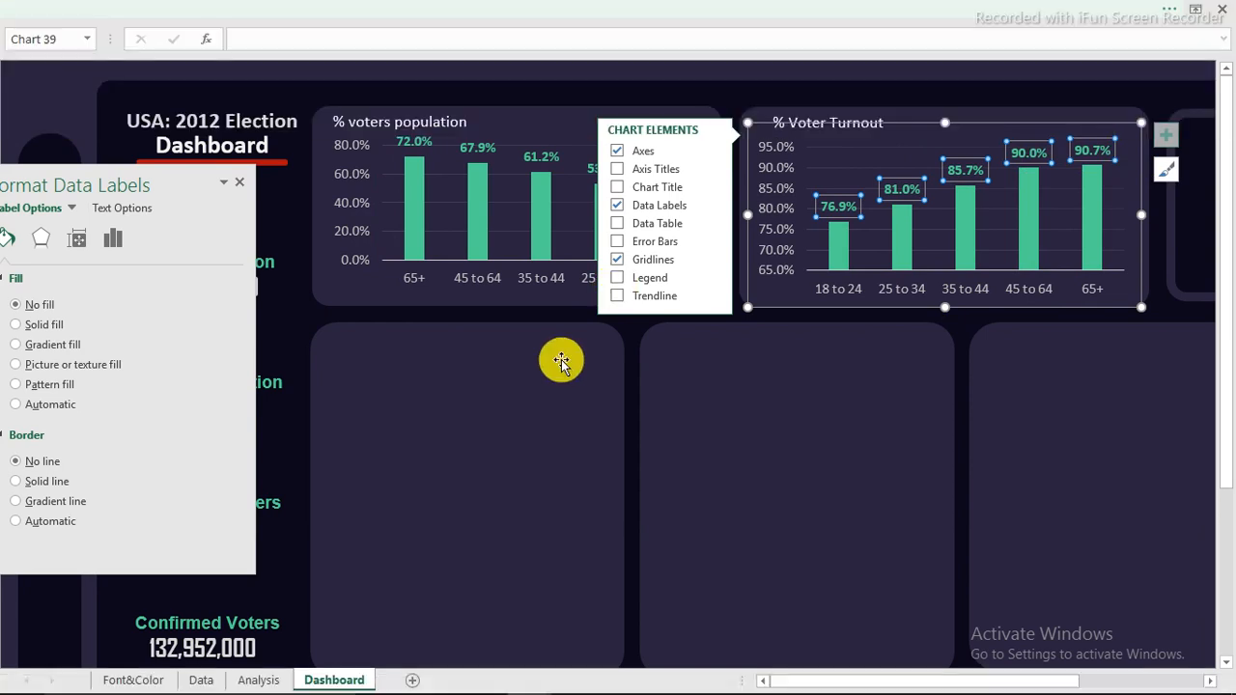
{"action": "left_click", "coordinate": [590, 68]}
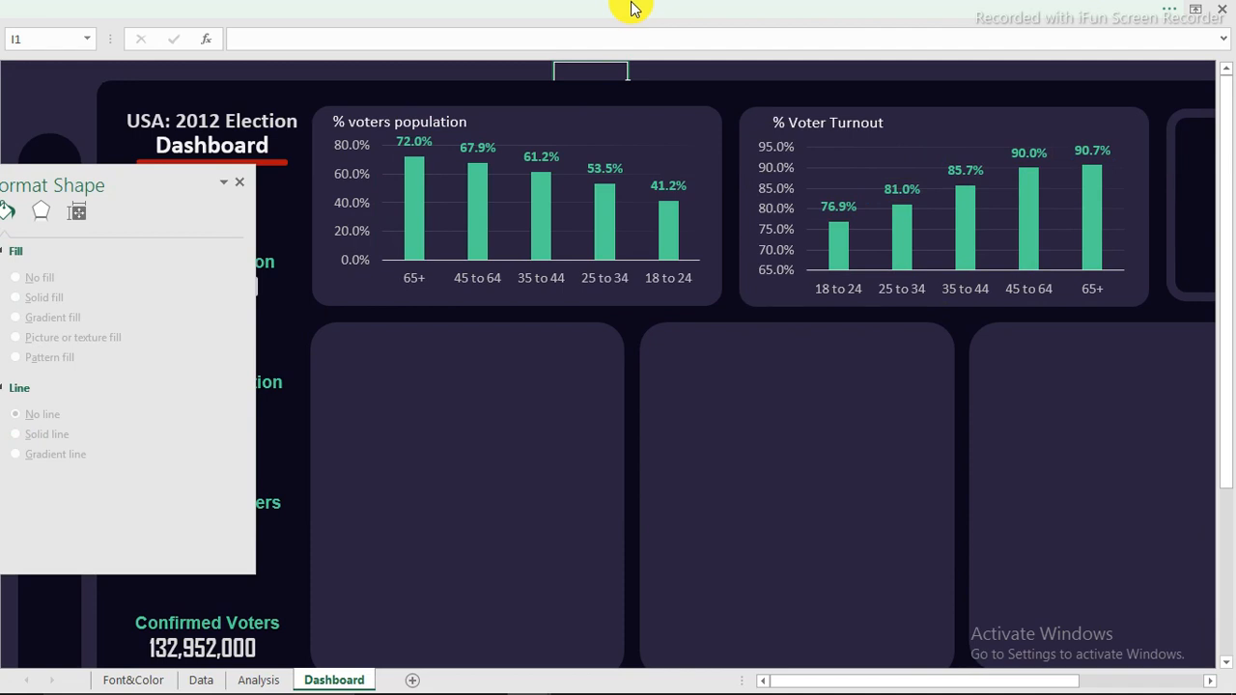
{"action": "left_click", "coordinate": [56, 76]}
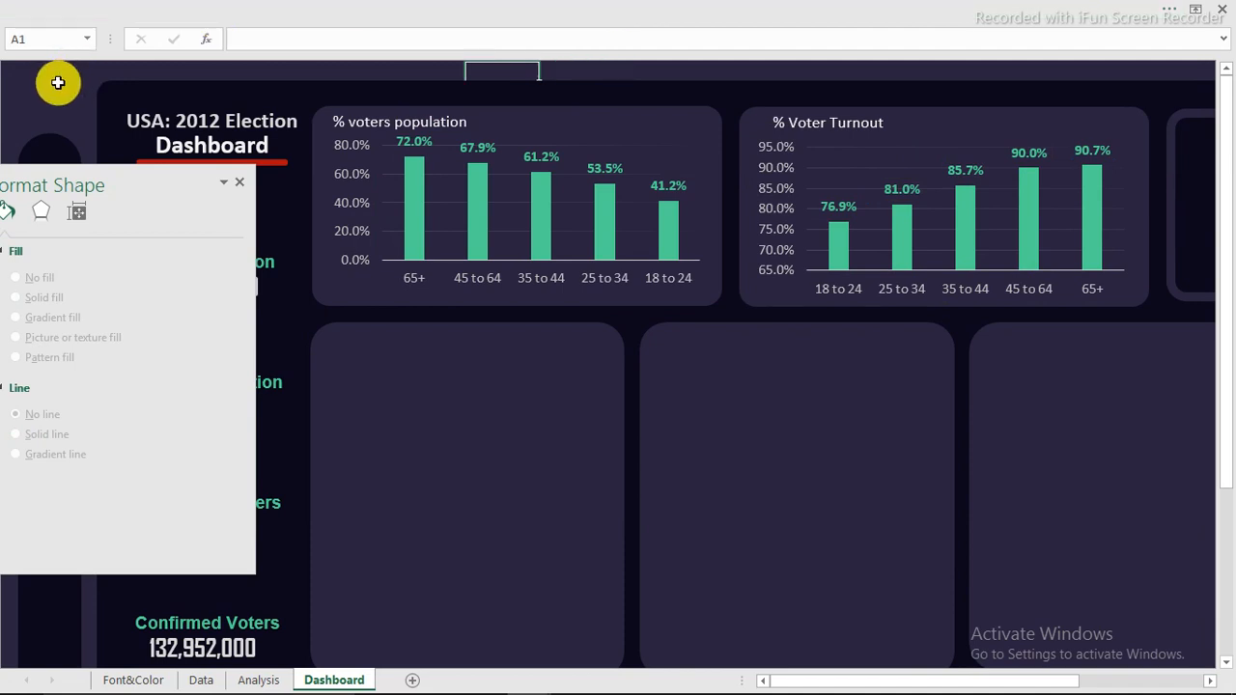
{"action": "left_click", "coordinate": [238, 186]}
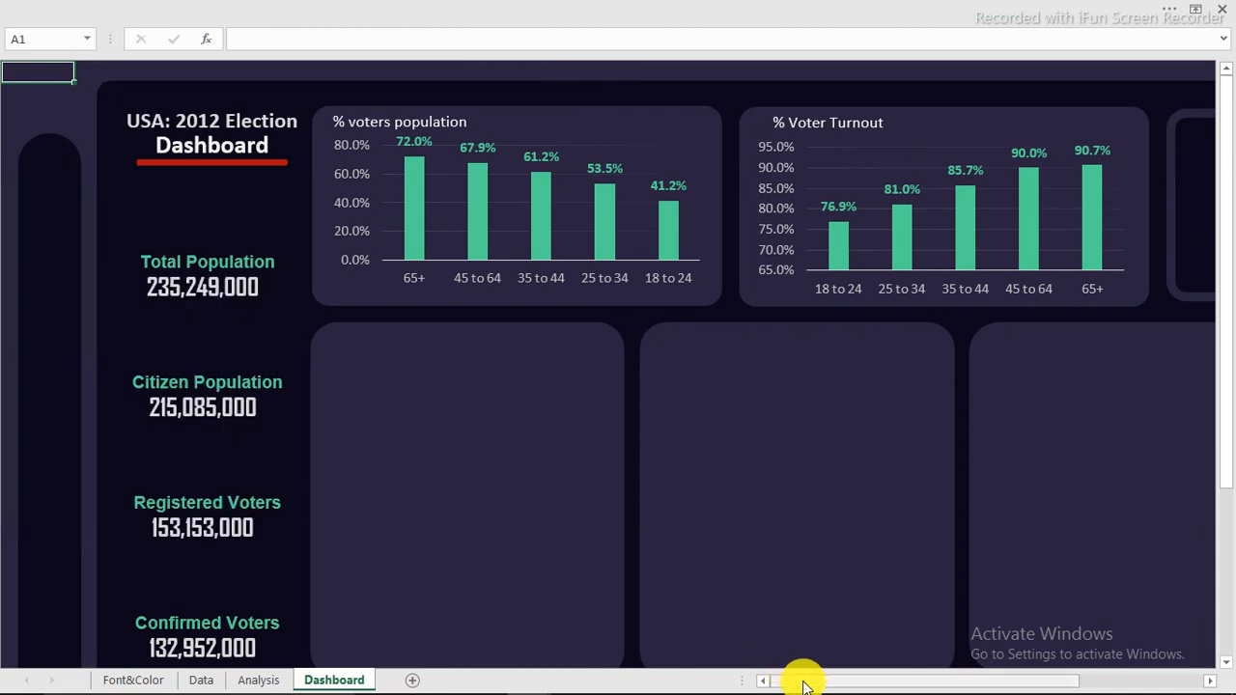
Select cell S6 inside the empty rounded frame, and copy the US flag picture from the finished dashboard workbook
{"action": "left_click_drag", "start_coordinate": [804, 681], "coordinate": [938, 676]}
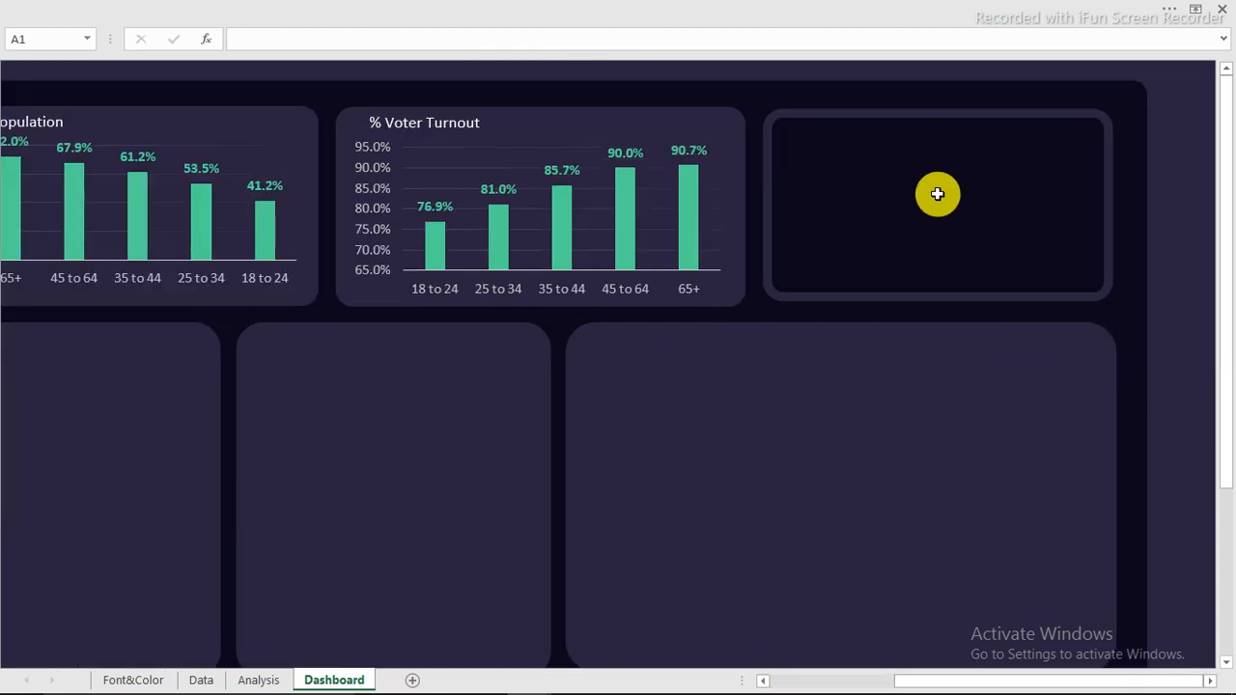
{"action": "left_click", "coordinate": [938, 191]}
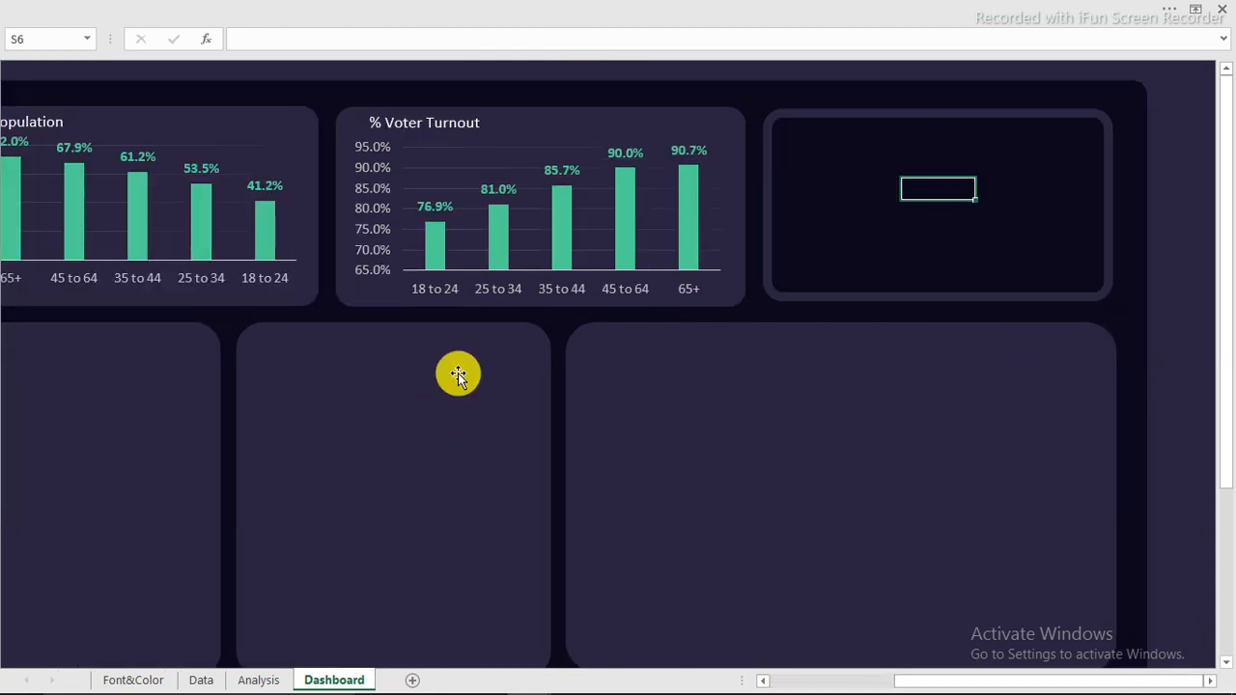
{"action": "mouse_move", "coordinate": [476, 685]}
{"action": "mouse_move", "coordinate": [529, 677]}
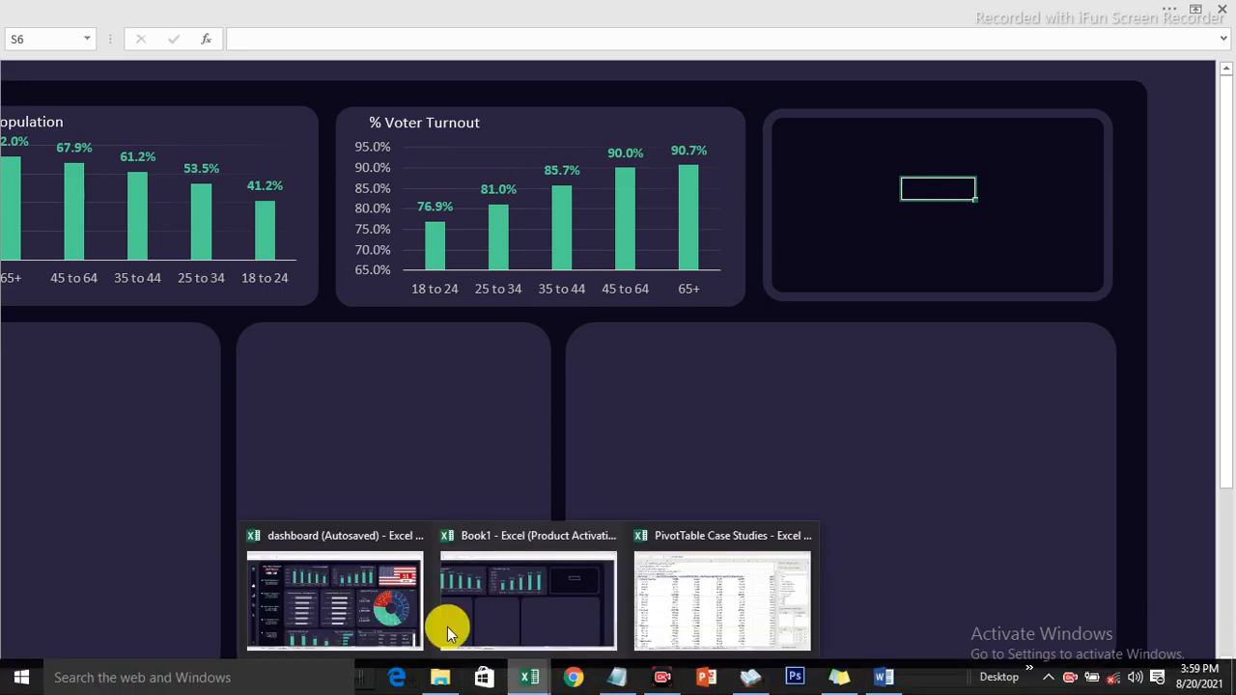
{"action": "left_click", "coordinate": [362, 609]}
{"action": "left_click", "coordinate": [971, 165]}
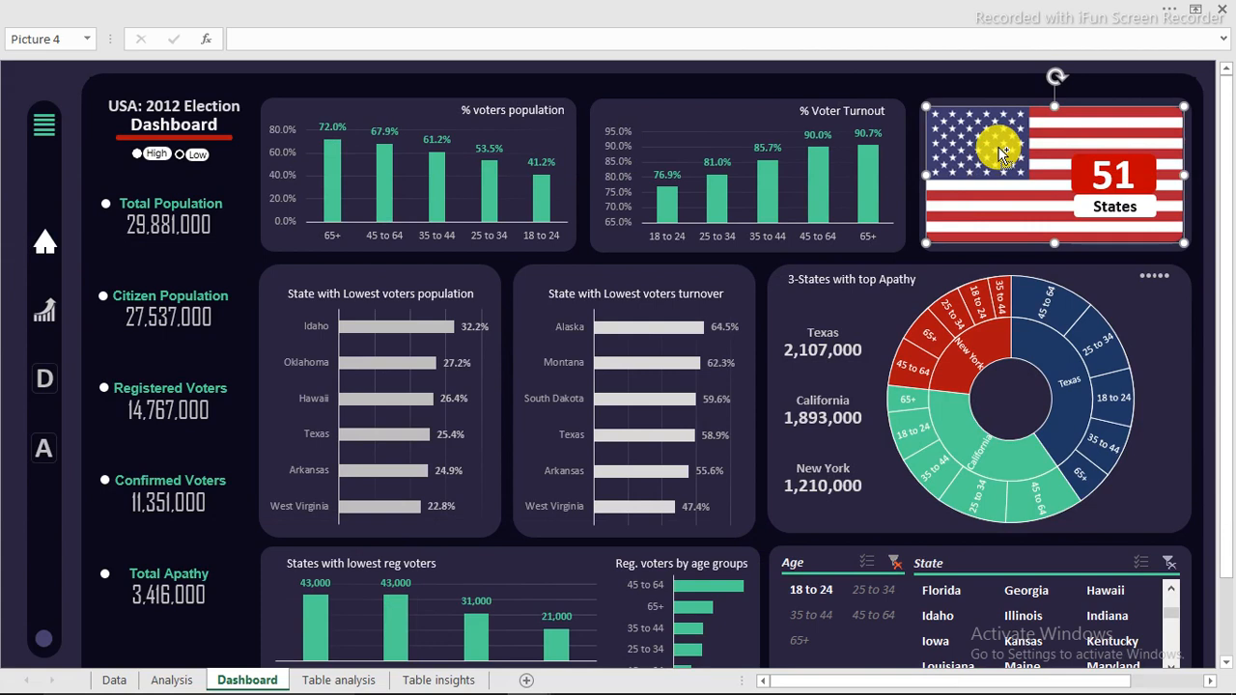
Paste the US flag into Book1's Dashboard sheet and position it over the empty rounded frame beside the % Voter Turnout chart
{"action": "mouse_move", "coordinate": [463, 688]}
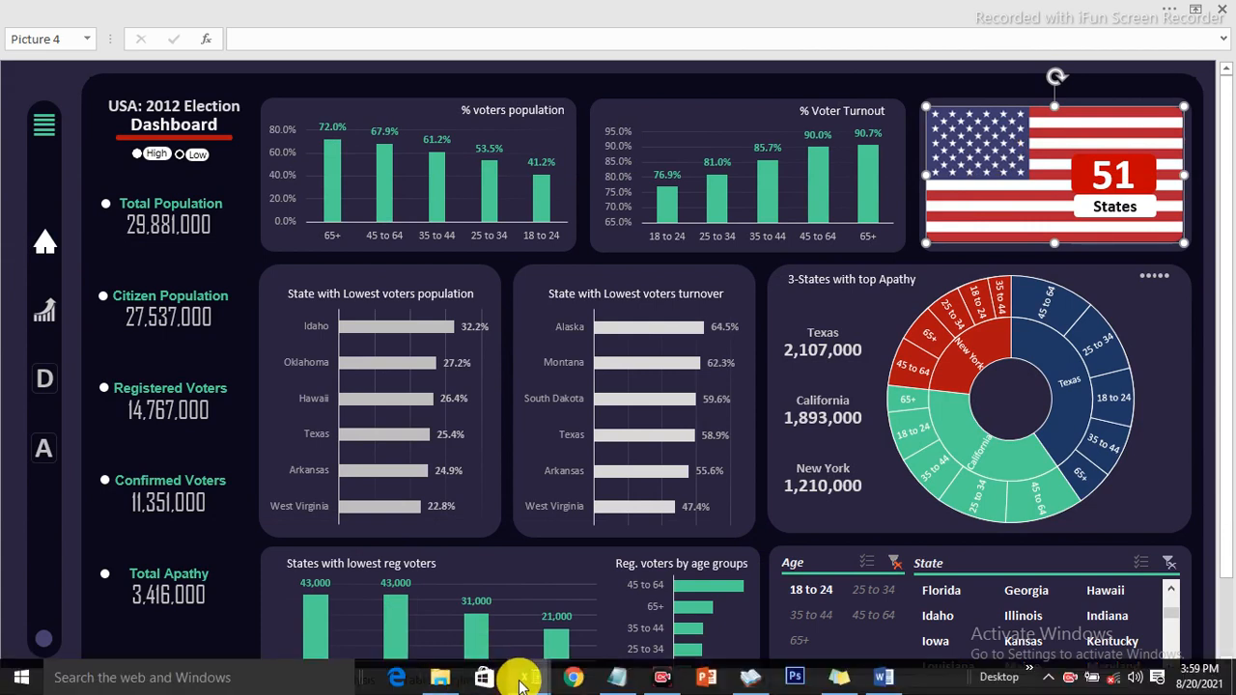
{"action": "mouse_move", "coordinate": [519, 678]}
{"action": "left_click", "coordinate": [566, 588]}
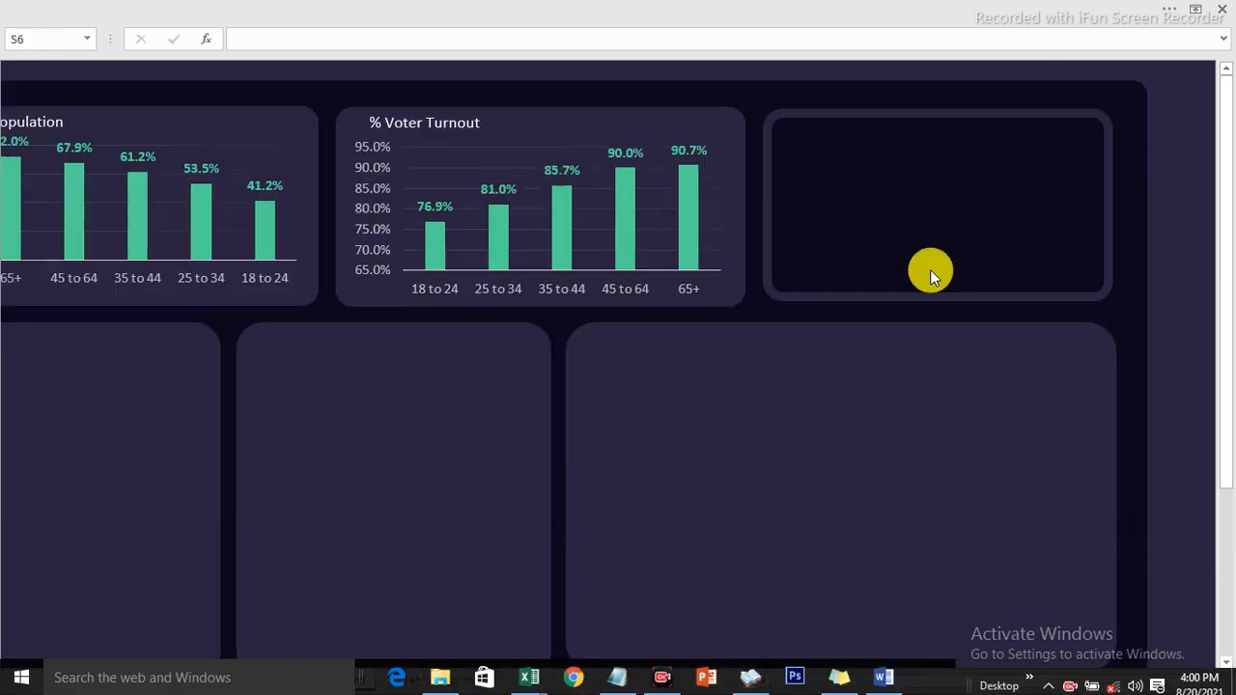
{"action": "key", "text": "ctrl+v"}
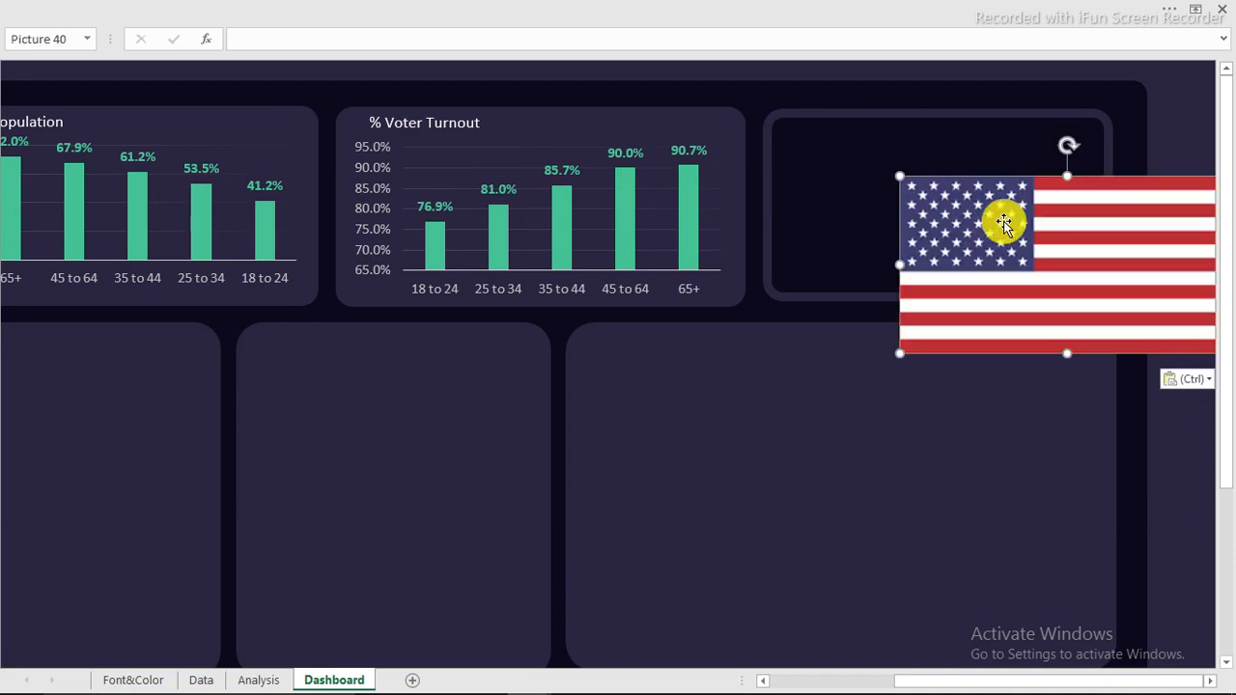
{"action": "left_click_drag", "start_coordinate": [999, 221], "coordinate": [884, 166]}
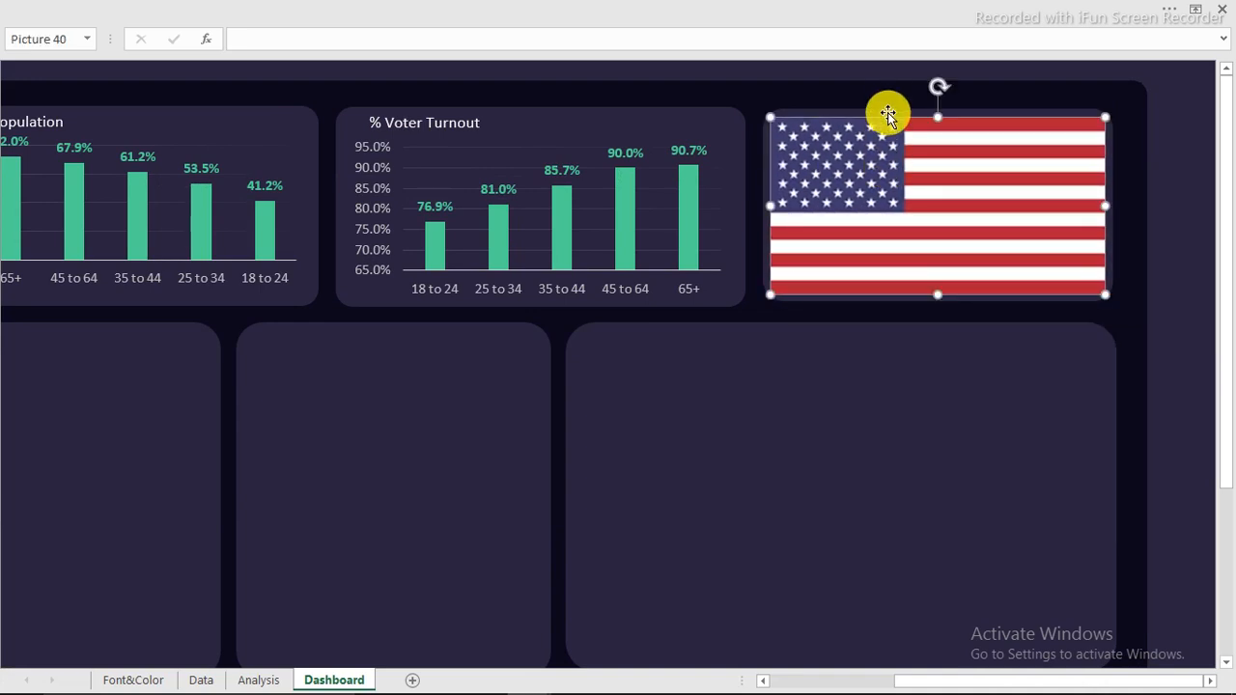
Bring the rounded frame around the flag to the front so it covers the flag's corners, and deselect it
{"action": "left_click", "coordinate": [887, 112]}
{"action": "right_click", "coordinate": [887, 110]}
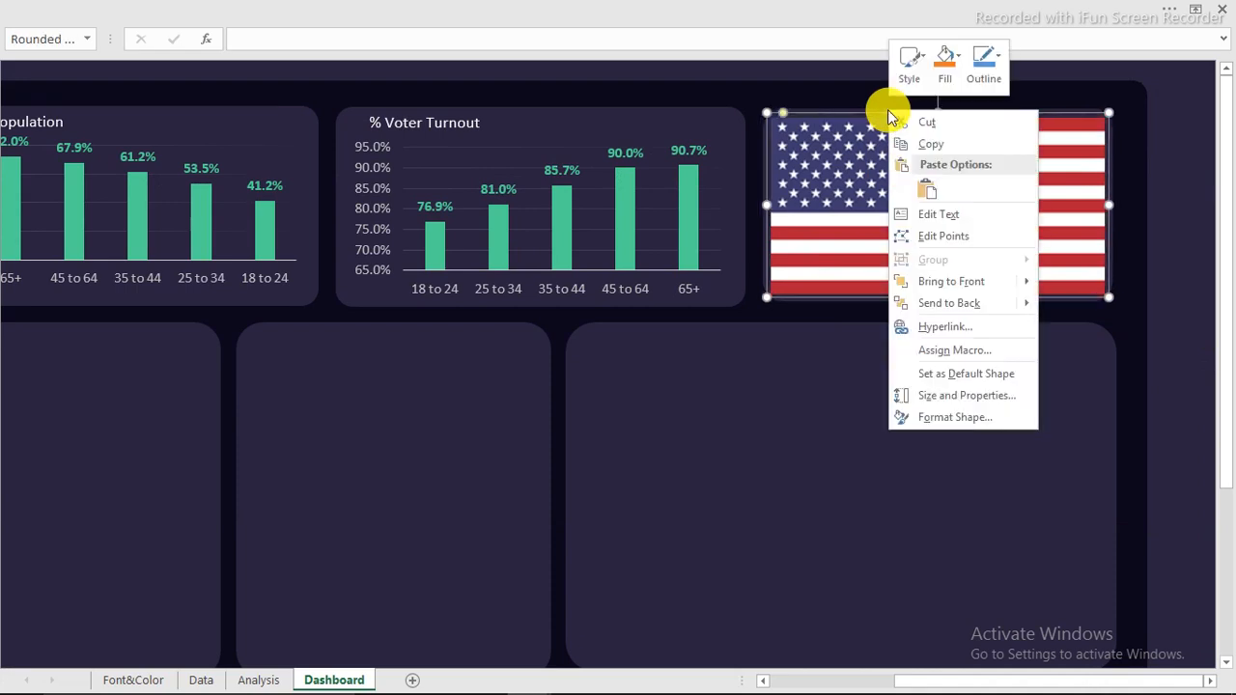
{"action": "mouse_move", "coordinate": [963, 286]}
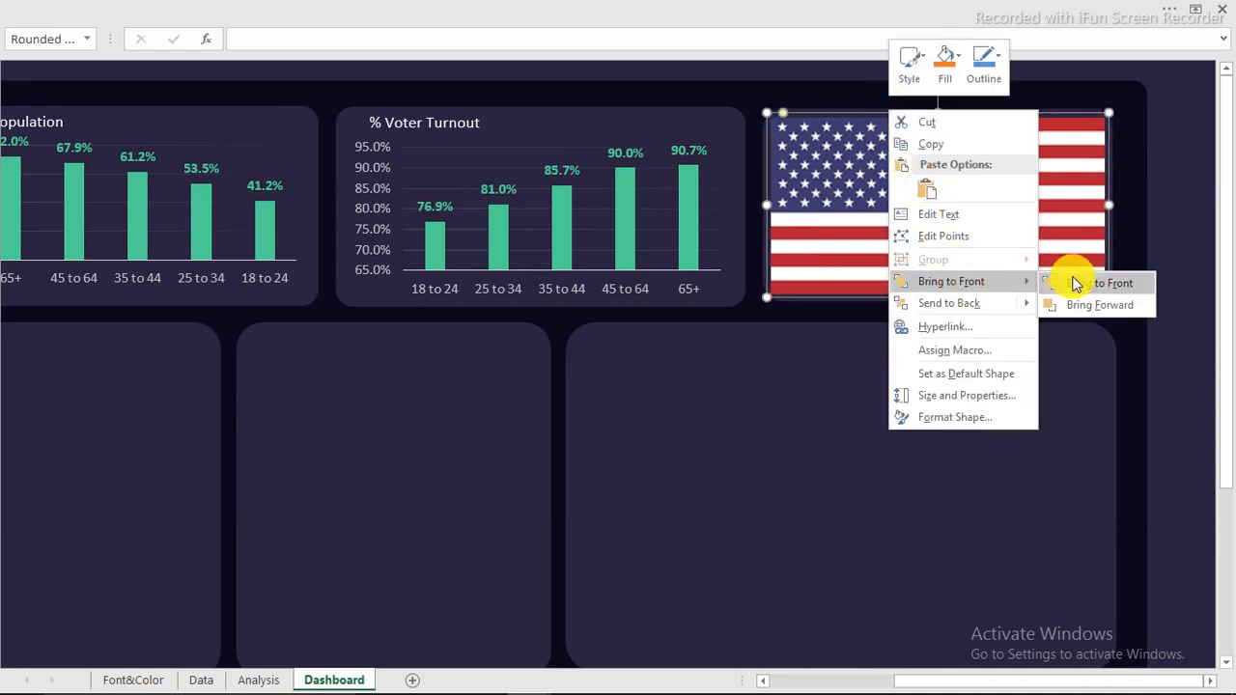
{"action": "left_click", "coordinate": [1079, 281]}
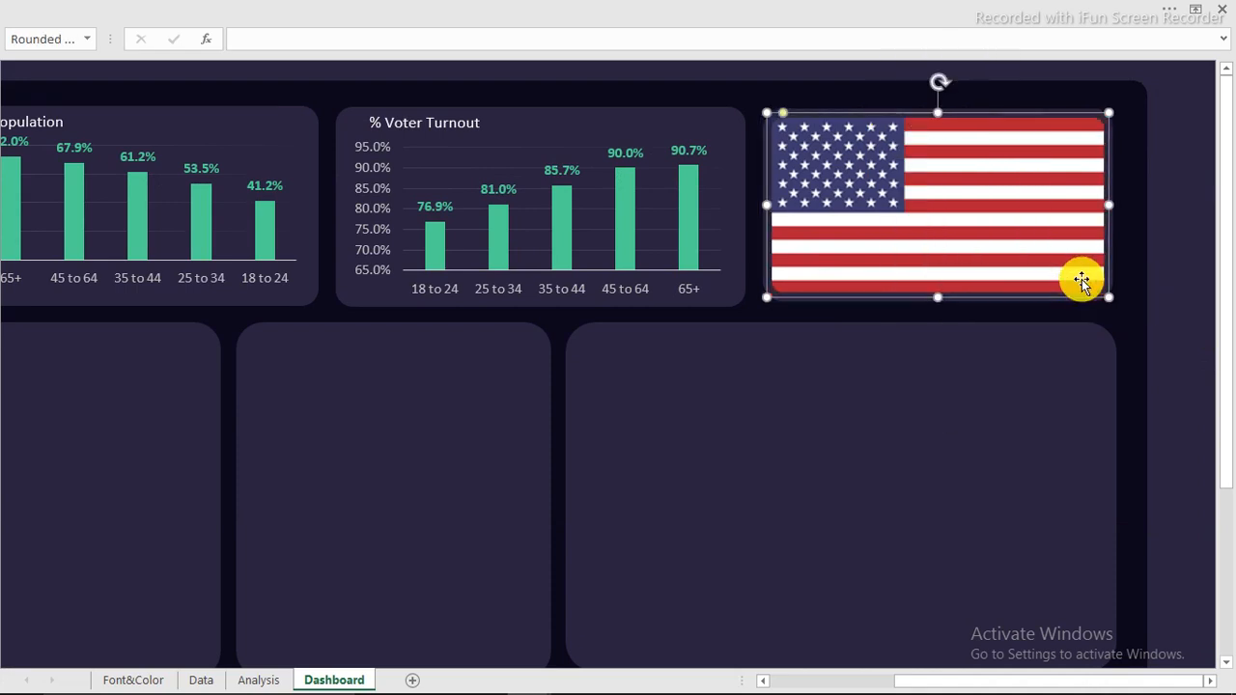
{"action": "left_click", "coordinate": [635, 96]}
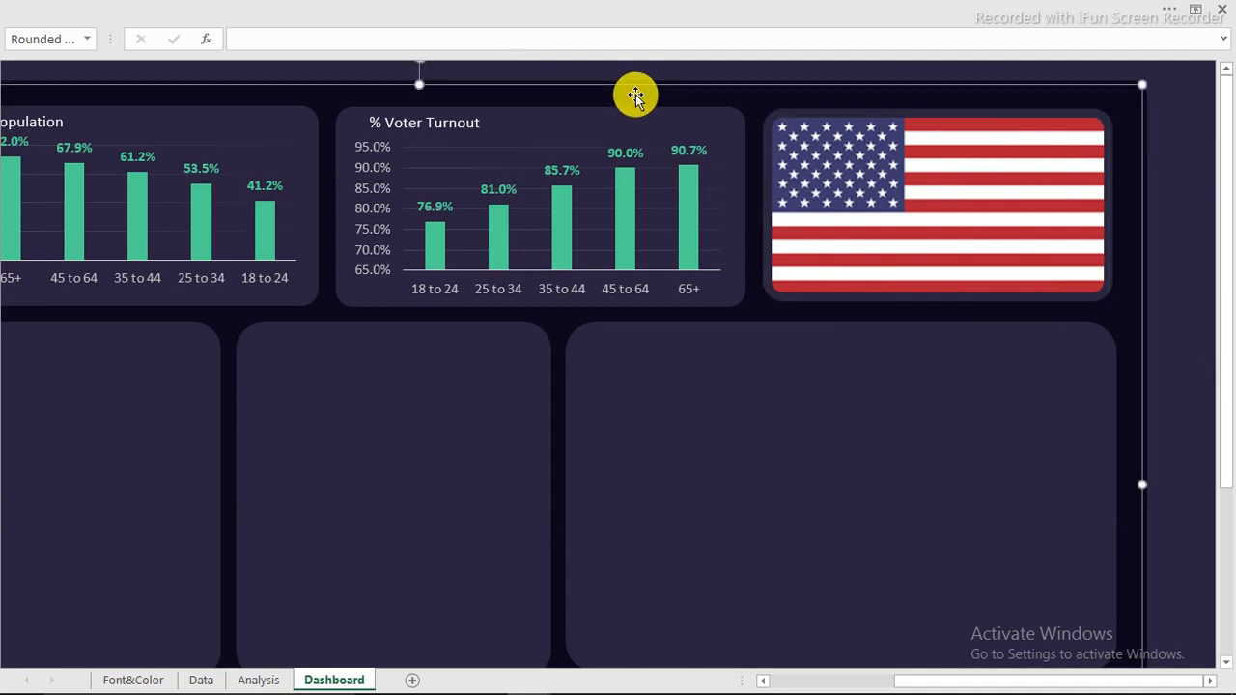
{"action": "left_click", "coordinate": [1168, 320]}
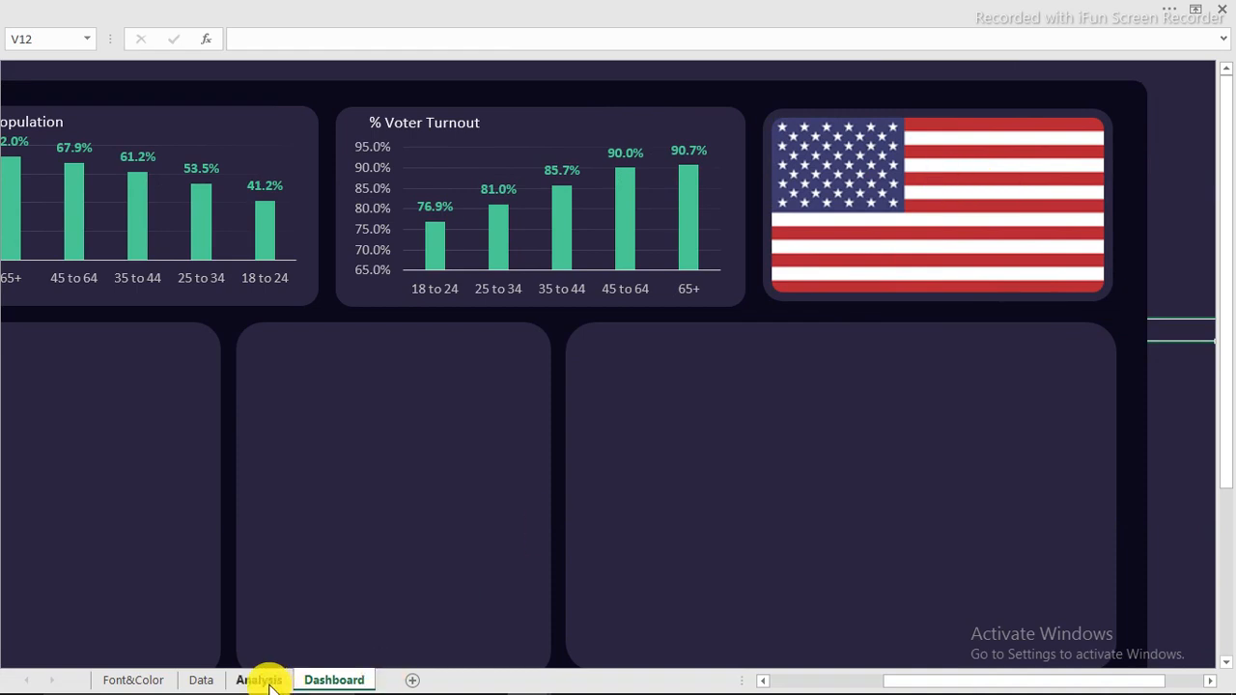
On the Analysis sheet, copy the Age and Sum of Voter Turnover PivotTable in K3:L8 and paste it at N3
{"action": "left_click", "coordinate": [205, 680]}
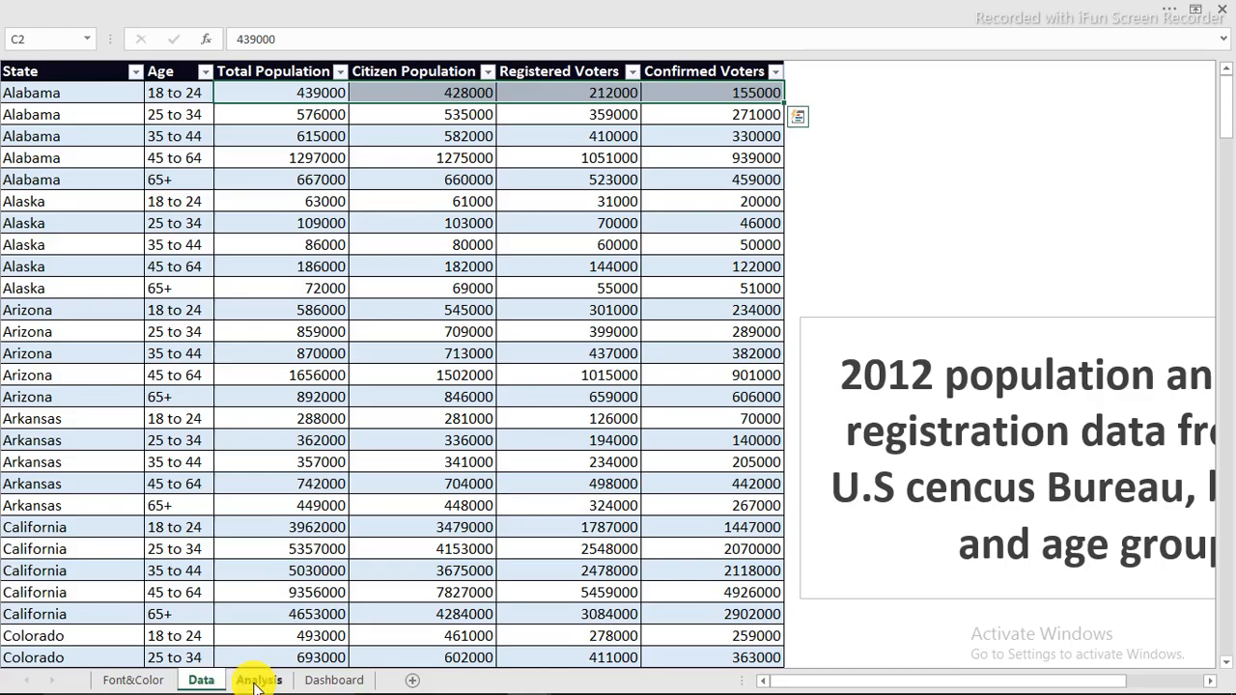
{"action": "left_click", "coordinate": [255, 680]}
{"action": "left_click_drag", "start_coordinate": [435, 187], "coordinate": [689, 363]}
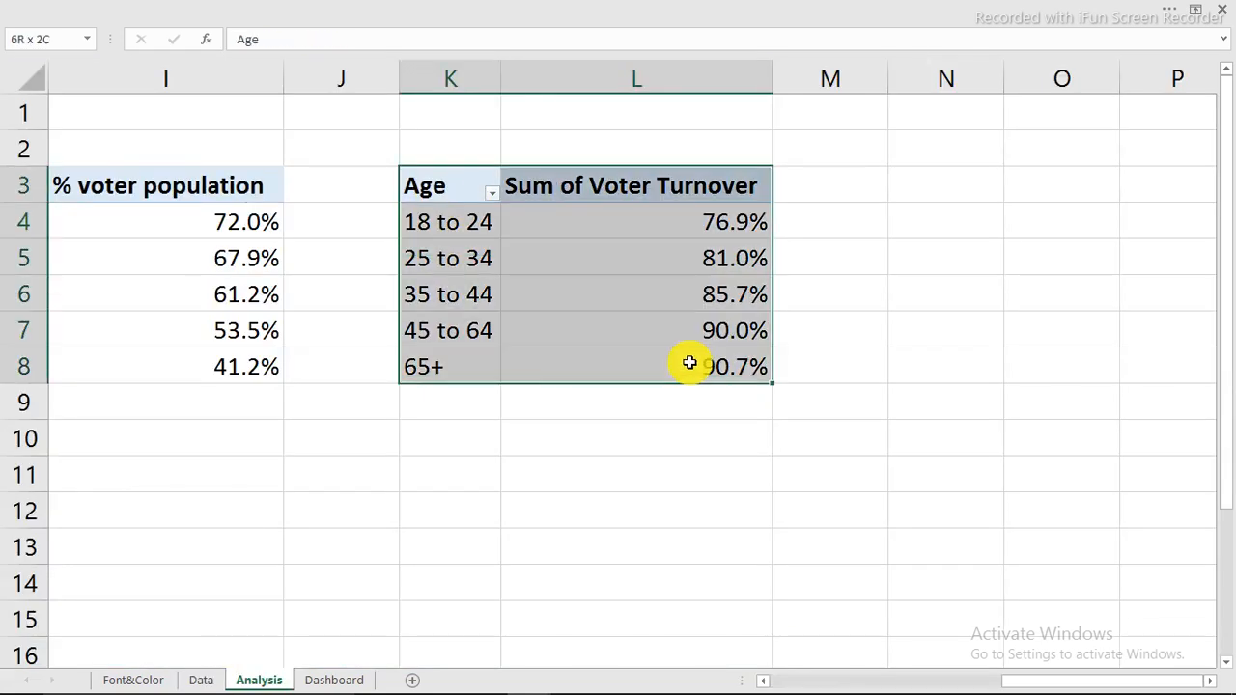
{"action": "right_click", "coordinate": [688, 364]}
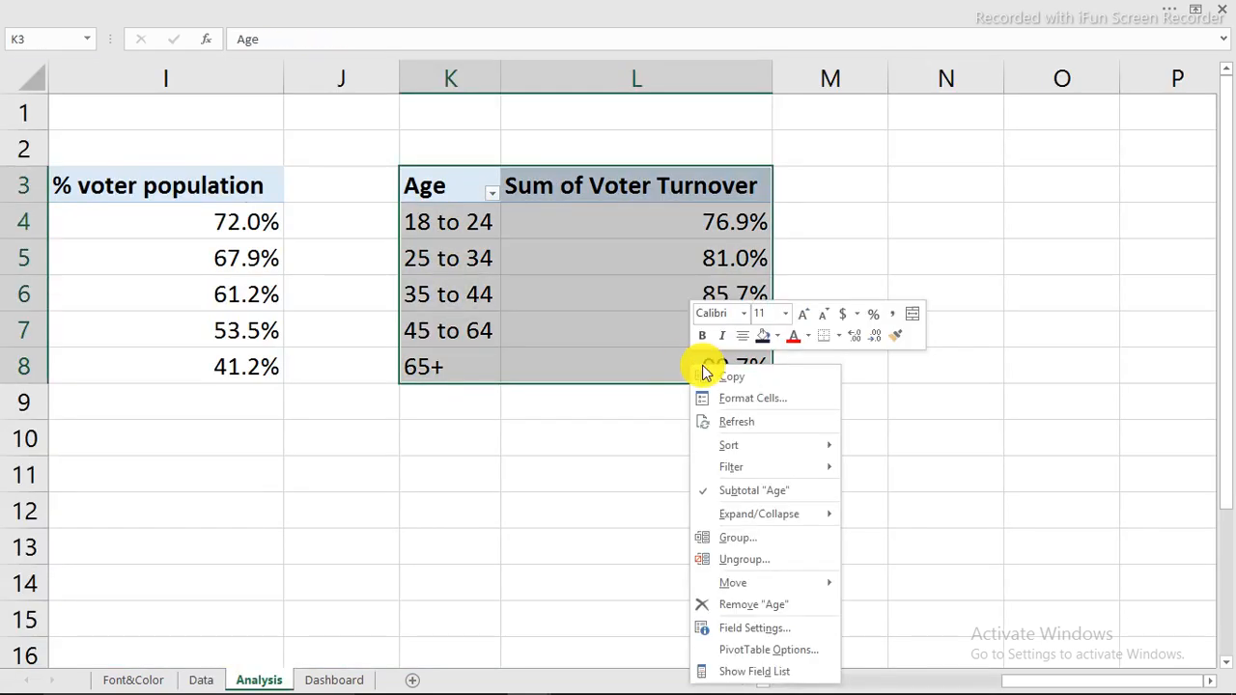
{"action": "left_click", "coordinate": [751, 380]}
{"action": "left_click", "coordinate": [966, 187]}
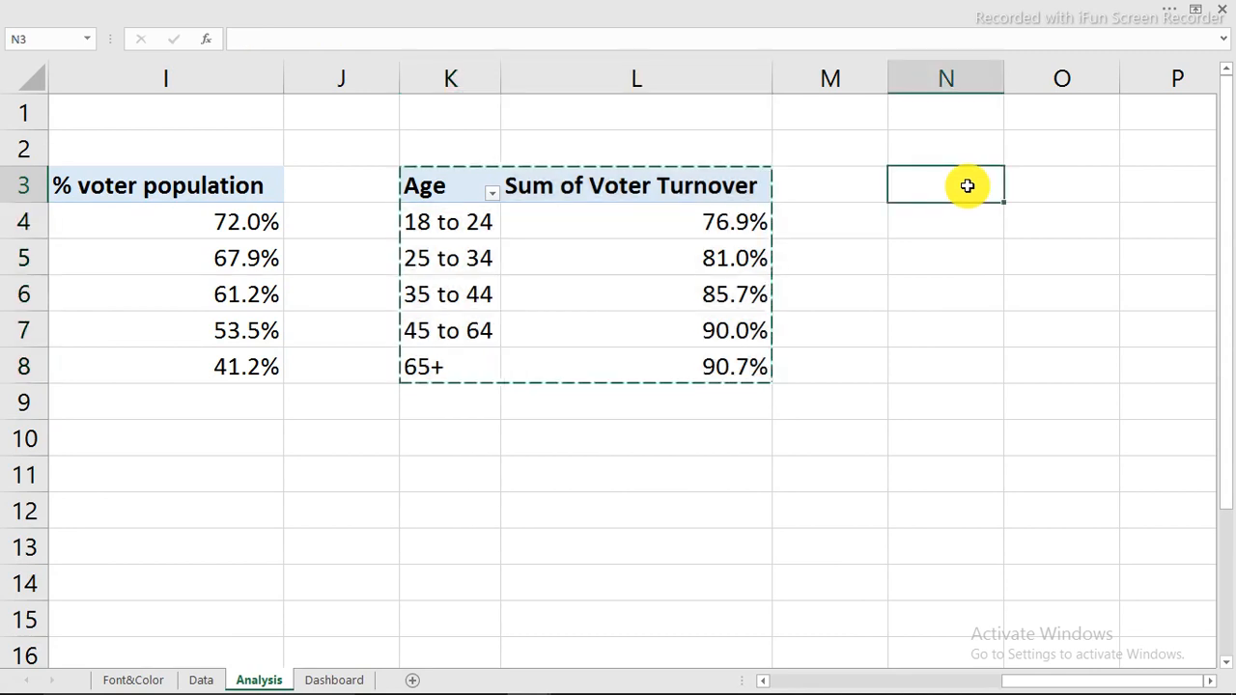
{"action": "right_click", "coordinate": [966, 186]}
{"action": "left_click", "coordinate": [972, 259]}
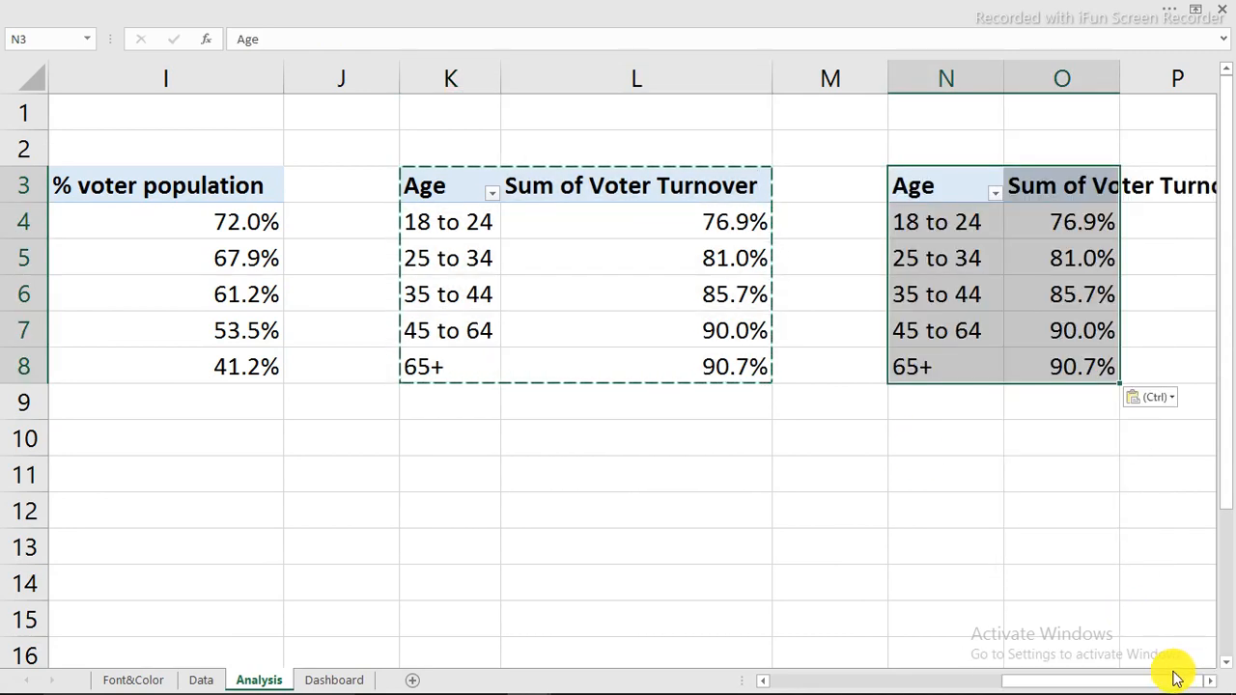
In the PivotTable copy at N3, remove the Voter Turnover and Age fields and add State as the row field
{"action": "left_click", "coordinate": [1209, 682]}
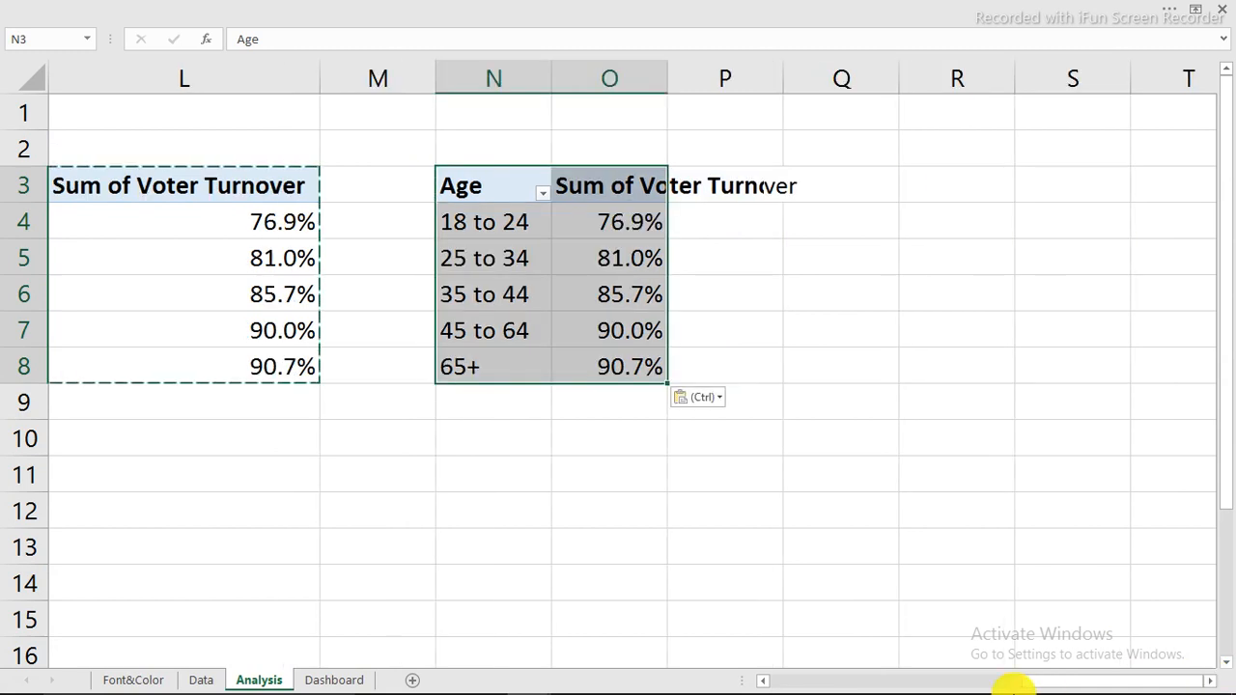
{"action": "mouse_move", "coordinate": [1014, 693]}
{"action": "left_click", "coordinate": [1057, 680]}
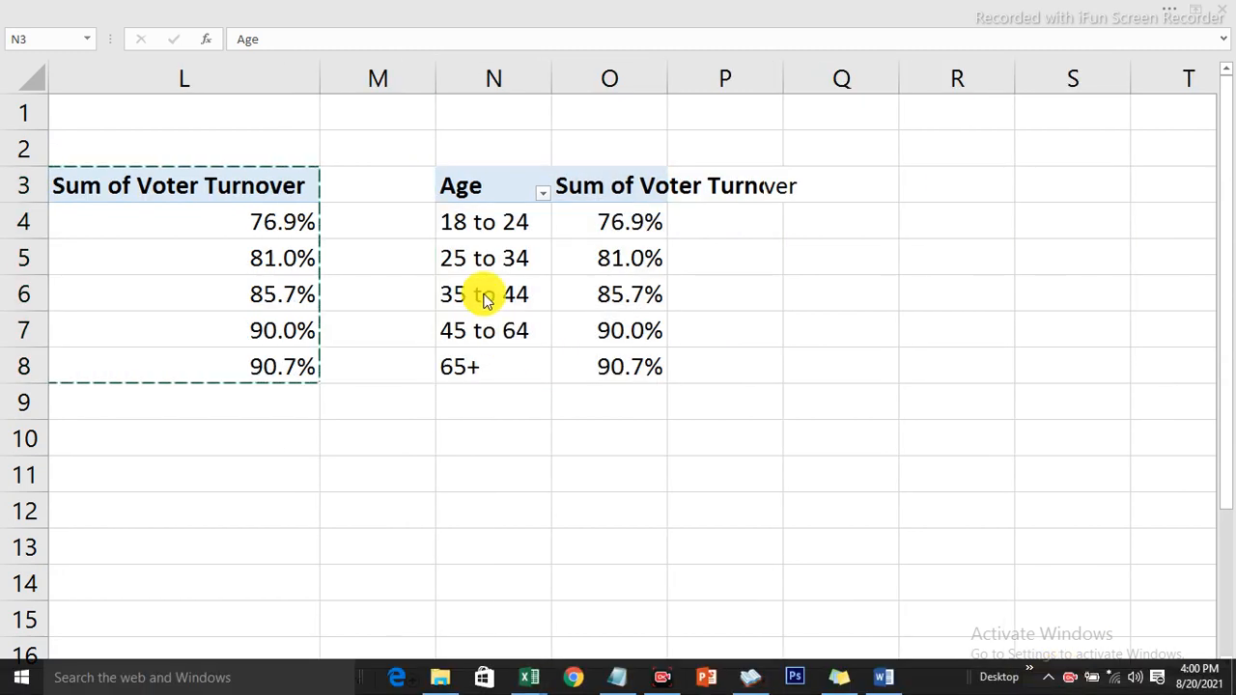
{"action": "double_click", "coordinate": [605, 229]}
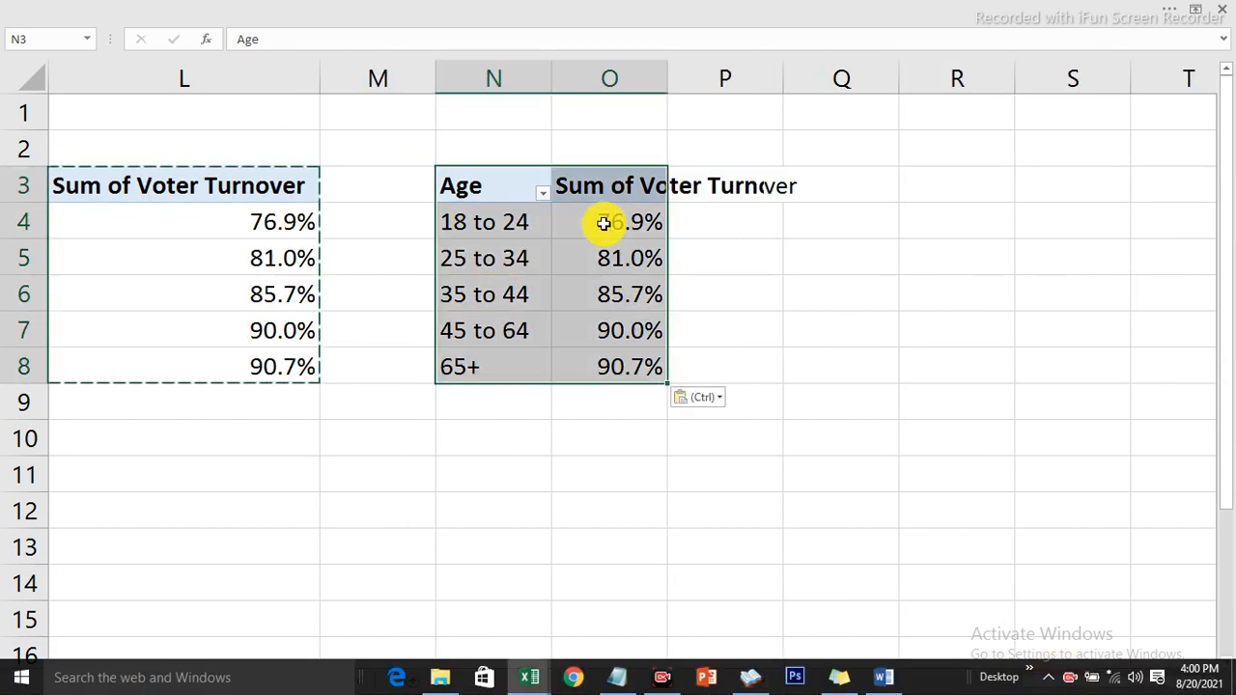
{"action": "left_click", "coordinate": [784, 317]}
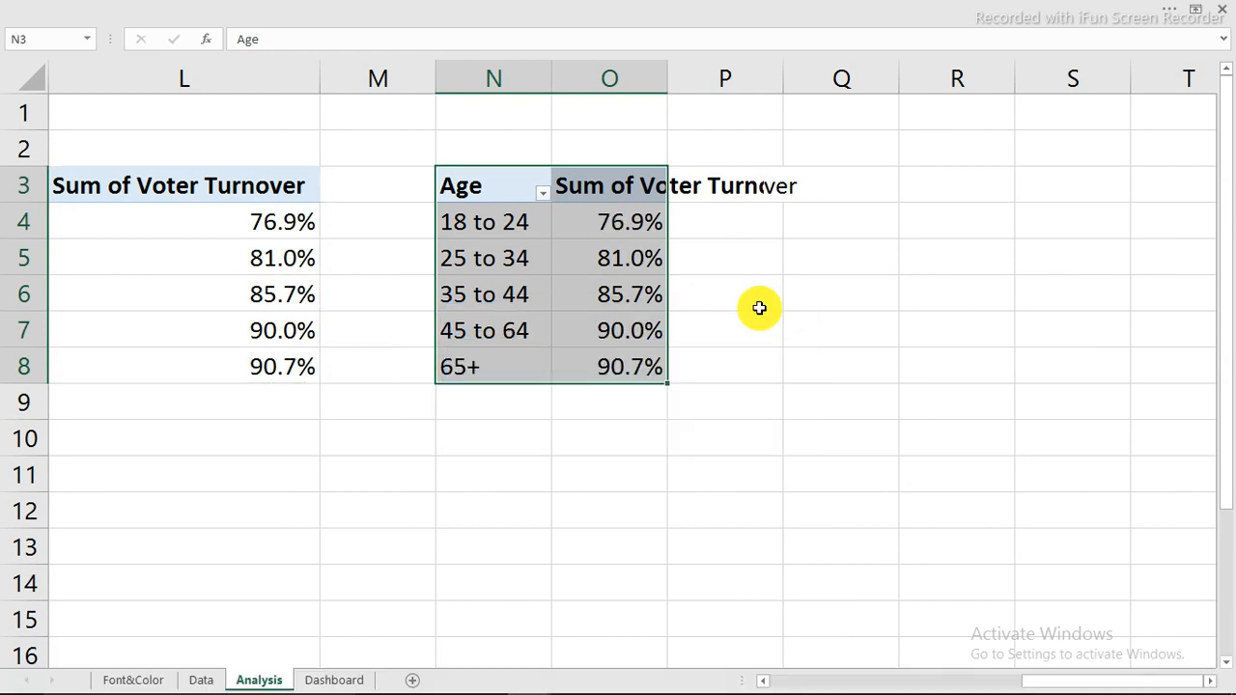
{"action": "left_click", "coordinate": [576, 237]}
{"action": "right_click", "coordinate": [591, 228]}
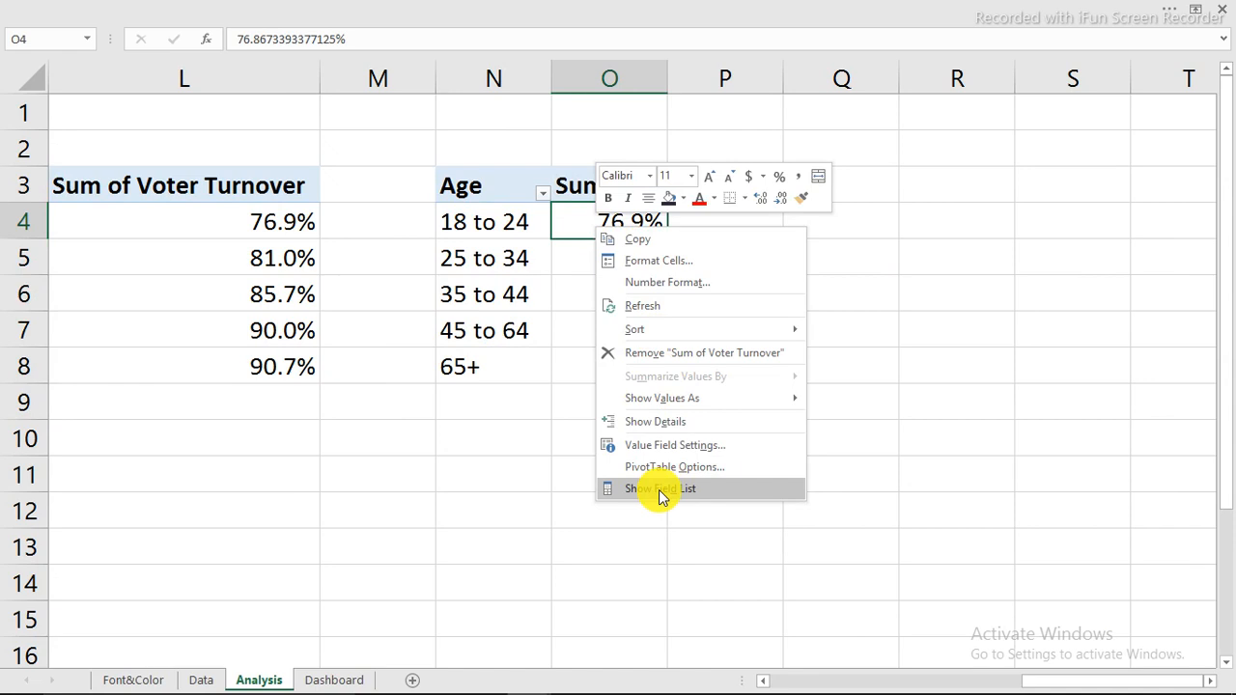
{"action": "left_click", "coordinate": [660, 490]}
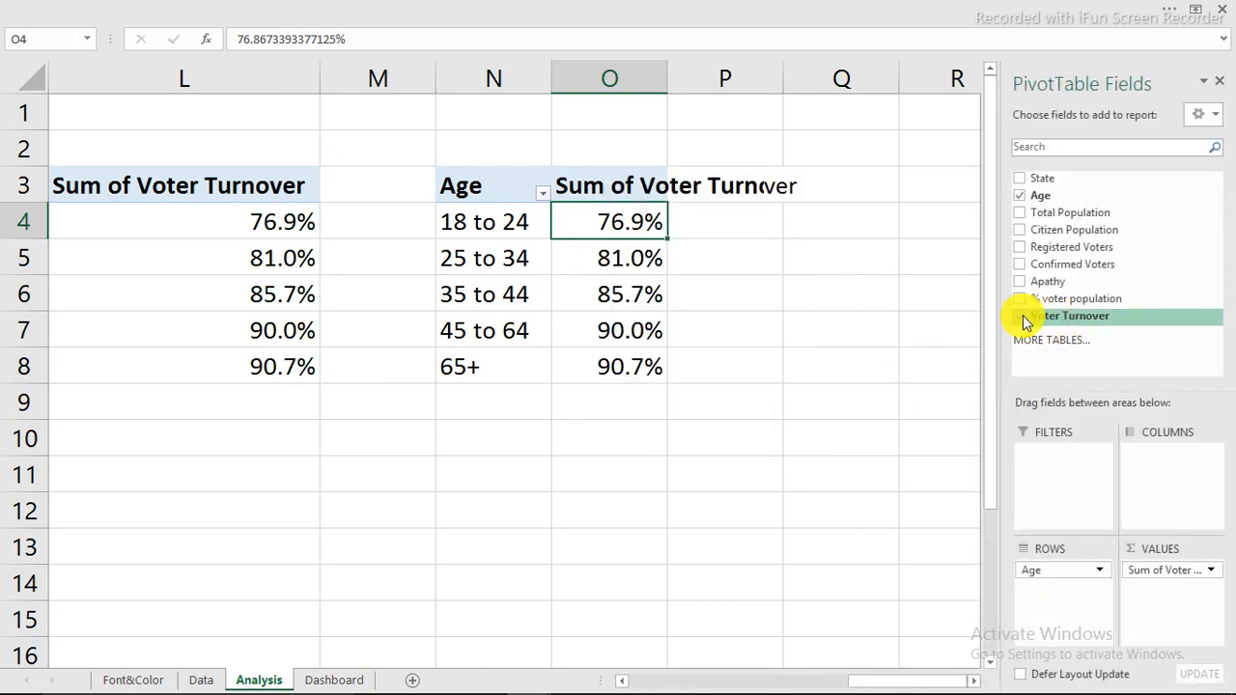
{"action": "left_click", "coordinate": [1022, 318]}
{"action": "left_click", "coordinate": [1022, 198]}
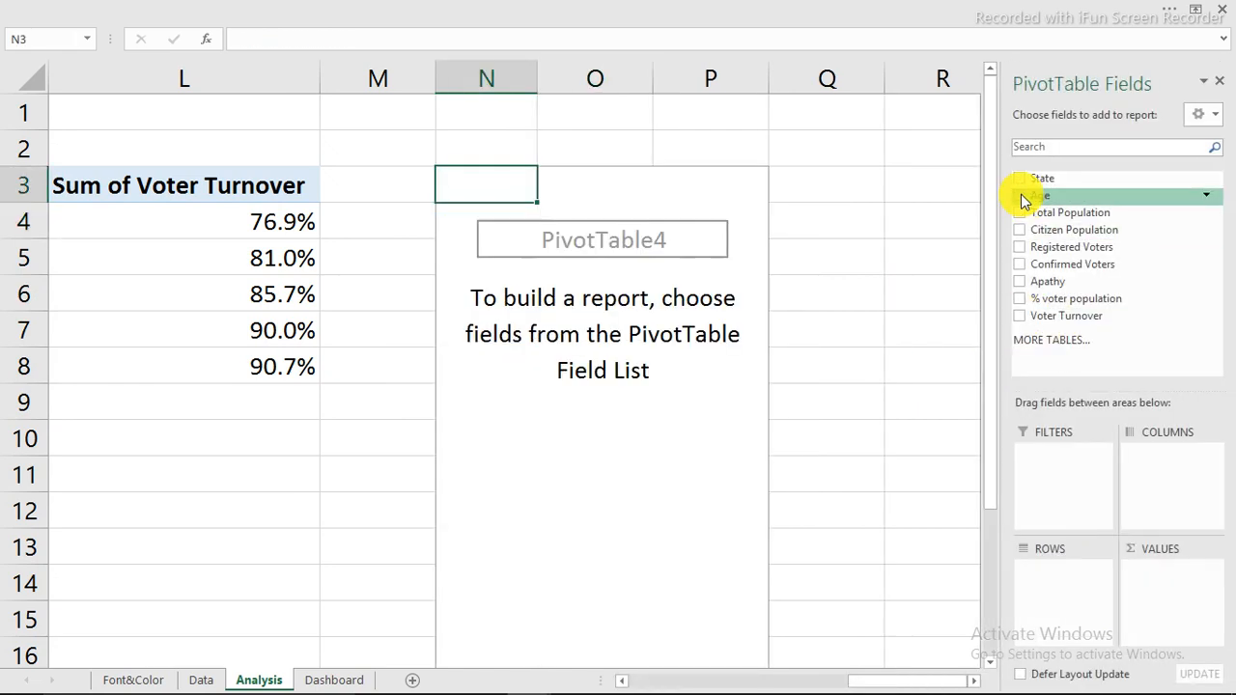
{"action": "left_click", "coordinate": [1019, 179]}
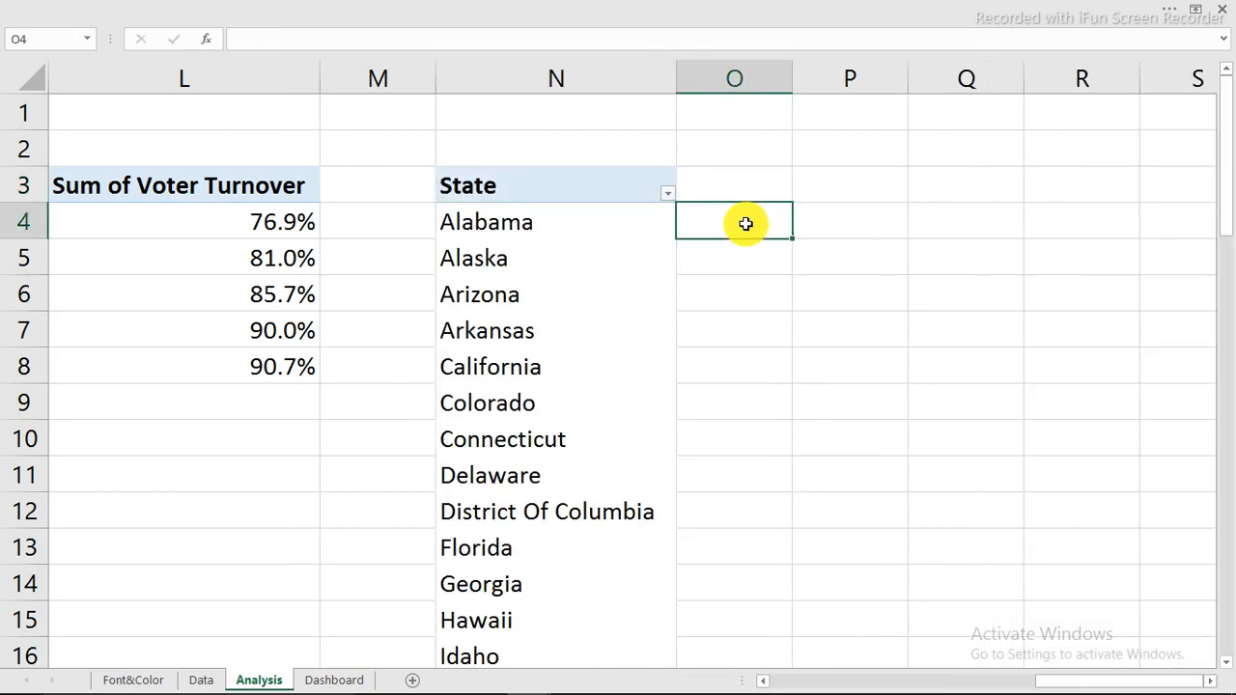
In cell O4 of the Analysis sheet, count the listed states with =COUNTA(N4:N54)
{"action": "type", "text": "=count"}
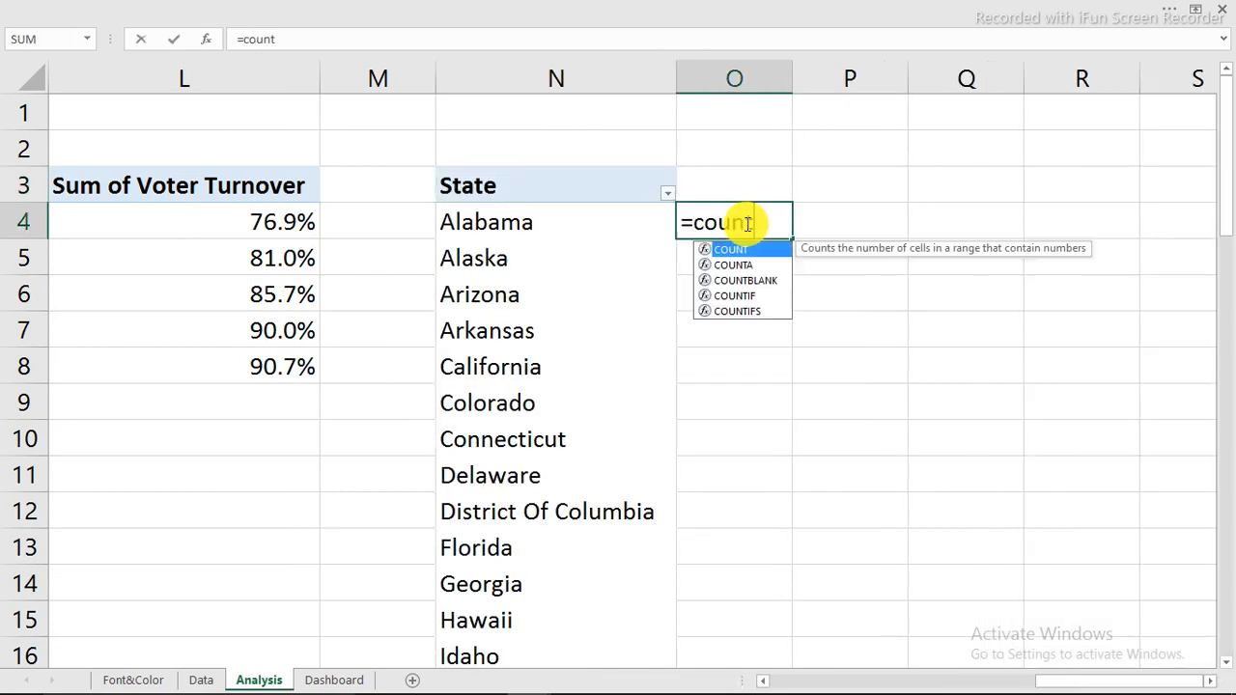
{"action": "key", "text": "Down"}
{"action": "key", "text": "Tab"}
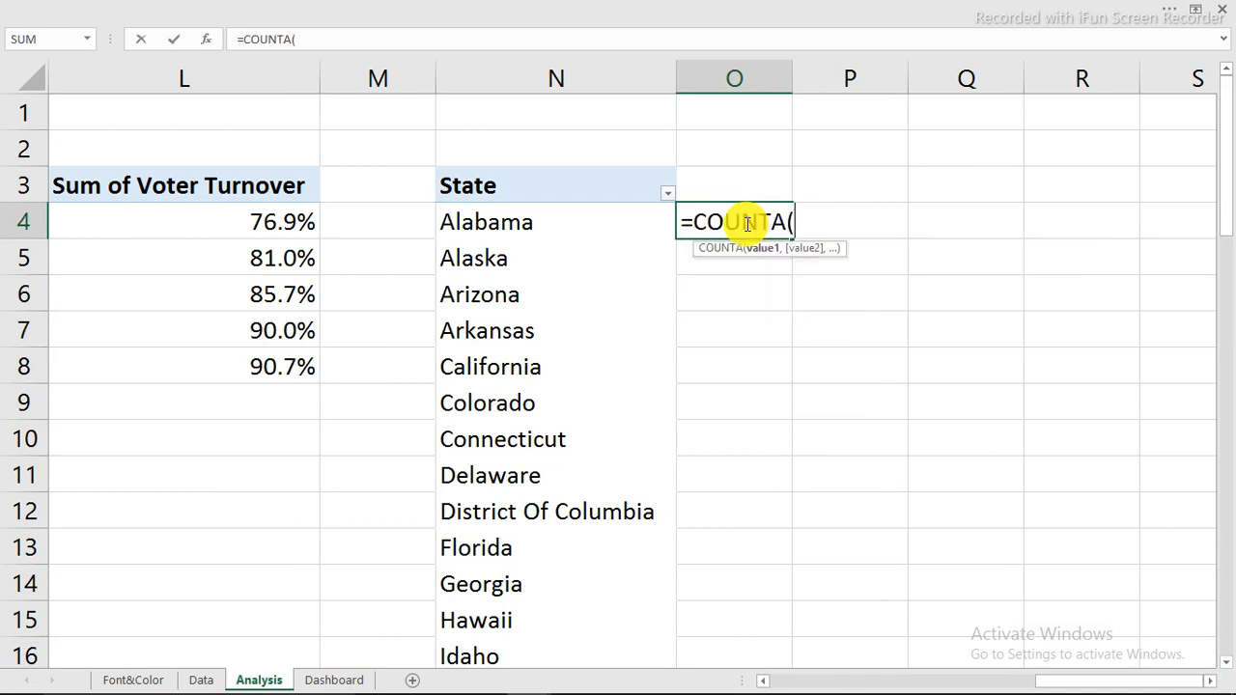
{"action": "left_click", "coordinate": [487, 222]}
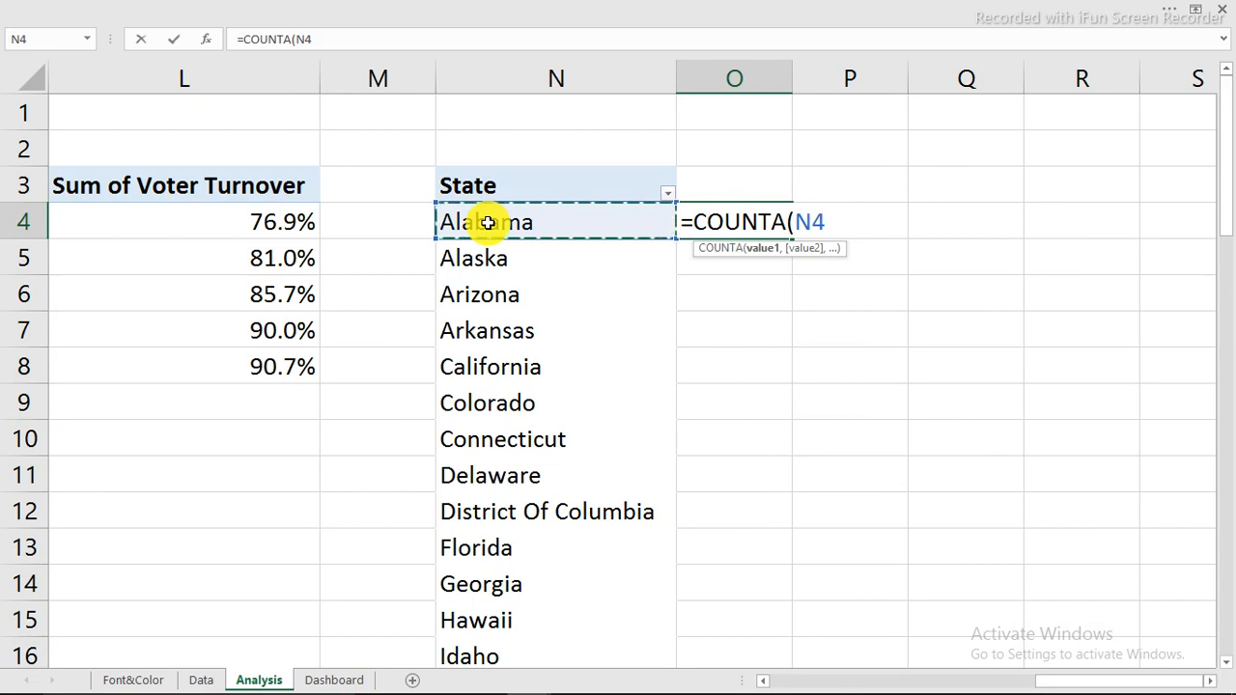
{"action": "key", "text": "ctrl+shift+Down"}
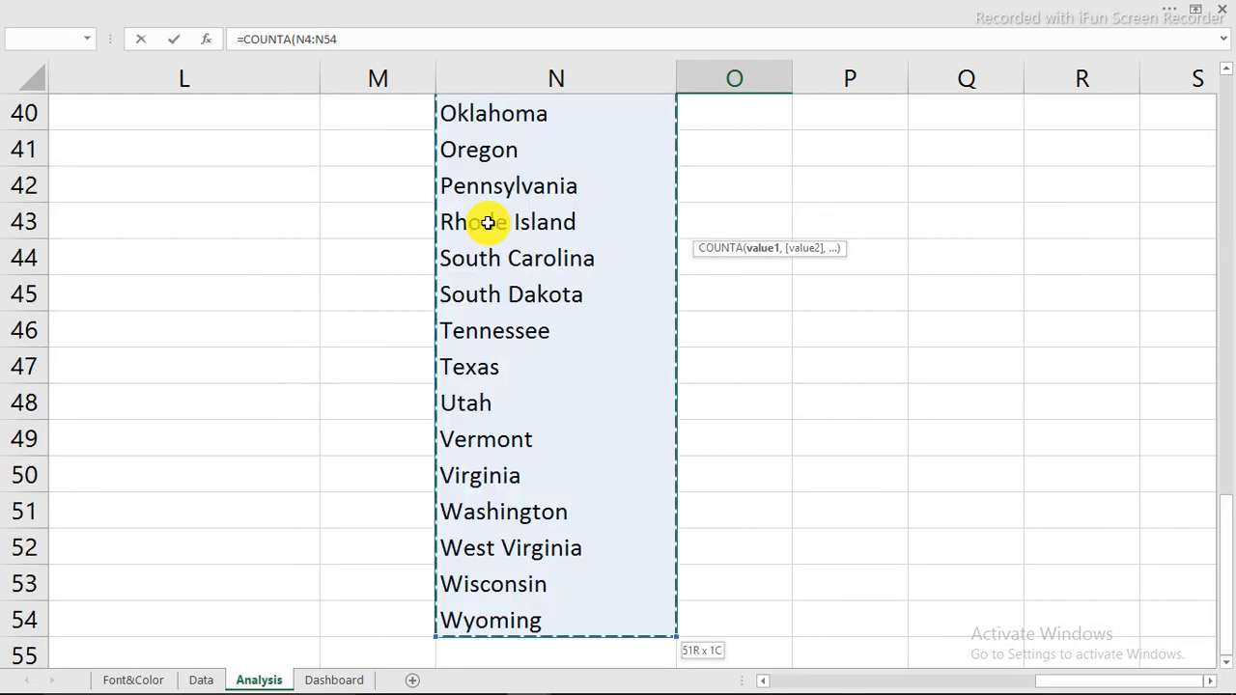
{"action": "key", "text": "Return"}
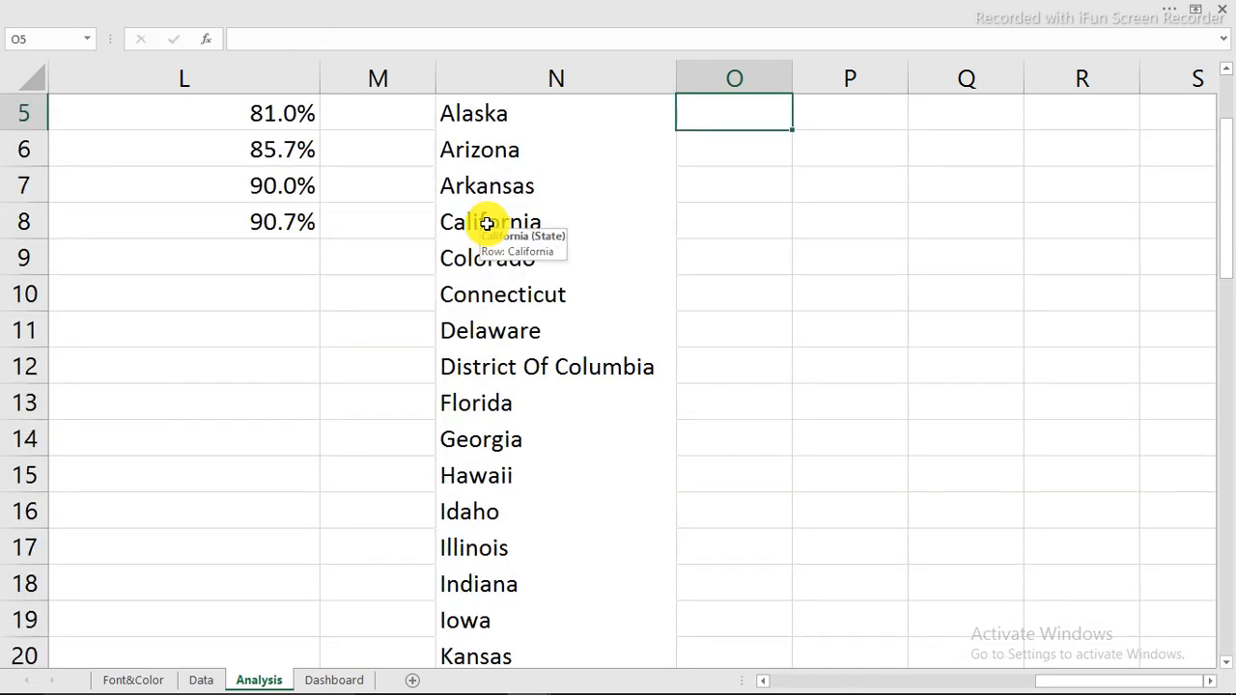
{"action": "scroll", "coordinate": [482, 221], "scroll_direction": "up", "scroll_amount": 2}
{"action": "left_click", "coordinate": [774, 224]}
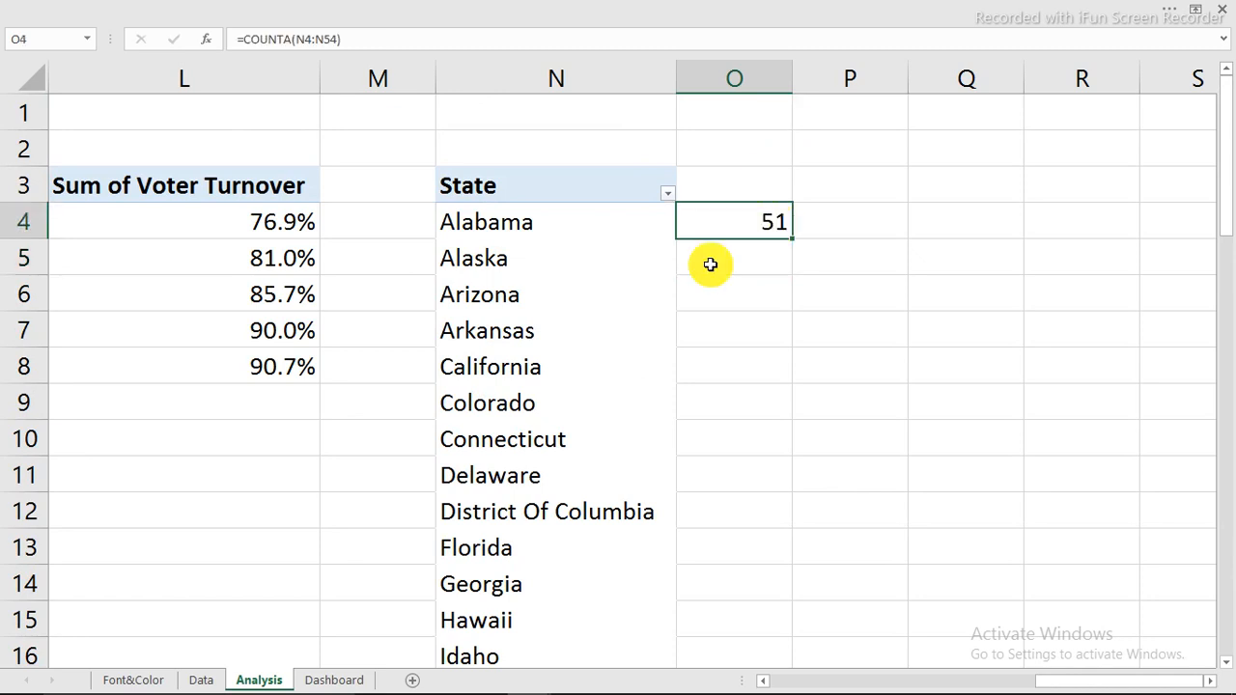
On the Dashboard sheet, draw a rounded rectangle about 1.02" wide and 0.42" high over the flag's lower stripes
{"action": "left_click", "coordinate": [334, 680]}
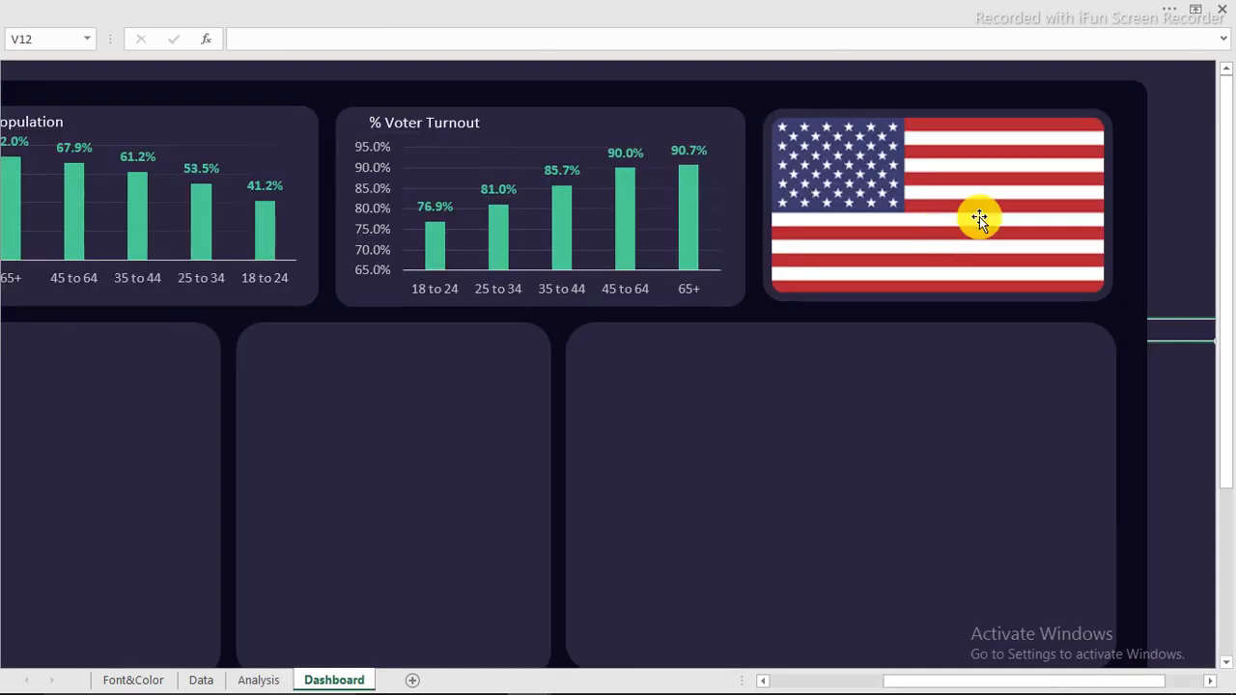
{"action": "left_click", "coordinate": [331, 18]}
{"action": "left_click", "coordinate": [232, 40]}
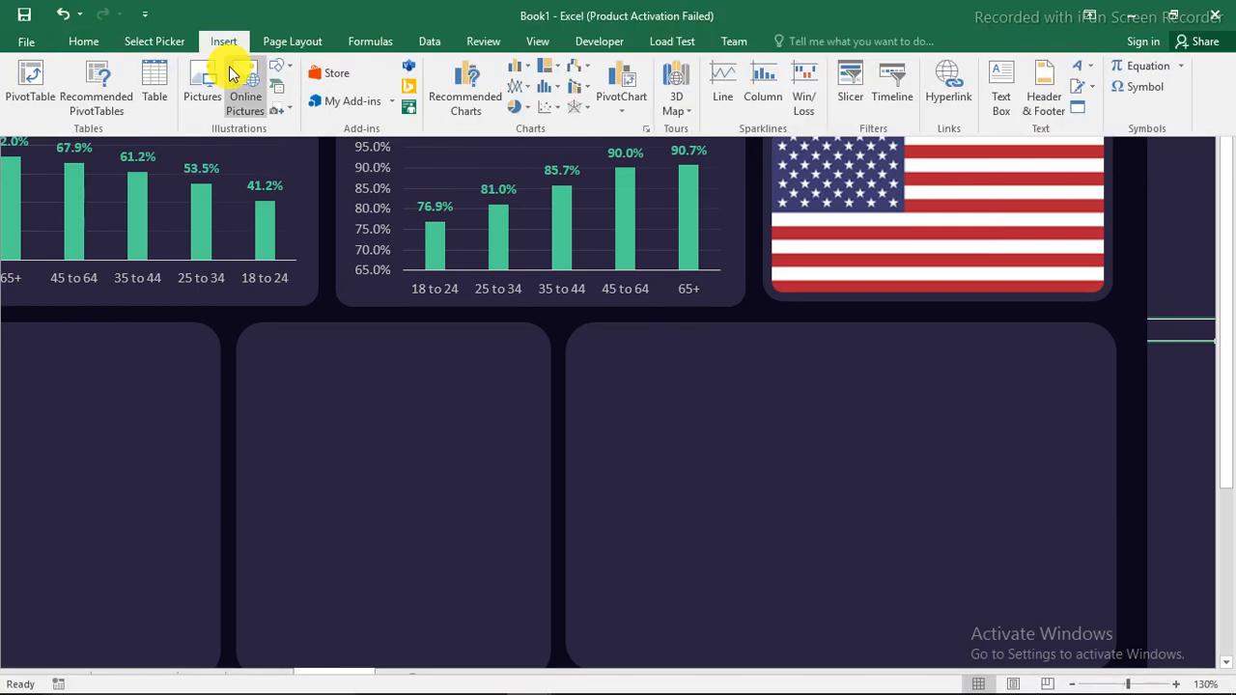
{"action": "left_click", "coordinate": [277, 69]}
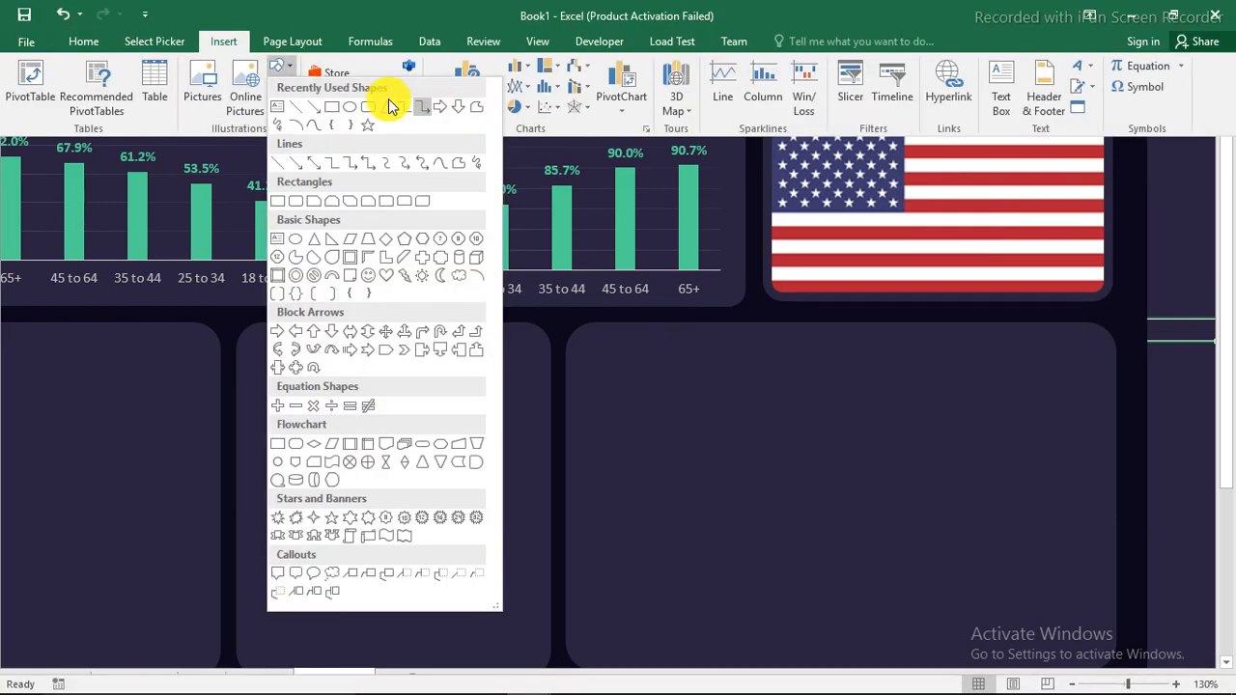
{"action": "left_click", "coordinate": [368, 109]}
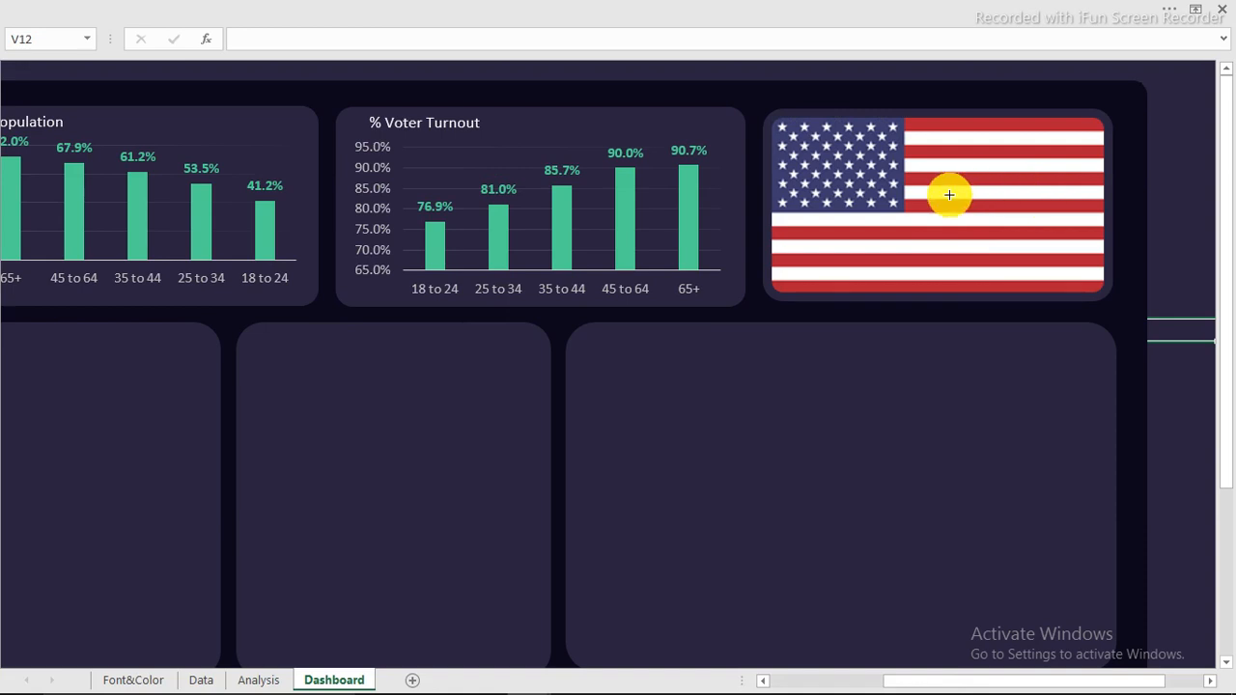
{"action": "left_click_drag", "start_coordinate": [942, 198], "coordinate": [1056, 244]}
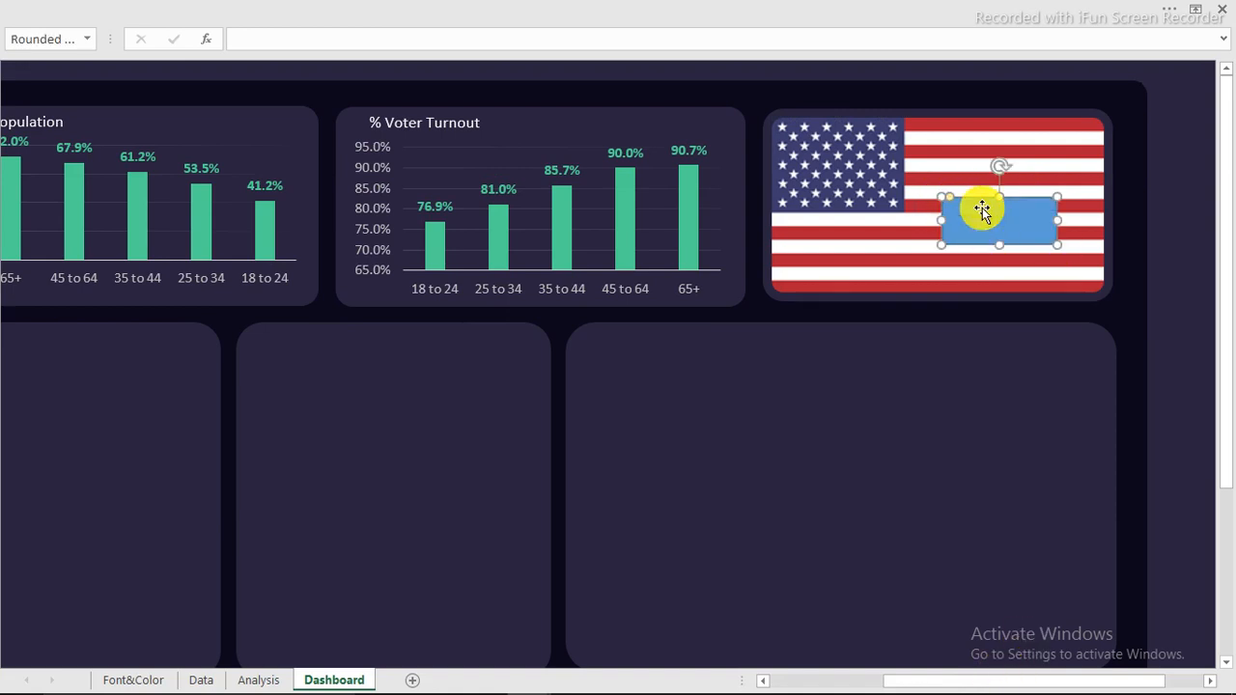
Format the new rounded rectangle on the flag with no outline and a solid dark red fill
{"action": "right_click", "coordinate": [981, 225]}
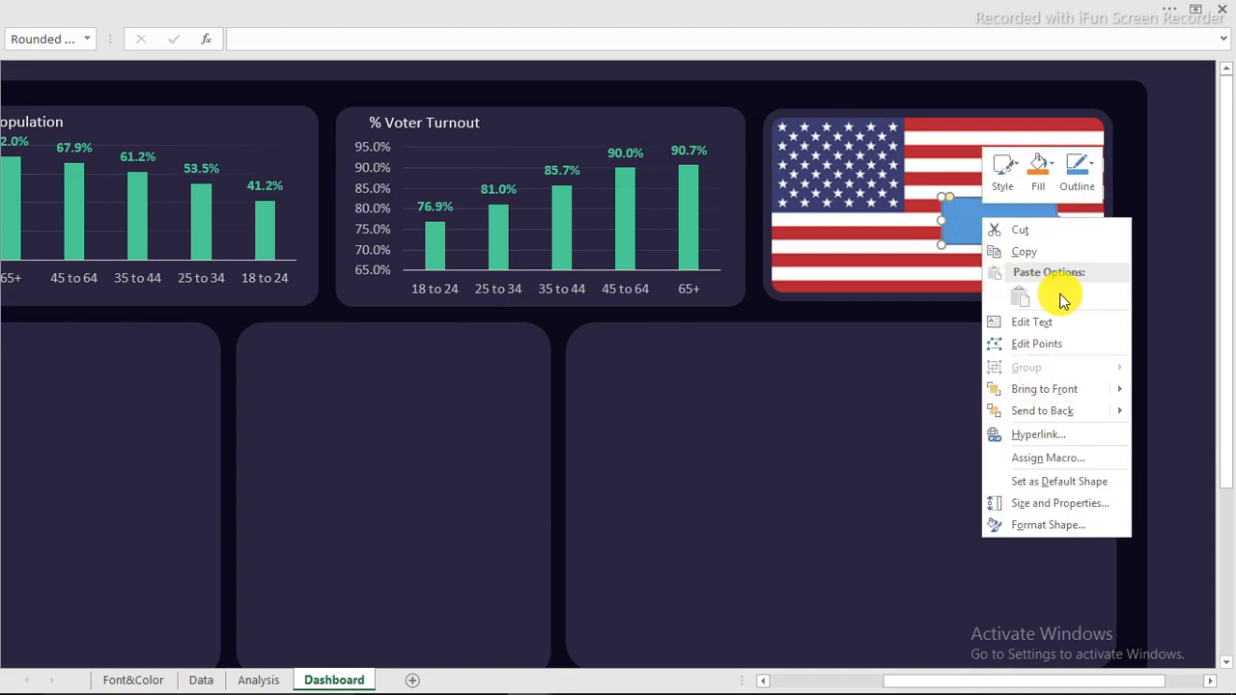
{"action": "left_click", "coordinate": [1048, 525]}
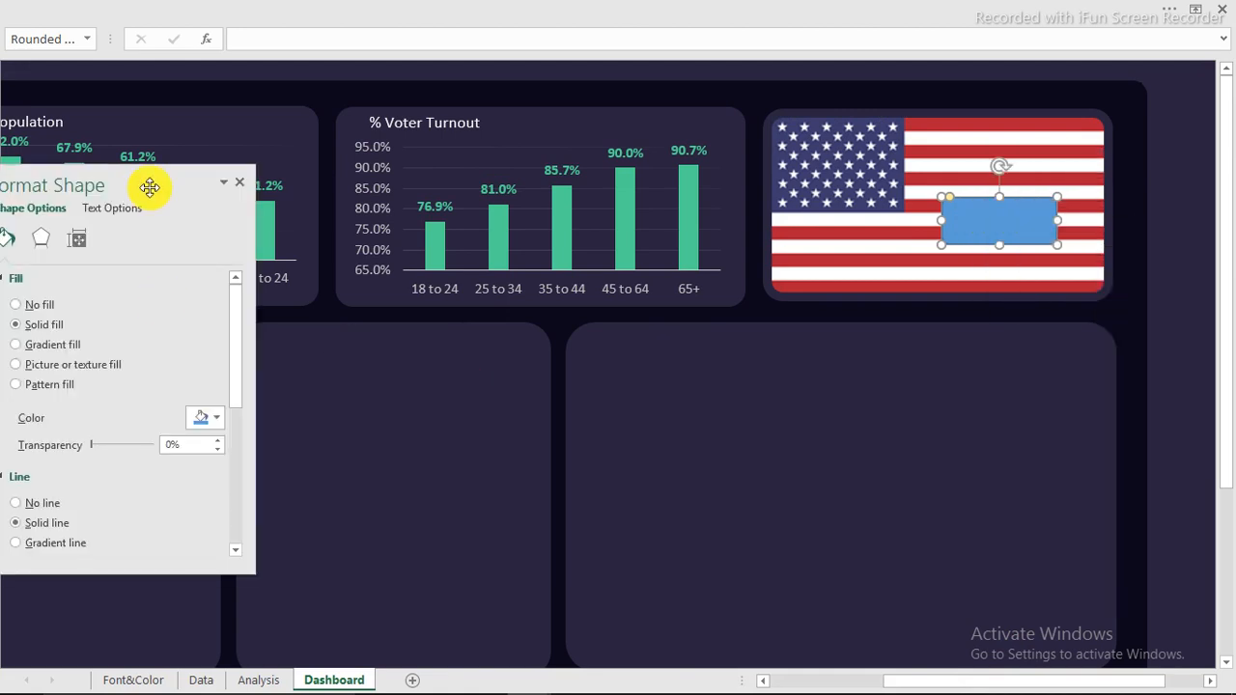
{"action": "left_click_drag", "start_coordinate": [148, 184], "coordinate": [367, 169]}
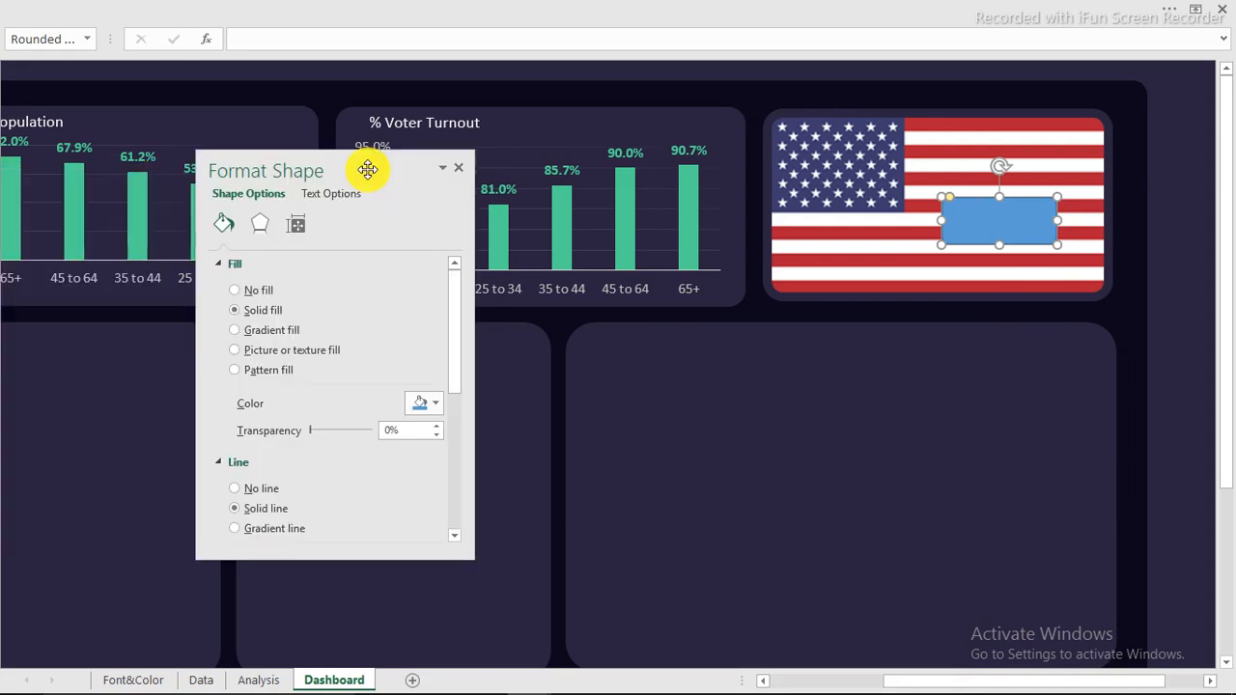
{"action": "left_click", "coordinate": [234, 490]}
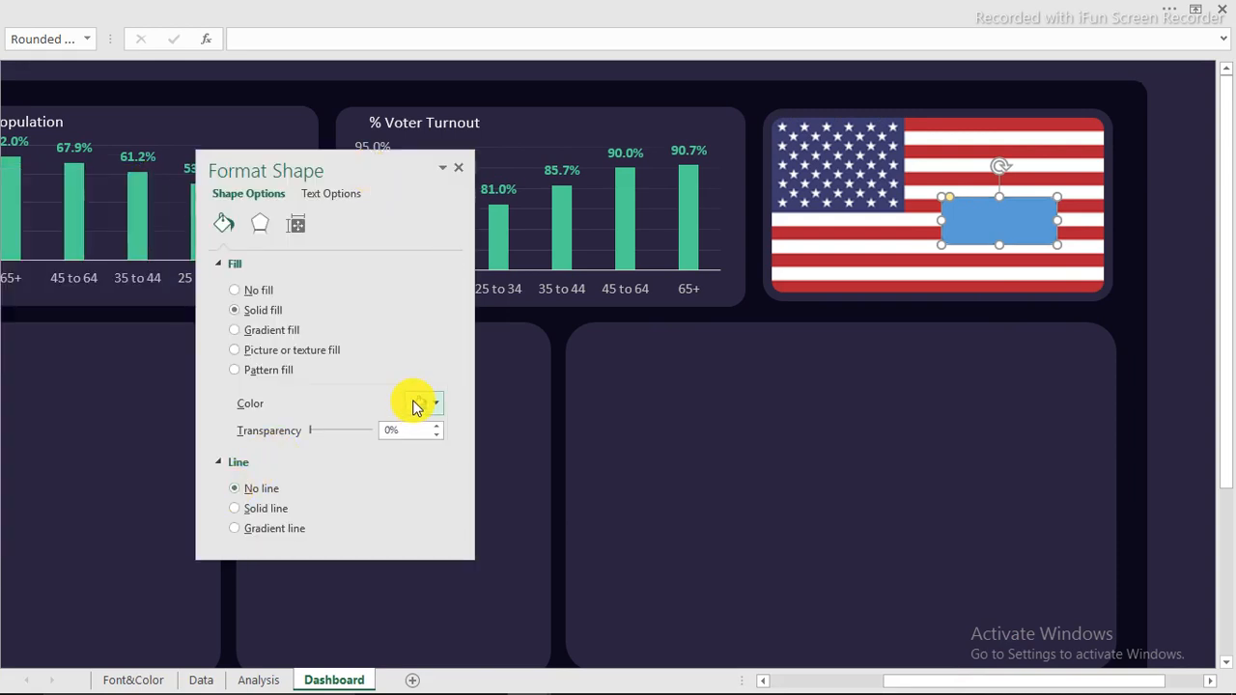
{"action": "left_click", "coordinate": [430, 404]}
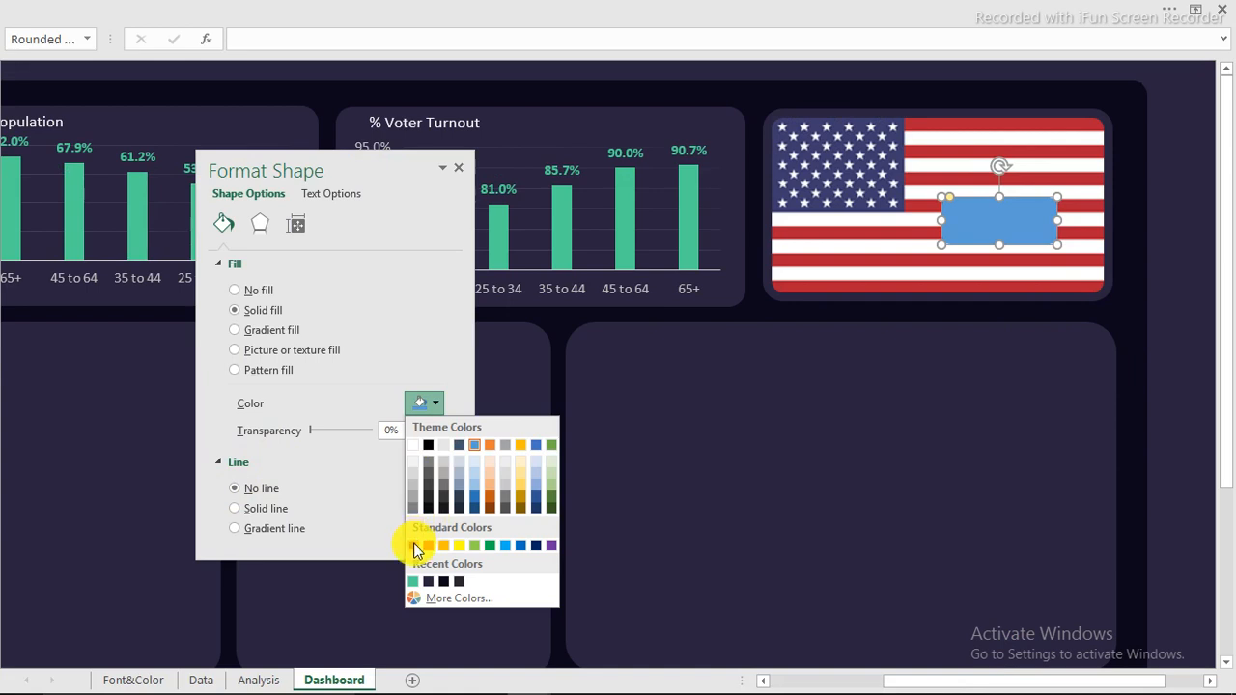
{"action": "left_click", "coordinate": [413, 544]}
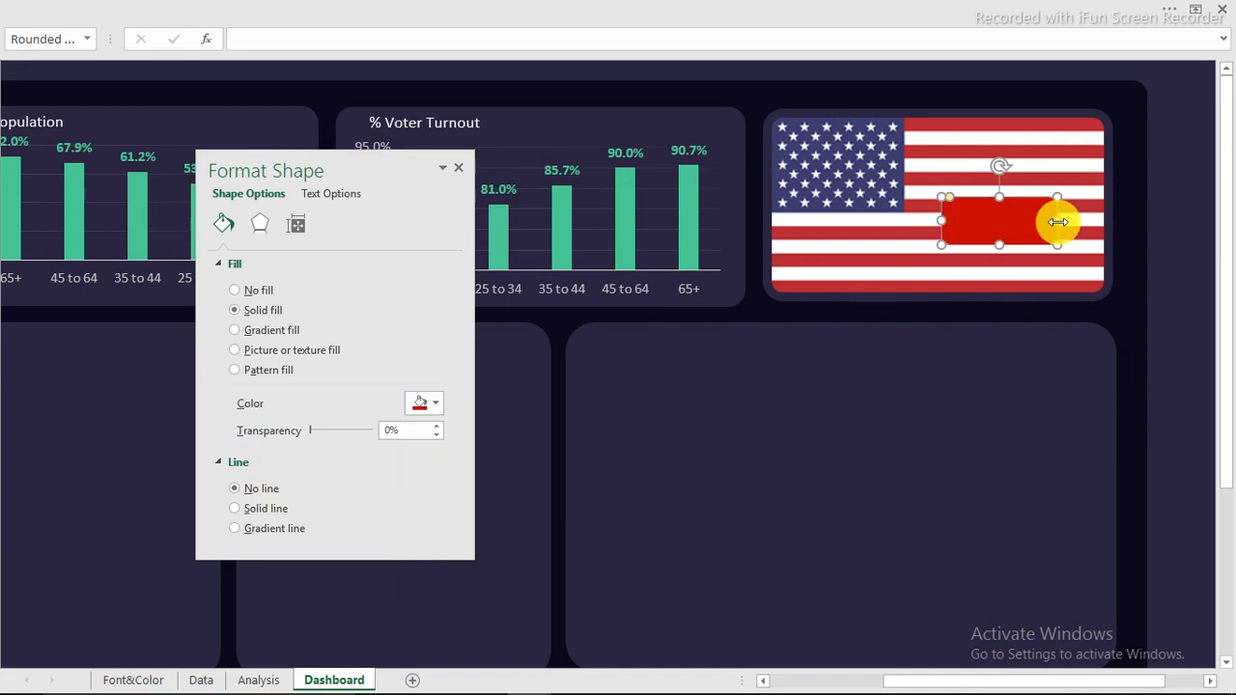
Link the red rectangle's text to the state count in cell O4 of the Analysis sheet
{"action": "left_click", "coordinate": [408, 36]}
{"action": "type", "text": "="}
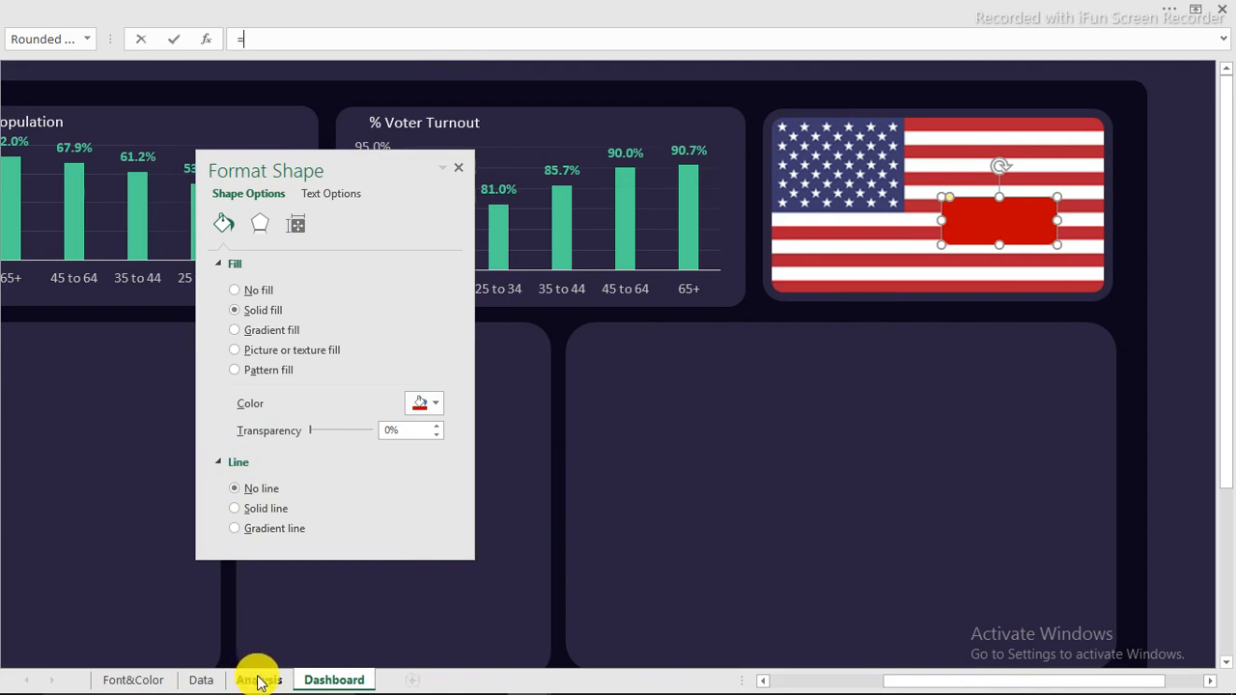
{"action": "left_click", "coordinate": [257, 681]}
{"action": "left_click", "coordinate": [759, 223]}
{"action": "key", "text": "Return"}
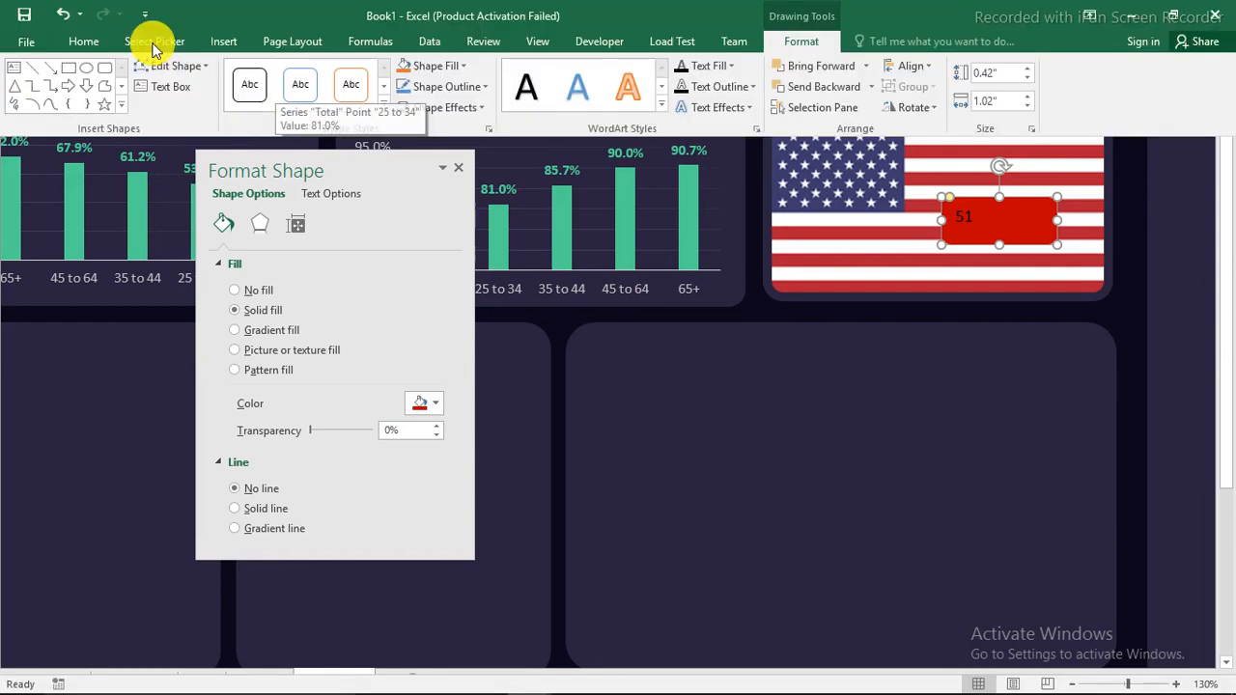
Center the linked number vertically and horizontally inside the red rectangle
{"action": "left_click", "coordinate": [90, 43]}
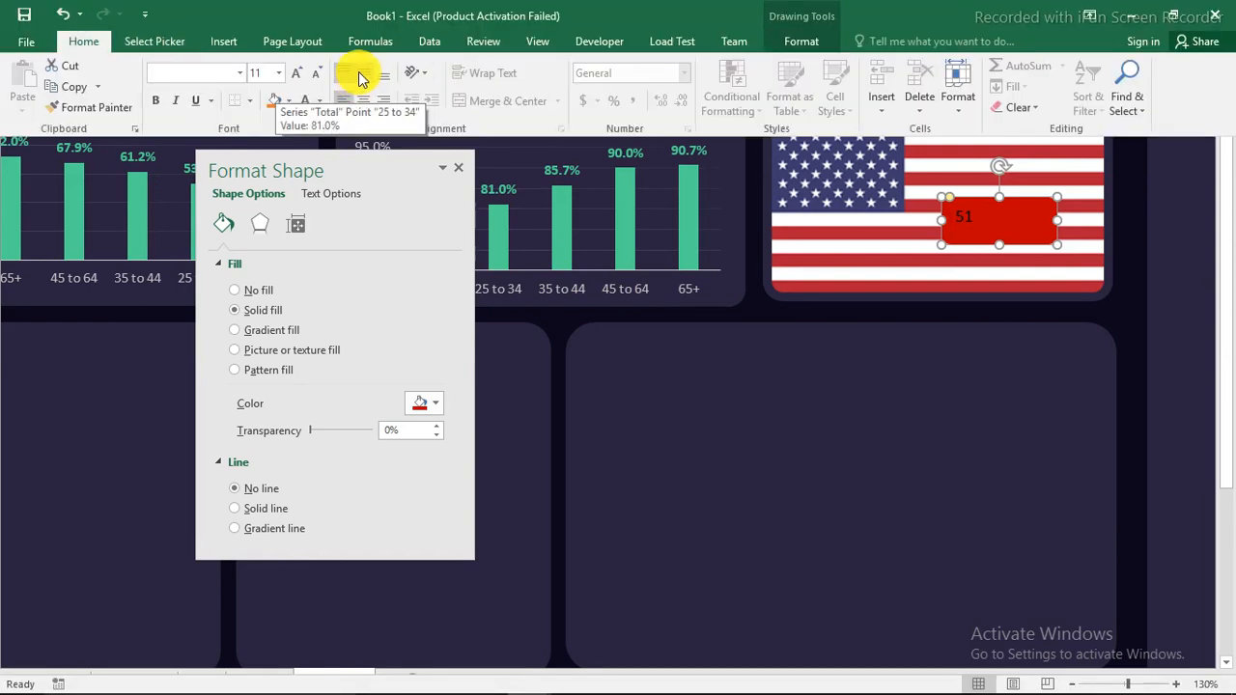
{"action": "left_click", "coordinate": [363, 72]}
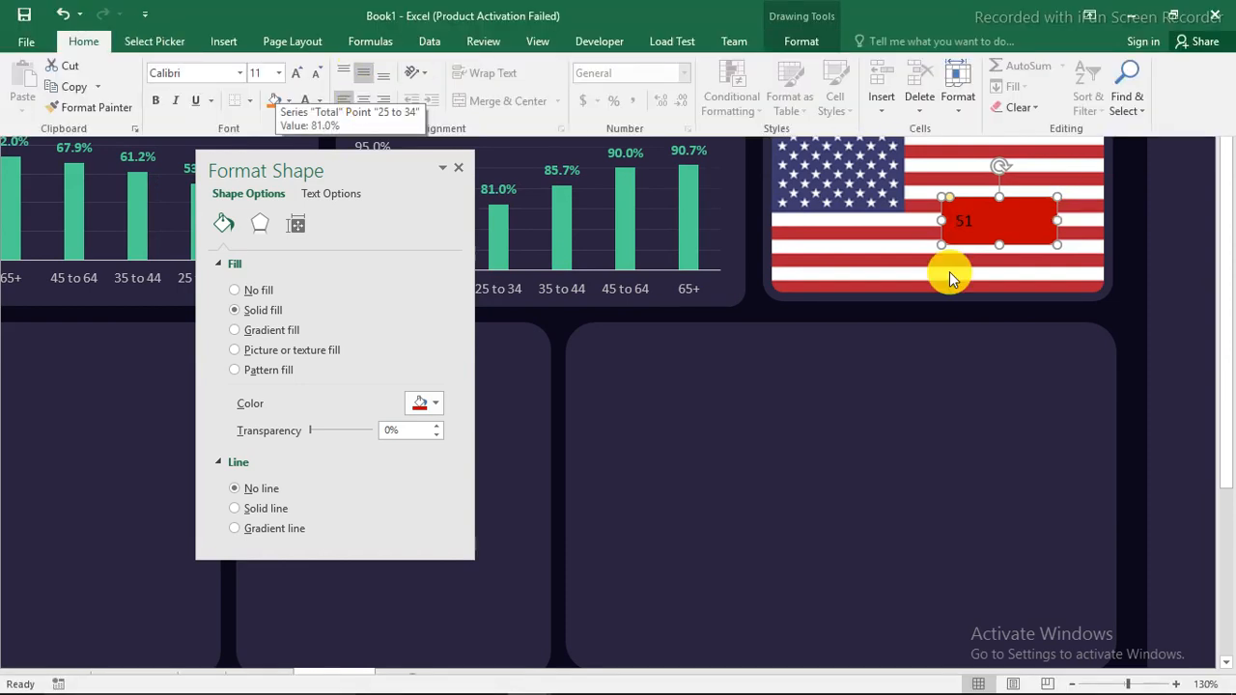
{"action": "left_click", "coordinate": [985, 234]}
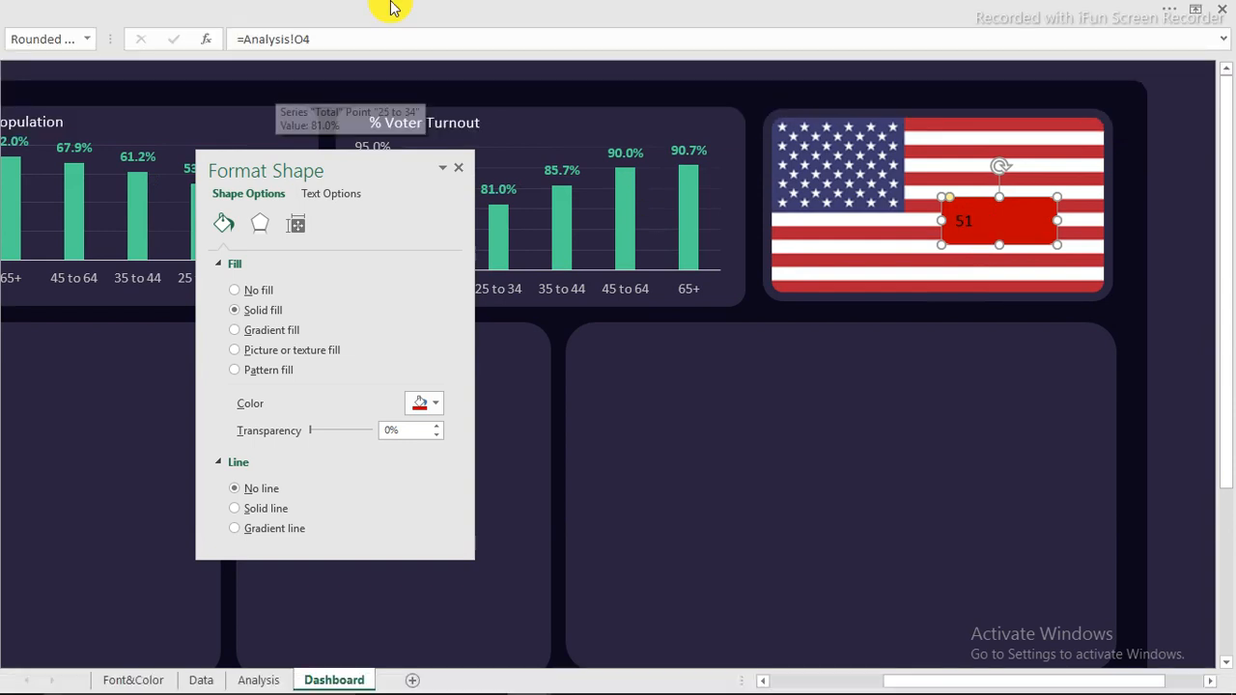
{"action": "left_click", "coordinate": [391, 8]}
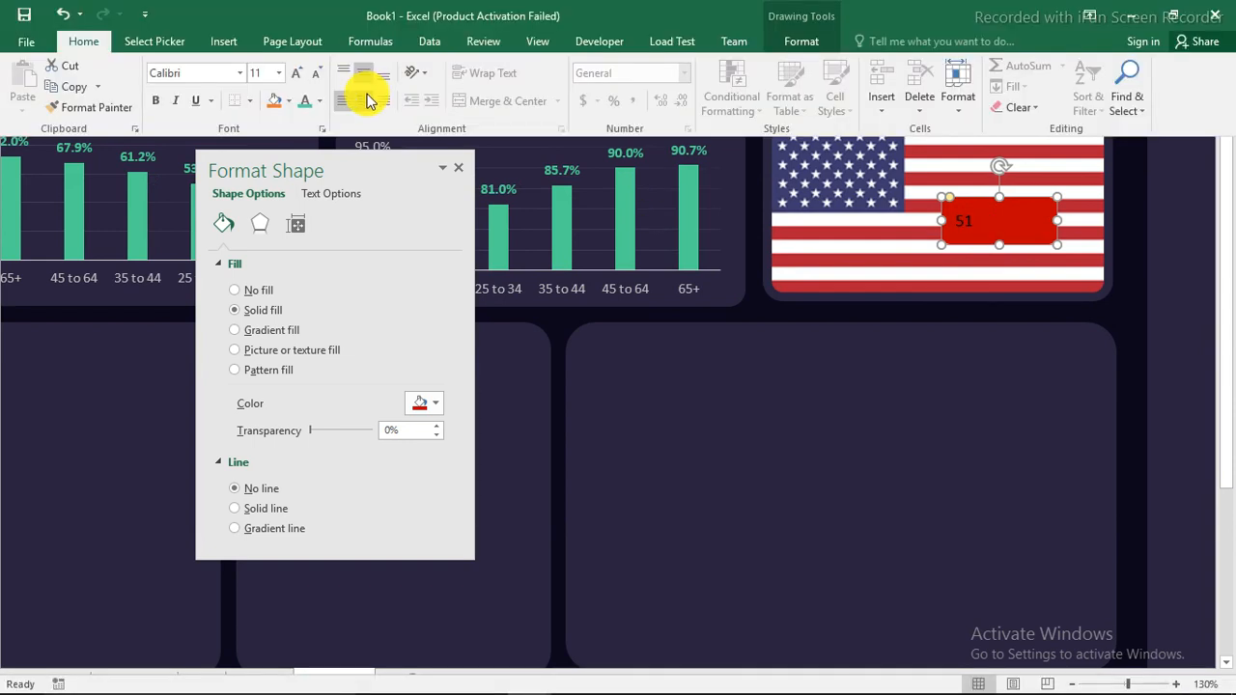
{"action": "left_click", "coordinate": [367, 100]}
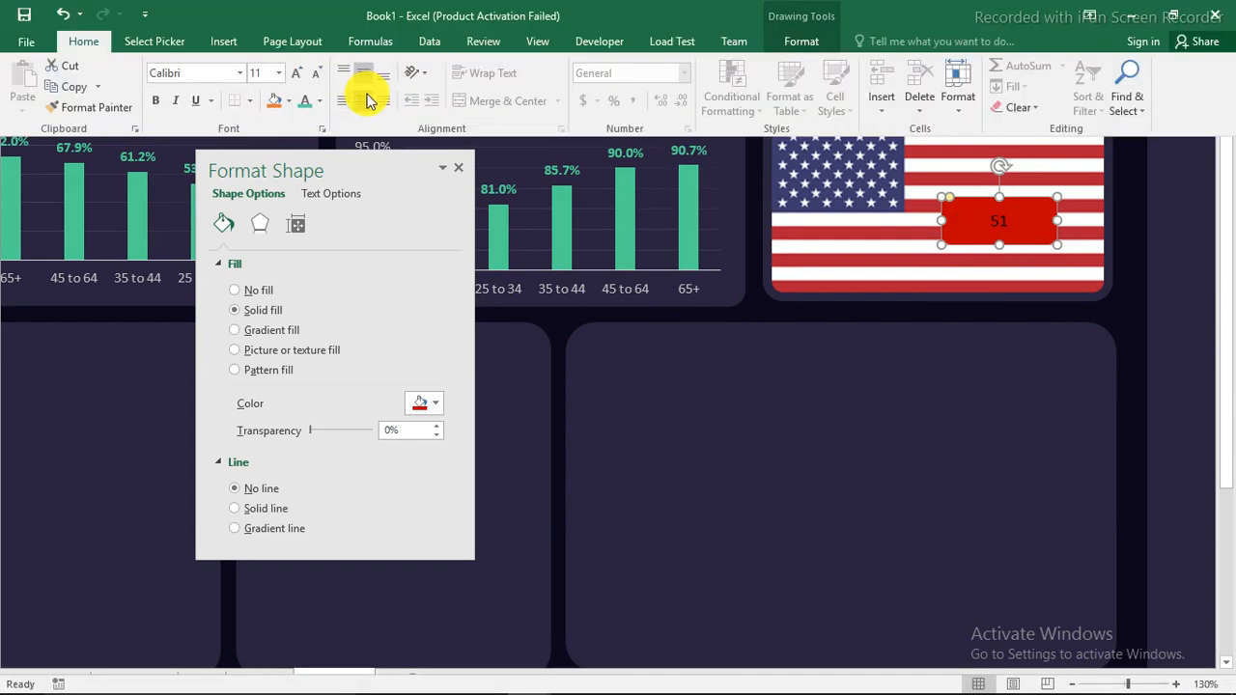
Make the number in the red rectangle bold, size 36 and white
{"action": "left_click", "coordinate": [154, 102]}
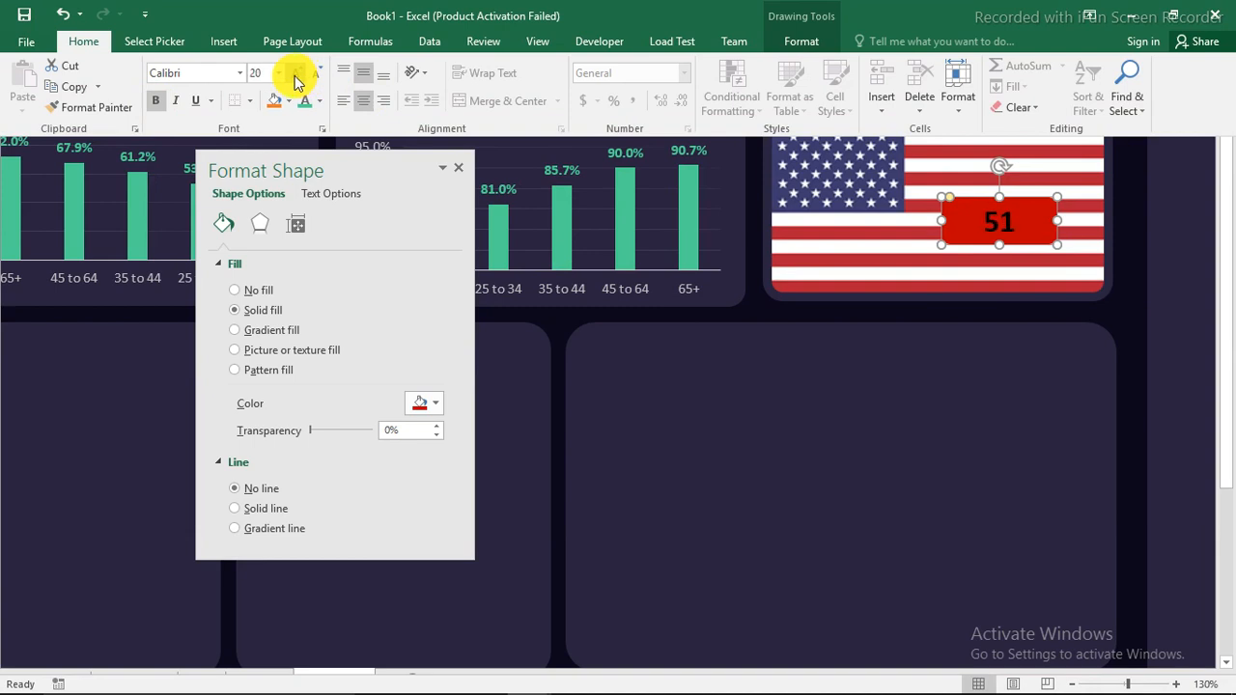
{"action": "left_click", "coordinate": [295, 82]}
{"action": "left_click", "coordinate": [295, 82]}
{"action": "left_click", "coordinate": [294, 82]}
{"action": "left_click", "coordinate": [296, 75]}
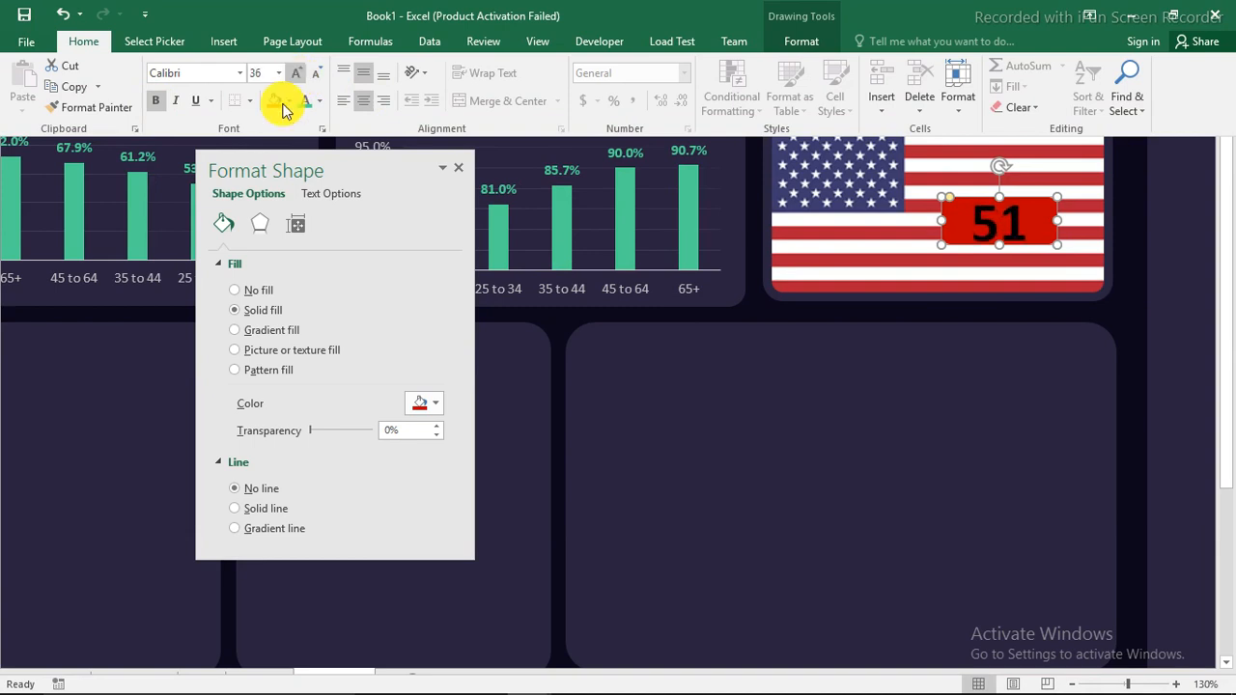
{"action": "left_click", "coordinate": [319, 102]}
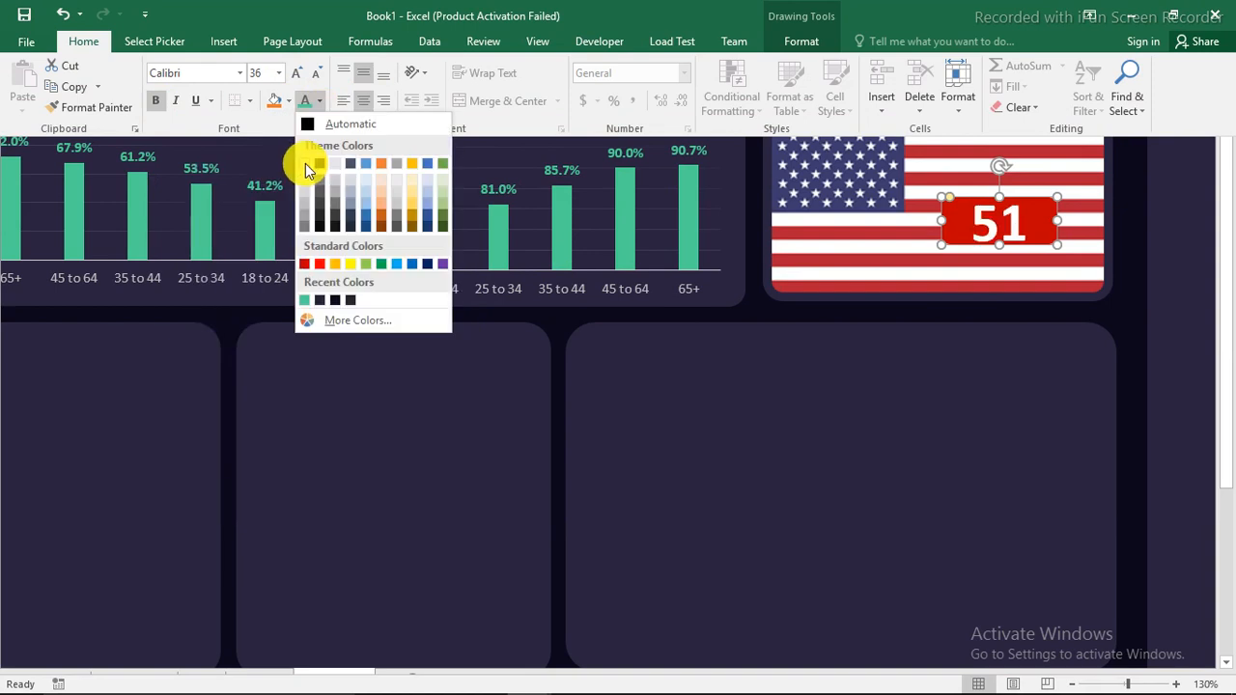
{"action": "left_click", "coordinate": [305, 163]}
Move the red rectangle slightly up on the flag and place a shorter copy directly beneath it
{"action": "left_click", "coordinate": [1033, 220]}
{"action": "left_click_drag", "start_coordinate": [1032, 220], "coordinate": [1033, 219]}
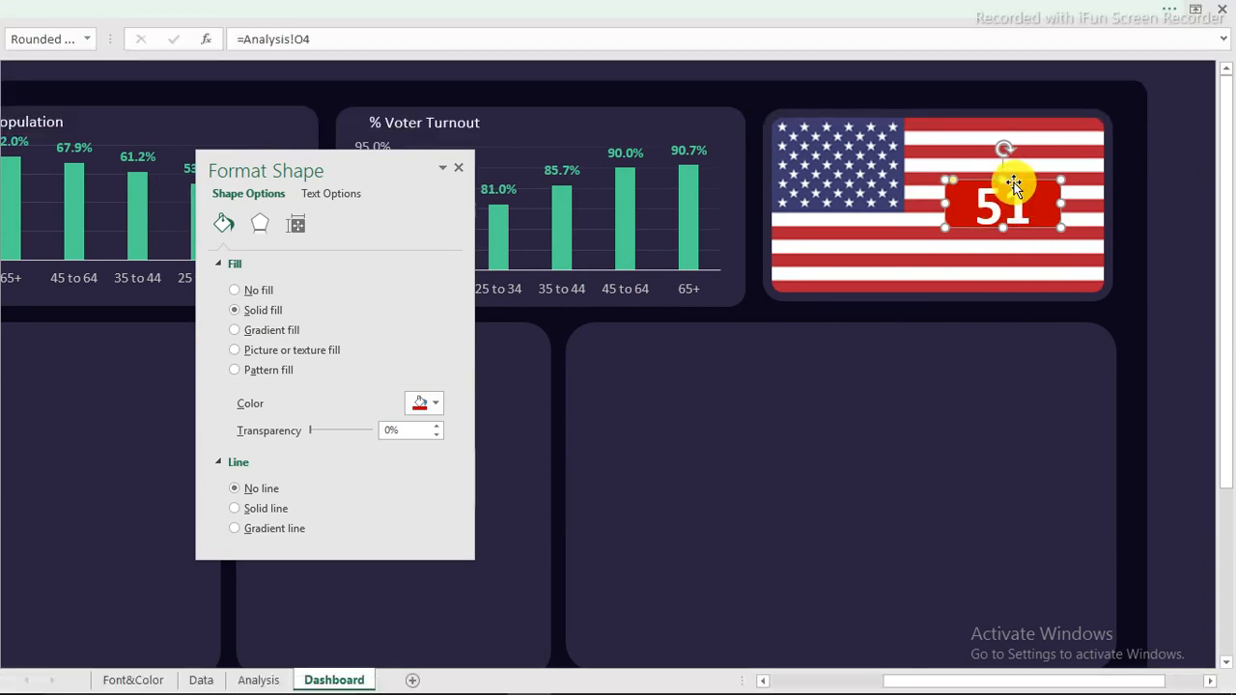
{"action": "left_click_drag", "start_coordinate": [1018, 183], "coordinate": [1002, 263]}
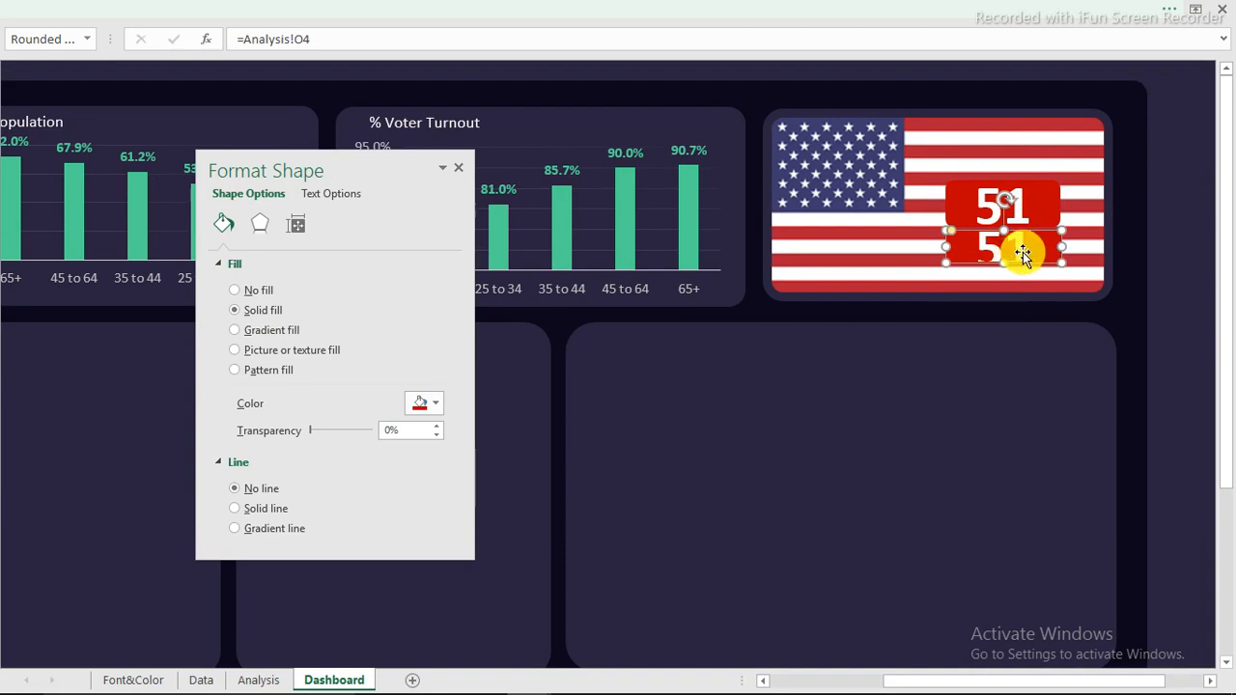
Remove the cell link from the lower red rectangle and replace its text with "States"
{"action": "left_click_drag", "start_coordinate": [345, 35], "coordinate": [129, 39]}
{"action": "key", "text": "BackSpace"}
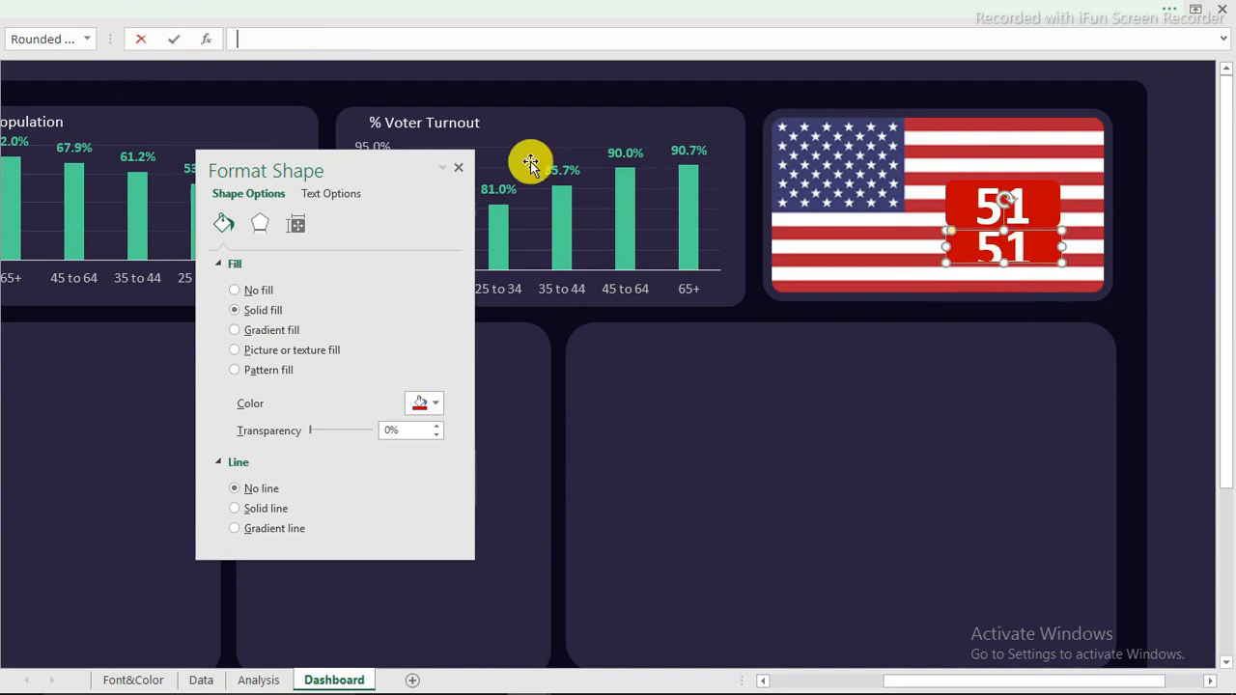
{"action": "left_click", "coordinate": [1026, 244]}
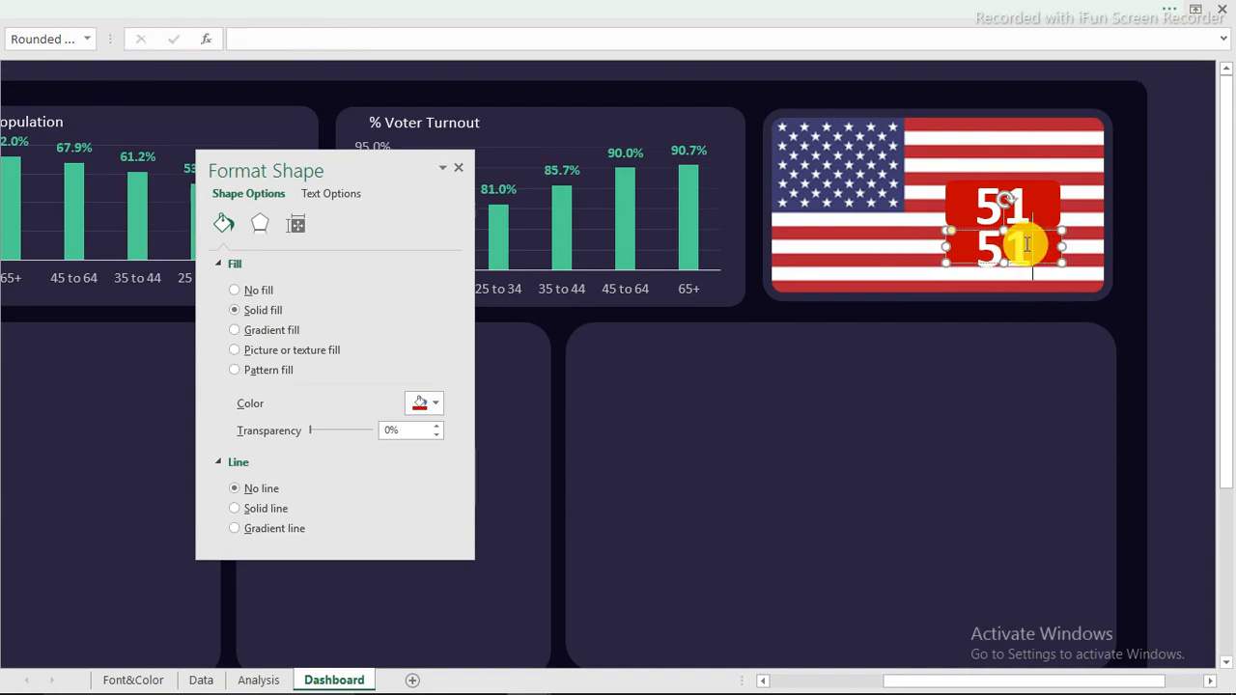
{"action": "left_click_drag", "start_coordinate": [1027, 244], "coordinate": [952, 242]}
{"action": "type", "text": "States"}
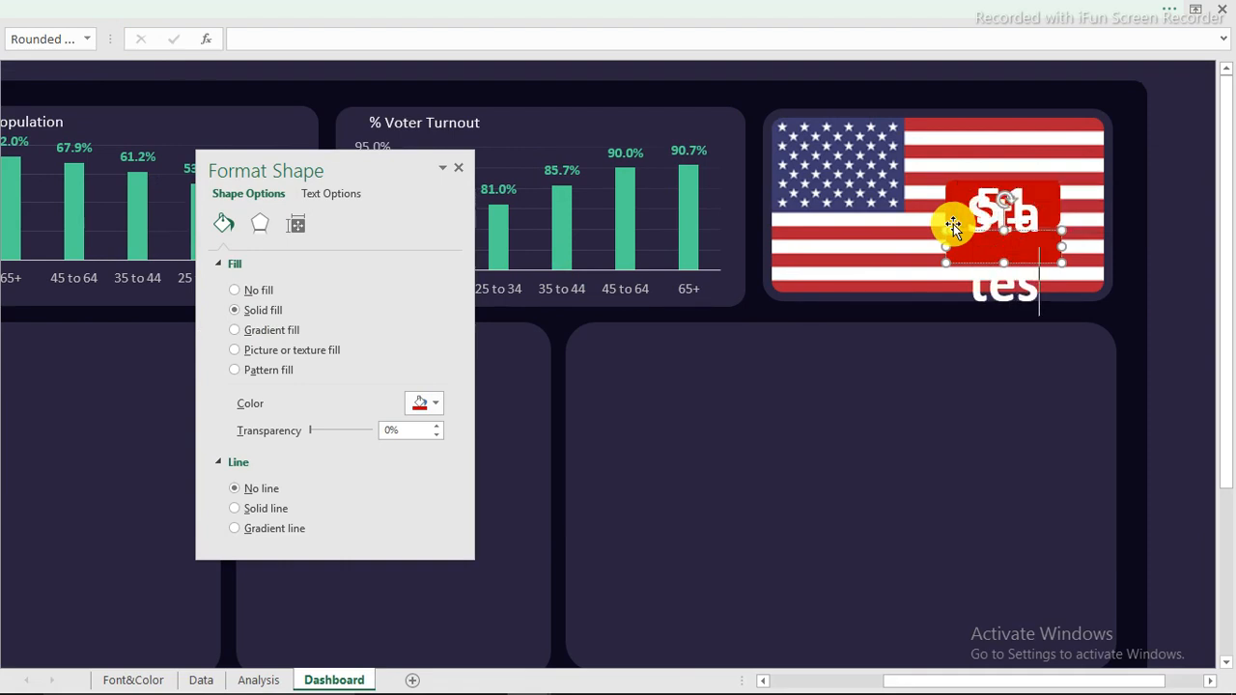
Set the font size of the "States" text in the lower rectangle to 14
{"action": "left_click", "coordinate": [960, 263]}
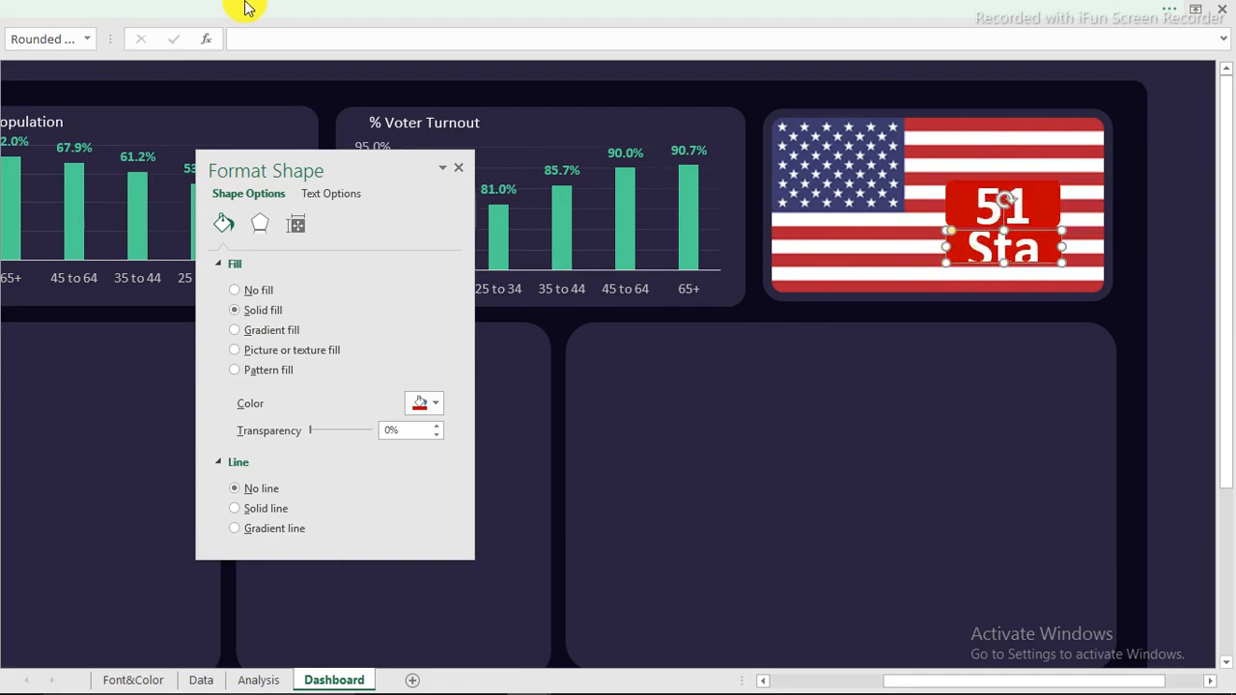
{"action": "left_click", "coordinate": [249, 14]}
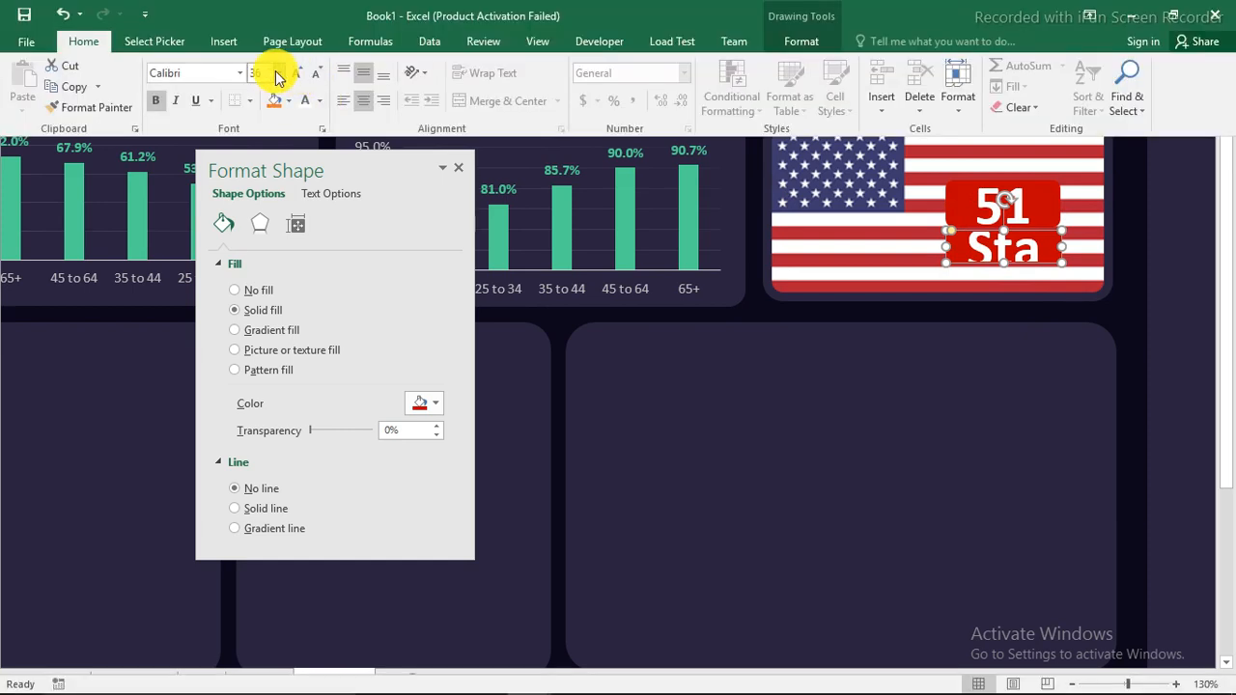
{"action": "left_click", "coordinate": [278, 77]}
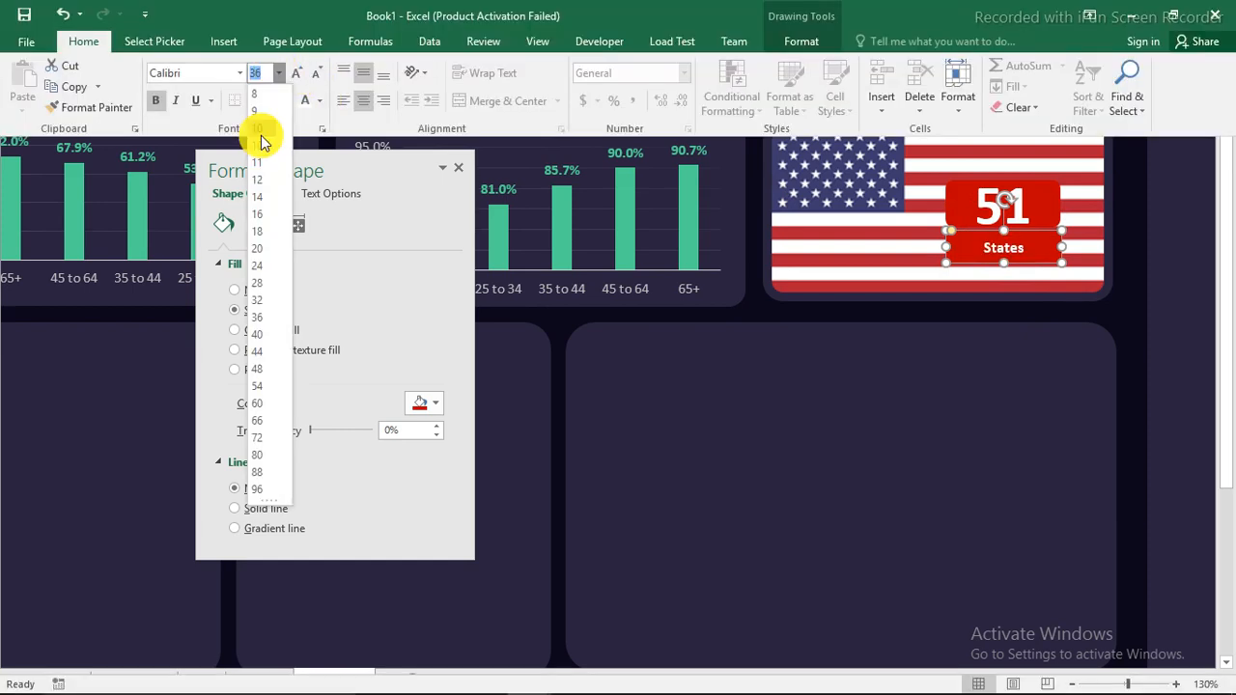
{"action": "left_click", "coordinate": [260, 200]}
{"action": "key", "text": "ctrl+shift+F1"}
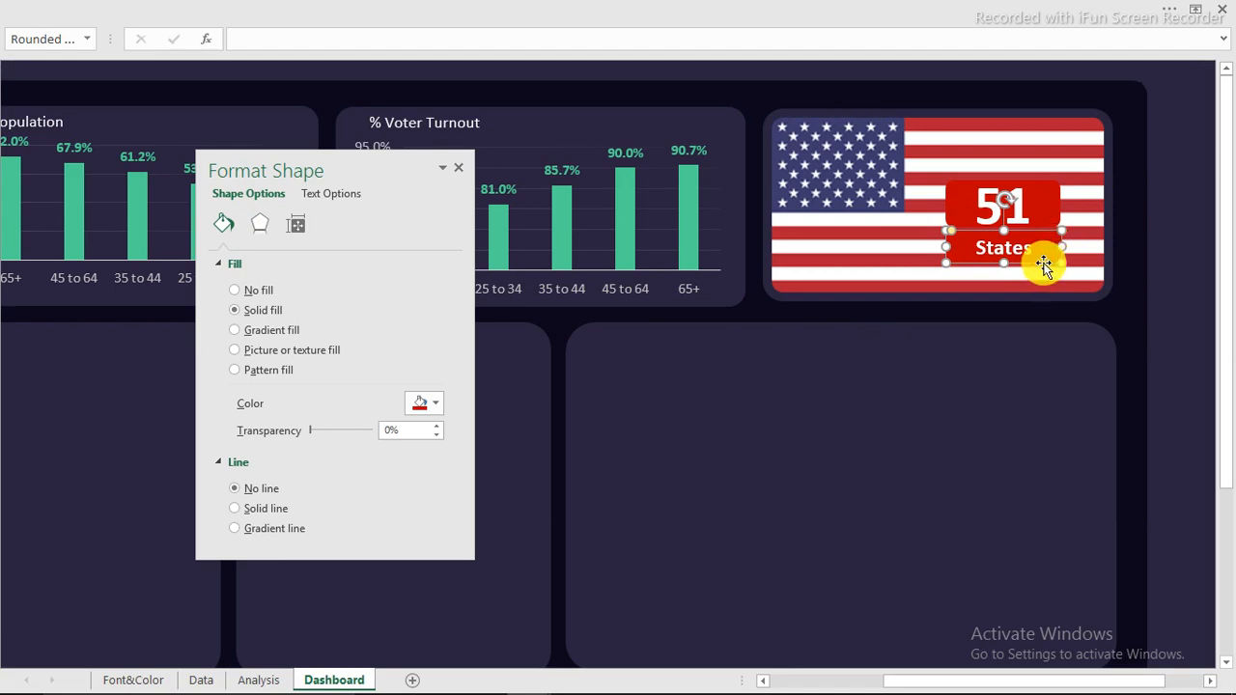
Fill the "States" rectangle with white, make its text near-black, and close the shape formatting pane
{"action": "left_click", "coordinate": [434, 405]}
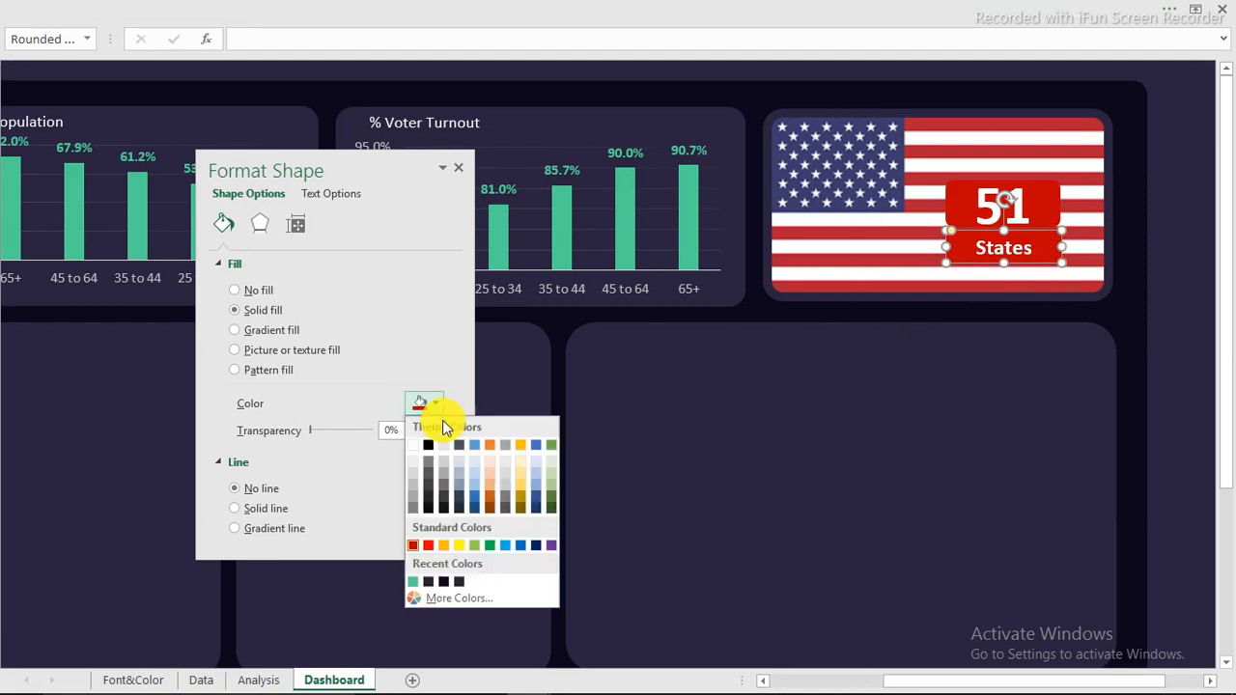
{"action": "left_click", "coordinate": [413, 445]}
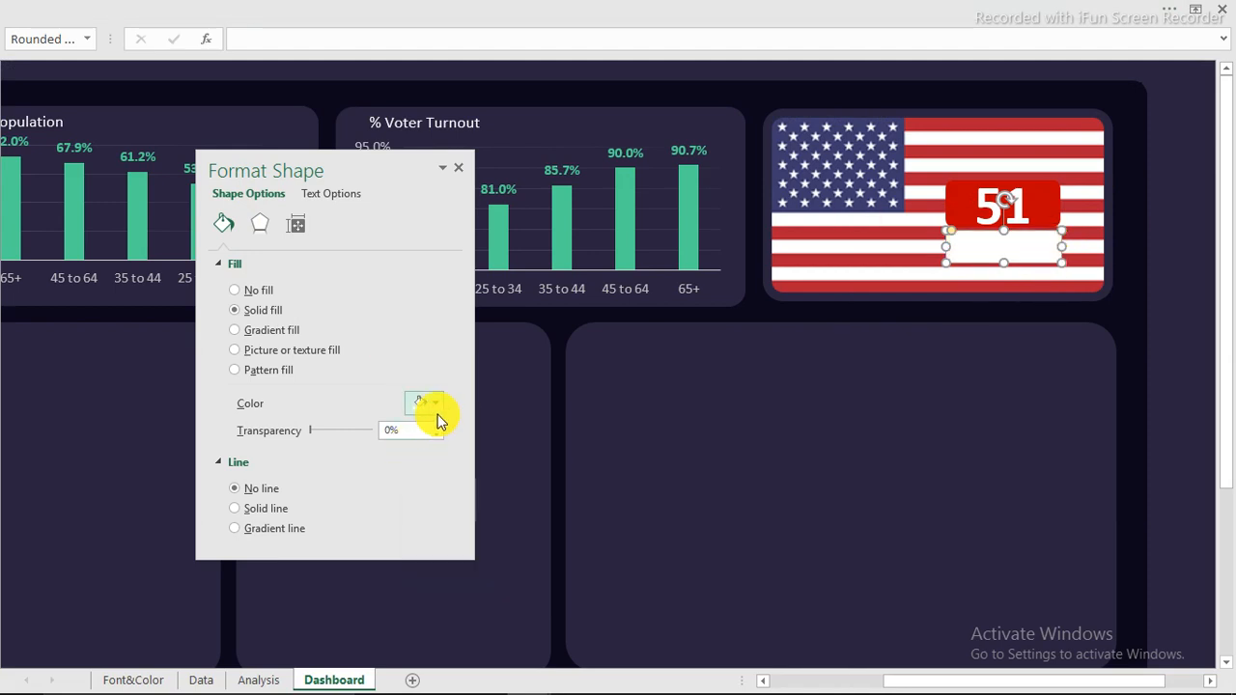
{"action": "left_click", "coordinate": [86, 14]}
{"action": "left_click", "coordinate": [320, 102]}
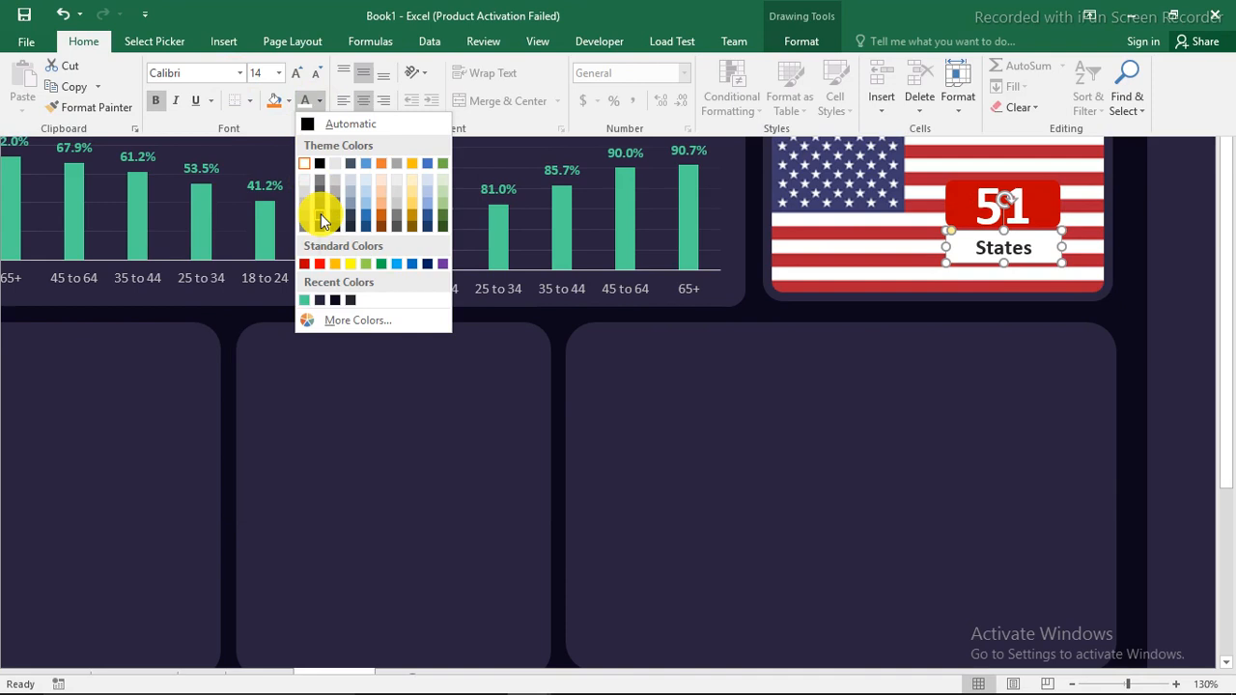
{"action": "left_click", "coordinate": [321, 220]}
{"action": "left_click", "coordinate": [1178, 198]}
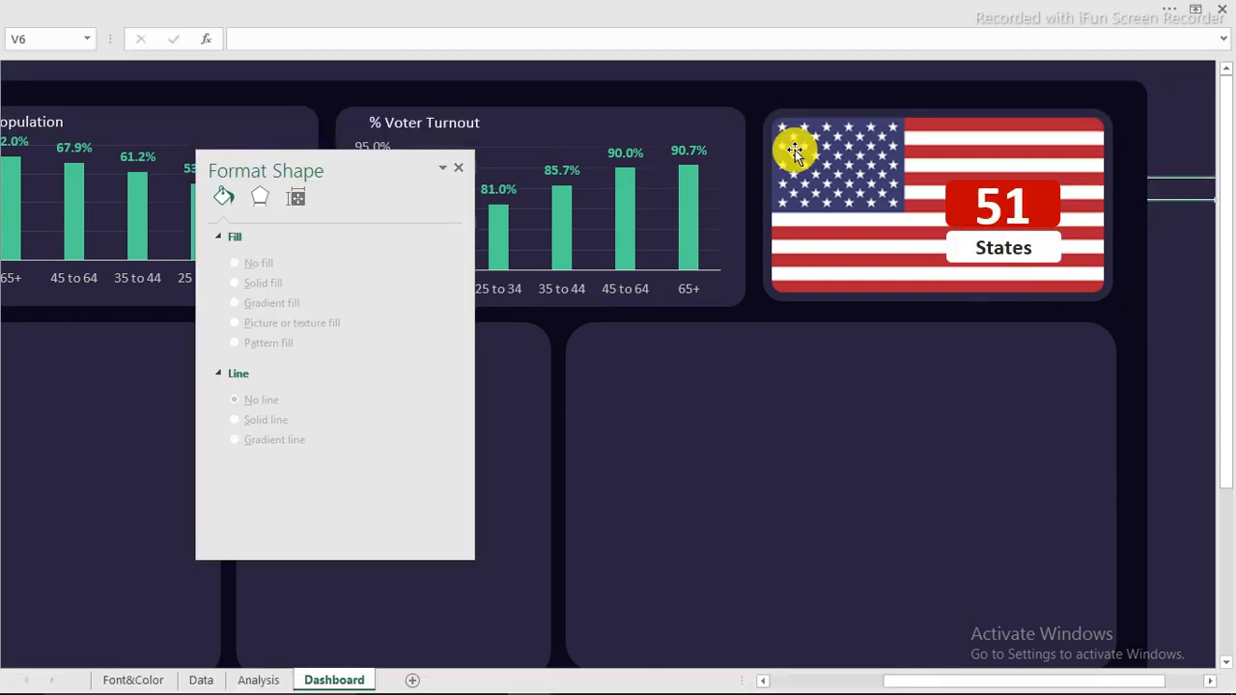
{"action": "left_click", "coordinate": [459, 167]}
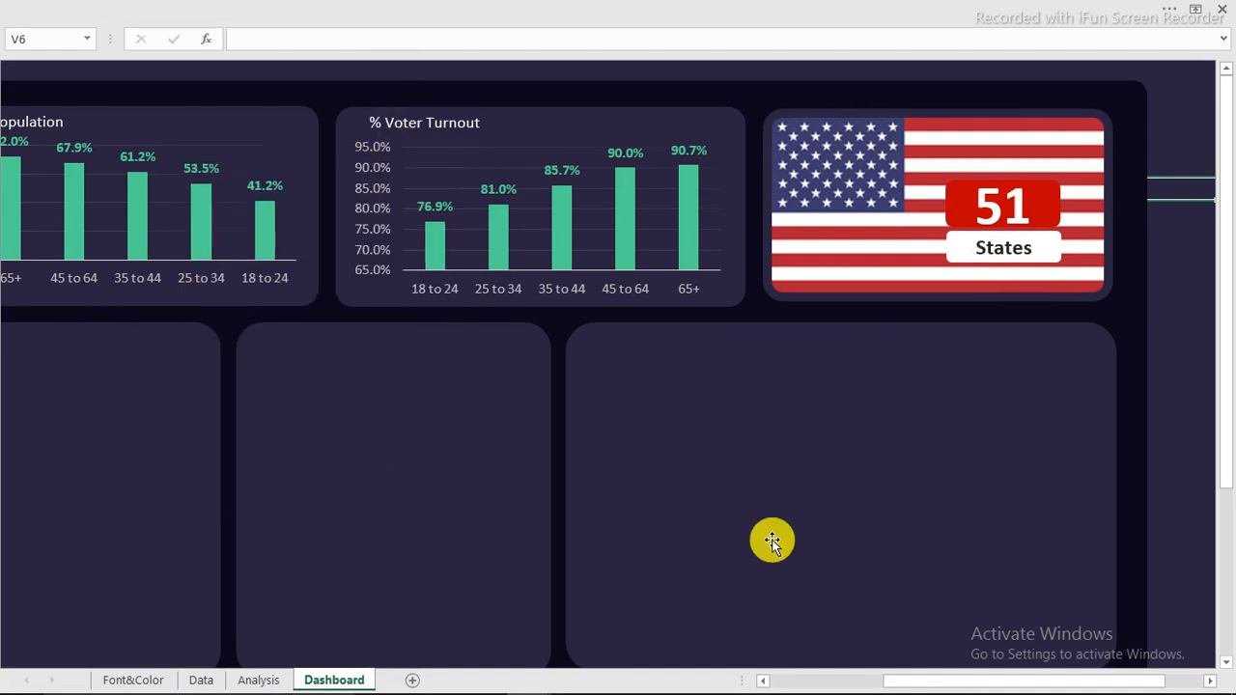
Insert an option button form control below the Dashboard title, above Total Population, and shift it slightly left
{"action": "left_click_drag", "start_coordinate": [892, 680], "coordinate": [816, 683]}
{"action": "scroll", "coordinate": [299, 483], "scroll_direction": "down", "scroll_amount": 1}
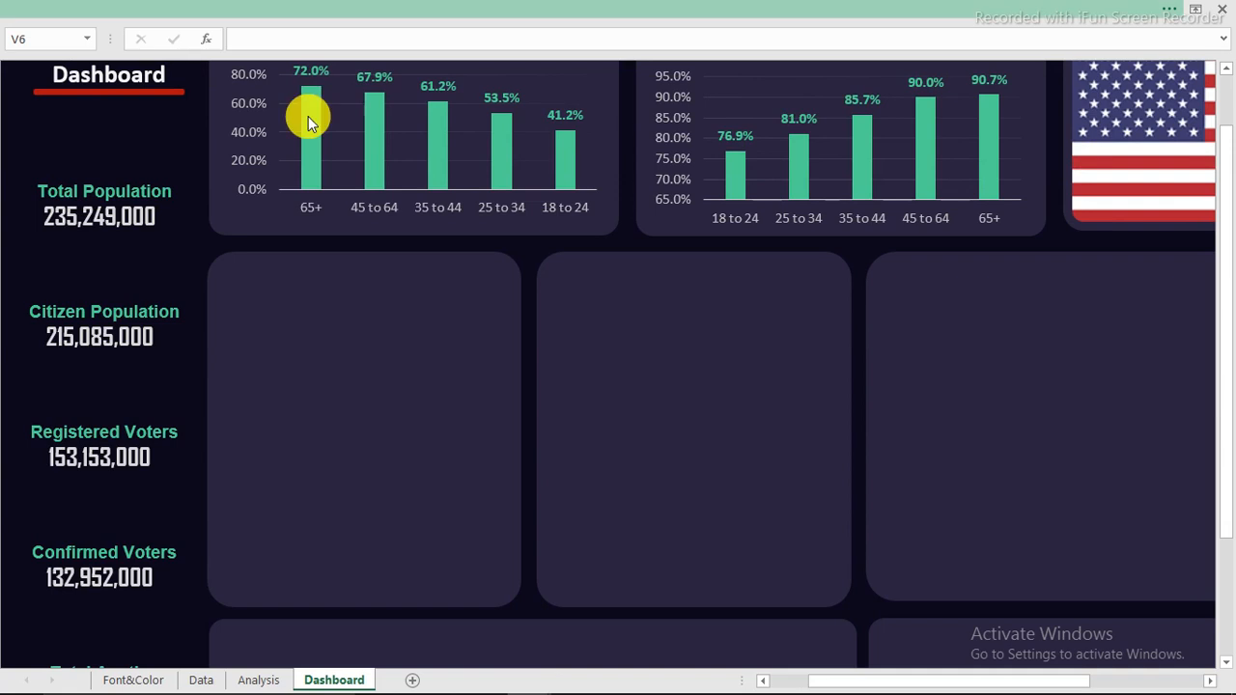
{"action": "left_click", "coordinate": [566, 12]}
{"action": "left_click", "coordinate": [606, 41]}
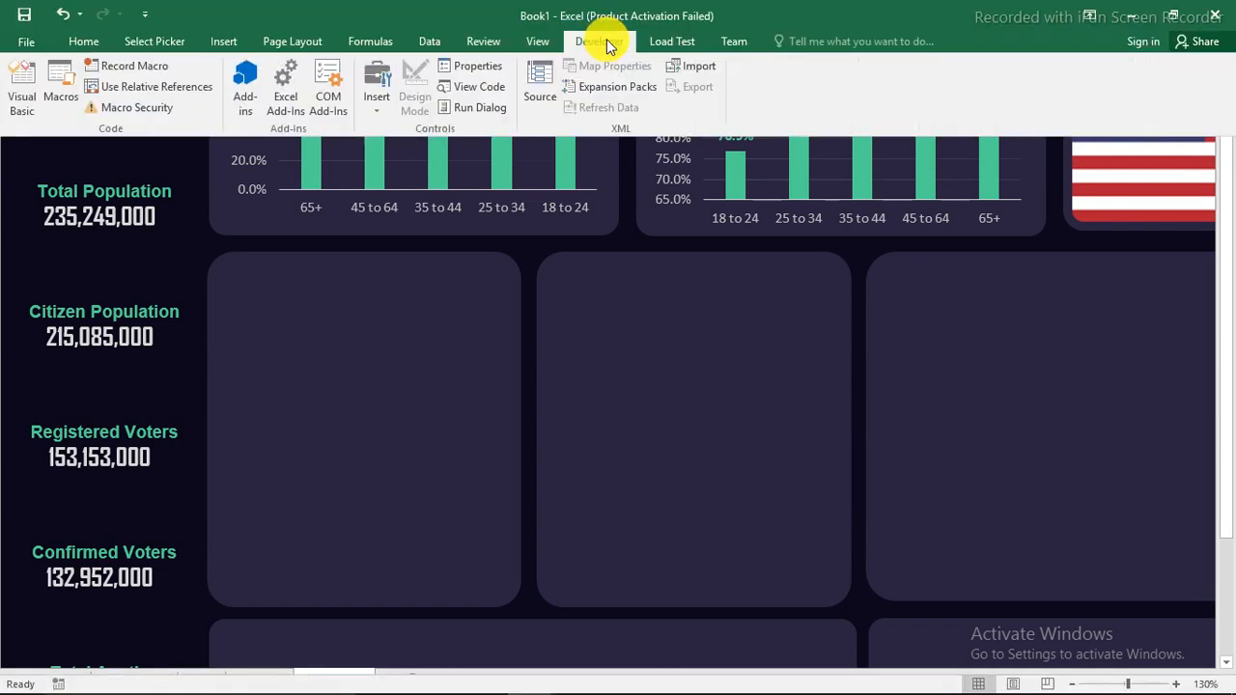
{"action": "left_click", "coordinate": [376, 106]}
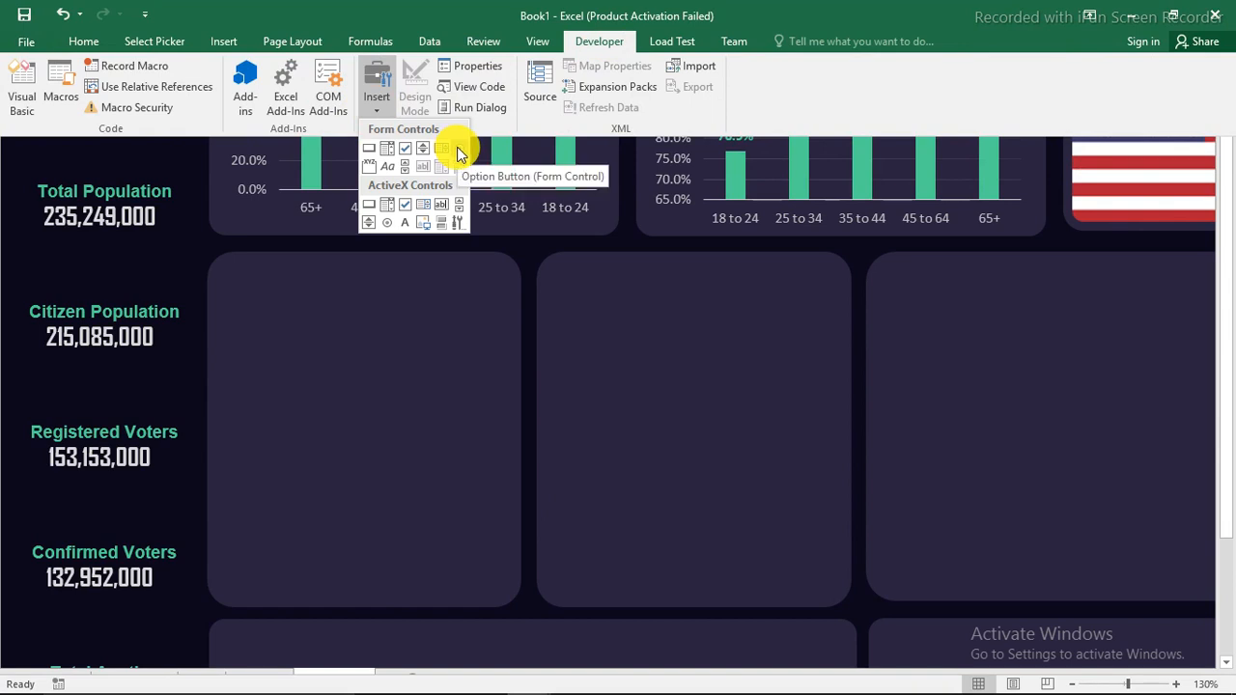
{"action": "left_click", "coordinate": [459, 153]}
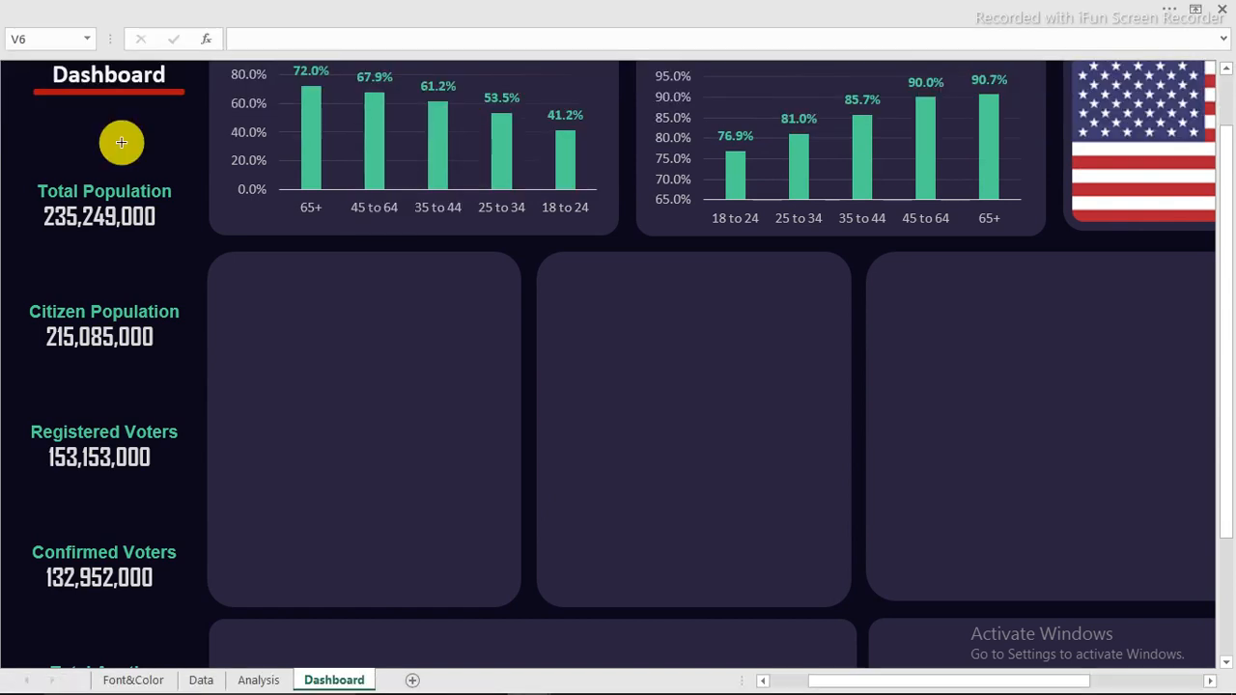
{"action": "left_click", "coordinate": [55, 112]}
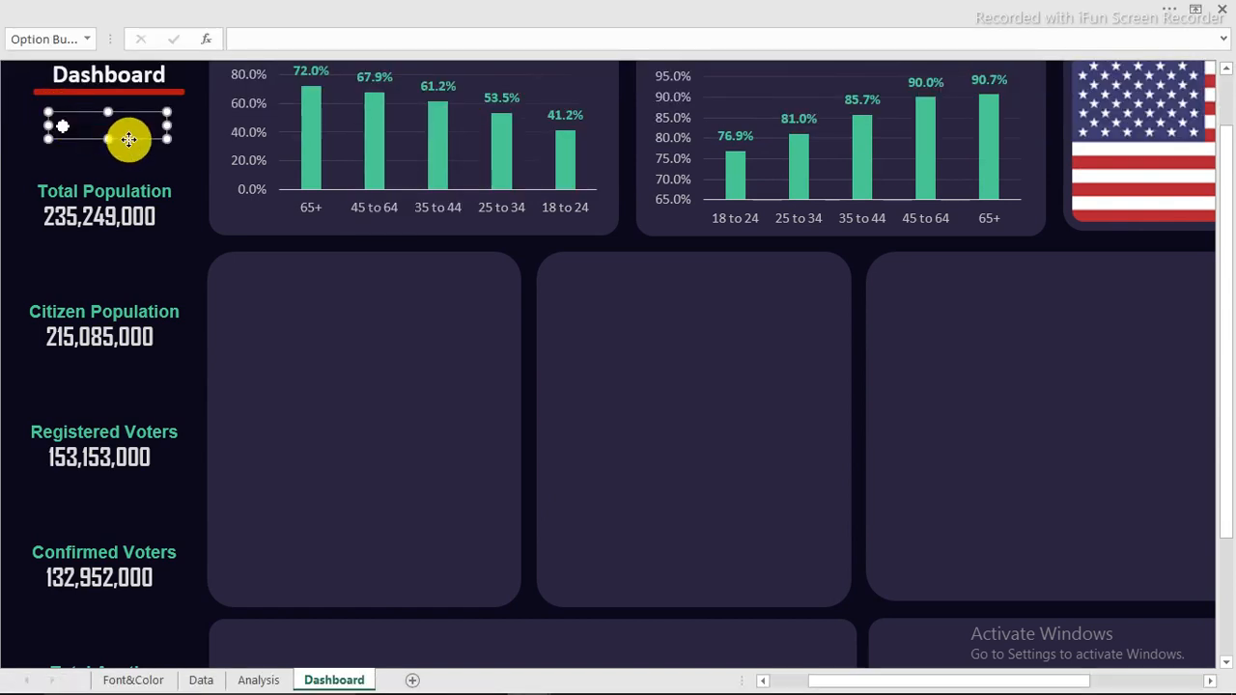
{"action": "left_click_drag", "start_coordinate": [128, 137], "coordinate": [109, 138]}
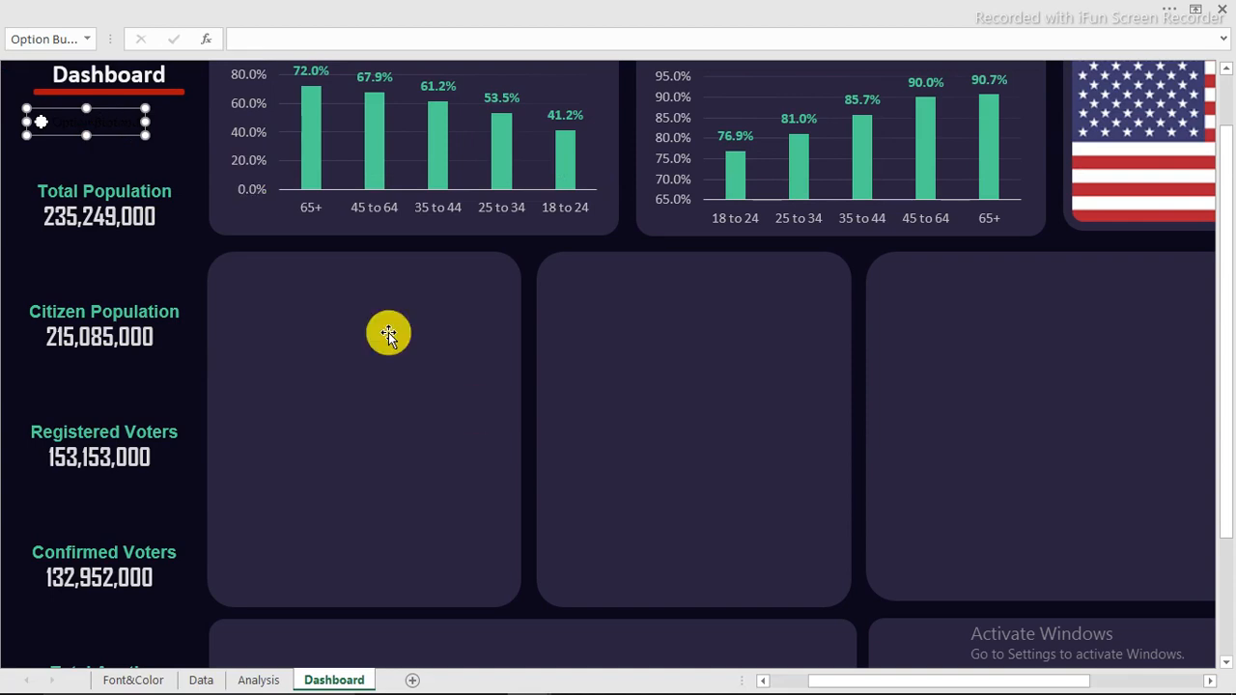
Switch to the autosaved dashboard workbook to examine the reference dashboard
{"action": "mouse_move", "coordinate": [442, 684]}
{"action": "mouse_move", "coordinate": [527, 681]}
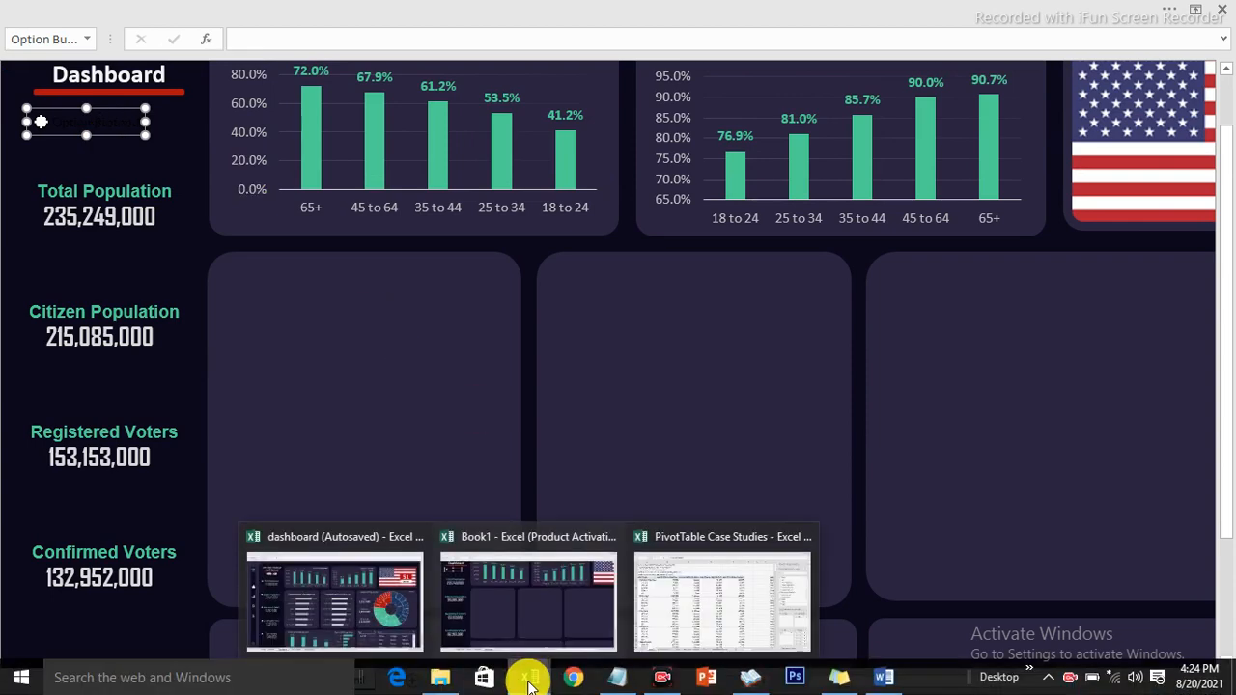
{"action": "left_click", "coordinate": [370, 594]}
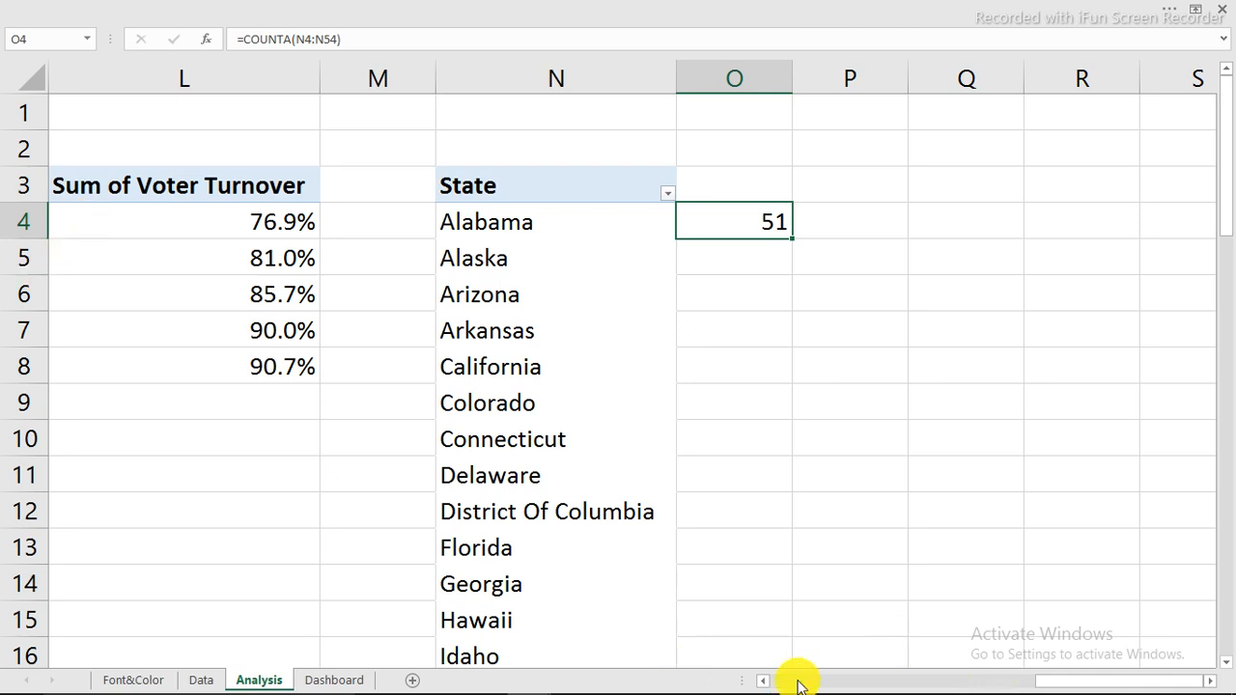
Copy the Age and voter turnover PivotTable in K3:L8 on the Analysis sheet and paste it at Q3
{"action": "left_click", "coordinate": [763, 680]}
{"action": "left_click", "coordinate": [764, 680]}
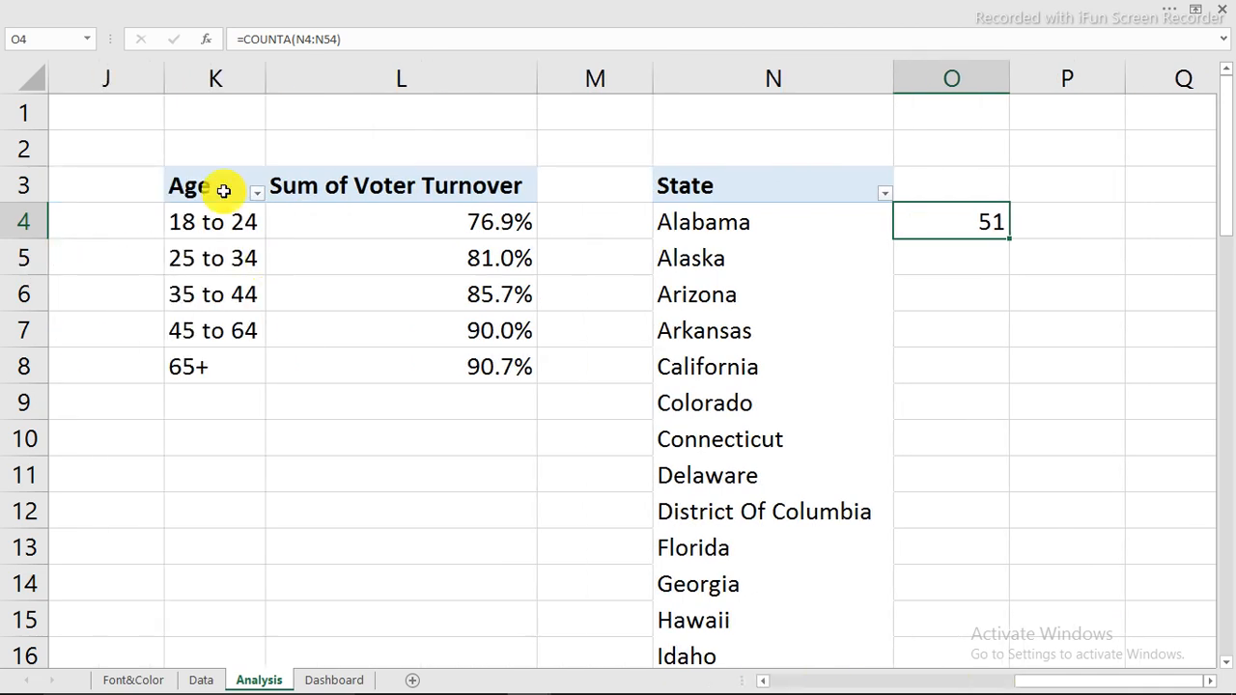
{"action": "left_click_drag", "start_coordinate": [238, 183], "coordinate": [497, 380]}
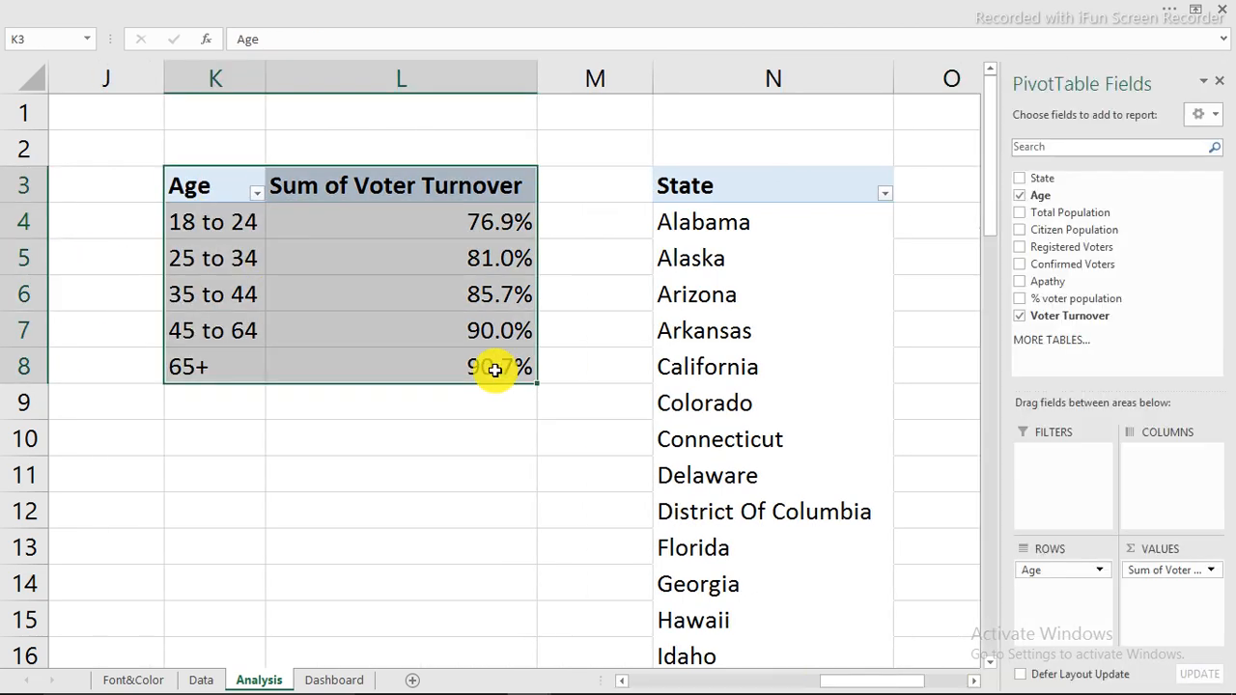
{"action": "right_click", "coordinate": [494, 377]}
{"action": "left_click", "coordinate": [554, 386]}
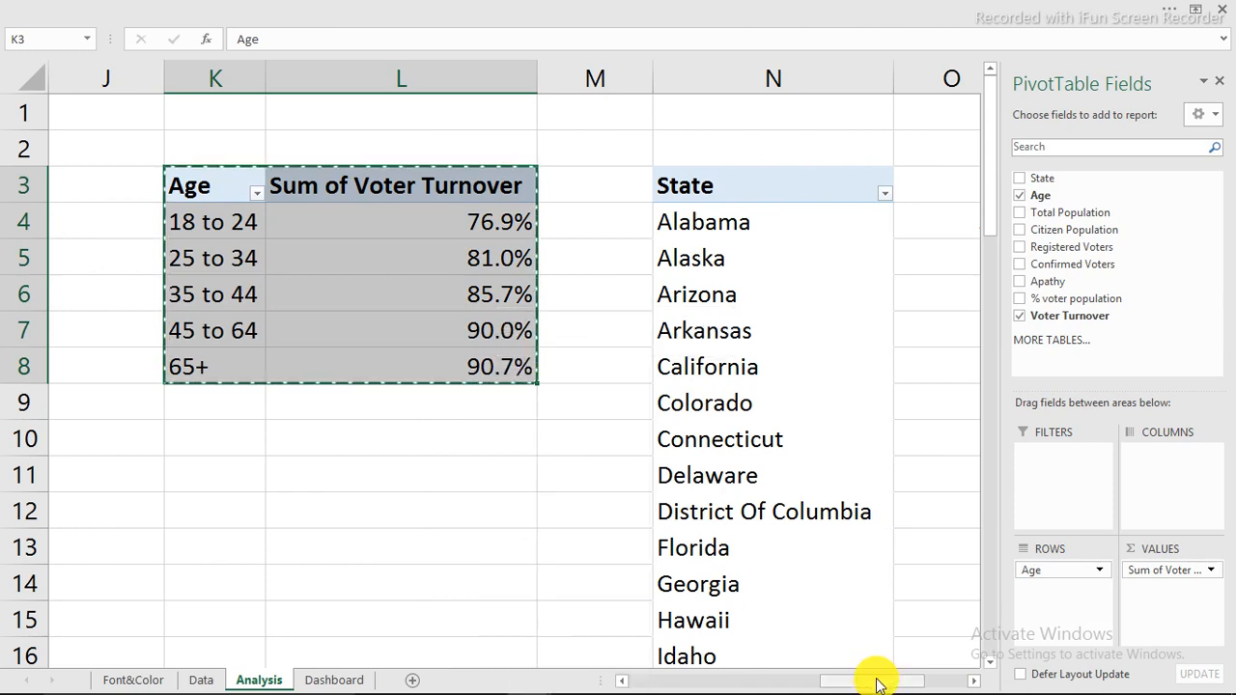
{"action": "left_click_drag", "start_coordinate": [872, 680], "coordinate": [937, 680]}
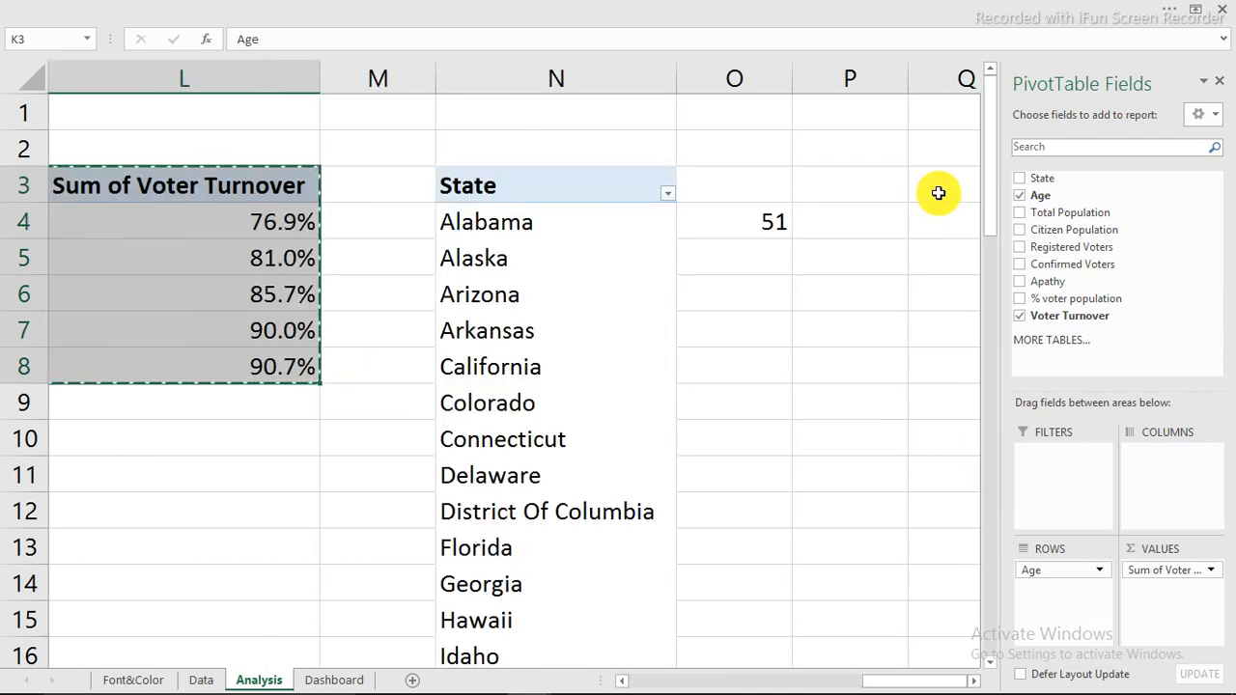
{"action": "left_click", "coordinate": [938, 188]}
{"action": "right_click", "coordinate": [938, 188]}
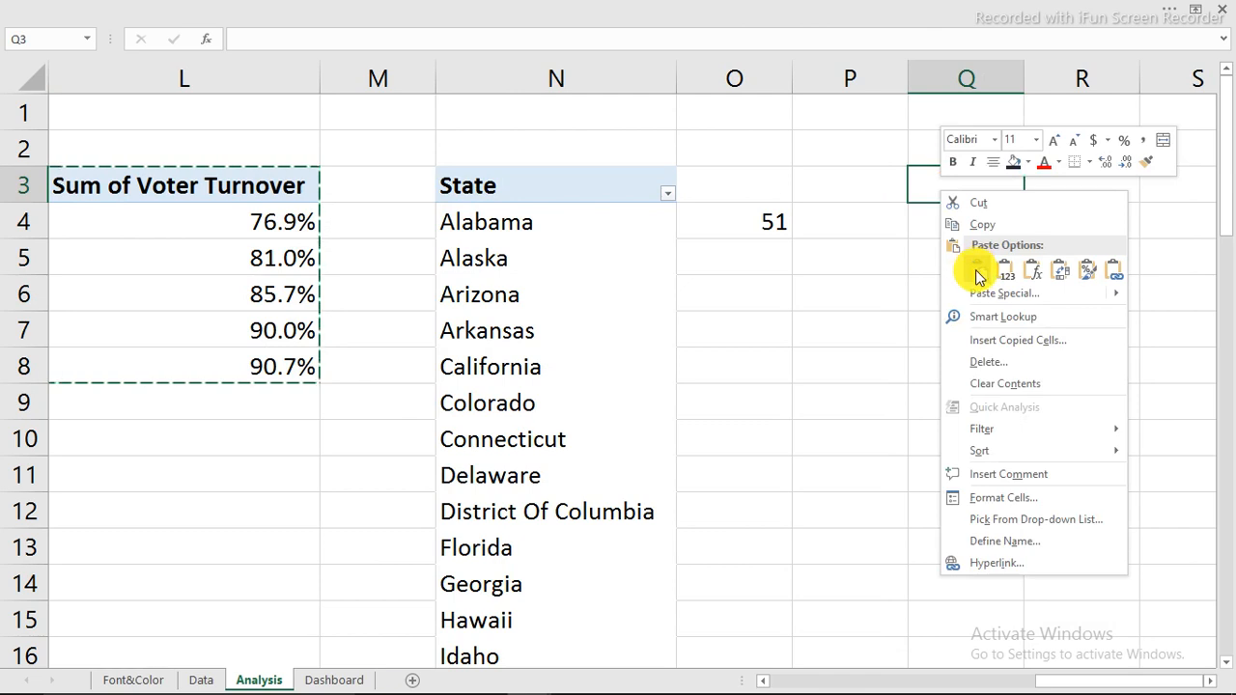
{"action": "left_click", "coordinate": [972, 267]}
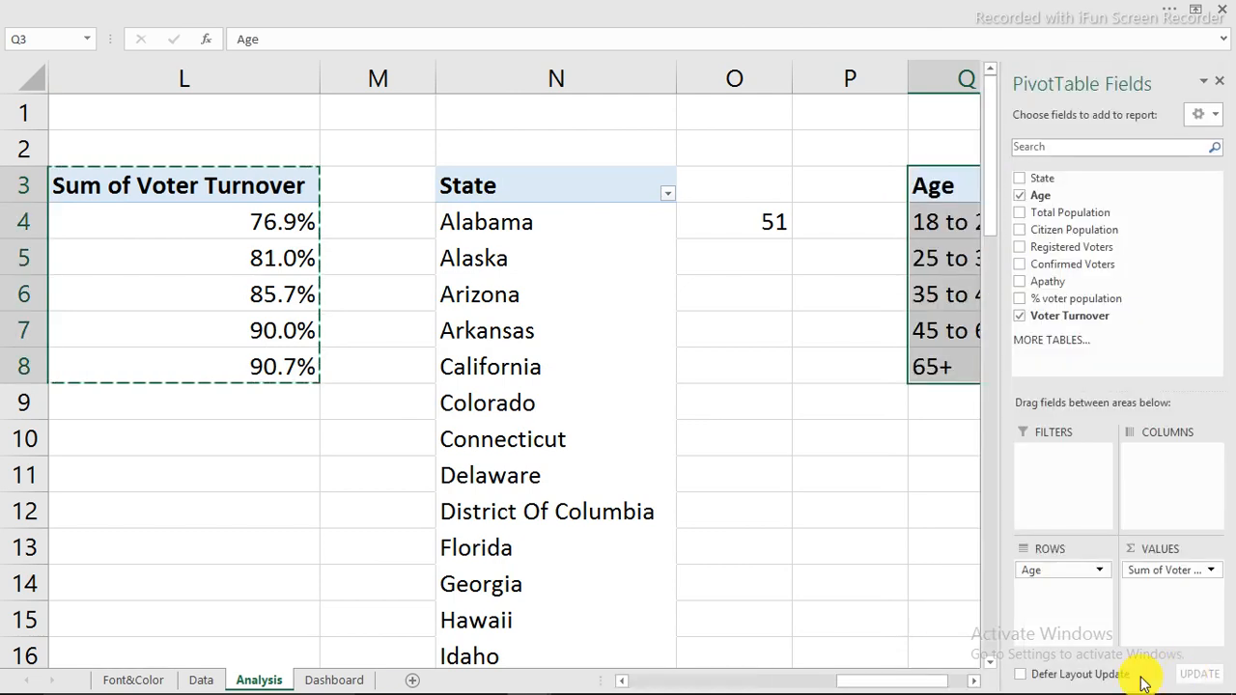
In the pasted PivotTable, replace the Age rows with State and the Voter Turnover values with % voter population
{"action": "left_click", "coordinate": [973, 681]}
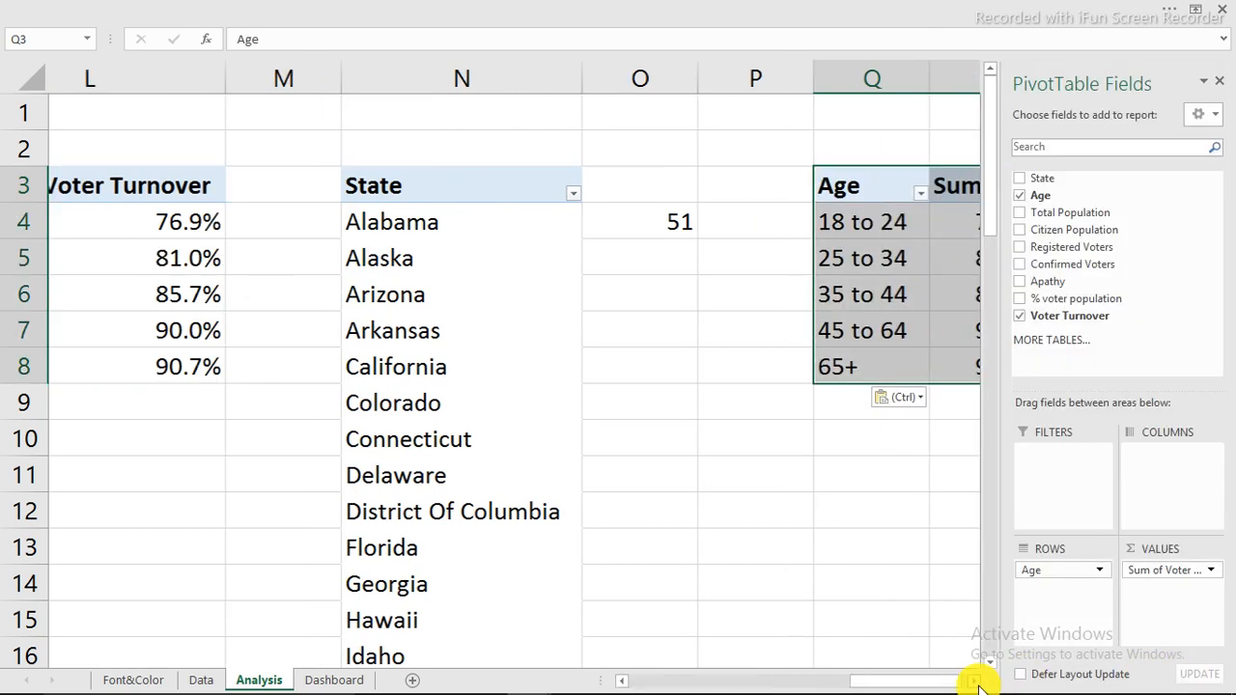
{"action": "left_click", "coordinate": [978, 680]}
{"action": "left_click", "coordinate": [326, 281]}
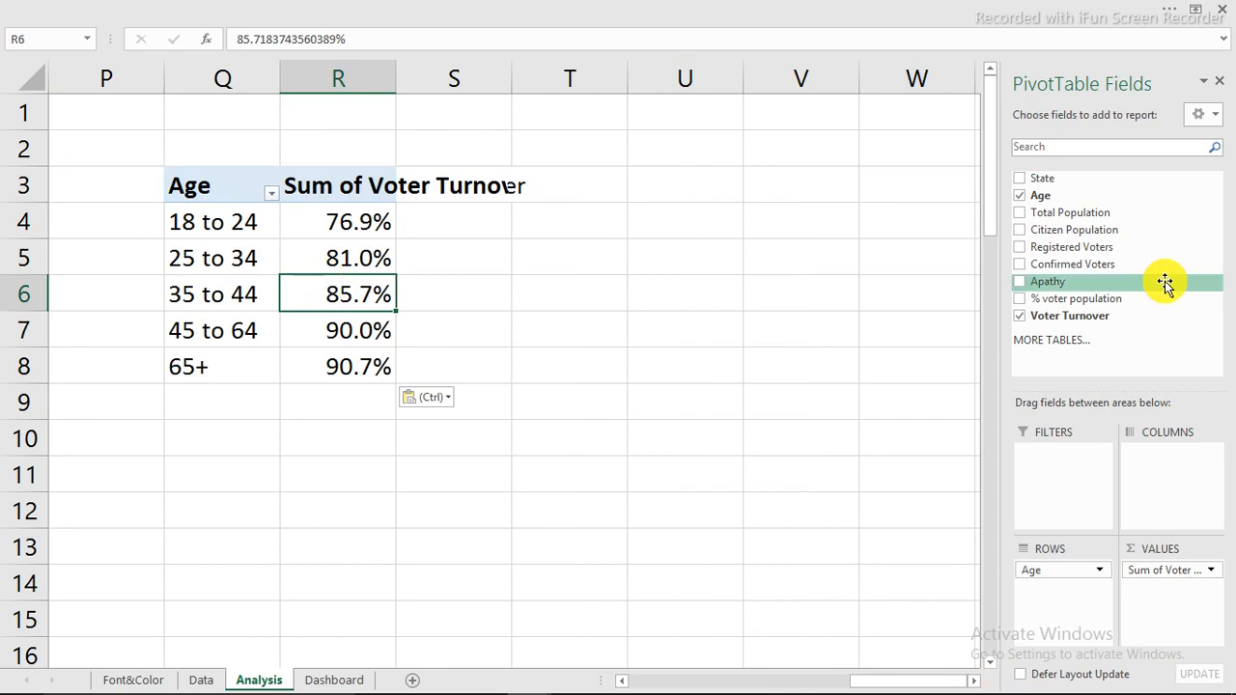
{"action": "left_click", "coordinate": [1022, 195]}
{"action": "left_click", "coordinate": [1020, 179]}
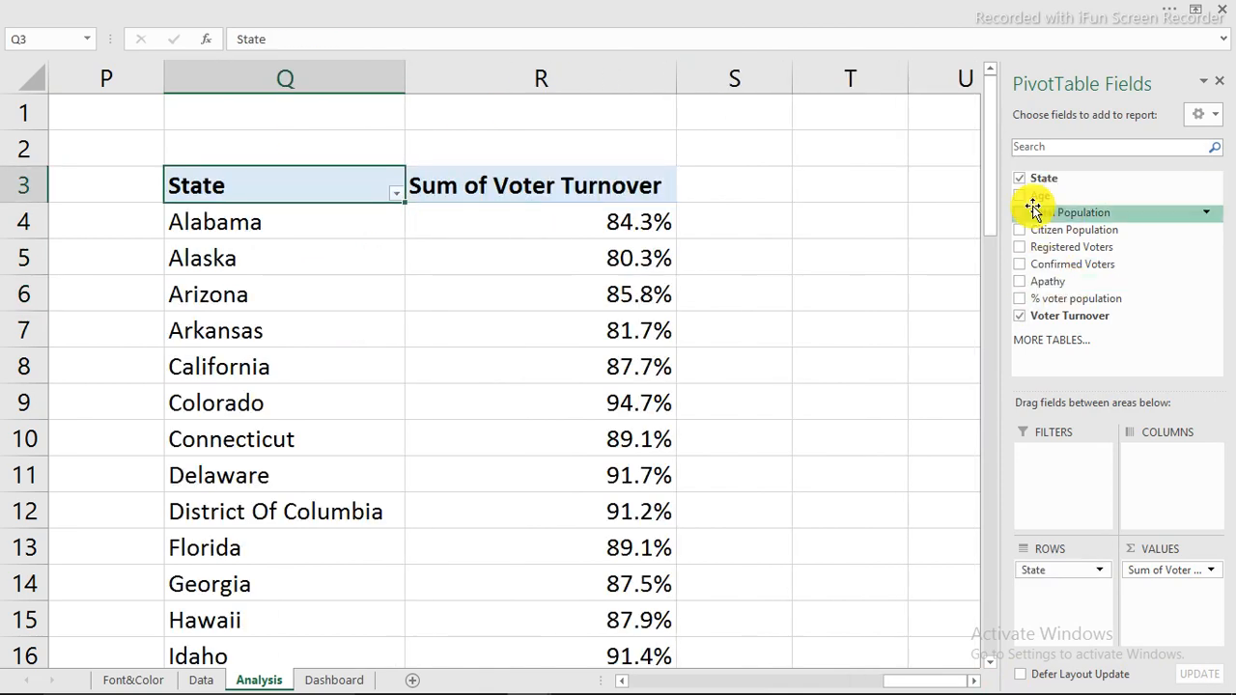
{"action": "left_click", "coordinate": [1022, 317]}
{"action": "left_click", "coordinate": [1022, 300]}
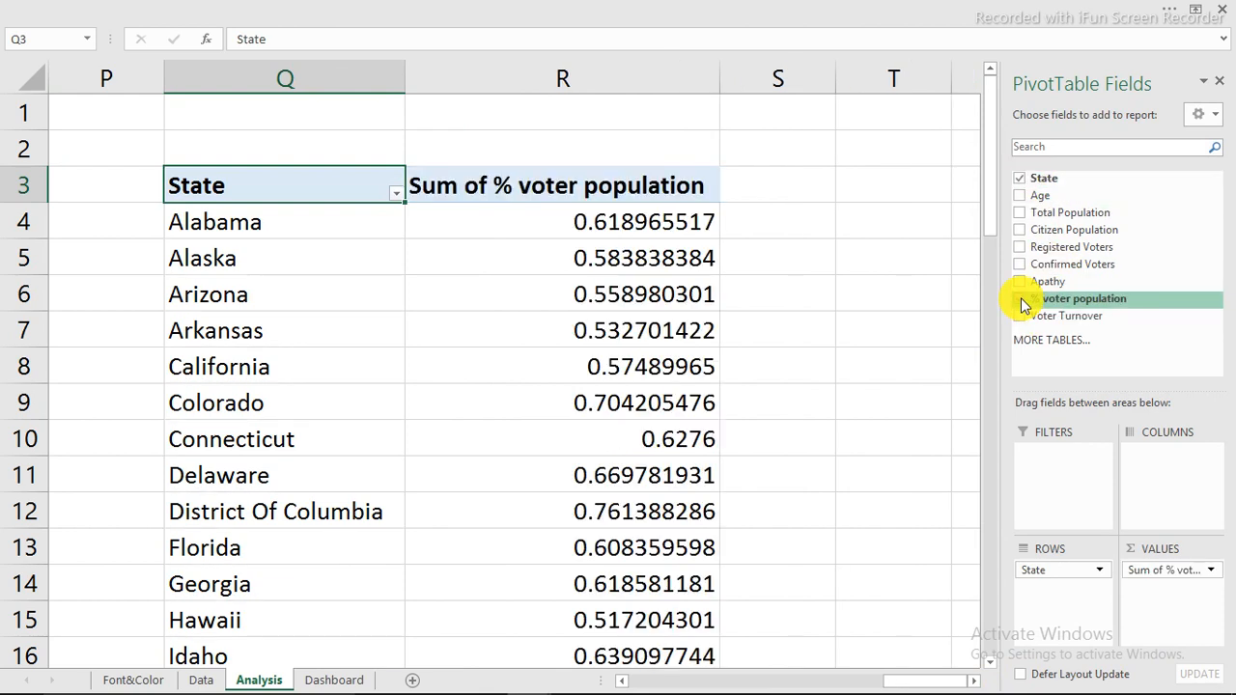
Rename the value column header in R3 to "voter population"
{"action": "left_click", "coordinate": [470, 184]}
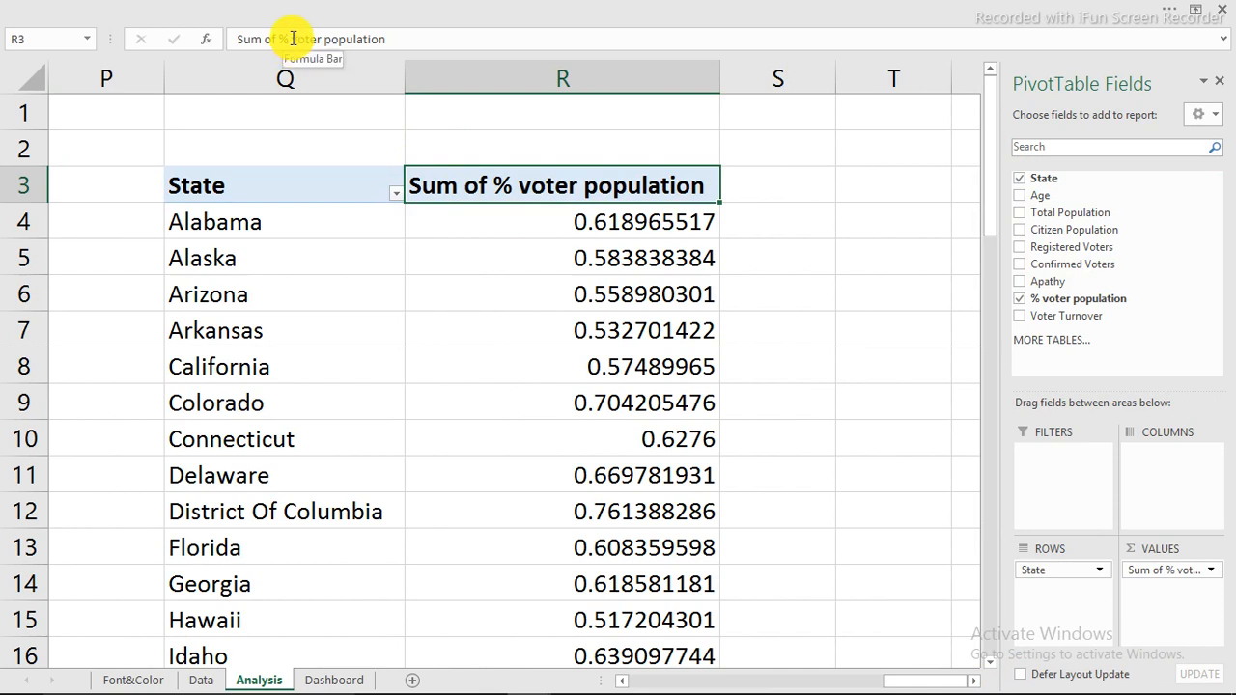
{"action": "left_click_drag", "start_coordinate": [292, 38], "coordinate": [48, 29]}
{"action": "key", "text": "BackSpace"}
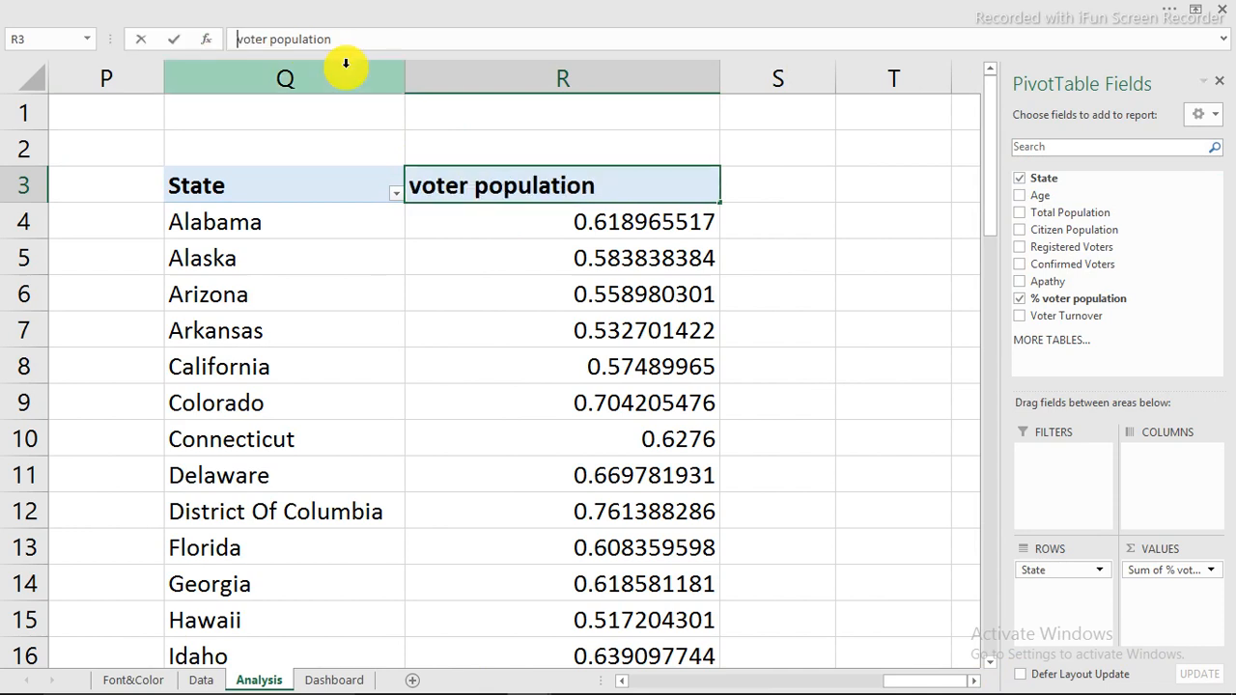
{"action": "key", "text": "Return"}
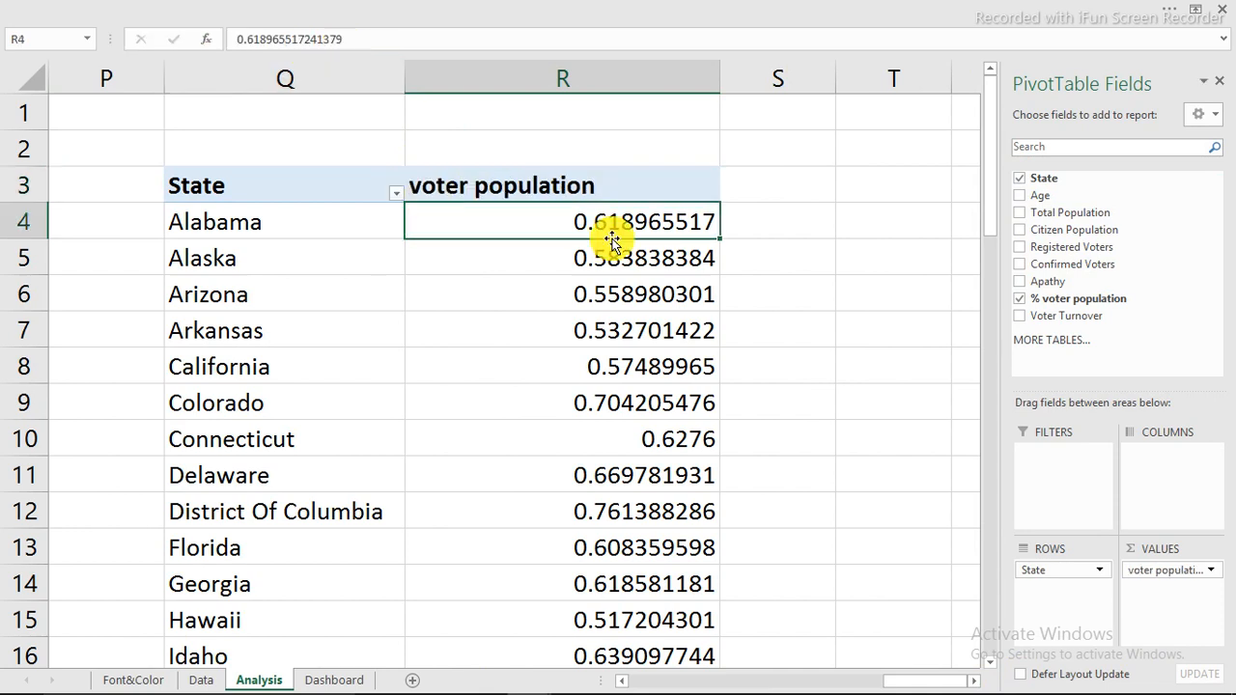
Format the voter population values as percentages with 1 decimal place
{"action": "right_click", "coordinate": [583, 226]}
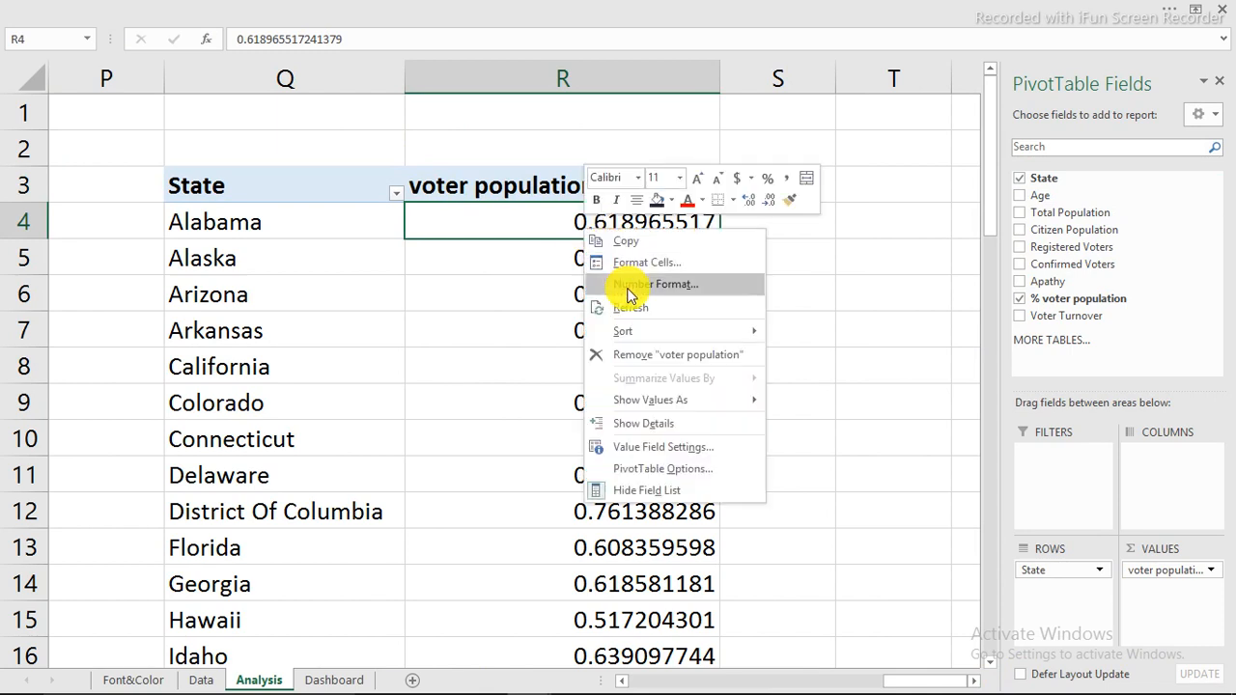
{"action": "left_click", "coordinate": [629, 287]}
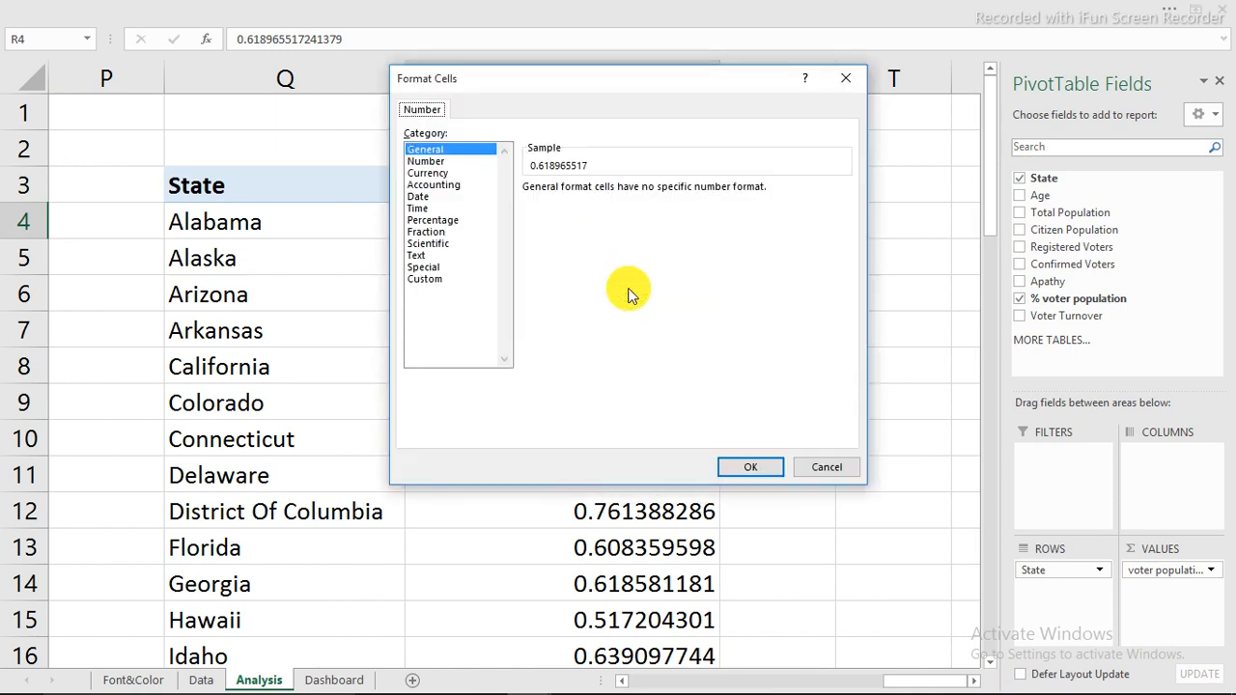
{"action": "left_click", "coordinate": [434, 221]}
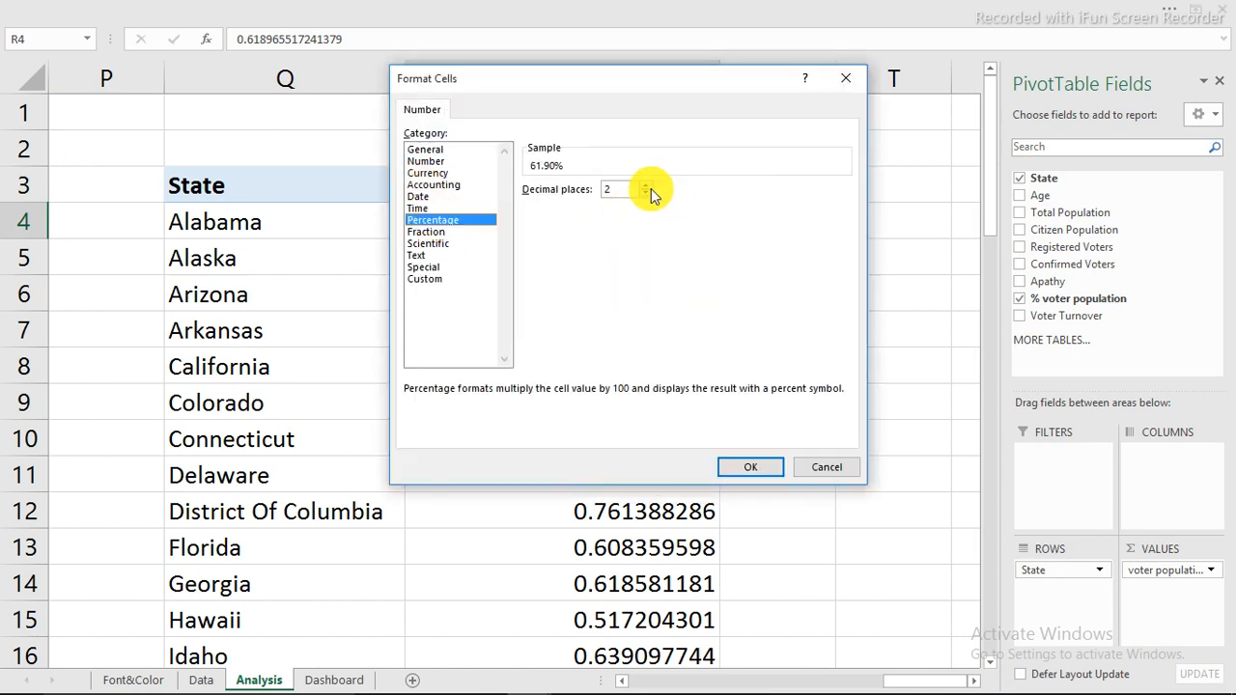
{"action": "left_click", "coordinate": [734, 473]}
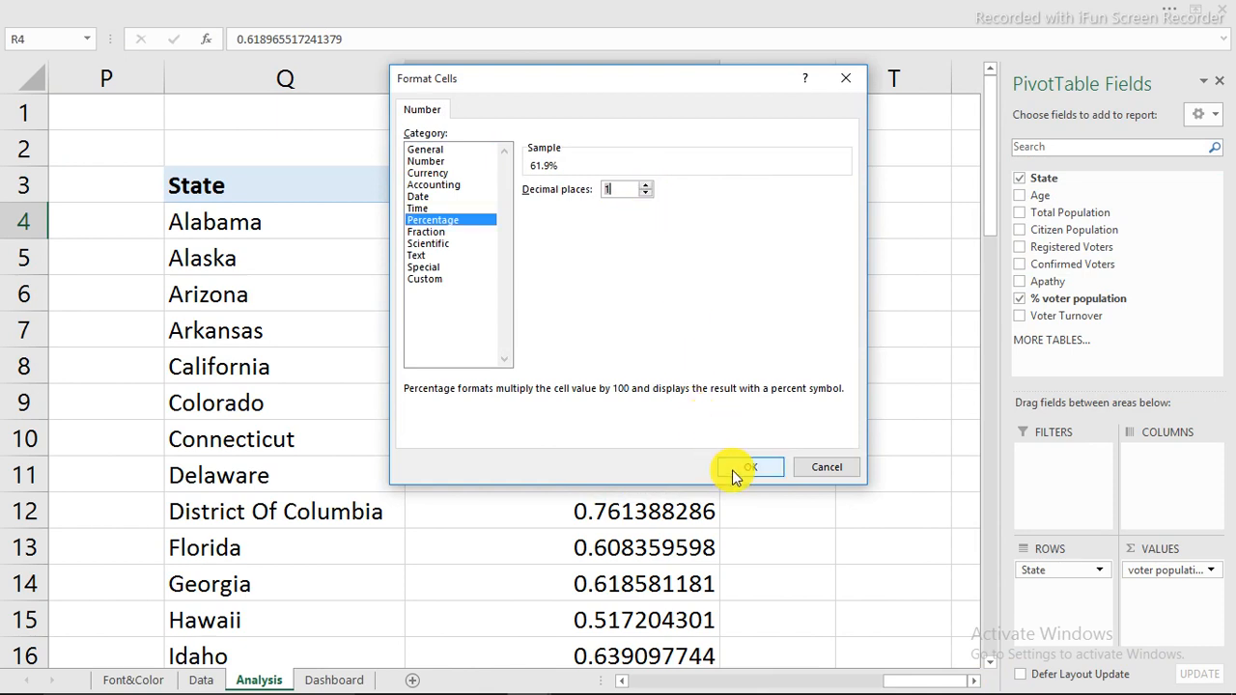
{"action": "left_click", "coordinate": [268, 223]}
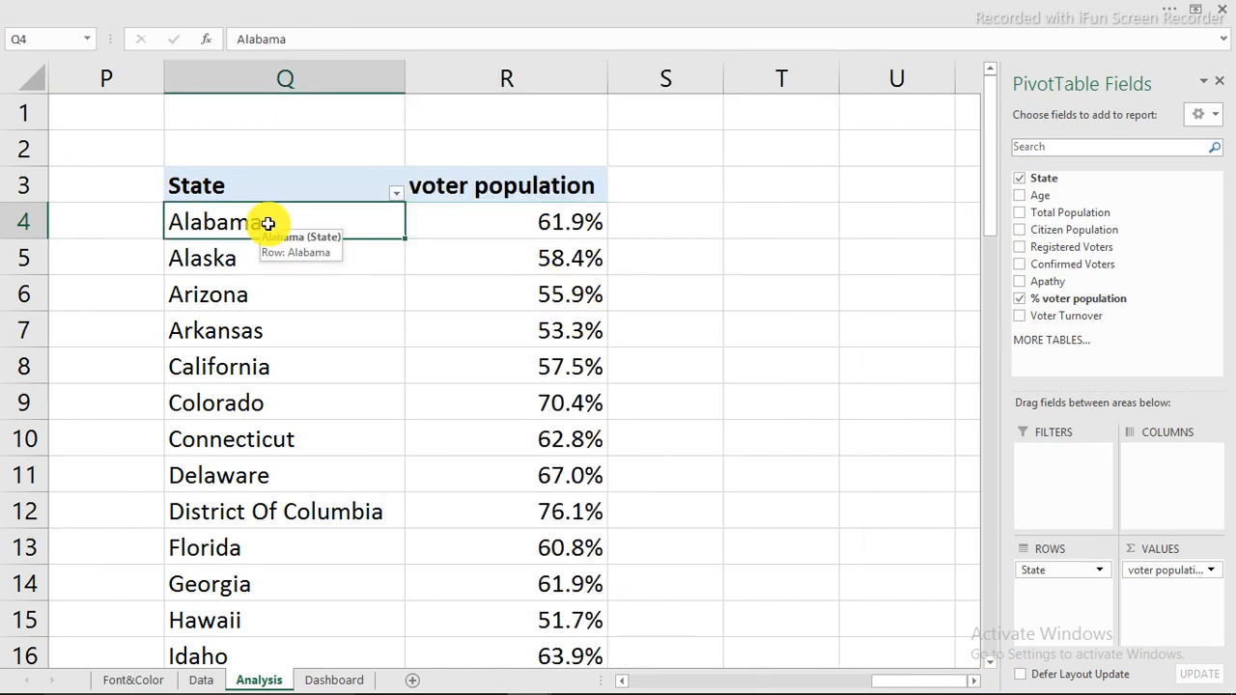
Sort the State PivotTable at Q3 by voter population from largest to smallest
{"action": "right_click", "coordinate": [541, 222]}
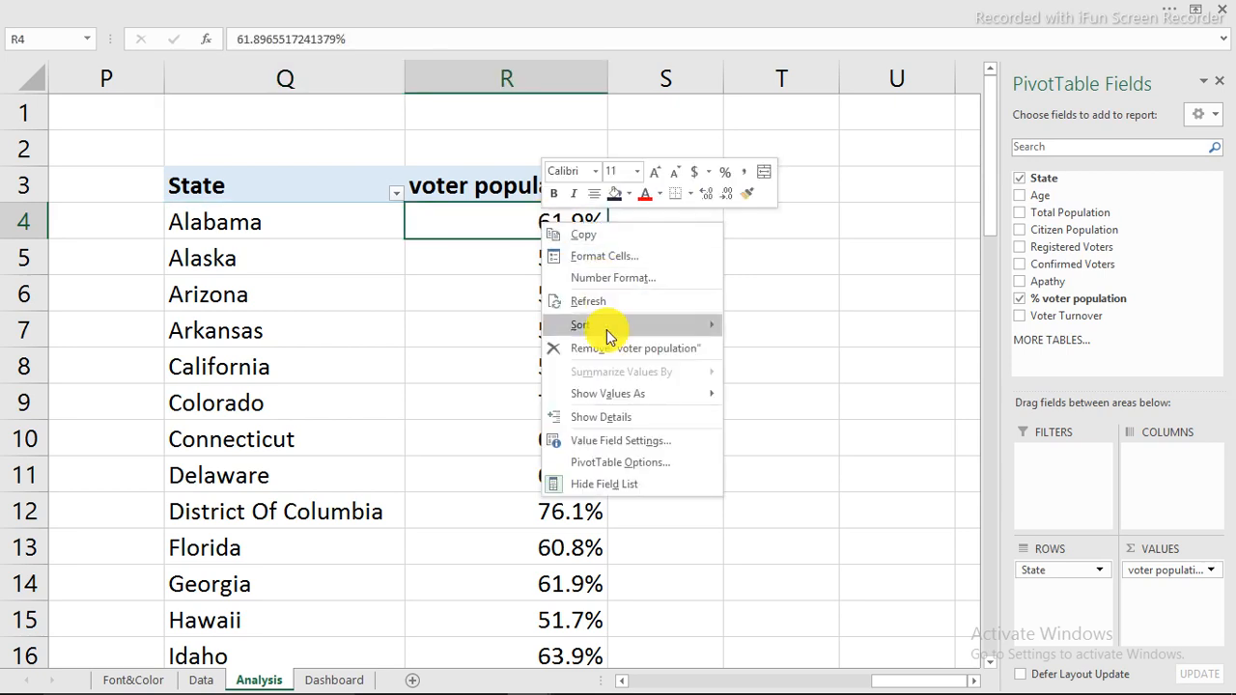
{"action": "mouse_move", "coordinate": [603, 333]}
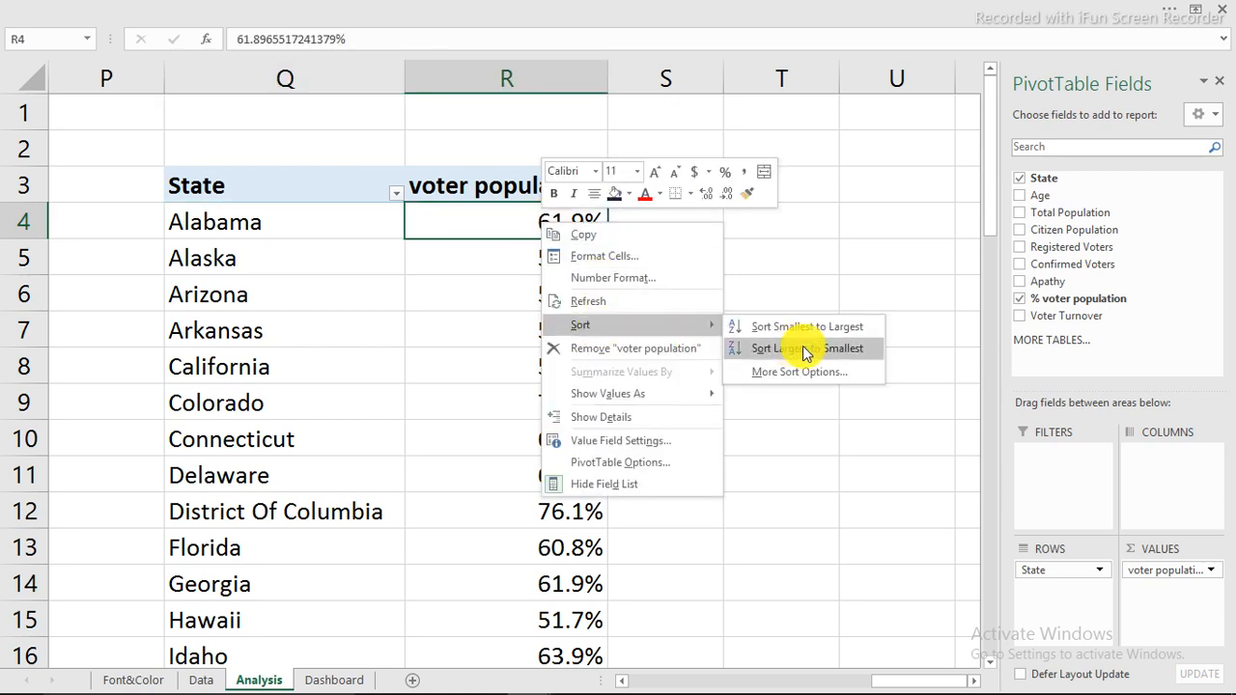
{"action": "left_click", "coordinate": [807, 350]}
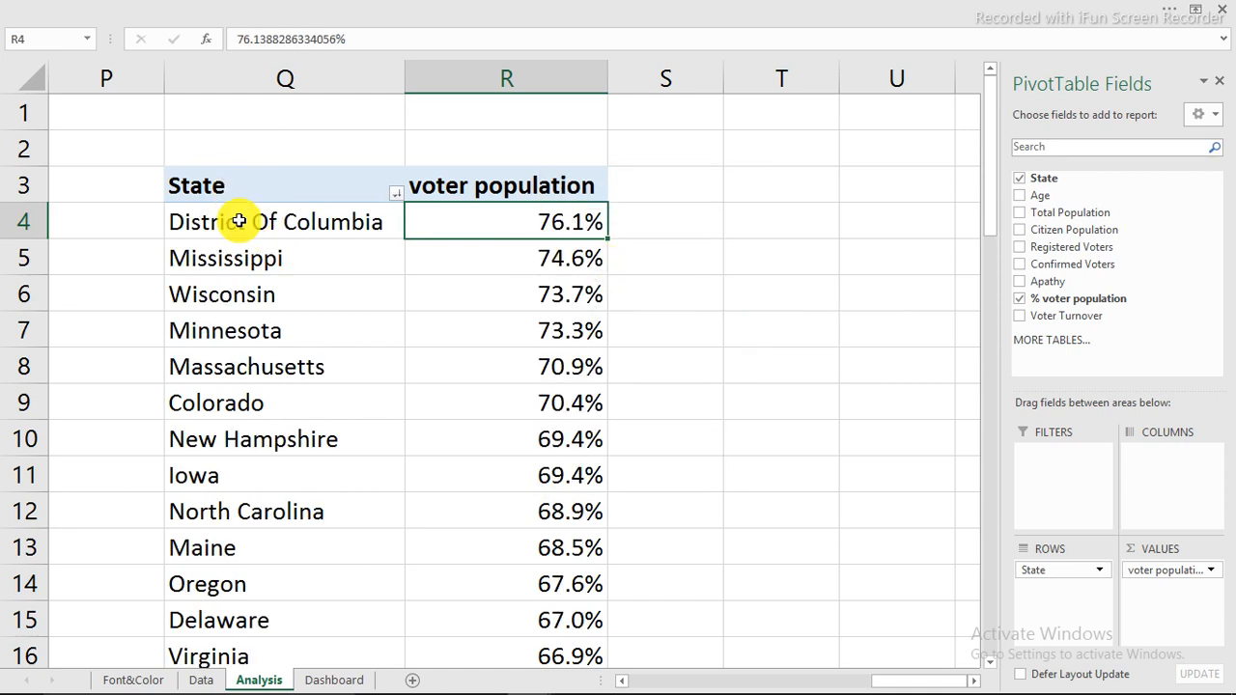
Filter the PivotTable at Q3 to keep only its first six states, District Of Columbia through Colorado
{"action": "left_click_drag", "start_coordinate": [239, 221], "coordinate": [233, 439]}
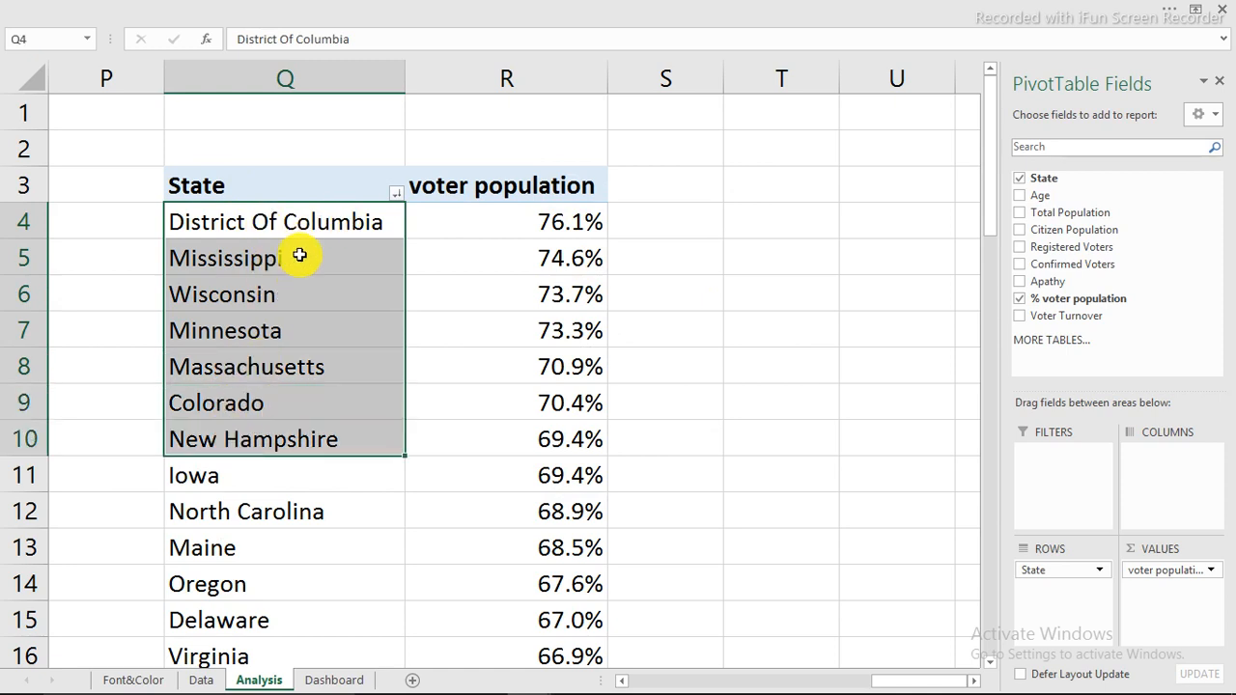
{"action": "left_click", "coordinate": [294, 398]}
{"action": "left_click_drag", "start_coordinate": [295, 385], "coordinate": [280, 229]}
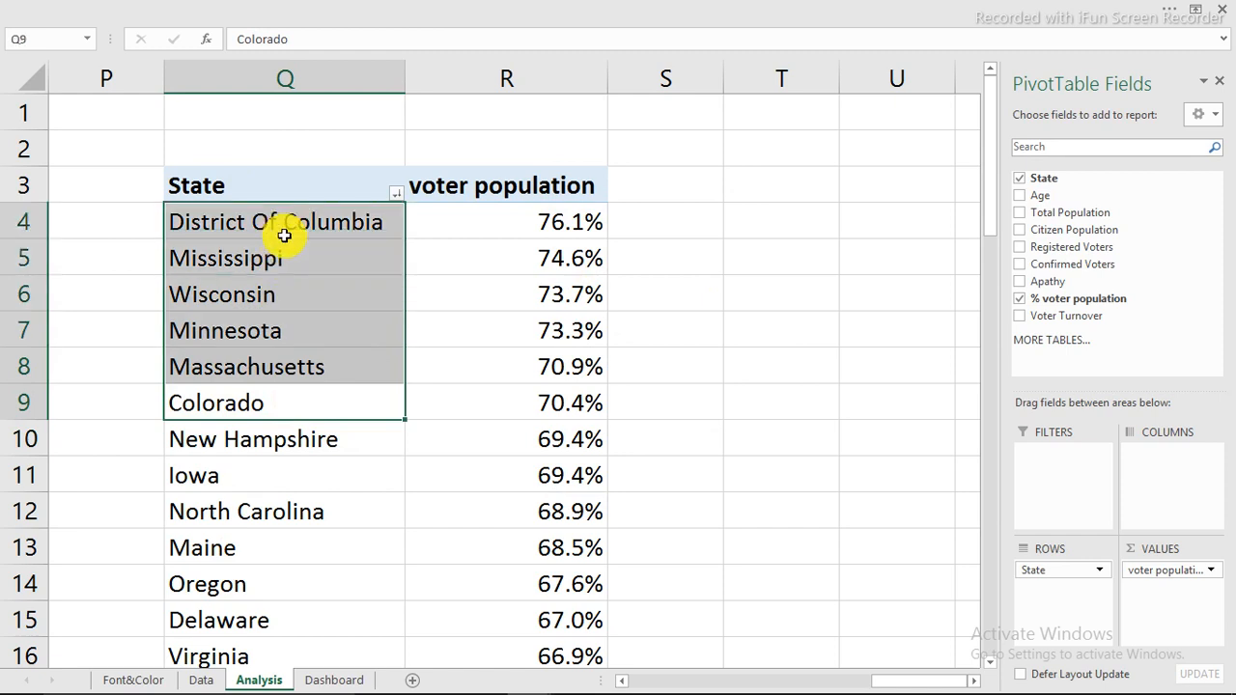
{"action": "right_click", "coordinate": [312, 369]}
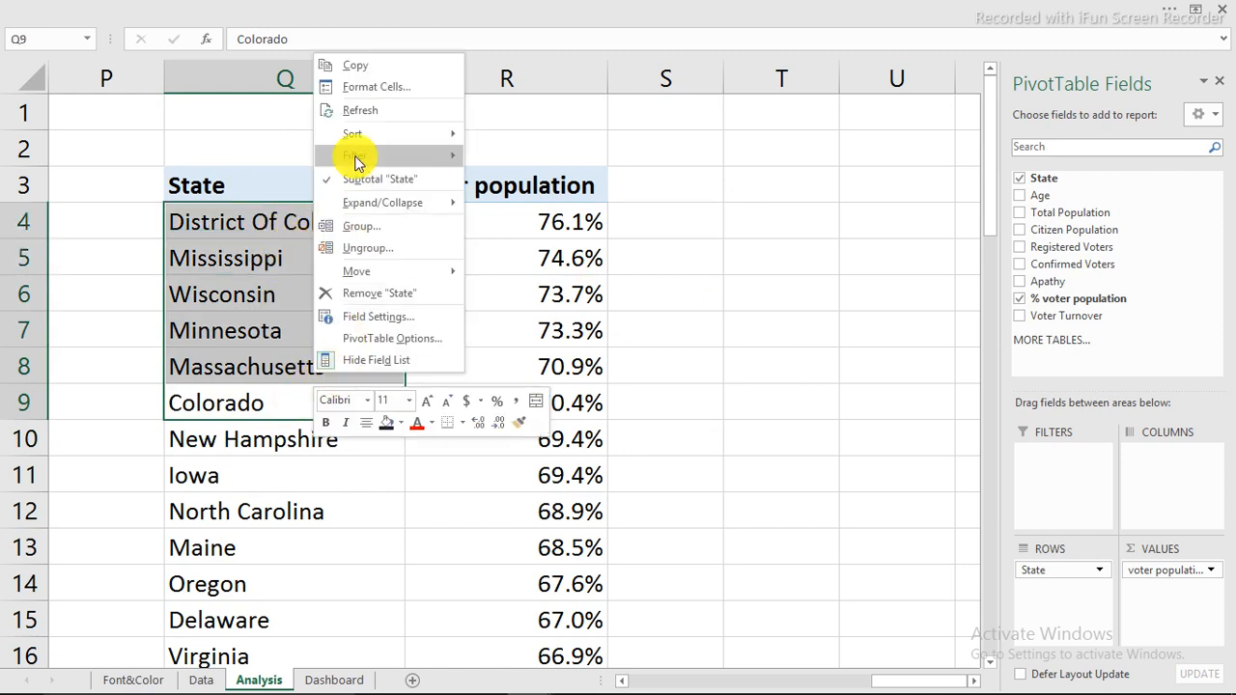
{"action": "mouse_move", "coordinate": [355, 157]}
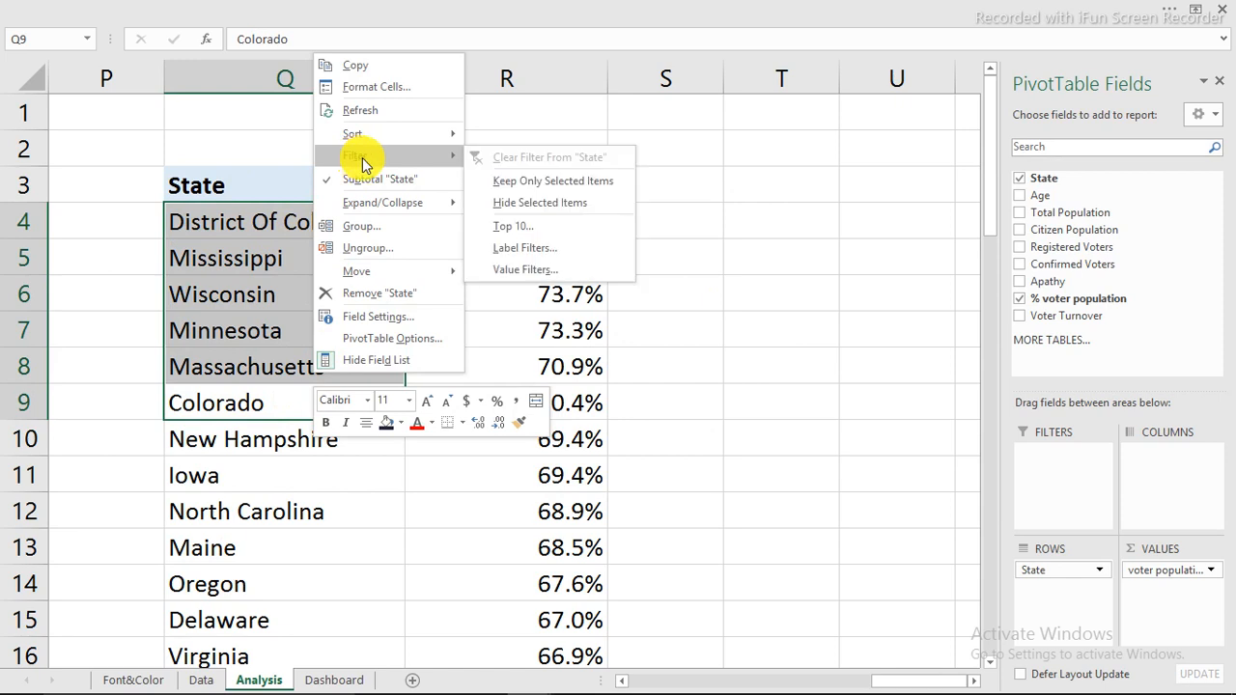
{"action": "left_click", "coordinate": [514, 186]}
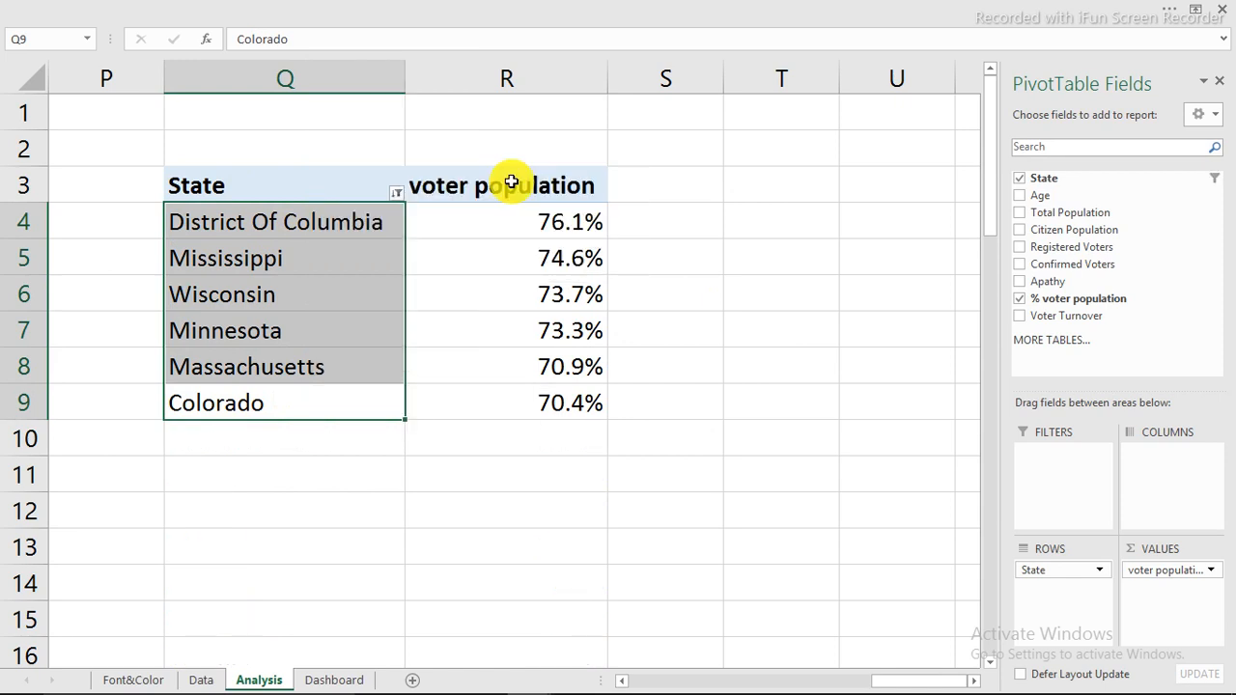
Copy the filtered State PivotTable in Q3:R9 and paste it at T3
{"action": "left_click_drag", "start_coordinate": [254, 182], "coordinate": [521, 407]}
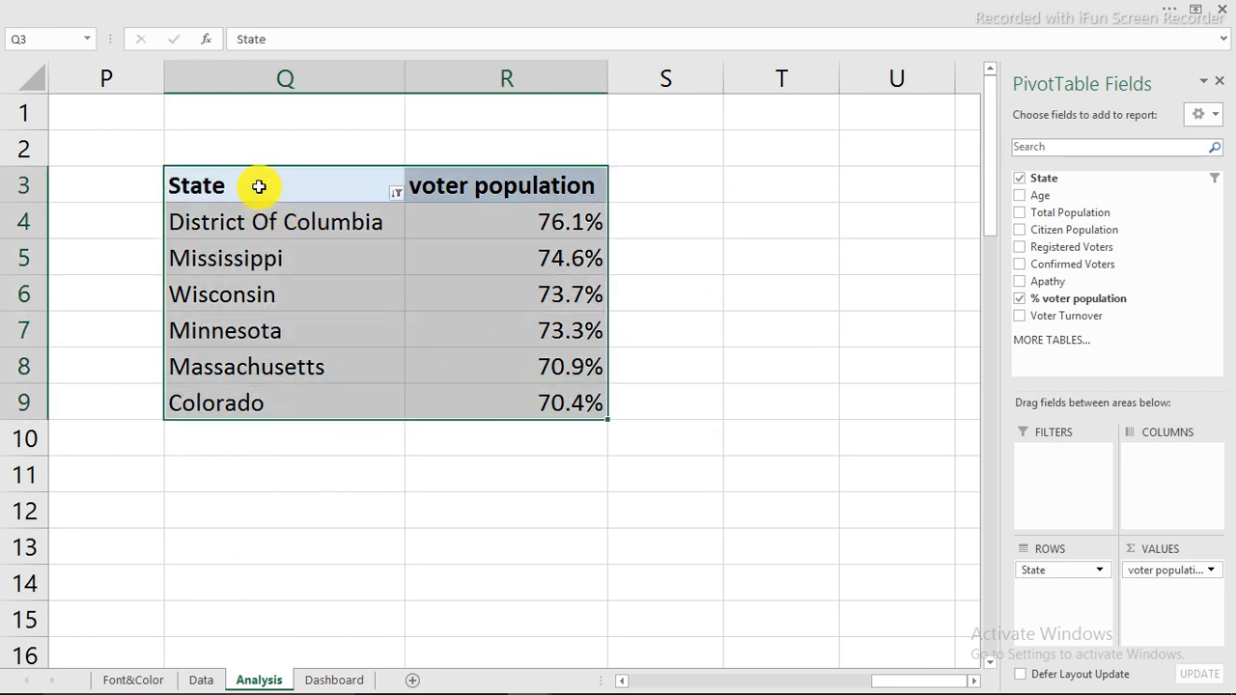
{"action": "right_click", "coordinate": [259, 186]}
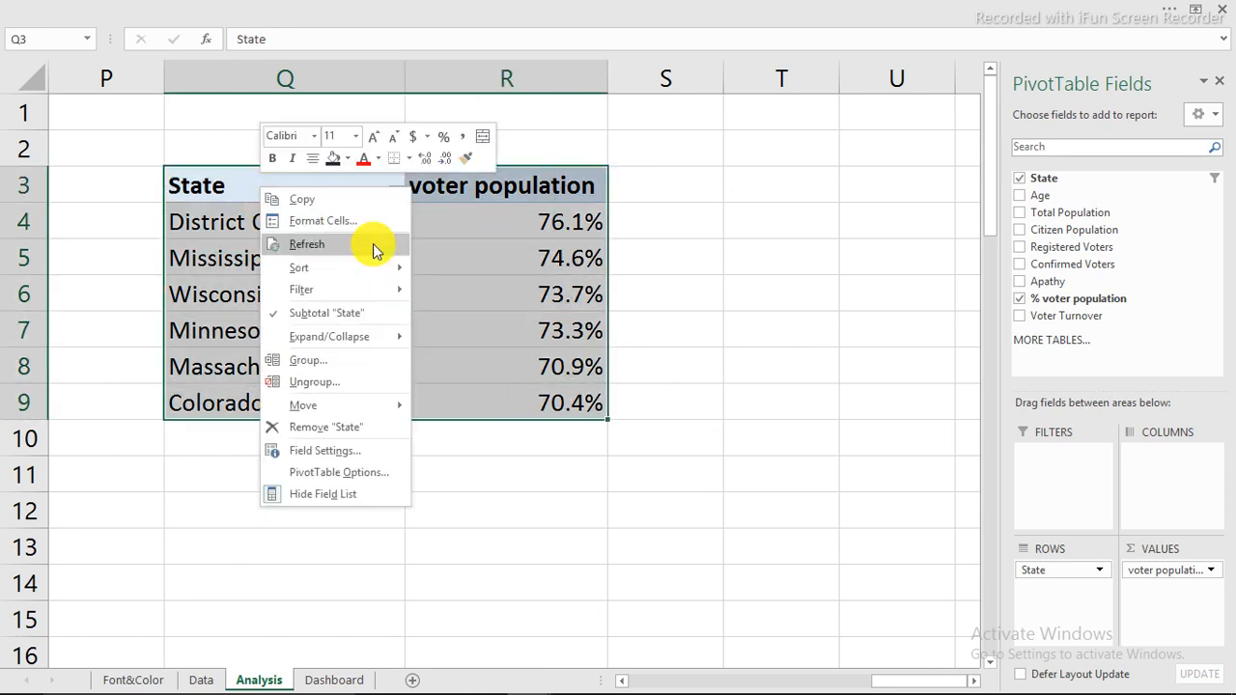
{"action": "left_click", "coordinate": [316, 206]}
{"action": "left_click", "coordinate": [805, 183]}
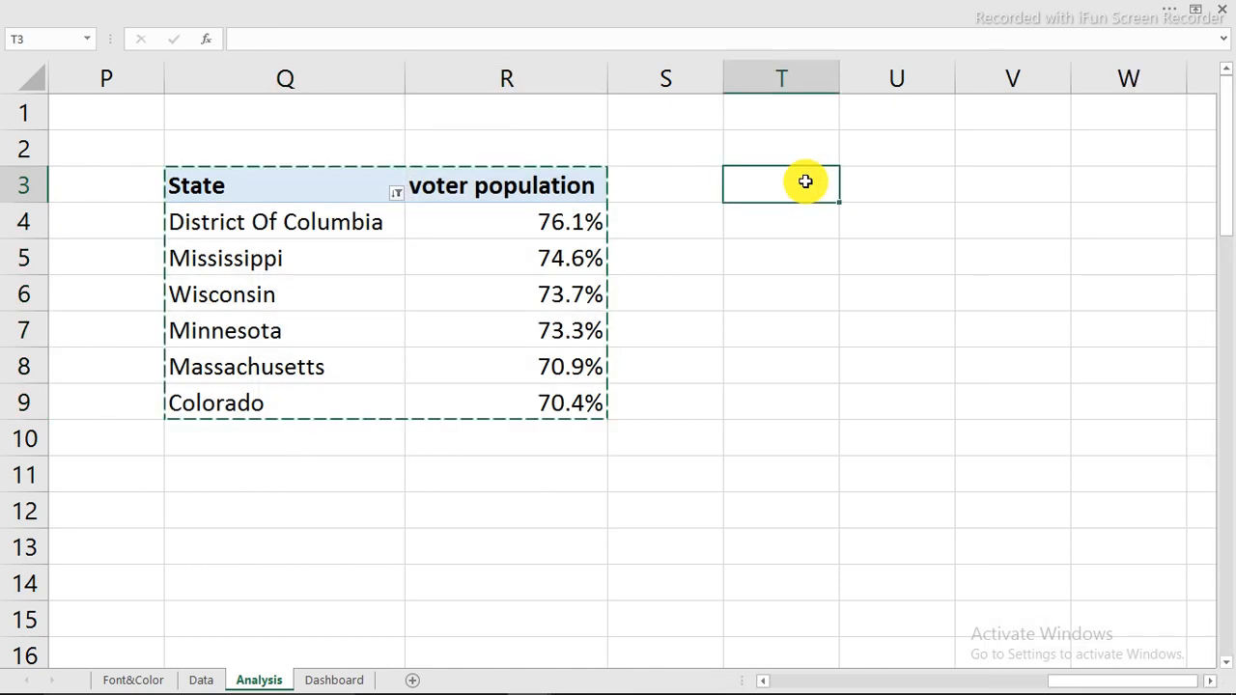
{"action": "right_click", "coordinate": [805, 181]}
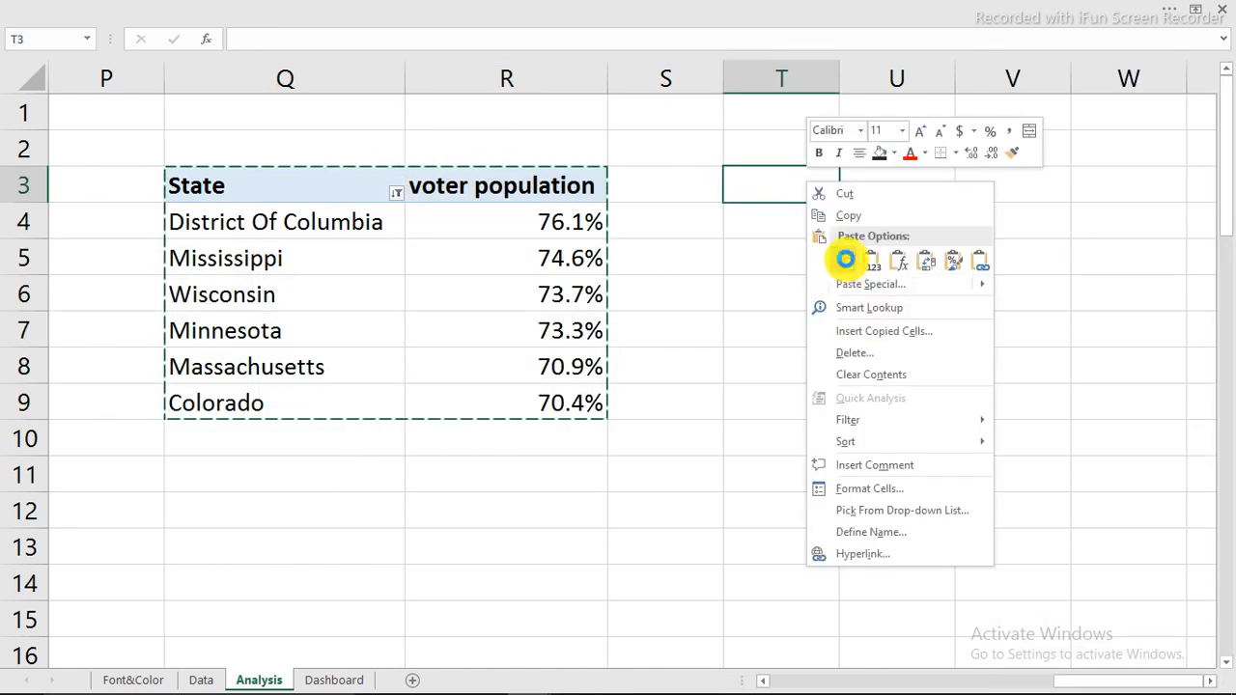
{"action": "left_click", "coordinate": [844, 259]}
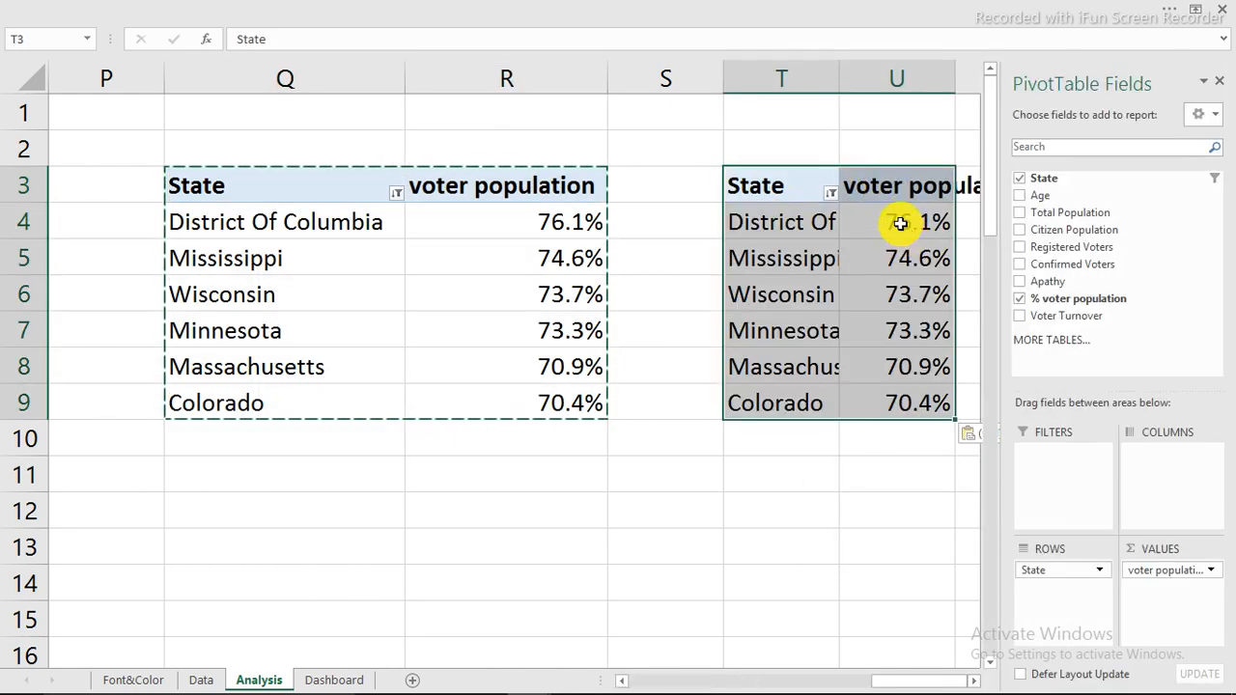
Sort the pasted PivotTable at T3 by voter population from smallest to largest
{"action": "left_click", "coordinate": [898, 223]}
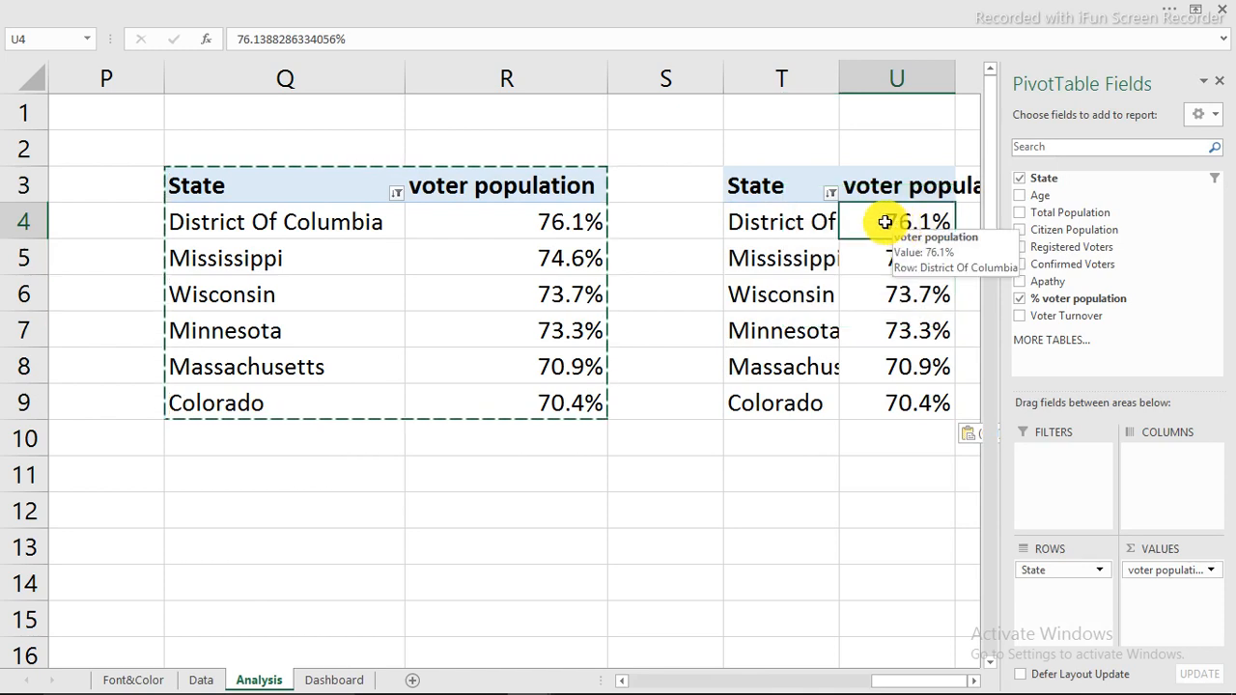
{"action": "right_click", "coordinate": [885, 222]}
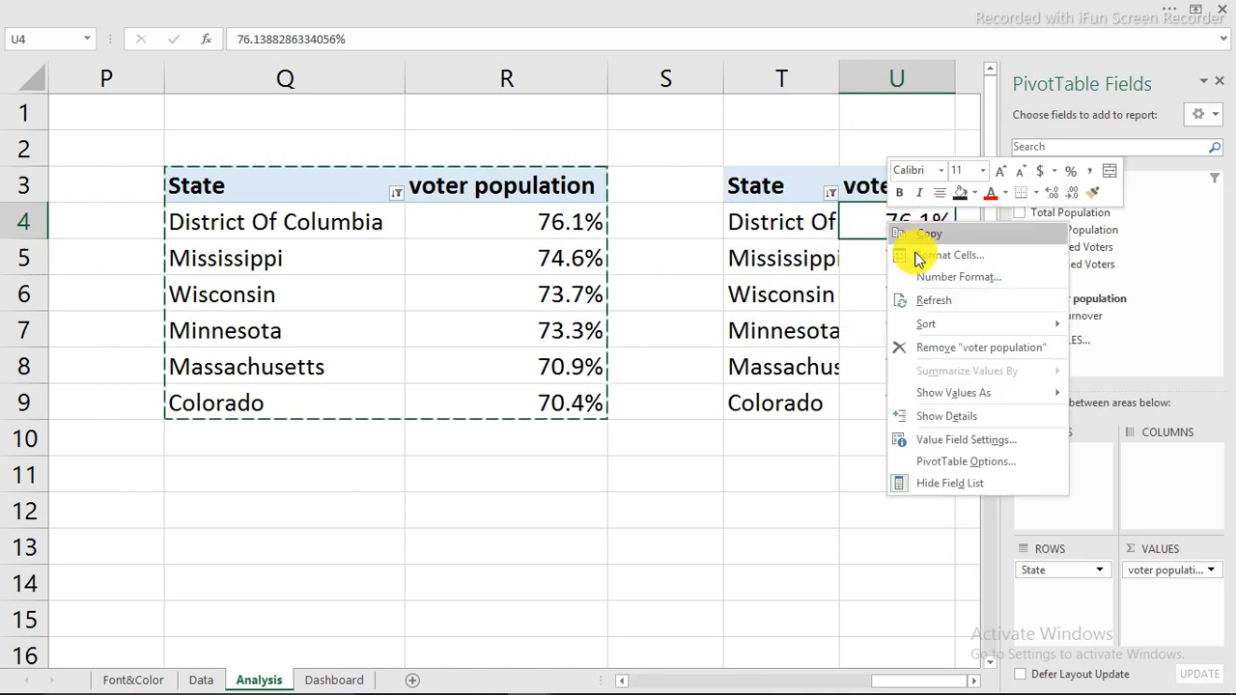
{"action": "mouse_move", "coordinate": [935, 328]}
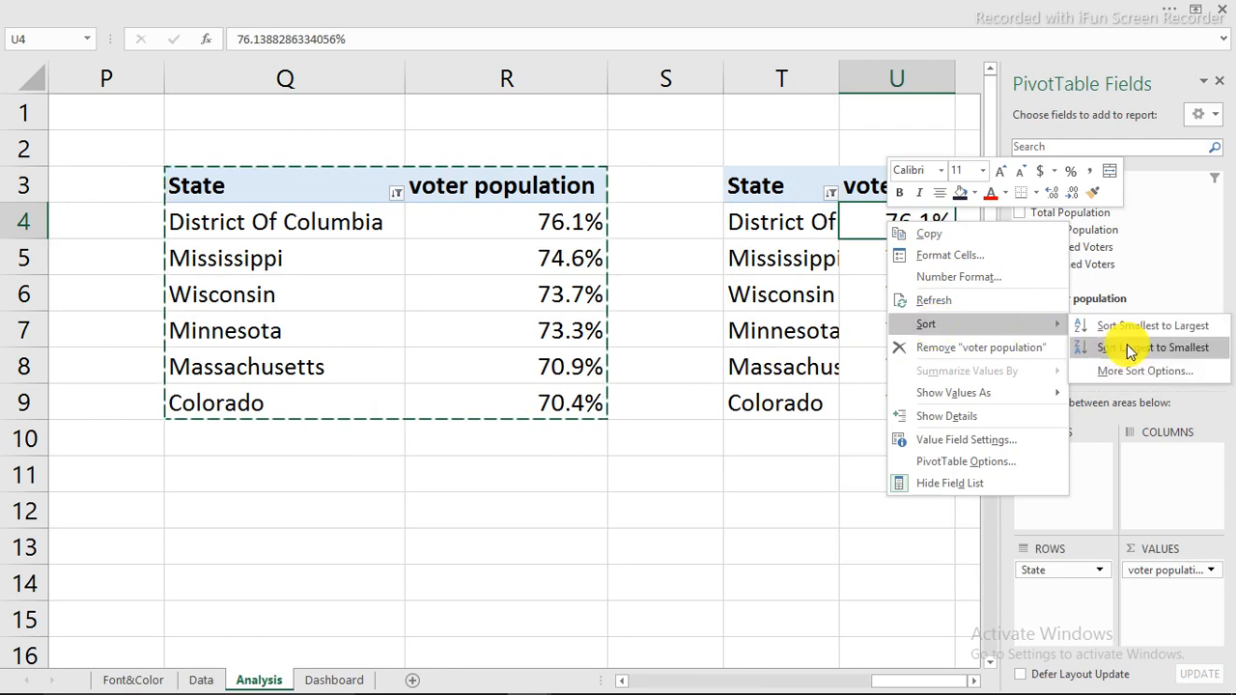
{"action": "left_click", "coordinate": [1131, 328]}
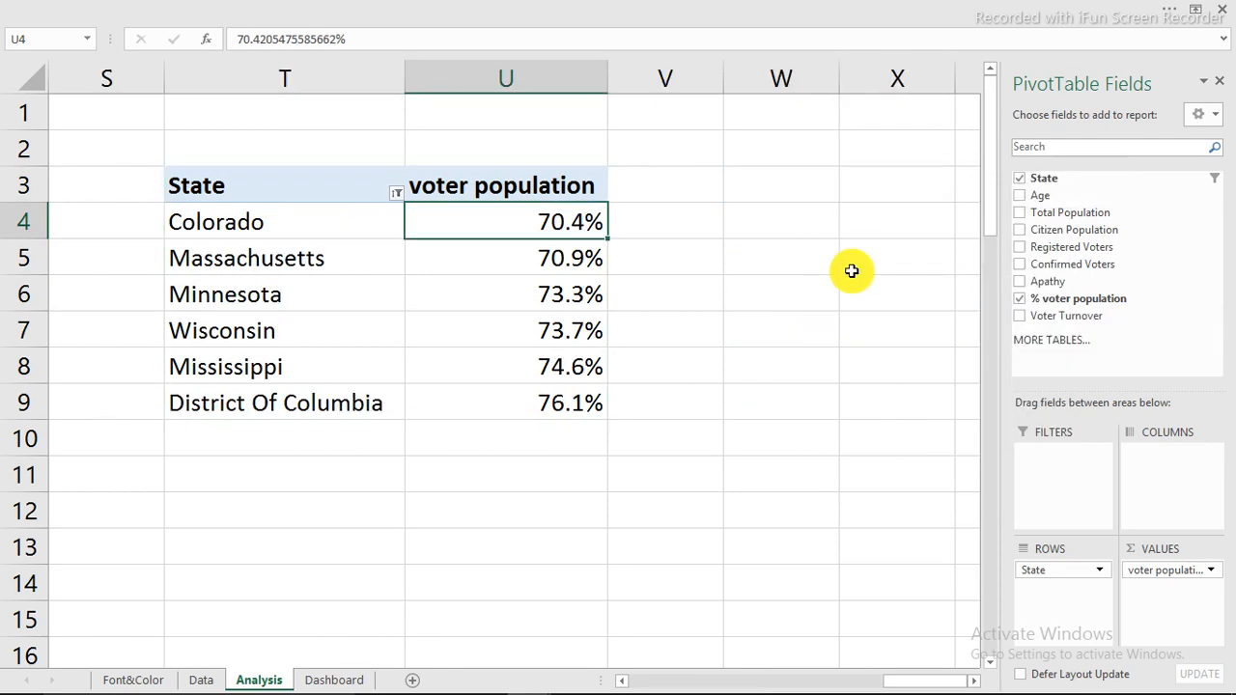
Clear the State filter from the PivotTable at T3
{"action": "mouse_move", "coordinate": [944, 682]}
{"action": "left_mouse_down"}
{"action": "mouse_move", "coordinate": [910, 676]}
{"action": "mouse_move", "coordinate": [932, 675]}
{"action": "left_mouse_up"}
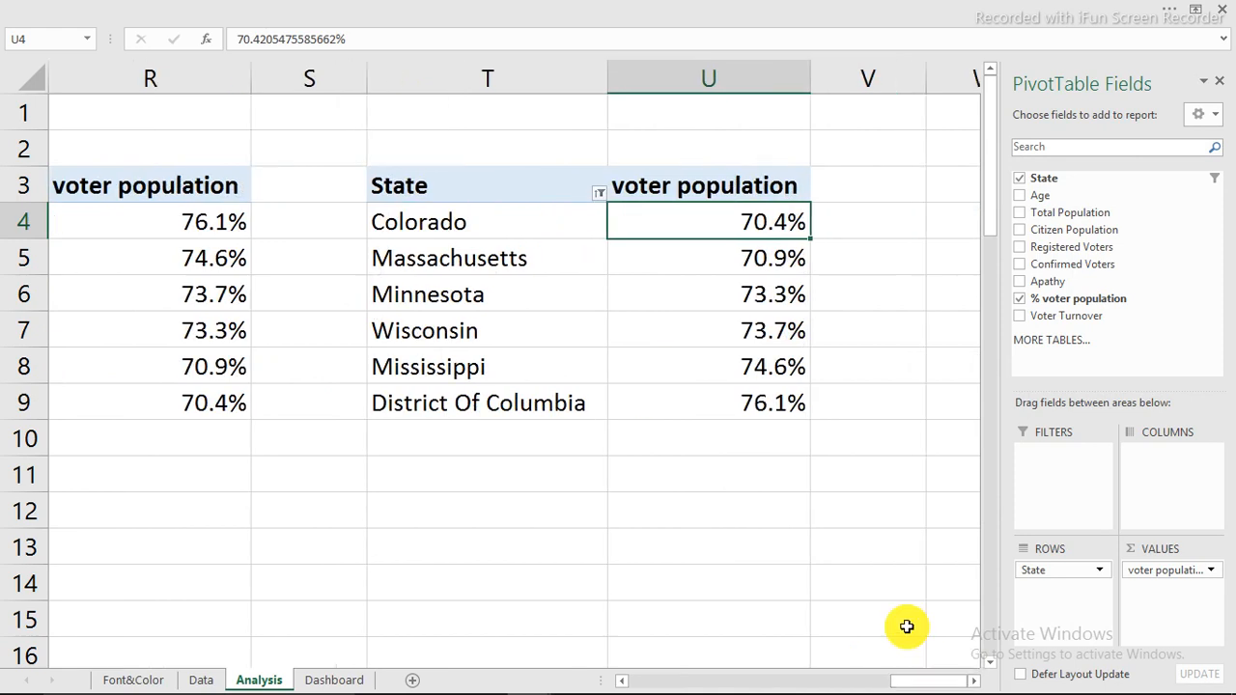
{"action": "left_click", "coordinate": [742, 263]}
{"action": "left_click", "coordinate": [751, 331]}
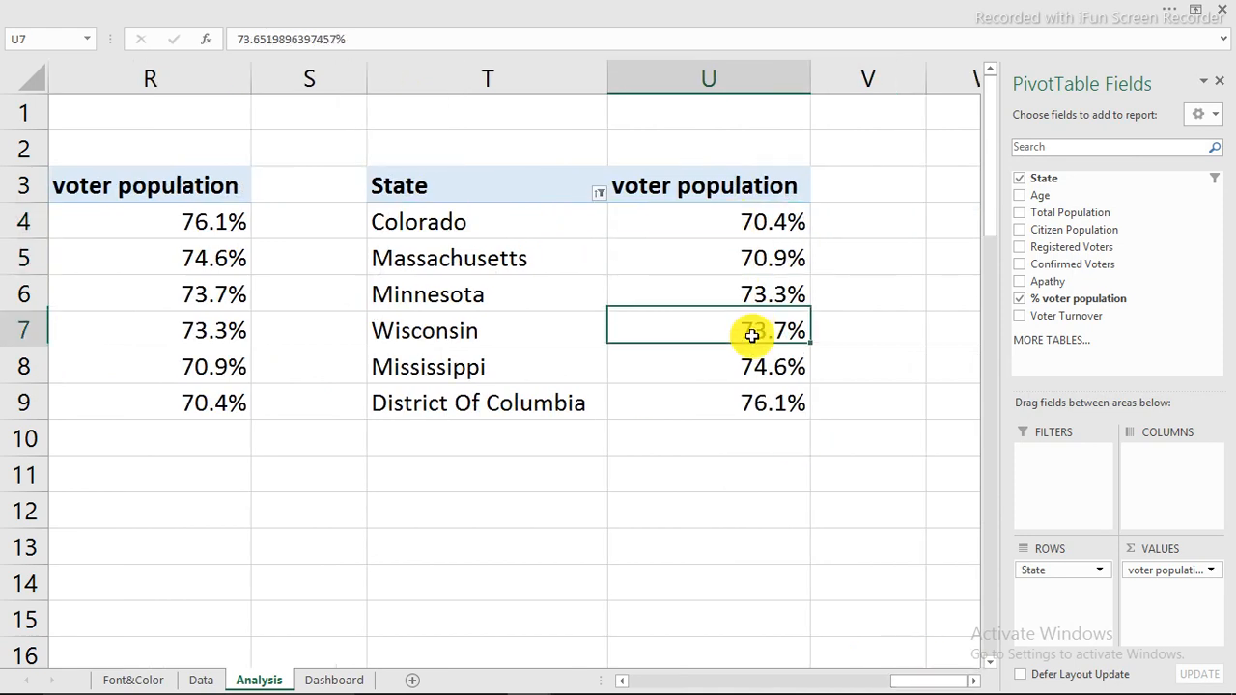
{"action": "mouse_move", "coordinate": [927, 685]}
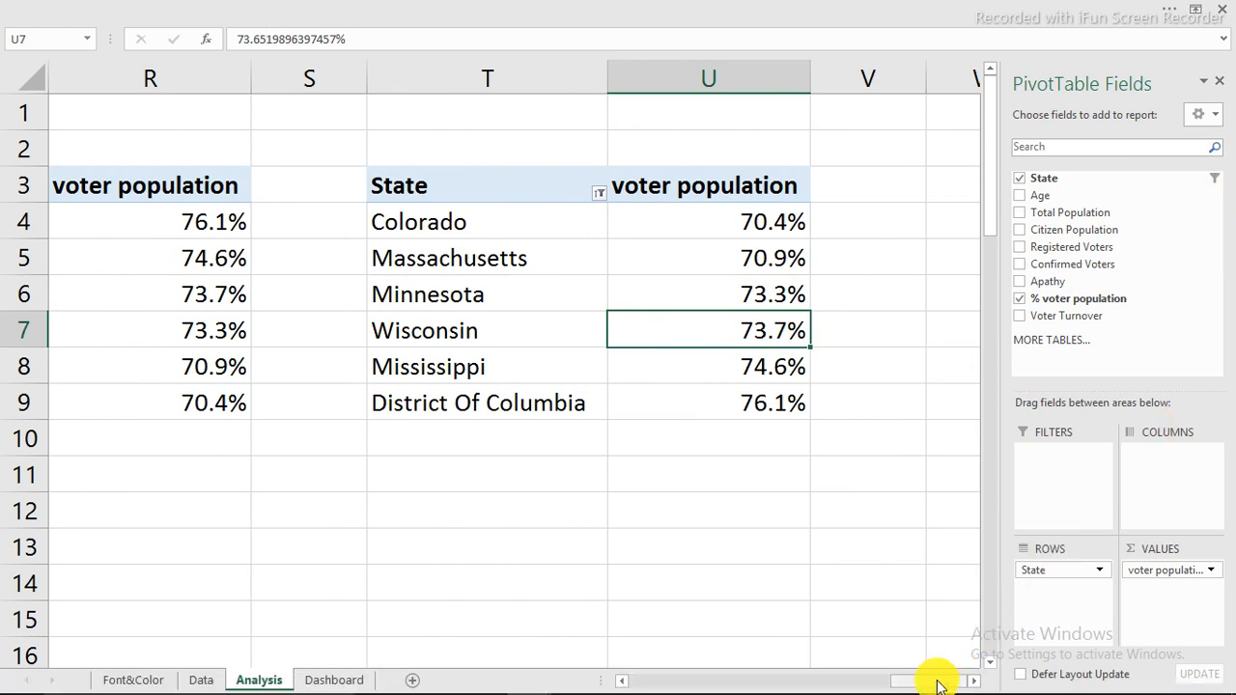
{"action": "mouse_move", "coordinate": [937, 684]}
{"action": "left_mouse_down"}
{"action": "mouse_move", "coordinate": [919, 683]}
{"action": "mouse_move", "coordinate": [935, 687]}
{"action": "left_mouse_up"}
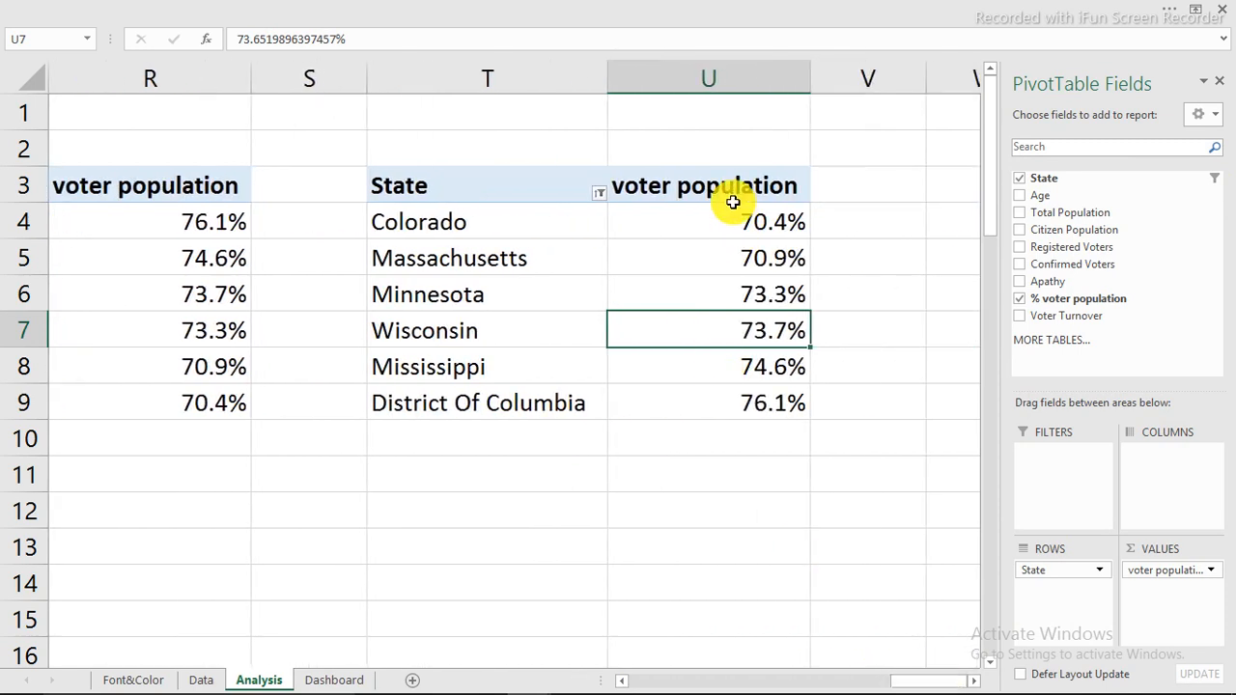
{"action": "left_click", "coordinate": [599, 192]}
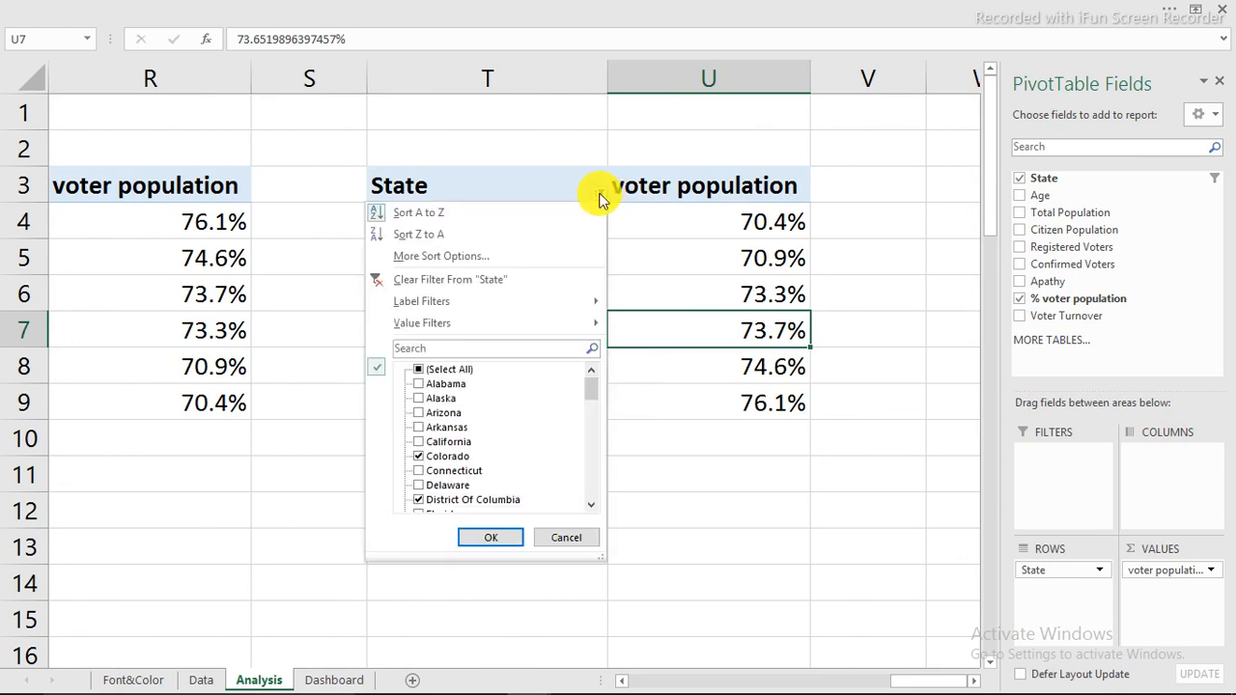
{"action": "left_click", "coordinate": [490, 285]}
Reapply the smallest-to-largest voter population sort to the full state list in the PivotTable at T3
{"action": "left_click", "coordinate": [739, 226]}
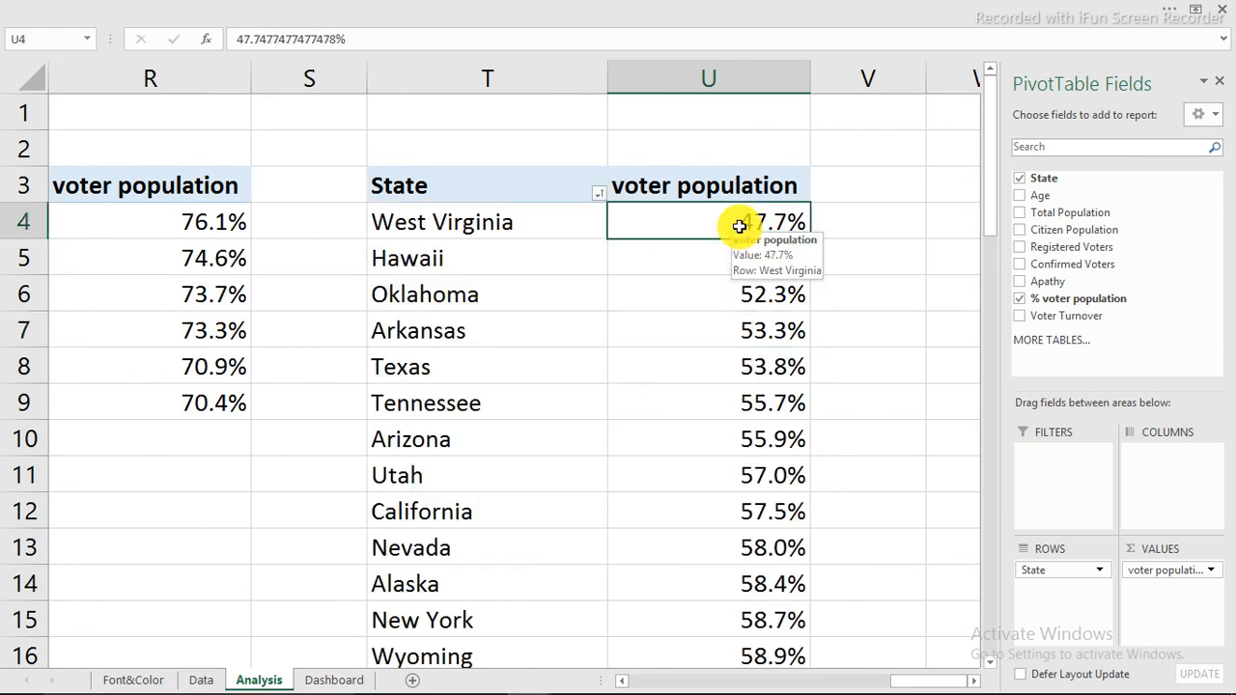
{"action": "right_click", "coordinate": [692, 219]}
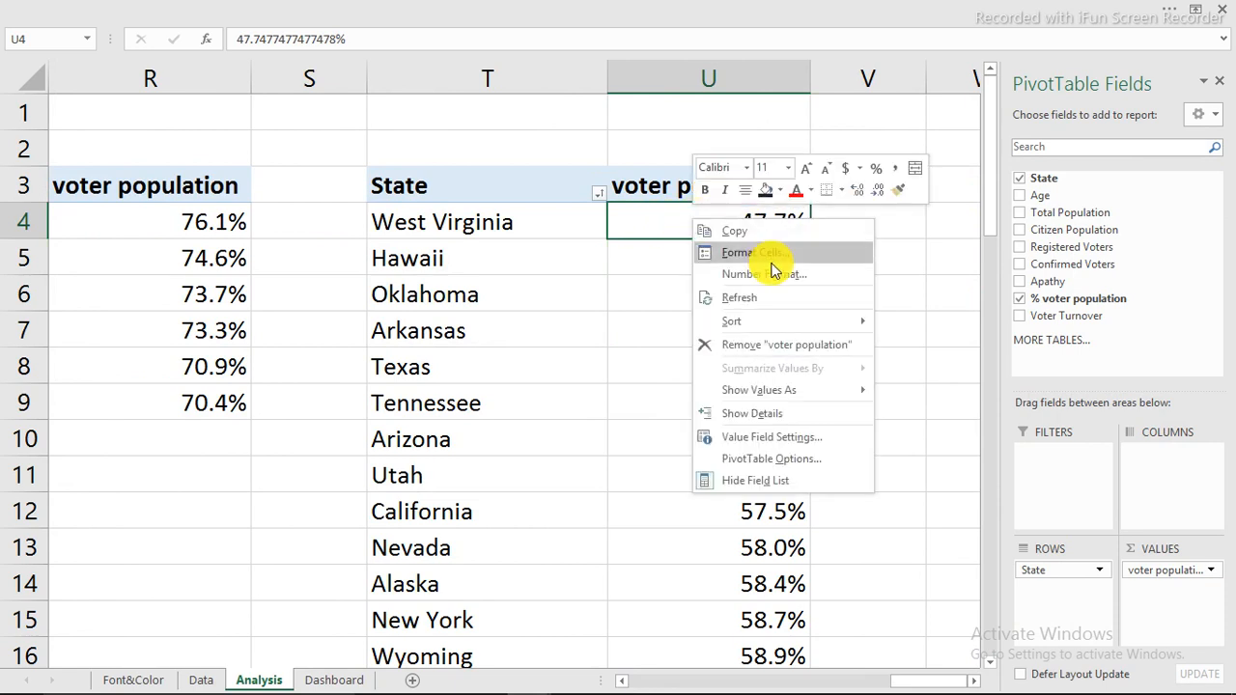
{"action": "mouse_move", "coordinate": [745, 328]}
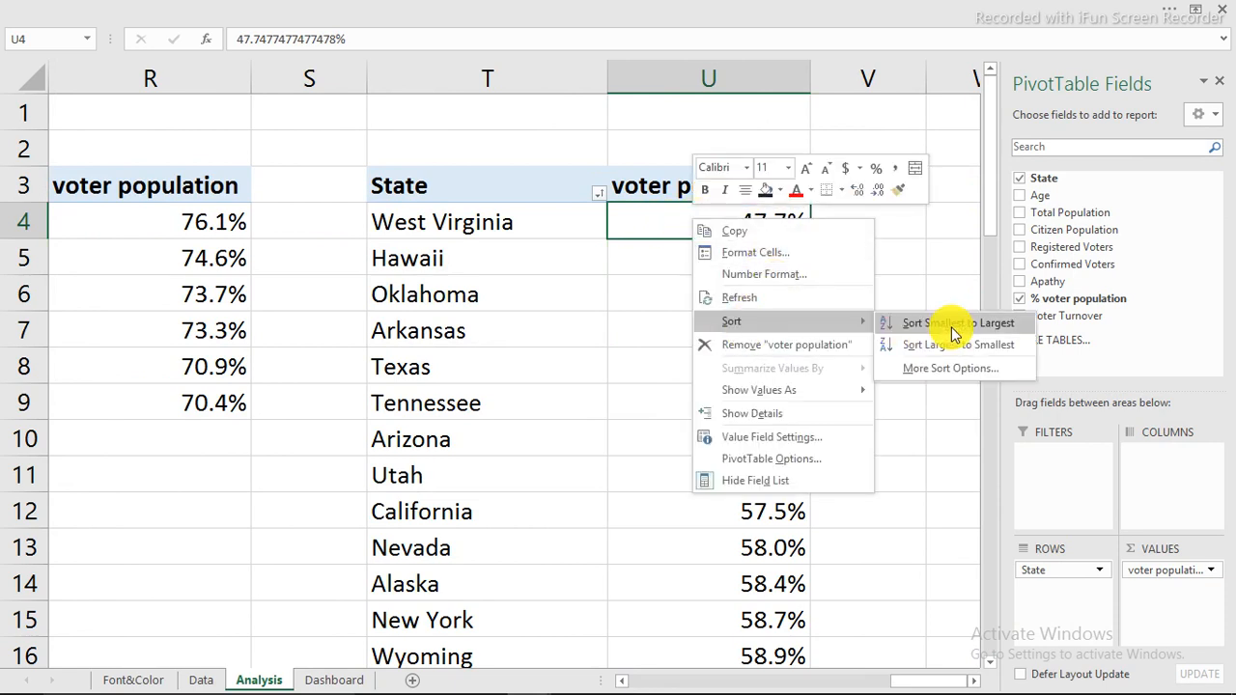
{"action": "left_click", "coordinate": [954, 328]}
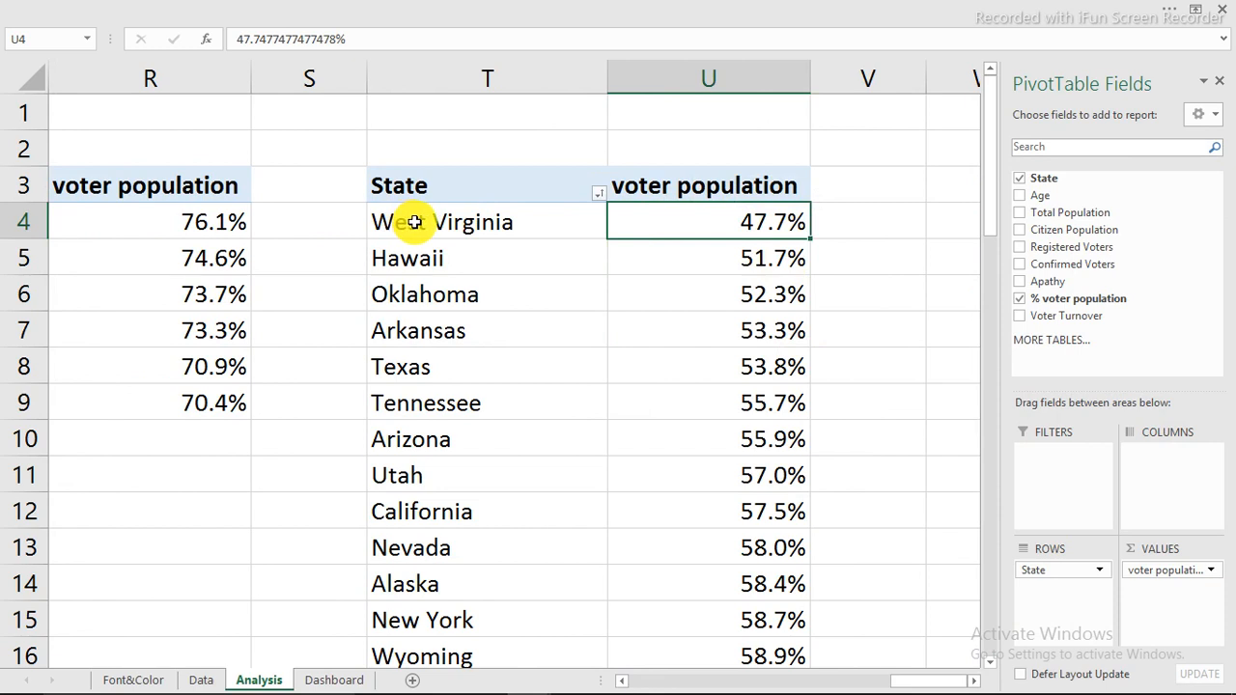
Filter the PivotTable at T3 to keep only its first six states, West Virginia through Tennessee
{"action": "left_click_drag", "start_coordinate": [413, 222], "coordinate": [407, 404]}
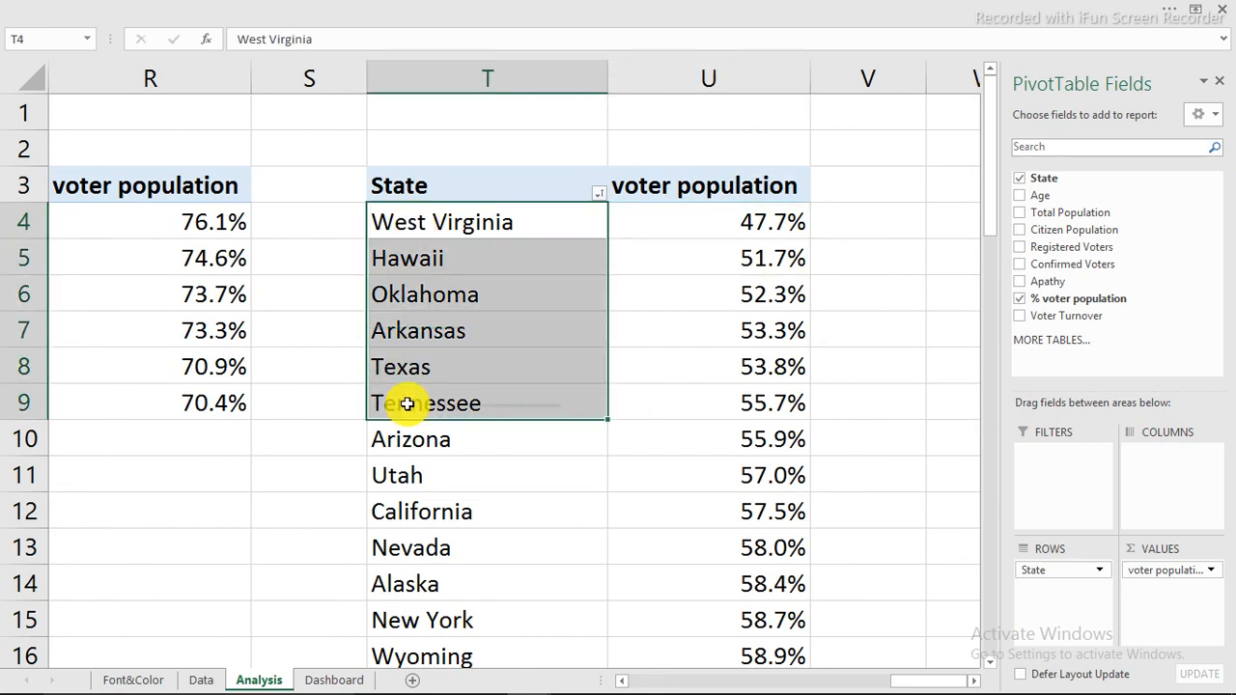
{"action": "right_click", "coordinate": [407, 403]}
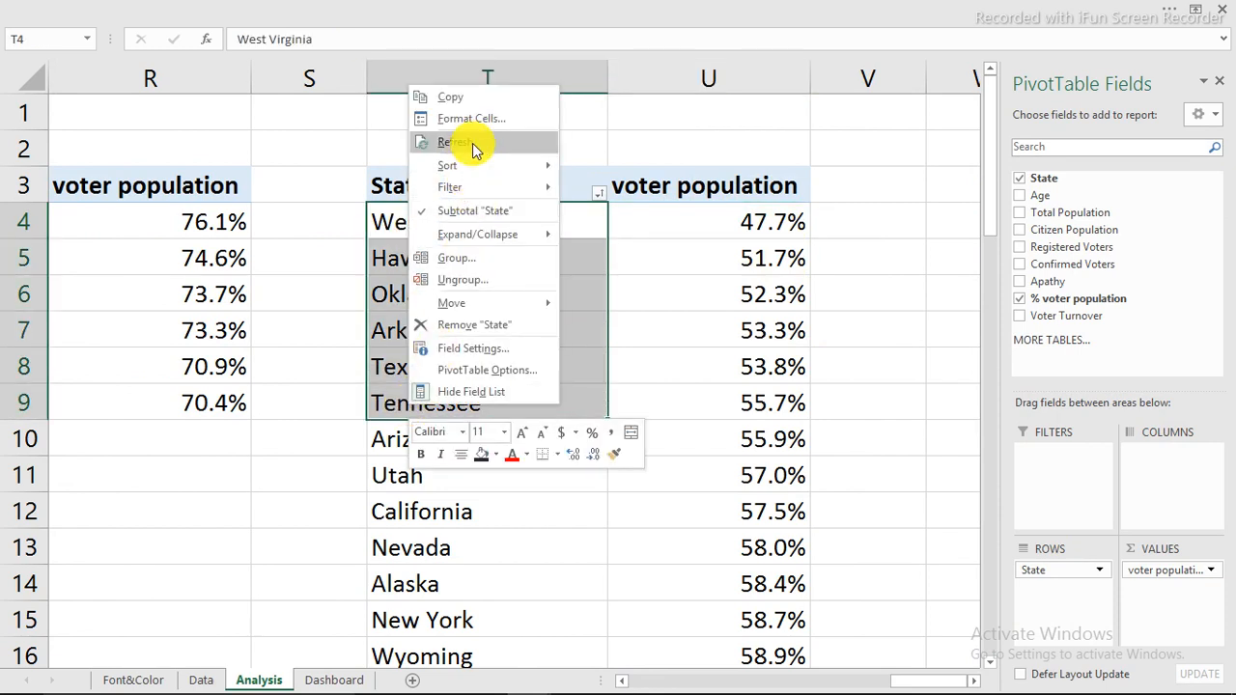
{"action": "mouse_move", "coordinate": [478, 188]}
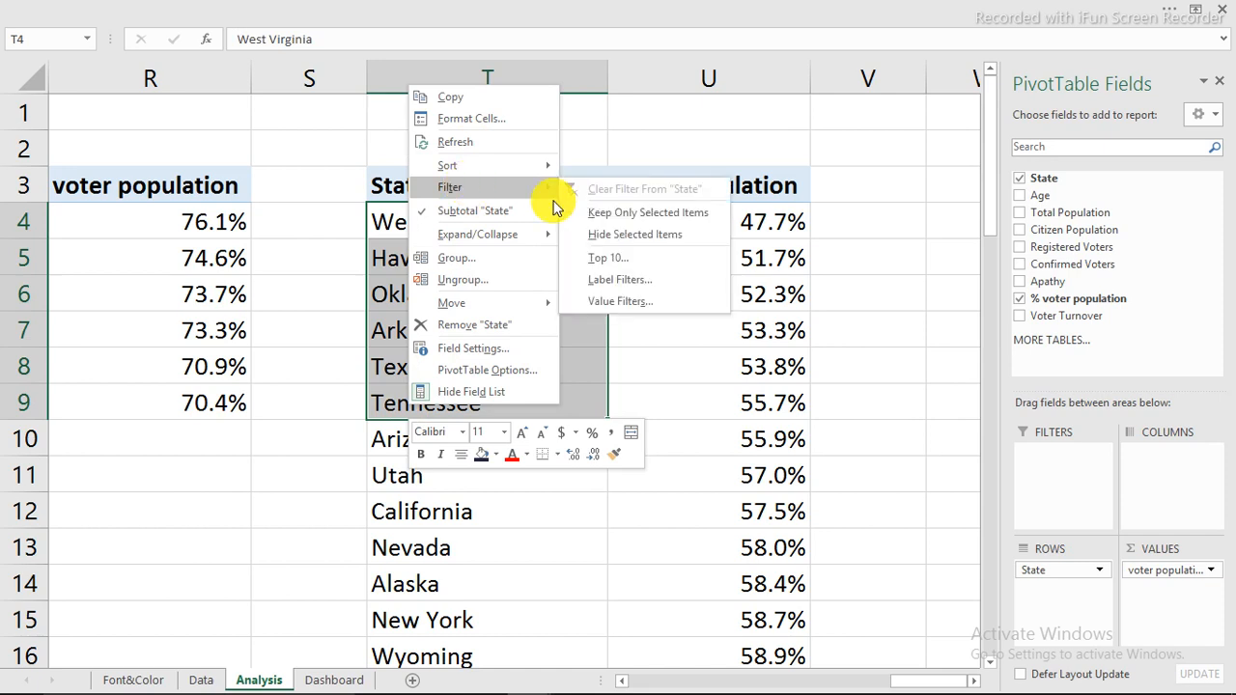
{"action": "left_click", "coordinate": [604, 222]}
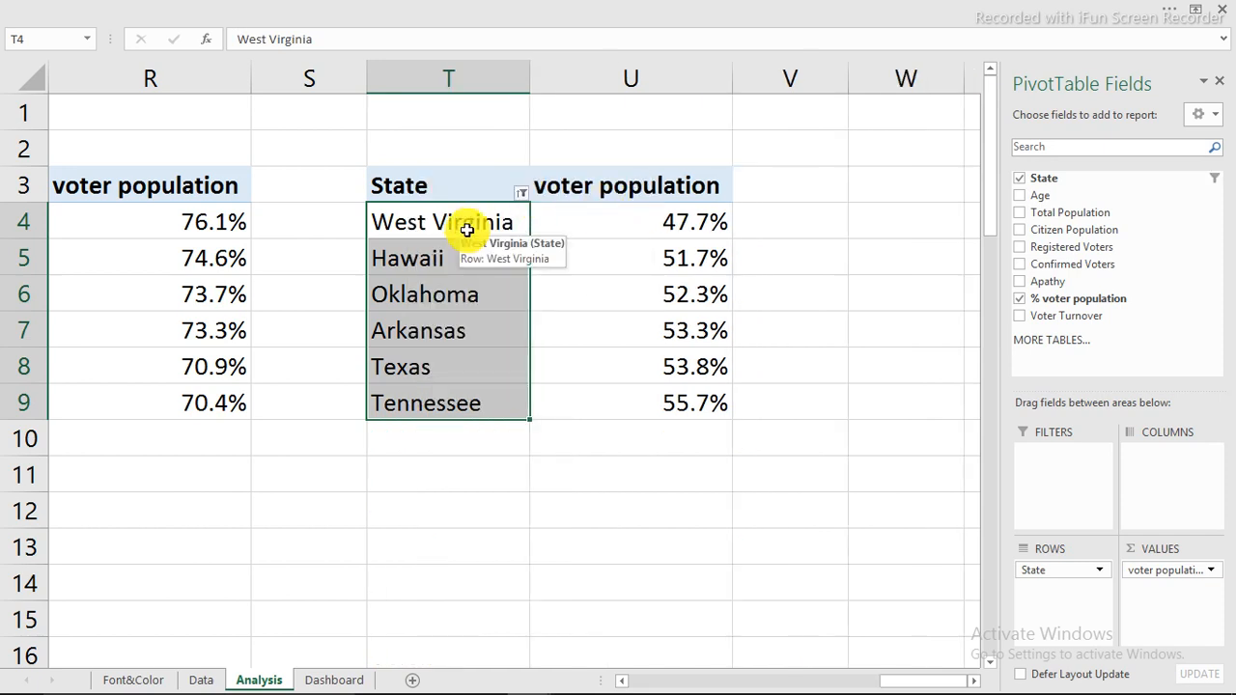
Narrow the voter population columns R and U of the two State PivotTables
{"action": "left_click", "coordinate": [622, 683]}
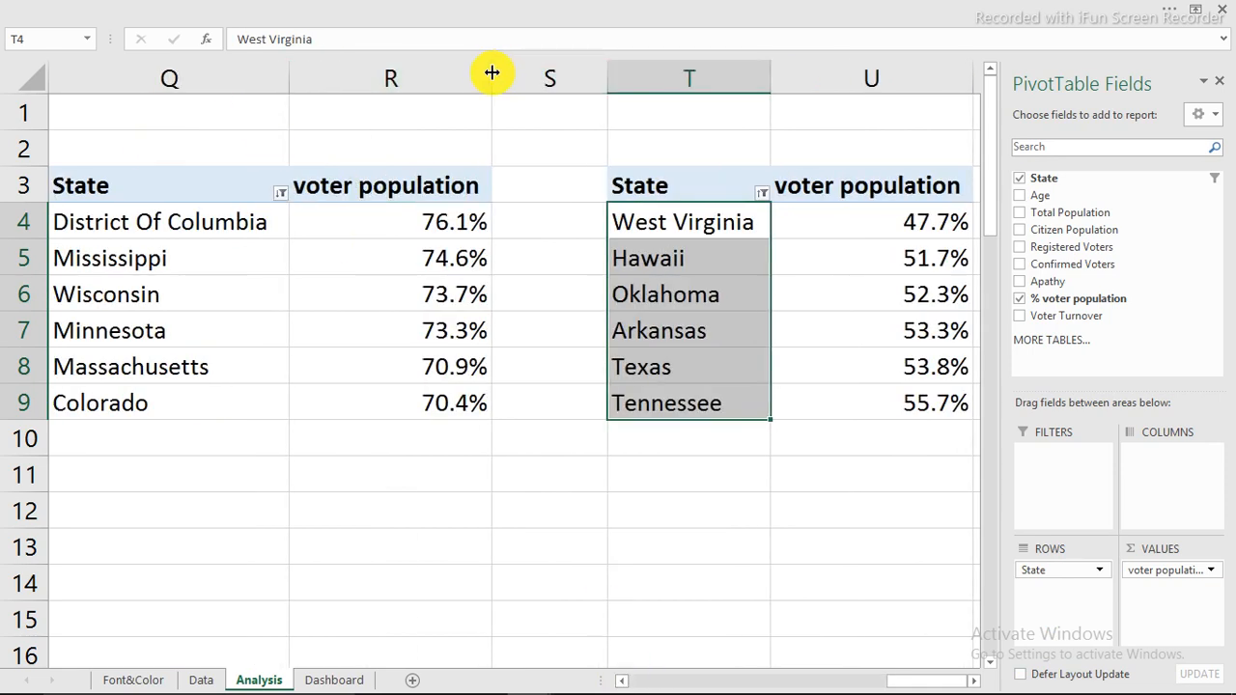
{"action": "left_click_drag", "start_coordinate": [492, 72], "coordinate": [433, 77]}
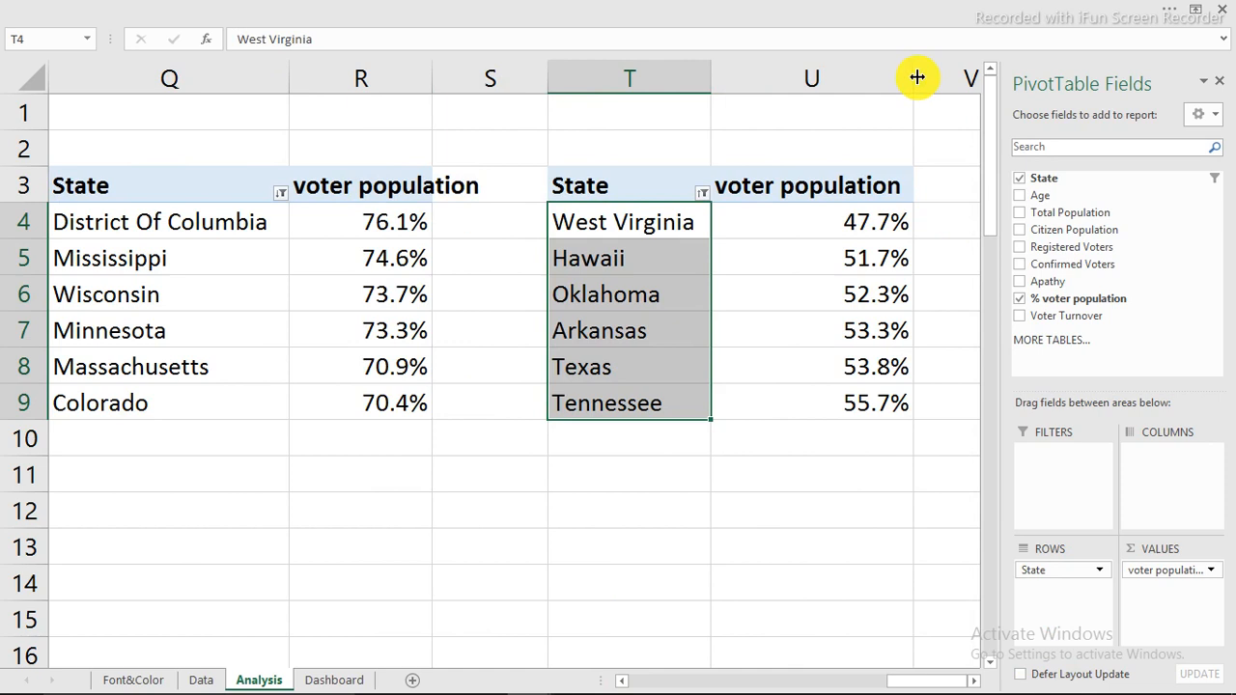
{"action": "left_click_drag", "start_coordinate": [917, 77], "coordinate": [890, 77]}
Enter the title "Showing top and bottom voters population" in Q2 and center it across the selection Q2:U2
{"action": "left_click", "coordinate": [149, 143]}
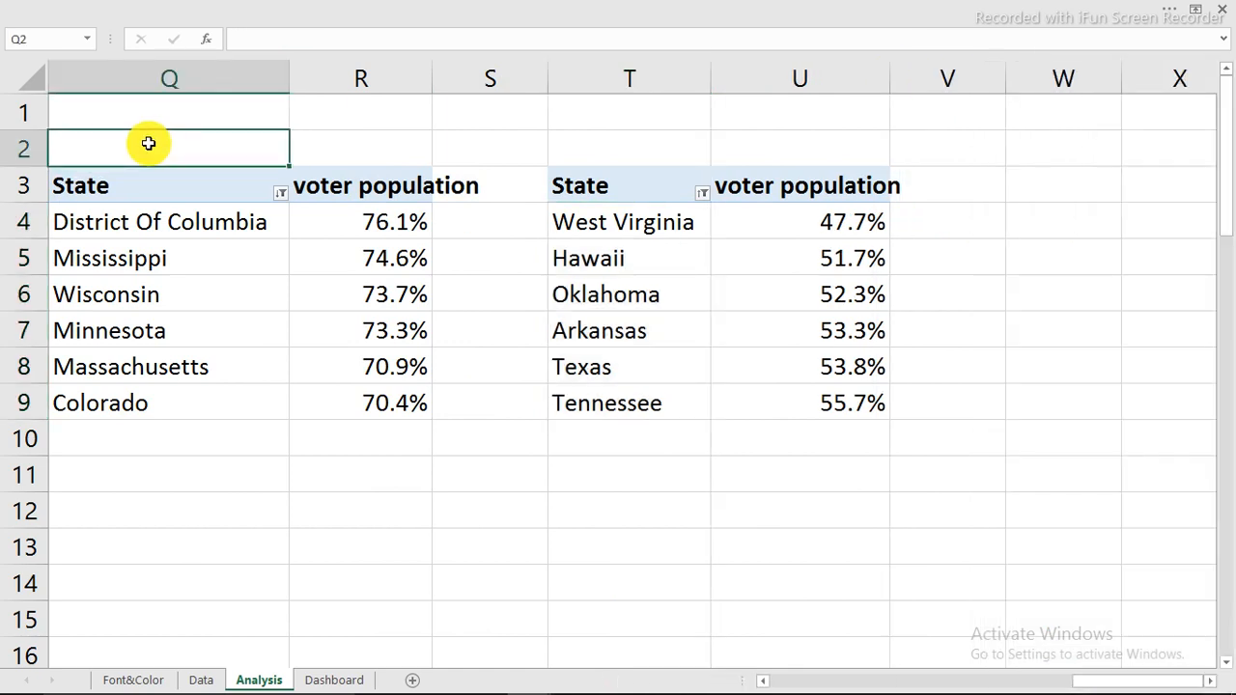
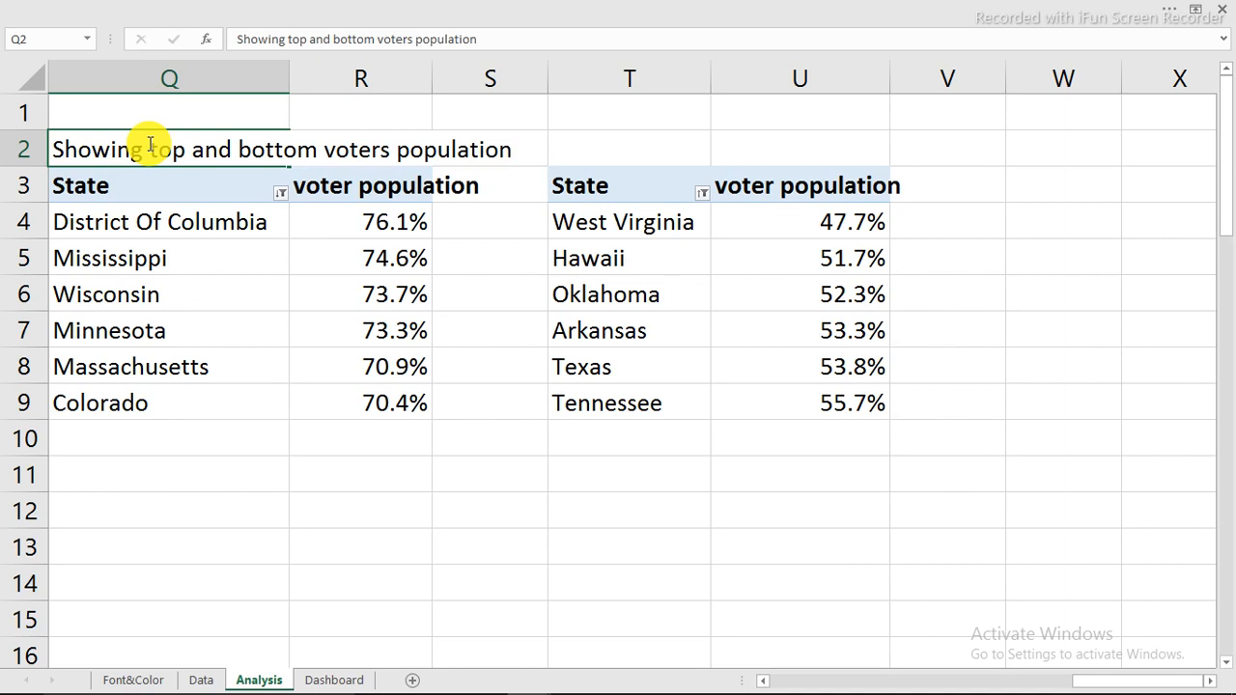
{"action": "key", "text": "Down"}
{"action": "left_click_drag", "start_coordinate": [80, 146], "coordinate": [808, 154]}
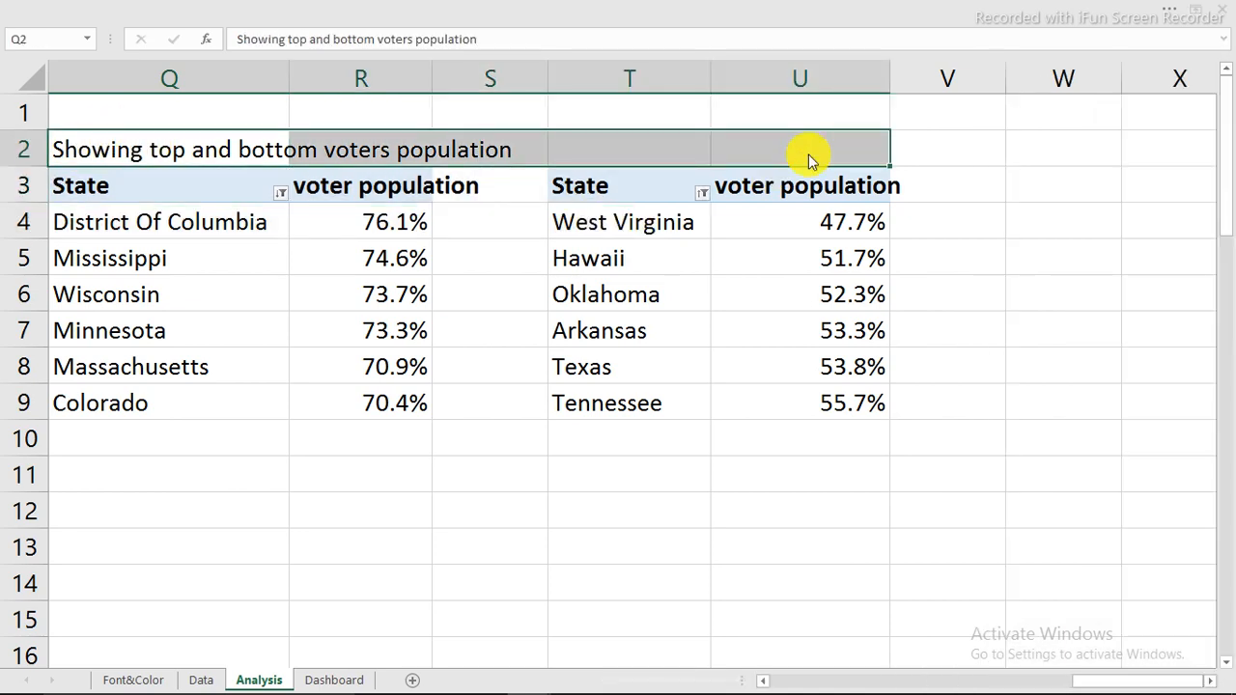
{"action": "key", "text": "ctrl+1"}
{"action": "left_click", "coordinate": [710, 71]}
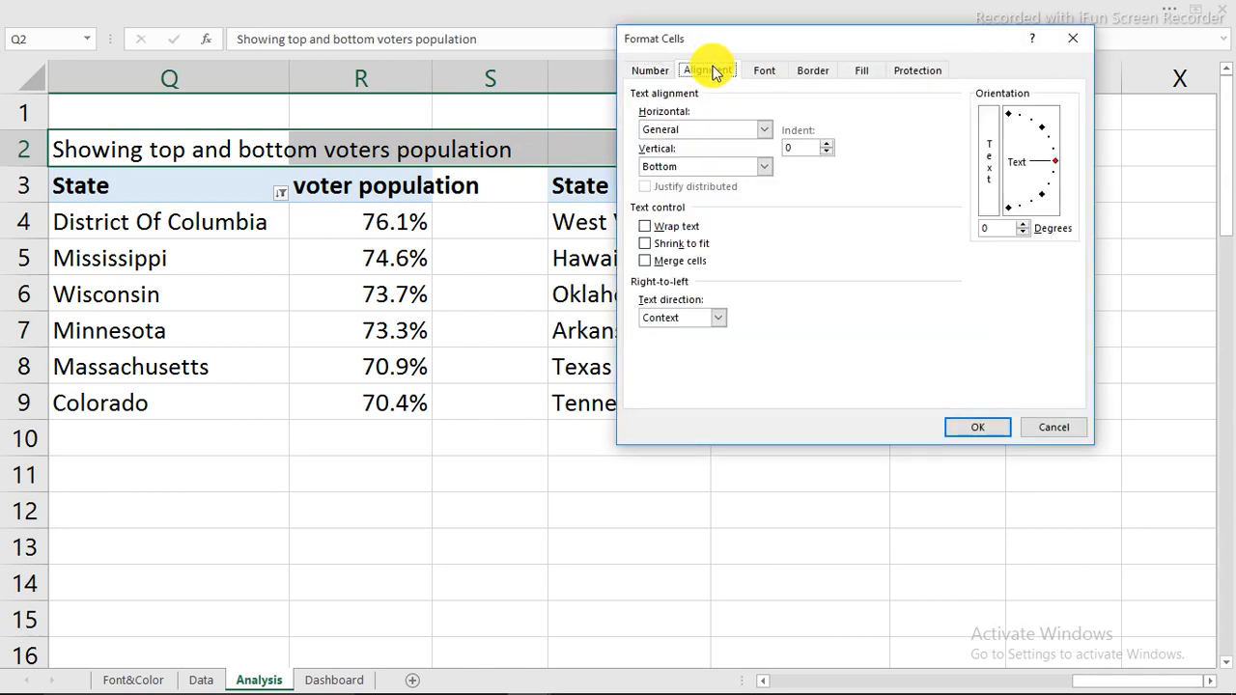
{"action": "left_click", "coordinate": [764, 129]}
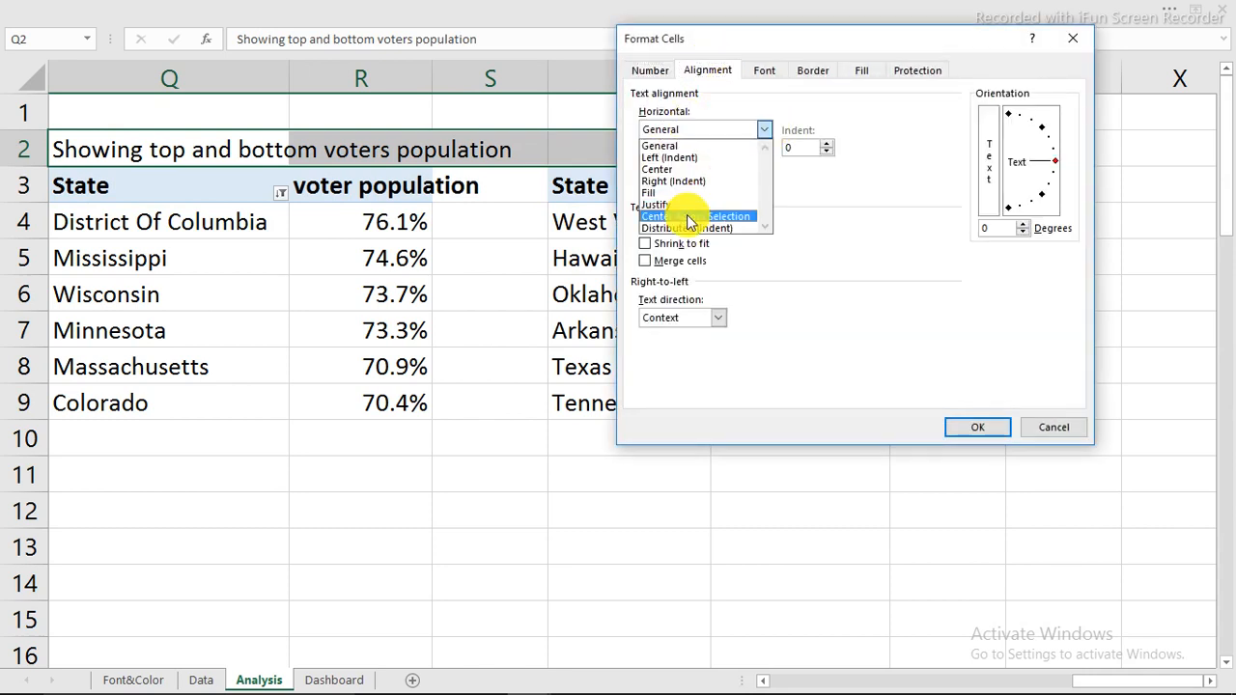
{"action": "left_click", "coordinate": [666, 216]}
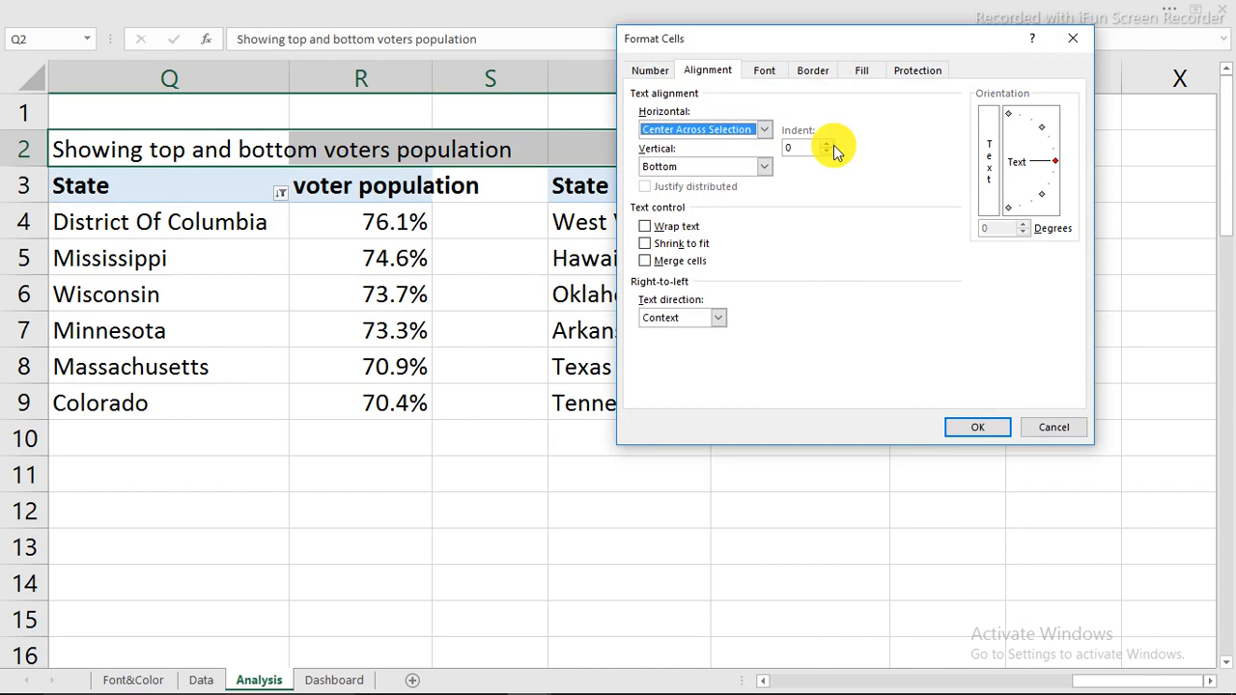
{"action": "left_click", "coordinate": [977, 428]}
{"action": "left_click", "coordinate": [552, 295]}
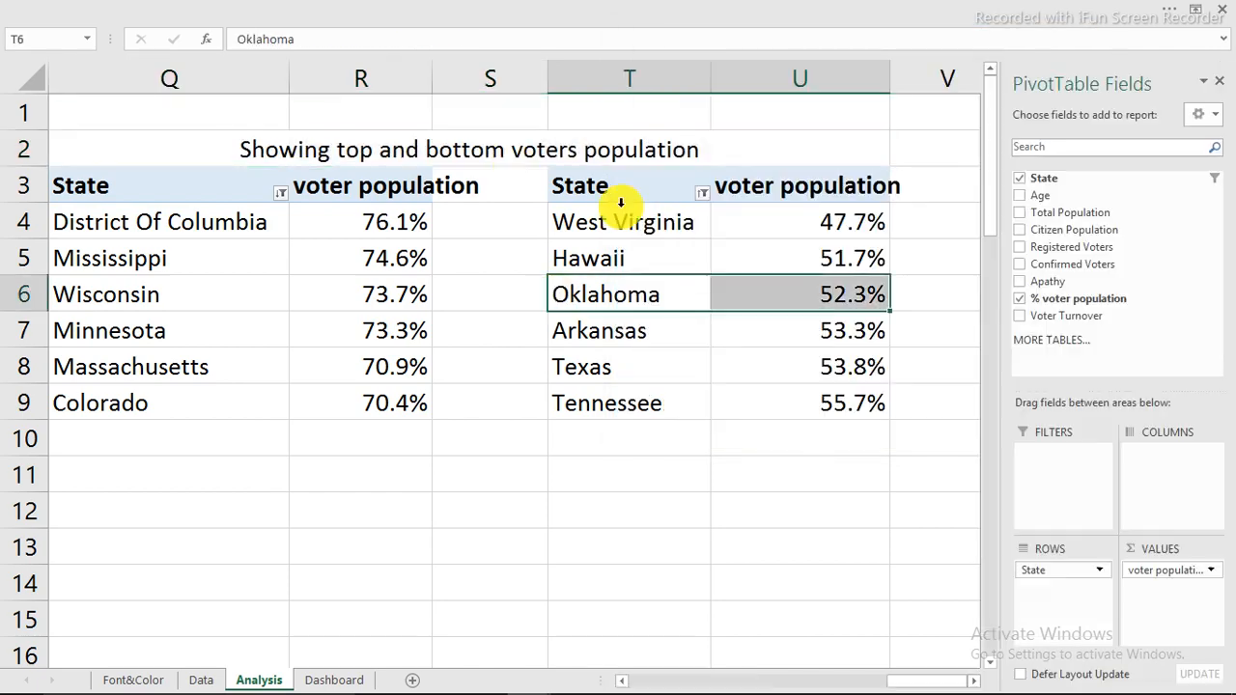
Copy the titled pair of State PivotTables in Q2:U9 and paste the block at W2
{"action": "left_click_drag", "start_coordinate": [91, 148], "coordinate": [797, 393]}
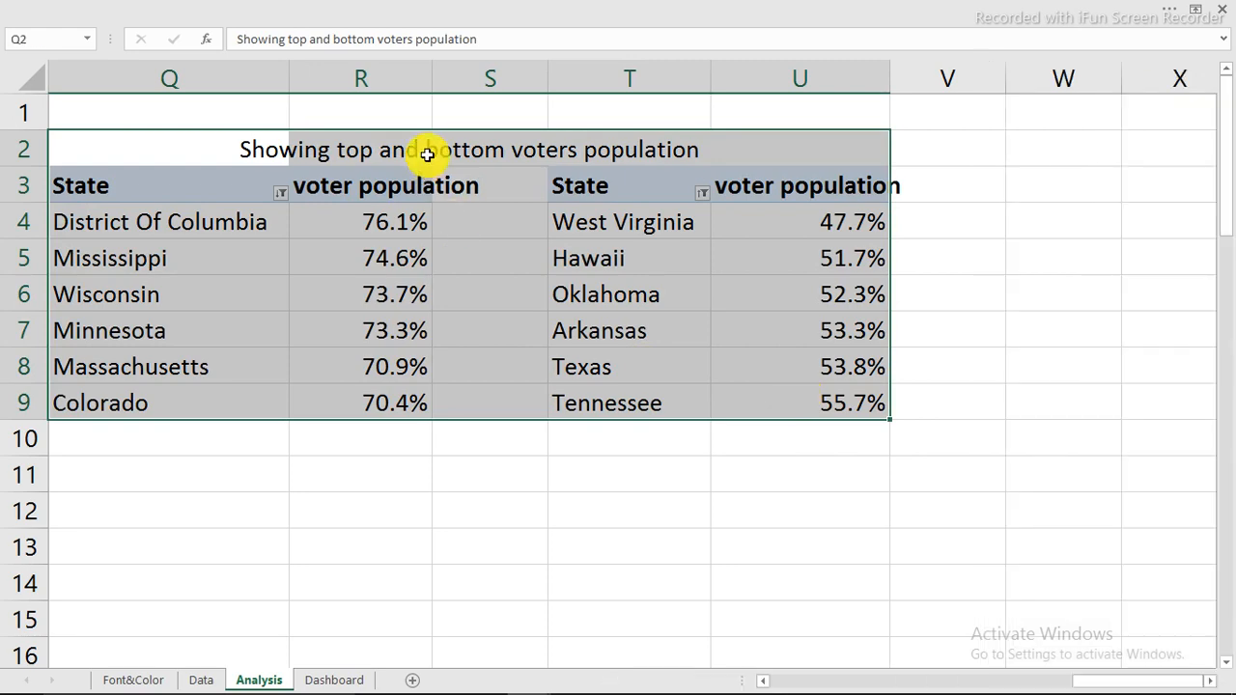
{"action": "right_click", "coordinate": [427, 153]}
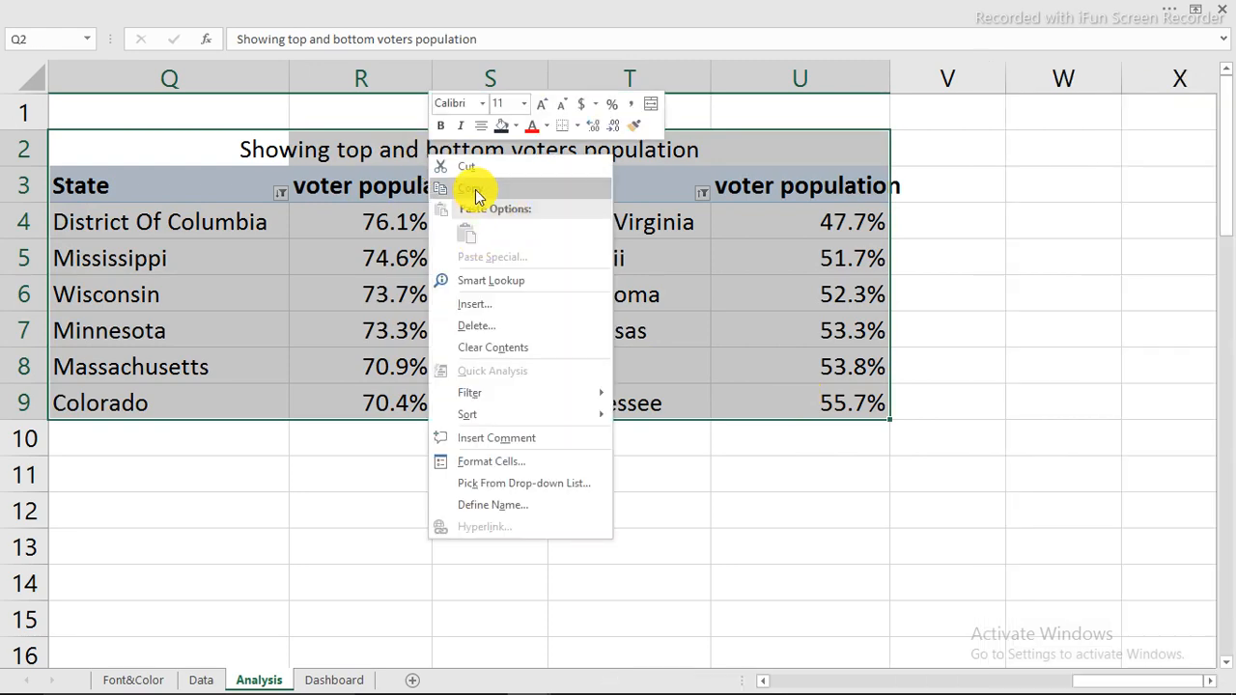
{"action": "left_click", "coordinate": [471, 185]}
{"action": "mouse_move", "coordinate": [1026, 686]}
{"action": "left_click", "coordinate": [1069, 676]}
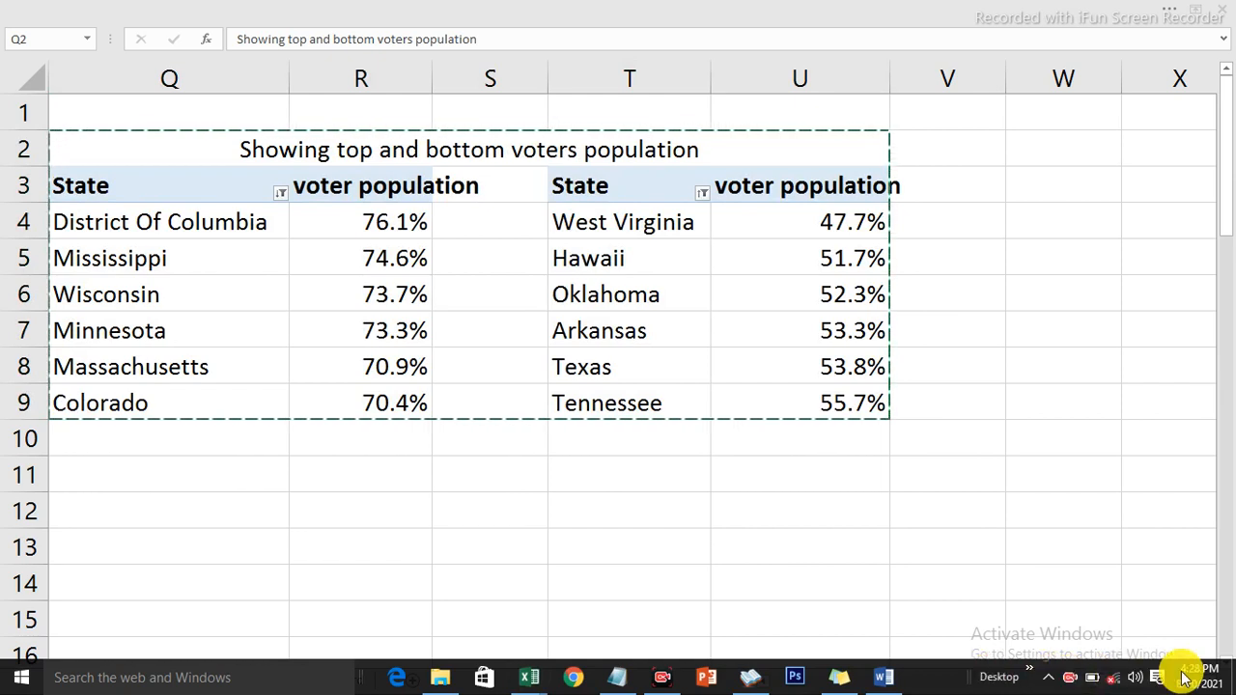
{"action": "left_click", "coordinate": [1104, 584]}
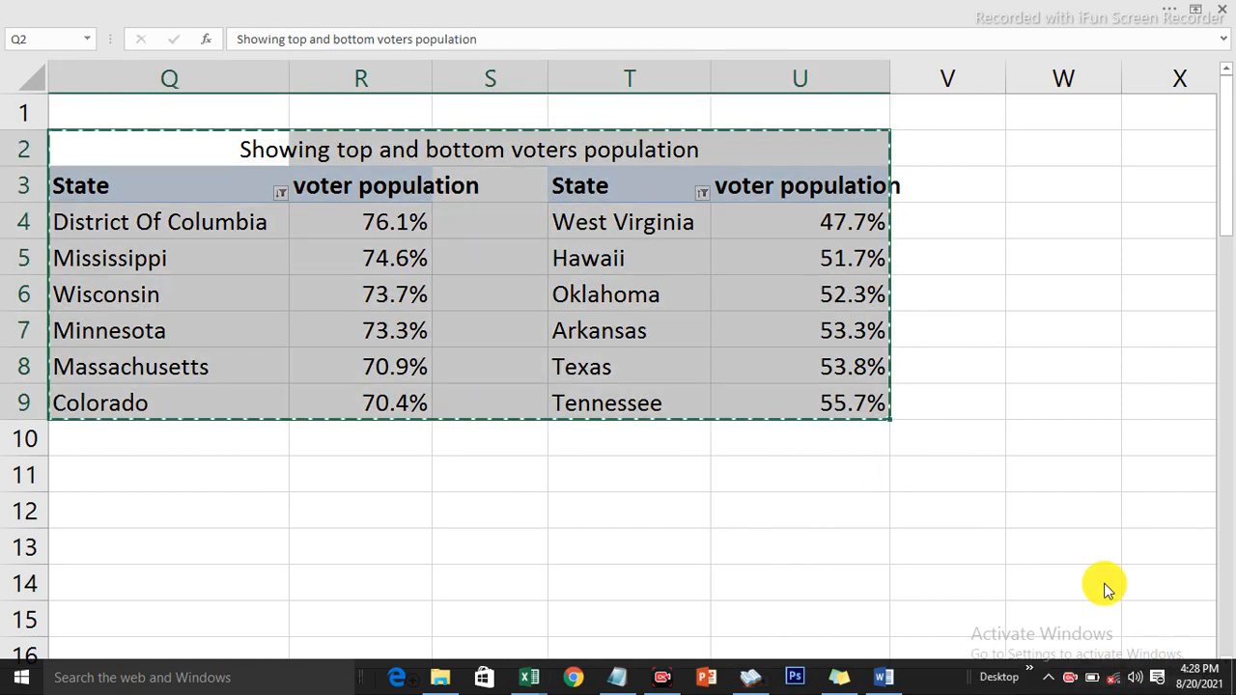
{"action": "left_click", "coordinate": [1209, 683]}
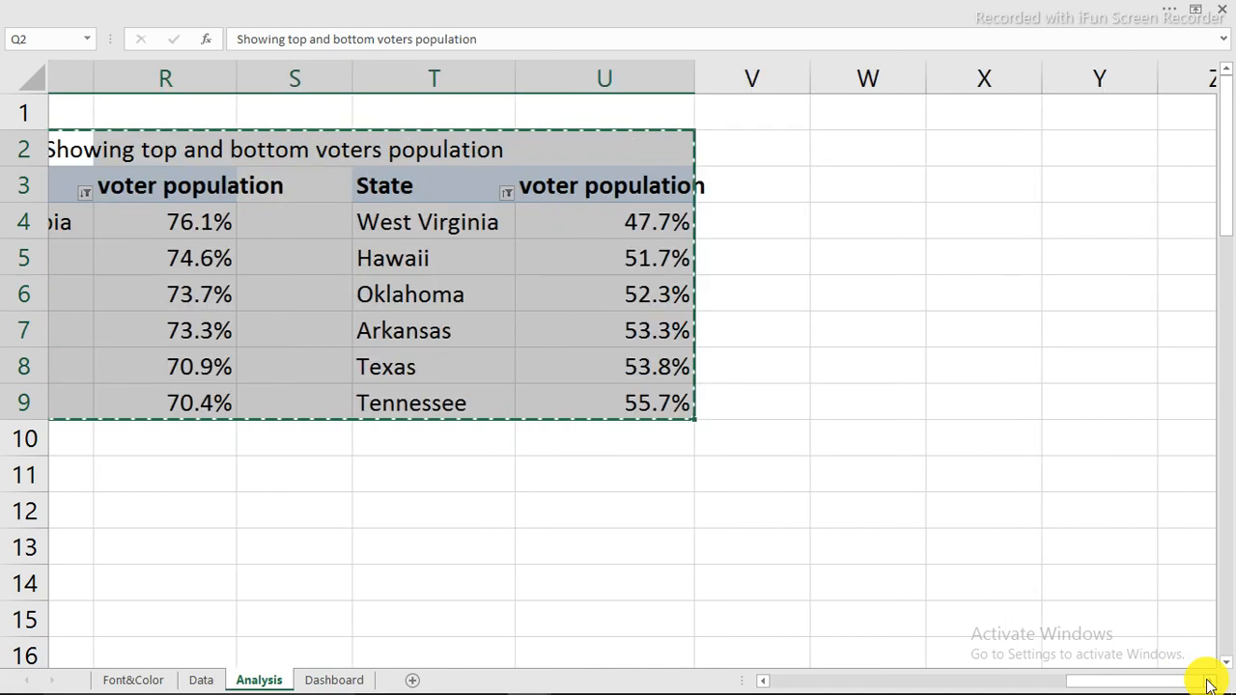
{"action": "left_click", "coordinate": [1209, 683]}
{"action": "left_click", "coordinate": [1209, 683]}
{"action": "left_click", "coordinate": [1208, 683]}
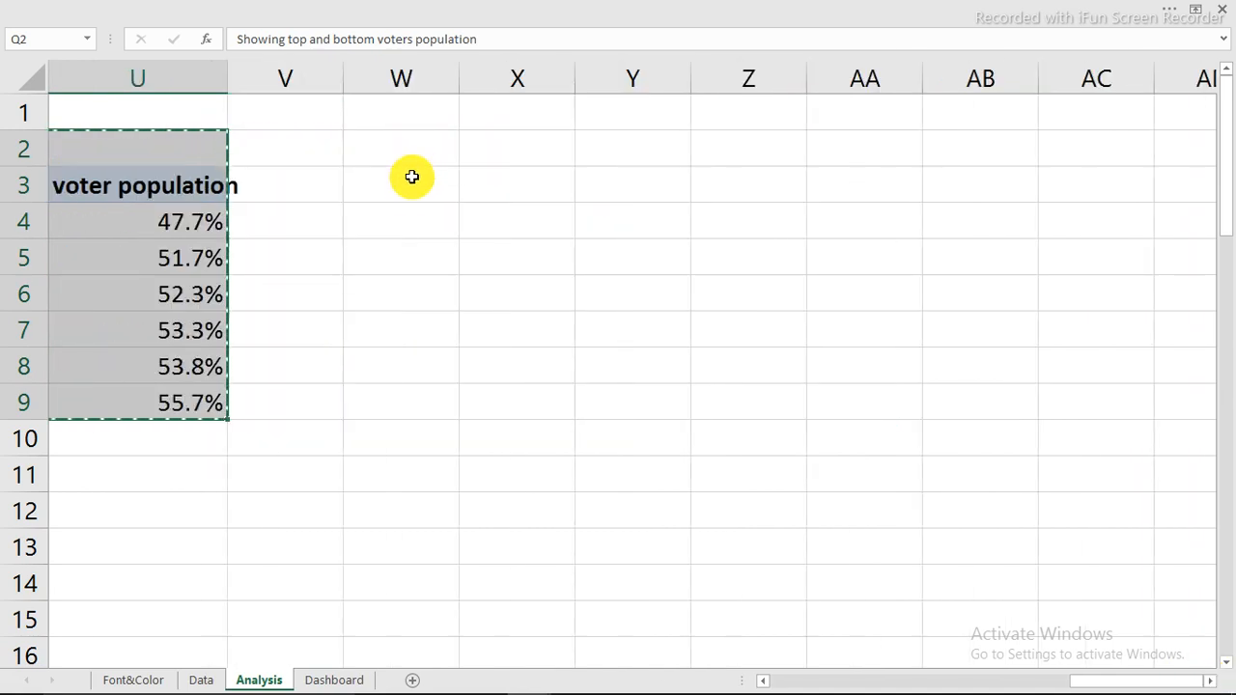
{"action": "left_click", "coordinate": [416, 186]}
{"action": "left_click", "coordinate": [427, 150]}
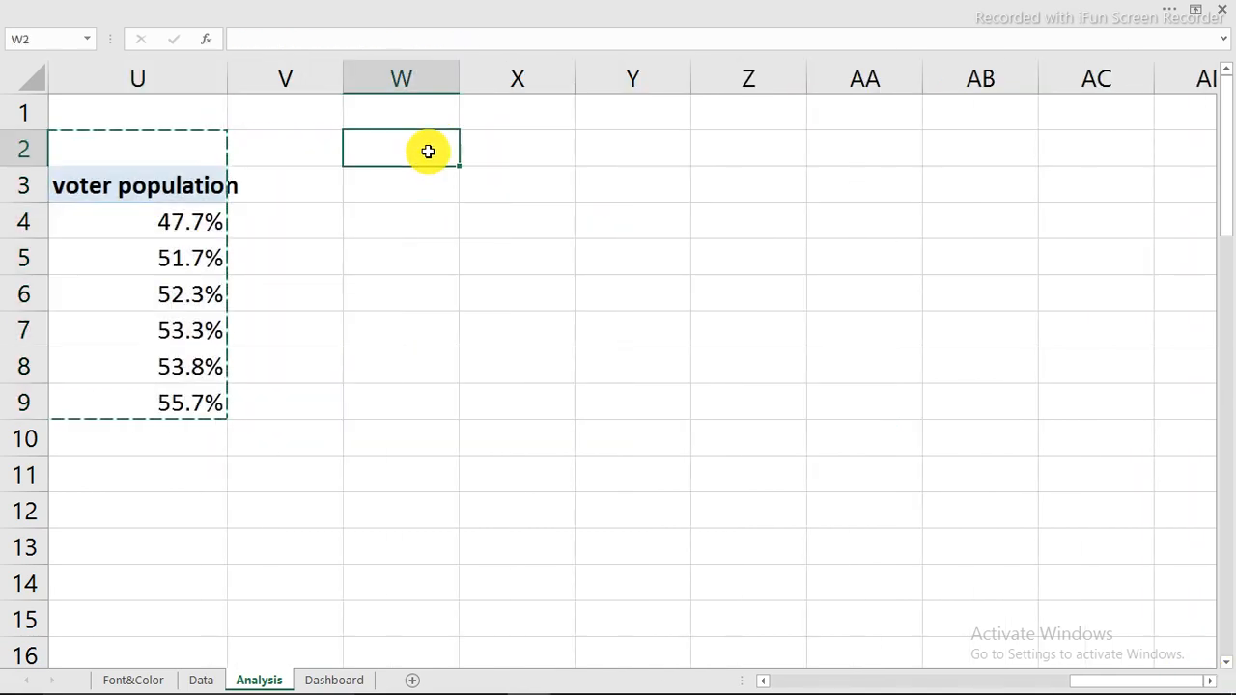
{"action": "right_click", "coordinate": [427, 150]}
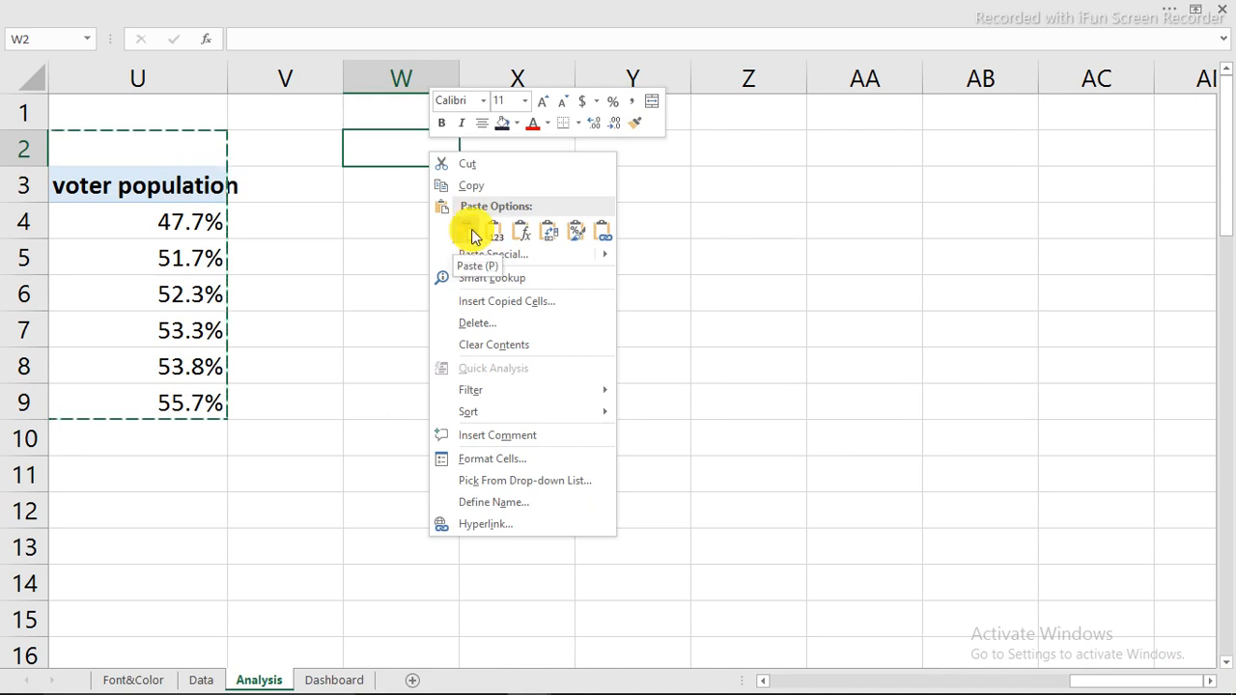
{"action": "left_click", "coordinate": [473, 231]}
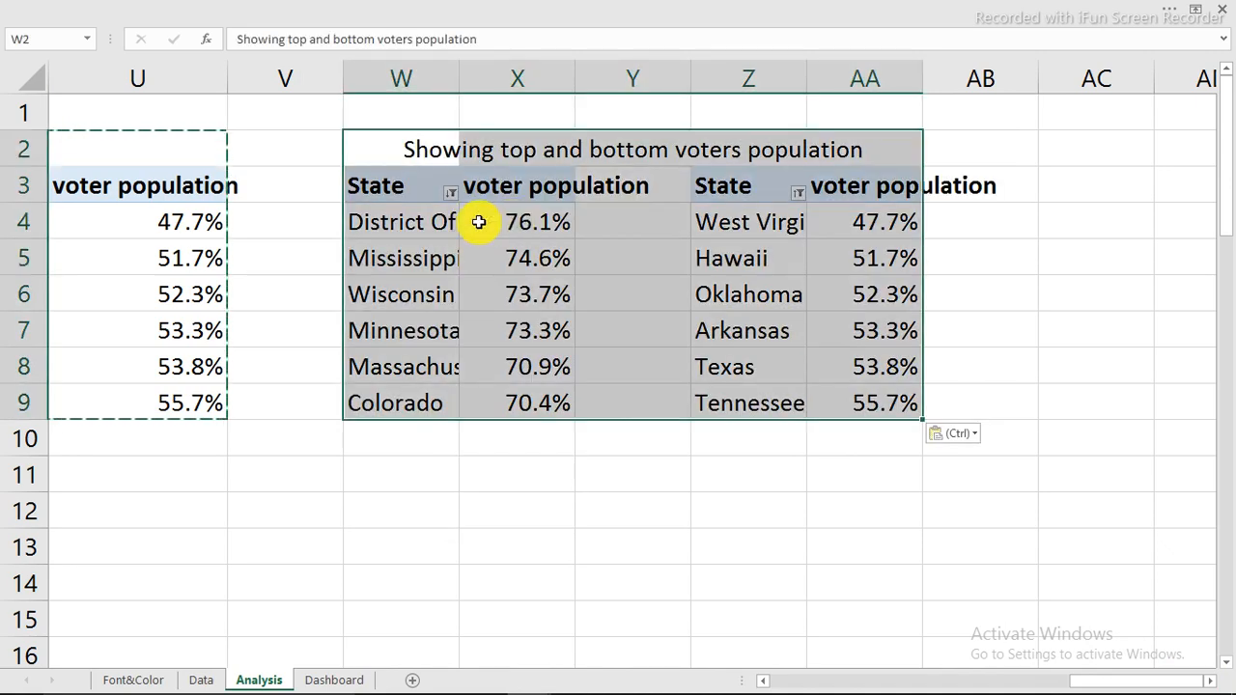
Replace the % voter population field with Voter Turnover in the PivotTable at W3
{"action": "left_click", "coordinate": [509, 222]}
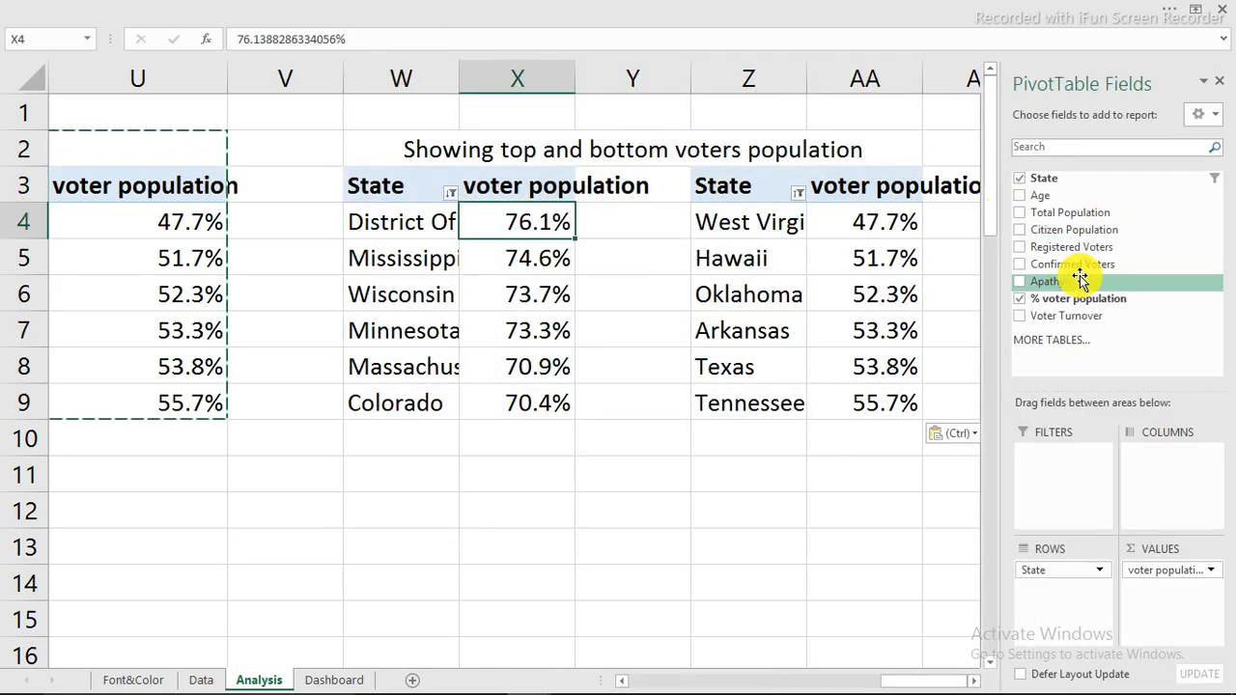
{"action": "left_click", "coordinate": [1020, 299]}
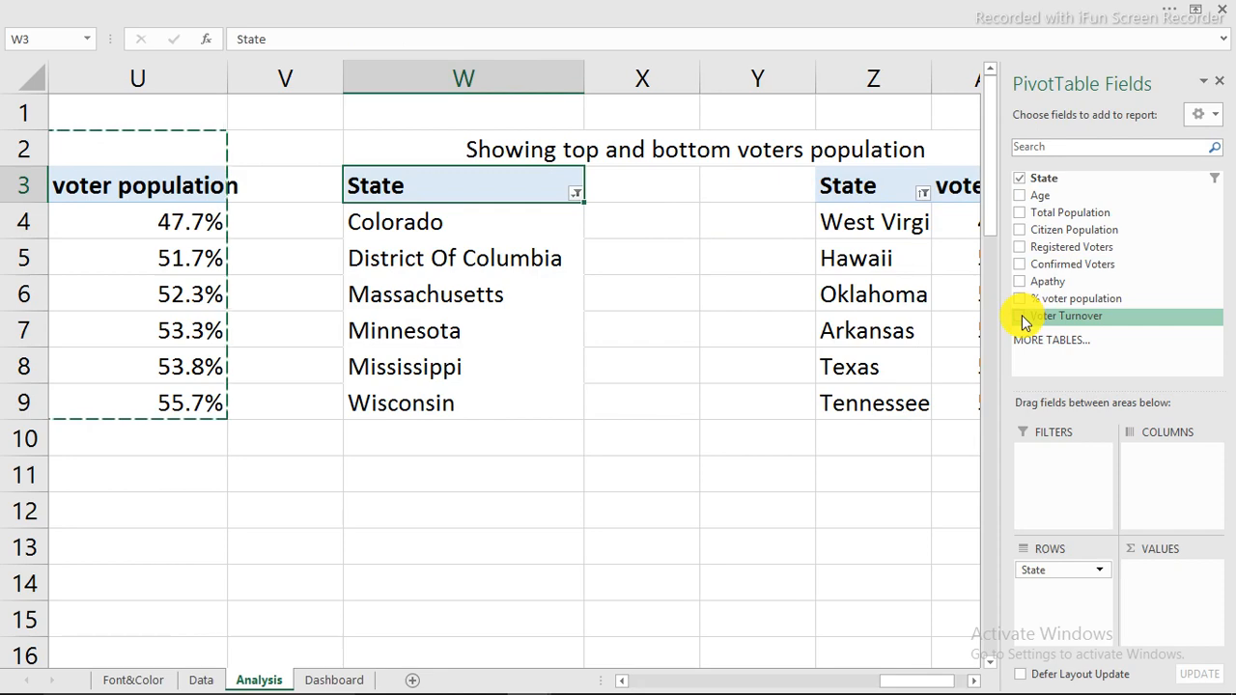
{"action": "left_click", "coordinate": [1021, 316]}
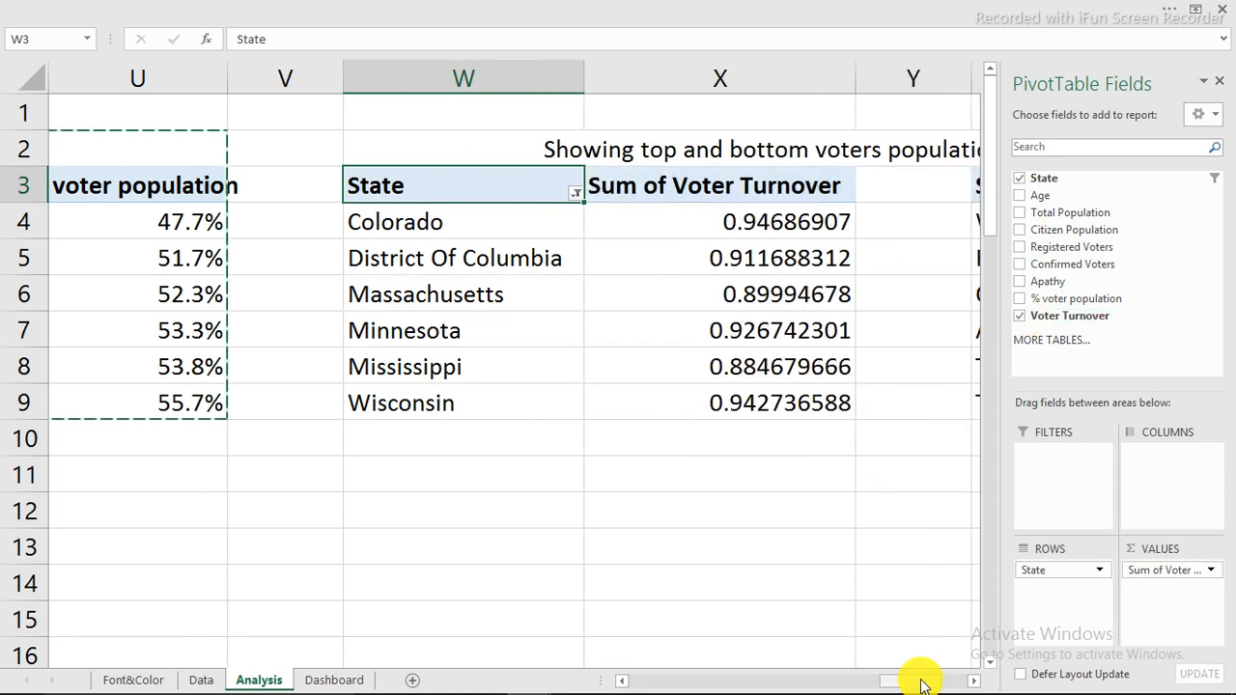
Swap % voter population for Voter Turnover in the PivotTable at Z3
{"action": "left_click_drag", "start_coordinate": [920, 681], "coordinate": [942, 681]}
{"action": "left_click", "coordinate": [861, 224]}
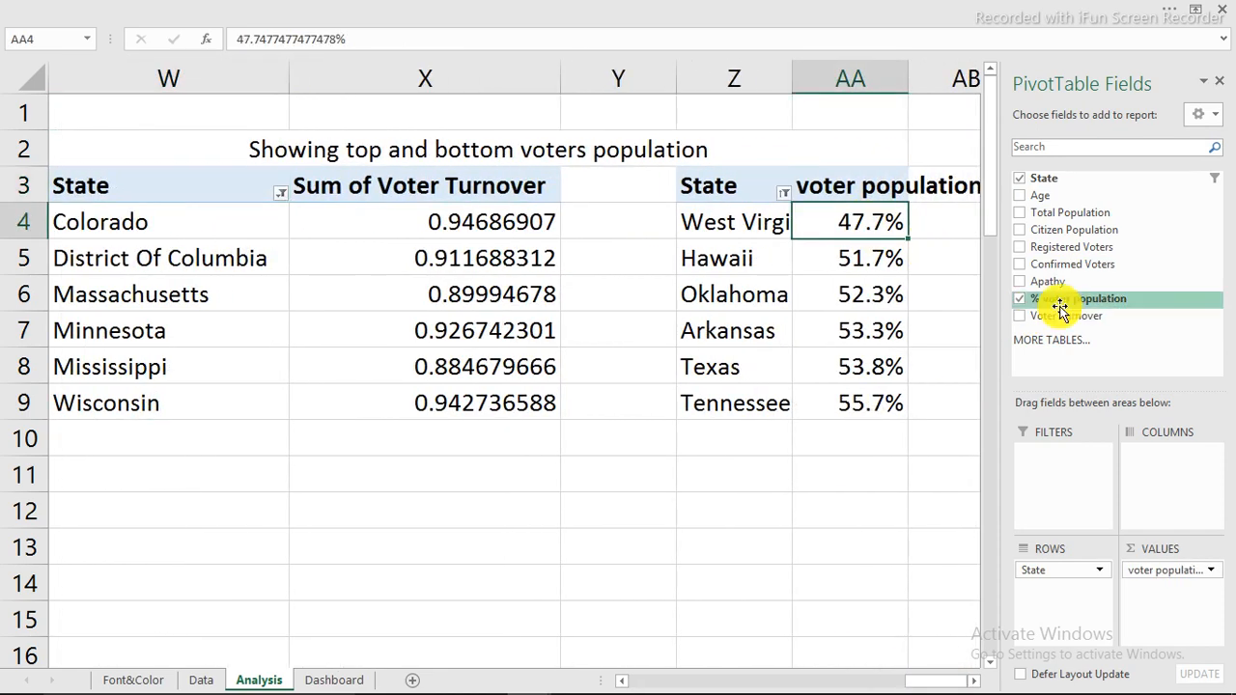
{"action": "left_click", "coordinate": [1018, 299]}
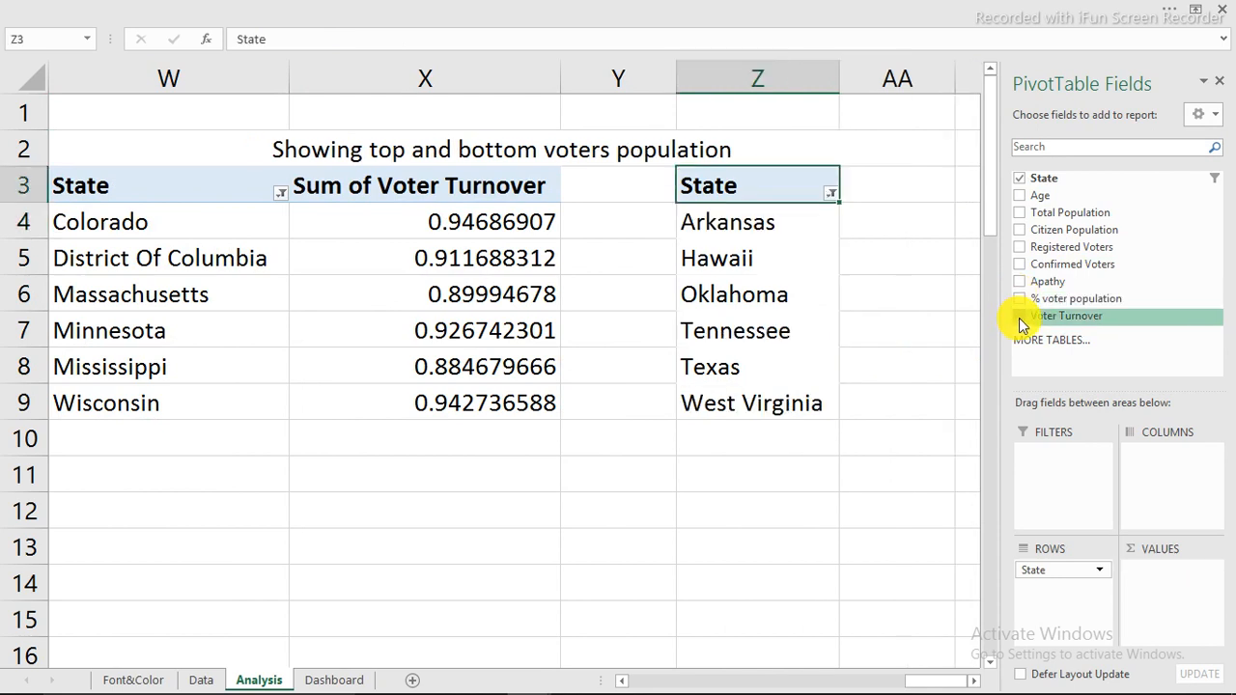
{"action": "left_click", "coordinate": [1019, 315]}
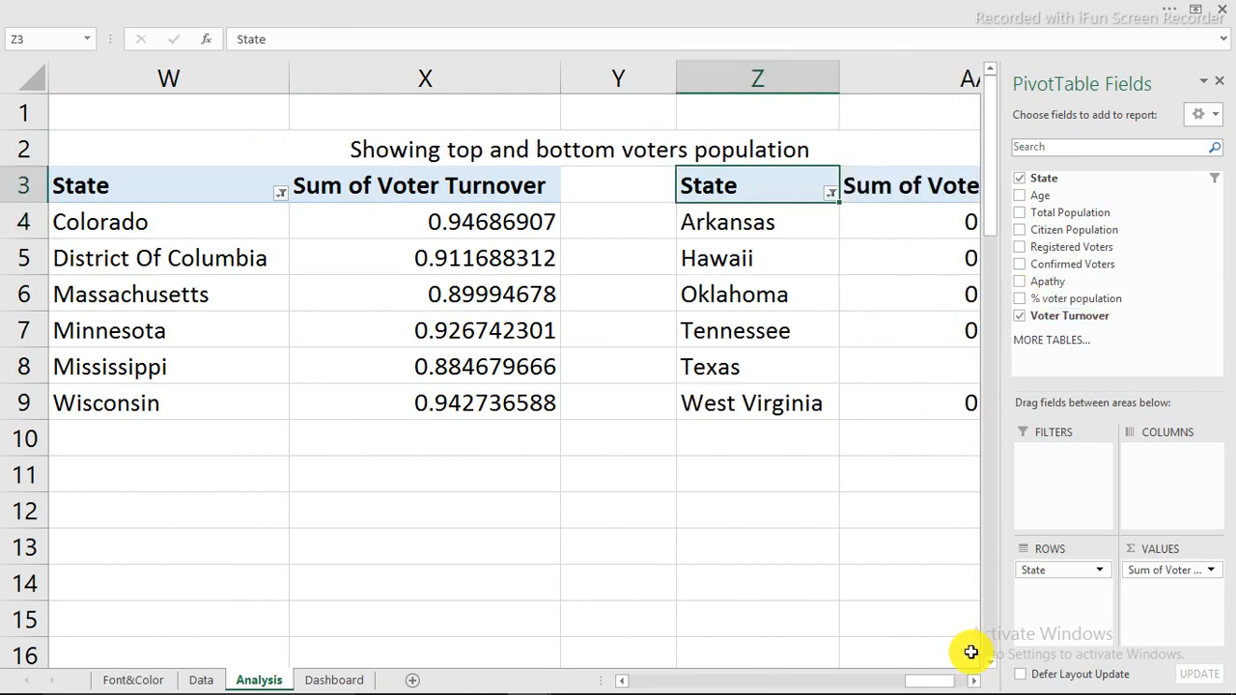
Clear the State filter from the PivotTable at Z3
{"action": "left_click", "coordinate": [973, 681]}
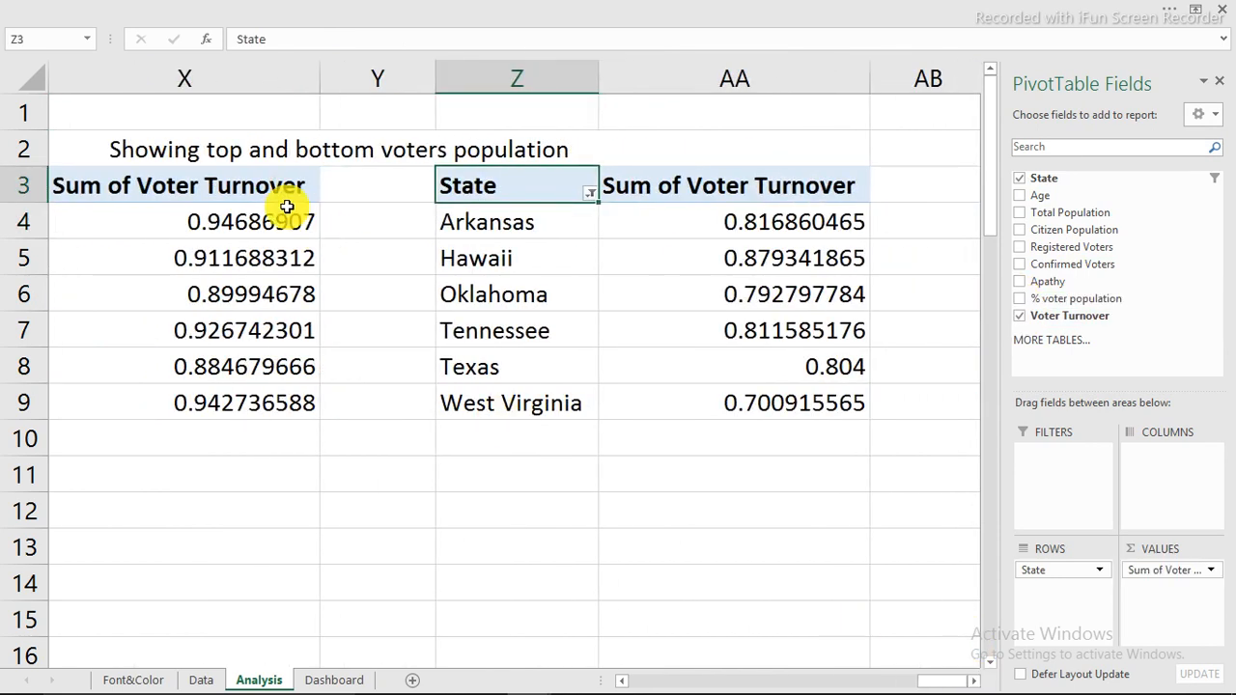
{"action": "left_click", "coordinate": [589, 193]}
{"action": "left_click", "coordinate": [441, 276]}
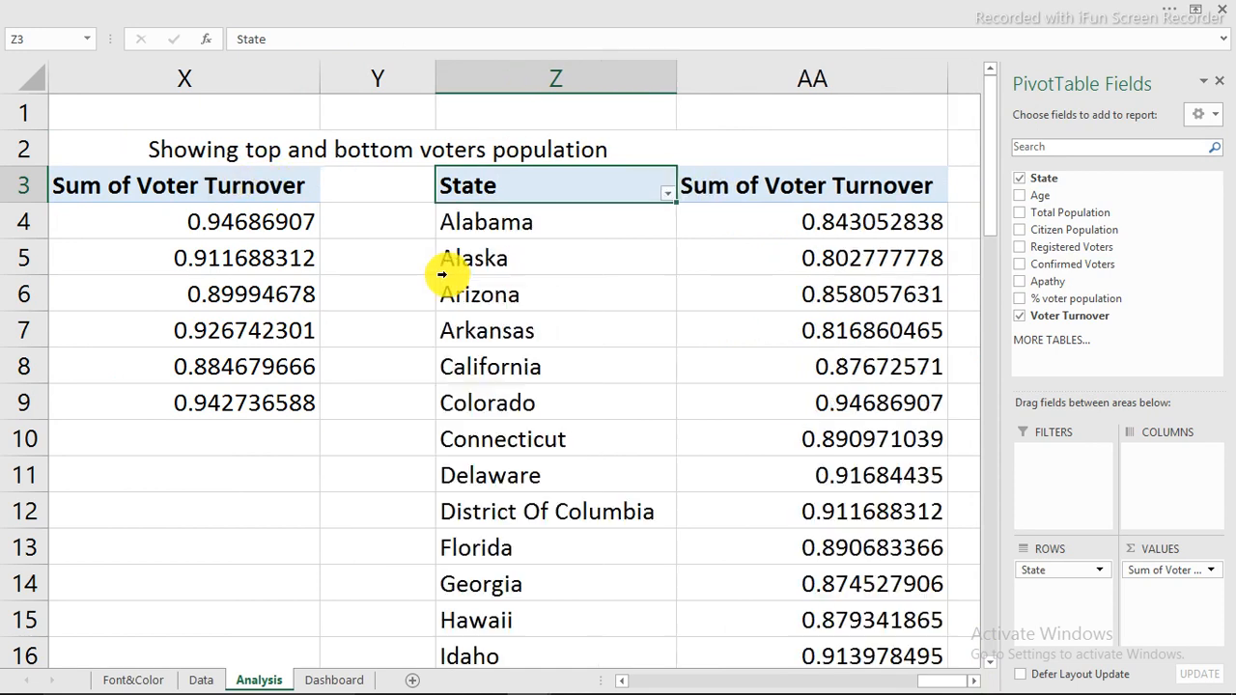
Sort the PivotTable at Z3 by Sum of Voter Turnover from smallest to largest
{"action": "left_click", "coordinate": [806, 191]}
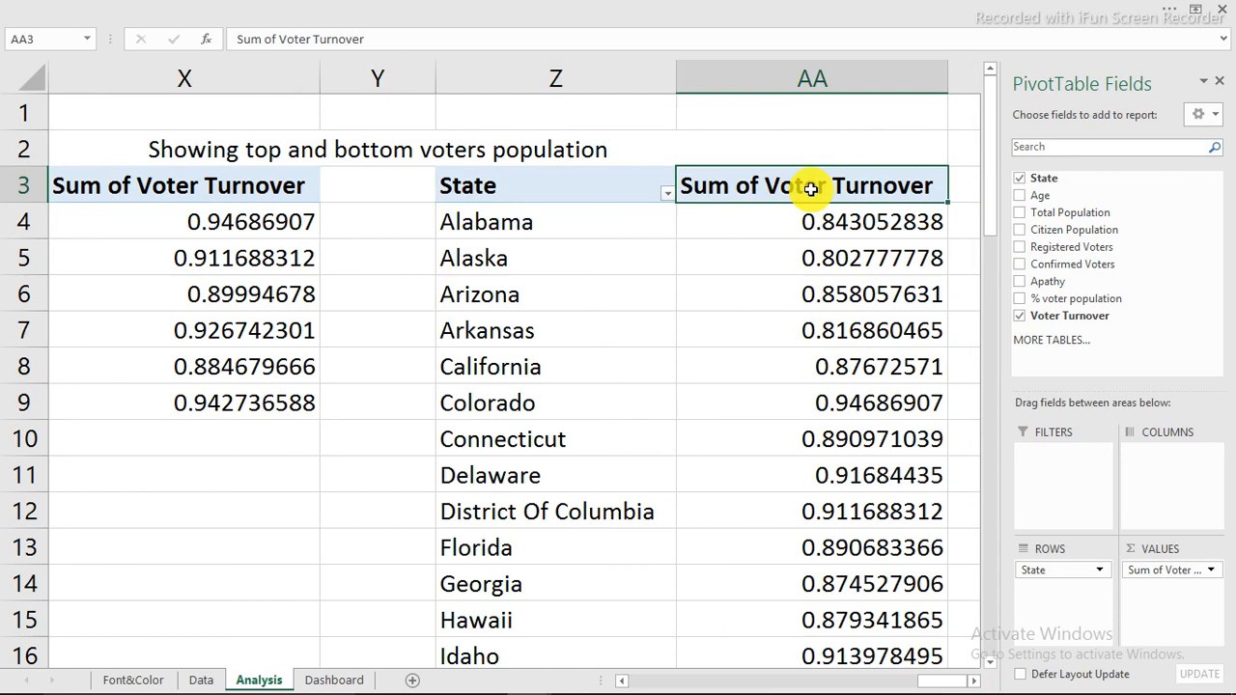
{"action": "left_click", "coordinate": [845, 223]}
{"action": "right_click", "coordinate": [846, 223]}
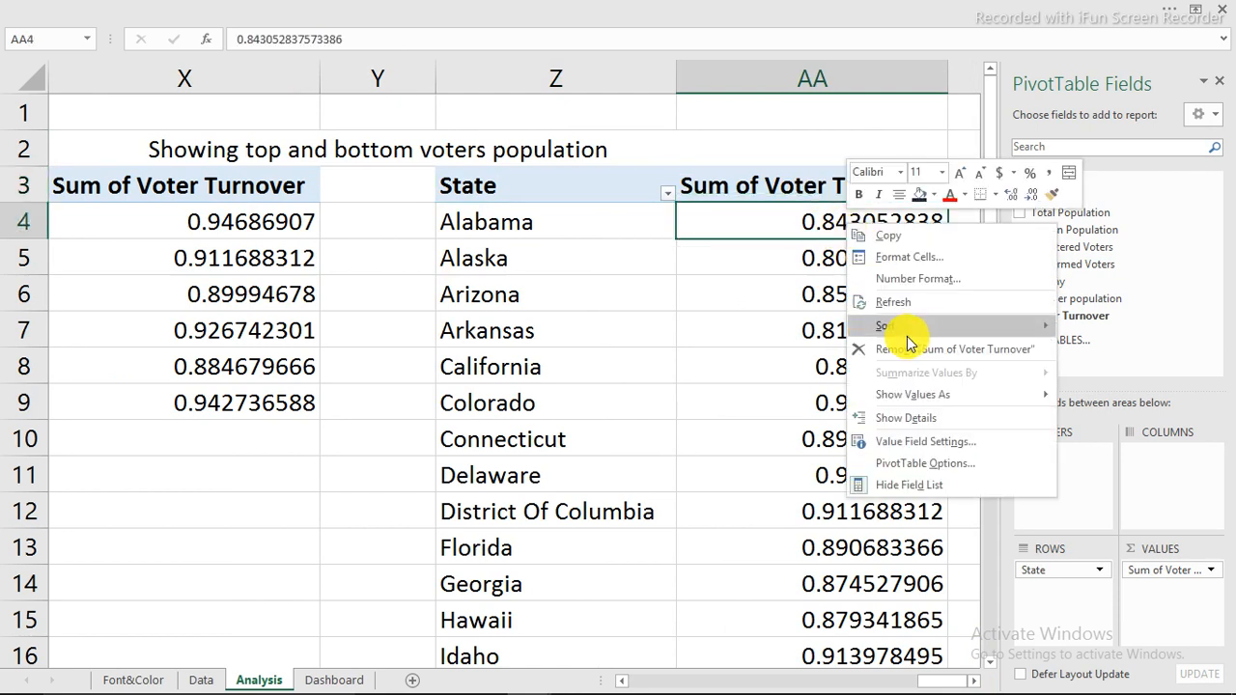
{"action": "mouse_move", "coordinate": [1057, 326]}
{"action": "left_click", "coordinate": [1103, 319]}
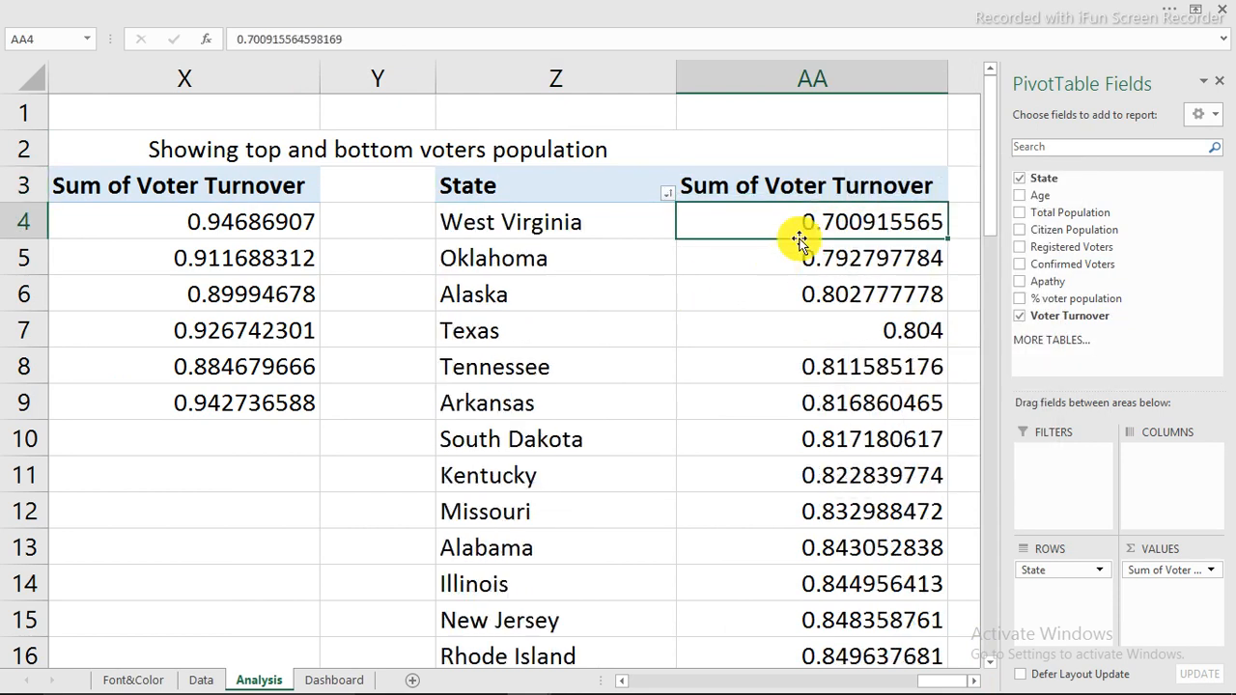
Format the Sum of Voter Turnover values in column AA as percentages with one decimal place
{"action": "right_click", "coordinate": [807, 223]}
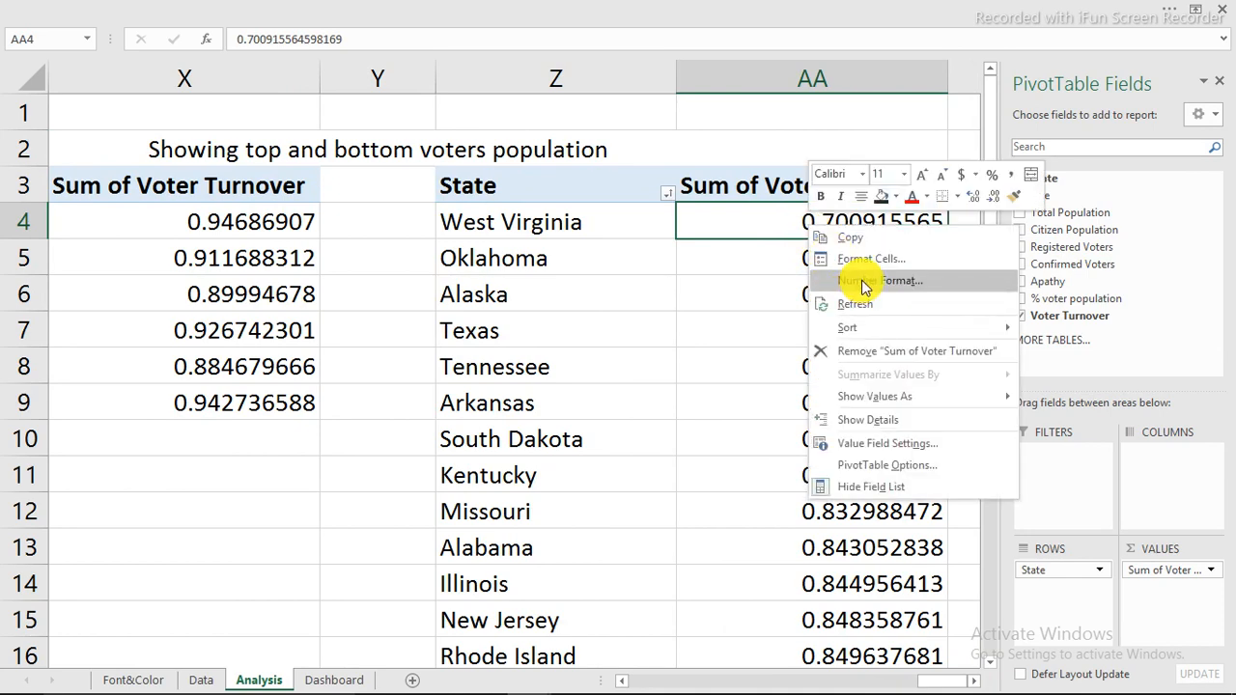
{"action": "left_click", "coordinate": [862, 282]}
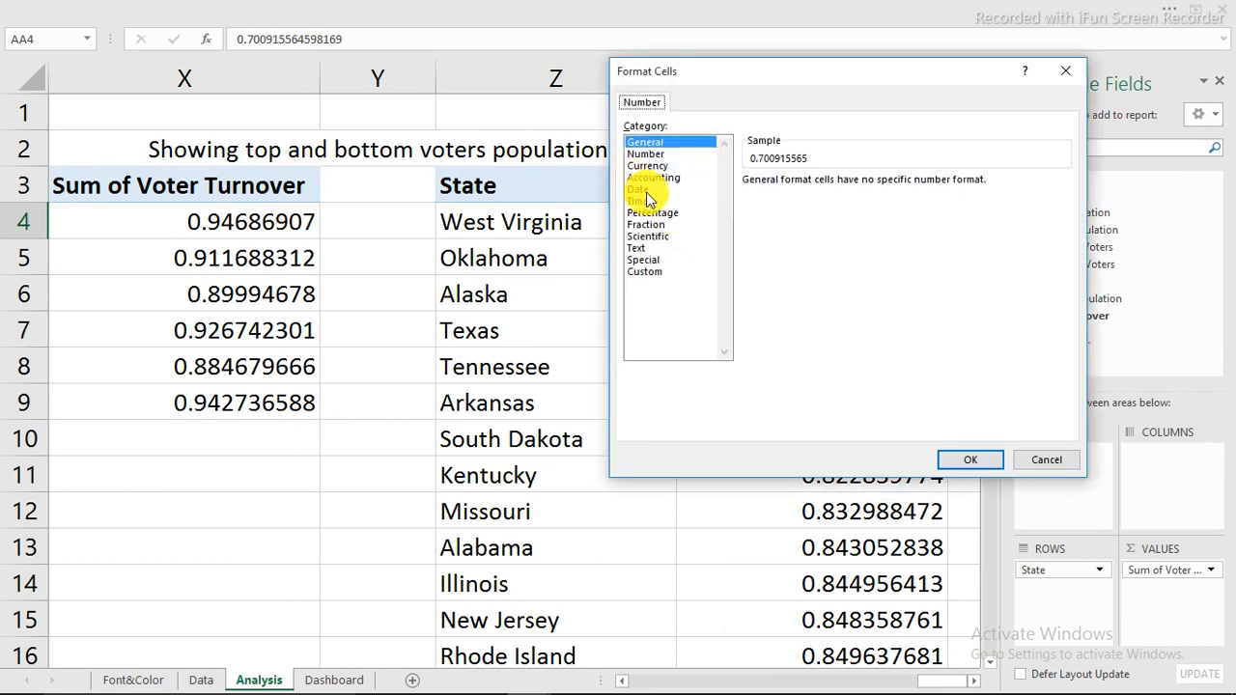
{"action": "left_click", "coordinate": [653, 213]}
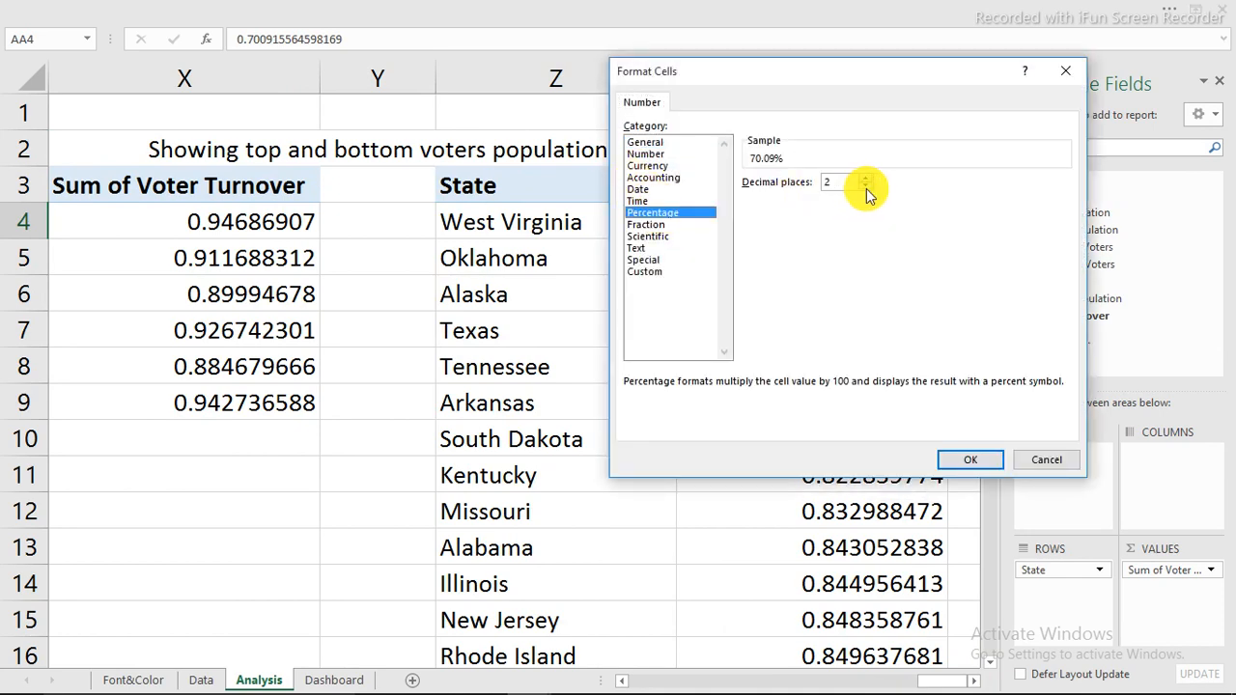
{"action": "left_click", "coordinate": [866, 186]}
{"action": "left_click", "coordinate": [964, 463]}
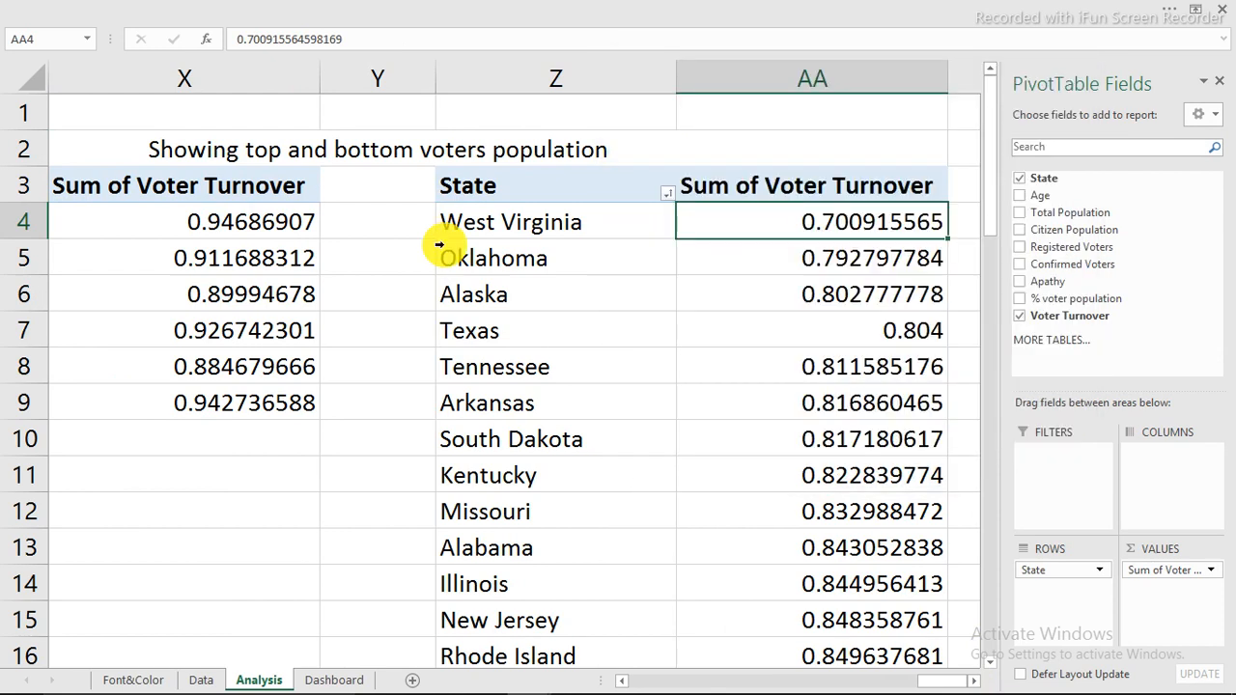
Filter the PivotTable at Z3 to keep only its first six states, West Virginia through Arkansas
{"action": "left_click_drag", "start_coordinate": [511, 220], "coordinate": [509, 407]}
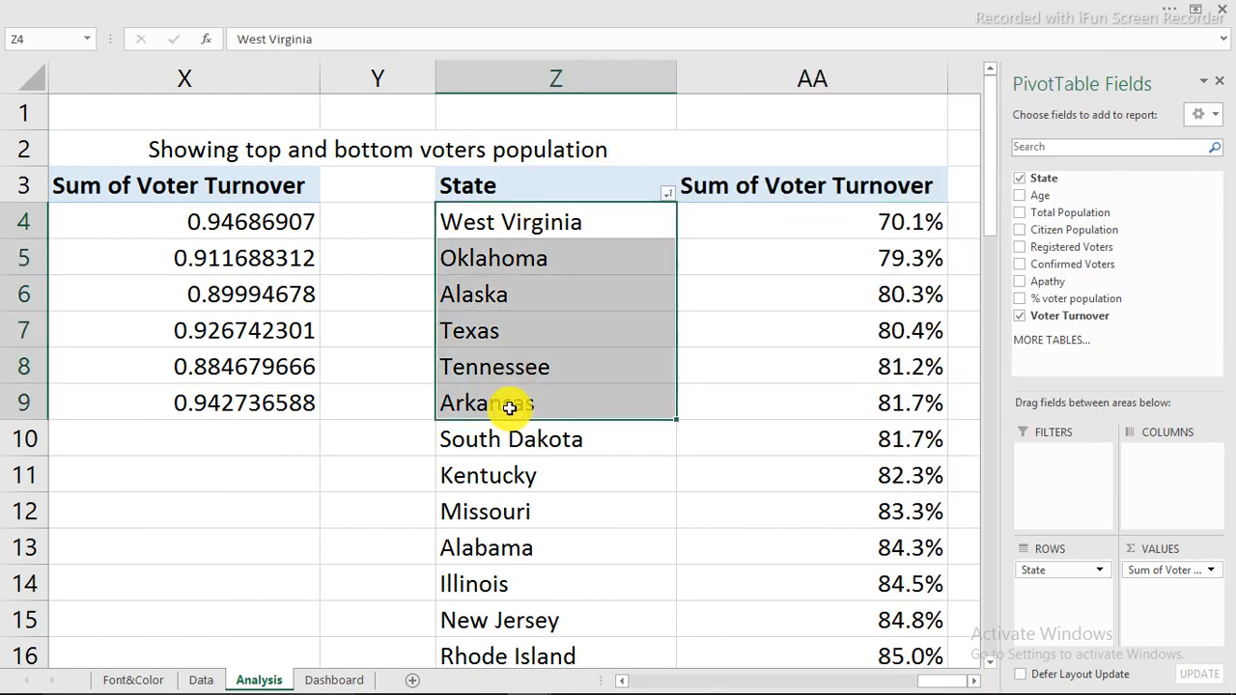
{"action": "right_click", "coordinate": [509, 408]}
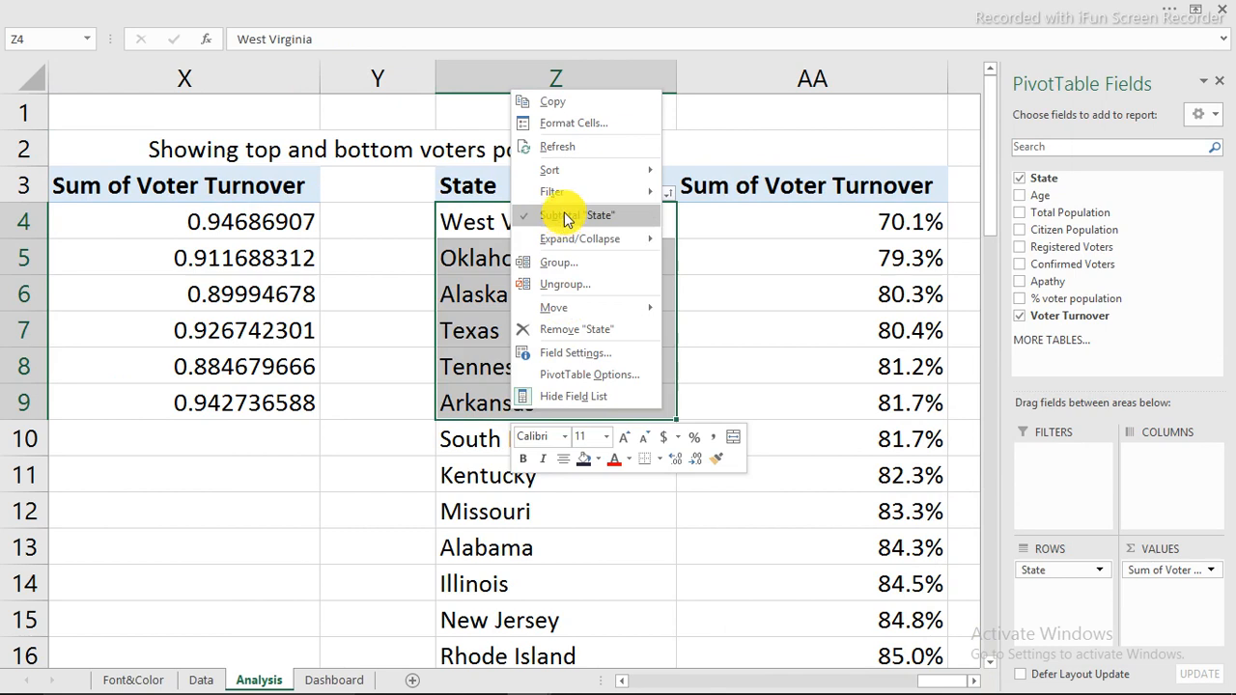
{"action": "mouse_move", "coordinate": [579, 191]}
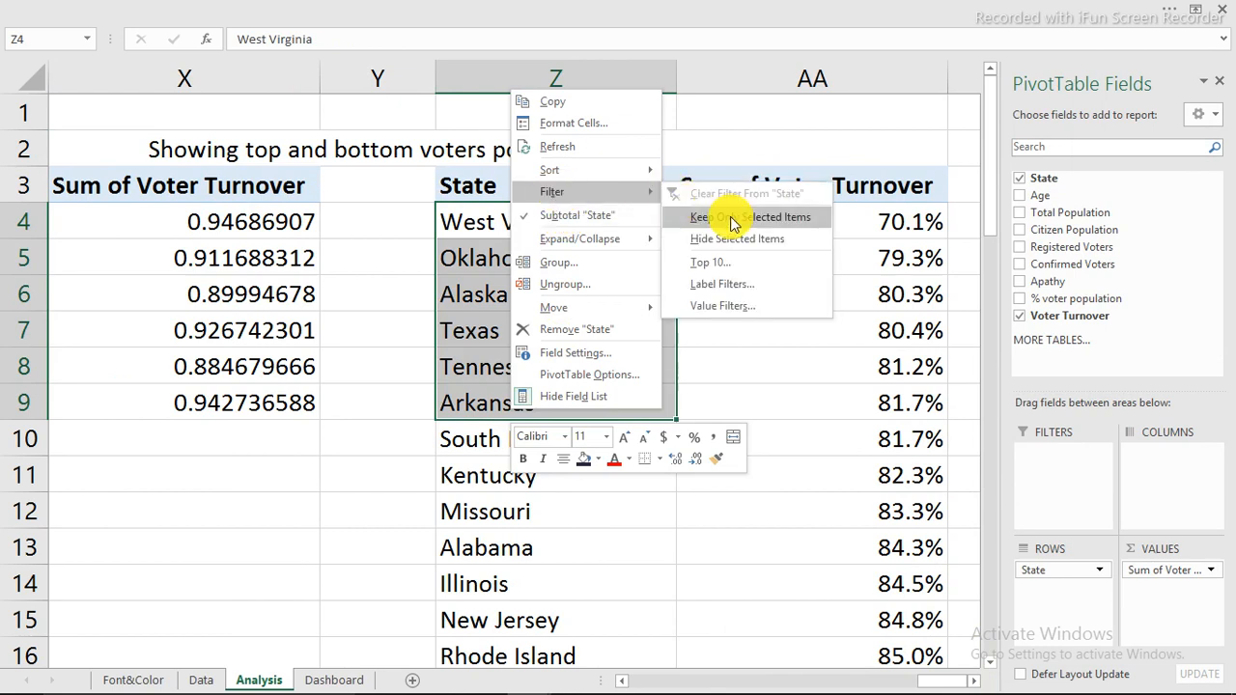
{"action": "left_click", "coordinate": [731, 224]}
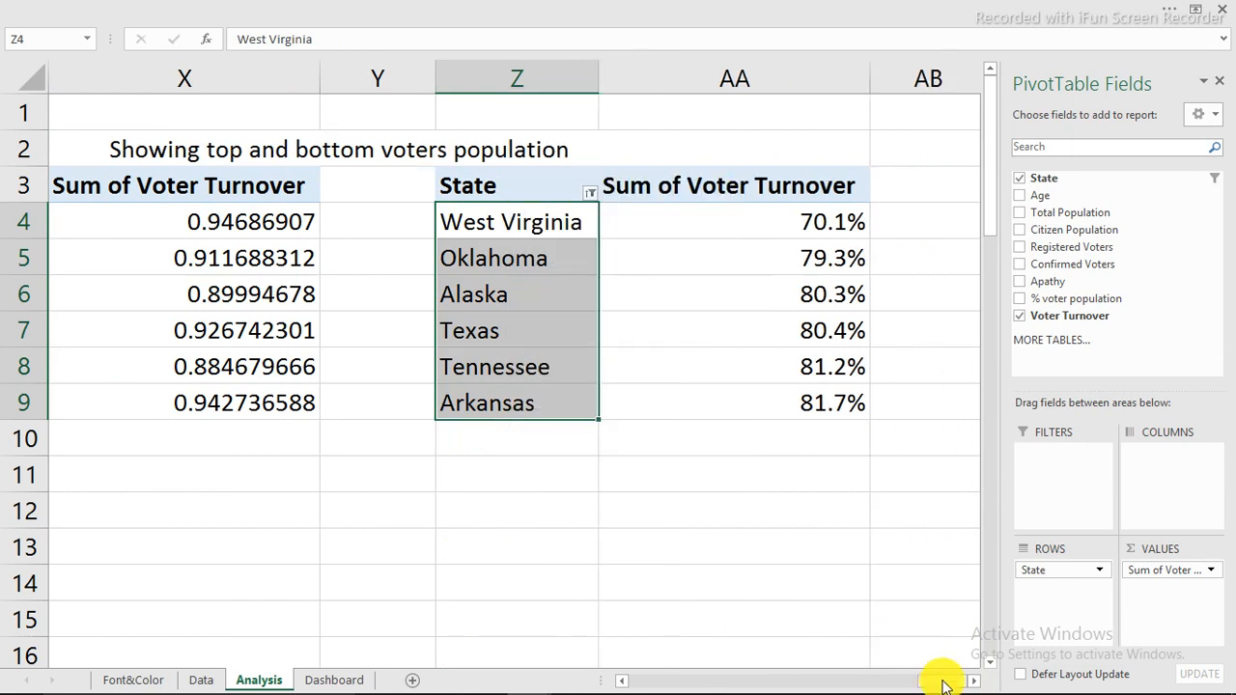
Format the Sum of Voter Turnover values in column X as percentages with one decimal place
{"action": "left_click_drag", "start_coordinate": [942, 681], "coordinate": [916, 684]}
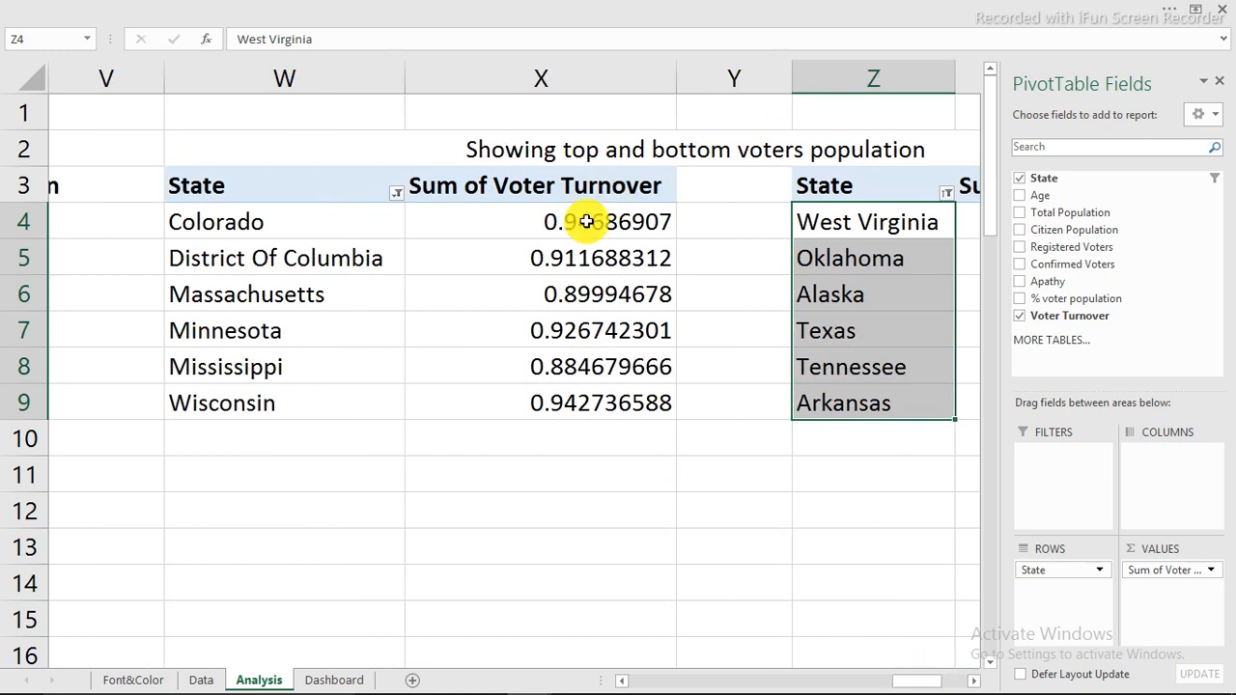
{"action": "left_click", "coordinate": [586, 223]}
{"action": "right_click", "coordinate": [585, 223]}
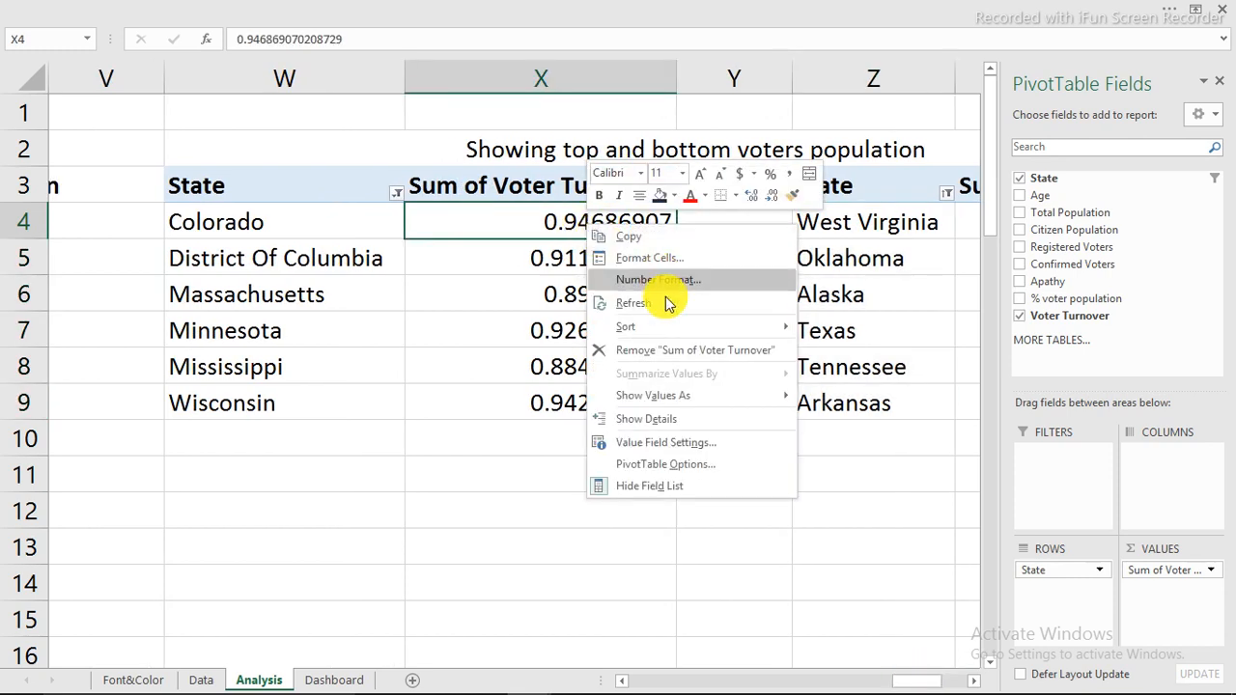
{"action": "mouse_move", "coordinate": [644, 334]}
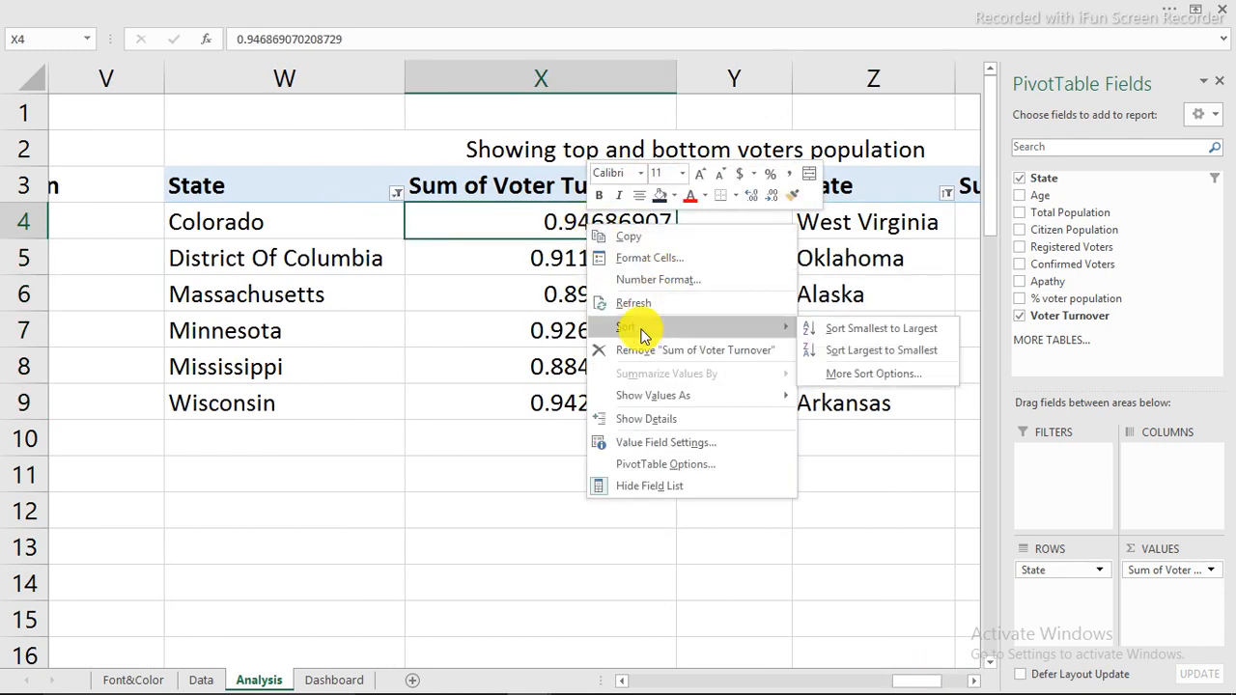
{"action": "left_click", "coordinate": [644, 280]}
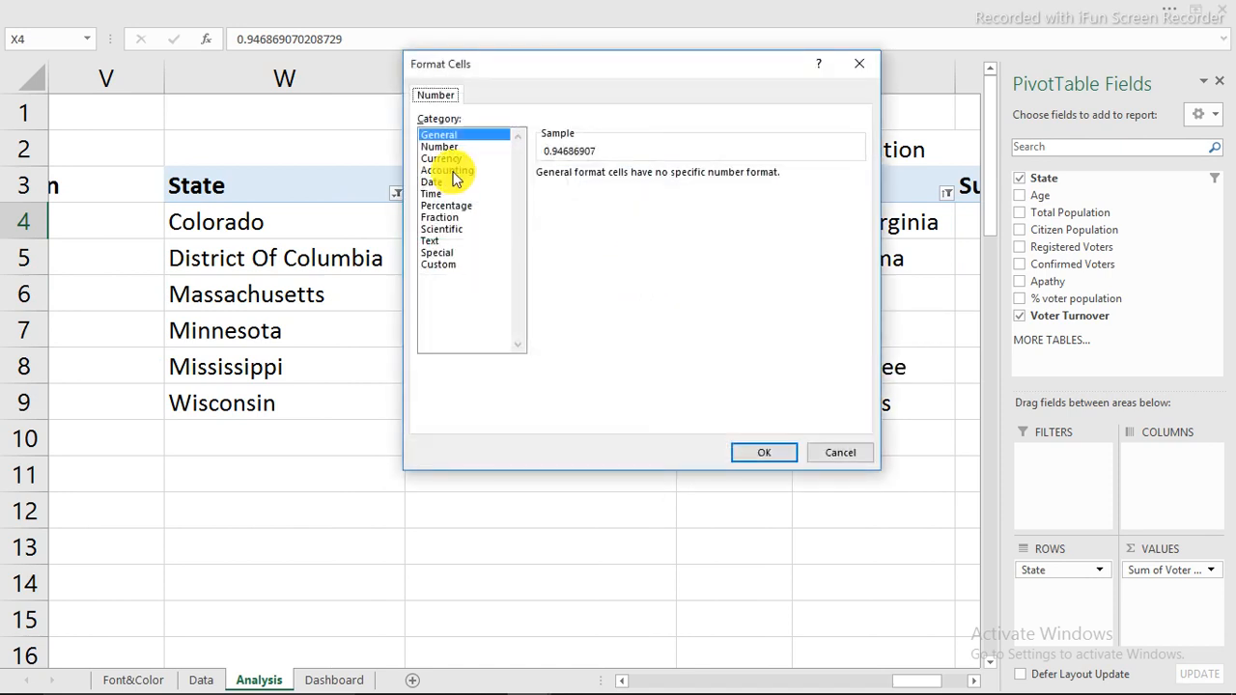
{"action": "left_click", "coordinate": [446, 207]}
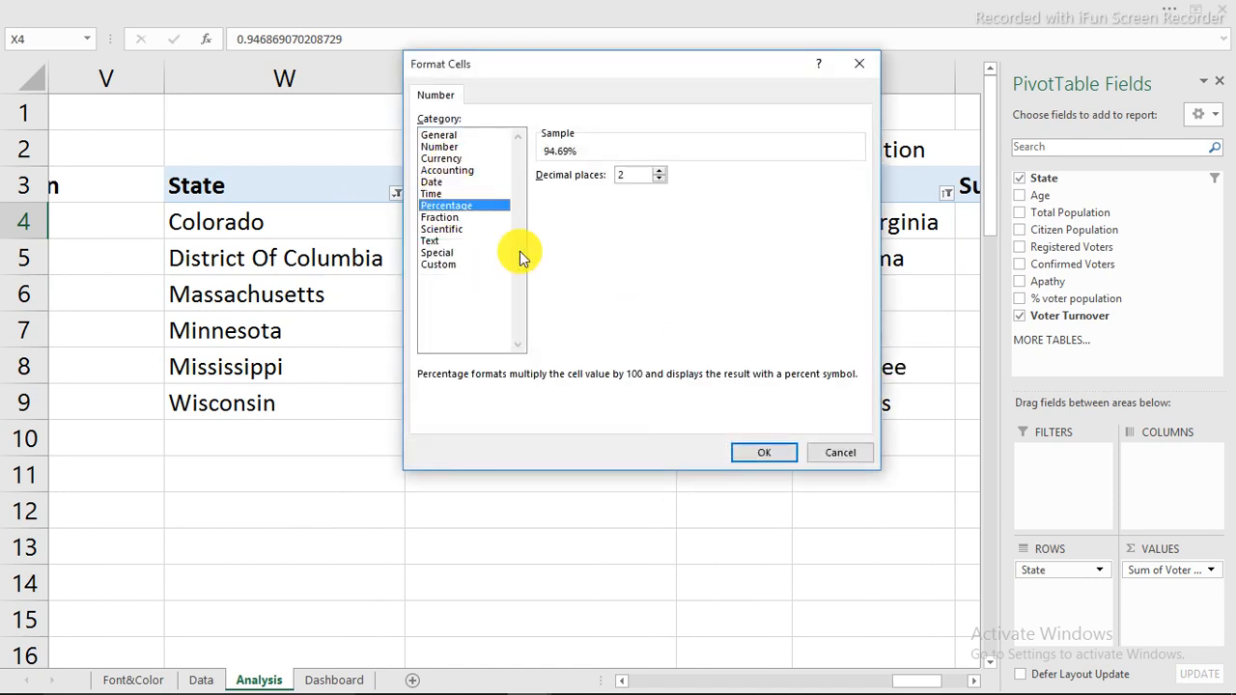
{"action": "left_click", "coordinate": [659, 179]}
{"action": "left_click", "coordinate": [763, 454]}
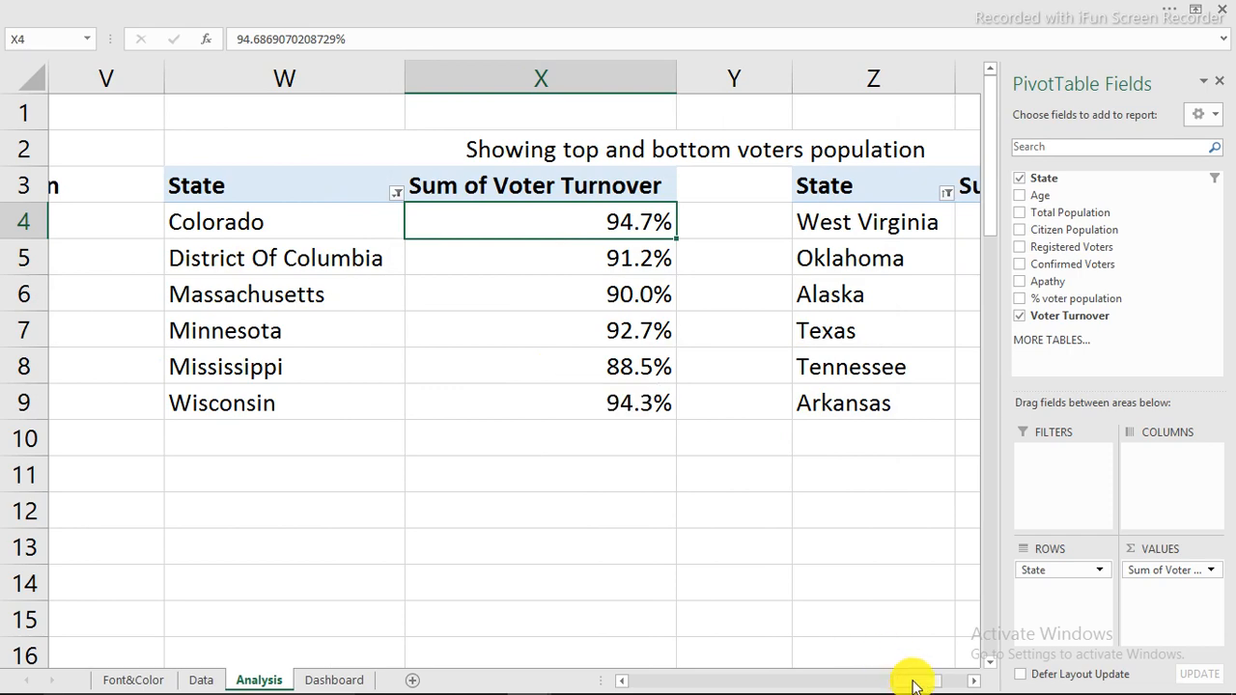
Change the label of the option button under the title on the Dashboard sheet to High
{"action": "left_click_drag", "start_coordinate": [916, 683], "coordinate": [838, 681]}
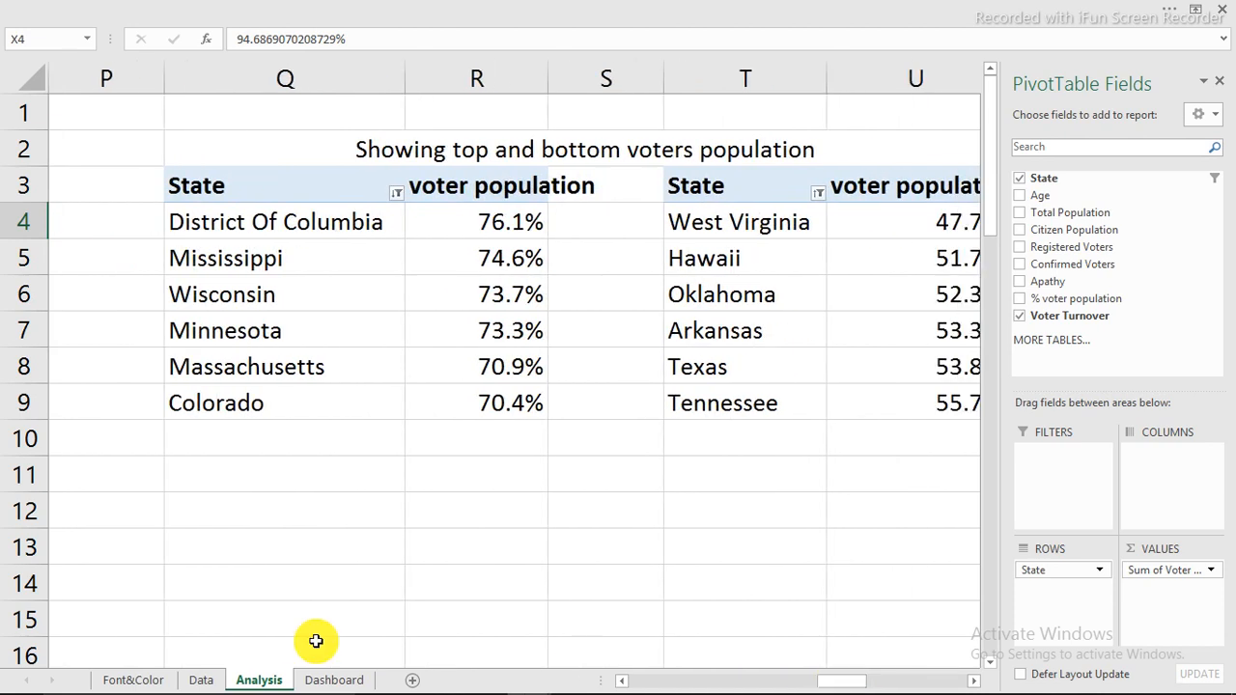
{"action": "left_click", "coordinate": [331, 680]}
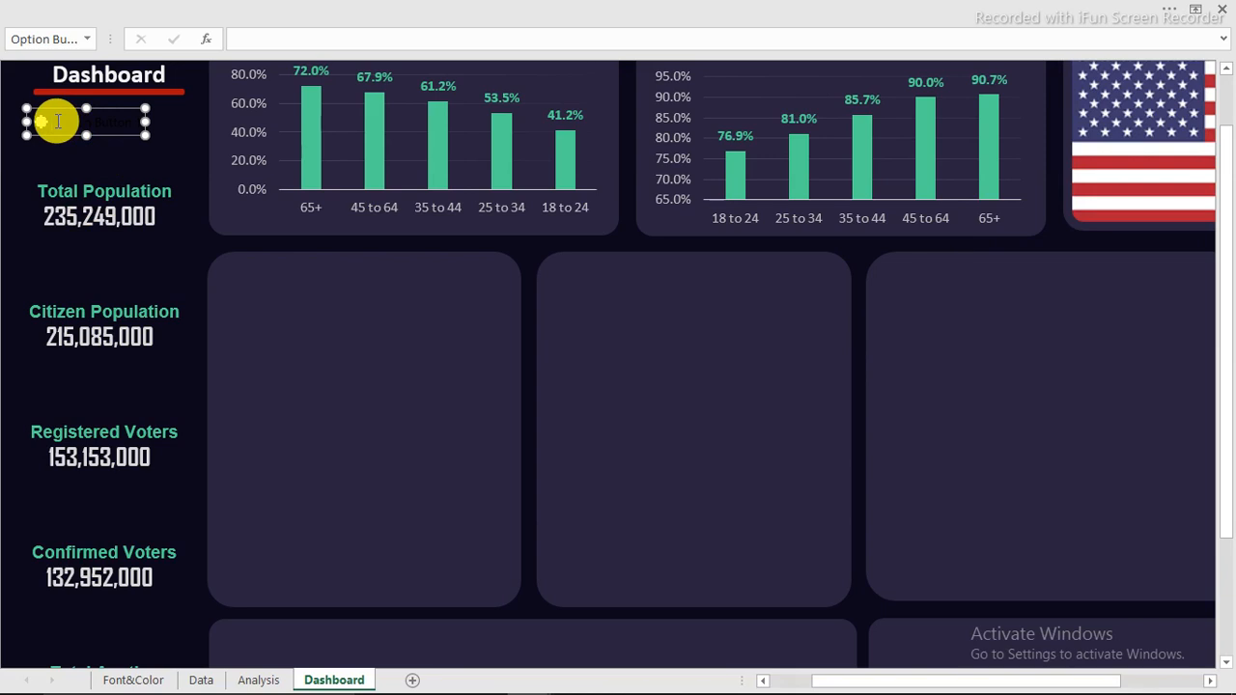
{"action": "left_click_drag", "start_coordinate": [58, 122], "coordinate": [150, 124]}
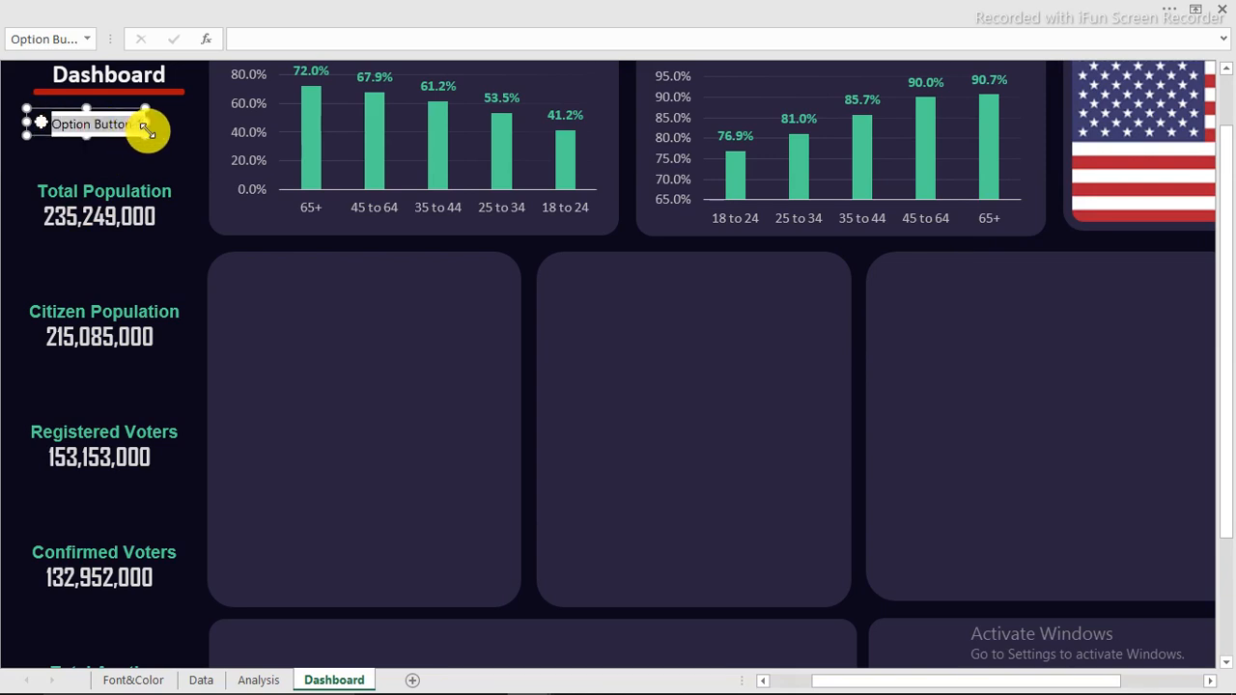
{"action": "type", "text": "High"}
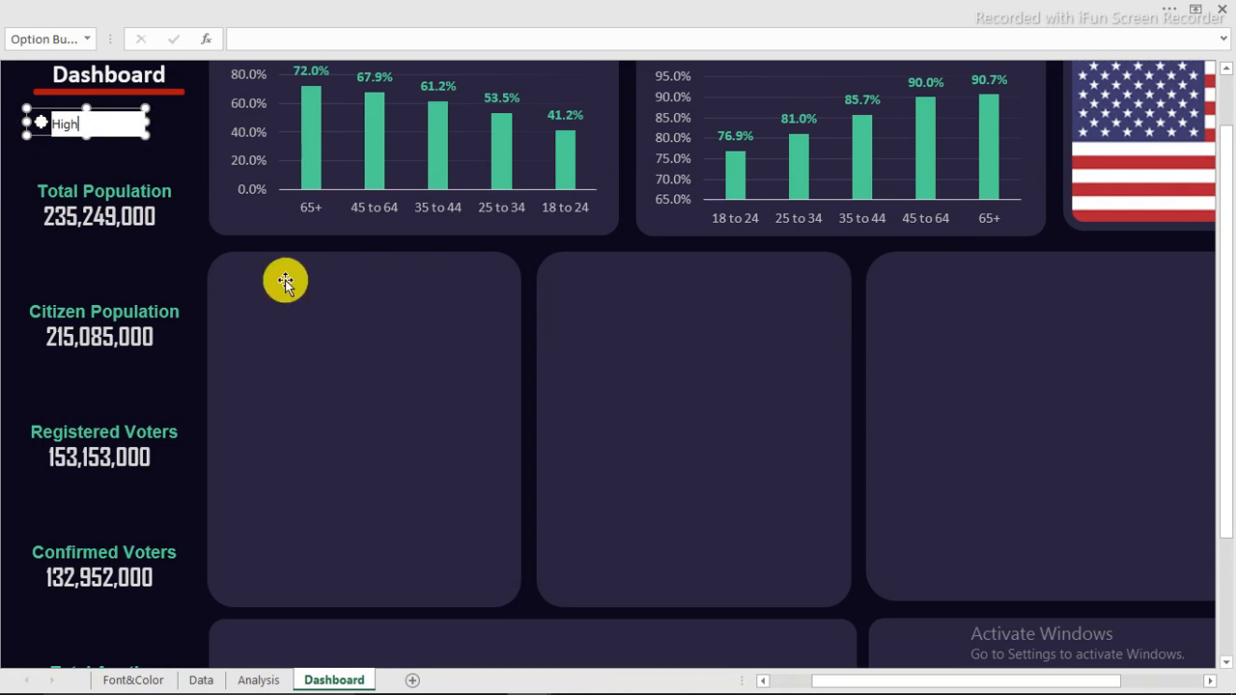
{"action": "left_click", "coordinate": [180, 253]}
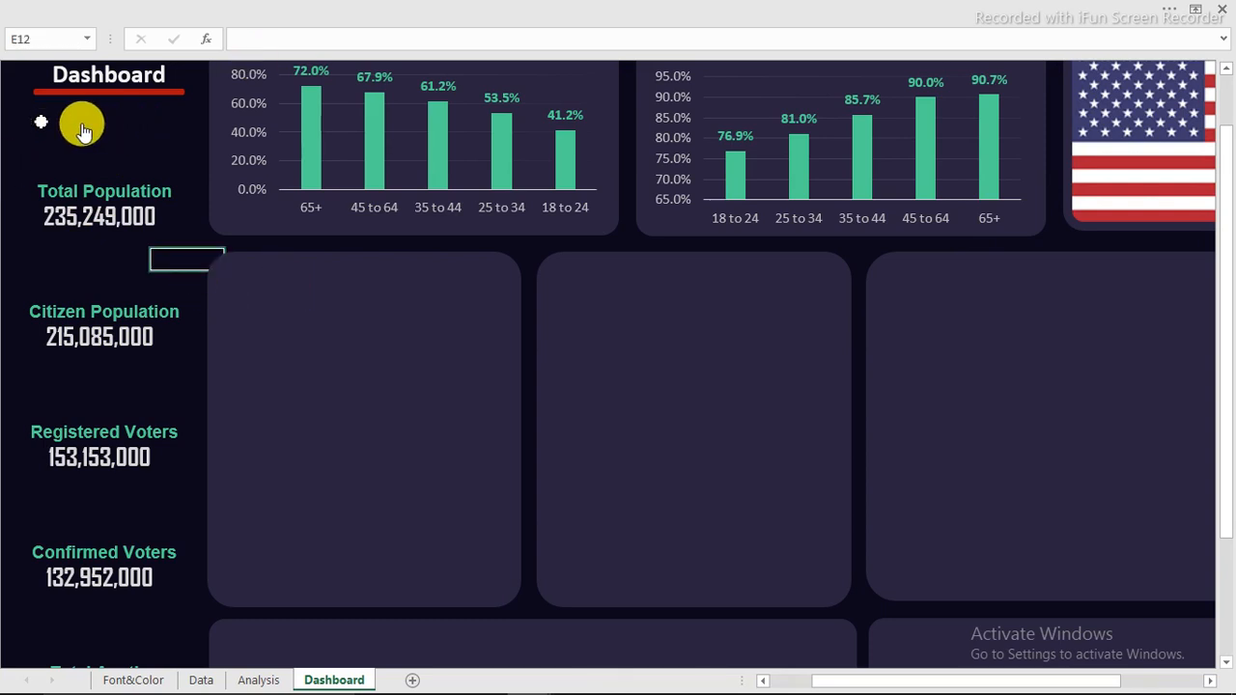
Duplicate the High option button and place the copy just to the right of the original
{"action": "left_click", "coordinate": [82, 122], "text": "ctrl"}
{"action": "right_click", "coordinate": [82, 123]}
{"action": "key", "text": "Escape"}
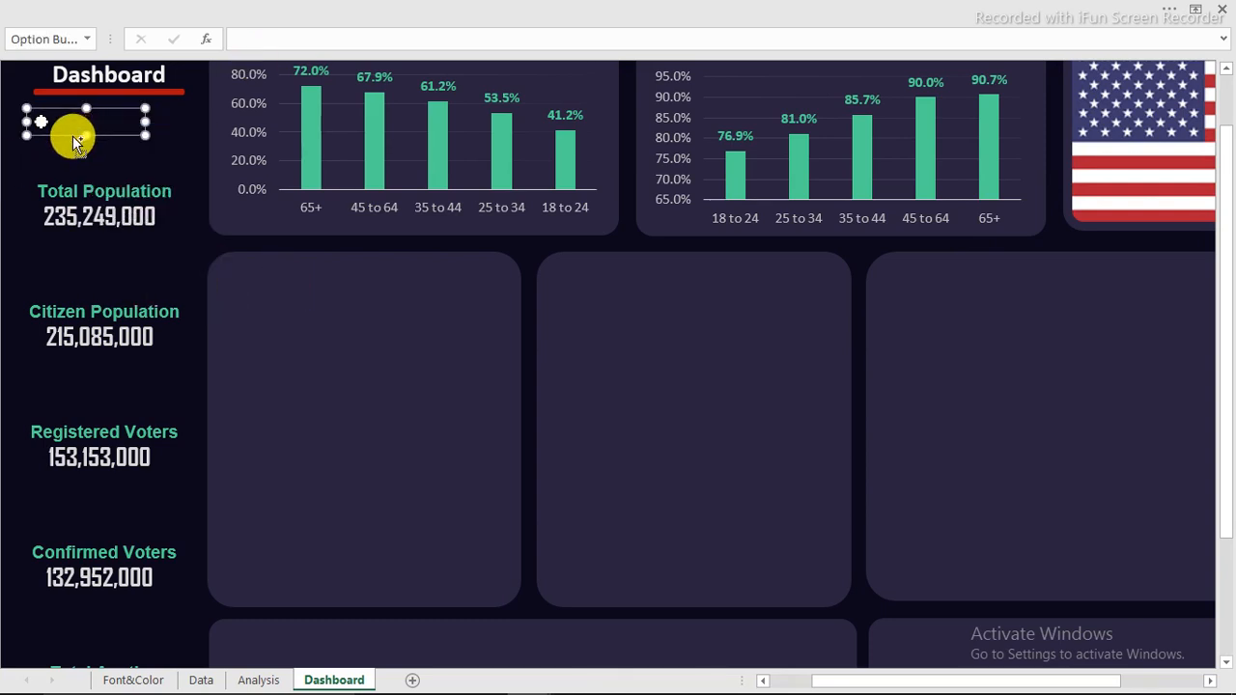
{"action": "left_click_drag", "start_coordinate": [72, 135], "coordinate": [131, 138]}
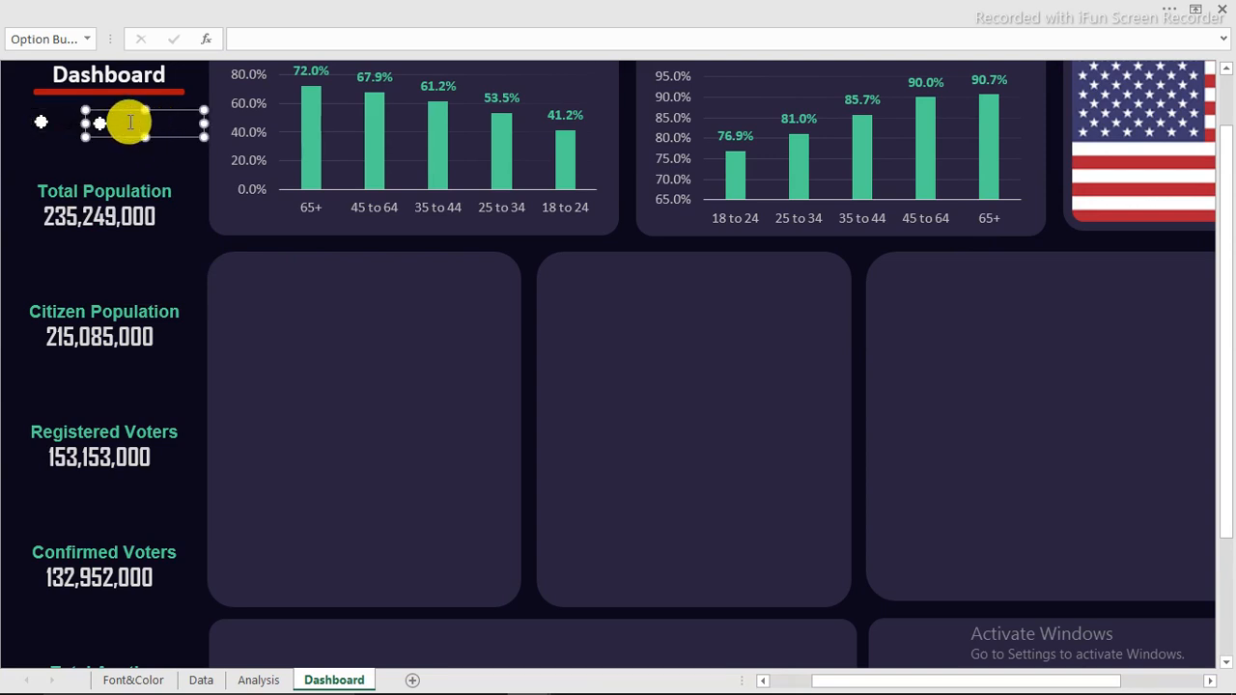
Change the copied option button's label to Low
{"action": "left_click_drag", "start_coordinate": [114, 122], "coordinate": [165, 123]}
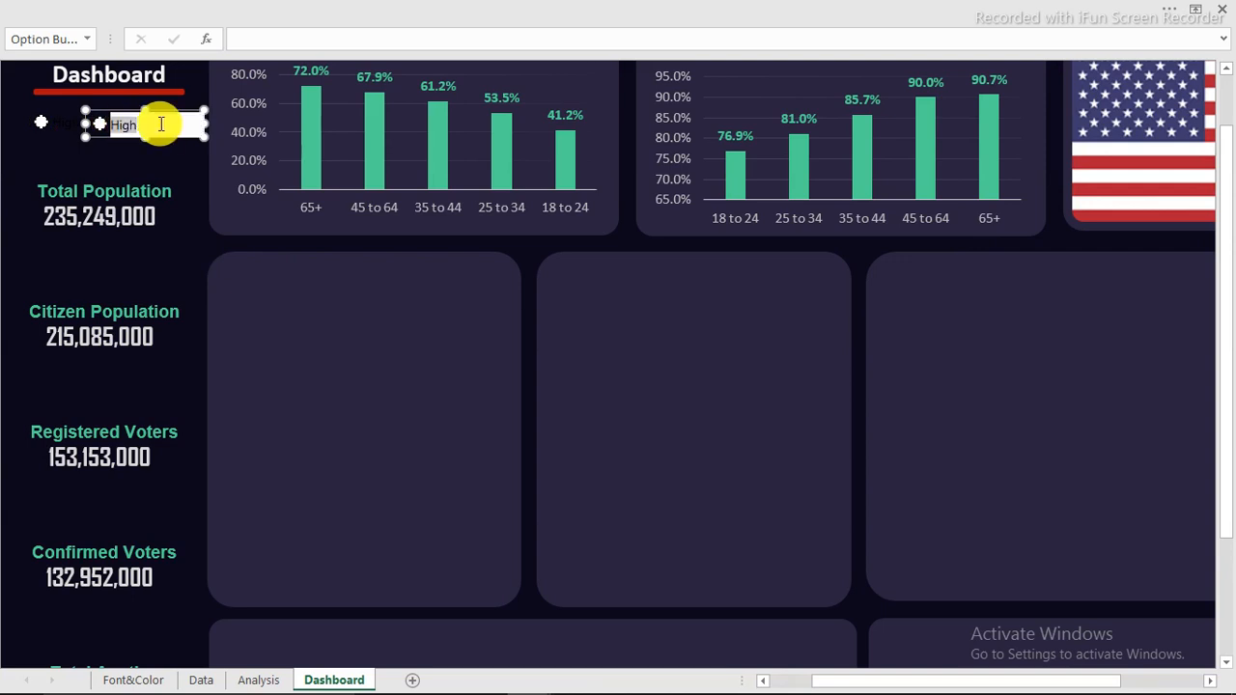
{"action": "type", "text": "Low"}
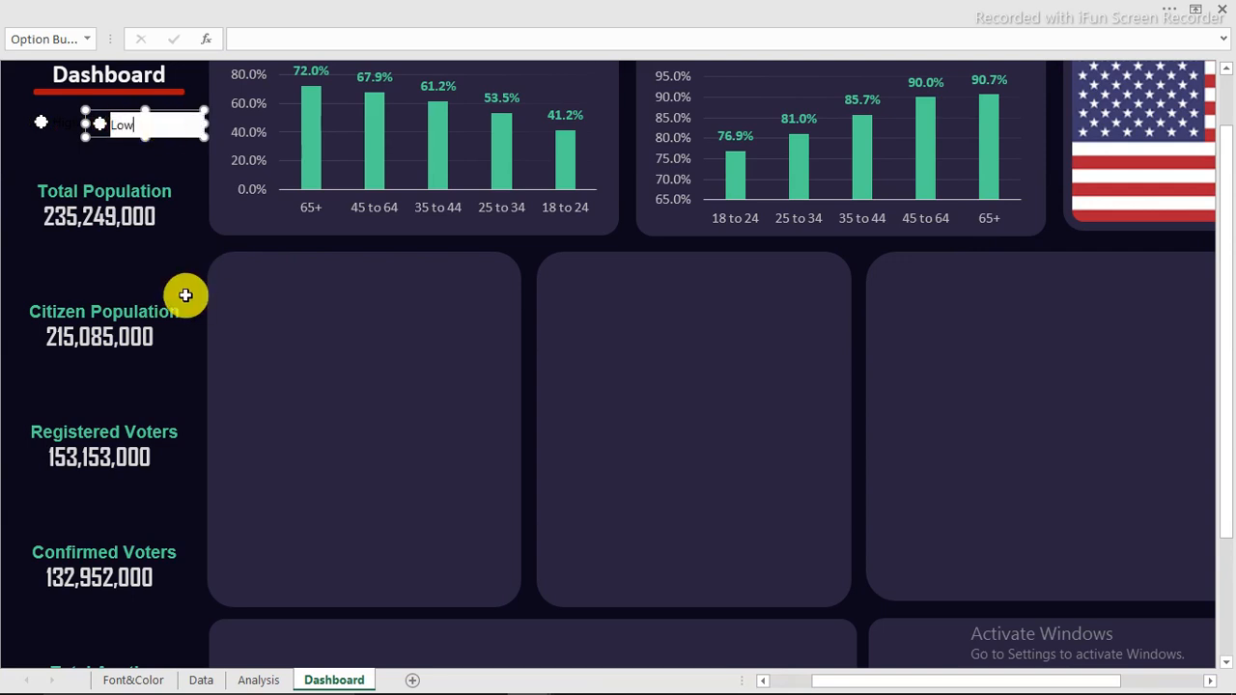
{"action": "left_click", "coordinate": [174, 269]}
{"action": "mouse_move", "coordinate": [1149, 671]}
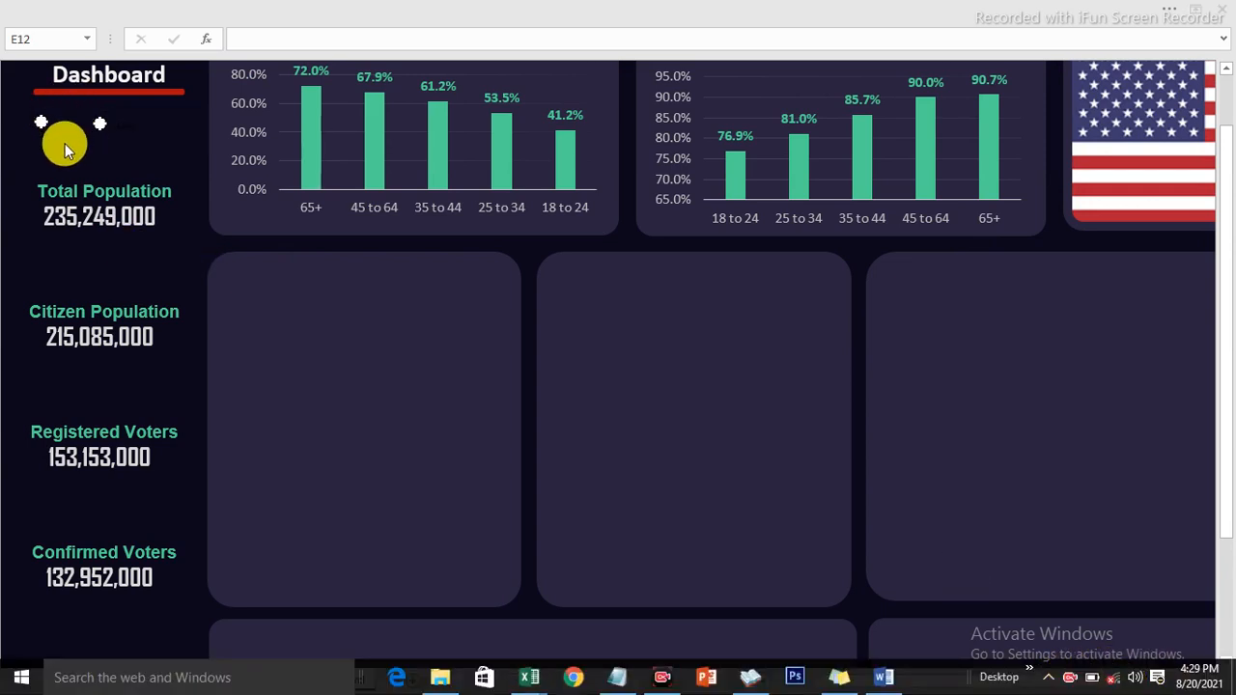
{"action": "left_click", "coordinate": [11, 244]}
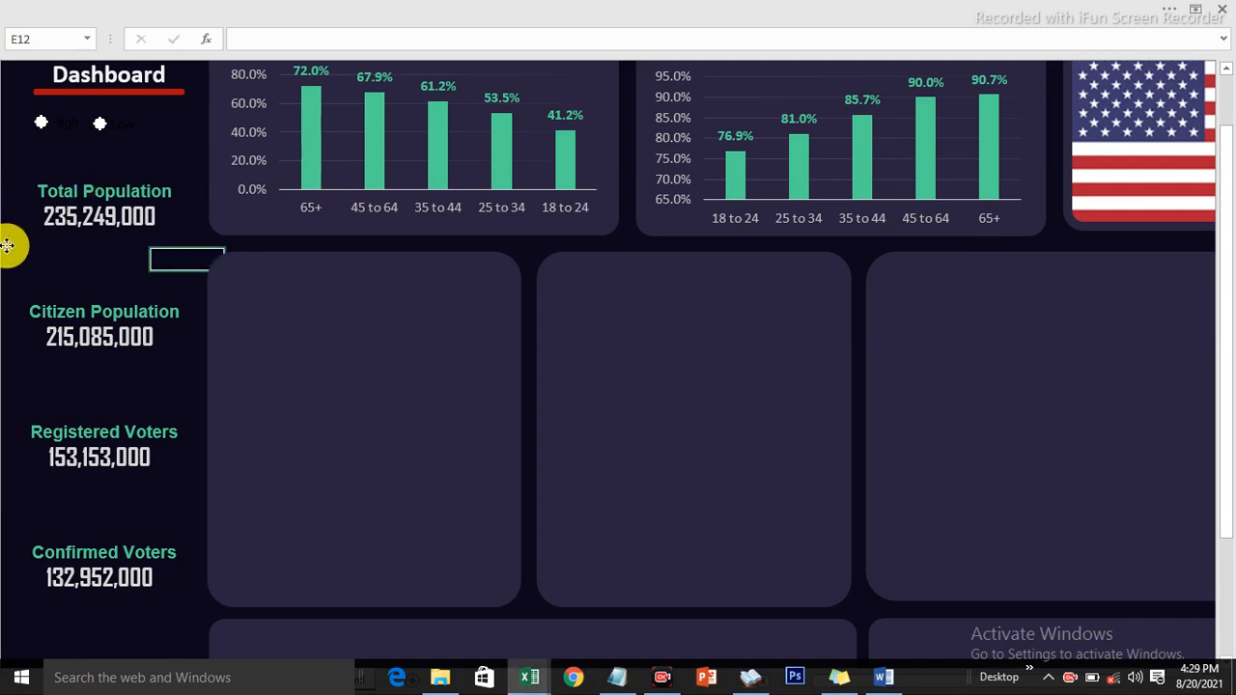
{"action": "left_click", "coordinate": [12, 255]}
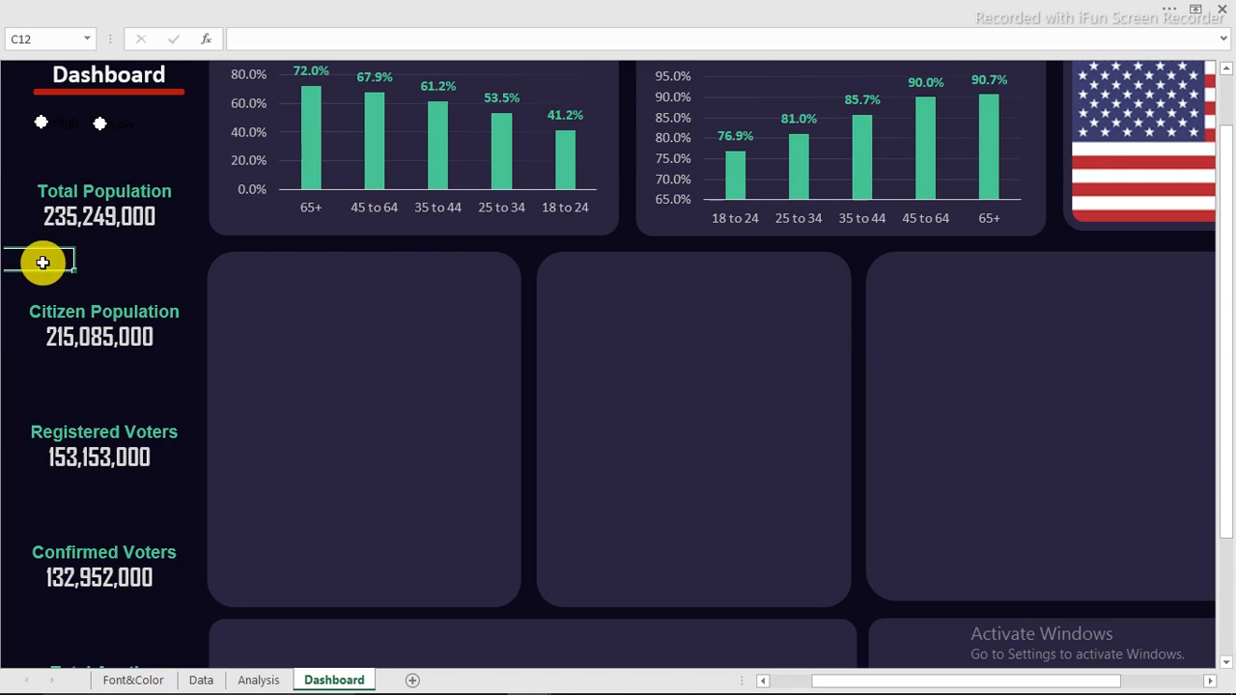
Draw a small rounded rectangle over the High option button's label
{"action": "scroll", "coordinate": [44, 261], "scroll_direction": "up", "scroll_amount": 4, "text": "ctrl"}
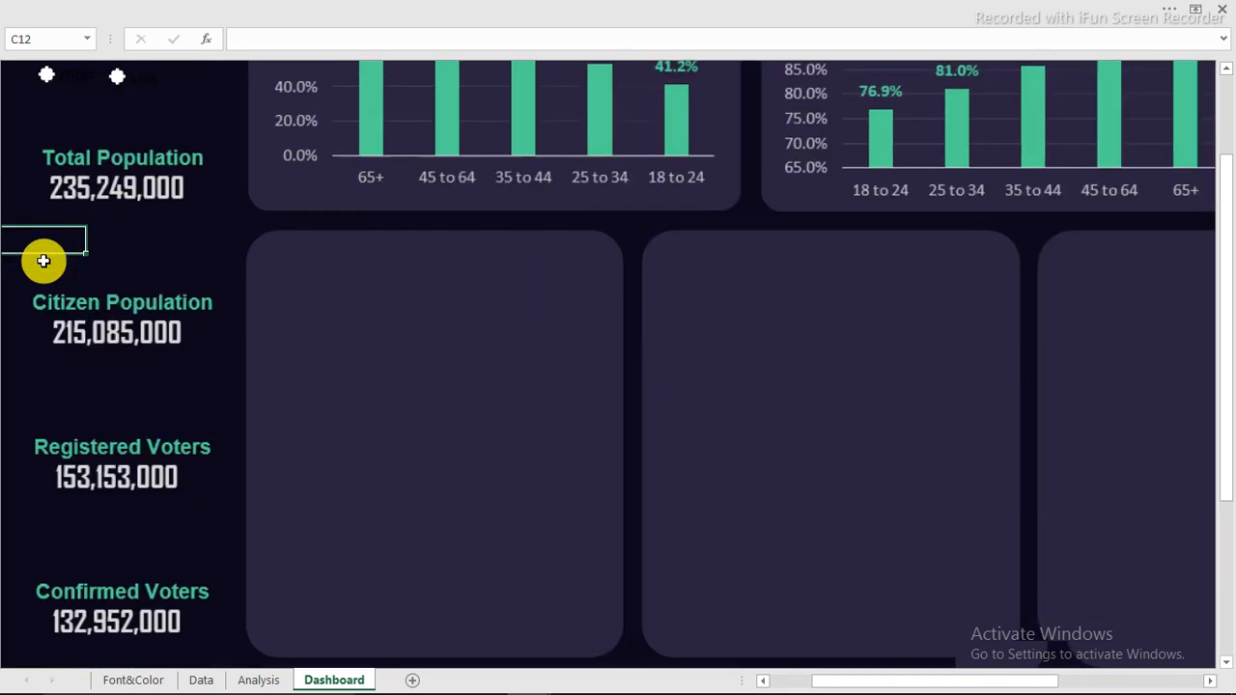
{"action": "scroll", "coordinate": [76, 253], "scroll_direction": "up", "scroll_amount": 3}
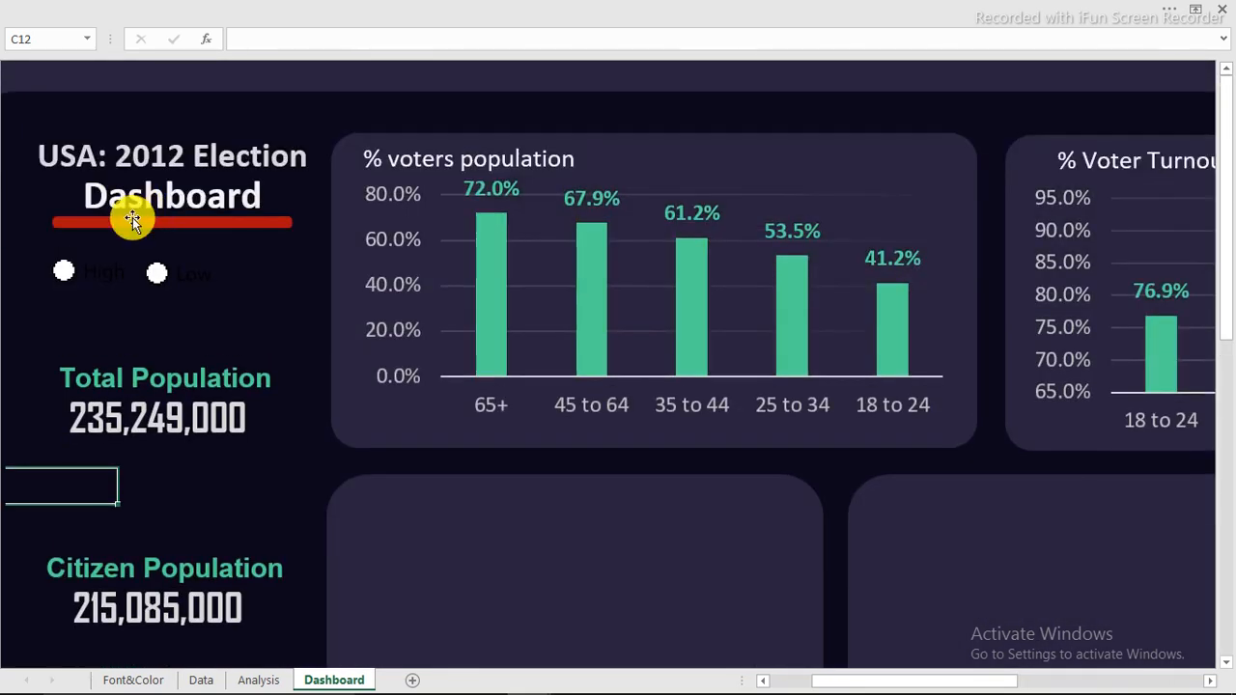
{"action": "left_click", "coordinate": [203, 8]}
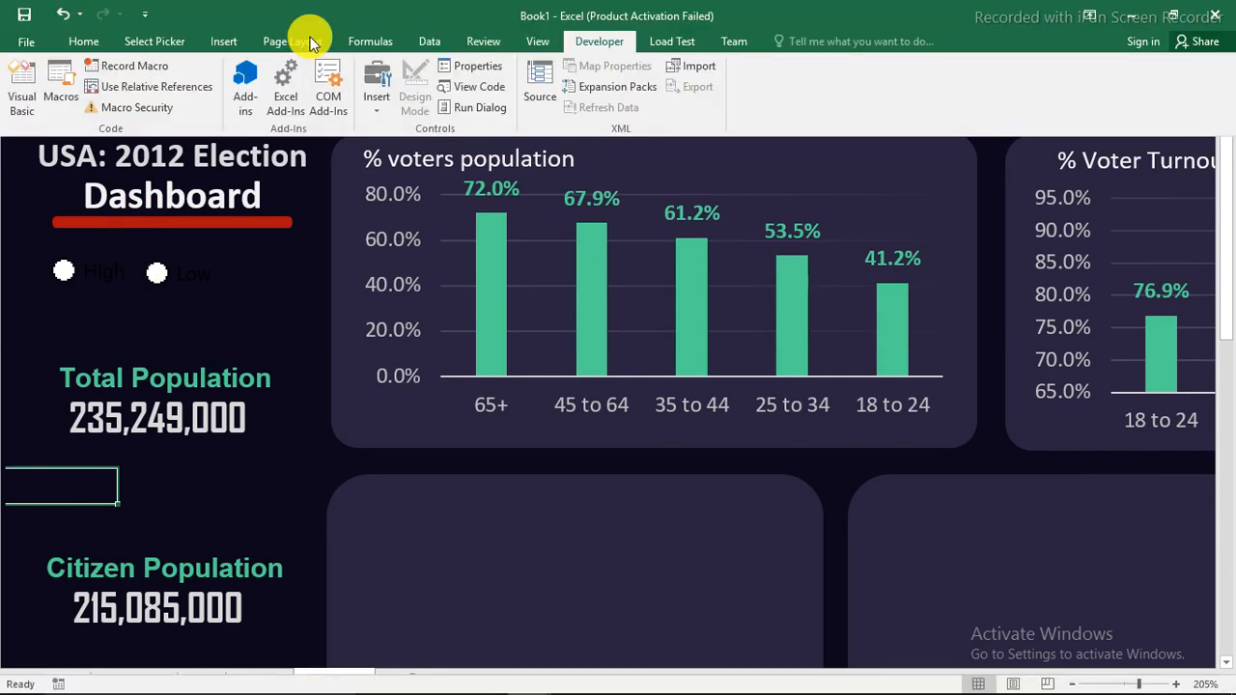
{"action": "left_click", "coordinate": [216, 41]}
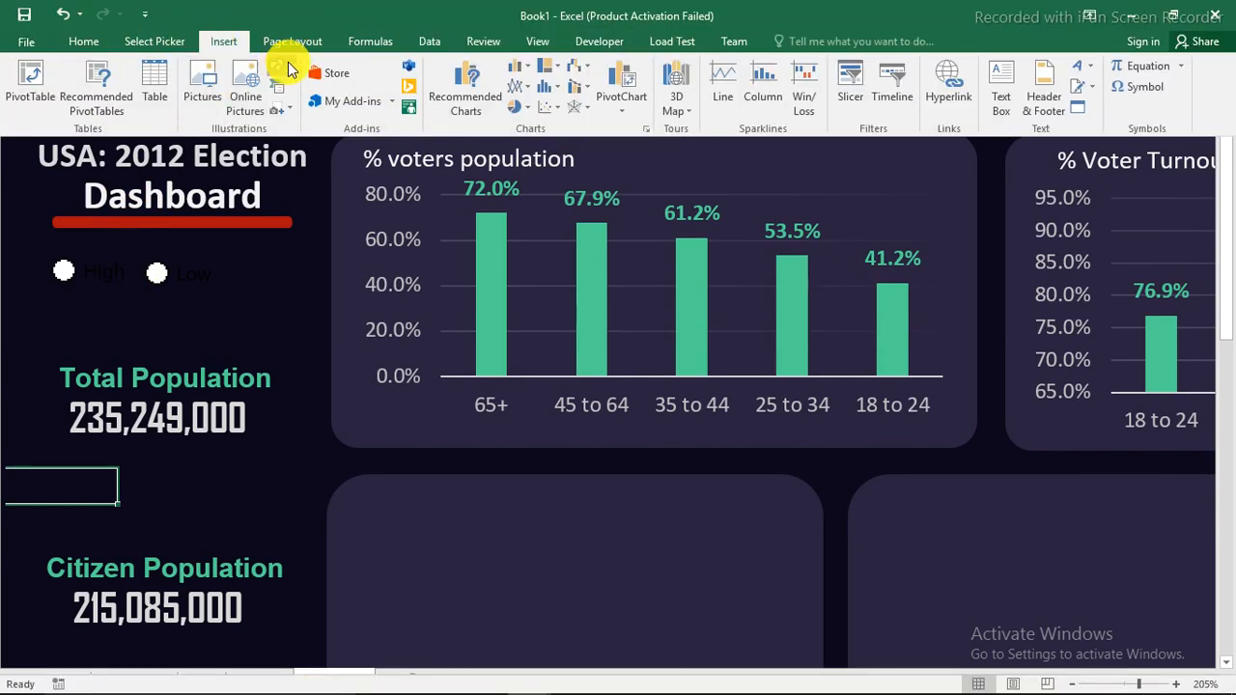
{"action": "left_click", "coordinate": [286, 70]}
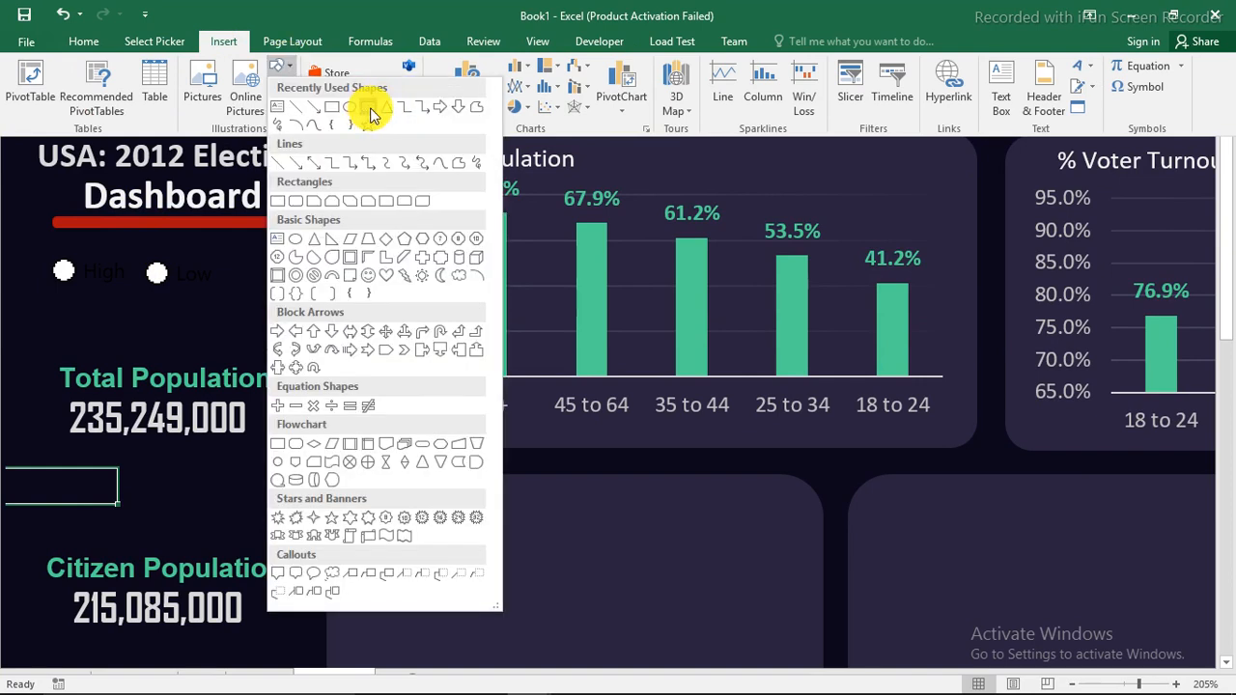
{"action": "left_click", "coordinate": [374, 114]}
{"action": "left_click_drag", "start_coordinate": [33, 328], "coordinate": [119, 278]}
Give the rounded rectangle a white solid fill and white outline, and place a copy over the Low label
{"action": "right_click", "coordinate": [118, 276]}
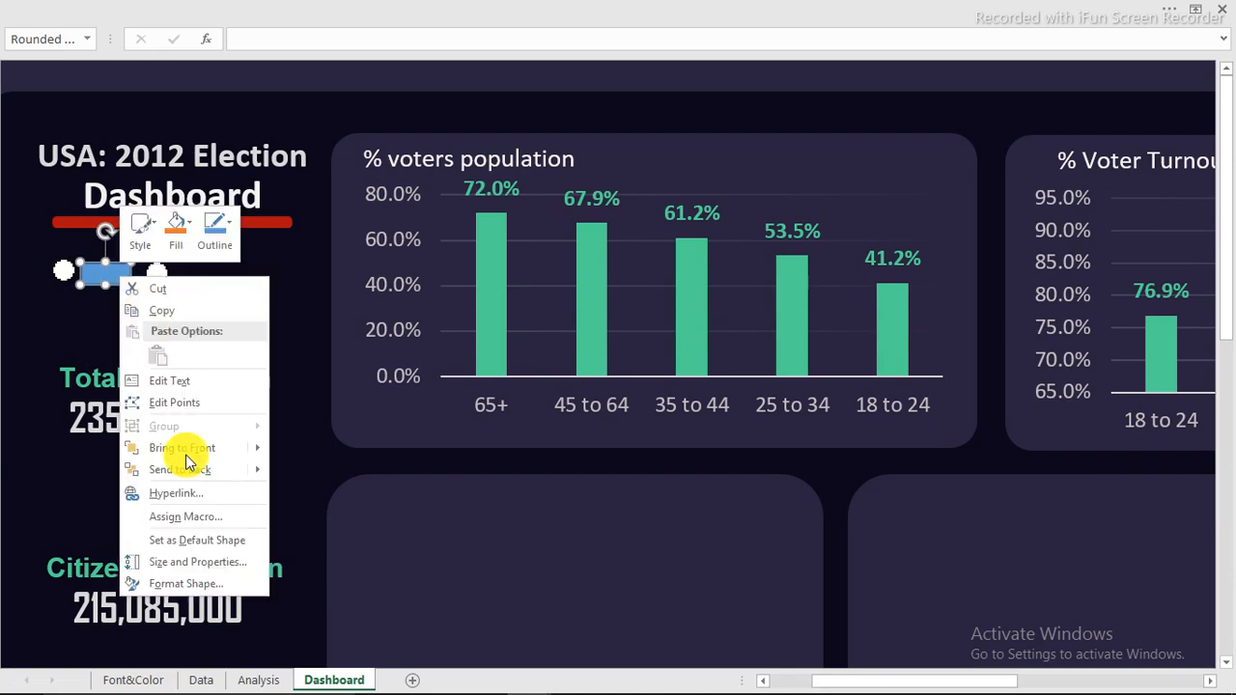
{"action": "left_click", "coordinate": [188, 583]}
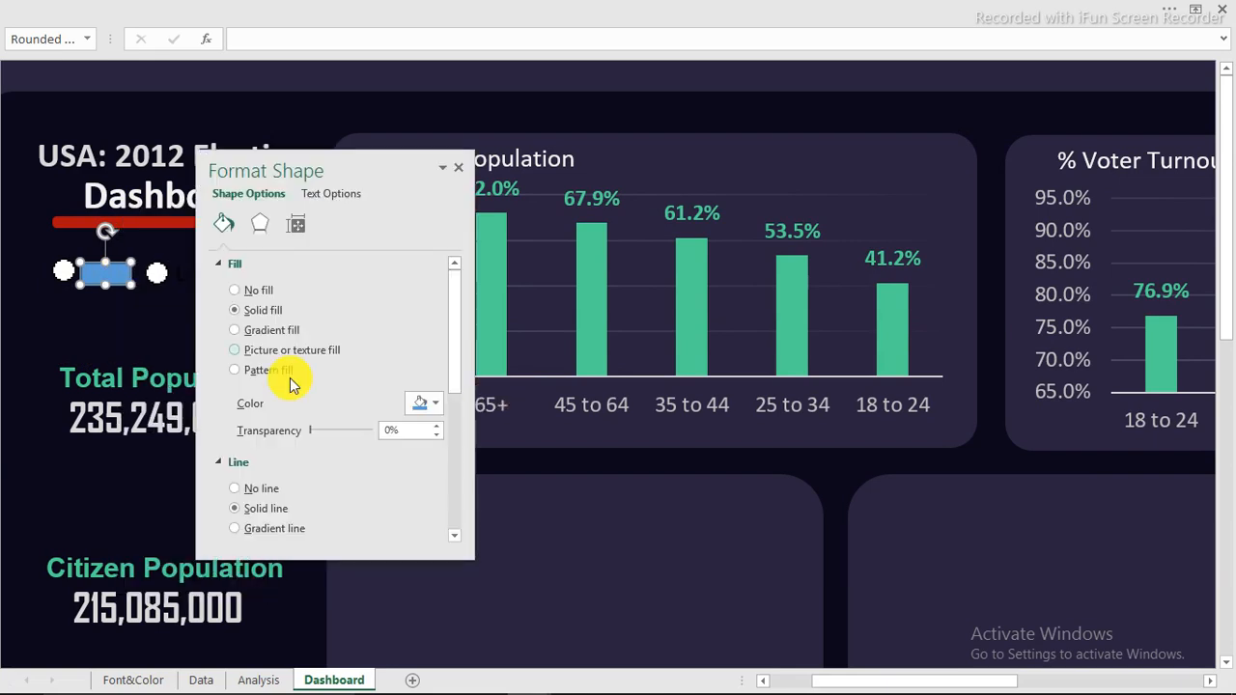
{"action": "left_click", "coordinate": [428, 403]}
{"action": "left_click", "coordinate": [413, 445]}
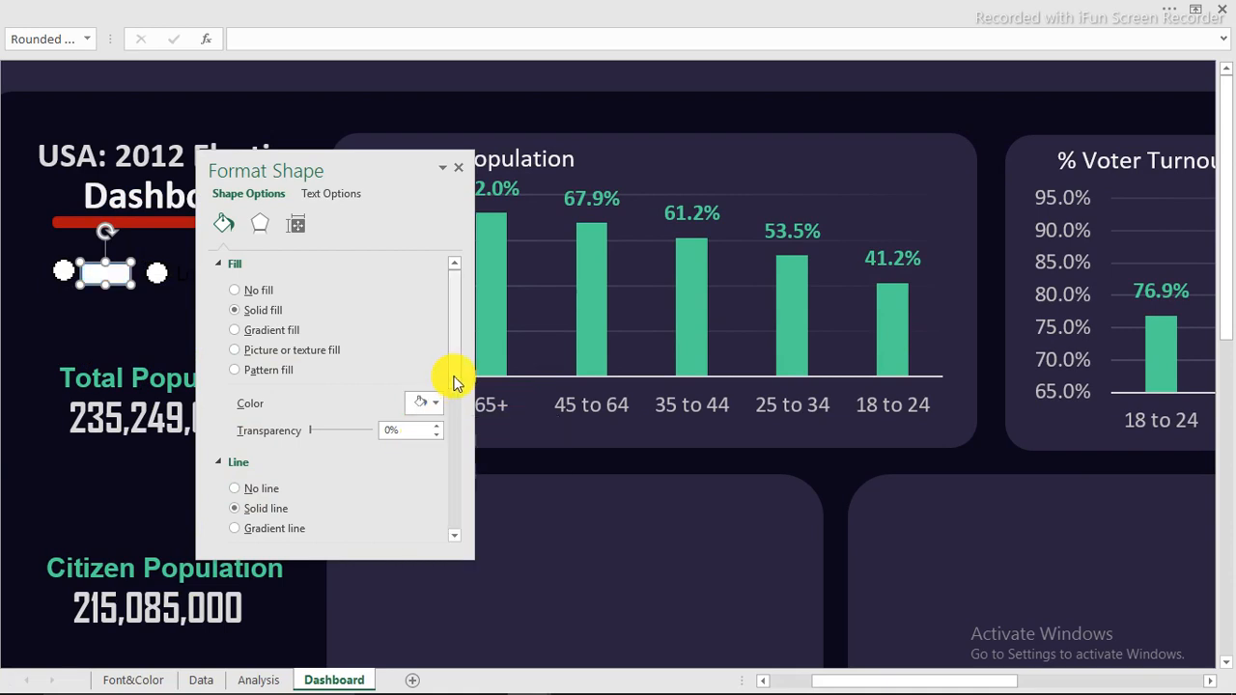
{"action": "left_click_drag", "start_coordinate": [450, 386], "coordinate": [450, 441]}
{"action": "left_click", "coordinate": [436, 415]}
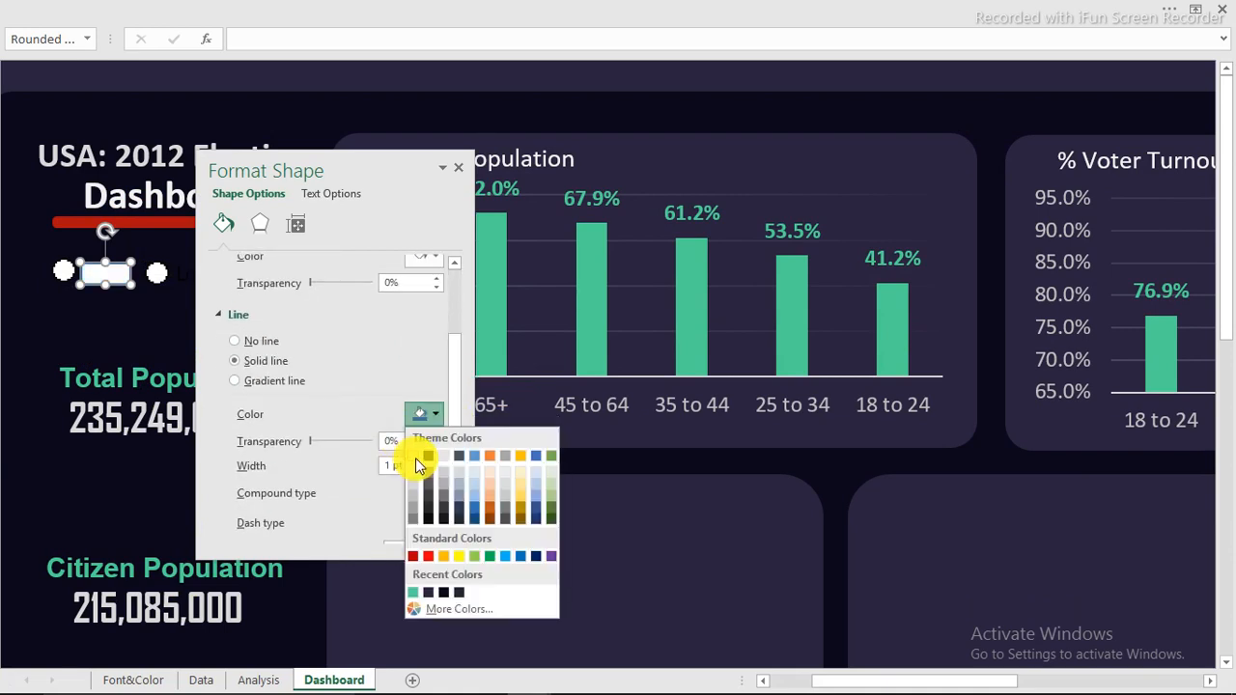
{"action": "left_click", "coordinate": [417, 458]}
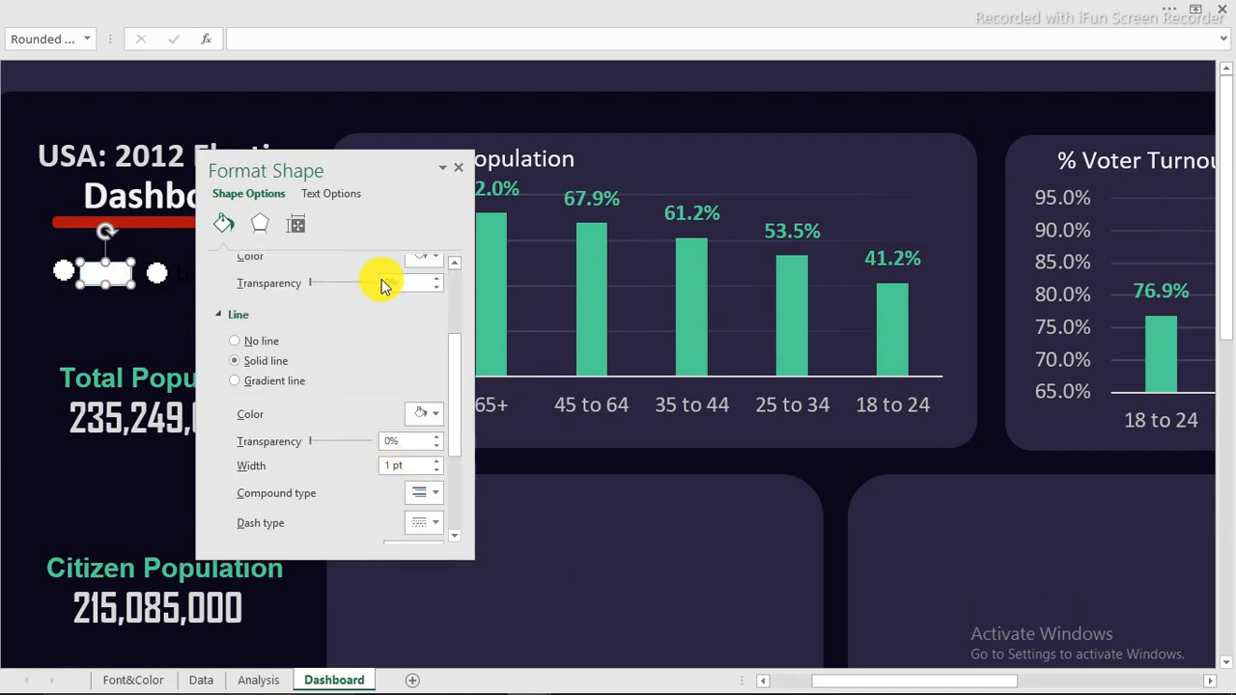
{"action": "left_click", "coordinate": [461, 170]}
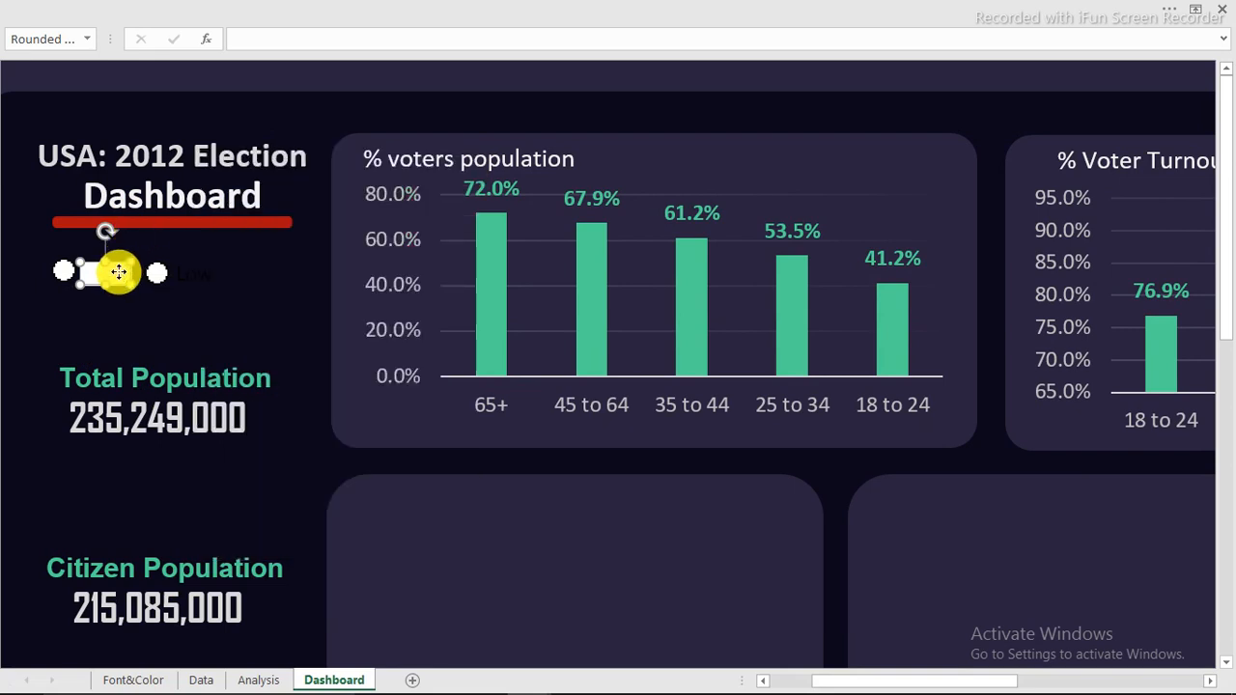
{"action": "left_click_drag", "start_coordinate": [119, 273], "coordinate": [196, 273]}
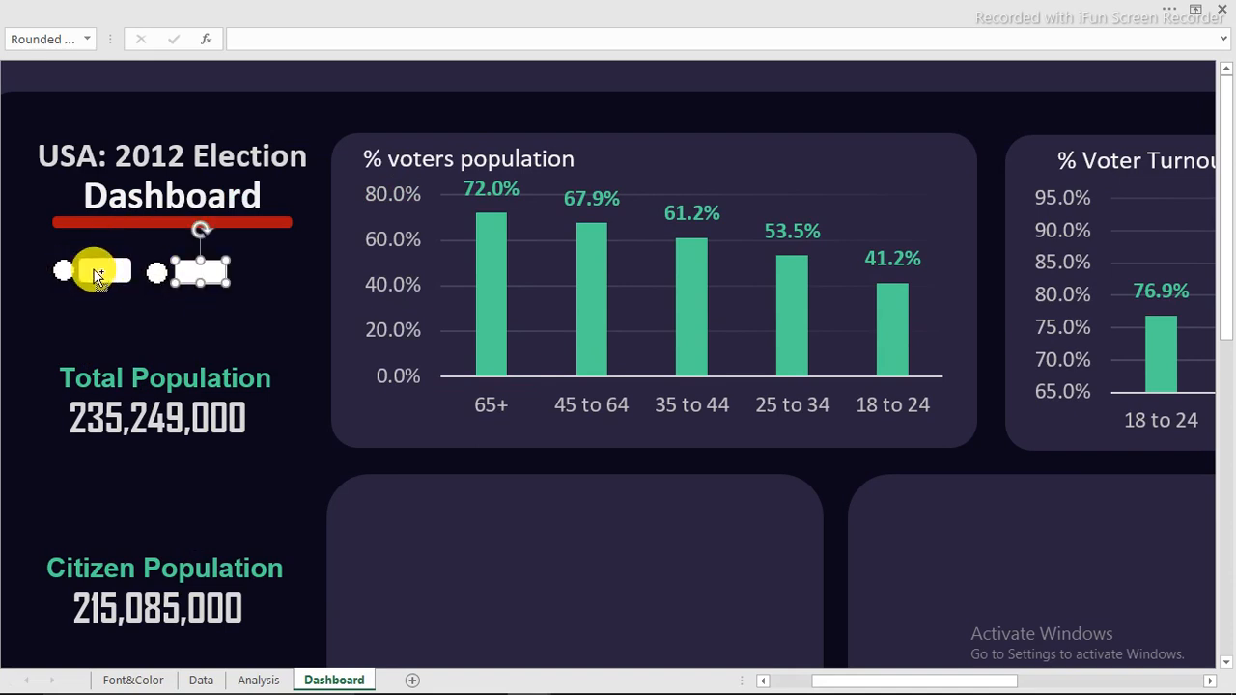
Try aligning the two white rounded rectangles with Align Center
{"action": "left_click", "coordinate": [97, 275], "text": "ctrl"}
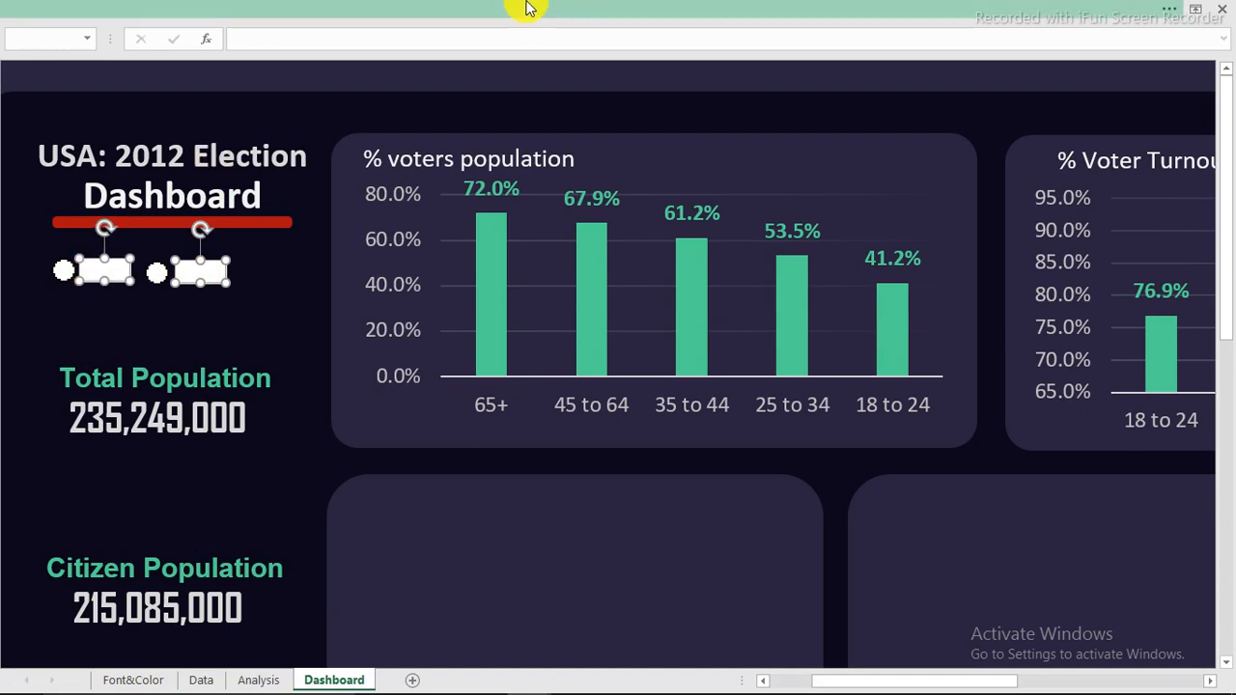
{"action": "left_click", "coordinate": [797, 13]}
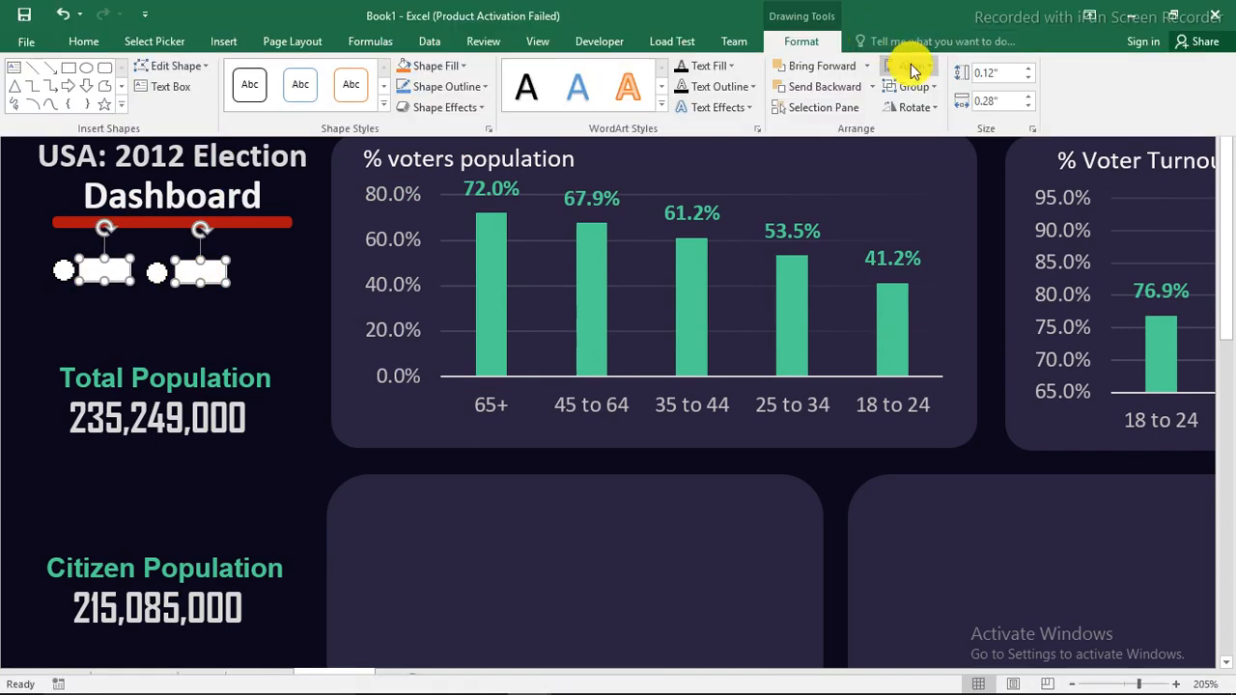
{"action": "left_click", "coordinate": [912, 65]}
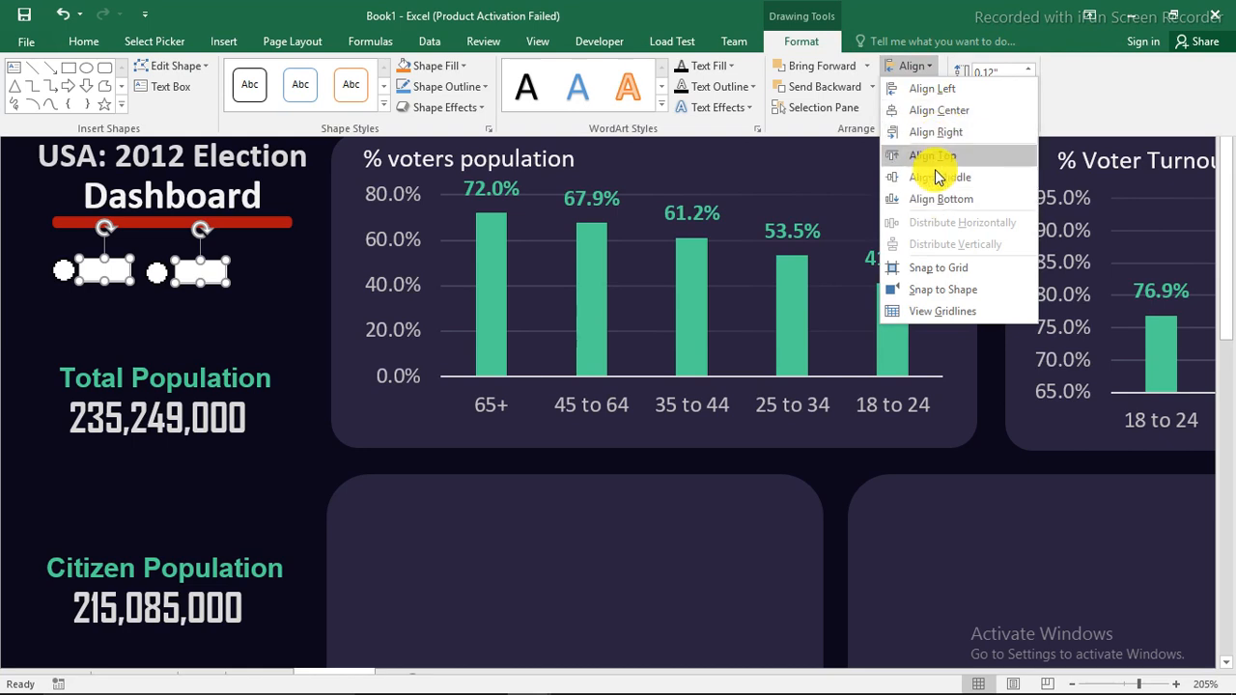
{"action": "left_click", "coordinate": [938, 110]}
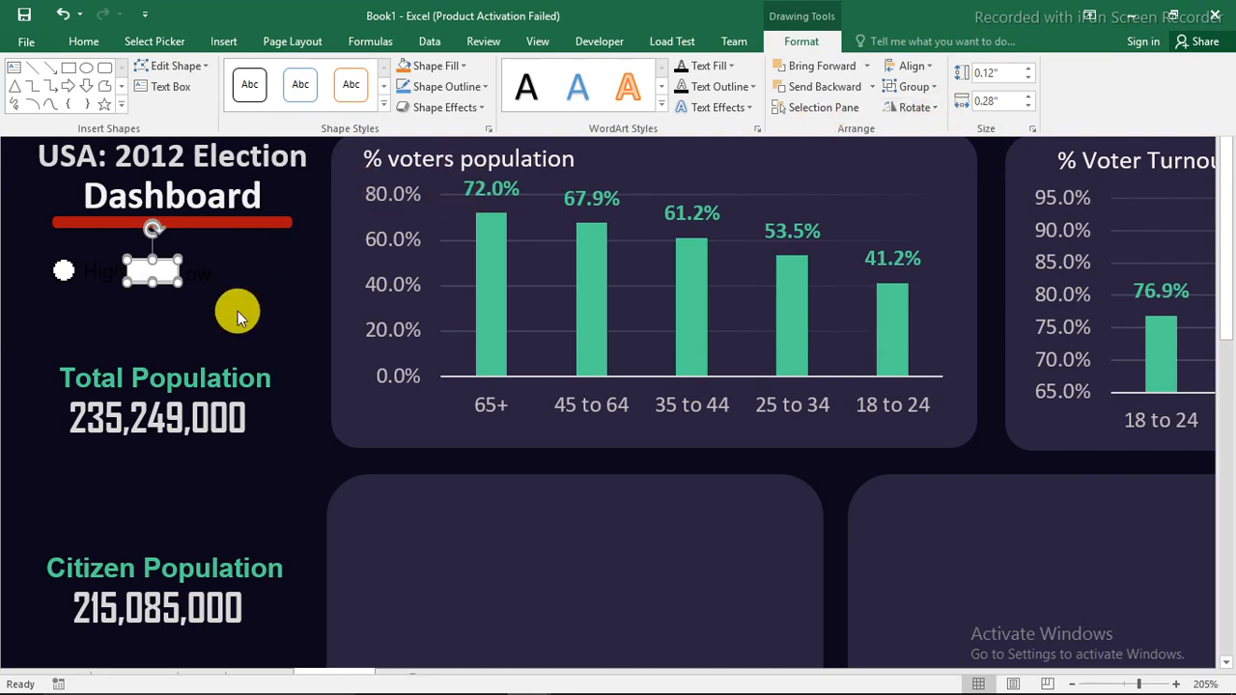
{"action": "key", "text": "ctrl+z"}
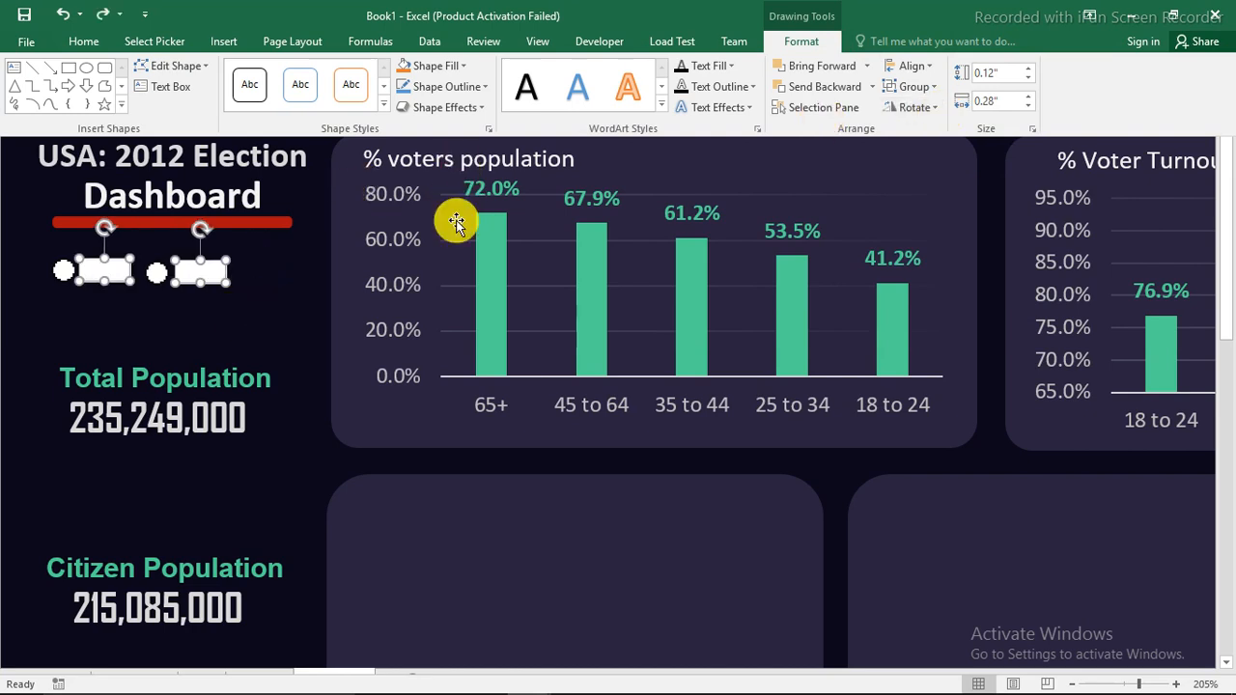
Align the two white rounded rectangles with Align Middle
{"action": "left_click", "coordinate": [924, 72]}
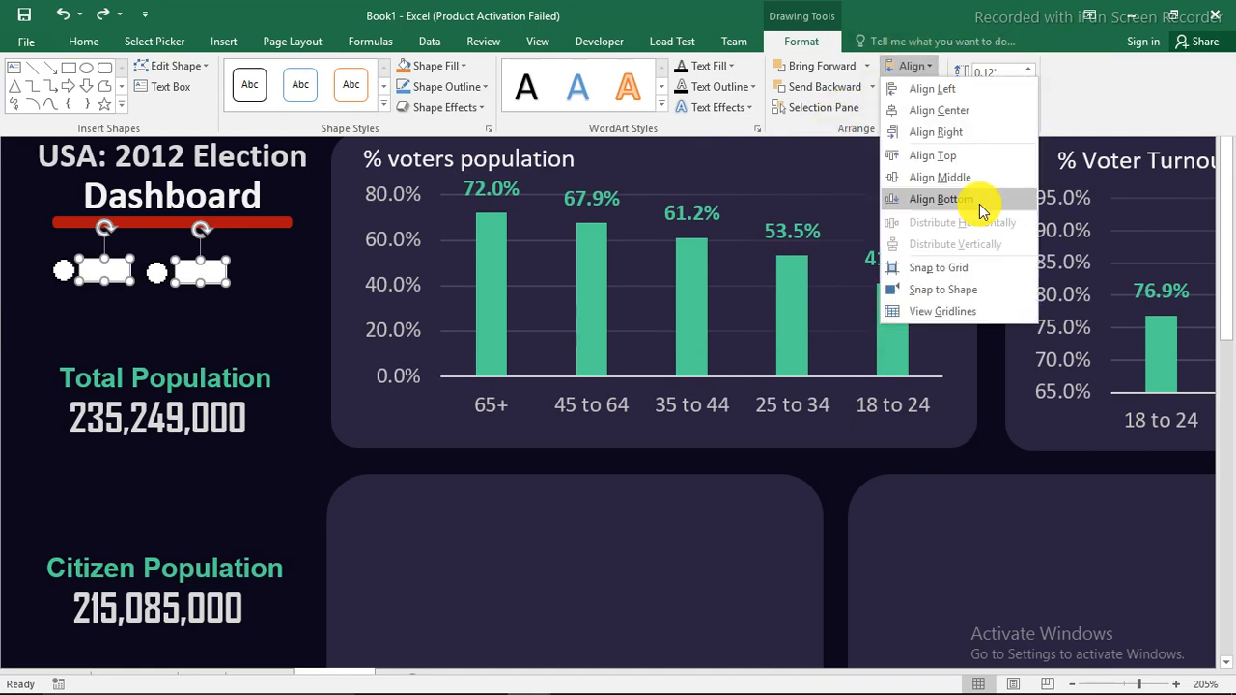
{"action": "left_click", "coordinate": [959, 178]}
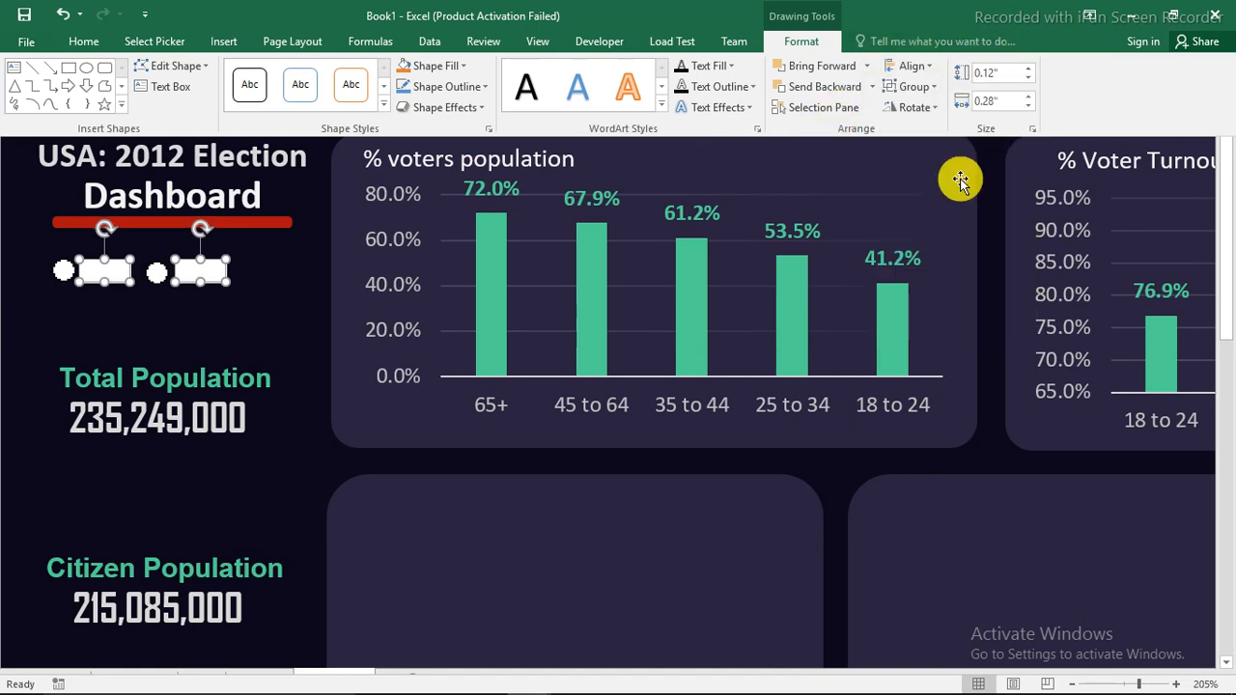
{"action": "left_click", "coordinate": [25, 322]}
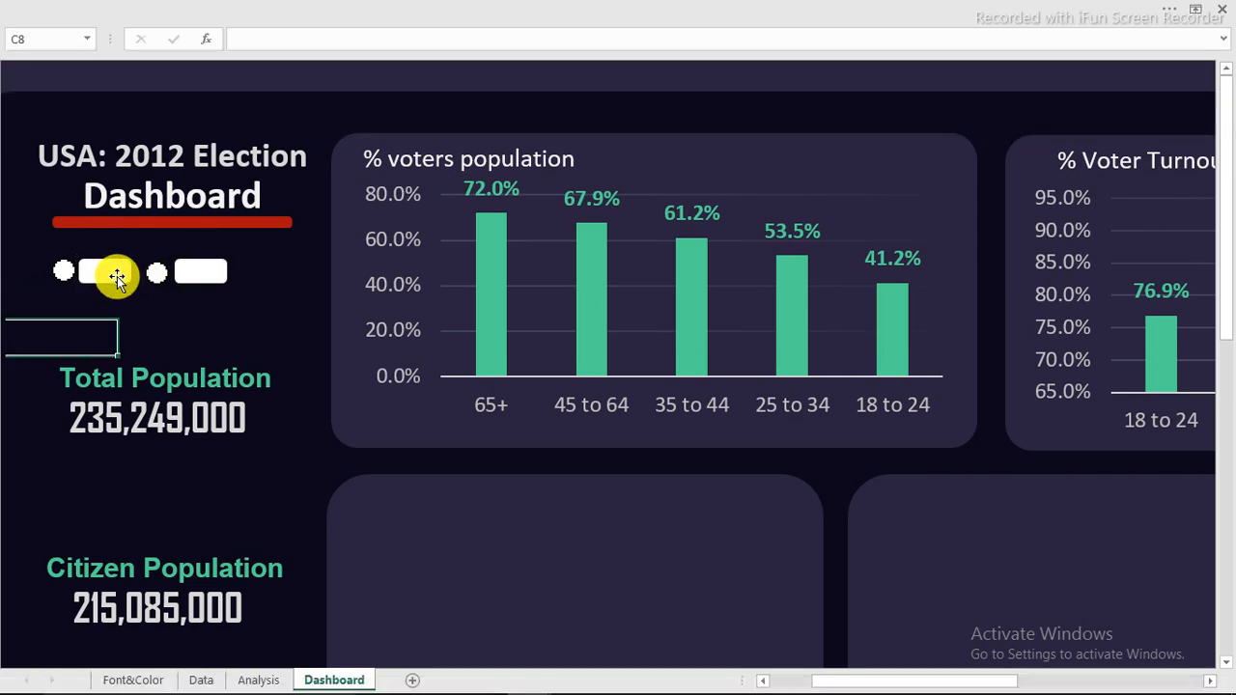
Send both white rounded rectangles behind the High and Low labels and nudge them slightly left
{"action": "left_click", "coordinate": [117, 276]}
{"action": "left_click", "coordinate": [220, 271], "text": "ctrl"}
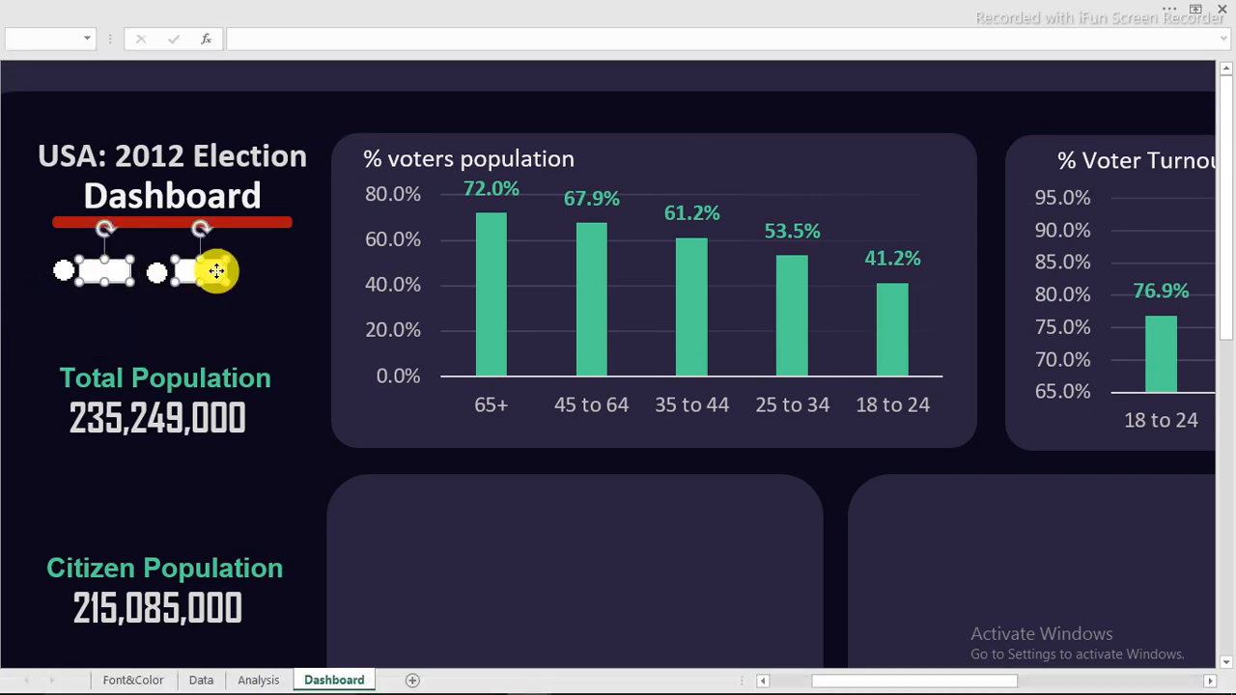
{"action": "right_click", "coordinate": [216, 271]}
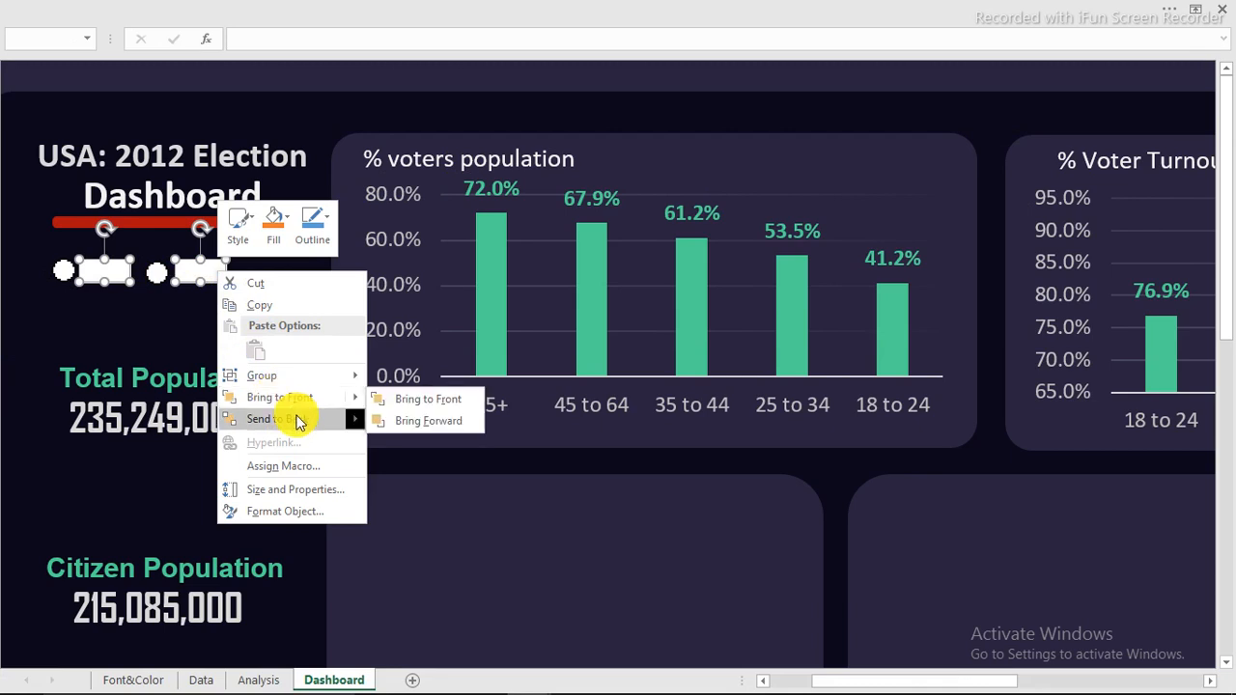
{"action": "left_click", "coordinate": [399, 421]}
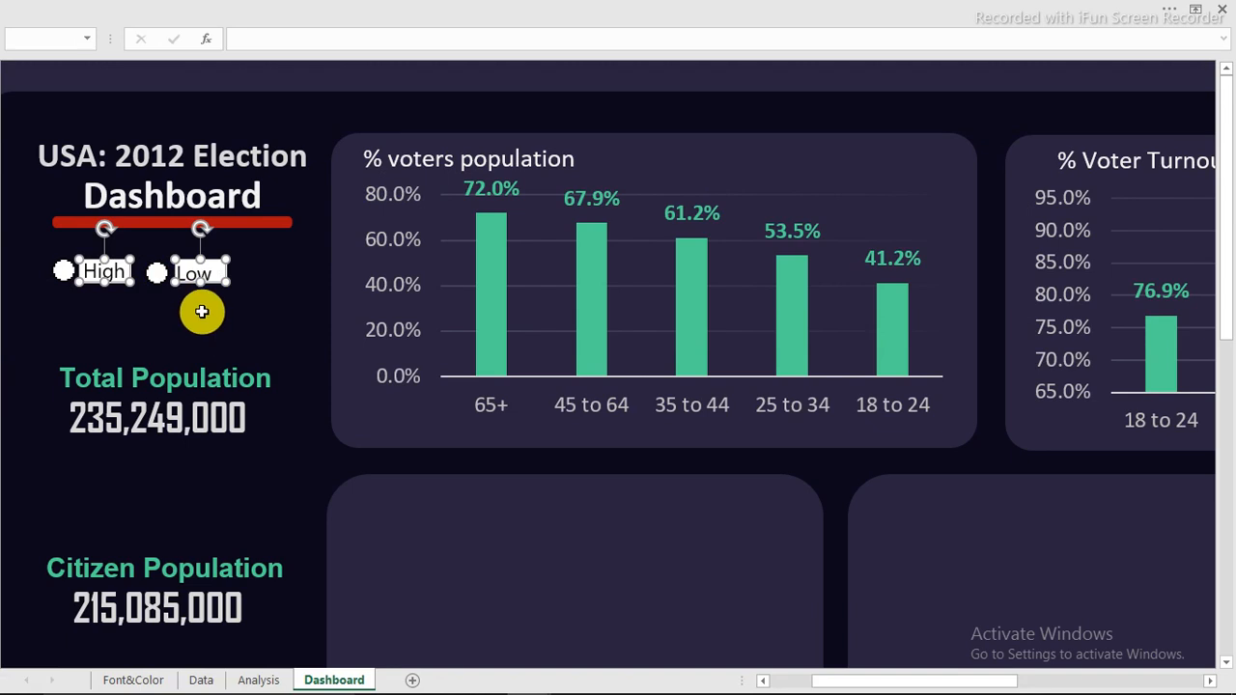
{"action": "key", "text": "Left"}
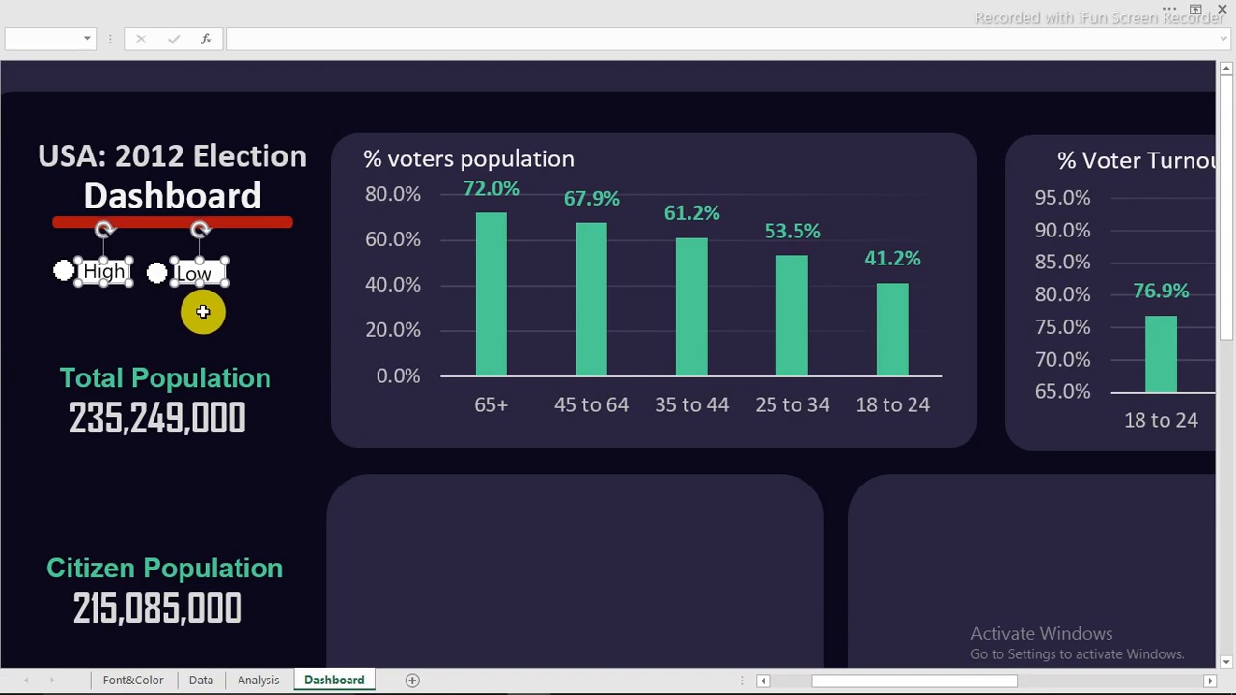
{"action": "key", "text": "Left"}
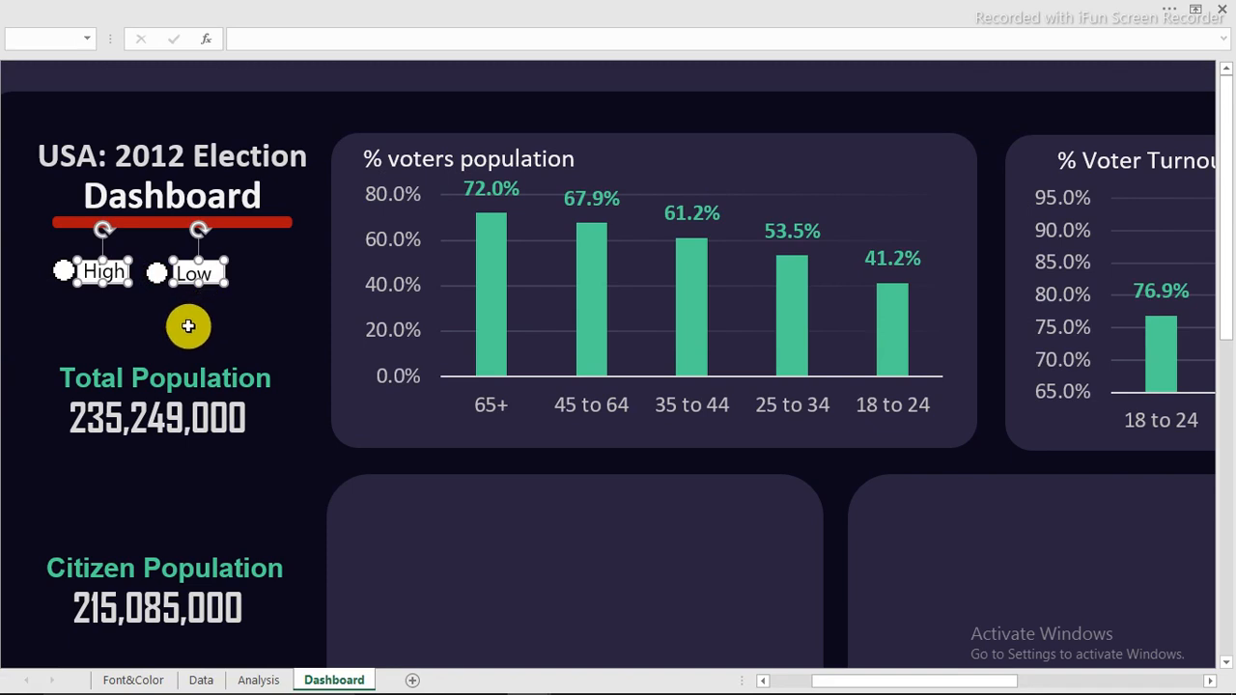
{"action": "left_click", "coordinate": [185, 330]}
Test the option buttons by switching between Low and High, ending on High
{"action": "left_click", "coordinate": [157, 273]}
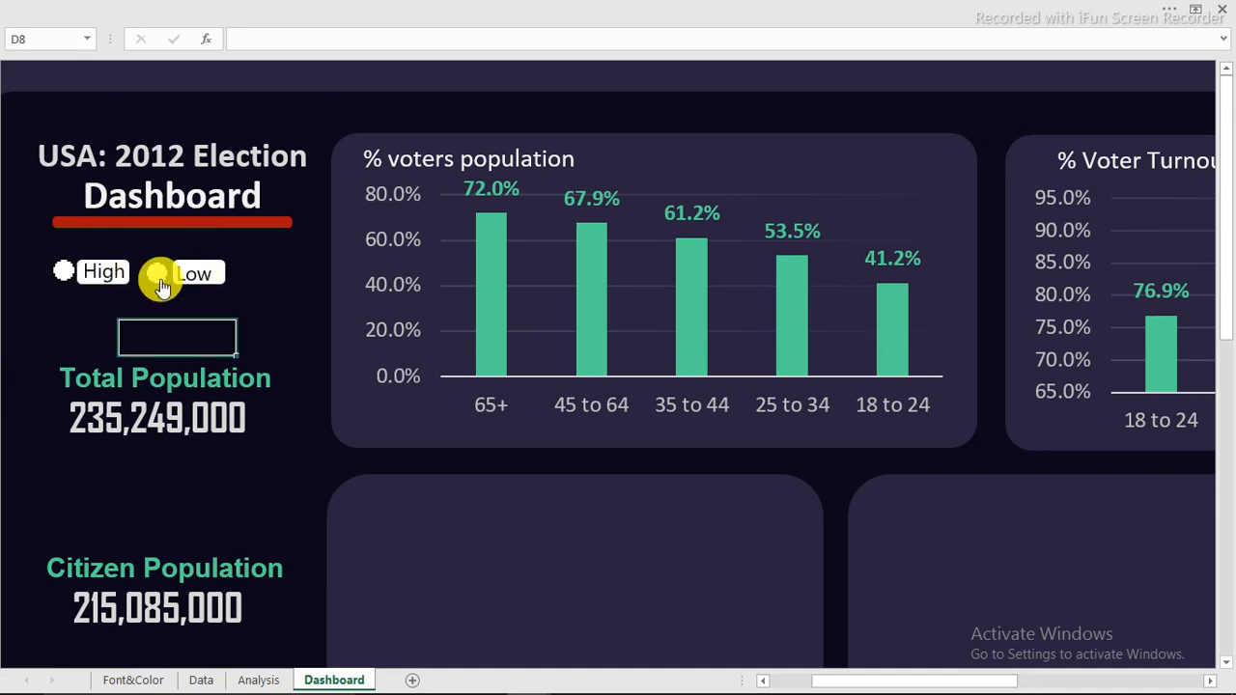
{"action": "left_click", "coordinate": [58, 270]}
{"action": "left_click", "coordinate": [215, 280]}
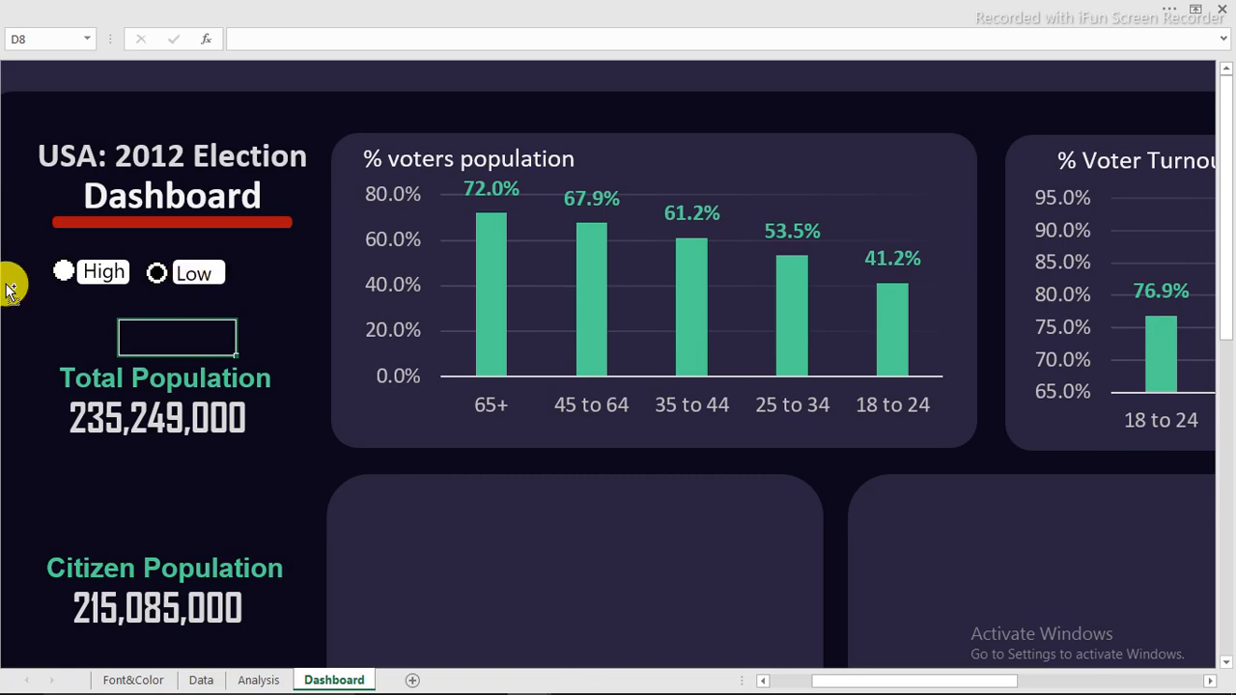
{"action": "scroll", "coordinate": [7, 290], "scroll_direction": "down", "scroll_amount": 3}
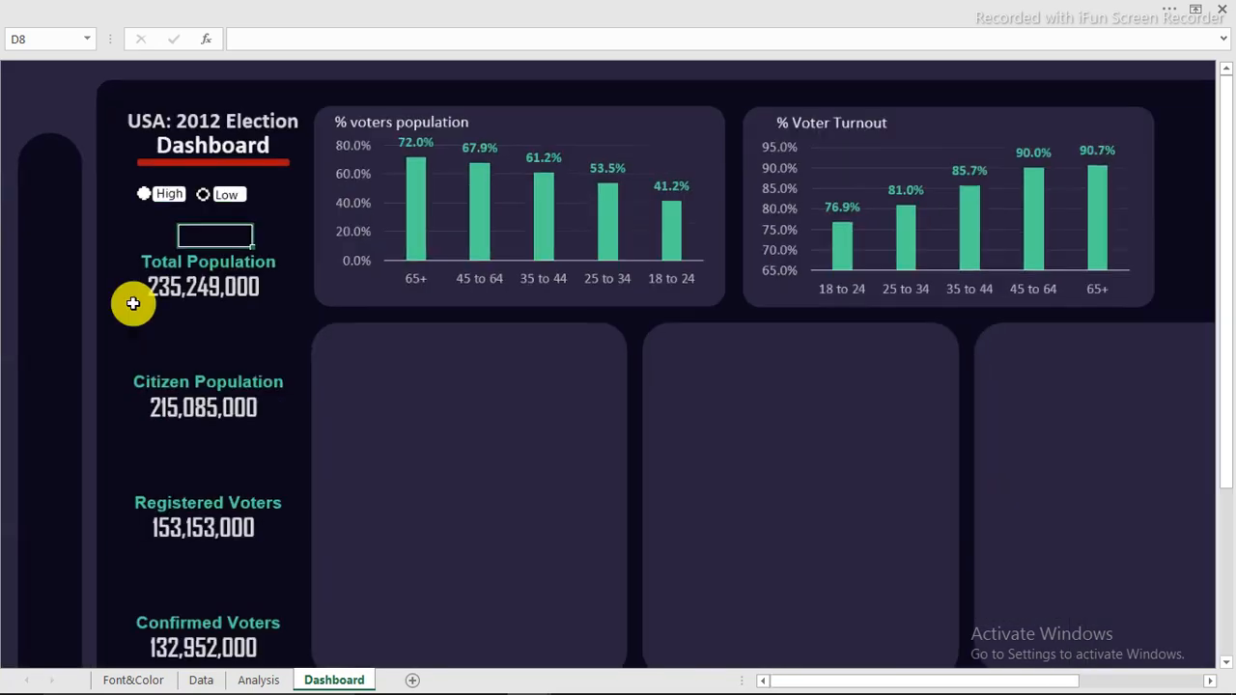
{"action": "left_click", "coordinate": [157, 197]}
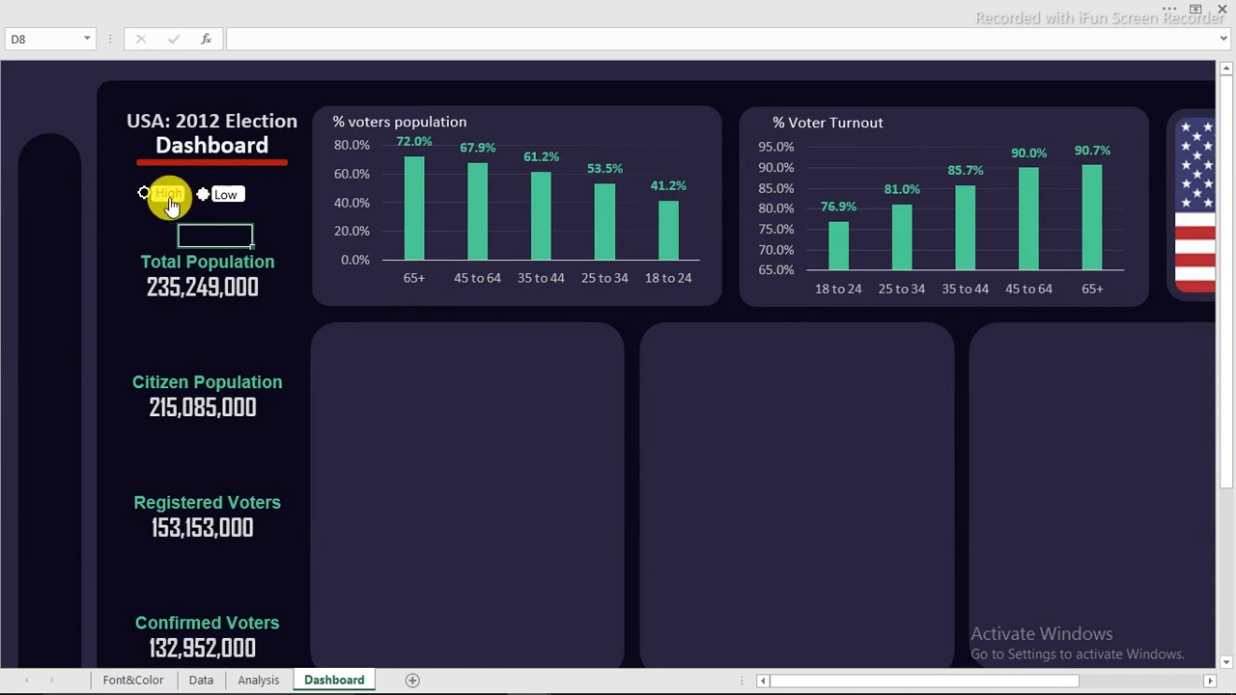
Link the High option button to cell S1 on the Analysis sheet through Format Control
{"action": "right_click", "coordinate": [168, 200]}
{"action": "key", "text": "Escape"}
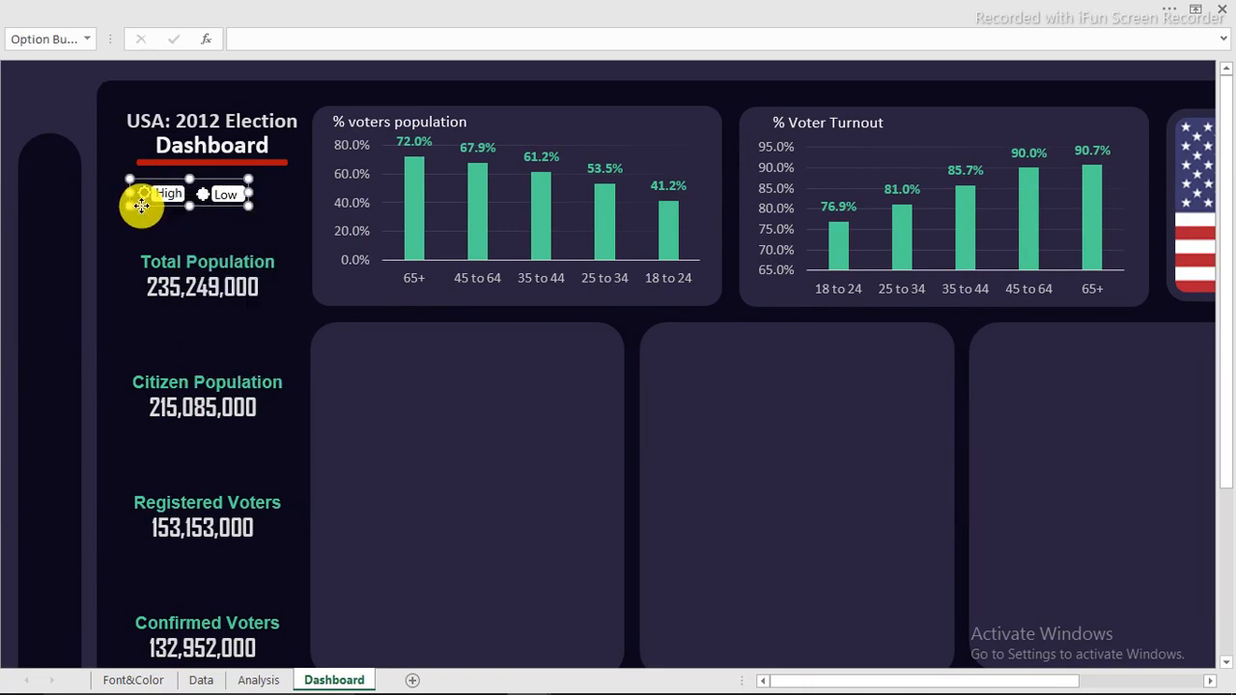
{"action": "right_click", "coordinate": [142, 206]}
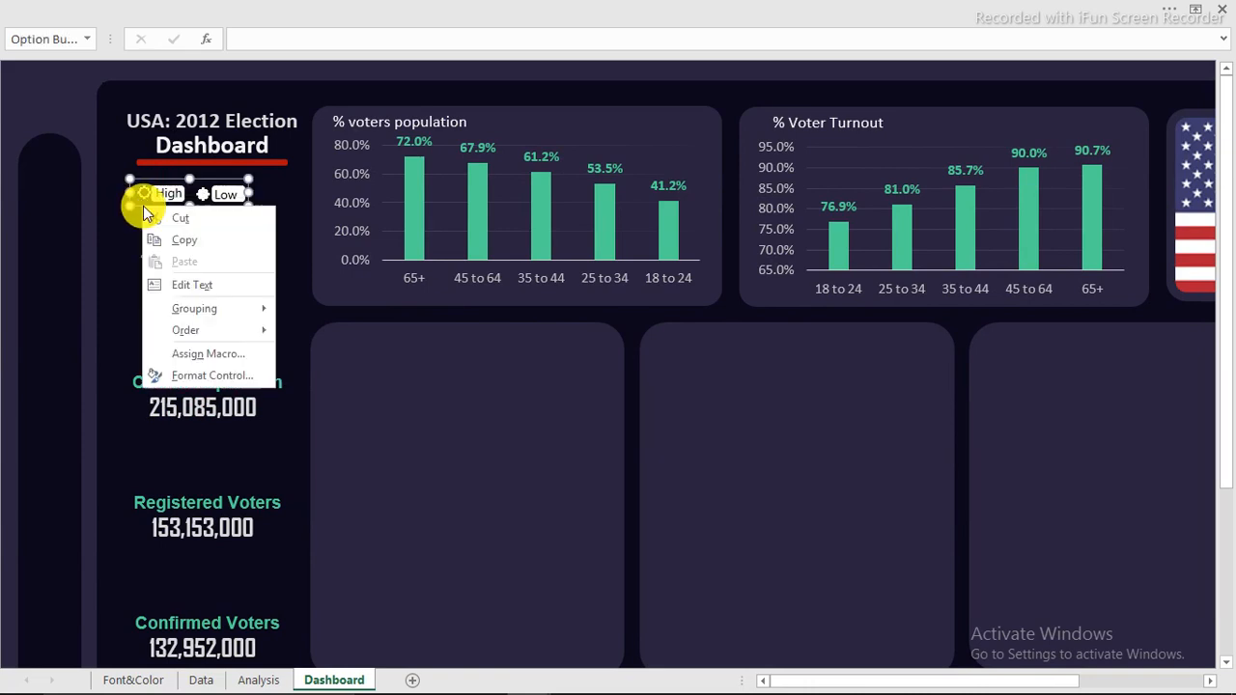
{"action": "left_click", "coordinate": [206, 374]}
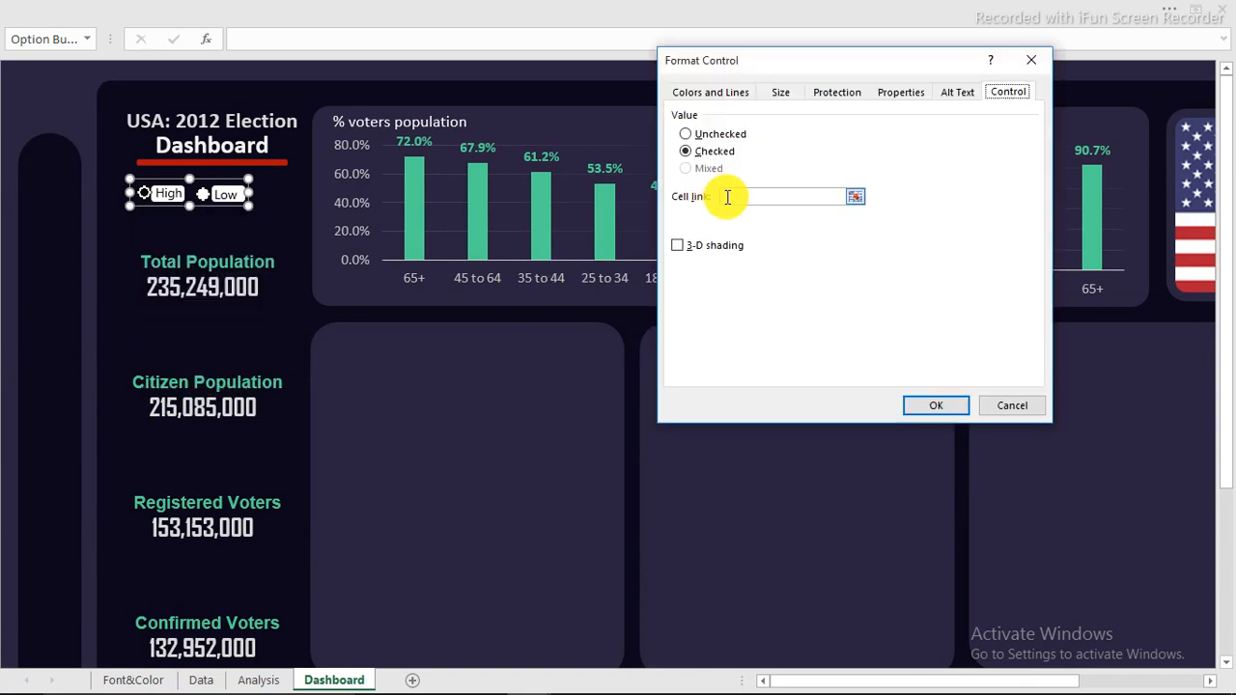
{"action": "left_click", "coordinate": [731, 196]}
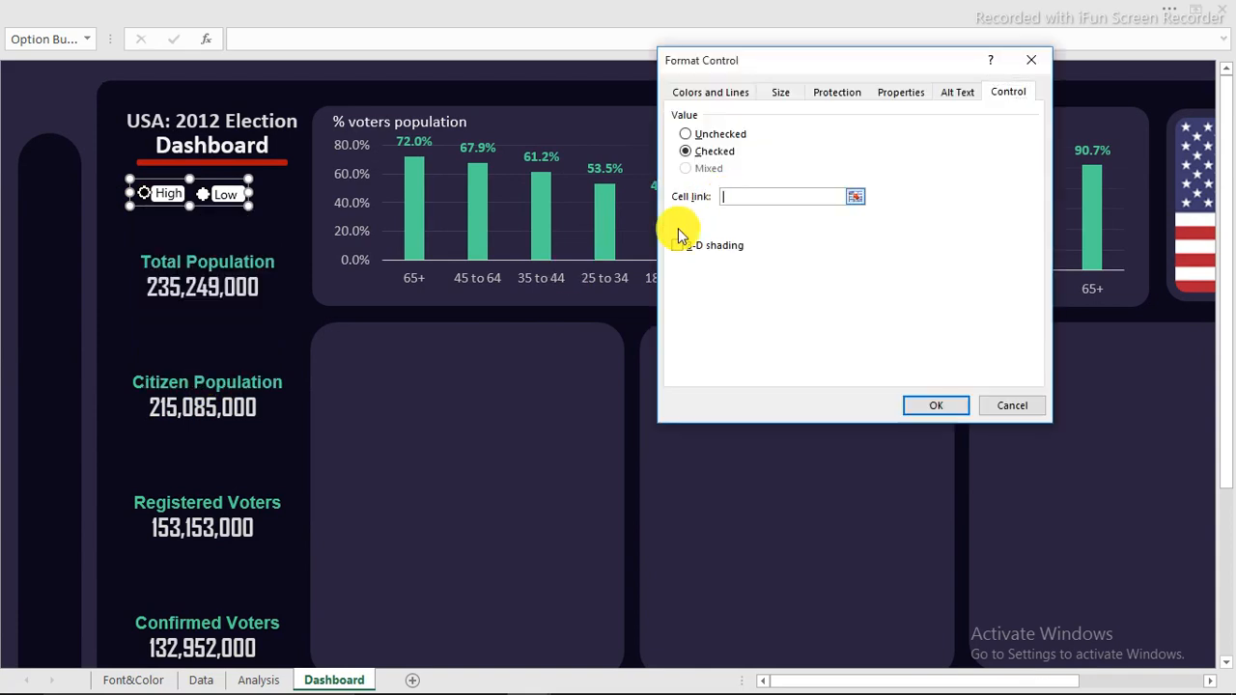
{"action": "left_click", "coordinate": [256, 681]}
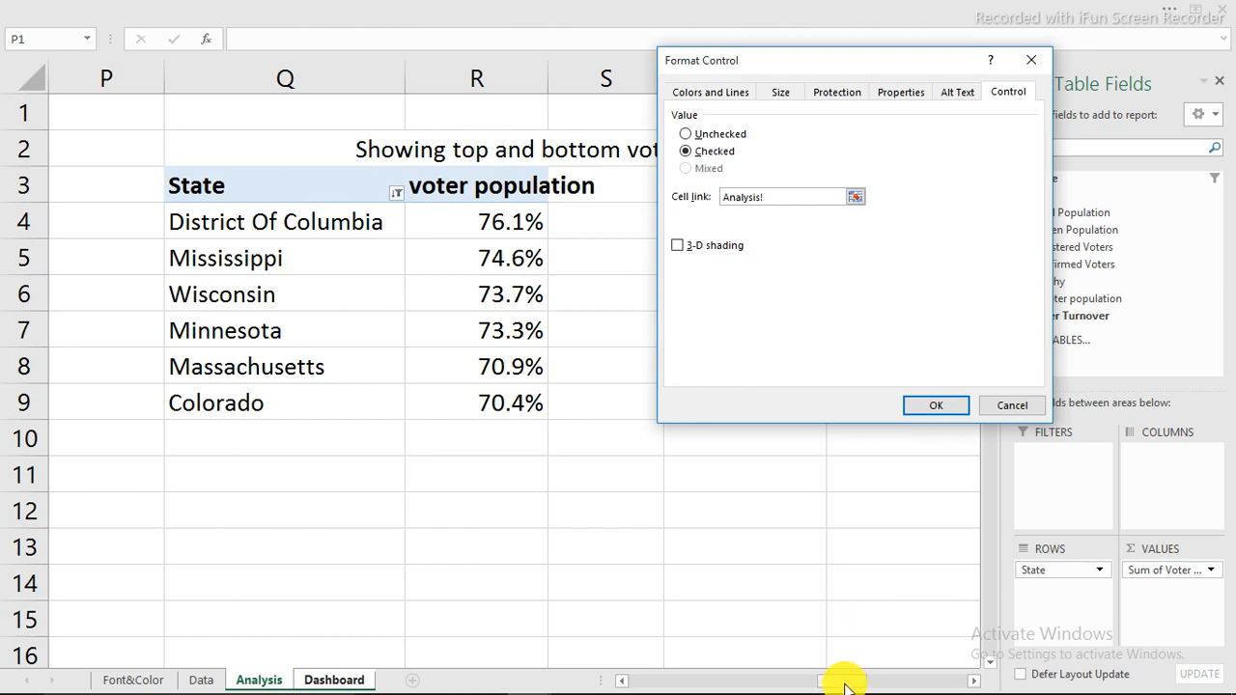
{"action": "mouse_move", "coordinate": [843, 684]}
{"action": "left_mouse_down"}
{"action": "mouse_move", "coordinate": [816, 685]}
{"action": "mouse_move", "coordinate": [856, 670]}
{"action": "left_mouse_up"}
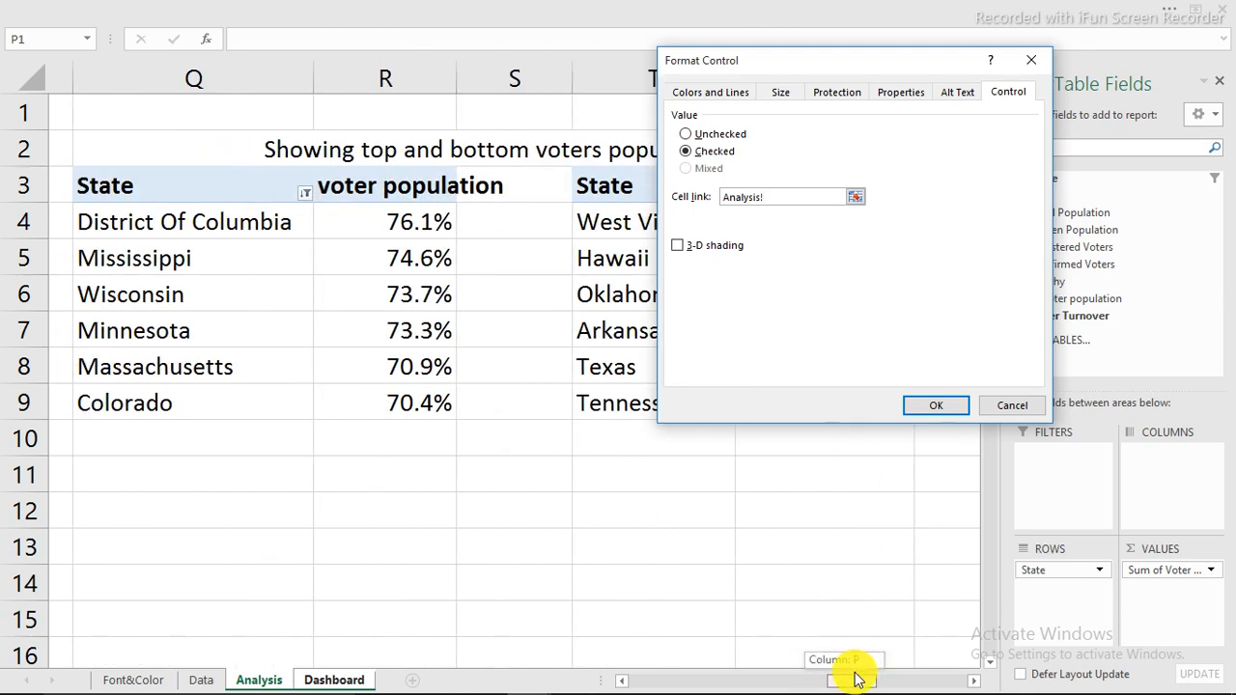
{"action": "left_click", "coordinate": [474, 116]}
{"action": "left_click", "coordinate": [682, 155]}
{"action": "left_click", "coordinate": [949, 408]}
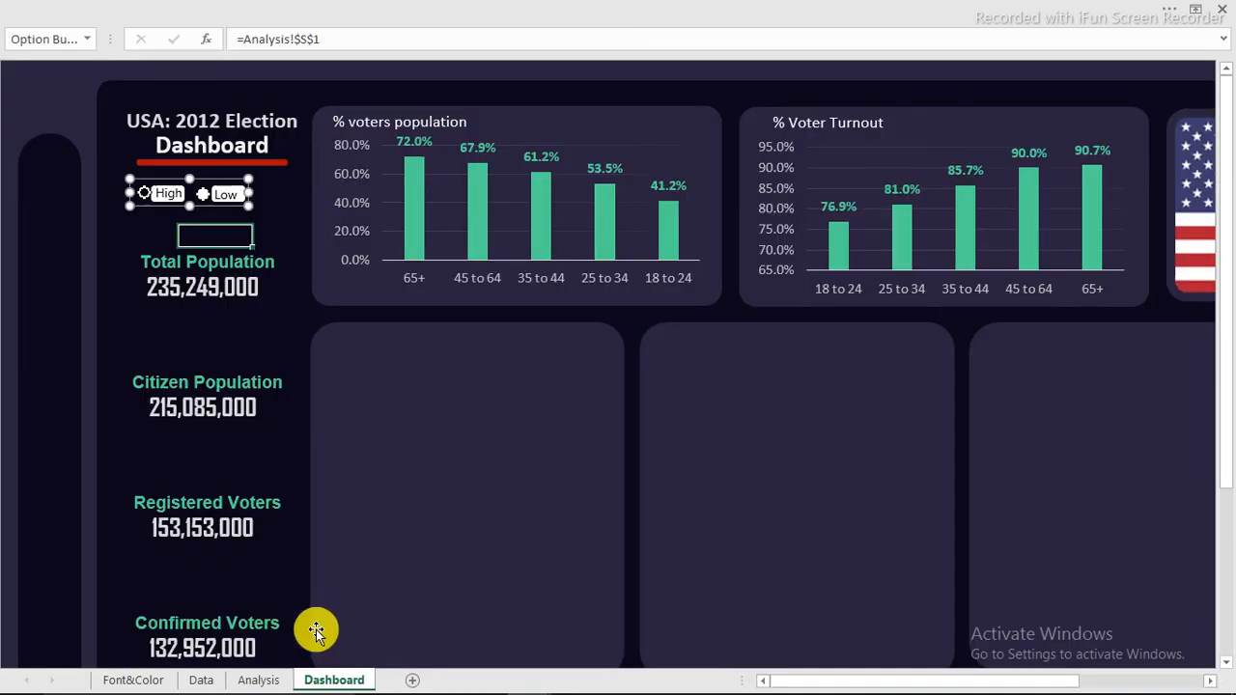
On the Analysis sheet, enter =IF($S$1=1,Q3,T3) in cell R12 to choose between the two State headers
{"action": "left_click", "coordinate": [259, 679]}
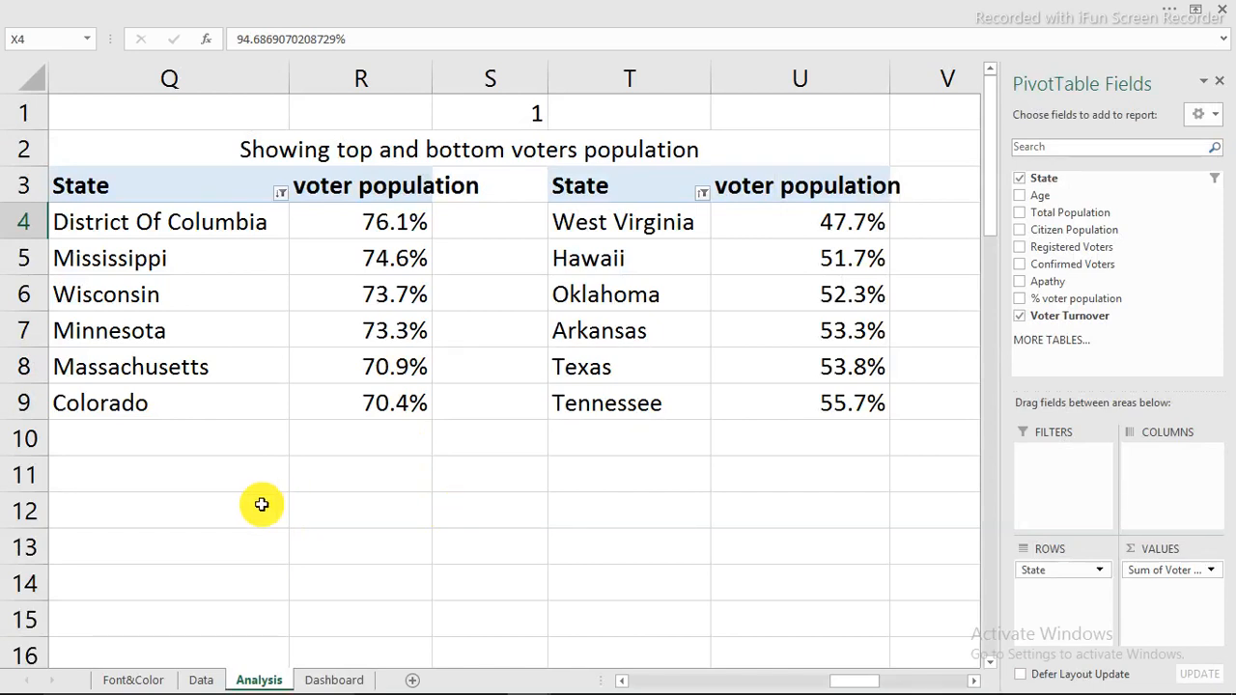
{"action": "left_click", "coordinate": [323, 507]}
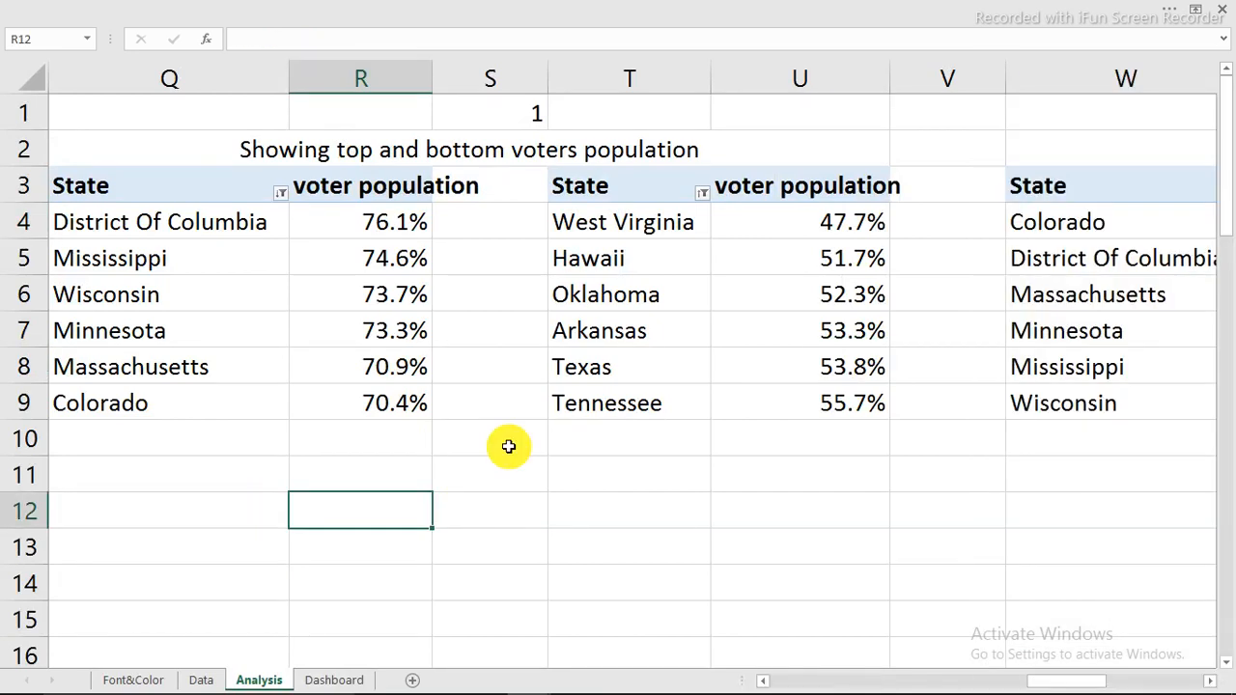
{"action": "type", "text": "=if("}
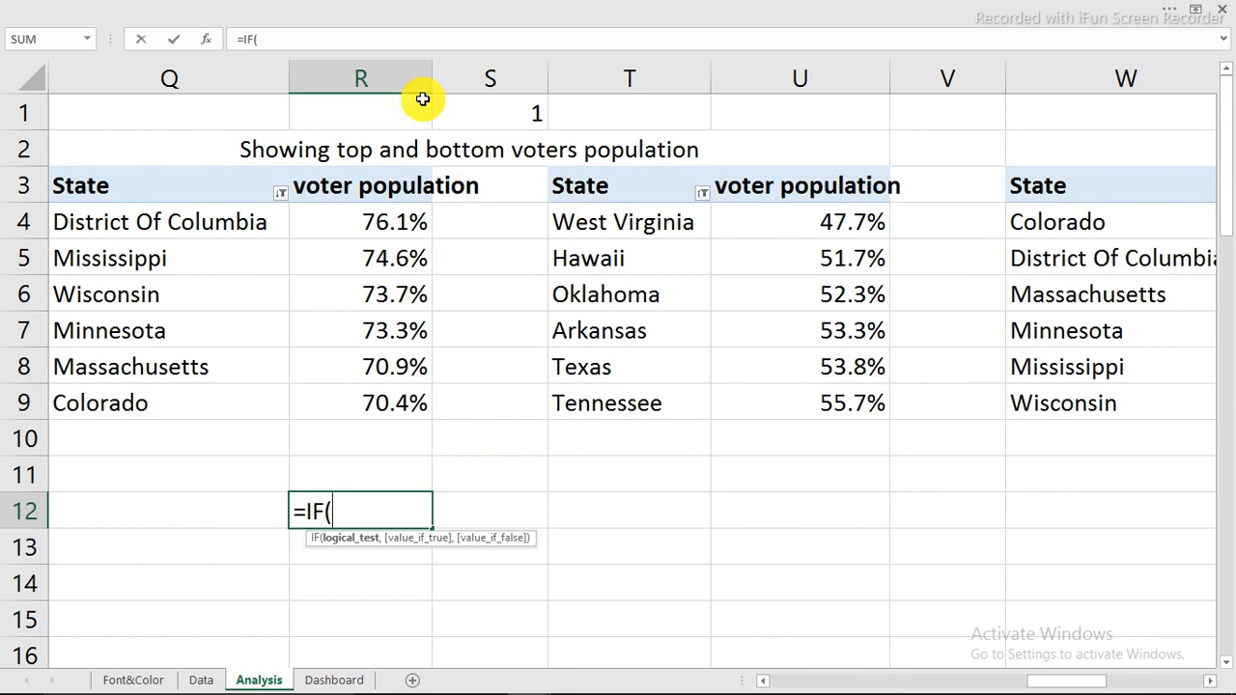
{"action": "left_click", "coordinate": [522, 116]}
{"action": "type", "text": "=1"}
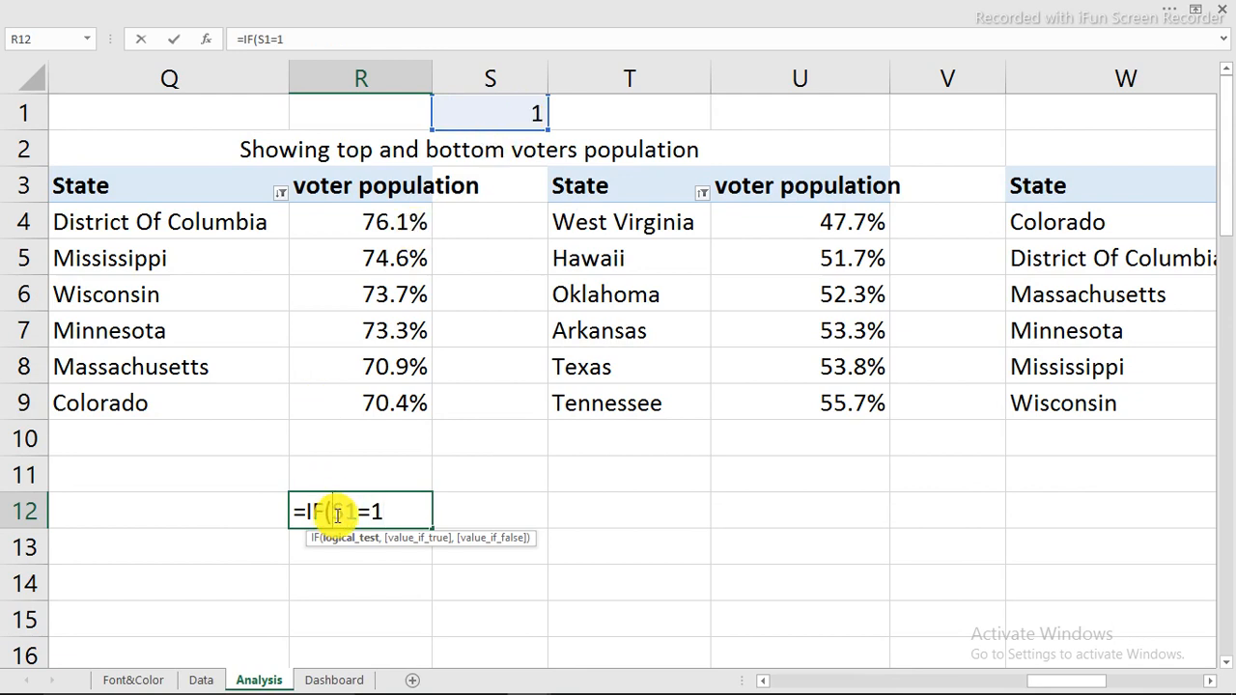
{"action": "type", "text": "$S"}
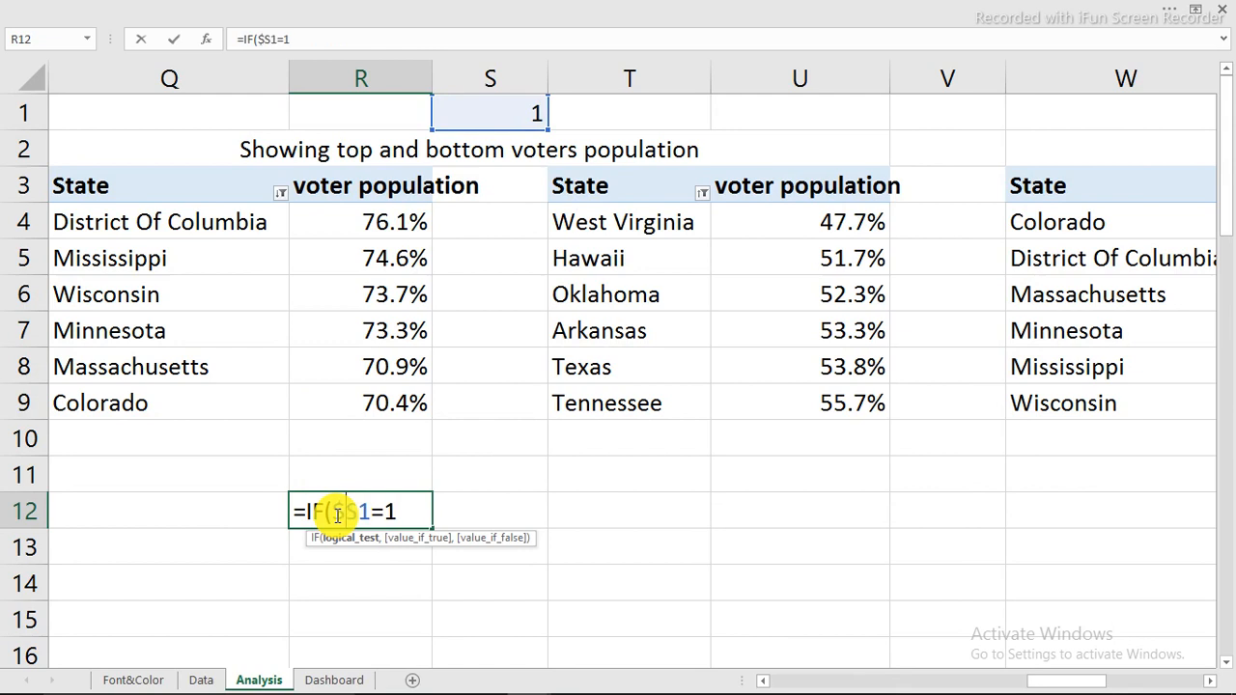
{"action": "type", "text": "$"}
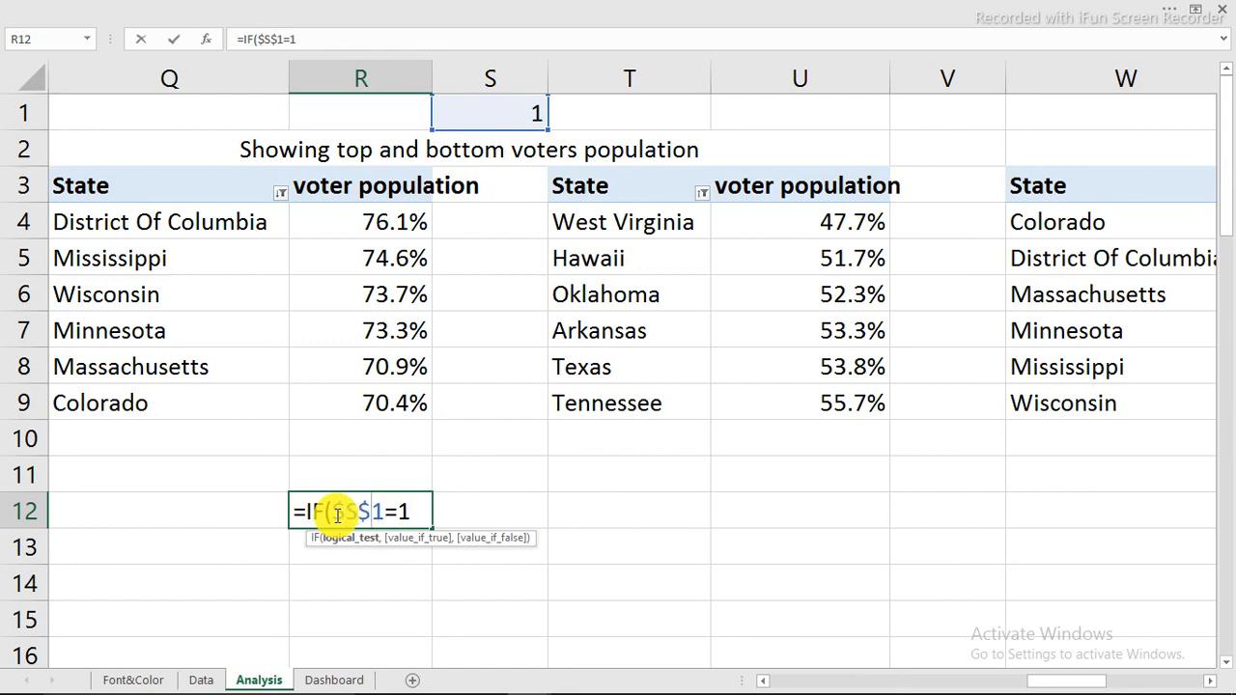
{"action": "key", "text": "End"}
{"action": "type", "text": ","}
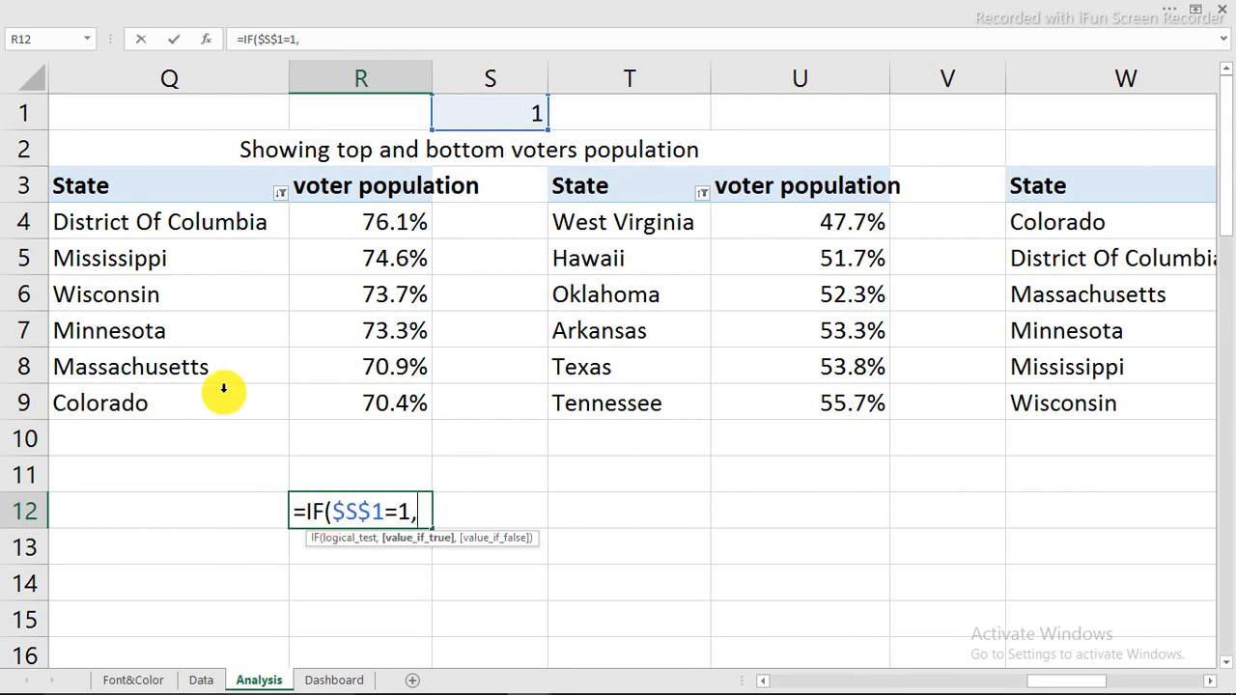
{"action": "left_click", "coordinate": [109, 183]}
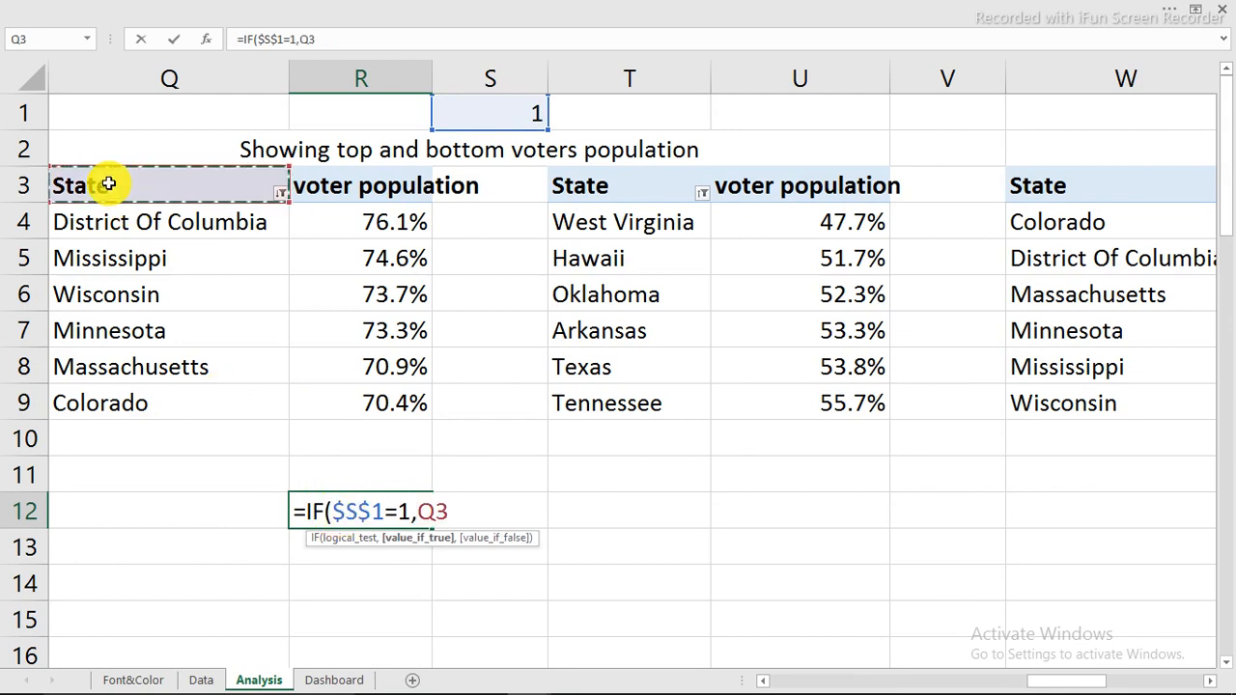
{"action": "type", "text": ","}
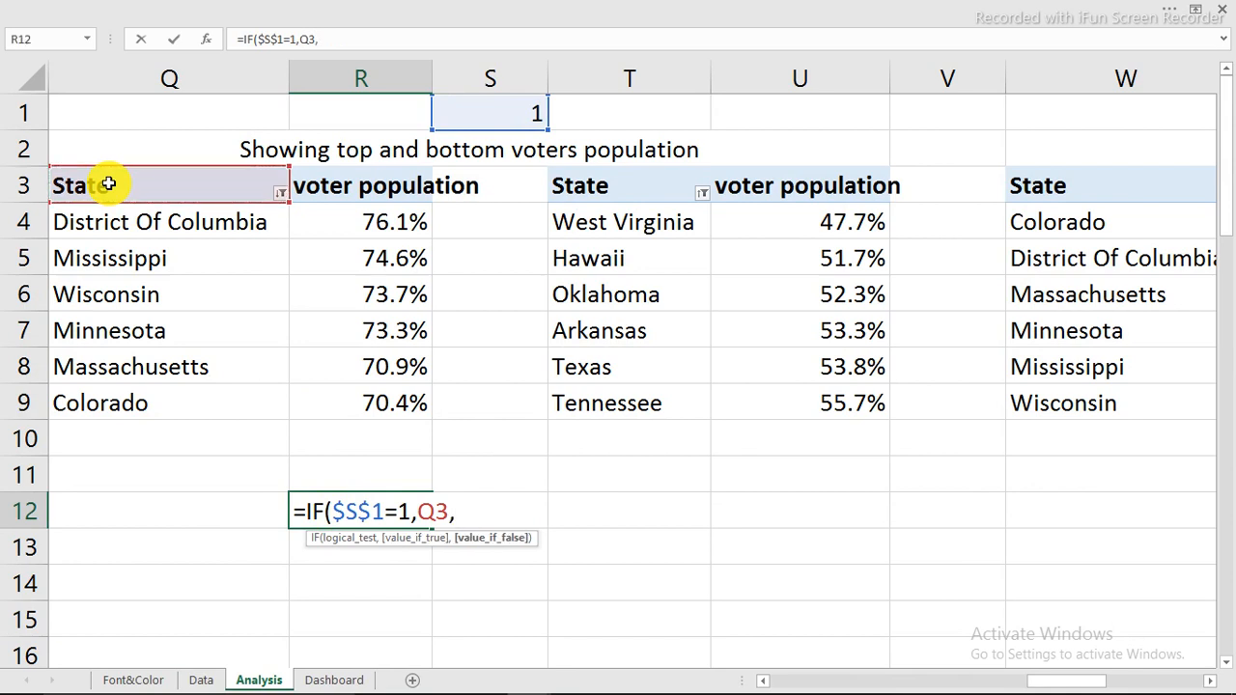
{"action": "left_click", "coordinate": [593, 186]}
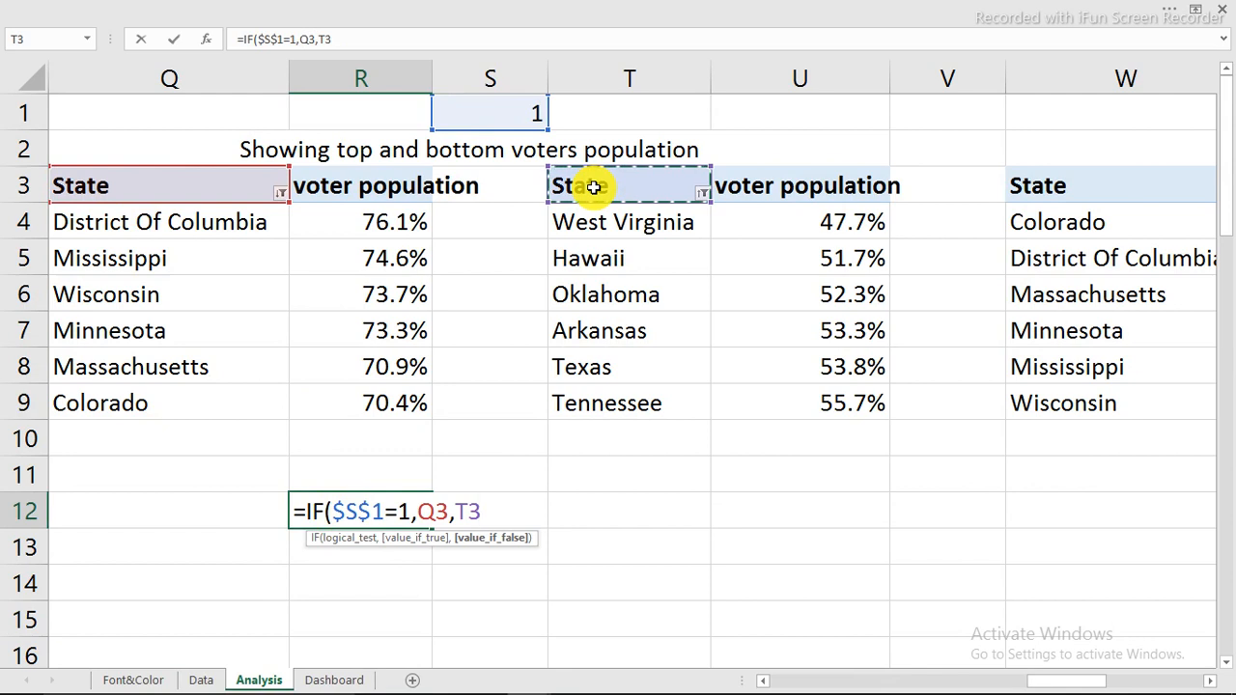
{"action": "type", "text": ")"}
{"action": "key", "text": "Return"}
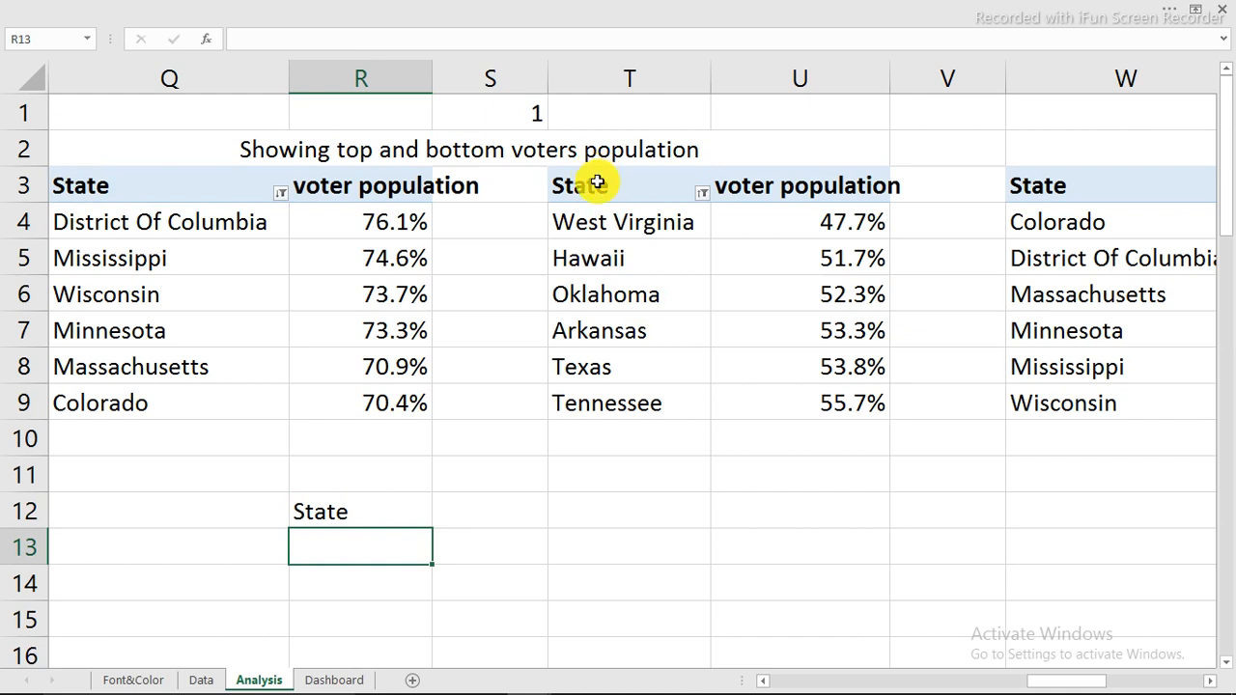
Fill the R12 formula down to R20 and clear the surplus cells R19:R20
{"action": "scroll", "coordinate": [382, 502], "scroll_direction": "down", "scroll_amount": 2}
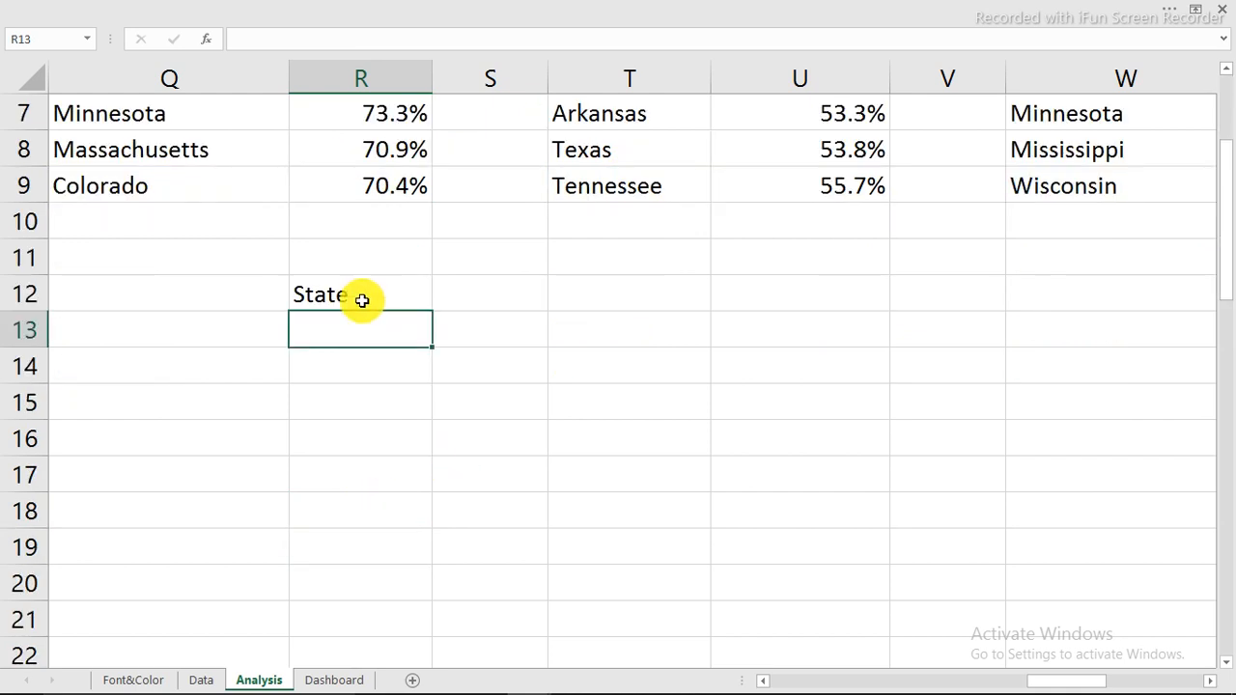
{"action": "left_click", "coordinate": [363, 297]}
{"action": "left_click_drag", "start_coordinate": [429, 311], "coordinate": [403, 592]}
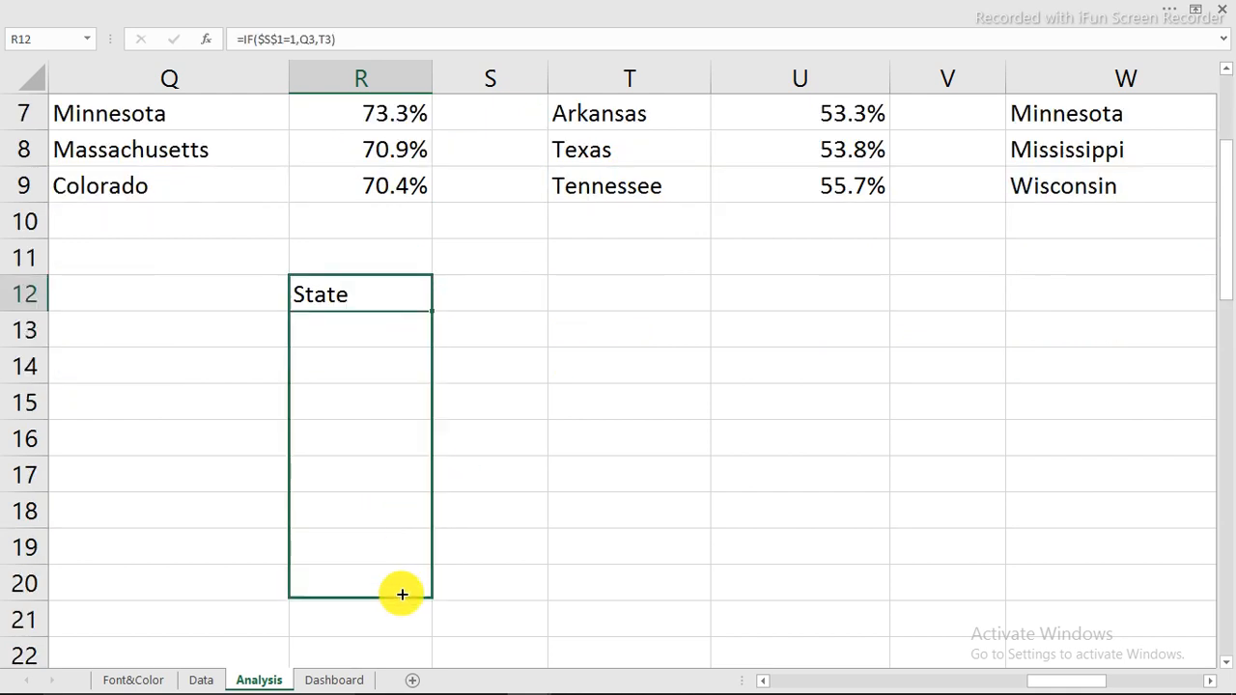
{"action": "left_click_drag", "start_coordinate": [392, 543], "coordinate": [400, 589]}
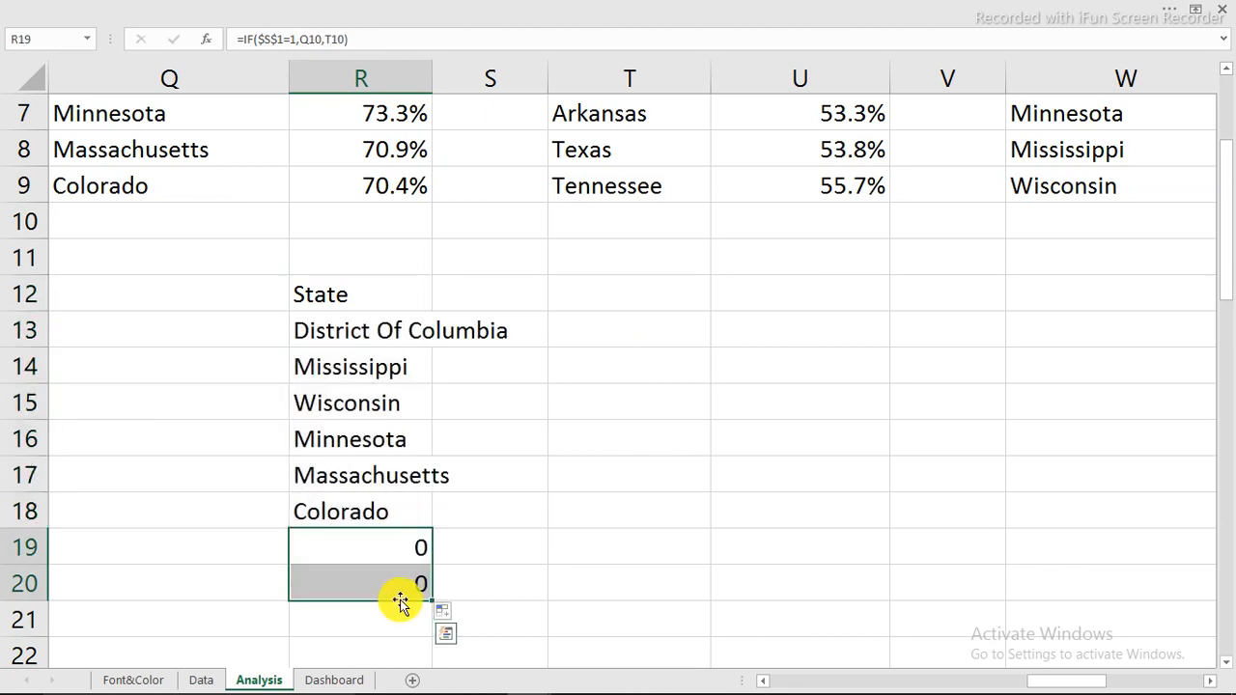
{"action": "key", "text": "Delete"}
Extend the formulas in R12:R18 across into column S to bring in the voter population values
{"action": "left_click_drag", "start_coordinate": [335, 297], "coordinate": [529, 530]}
{"action": "scroll", "coordinate": [516, 480], "scroll_direction": "up", "scroll_amount": 2}
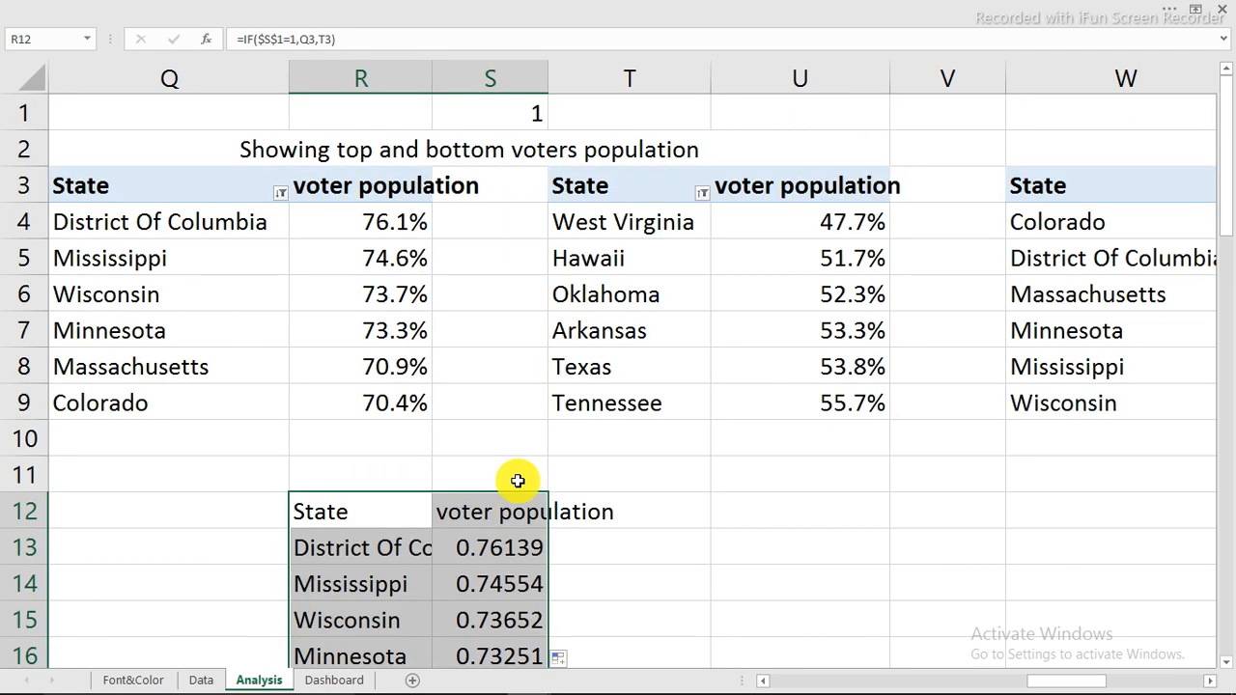
Format the voter population values in S13:S18 as Percentage with 1 decimal place
{"action": "scroll", "coordinate": [492, 547], "scroll_direction": "down", "scroll_amount": 1}
{"action": "left_click_drag", "start_coordinate": [493, 443], "coordinate": [493, 615]}
{"action": "right_click", "coordinate": [493, 615]}
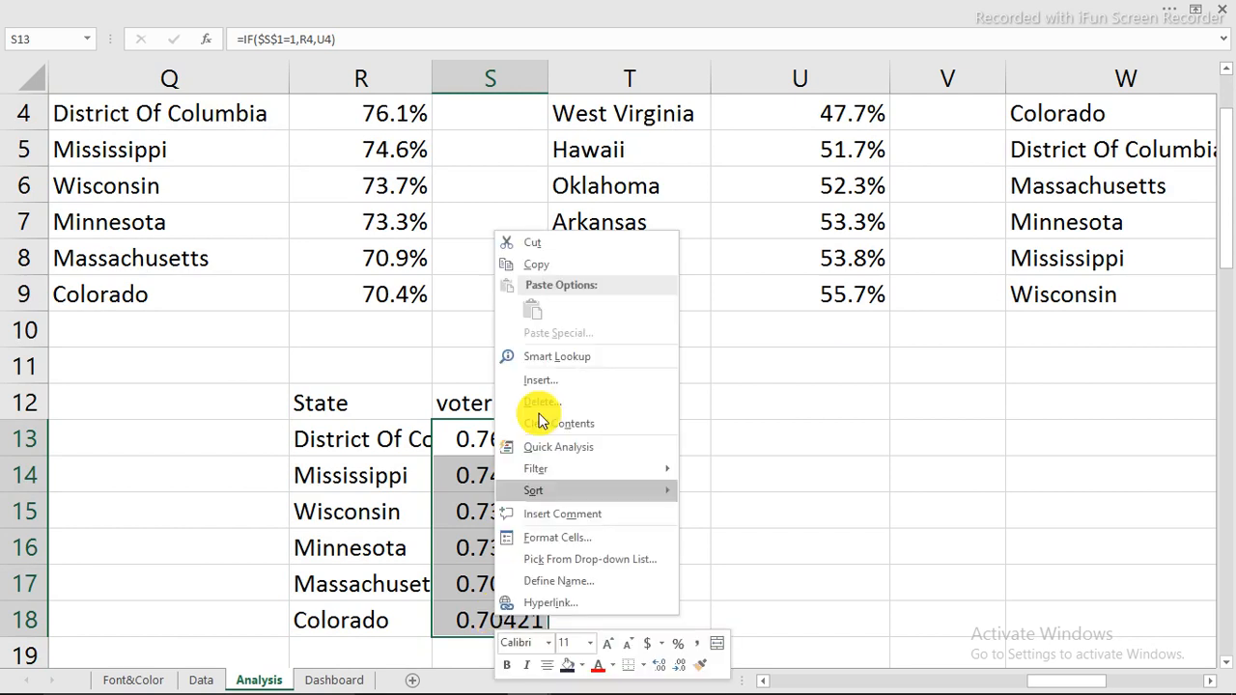
{"action": "mouse_move", "coordinate": [556, 471]}
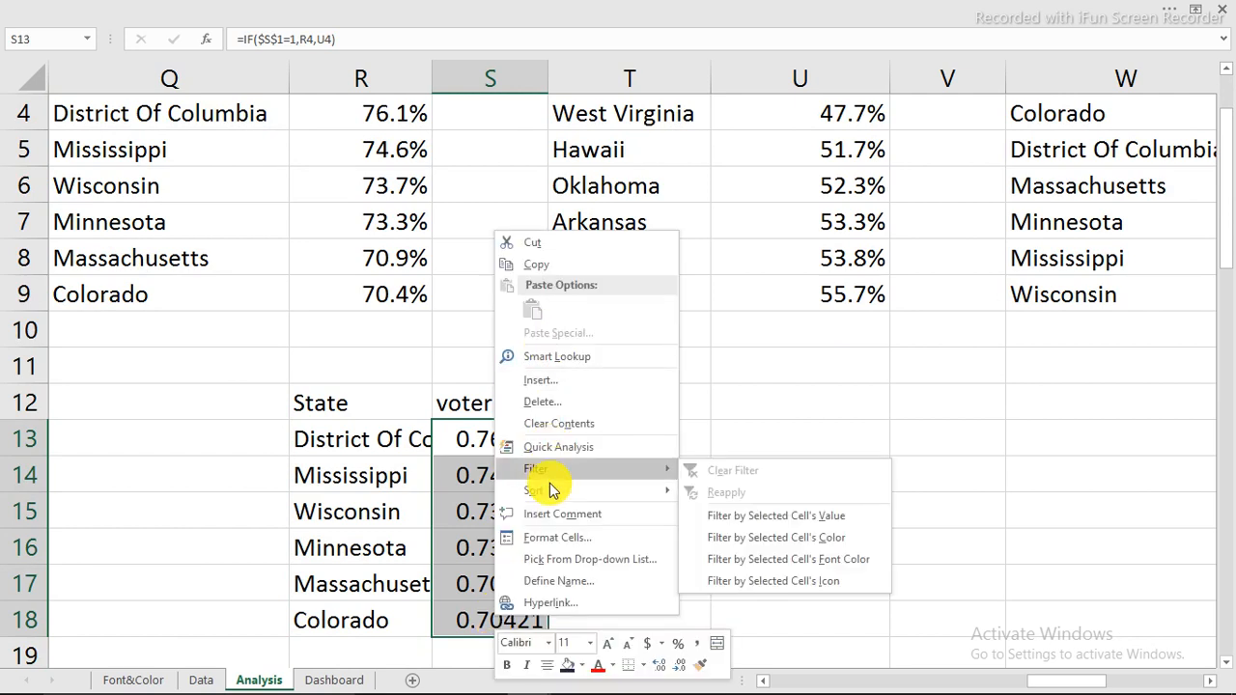
{"action": "left_click", "coordinate": [547, 539]}
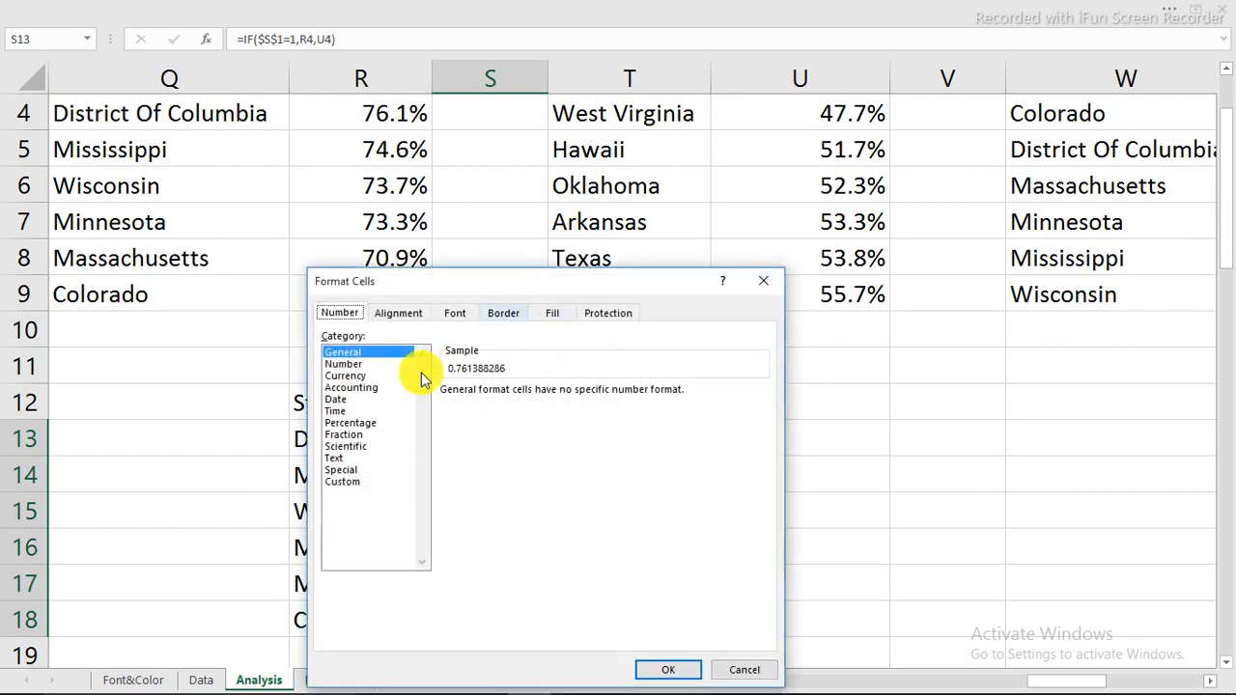
{"action": "left_click", "coordinate": [347, 422]}
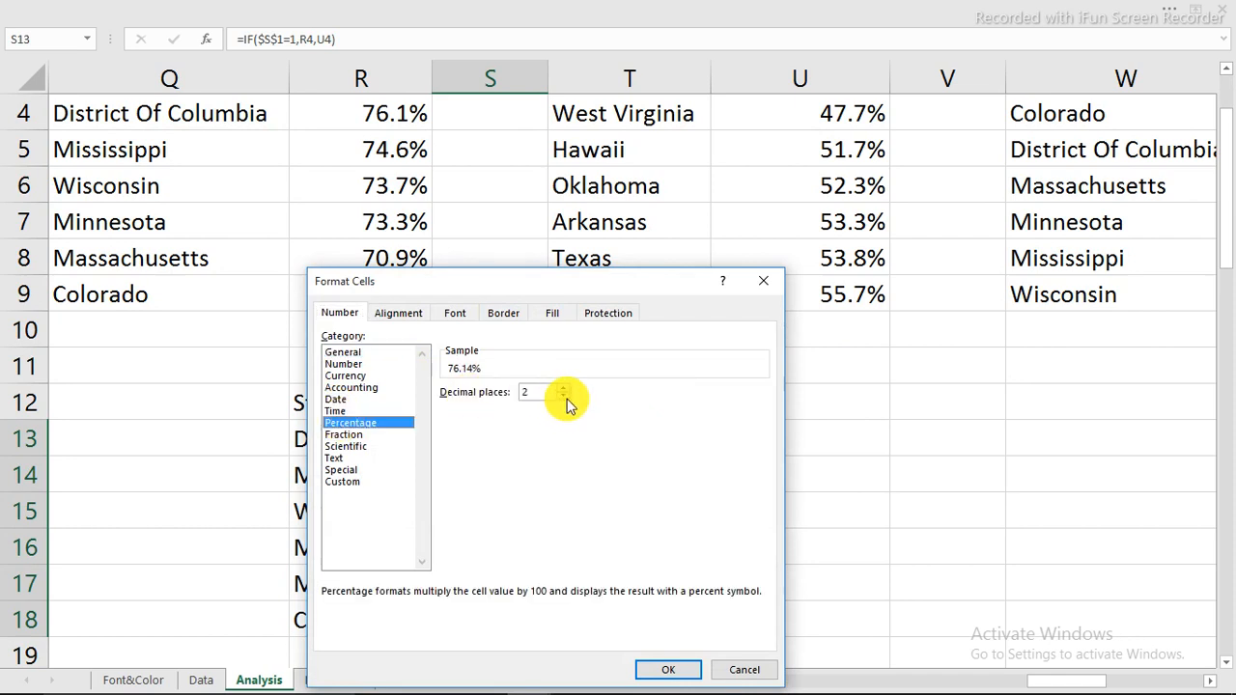
{"action": "left_click", "coordinate": [564, 397]}
{"action": "left_click", "coordinate": [672, 673]}
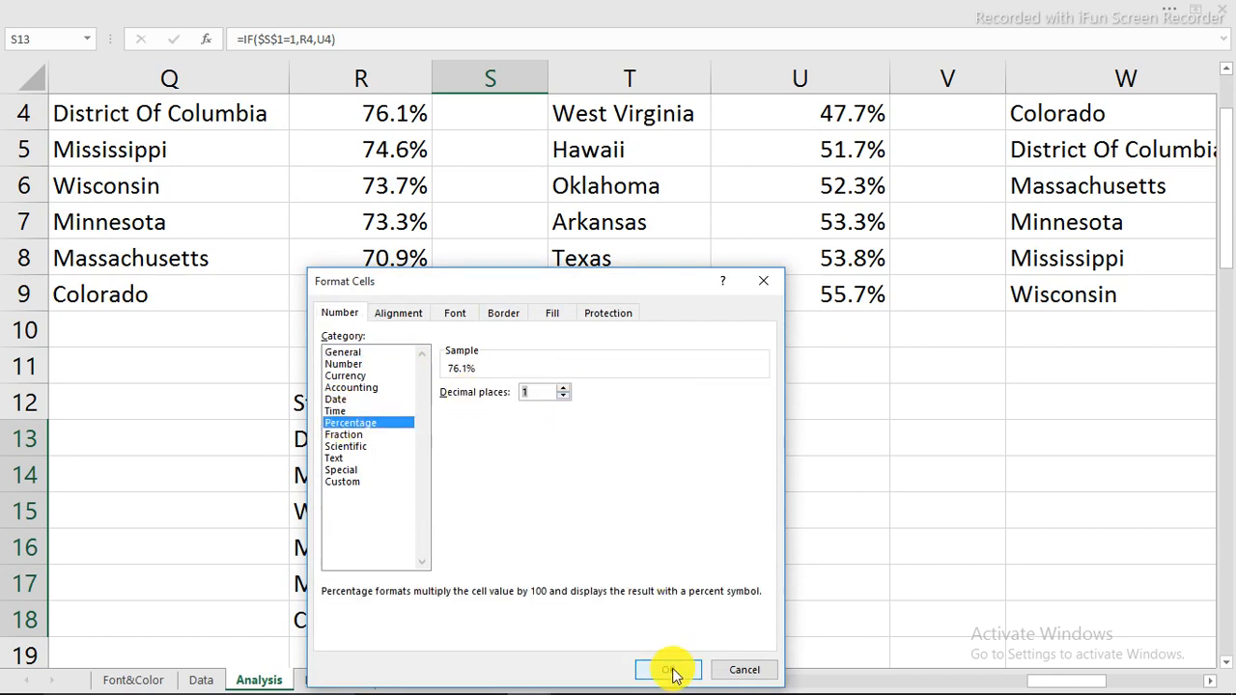
Enter =IF(S1=1,"State with the Highest population","State with the lowest population") in cell R11 as a switching title
{"action": "scroll", "coordinate": [517, 477], "scroll_direction": "up", "scroll_amount": 1}
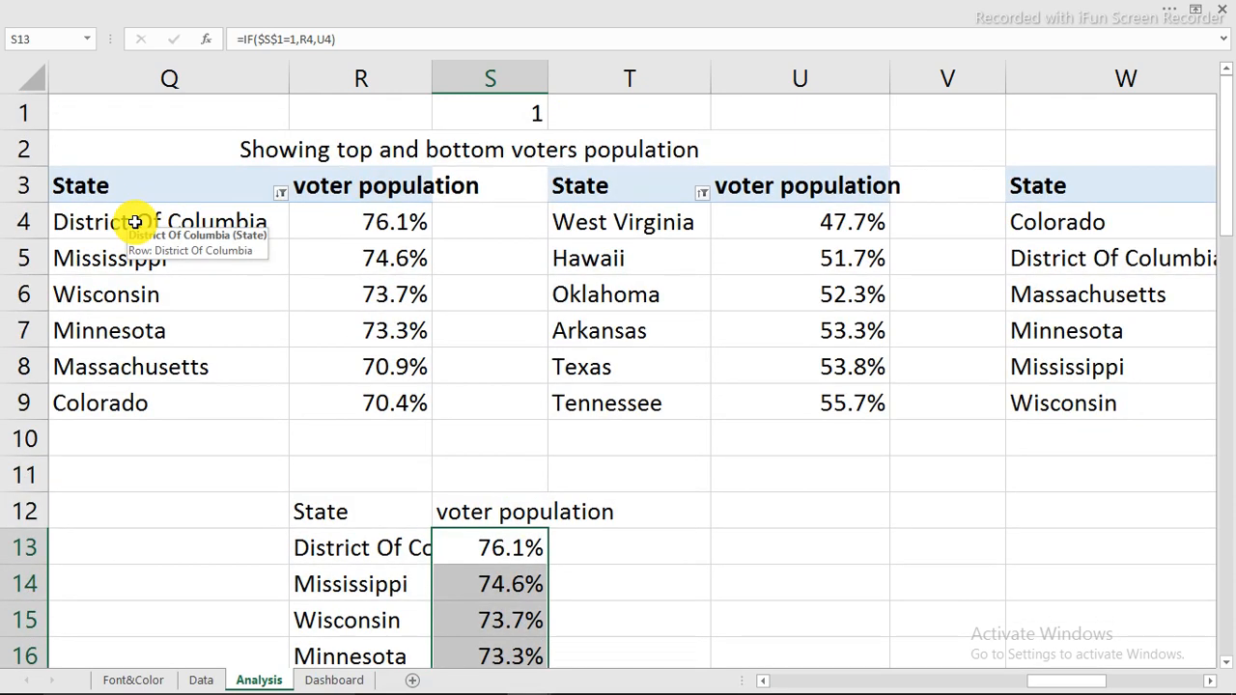
{"action": "left_click", "coordinate": [337, 474]}
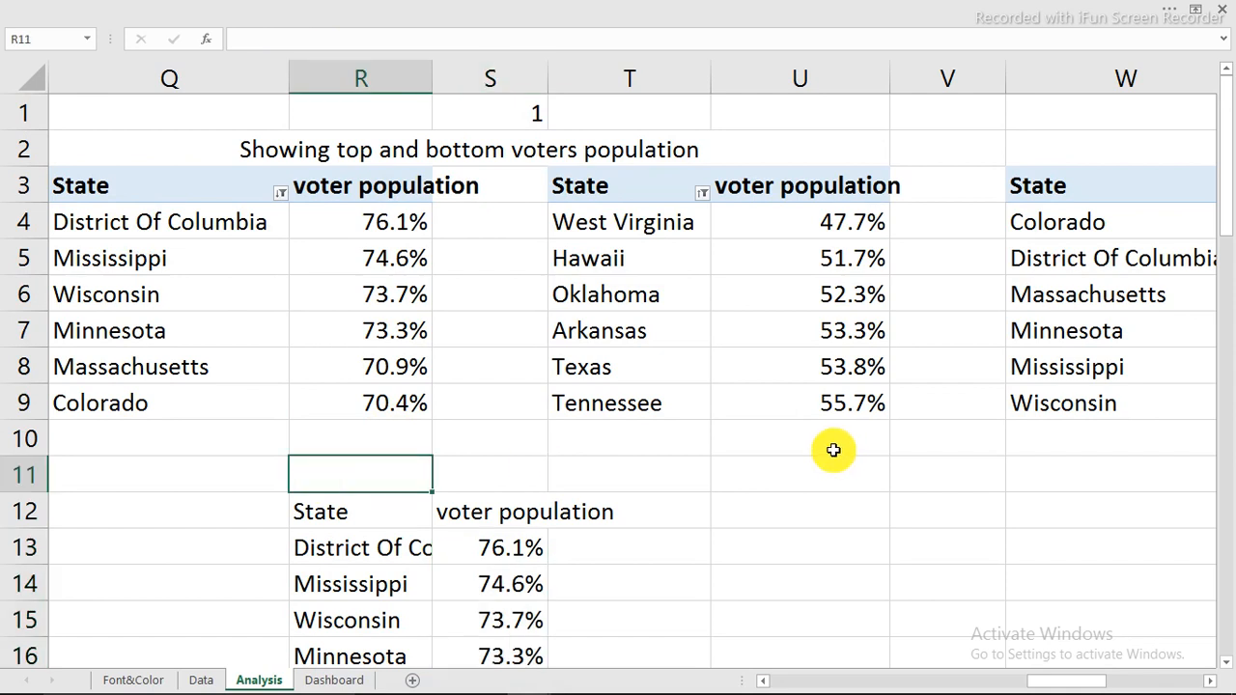
{"action": "mouse_move", "coordinate": [524, 684]}
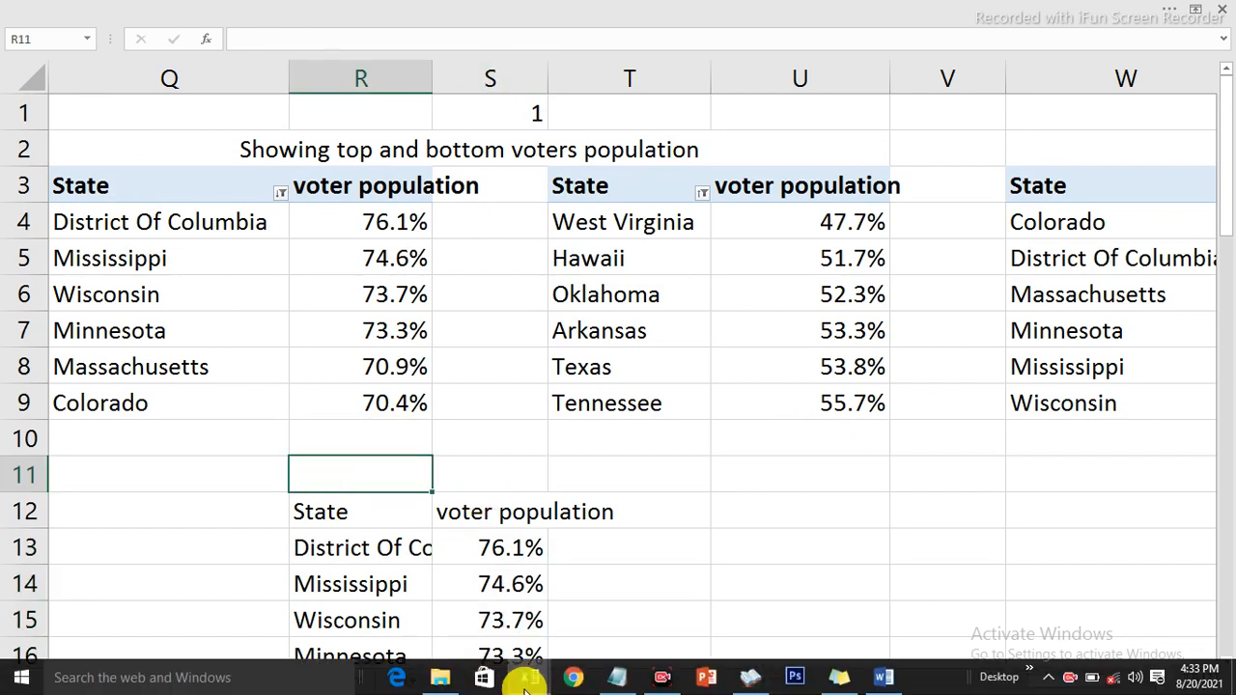
{"action": "mouse_move", "coordinate": [362, 600]}
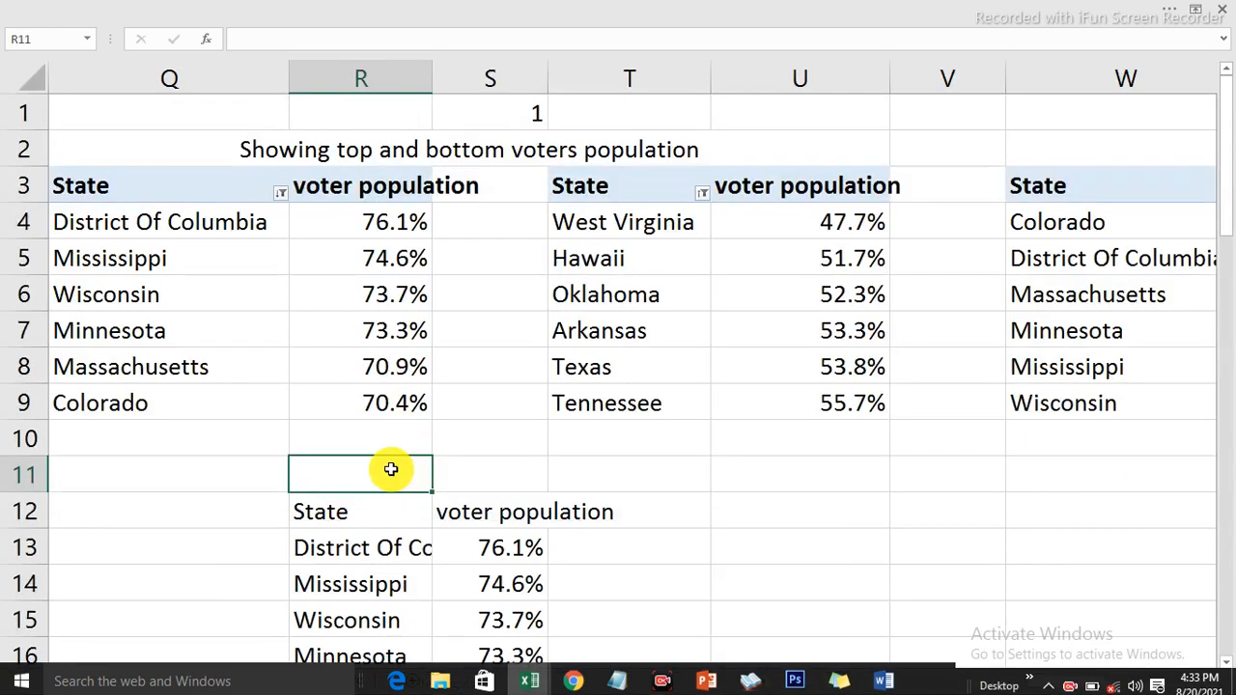
{"action": "type", "text": "=if"}
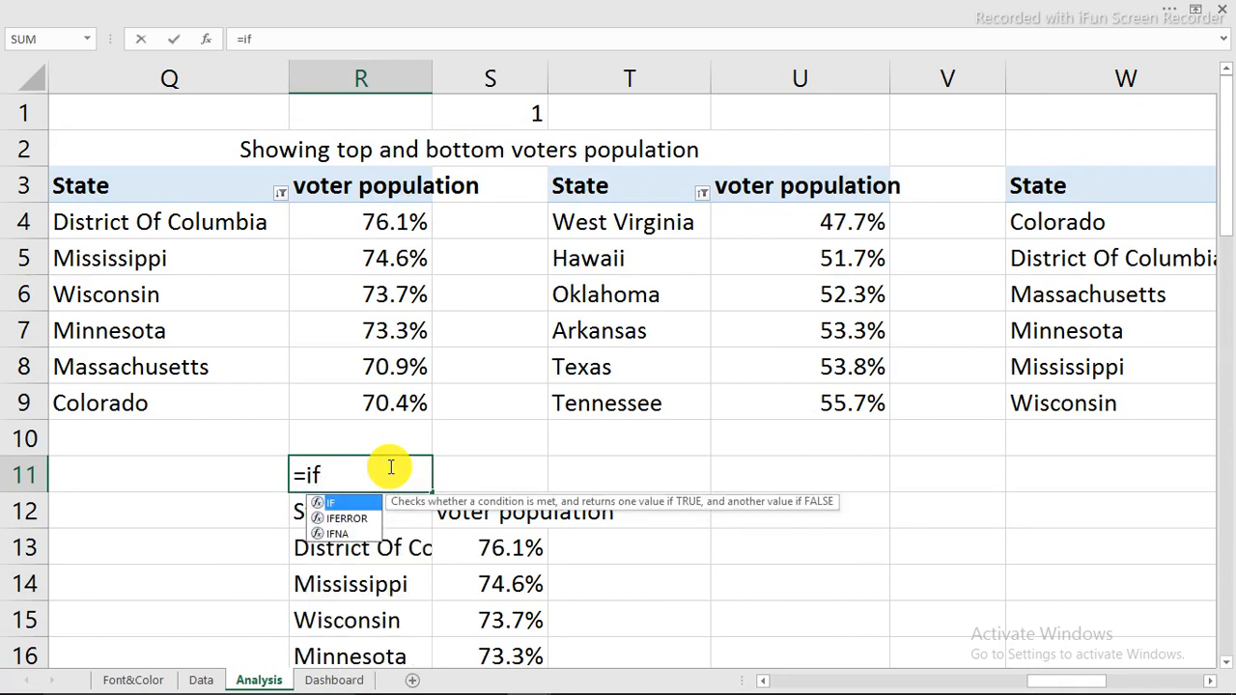
{"action": "key", "text": "Tab"}
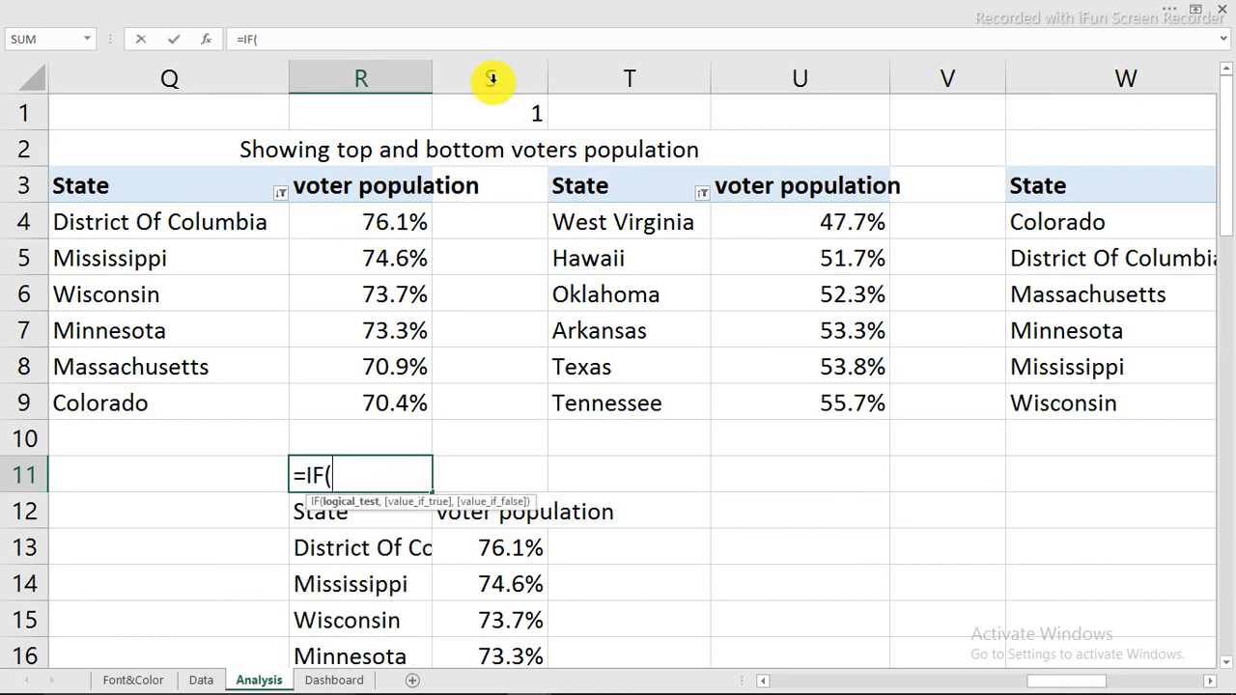
{"action": "left_click", "coordinate": [512, 106]}
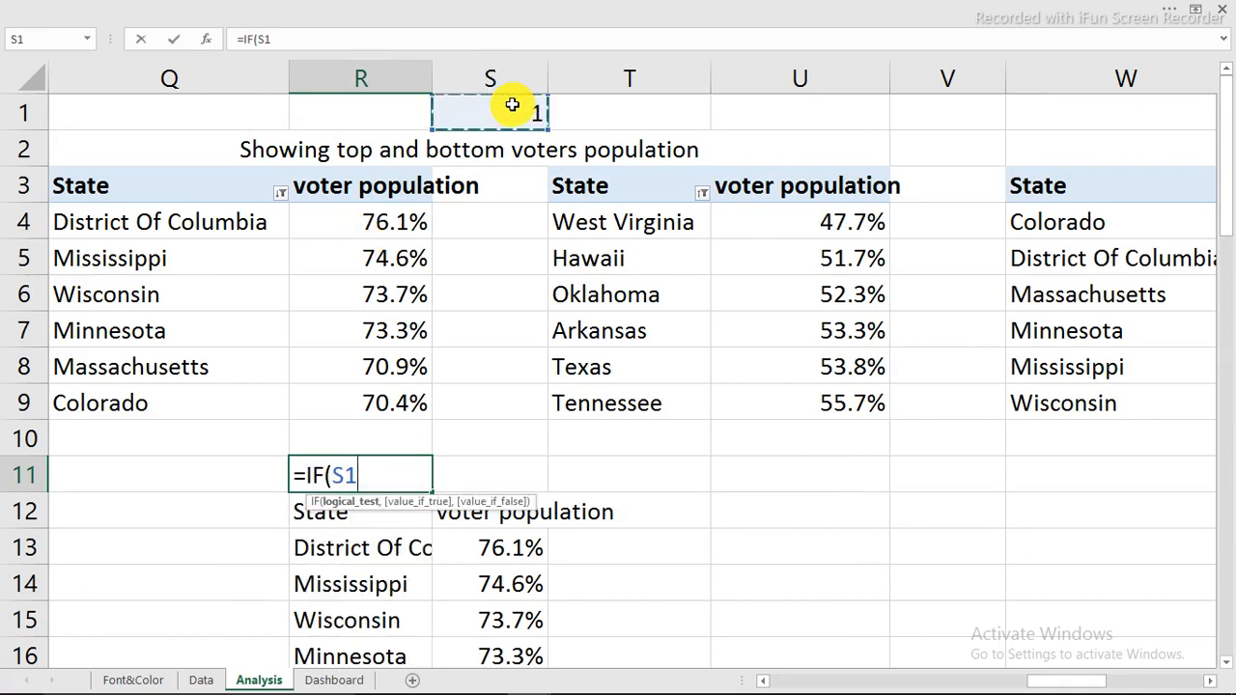
{"action": "type", "text": "=1"}
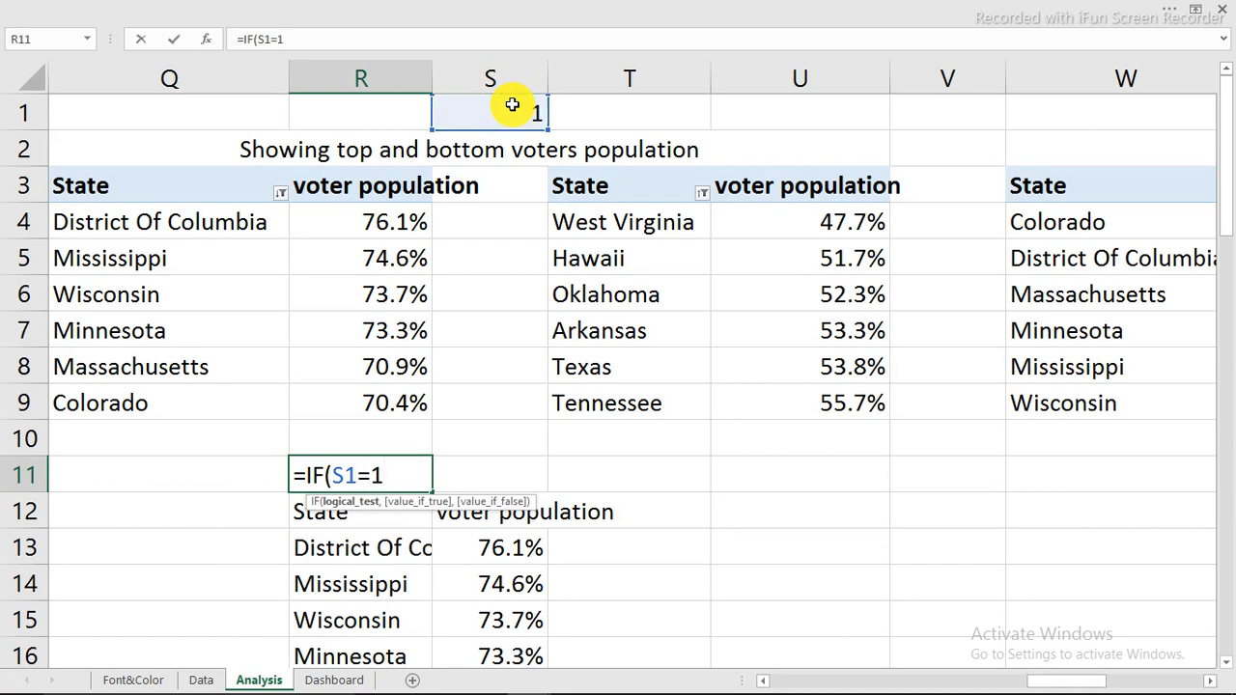
{"action": "type", "text": ","}
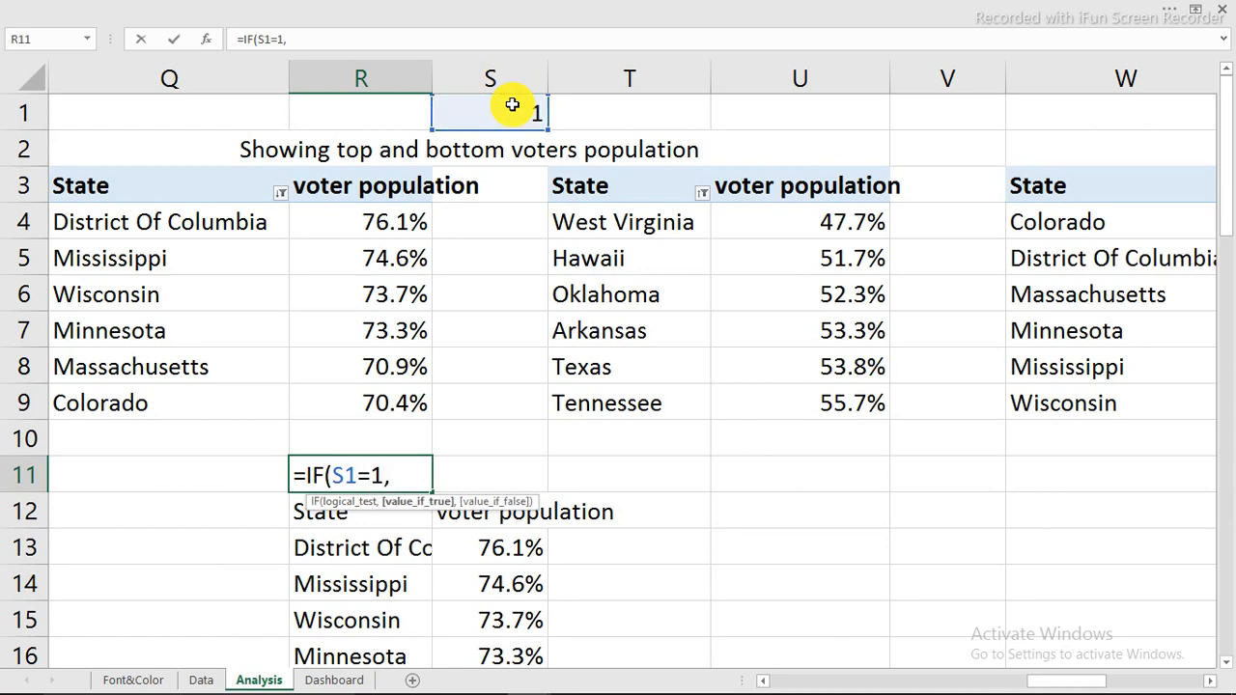
{"action": "type", "text": "\"Stat"}
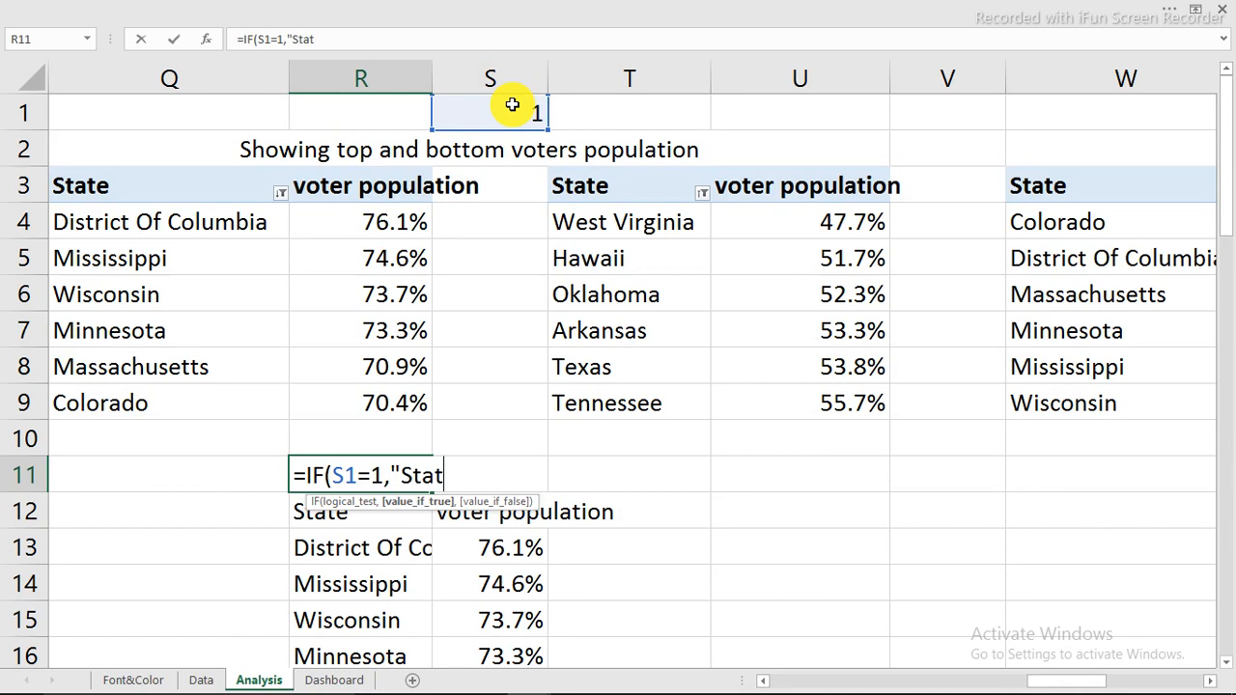
{"action": "type", "text": "e with eh"}
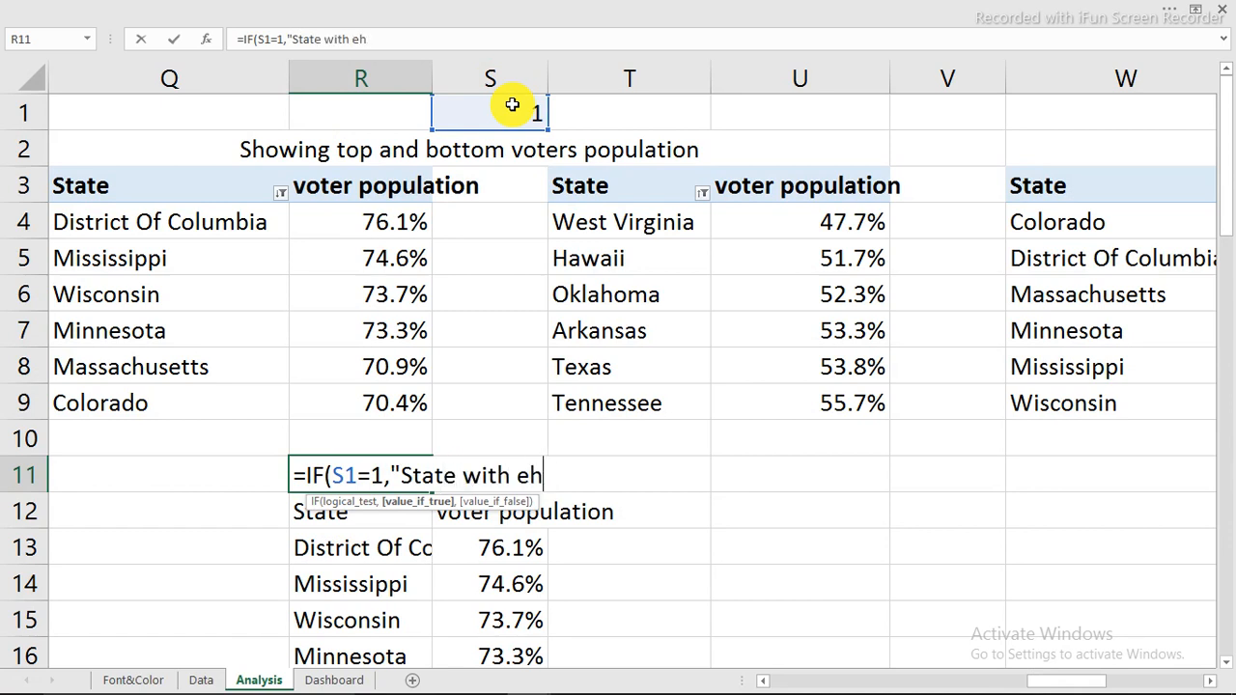
{"action": "key", "text": "BackSpace"}
{"action": "key", "text": "BackSpace"}
{"action": "type", "text": "the H"}
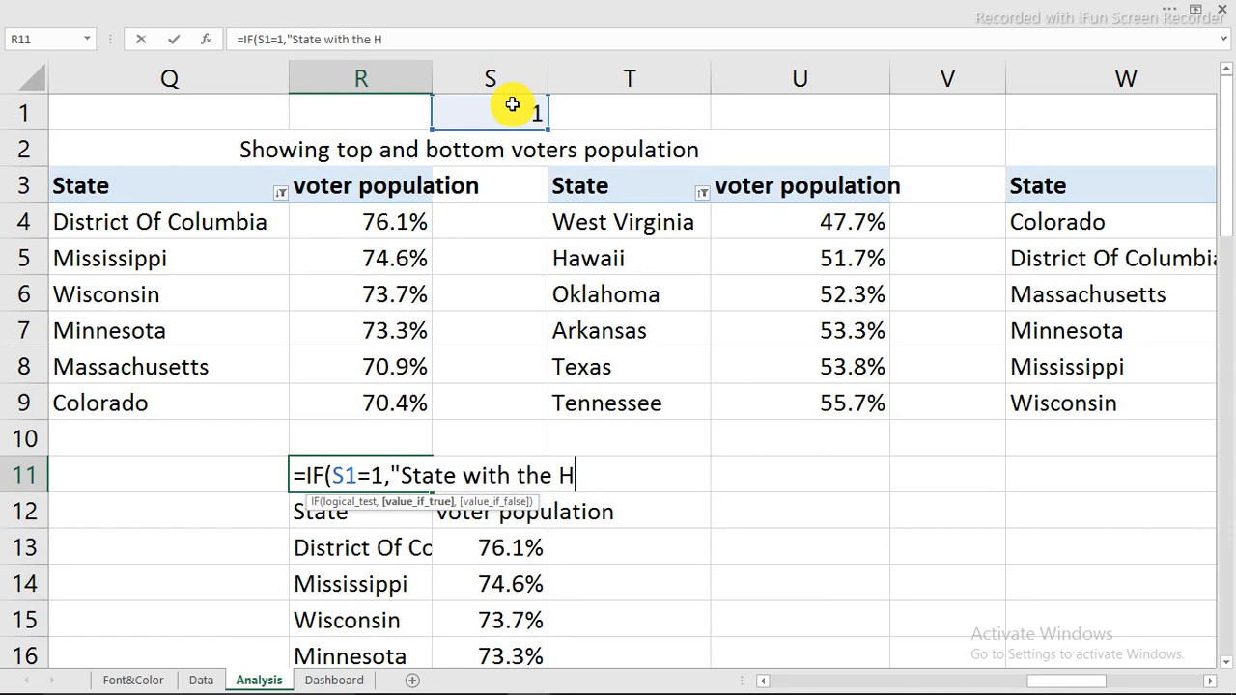
{"action": "type", "text": "ighes"}
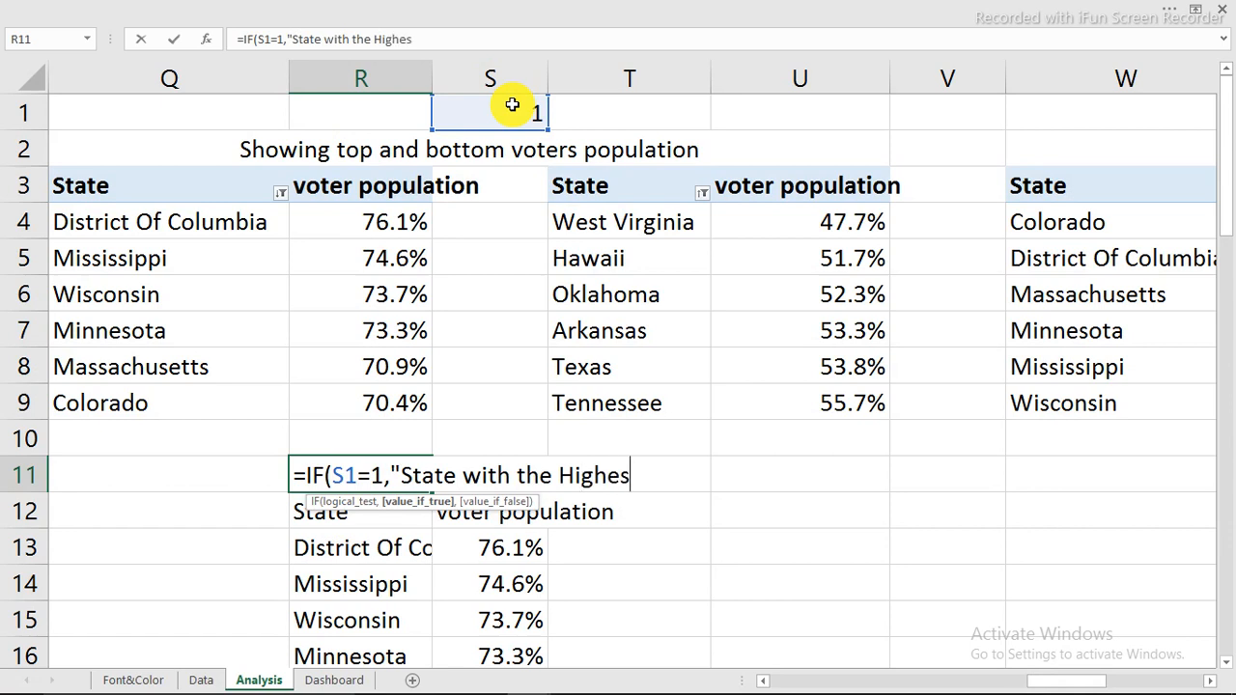
{"action": "type", "text": "t population"}
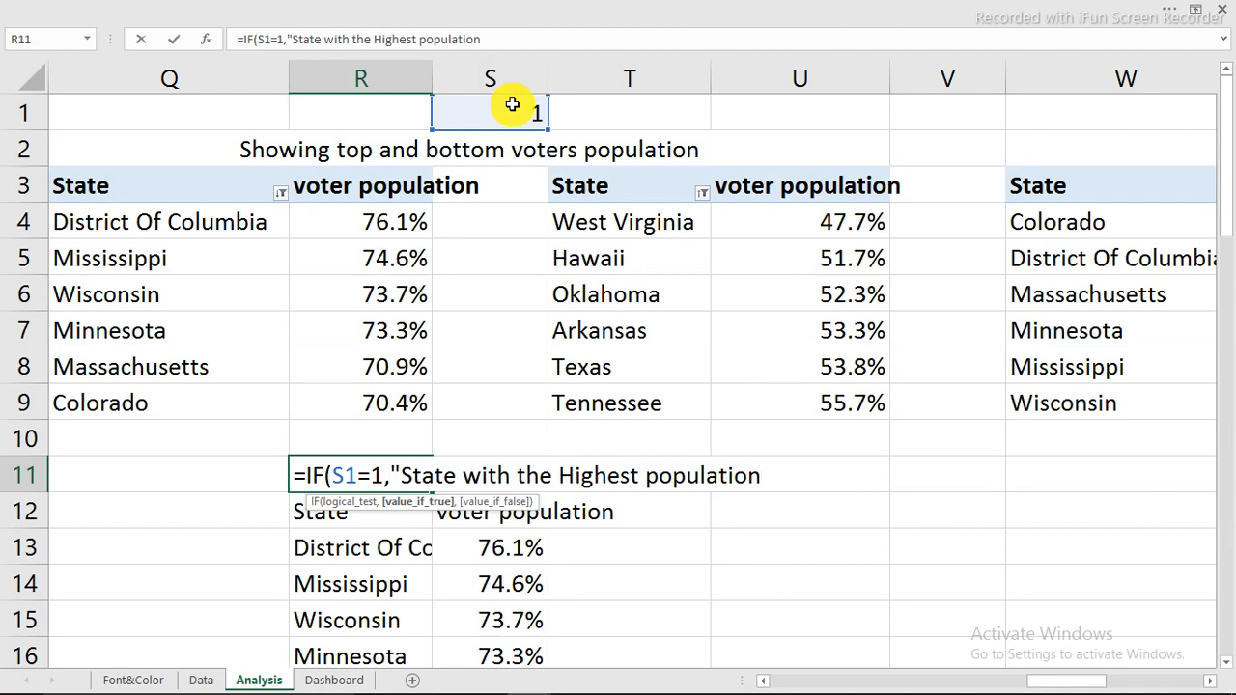
{"action": "type", "text": "\","}
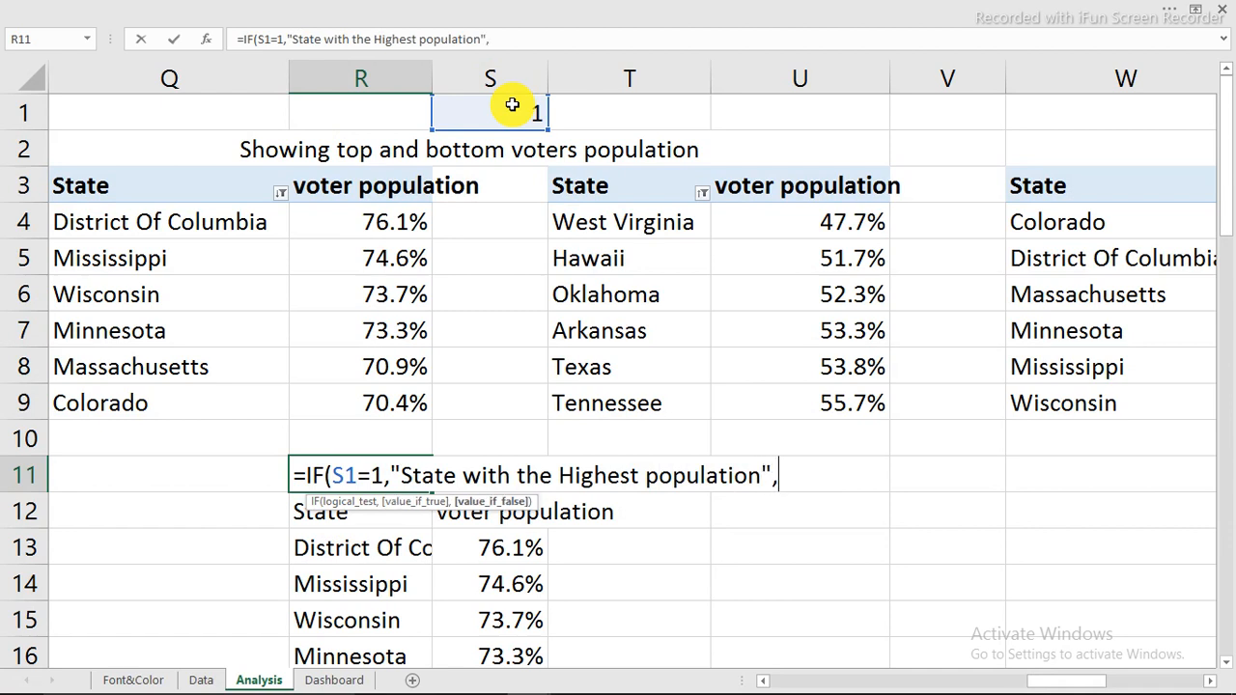
{"action": "key", "text": "BackSpace"}
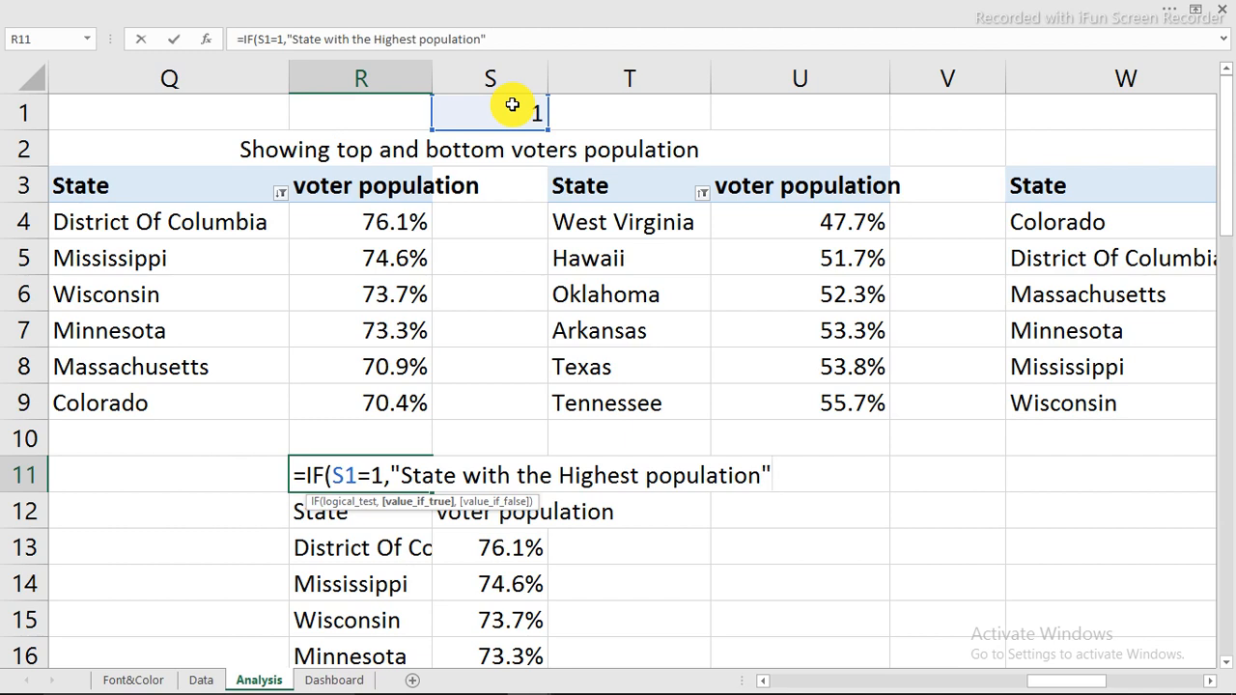
{"action": "type", "text": ",\"Sta"}
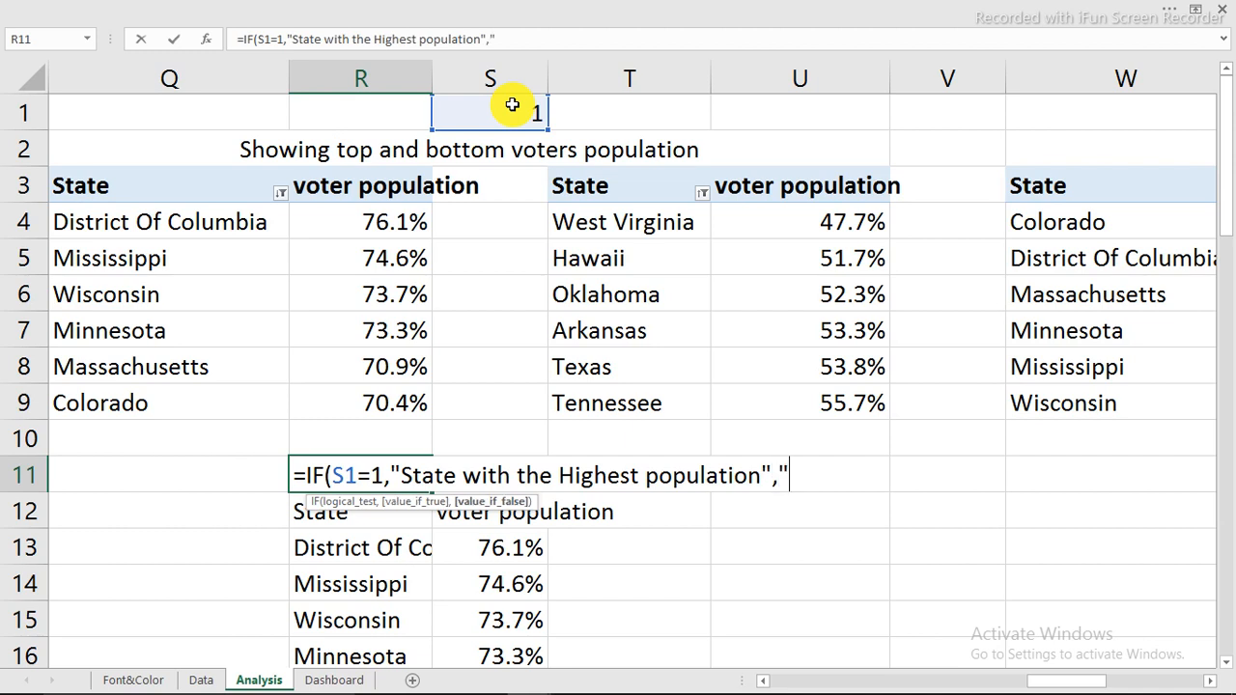
{"action": "type", "text": "te "}
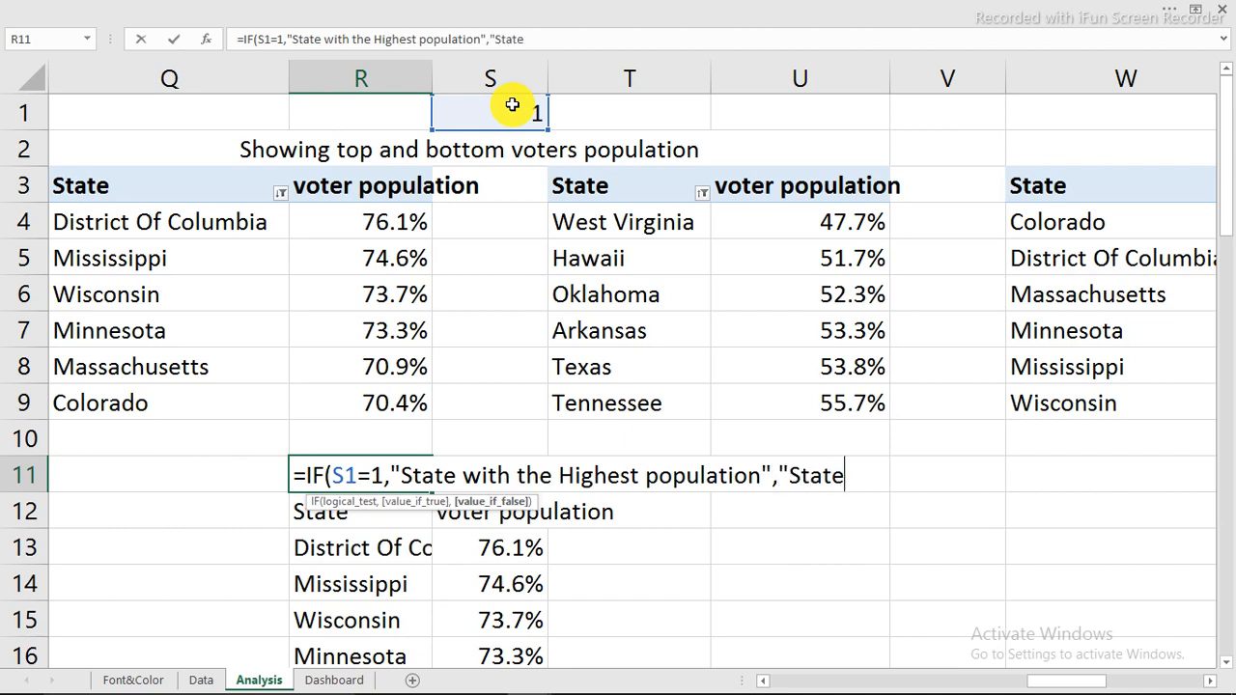
{"action": "type", "text": "with"}
{"action": "type", "text": " t"}
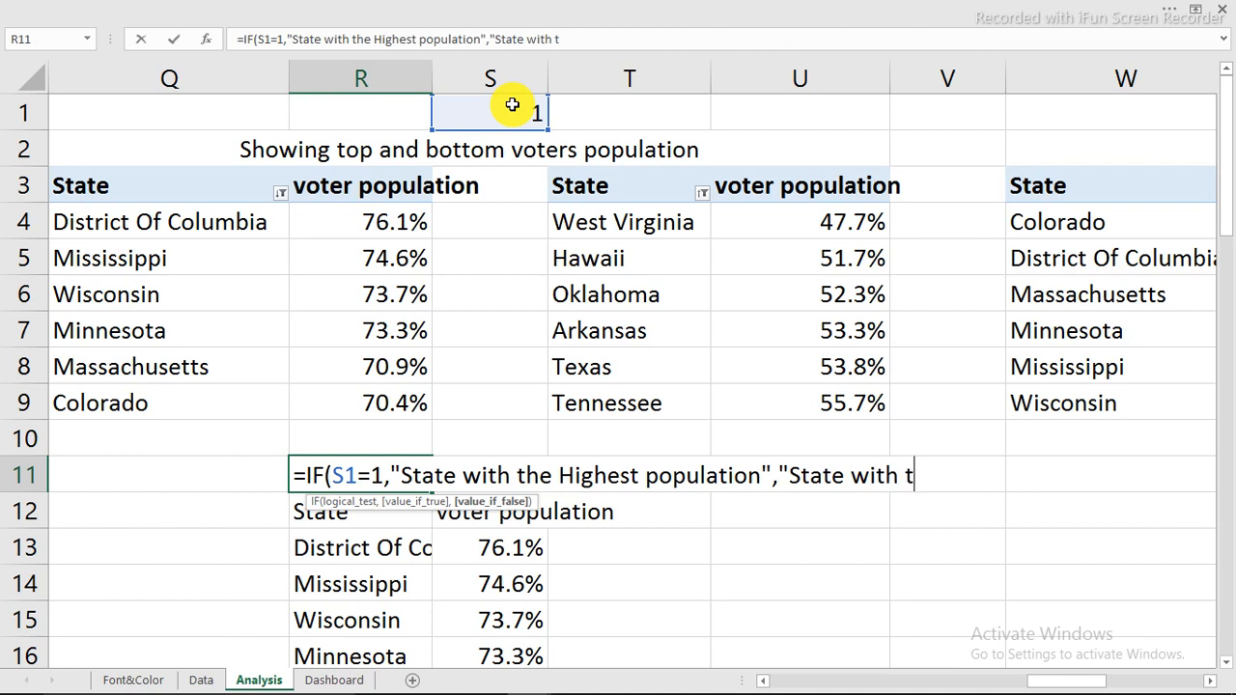
{"action": "type", "text": "he lowest "}
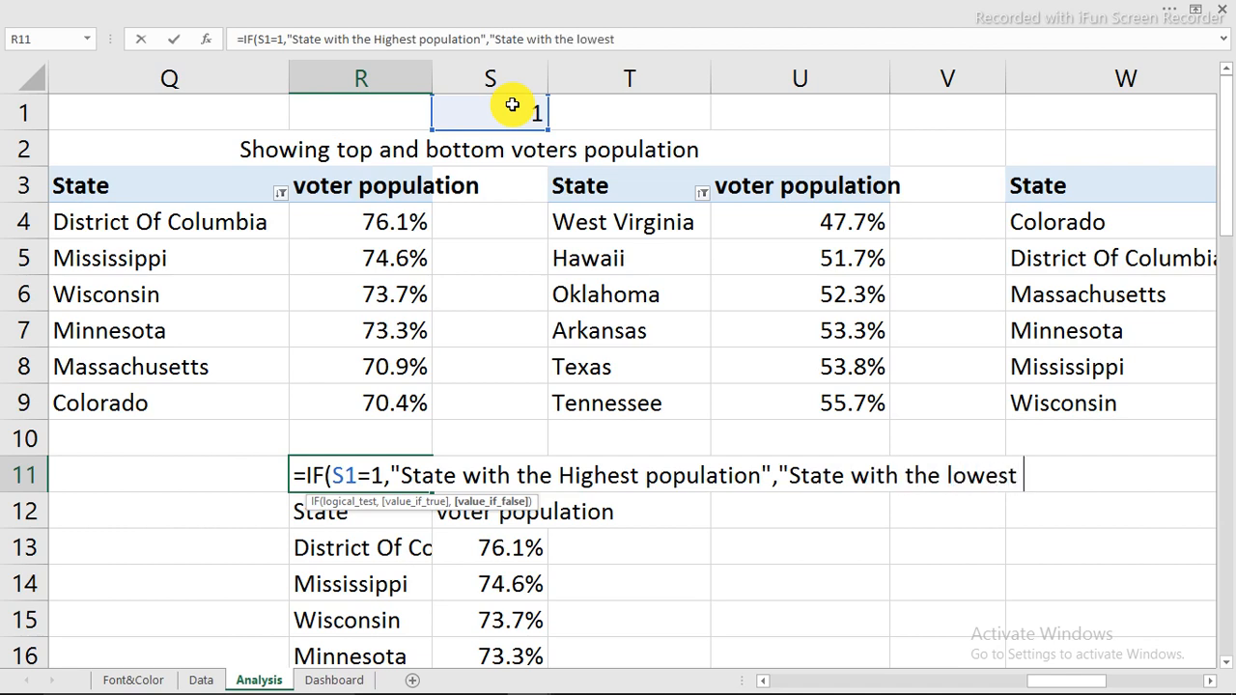
{"action": "type", "text": "population"}
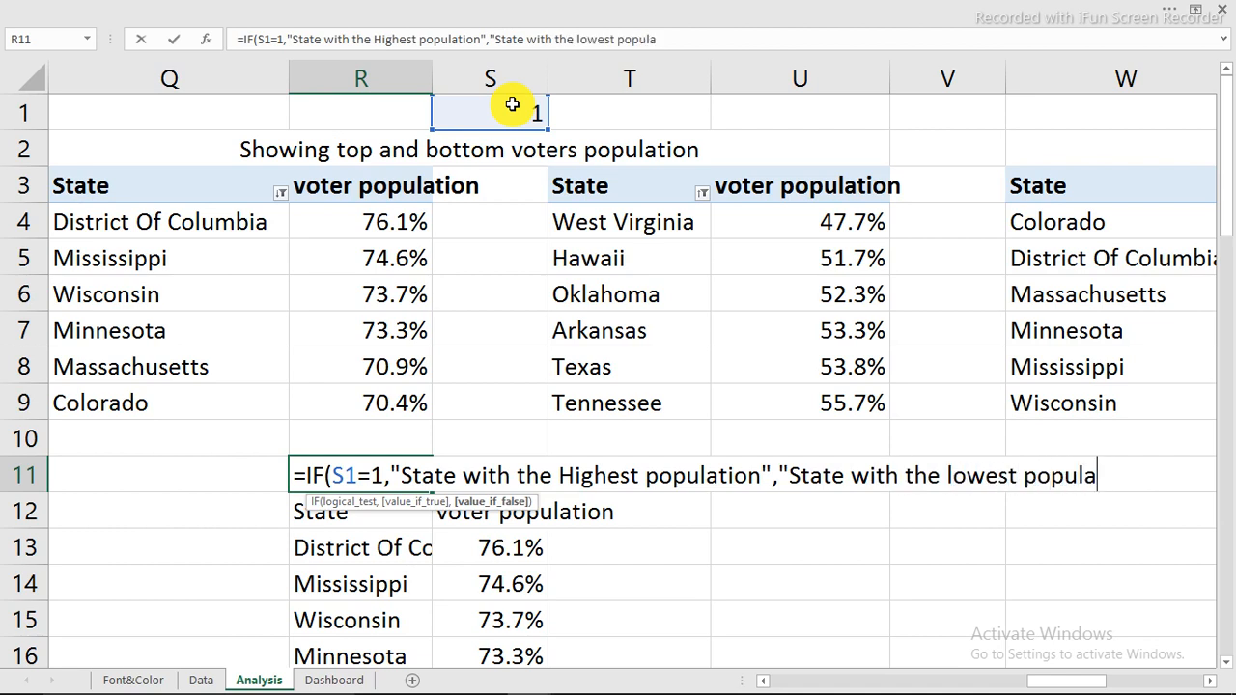
{"action": "type", "text": "\""}
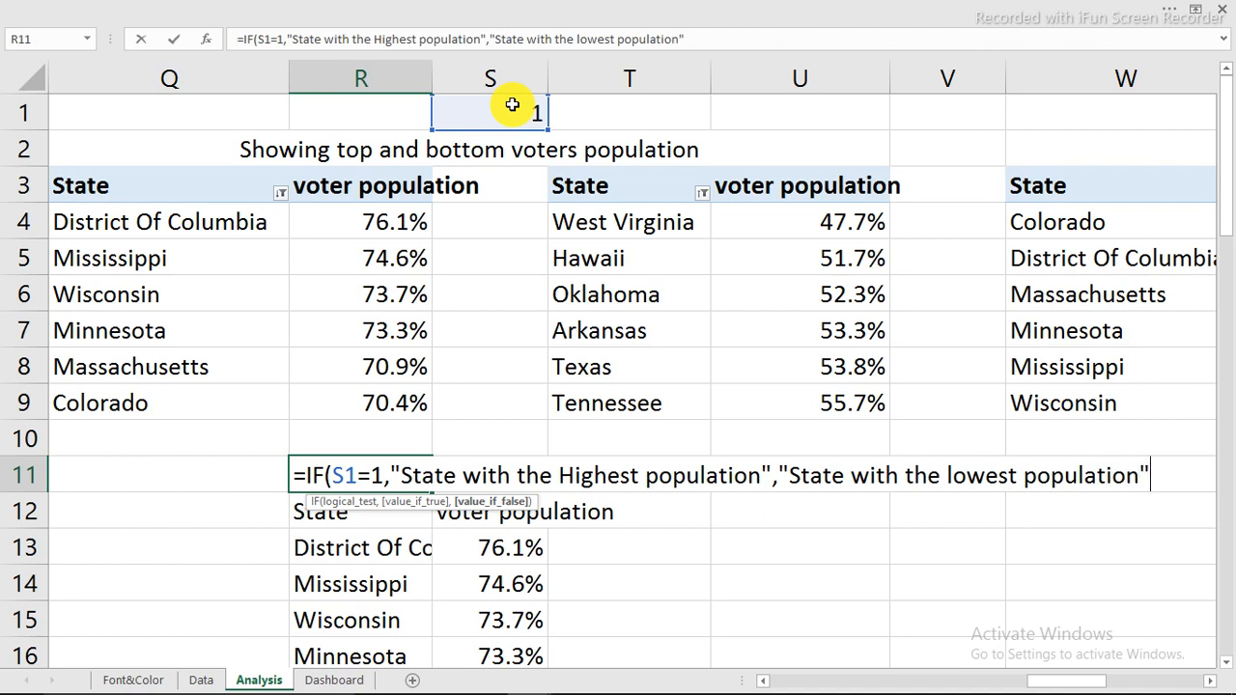
{"action": "type", "text": ")"}
{"action": "key", "text": "Return"}
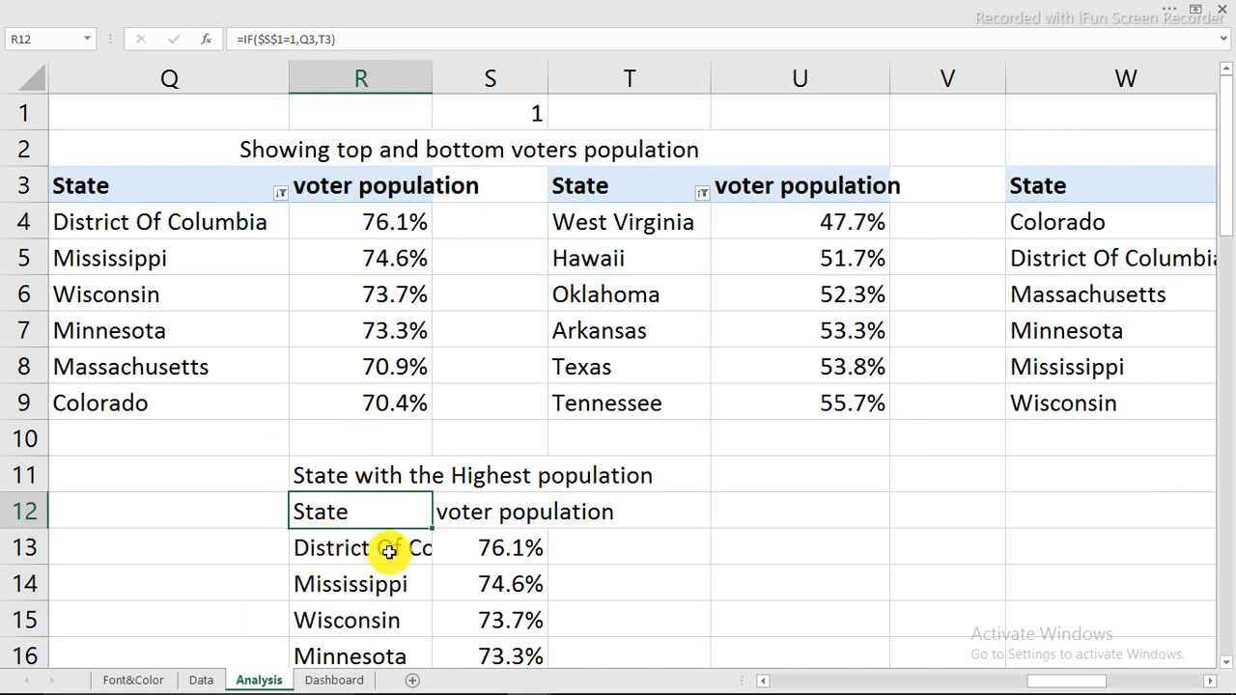
Insert the recommended Clustered Bar chart from R12:S18, shrink it slightly and reposition it on the Analysis sheet
{"action": "left_click_drag", "start_coordinate": [386, 516], "coordinate": [496, 511]}
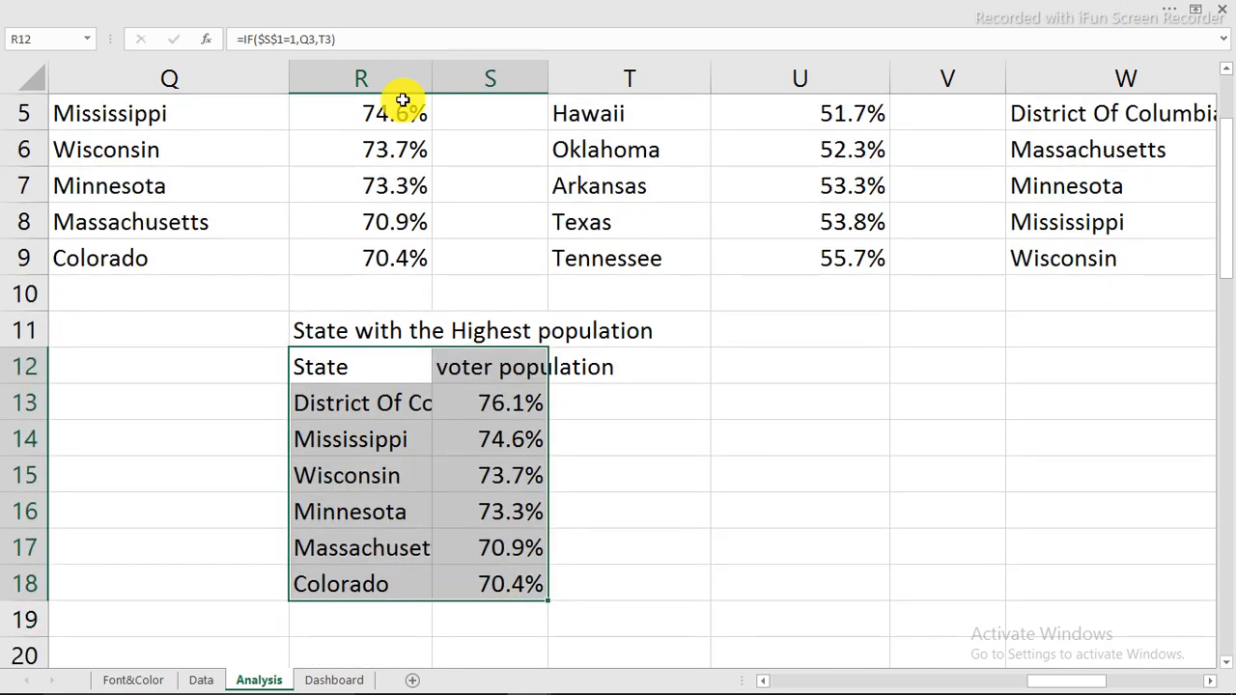
{"action": "left_click", "coordinate": [447, 27]}
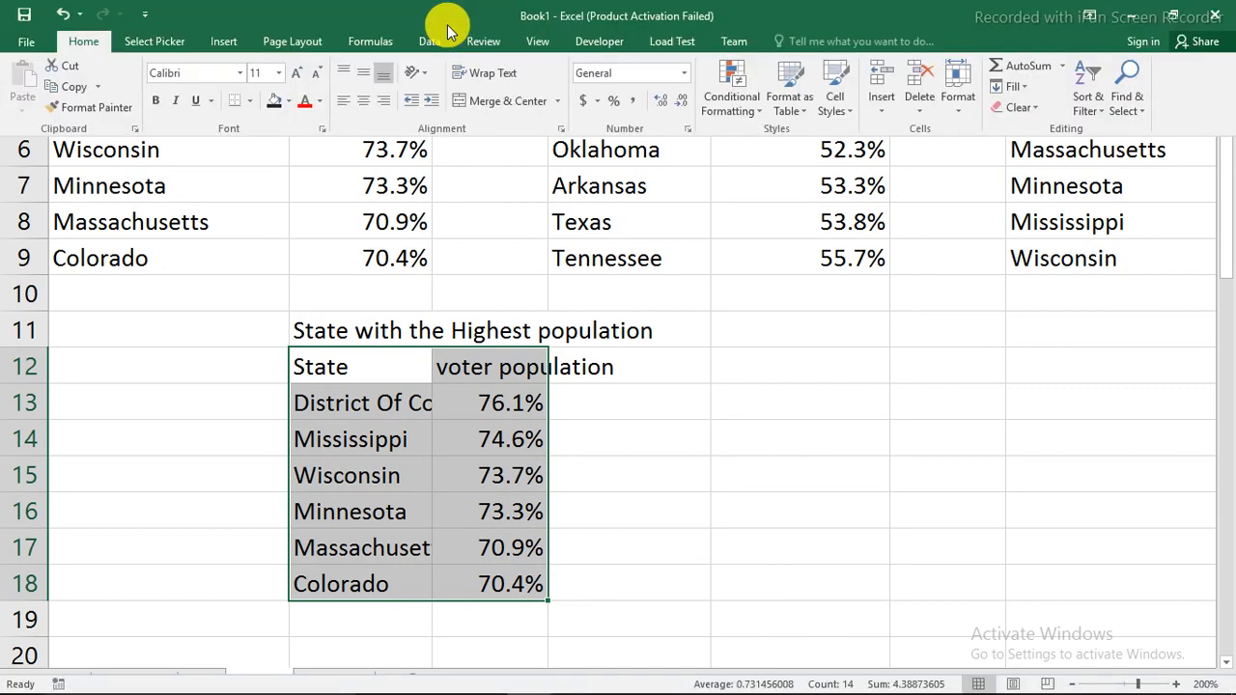
{"action": "left_click", "coordinate": [224, 41]}
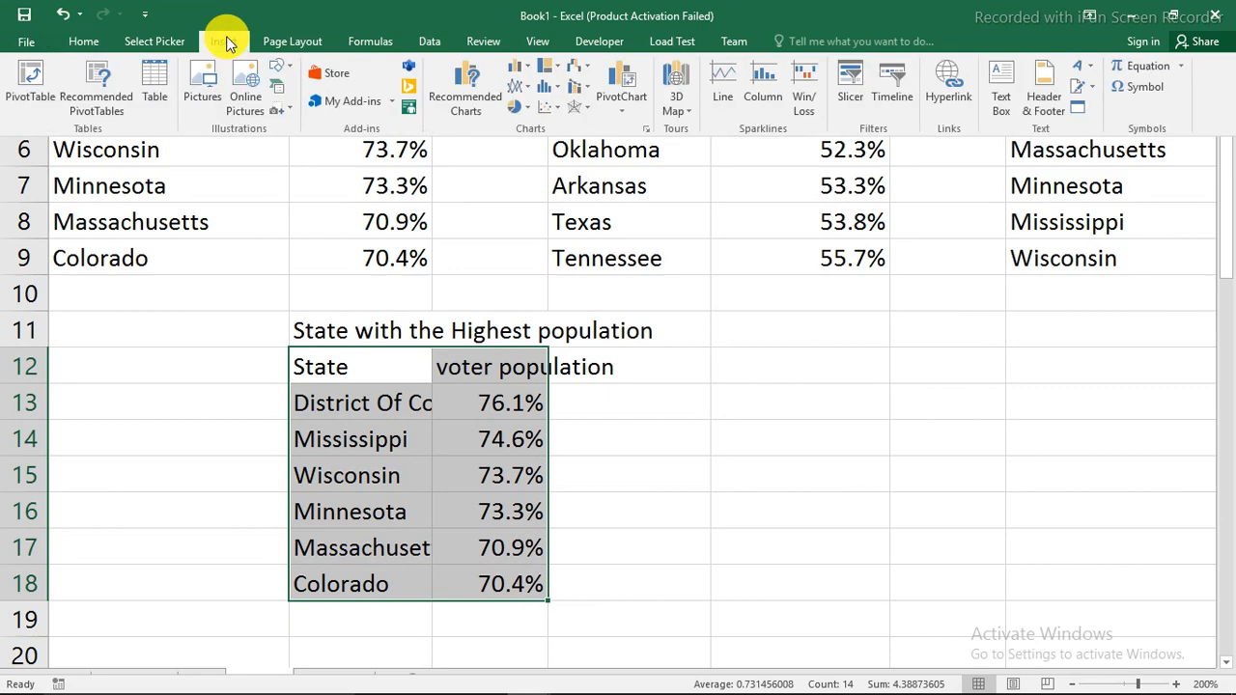
{"action": "left_click", "coordinate": [470, 78]}
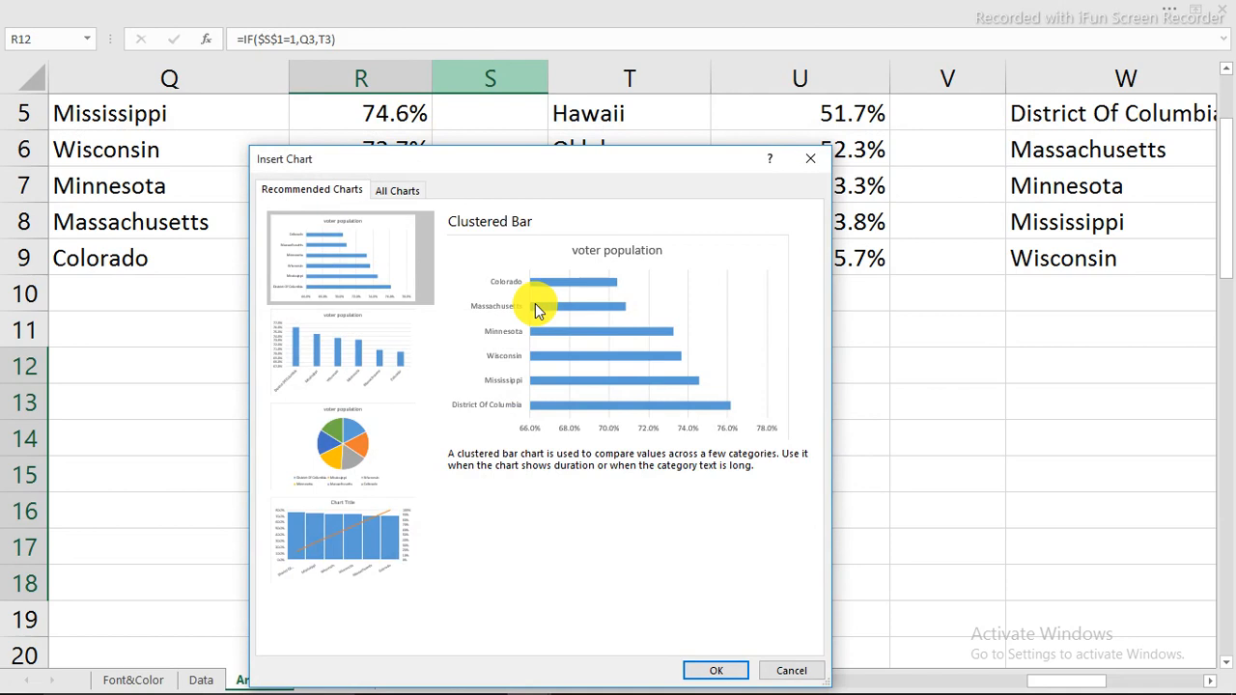
{"action": "left_click", "coordinate": [728, 672]}
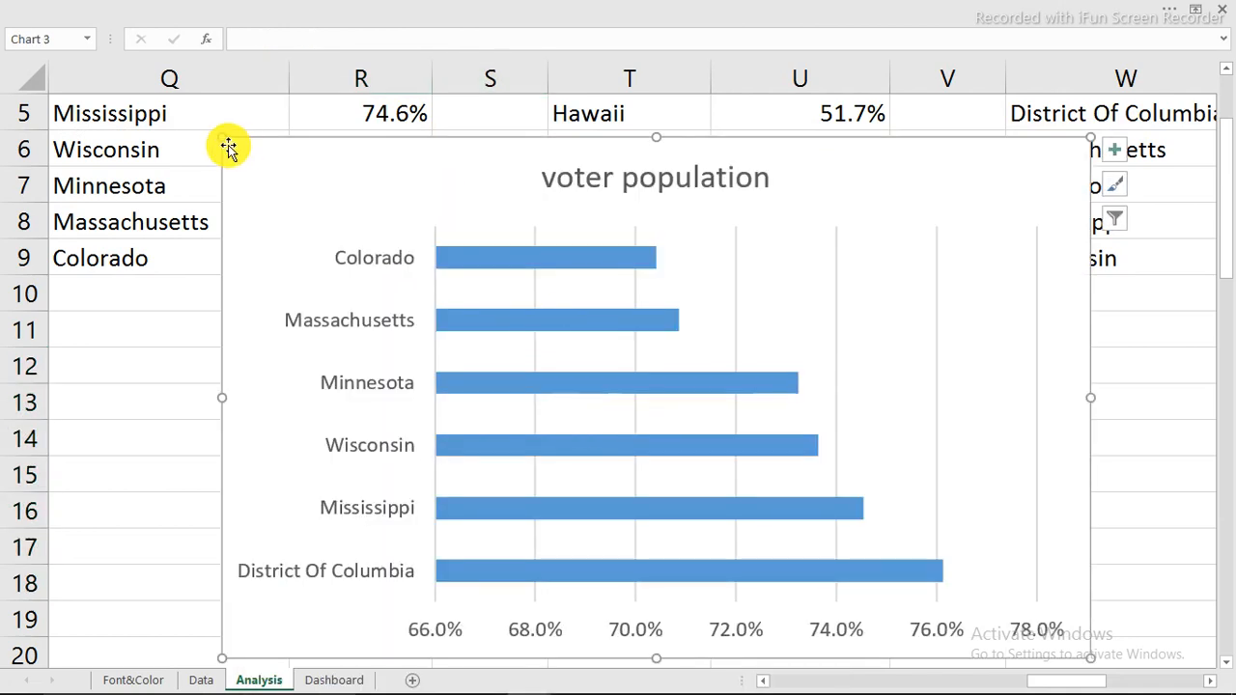
{"action": "left_click_drag", "start_coordinate": [217, 135], "coordinate": [303, 177]}
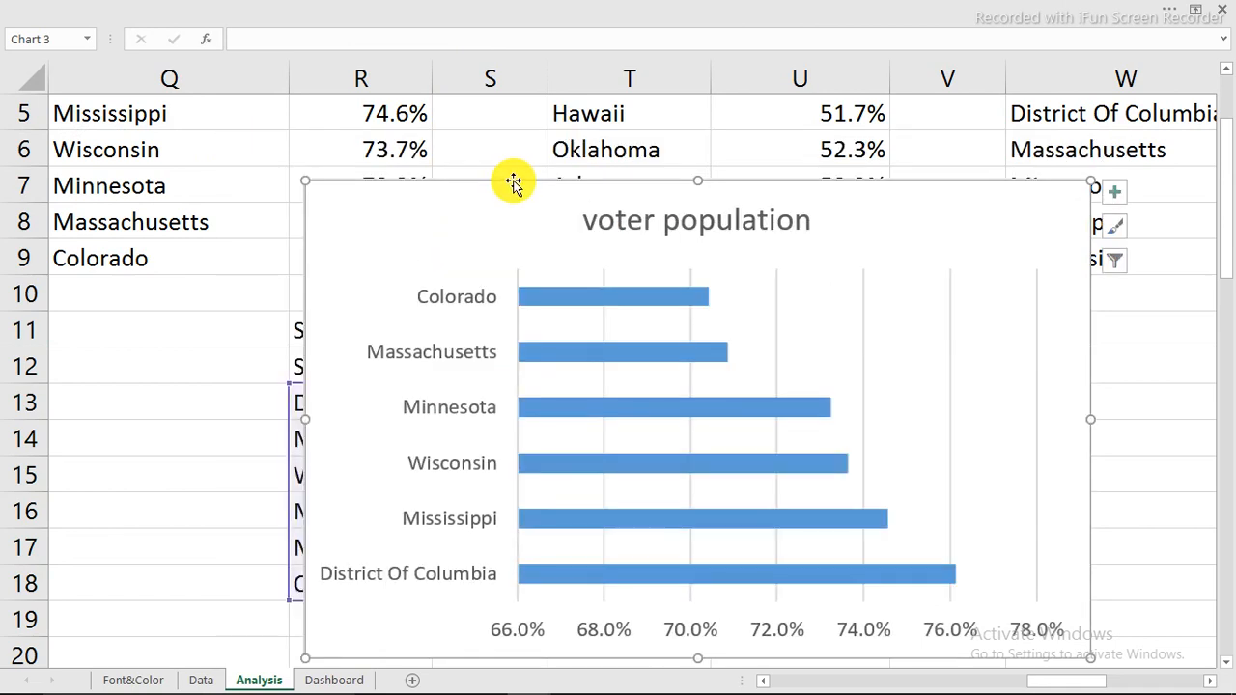
{"action": "left_click_drag", "start_coordinate": [511, 183], "coordinate": [386, 129]}
Delete the horizontal value axis labels and the title from the voter population bar chart
{"action": "left_click", "coordinate": [582, 576]}
{"action": "left_click", "coordinate": [582, 584]}
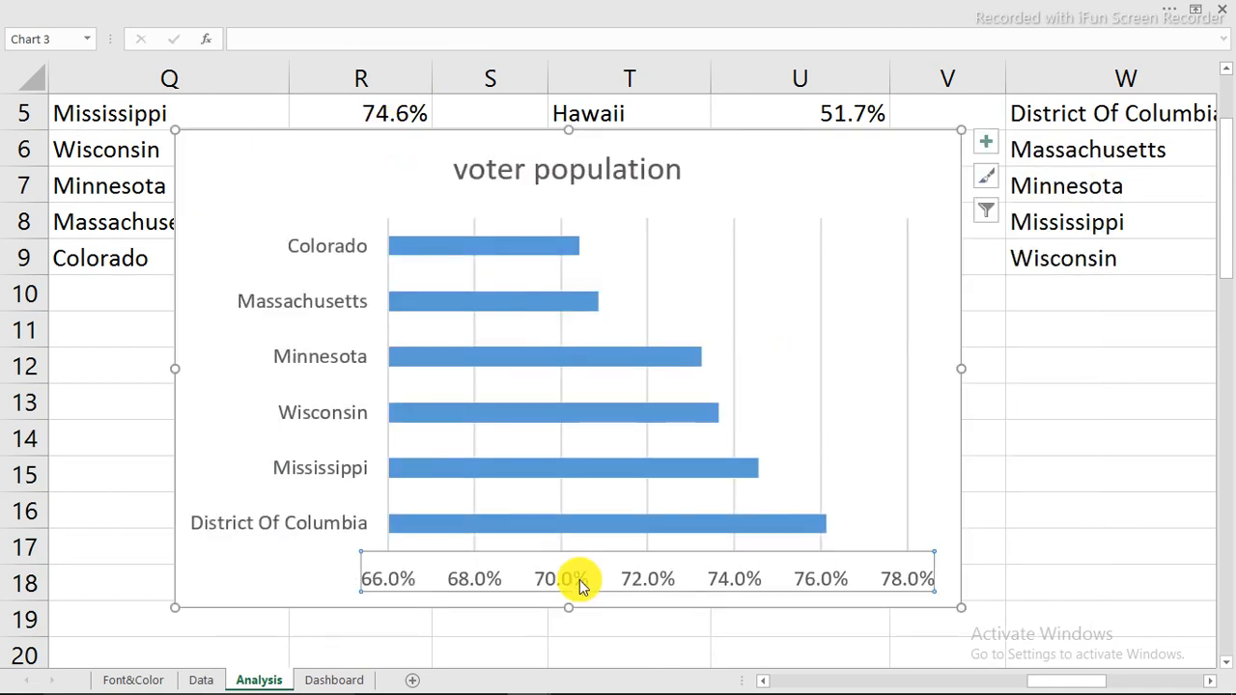
{"action": "key", "text": "Delete"}
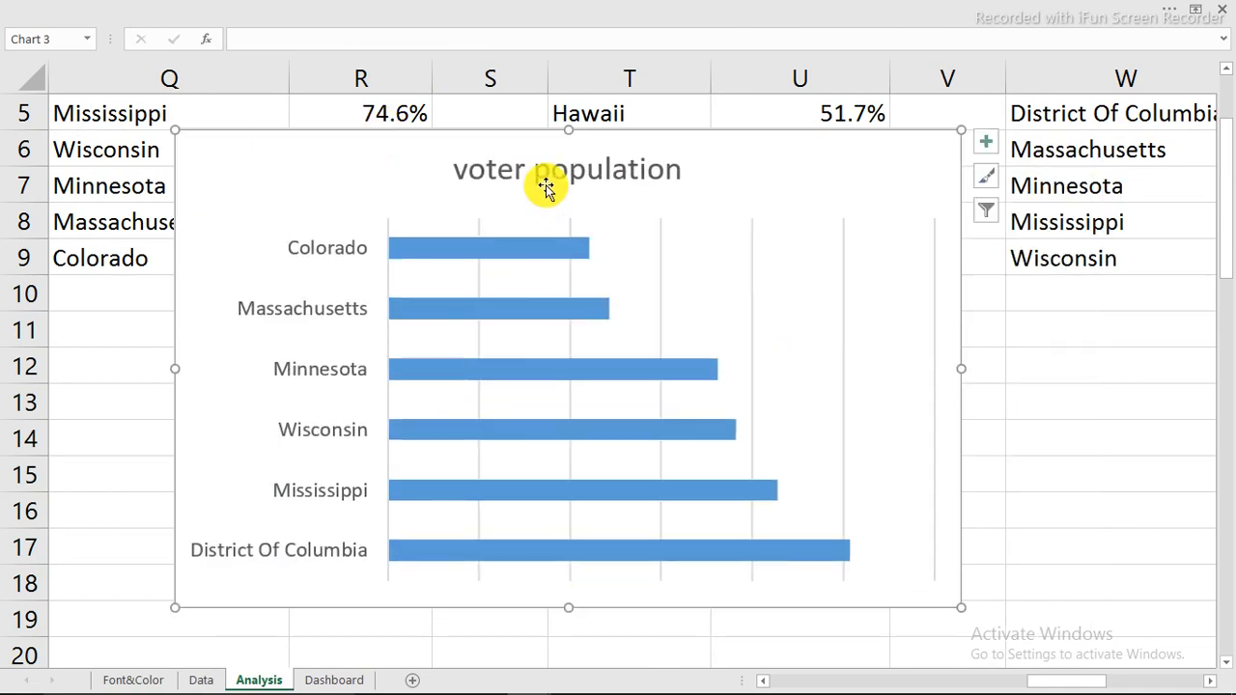
{"action": "left_click", "coordinate": [546, 185]}
{"action": "key", "text": "Delete"}
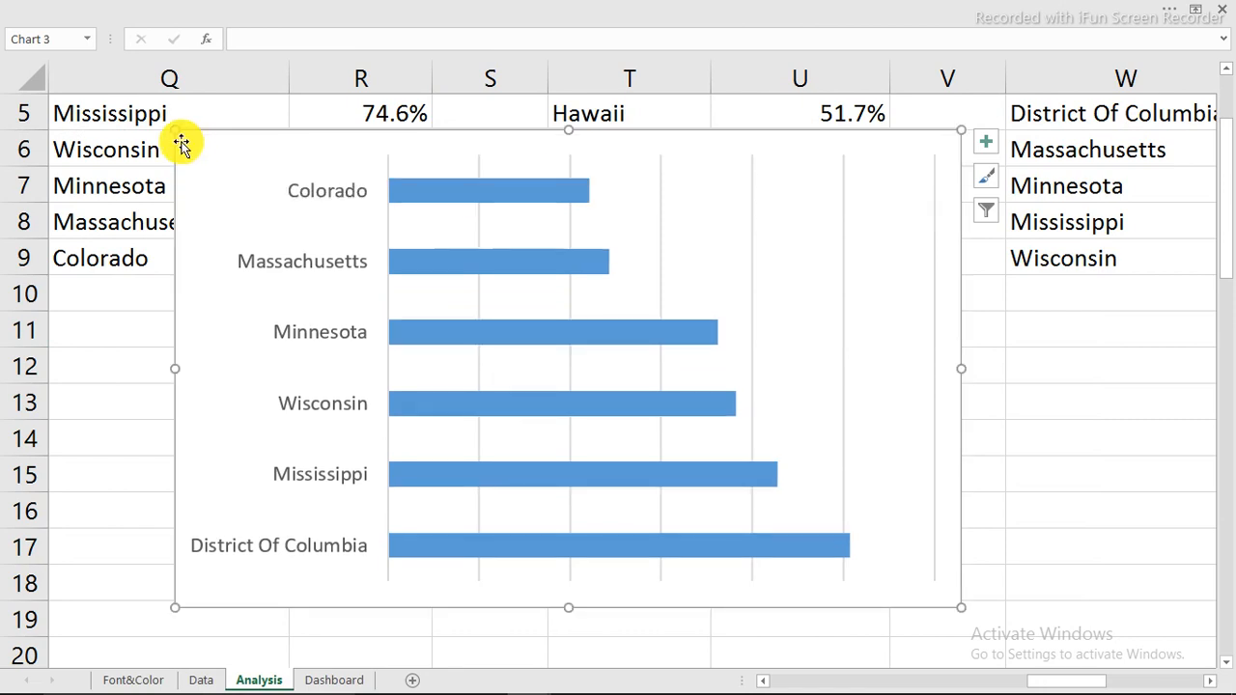
Shrink the voter population bar chart and move it from the Analysis sheet to the Dashboard sheet
{"action": "left_click_drag", "start_coordinate": [175, 129], "coordinate": [307, 221]}
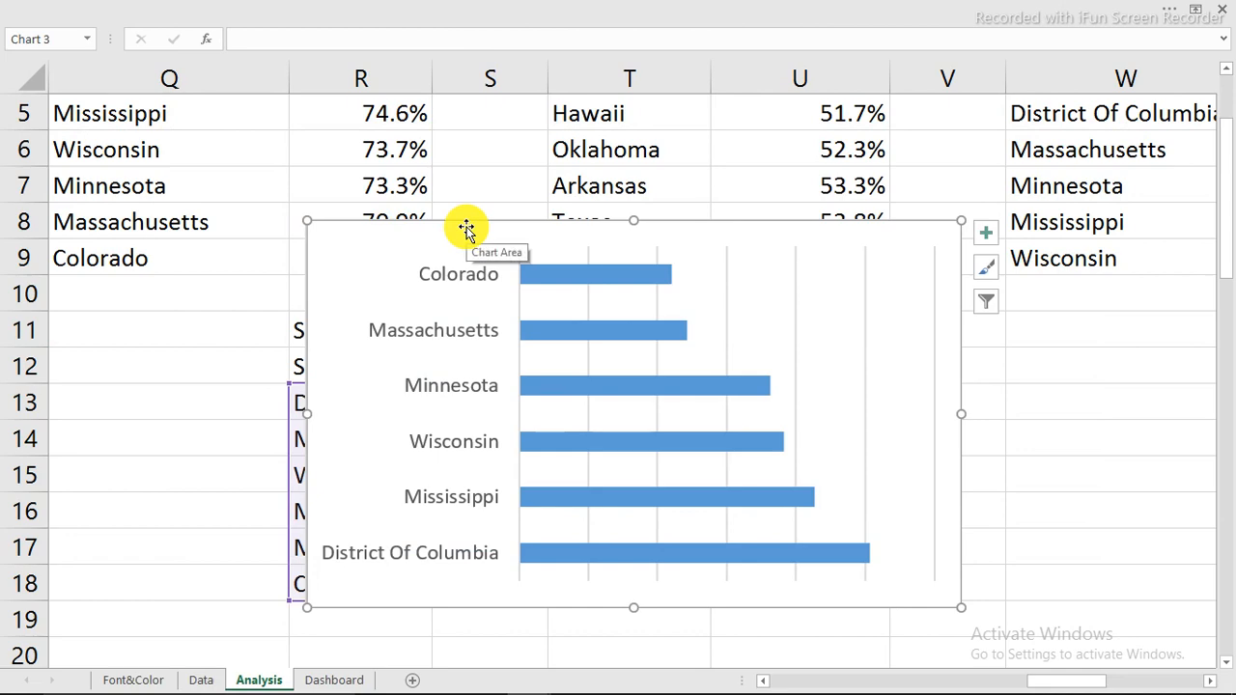
{"action": "key", "text": "ctrl+x"}
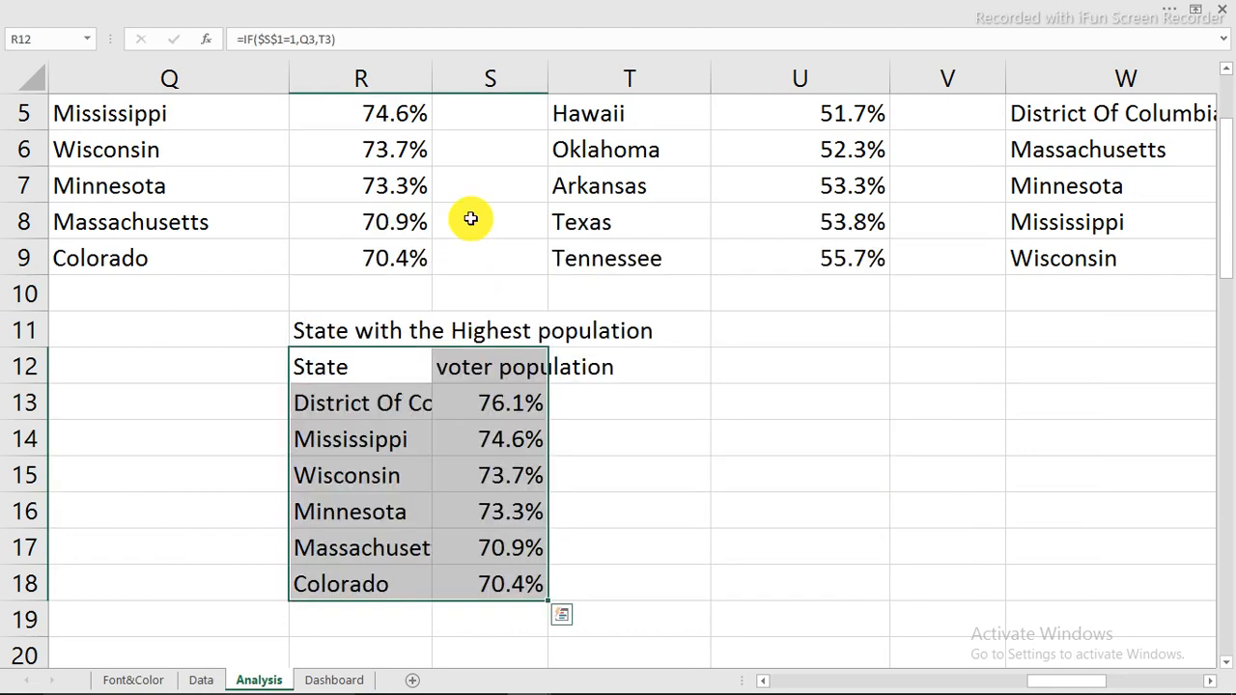
{"action": "left_click", "coordinate": [335, 679]}
{"action": "scroll", "coordinate": [381, 359], "scroll_direction": "down", "scroll_amount": 2}
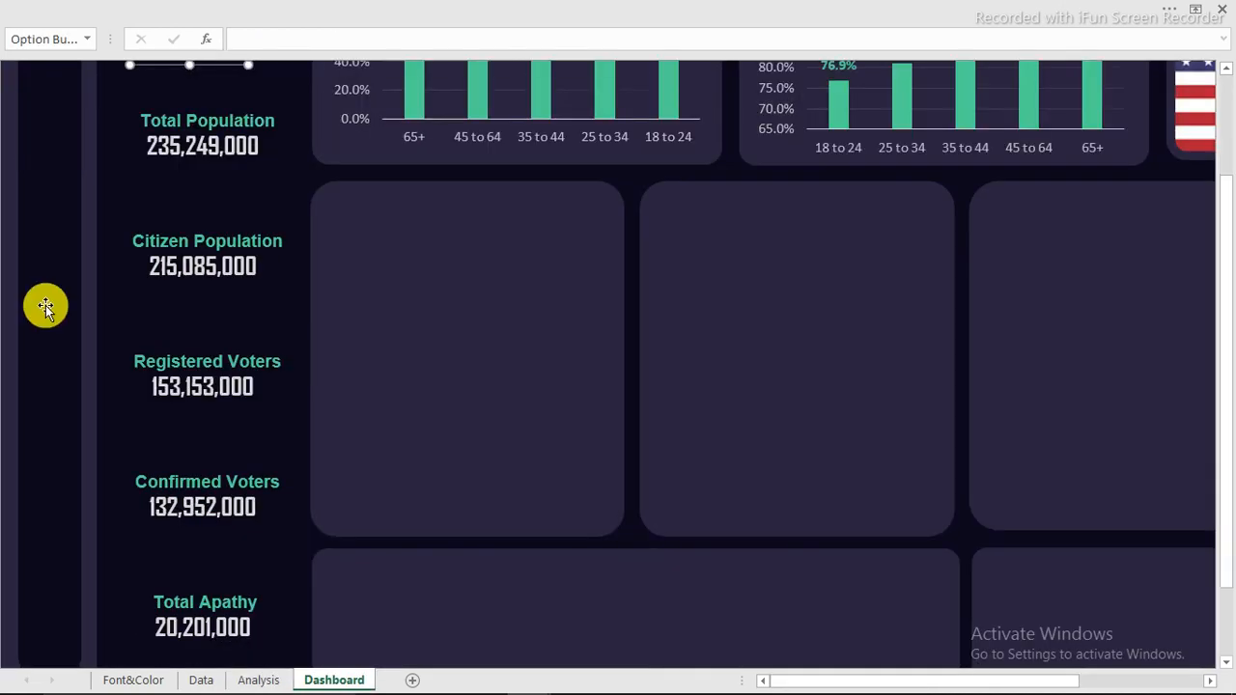
{"action": "left_click", "coordinate": [5, 261]}
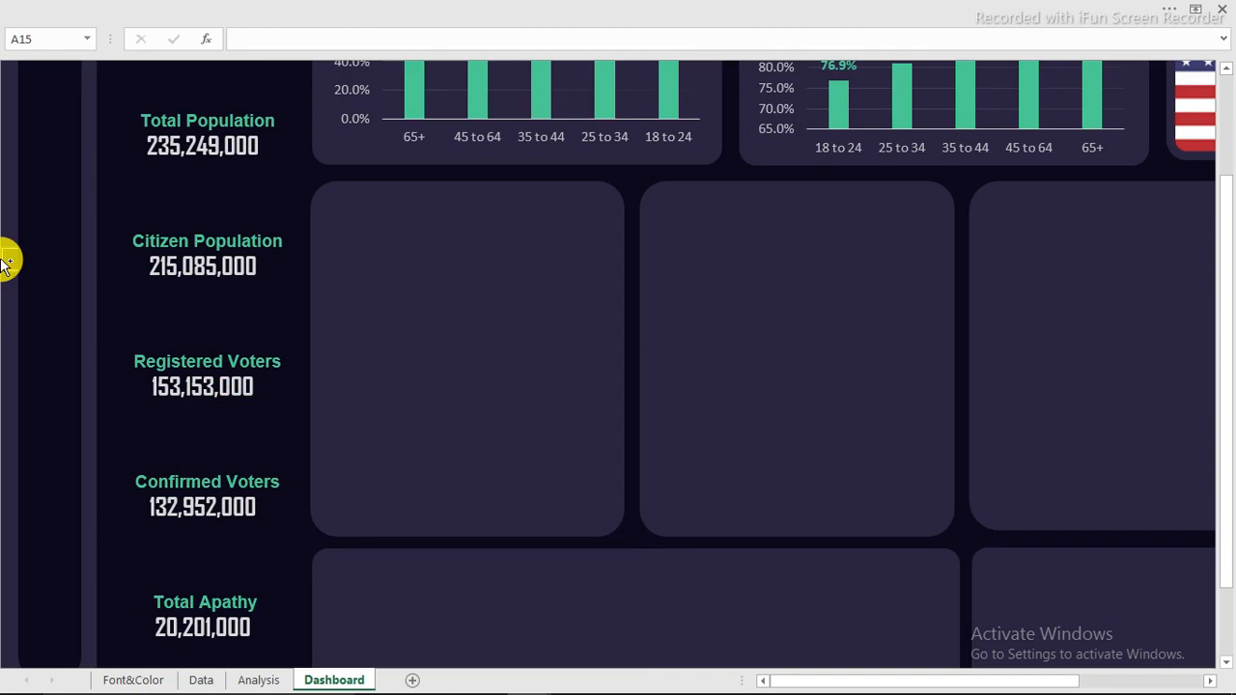
{"action": "key", "text": "ctrl+v"}
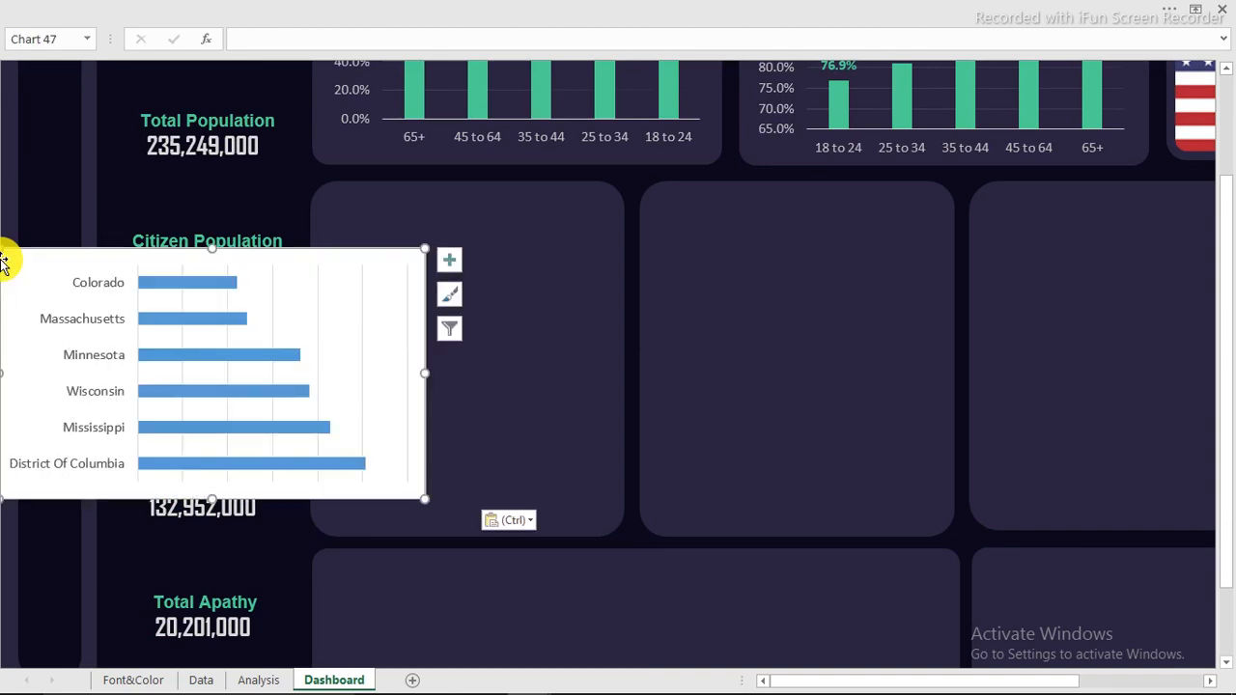
Position and resize the pasted bar chart to fit the first empty card of the dashboard's middle row
{"action": "left_click_drag", "start_coordinate": [40, 257], "coordinate": [369, 213]}
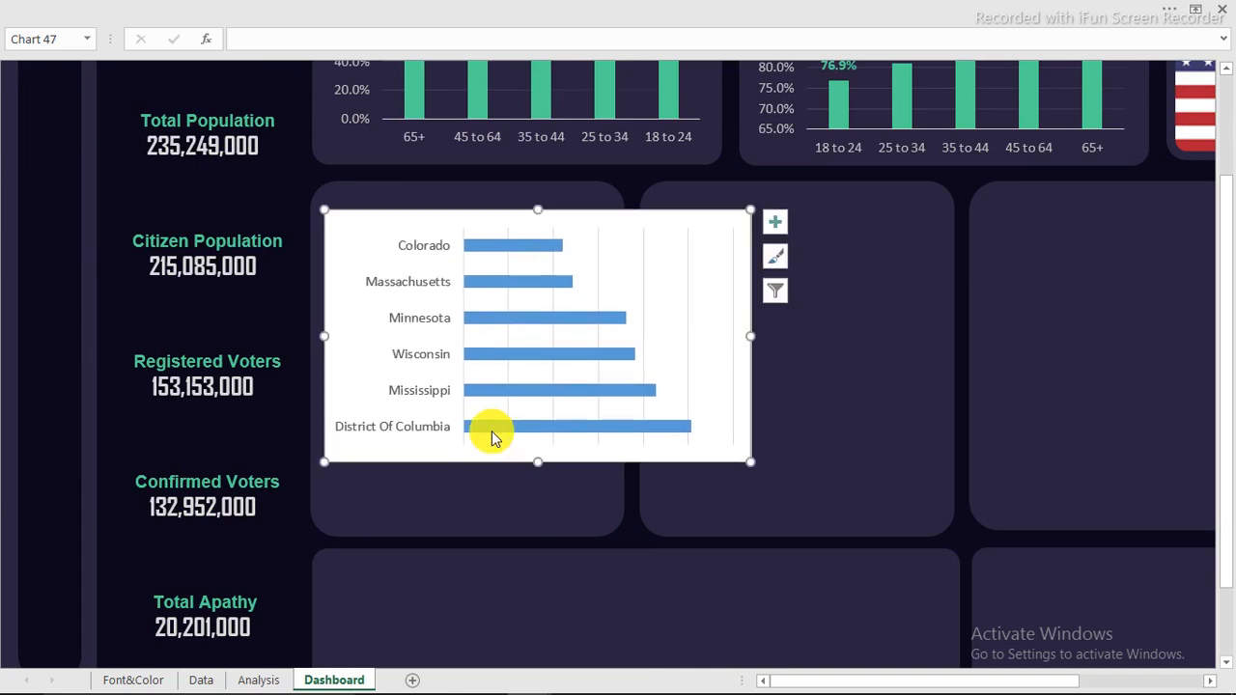
{"action": "left_click_drag", "start_coordinate": [538, 460], "coordinate": [513, 528]}
{"action": "left_click_drag", "start_coordinate": [750, 371], "coordinate": [620, 379]}
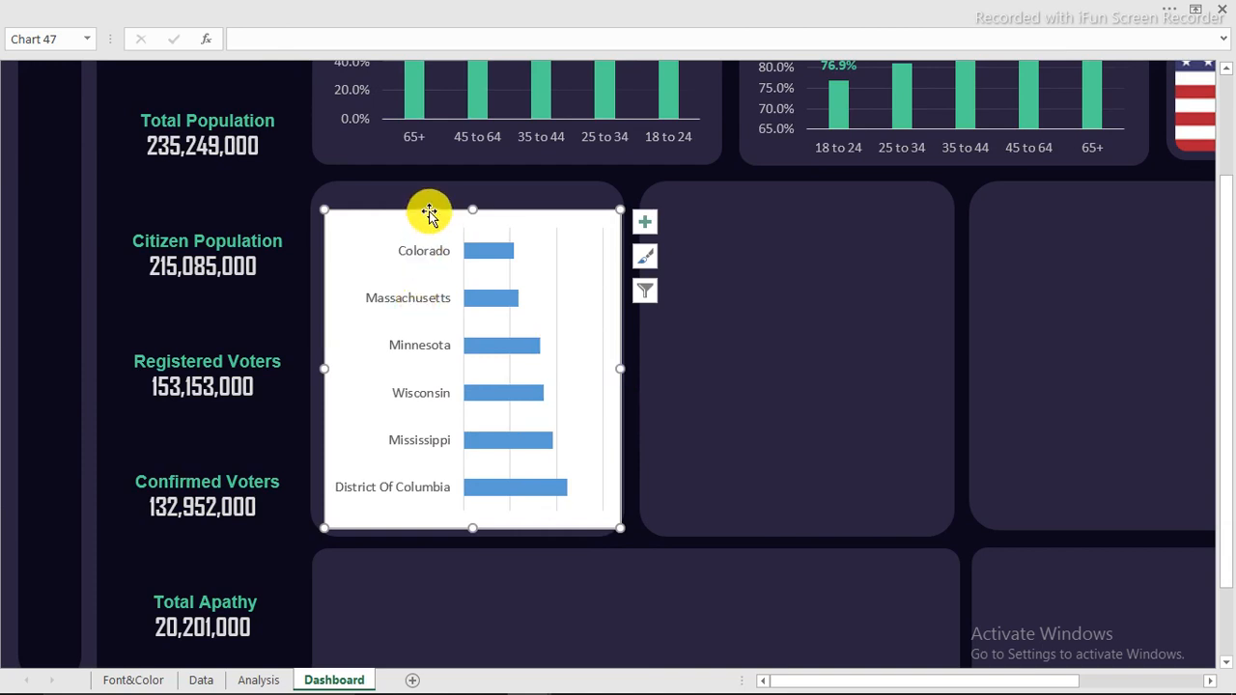
Format the bar chart's area with no border line and no fill so the dark card shows through
{"action": "double_click", "coordinate": [429, 212]}
{"action": "left_click_drag", "start_coordinate": [345, 161], "coordinate": [919, 171]}
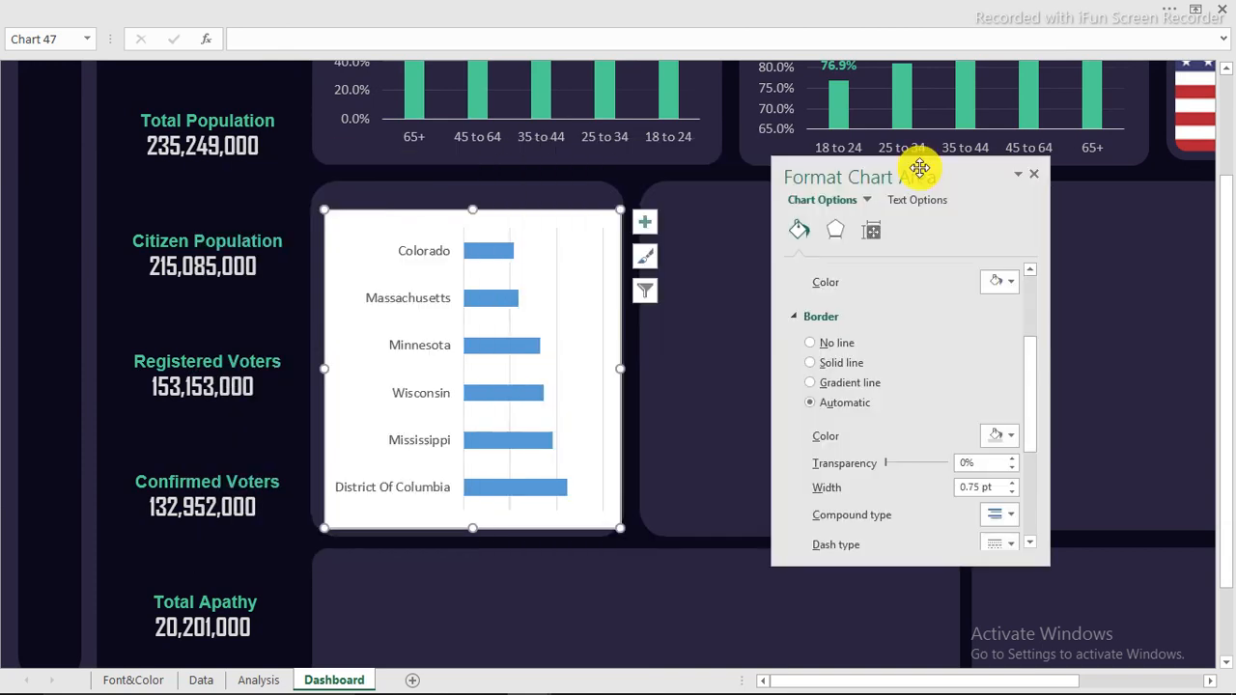
{"action": "scroll", "coordinate": [596, 339], "scroll_direction": "up", "scroll_amount": 2}
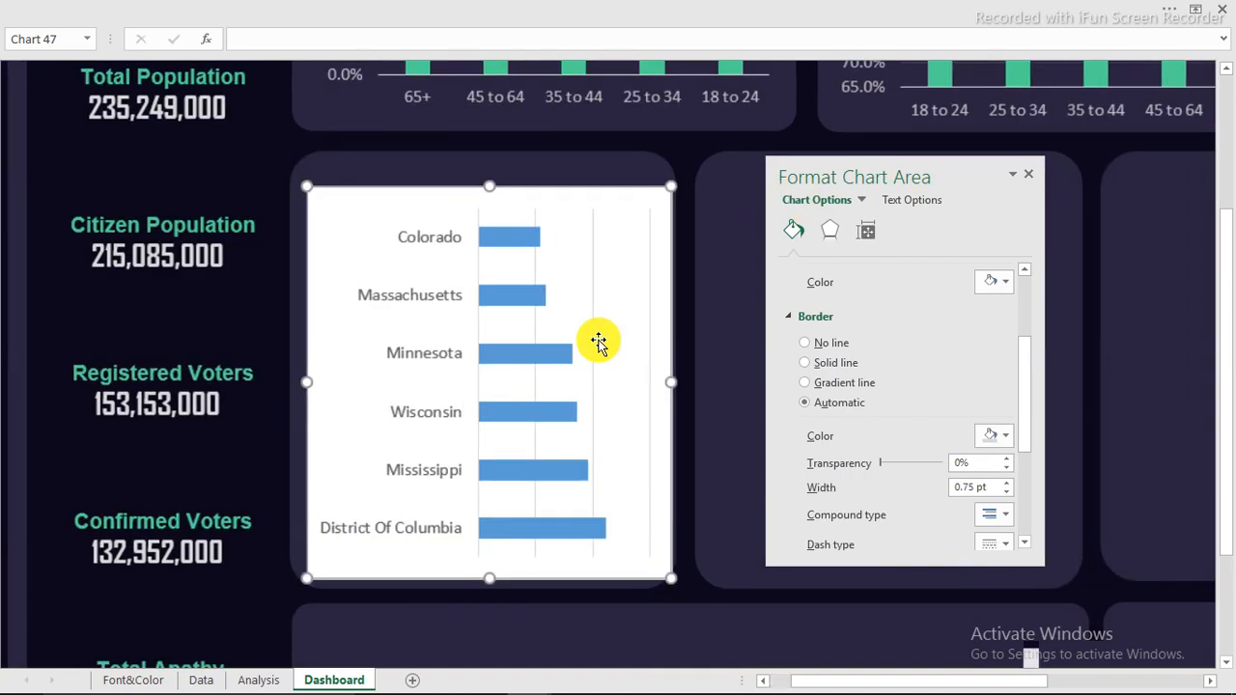
{"action": "scroll", "coordinate": [596, 339], "scroll_direction": "up", "scroll_amount": 1}
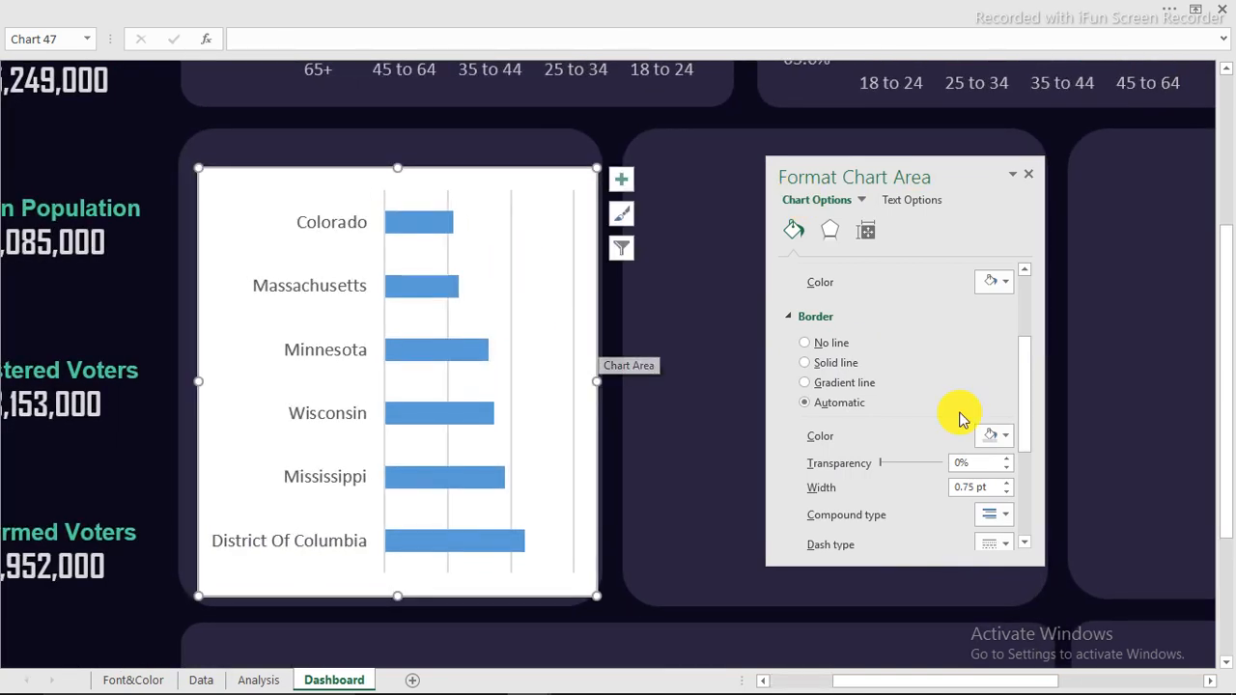
{"action": "left_click", "coordinate": [822, 350]}
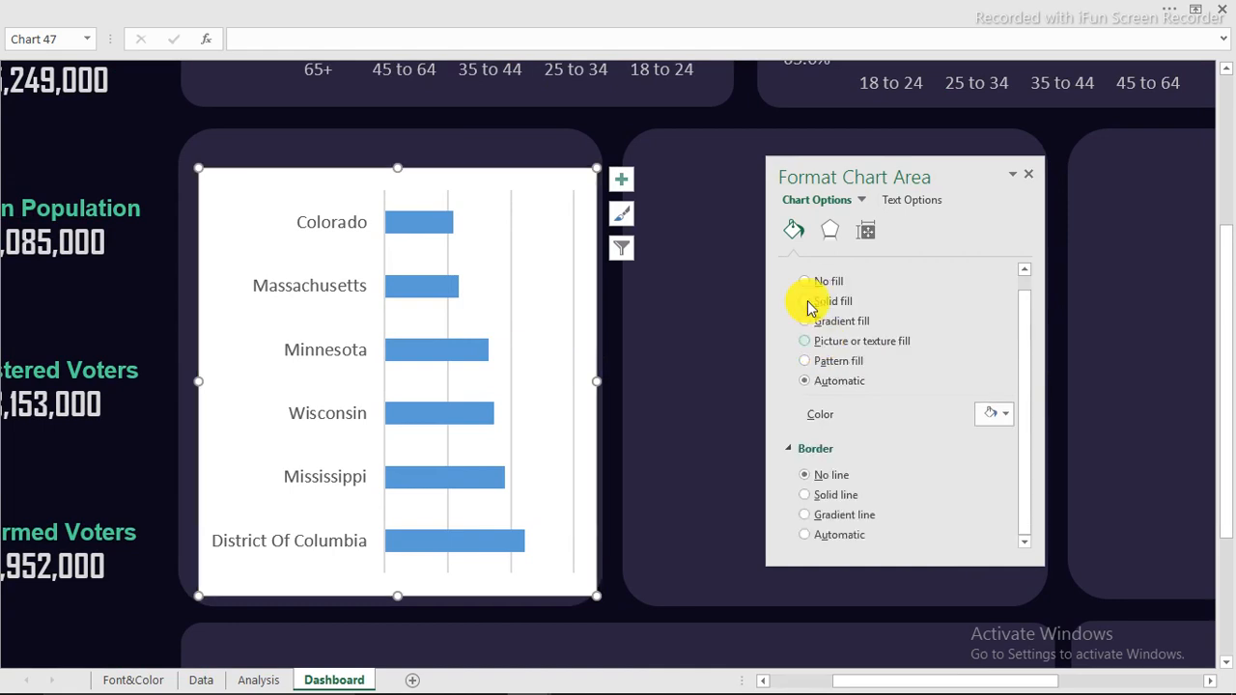
{"action": "left_click", "coordinate": [807, 293]}
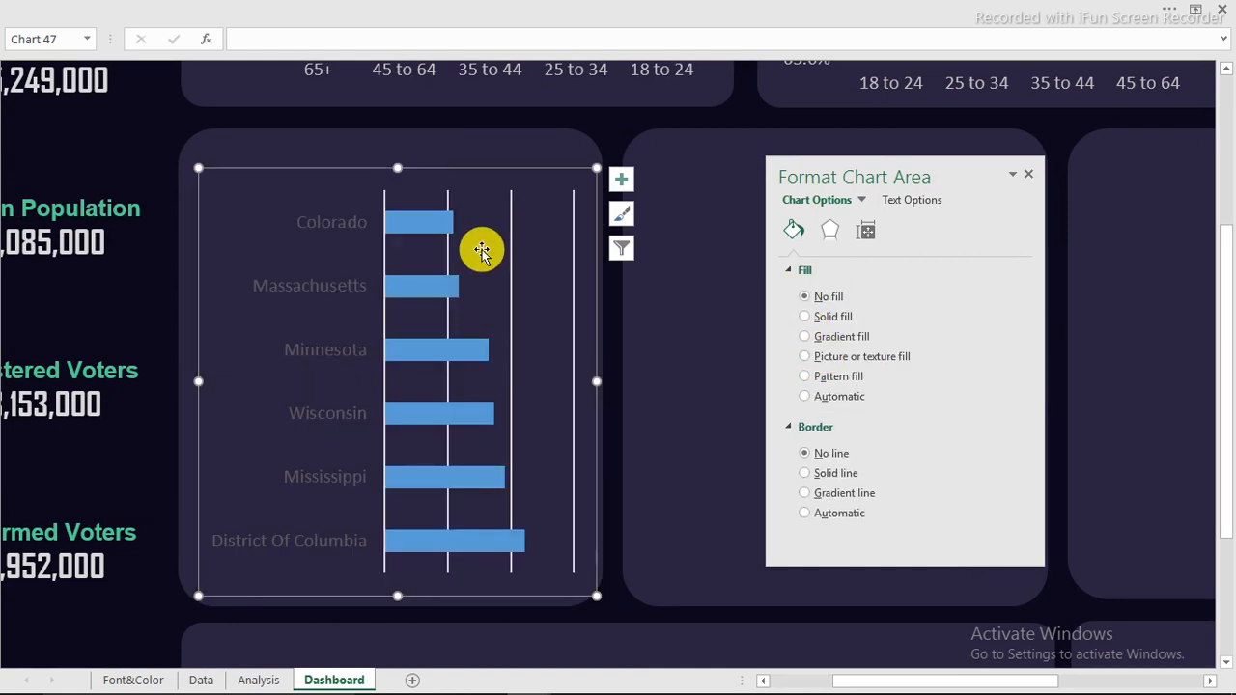
Set the font color of the bar chart's state name labels to light grey
{"action": "left_click", "coordinate": [351, 288]}
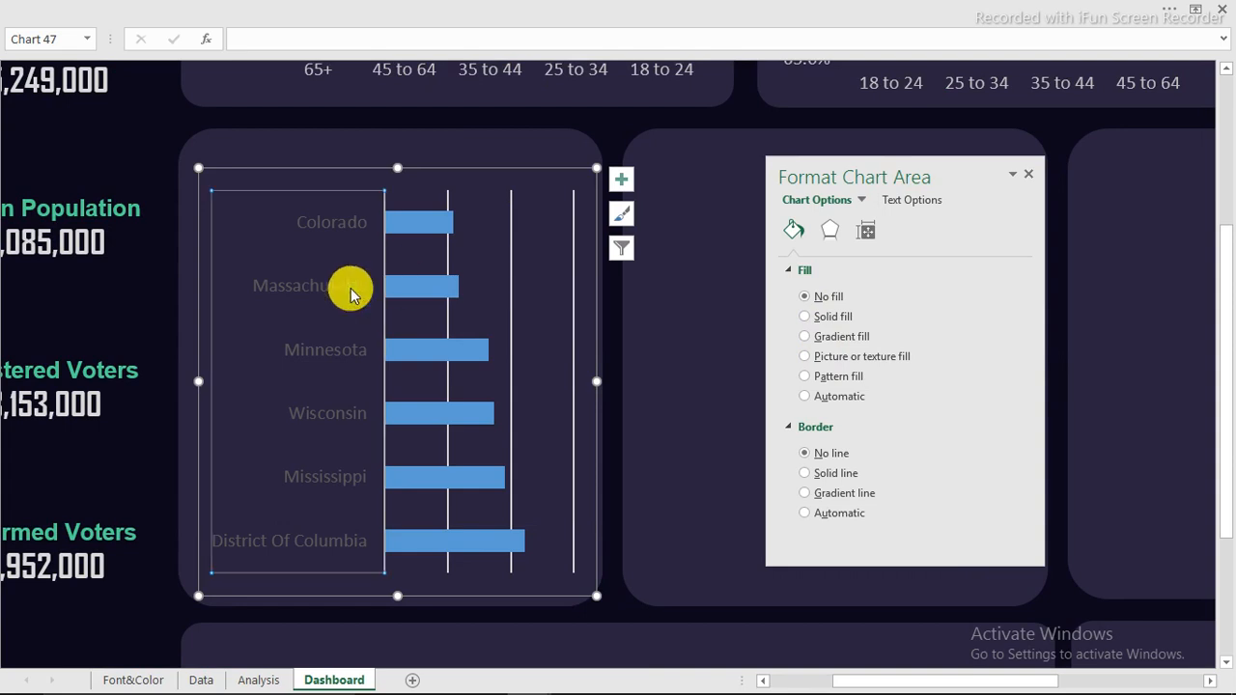
{"action": "left_click", "coordinate": [269, 8]}
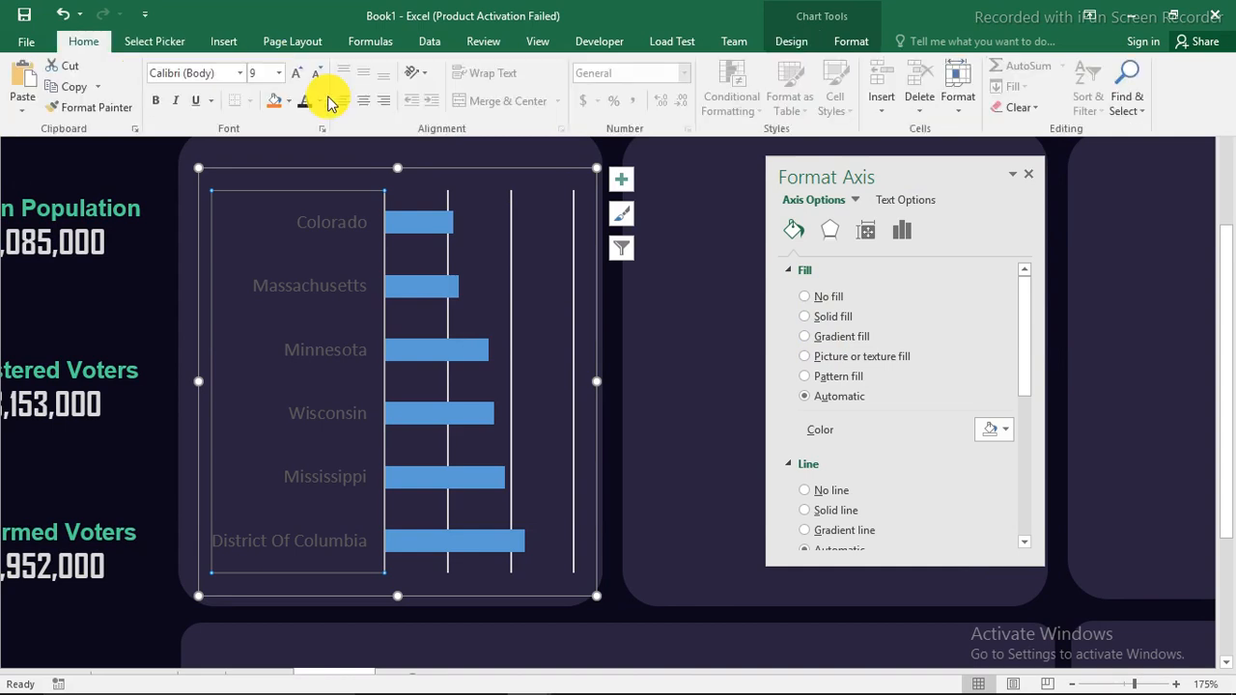
{"action": "left_click", "coordinate": [322, 102]}
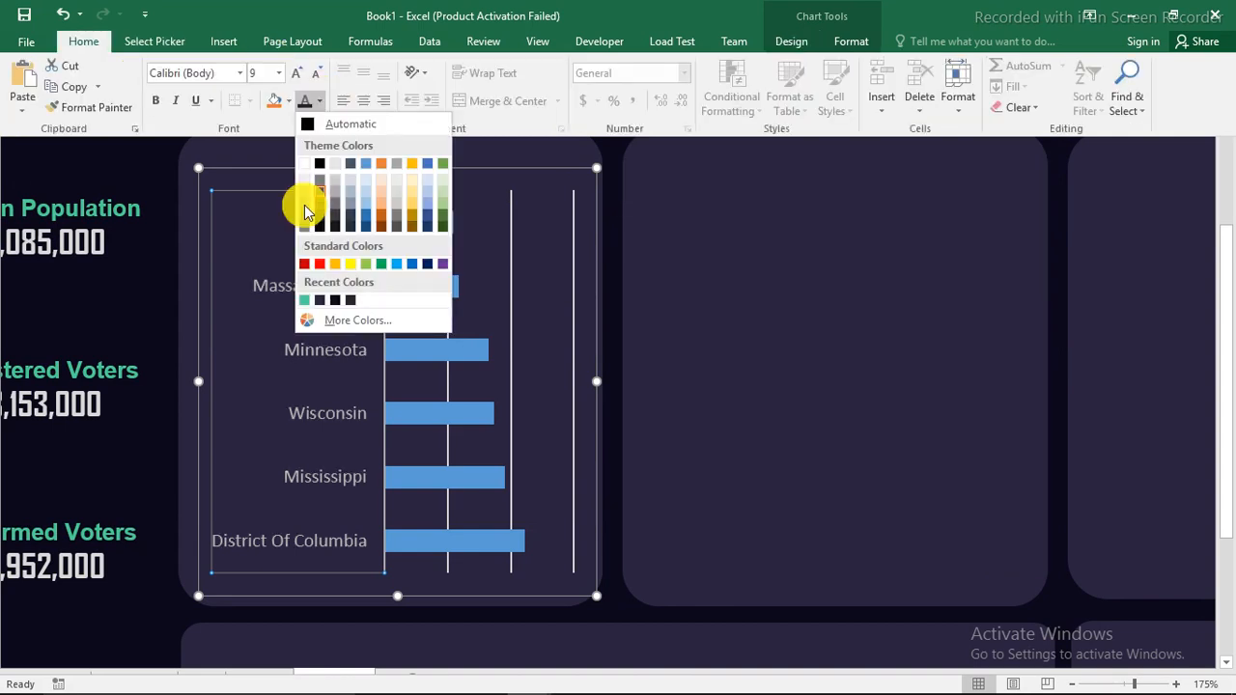
{"action": "key", "text": "Escape"}
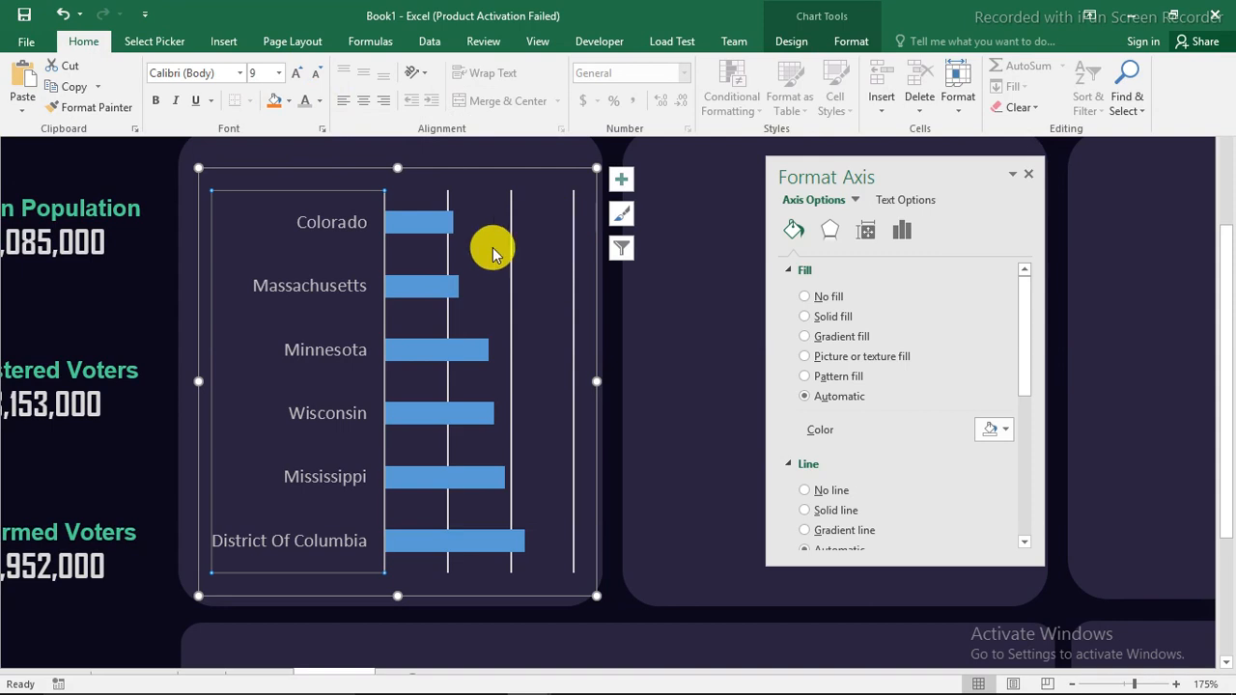
{"action": "key", "text": "ctrl+shift+F1"}
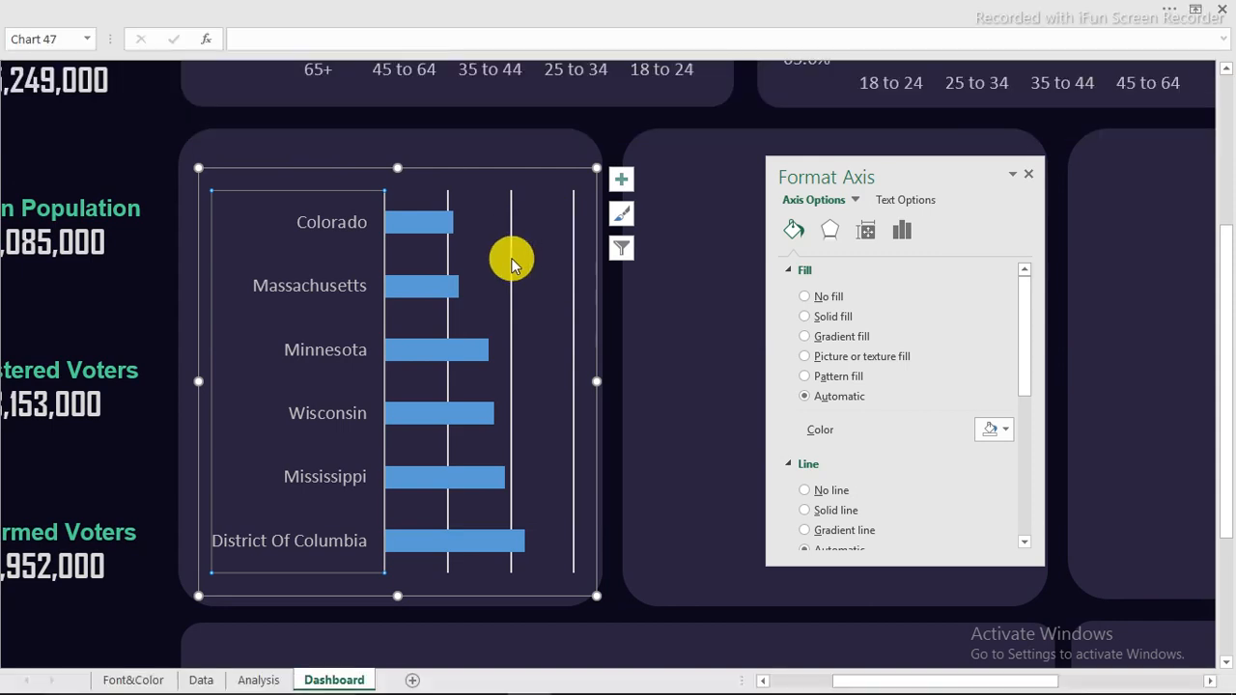
Change the chart's major gridlines to a gradient line and remove its two middle gradient stops
{"action": "left_click", "coordinate": [511, 257]}
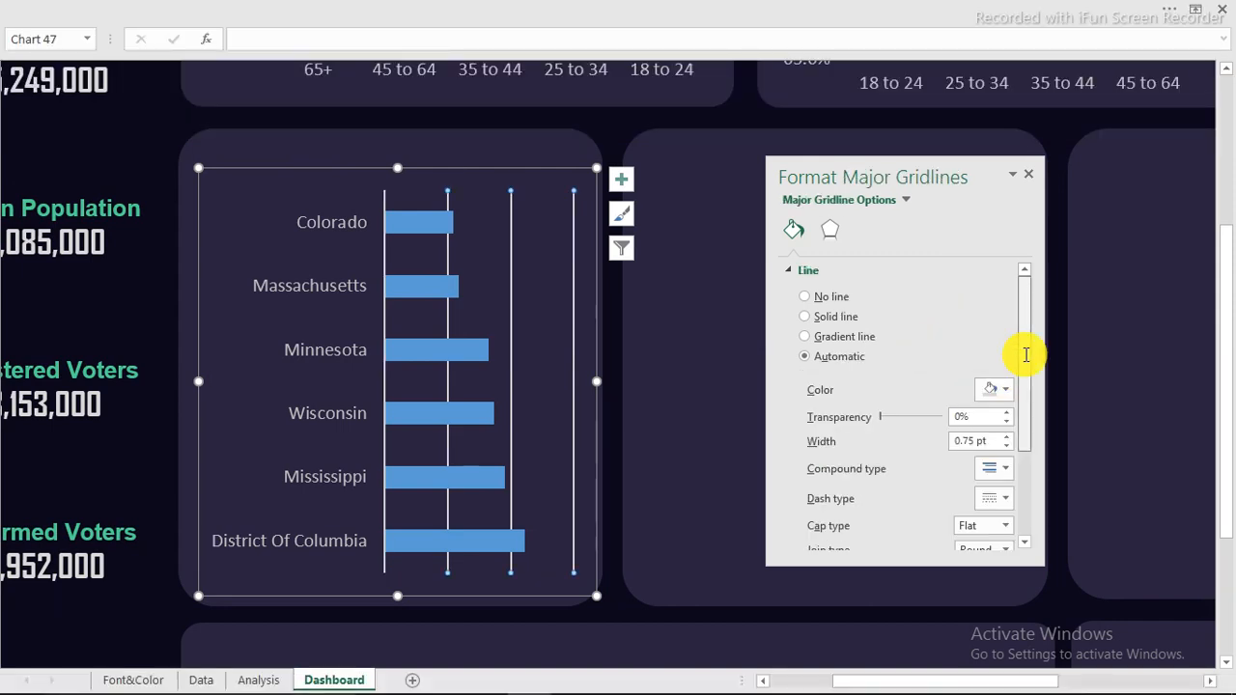
{"action": "mouse_move", "coordinate": [1026, 355]}
{"action": "left_mouse_down"}
{"action": "mouse_move", "coordinate": [1024, 408]}
{"action": "mouse_move", "coordinate": [1023, 368]}
{"action": "left_mouse_up"}
{"action": "left_click", "coordinate": [811, 316]}
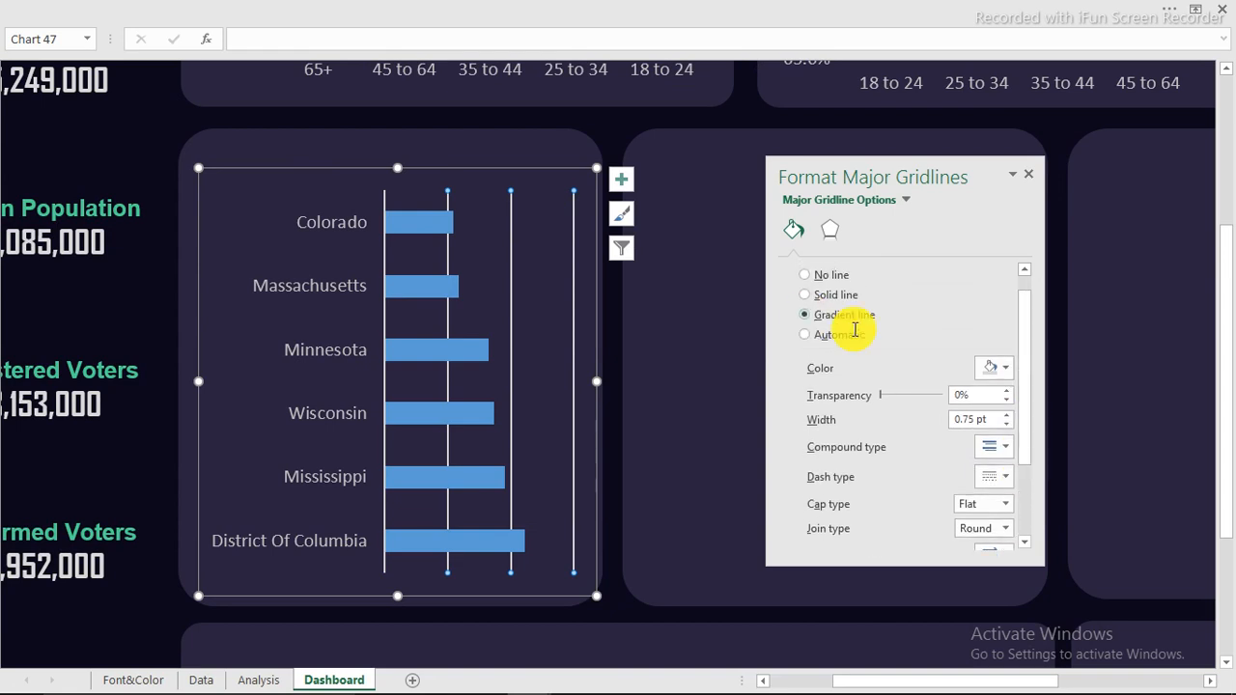
{"action": "scroll", "coordinate": [956, 391], "scroll_direction": "down", "scroll_amount": 2}
{"action": "scroll", "coordinate": [957, 390], "scroll_direction": "down", "scroll_amount": 1}
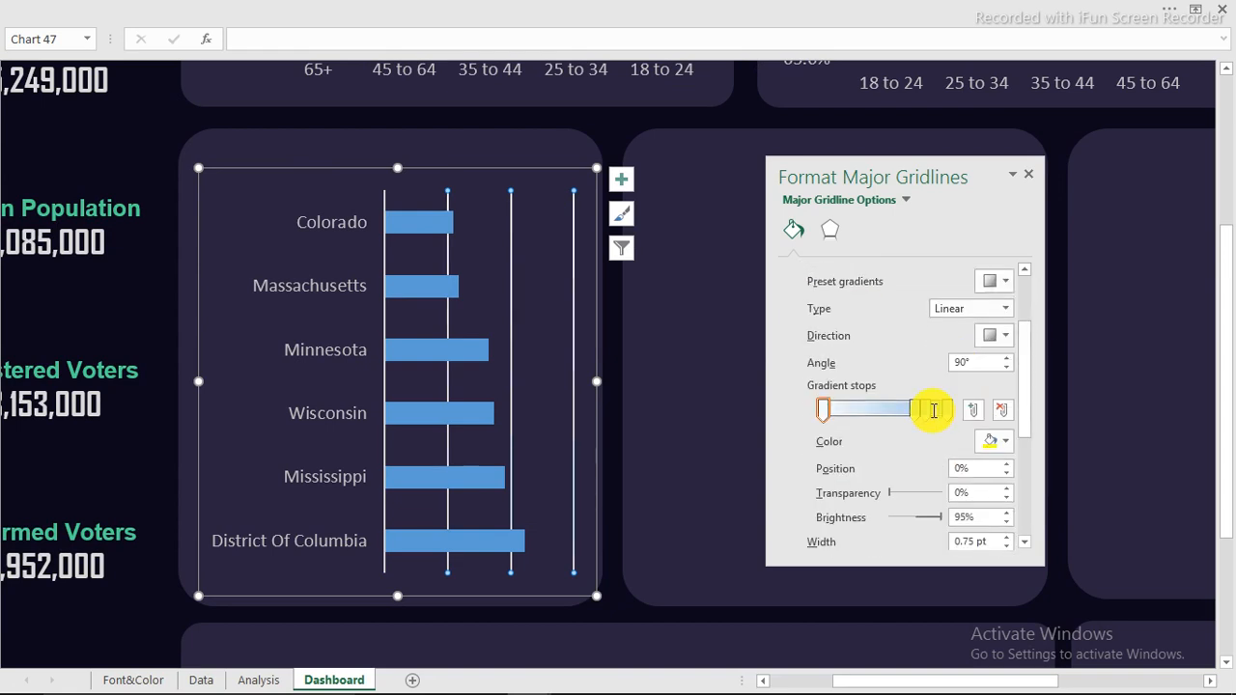
{"action": "left_click", "coordinate": [924, 409]}
{"action": "left_click", "coordinate": [1002, 410]}
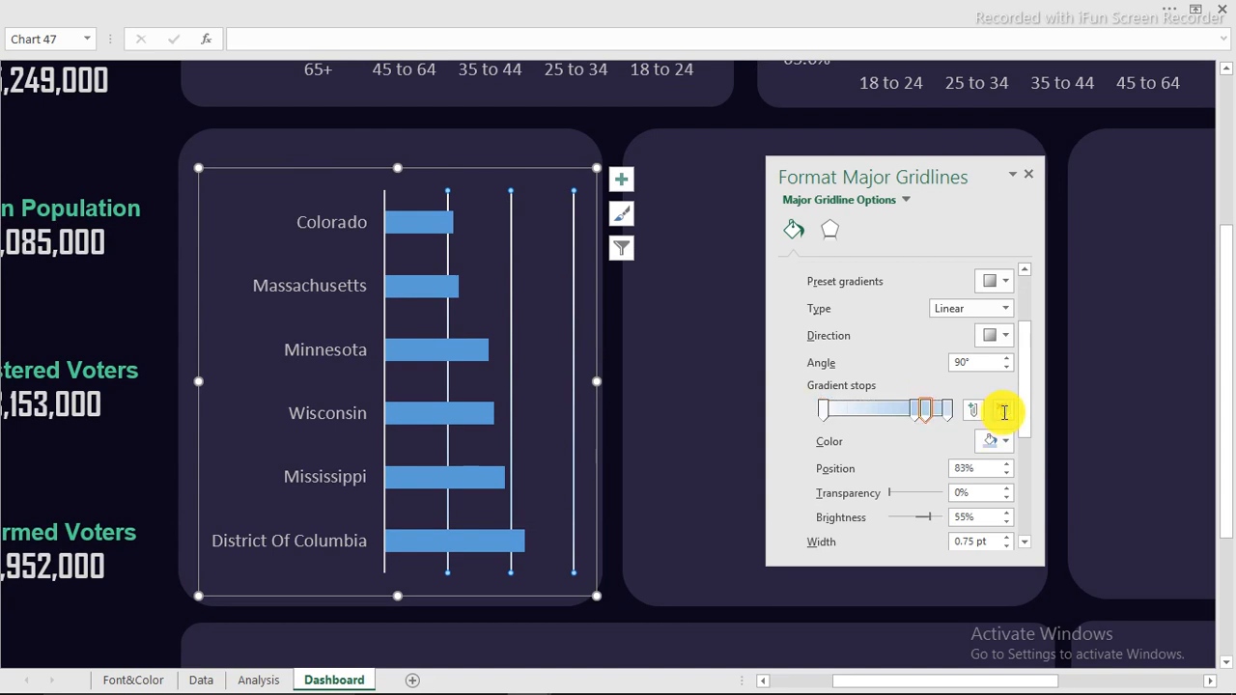
{"action": "left_click", "coordinate": [917, 409]}
{"action": "left_click", "coordinate": [1002, 410]}
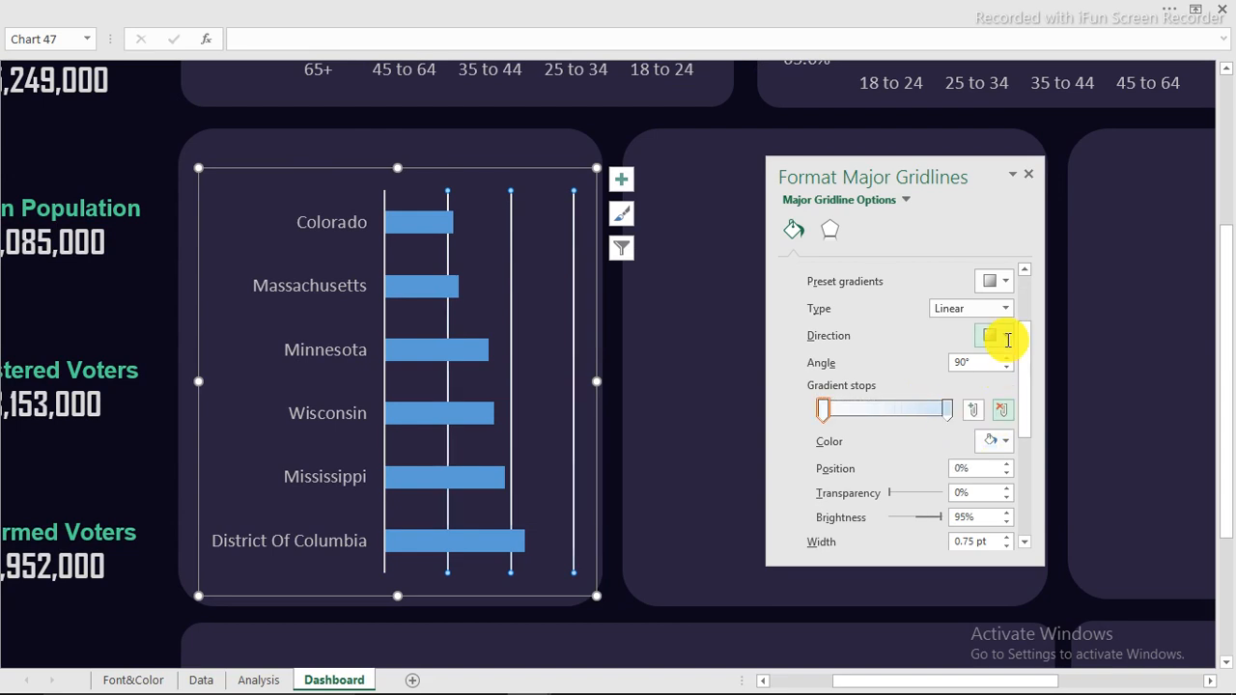
Set the gridline gradient direction to Linear Down, with 100% transparency on the first stop and 83% on the last
{"action": "left_click", "coordinate": [1004, 336]}
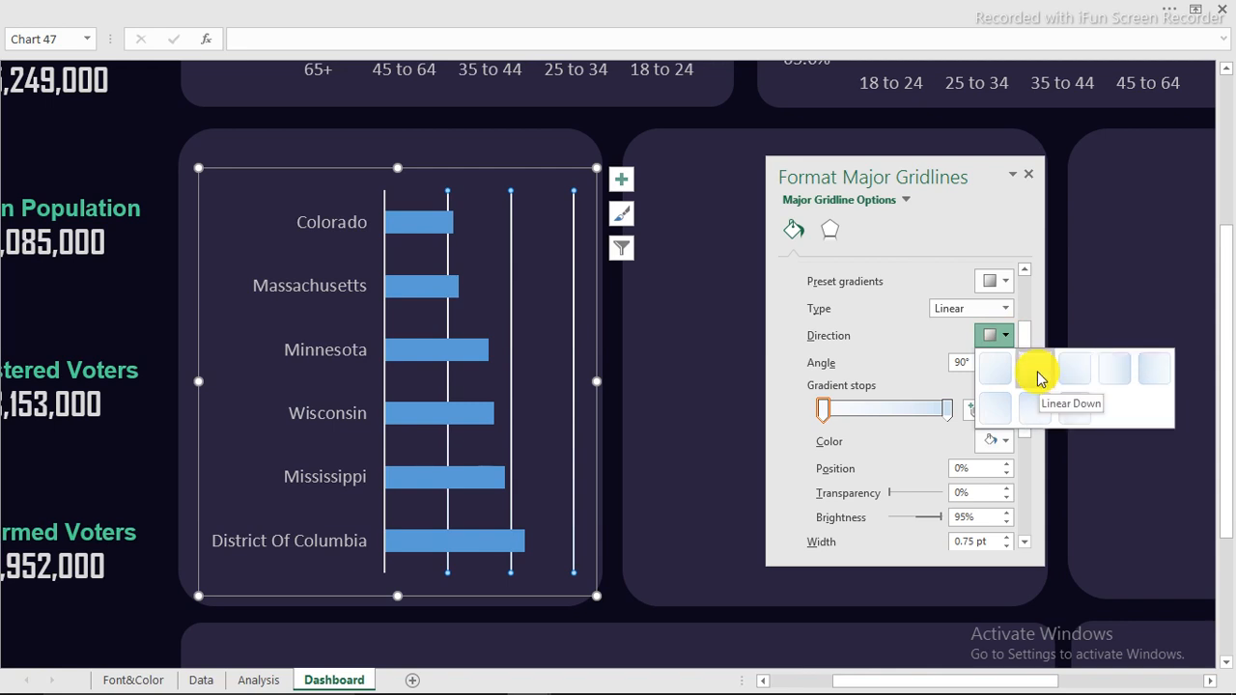
{"action": "left_click", "coordinate": [1038, 377]}
{"action": "left_click", "coordinate": [824, 412]}
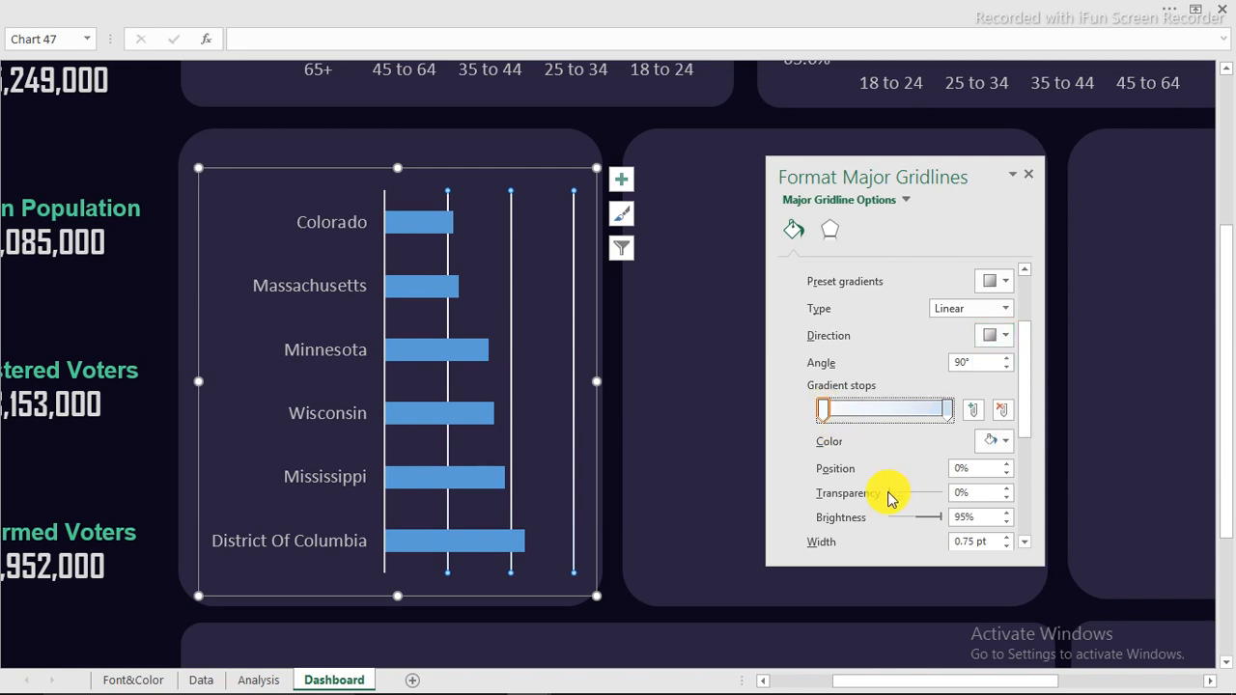
{"action": "left_click_drag", "start_coordinate": [891, 495], "coordinate": [971, 496]}
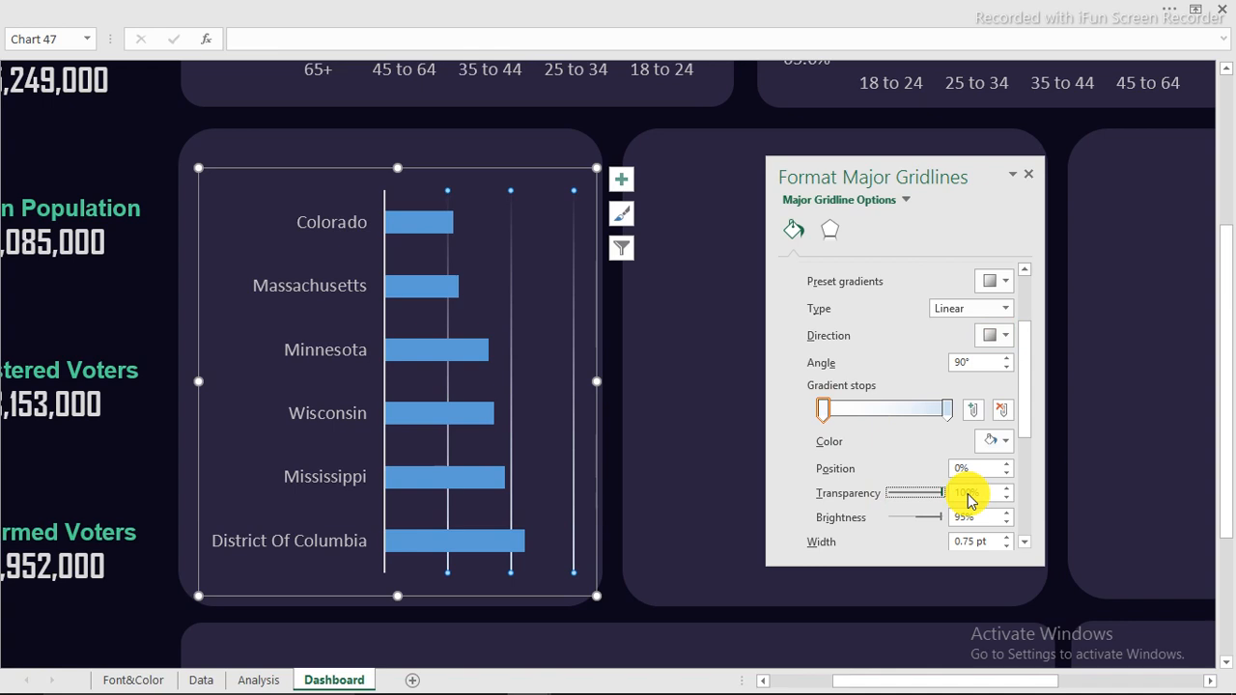
{"action": "left_click", "coordinate": [948, 409]}
{"action": "left_click_drag", "start_coordinate": [890, 495], "coordinate": [934, 500]}
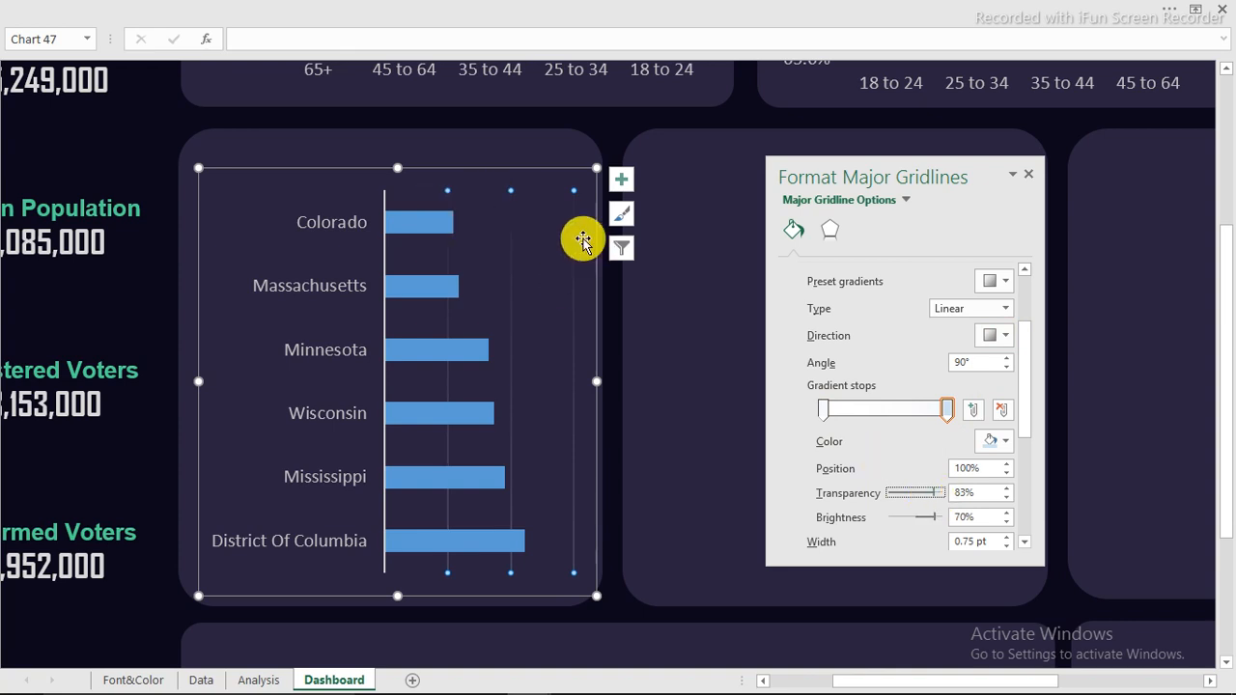
Fill the bars of the voter population series with light grey
{"action": "left_click", "coordinate": [431, 224]}
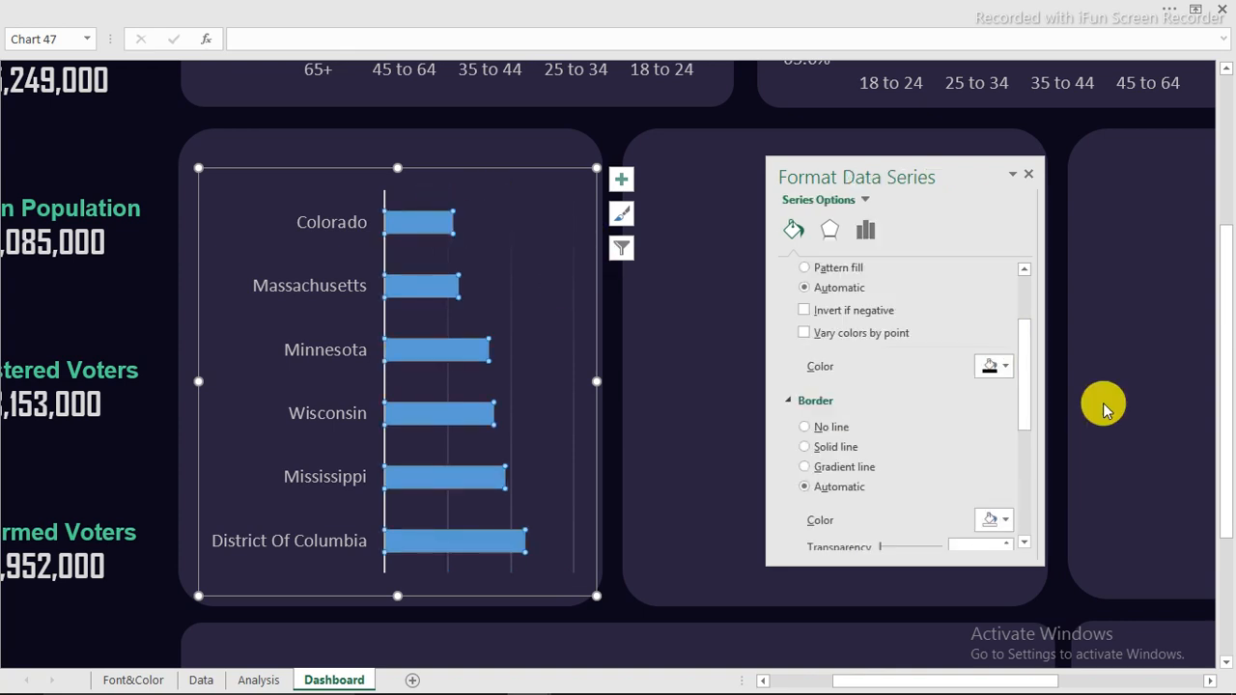
{"action": "left_click", "coordinate": [1006, 366]}
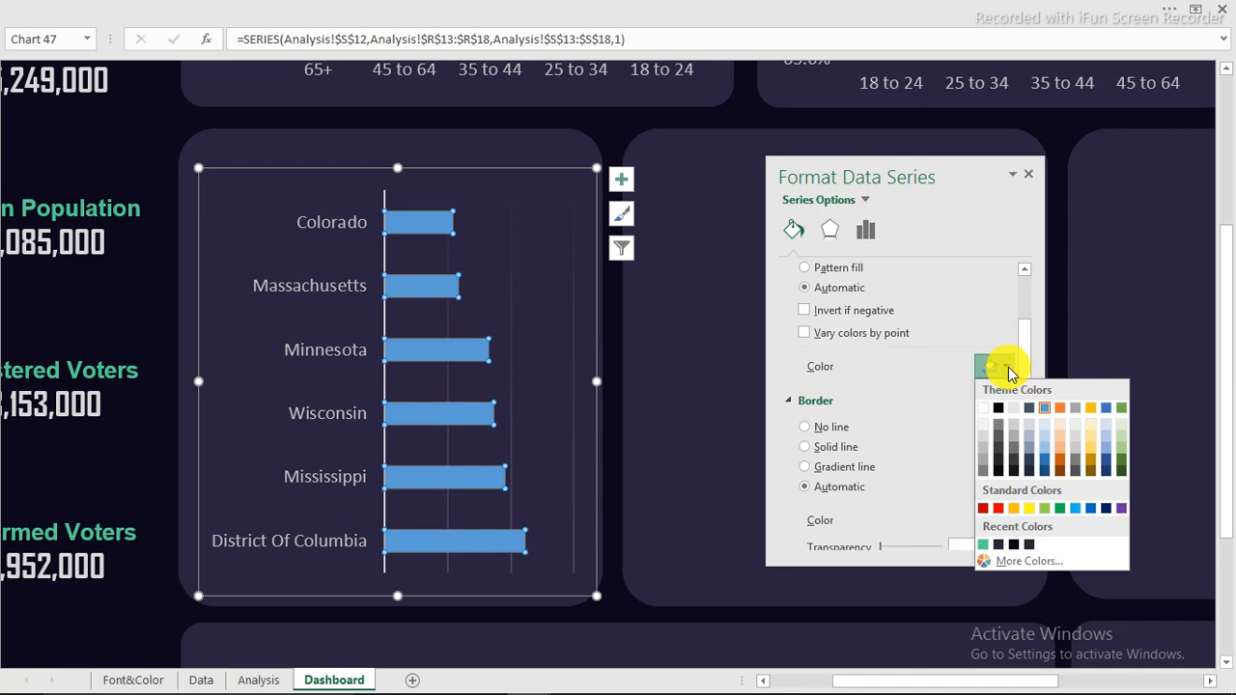
{"action": "left_click", "coordinate": [986, 453]}
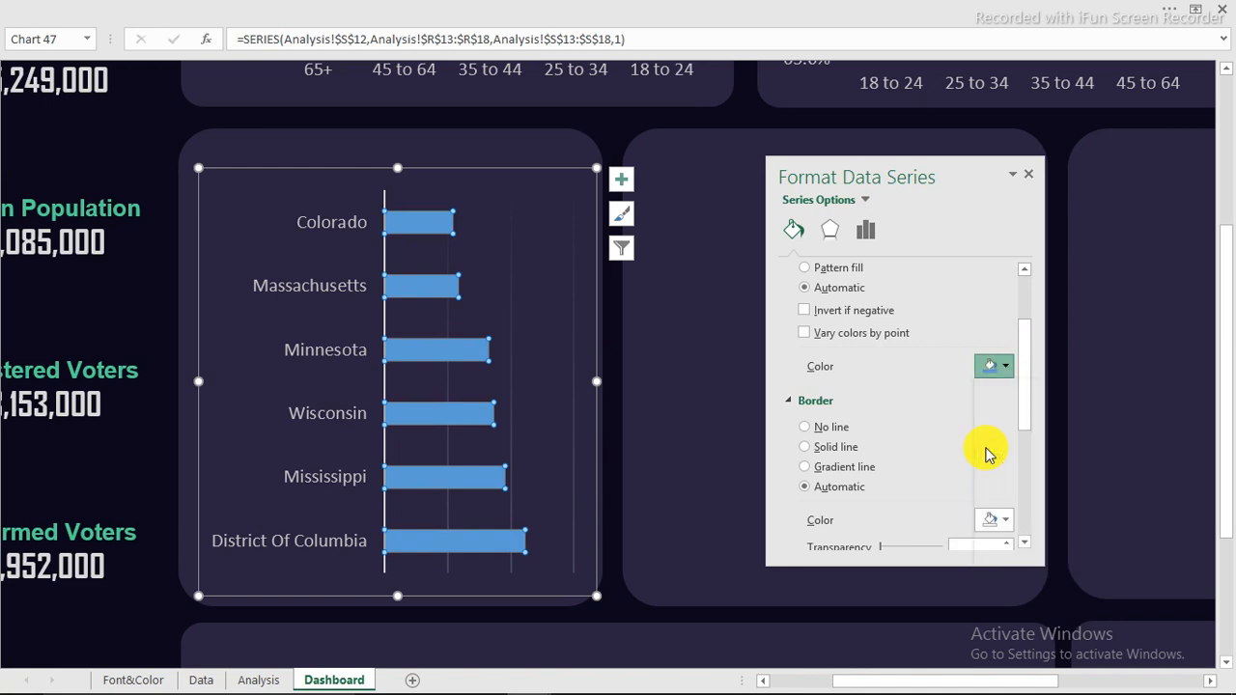
{"action": "left_click", "coordinate": [1000, 368]}
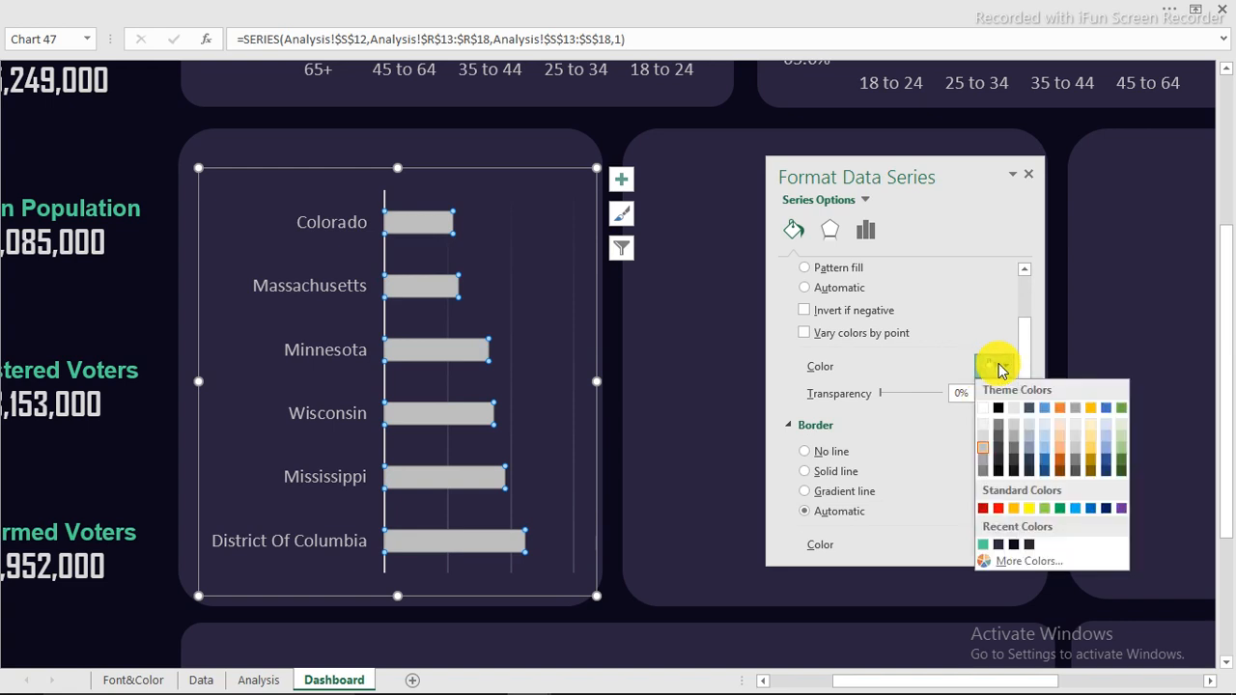
{"action": "left_click", "coordinate": [999, 371]}
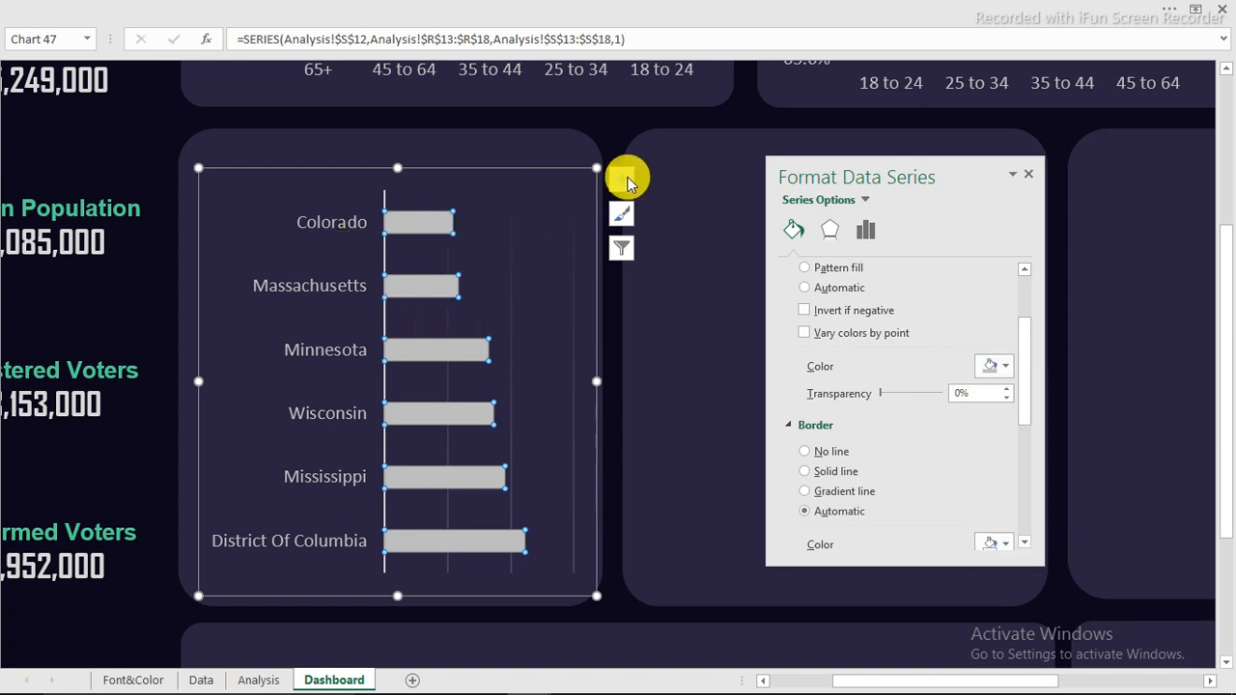
Add data labels to the voter population bars and format them in bold light grey
{"action": "left_click", "coordinate": [623, 180]}
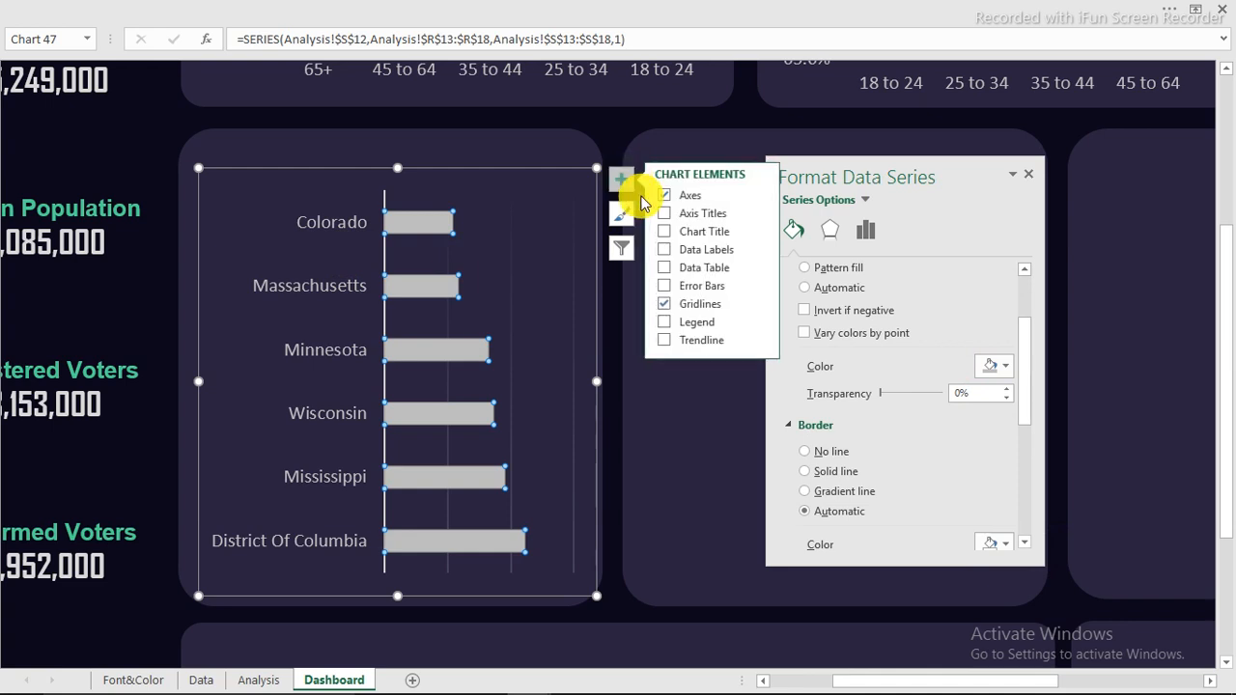
{"action": "left_click", "coordinate": [665, 249]}
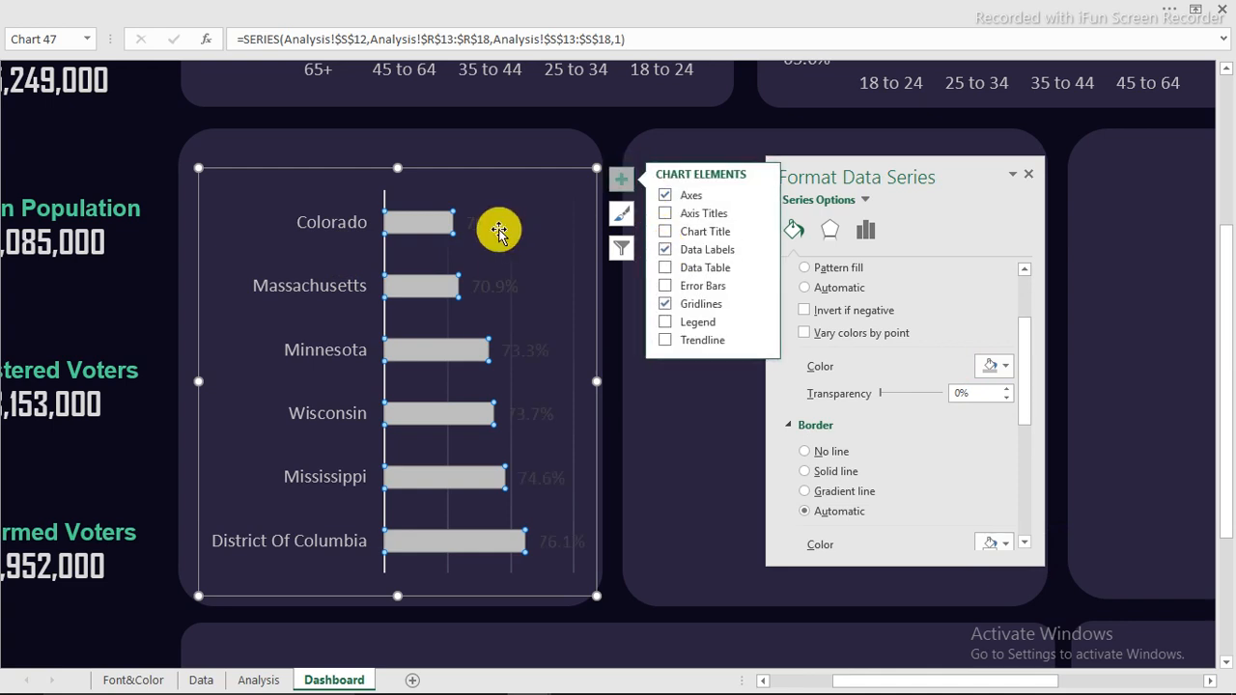
{"action": "left_click", "coordinate": [494, 230]}
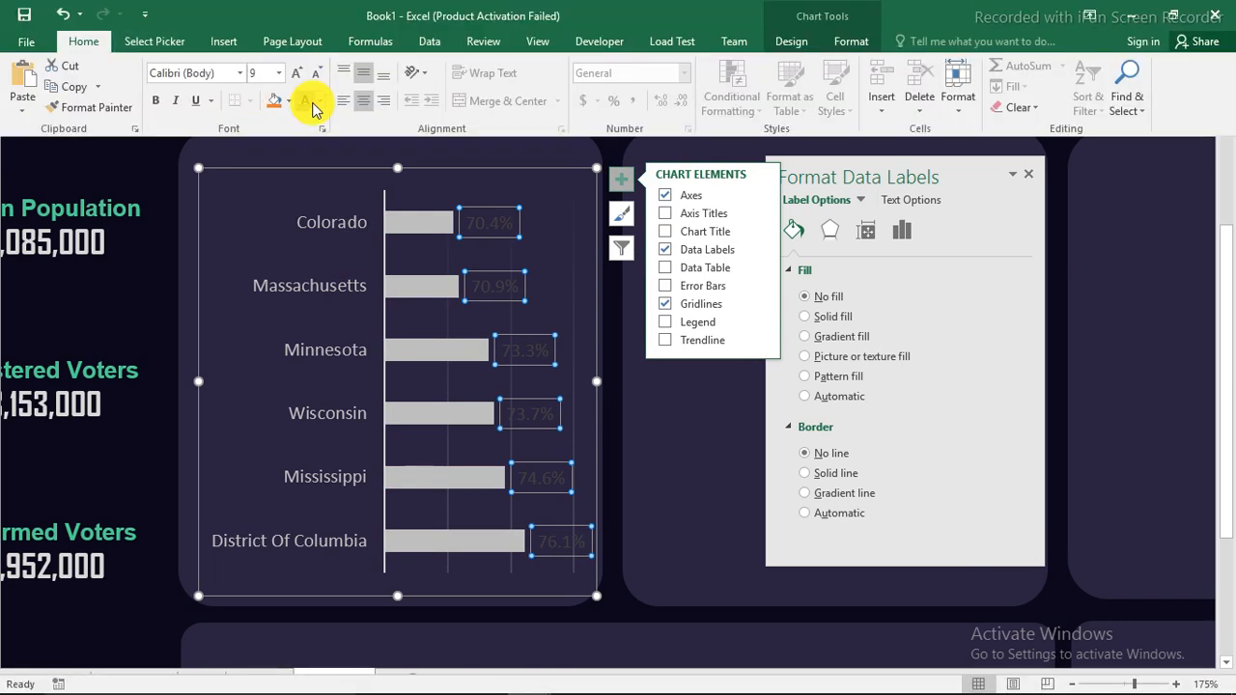
{"action": "left_click", "coordinate": [305, 102]}
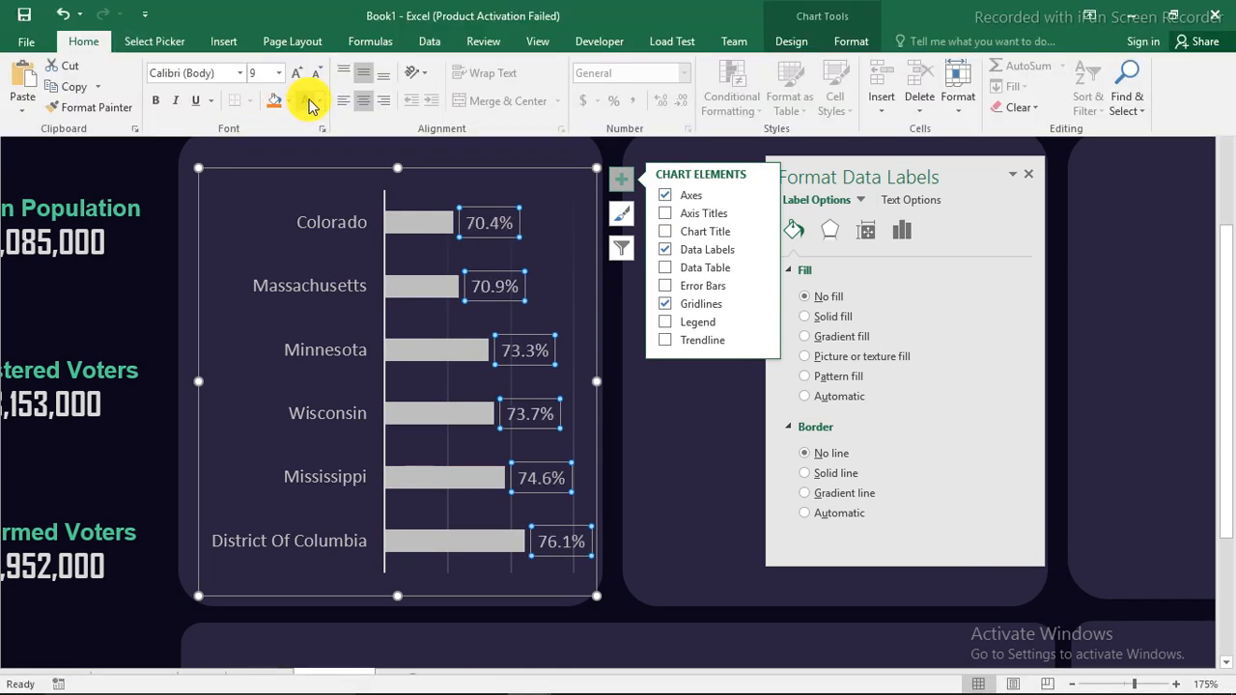
{"action": "left_click", "coordinate": [159, 107]}
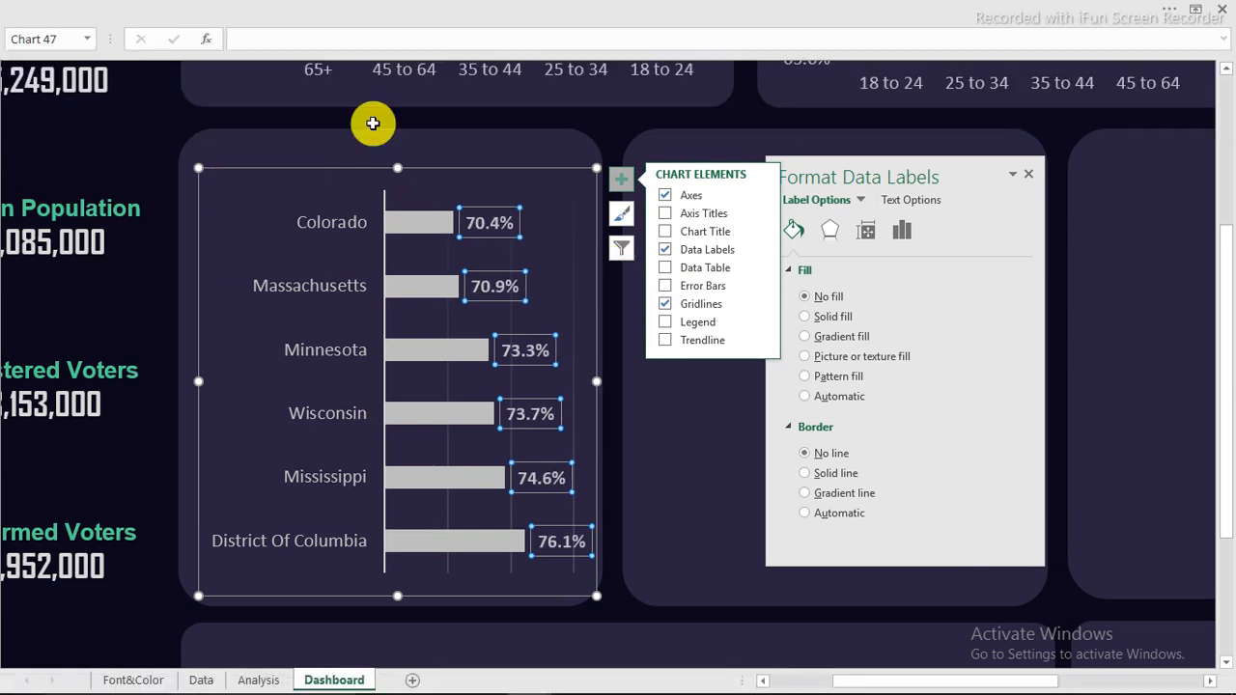
Place a copy of the Citizen Population label above the state bar chart and link its text to cell R11 of the Analysis sheet
{"action": "scroll", "coordinate": [207, 235], "scroll_direction": "up", "scroll_amount": 2}
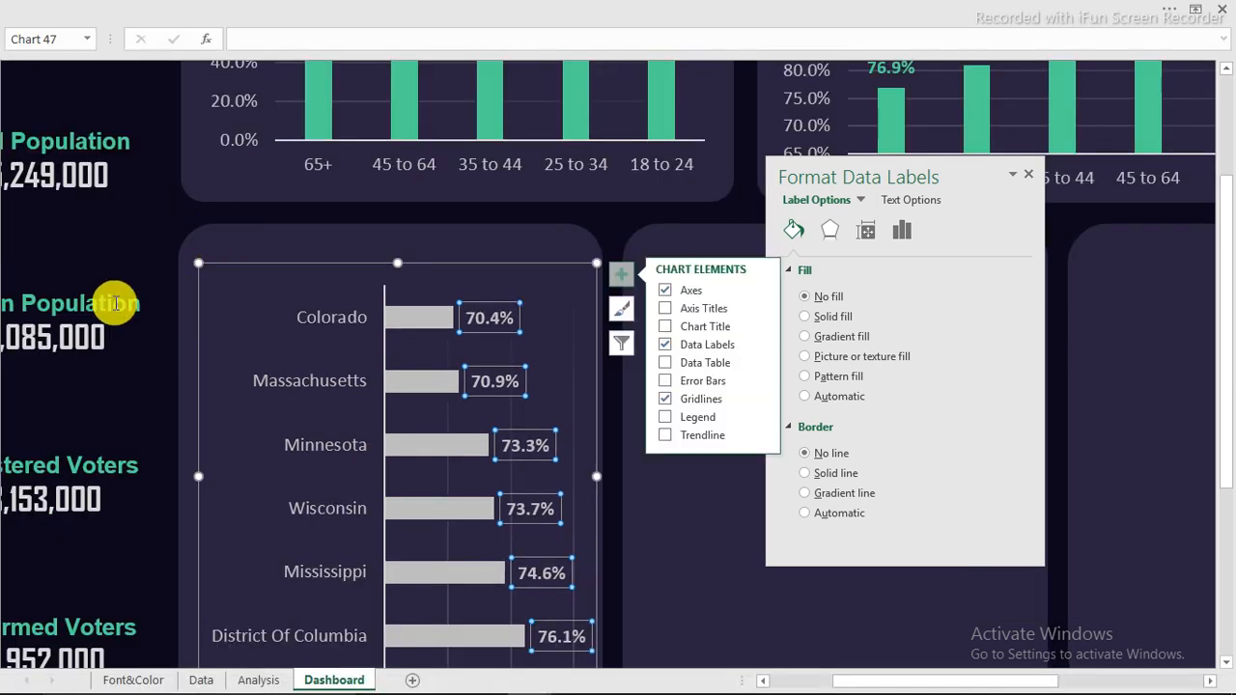
{"action": "left_click", "coordinate": [70, 293]}
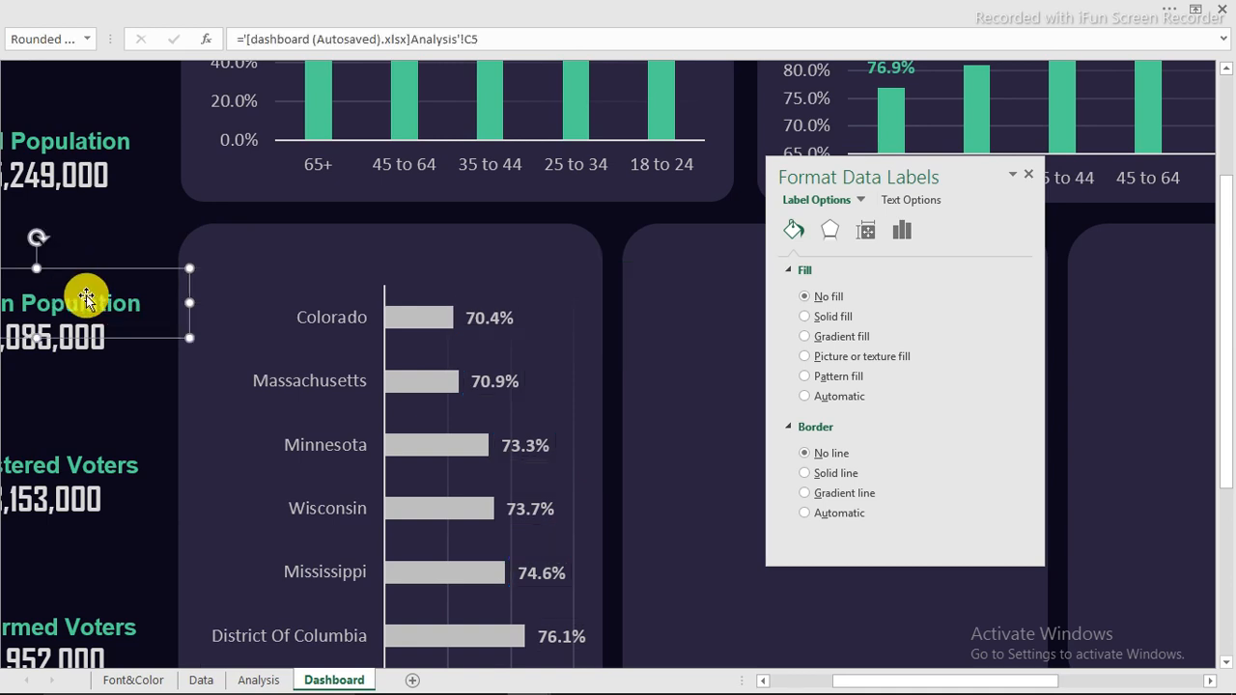
{"action": "left_click_drag", "start_coordinate": [98, 268], "coordinate": [454, 226]}
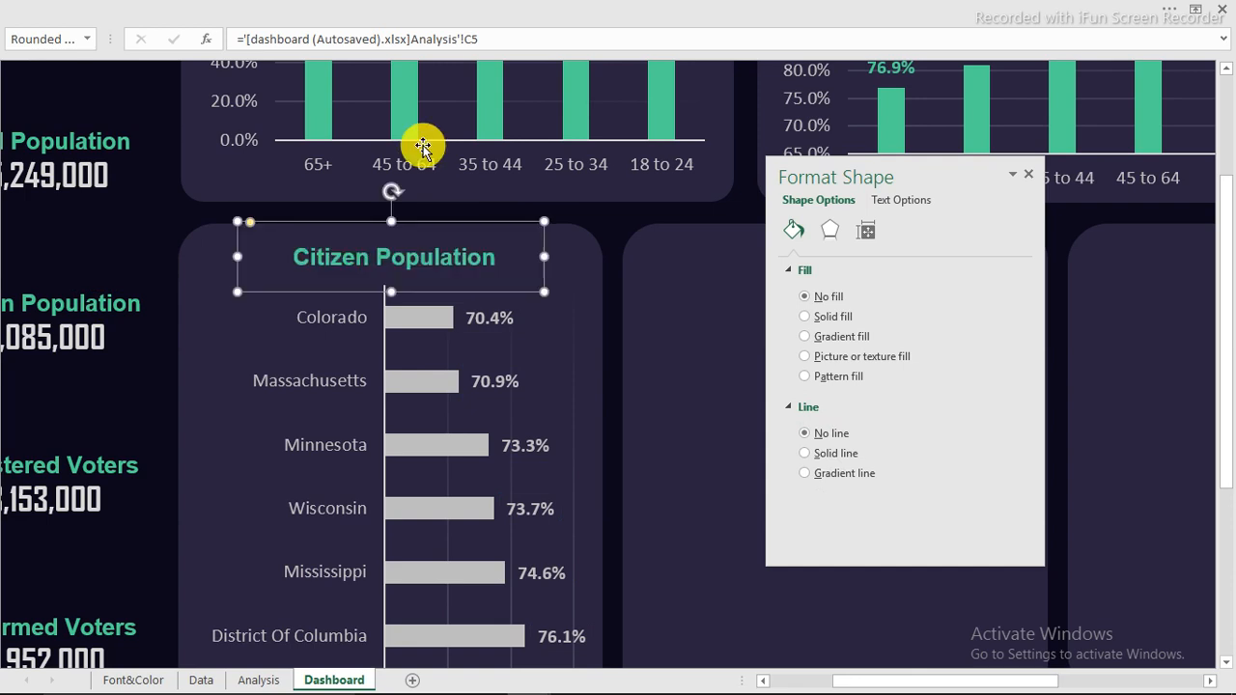
{"action": "left_click_drag", "start_coordinate": [486, 39], "coordinate": [243, 44]}
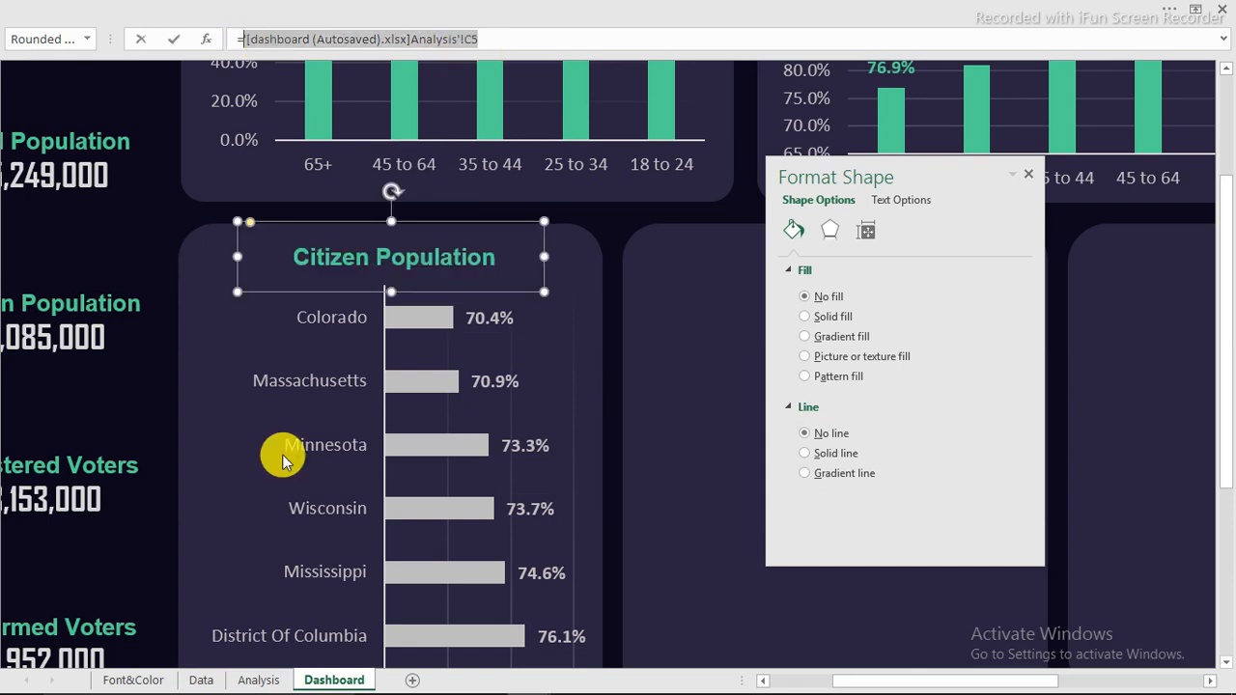
{"action": "left_click", "coordinate": [261, 679]}
{"action": "left_click", "coordinate": [337, 338]}
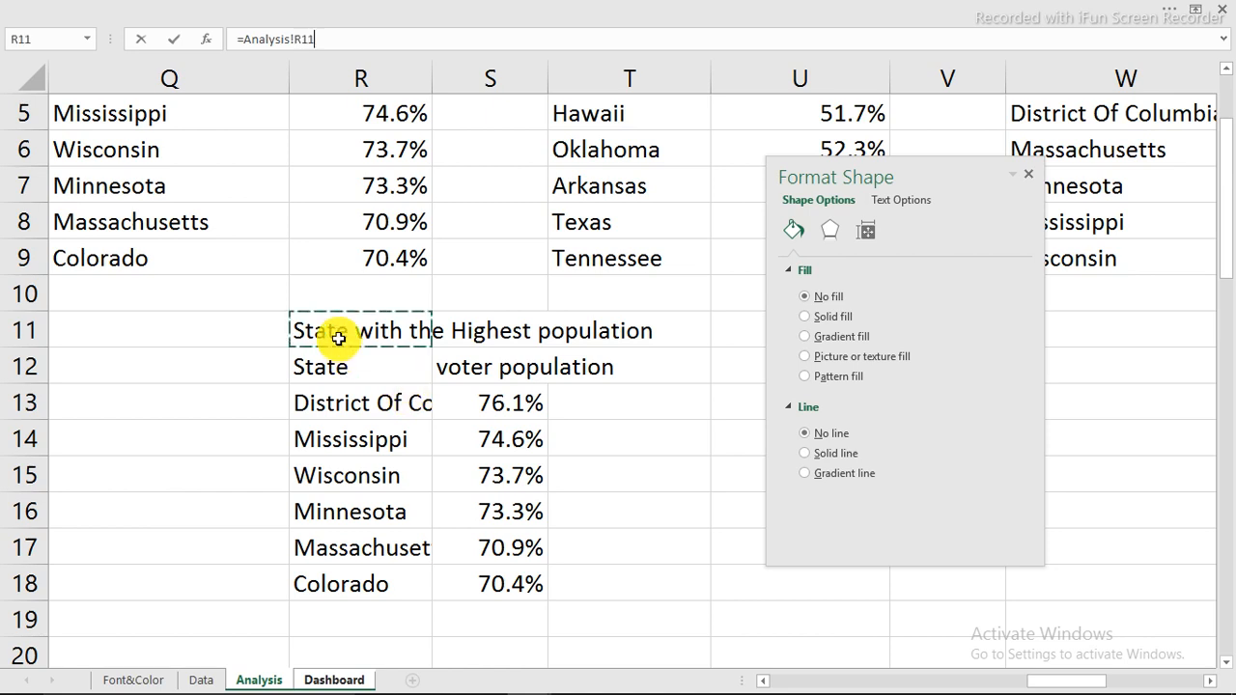
{"action": "key", "text": "Return"}
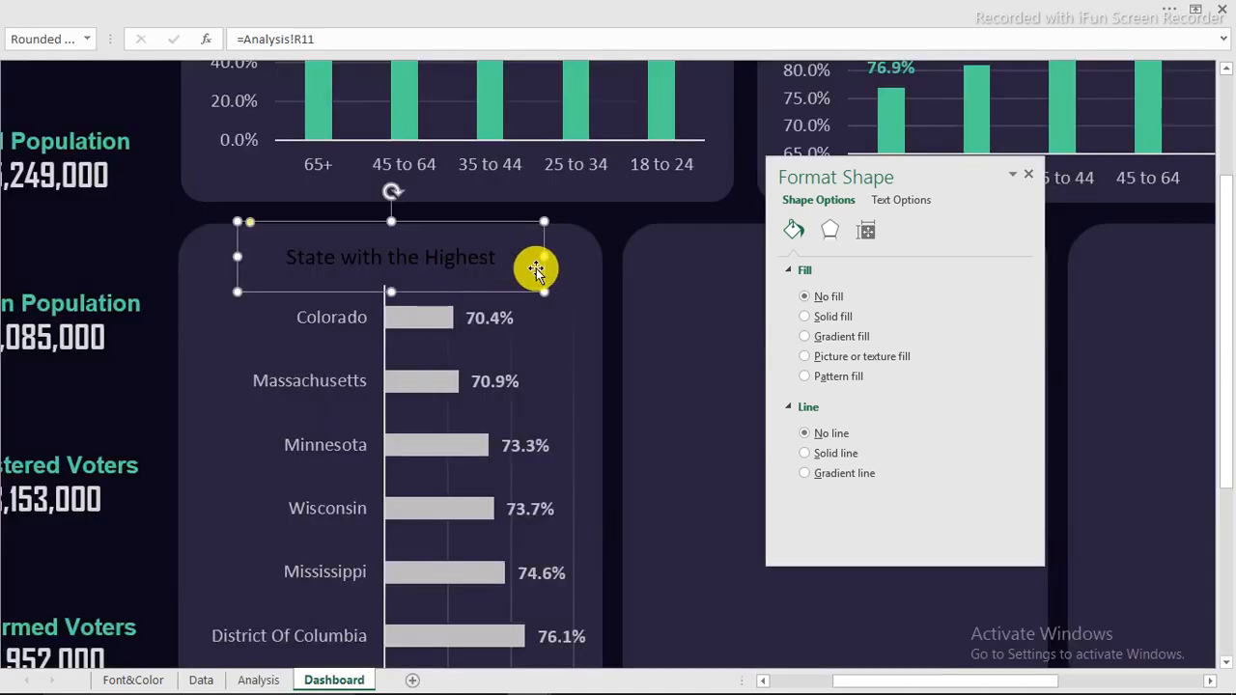
Widen the chart's title box to span the whole card and set its font color to light grey
{"action": "left_click_drag", "start_coordinate": [545, 257], "coordinate": [591, 257]}
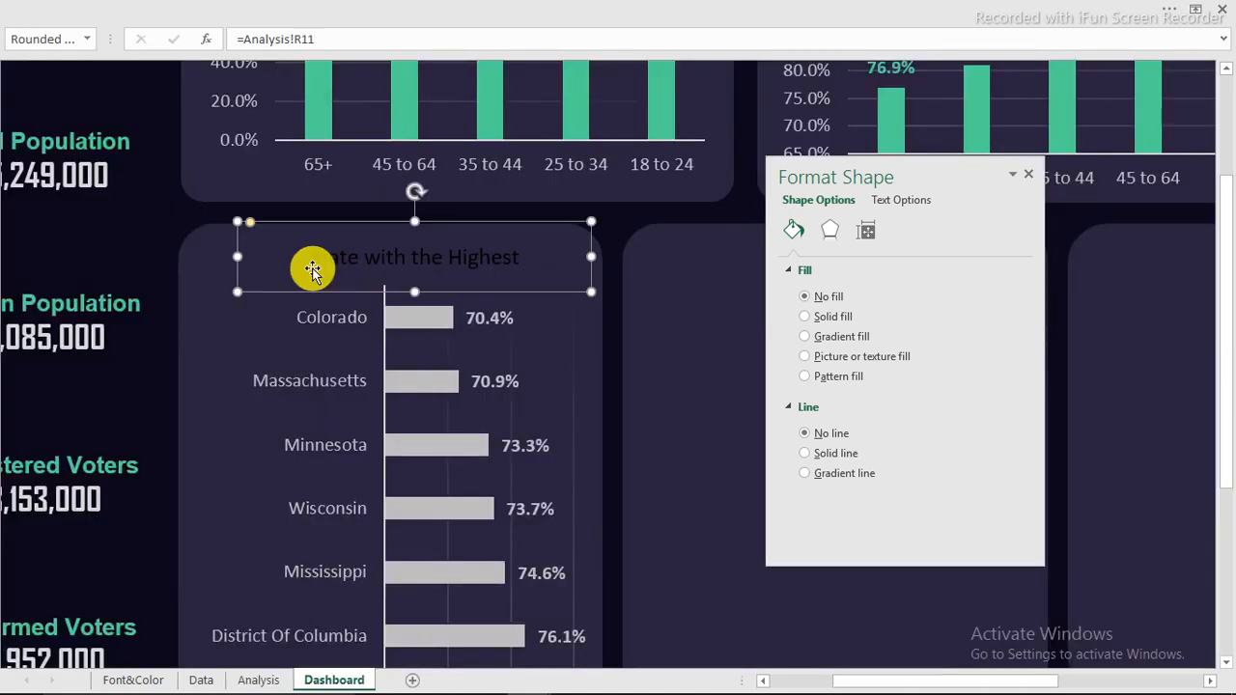
{"action": "left_click_drag", "start_coordinate": [237, 256], "coordinate": [186, 256]}
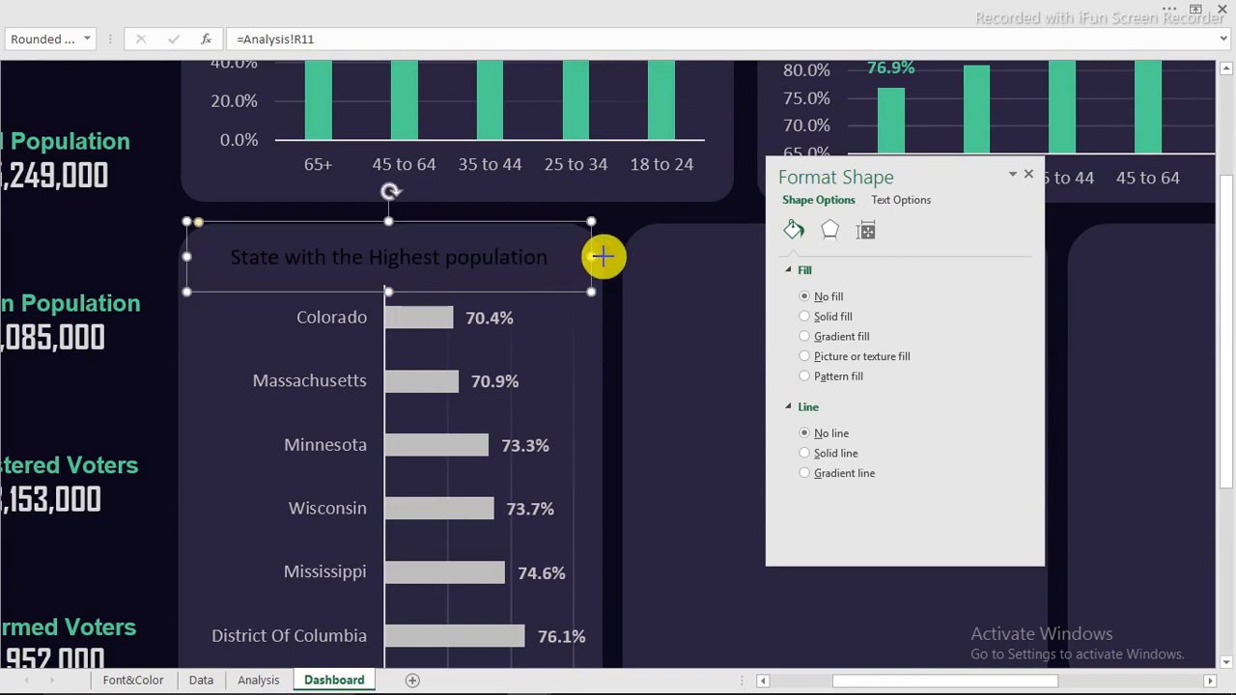
{"action": "left_click_drag", "start_coordinate": [591, 257], "coordinate": [605, 257]}
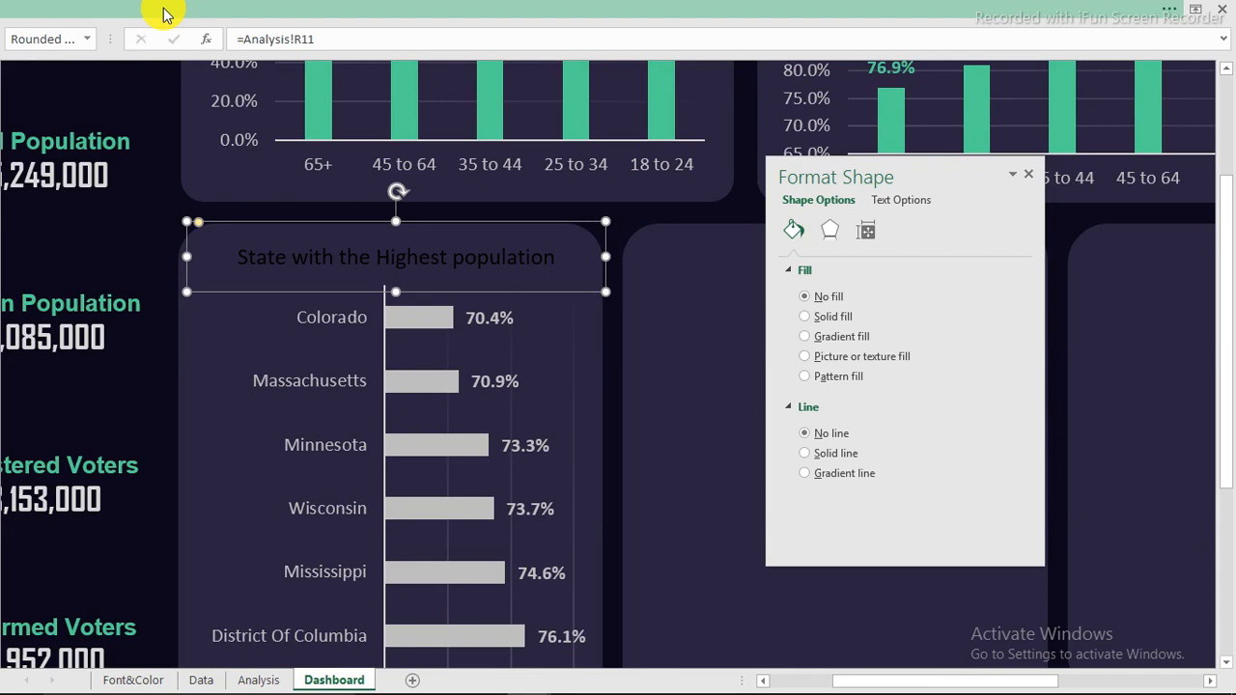
{"action": "left_click", "coordinate": [164, 14]}
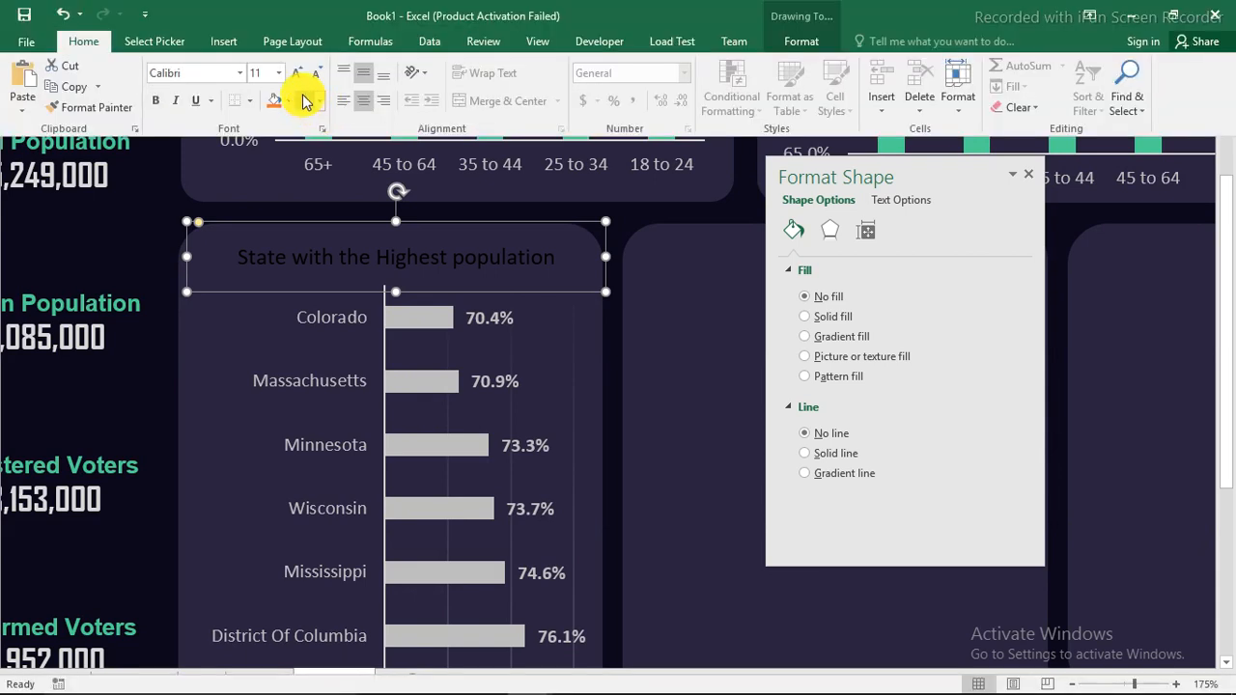
{"action": "left_click", "coordinate": [302, 100]}
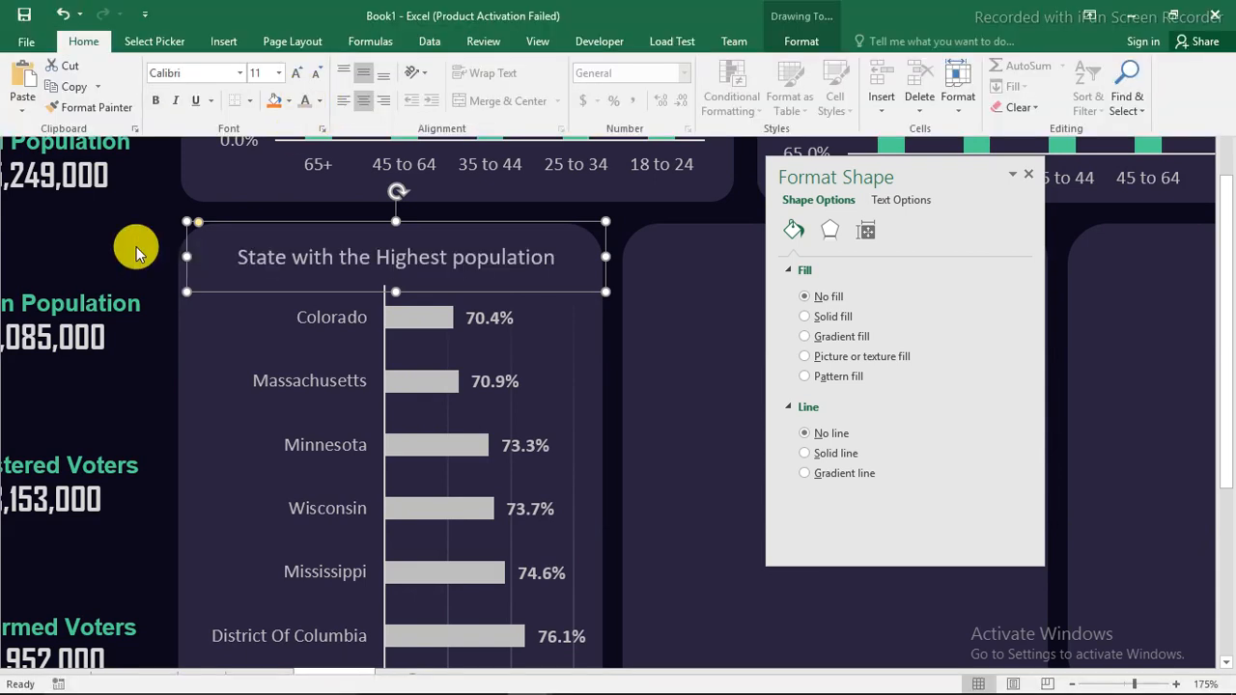
Close the Format Shape pane and test the linked title and bar chart by selecting the Low option, then High again
{"action": "left_click_drag", "start_coordinate": [839, 680], "coordinate": [797, 683]}
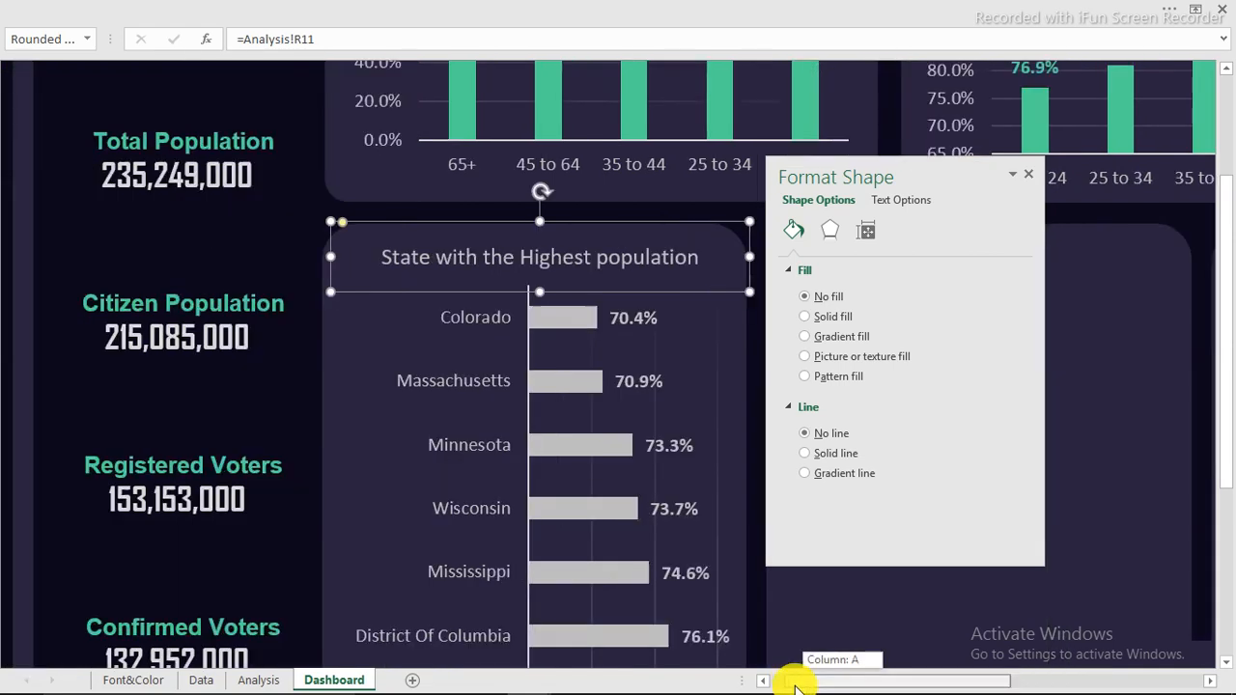
{"action": "scroll", "coordinate": [1092, 226], "scroll_direction": "up", "scroll_amount": 2}
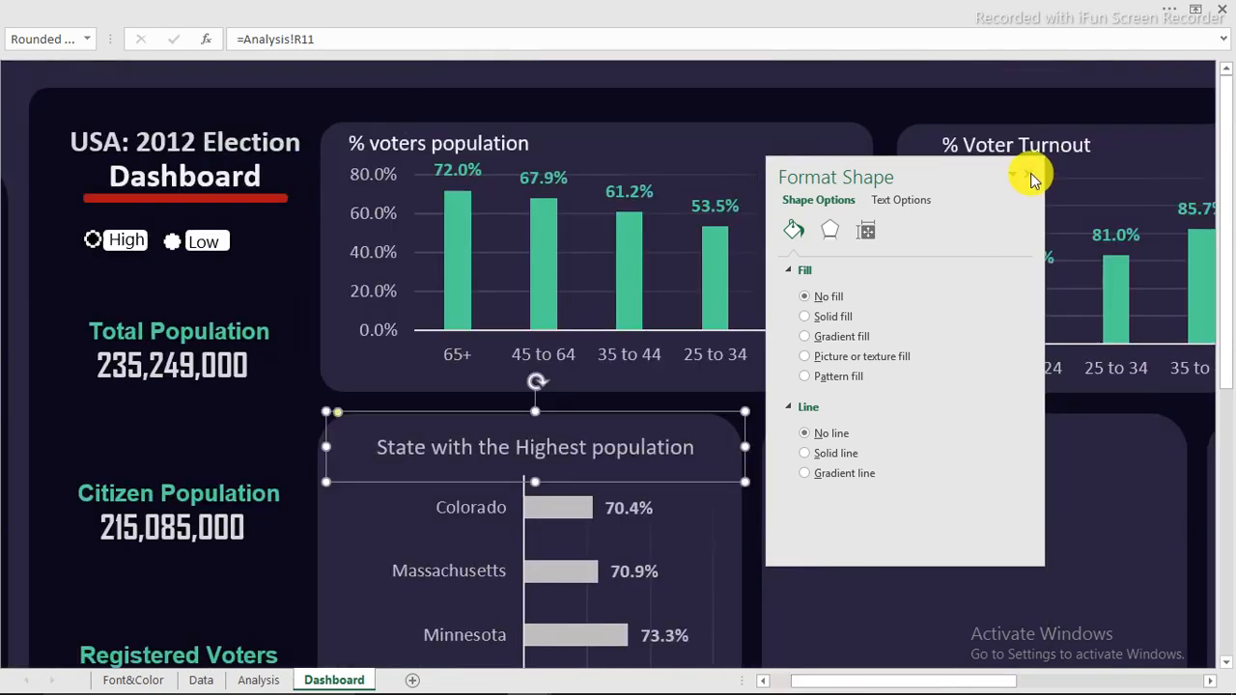
{"action": "left_click", "coordinate": [1031, 177]}
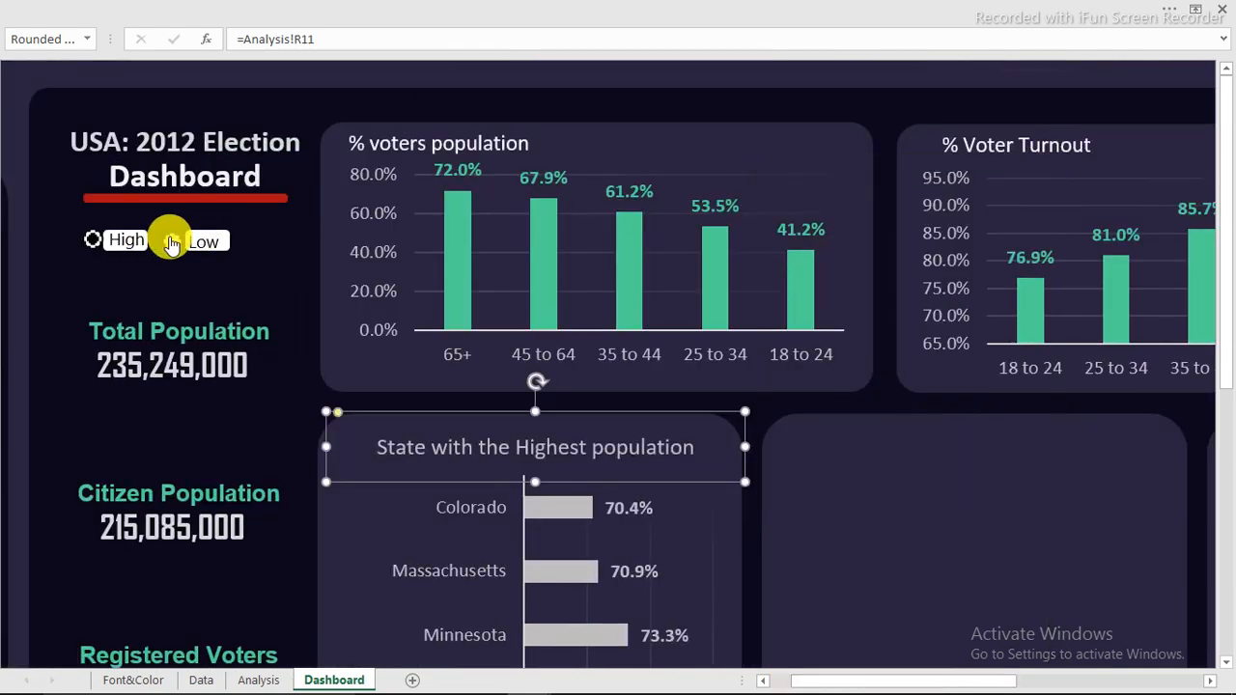
{"action": "left_click", "coordinate": [171, 243]}
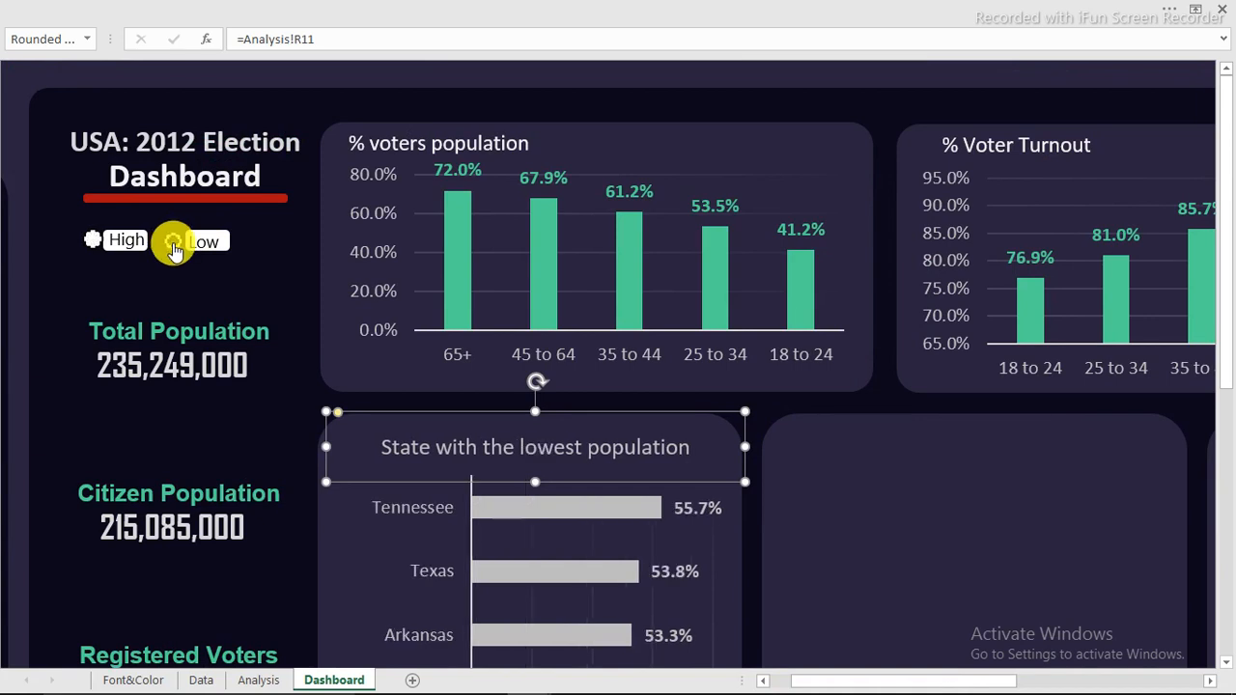
{"action": "left_click", "coordinate": [100, 246]}
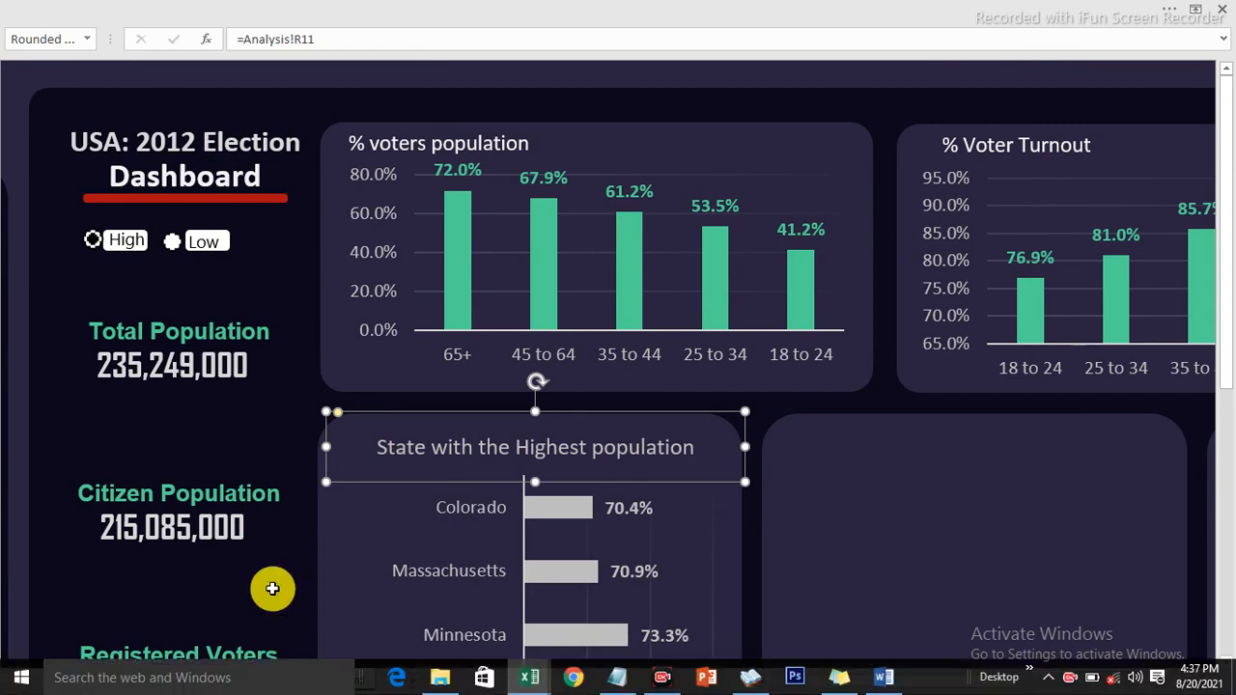
In the IF formula of Analysis cell R11, change the first title to "State with the Highest voter population"
{"action": "left_click", "coordinate": [259, 679]}
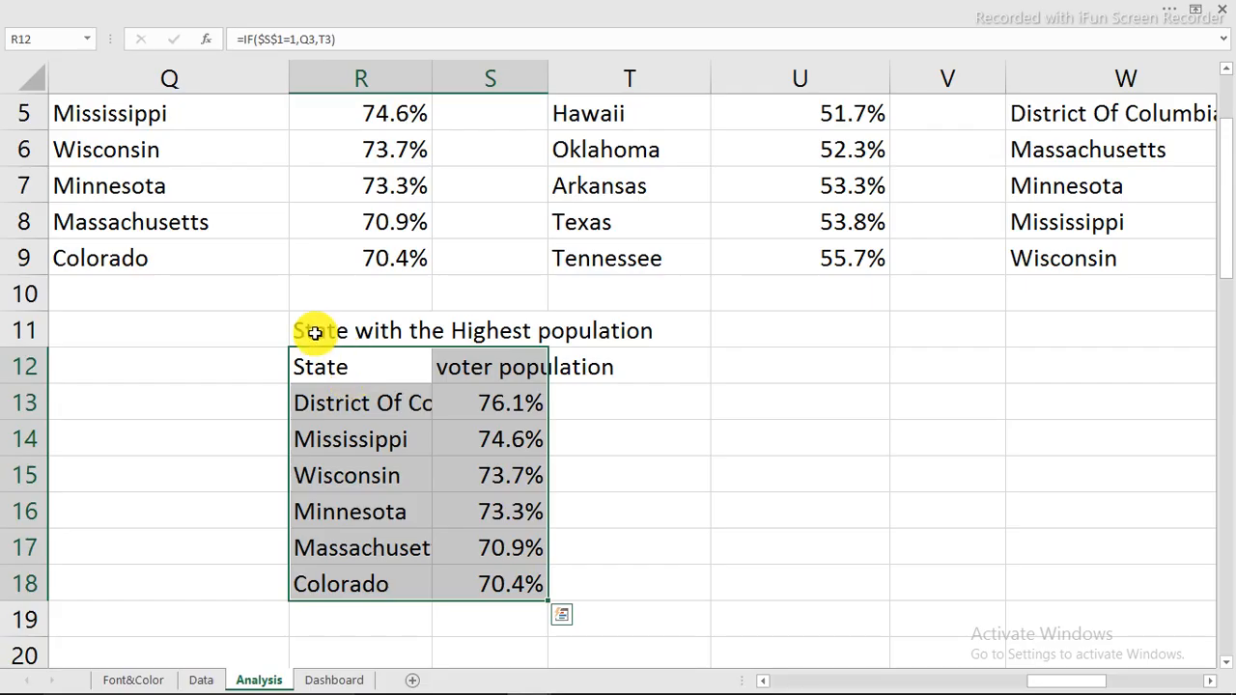
{"action": "double_click", "coordinate": [317, 332]}
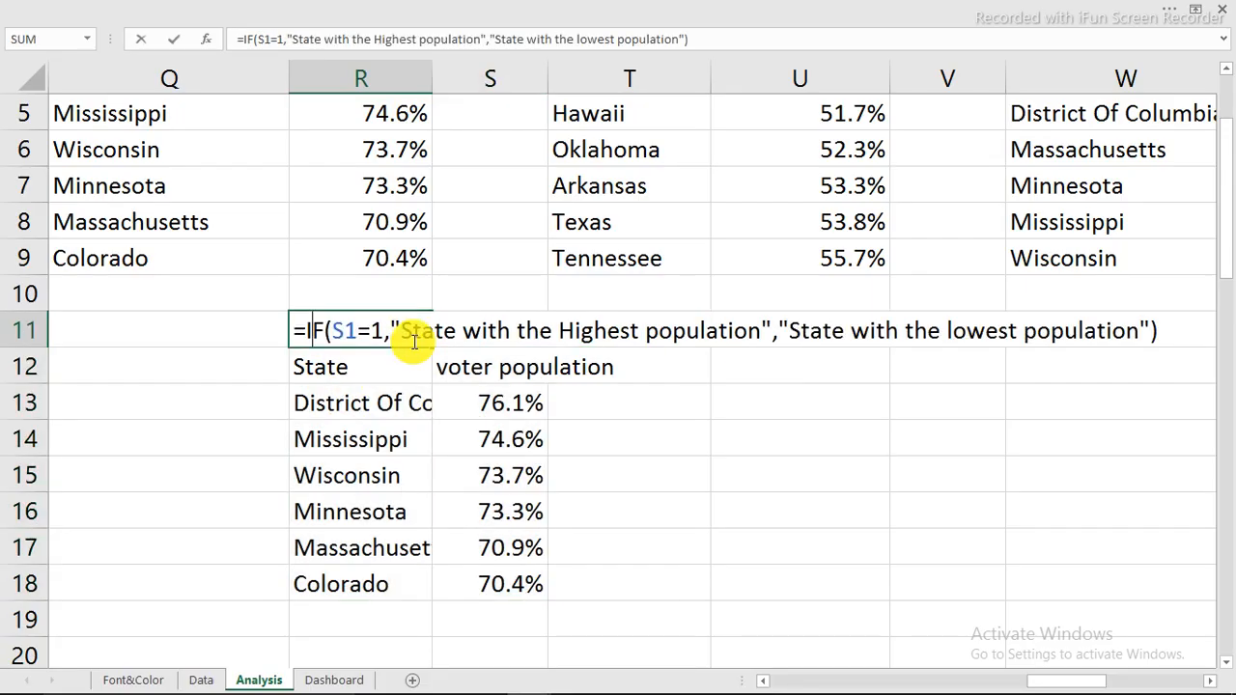
{"action": "left_click", "coordinate": [641, 333]}
{"action": "type", "text": "v"}
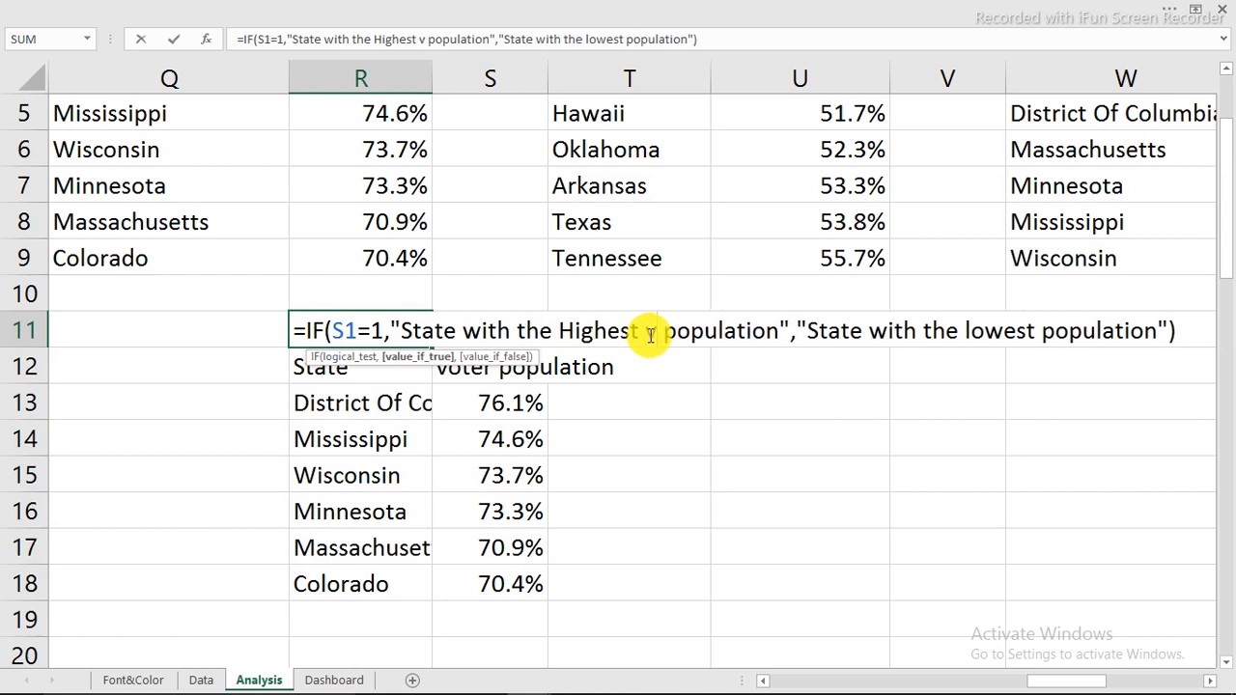
{"action": "type", "text": "oter"}
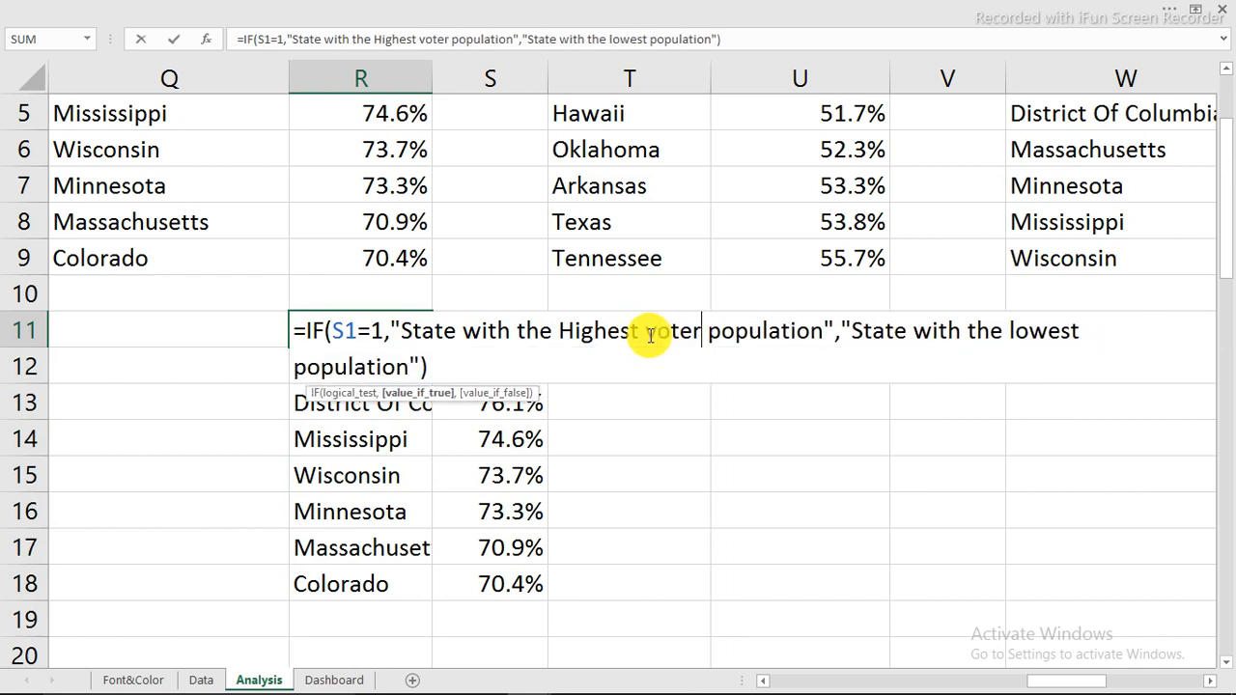
{"action": "key", "text": "Return"}
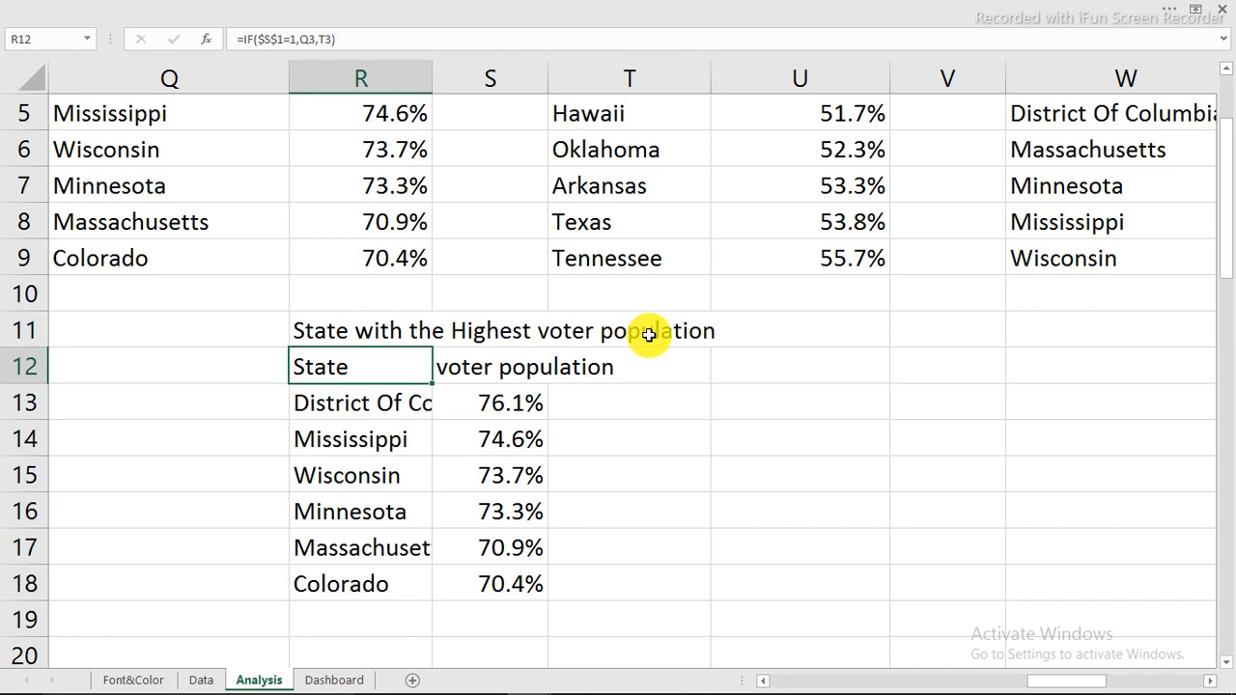
Change the formula's second title to "State with the lowest voter population" and check it on the Dashboard with the Low option
{"action": "double_click", "coordinate": [317, 332]}
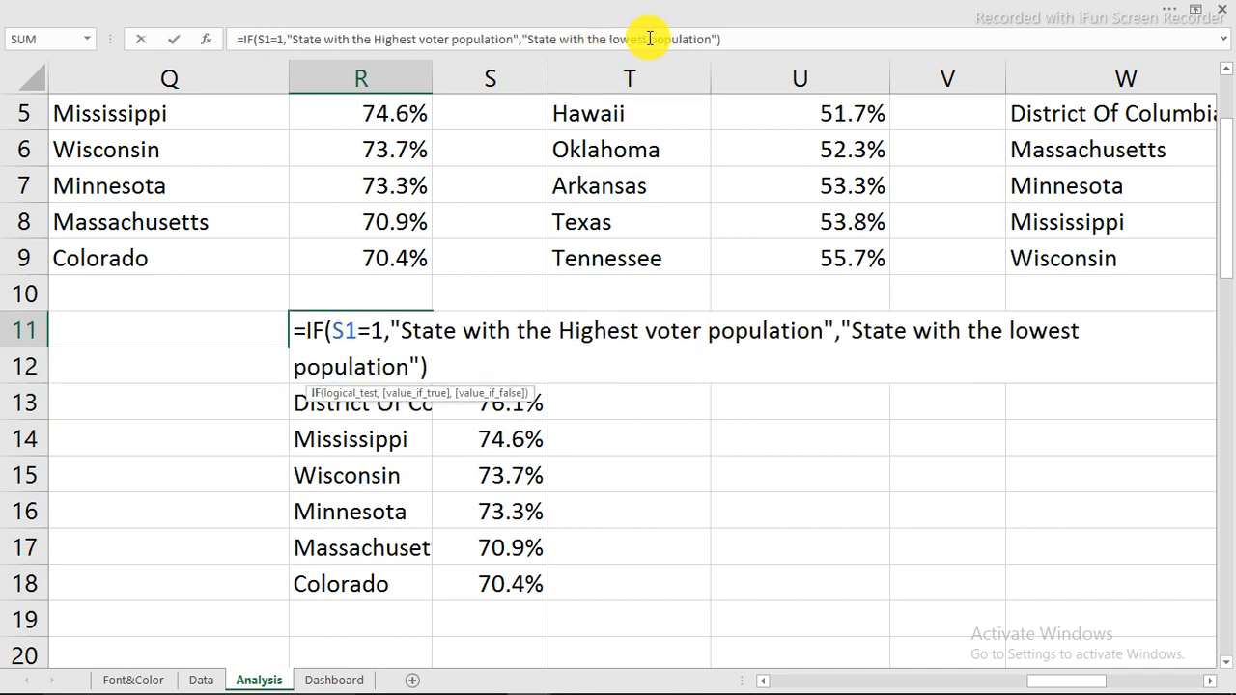
{"action": "left_click", "coordinate": [648, 38]}
{"action": "type", "text": "vo "}
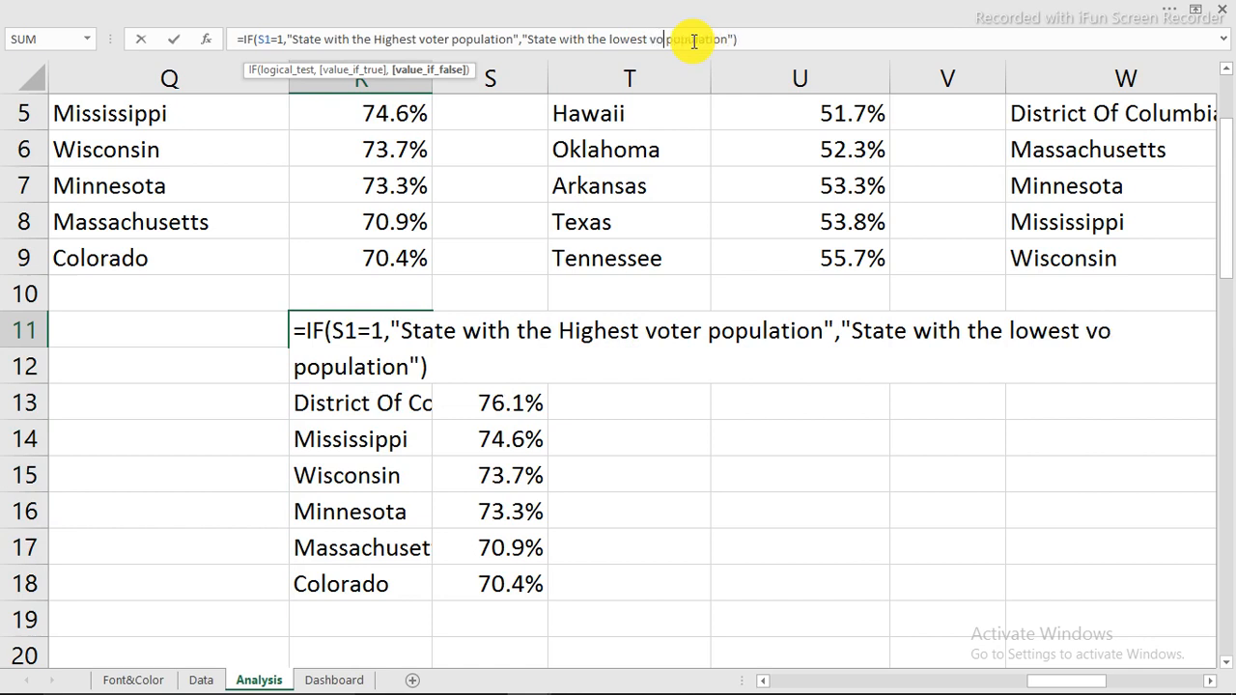
{"action": "type", "text": "ter"}
{"action": "key", "text": "Return"}
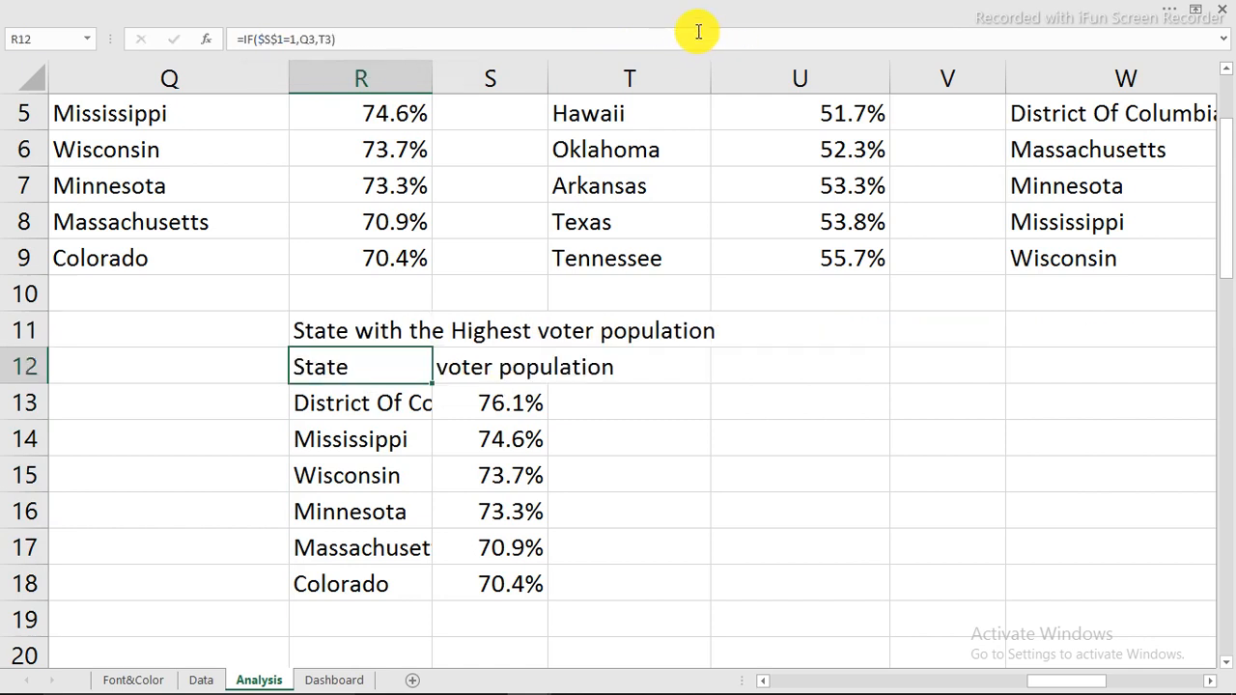
{"action": "left_click", "coordinate": [338, 679]}
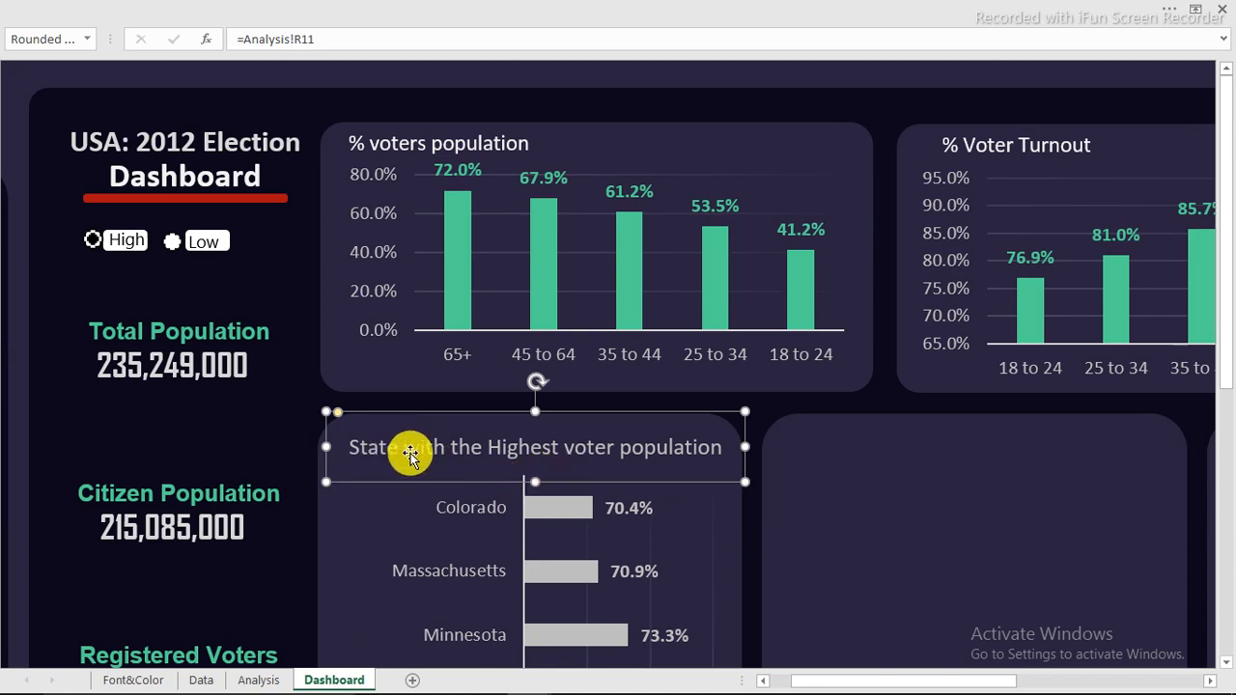
{"action": "left_click", "coordinate": [174, 242]}
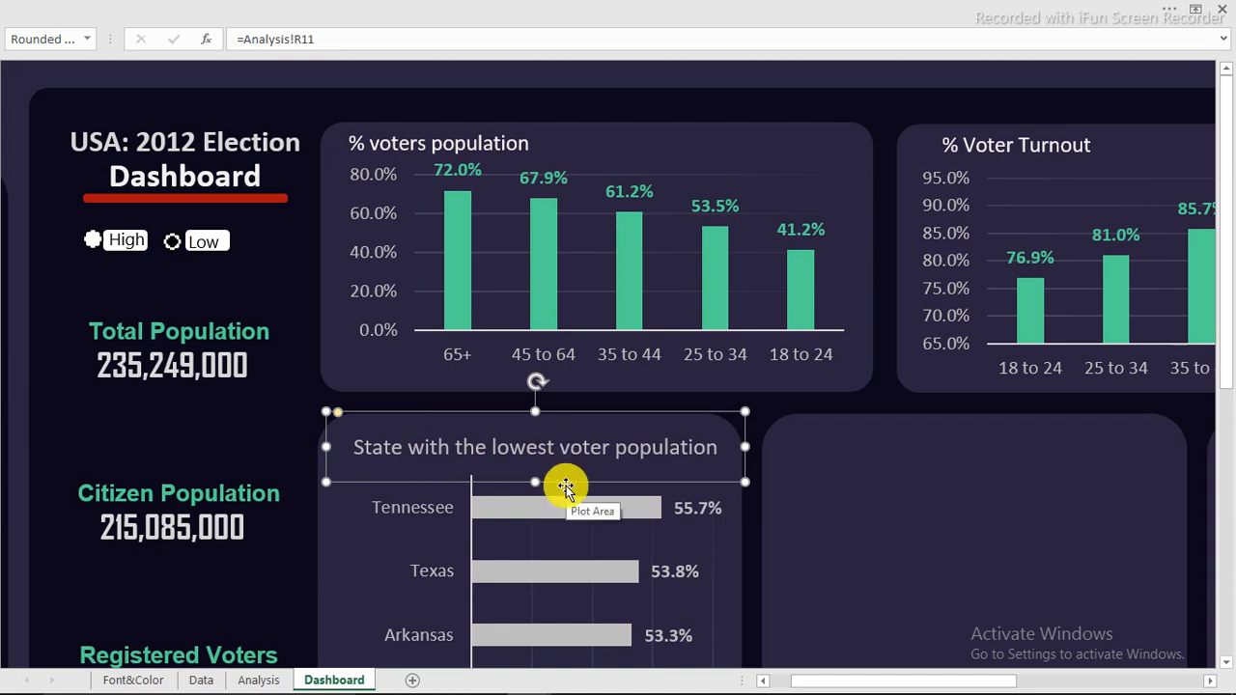
Examine the Voter Turnover tables for the top and bottom states on the Analysis sheet
{"action": "left_click", "coordinate": [257, 680]}
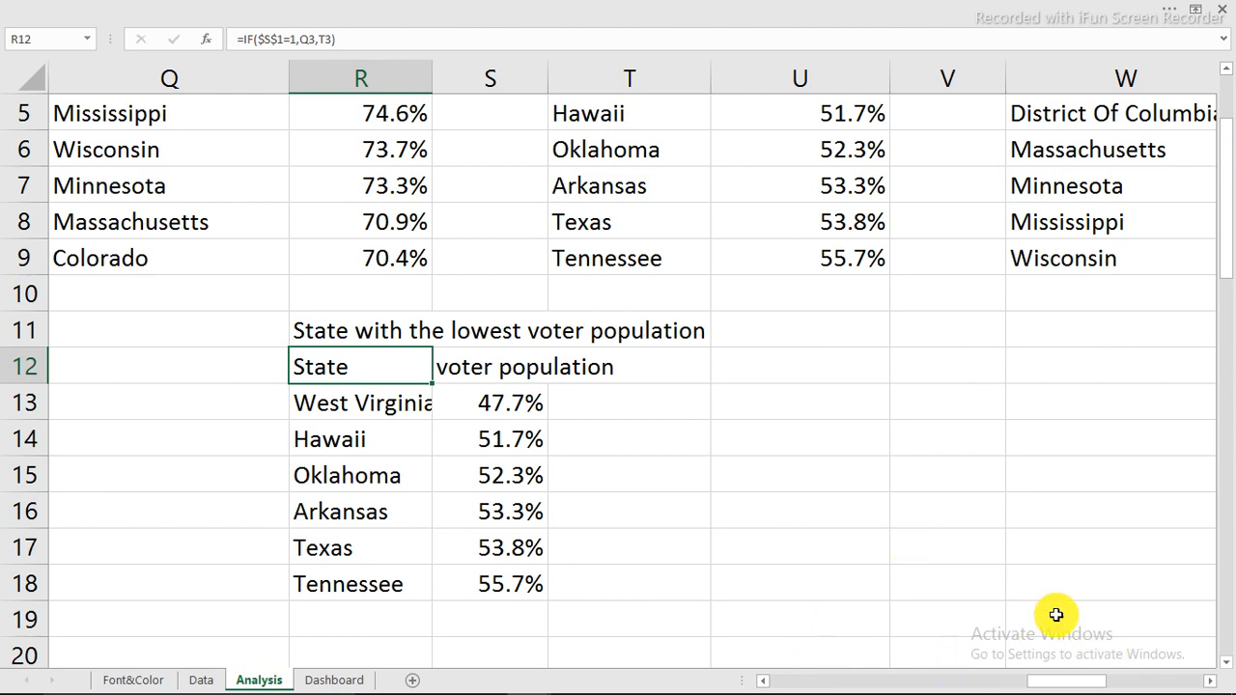
{"action": "left_click", "coordinate": [1210, 680]}
{"action": "left_click", "coordinate": [1210, 680]}
{"action": "scroll", "coordinate": [846, 453], "scroll_direction": "up", "scroll_amount": 2}
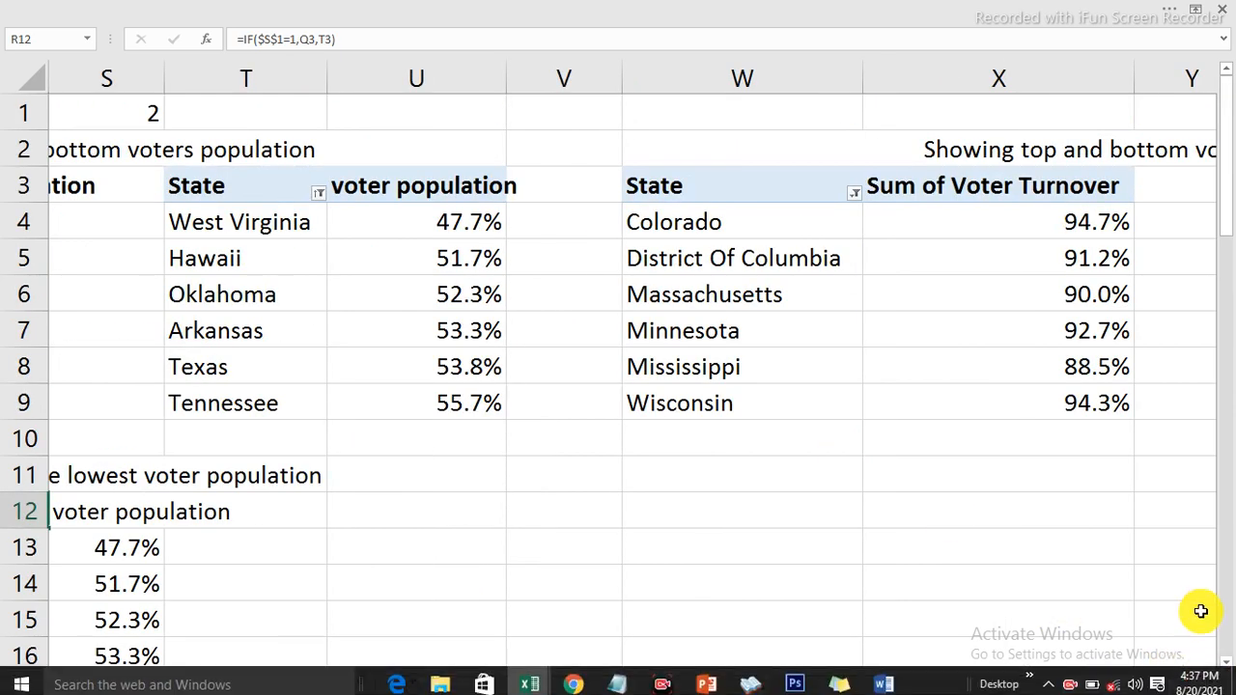
{"action": "left_click", "coordinate": [1215, 681]}
{"action": "left_click", "coordinate": [1215, 682]}
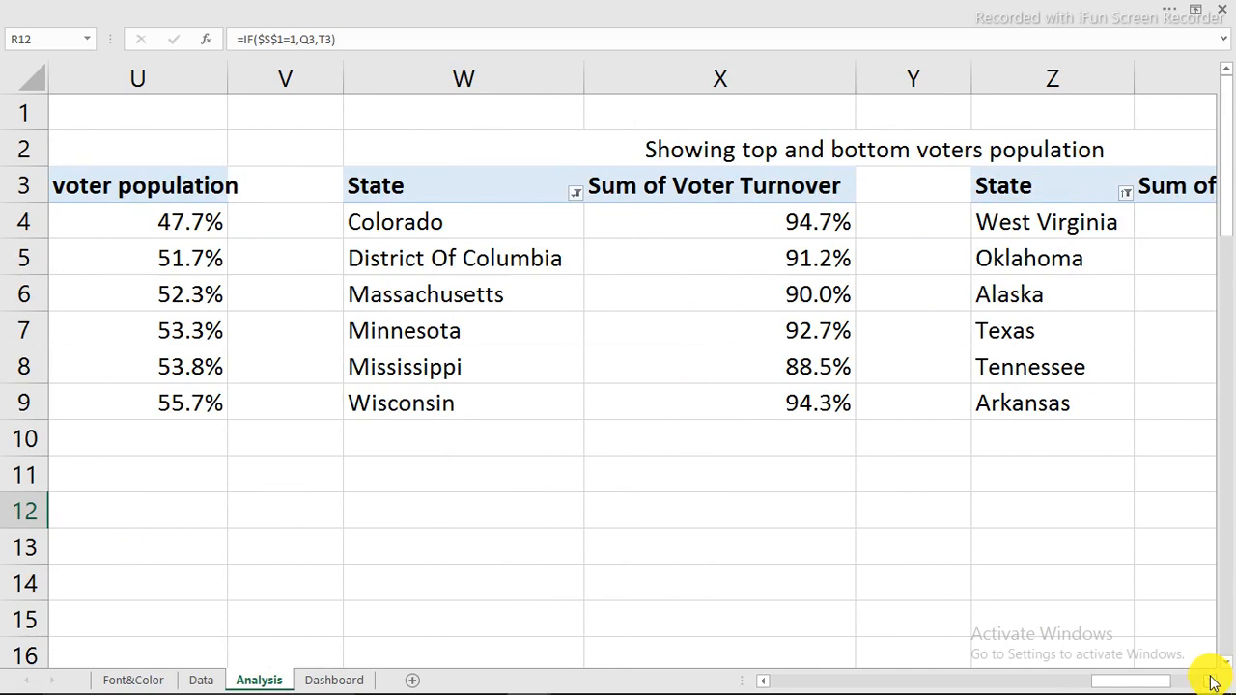
{"action": "mouse_move", "coordinate": [975, 694]}
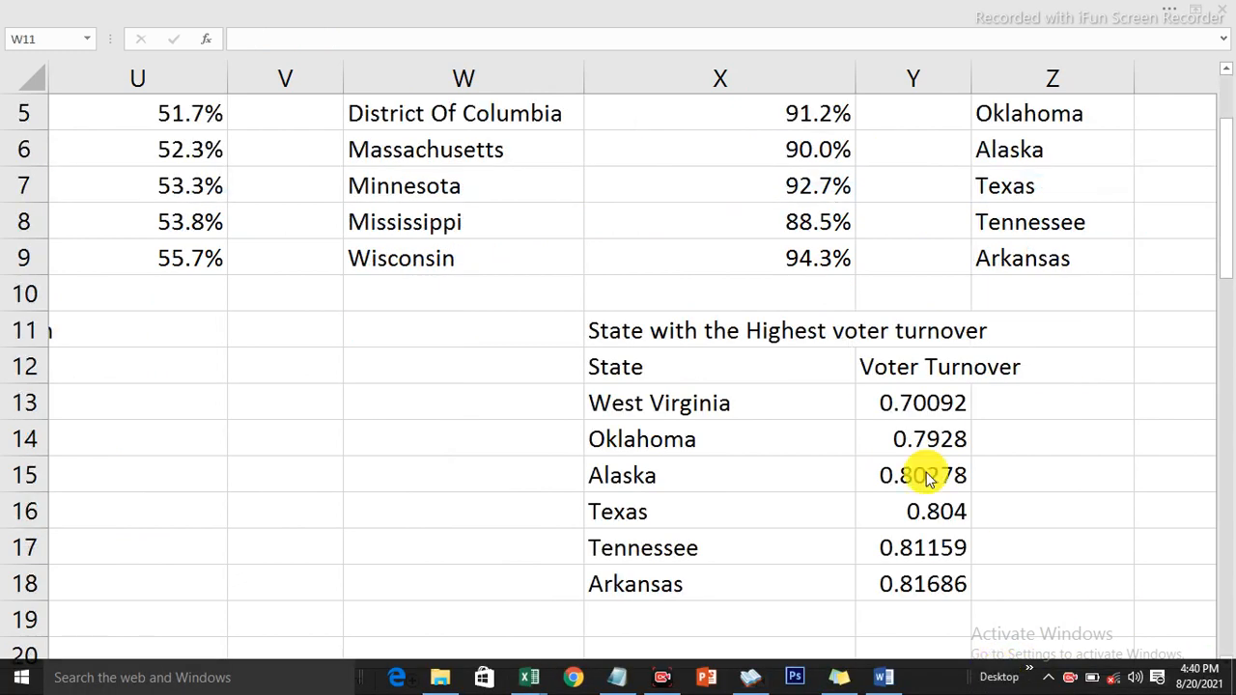
Format the Voter Turnover values in Analysis cells Y13:Y18 as percentages with one decimal place
{"action": "left_click", "coordinate": [652, 365]}
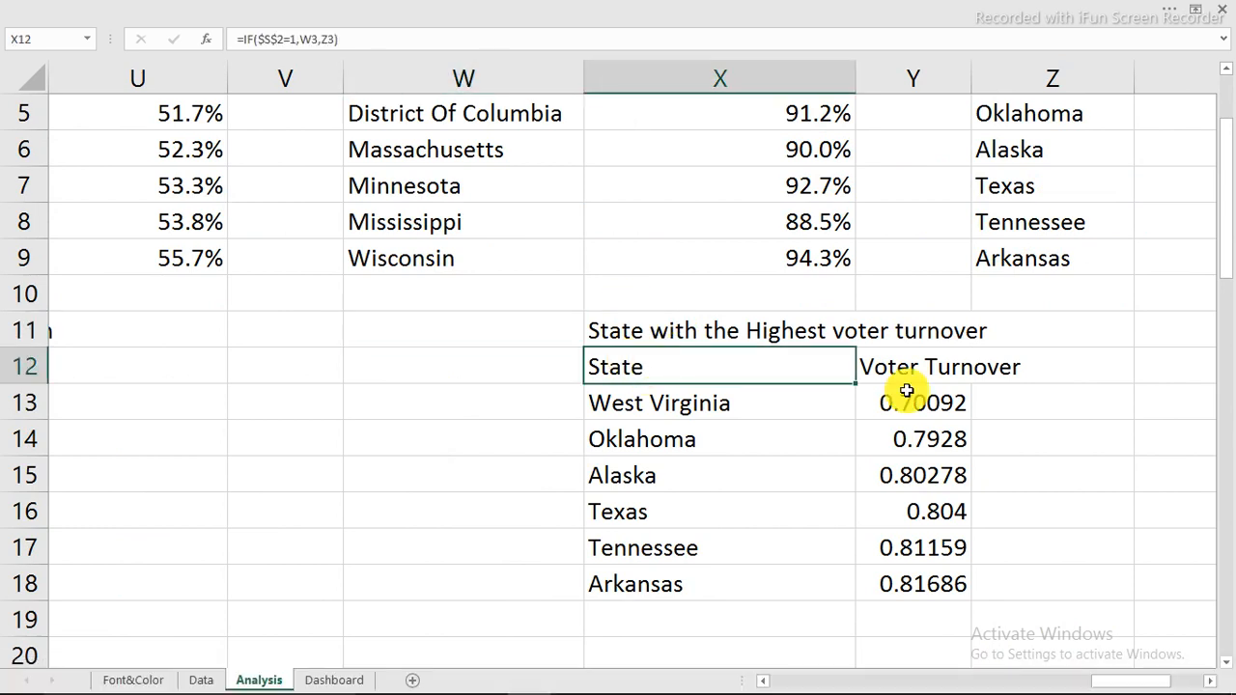
{"action": "left_click_drag", "start_coordinate": [933, 403], "coordinate": [940, 578]}
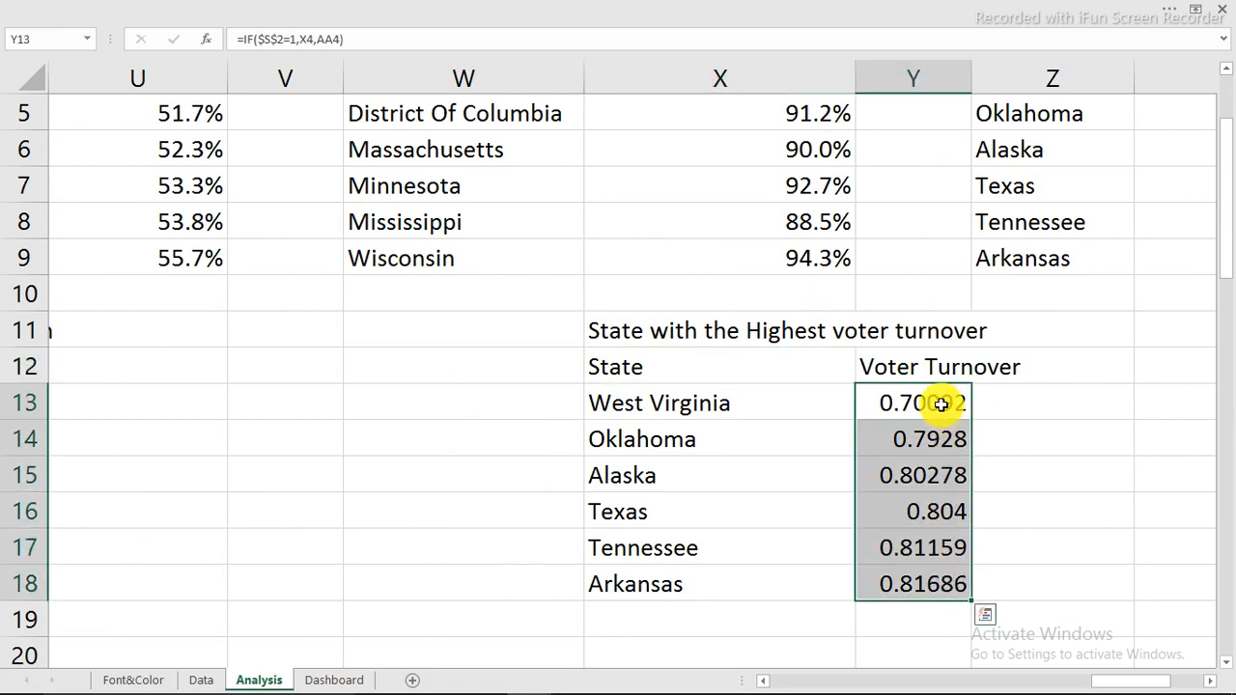
{"action": "right_click", "coordinate": [941, 404]}
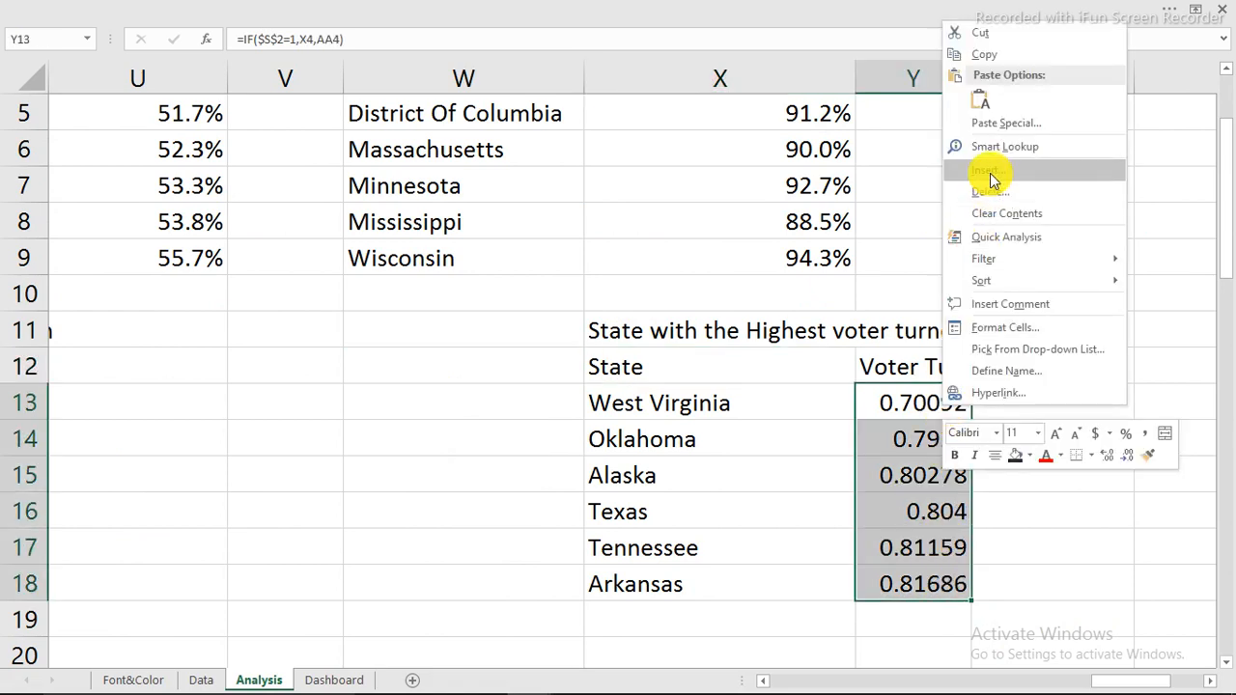
{"action": "left_click", "coordinate": [1005, 328]}
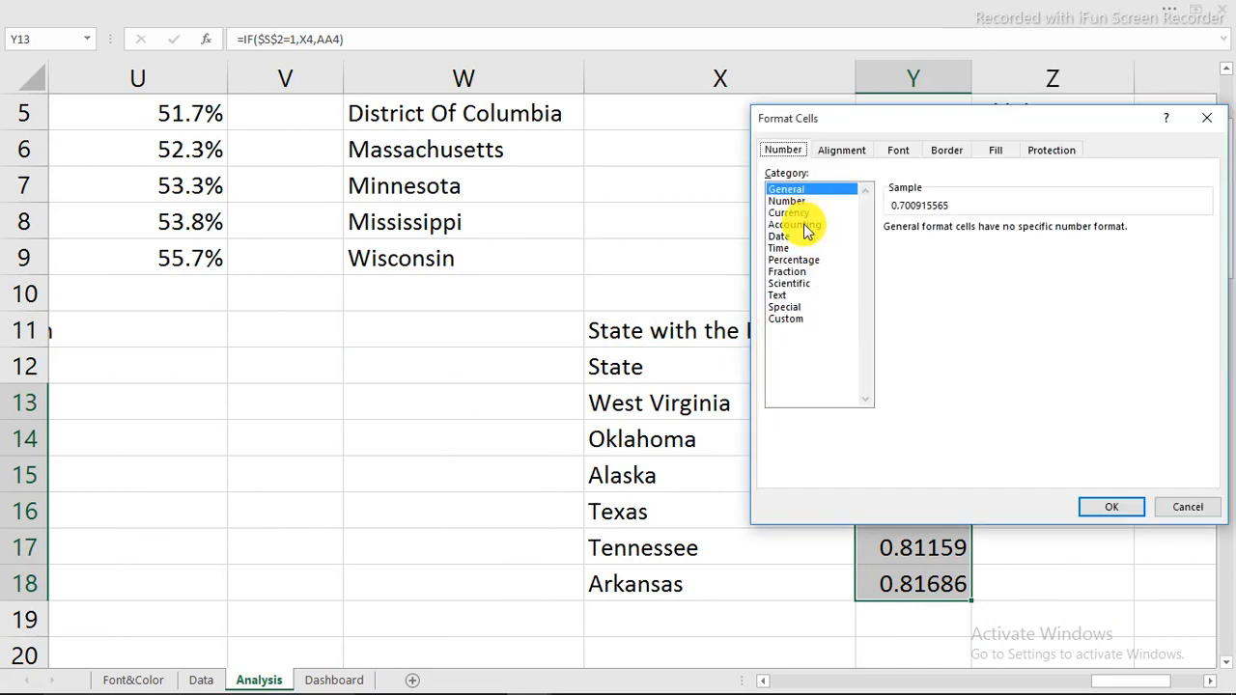
{"action": "left_click", "coordinate": [808, 261]}
{"action": "left_click", "coordinate": [1006, 233]}
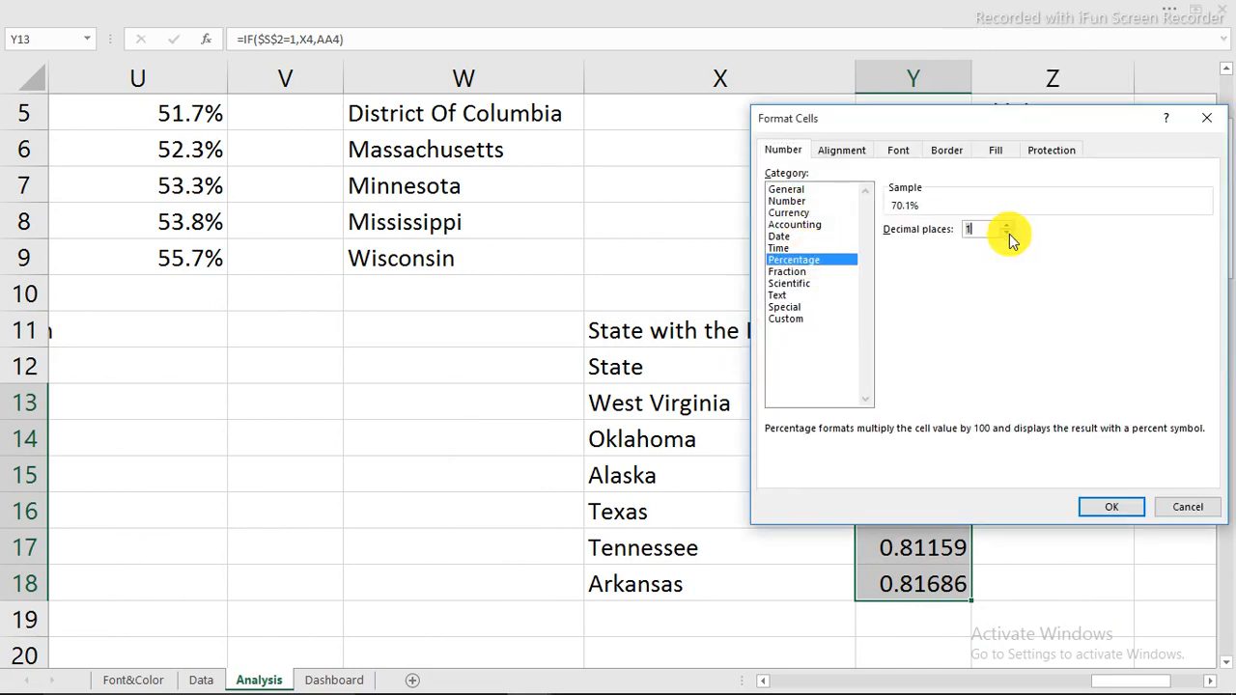
{"action": "left_click", "coordinate": [1123, 510]}
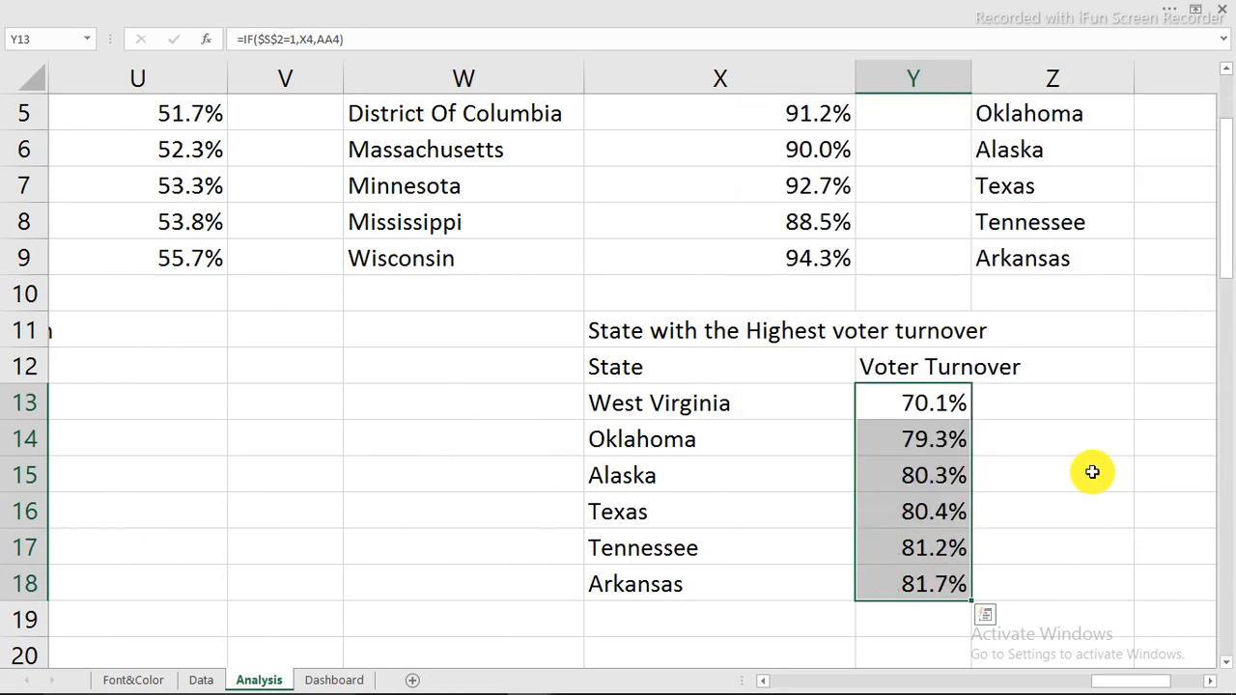
{"action": "left_click", "coordinate": [447, 544]}
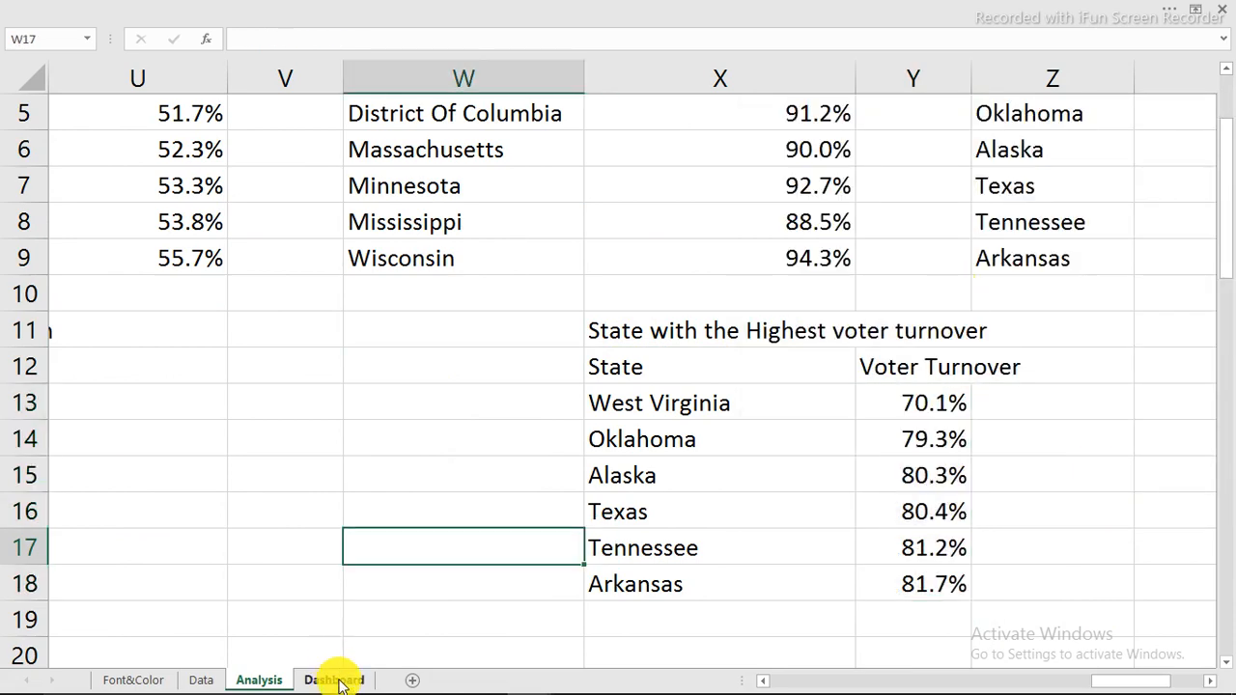
Duplicate the voter population bar chart on the Dashboard and position the copy inside the empty panel beside it
{"action": "left_click", "coordinate": [334, 680]}
{"action": "left_click", "coordinate": [498, 492]}
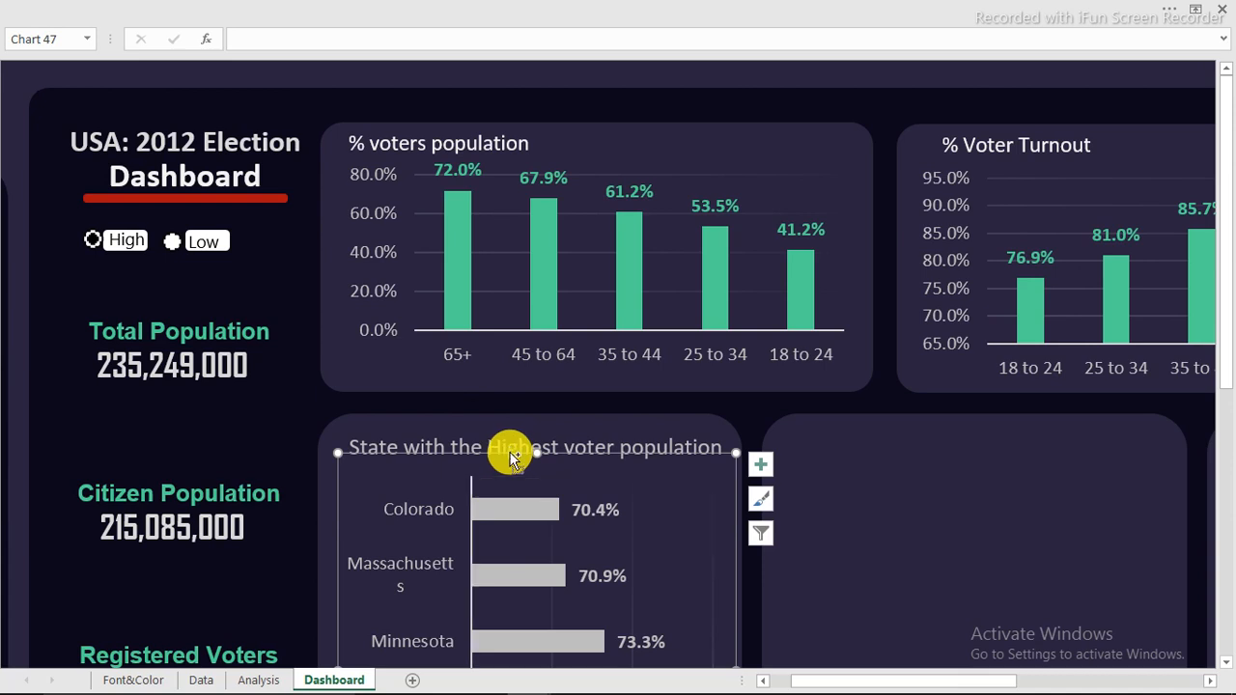
{"action": "key", "text": "ctrl+d"}
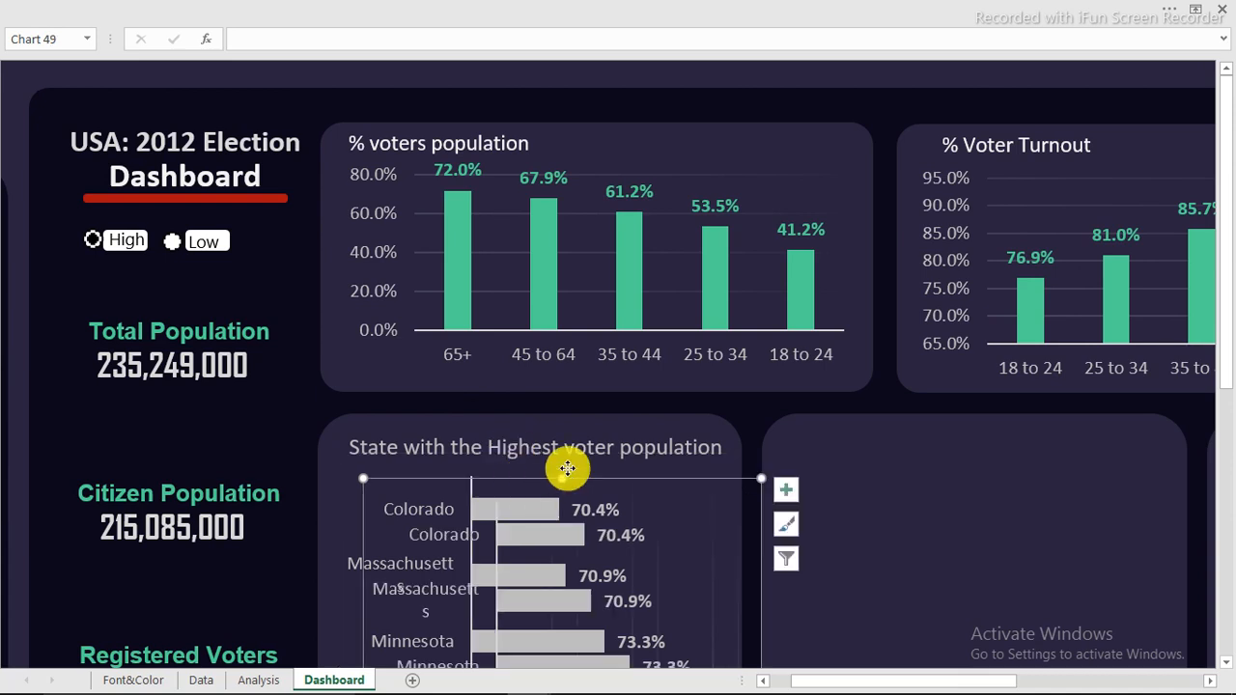
{"action": "left_click_drag", "start_coordinate": [568, 468], "coordinate": [940, 422]}
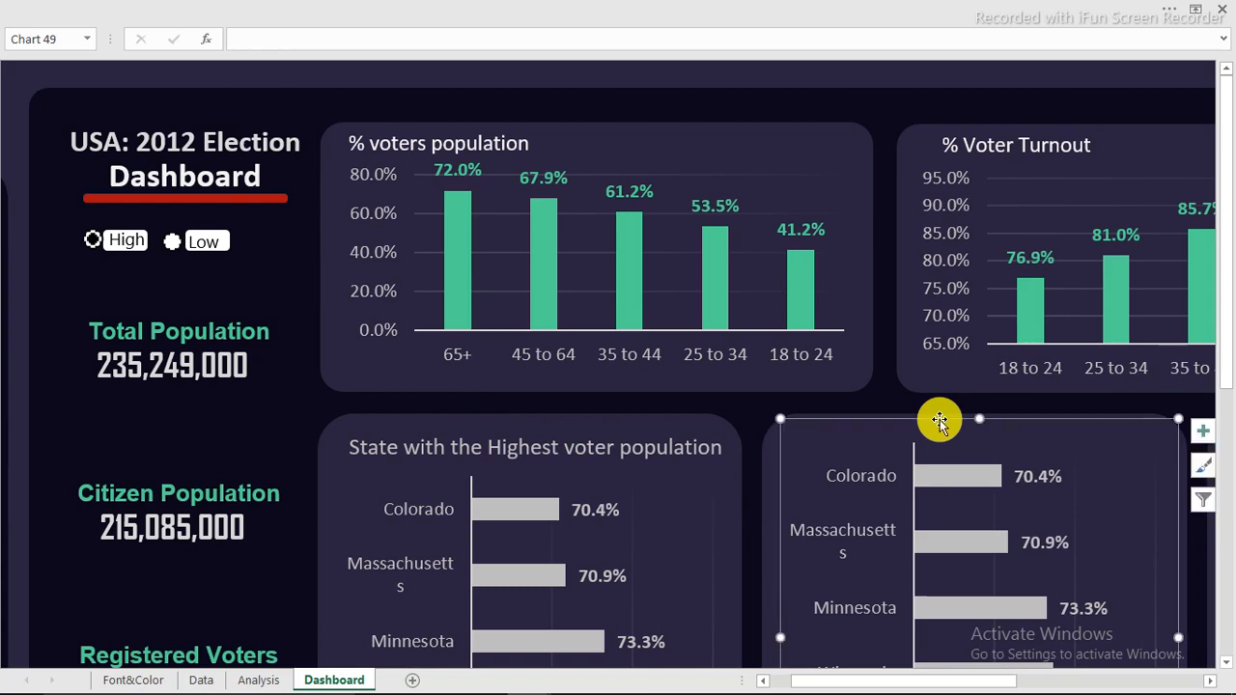
{"action": "scroll", "coordinate": [939, 422], "scroll_direction": "down", "scroll_amount": 3}
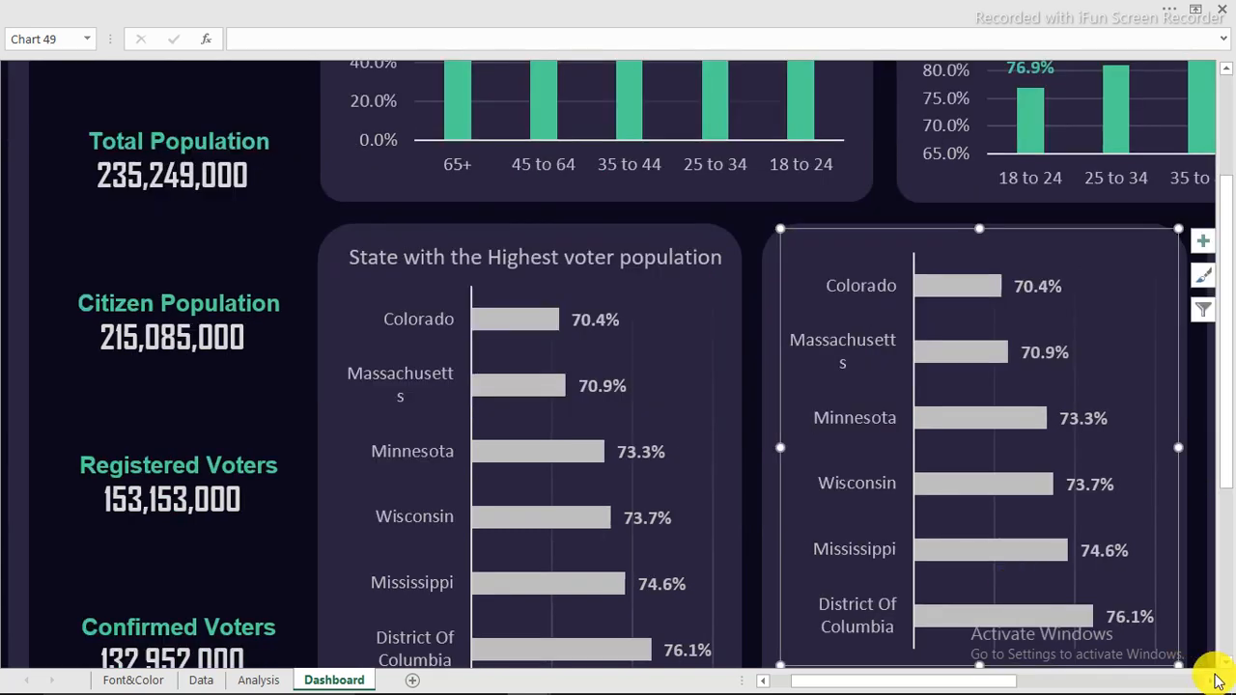
{"action": "left_click", "coordinate": [1215, 679]}
{"action": "scroll", "coordinate": [1034, 566], "scroll_direction": "down", "scroll_amount": 3}
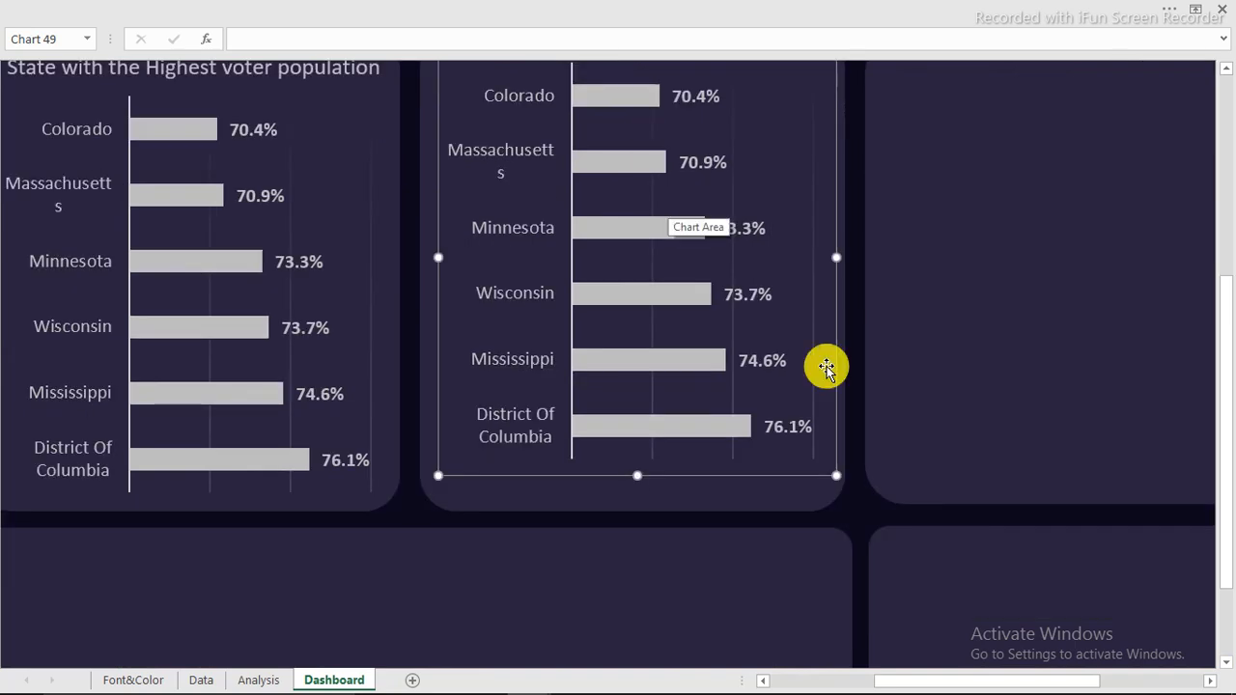
{"action": "scroll", "coordinate": [827, 367], "scroll_direction": "up", "scroll_amount": 2}
{"action": "left_click_drag", "start_coordinate": [670, 129], "coordinate": [672, 163]}
Change the duplicated chart's data range to Analysis!$X$12:$Y$18 so it plots the Voter Turnover table
{"action": "right_click", "coordinate": [637, 225]}
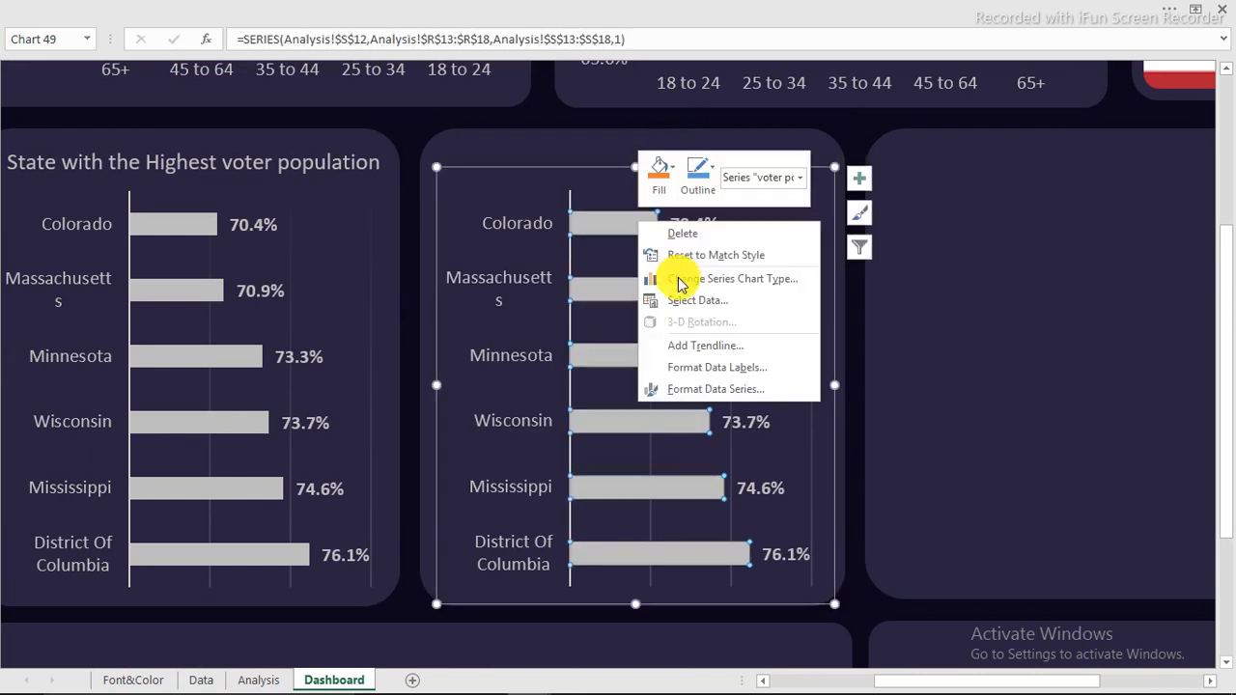
{"action": "left_click", "coordinate": [687, 307]}
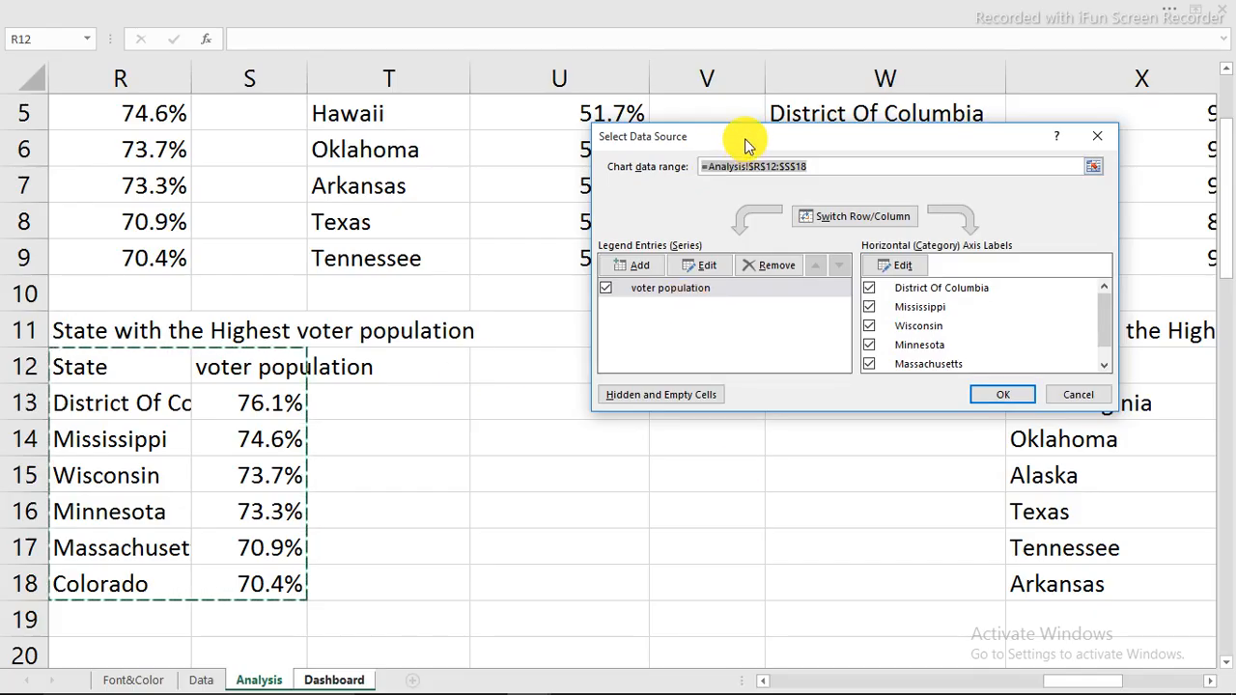
{"action": "left_click_drag", "start_coordinate": [744, 142], "coordinate": [248, 216]}
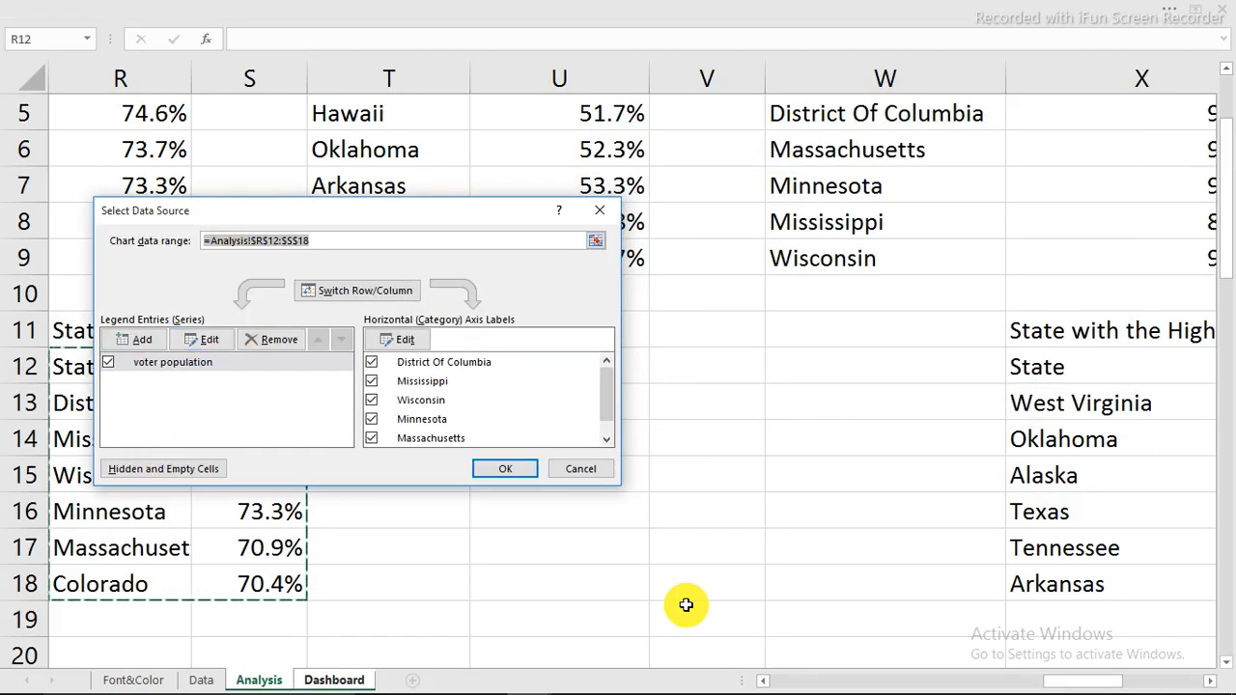
{"action": "left_click", "coordinate": [1210, 681]}
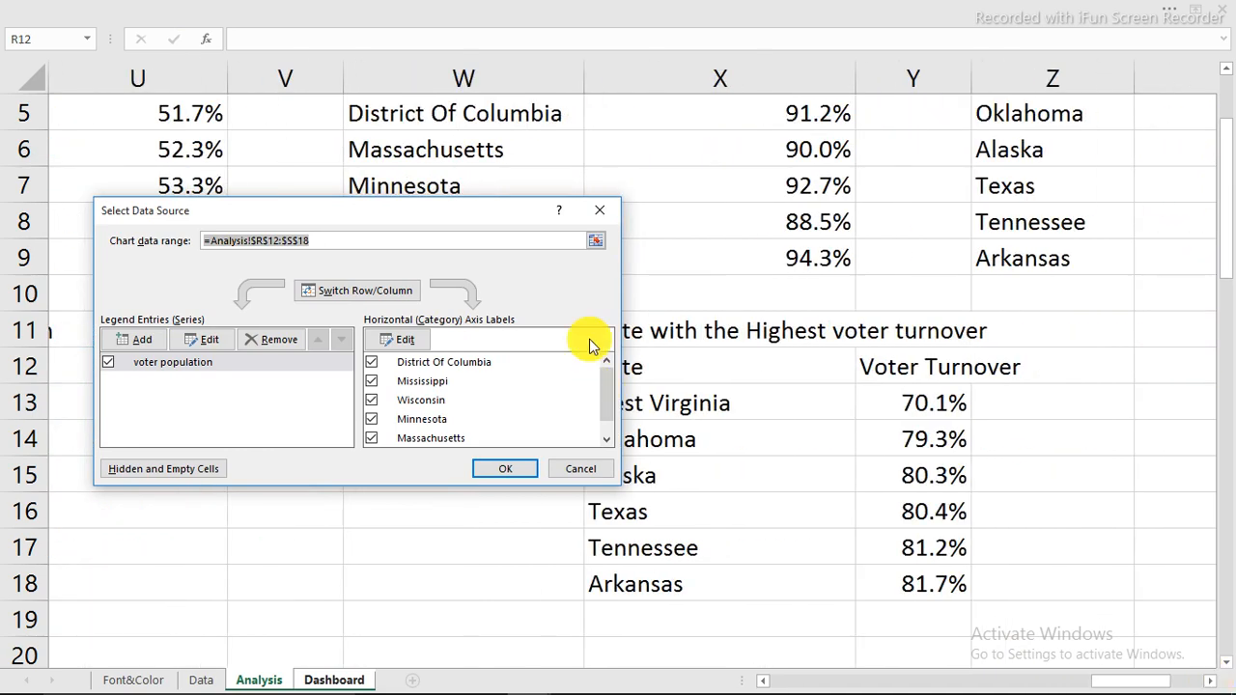
{"action": "left_click_drag", "start_coordinate": [450, 210], "coordinate": [319, 174]}
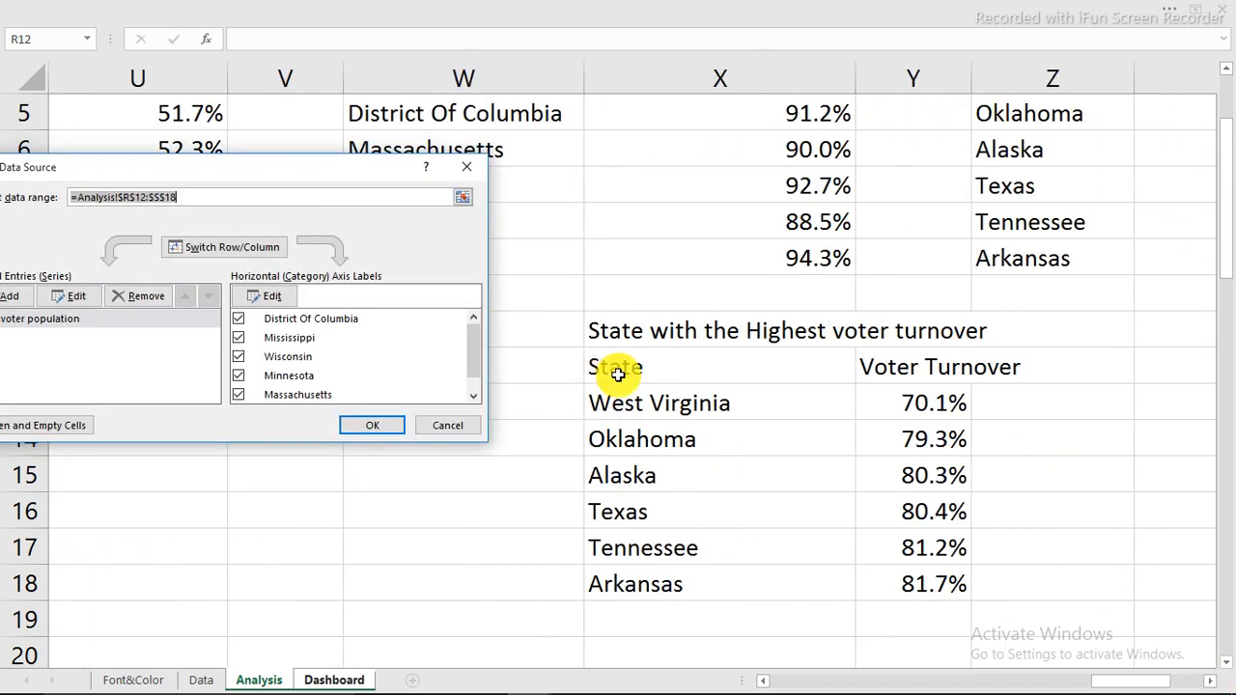
{"action": "left_click_drag", "start_coordinate": [618, 367], "coordinate": [947, 587]}
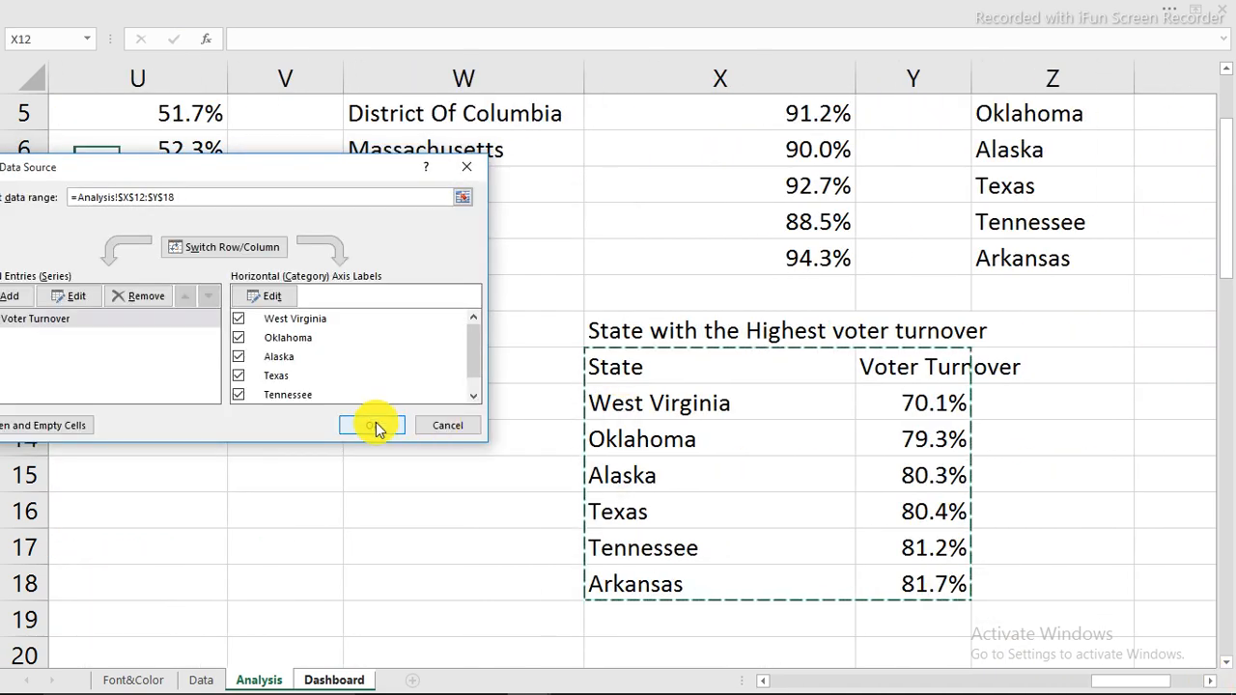
{"action": "left_click", "coordinate": [372, 425]}
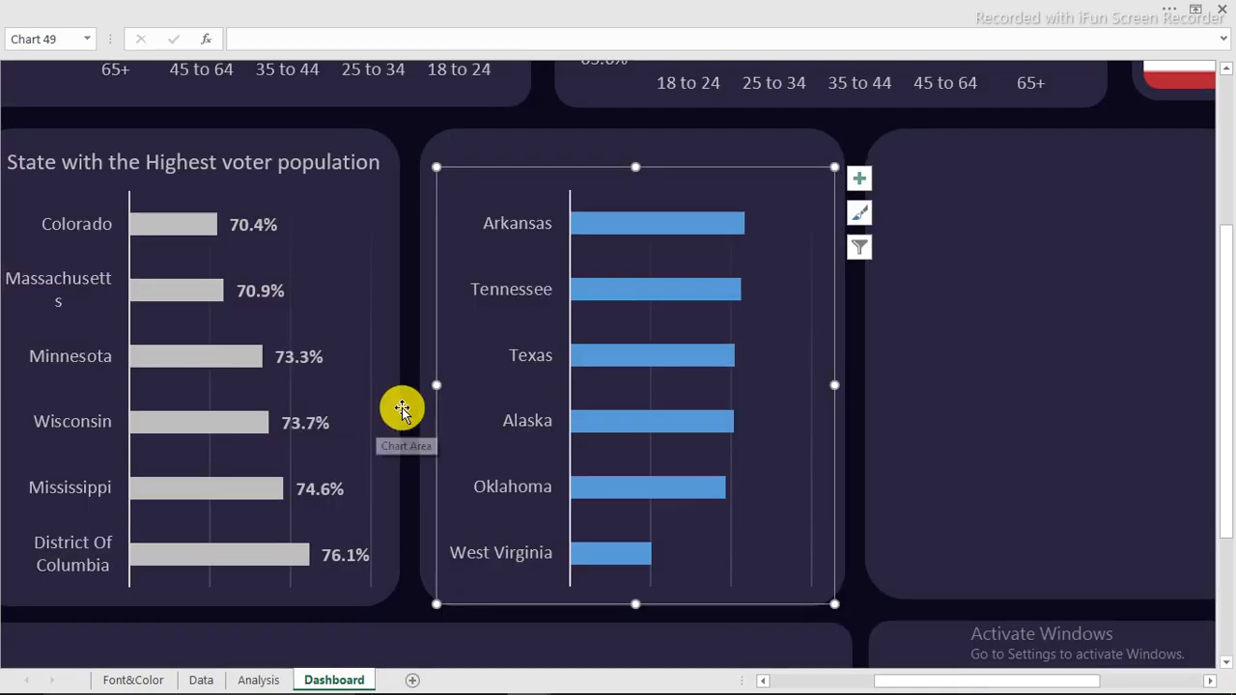
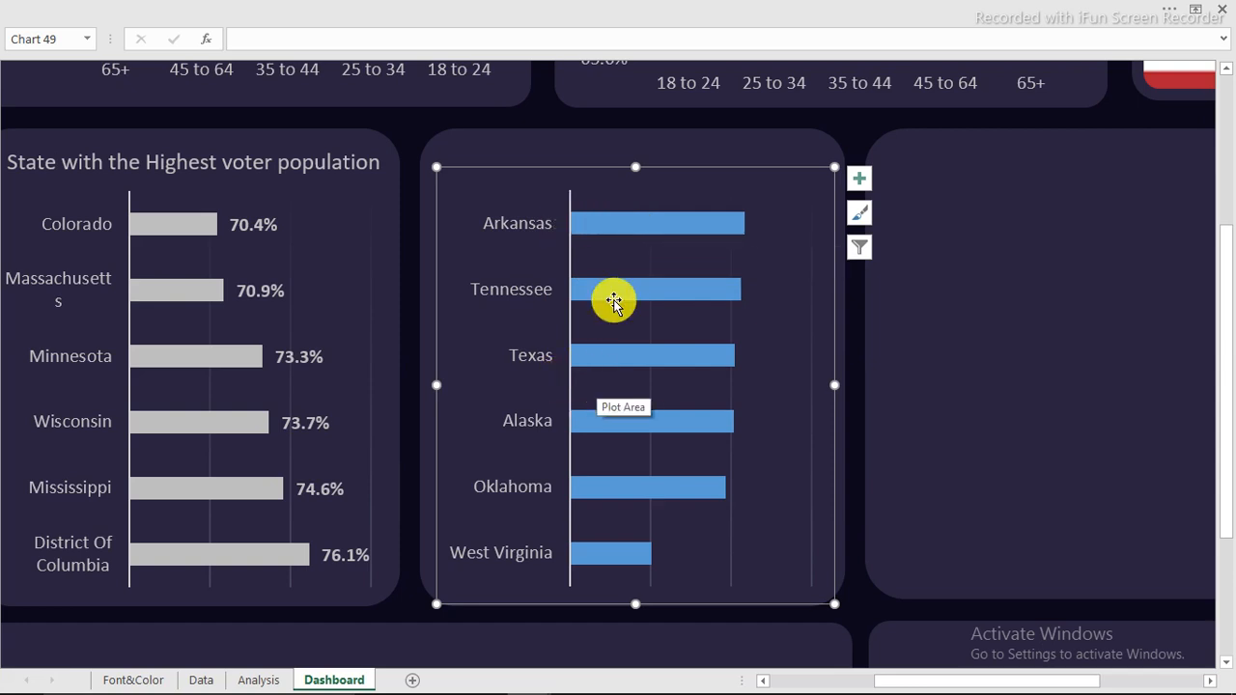
Fill the voter turnover chart's bars with the same light gray as the voter population chart
{"action": "right_click", "coordinate": [628, 226]}
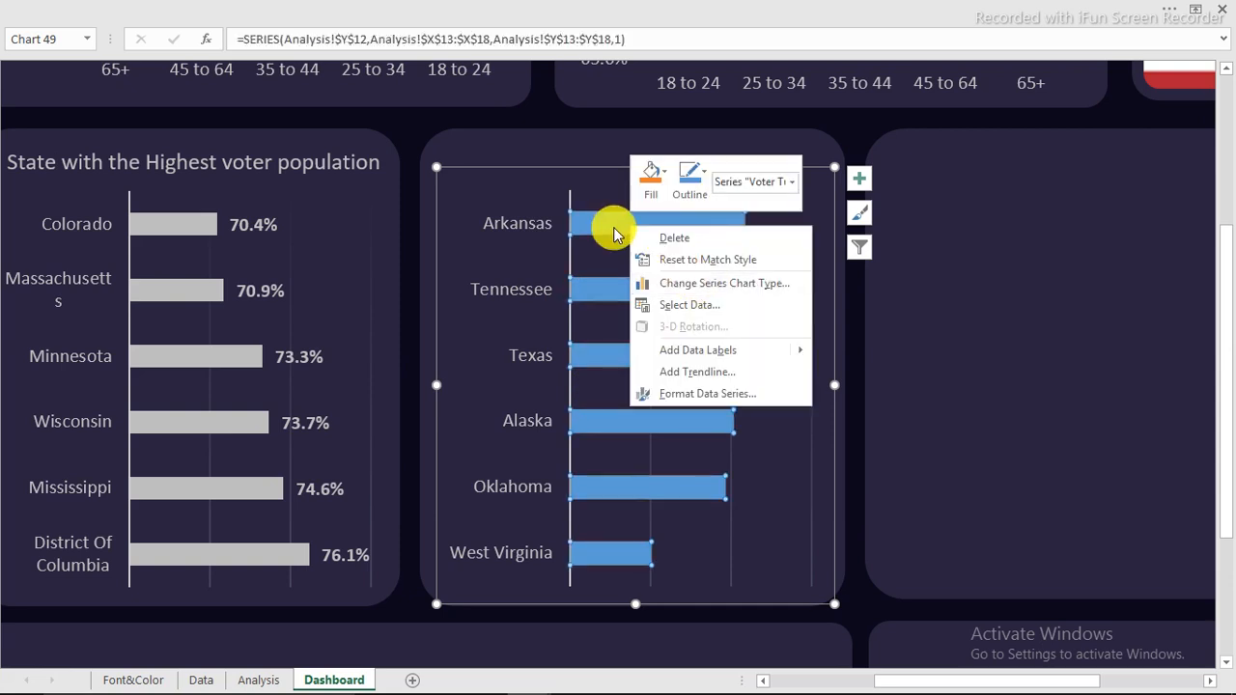
{"action": "left_click", "coordinate": [699, 393]}
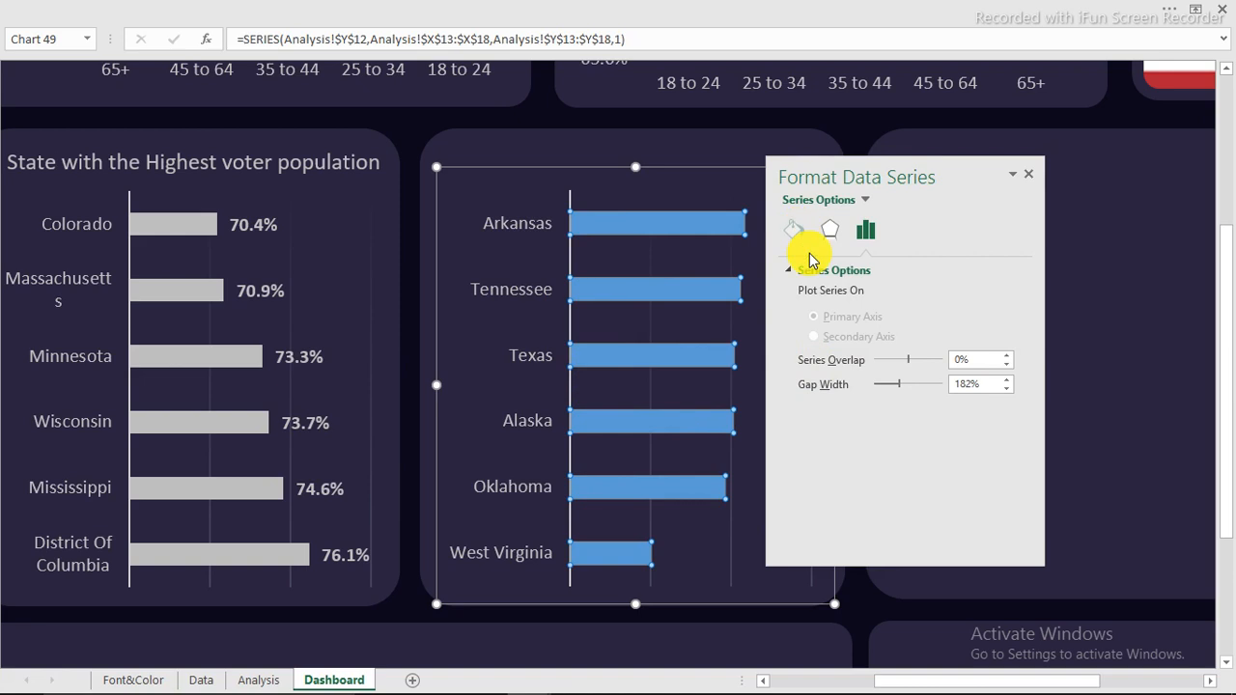
{"action": "left_click", "coordinate": [794, 229]}
{"action": "left_click", "coordinate": [1004, 478]}
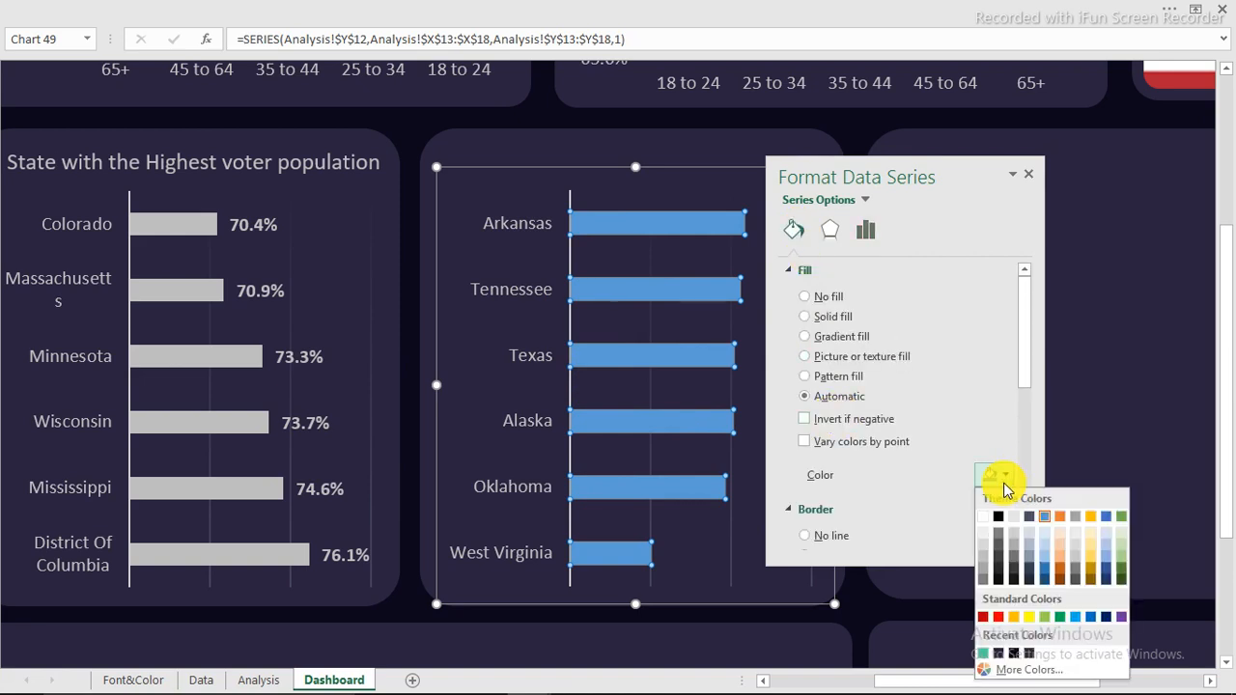
{"action": "left_click", "coordinate": [984, 564]}
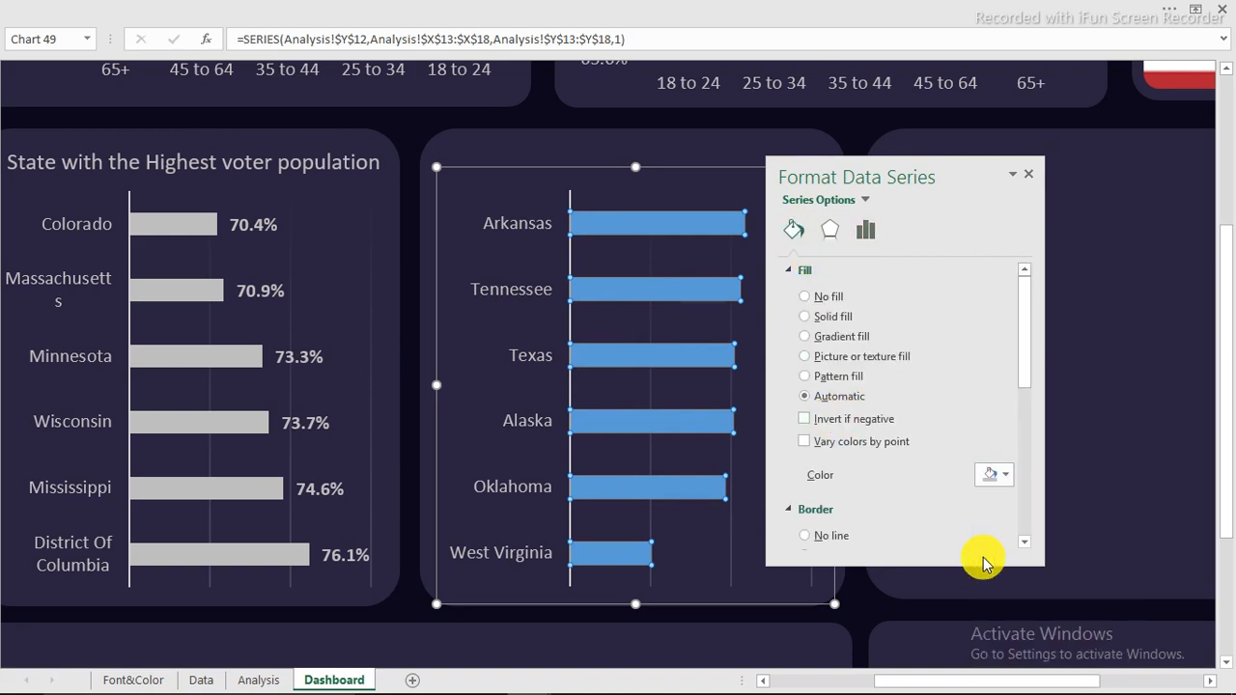
{"action": "left_click_drag", "start_coordinate": [841, 175], "coordinate": [1020, 200]}
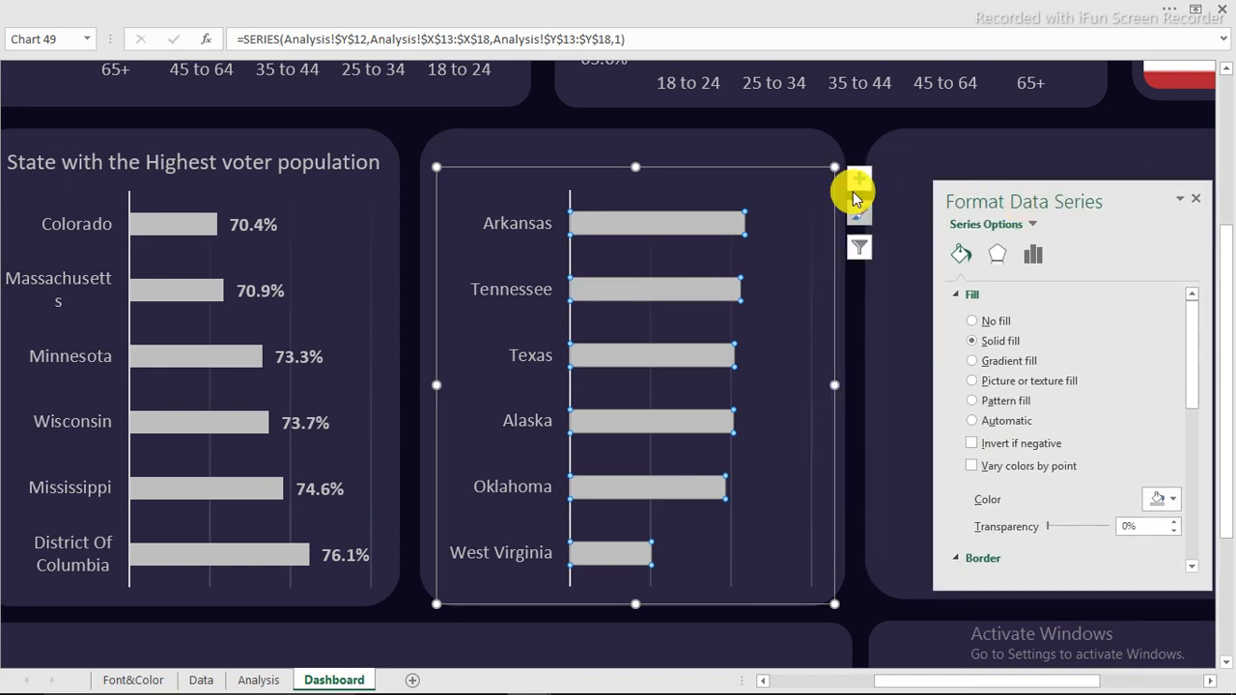
Add data labels to the voter turnover bars and make their text light gray and bold
{"action": "left_click", "coordinate": [857, 180]}
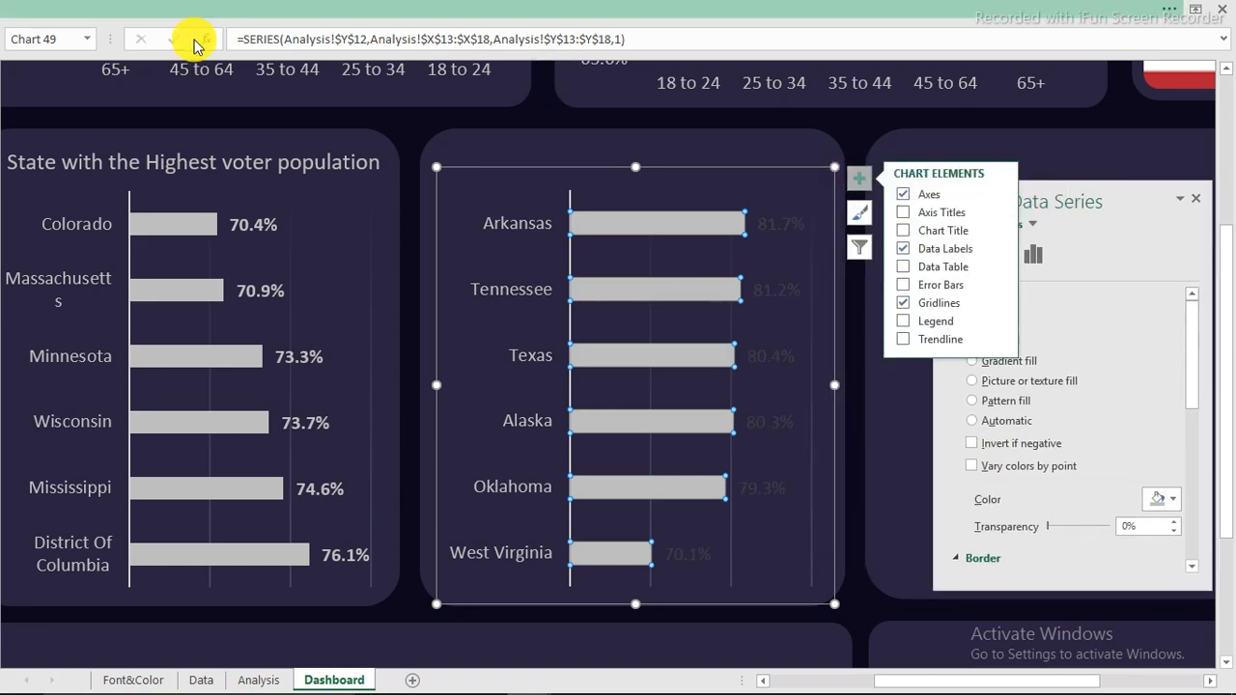
{"action": "left_click", "coordinate": [786, 224]}
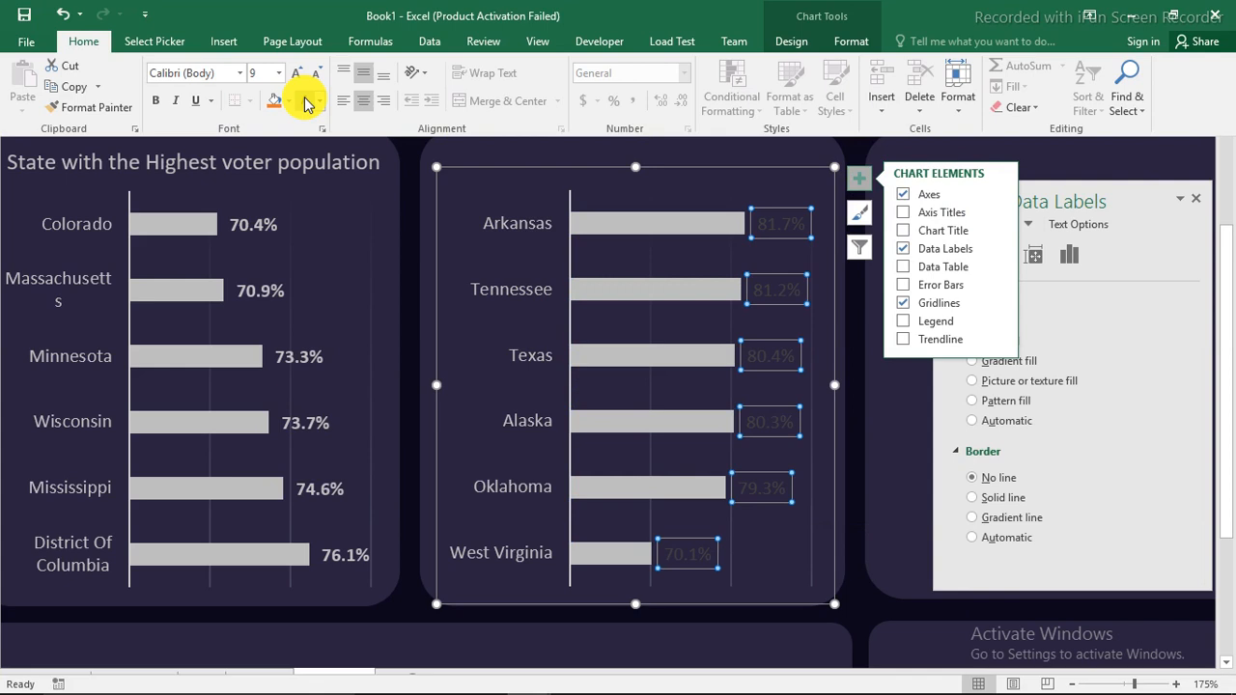
{"action": "left_click", "coordinate": [305, 101]}
{"action": "left_click", "coordinate": [156, 100]}
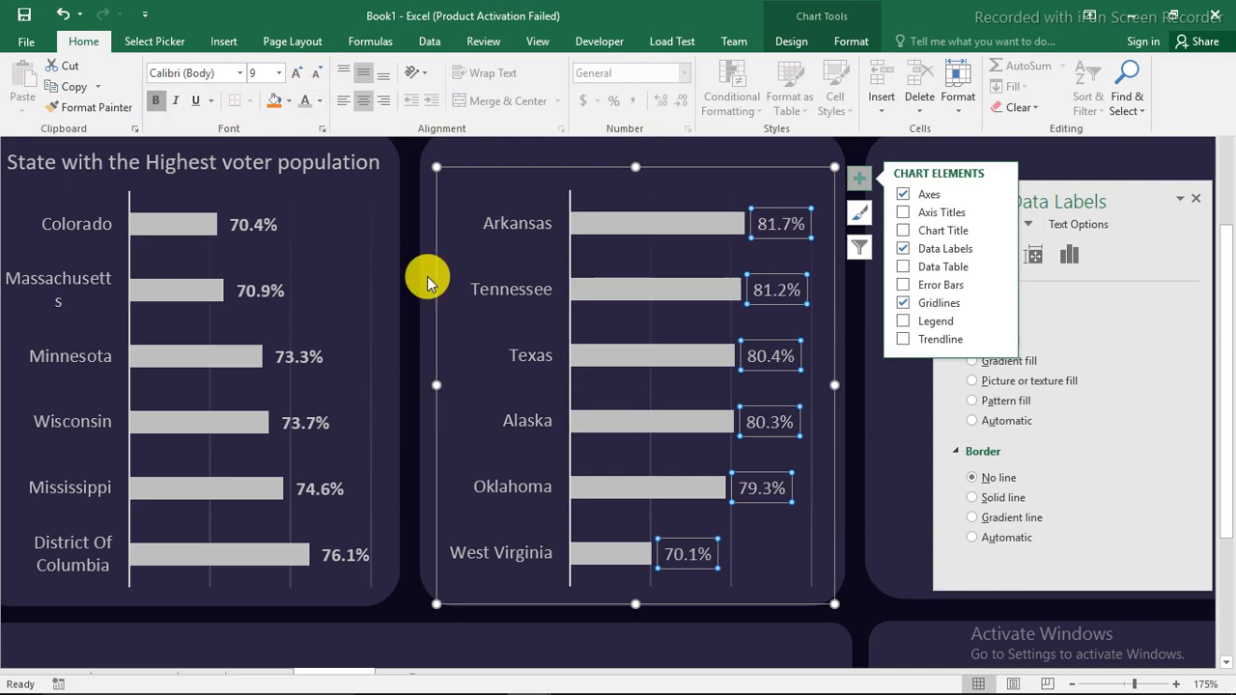
{"action": "left_click", "coordinate": [381, 253]}
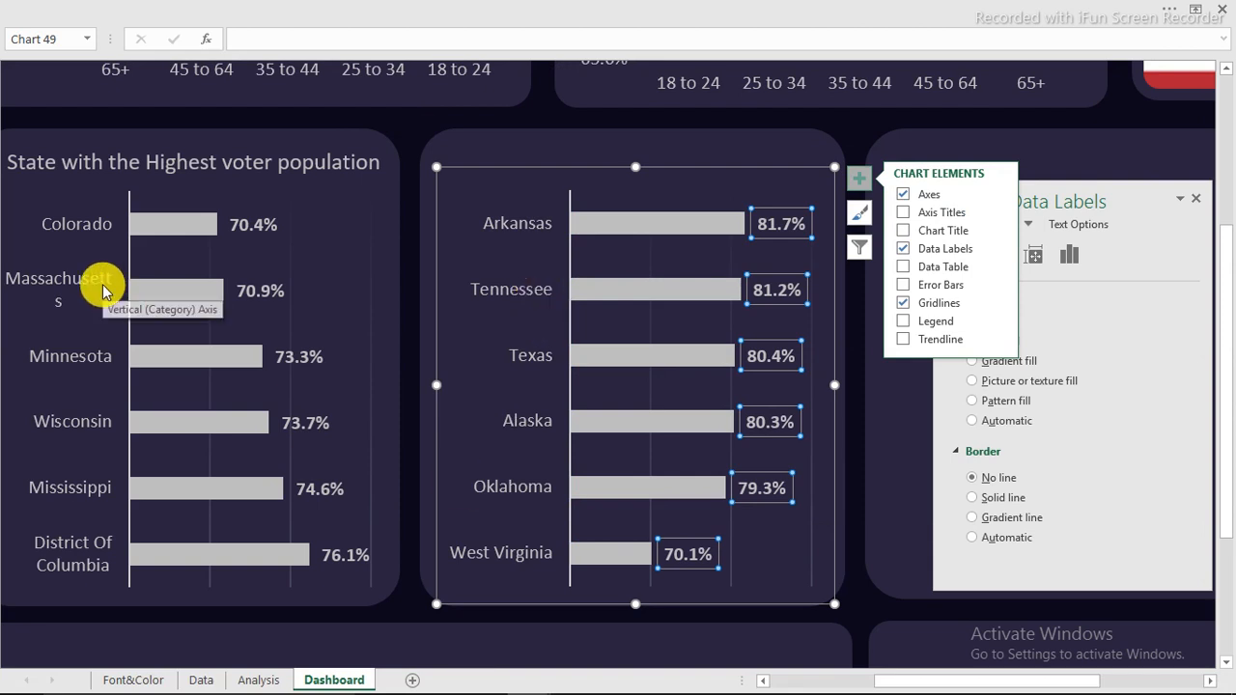
Widen the voter population chart slightly so Massachusetts fits on one line, and close the formatting pane
{"action": "left_click", "coordinate": [104, 289]}
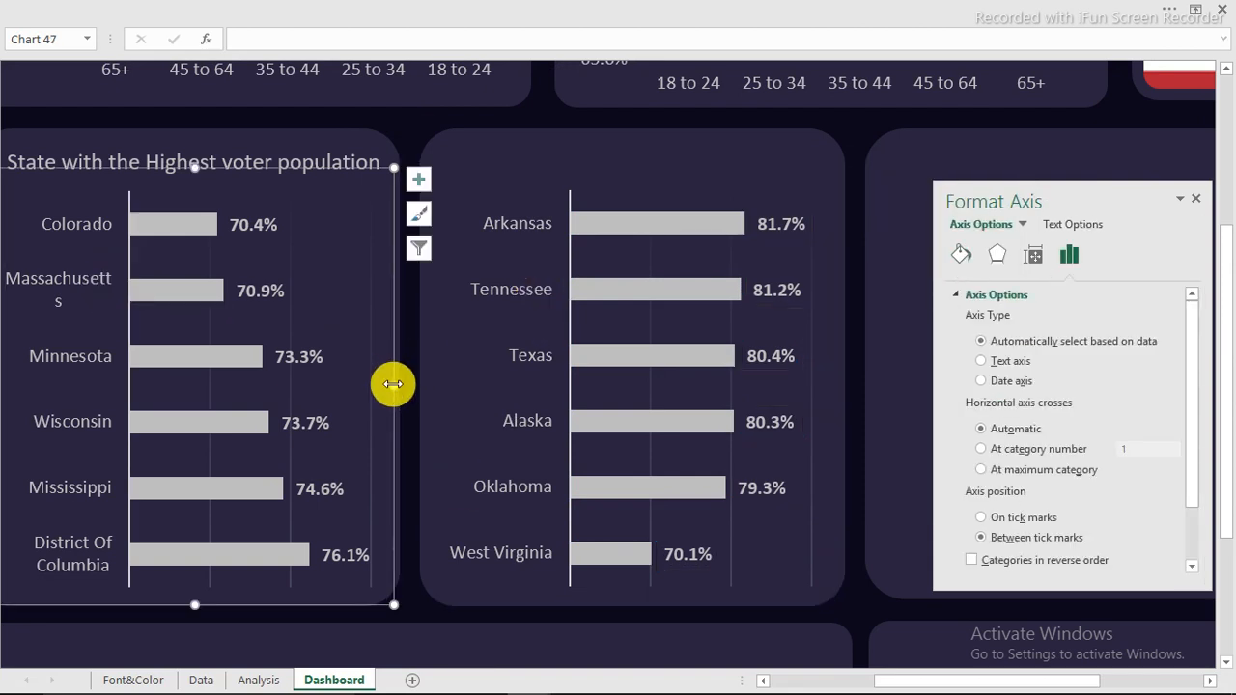
{"action": "left_click_drag", "start_coordinate": [393, 384], "coordinate": [398, 384]}
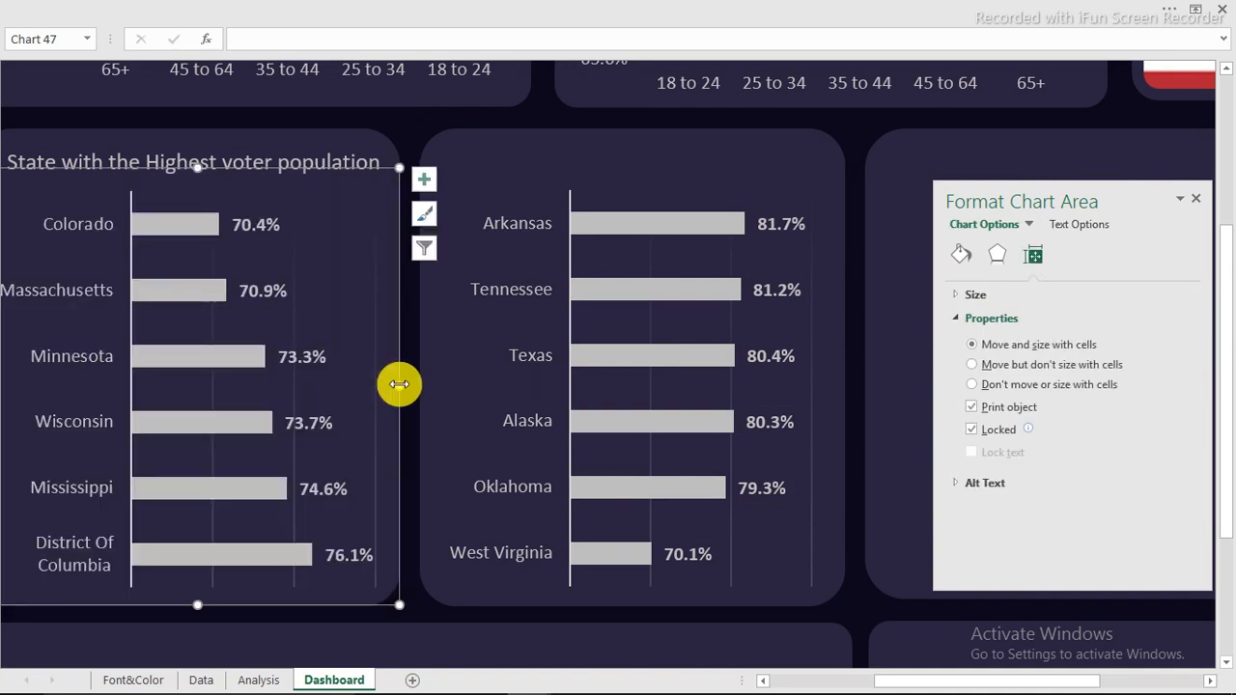
{"action": "left_click", "coordinate": [1194, 199]}
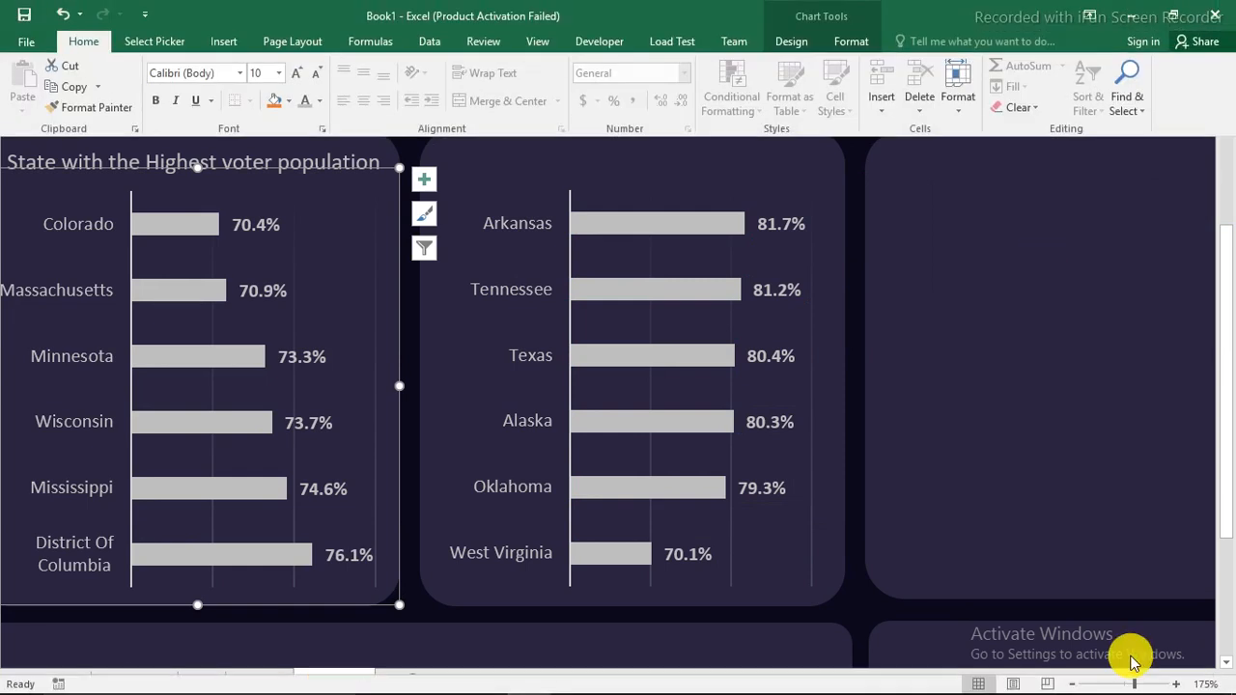
Zoom the Dashboard out to 100% to examine the two state chart panels in the overall layout
{"action": "left_click", "coordinate": [1077, 684]}
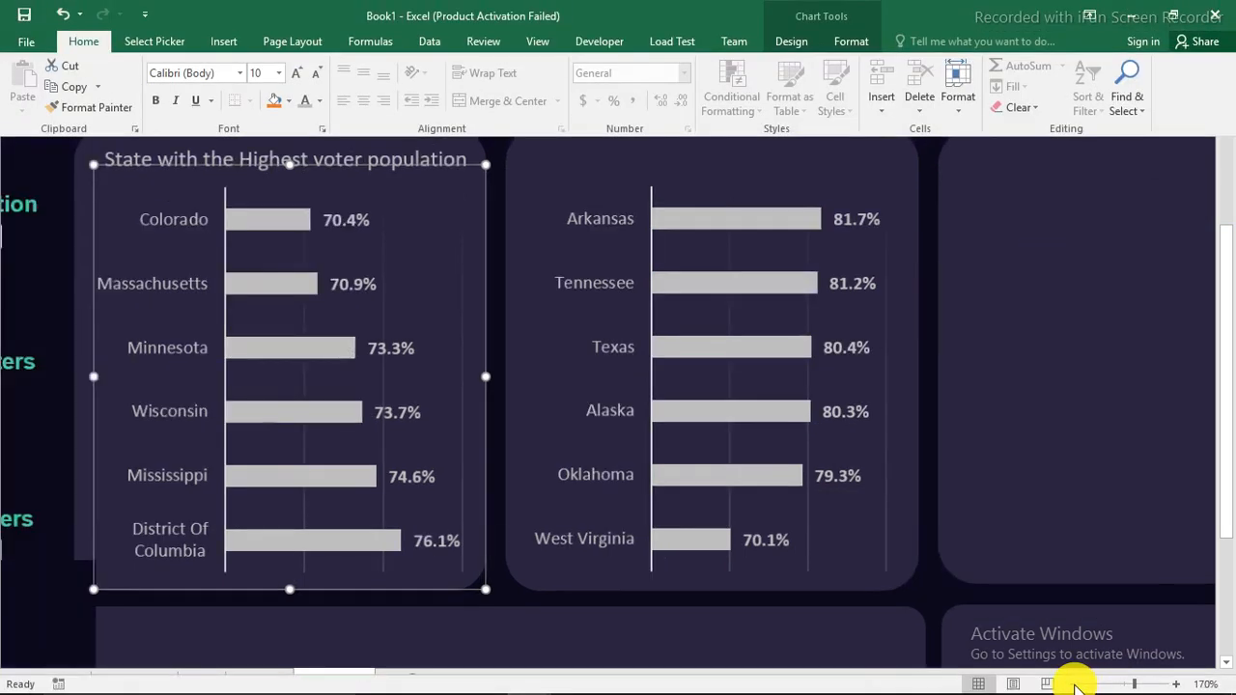
{"action": "left_click", "coordinate": [1076, 686]}
{"action": "left_click", "coordinate": [1076, 685]}
{"action": "left_click", "coordinate": [1075, 686]}
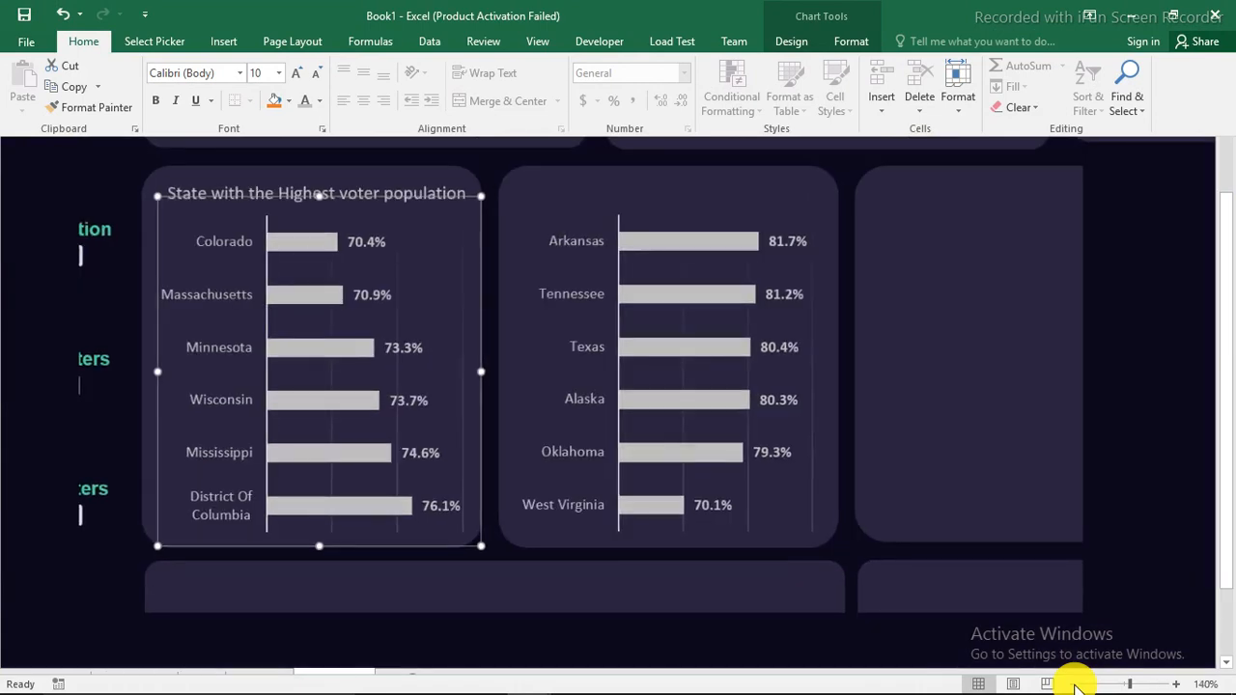
{"action": "left_click", "coordinate": [1076, 686]}
{"action": "left_click", "coordinate": [1076, 686]}
{"action": "left_click", "coordinate": [1075, 686]}
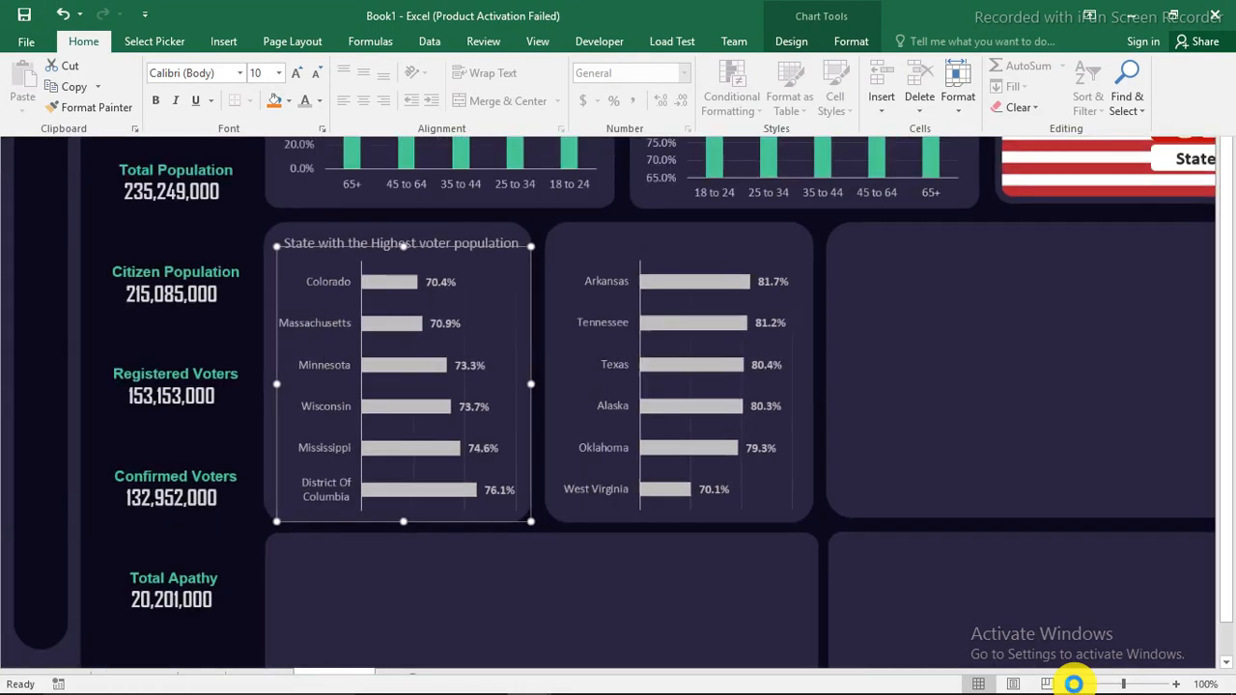
Fit the whole Dashboard on screen in full-screen view with the ribbon hidden, and deselect the voter population chart
{"action": "left_click", "coordinate": [1075, 686]}
{"action": "left_click", "coordinate": [1177, 684]}
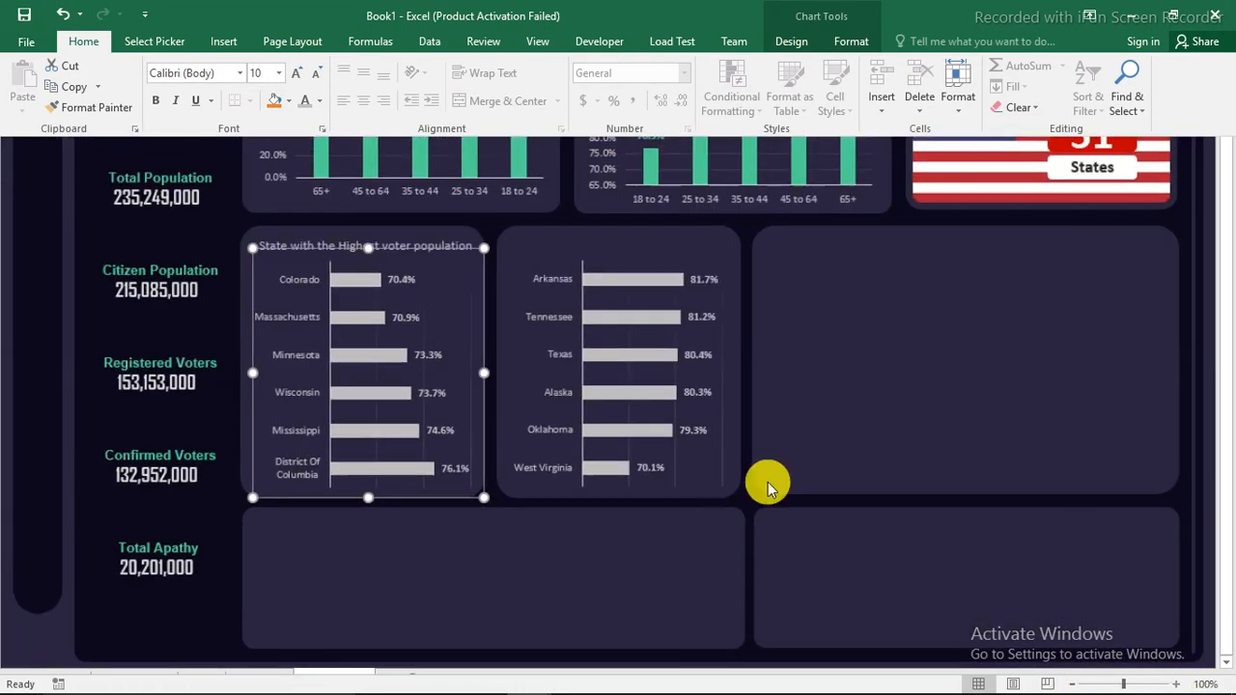
{"action": "scroll", "coordinate": [764, 468], "scroll_direction": "up", "scroll_amount": 1}
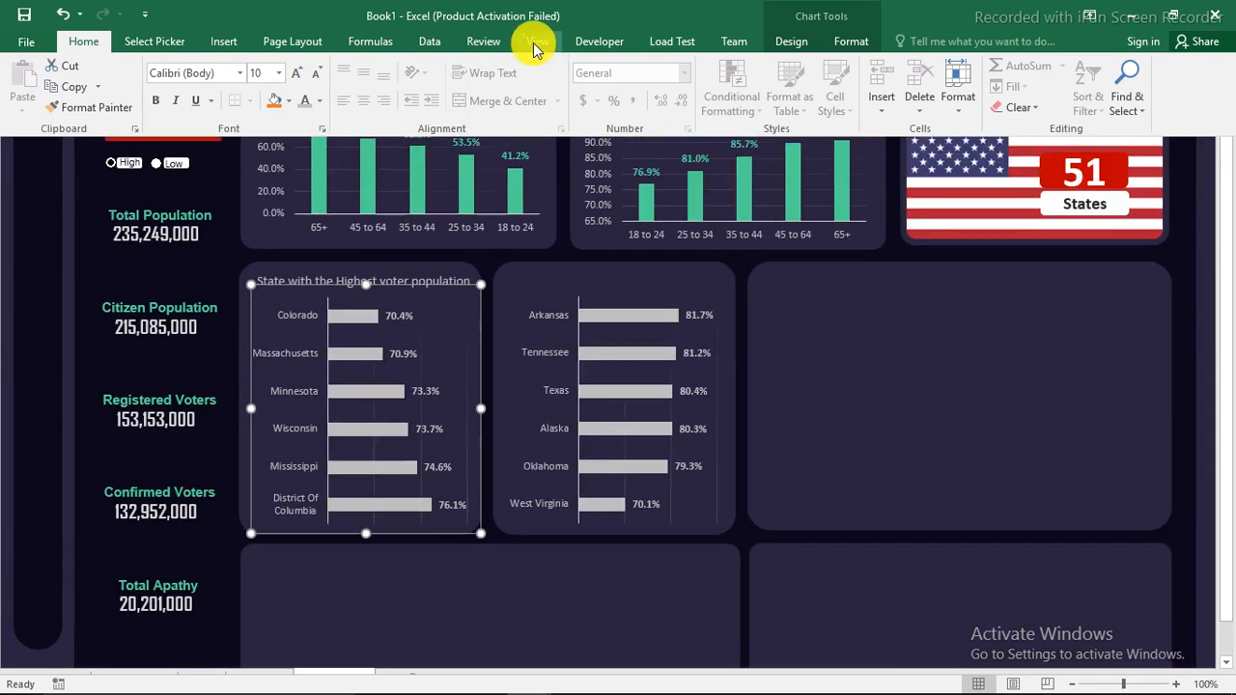
{"action": "left_click", "coordinate": [538, 41]}
{"action": "scroll", "coordinate": [45, 272], "scroll_direction": "down", "scroll_amount": 1}
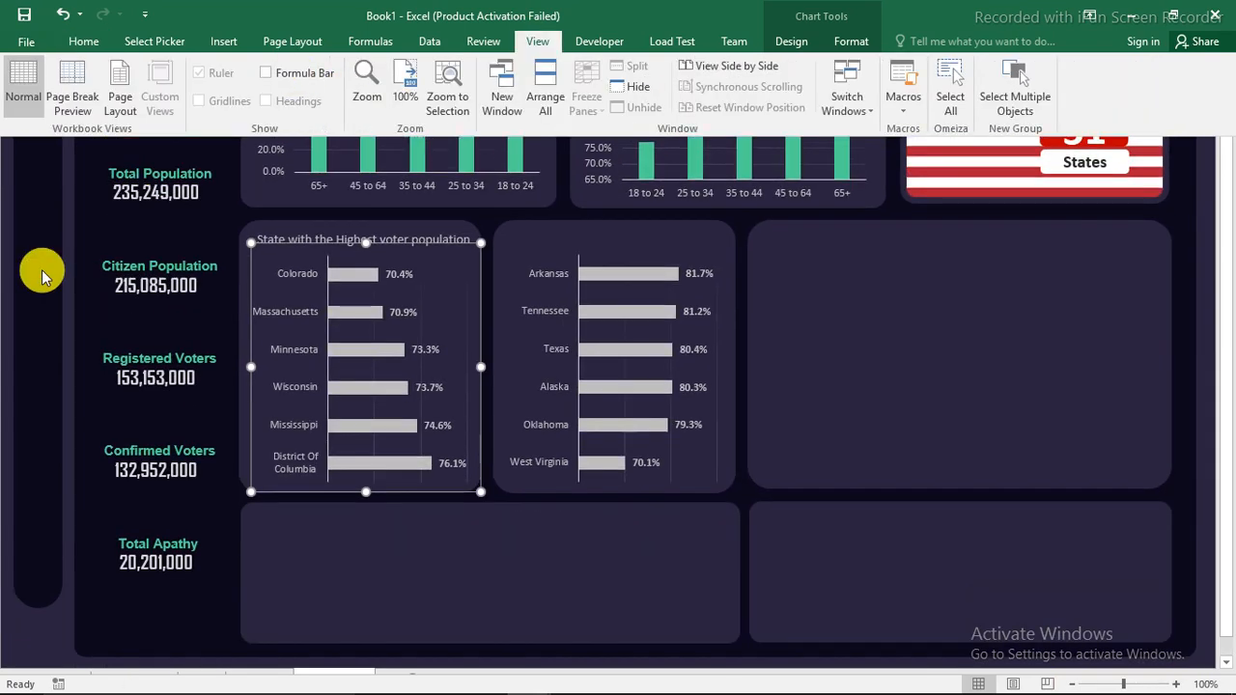
{"action": "left_click", "coordinate": [361, 482]}
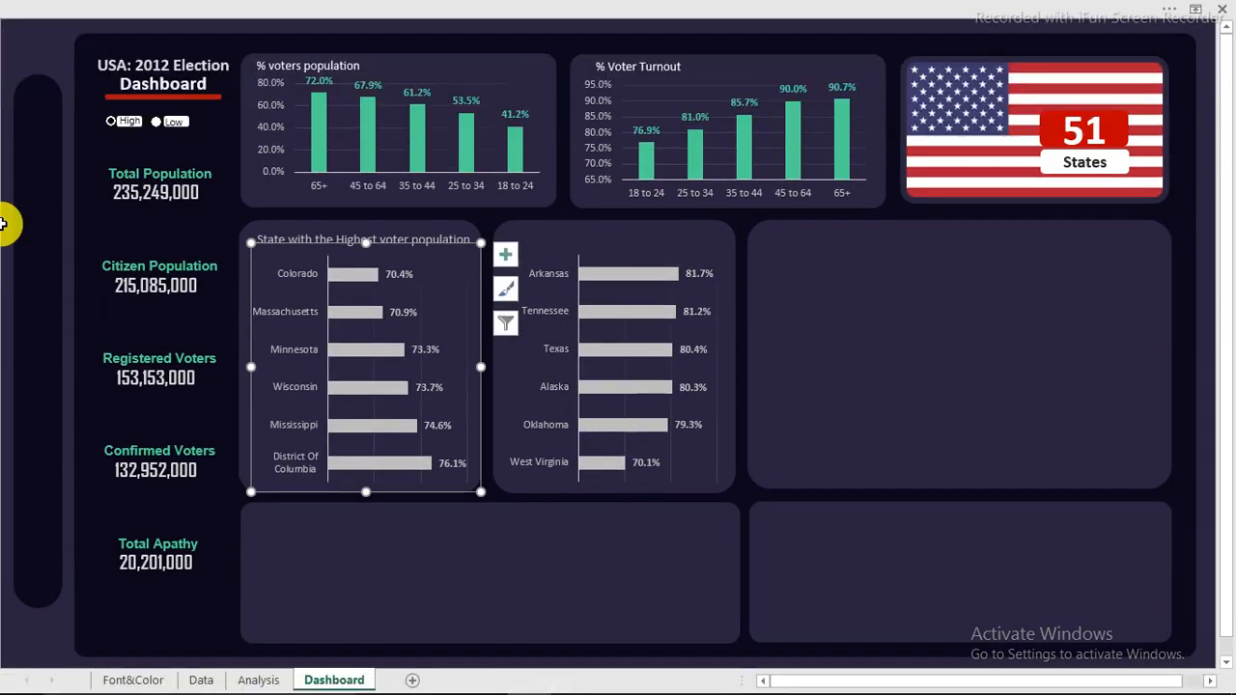
{"action": "left_click", "coordinate": [24, 48]}
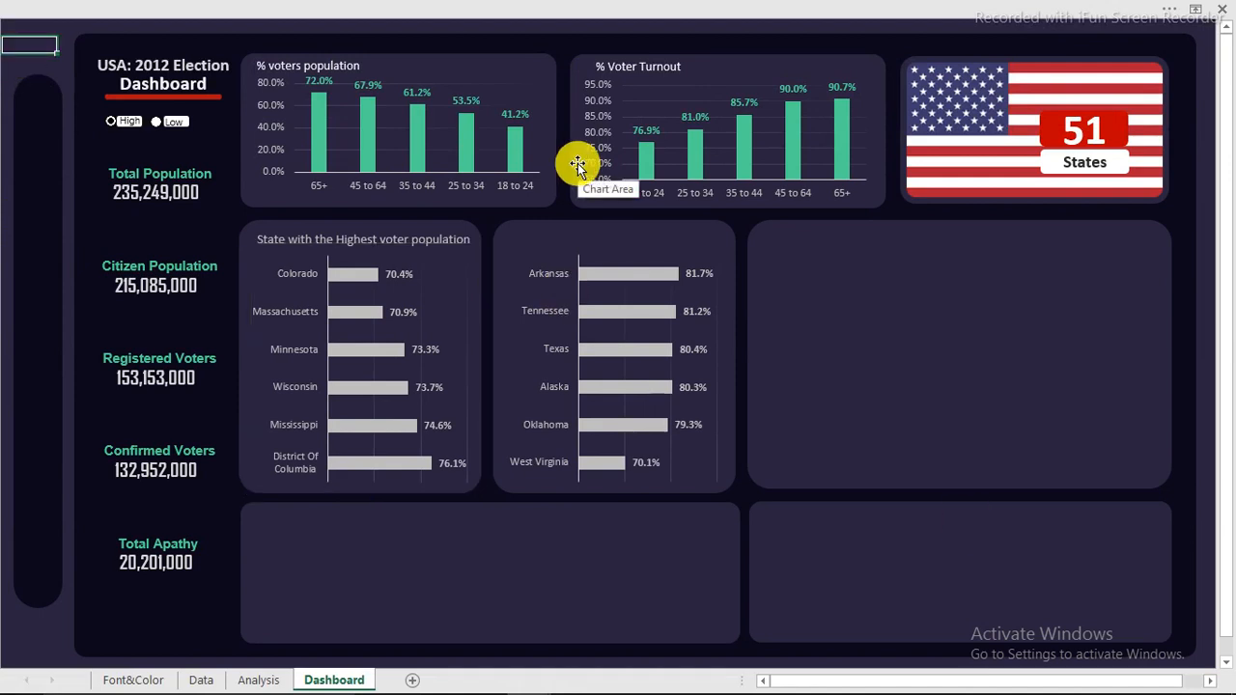
Switch between the High and Low options to test whether both state charts respond, ending on Low
{"action": "left_click", "coordinate": [157, 126]}
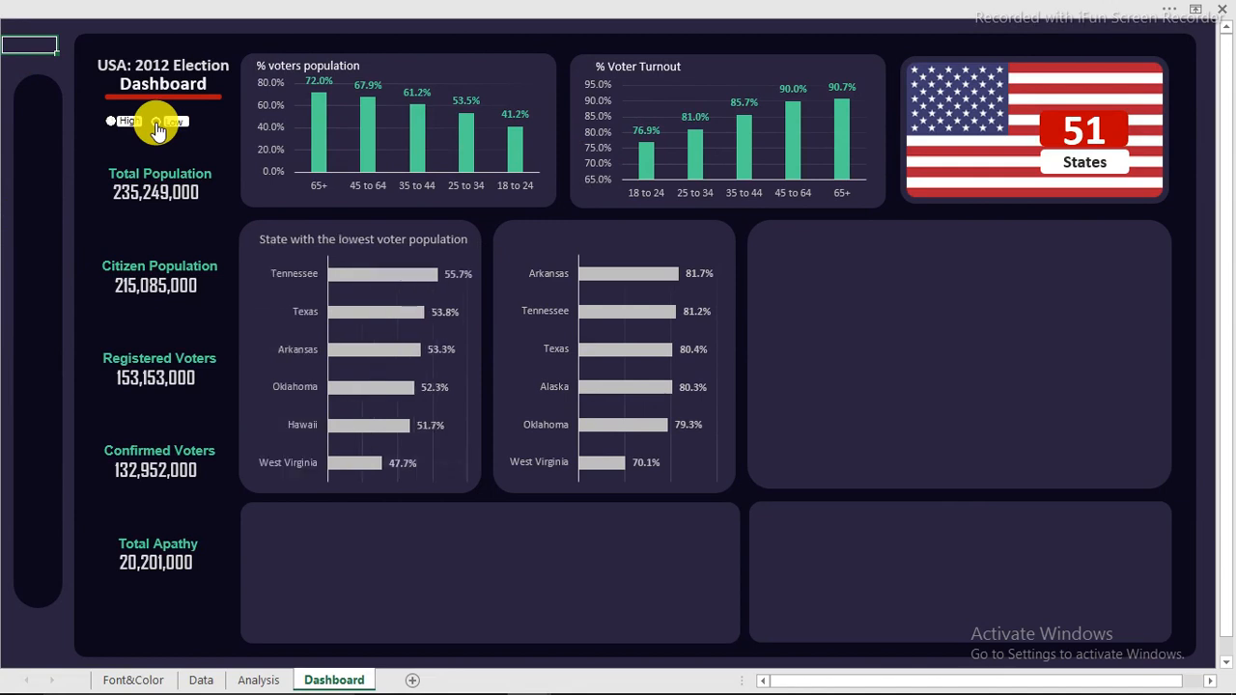
{"action": "left_click", "coordinate": [112, 123]}
{"action": "left_click", "coordinate": [112, 126]}
{"action": "left_click", "coordinate": [158, 126]}
{"action": "mouse_move", "coordinate": [602, 275]}
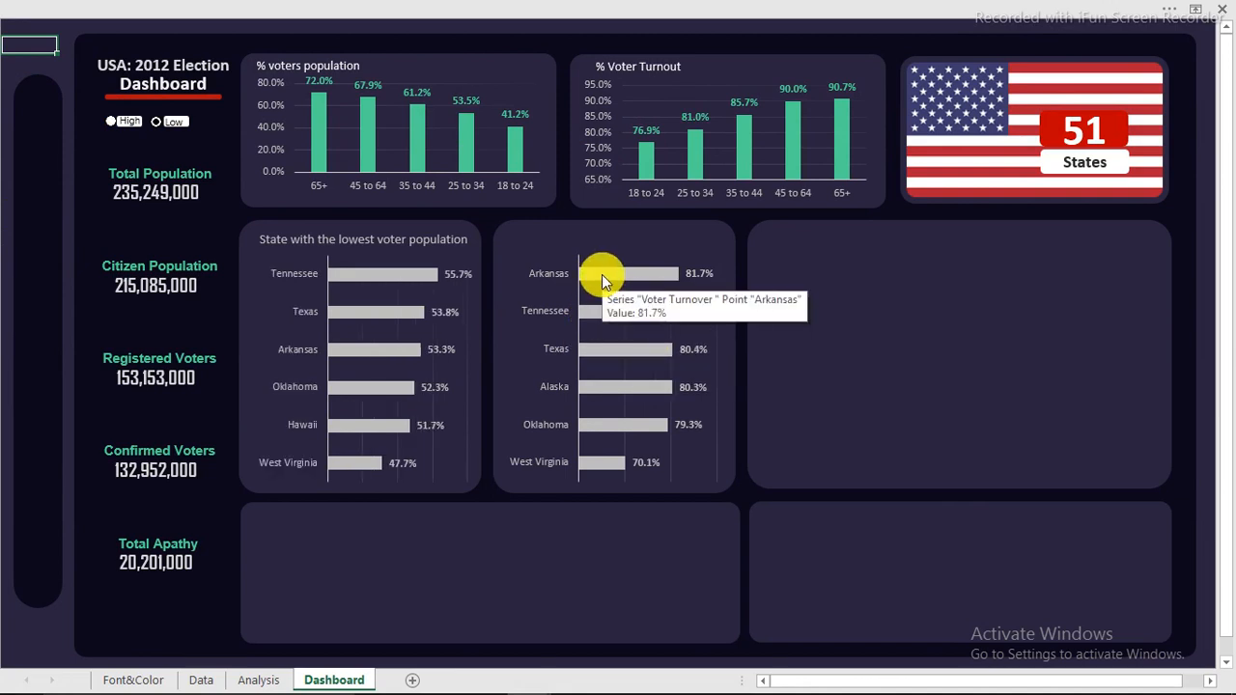
Examine the IF formulas in cells X13, Y14 and Y16 of the Analysis sheet's voter turnover table and the cells they reference
{"action": "left_click", "coordinate": [271, 679]}
{"action": "double_click", "coordinate": [662, 361]}
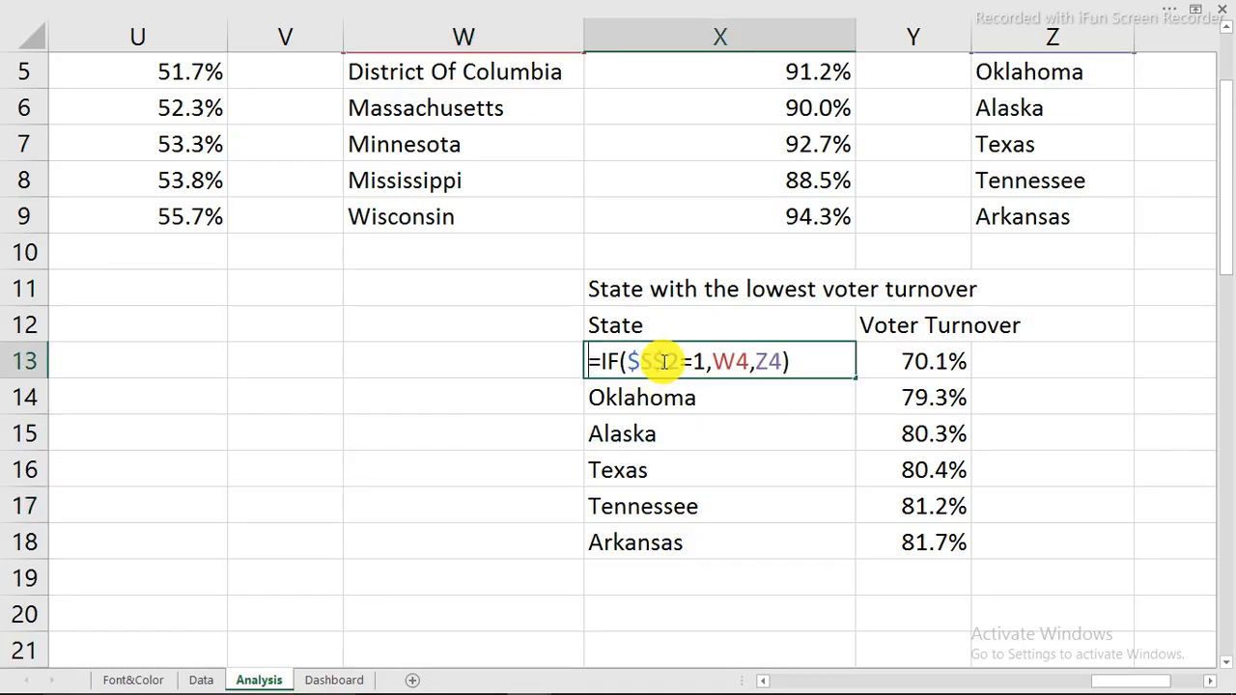
{"action": "scroll", "coordinate": [773, 435], "scroll_direction": "up", "scroll_amount": 2}
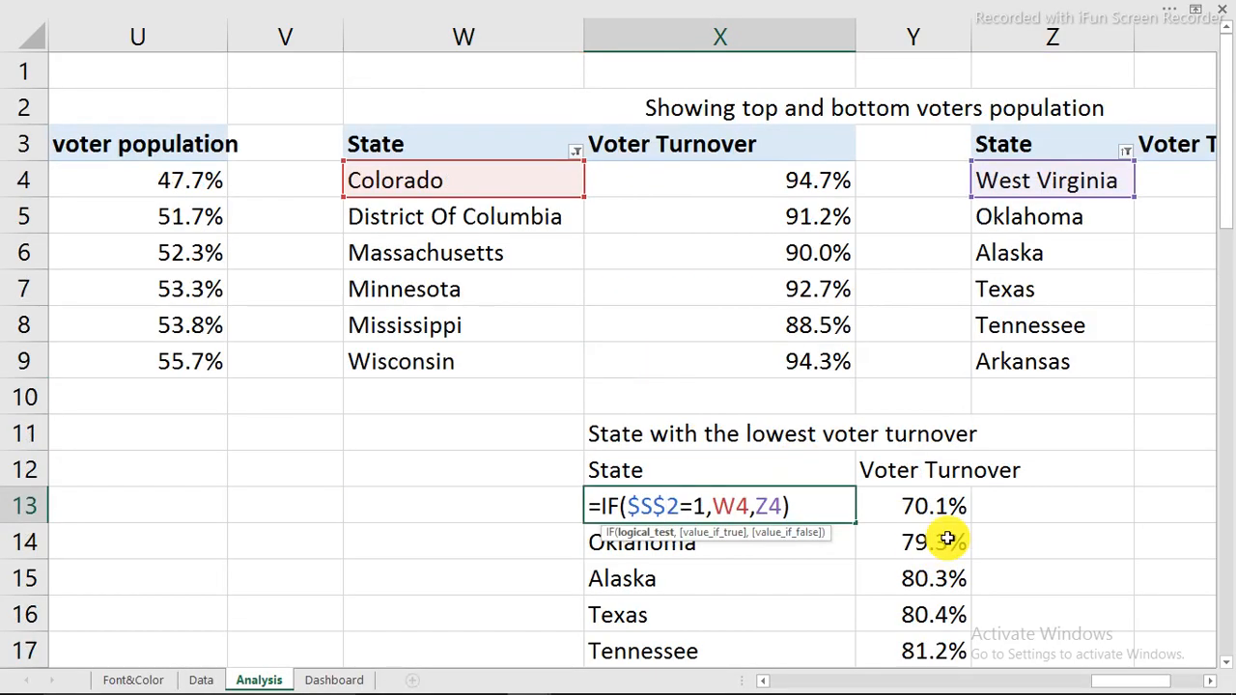
{"action": "double_click", "coordinate": [947, 541]}
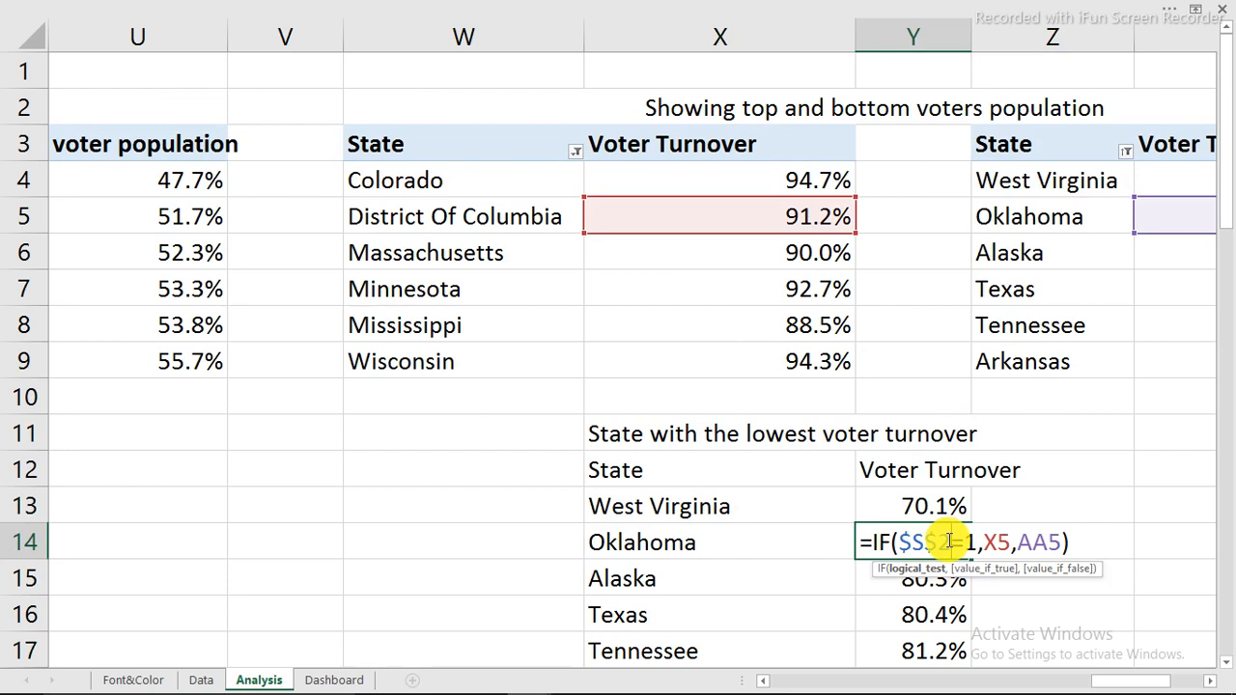
{"action": "double_click", "coordinate": [919, 614]}
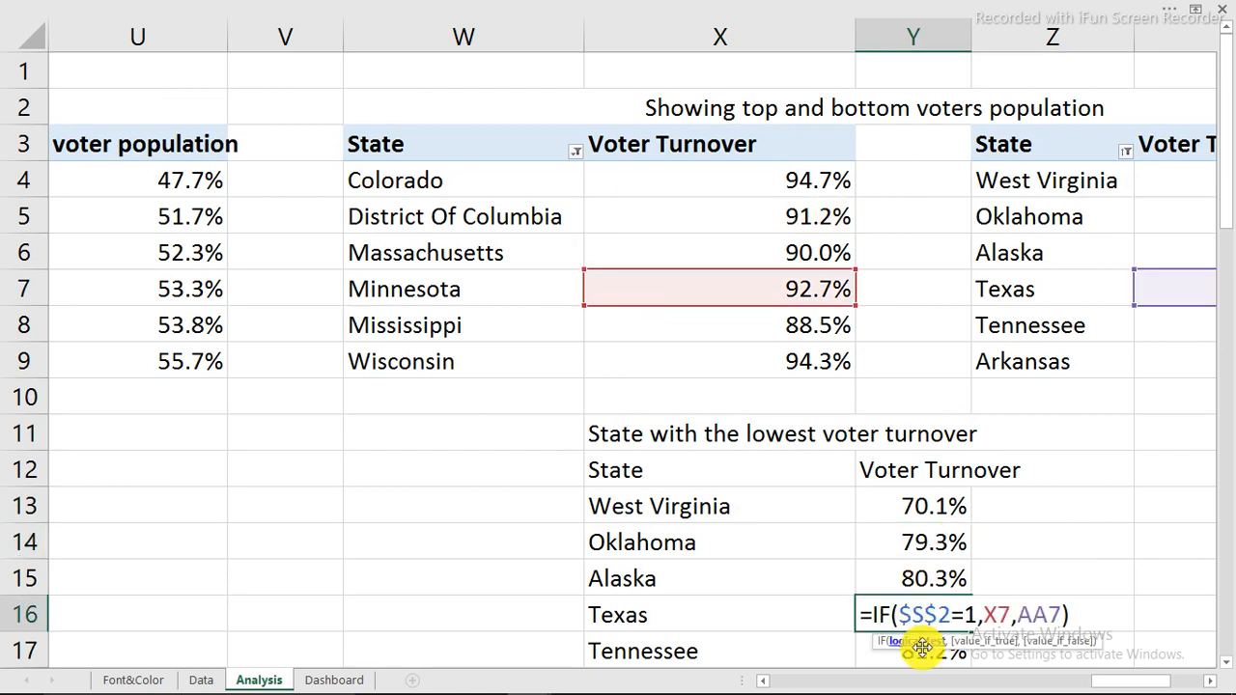
Inspect the IF formulas in cells Y17 and X12 of the Analysis sheet
{"action": "double_click", "coordinate": [915, 657]}
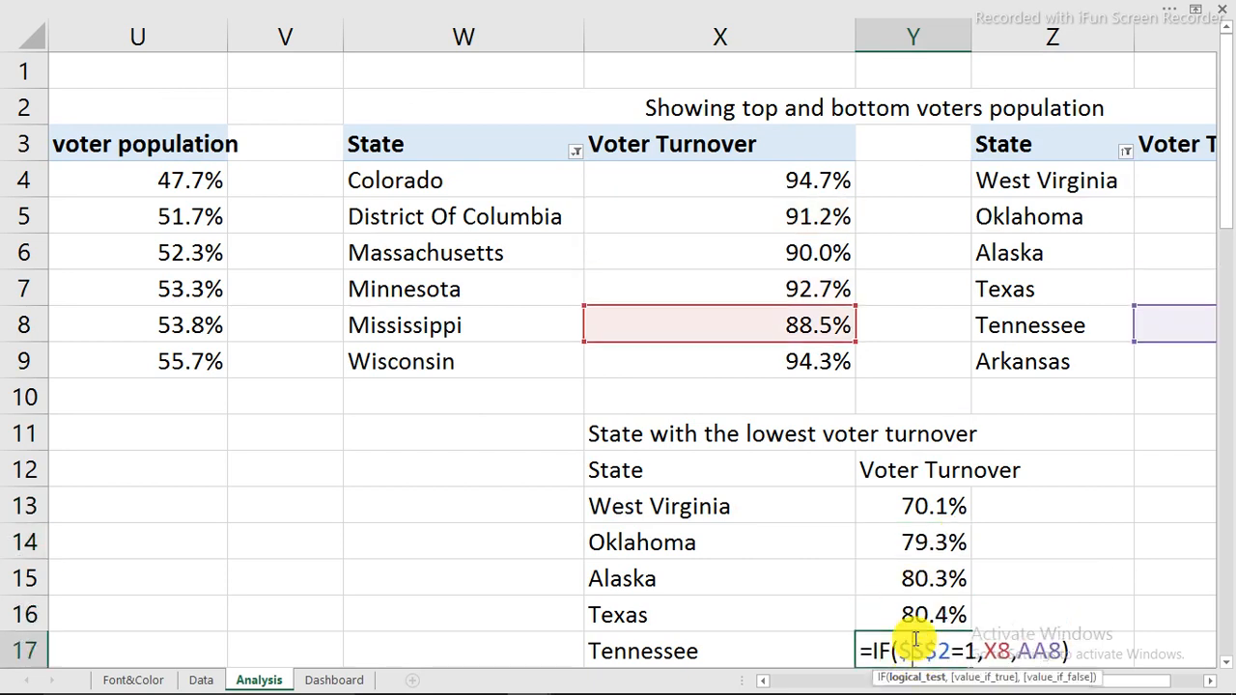
{"action": "key", "text": "Escape"}
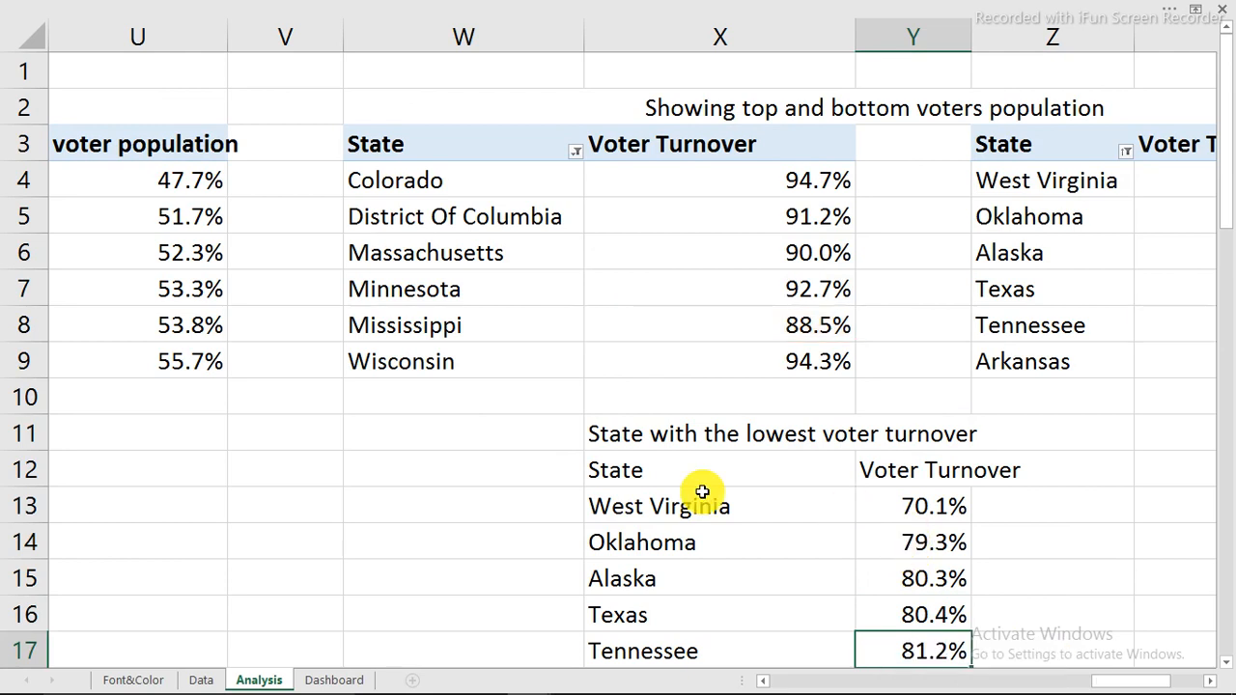
{"action": "left_click", "coordinate": [619, 469]}
{"action": "double_click", "coordinate": [619, 470]}
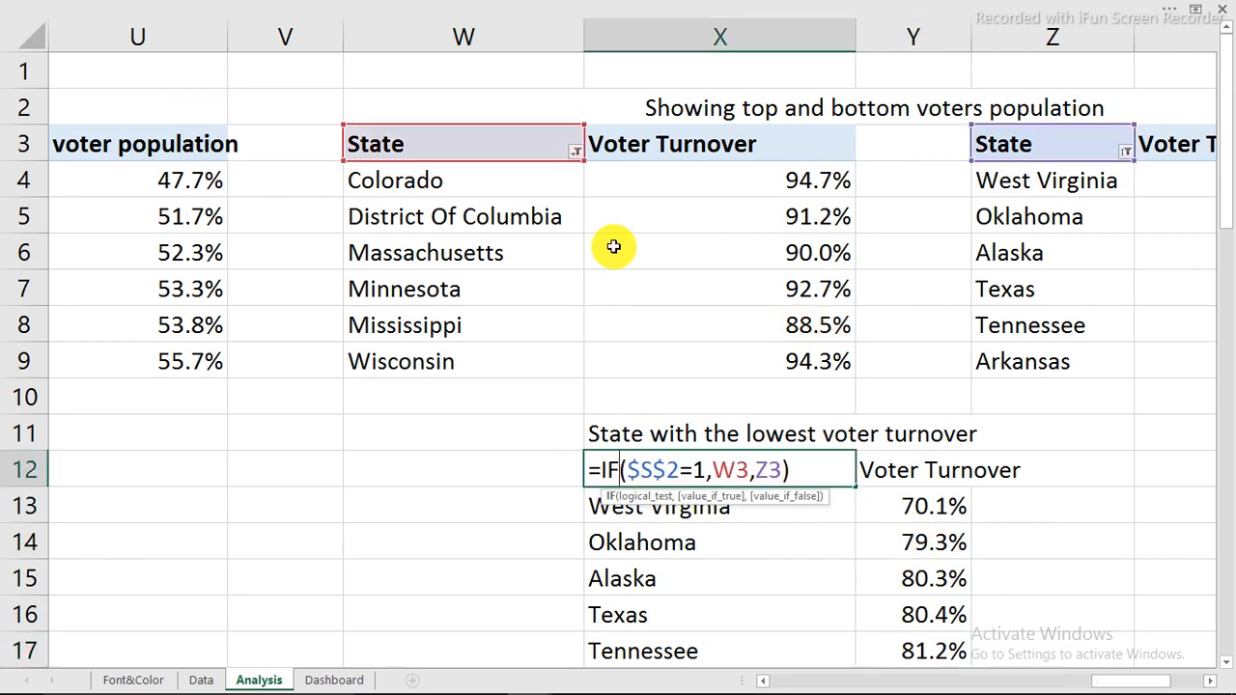
{"action": "mouse_move", "coordinate": [1043, 674]}
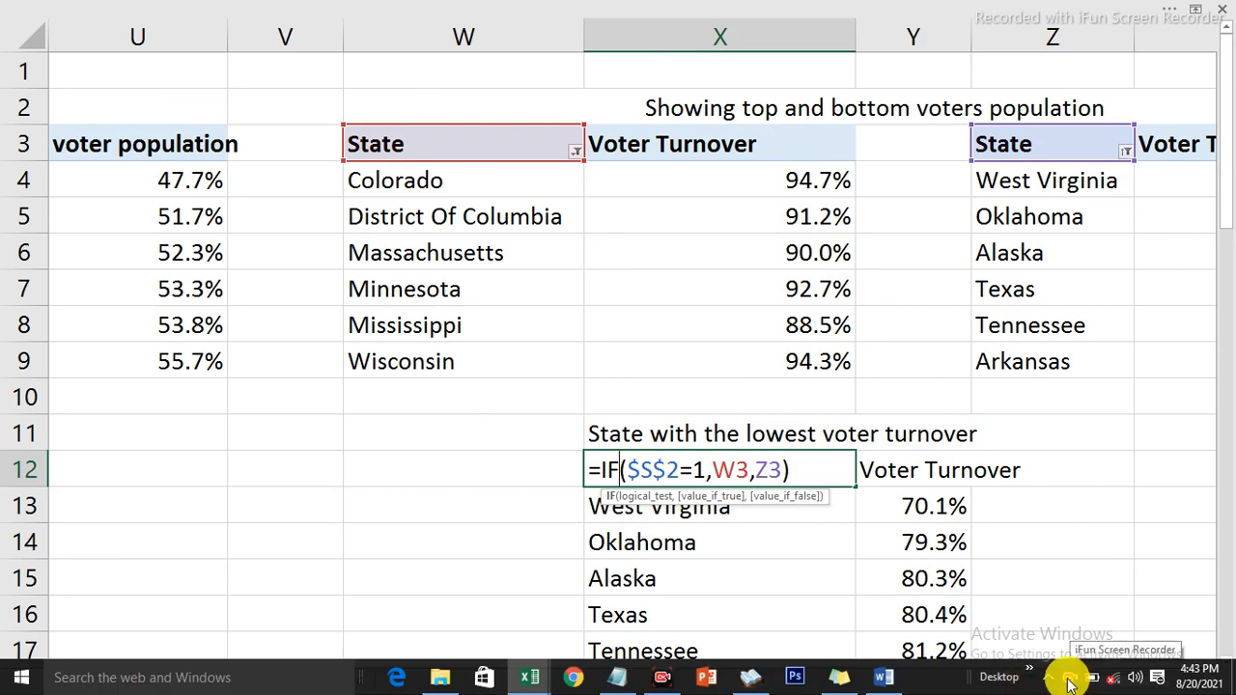
{"action": "left_click", "coordinate": [1069, 681]}
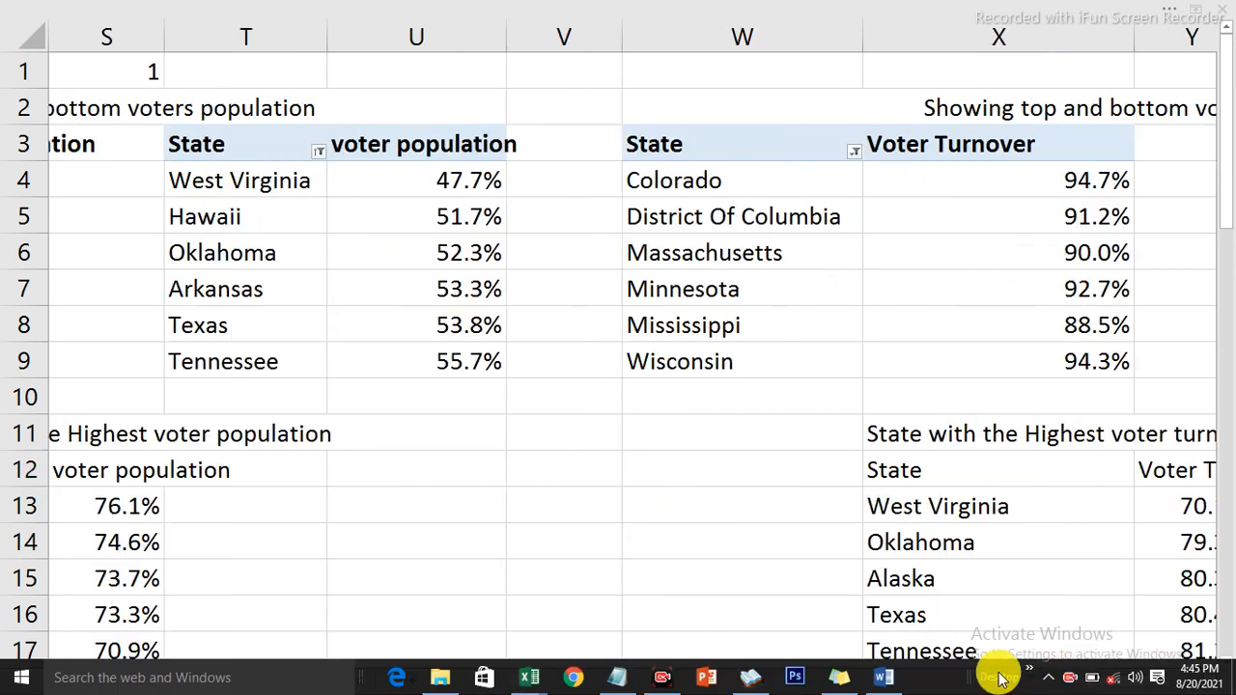
Change the logical test in X12 to $S$1=1 and fill the formula down to X18
{"action": "left_click", "coordinate": [938, 475]}
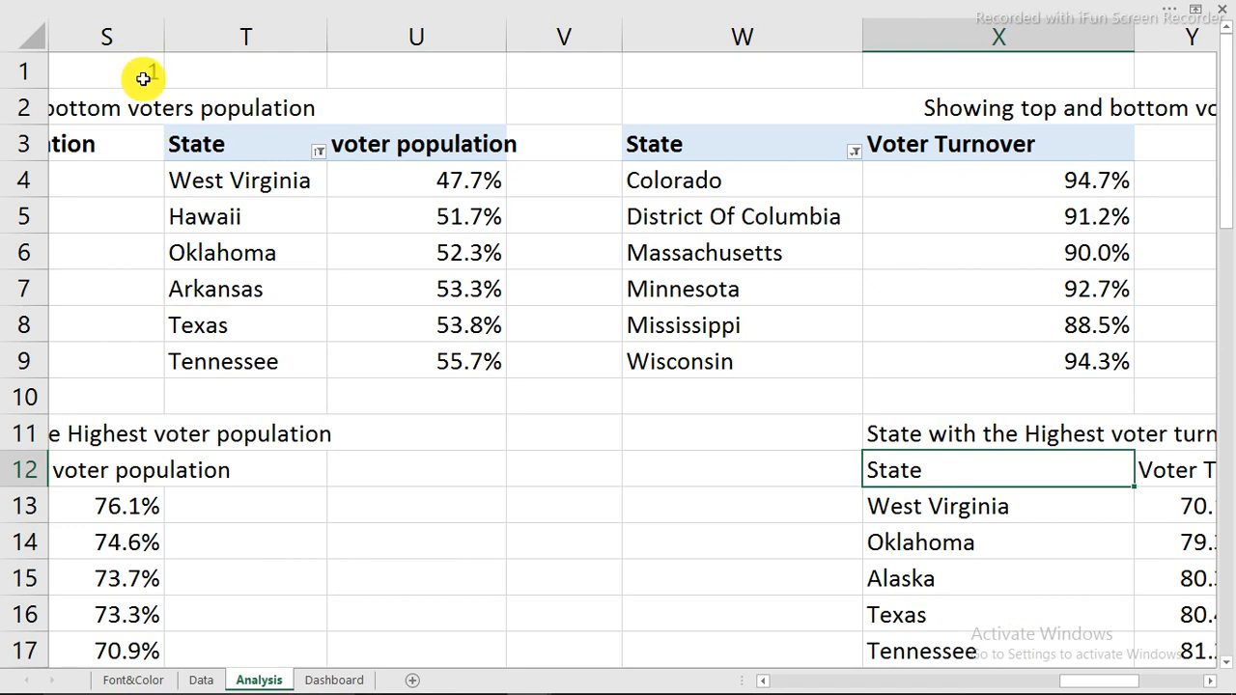
{"action": "double_click", "coordinate": [917, 467]}
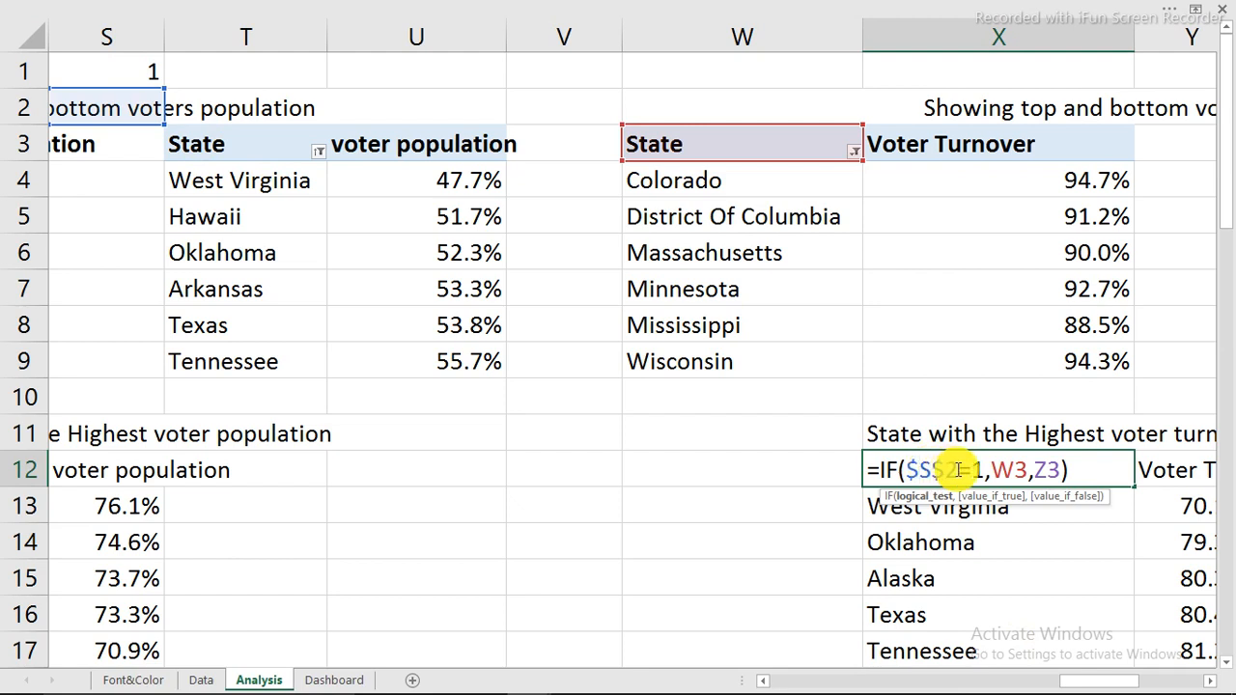
{"action": "type", "text": "1"}
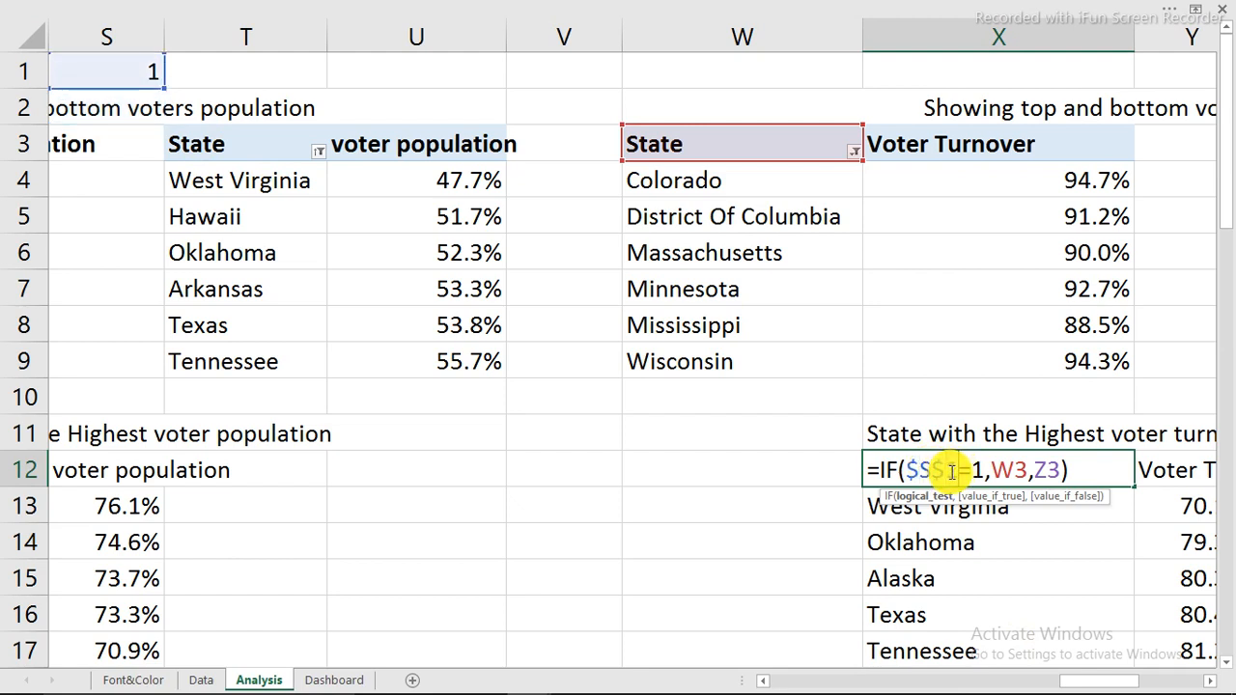
{"action": "key", "text": "Return"}
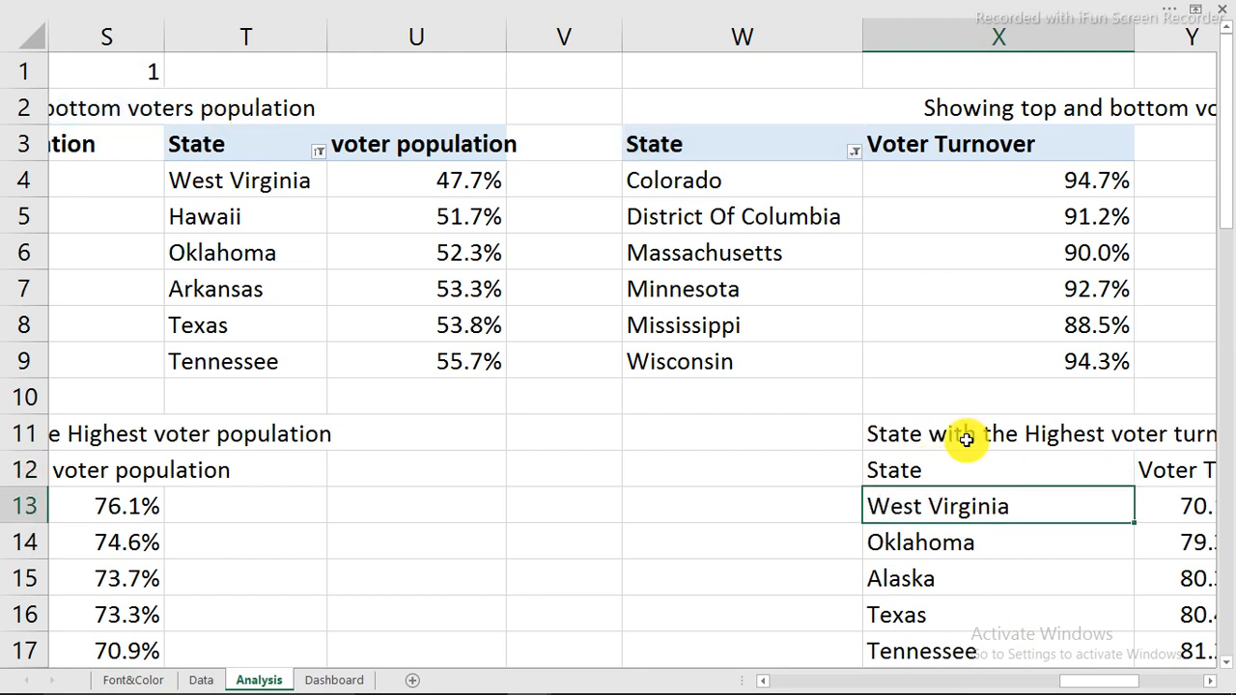
{"action": "left_click", "coordinate": [1021, 469]}
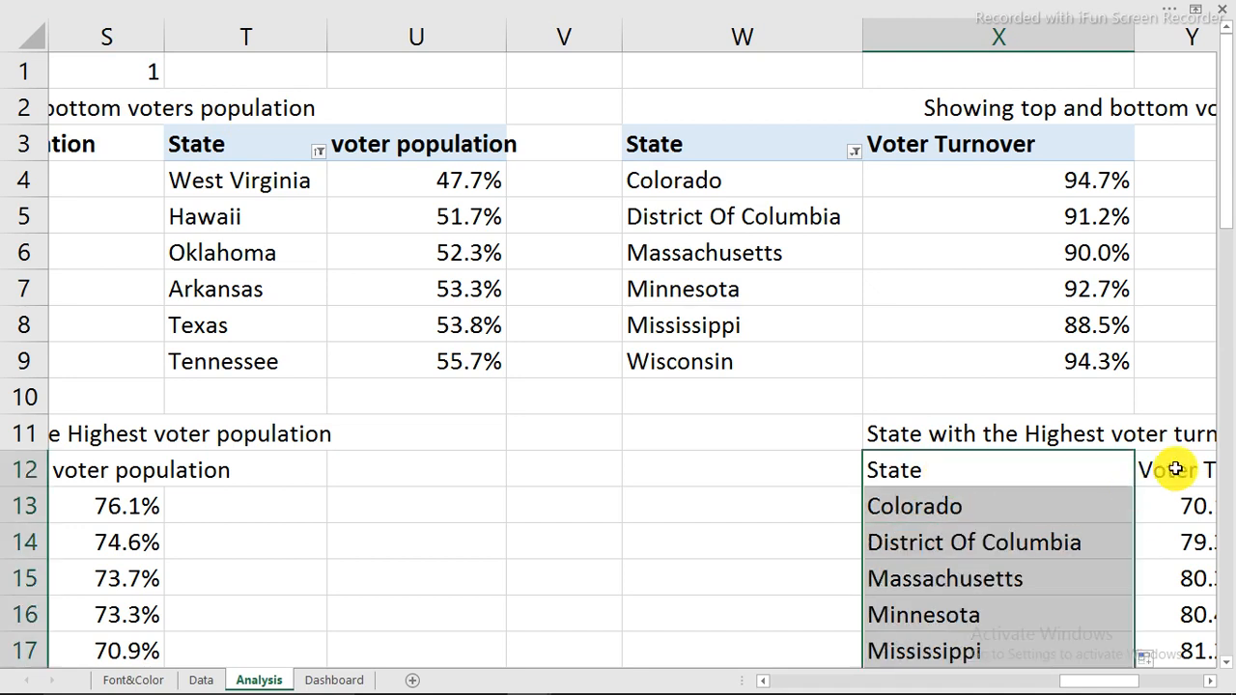
Change the logical test in Y12 to $S$1=1 and fill the formula down to Y18
{"action": "left_click", "coordinate": [1174, 470]}
{"action": "double_click", "coordinate": [1175, 469]}
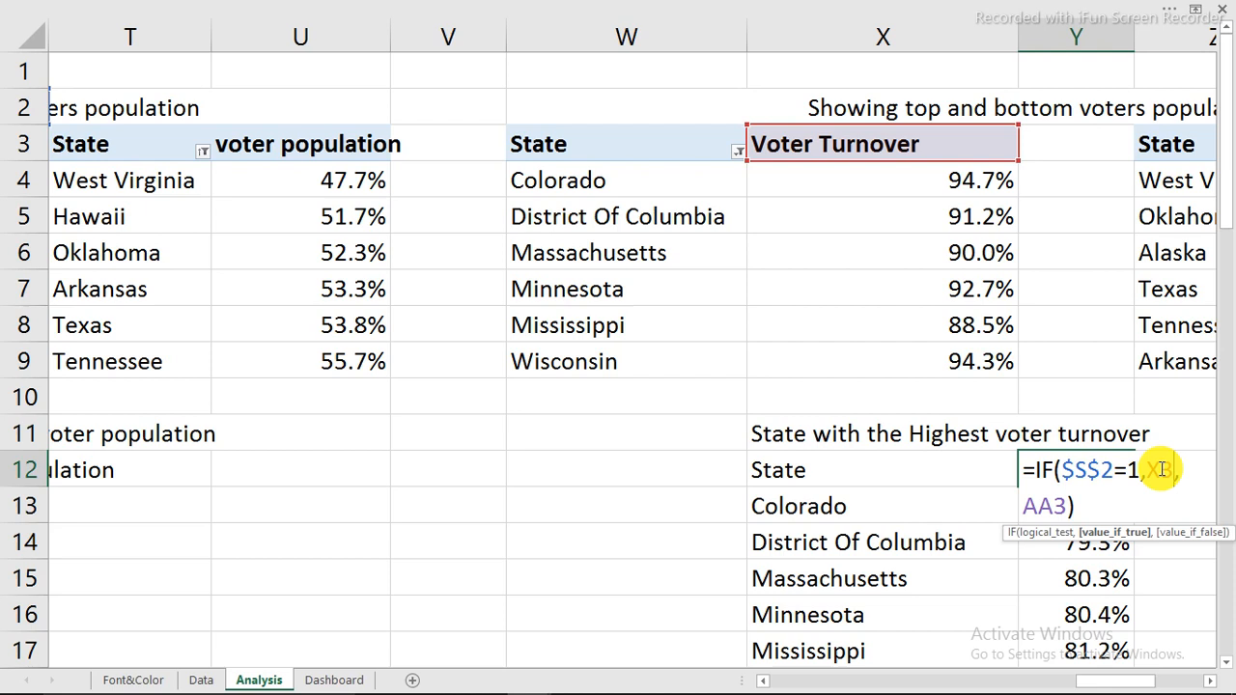
{"action": "left_click", "coordinate": [1104, 470]}
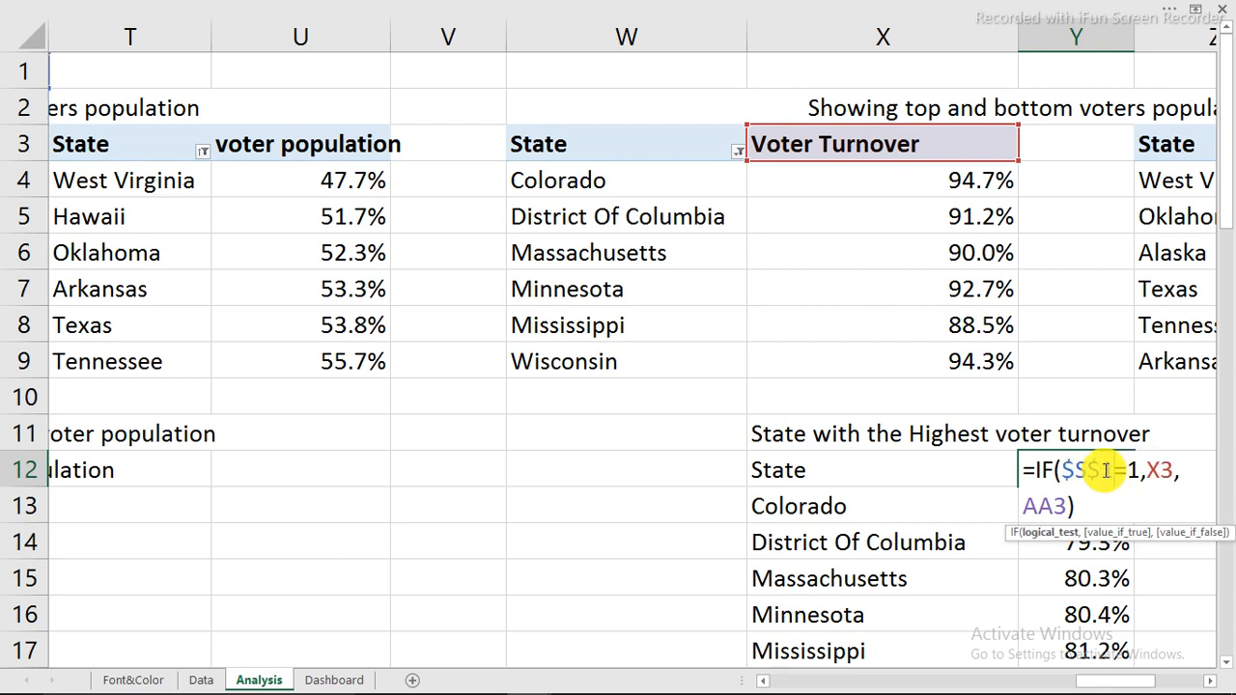
{"action": "key", "text": "Escape"}
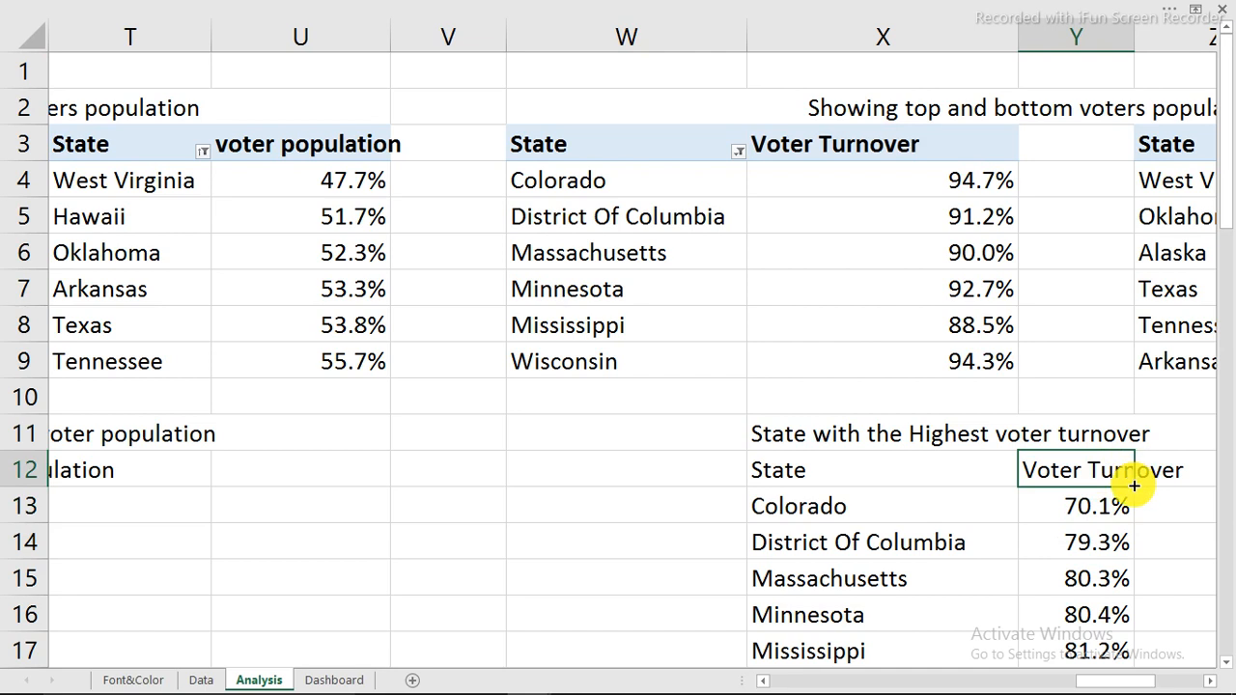
{"action": "key", "text": "ctrl+z"}
Check the cell reference in the IF formula of the table heading in X11
{"action": "left_click", "coordinate": [778, 434]}
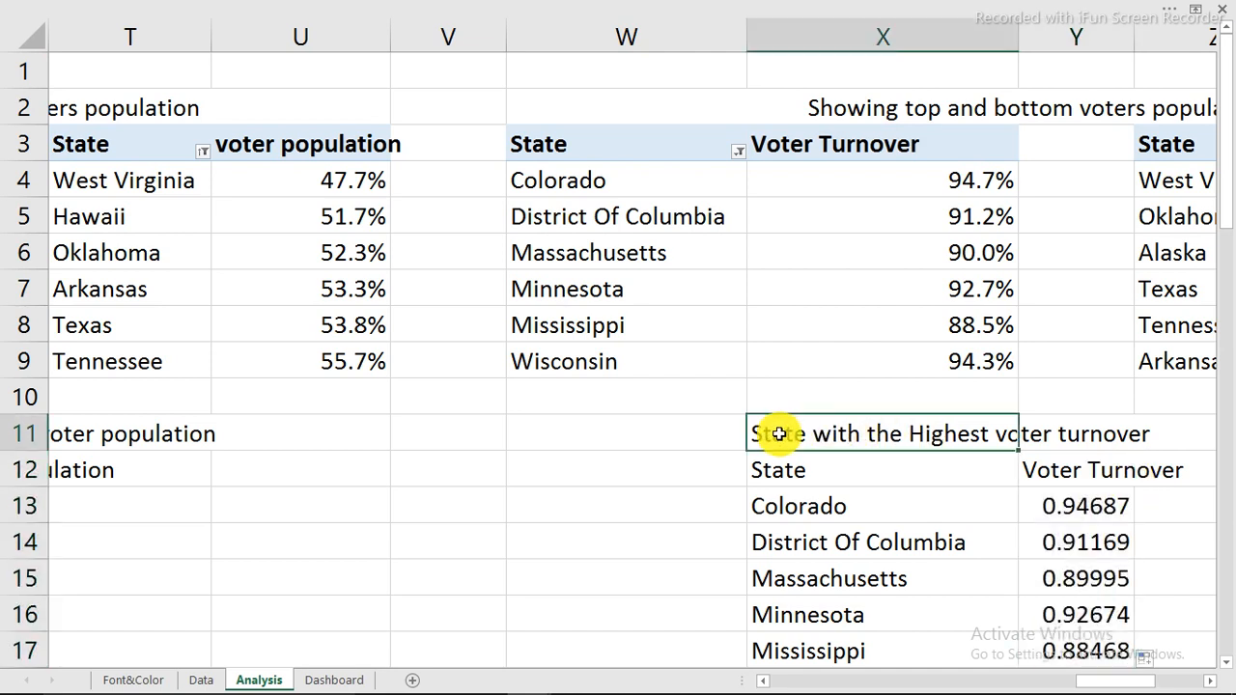
{"action": "double_click", "coordinate": [778, 434]}
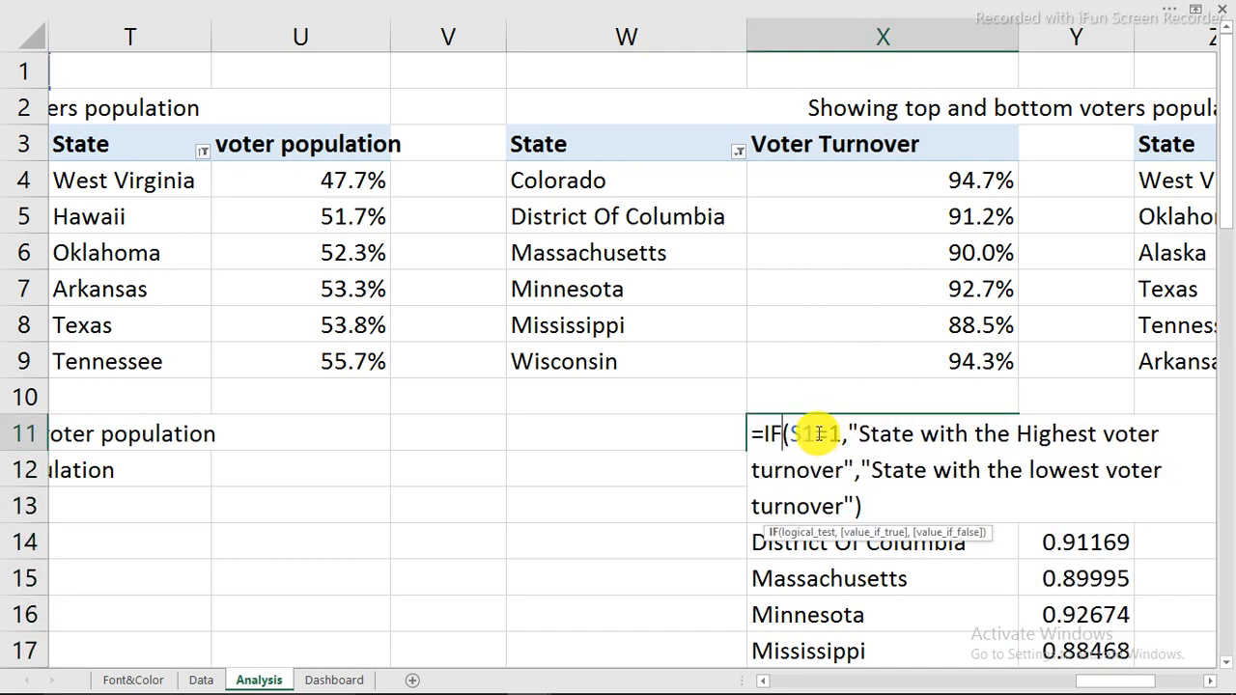
{"action": "left_click", "coordinate": [817, 434]}
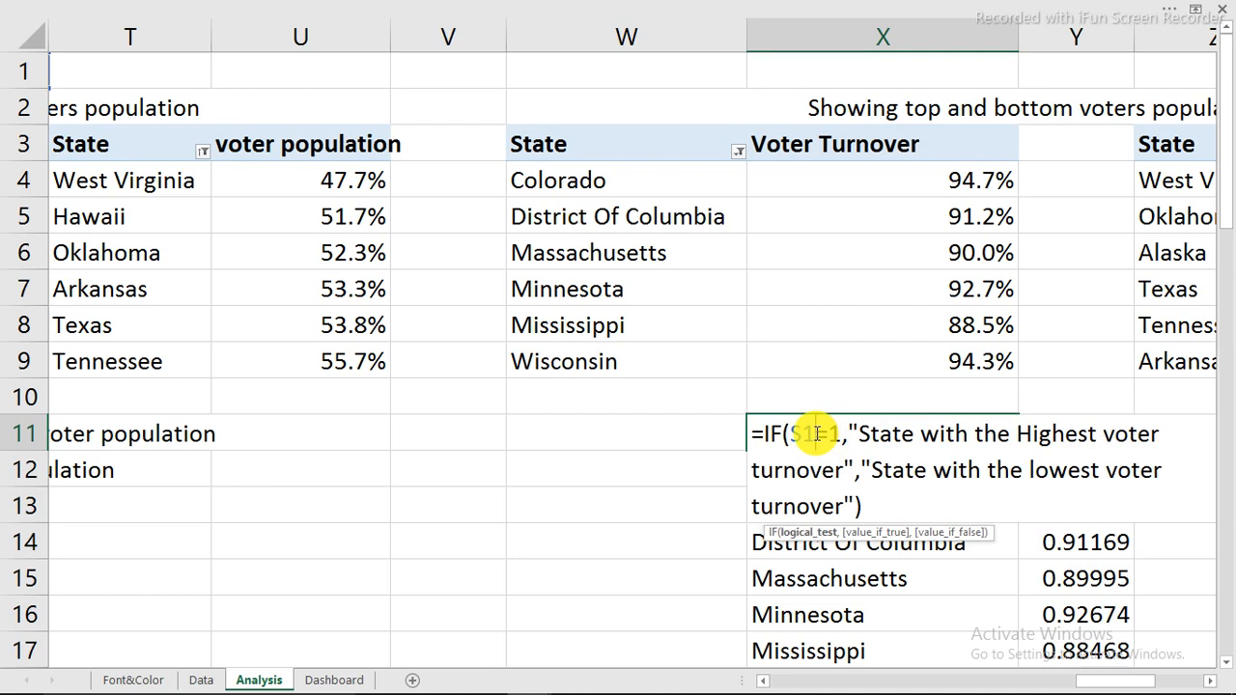
{"action": "key", "text": "Escape"}
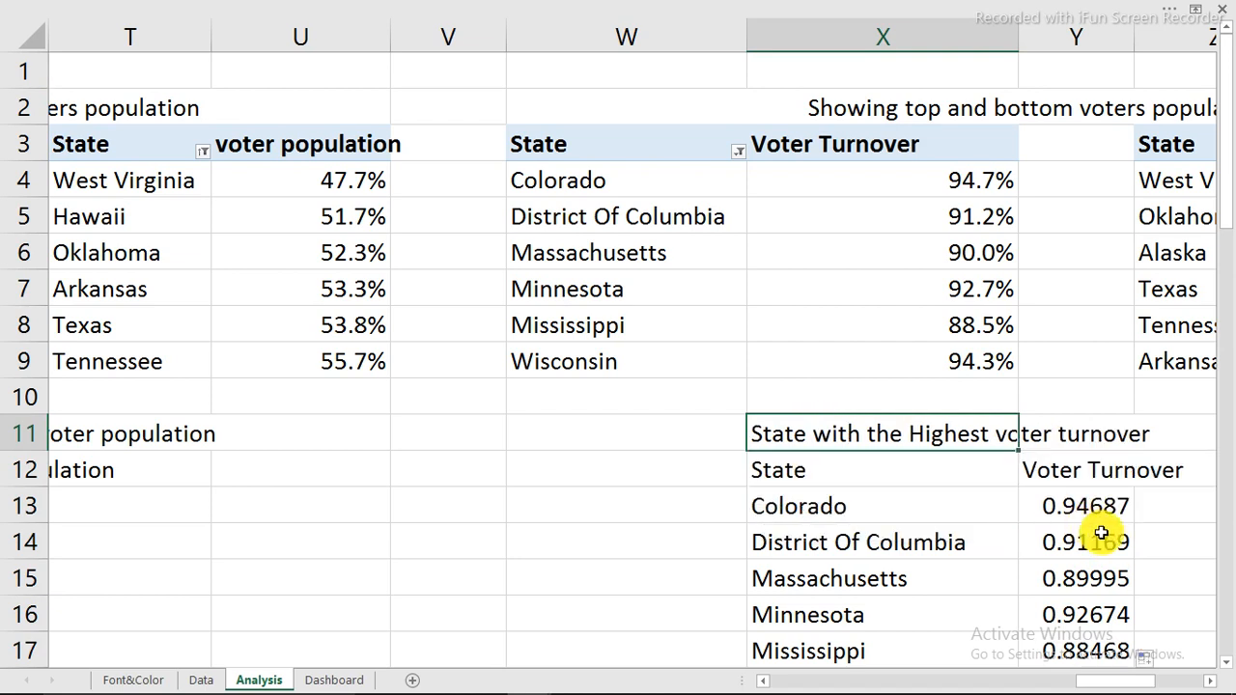
Format the voter turnover values in Y13:Y18 as percentages with 1 decimal place
{"action": "left_click", "coordinate": [1209, 680]}
{"action": "scroll", "coordinate": [897, 461], "scroll_direction": "down", "scroll_amount": 1}
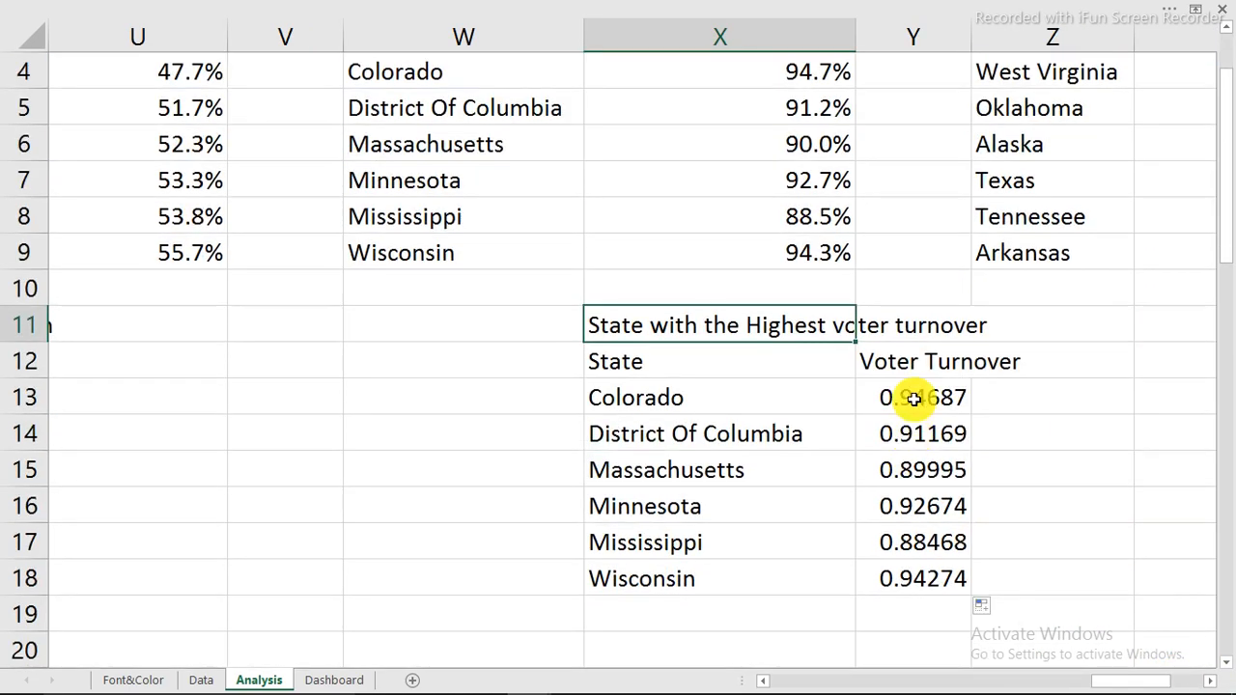
{"action": "left_click_drag", "start_coordinate": [913, 391], "coordinate": [921, 571]}
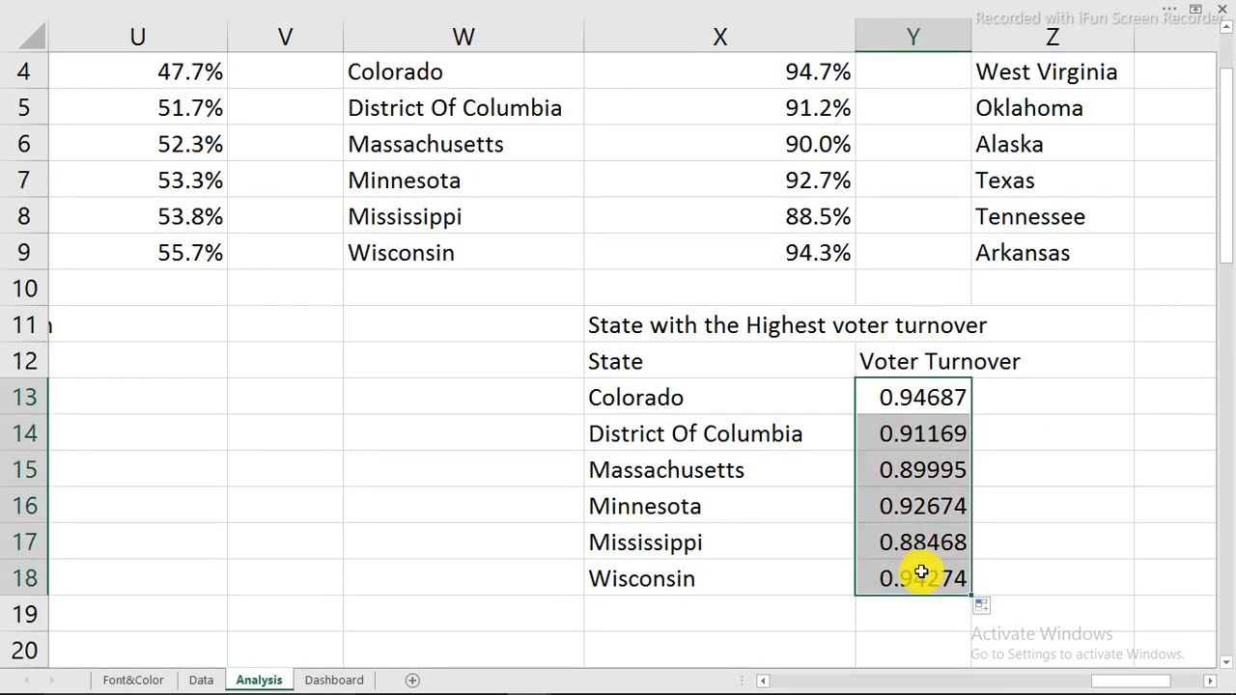
{"action": "right_click", "coordinate": [904, 406]}
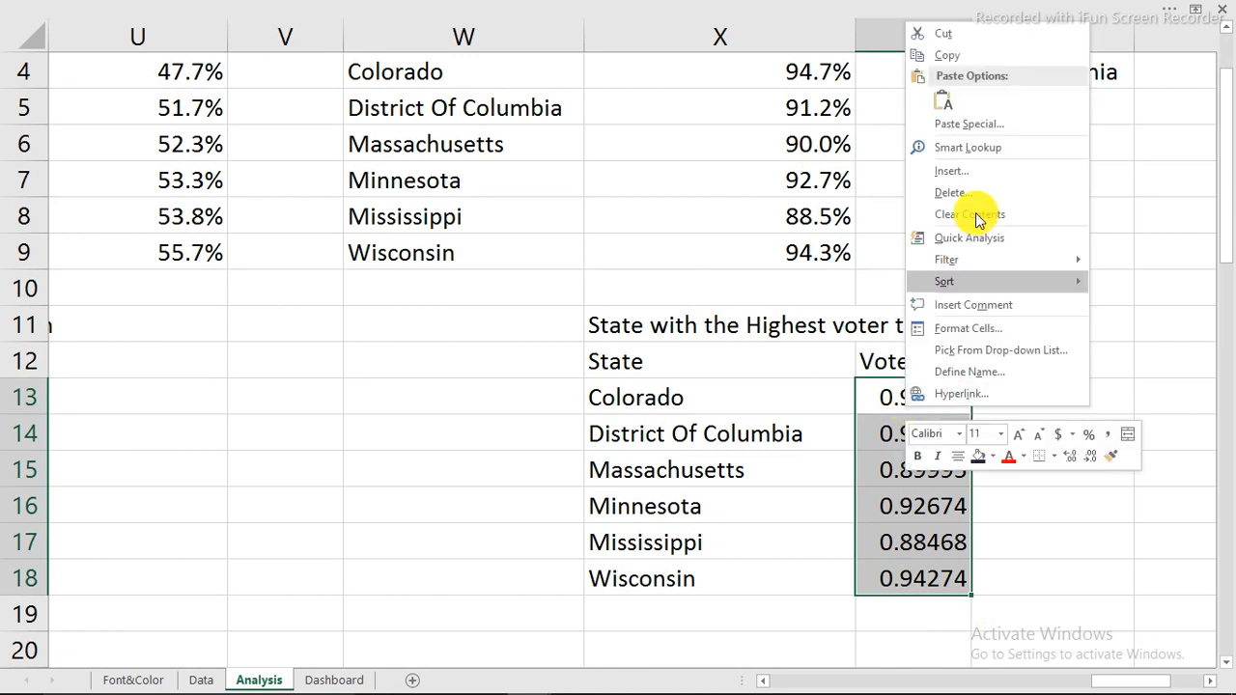
{"action": "left_click", "coordinate": [978, 330]}
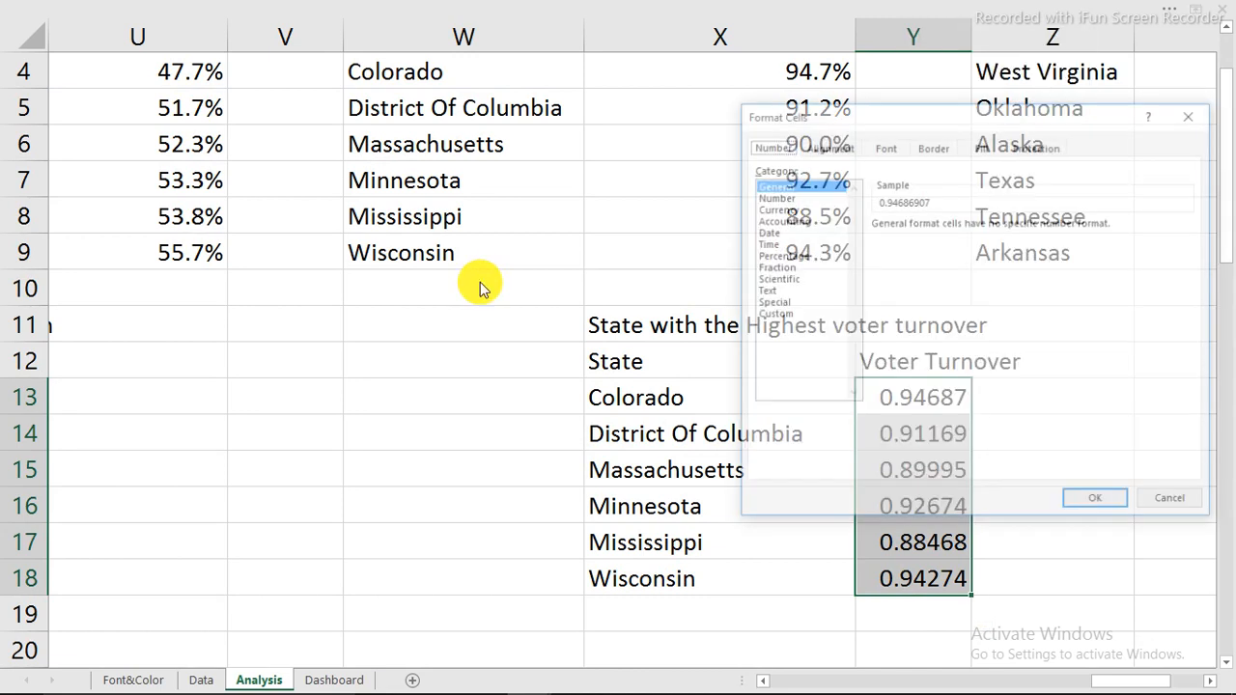
{"action": "left_click", "coordinate": [784, 255]}
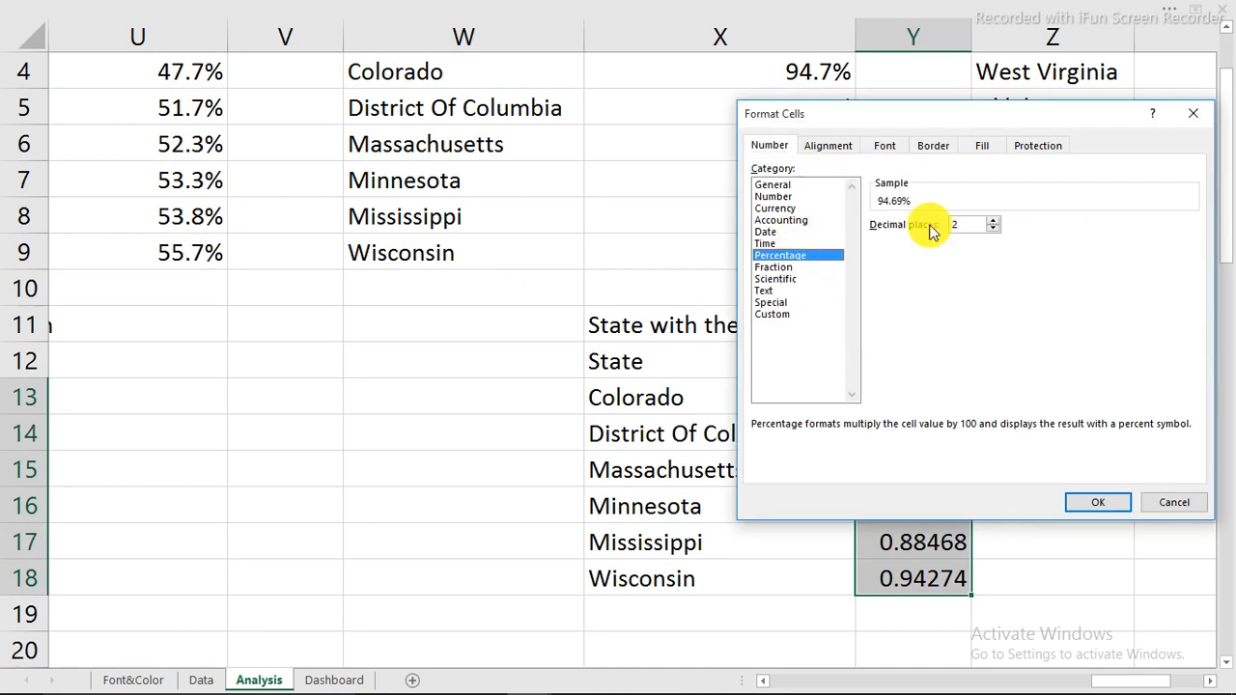
{"action": "left_click", "coordinate": [993, 229]}
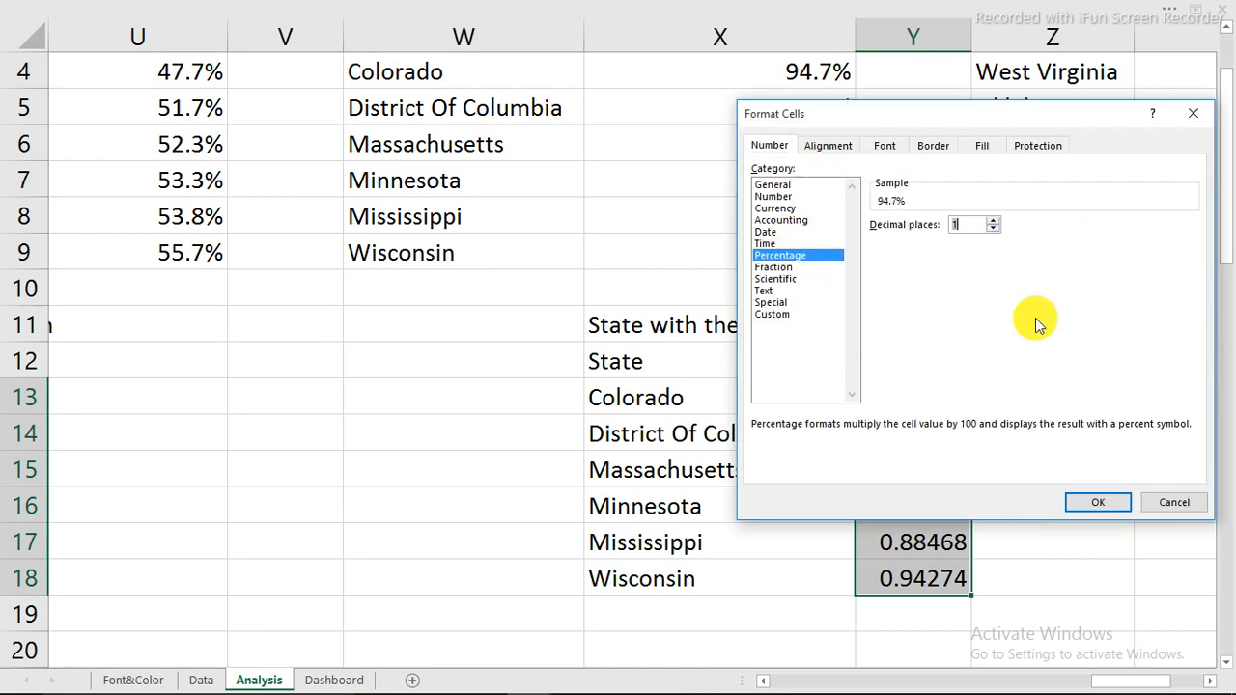
{"action": "left_click", "coordinate": [1097, 502]}
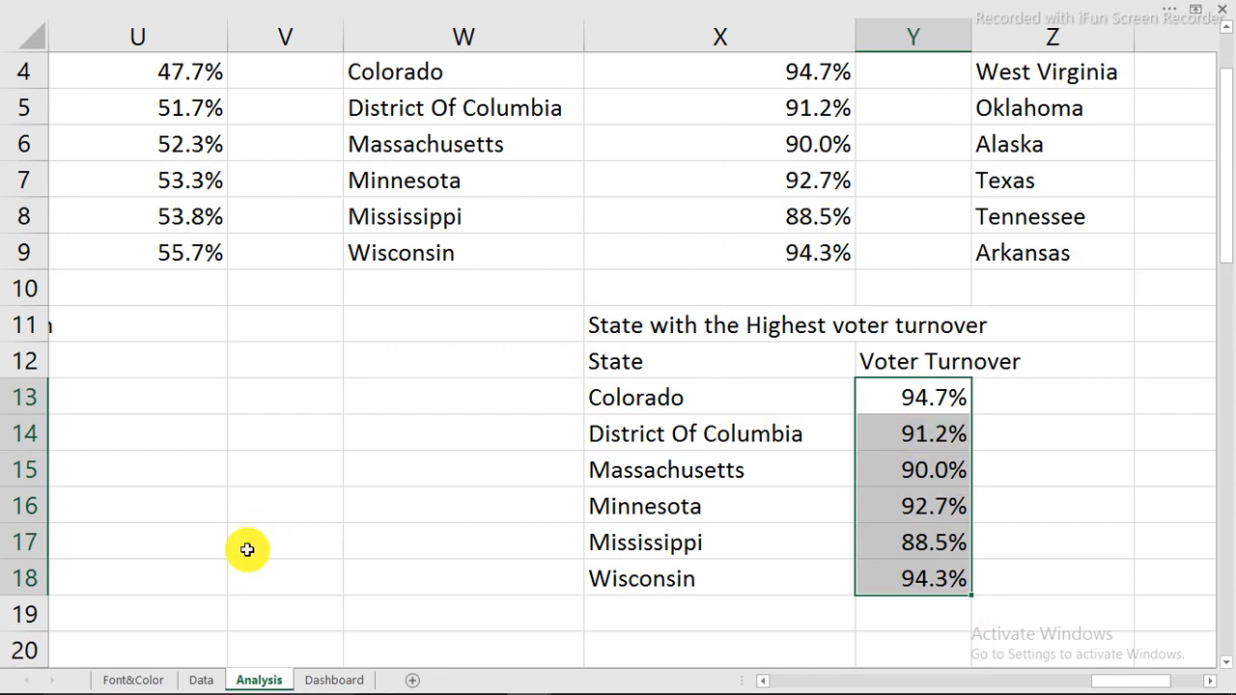
Test the High and Low options on the Dashboard sheet against both state bar charts, ending on Low
{"action": "left_click", "coordinate": [329, 678]}
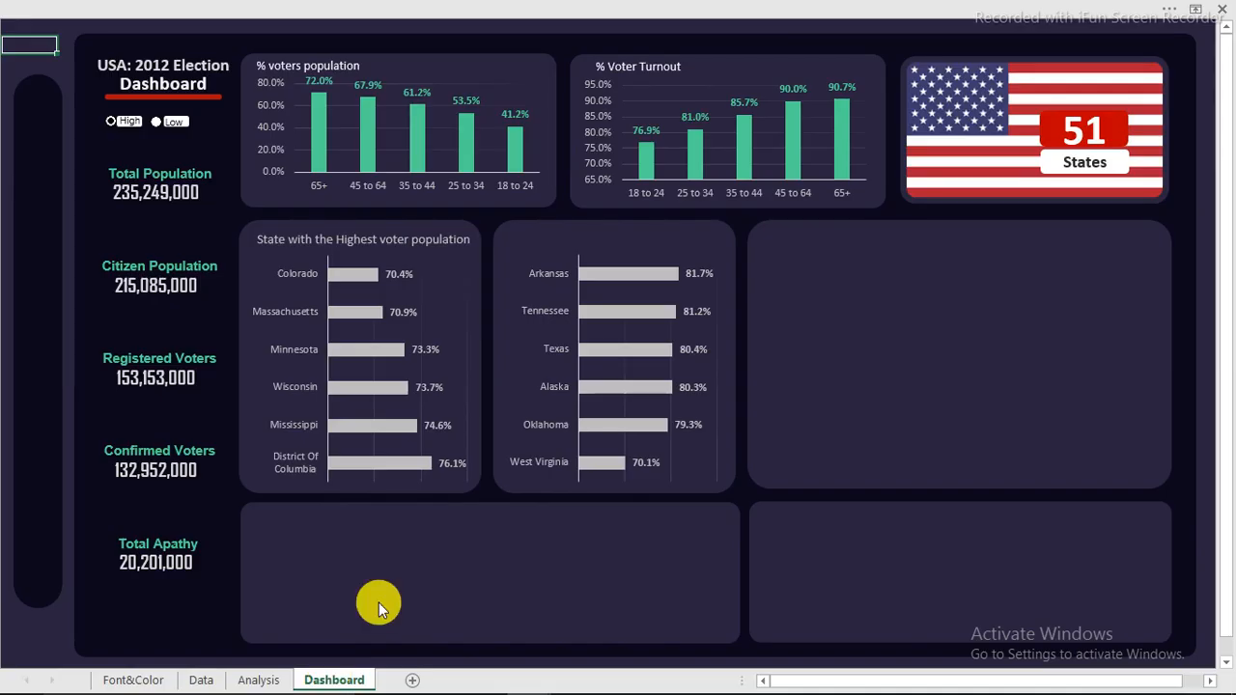
{"action": "left_click", "coordinate": [156, 123]}
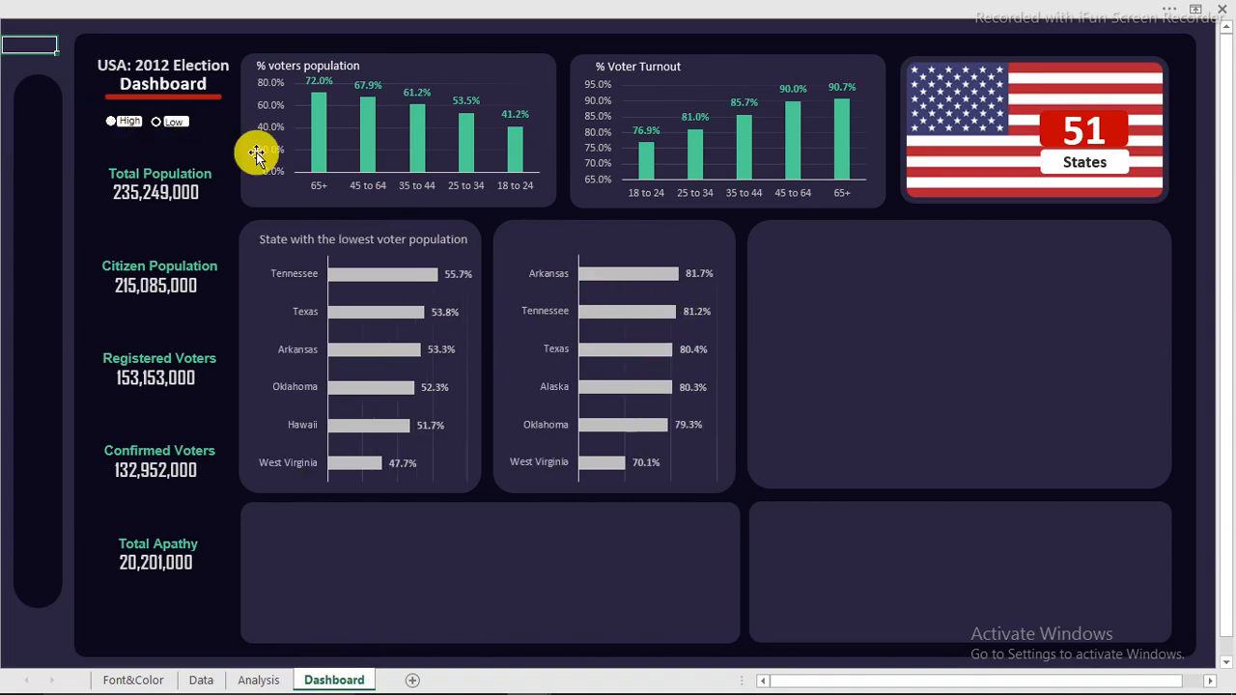
{"action": "left_click", "coordinate": [114, 122]}
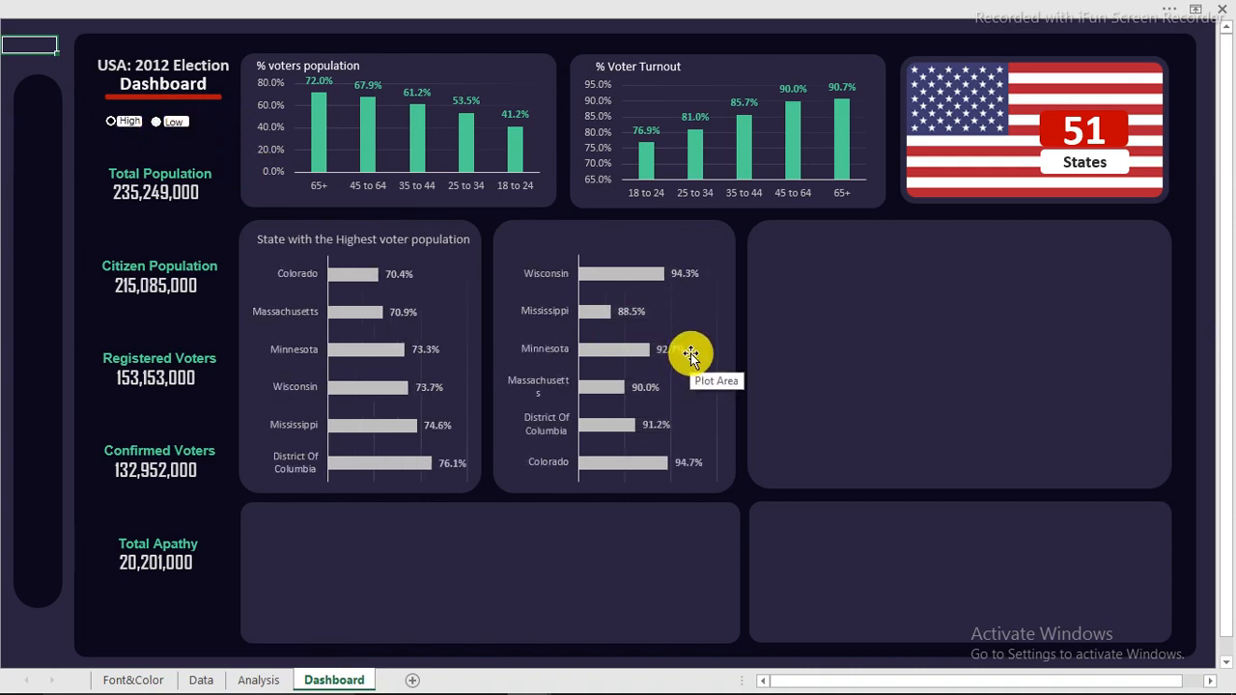
{"action": "left_click", "coordinate": [166, 128]}
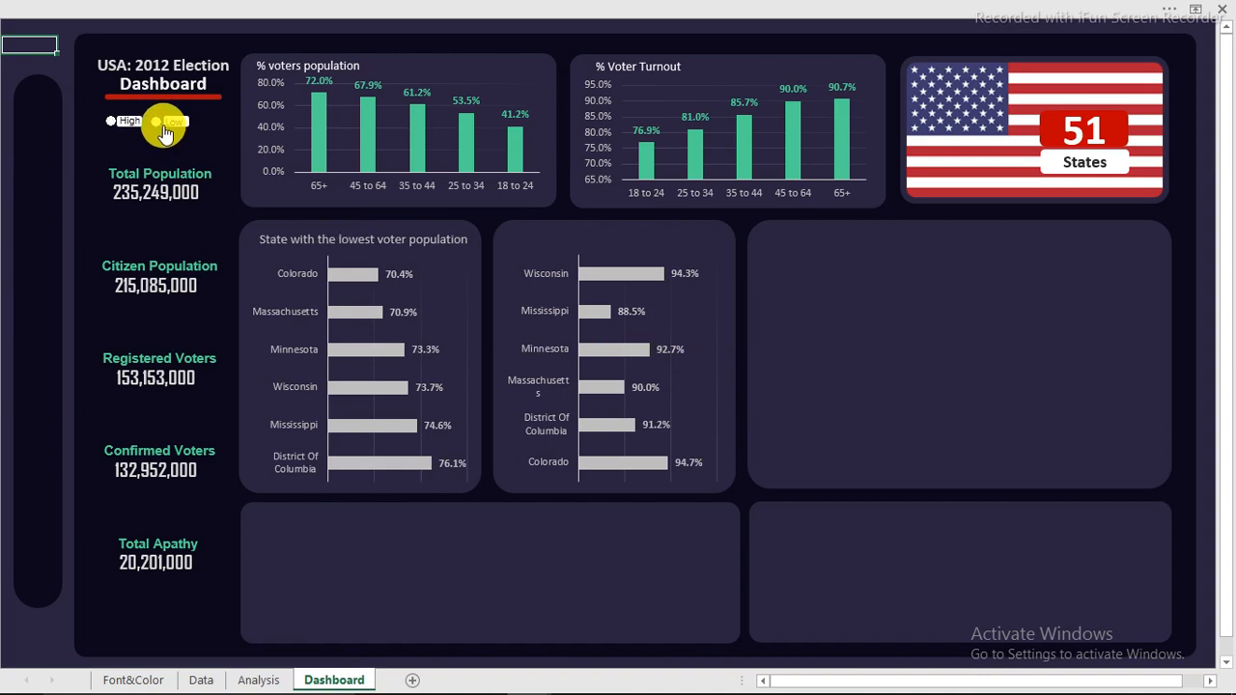
Copy the state voter population title box above the second state bar chart and show the formula bar
{"action": "left_click", "coordinate": [406, 237]}
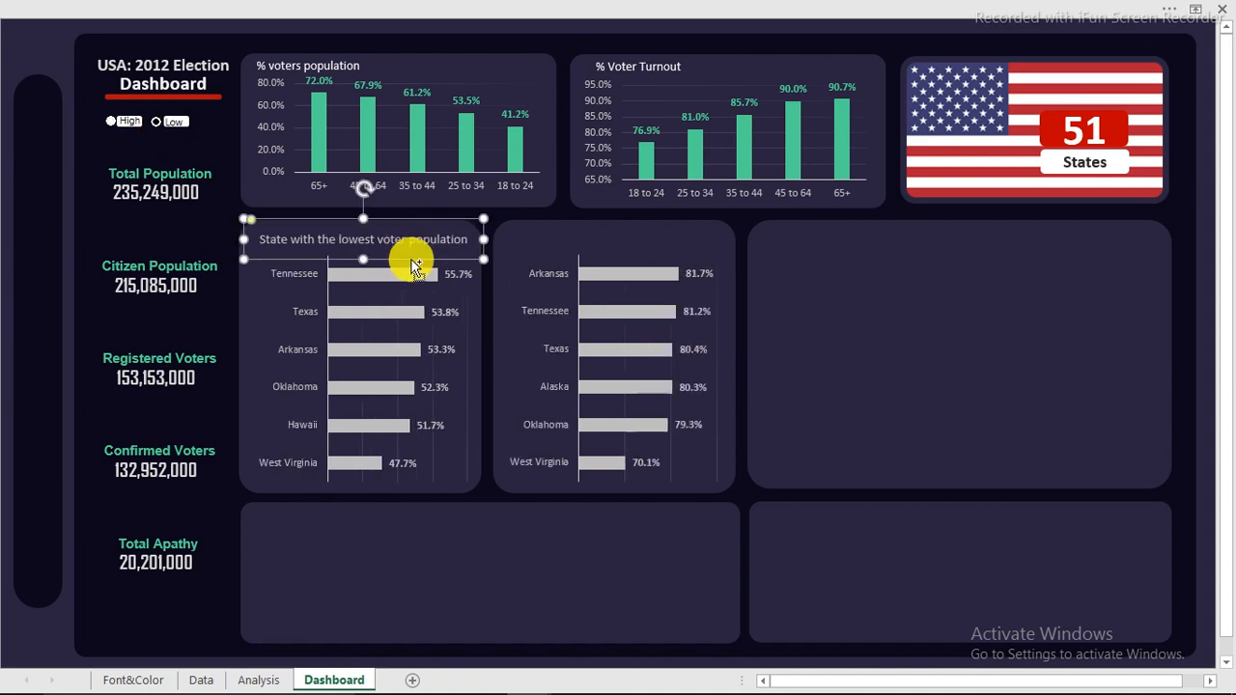
{"action": "left_click_drag", "start_coordinate": [412, 265], "coordinate": [663, 259]}
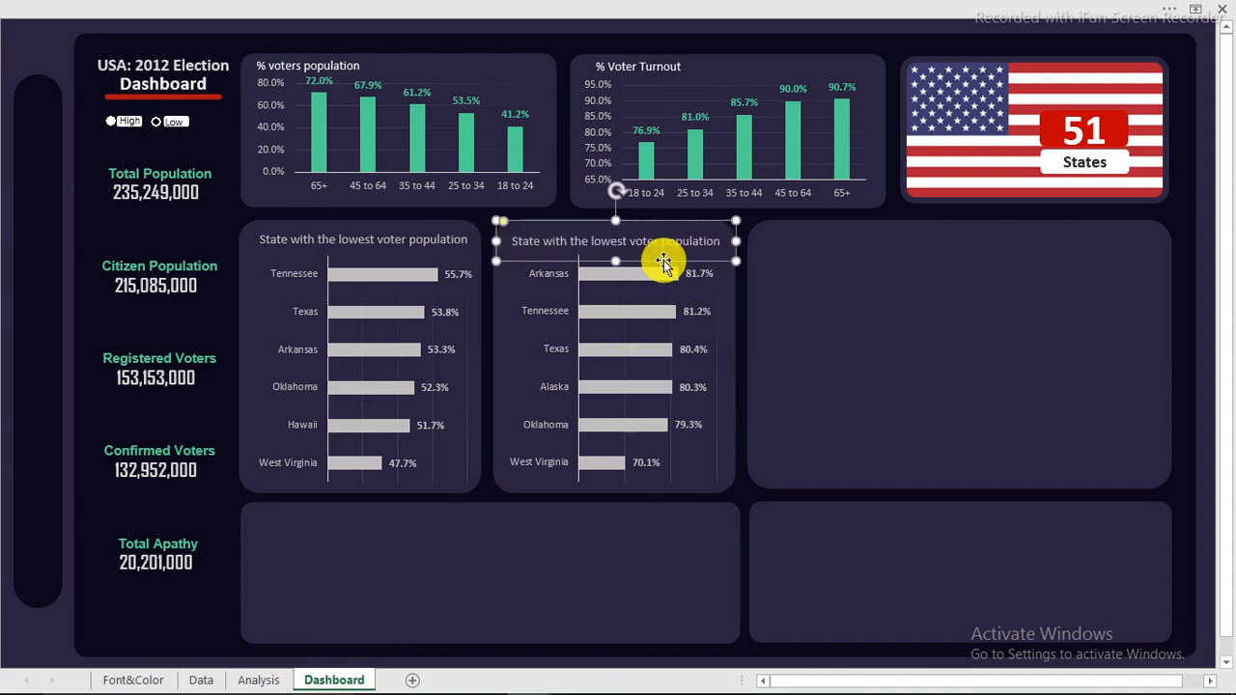
{"action": "left_click", "coordinate": [509, 8]}
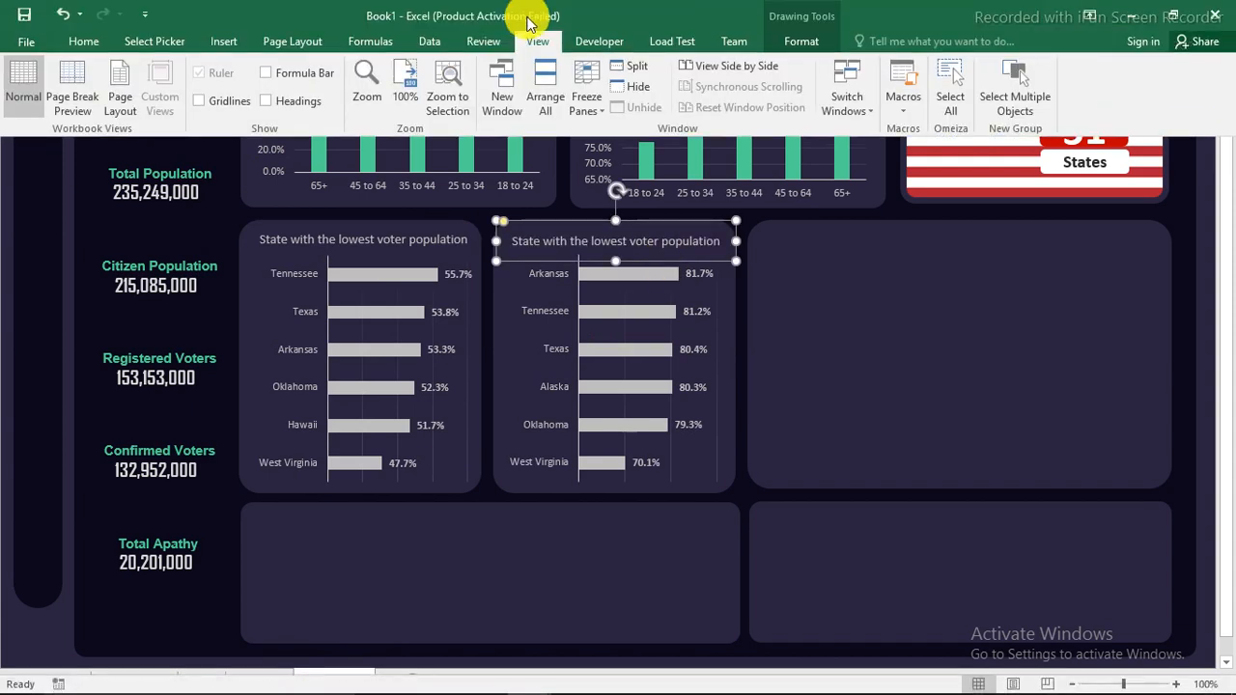
{"action": "left_click", "coordinate": [291, 76]}
{"action": "left_click", "coordinate": [266, 173]}
Link the copied title box to cell X11 of the Analysis sheet with =Analysis!X11
{"action": "left_click_drag", "start_coordinate": [333, 39], "coordinate": [255, 38]}
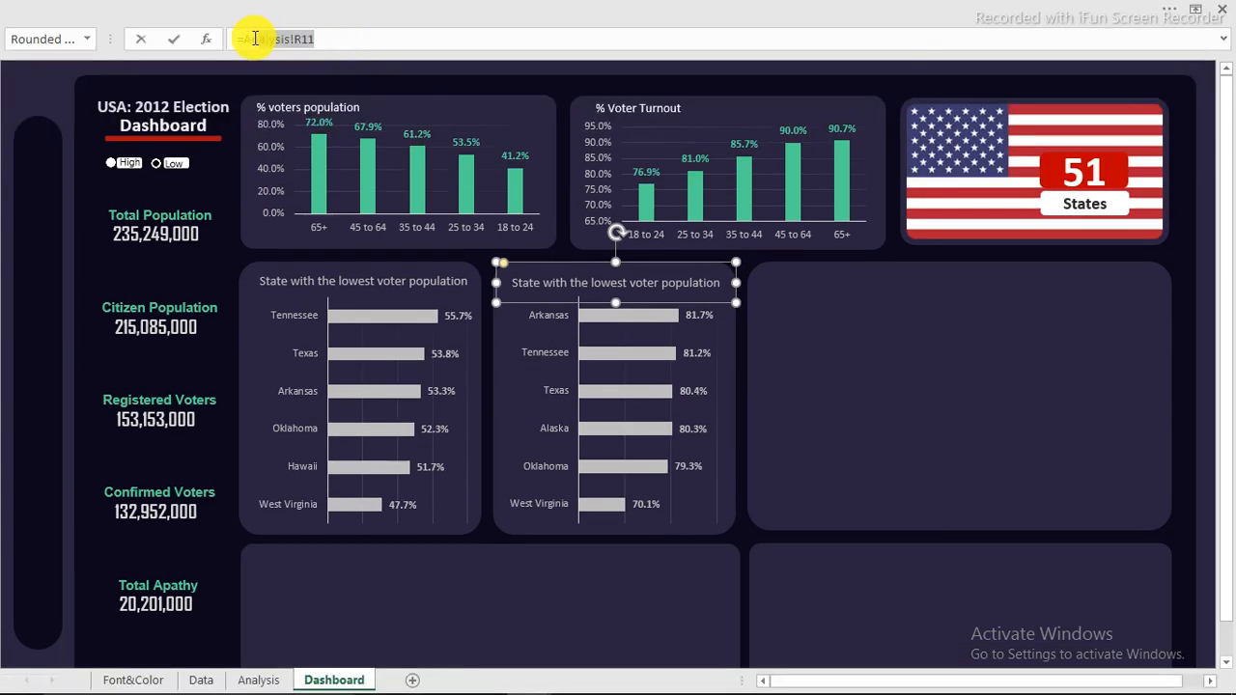
{"action": "left_click", "coordinate": [260, 679]}
{"action": "left_click", "coordinate": [626, 368]}
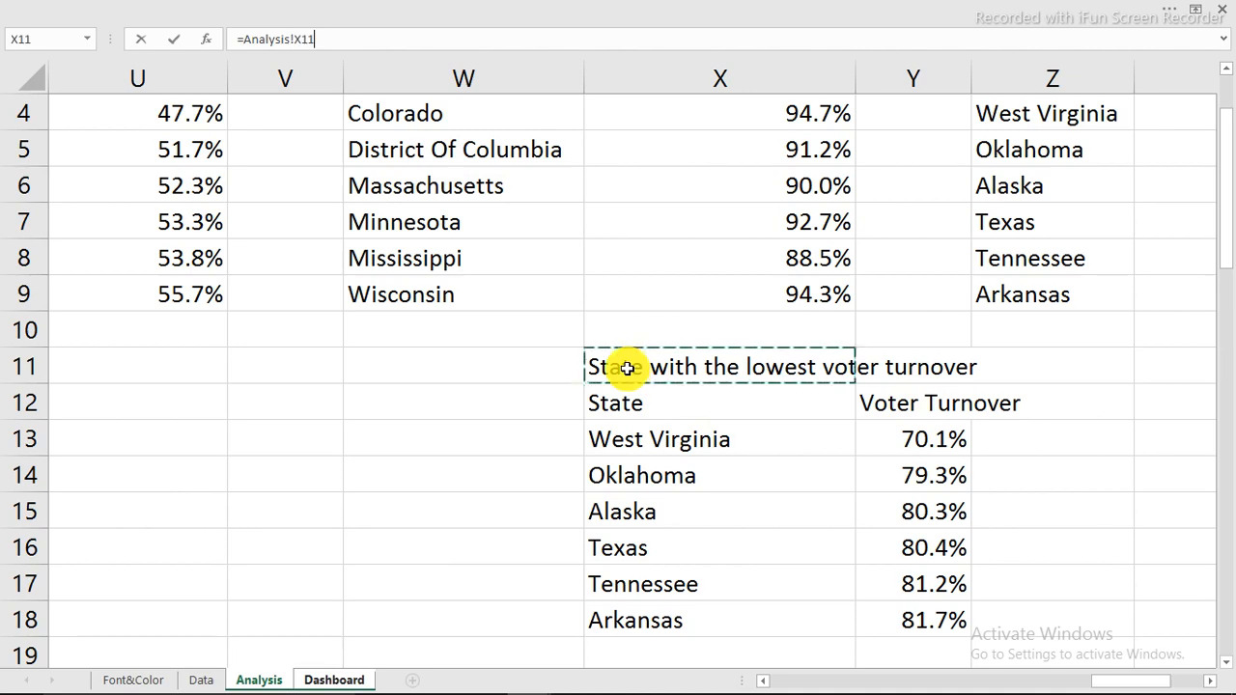
{"action": "key", "text": "Return"}
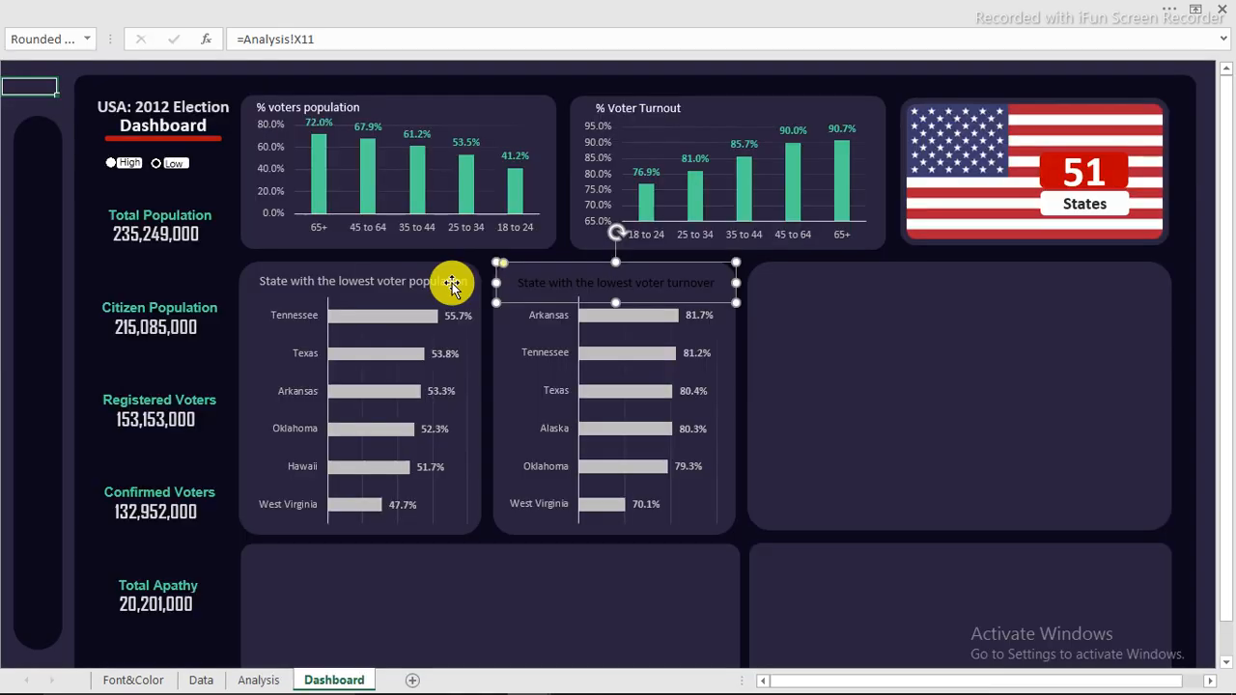
Copy the formatting of the state voter population title box onto the state voter turnover title box with Format Painter
{"action": "left_click", "coordinate": [386, 282]}
{"action": "left_click", "coordinate": [111, 7]}
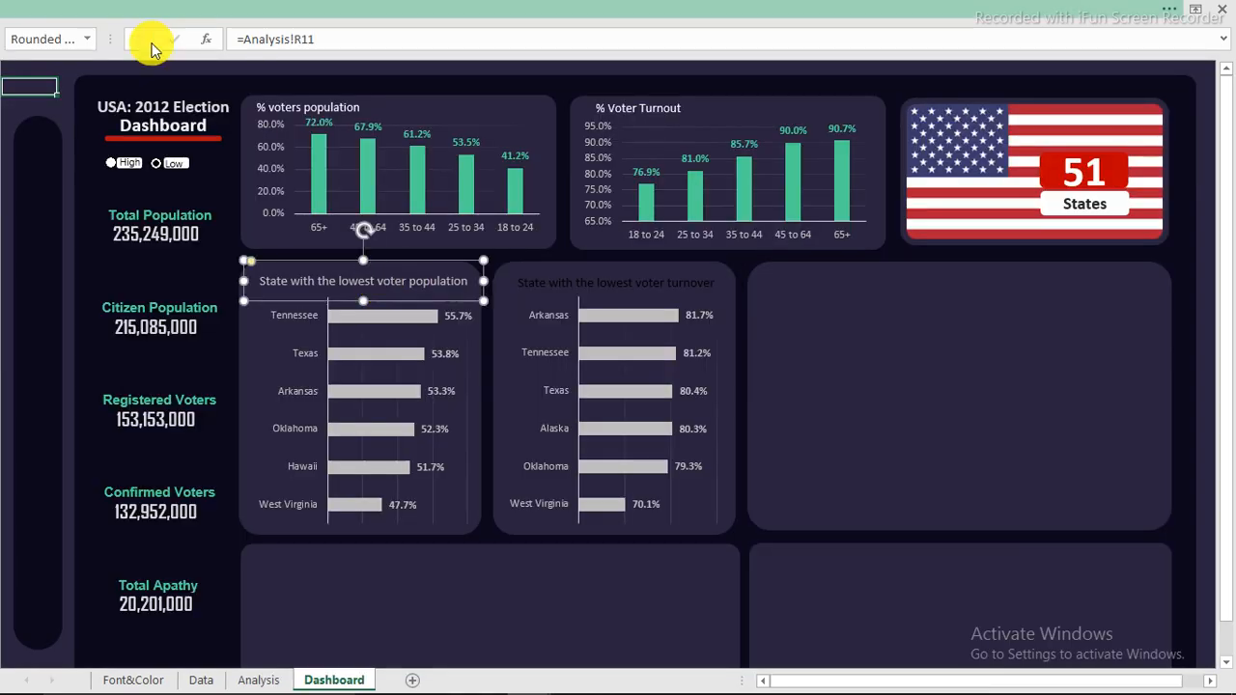
{"action": "left_click", "coordinate": [83, 41]}
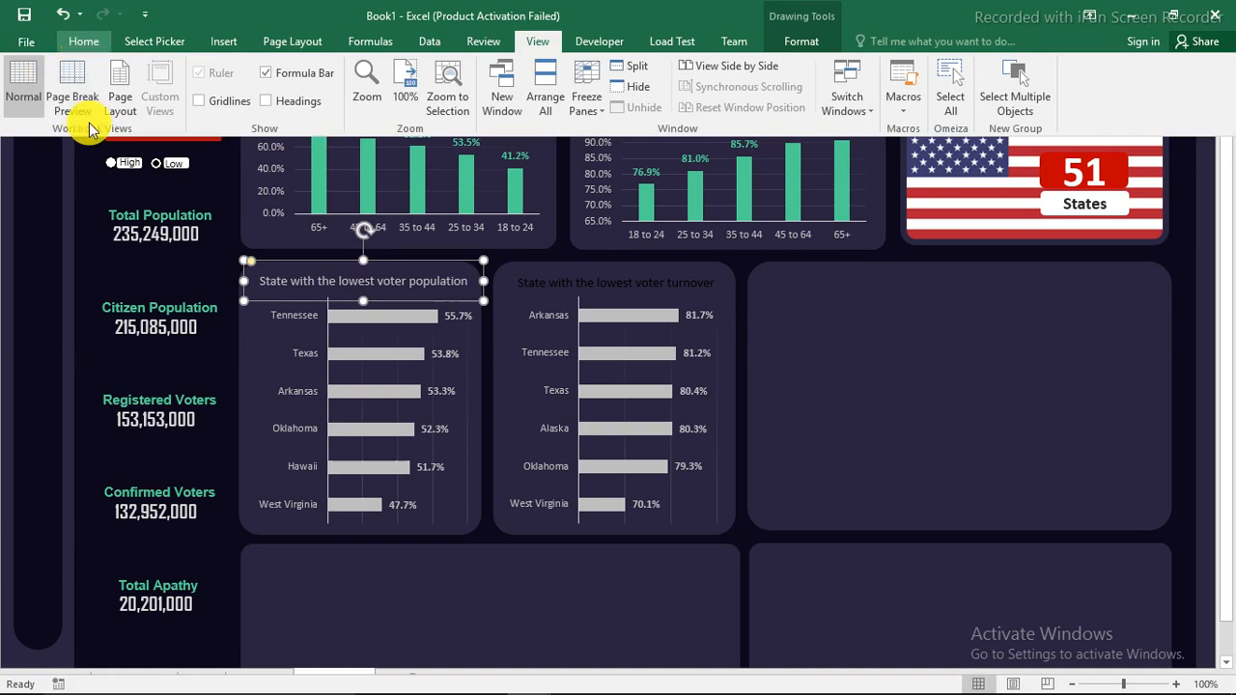
{"action": "left_click", "coordinate": [85, 114]}
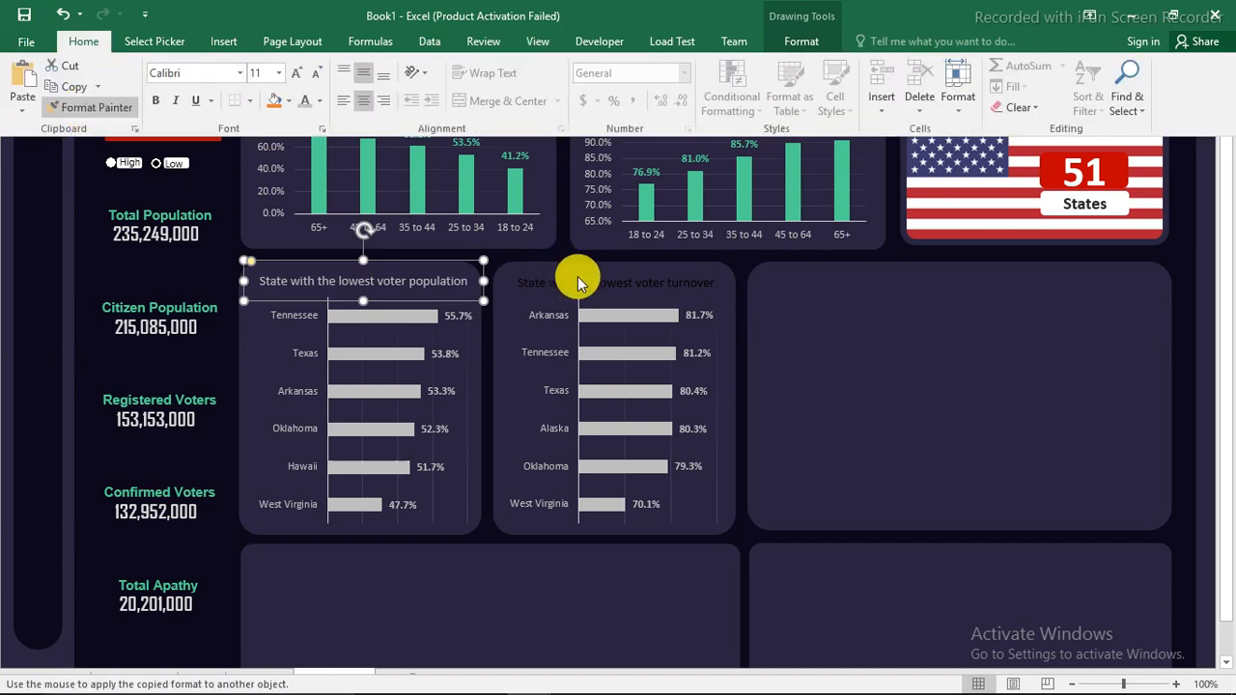
{"action": "left_click", "coordinate": [579, 279]}
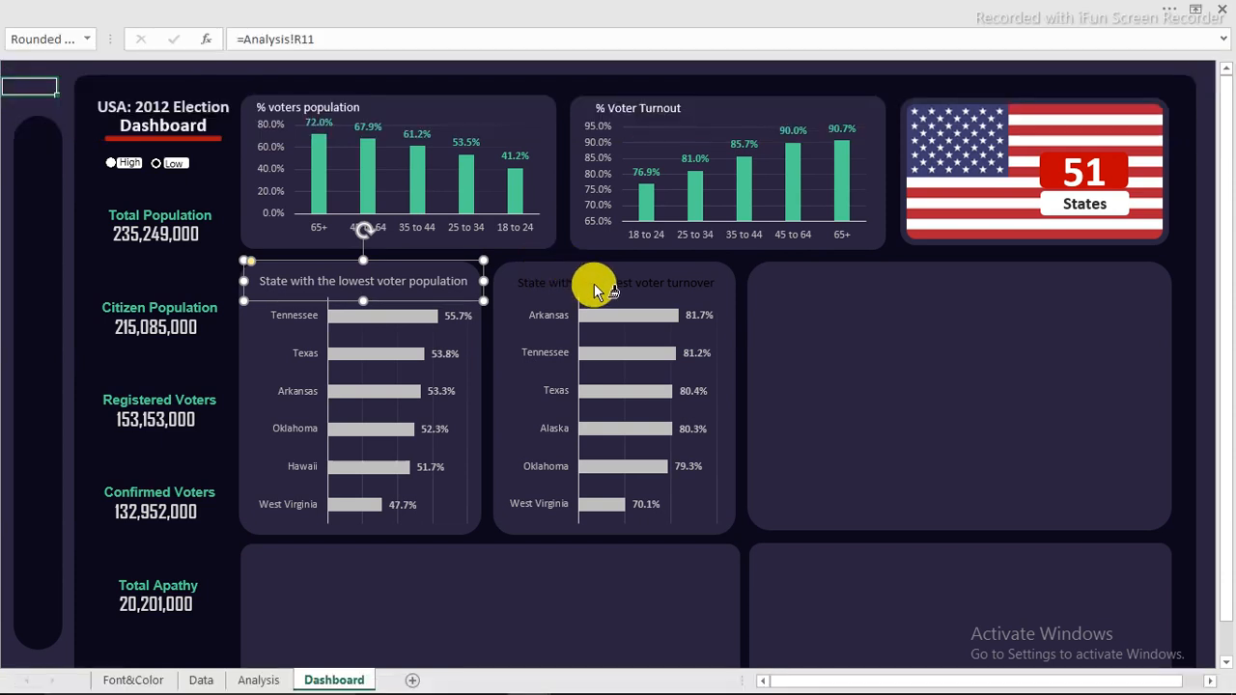
{"action": "left_click", "coordinate": [10, 120]}
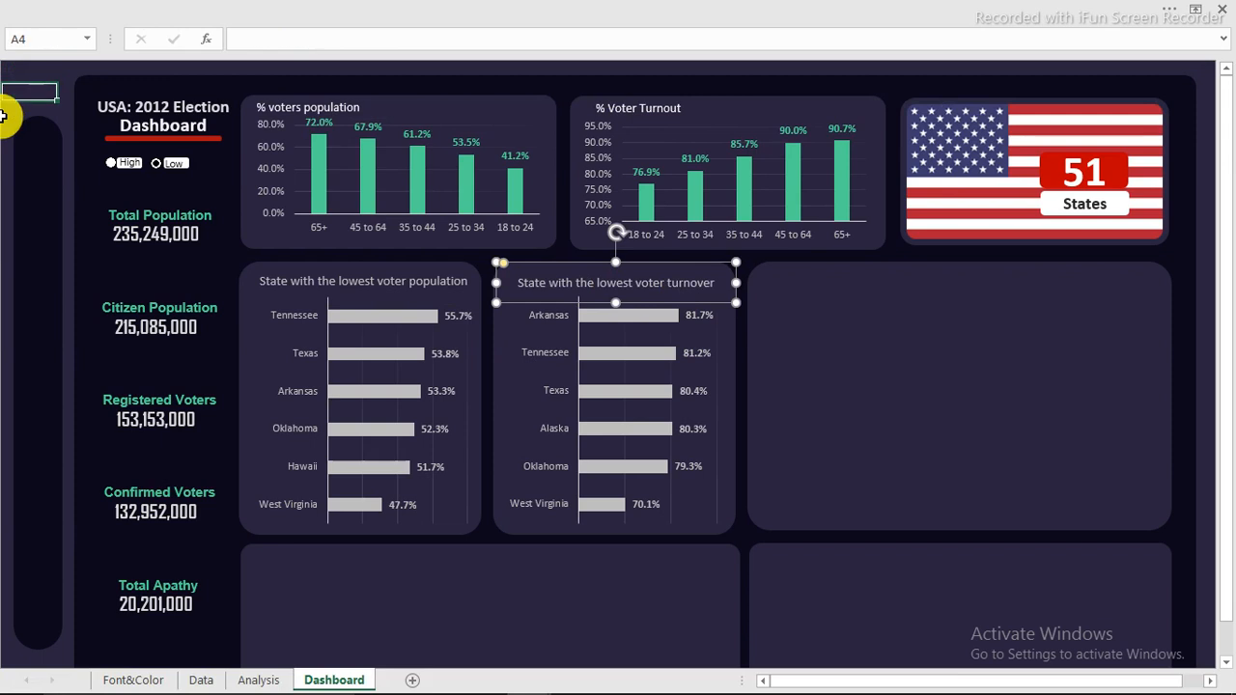
Switch the dashboard to High and widen the plot area of the state voter turnover chart slightly
{"action": "left_click", "coordinate": [109, 167]}
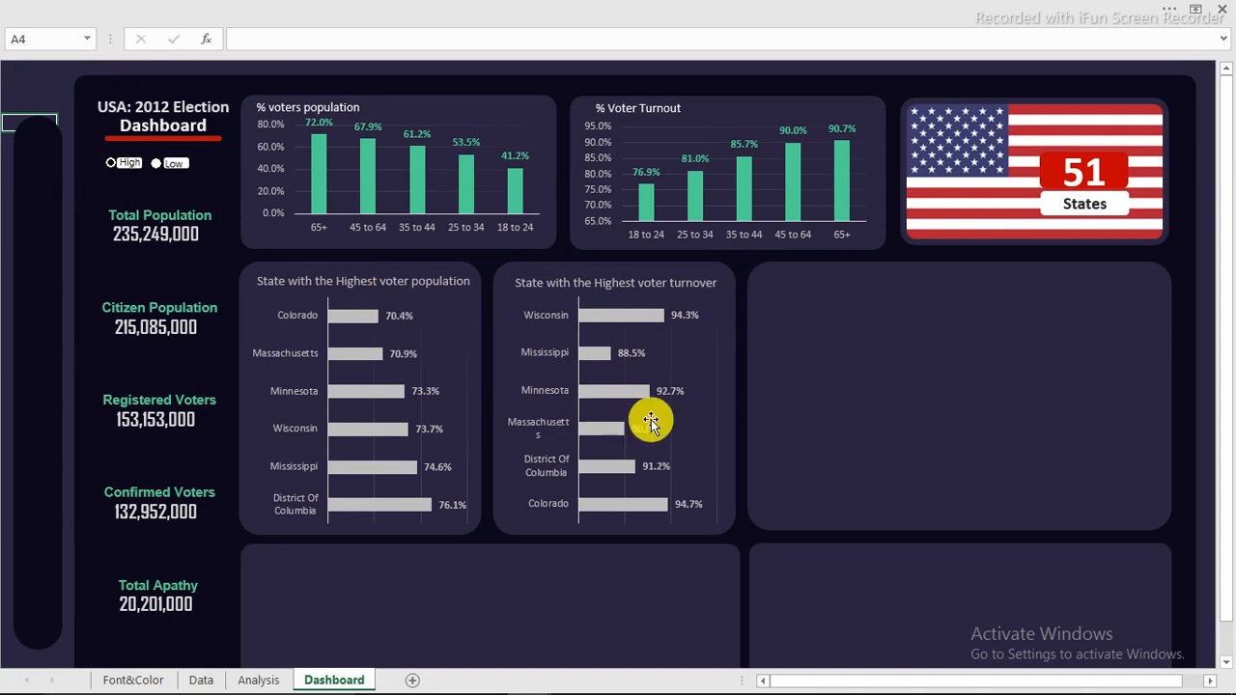
{"action": "left_click", "coordinate": [685, 415]}
{"action": "left_click_drag", "start_coordinate": [717, 408], "coordinate": [724, 410]}
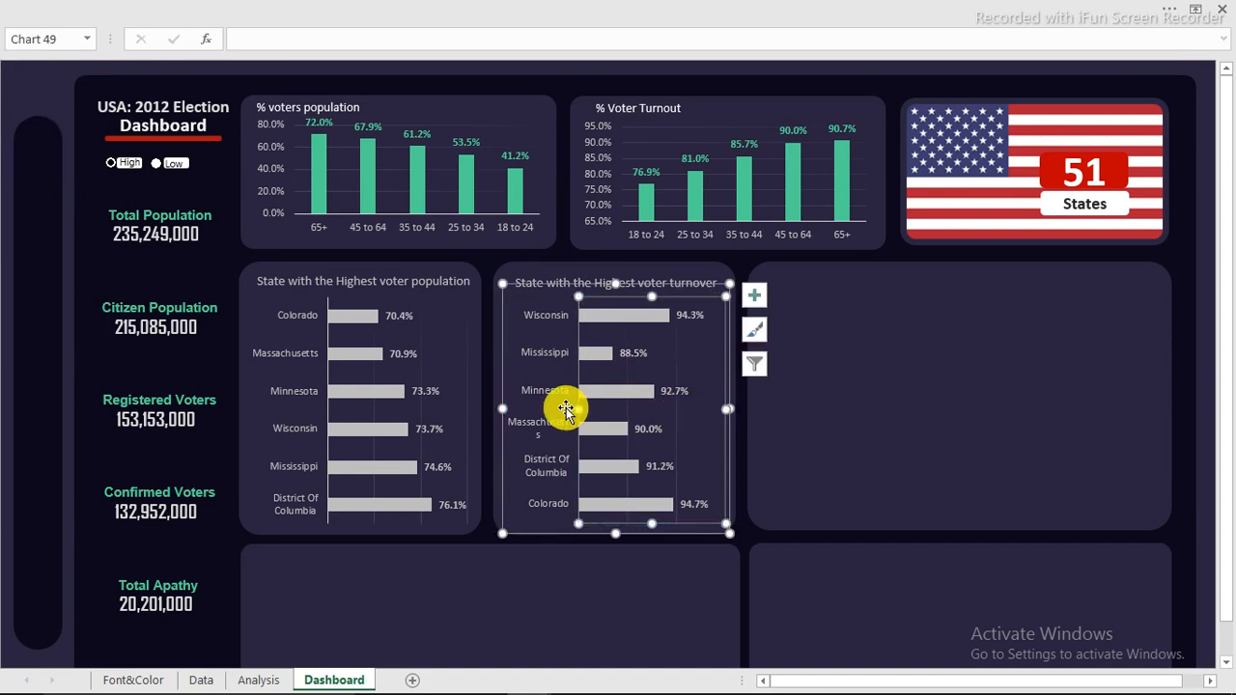
{"action": "left_click_drag", "start_coordinate": [502, 410], "coordinate": [502, 410]}
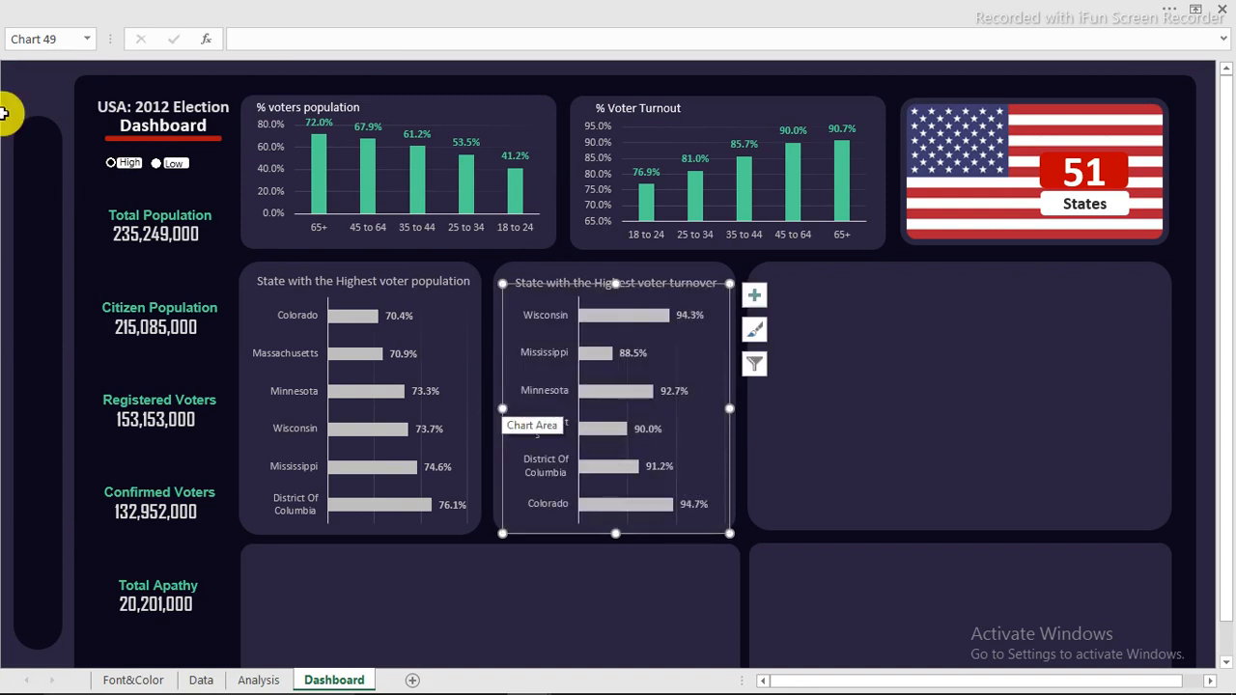
{"action": "left_click", "coordinate": [17, 88]}
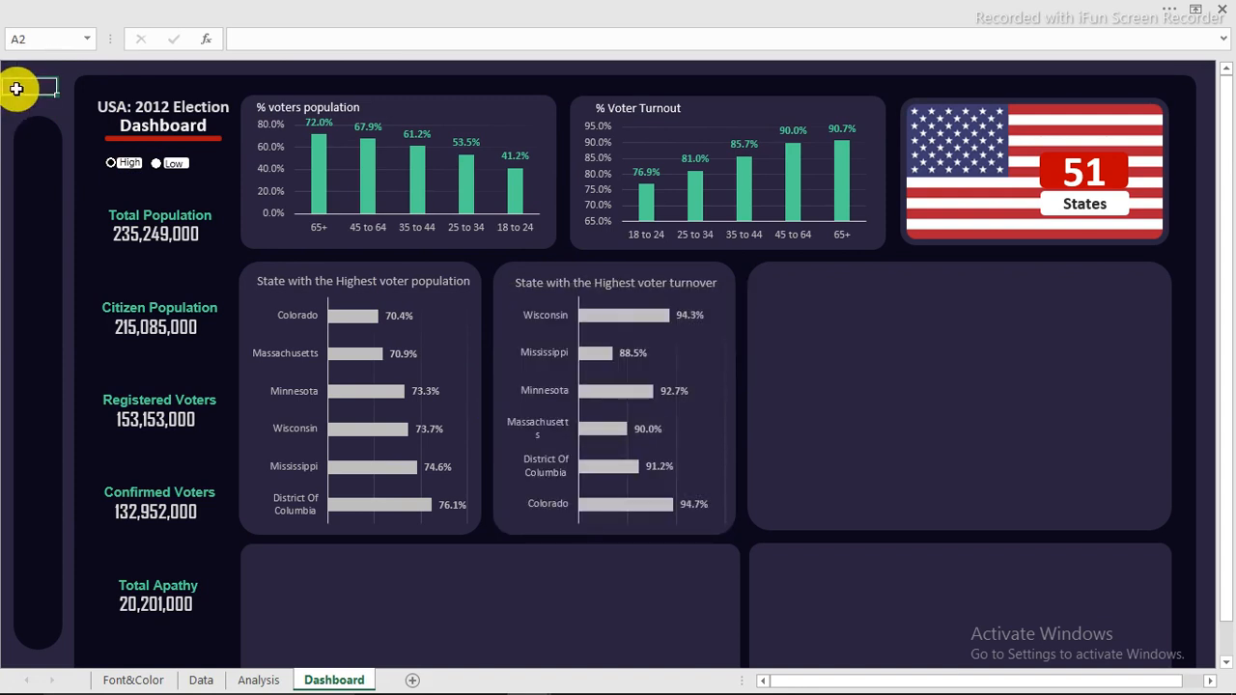
{"action": "mouse_move", "coordinate": [933, 676]}
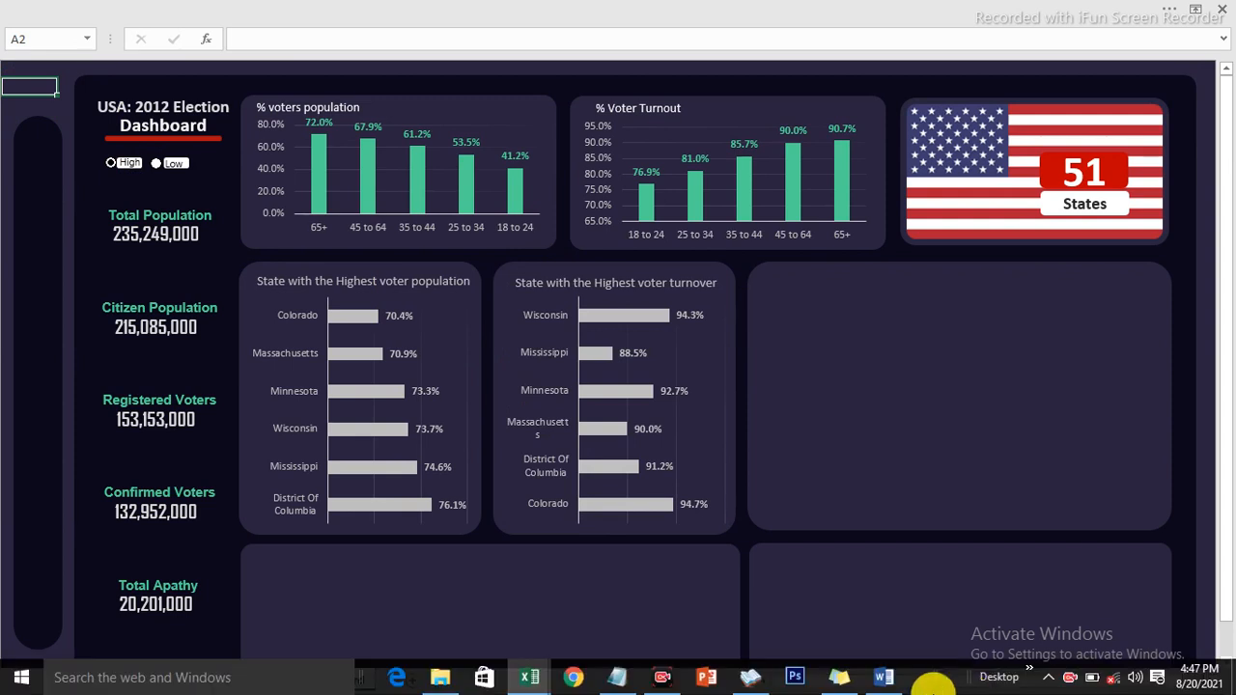
{"action": "left_click", "coordinate": [1066, 684]}
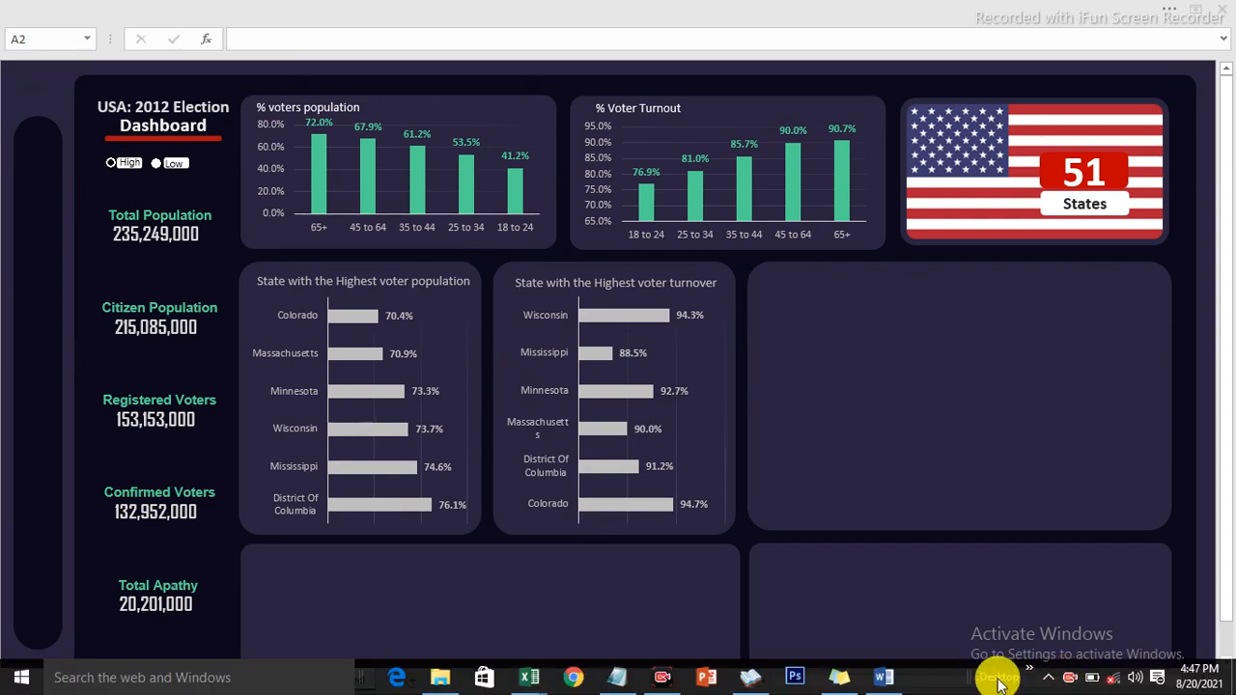
{"action": "scroll", "coordinate": [953, 240], "scroll_direction": "down", "scroll_amount": 1}
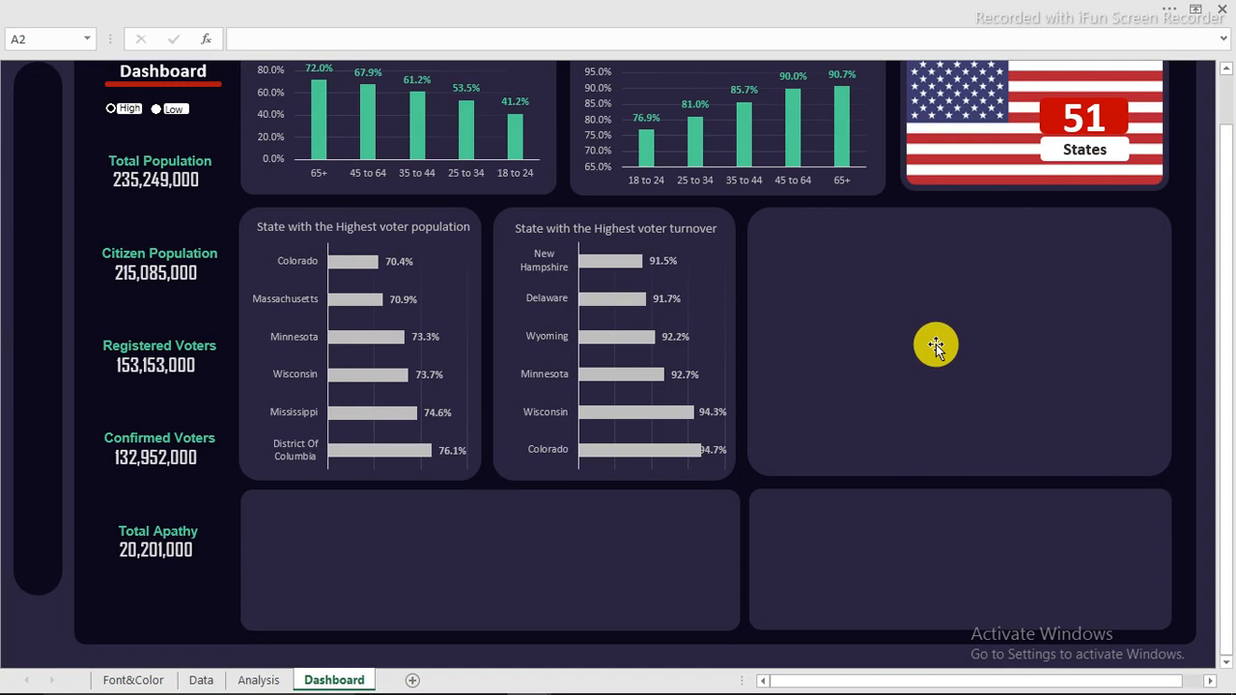
On the Analysis sheet, copy the lowest voter turnover PivotTable in Z3:AA9 and paste it at AG3
{"action": "left_click", "coordinate": [259, 680]}
{"action": "left_click_drag", "start_coordinate": [604, 186], "coordinate": [831, 402]}
{"action": "right_click", "coordinate": [831, 404]}
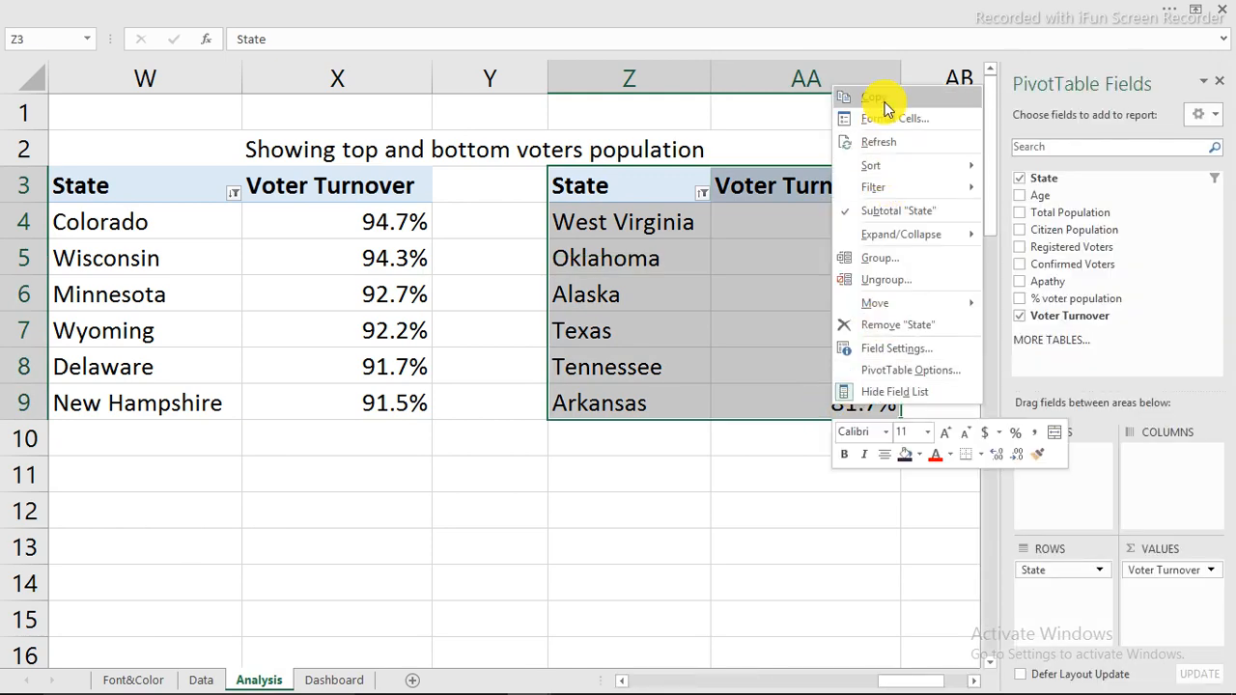
{"action": "left_click", "coordinate": [885, 108]}
{"action": "left_click_drag", "start_coordinate": [918, 682], "coordinate": [929, 676]}
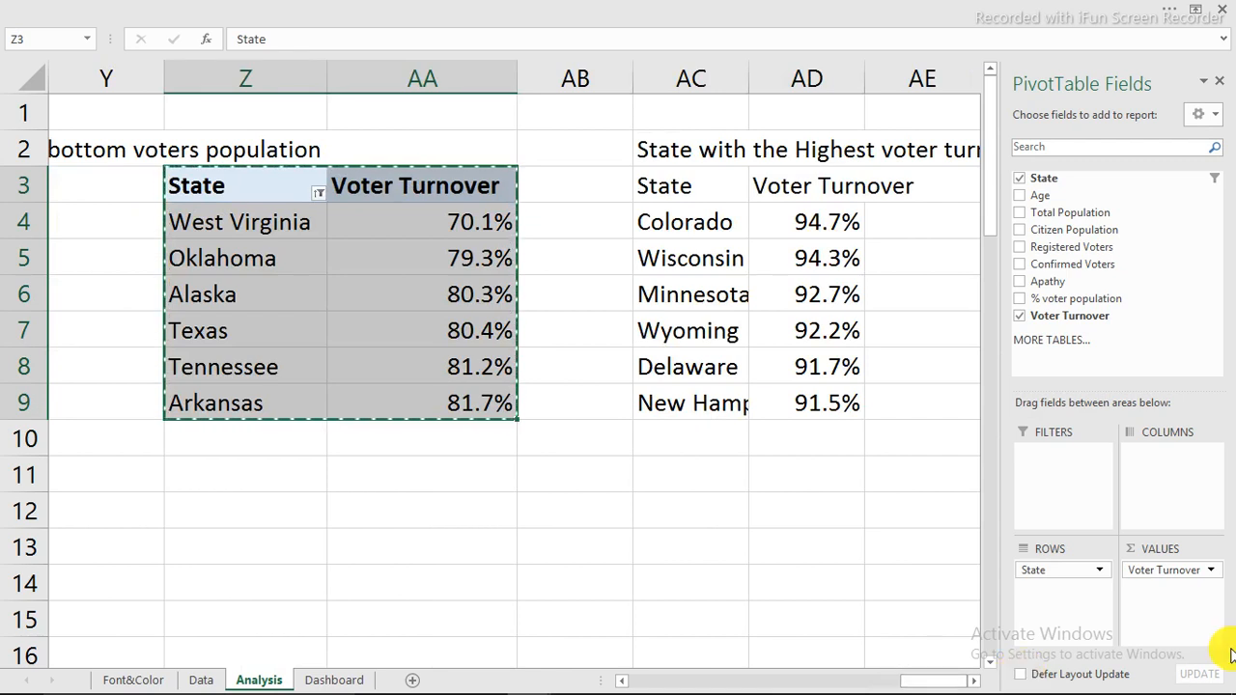
{"action": "left_click", "coordinate": [973, 682]}
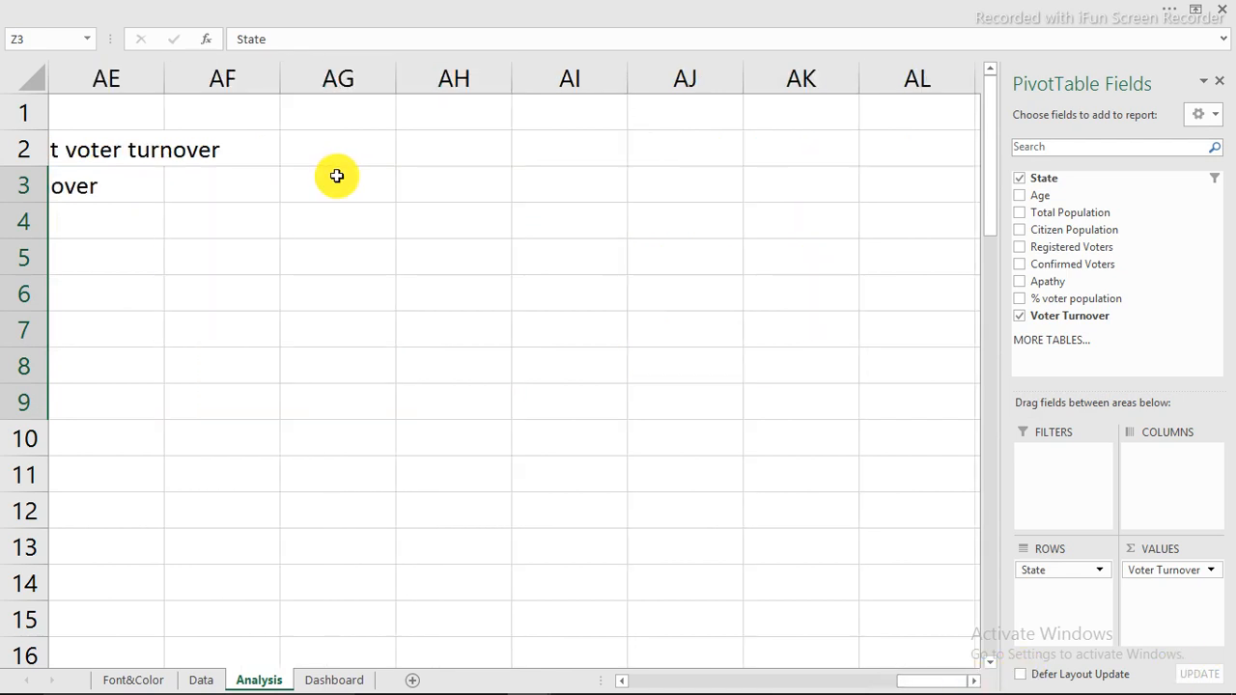
{"action": "left_click", "coordinate": [336, 176]}
{"action": "right_click", "coordinate": [337, 176]}
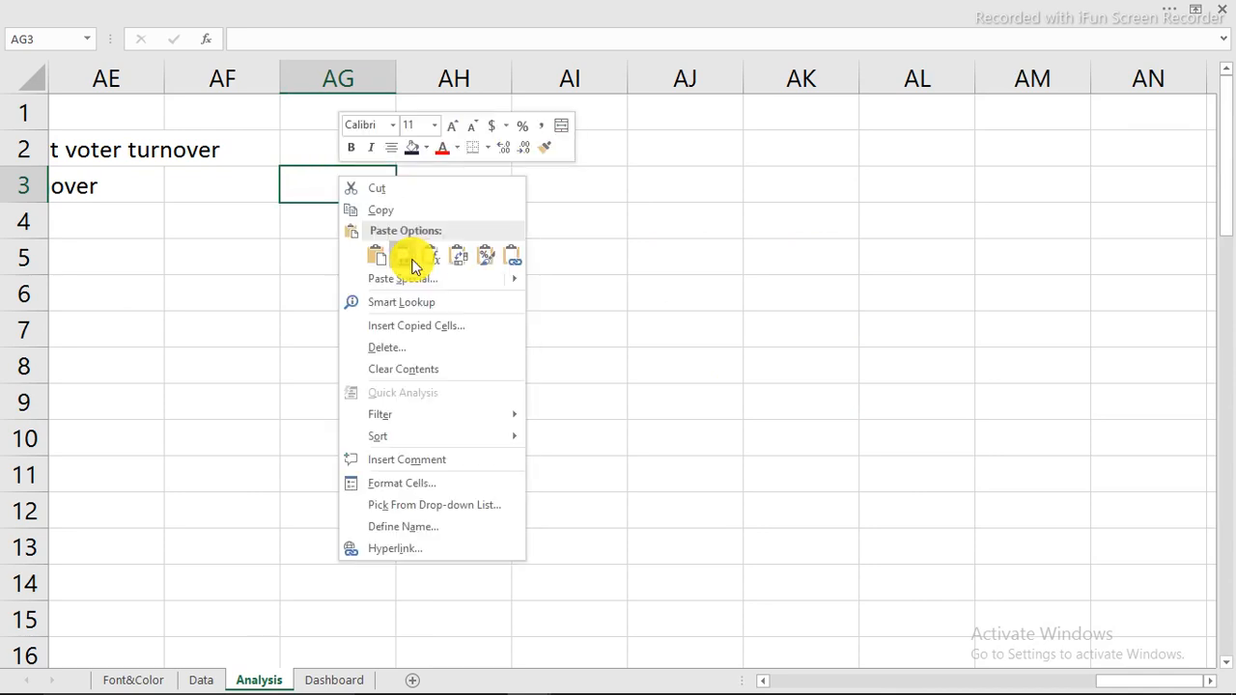
{"action": "left_click", "coordinate": [378, 255]}
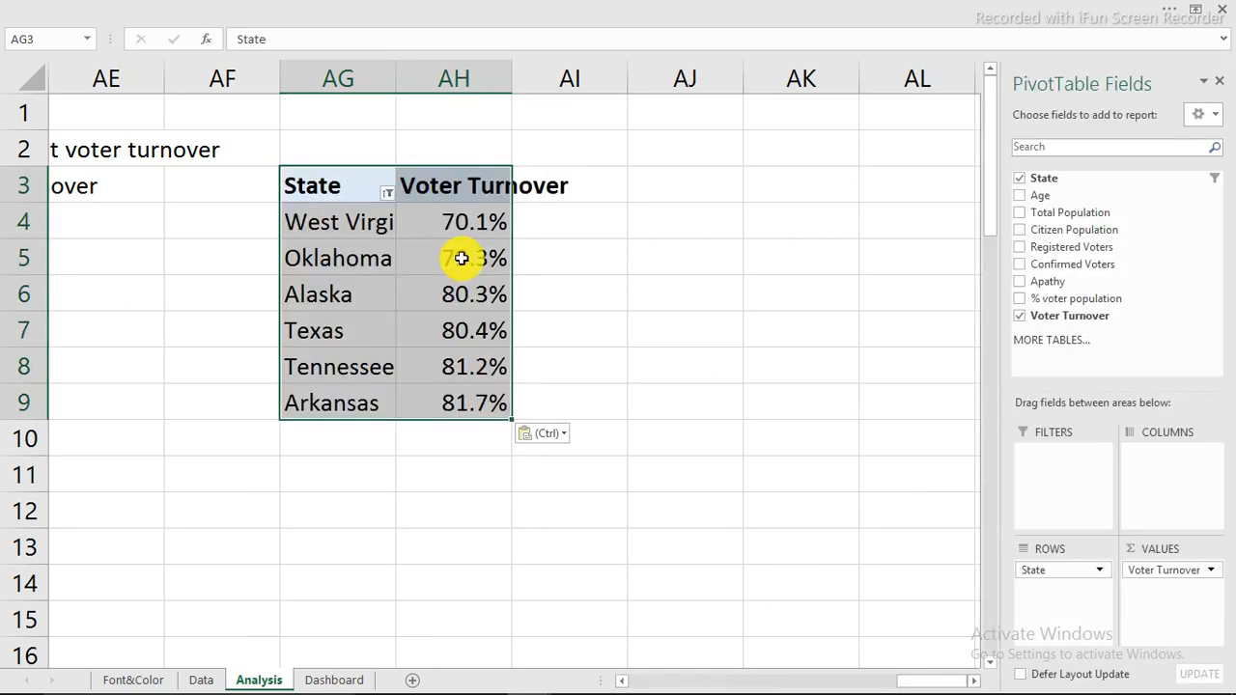
Change the pasted PivotTable to State and Age rows, in that order, with the sum of Apathy as values instead of Voter Turnover
{"action": "left_click", "coordinate": [475, 257]}
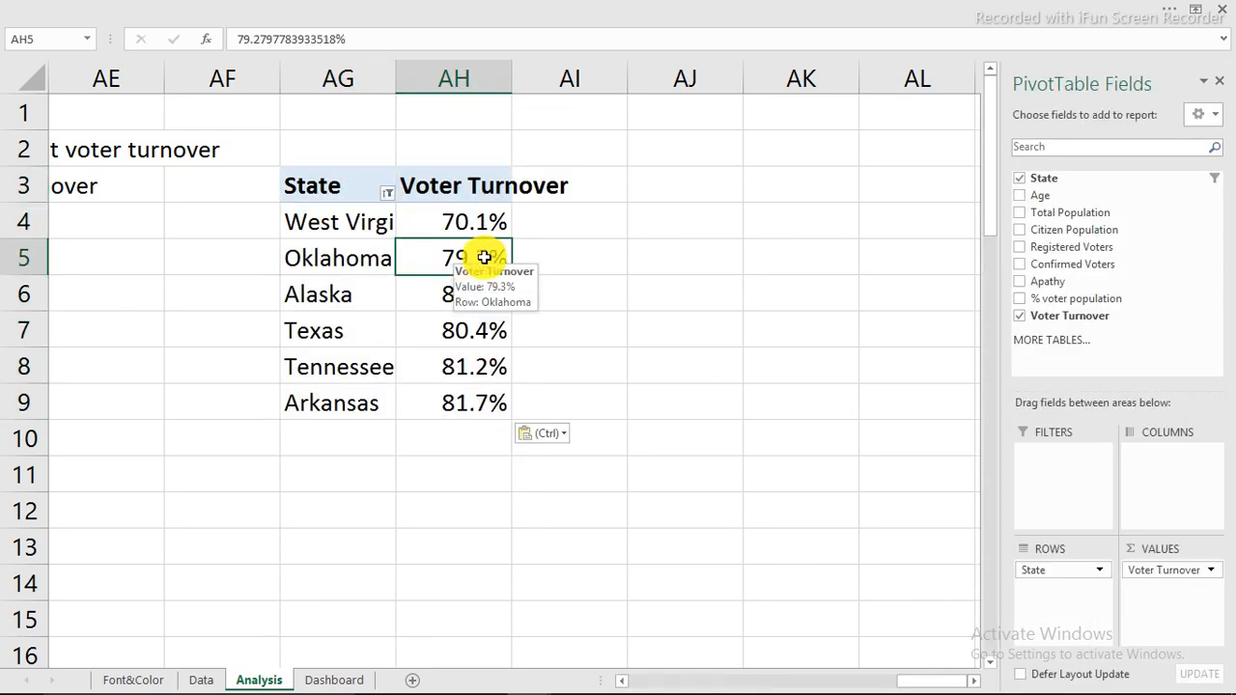
{"action": "left_click", "coordinate": [1021, 319]}
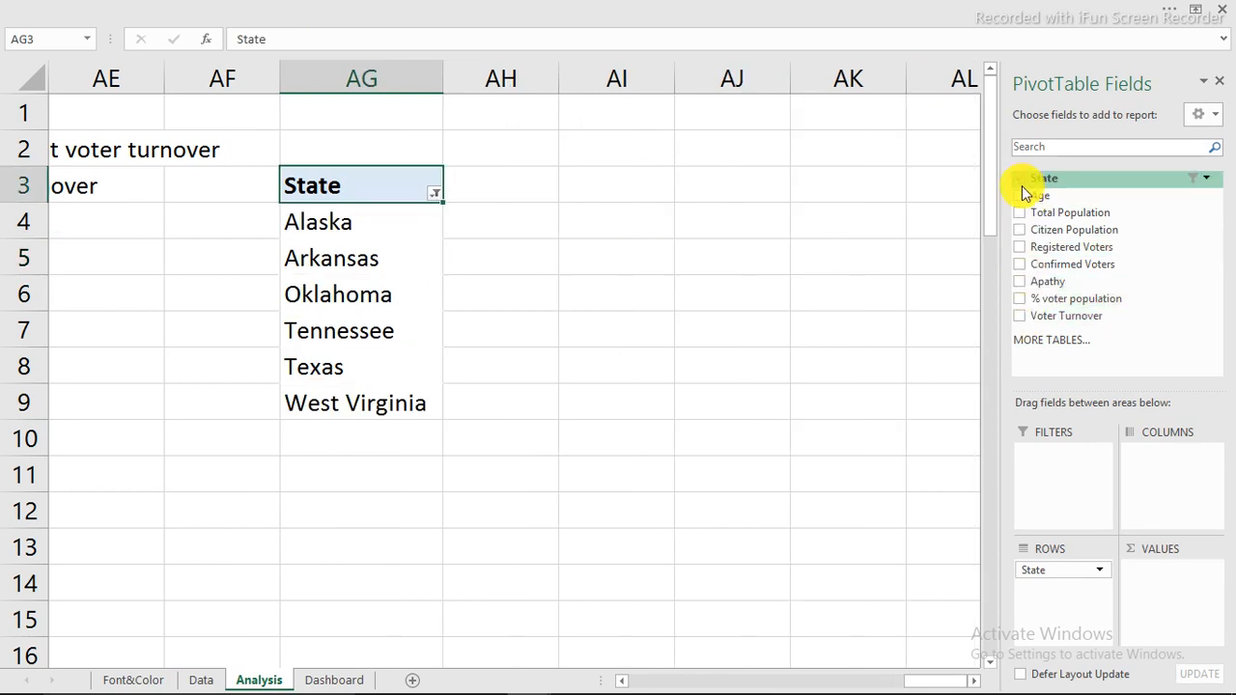
{"action": "left_click_drag", "start_coordinate": [1021, 185], "coordinate": [1064, 570]}
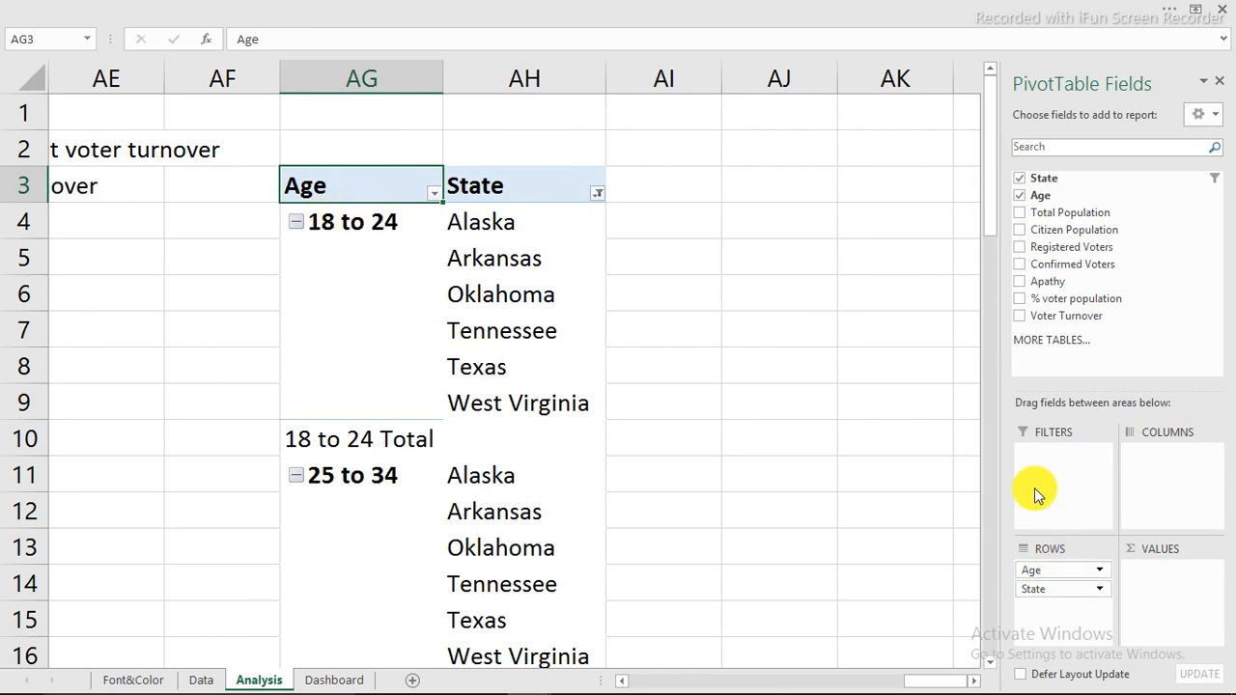
{"action": "left_click_drag", "start_coordinate": [1068, 573], "coordinate": [1072, 616]}
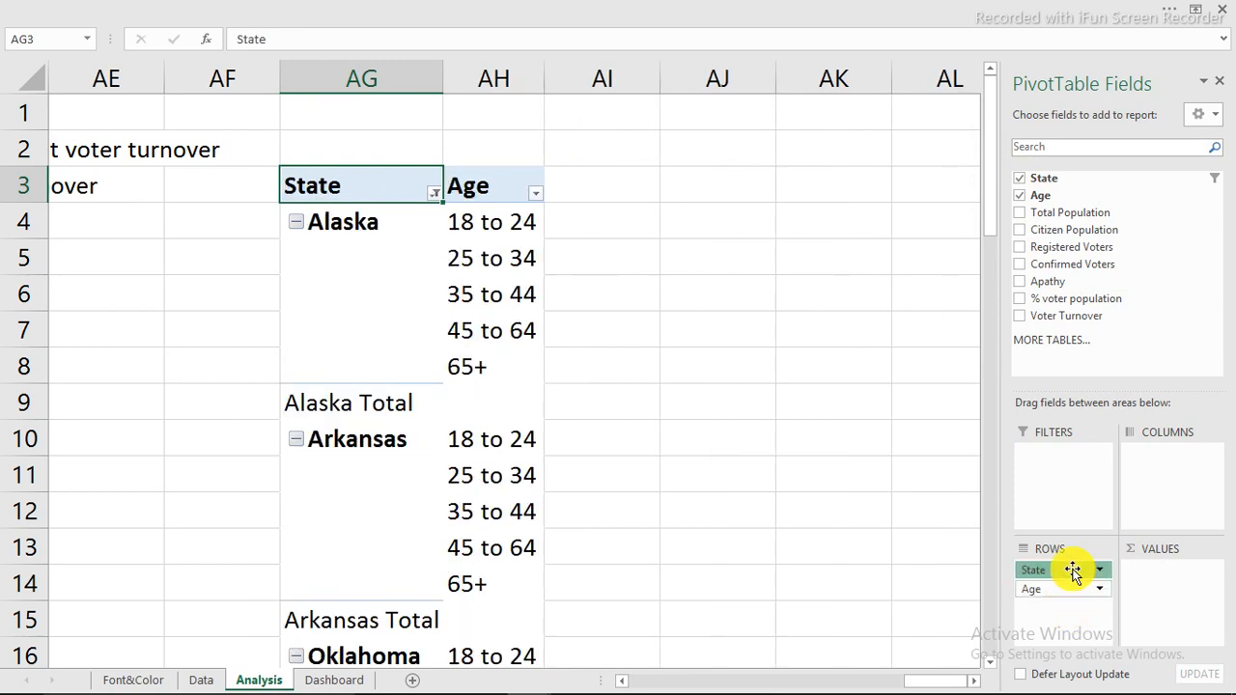
{"action": "left_click_drag", "start_coordinate": [1073, 571], "coordinate": [1073, 610]}
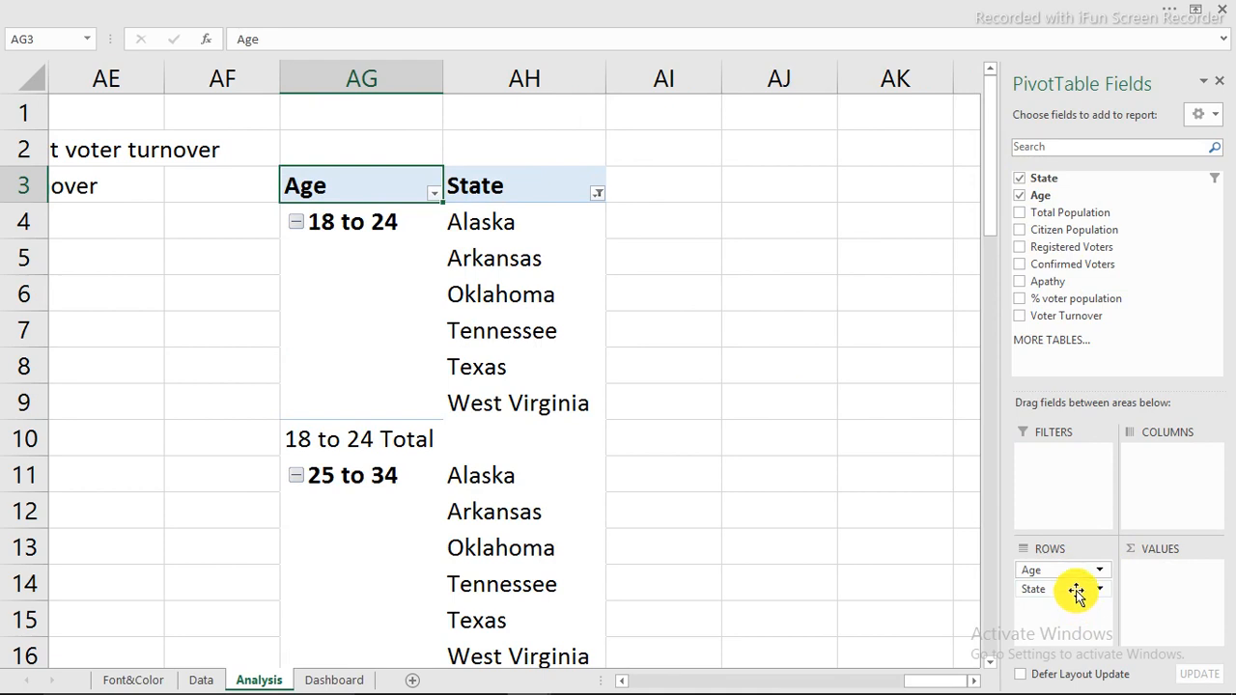
{"action": "left_click_drag", "start_coordinate": [1062, 587], "coordinate": [1054, 568]}
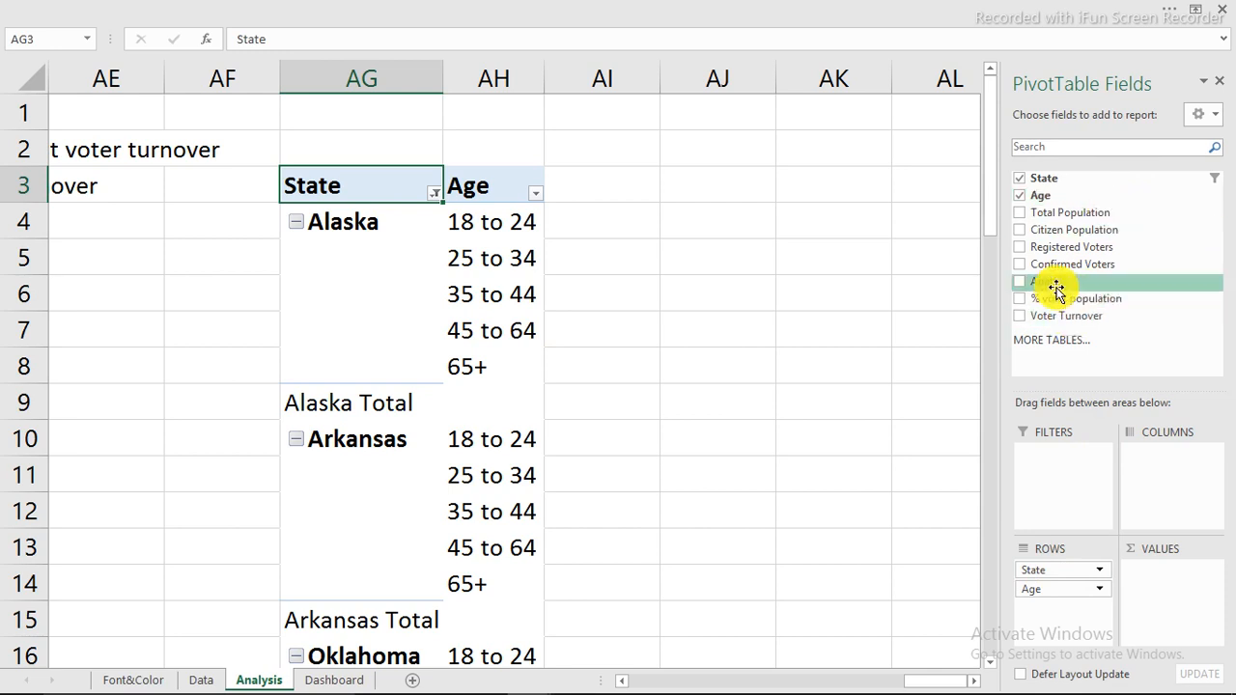
{"action": "left_click_drag", "start_coordinate": [1035, 283], "coordinate": [1178, 587]}
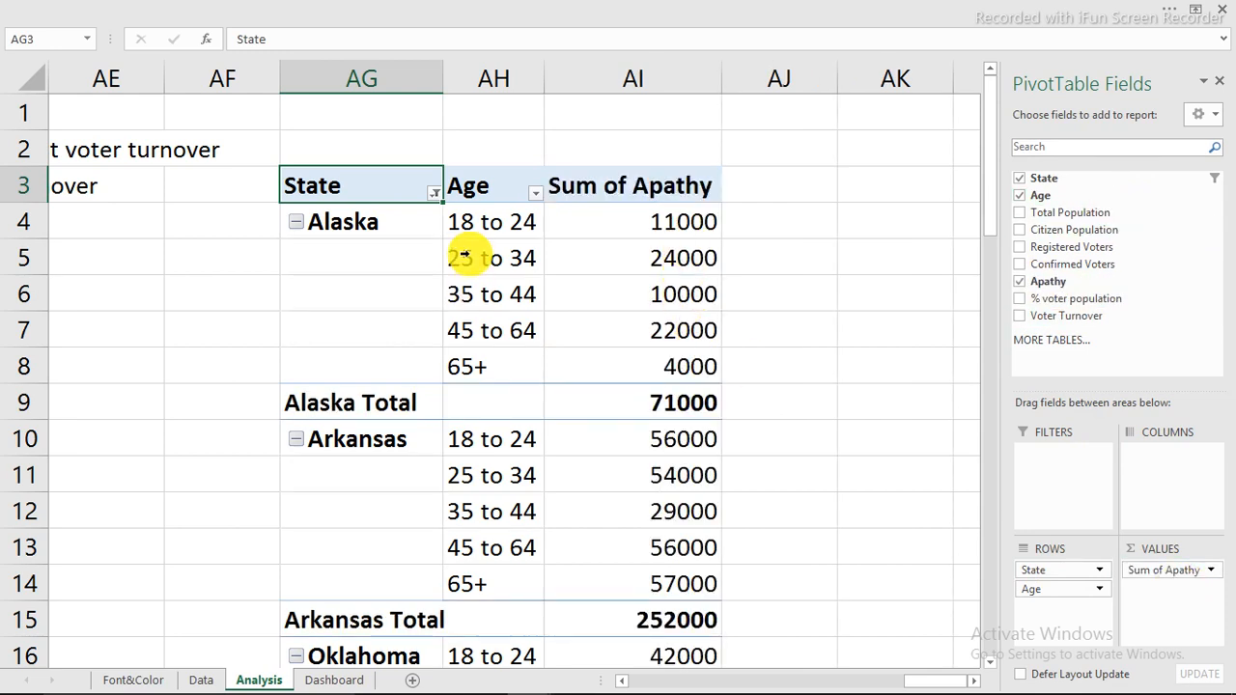
Sort the age groups within each state of the apathy PivotTable by Sum of Apathy from largest to smallest
{"action": "left_click", "coordinate": [668, 223]}
{"action": "mouse_move", "coordinate": [666, 222]}
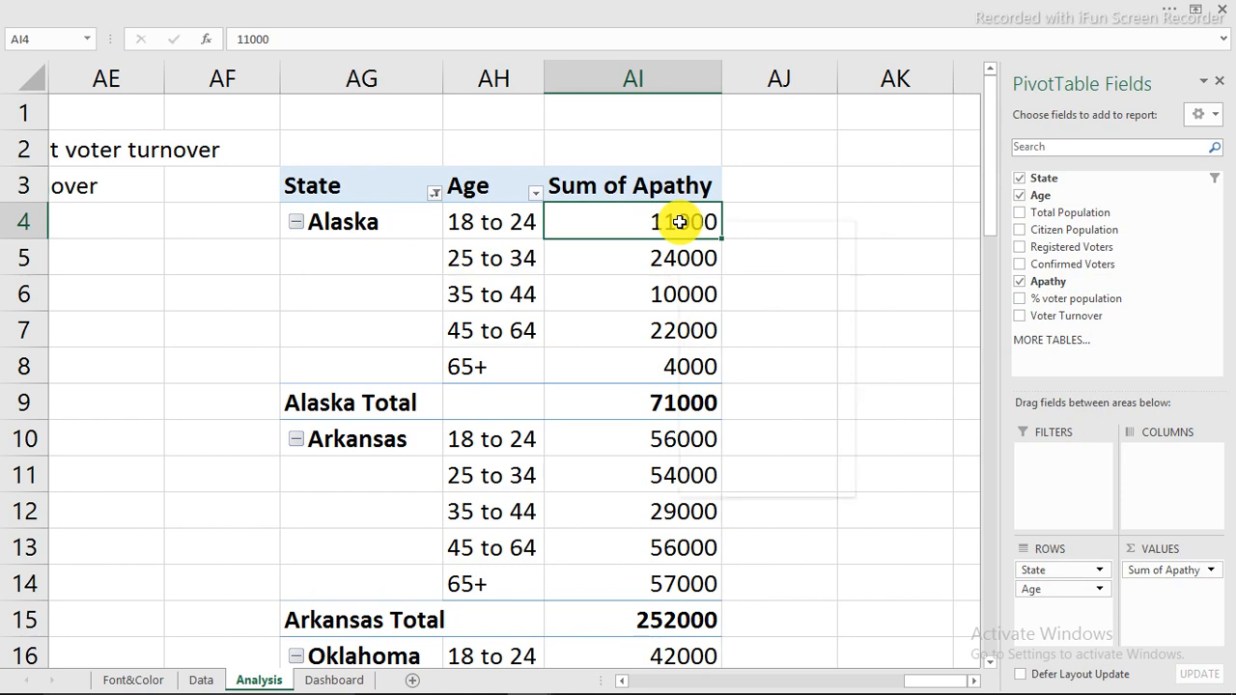
{"action": "right_click", "coordinate": [680, 223]}
{"action": "mouse_move", "coordinate": [752, 335]}
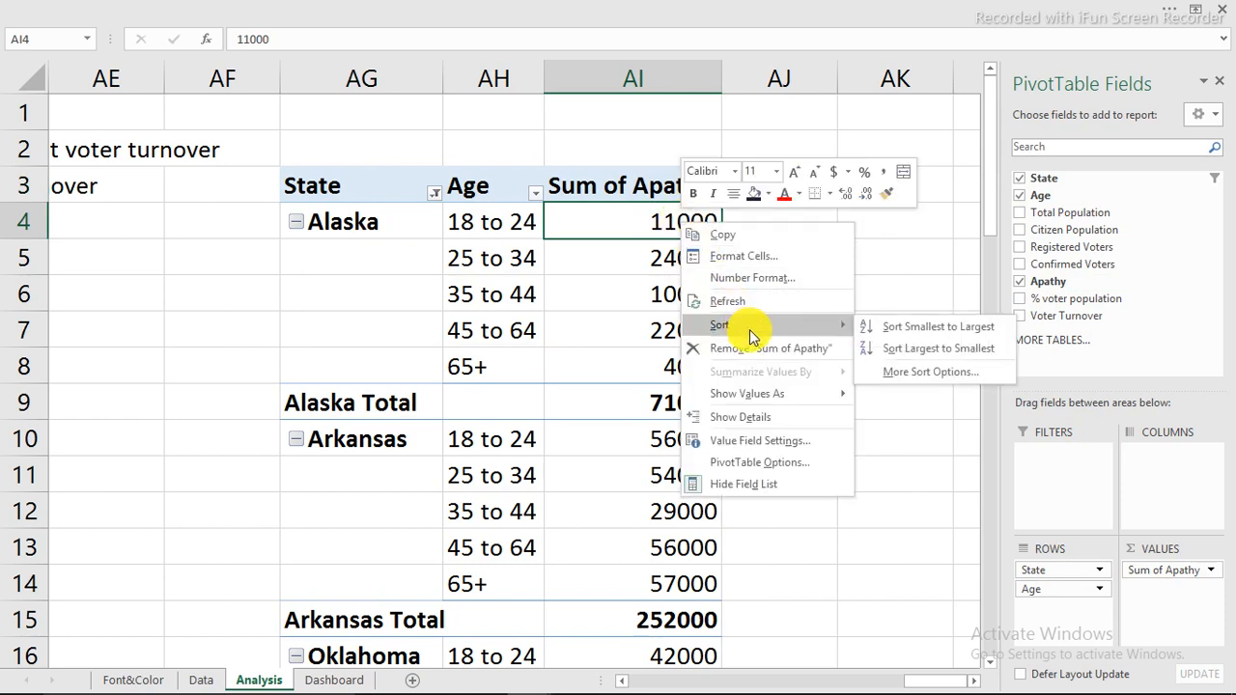
{"action": "left_click", "coordinate": [910, 347]}
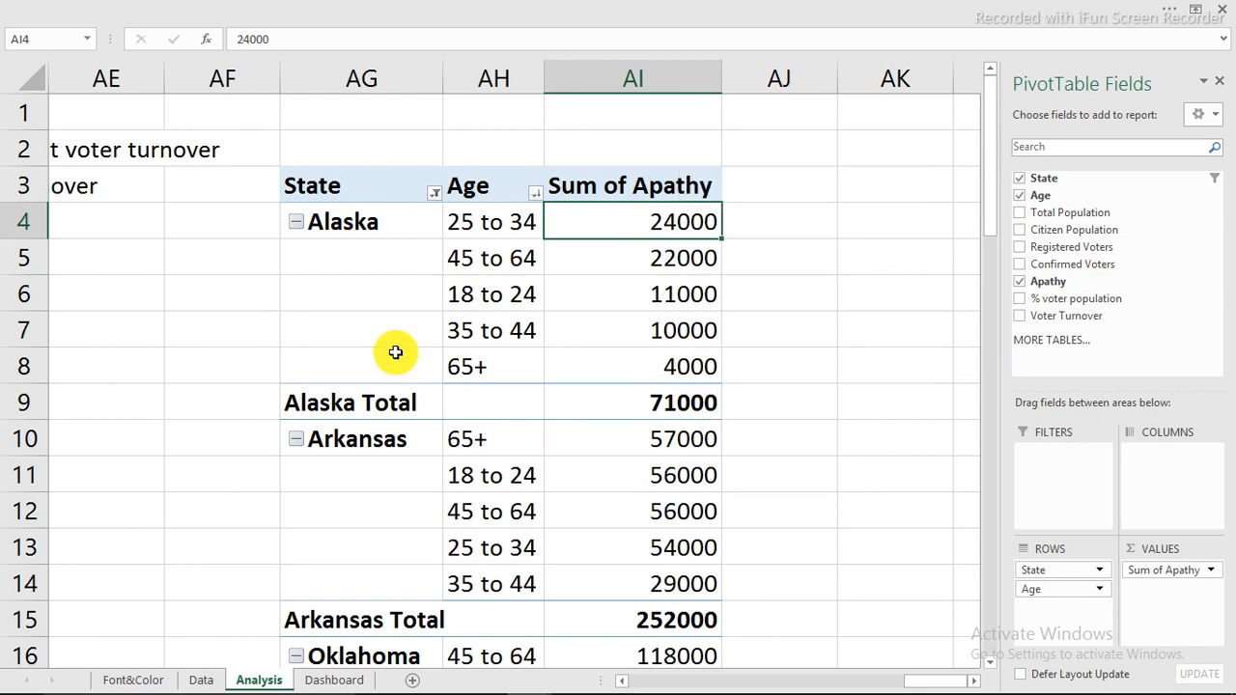
Sort the State field of the apathy PivotTable in descending order by Sum of Apathy
{"action": "left_click", "coordinate": [365, 224]}
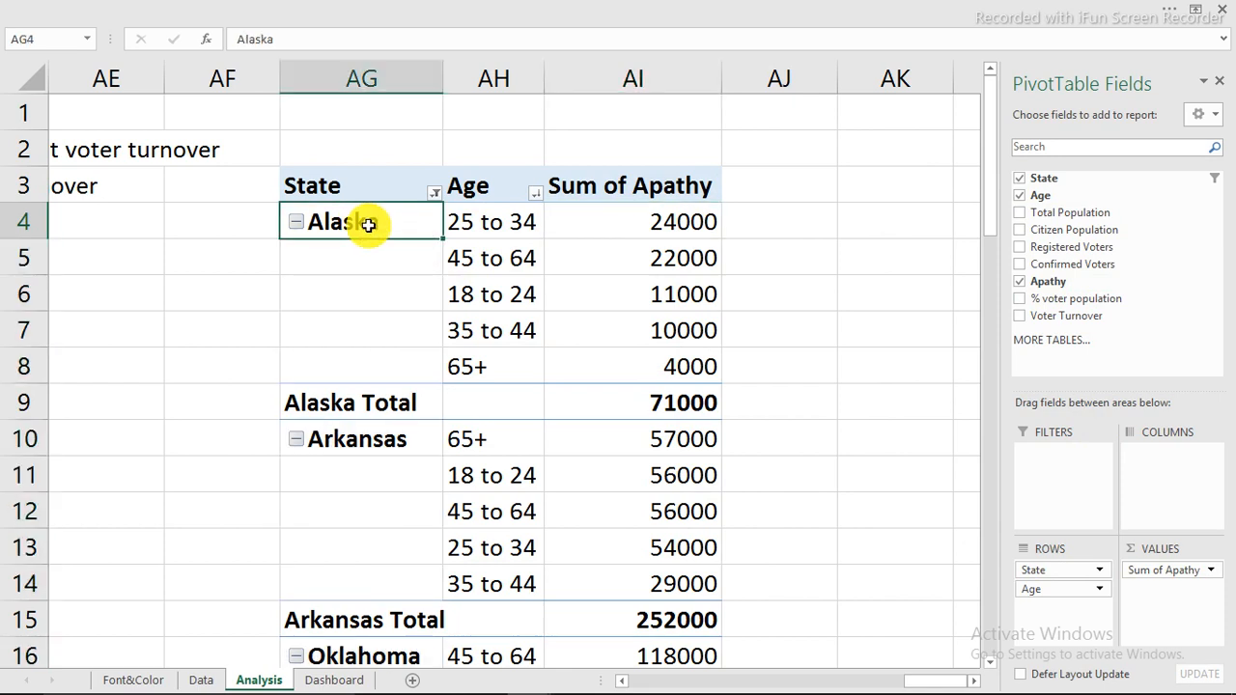
{"action": "right_click", "coordinate": [368, 224]}
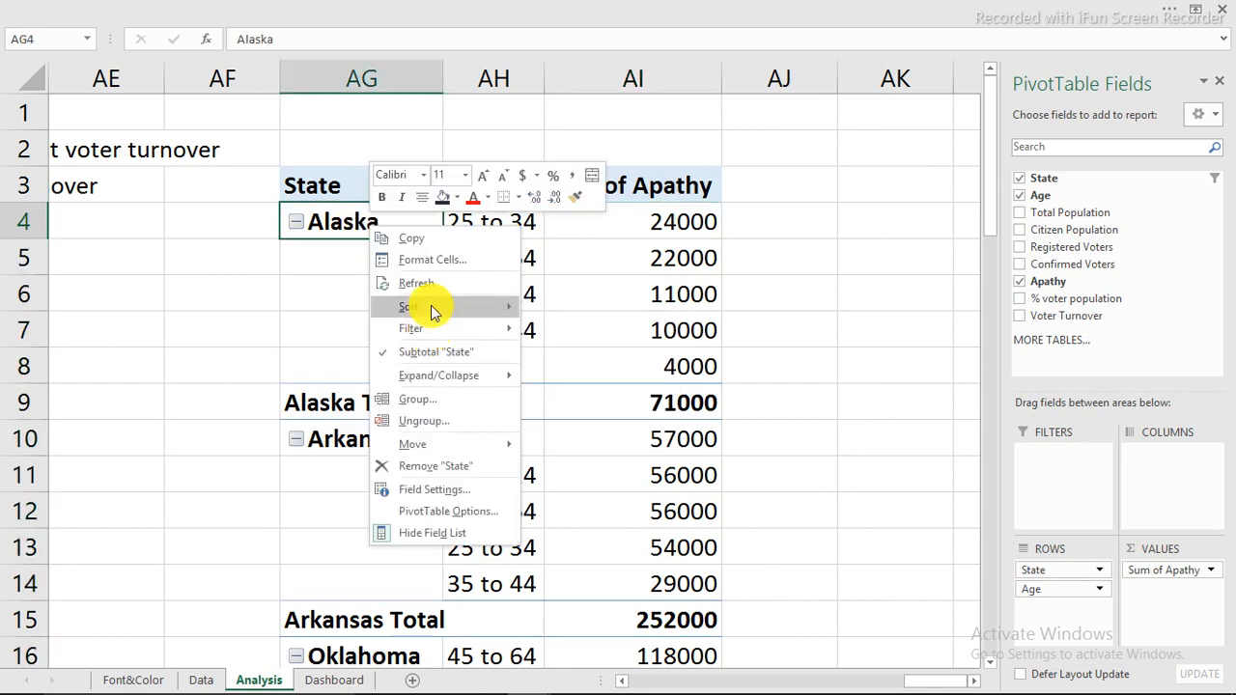
{"action": "mouse_move", "coordinate": [432, 309]}
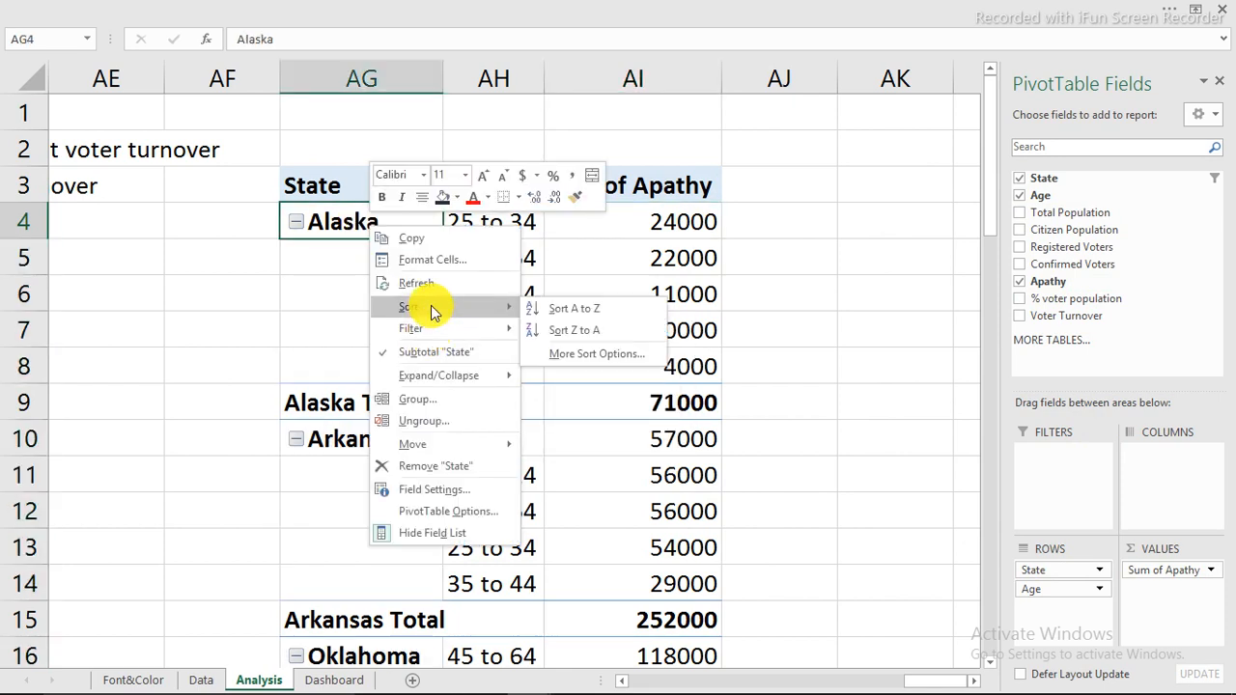
{"action": "left_click", "coordinate": [596, 354]}
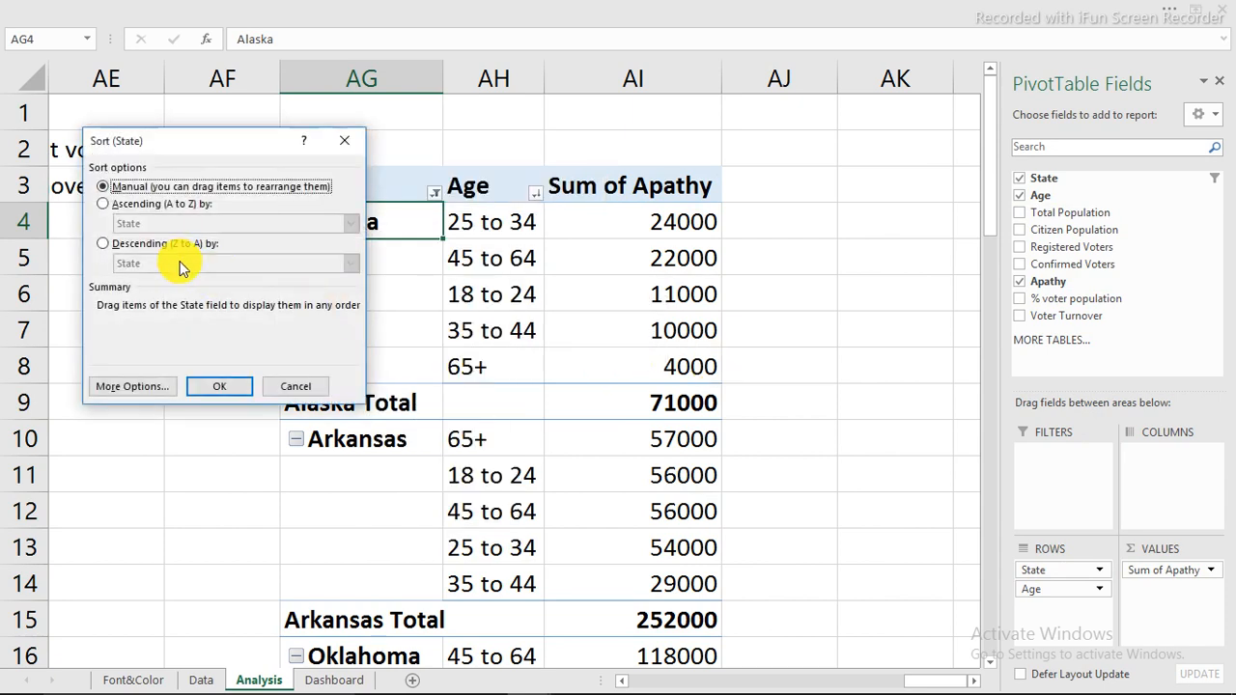
{"action": "left_click", "coordinate": [135, 243]}
{"action": "left_click", "coordinate": [159, 264]}
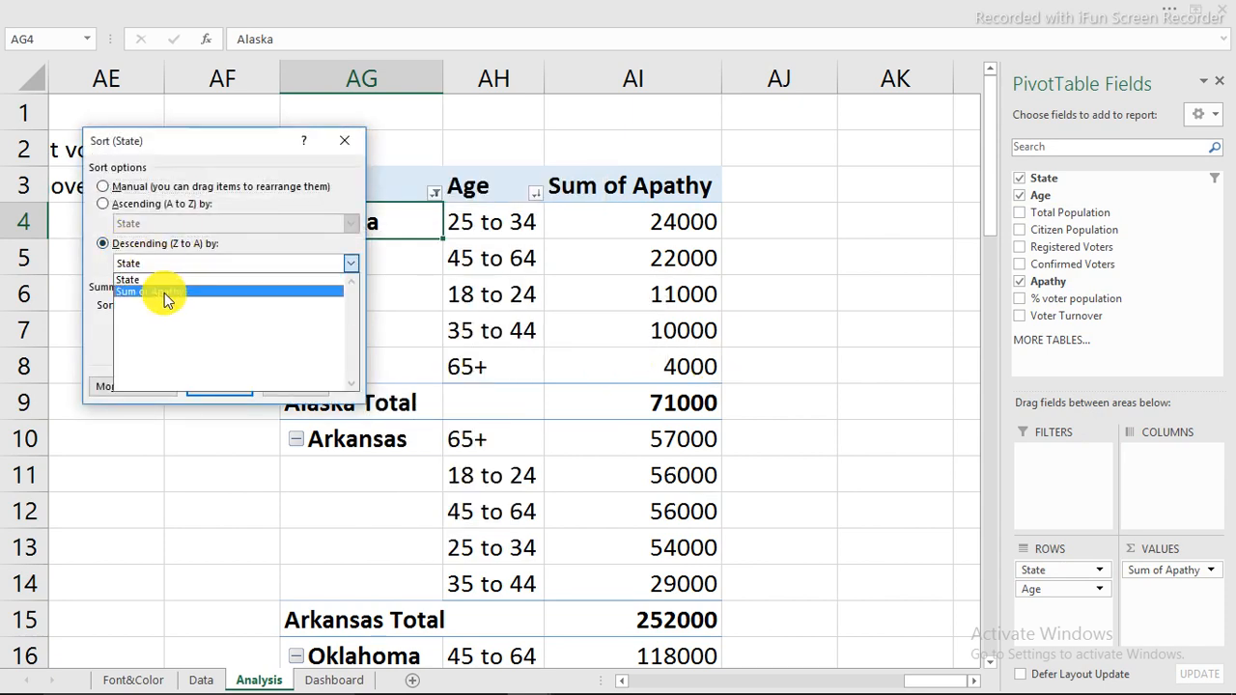
{"action": "left_click", "coordinate": [164, 293]}
{"action": "left_click", "coordinate": [231, 388]}
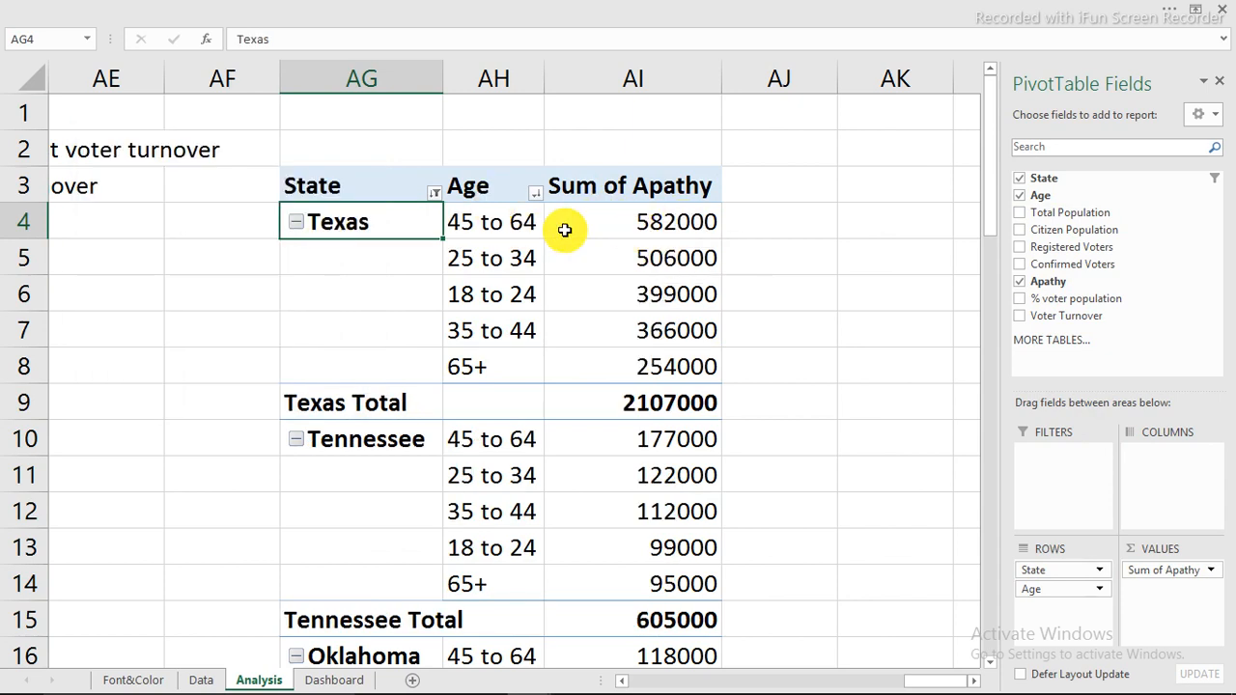
Rename the Sum of Apathy value field in the state and age PivotTable to Apathy
{"action": "left_click_drag", "start_coordinate": [497, 230], "coordinate": [503, 338]}
{"action": "left_click", "coordinate": [356, 221]}
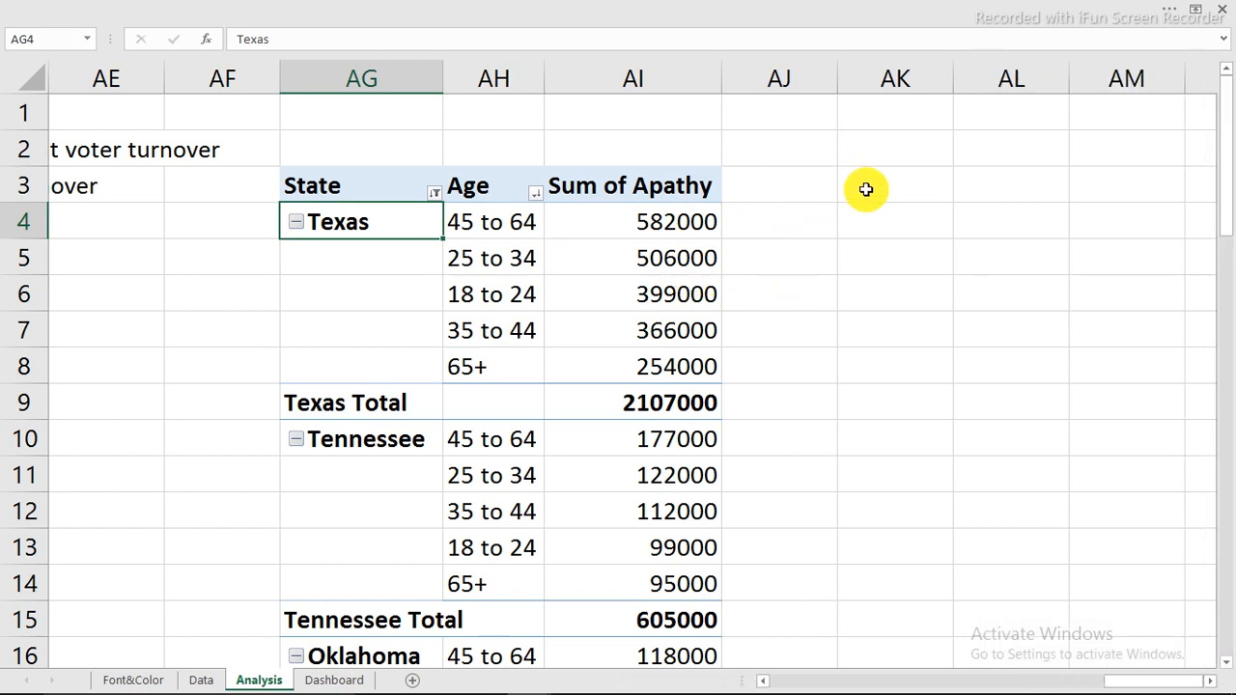
{"action": "double_click", "coordinate": [611, 189]}
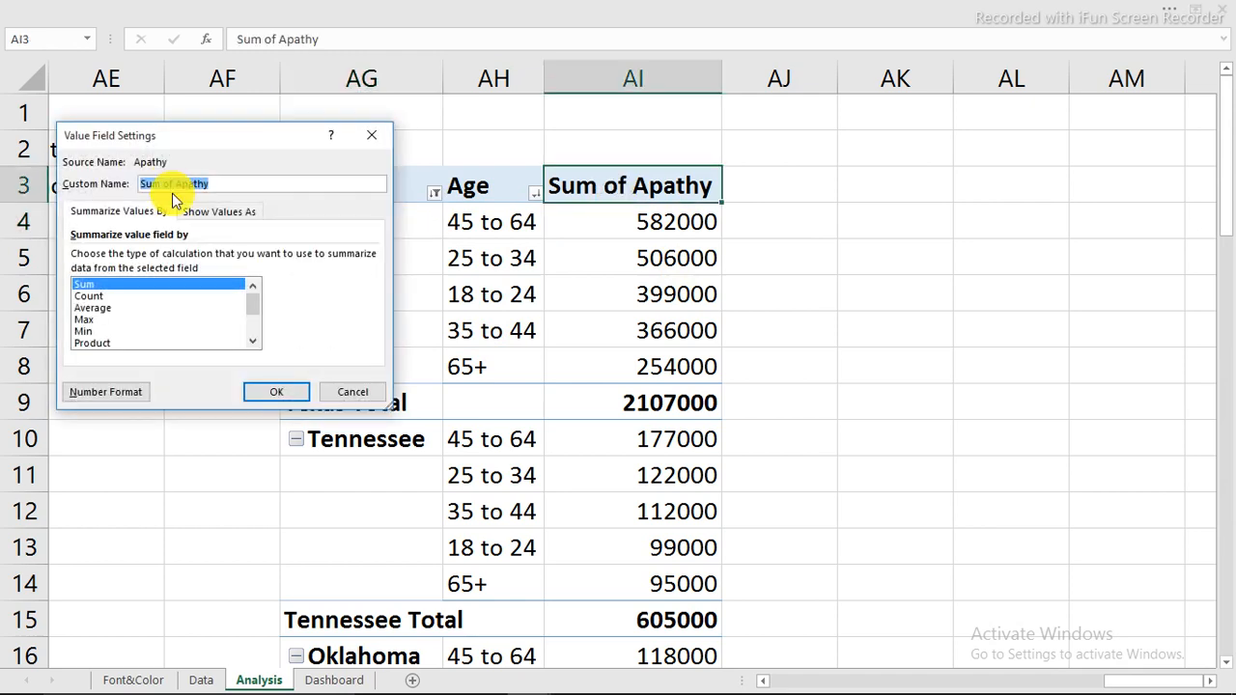
{"action": "left_click_drag", "start_coordinate": [168, 184], "coordinate": [140, 184]}
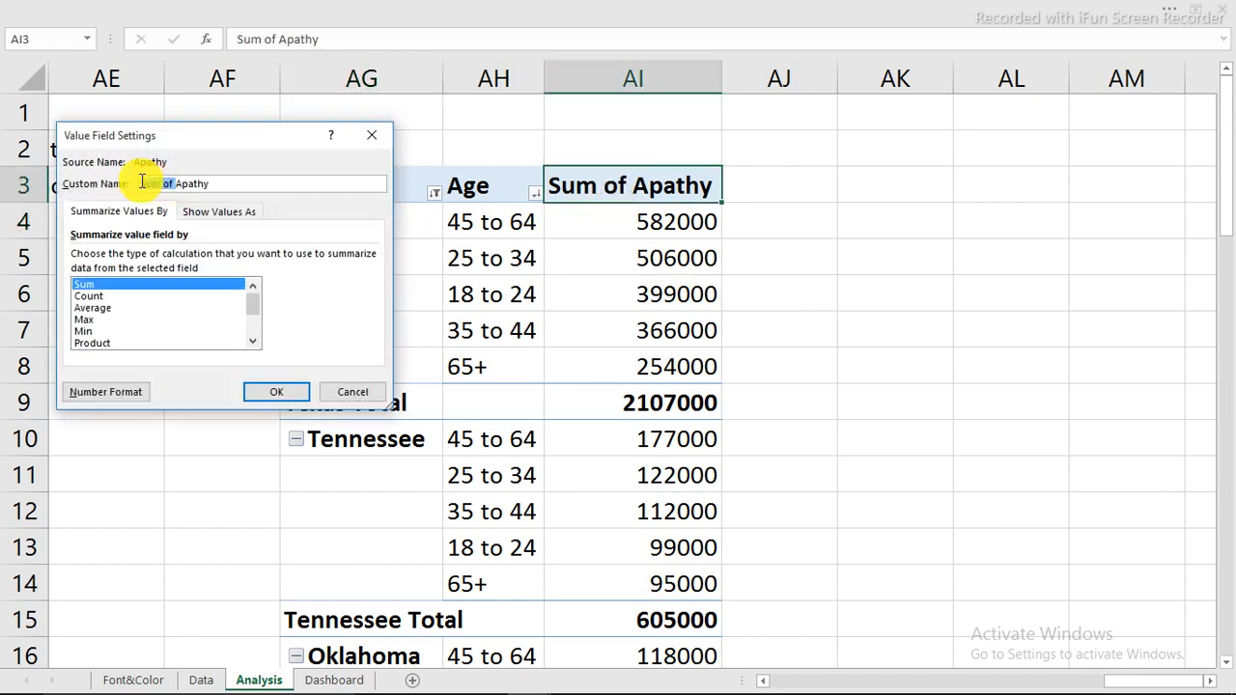
{"action": "key", "text": "BackSpace"}
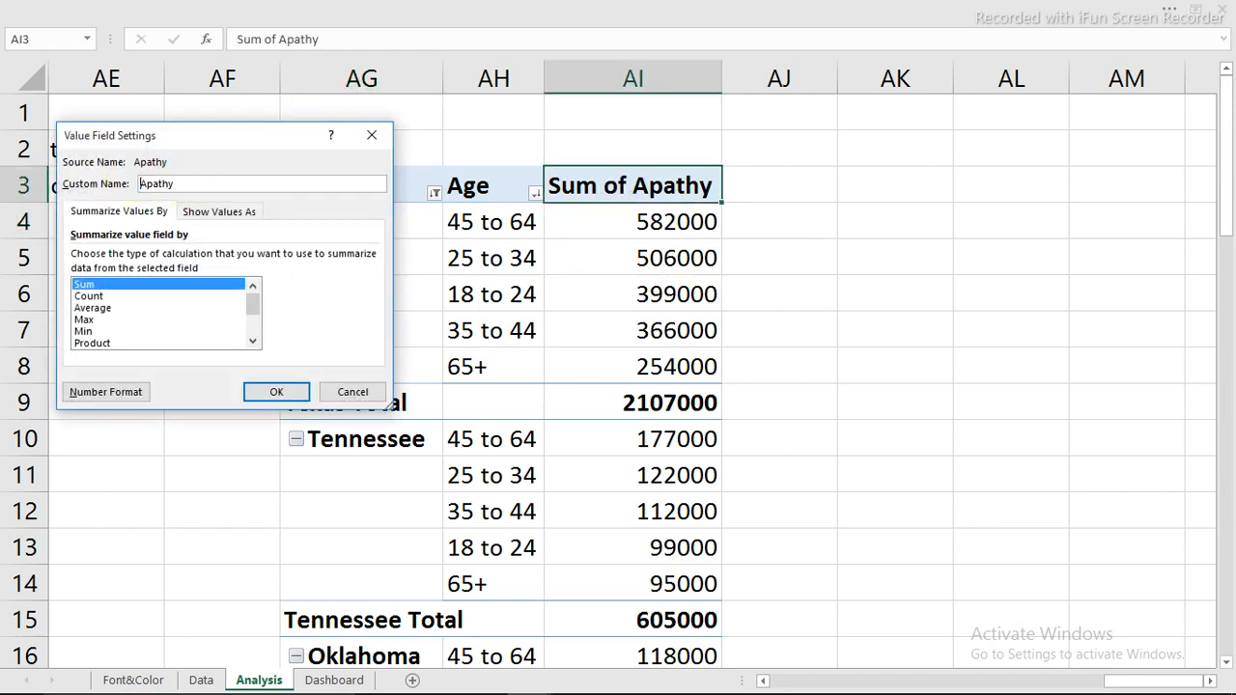
{"action": "left_click", "coordinate": [297, 395]}
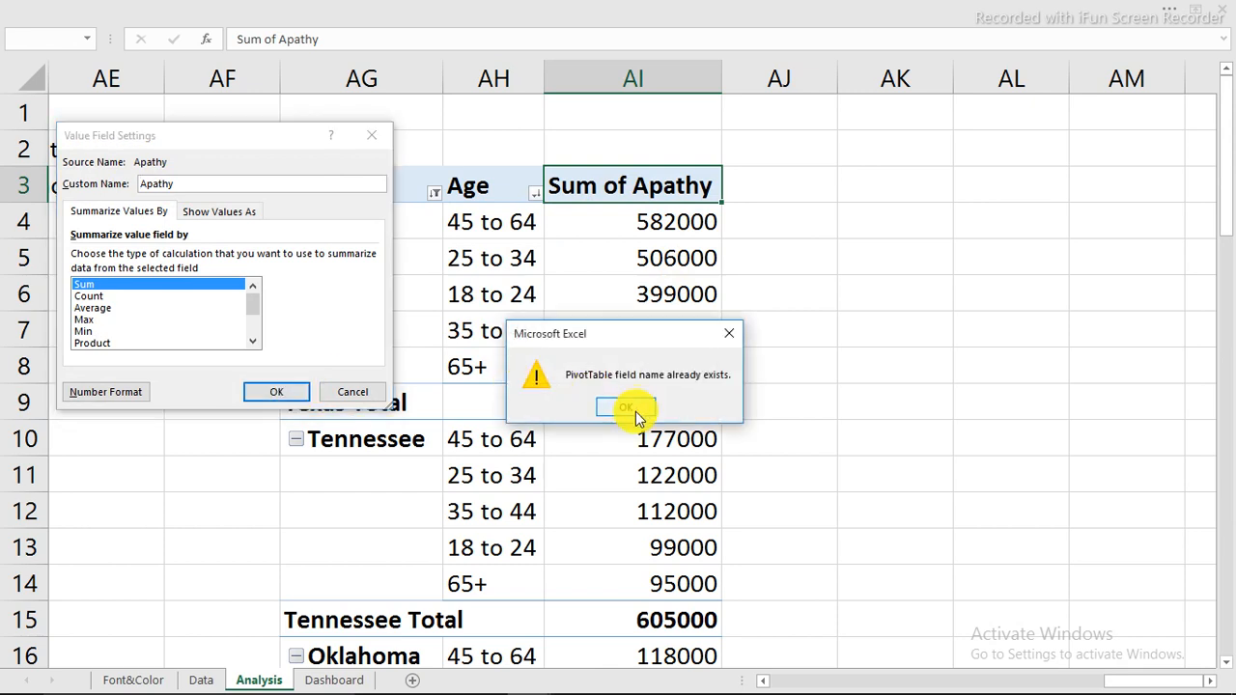
{"action": "left_click", "coordinate": [604, 407]}
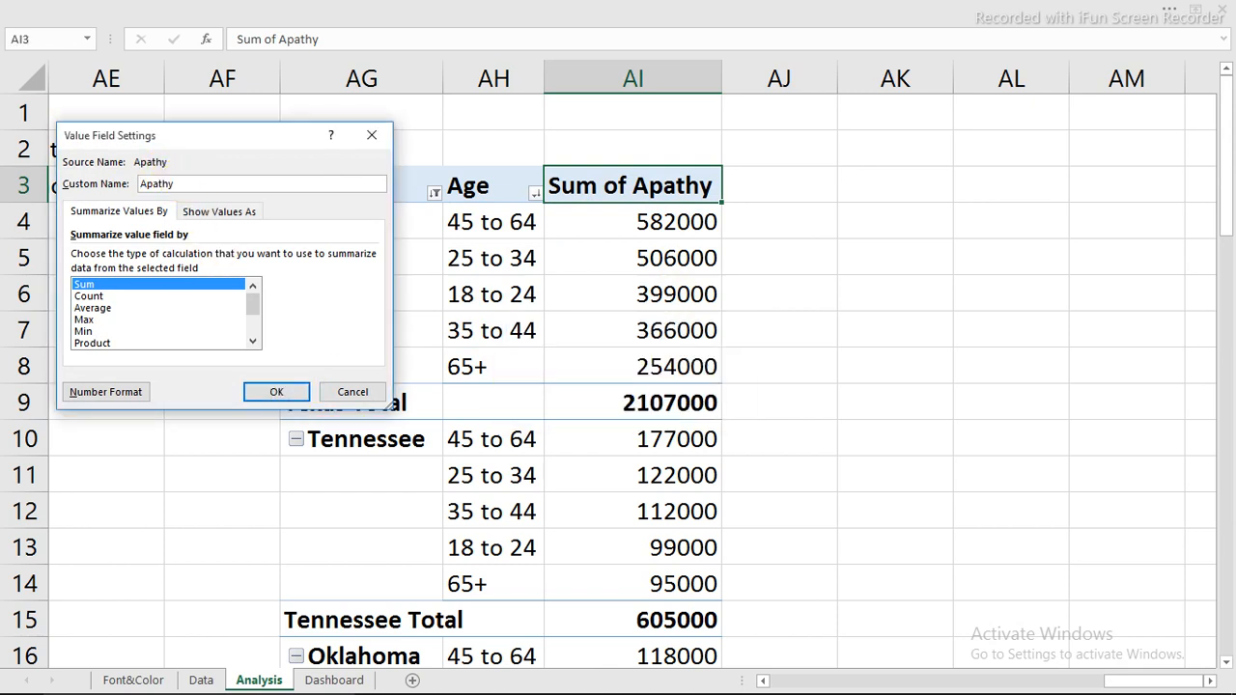
{"action": "key", "text": "Return"}
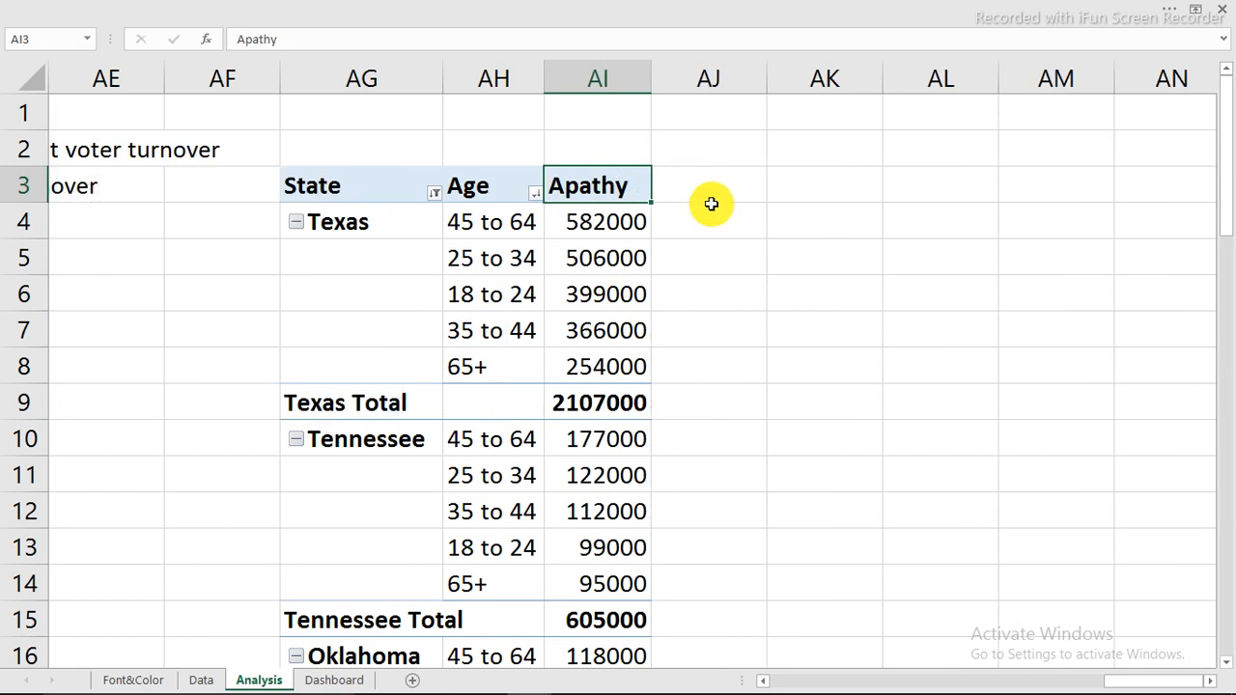
Link AK3 to the State header with =AG3 and fill the reference across and down through AM8 to mirror the Texas rows
{"action": "left_click", "coordinate": [795, 186]}
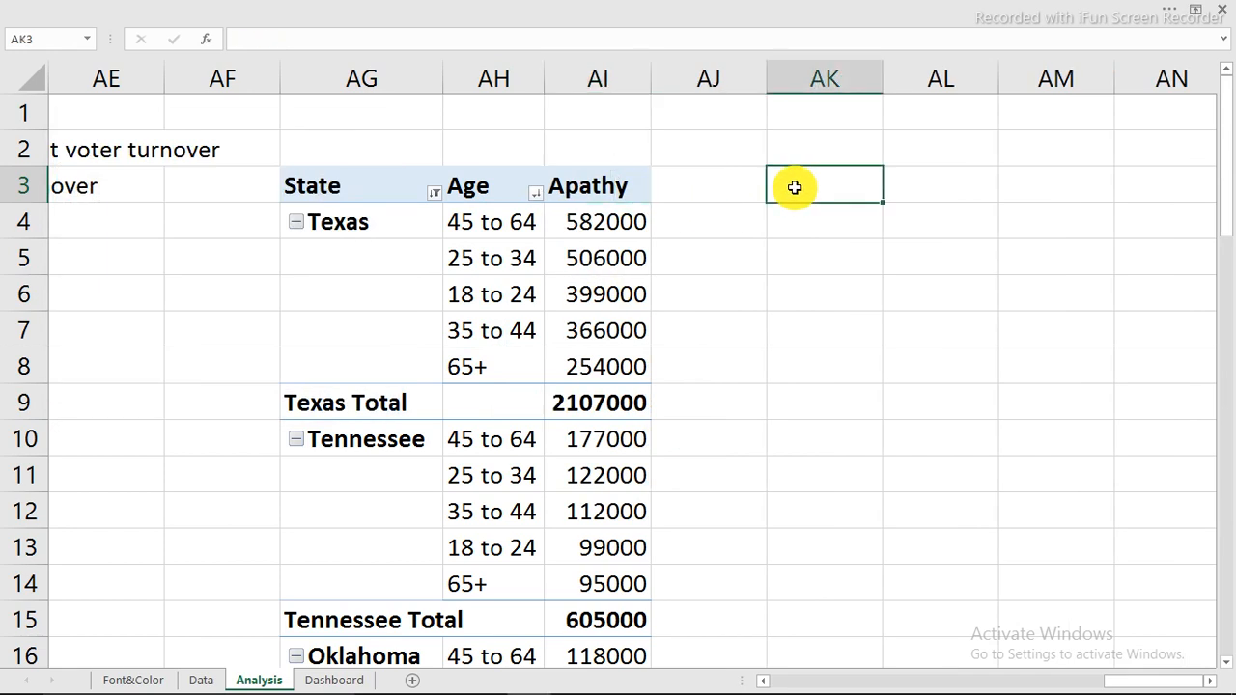
{"action": "type", "text": "="}
{"action": "left_click", "coordinate": [307, 190]}
{"action": "key", "text": "Return"}
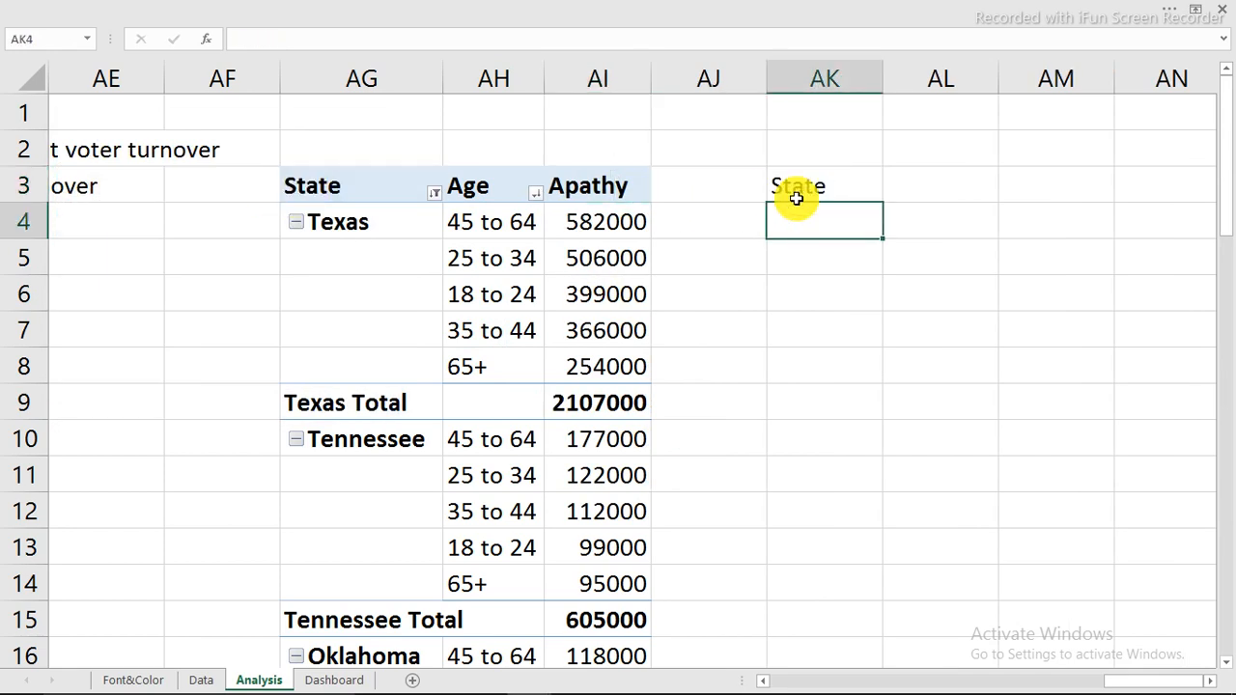
{"action": "left_click", "coordinate": [828, 184]}
{"action": "left_click_drag", "start_coordinate": [880, 201], "coordinate": [1115, 380]}
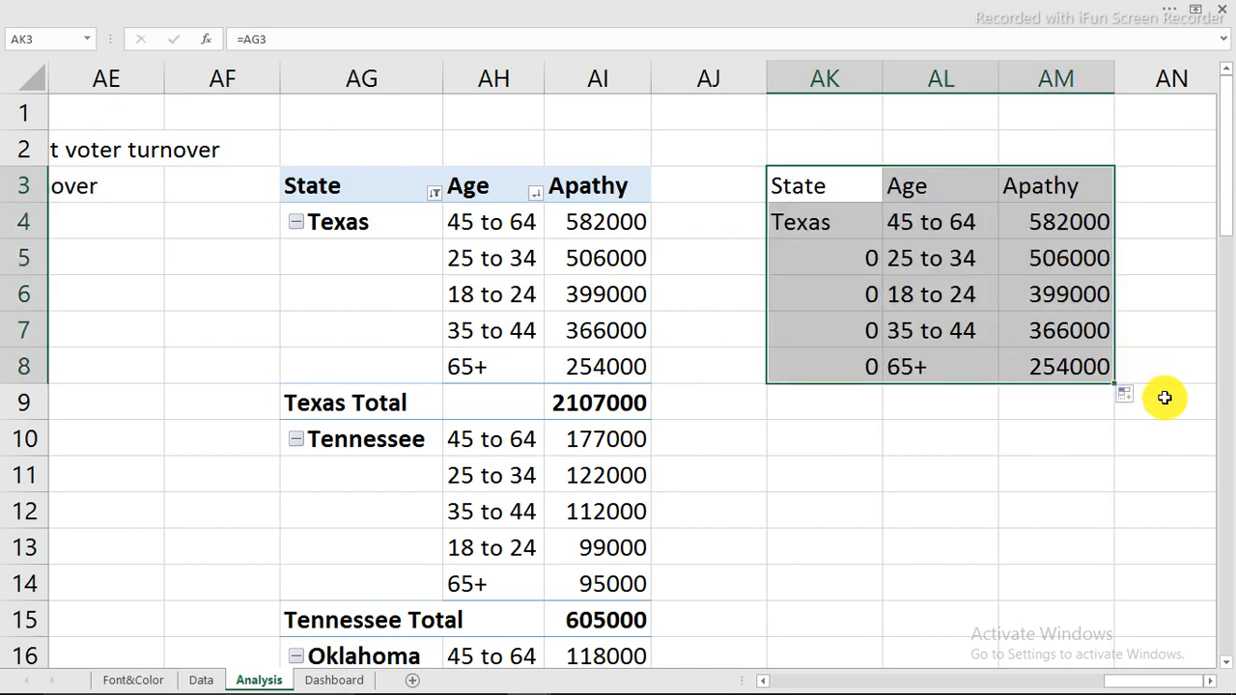
Link cell AN9 to the Texas total with =AI9
{"action": "left_click", "coordinate": [1156, 403]}
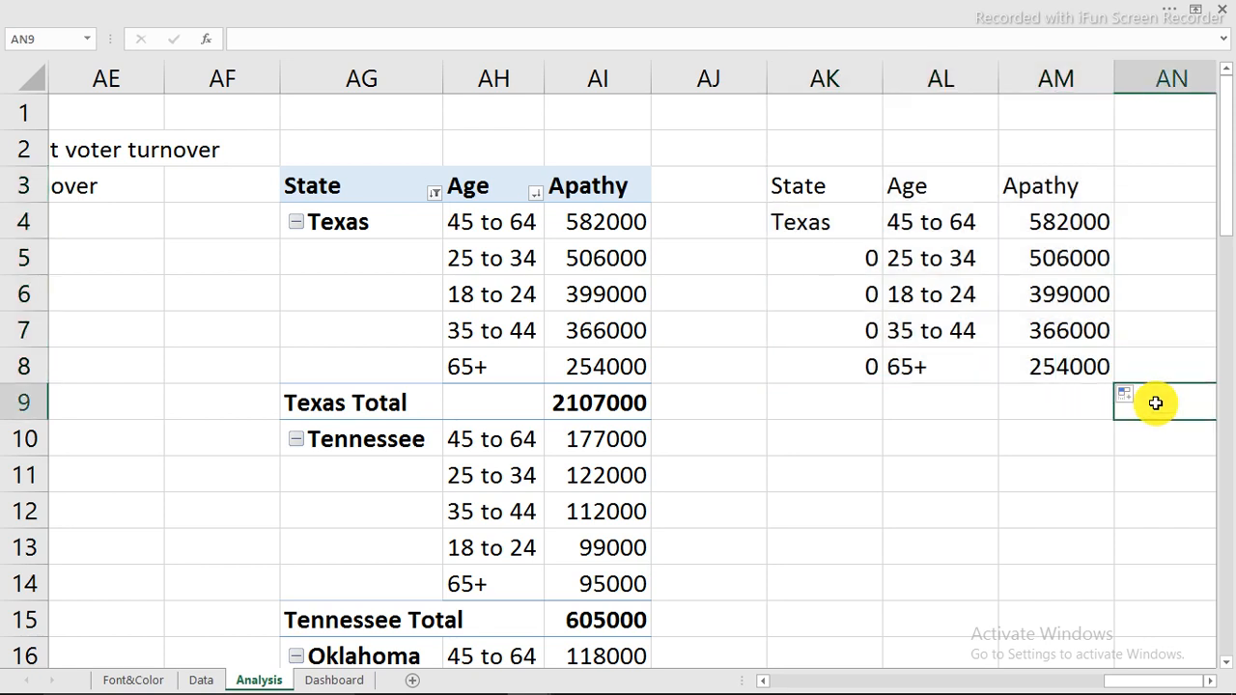
{"action": "type", "text": "="}
{"action": "left_click", "coordinate": [466, 403]}
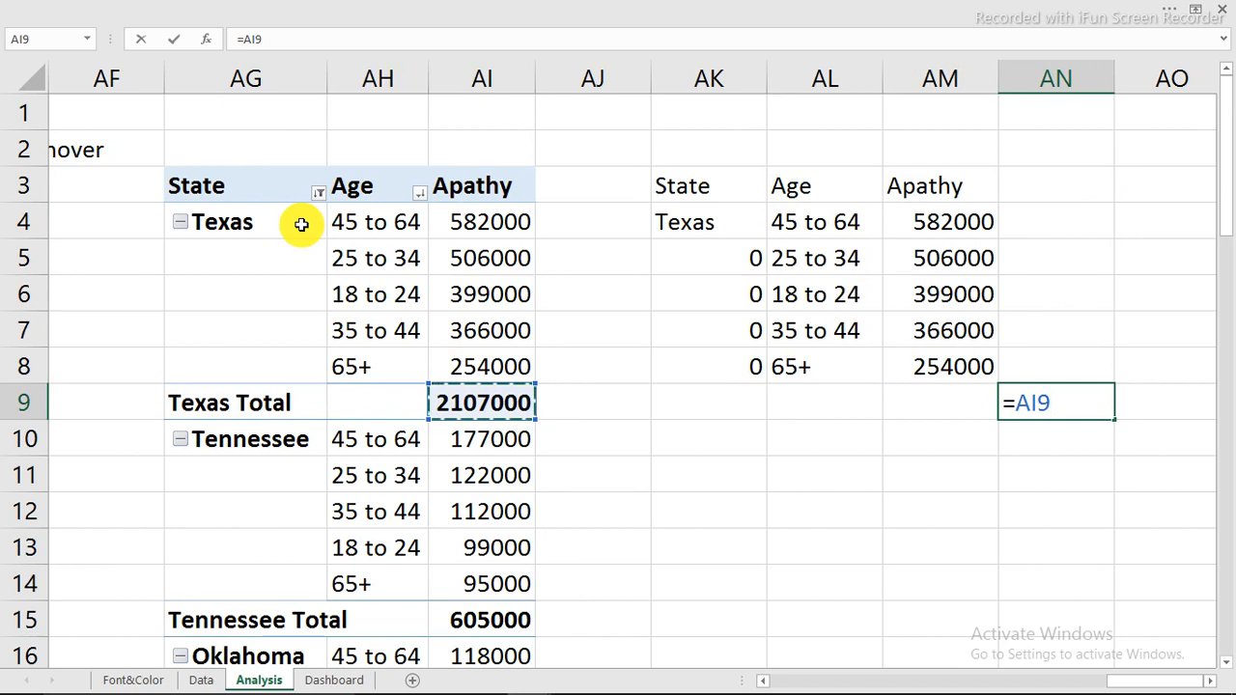
{"action": "key", "text": "Return"}
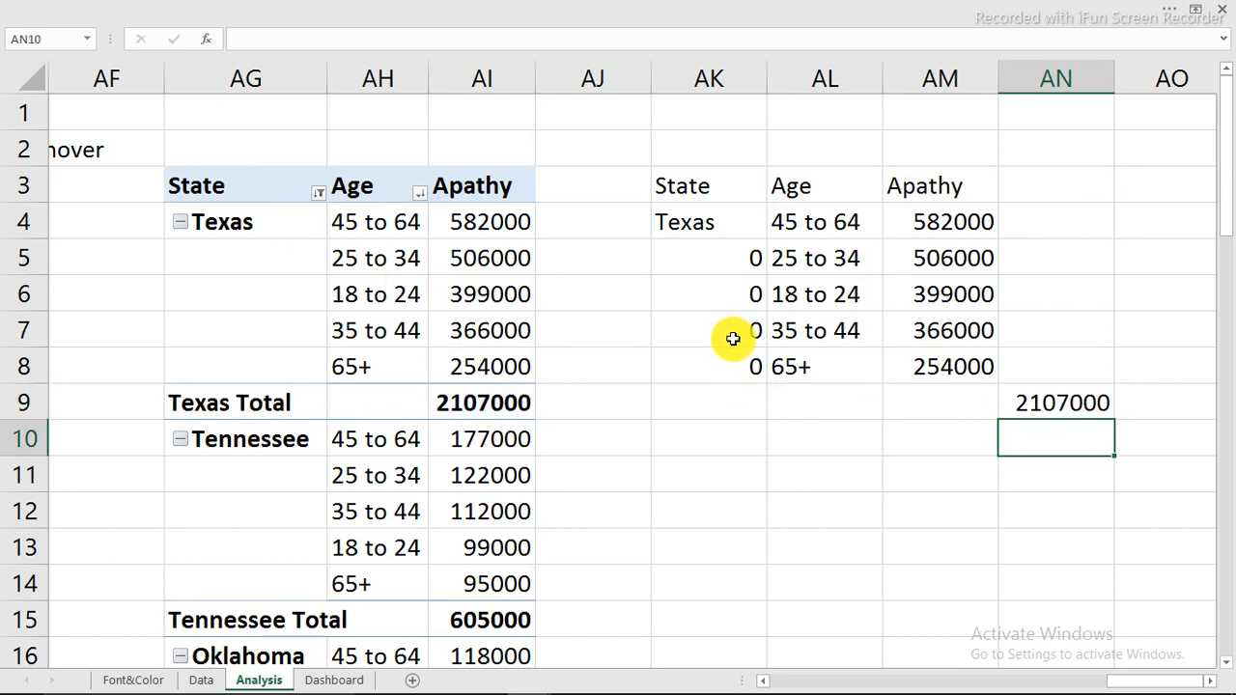
Link AK10 to Tennessee with =AG10 and fill the reference across and down through AM14
{"action": "left_click", "coordinate": [701, 439]}
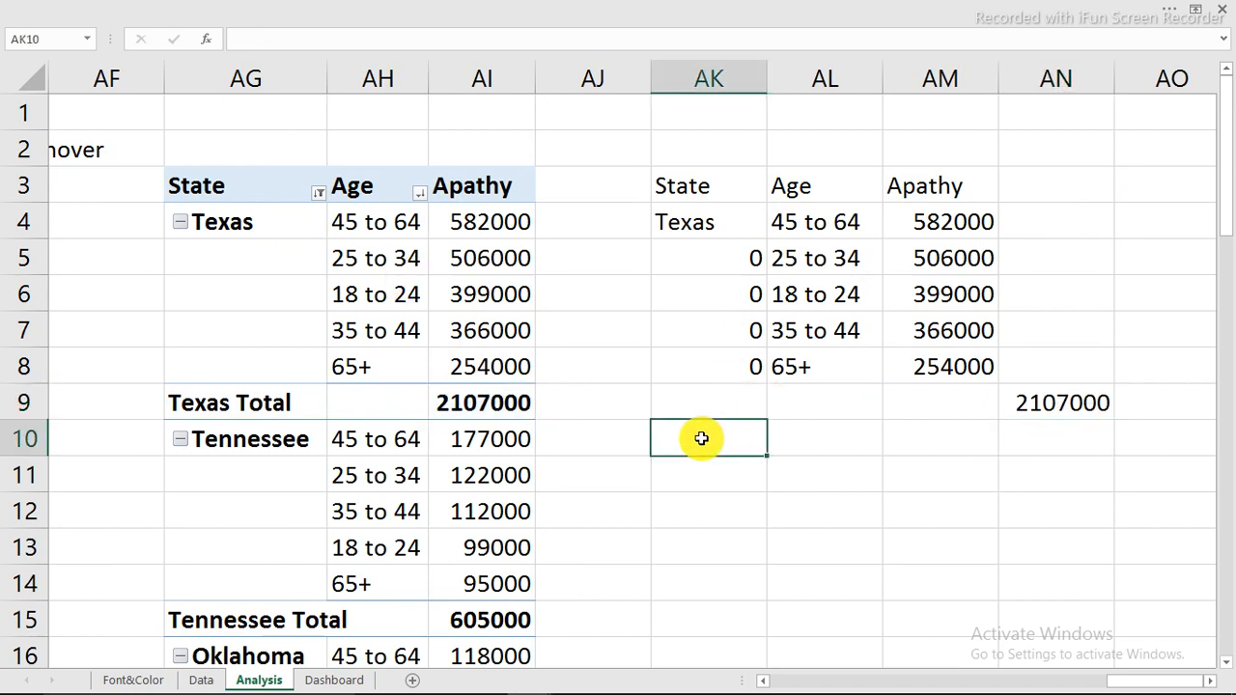
{"action": "type", "text": "="}
{"action": "left_click", "coordinate": [288, 439]}
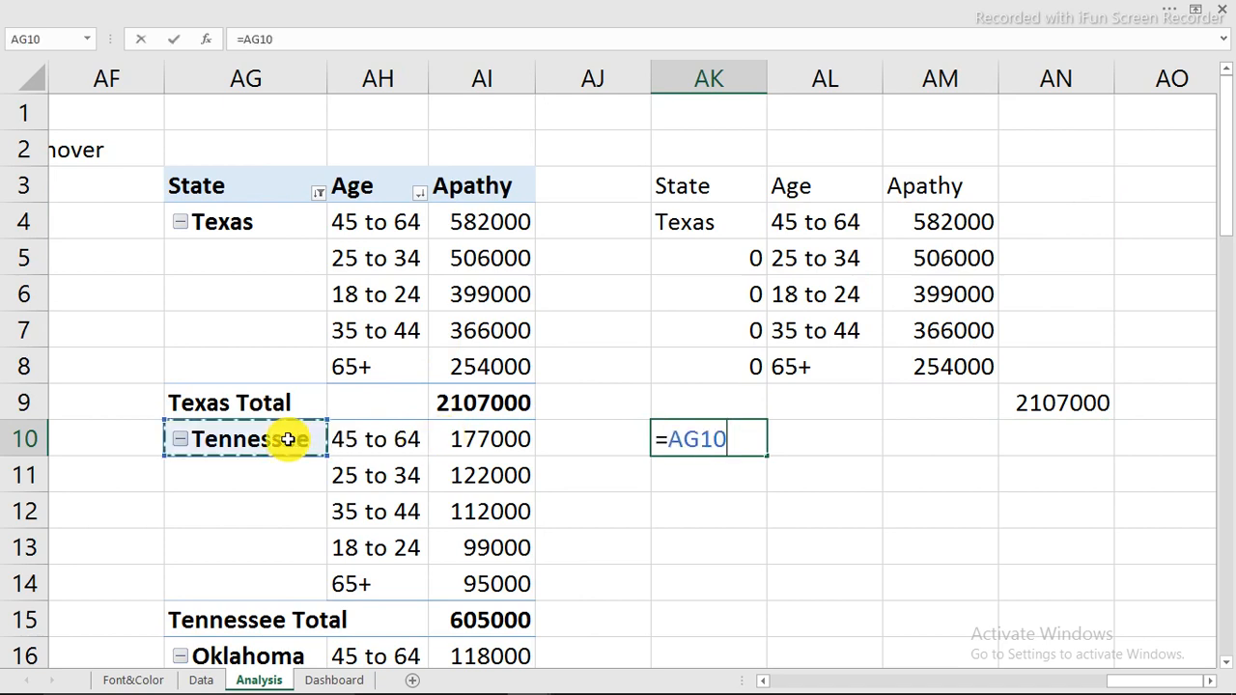
{"action": "key", "text": "Return"}
{"action": "left_click", "coordinate": [734, 441]}
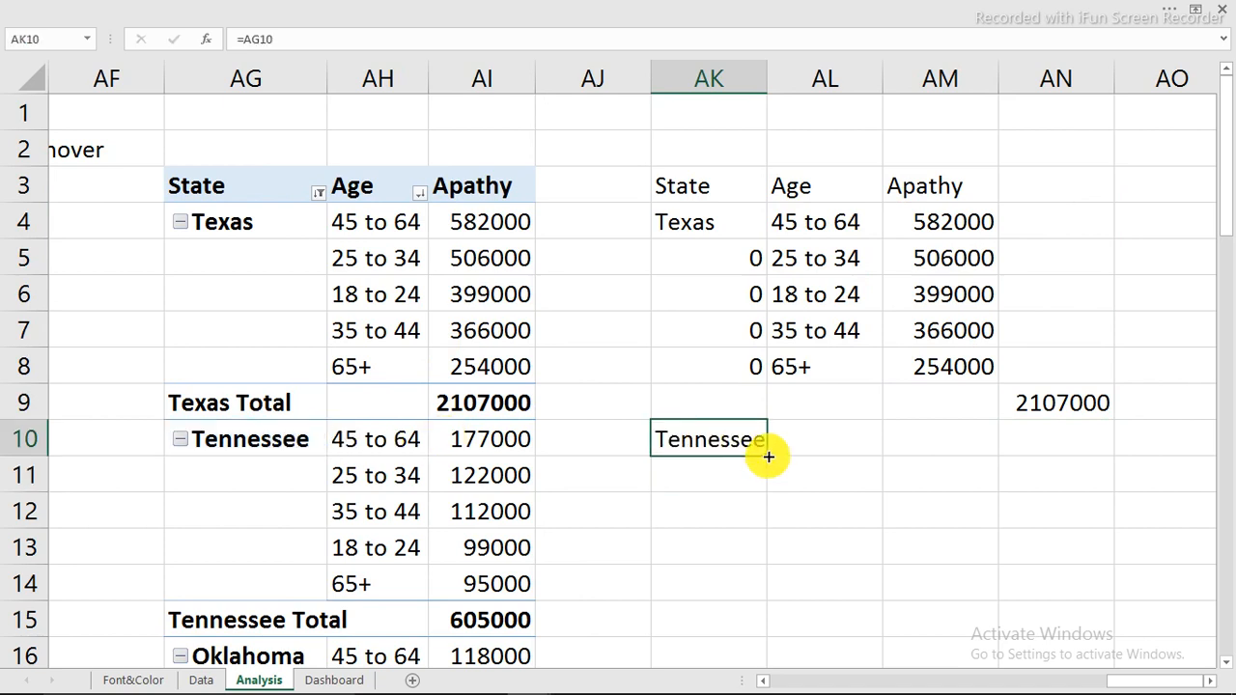
{"action": "left_click_drag", "start_coordinate": [769, 455], "coordinate": [1001, 454]}
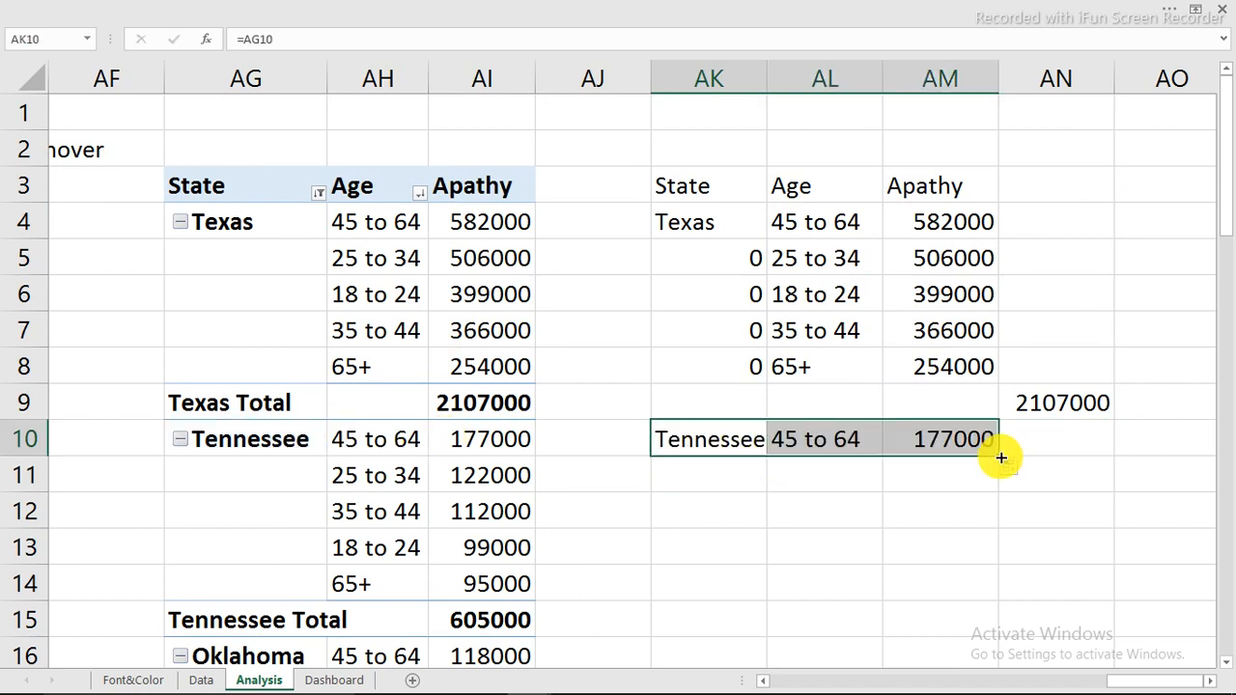
{"action": "left_click", "coordinate": [1009, 467]}
{"action": "left_click", "coordinate": [985, 441]}
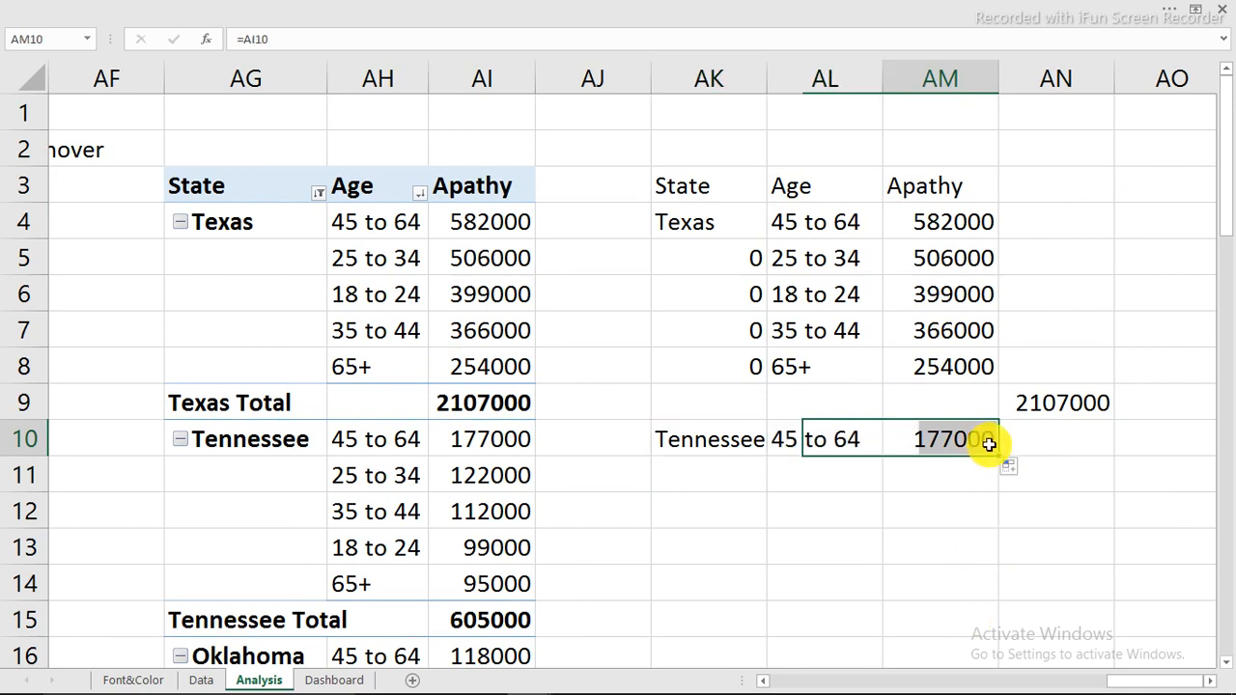
{"action": "left_click_drag", "start_coordinate": [716, 441], "coordinate": [998, 591]}
{"action": "left_click", "coordinate": [1072, 681]}
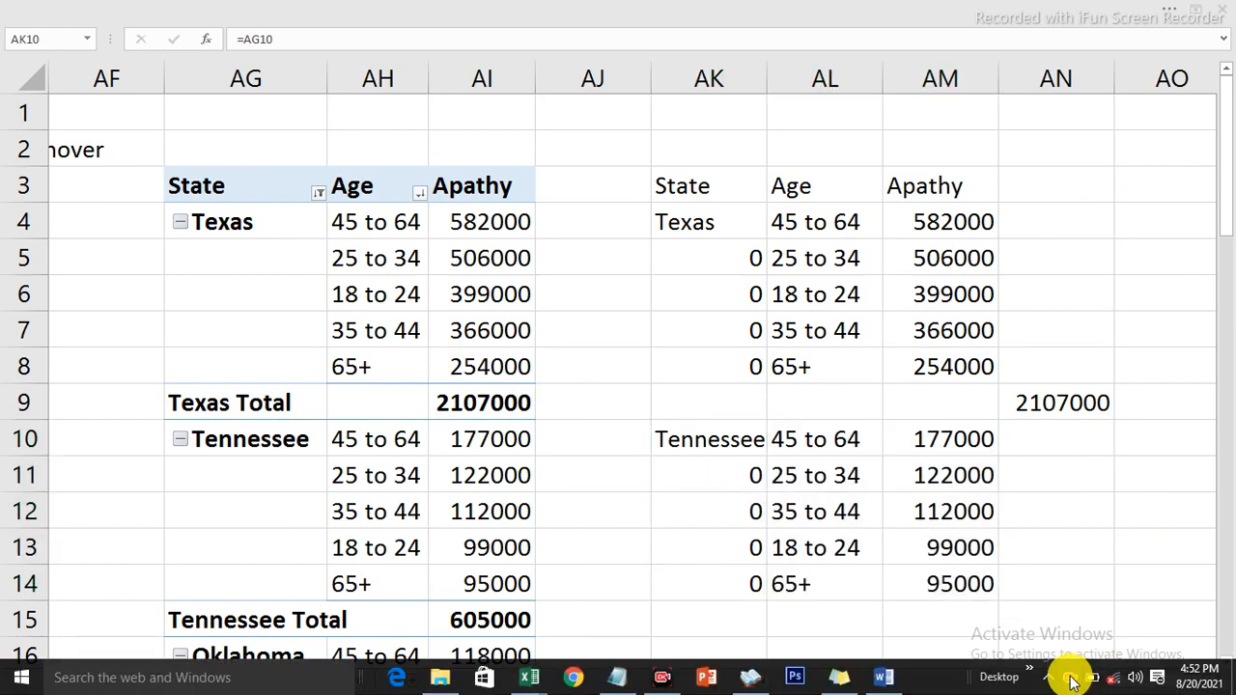
{"action": "scroll", "coordinate": [1053, 444], "scroll_direction": "down", "scroll_amount": 1}
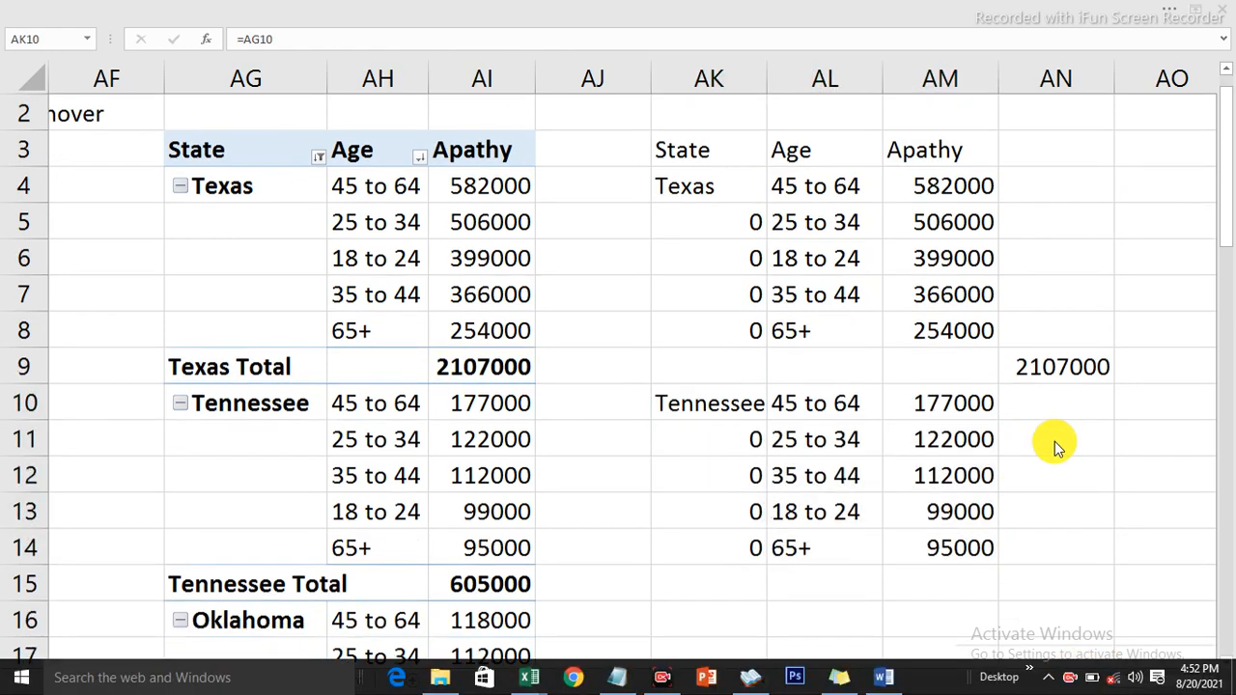
Move the linked Tennessee block up to AK9:AM13 and the linked Texas total to AN8
{"action": "left_click", "coordinate": [688, 331]}
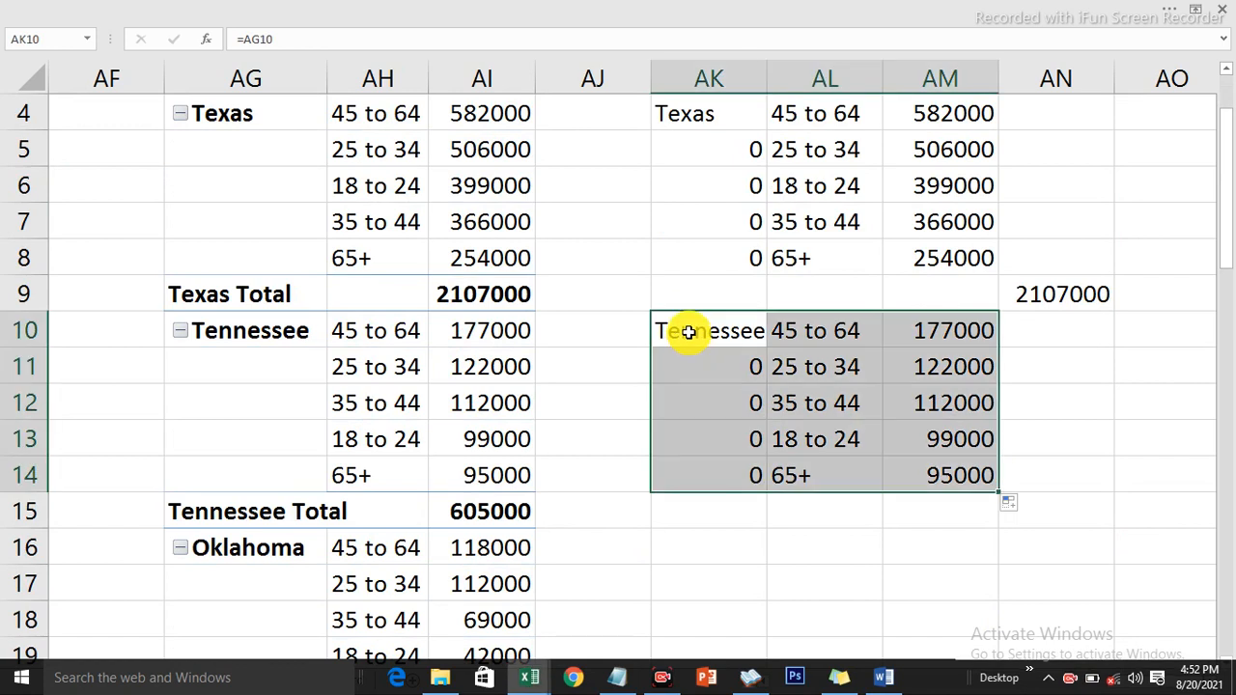
{"action": "left_click_drag", "start_coordinate": [687, 331], "coordinate": [906, 440]}
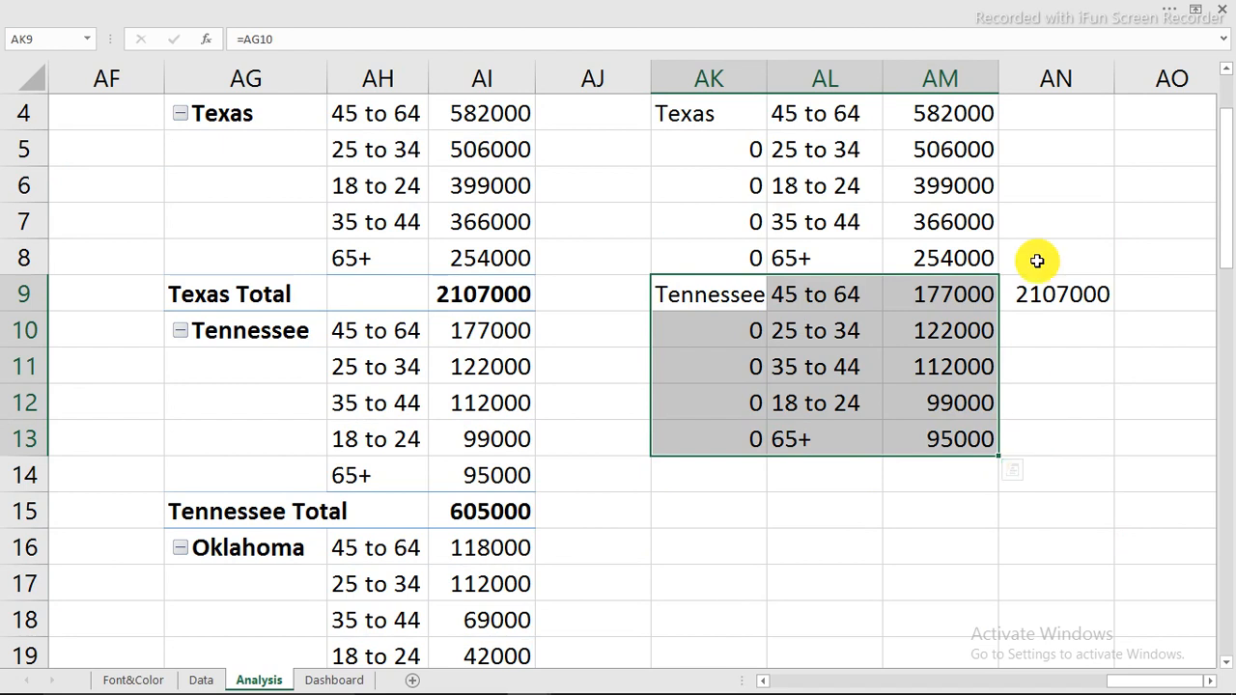
{"action": "left_click", "coordinate": [1062, 292]}
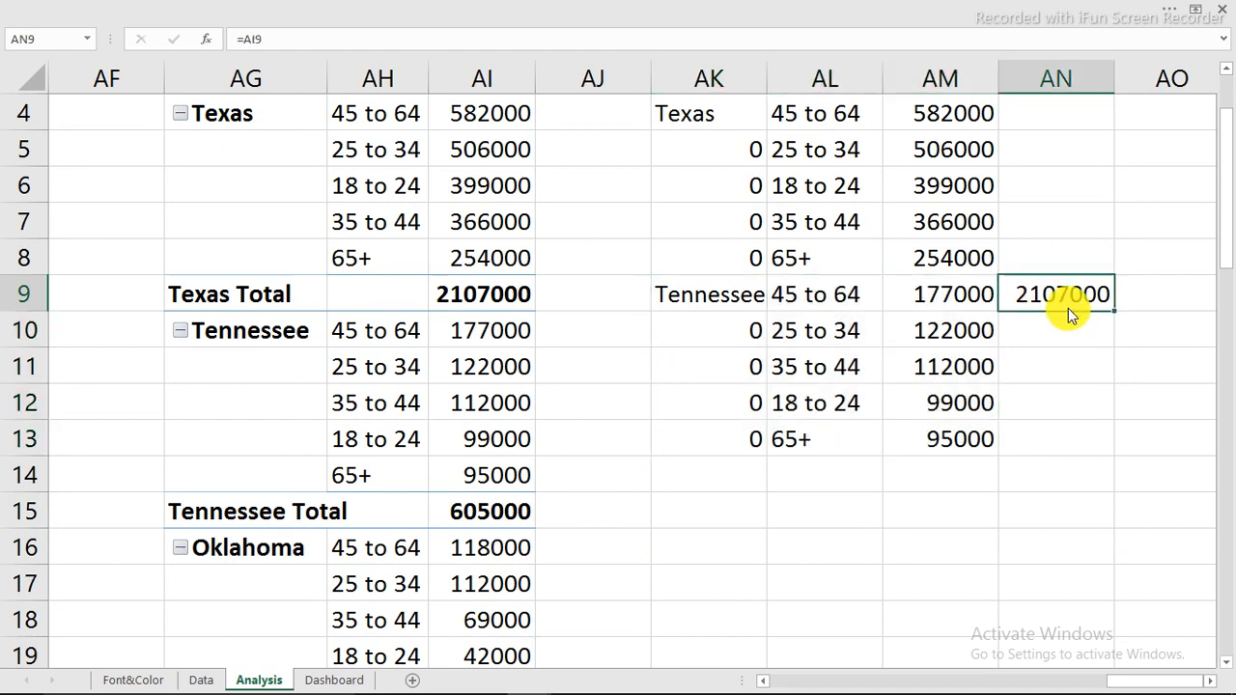
{"action": "left_click_drag", "start_coordinate": [1068, 304], "coordinate": [1059, 264]}
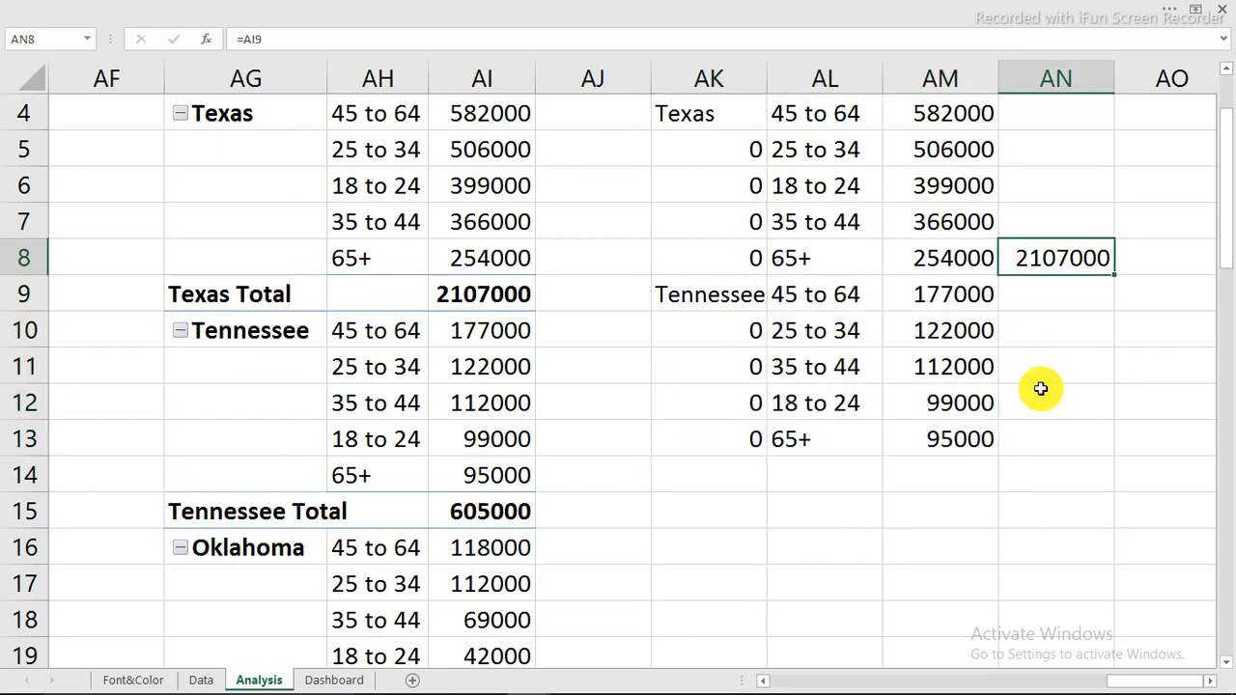
Link cell AN13 to the Tennessee total with =AI15
{"action": "left_click", "coordinate": [1049, 446]}
{"action": "type", "text": "="}
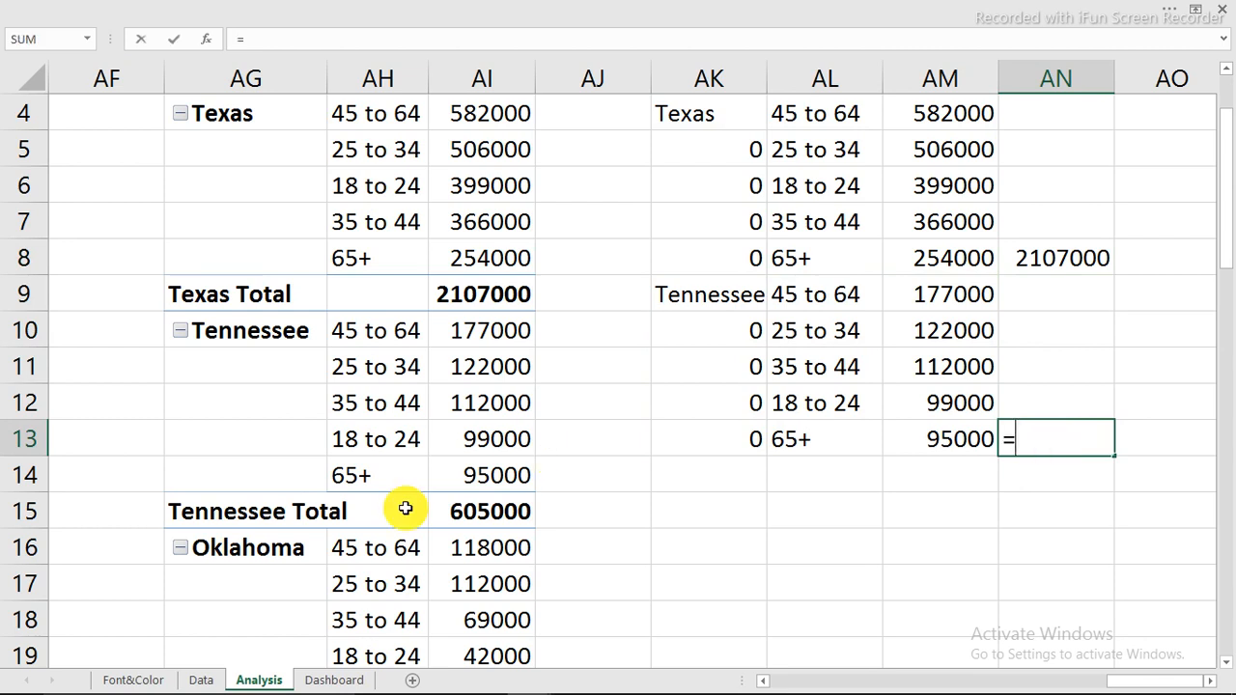
{"action": "left_click", "coordinate": [492, 512]}
{"action": "key", "text": "Return"}
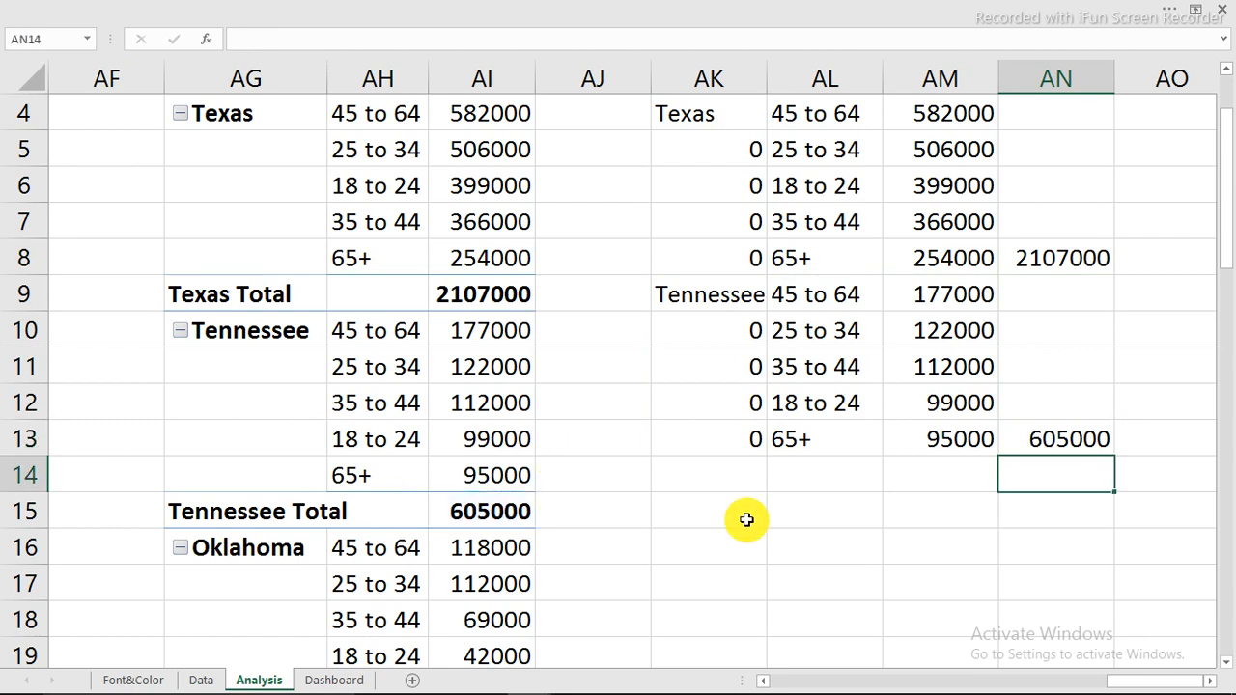
Link AK16 to Oklahoma with =AG16, fill it over the five age rows and three columns, and move the block to AK14:AM18
{"action": "left_click", "coordinate": [725, 550]}
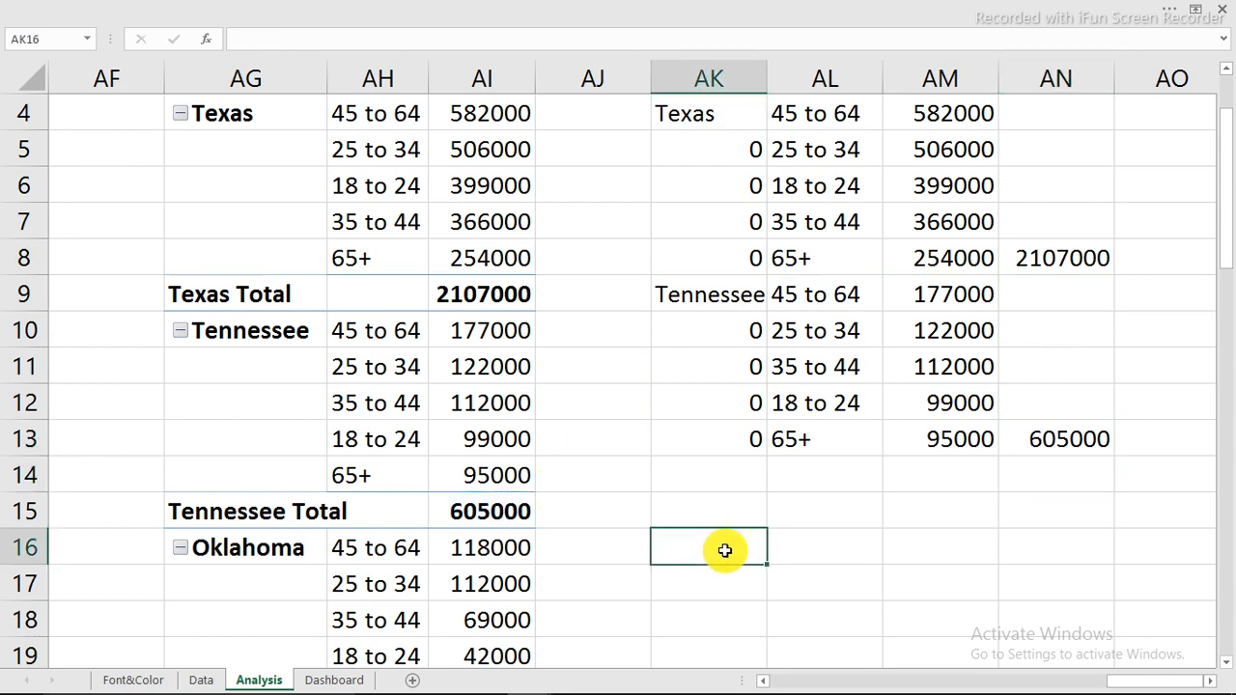
{"action": "type", "text": "="}
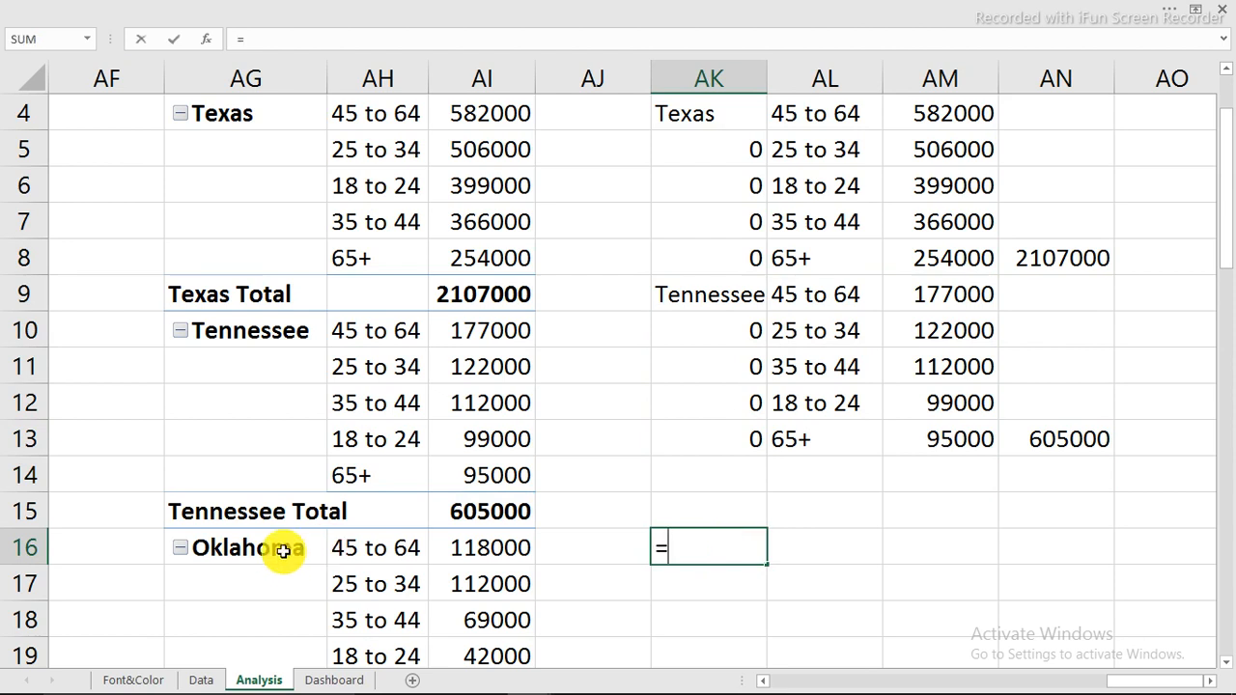
{"action": "left_click", "coordinate": [283, 550]}
{"action": "key", "text": "Return"}
{"action": "left_click", "coordinate": [761, 554]}
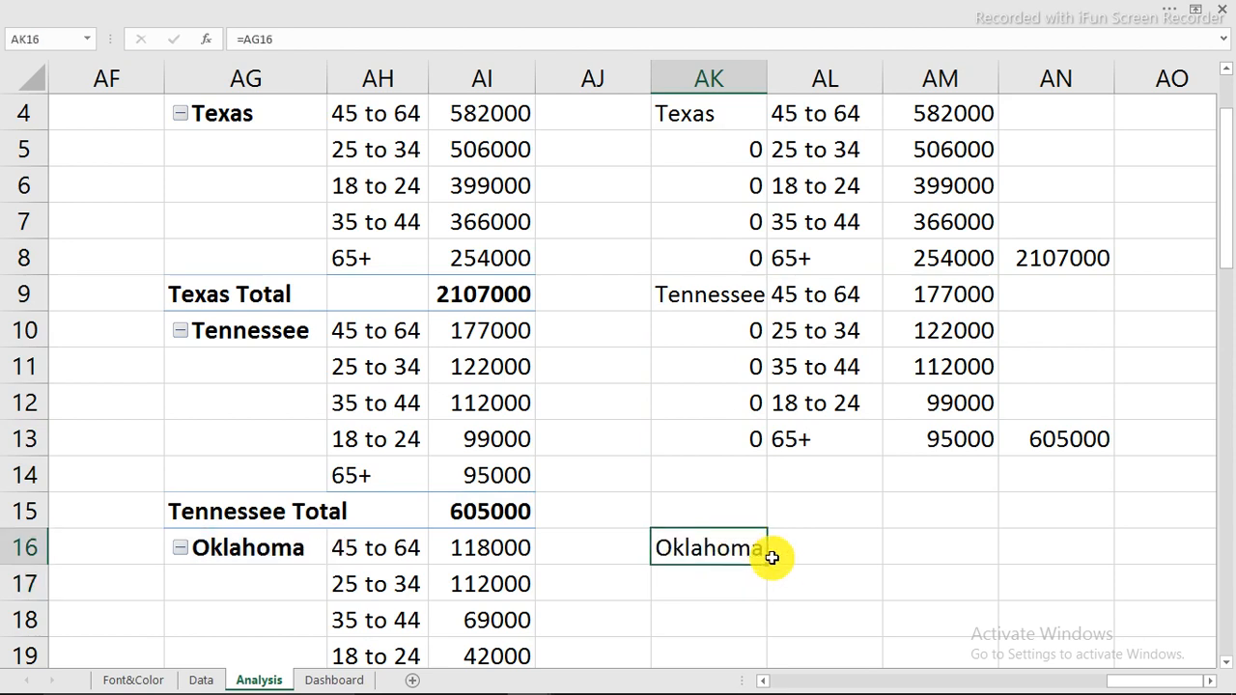
{"action": "left_click_drag", "start_coordinate": [768, 564], "coordinate": [969, 549]}
{"action": "scroll", "coordinate": [989, 380], "scroll_direction": "down", "scroll_amount": 2}
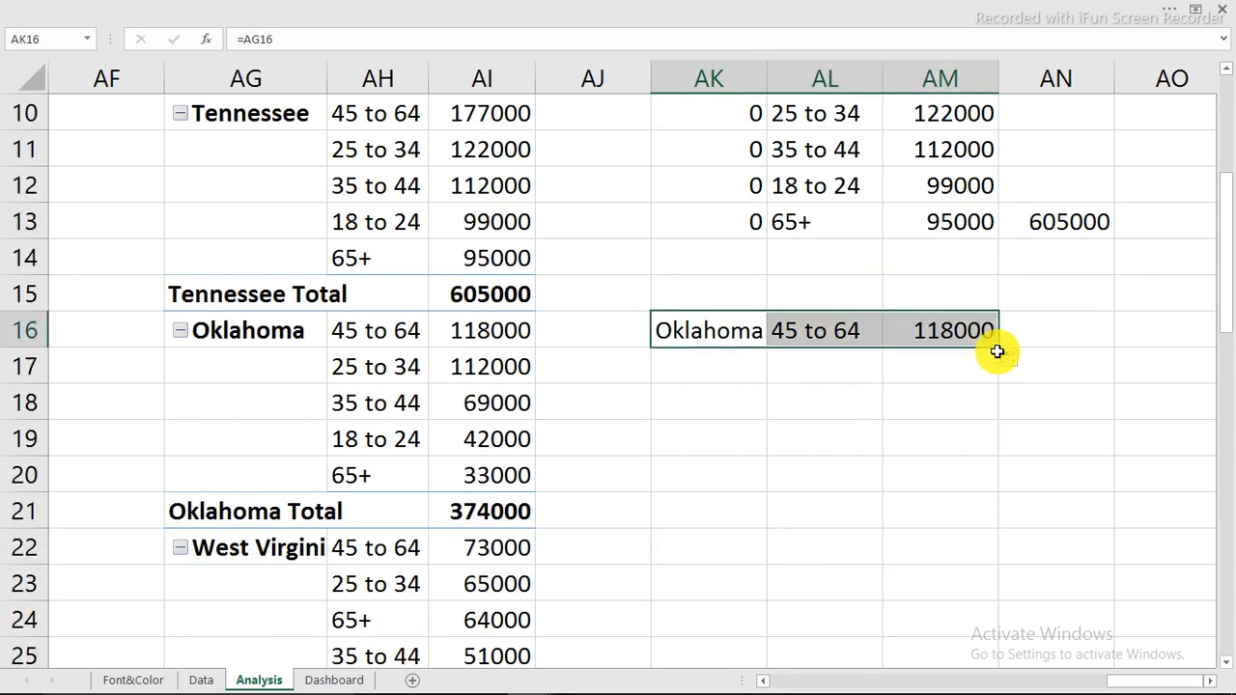
{"action": "left_click_drag", "start_coordinate": [995, 347], "coordinate": [944, 410]}
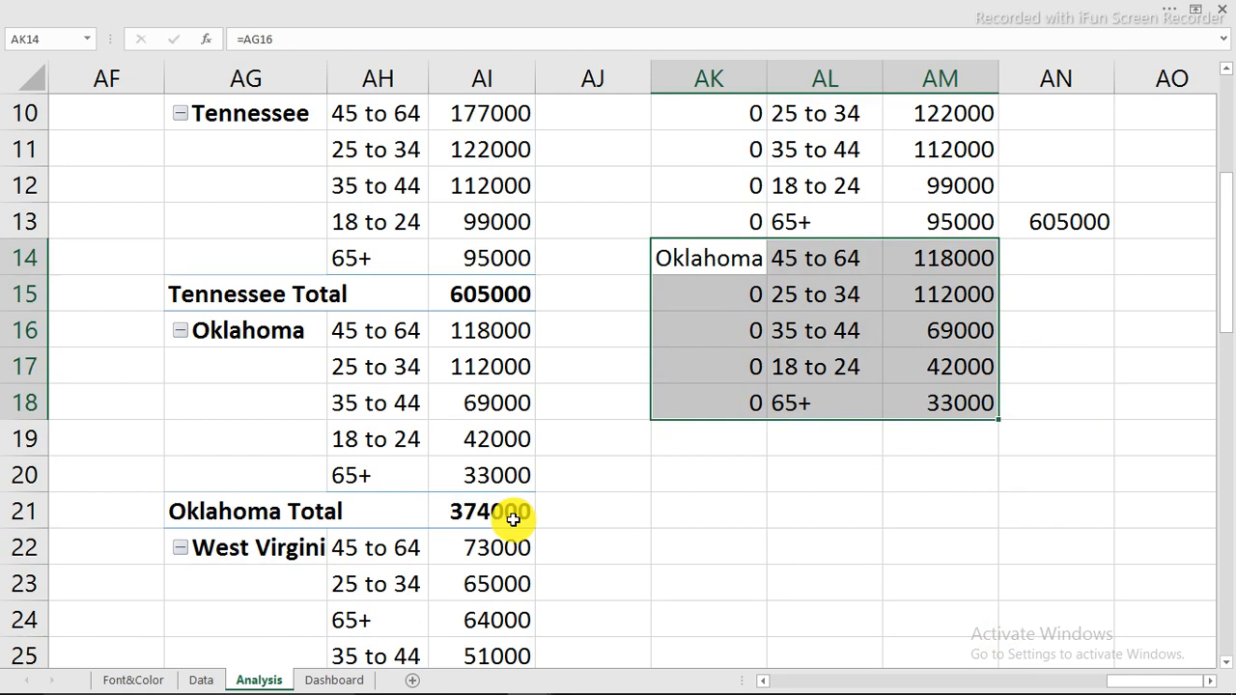
Link cell AN18 to the Oklahoma total with =AI21
{"action": "mouse_move", "coordinate": [512, 520]}
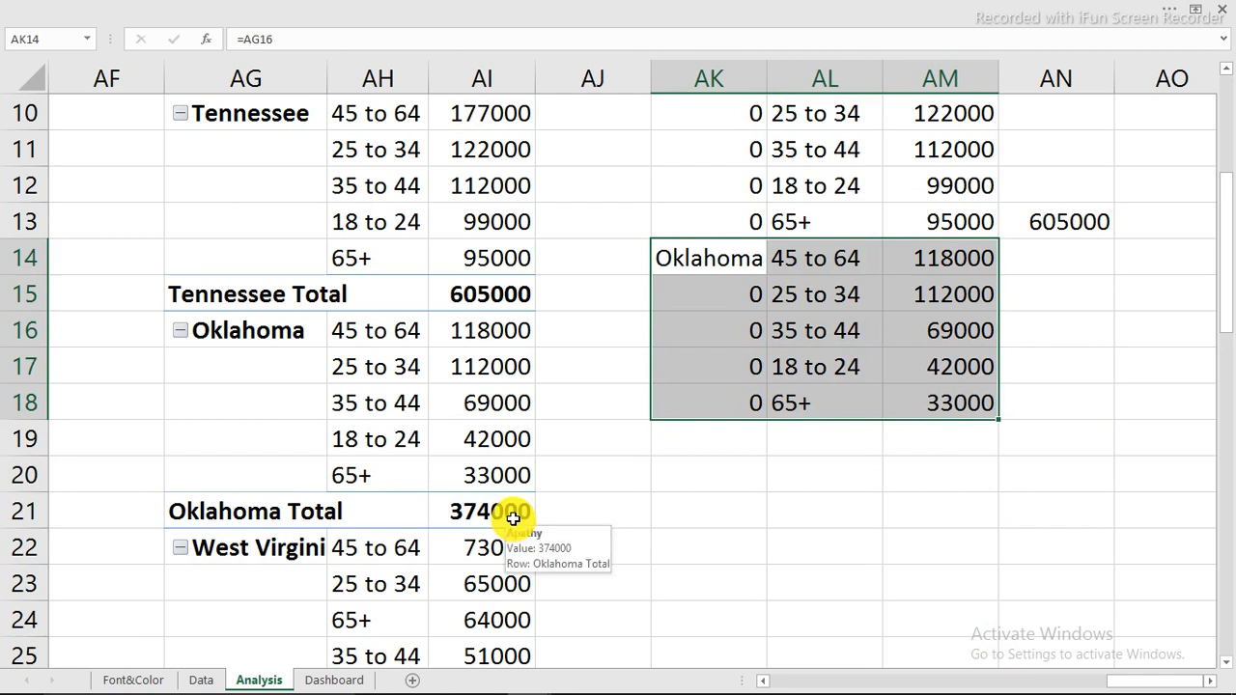
{"action": "left_click", "coordinate": [1038, 404]}
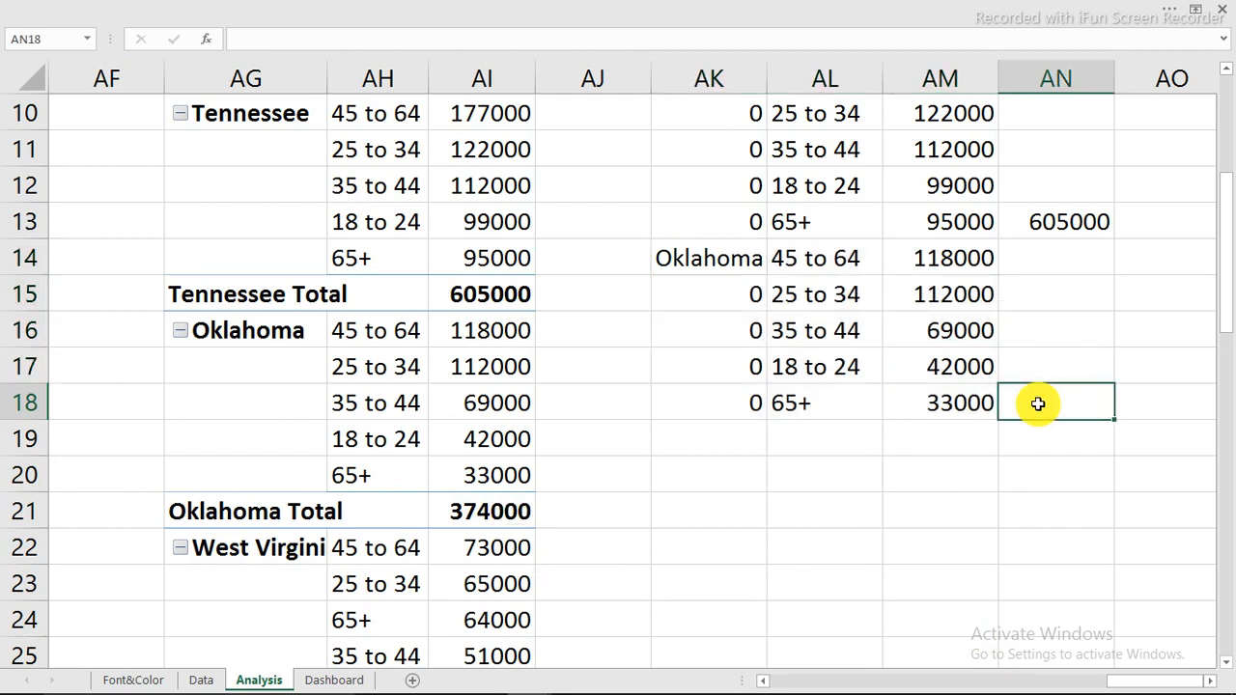
{"action": "type", "text": "="}
{"action": "left_click", "coordinate": [502, 514]}
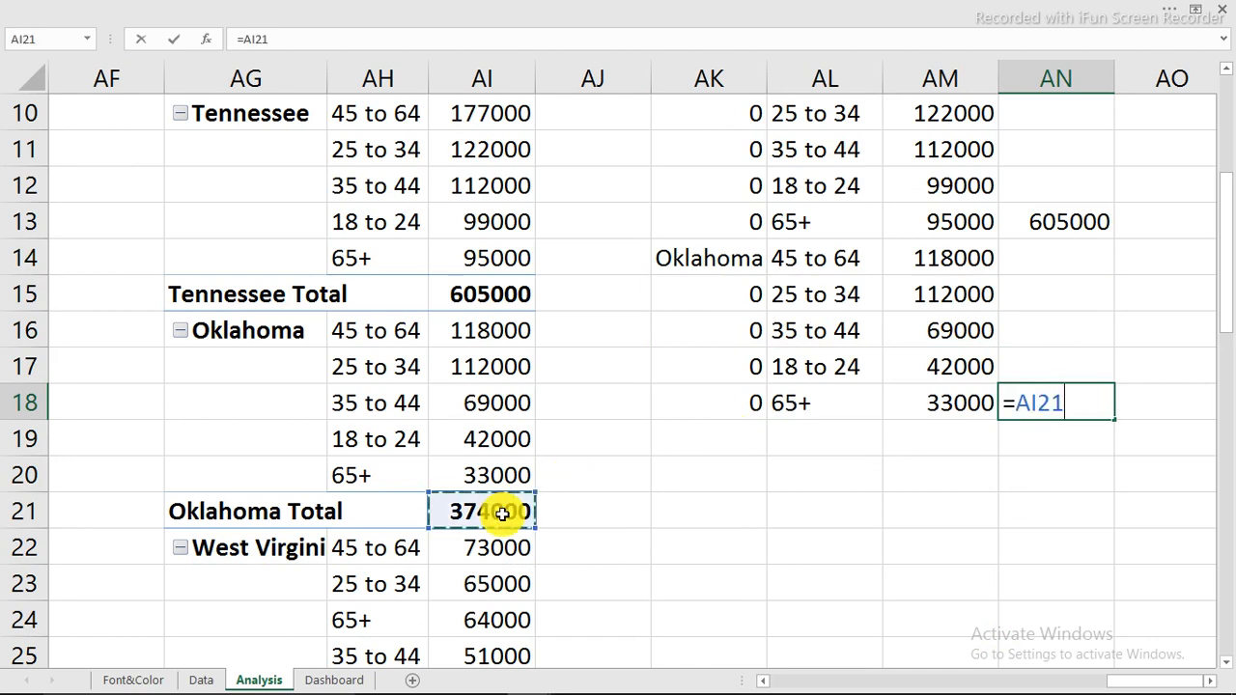
{"action": "key", "text": "Return"}
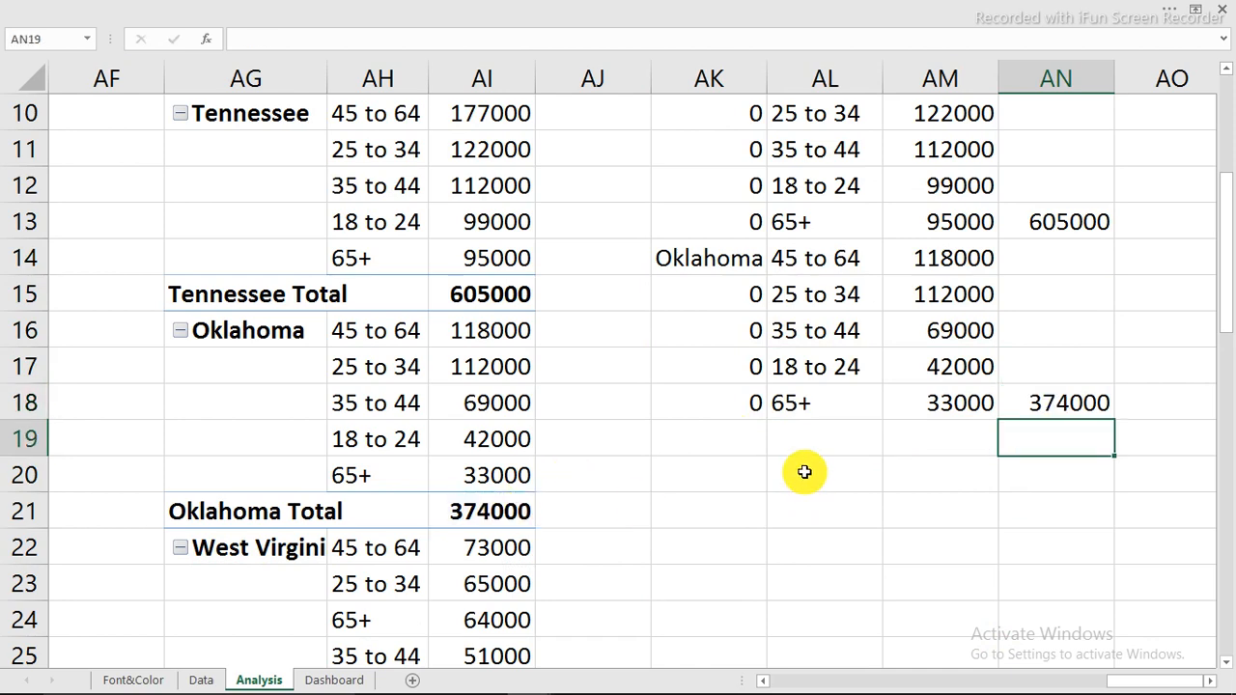
Repeat all item labels in the state and age PivotTable and check the linked state formulas in AK9 and AK13
{"action": "scroll", "coordinate": [802, 469], "scroll_direction": "up", "scroll_amount": 2}
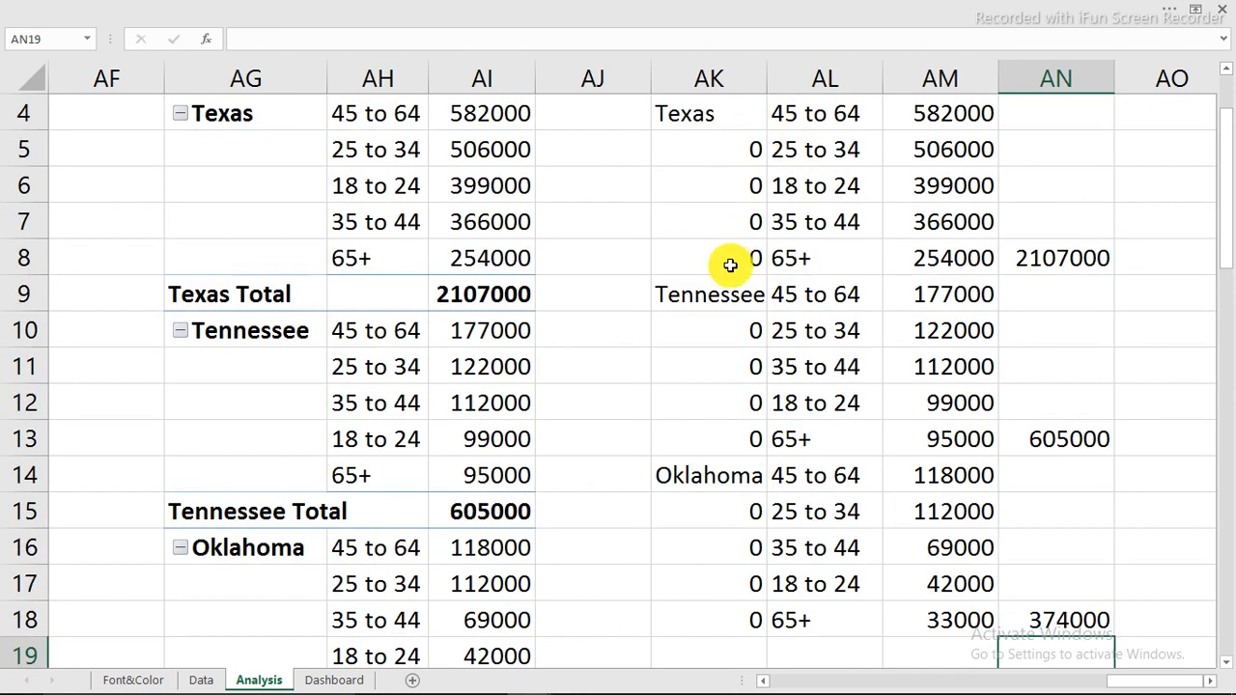
{"action": "left_click", "coordinate": [262, 150]}
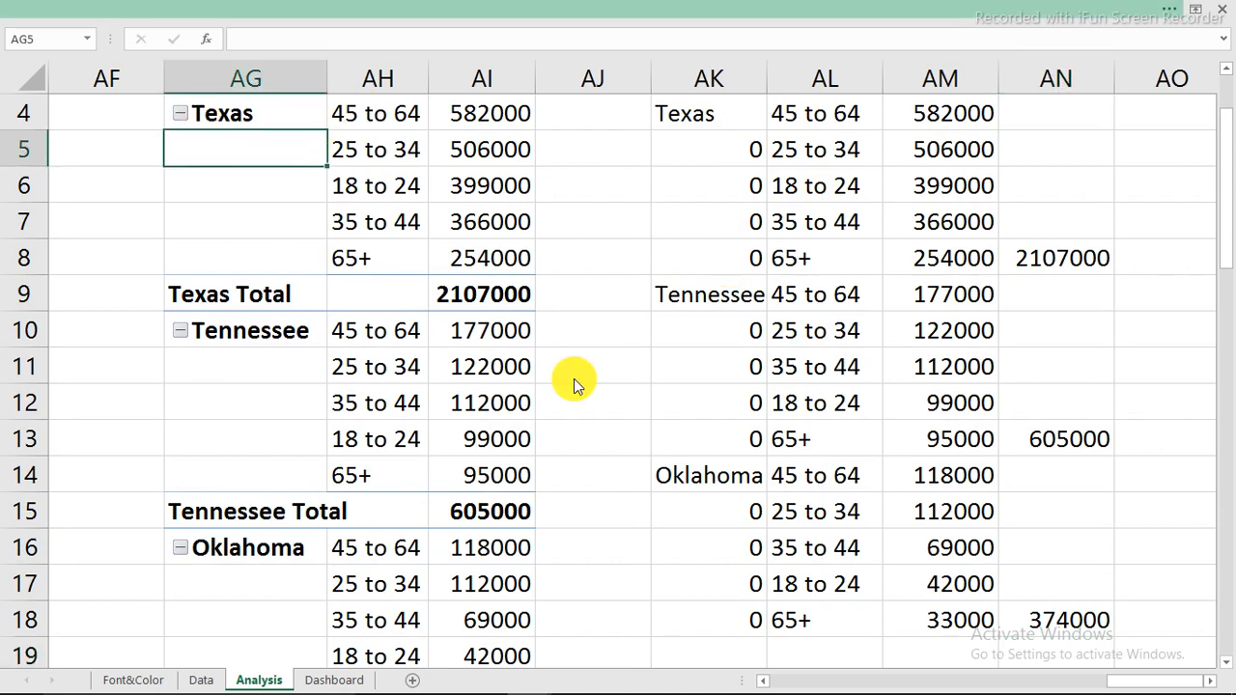
{"action": "left_click", "coordinate": [780, 7]}
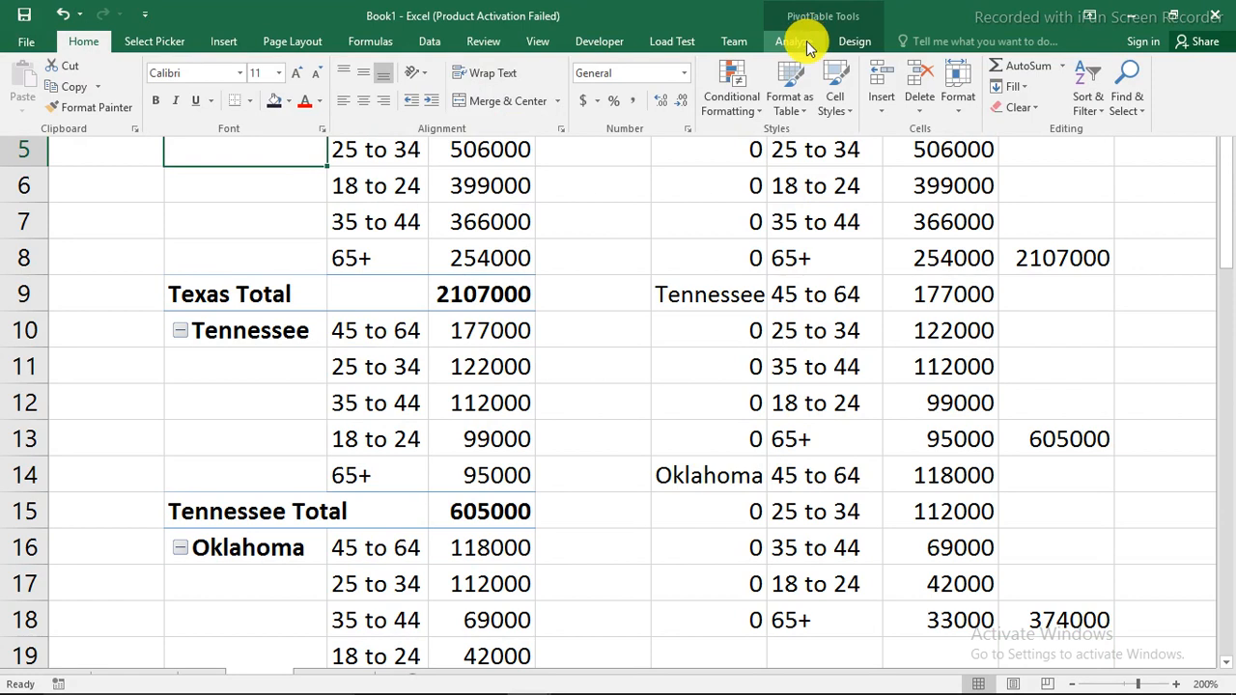
{"action": "left_click", "coordinate": [854, 39]}
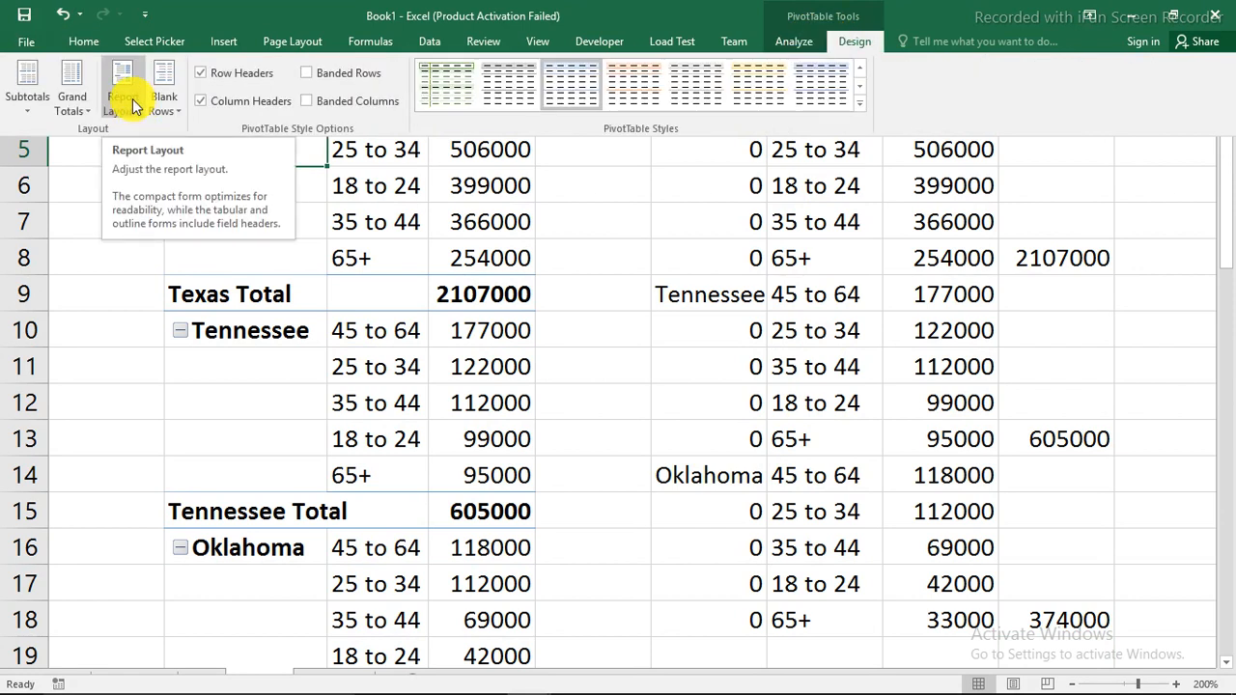
{"action": "left_click", "coordinate": [137, 117]}
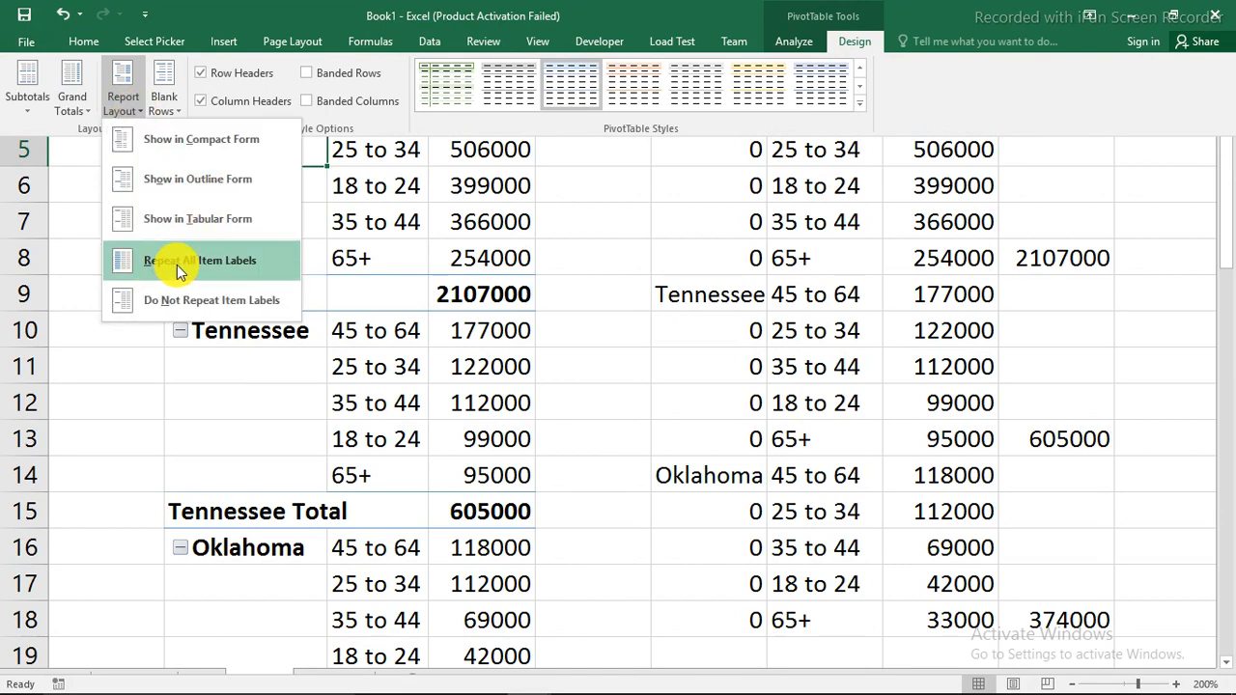
{"action": "left_click", "coordinate": [177, 263]}
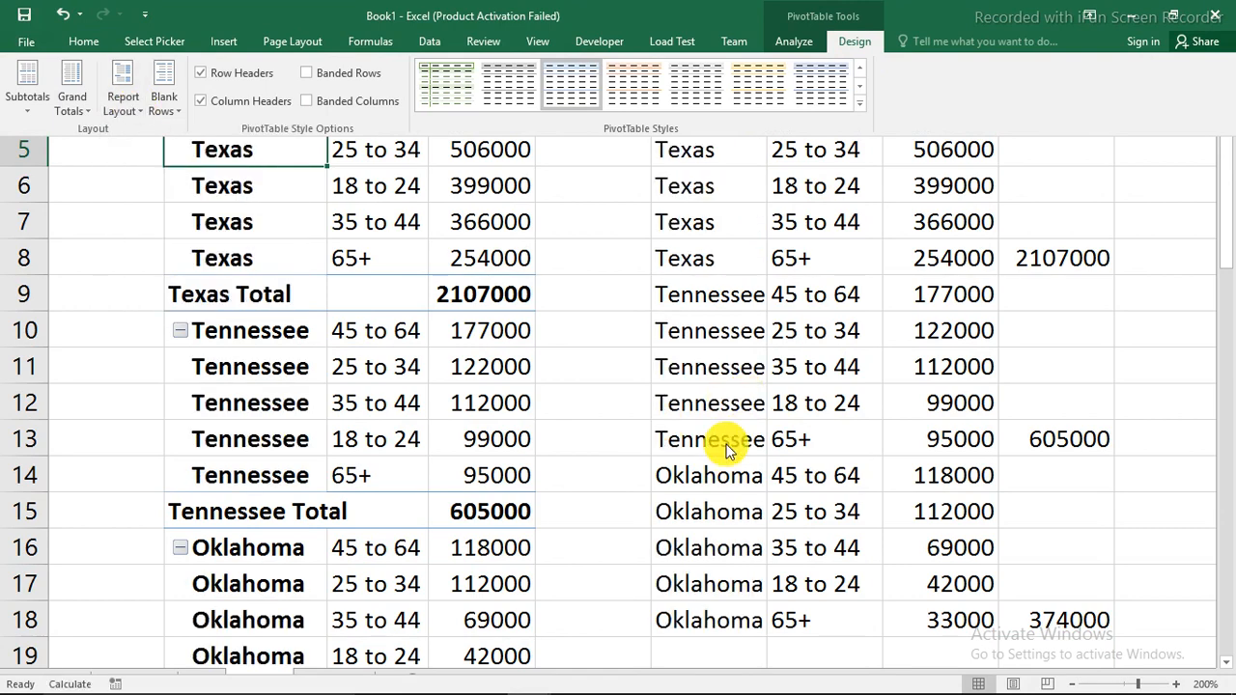
{"action": "left_click", "coordinate": [700, 300]}
{"action": "double_click", "coordinate": [700, 300]}
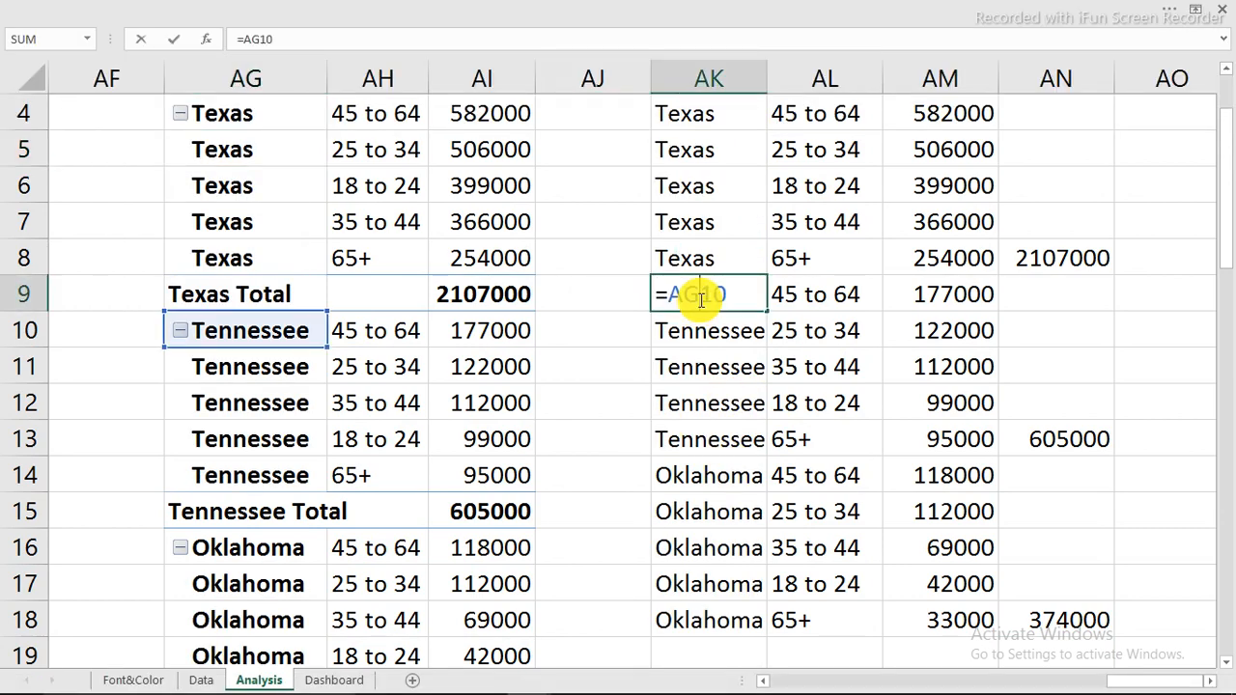
{"action": "double_click", "coordinate": [688, 441]}
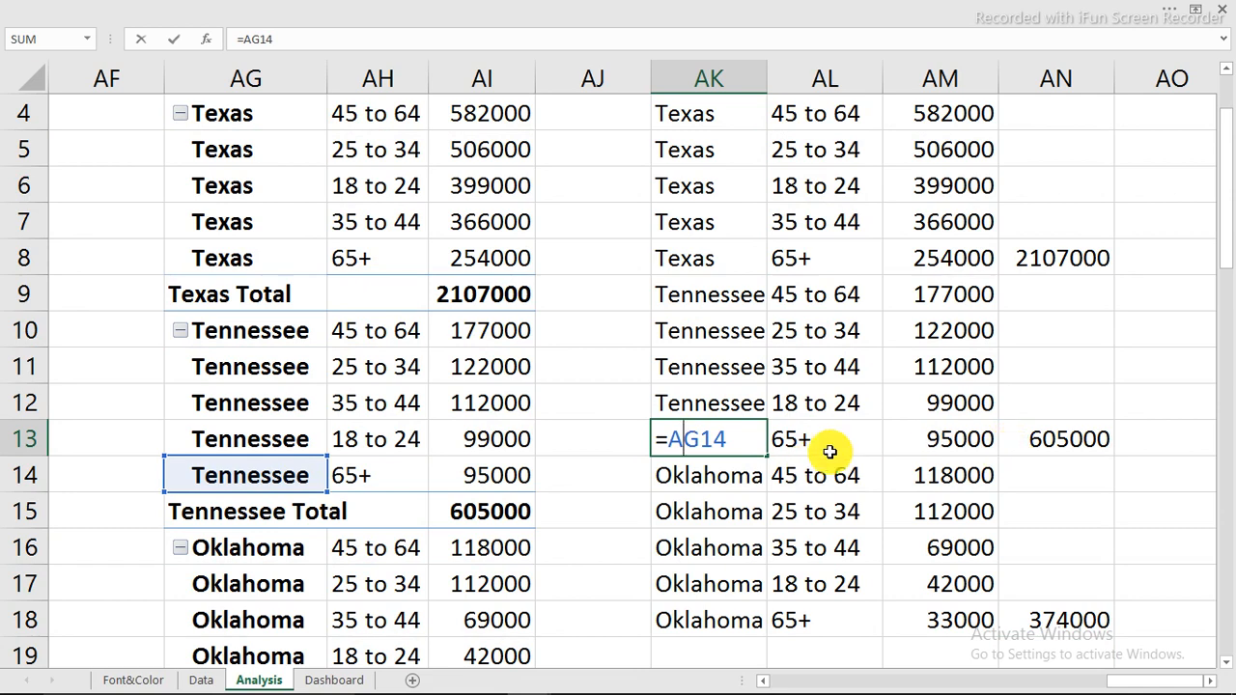
{"action": "key", "text": "Tab"}
Format the Apathy values in AM4:AM18 as Number with 0 decimal places and the 1000 separator
{"action": "scroll", "coordinate": [698, 357], "scroll_direction": "up", "scroll_amount": 1}
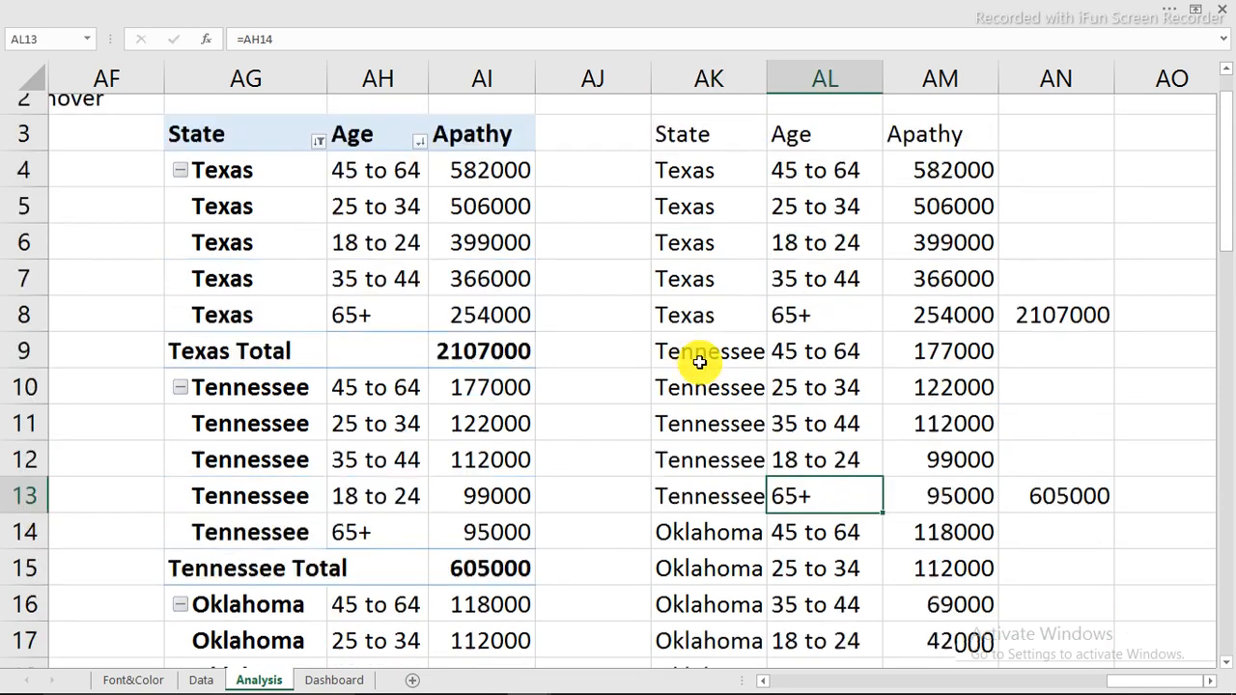
{"action": "left_click_drag", "start_coordinate": [679, 189], "coordinate": [915, 503]}
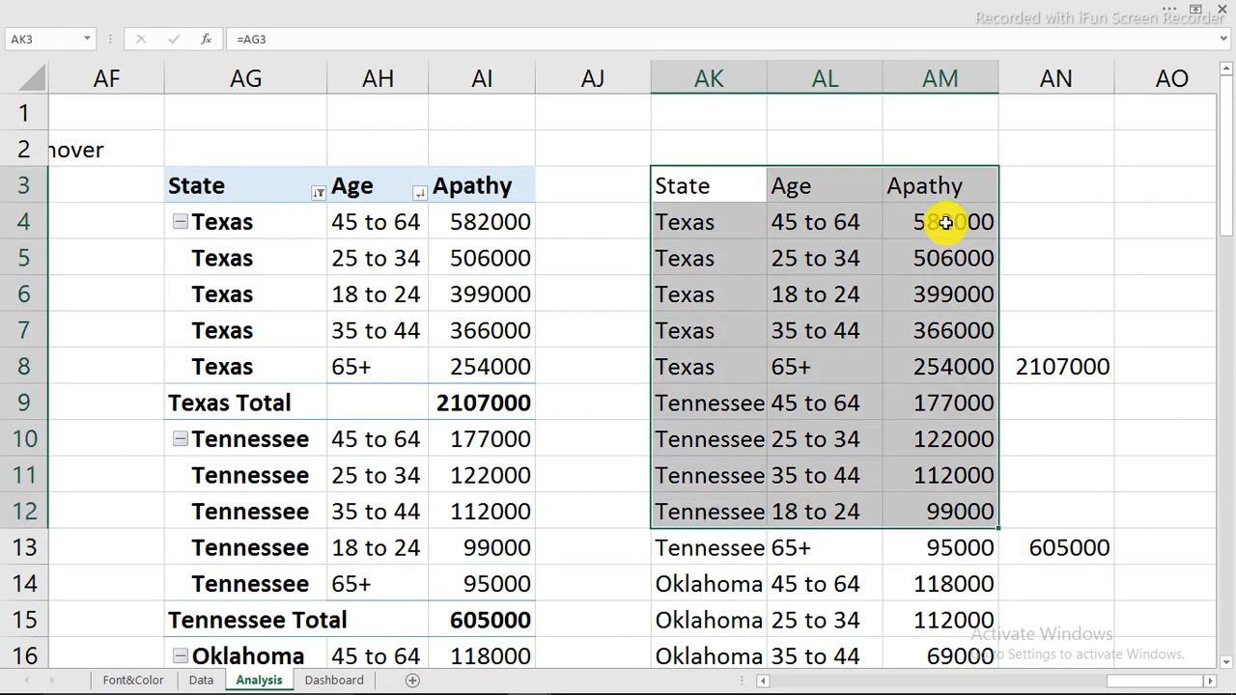
{"action": "left_click_drag", "start_coordinate": [945, 223], "coordinate": [971, 599]}
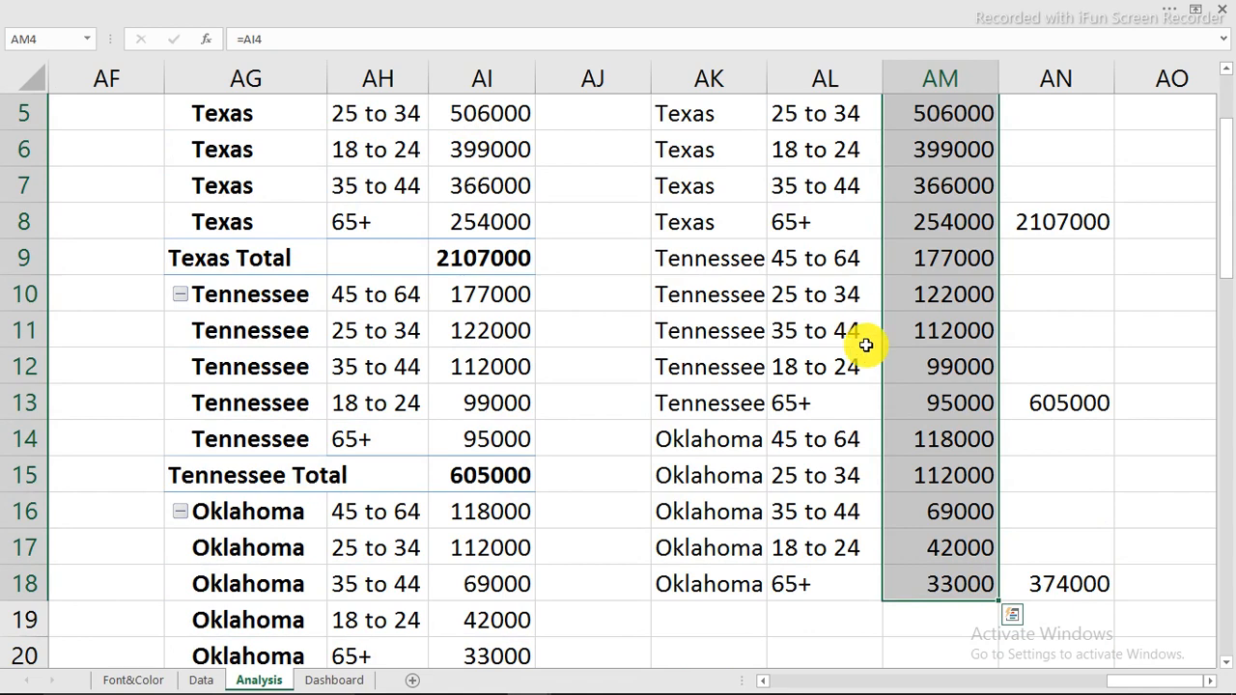
{"action": "key", "text": "ctrl+1"}
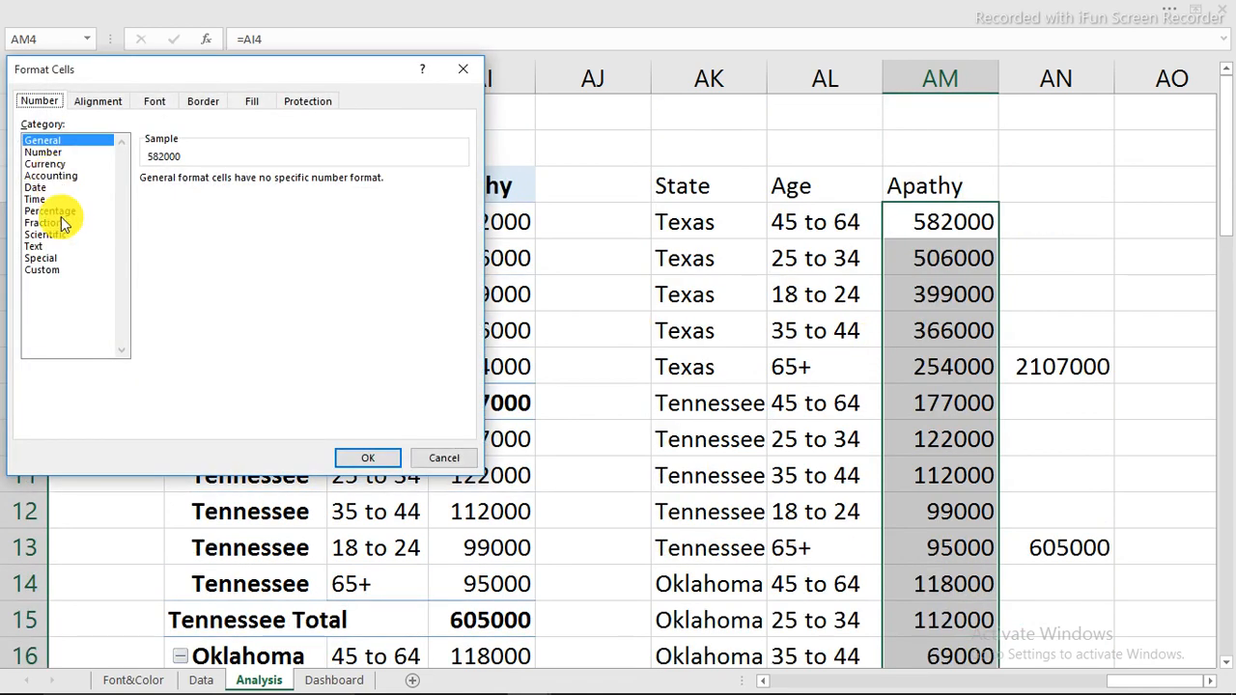
{"action": "left_click", "coordinate": [43, 152]}
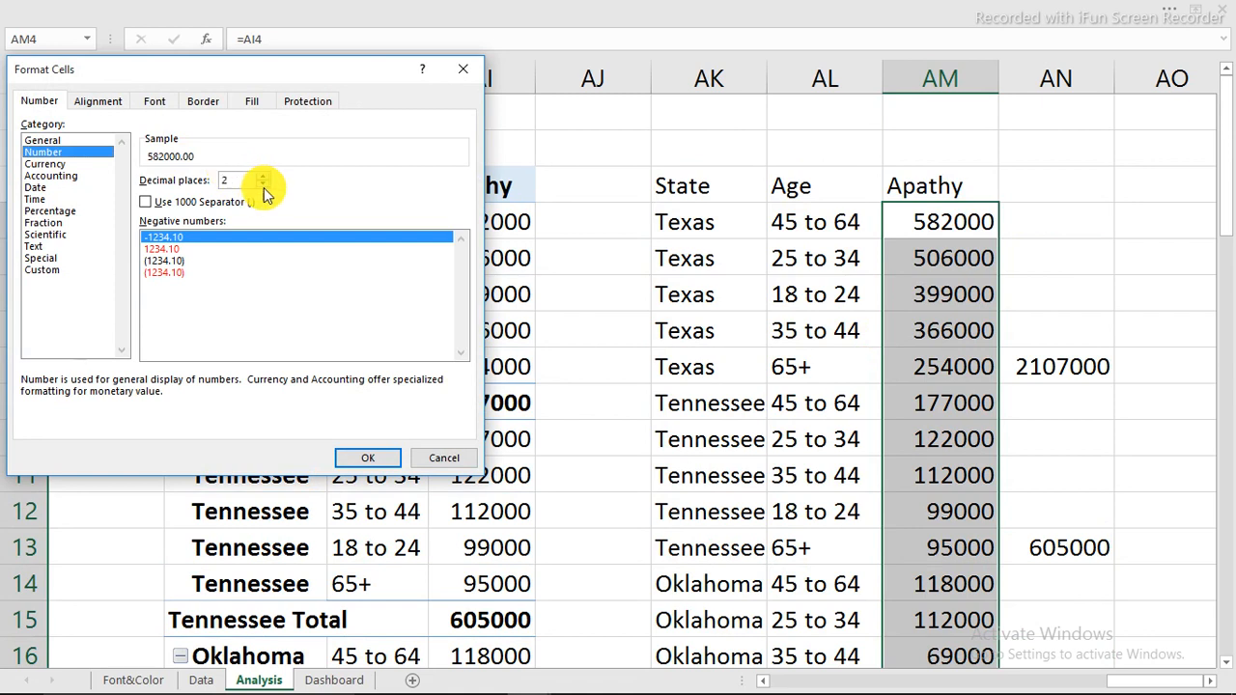
{"action": "left_click", "coordinate": [263, 184]}
{"action": "left_click", "coordinate": [262, 185]}
{"action": "left_click", "coordinate": [146, 202]}
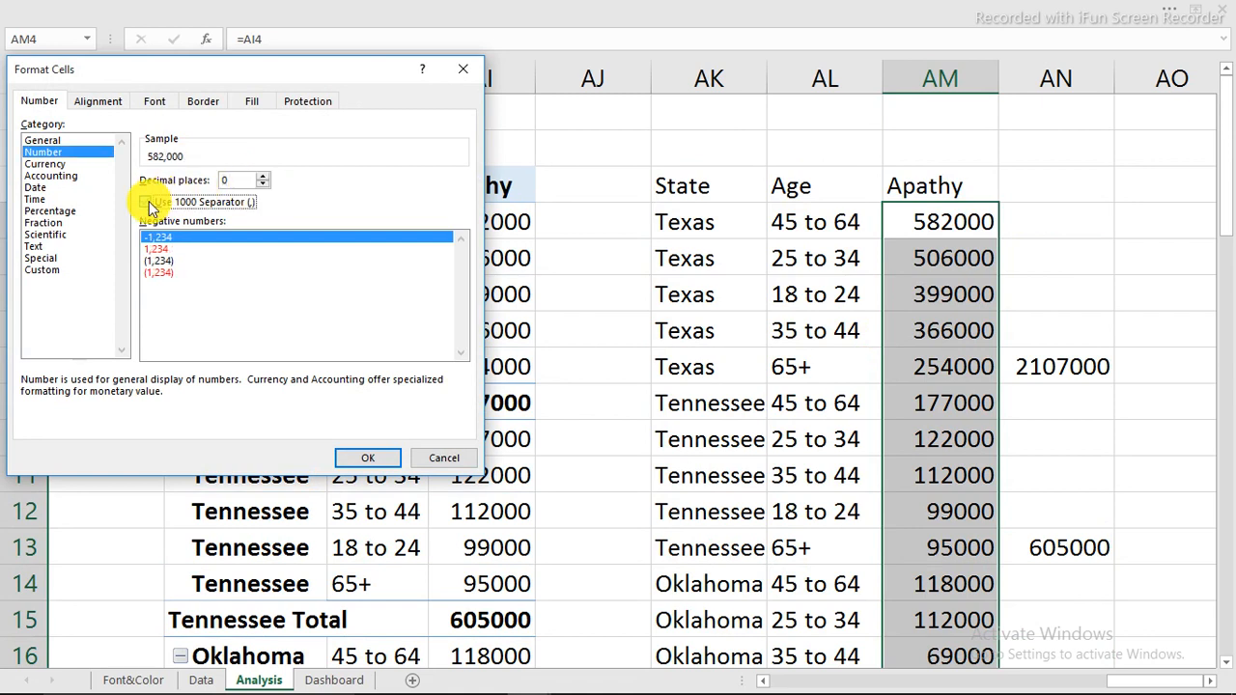
{"action": "left_click", "coordinate": [368, 457]}
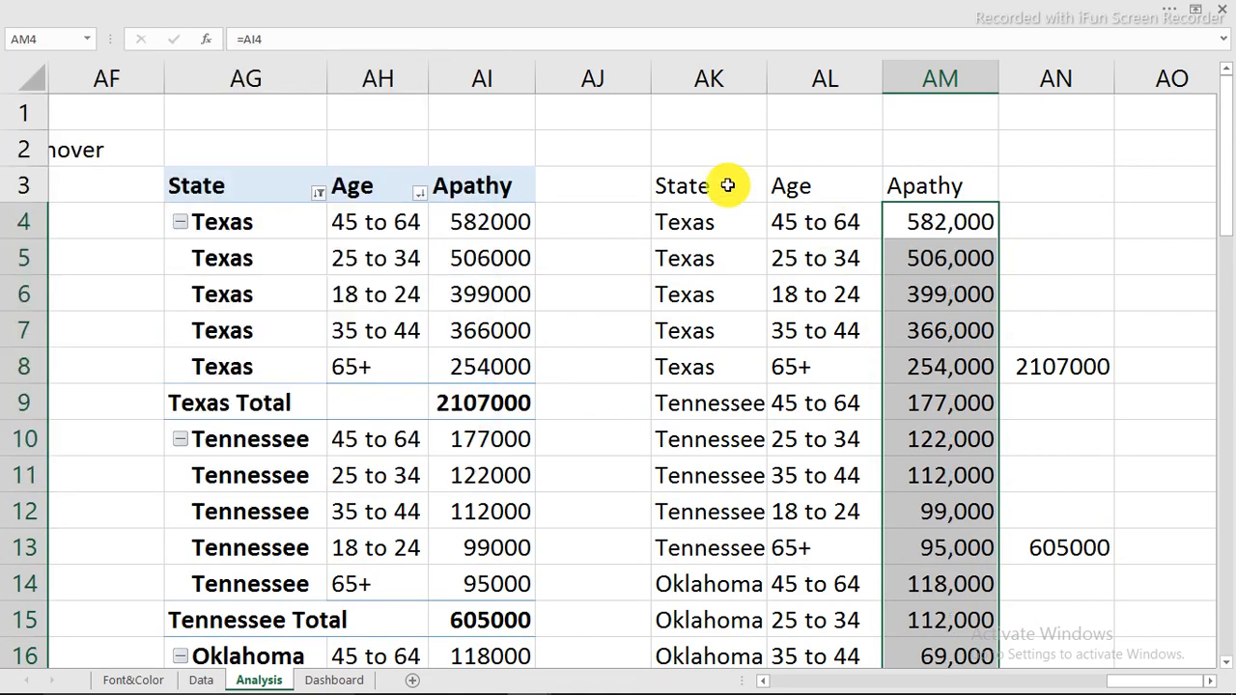
Insert a Sunburst chart from the helper table AK3:AM18 and remove its chart title
{"action": "left_click_drag", "start_coordinate": [686, 186], "coordinate": [924, 618]}
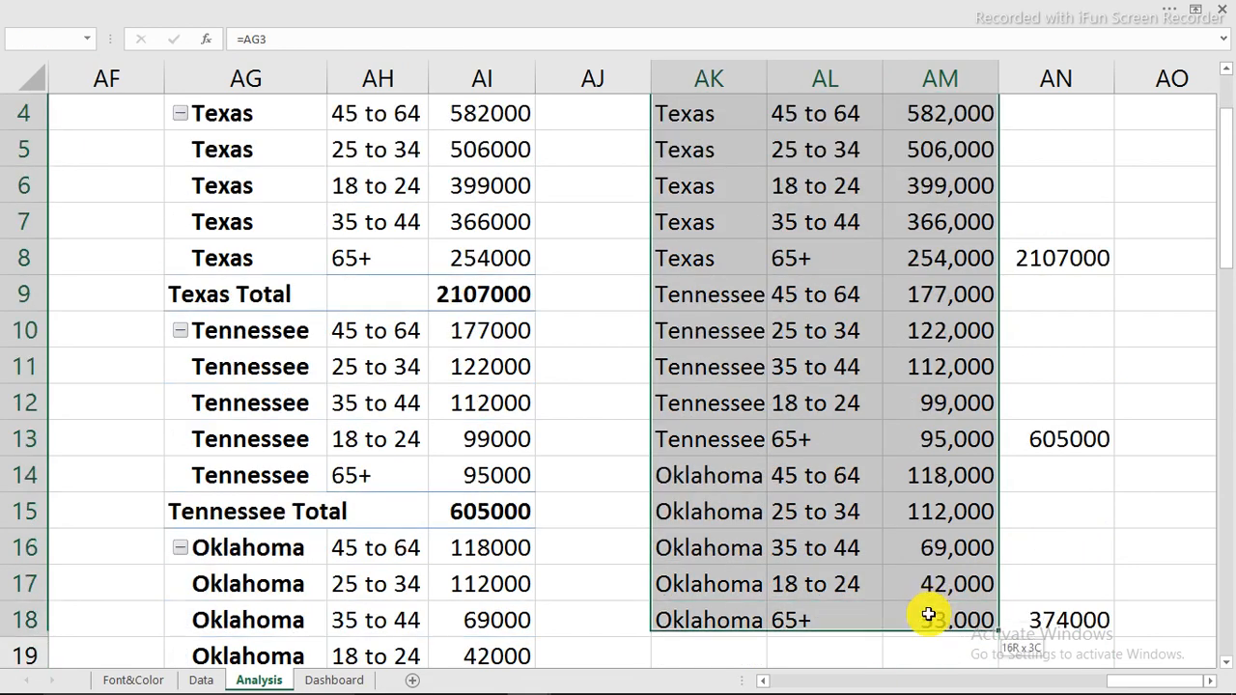
{"action": "left_click", "coordinate": [464, 7]}
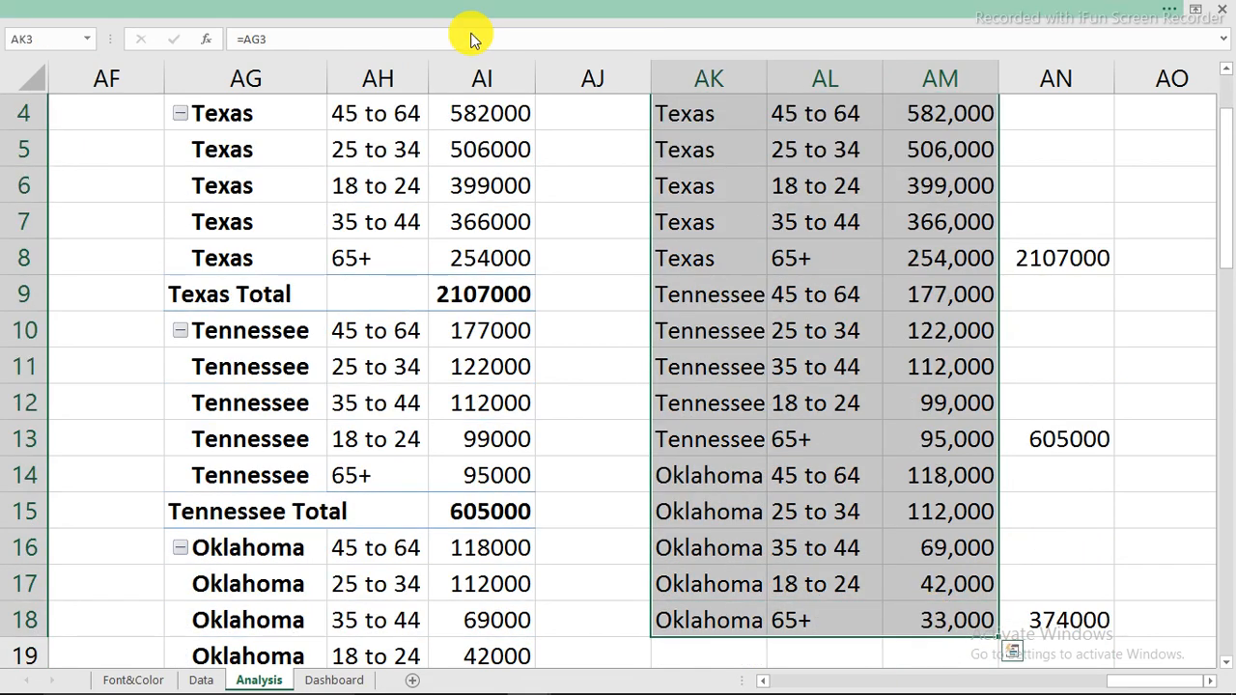
{"action": "left_click", "coordinate": [473, 8]}
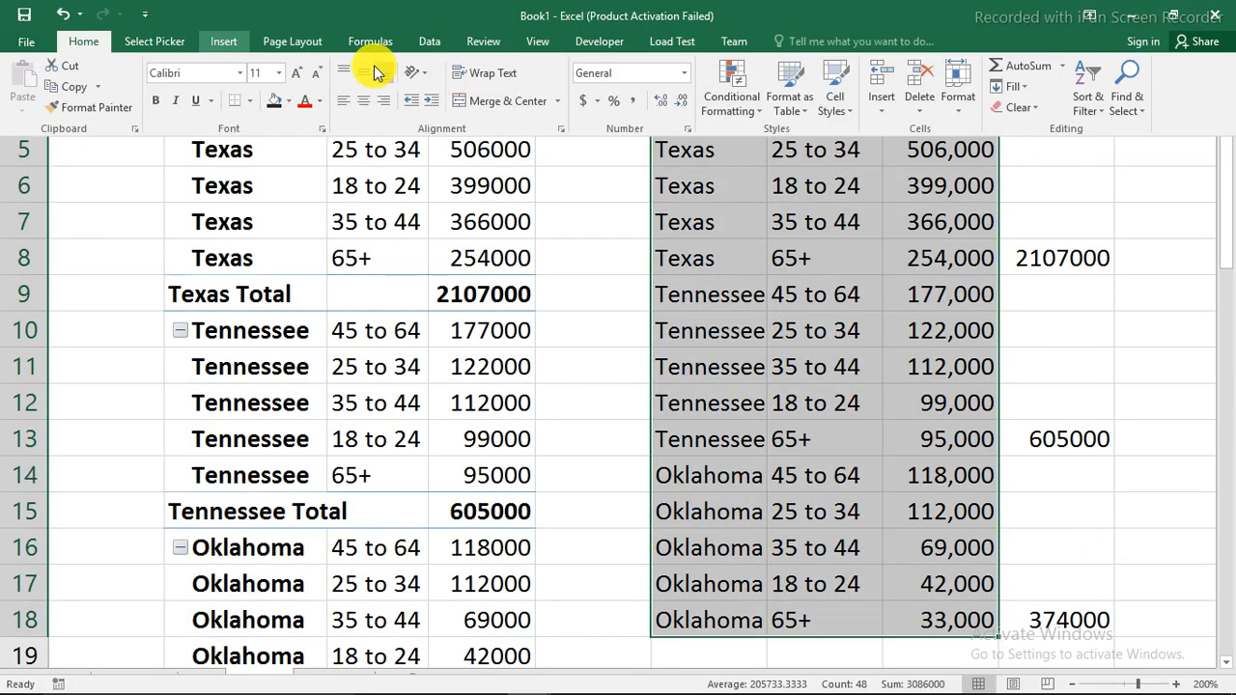
{"action": "left_click", "coordinate": [223, 41]}
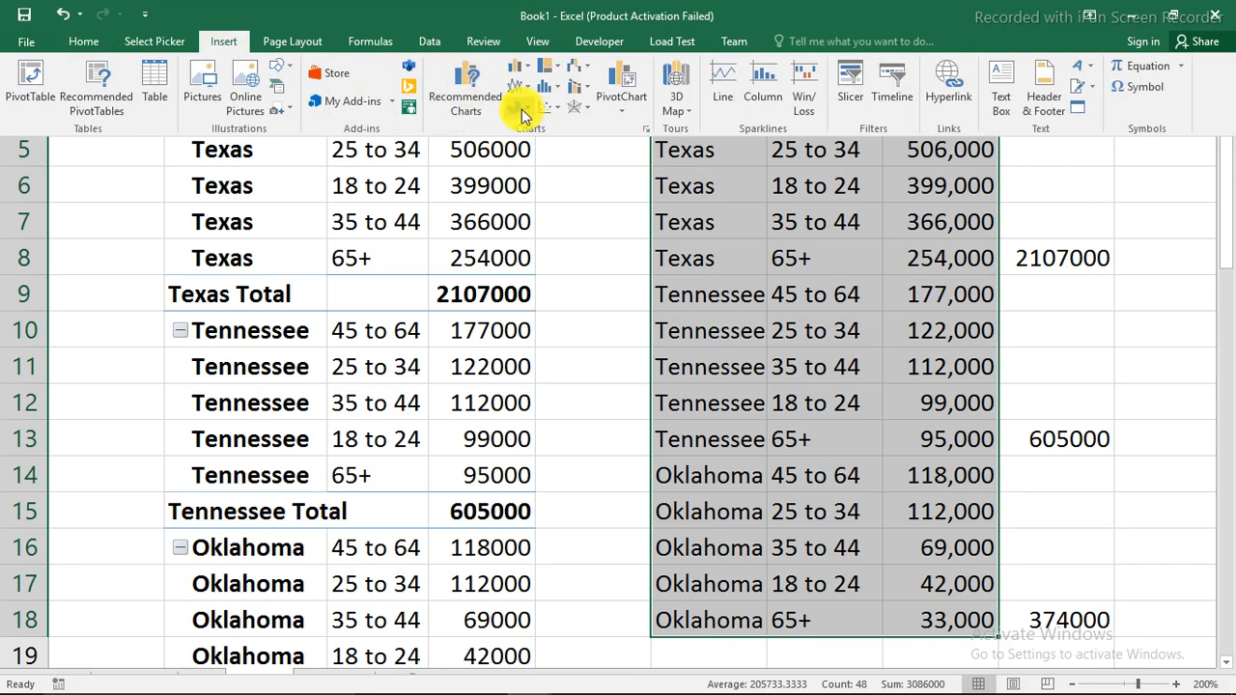
{"action": "left_click", "coordinate": [553, 65]}
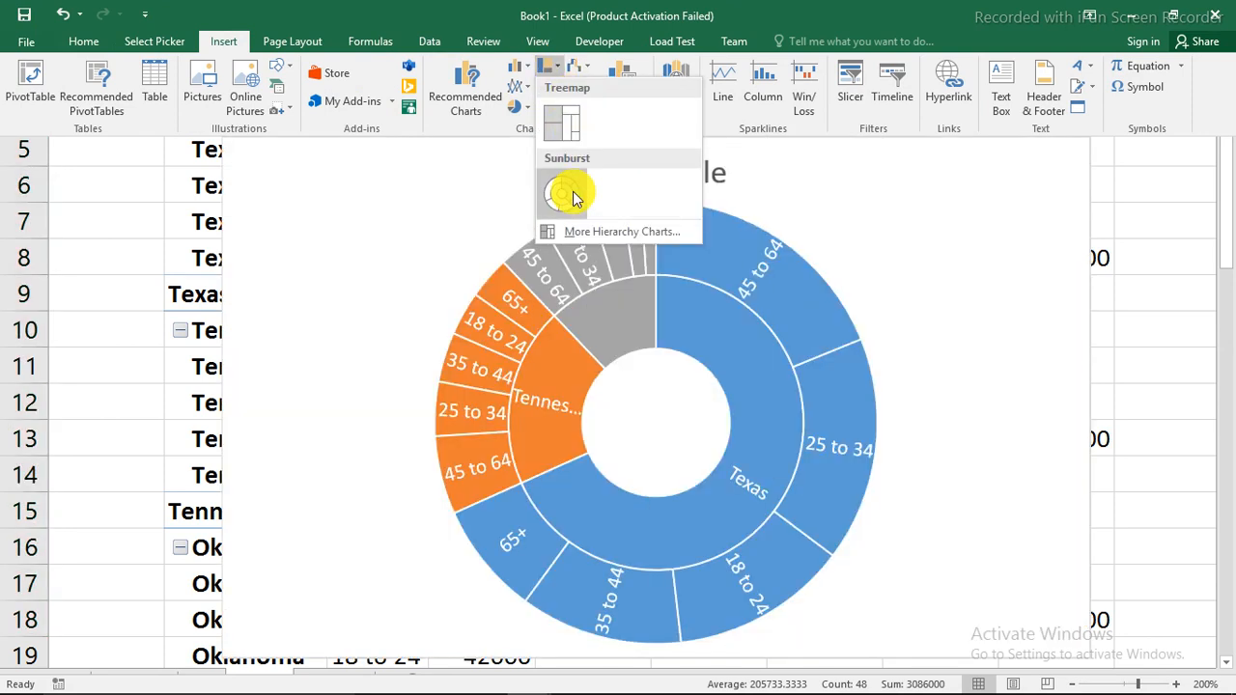
{"action": "left_click", "coordinate": [571, 195]}
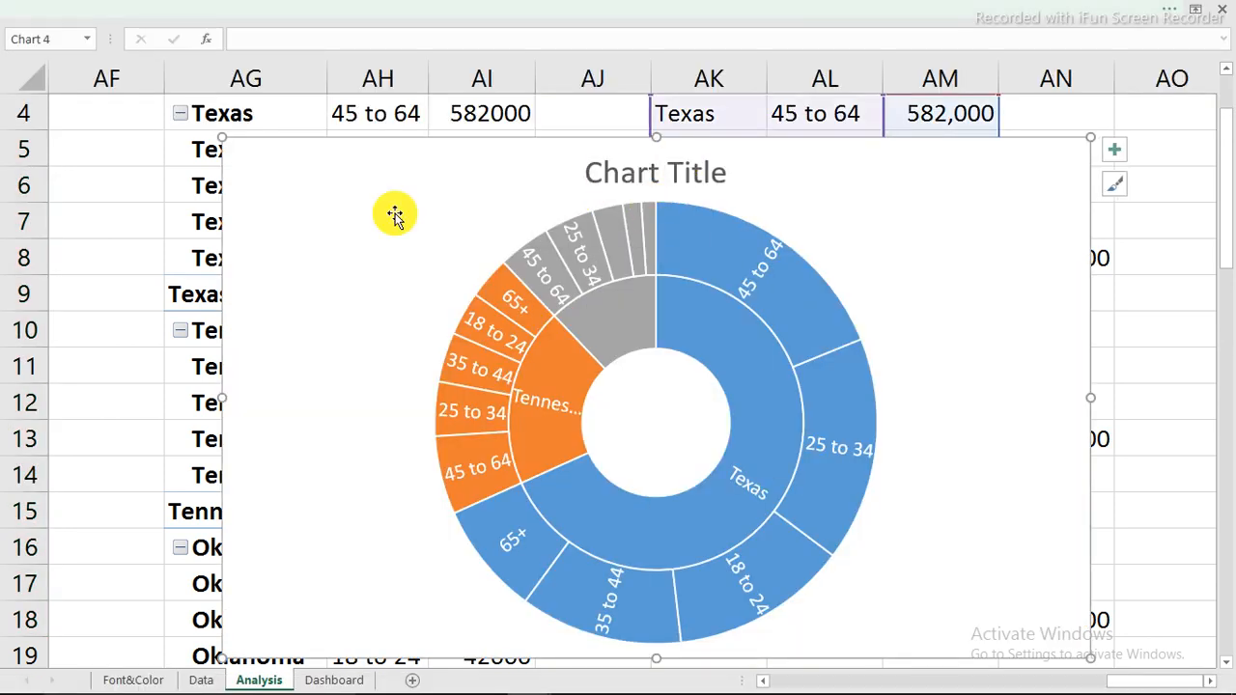
{"action": "left_click", "coordinate": [698, 174]}
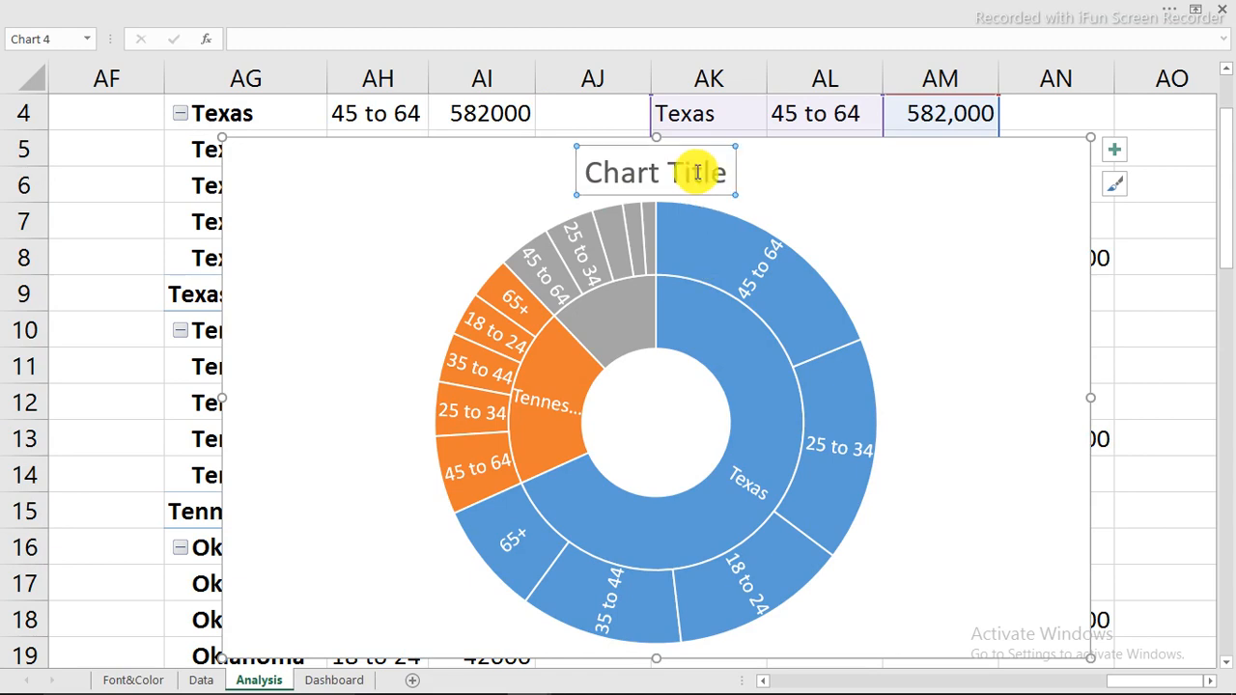
{"action": "key", "text": "Delete"}
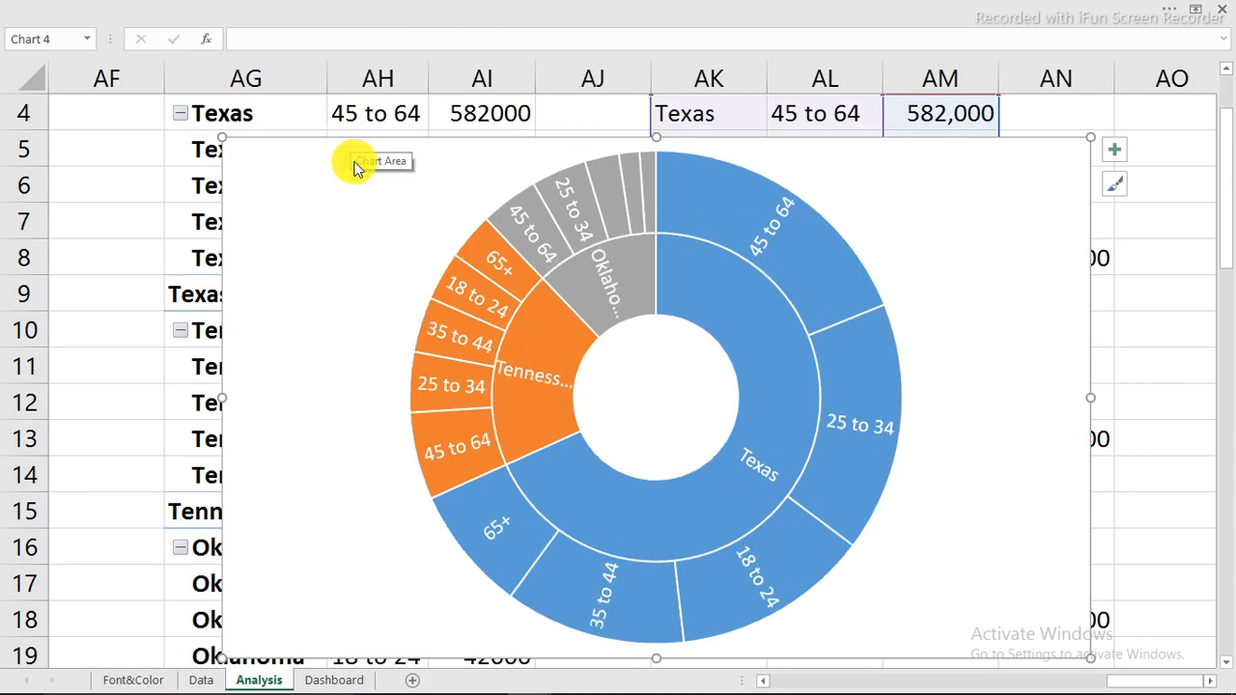
Cut the sunburst chart to the Dashboard sheet and place it over the empty panel beside the voter turnover state chart
{"action": "key", "text": "Delete"}
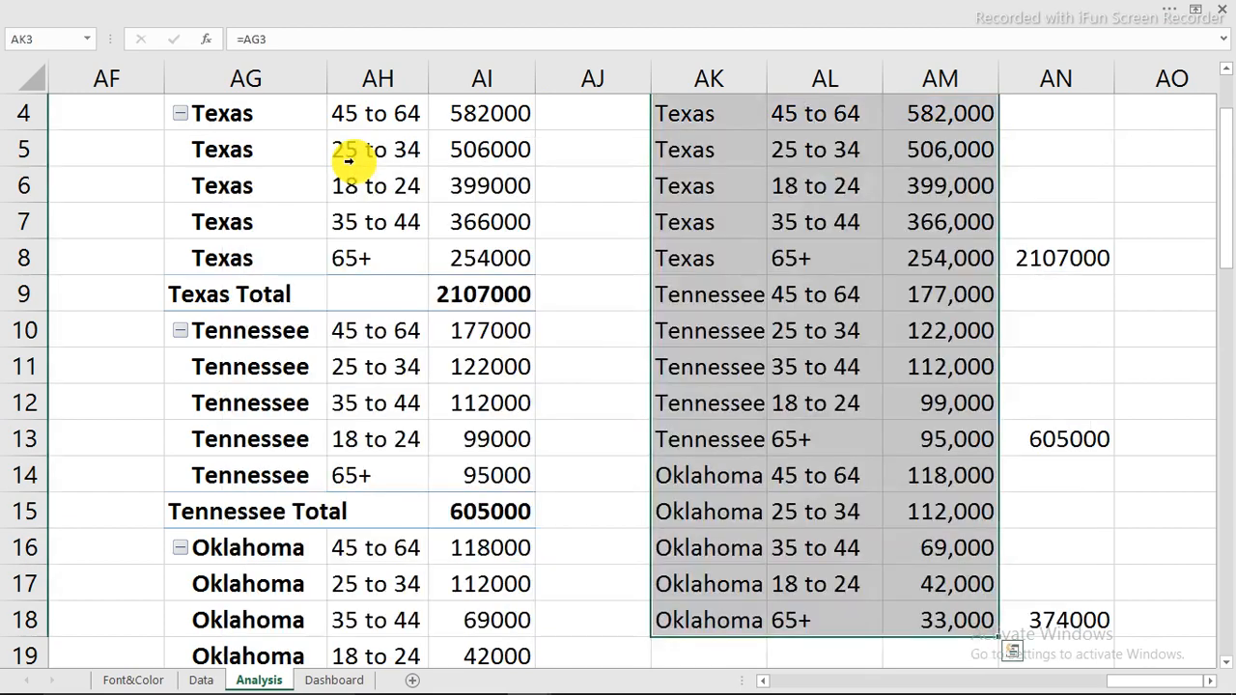
{"action": "left_click", "coordinate": [333, 679]}
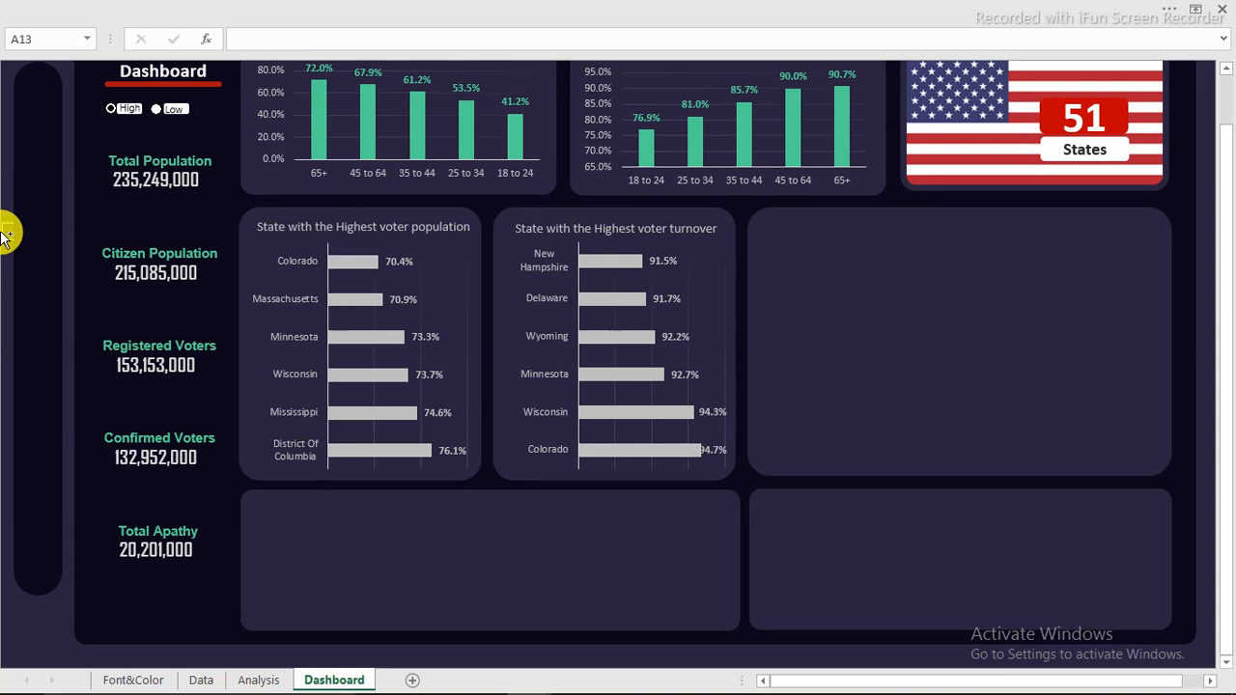
{"action": "key", "text": "ctrl+v"}
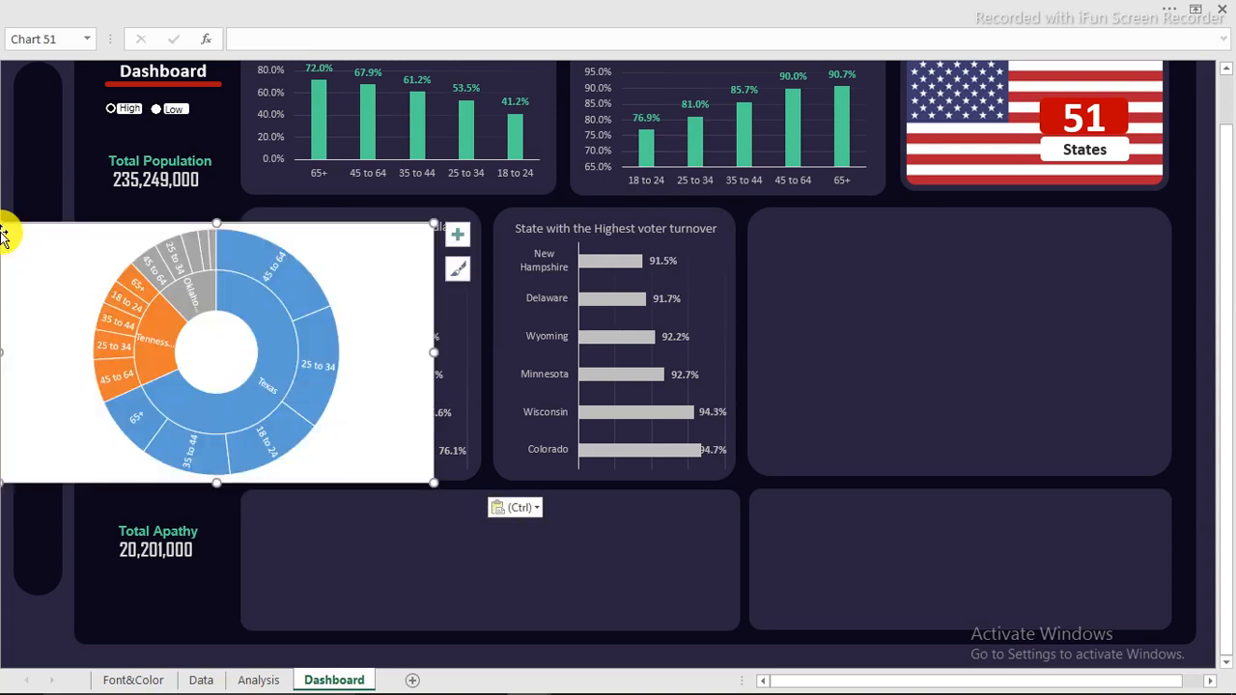
{"action": "left_click_drag", "start_coordinate": [207, 243], "coordinate": [1000, 212]}
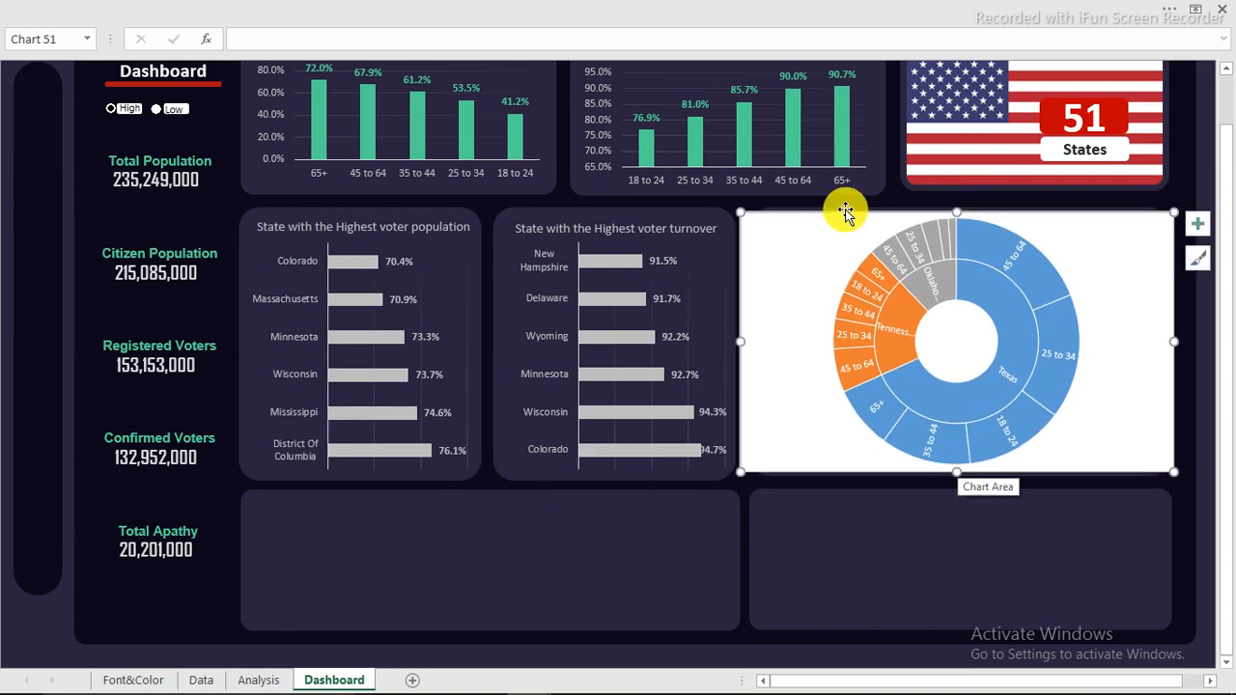
Set the sunburst chart area to No fill with a Solid line border
{"action": "scroll", "coordinate": [906, 332], "scroll_direction": "up", "scroll_amount": 1}
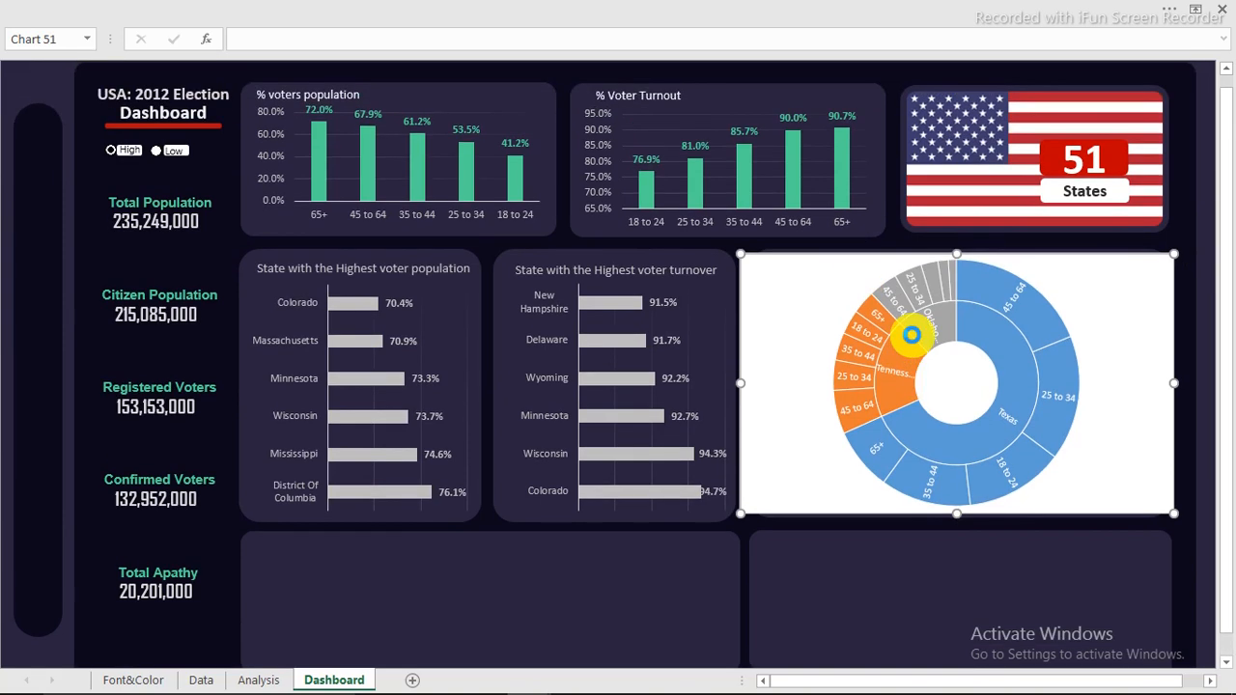
{"action": "scroll", "coordinate": [913, 338], "scroll_direction": "up", "scroll_amount": 2, "text": "ctrl"}
{"action": "scroll", "coordinate": [912, 335], "scroll_direction": "up", "scroll_amount": 3, "text": "ctrl"}
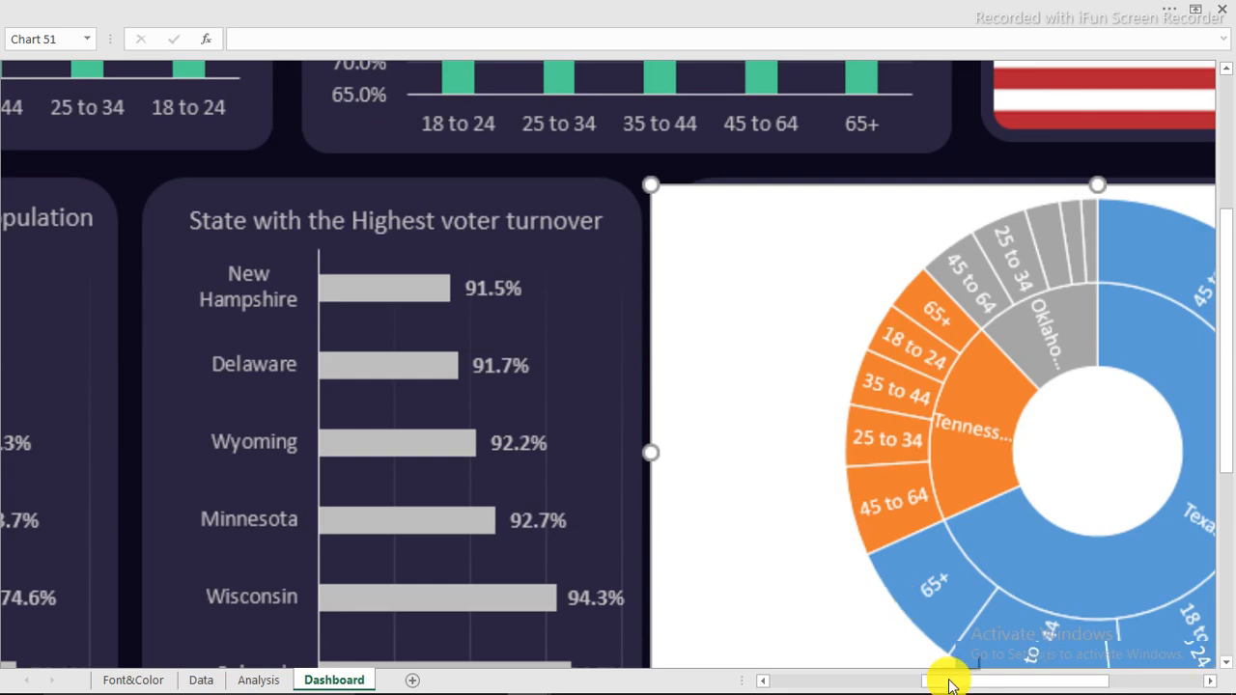
{"action": "left_click_drag", "start_coordinate": [946, 681], "coordinate": [985, 464]}
{"action": "scroll", "coordinate": [985, 463], "scroll_direction": "down", "scroll_amount": 1}
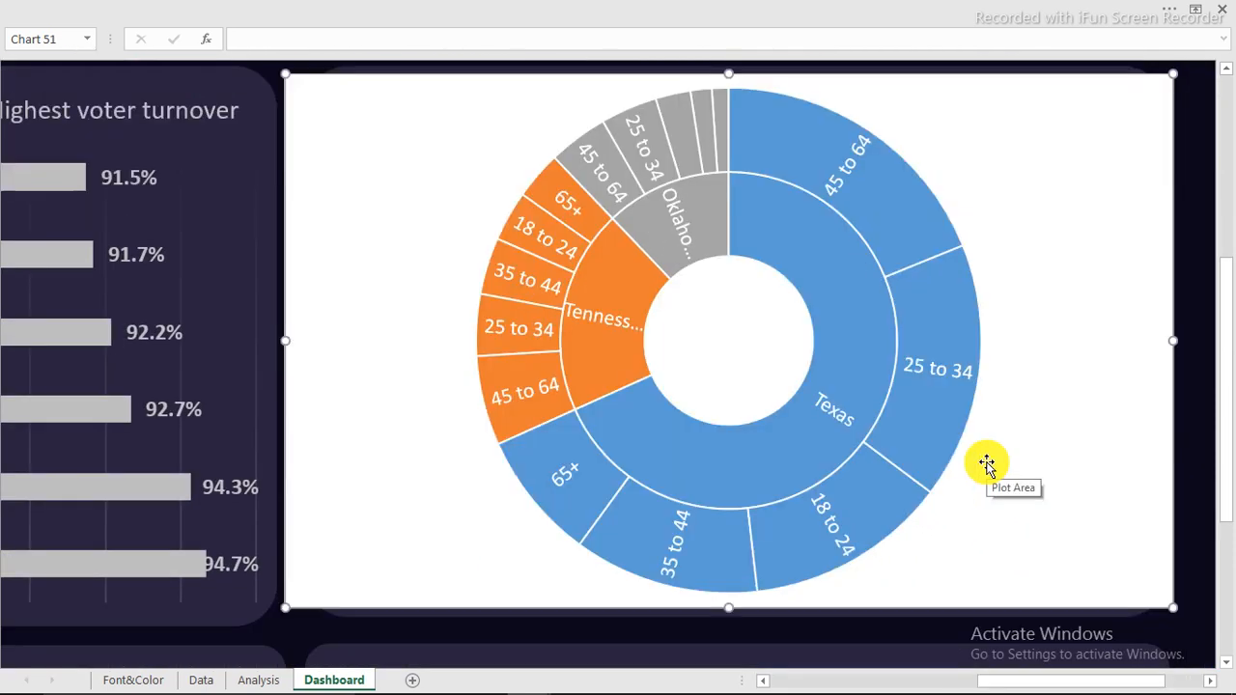
{"action": "double_click", "coordinate": [826, 76]}
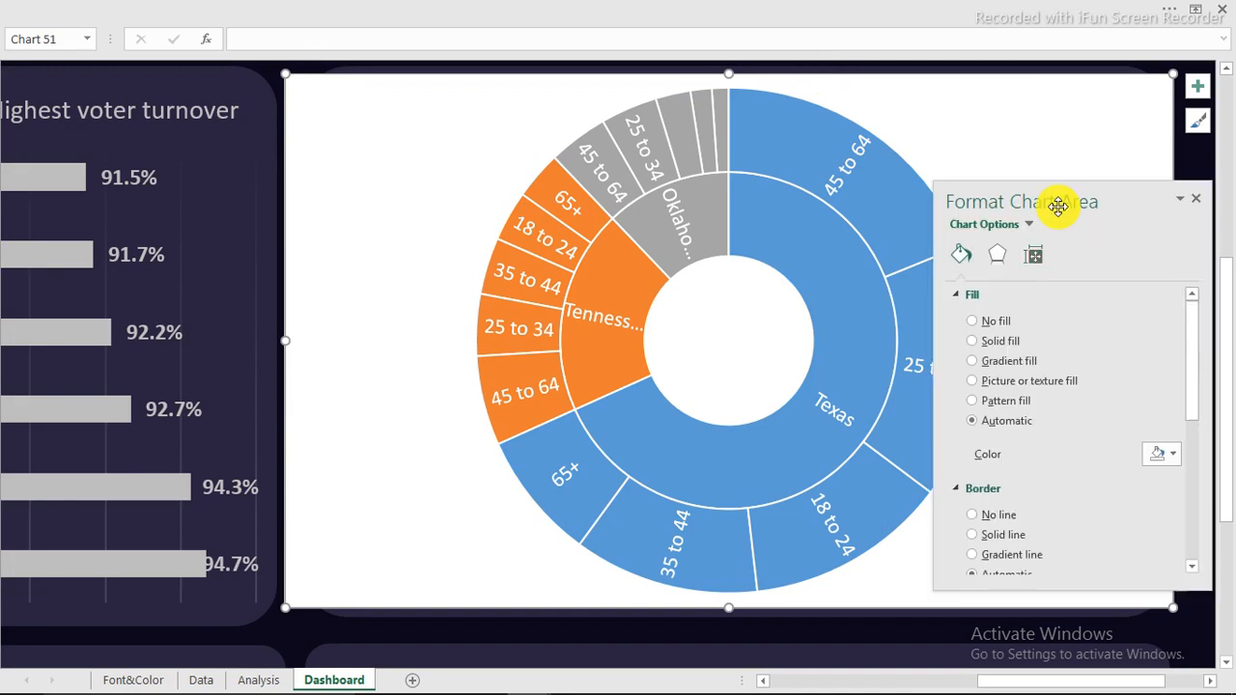
{"action": "left_click", "coordinate": [976, 322]}
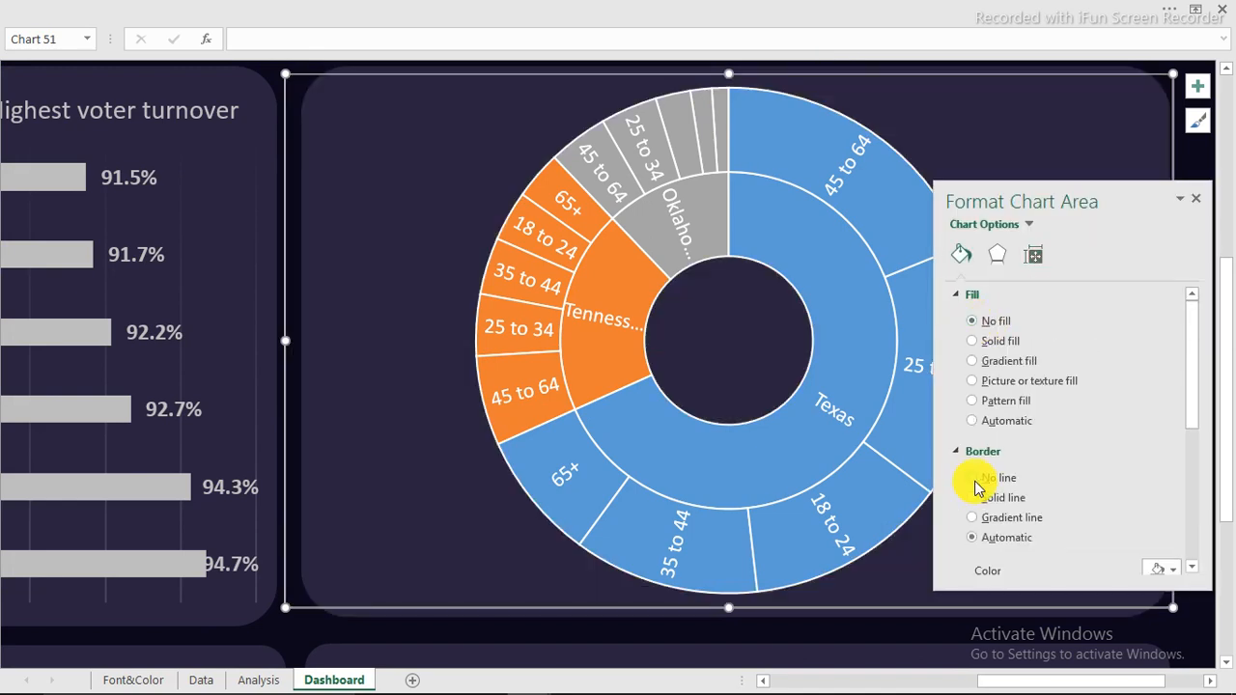
{"action": "left_click", "coordinate": [977, 494]}
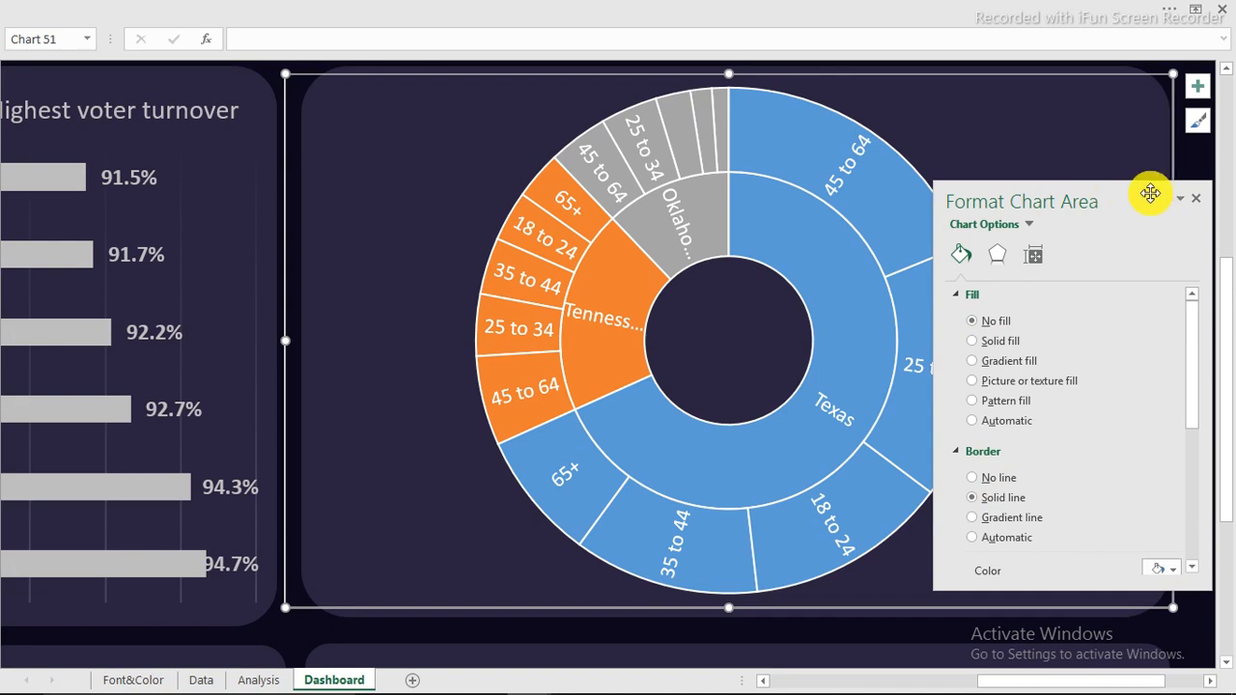
Resize and reposition the sunburst chart so it fills the empty panel beside the voter turnover chart
{"action": "left_click_drag", "start_coordinate": [1150, 194], "coordinate": [218, 161]}
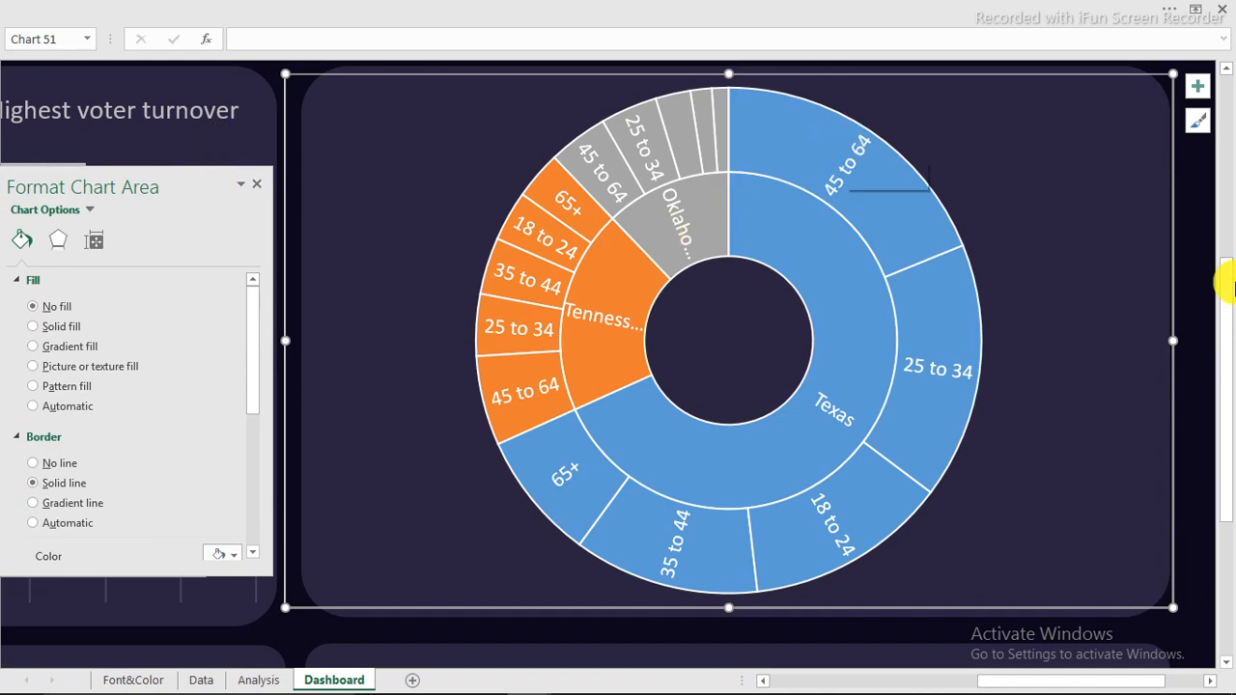
{"action": "left_click_drag", "start_coordinate": [1178, 339], "coordinate": [1210, 338]}
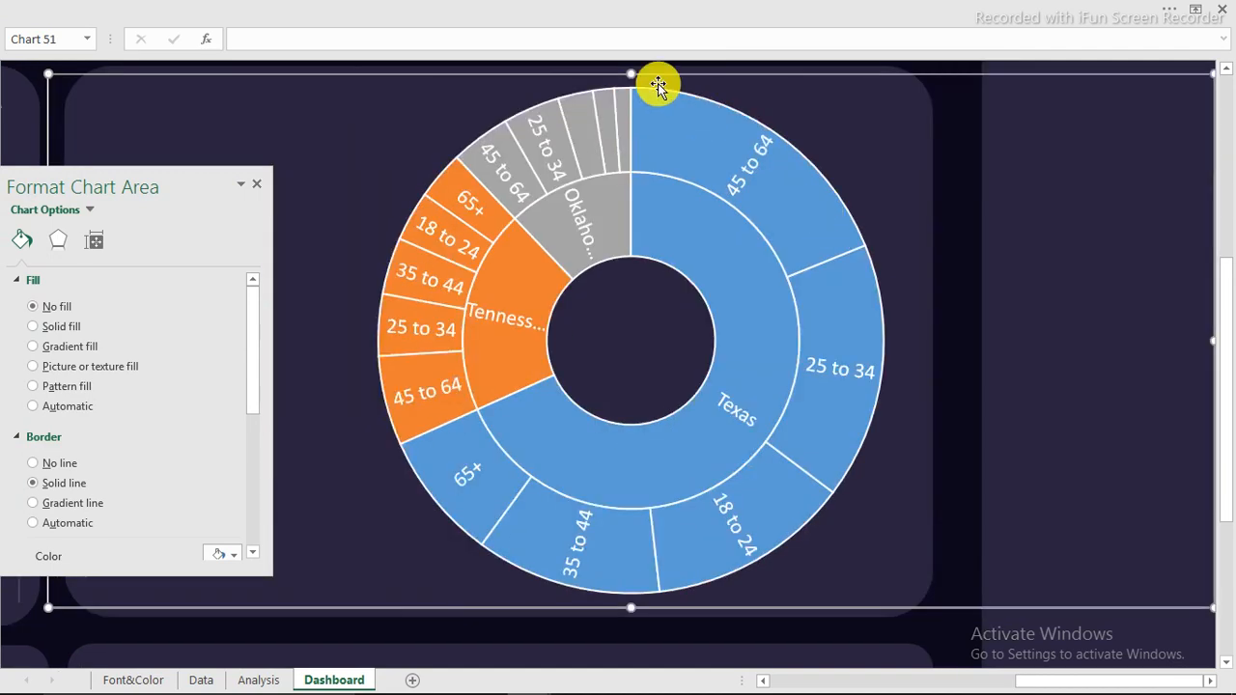
{"action": "left_click_drag", "start_coordinate": [657, 79], "coordinate": [713, 71]}
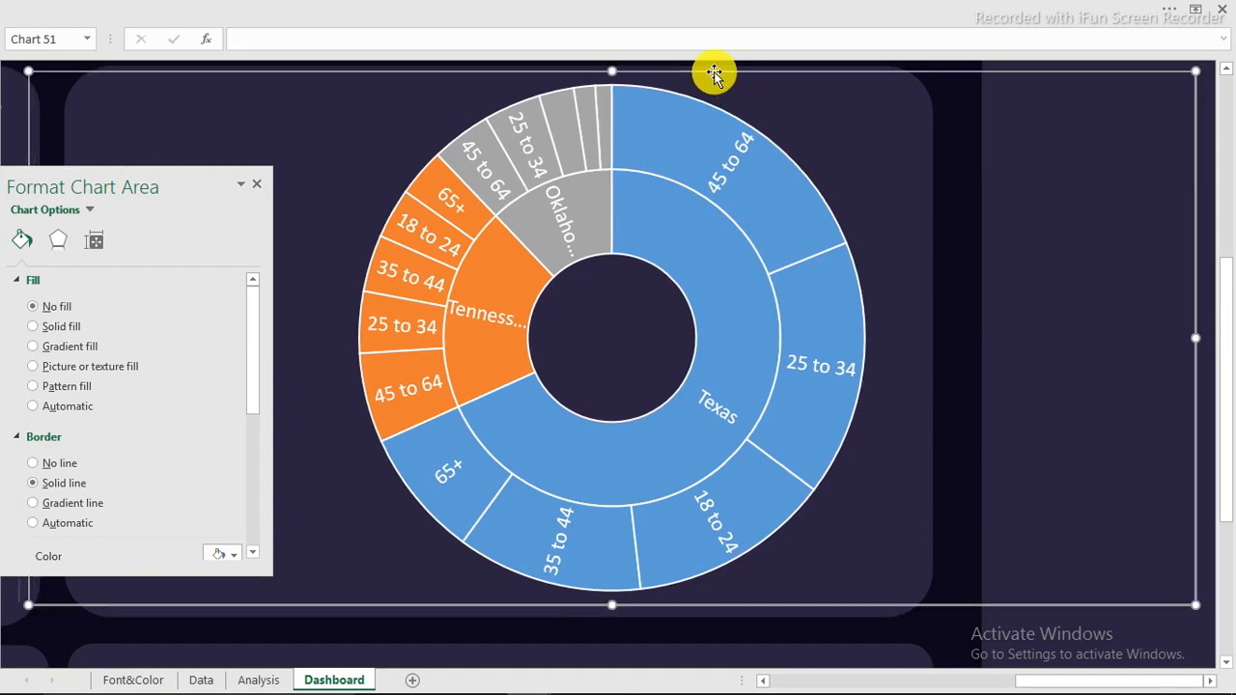
{"action": "left_click_drag", "start_coordinate": [612, 609], "coordinate": [615, 620]}
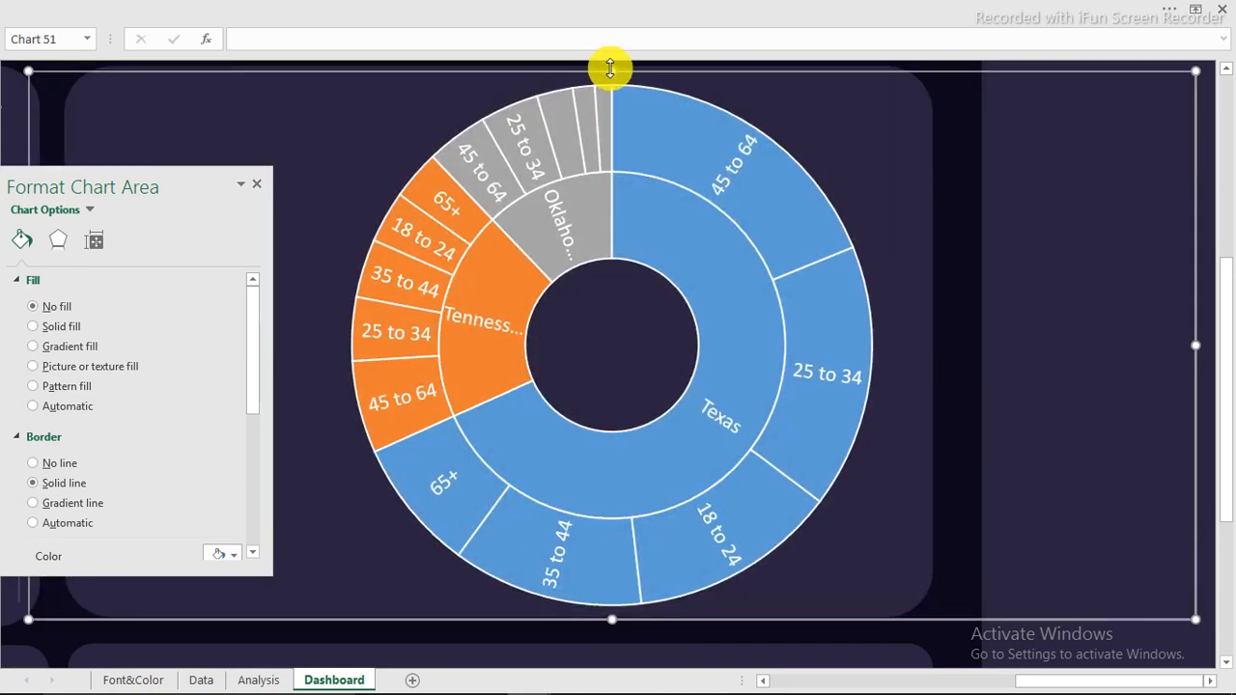
{"action": "left_click_drag", "start_coordinate": [609, 66], "coordinate": [604, 137]}
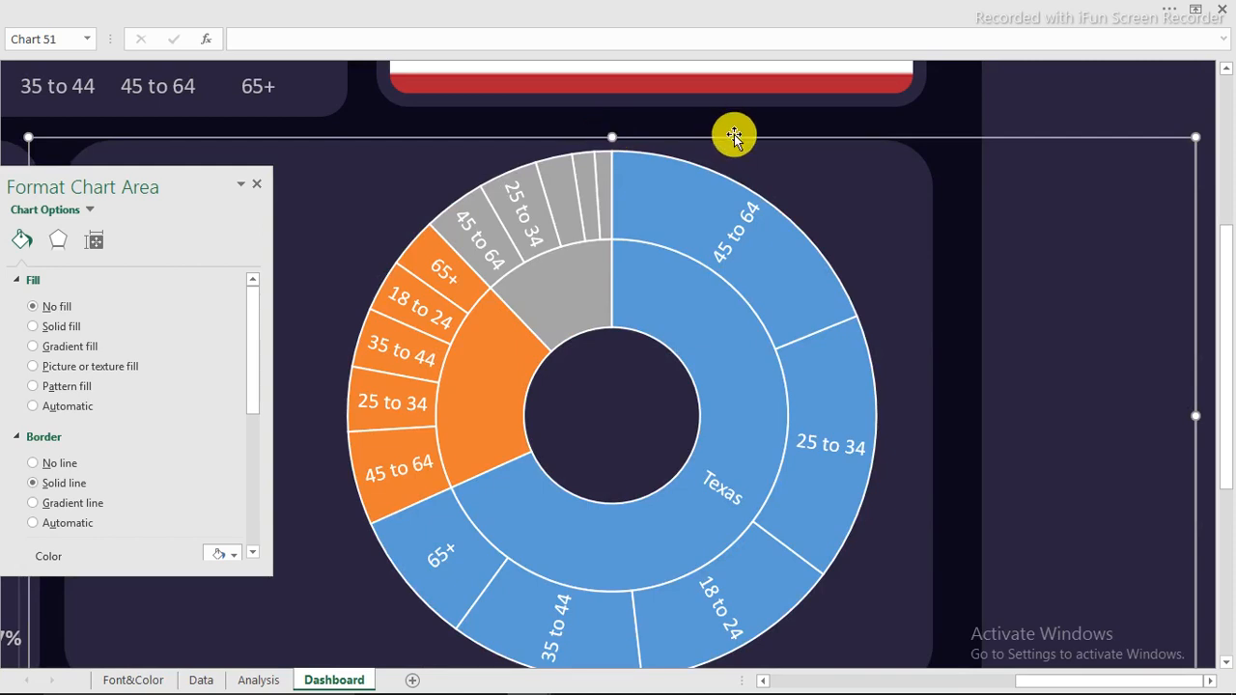
{"action": "mouse_move", "coordinate": [708, 213]}
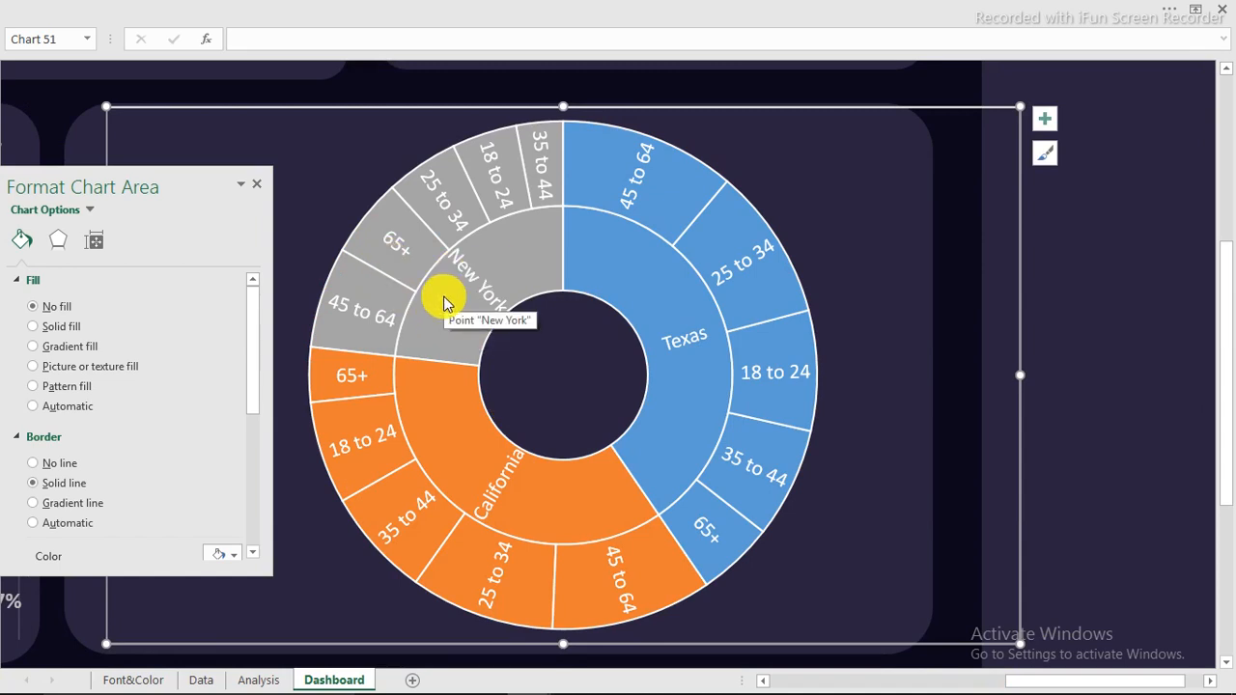
Fill the New York segment of the sunburst chart with the near-black navy from the recent colors
{"action": "left_click", "coordinate": [144, 680]}
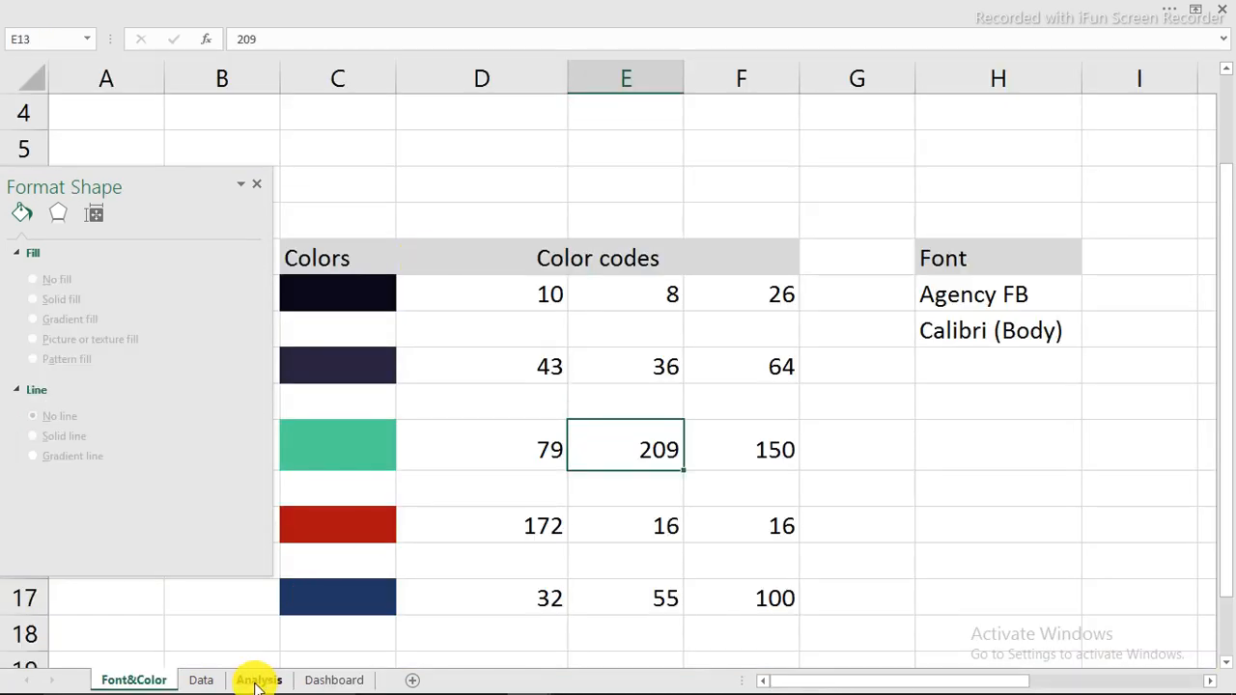
{"action": "left_click", "coordinate": [318, 681]}
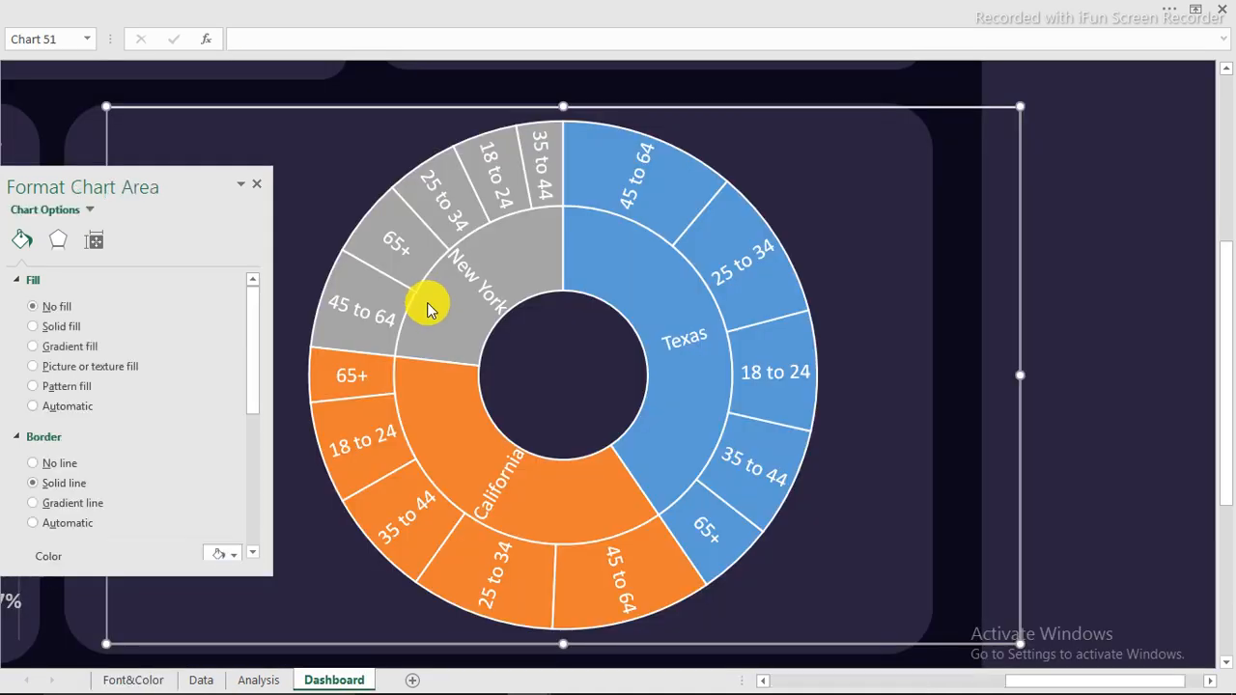
{"action": "left_click", "coordinate": [430, 307]}
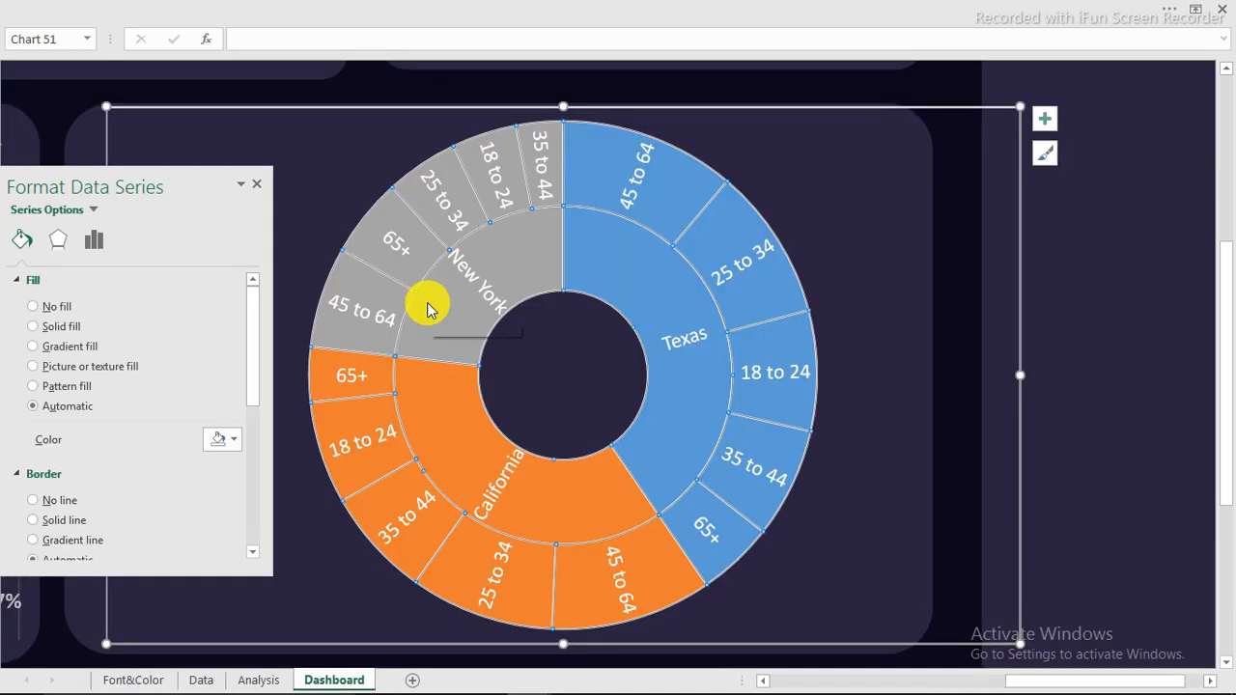
{"action": "left_click", "coordinate": [429, 307]}
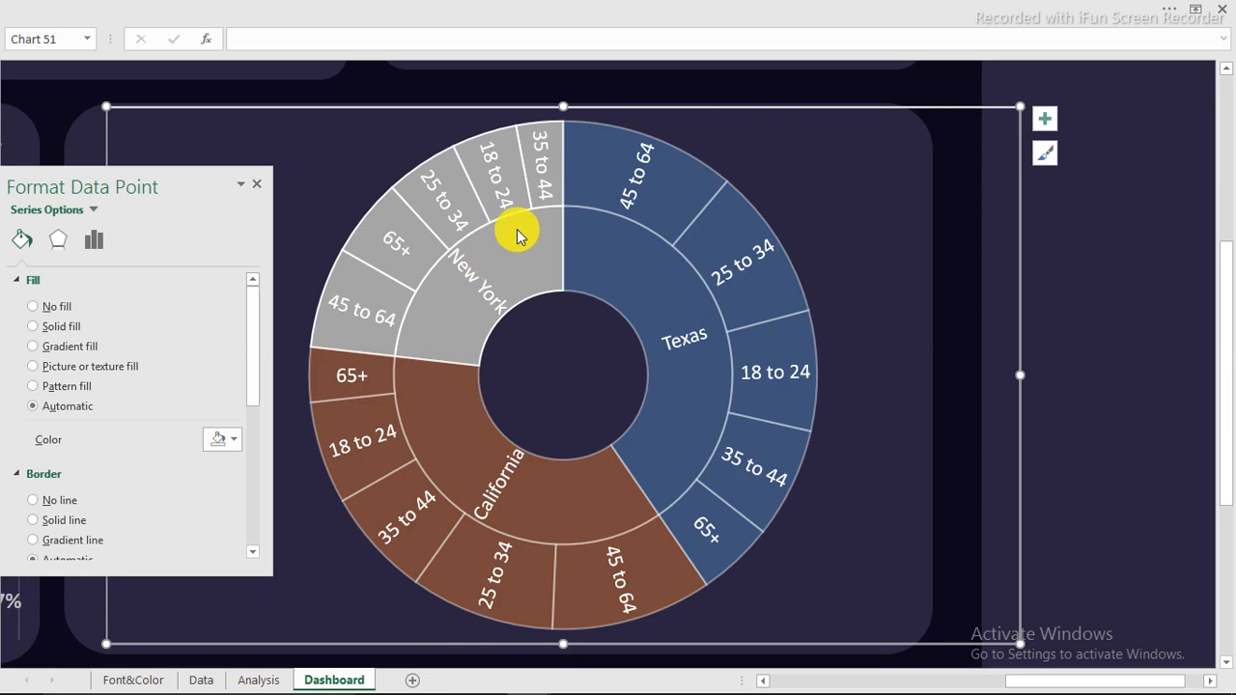
{"action": "left_click", "coordinate": [228, 442]}
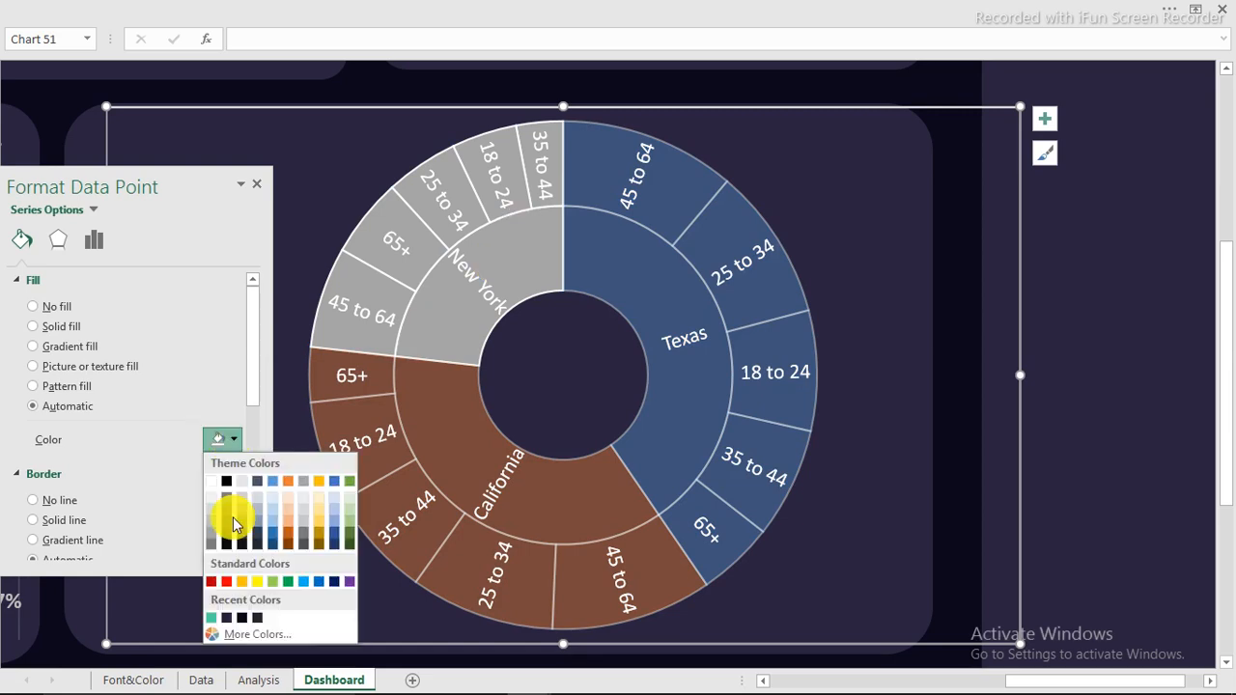
{"action": "left_click", "coordinate": [242, 619]}
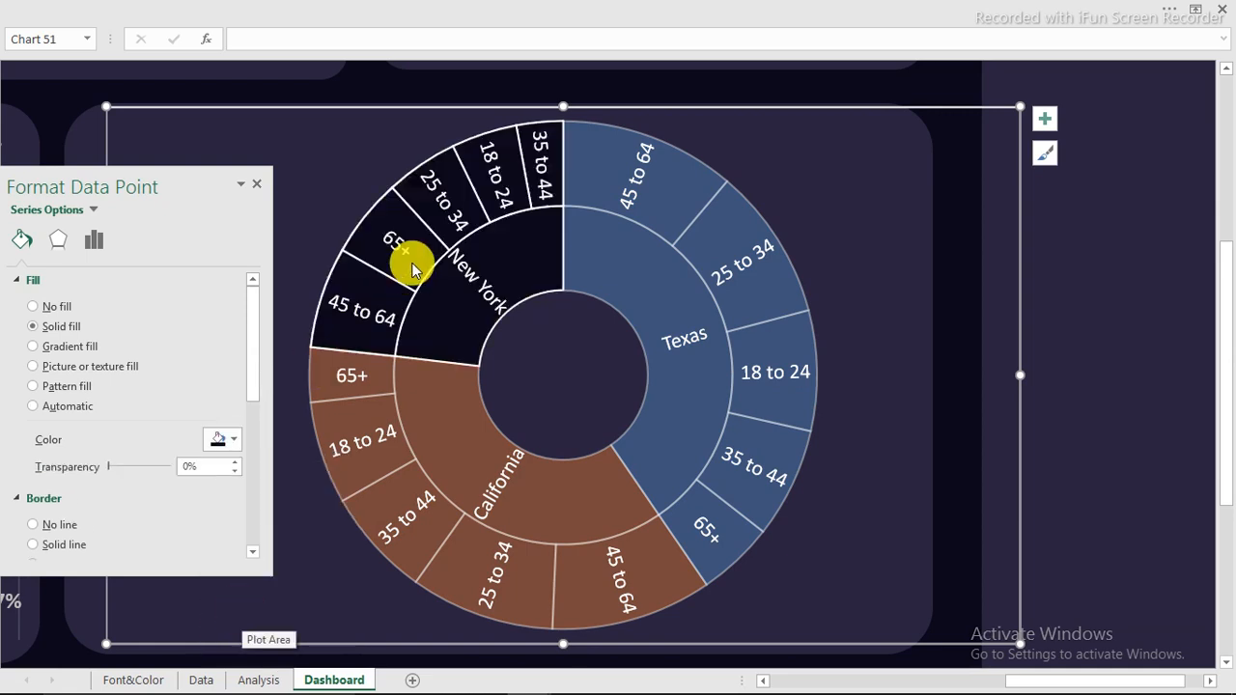
Fill the Texas segment of the sunburst chart with the recent green and the California segment with standard dark red
{"action": "left_click", "coordinate": [671, 284]}
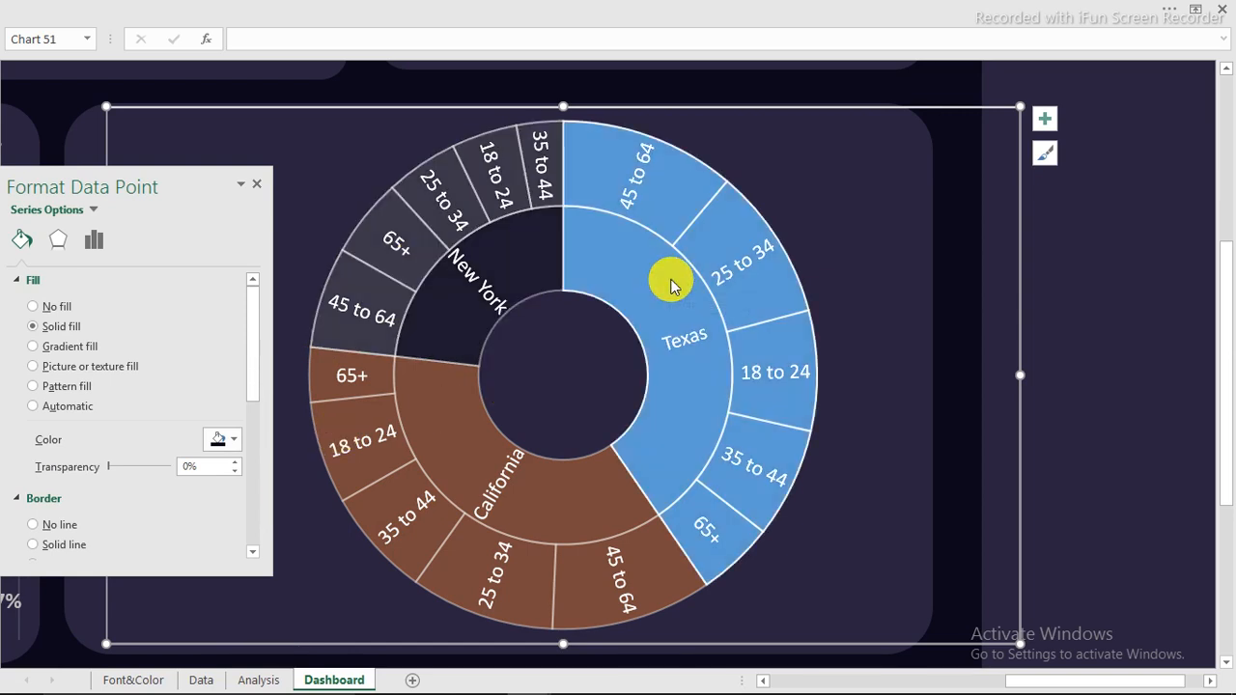
{"action": "left_click", "coordinate": [238, 444]}
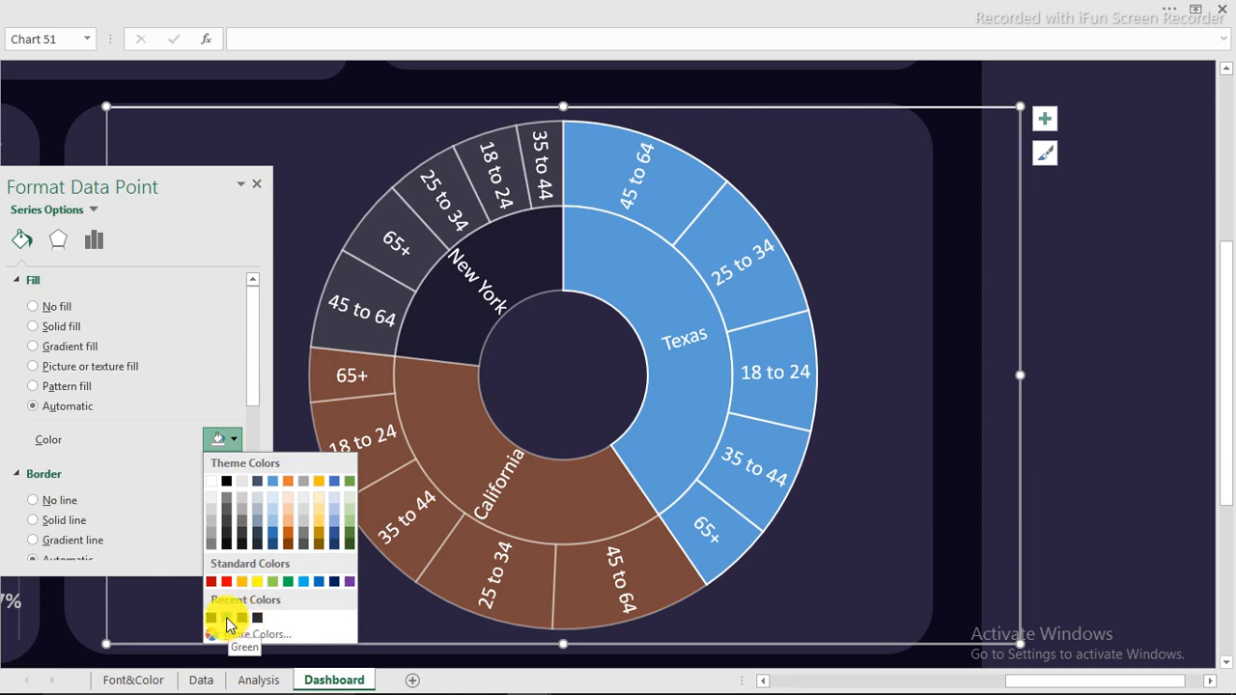
{"action": "left_click", "coordinate": [229, 625]}
{"action": "left_click", "coordinate": [428, 442]}
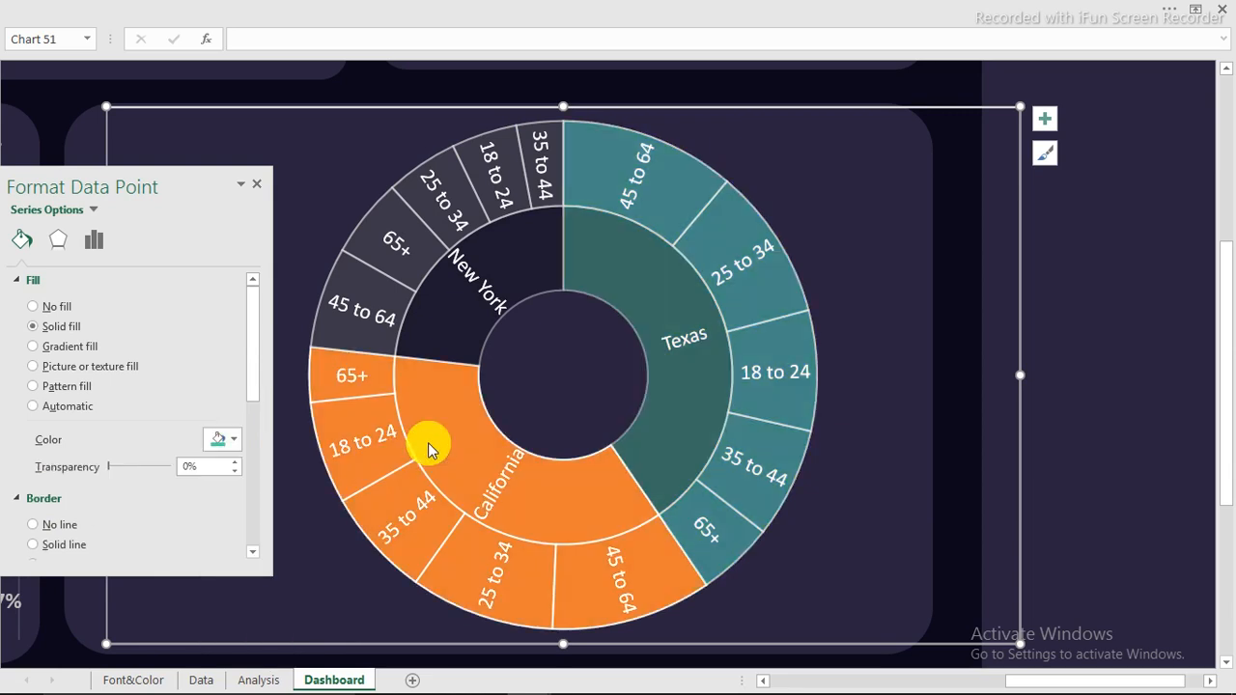
{"action": "left_click", "coordinate": [227, 443]}
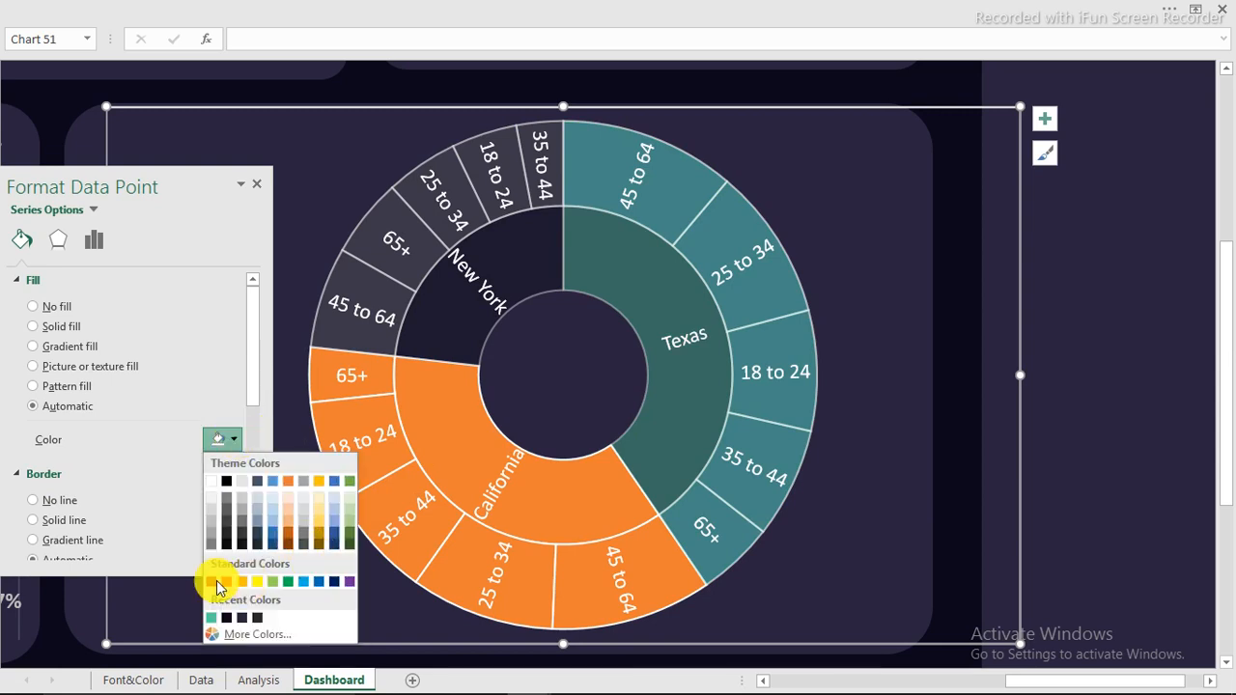
{"action": "left_click", "coordinate": [216, 582]}
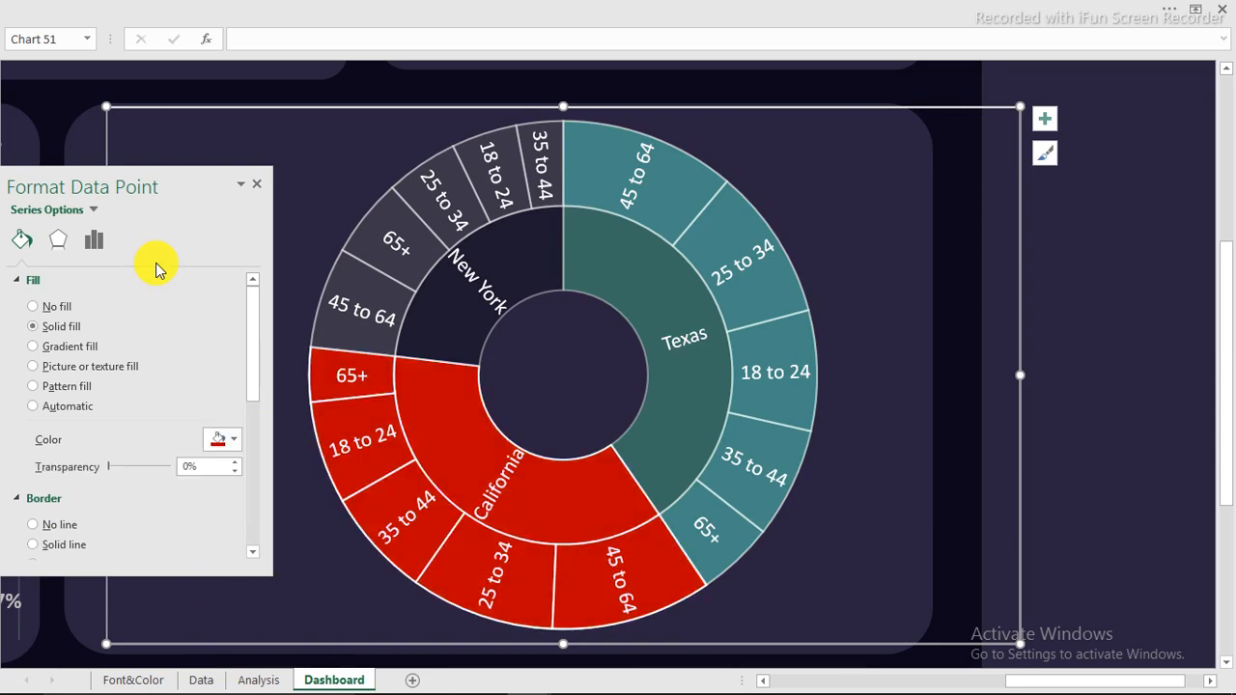
{"action": "left_click", "coordinate": [1139, 239]}
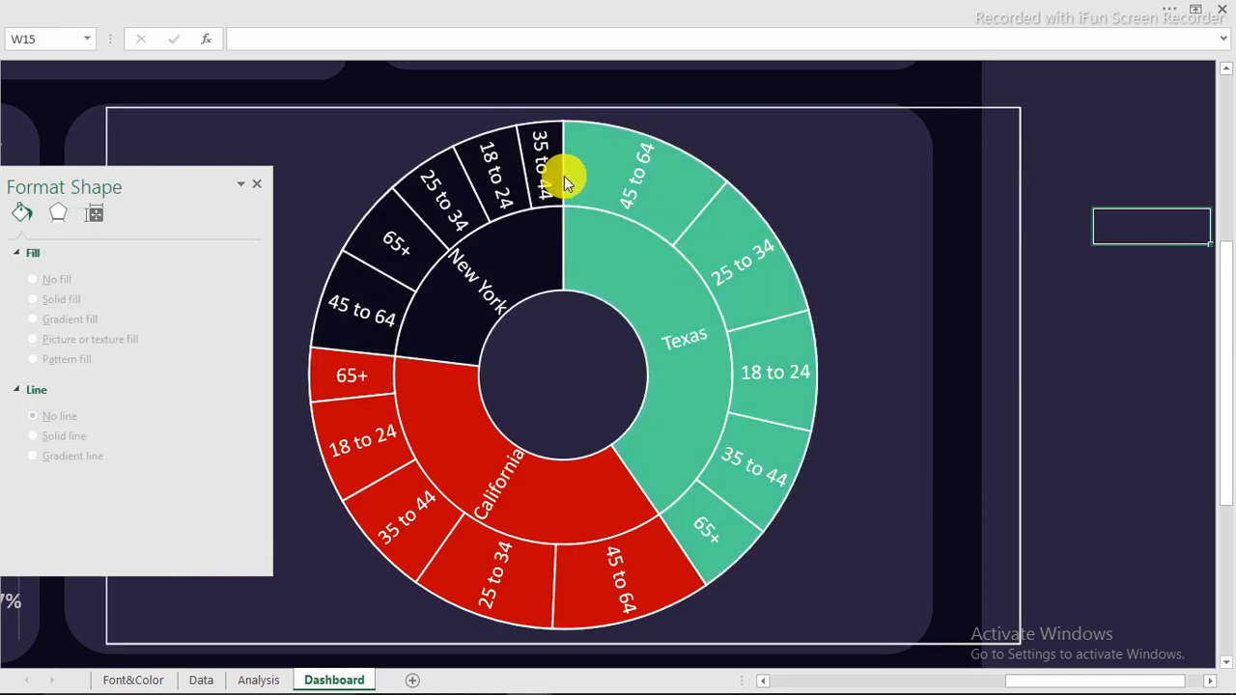
{"action": "mouse_move", "coordinate": [518, 684]}
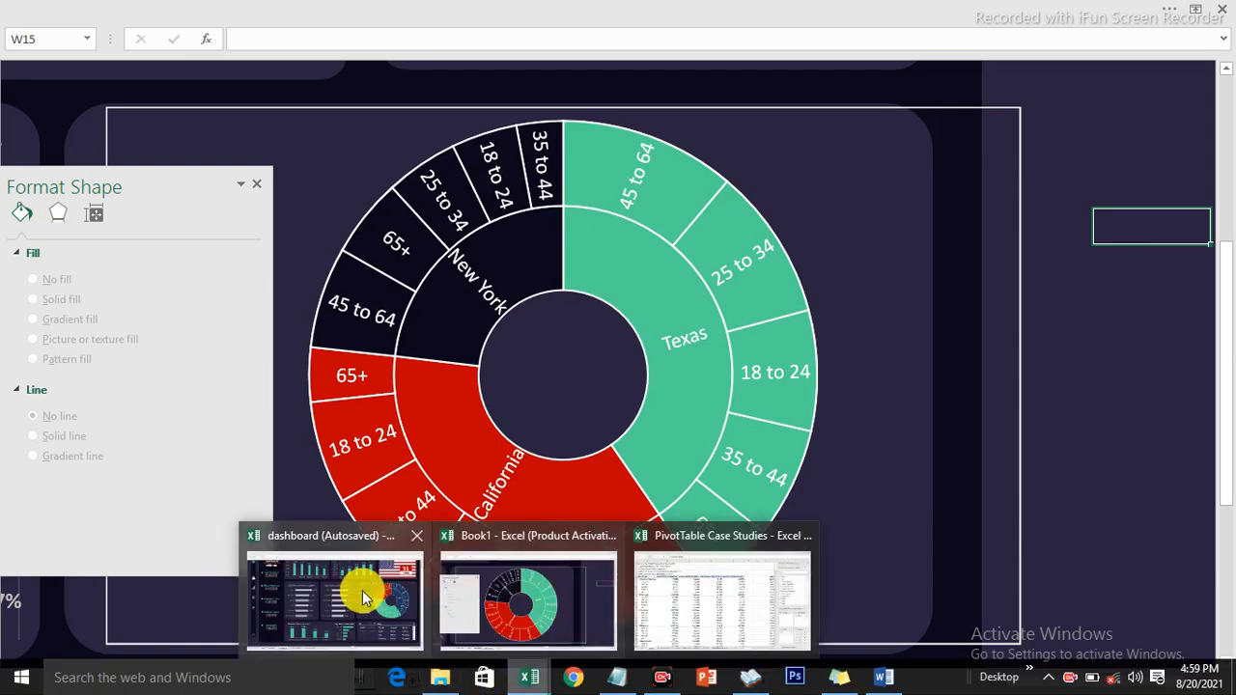
{"action": "mouse_move", "coordinate": [365, 598]}
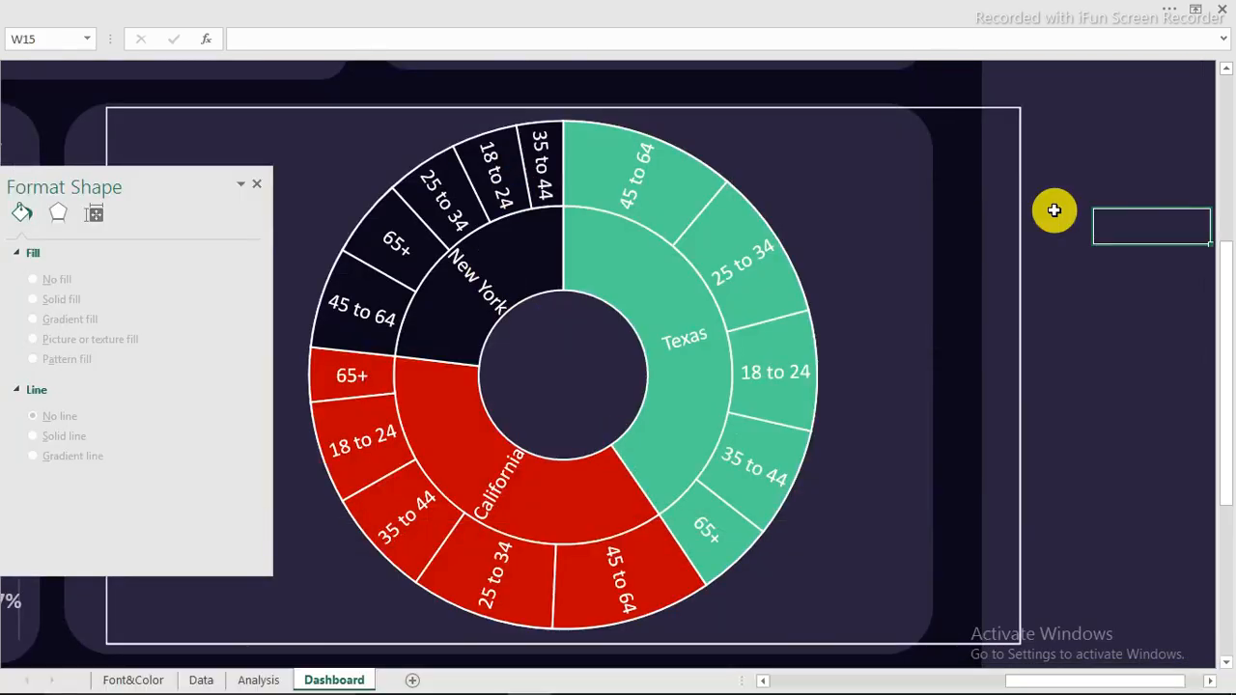
{"action": "left_click", "coordinate": [255, 184]}
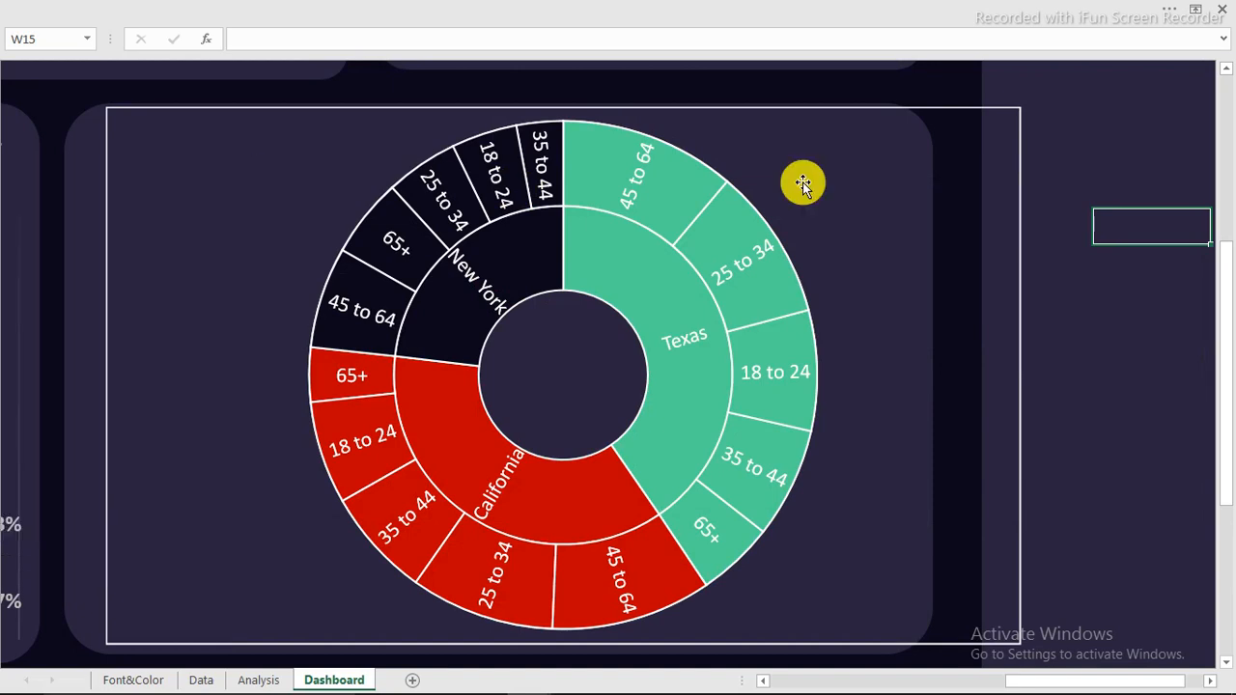
{"action": "left_click", "coordinate": [1124, 177]}
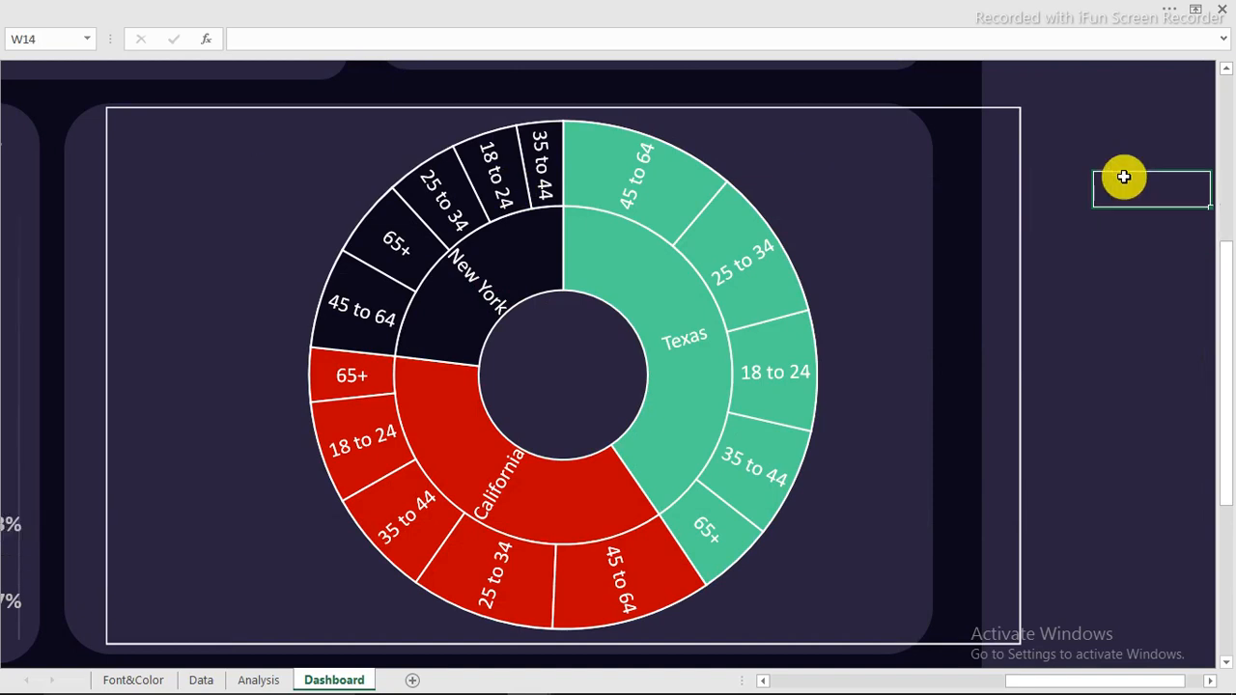
{"action": "left_click", "coordinate": [1125, 152]}
{"action": "left_click", "coordinate": [1105, 253]}
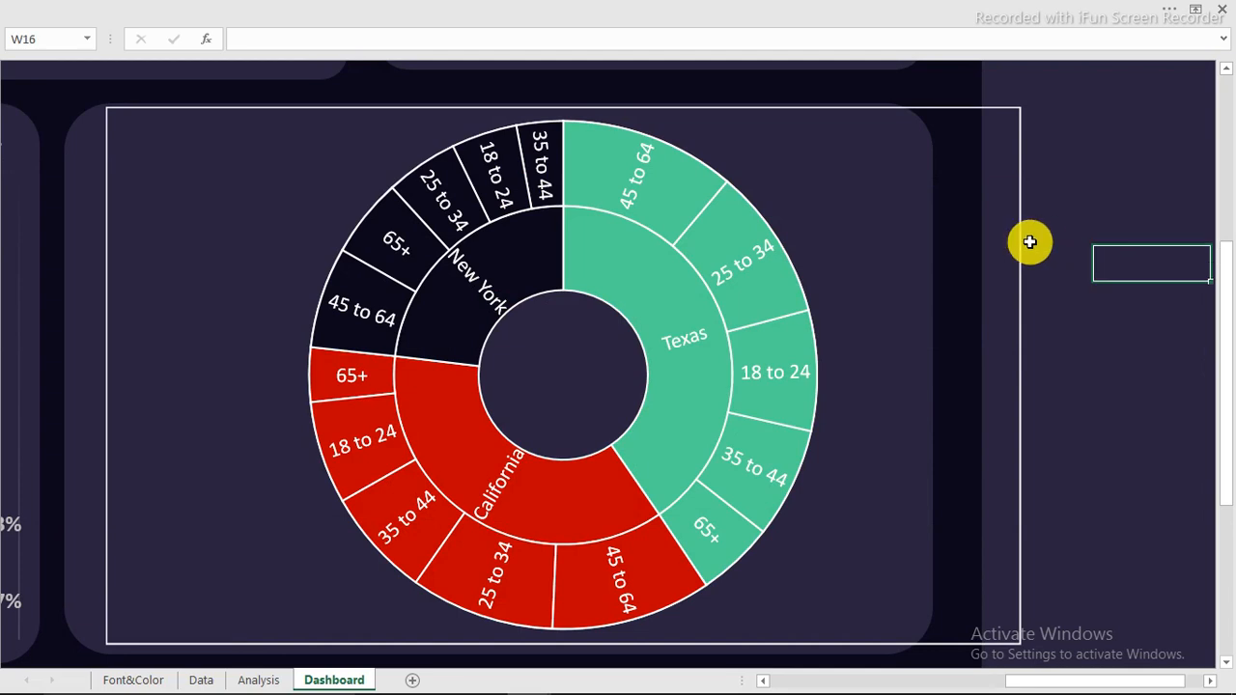
Set the sunburst chart area's border to No line and close the formatting options
{"action": "left_click", "coordinate": [1020, 251]}
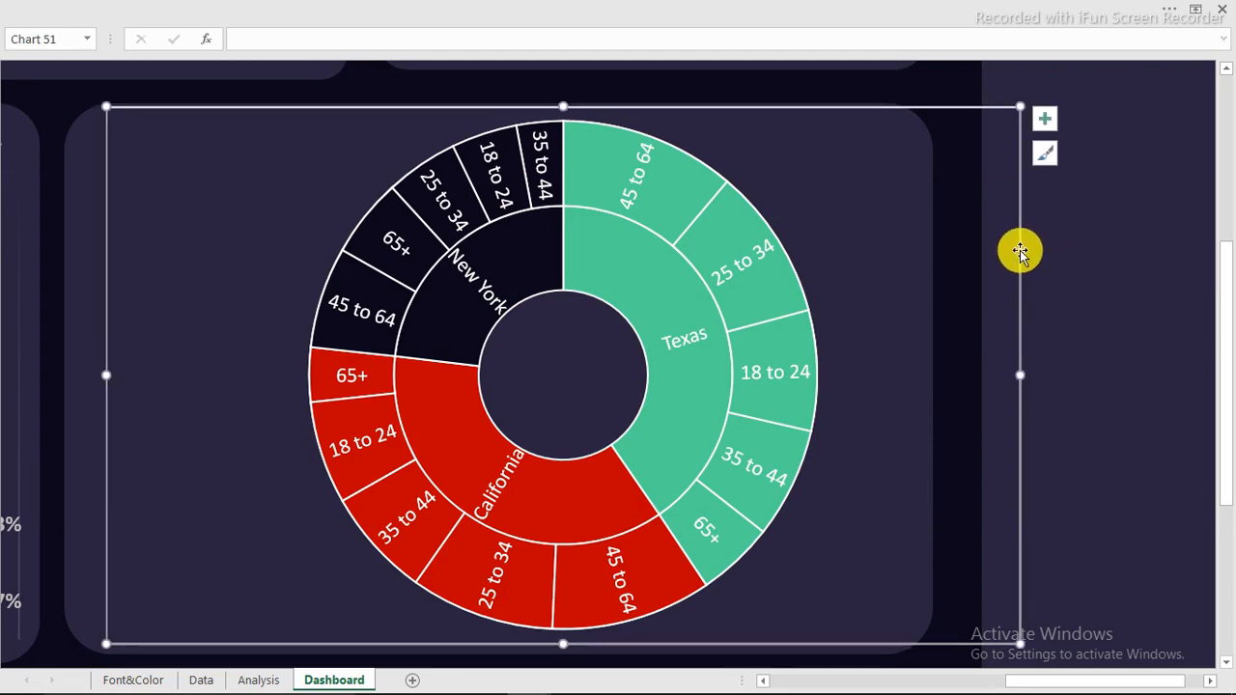
{"action": "key", "text": "ctrl+1"}
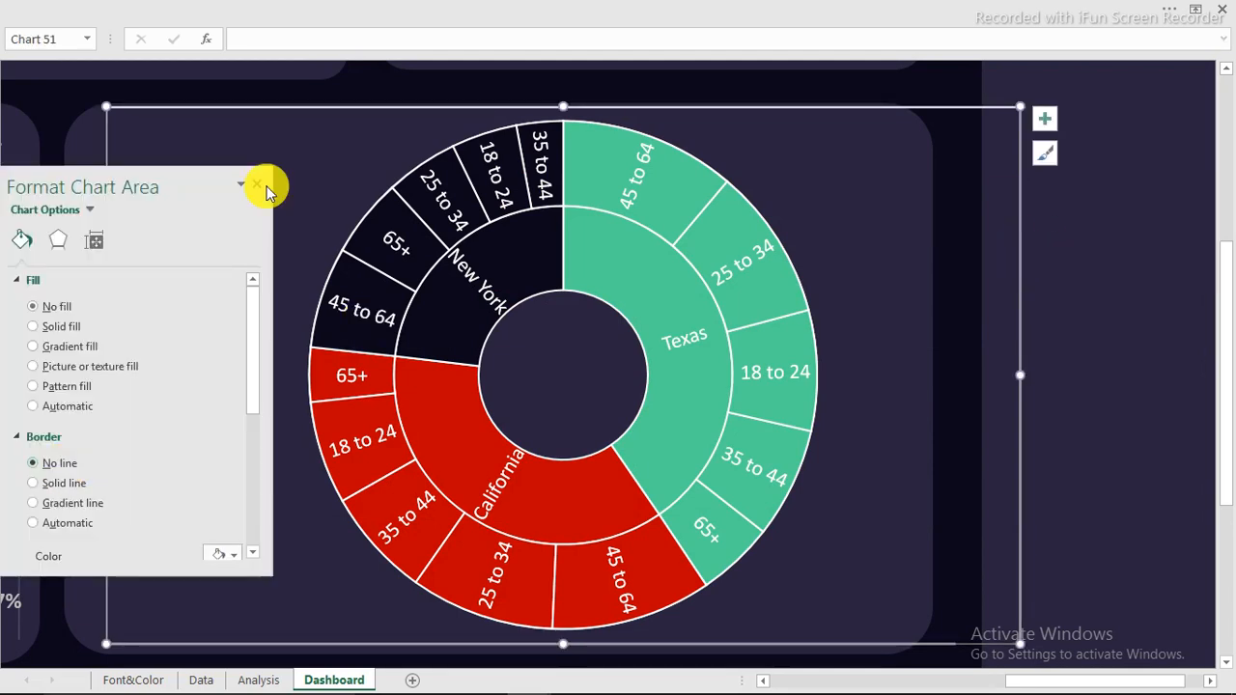
{"action": "left_click", "coordinate": [256, 184]}
{"action": "left_click", "coordinate": [1157, 147]}
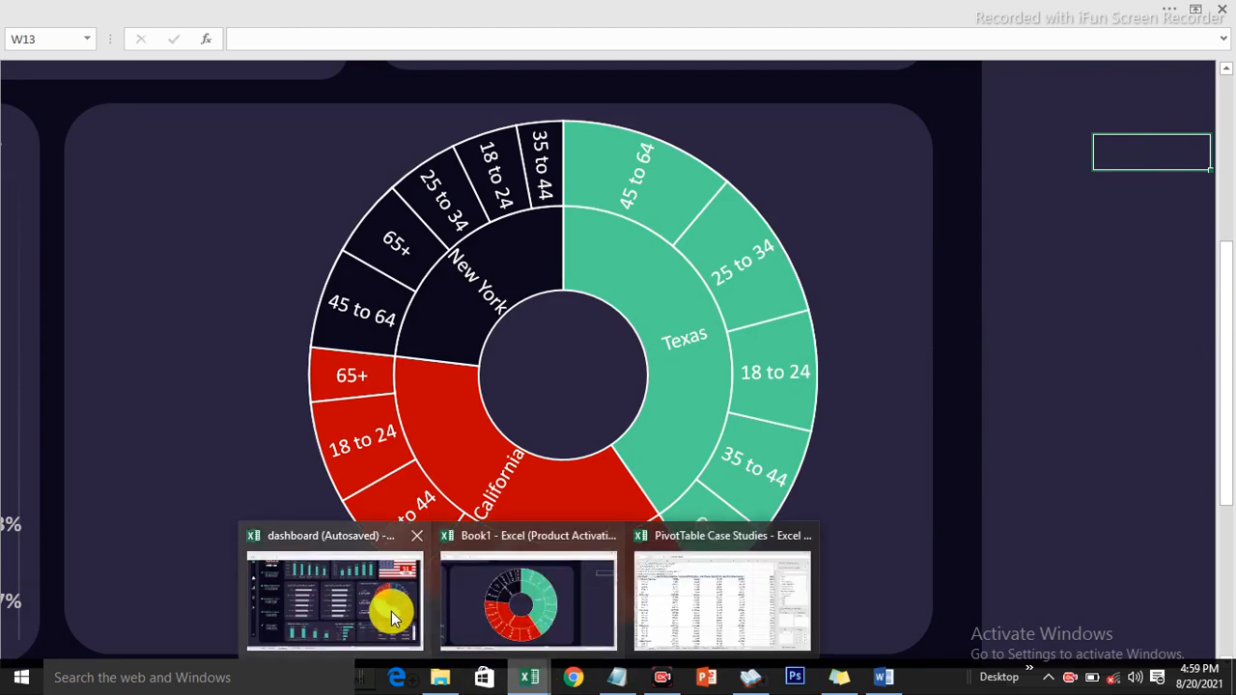
Switch to the reference dashboard workbook, examine the title and state label boxes behind its sunburst by moving the chart aside, and undo the move
{"action": "left_click", "coordinate": [393, 618]}
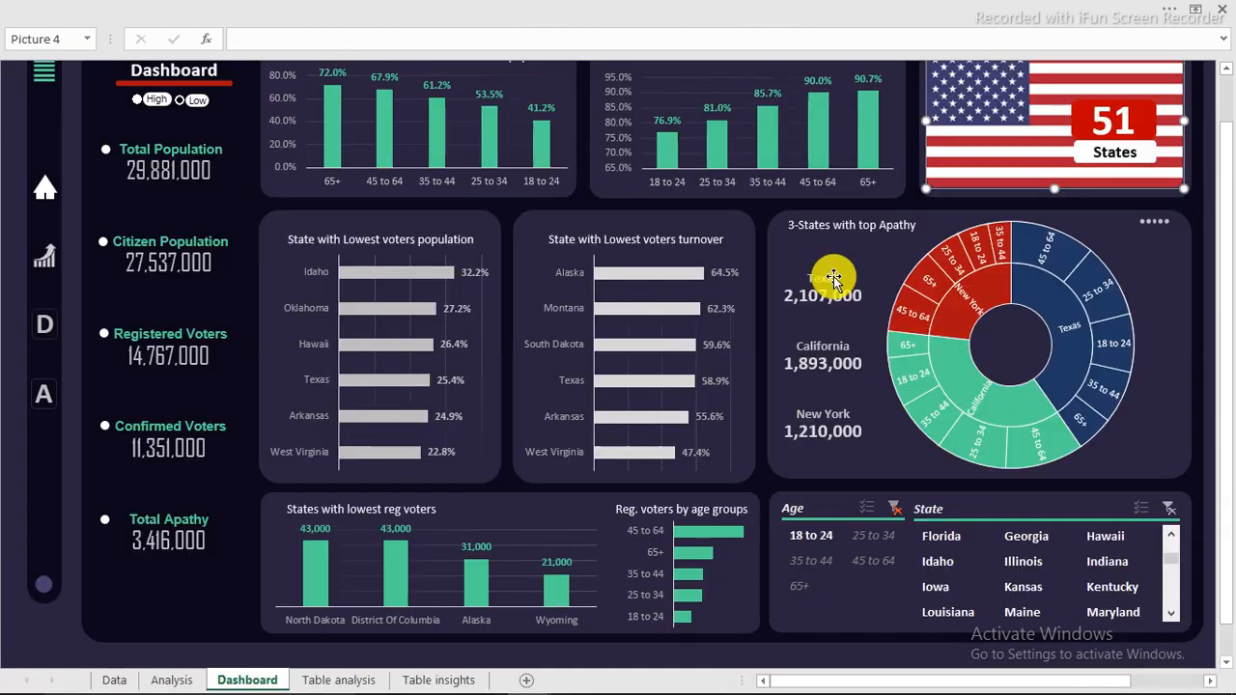
{"action": "left_click", "coordinate": [840, 224]}
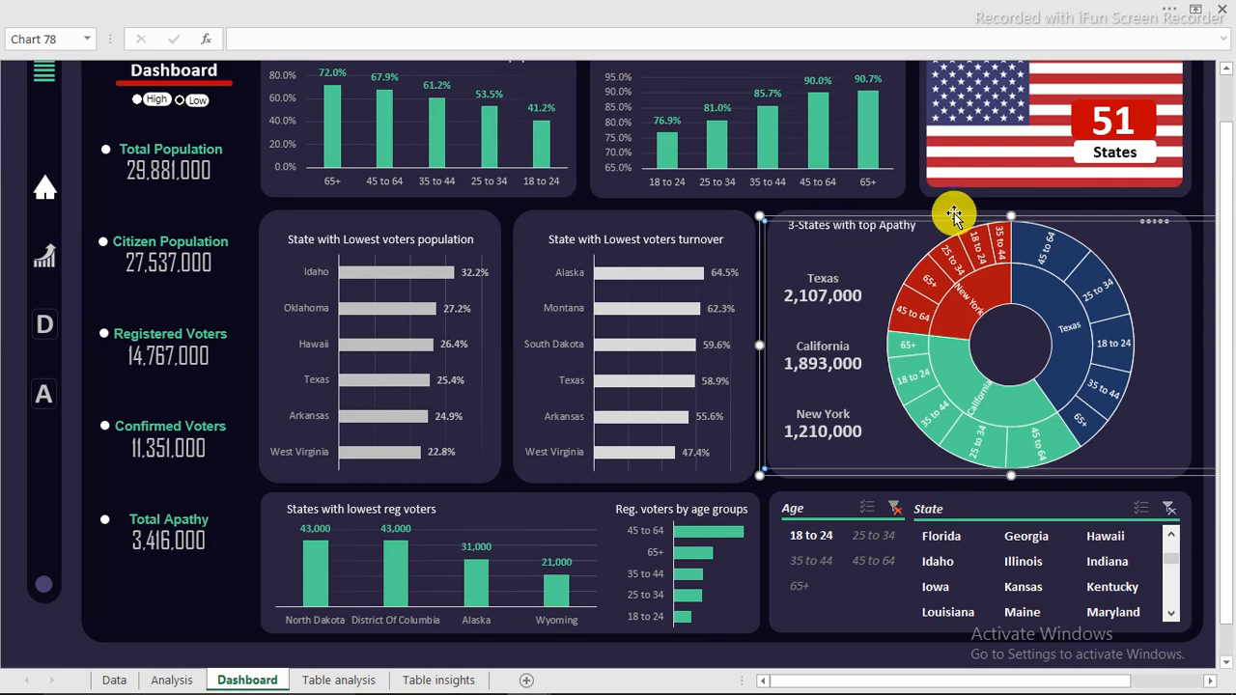
{"action": "left_click_drag", "start_coordinate": [954, 217], "coordinate": [1084, 383]}
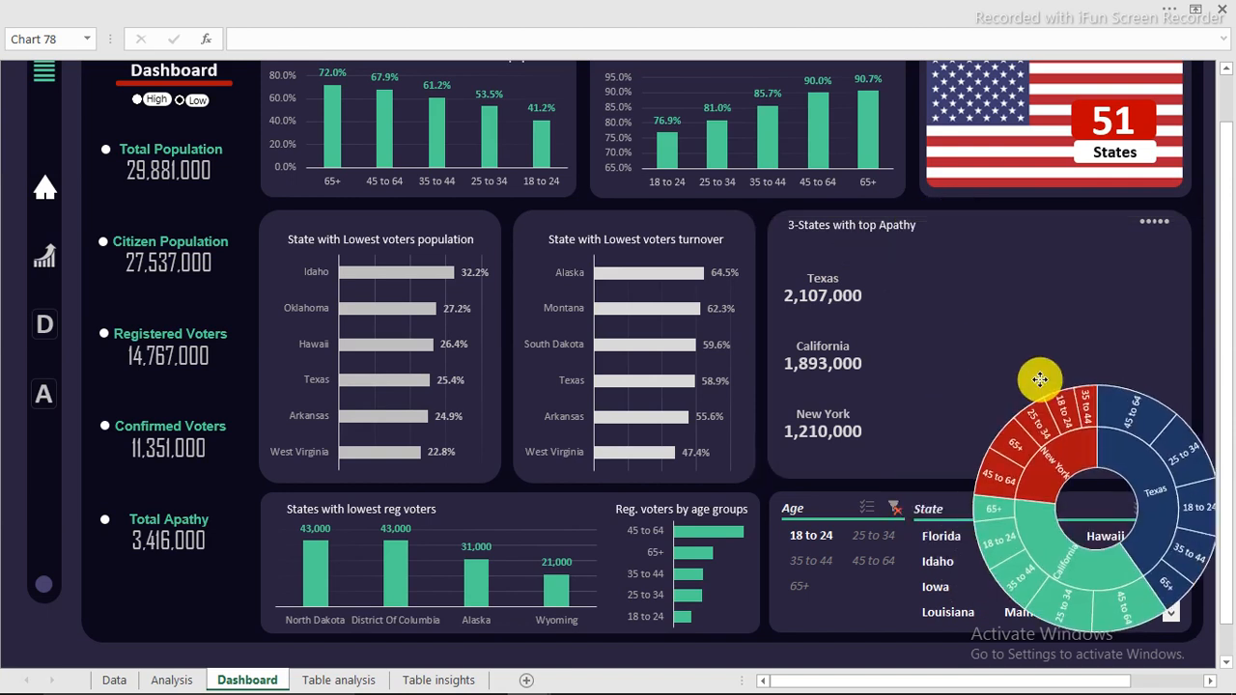
{"action": "left_click", "coordinate": [845, 224]}
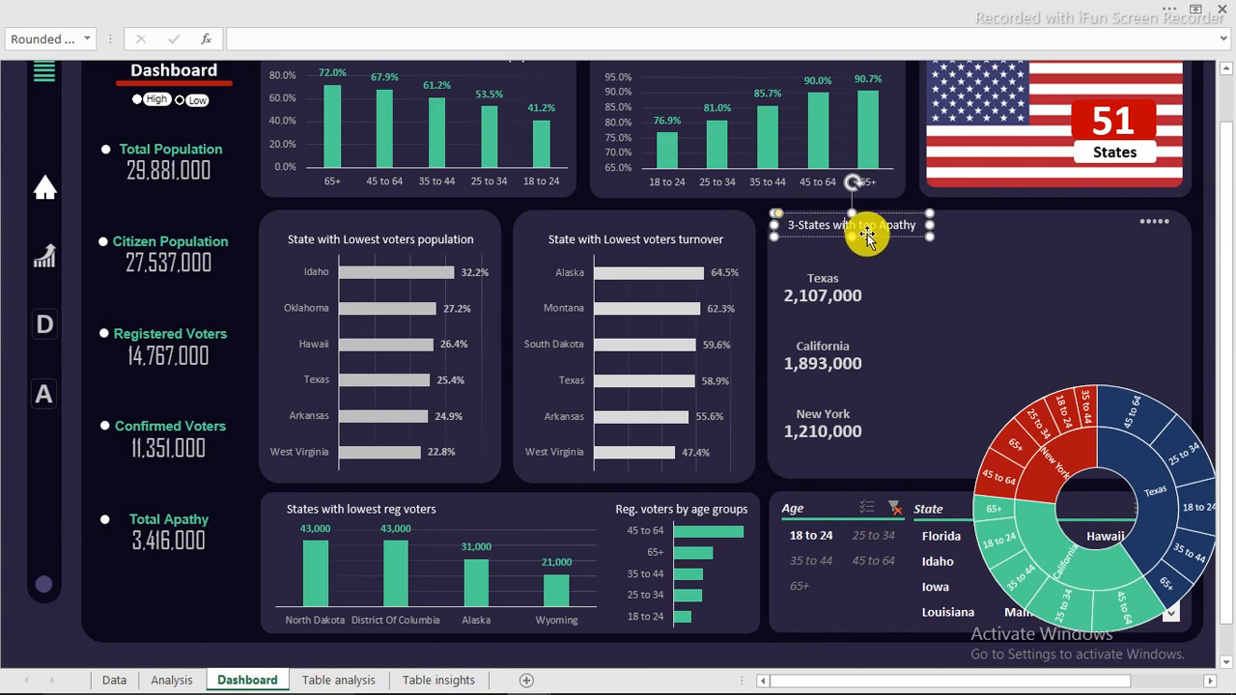
{"action": "left_click", "coordinate": [830, 277], "text": "ctrl"}
{"action": "left_click", "coordinate": [824, 346], "text": "ctrl"}
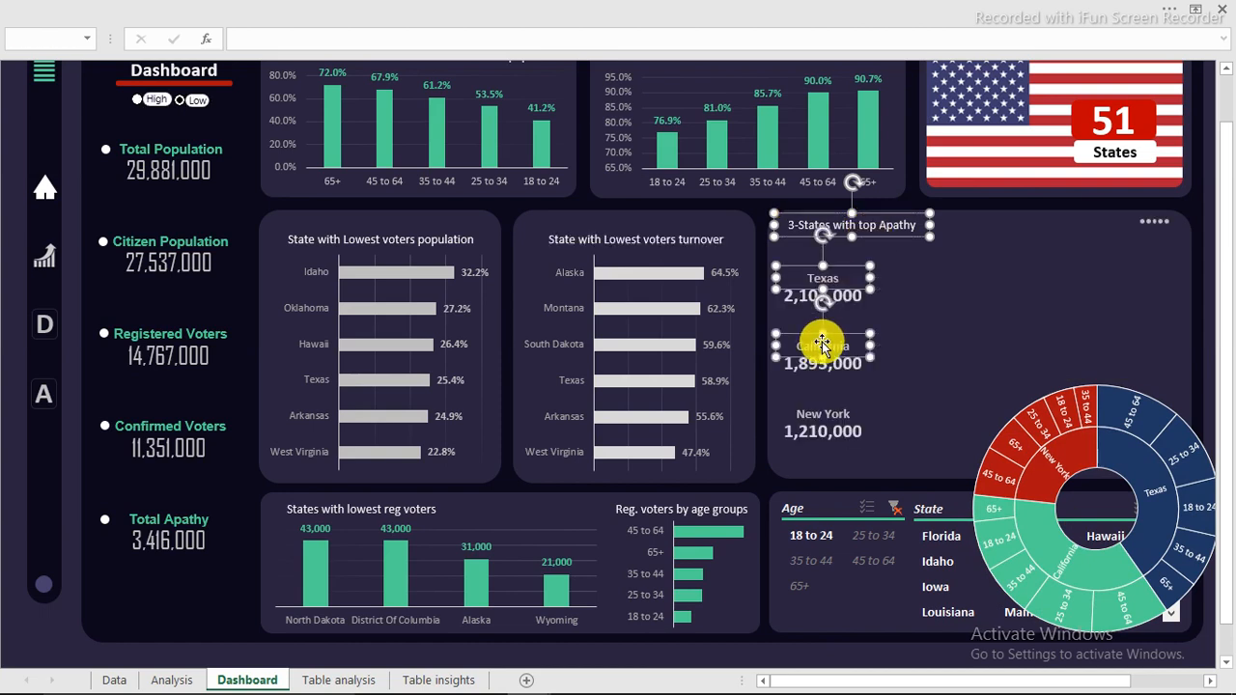
{"action": "left_click", "coordinate": [827, 413], "text": "ctrl"}
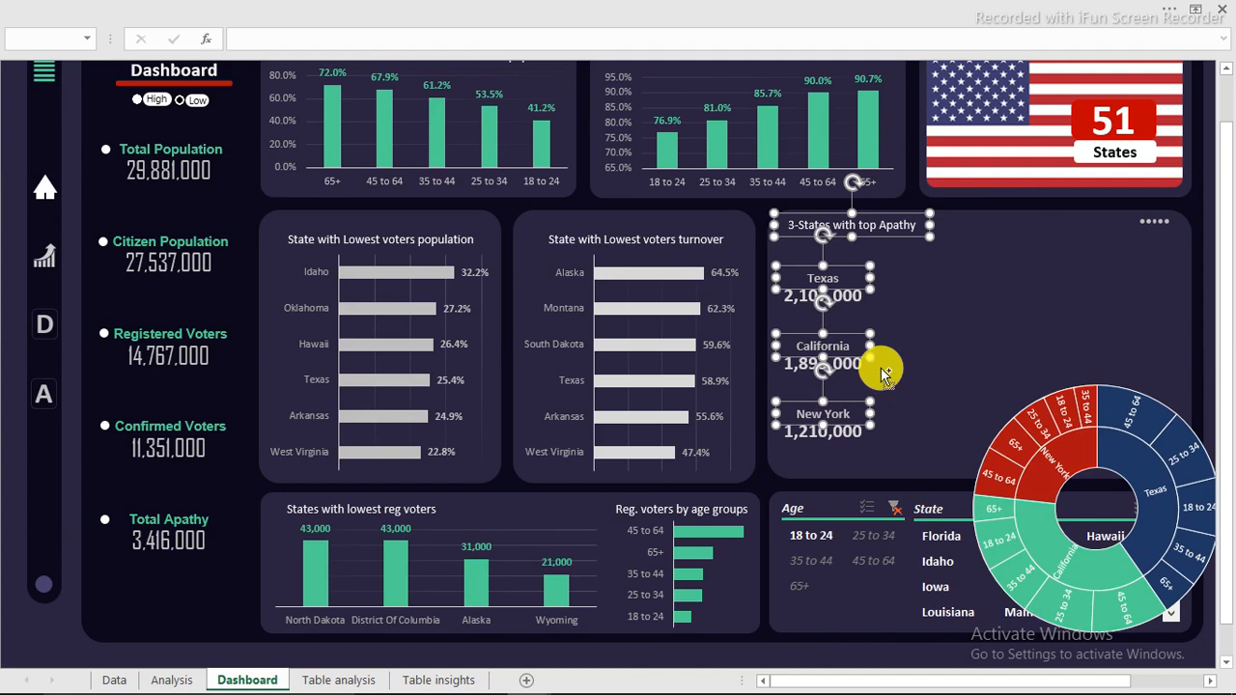
{"action": "left_click", "coordinate": [911, 382]}
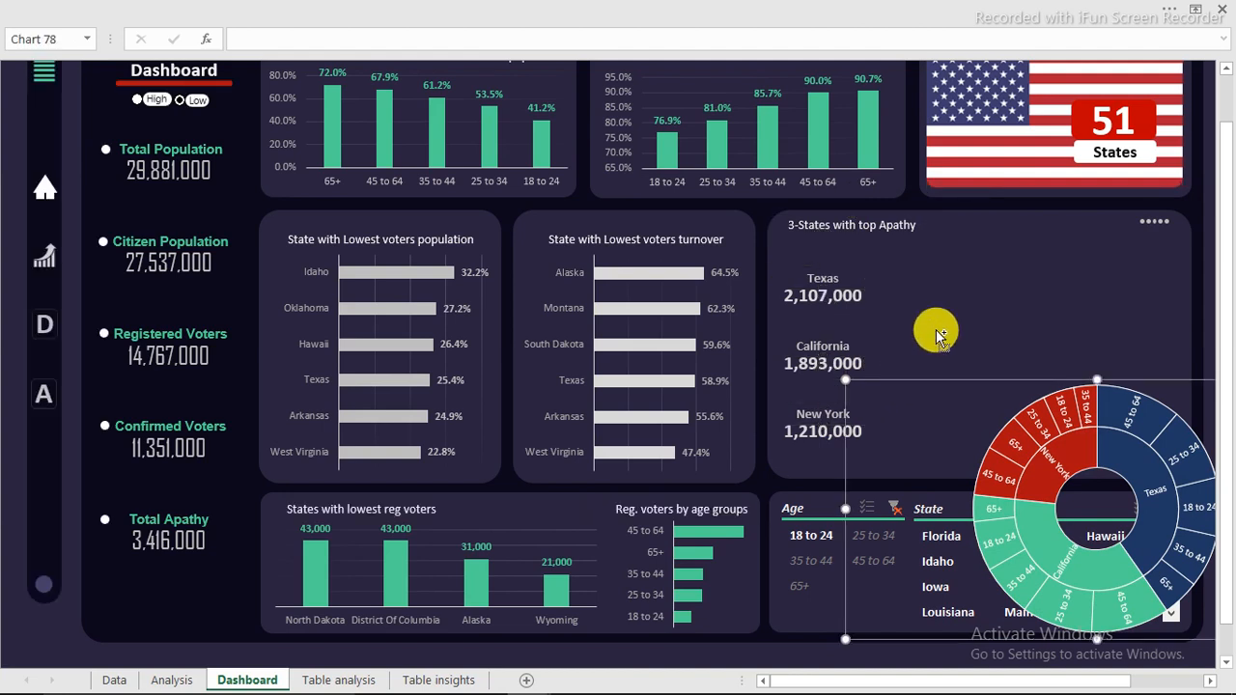
{"action": "key", "text": "ctrl+z"}
{"action": "mouse_move", "coordinate": [425, 676]}
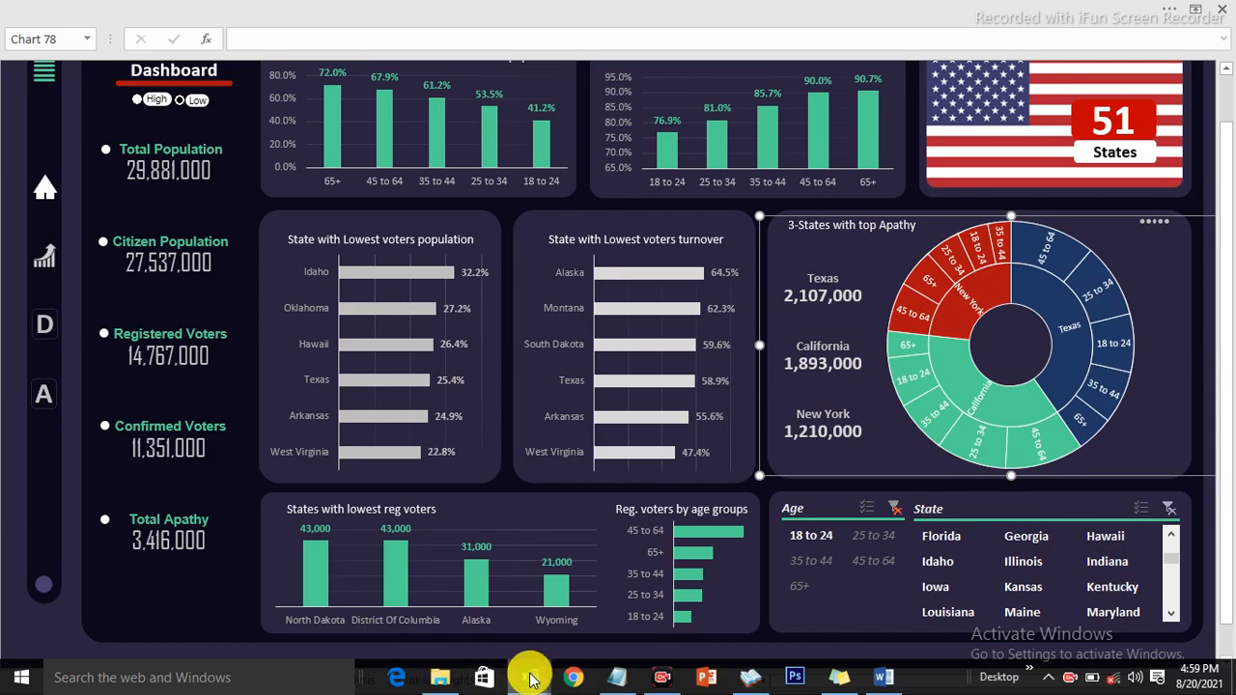
{"action": "mouse_move", "coordinate": [529, 679]}
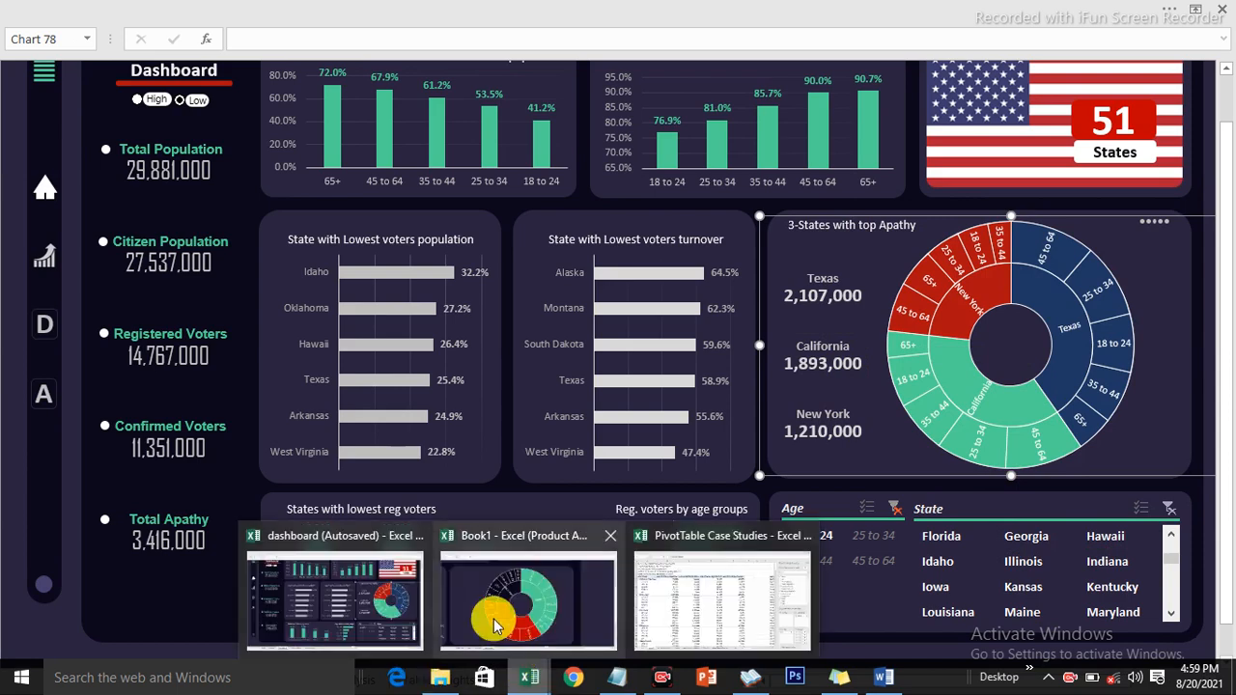
Paste the copied title and Texas, California and New York labels into the Book1 dashboard and position them beside the sunburst chart
{"action": "left_click", "coordinate": [494, 625]}
{"action": "left_click", "coordinate": [138, 202]}
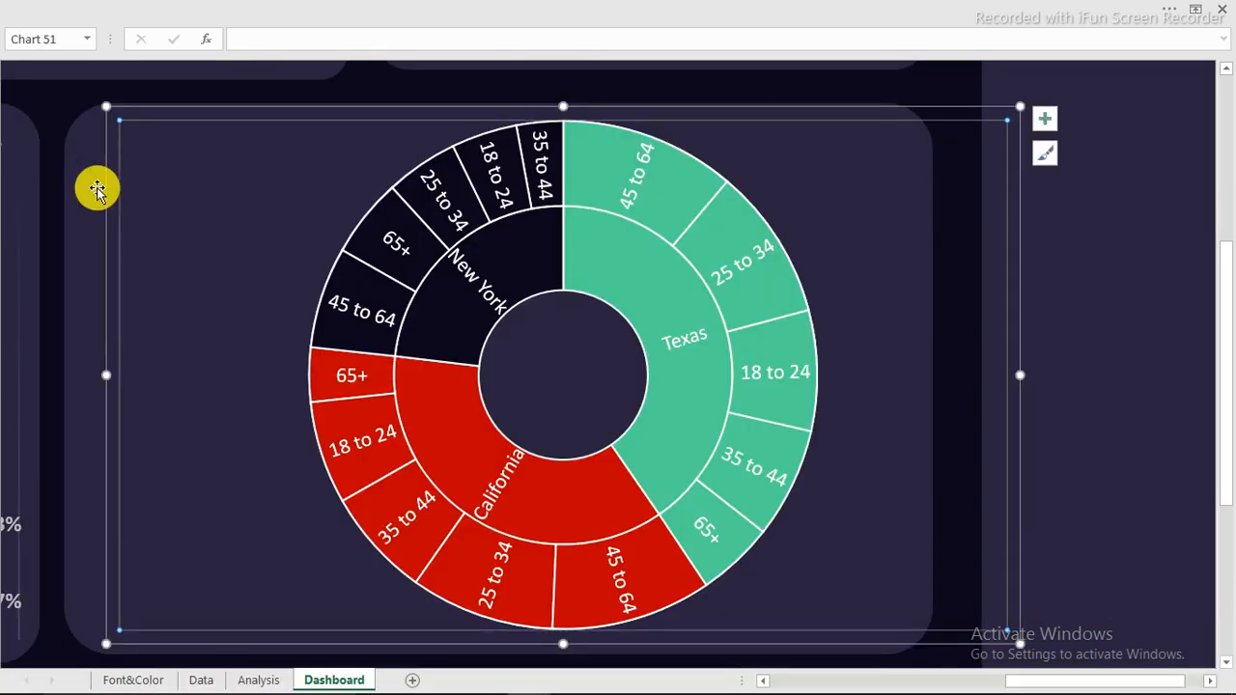
{"action": "left_click", "coordinate": [58, 100]}
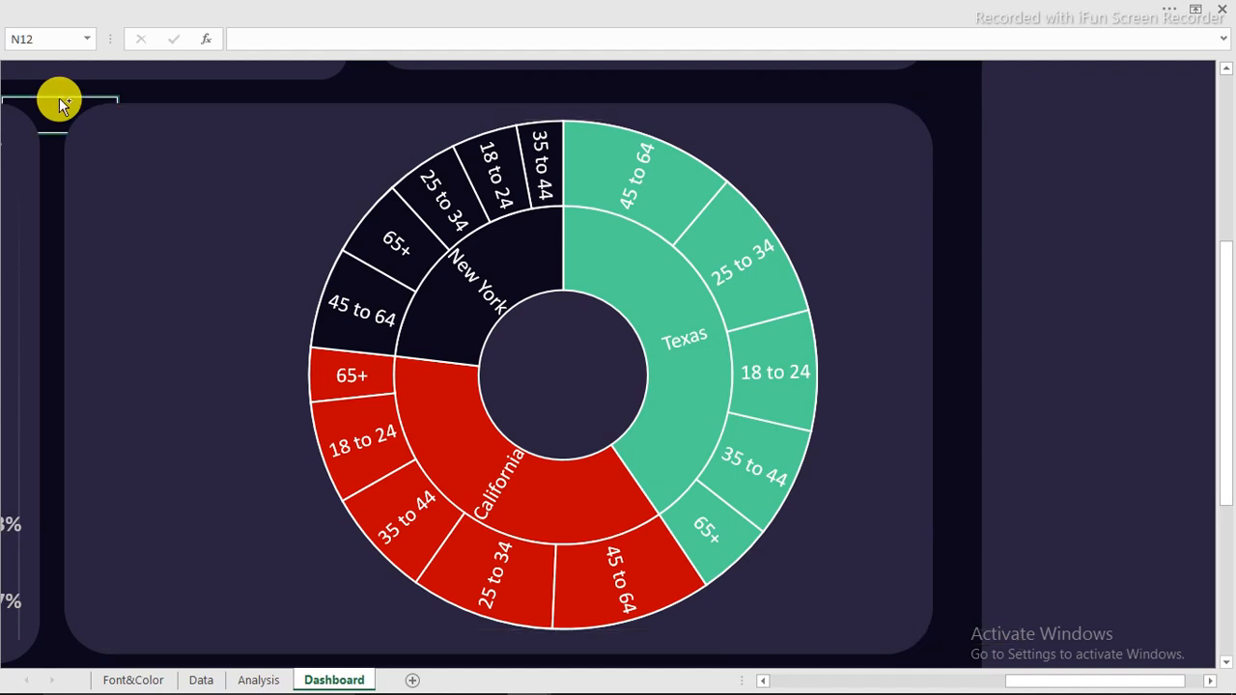
{"action": "key", "text": "ctrl+v"}
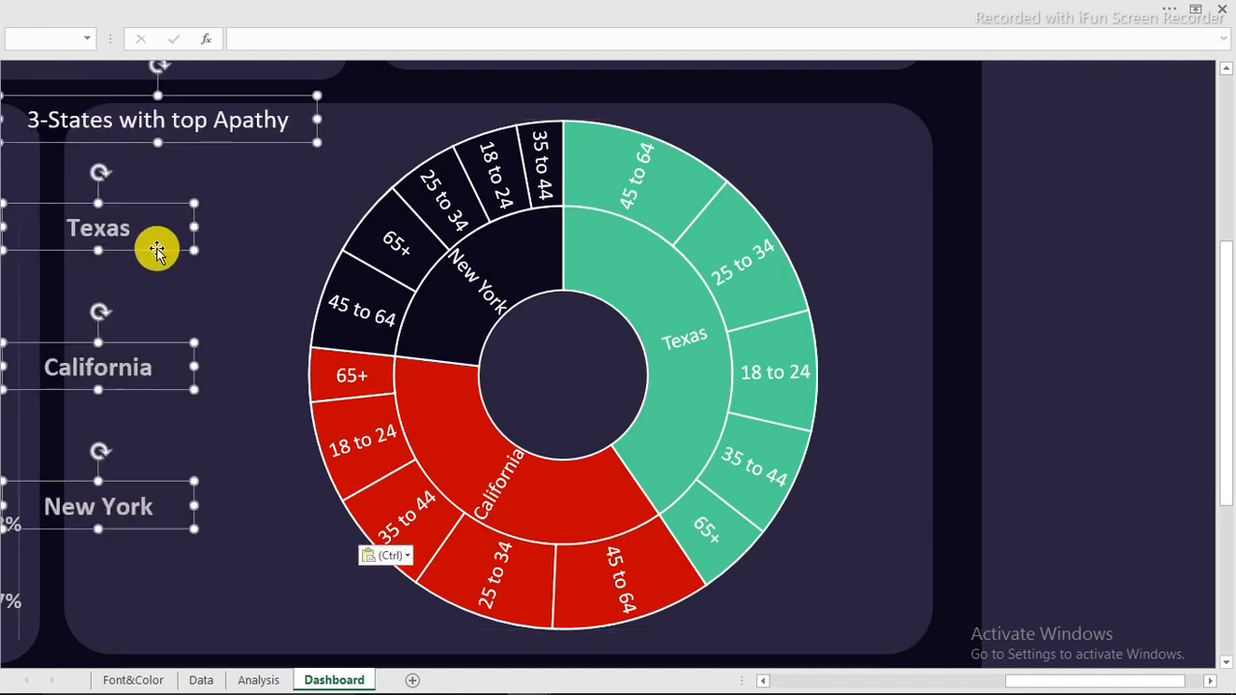
{"action": "left_click_drag", "start_coordinate": [156, 250], "coordinate": [219, 278]}
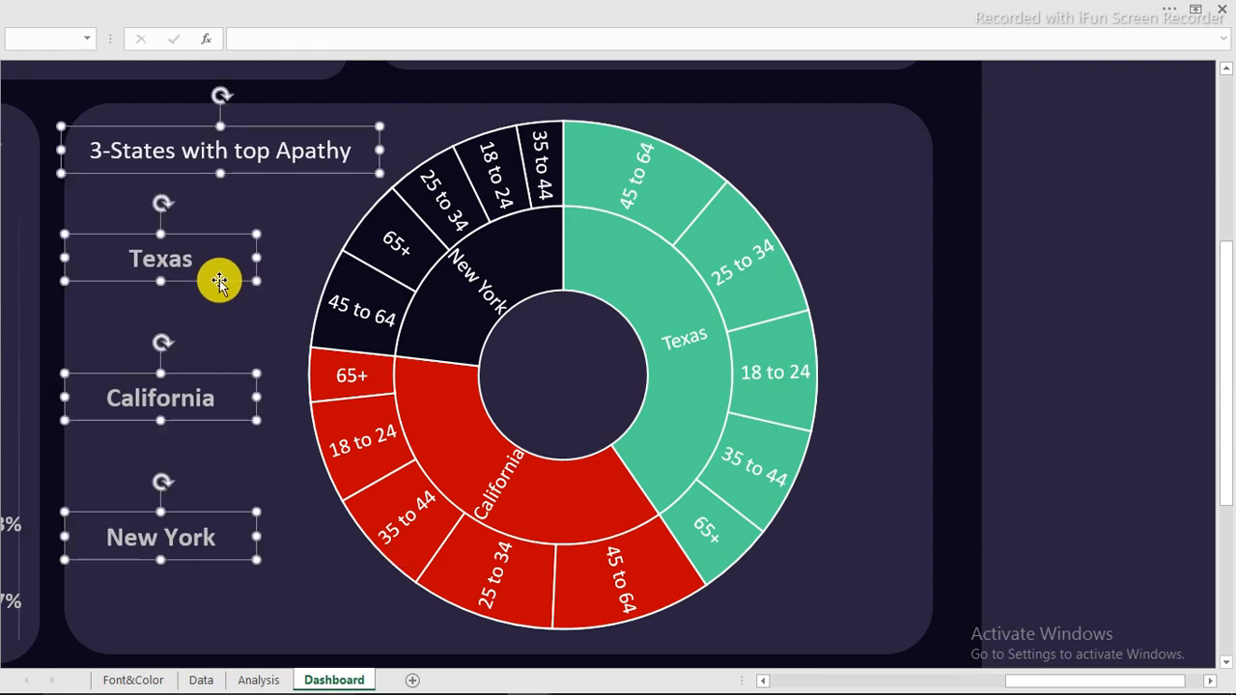
{"action": "left_click", "coordinate": [390, 82]}
Duplicate the Texas, California and New York label boxes just beneath their originals
{"action": "left_click", "coordinate": [170, 257]}
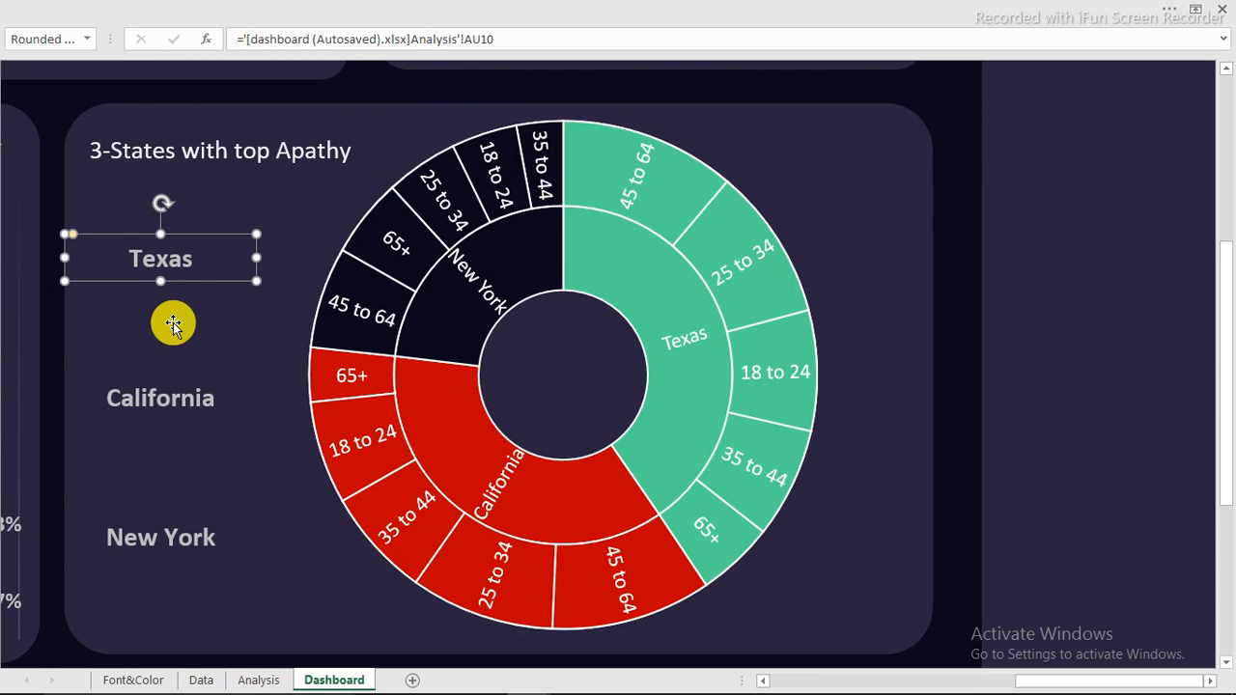
{"action": "left_click", "coordinate": [179, 403], "text": "ctrl"}
{"action": "left_click", "coordinate": [193, 546], "text": "ctrl"}
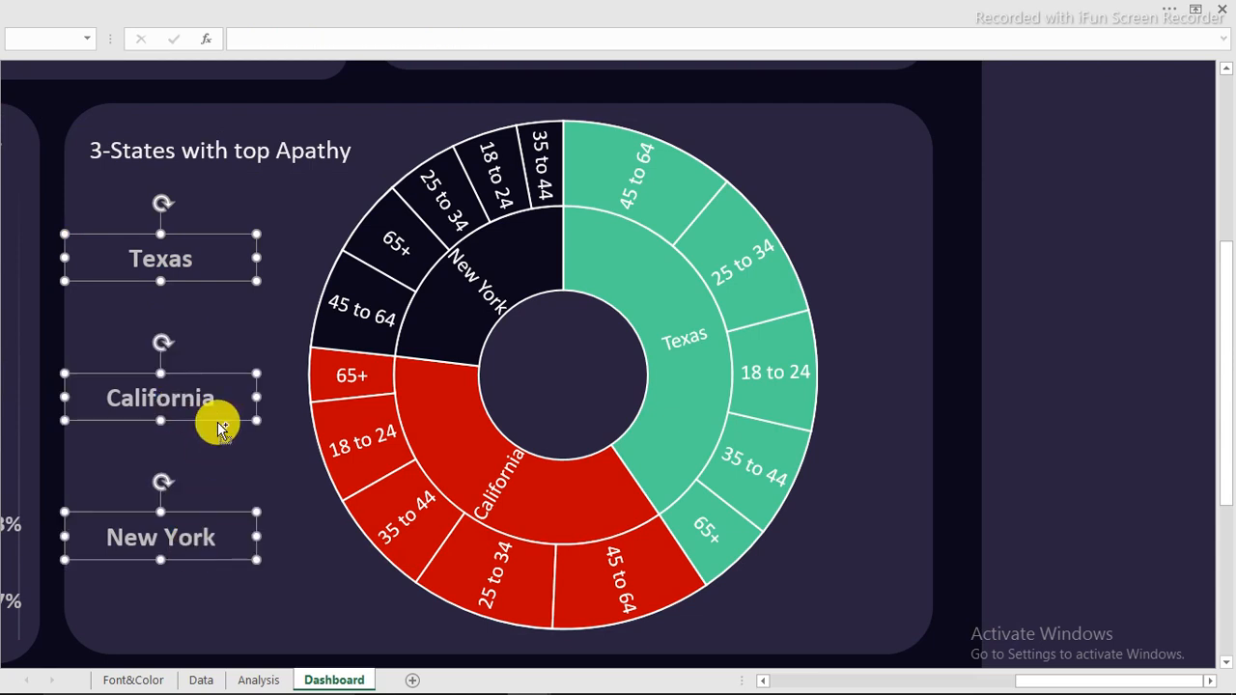
{"action": "left_click_drag", "start_coordinate": [219, 432], "coordinate": [218, 450]}
{"action": "left_click", "coordinate": [415, 80]}
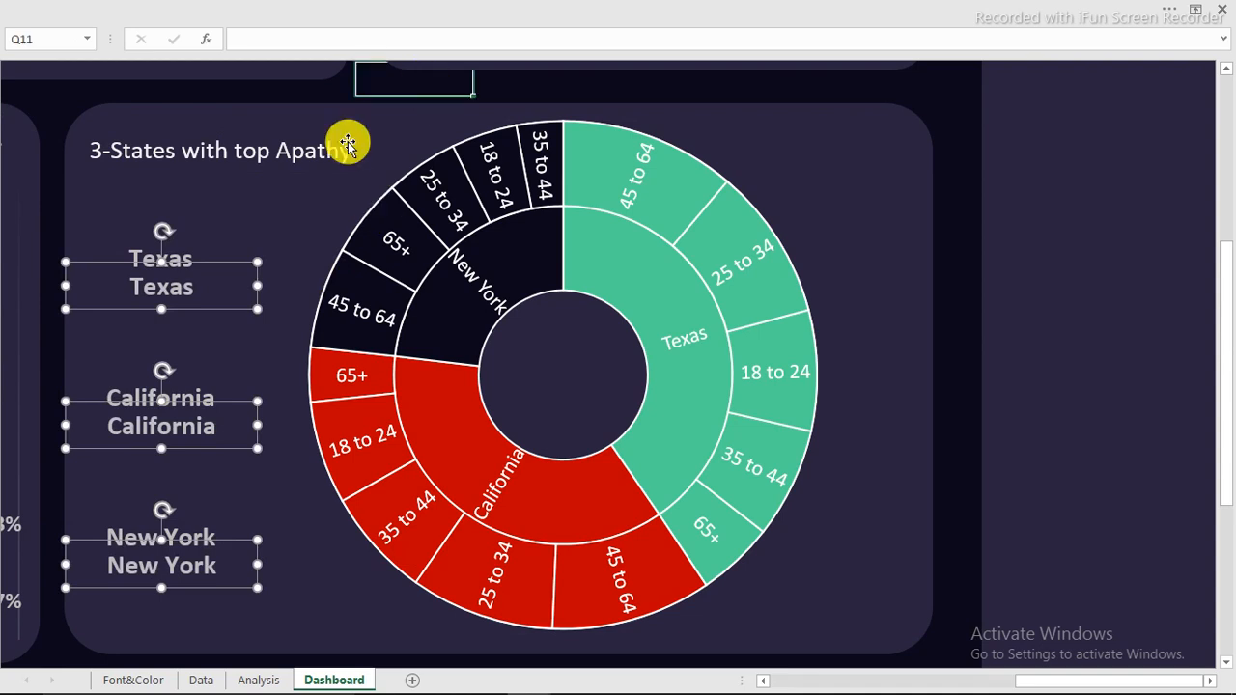
Link the duplicated Texas box to the Texas apathy total in cell AN8 of the Analysis sheet
{"action": "left_click", "coordinate": [153, 293]}
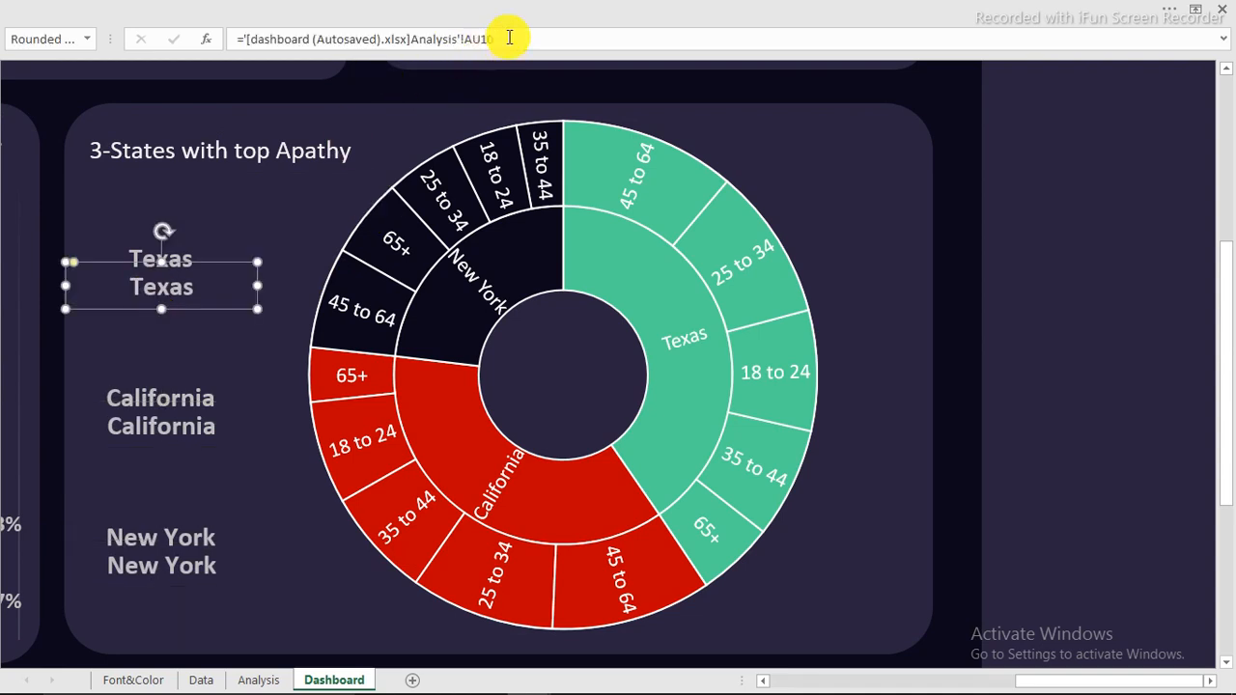
{"action": "left_click_drag", "start_coordinate": [513, 39], "coordinate": [249, 42]}
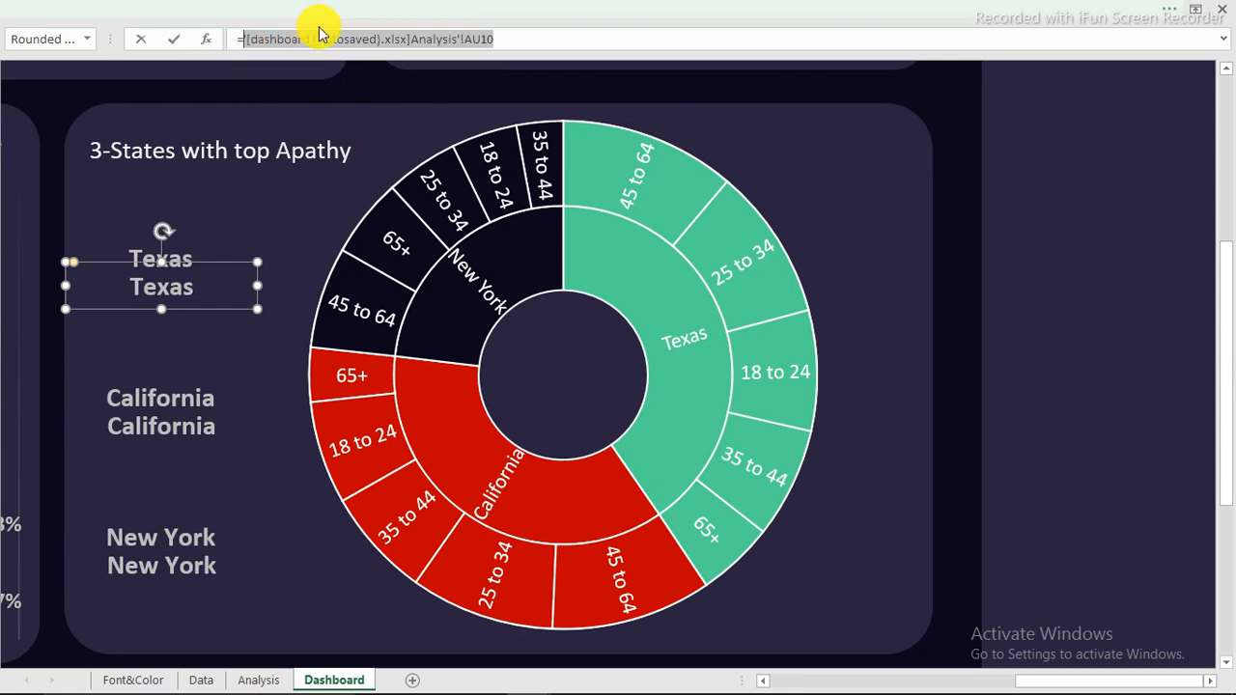
{"action": "key", "text": "BackSpace"}
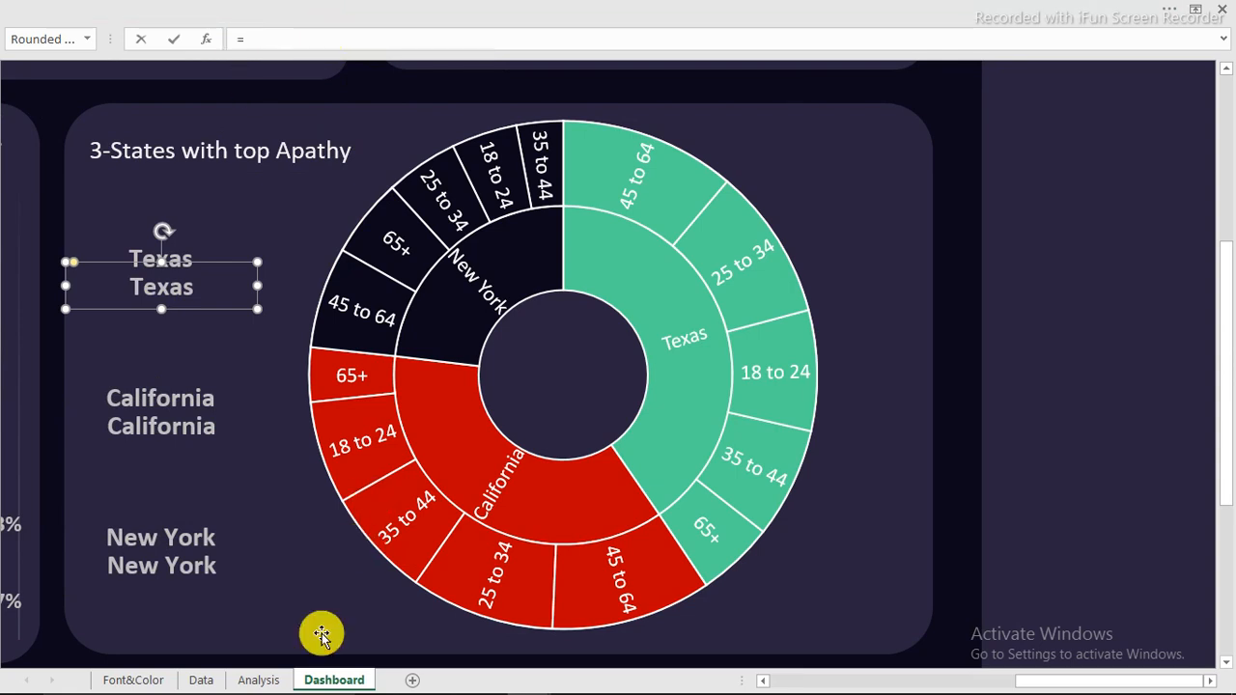
{"action": "left_click", "coordinate": [259, 680]}
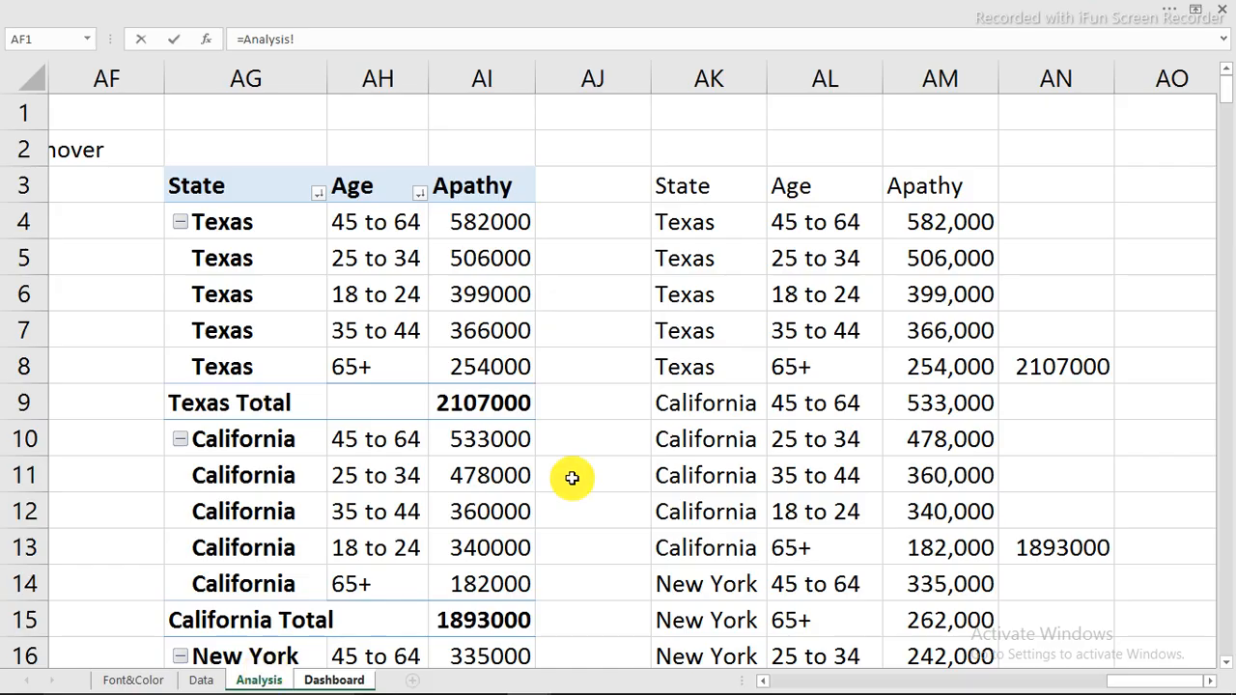
{"action": "left_click", "coordinate": [1048, 369]}
{"action": "key", "text": "Return"}
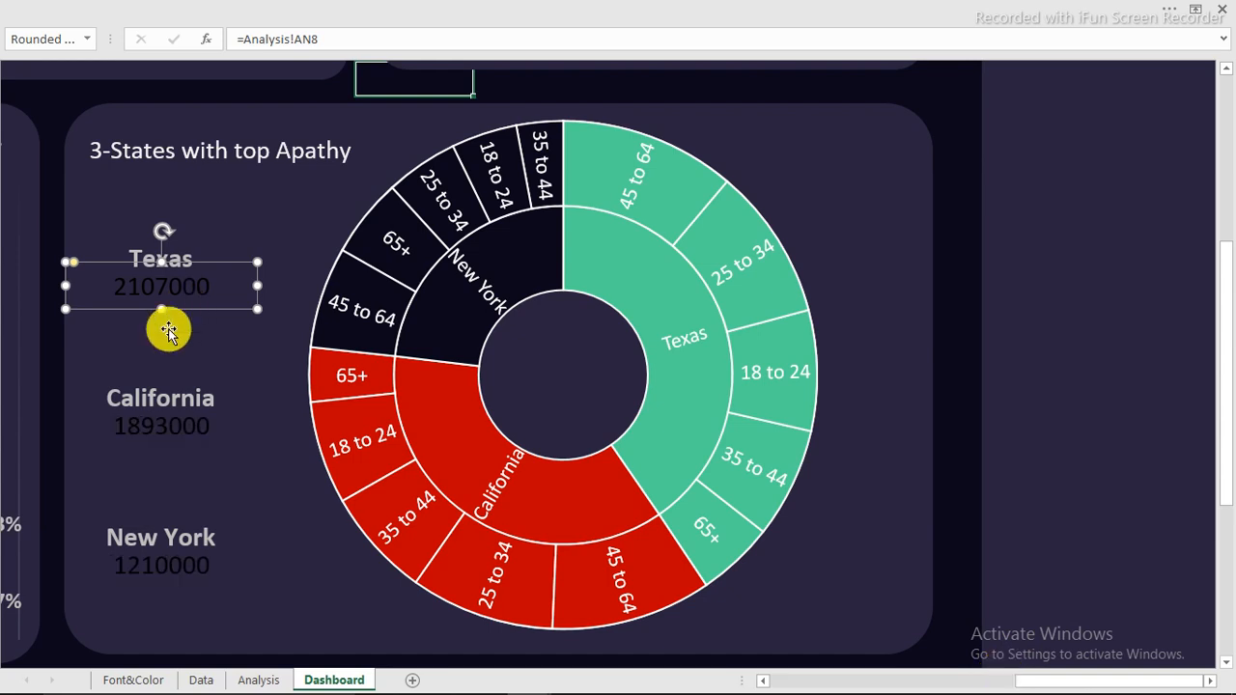
Format the Texas total on the dashboard in a near-white theme color, bold, at font size 14
{"action": "left_click", "coordinate": [53, 11]}
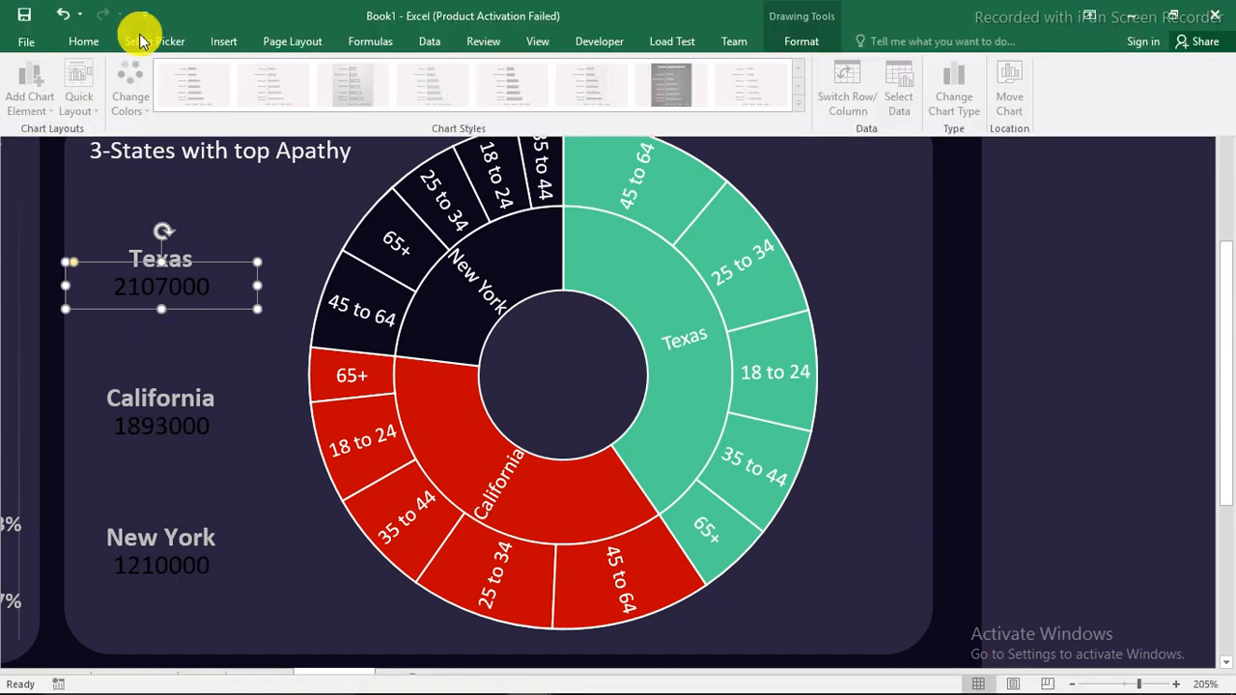
{"action": "left_click", "coordinate": [84, 41]}
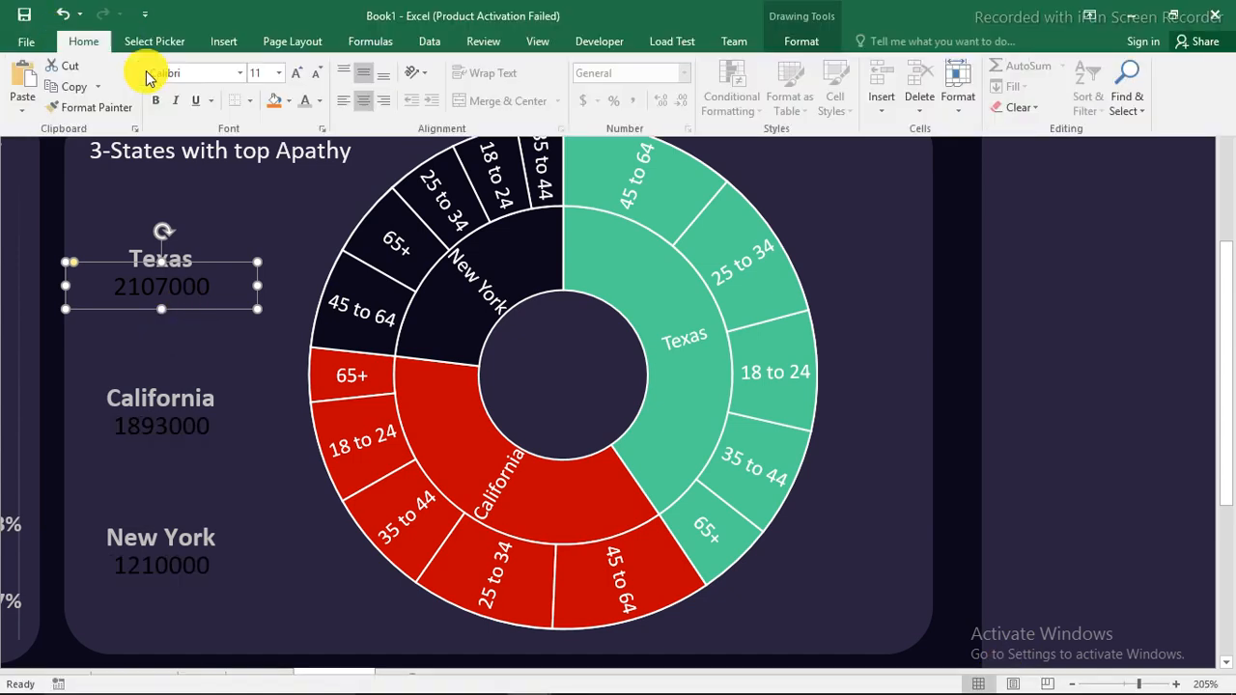
{"action": "left_click", "coordinate": [320, 100]}
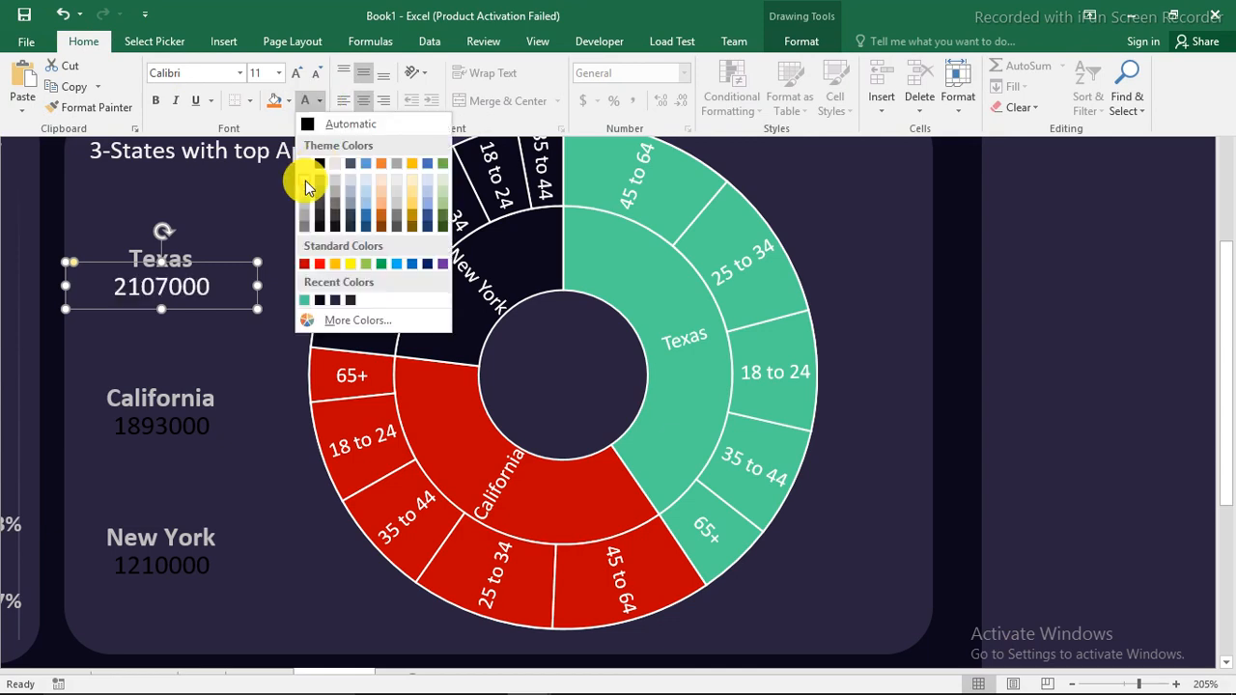
{"action": "left_click", "coordinate": [306, 186]}
{"action": "left_click", "coordinate": [158, 102]}
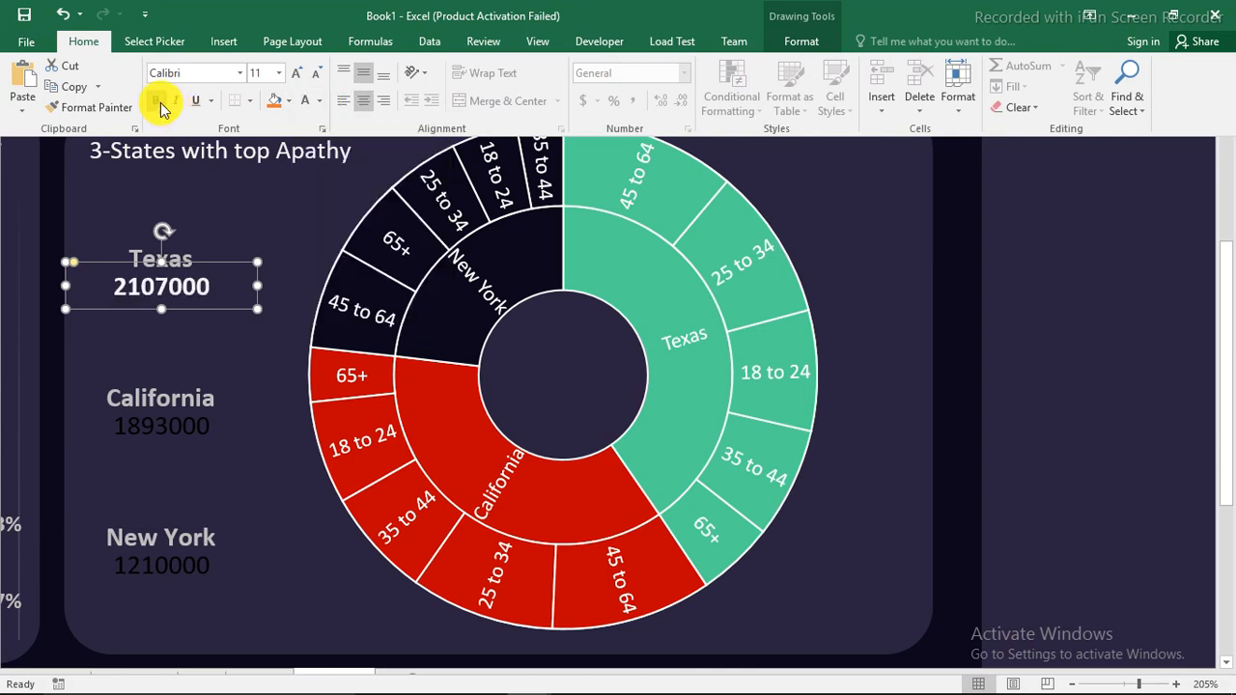
{"action": "left_click", "coordinate": [296, 79]}
{"action": "left_click", "coordinate": [297, 79]}
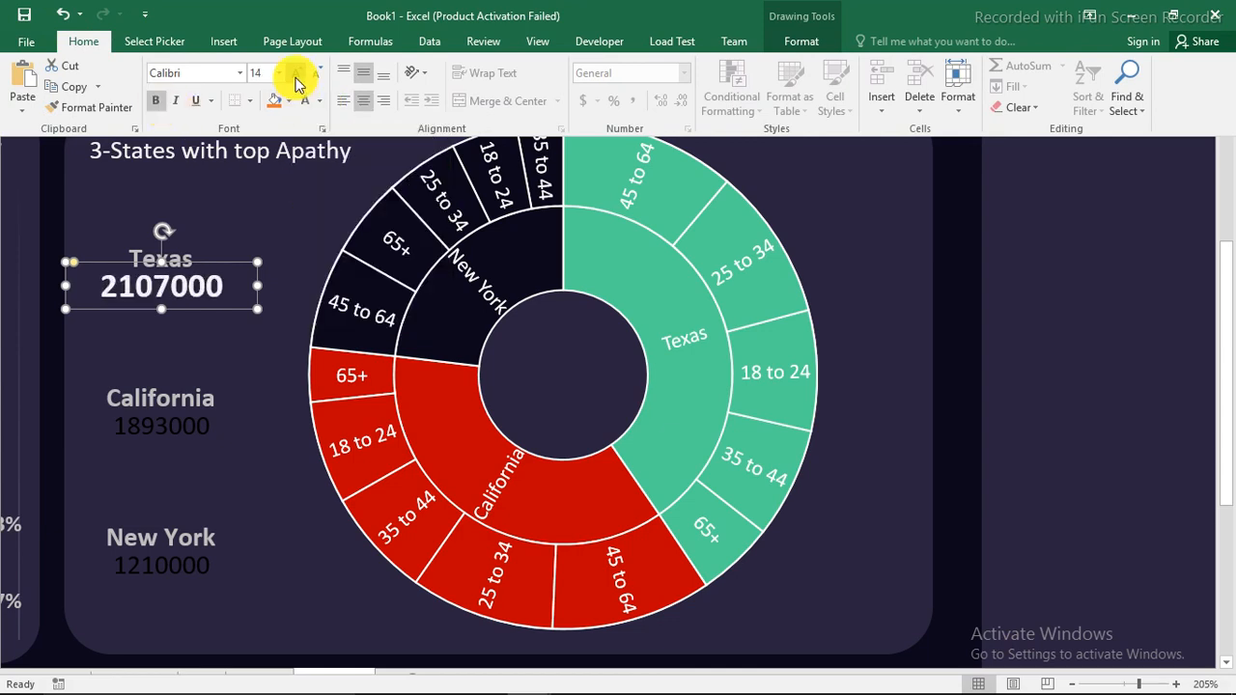
Copy the Texas total's formatting to the California and New York totals with Format Painter
{"action": "left_click", "coordinate": [107, 112]}
{"action": "left_click", "coordinate": [165, 421]}
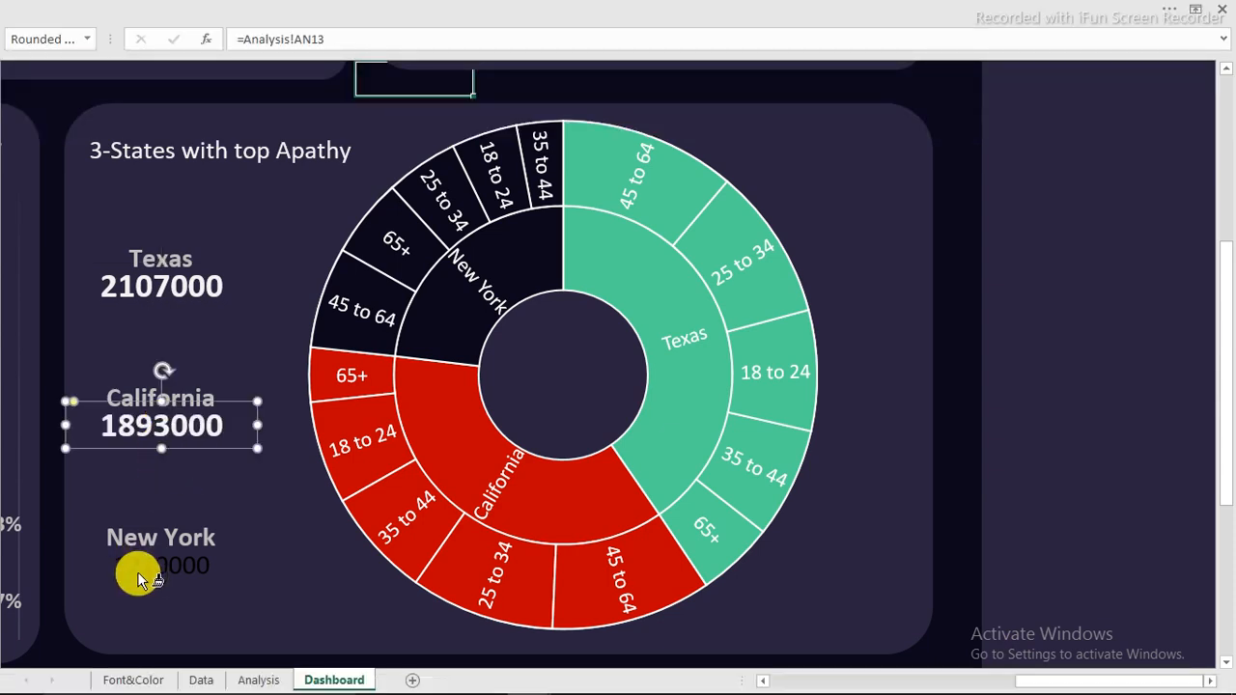
{"action": "left_click", "coordinate": [150, 569]}
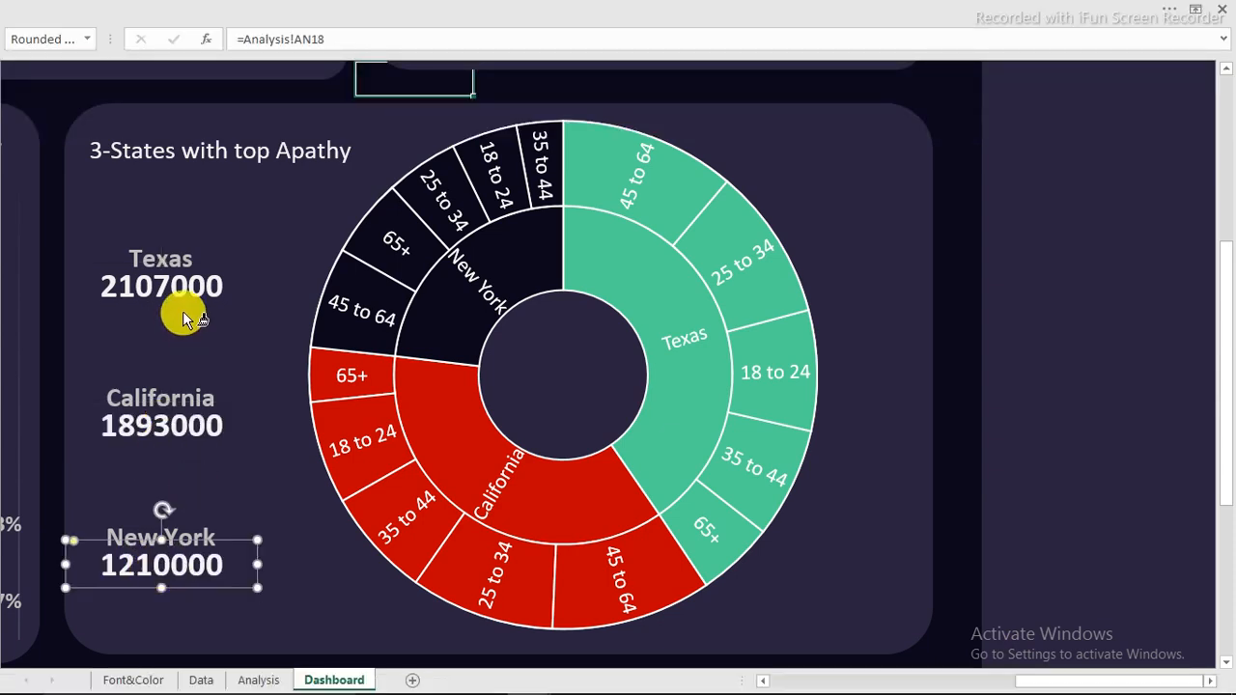
Format Analysis cells AN8, AN13 and AN18 as Number with 0 decimals and a thousands separator, and return to the Dashboard sheet
{"action": "left_click", "coordinate": [251, 678]}
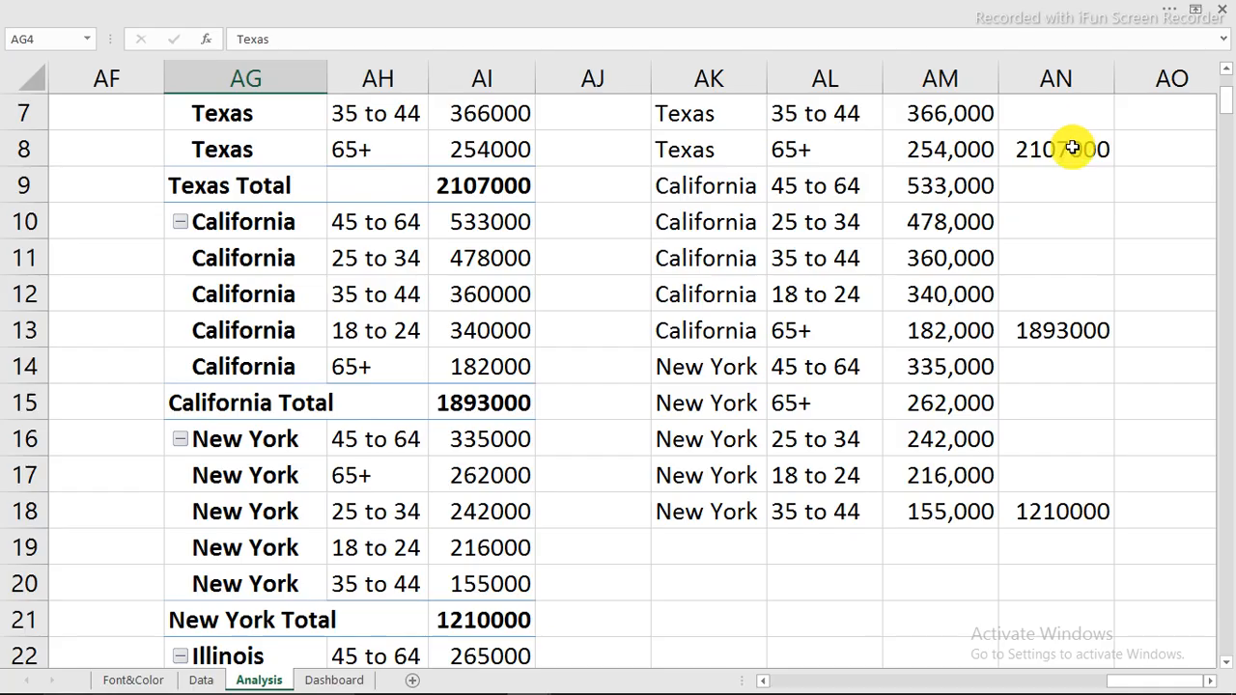
{"action": "left_click", "coordinate": [1062, 149]}
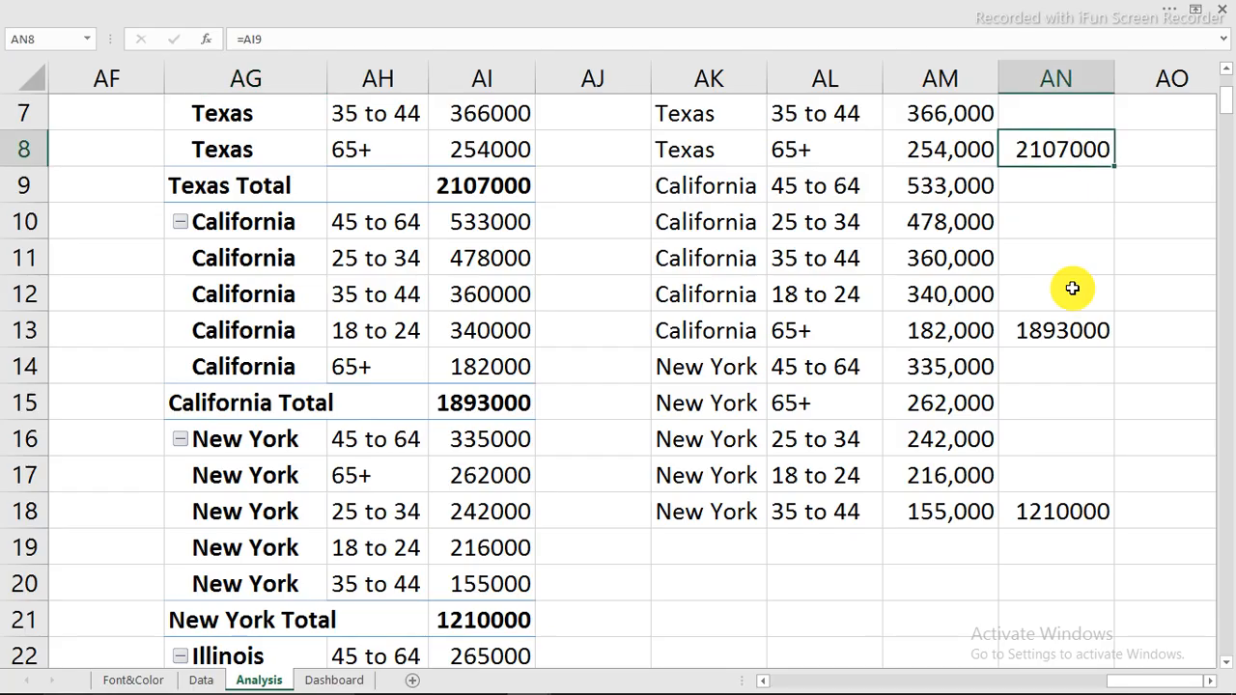
{"action": "left_click", "coordinate": [1064, 331], "text": "ctrl"}
{"action": "left_click", "coordinate": [1072, 513], "text": "ctrl"}
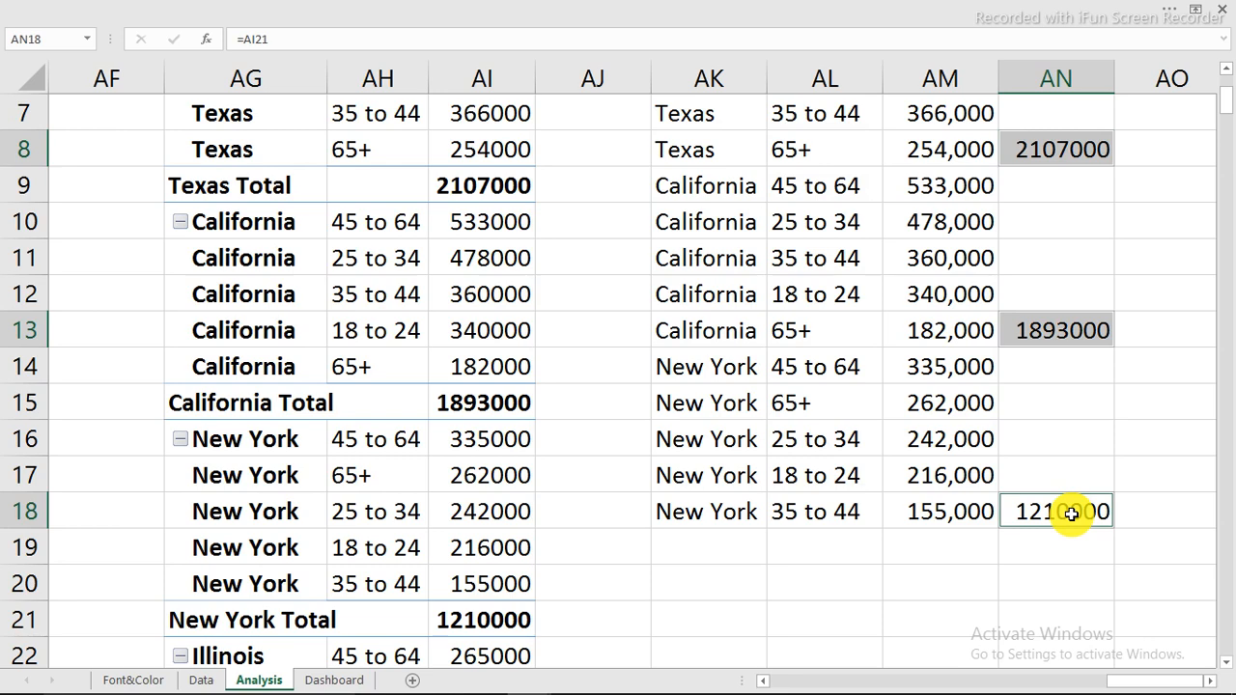
{"action": "key", "text": "ctrl+1"}
{"action": "left_click", "coordinate": [47, 153]}
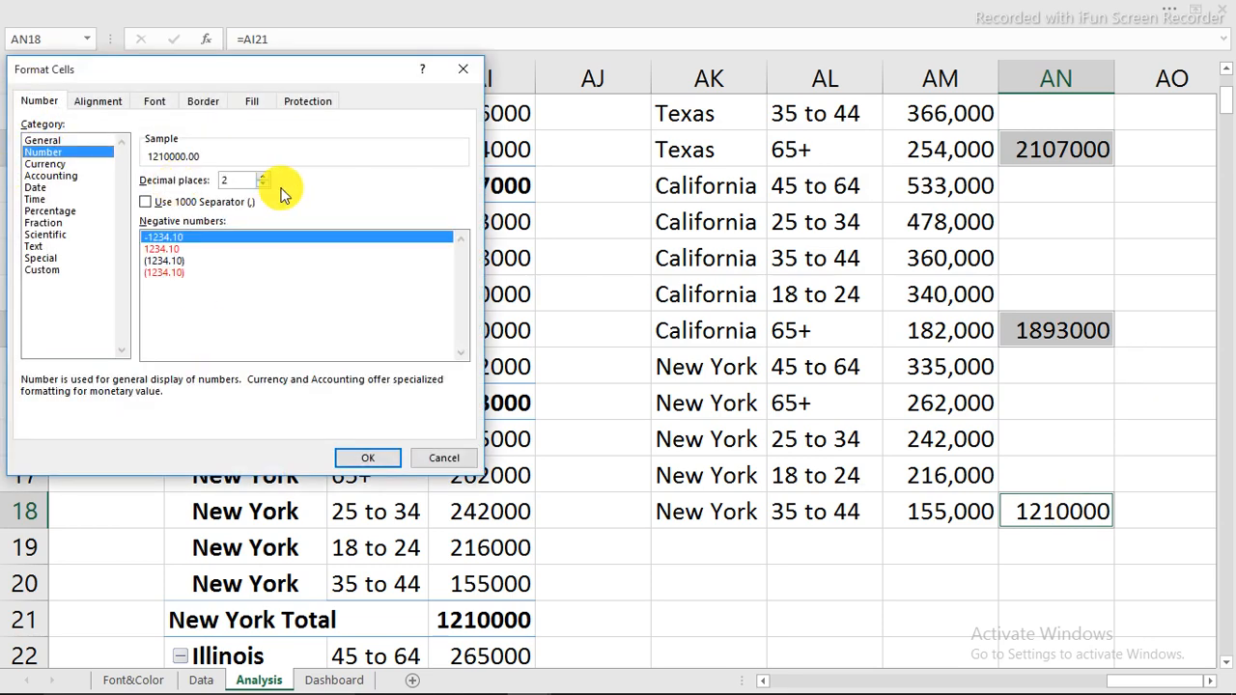
{"action": "left_click", "coordinate": [262, 184]}
{"action": "left_click", "coordinate": [262, 184]}
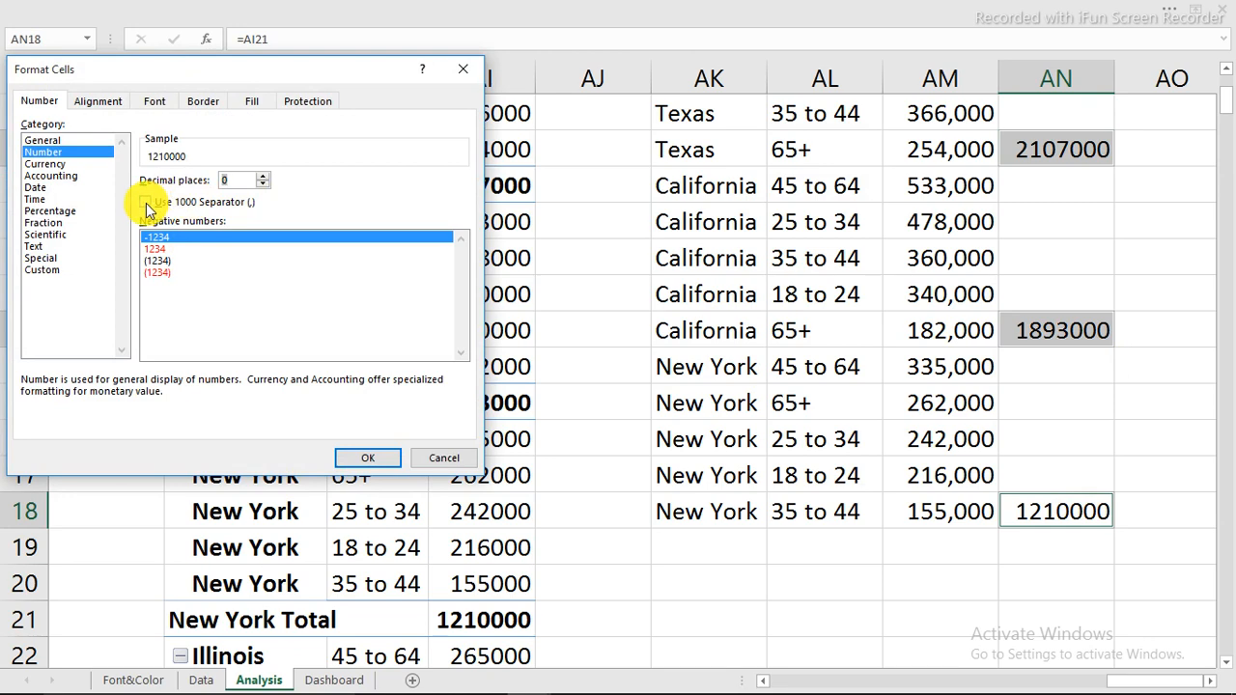
{"action": "left_click", "coordinate": [183, 202]}
{"action": "left_click", "coordinate": [390, 462]}
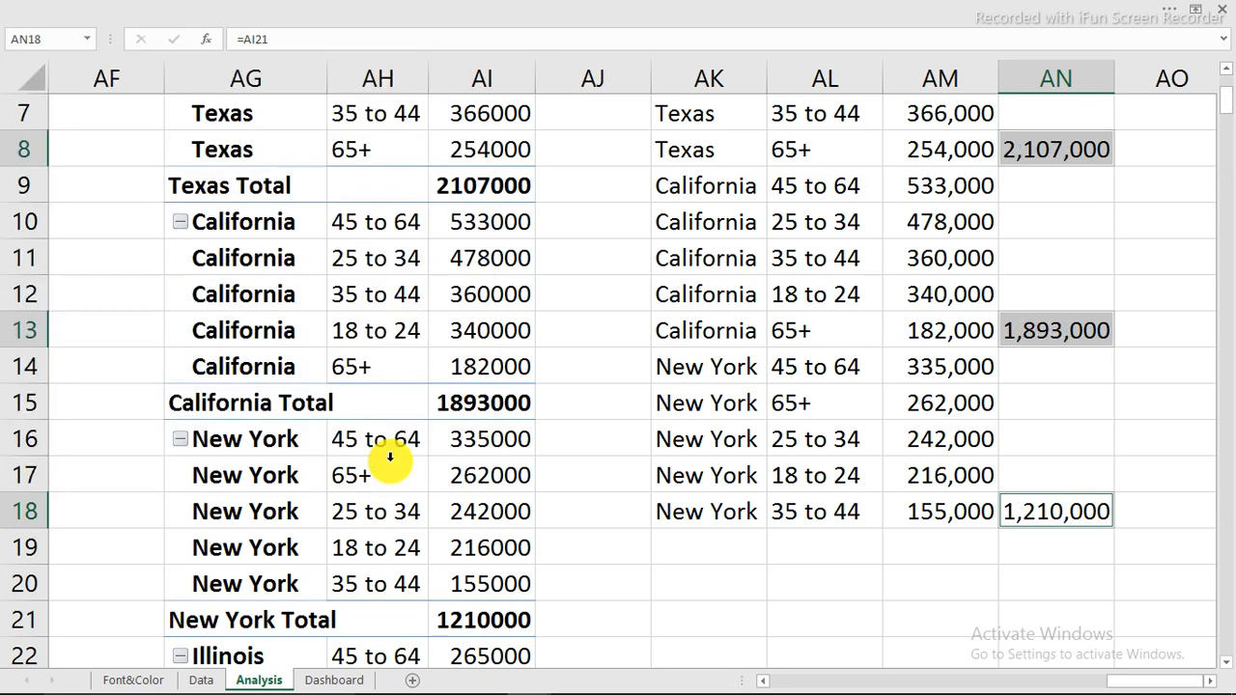
{"action": "left_click", "coordinate": [338, 681]}
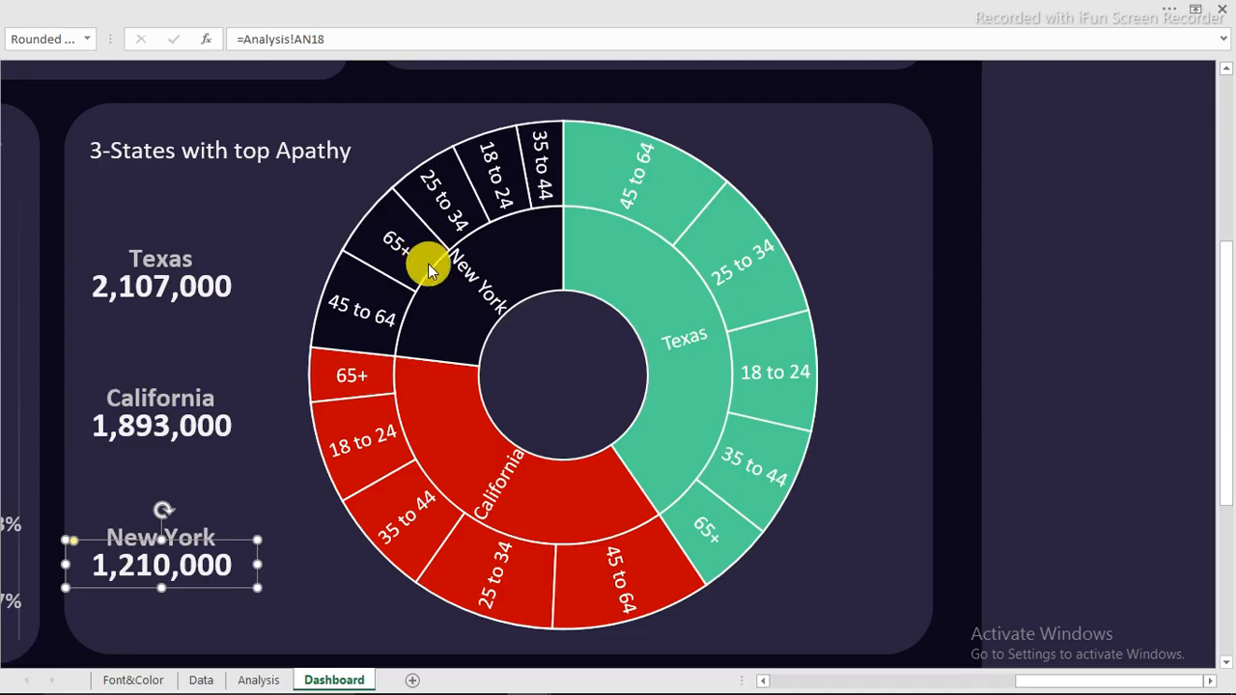
{"action": "left_click", "coordinate": [74, 100]}
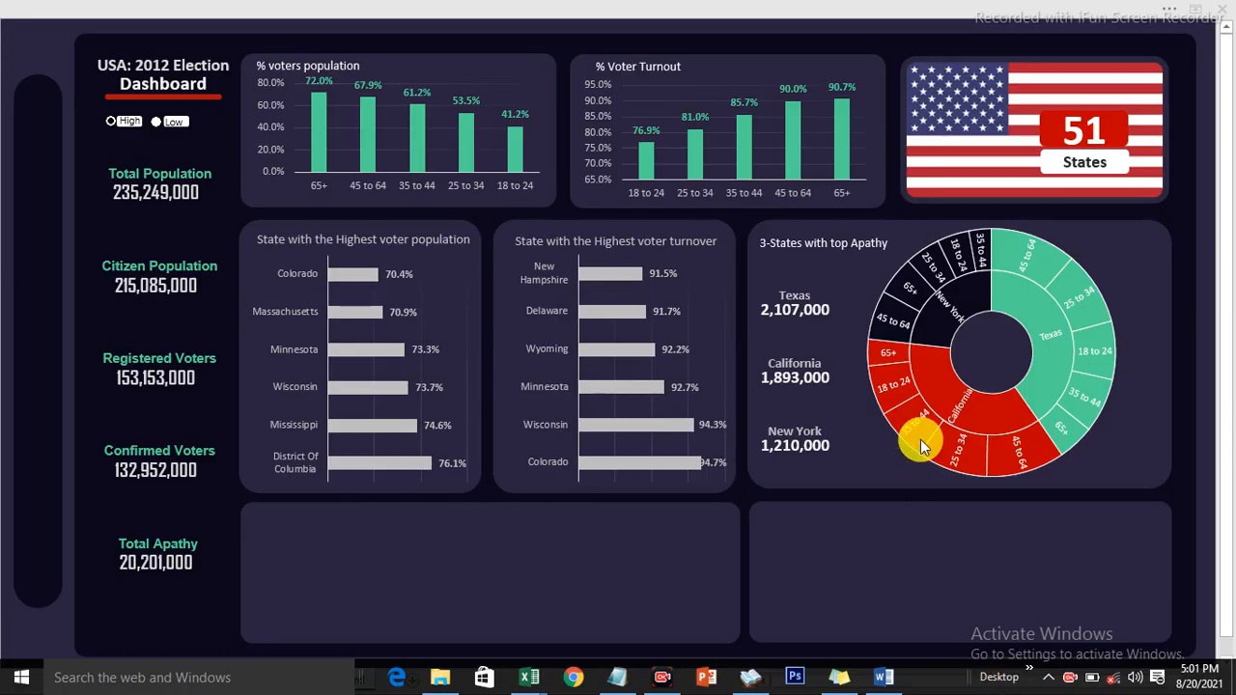
Copy the State and Voter Turnover pivot table in cells Z3:AA9 of the Analysis sheet
{"action": "mouse_move", "coordinate": [920, 442]}
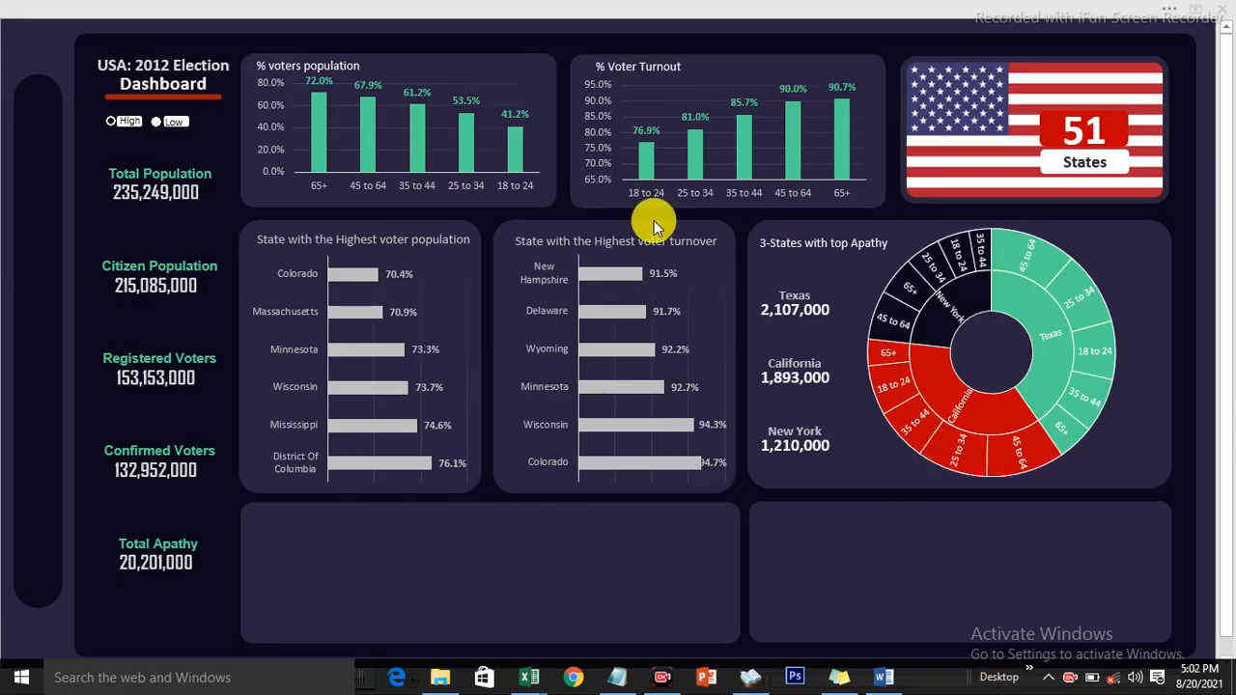
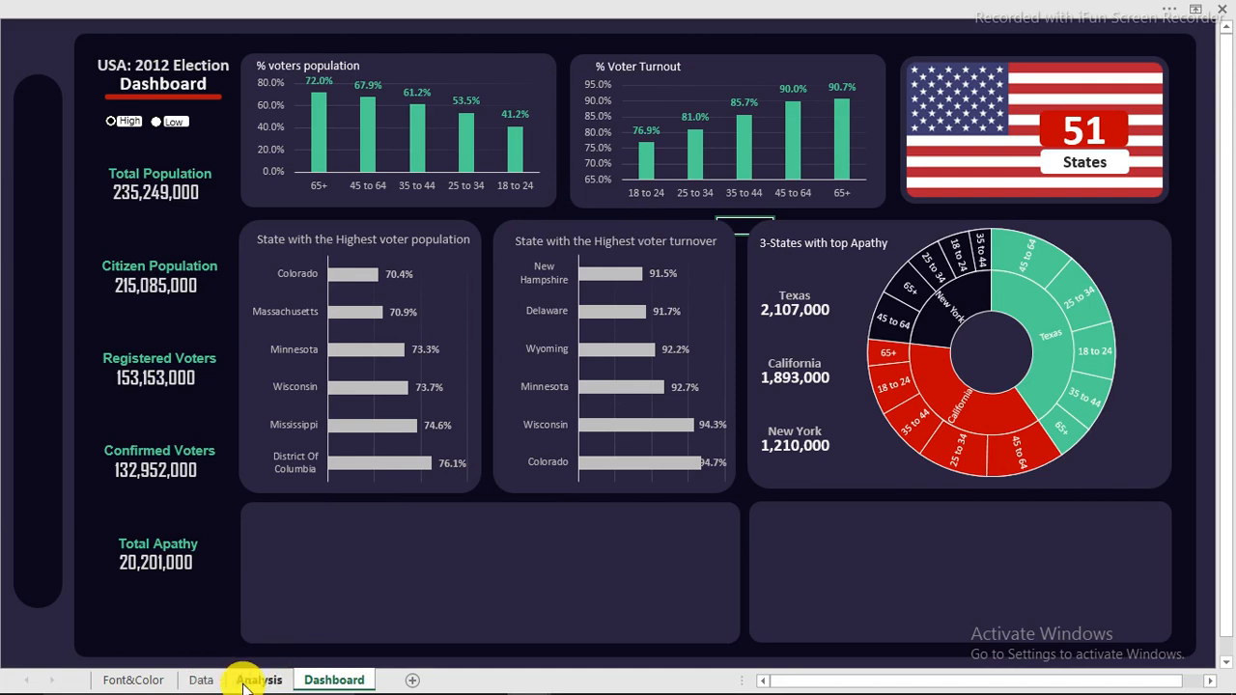
{"action": "left_click", "coordinate": [253, 680]}
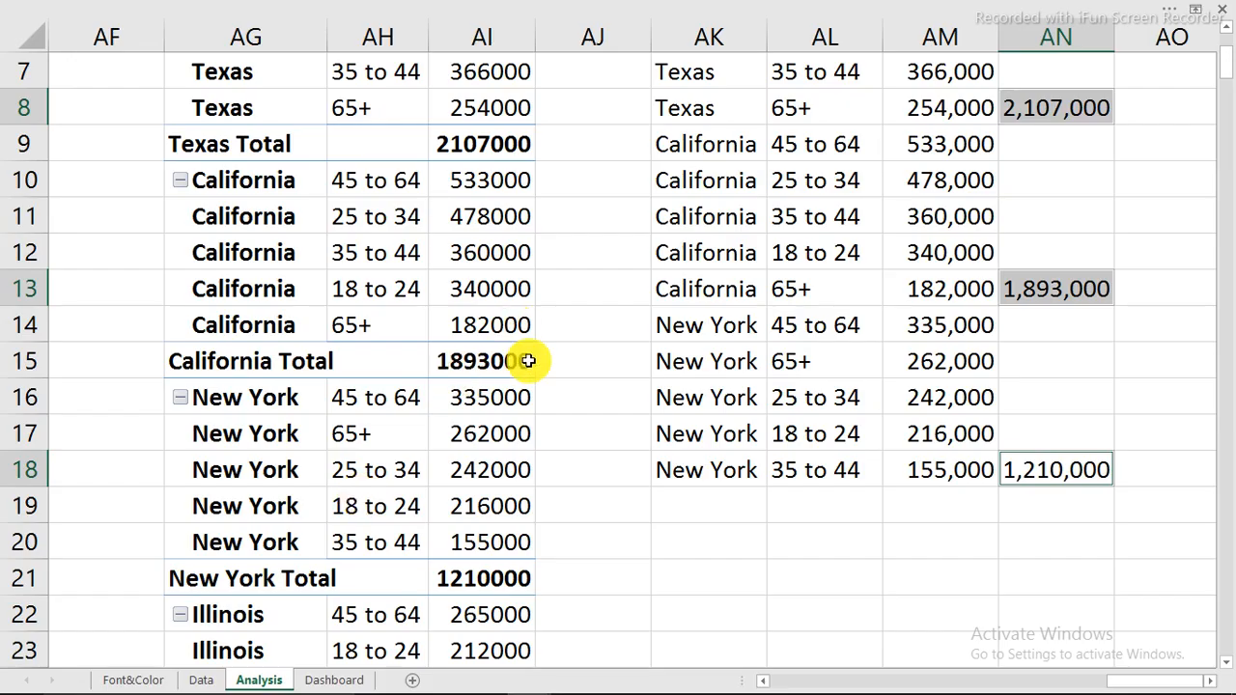
{"action": "left_click", "coordinate": [763, 681]}
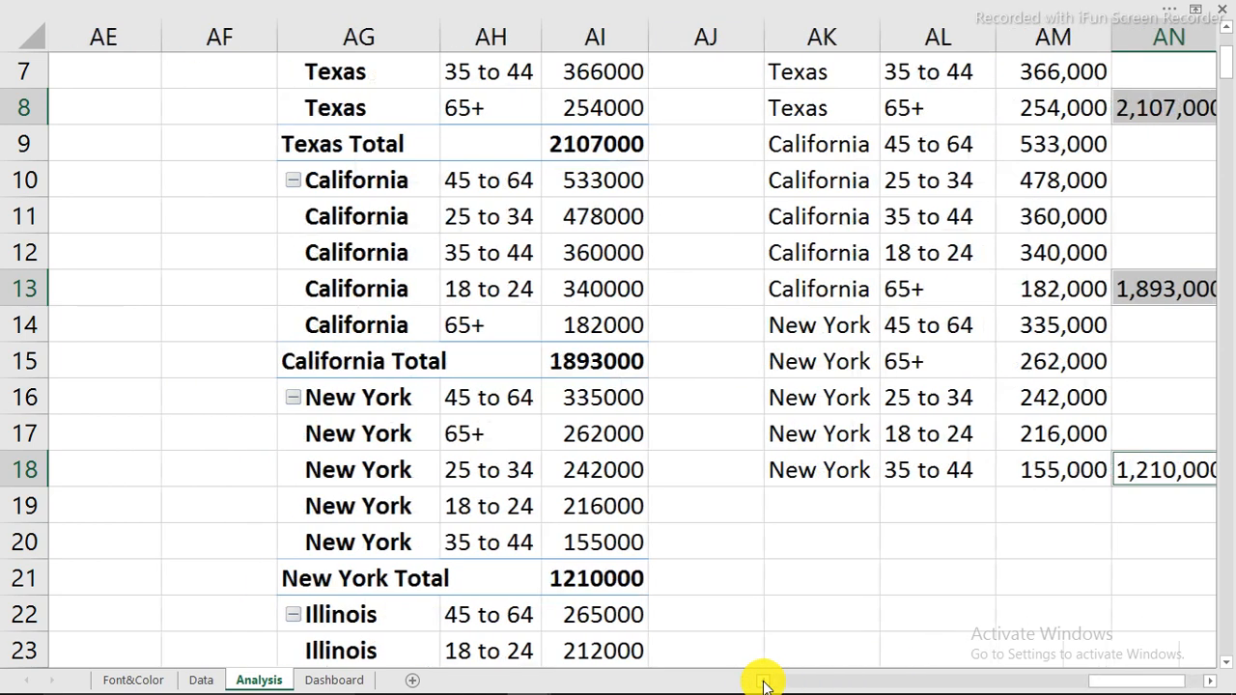
{"action": "left_click_drag", "start_coordinate": [763, 680], "coordinate": [763, 680]}
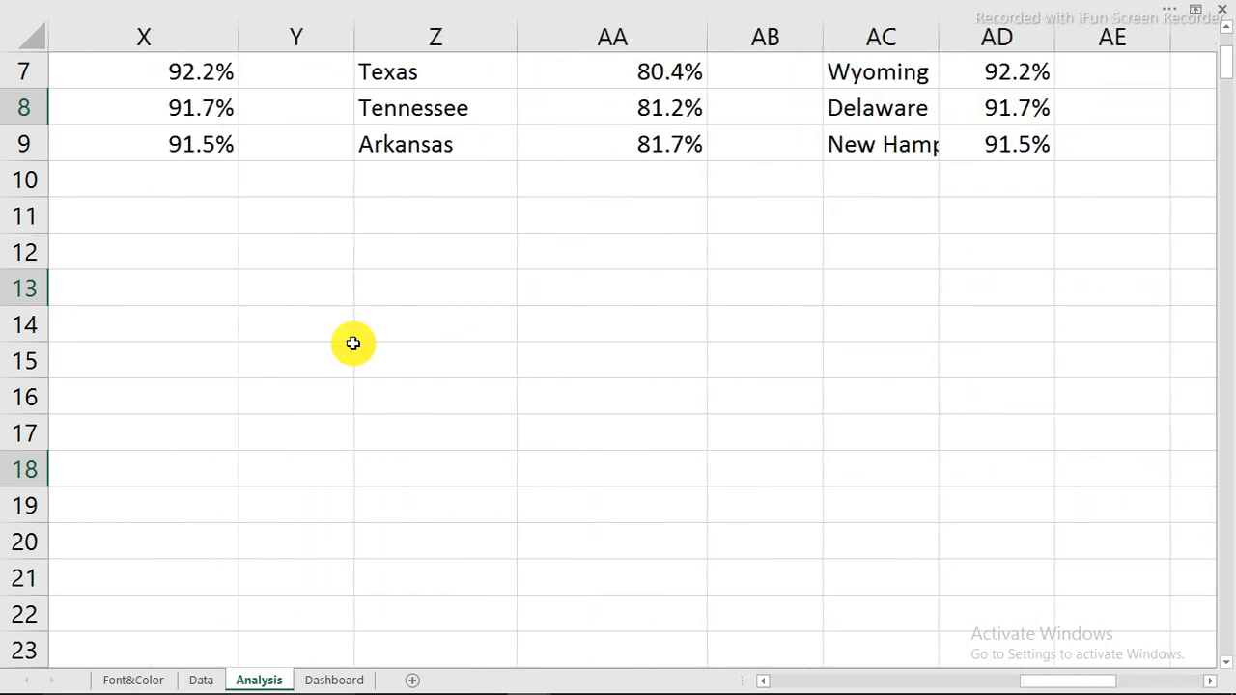
{"action": "scroll", "coordinate": [353, 333], "scroll_direction": "up", "scroll_amount": 2}
{"action": "left_click_drag", "start_coordinate": [399, 145], "coordinate": [688, 361]}
{"action": "right_click", "coordinate": [687, 361]}
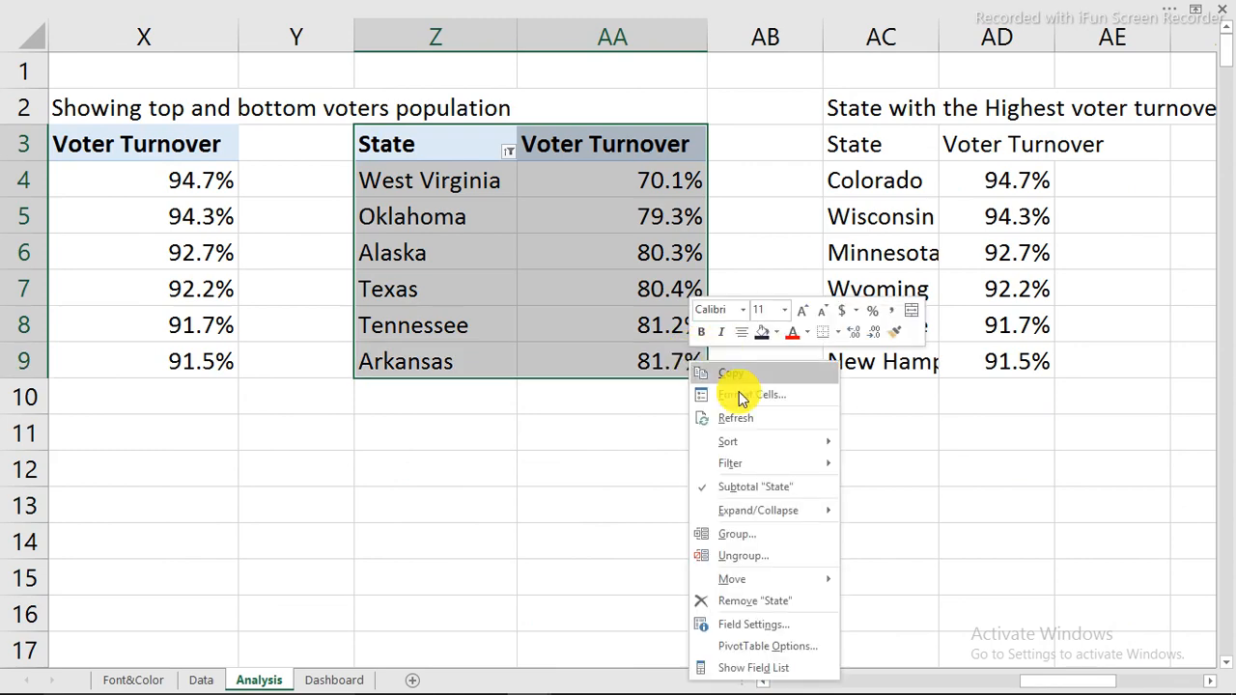
{"action": "left_click", "coordinate": [1189, 552]}
{"action": "key", "text": "ctrl+c"}
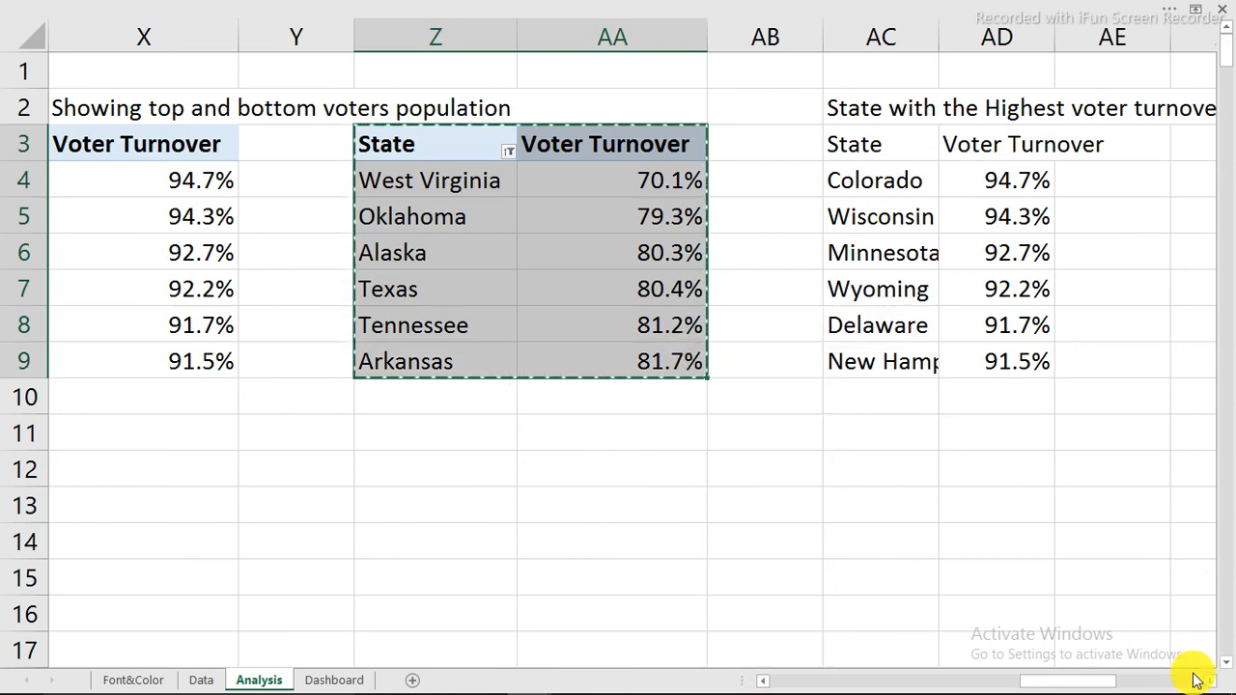
Paste the copied pivot table at cell AP3 of the Analysis sheet
{"action": "left_click", "coordinate": [1218, 682]}
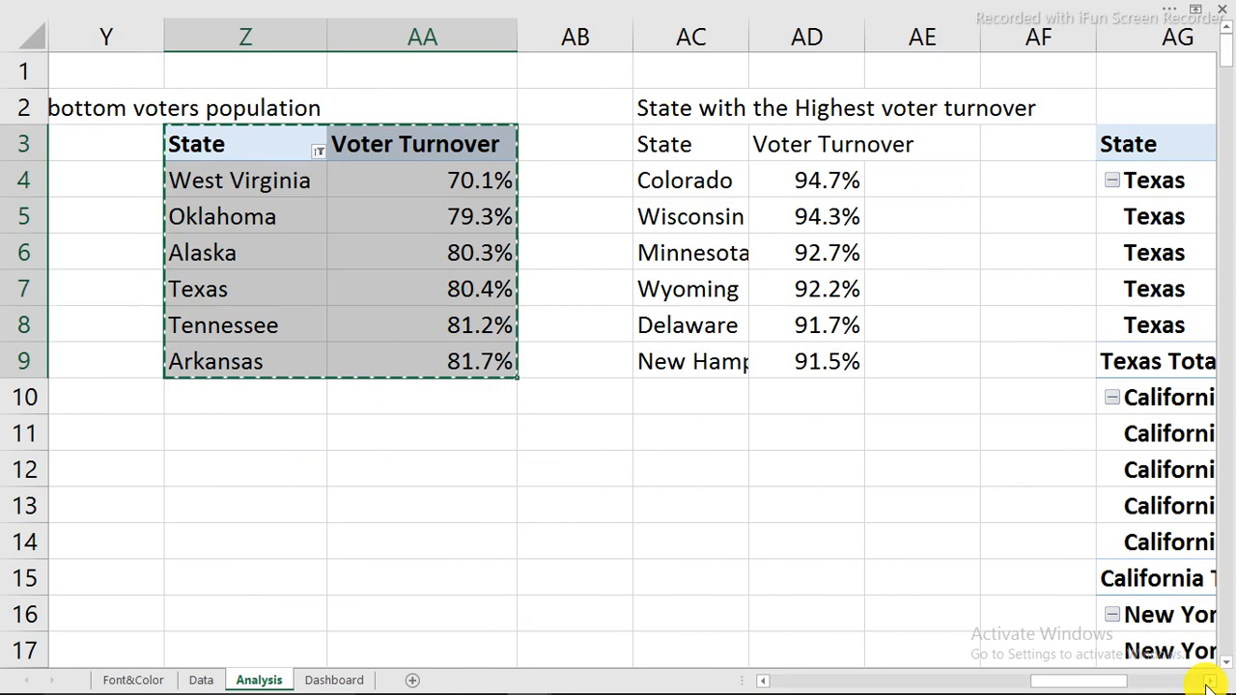
{"action": "left_click", "coordinate": [1209, 684]}
{"action": "left_click", "coordinate": [773, 145]}
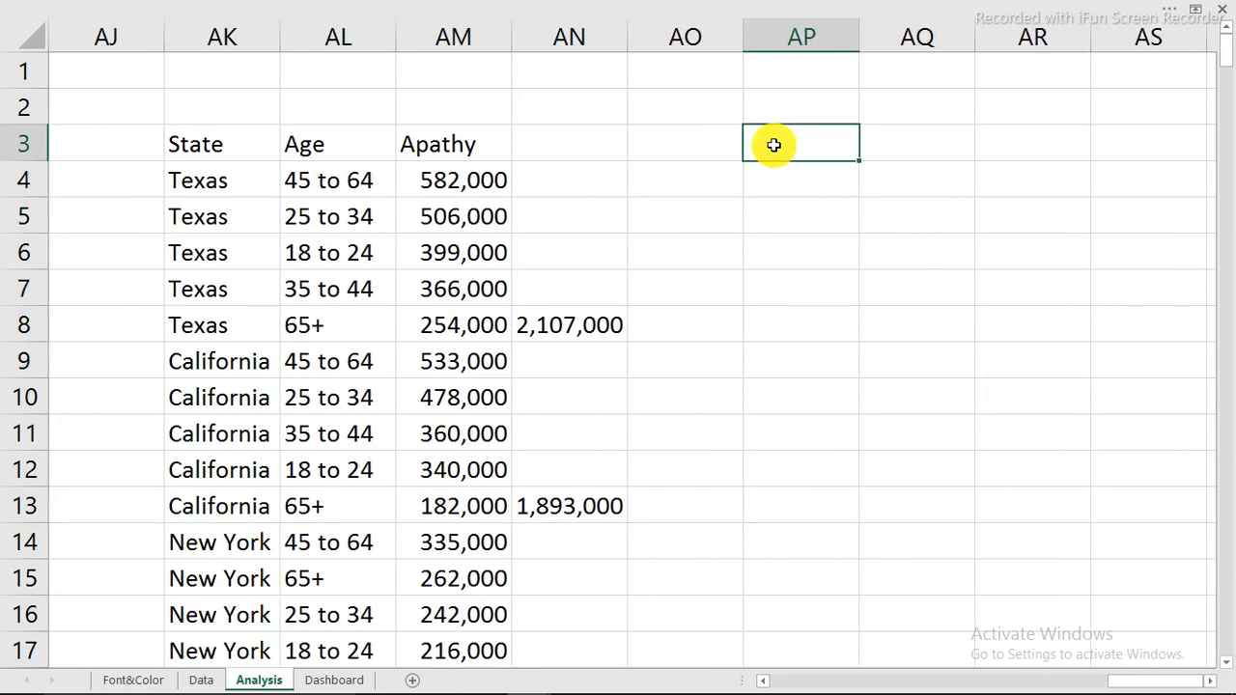
{"action": "right_click", "coordinate": [773, 145]}
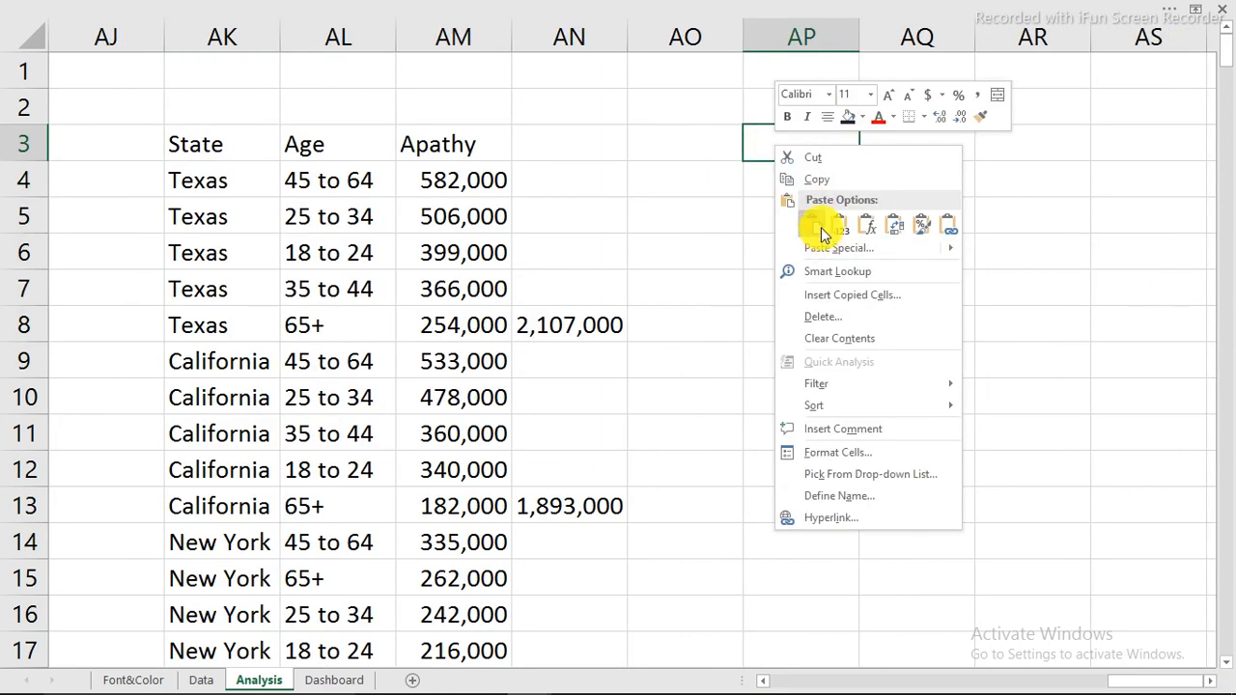
{"action": "left_click", "coordinate": [821, 227]}
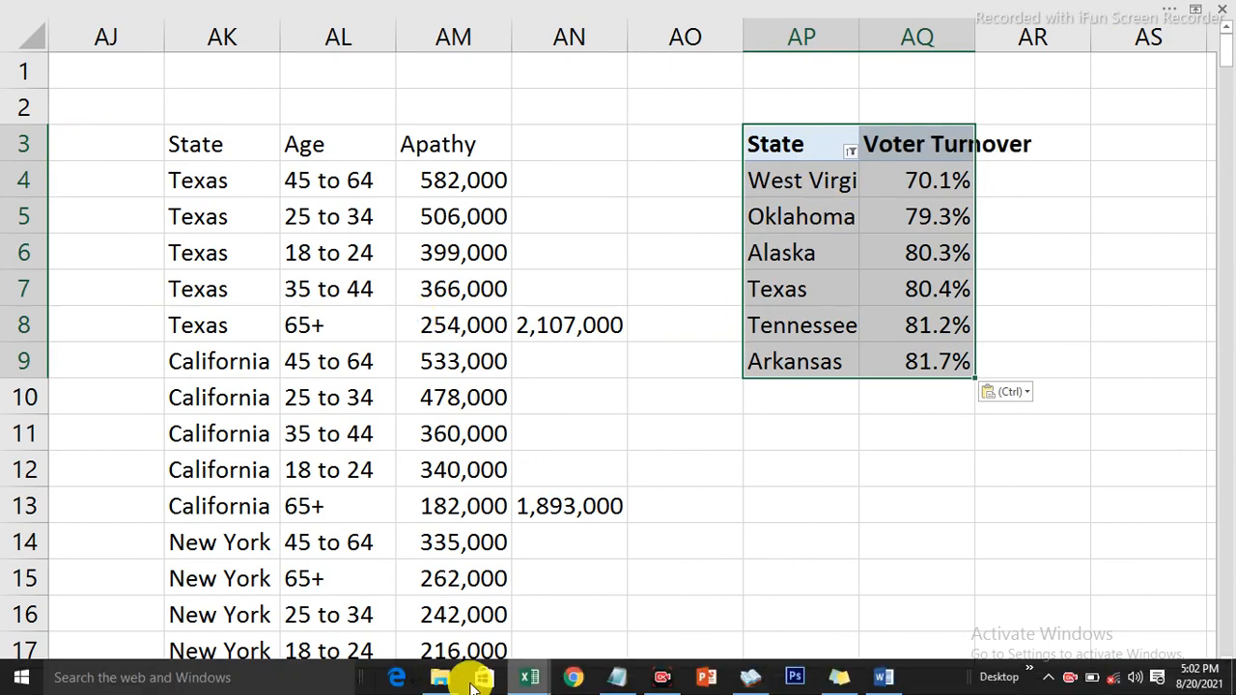
Switch to the finished dashboard workbook and copy the titles "States with lowest reg voters" and "Reg. voters by age groups"
{"action": "mouse_move", "coordinate": [441, 678]}
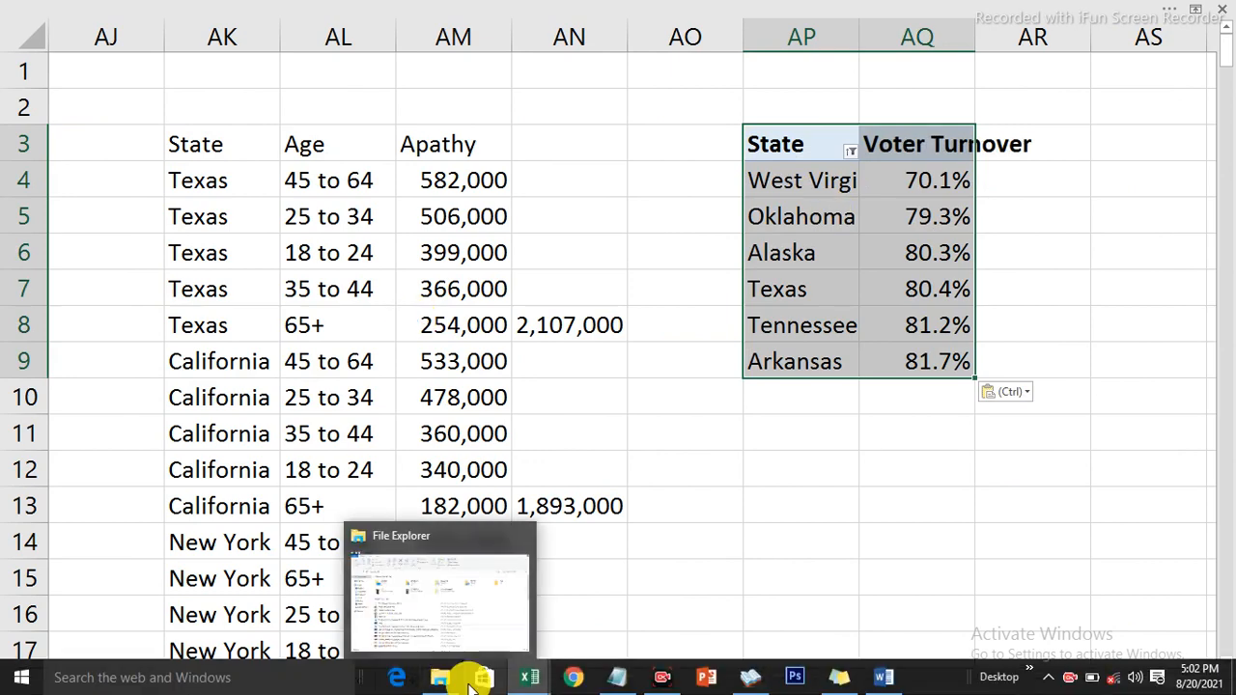
{"action": "mouse_move", "coordinate": [529, 678]}
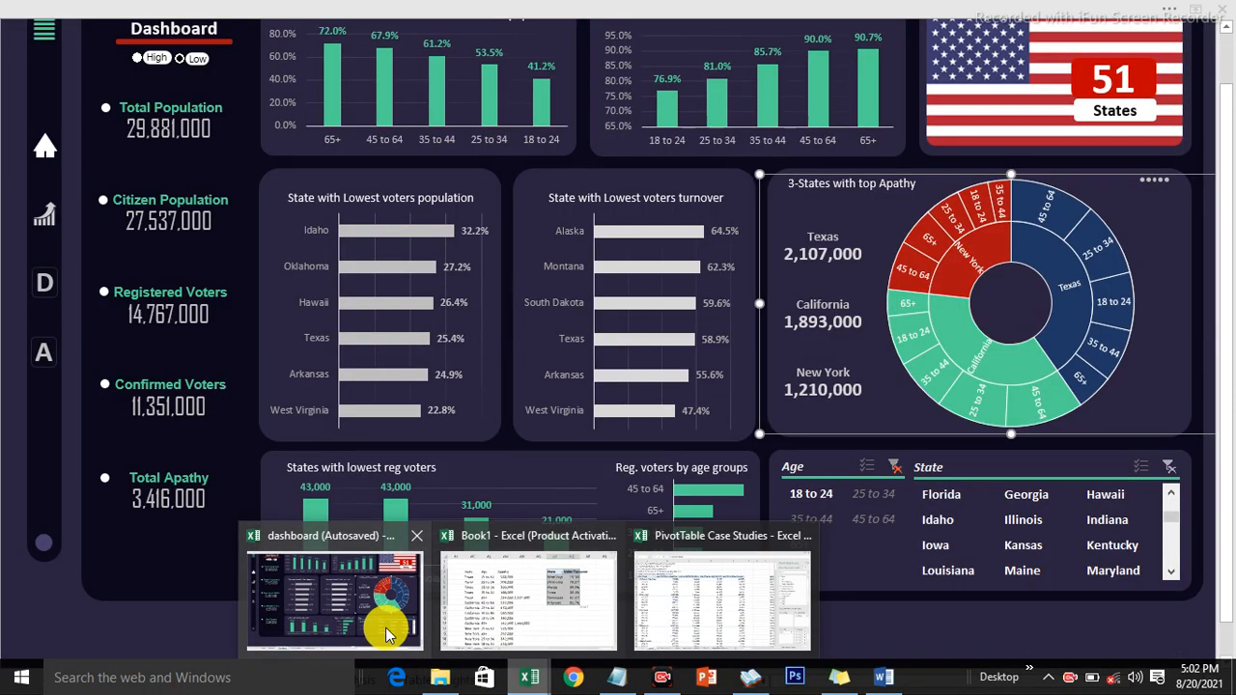
{"action": "left_click", "coordinate": [386, 633]}
{"action": "left_click", "coordinate": [303, 473]}
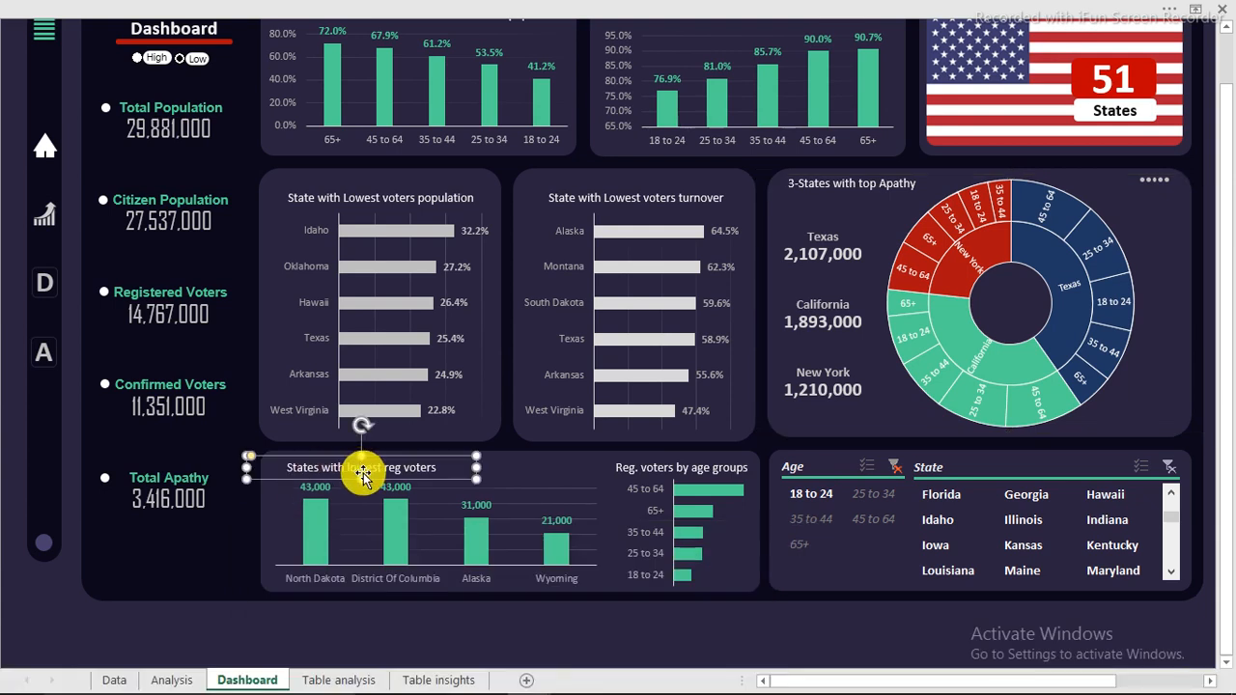
{"action": "left_click", "coordinate": [663, 480], "text": "ctrl"}
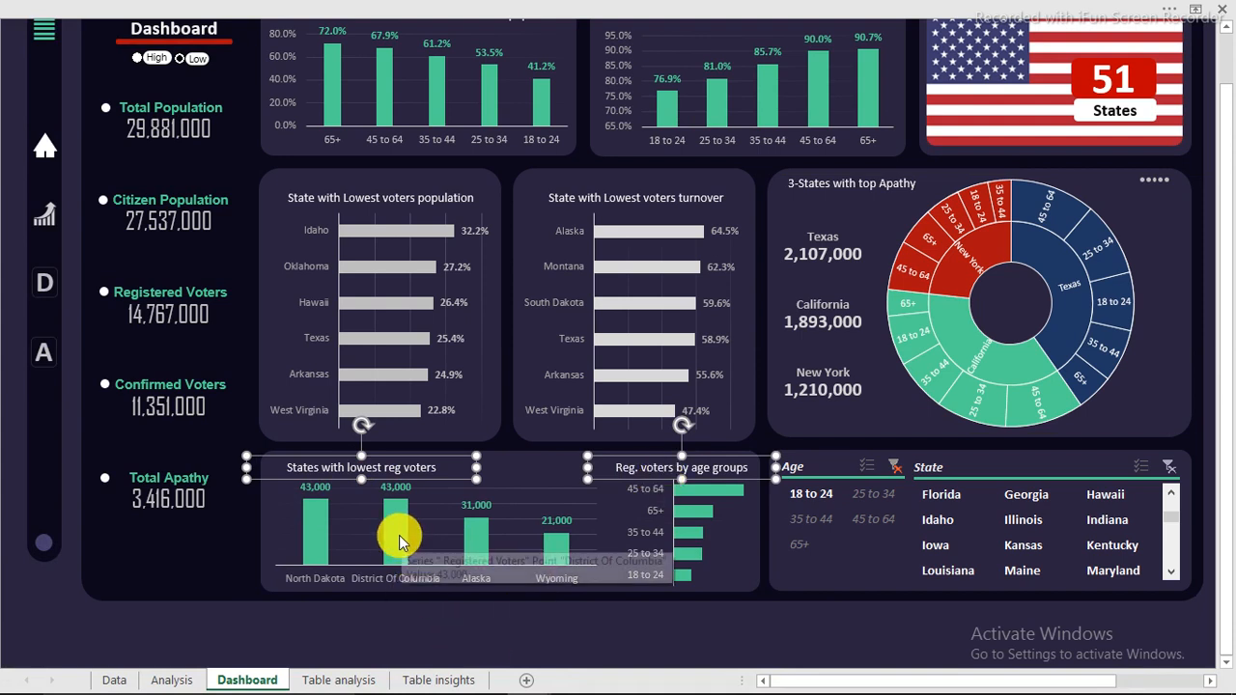
Paste both titles into Book1's Dashboard sheet and position them along the upper edge of the empty panel below the state charts
{"action": "mouse_move", "coordinate": [474, 673]}
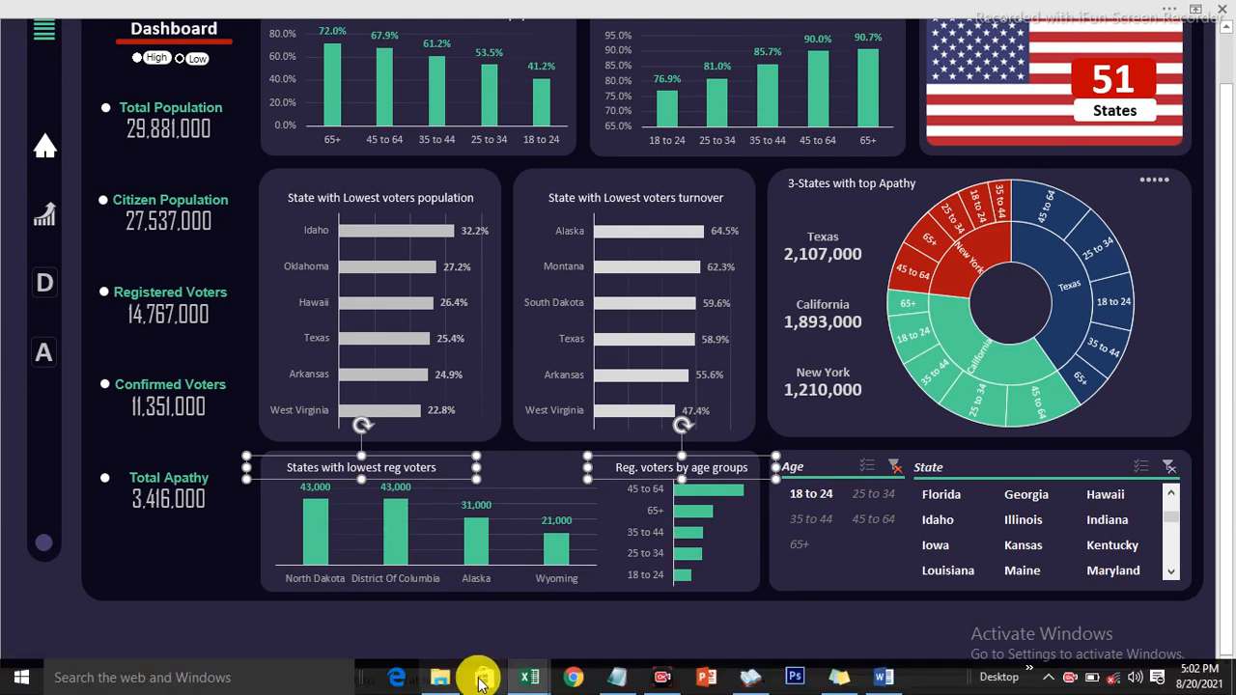
{"action": "mouse_move", "coordinate": [533, 681]}
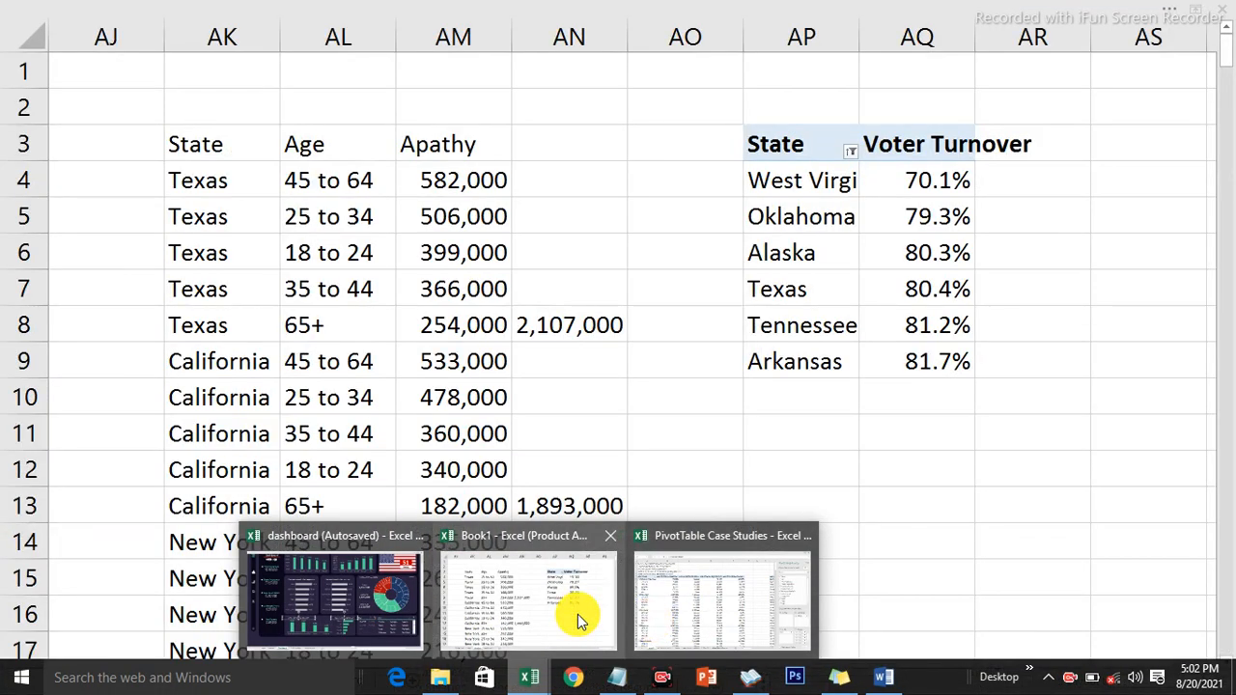
{"action": "left_click", "coordinate": [579, 621]}
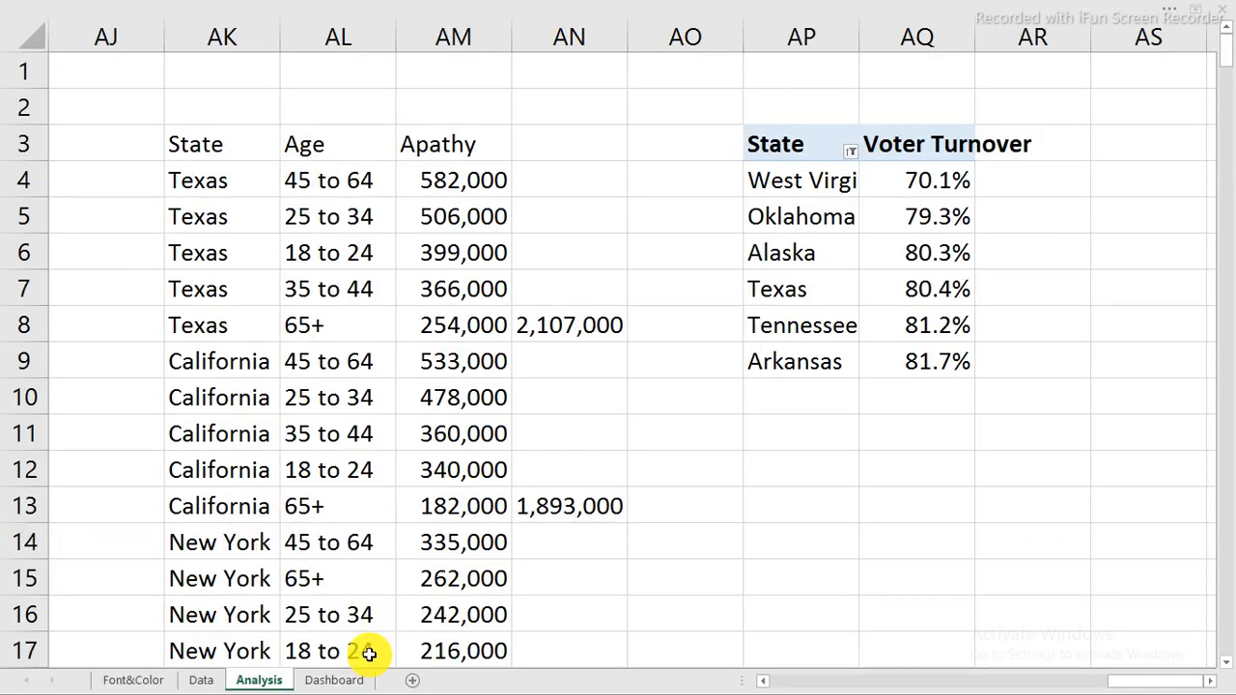
{"action": "left_click", "coordinate": [328, 678]}
{"action": "left_click", "coordinate": [311, 523]}
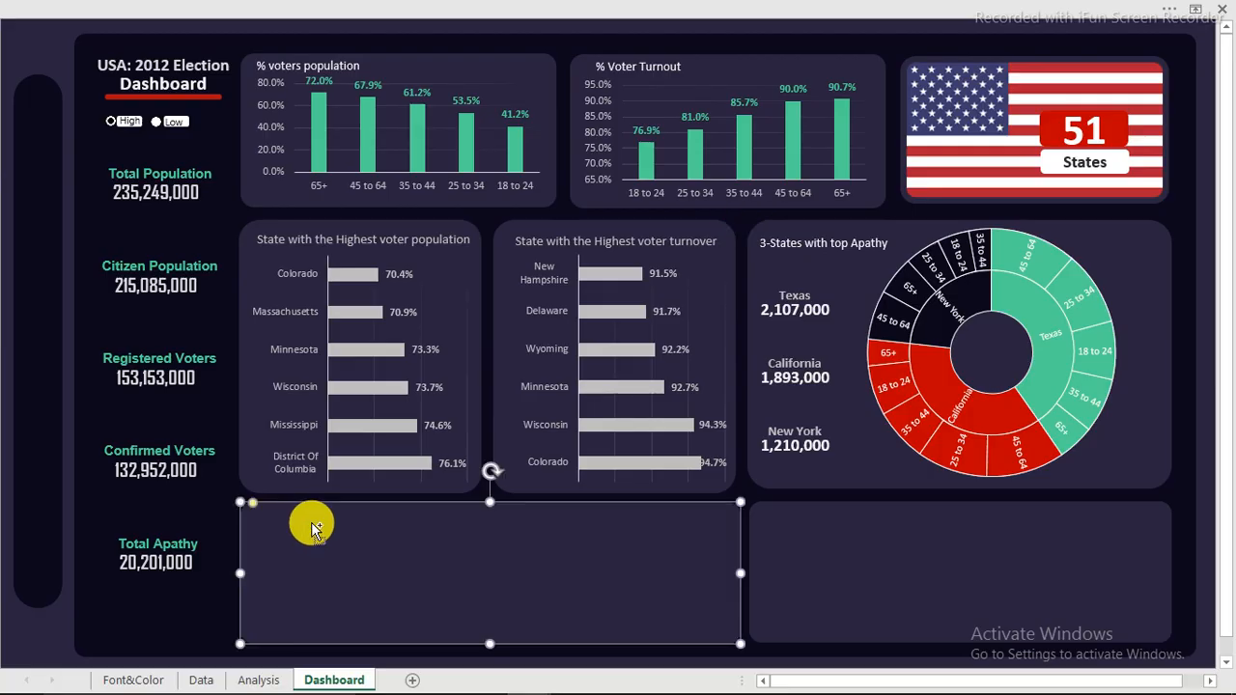
{"action": "key", "text": "ctrl+v"}
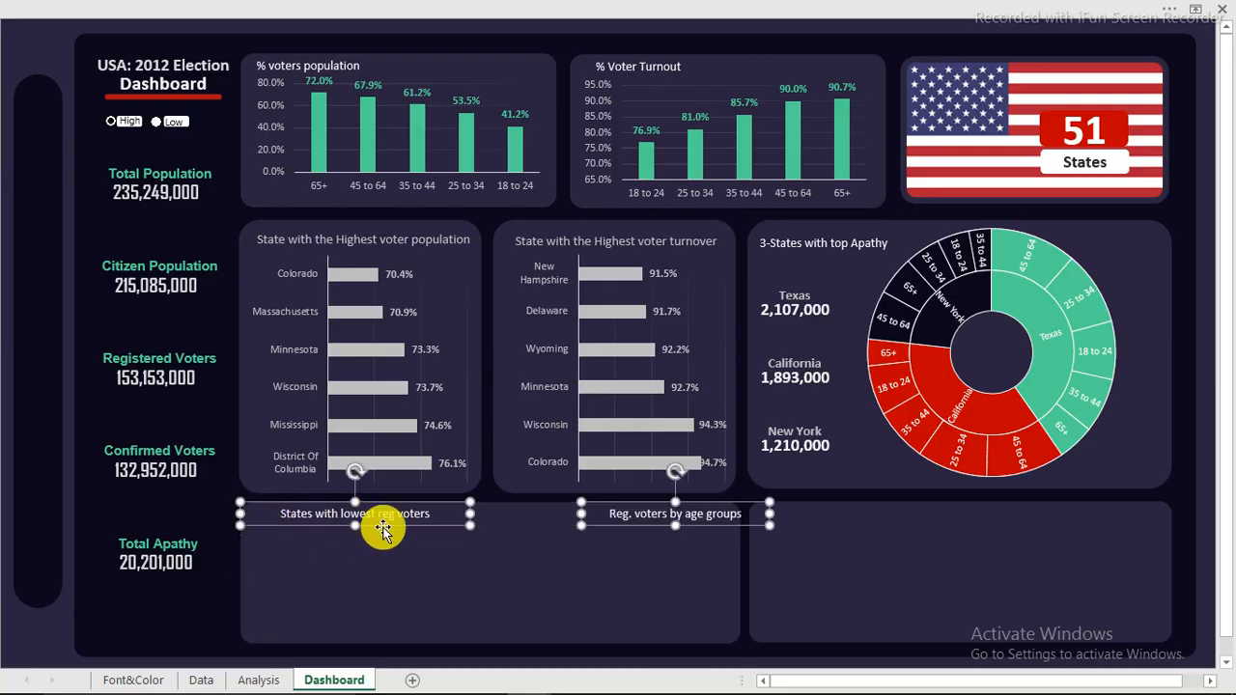
{"action": "left_click_drag", "start_coordinate": [383, 527], "coordinate": [358, 532]}
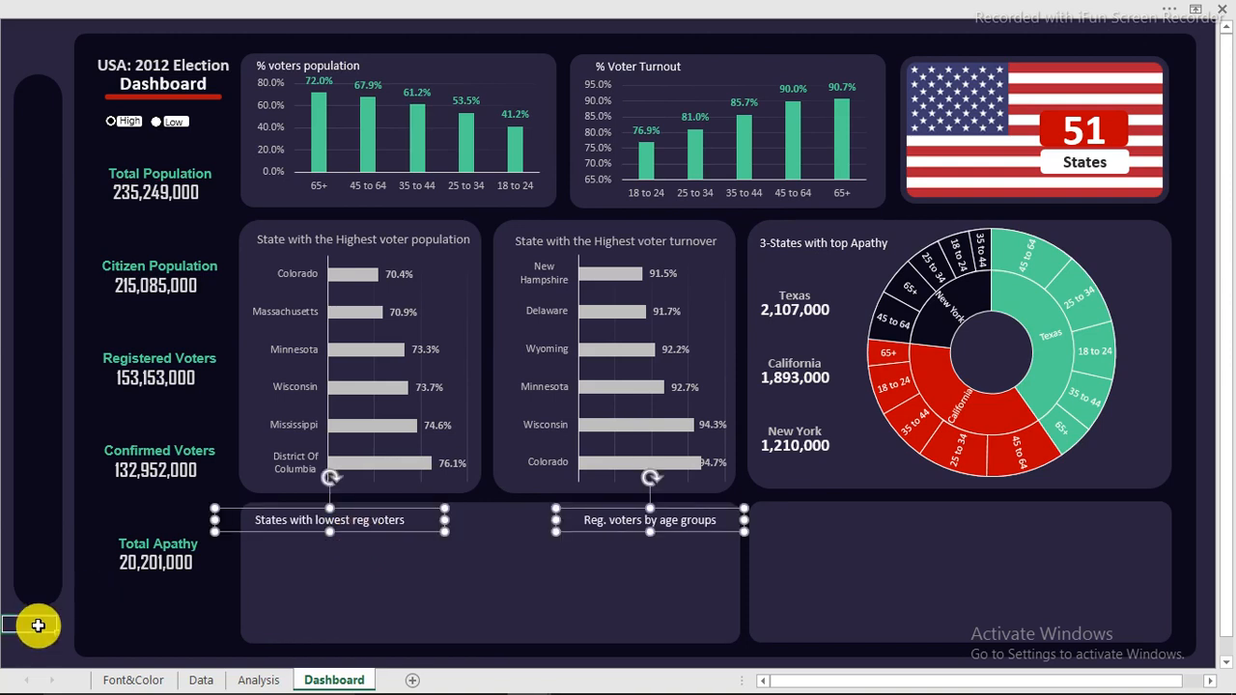
{"action": "left_click", "coordinate": [31, 624]}
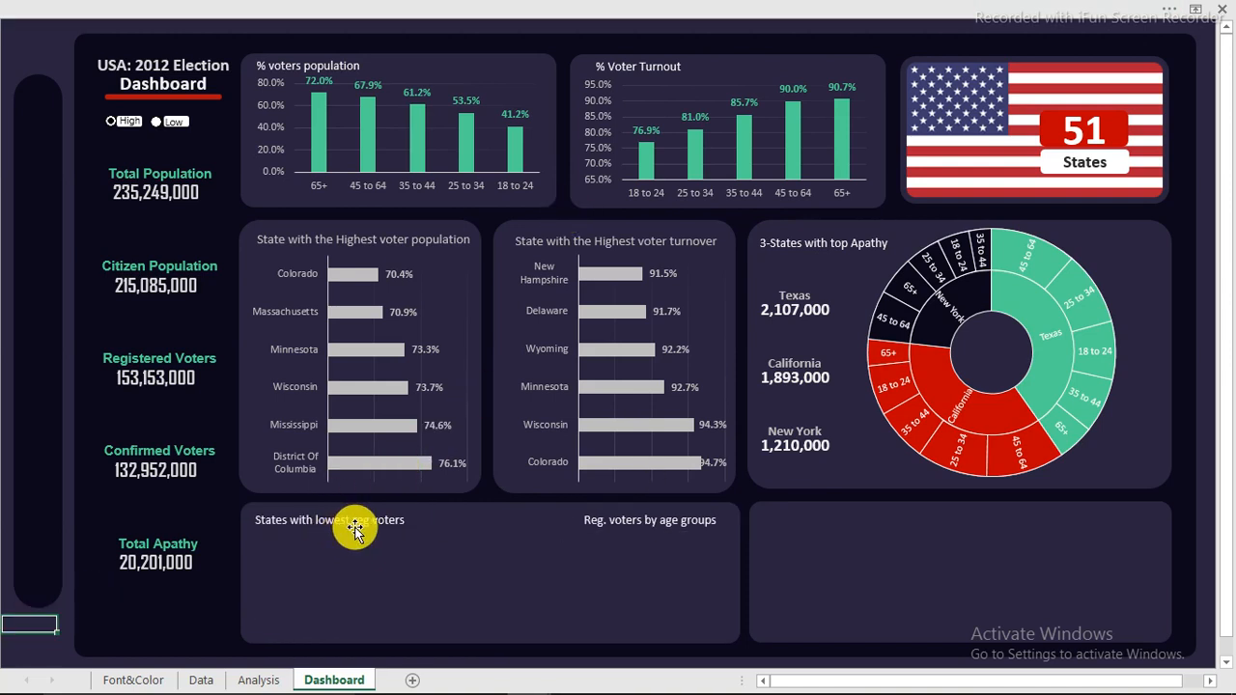
Show the PivotTable field list for the pivot table at AP3 on the Analysis sheet
{"action": "left_click", "coordinate": [258, 681]}
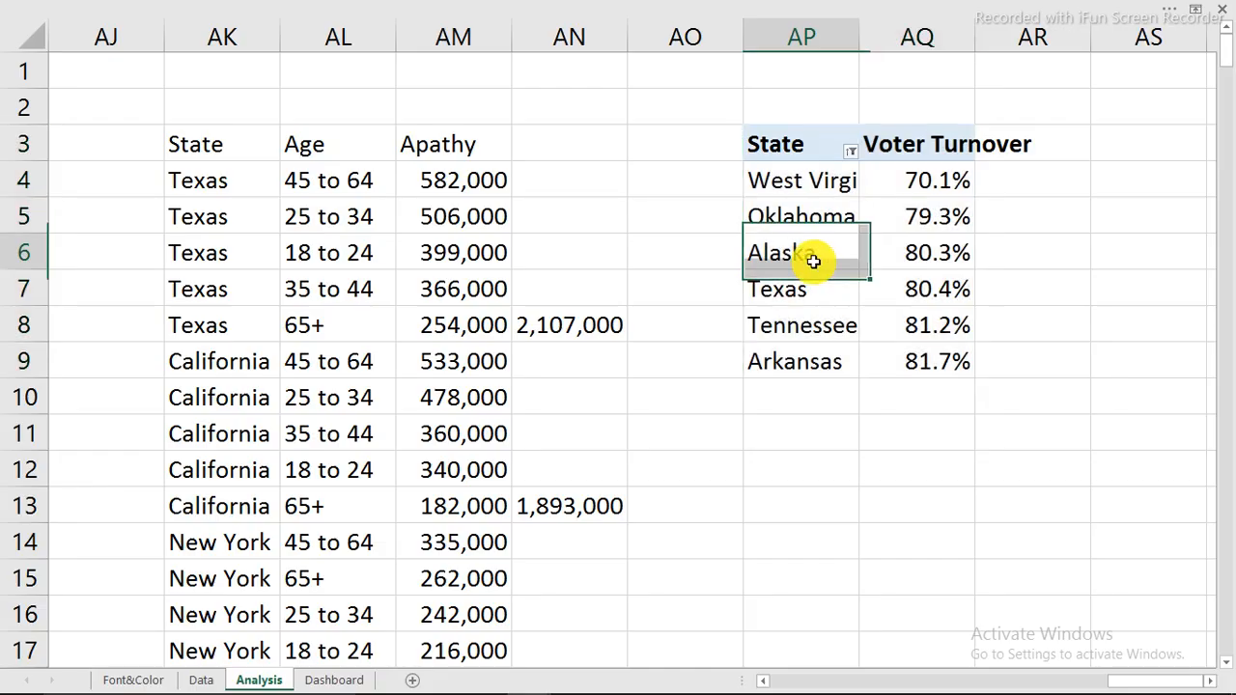
{"action": "right_click", "coordinate": [828, 258]}
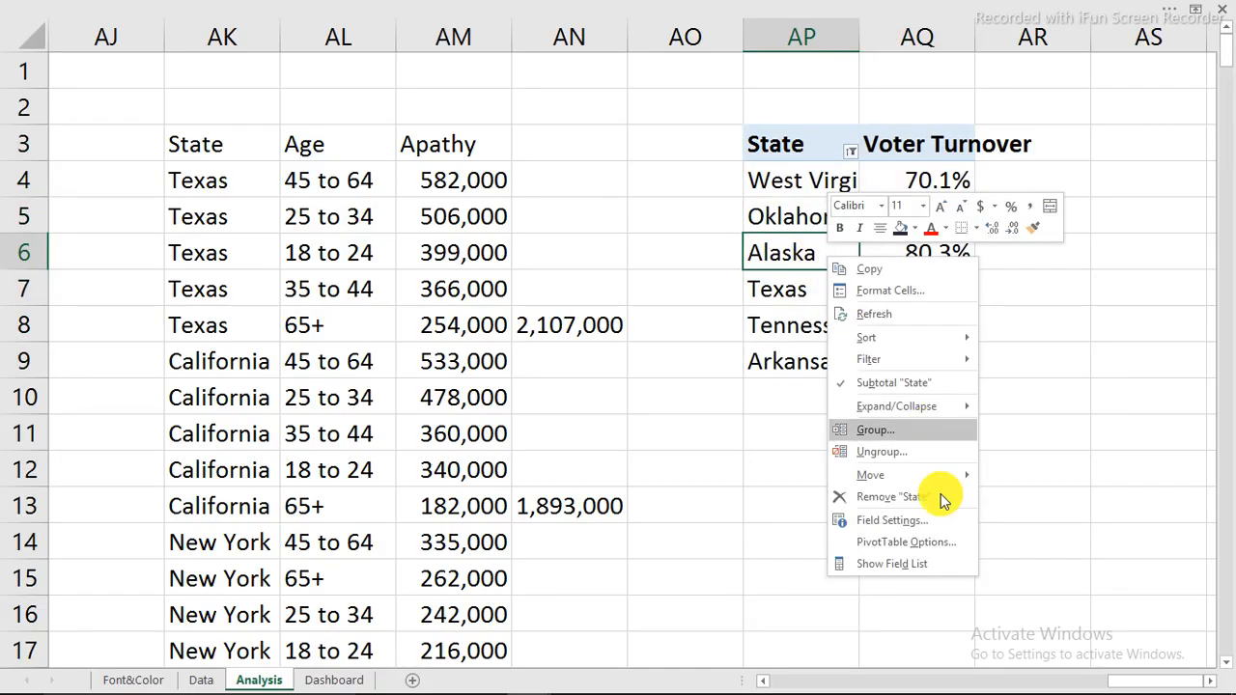
{"action": "left_click", "coordinate": [930, 570]}
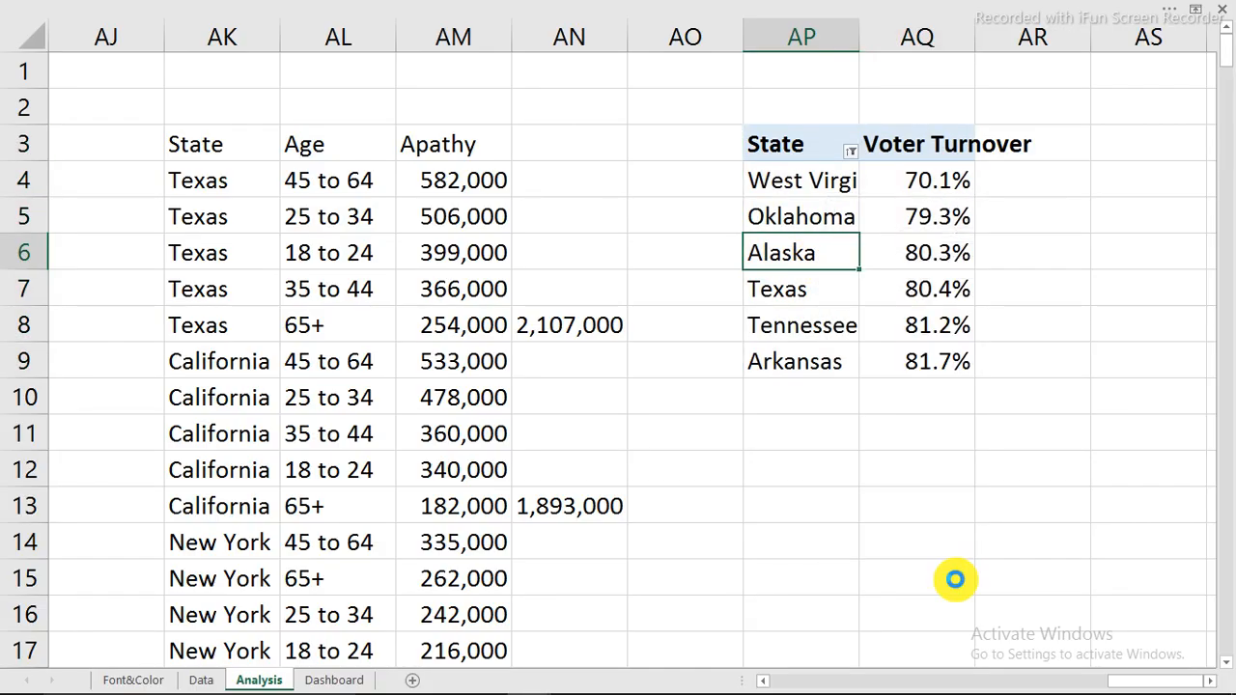
{"action": "left_click", "coordinate": [973, 684]}
{"action": "left_click", "coordinate": [974, 684]}
{"action": "left_click", "coordinate": [973, 684]}
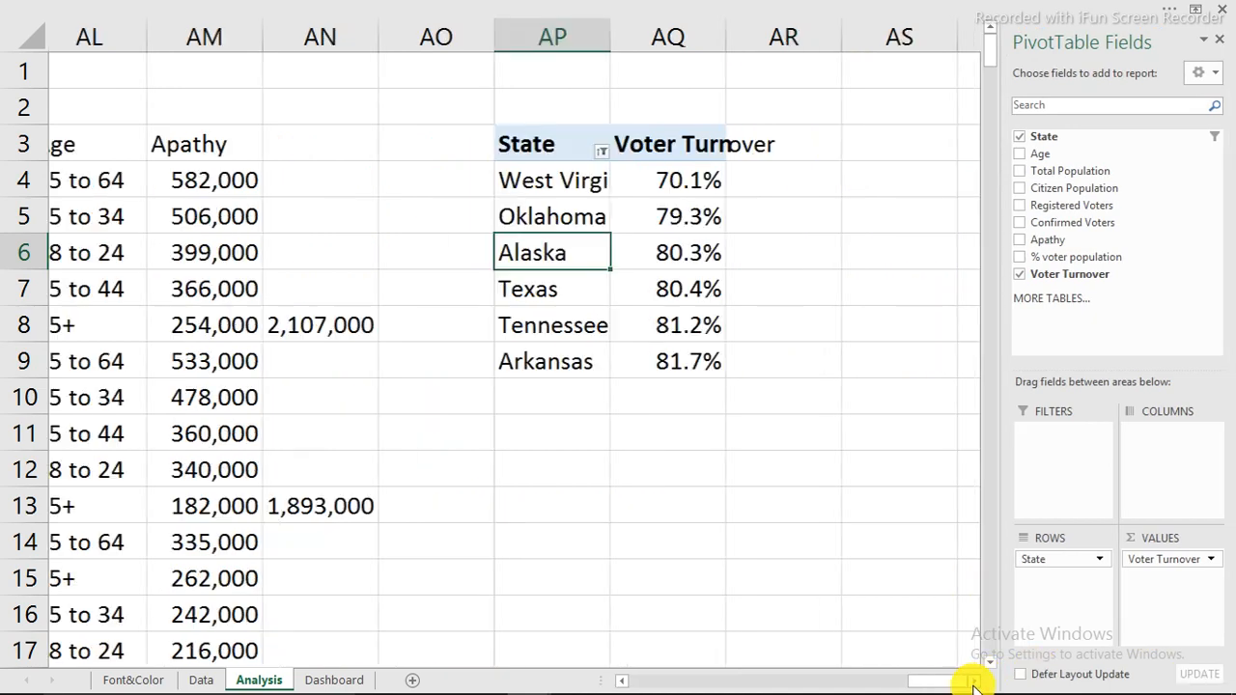
{"action": "left_click", "coordinate": [973, 684]}
{"action": "left_click", "coordinate": [973, 684]}
{"action": "mouse_move", "coordinate": [1184, 679]}
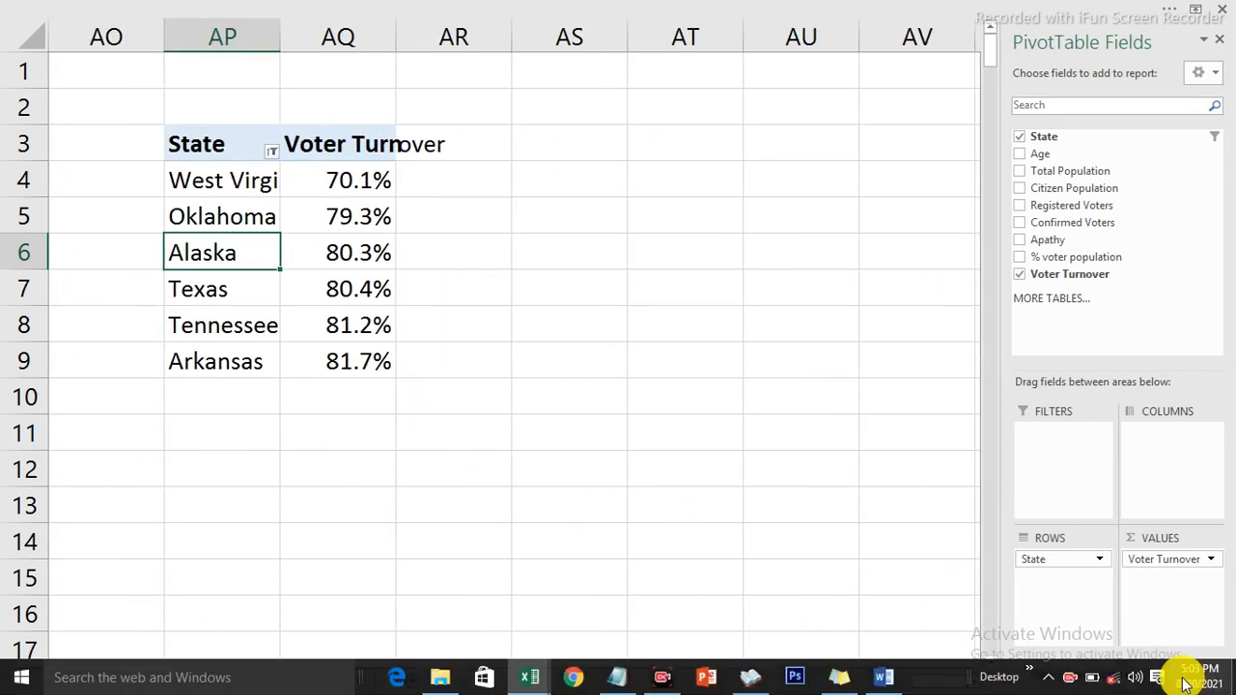
Replace Voter Turnover with Registered Voters in the AP3 pivot table's values and clear its State filter
{"action": "left_click", "coordinate": [1072, 675]}
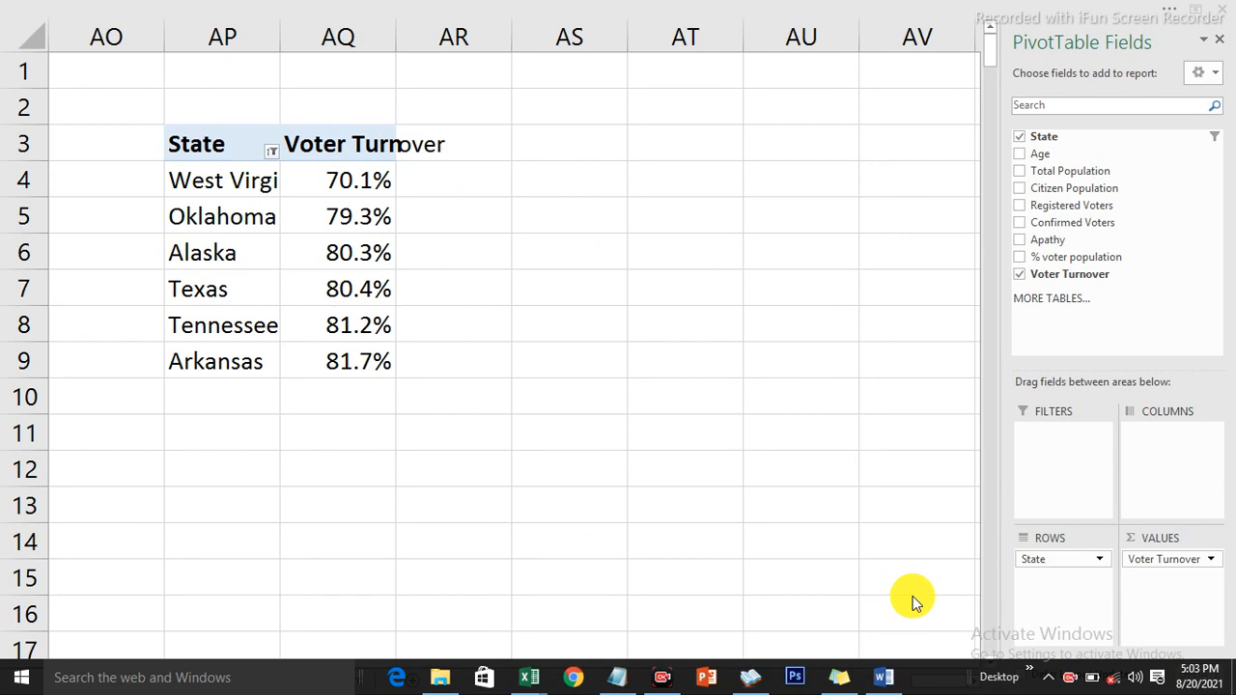
{"action": "left_click", "coordinate": [338, 306]}
{"action": "left_click", "coordinate": [346, 309]}
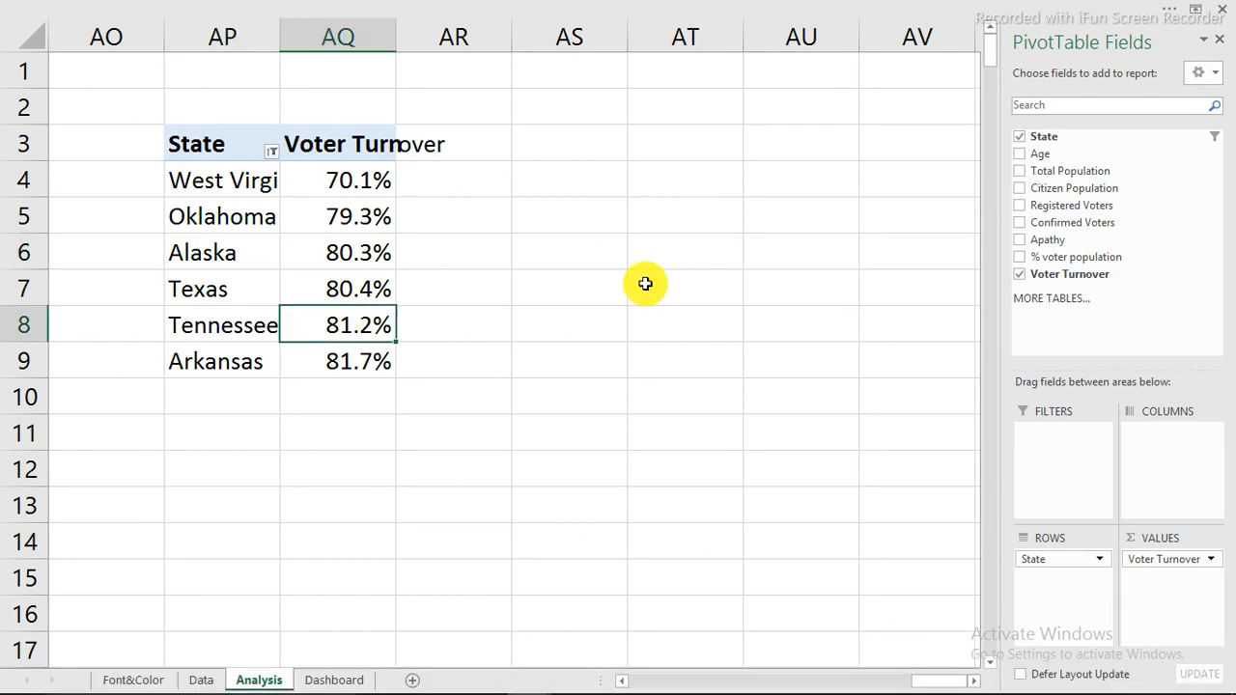
{"action": "left_click", "coordinate": [1021, 275]}
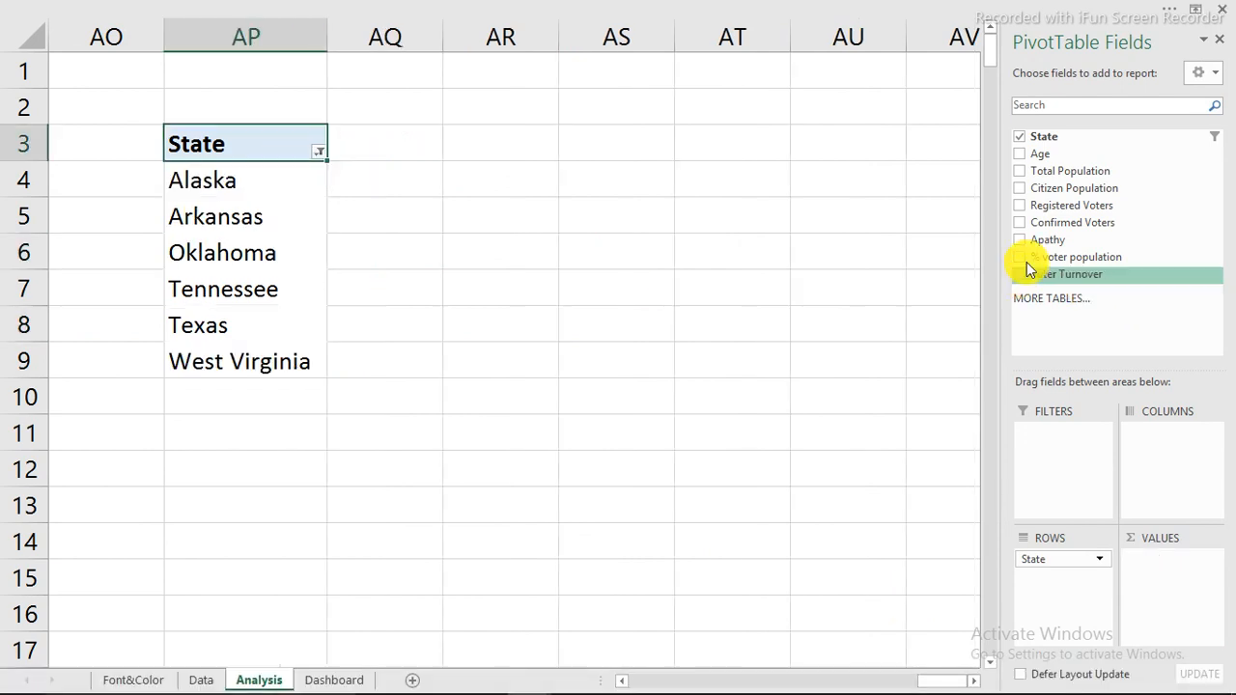
{"action": "left_click", "coordinate": [1020, 207]}
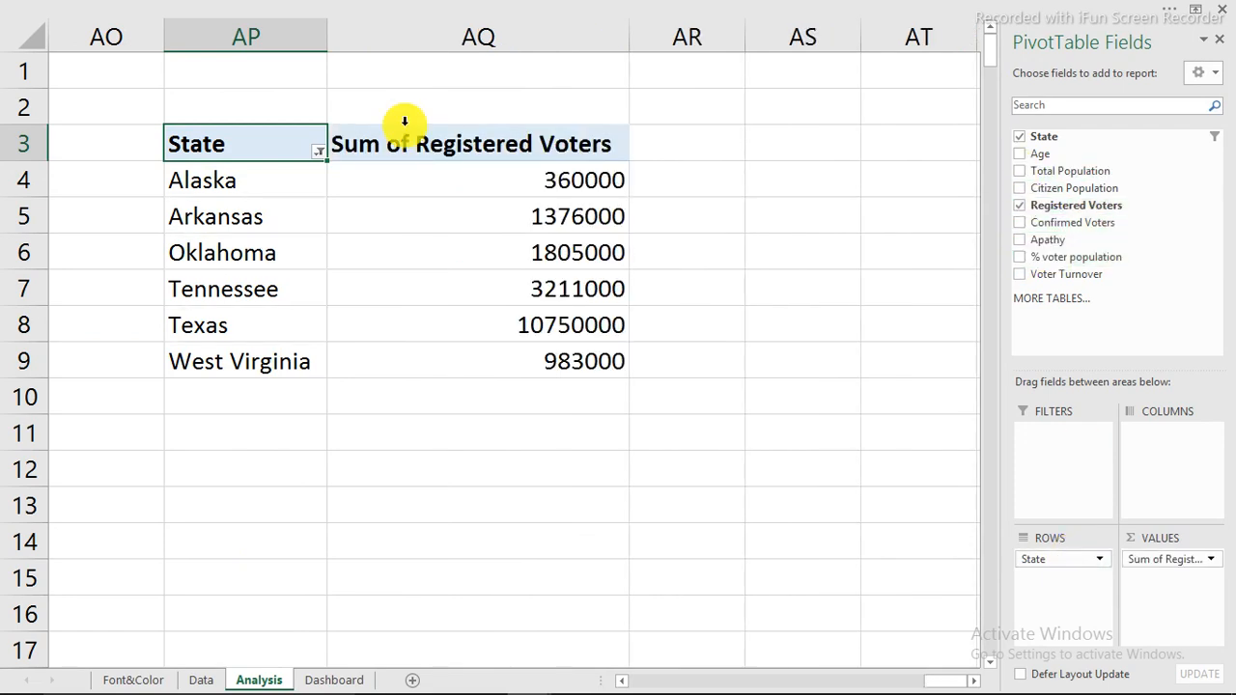
{"action": "left_click", "coordinate": [321, 151]}
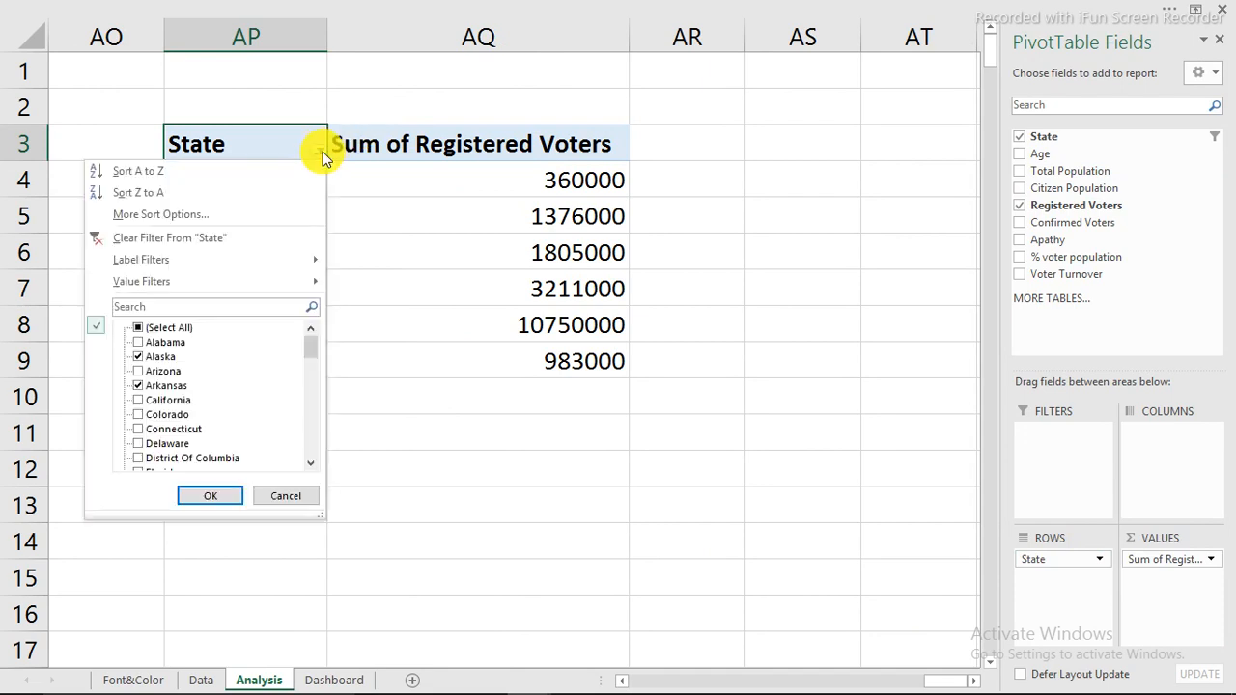
{"action": "left_click", "coordinate": [230, 238]}
Sort the AP3 pivot table by its Registered Voters sums from largest to smallest
{"action": "left_click", "coordinate": [657, 178]}
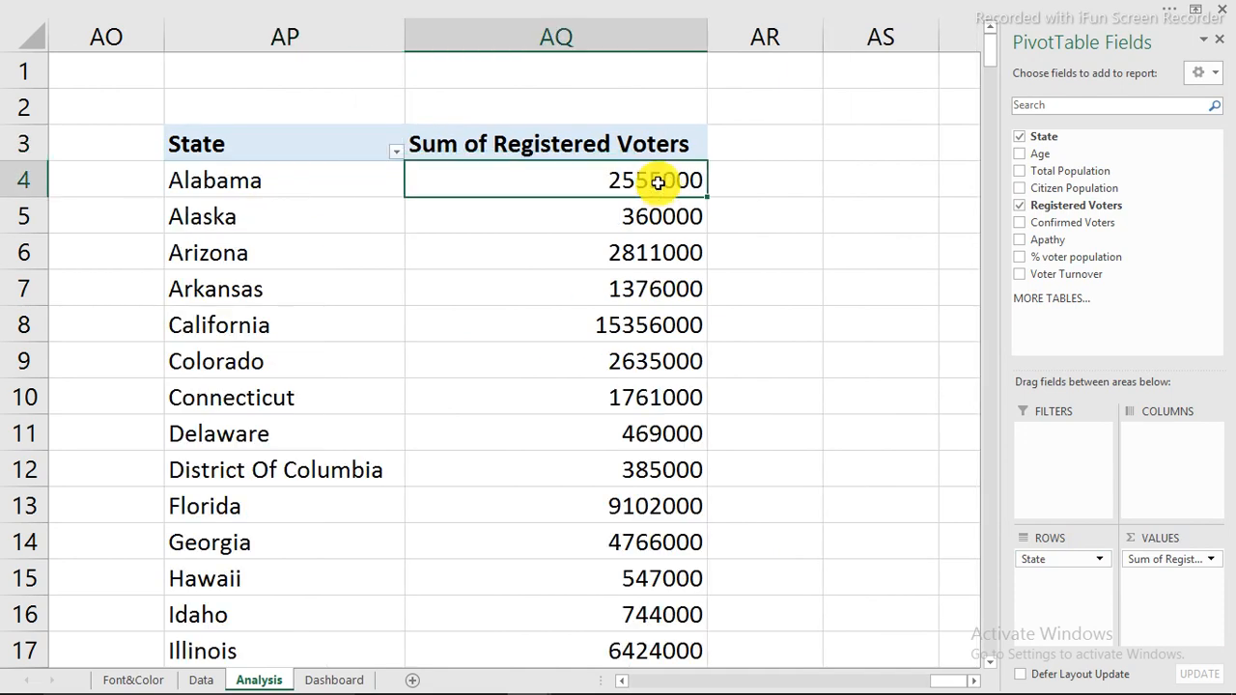
{"action": "right_click", "coordinate": [657, 179]}
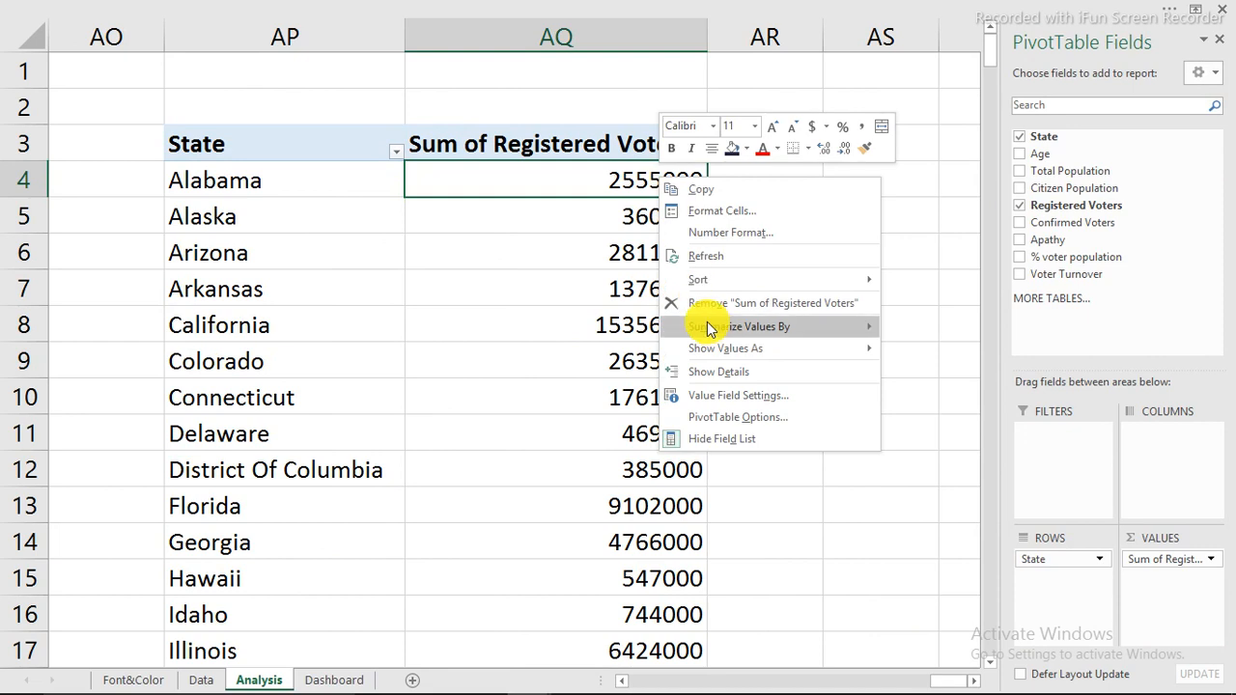
{"action": "mouse_move", "coordinate": [751, 281]}
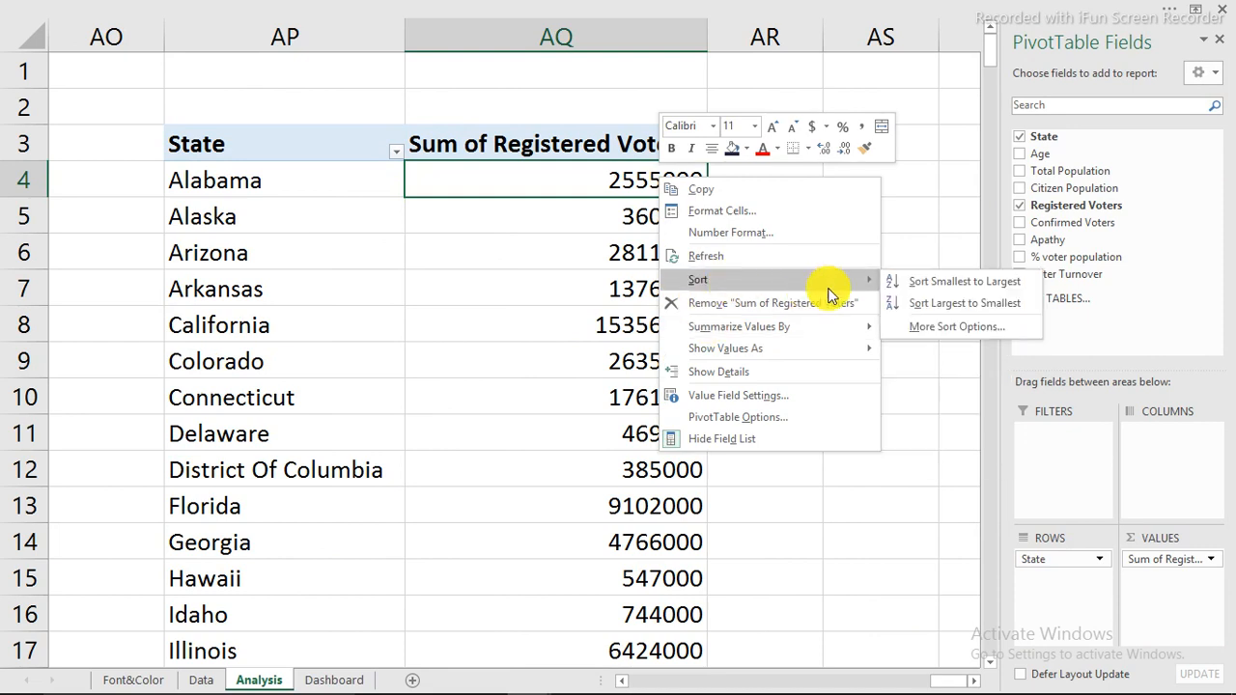
{"action": "left_click", "coordinate": [932, 307]}
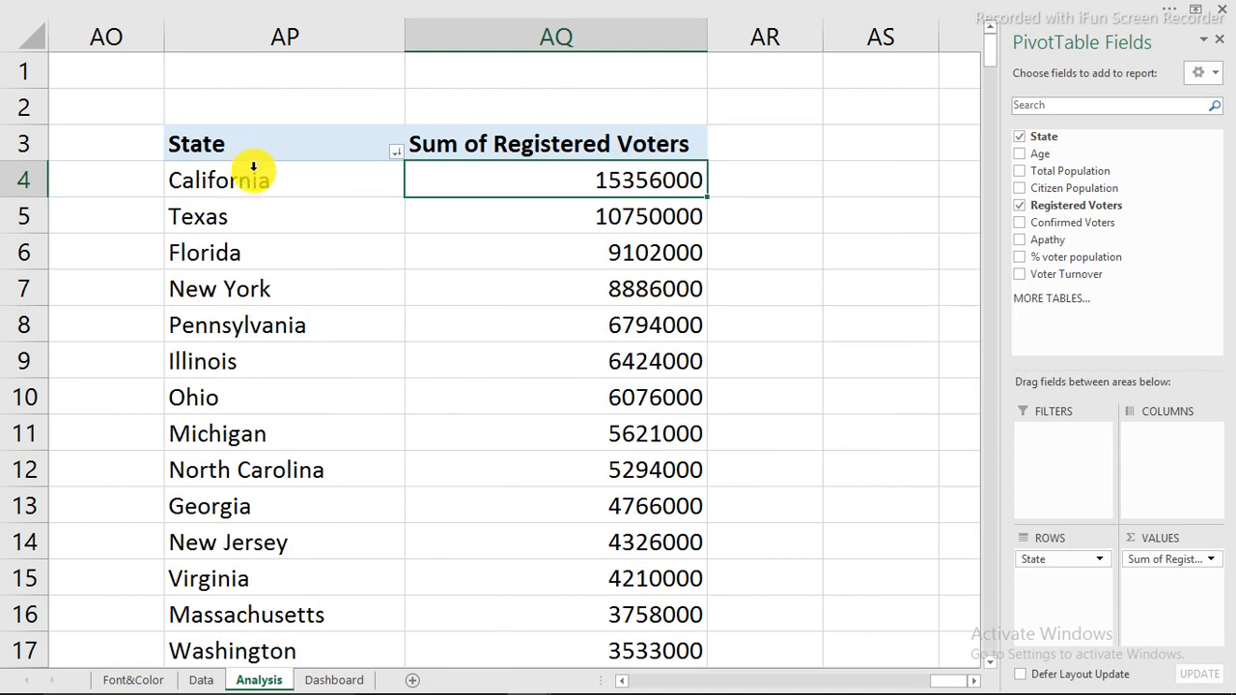
Filter the AP3 pivot table to keep only California, Texas, Florida and New York
{"action": "left_click_drag", "start_coordinate": [254, 181], "coordinate": [254, 288]}
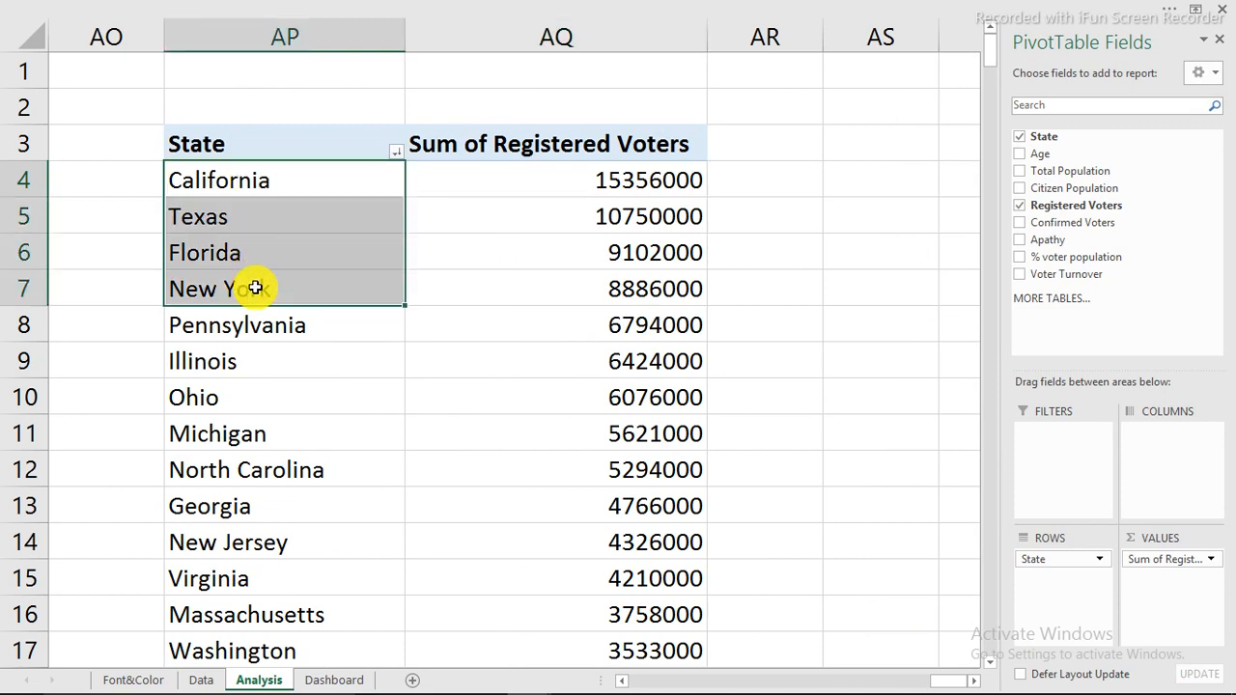
{"action": "right_click", "coordinate": [255, 289]}
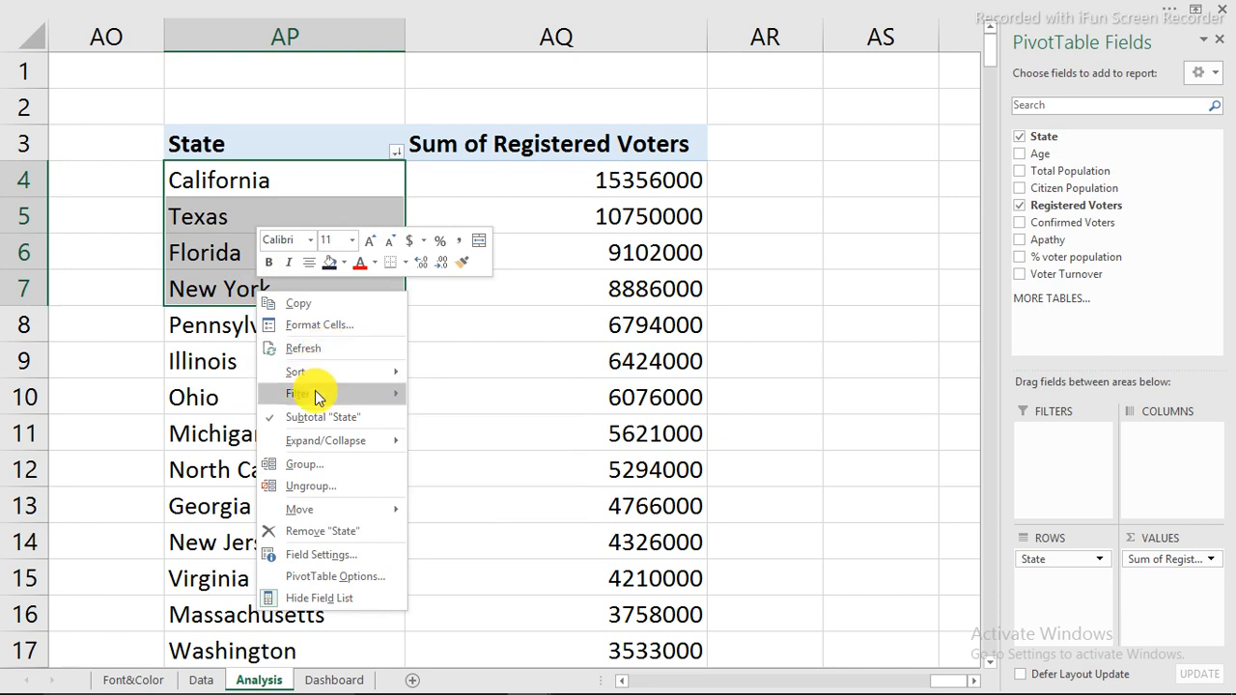
{"action": "mouse_move", "coordinate": [319, 396]}
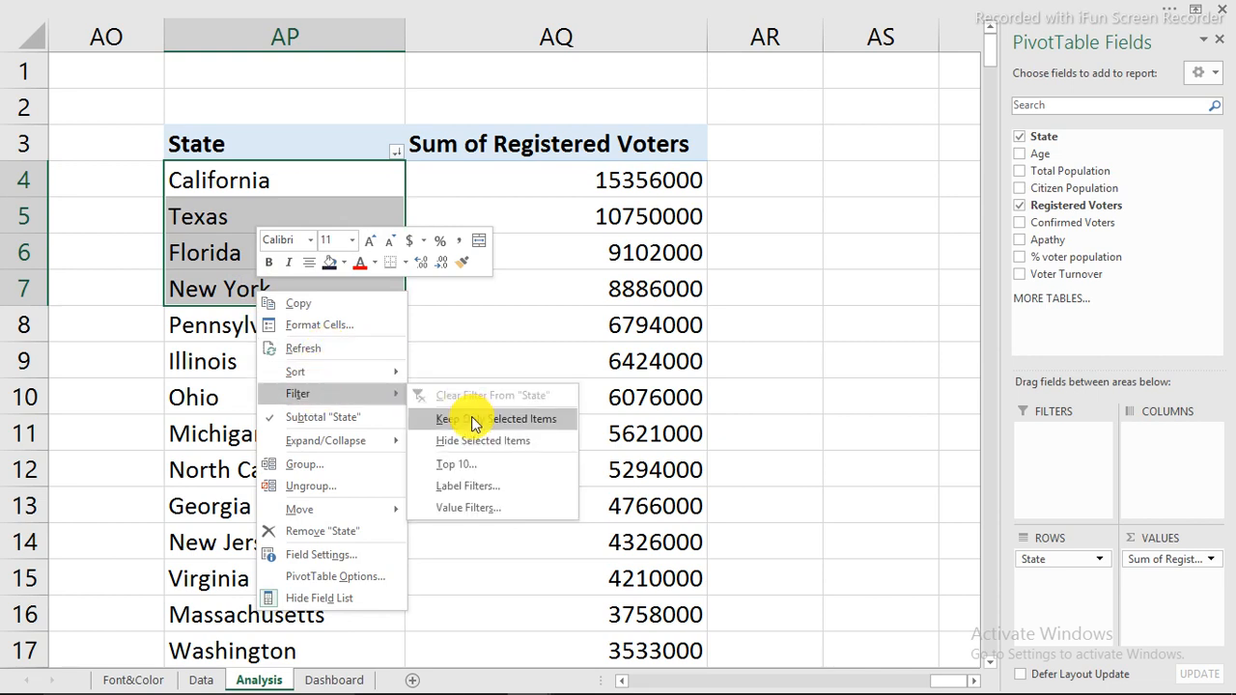
{"action": "left_click", "coordinate": [473, 422]}
Copy the four-state registered-voters pivot table in AP3:AQ7 and paste it at AS3
{"action": "left_click_drag", "start_coordinate": [202, 144], "coordinate": [493, 293]}
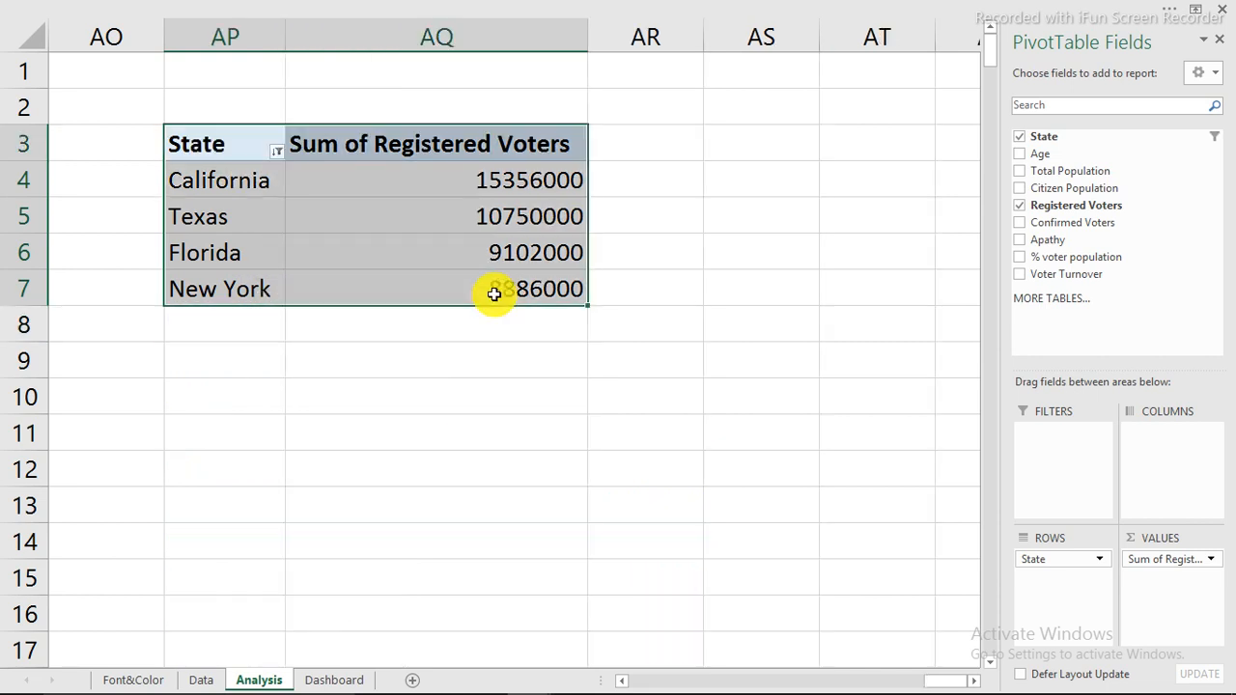
{"action": "right_click", "coordinate": [493, 294]}
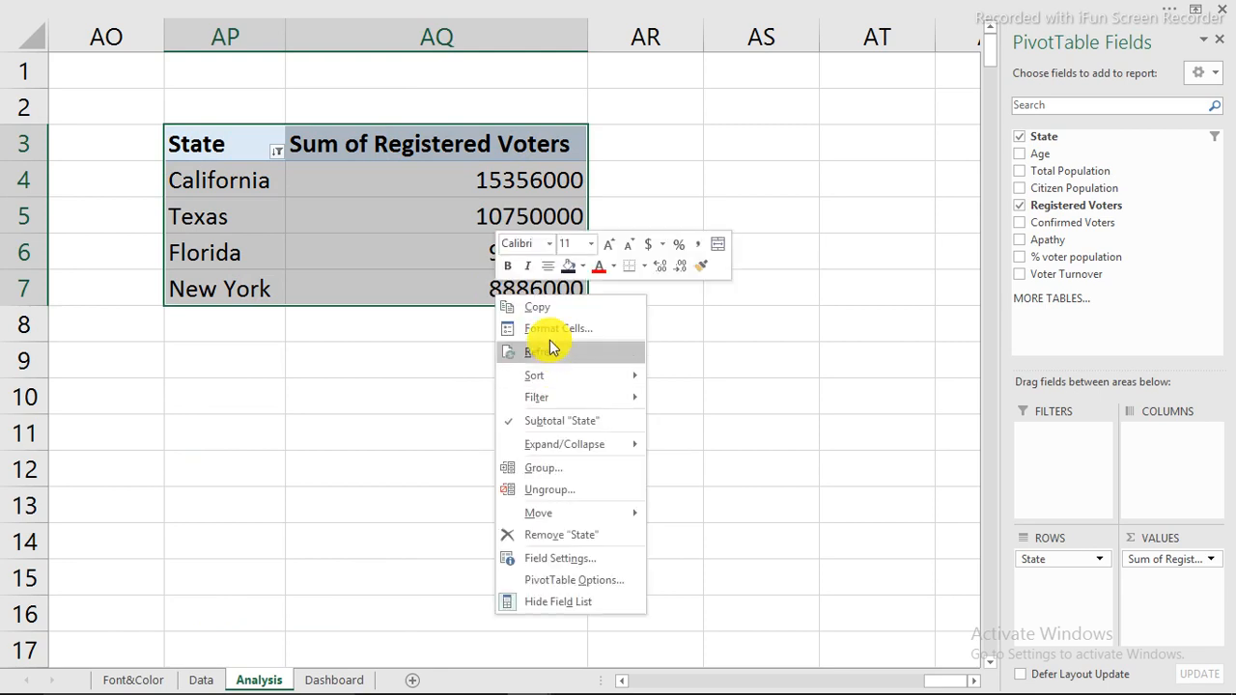
{"action": "left_click", "coordinate": [543, 307]}
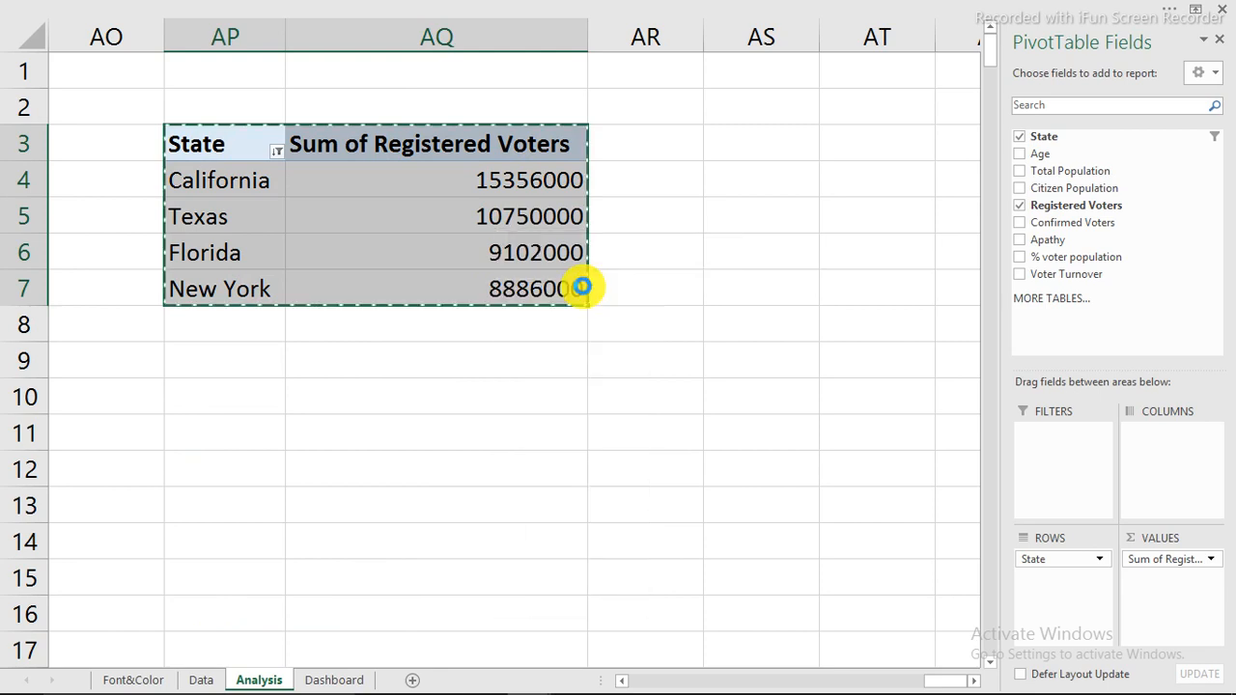
{"action": "left_click", "coordinate": [764, 142]}
{"action": "right_click", "coordinate": [764, 144]}
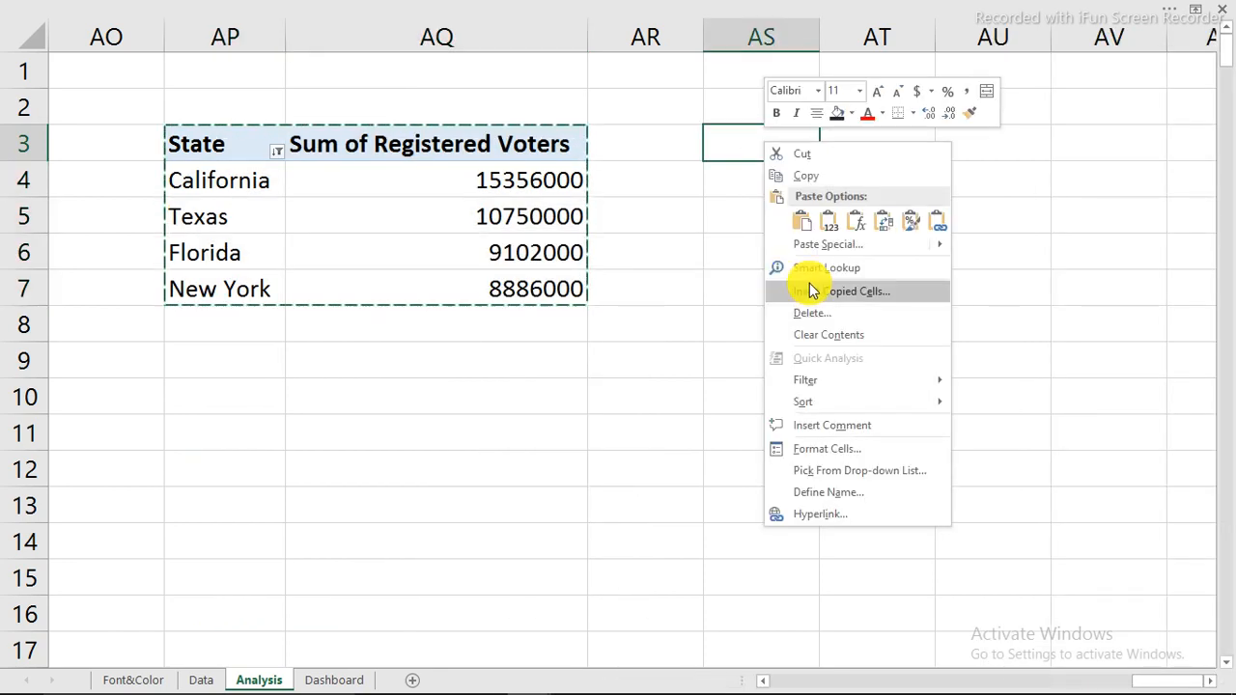
{"action": "left_click", "coordinate": [809, 224]}
Clear the State filter of the AS3 pivot table and sort its Registered Voters sums from smallest to largest
{"action": "left_click", "coordinate": [809, 151]}
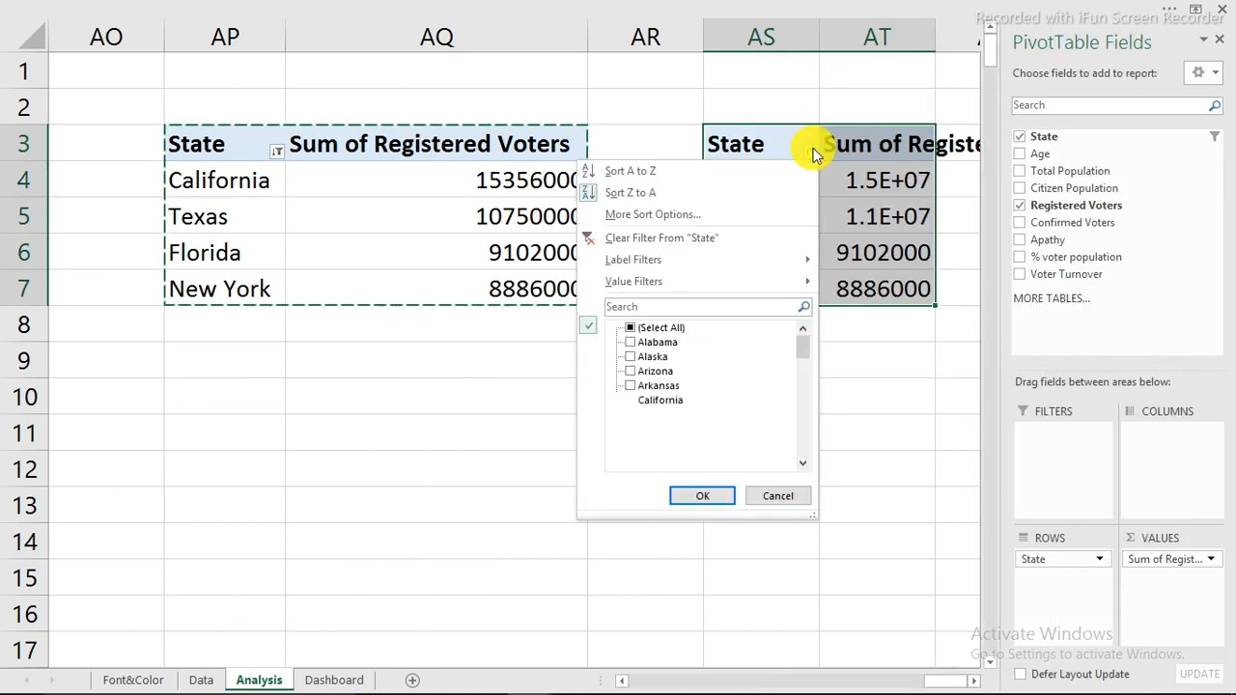
{"action": "left_click", "coordinate": [653, 241]}
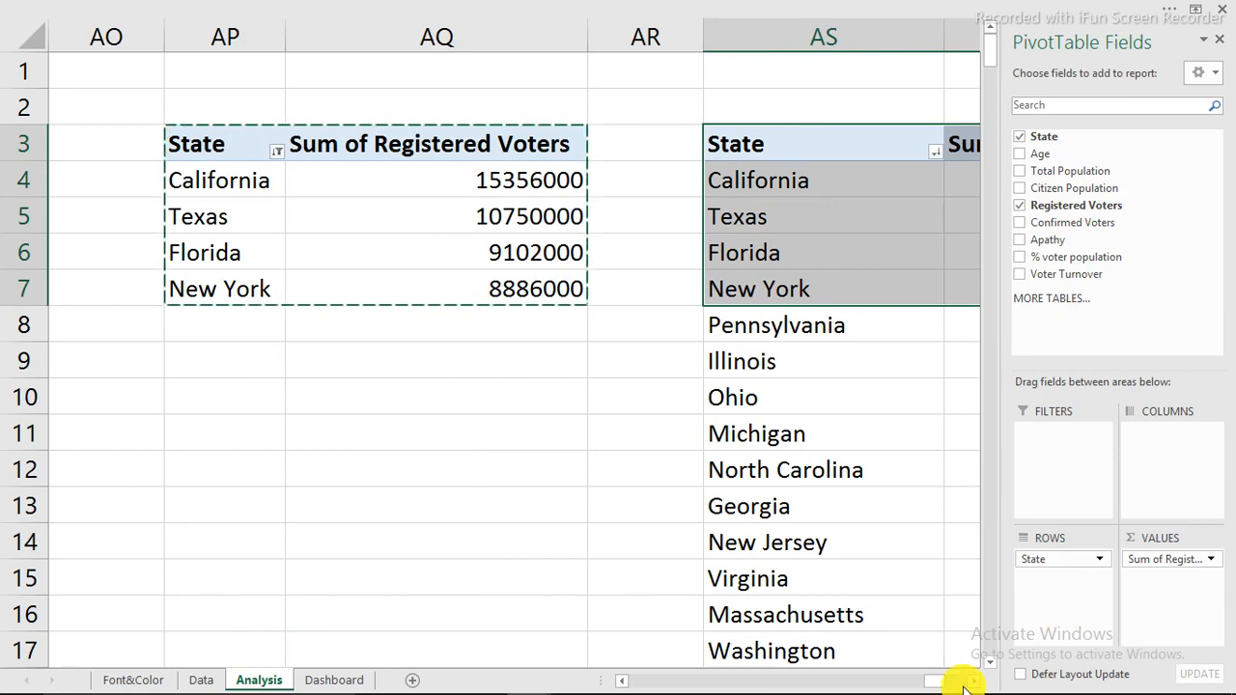
{"action": "left_click_drag", "start_coordinate": [925, 682], "coordinate": [961, 683]}
{"action": "left_click", "coordinate": [606, 181]}
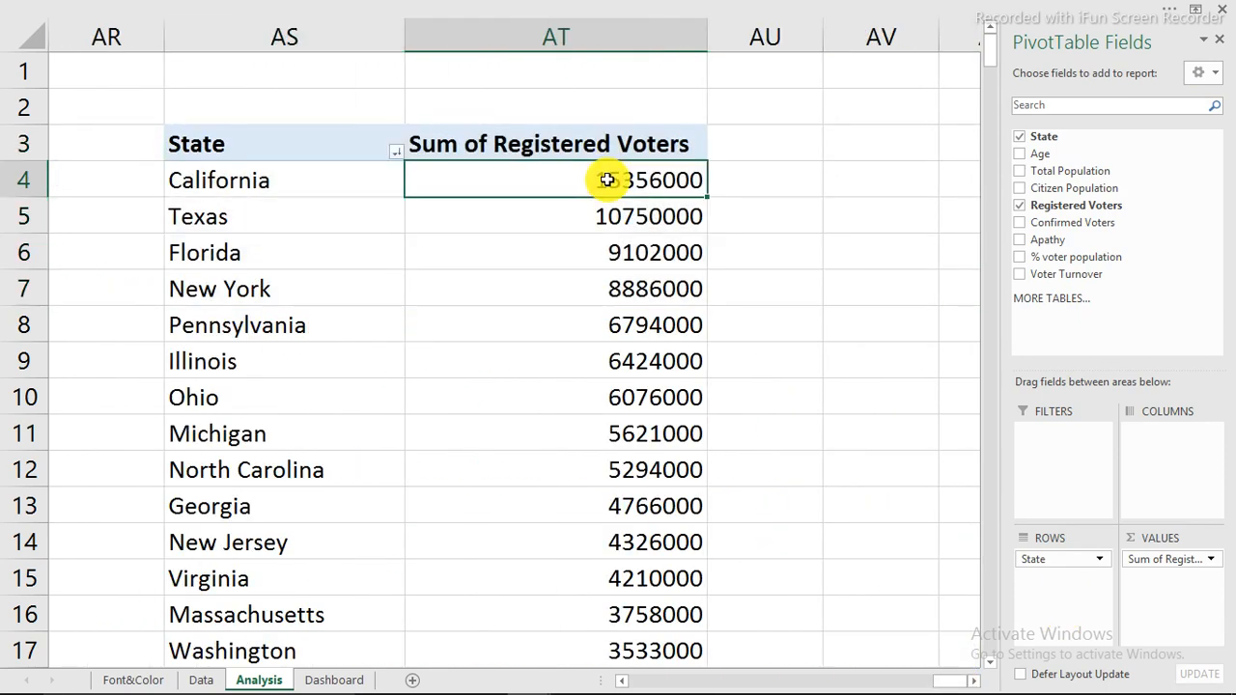
{"action": "right_click", "coordinate": [606, 181]}
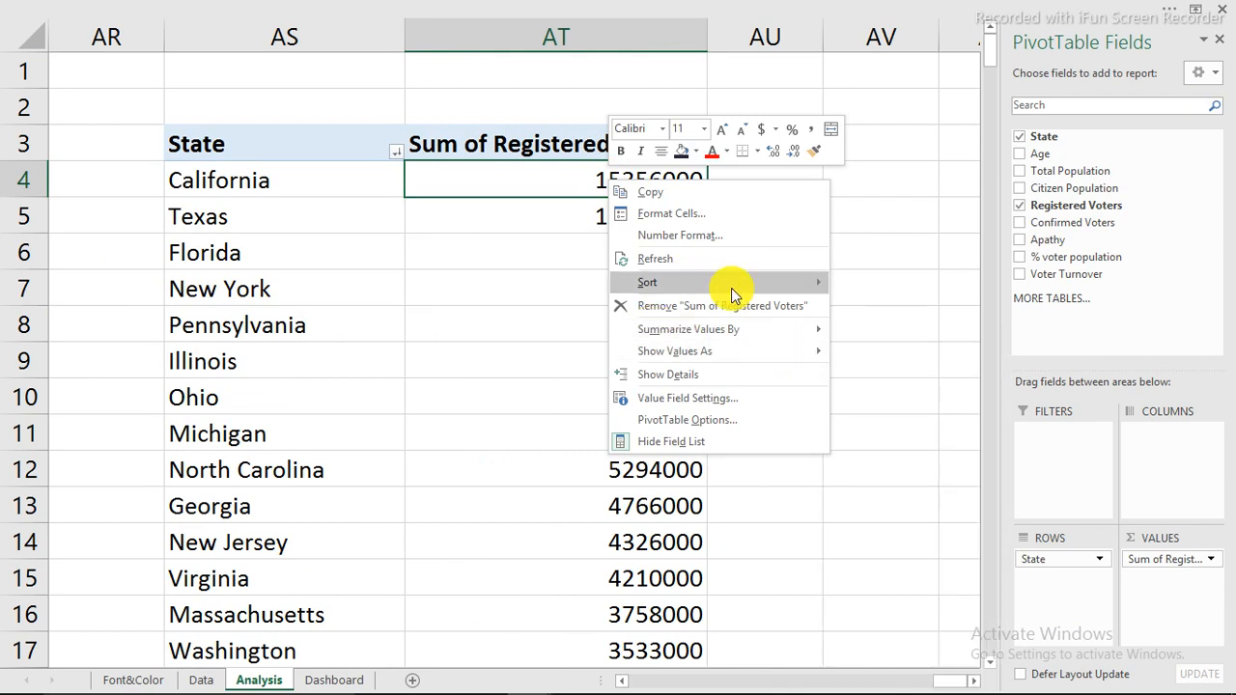
{"action": "mouse_move", "coordinate": [825, 282]}
{"action": "left_click", "coordinate": [892, 286]}
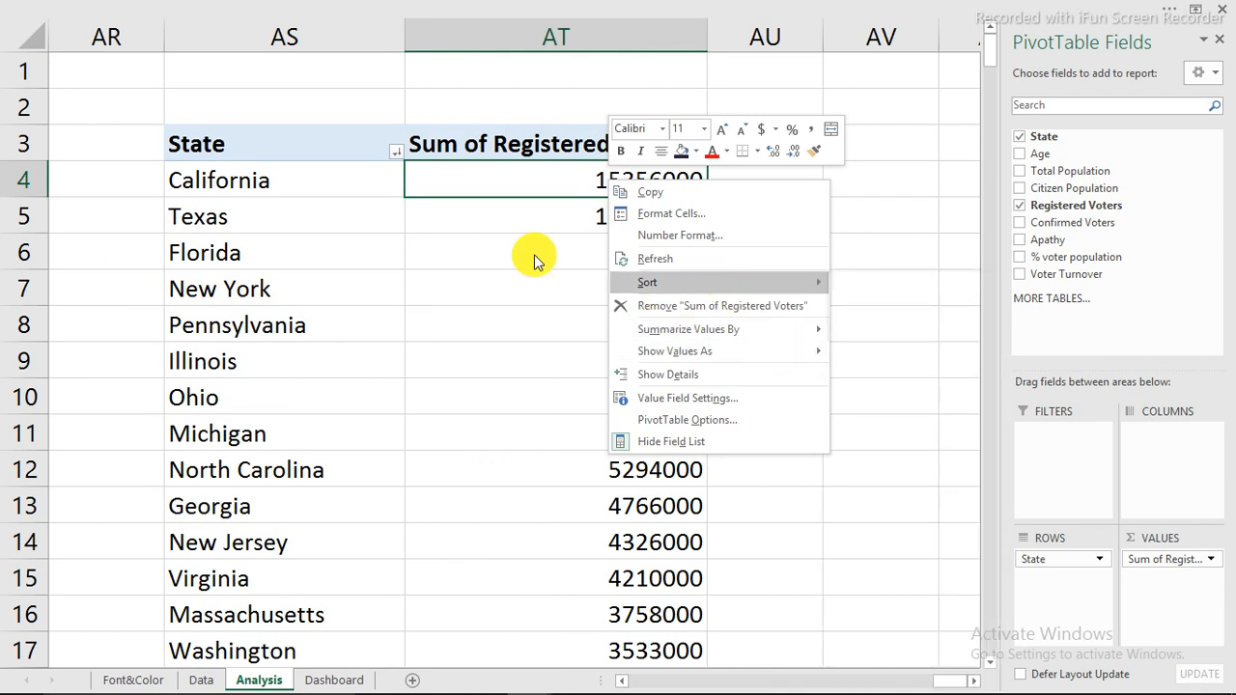
Filter the AS3 pivot table to keep only Wyoming, Vermont, Alaska and North Dakota
{"action": "left_click_drag", "start_coordinate": [270, 183], "coordinate": [278, 295]}
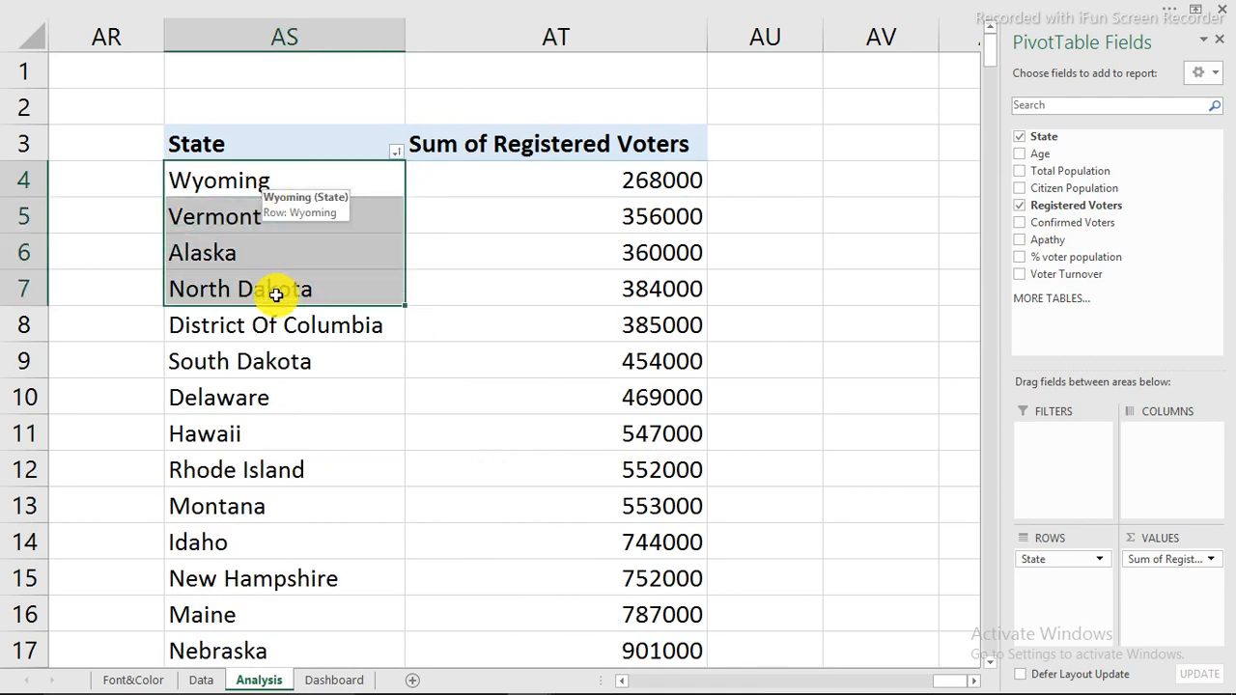
{"action": "right_click", "coordinate": [277, 298]}
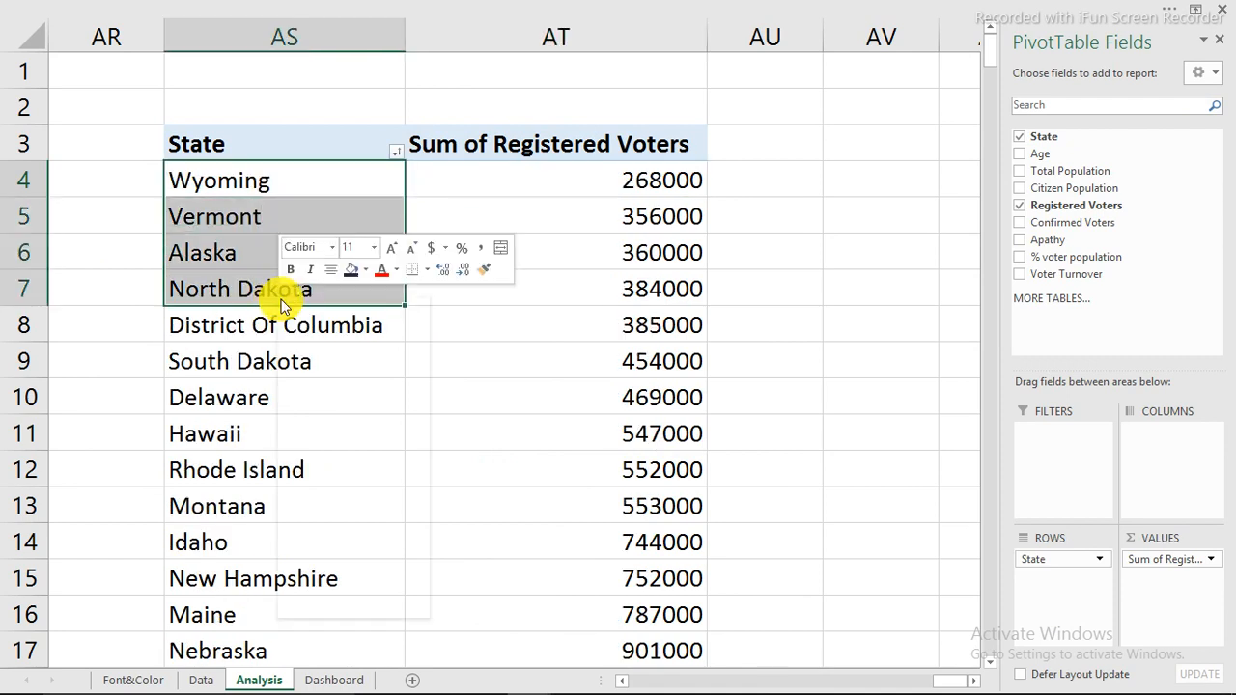
{"action": "mouse_move", "coordinate": [343, 383]}
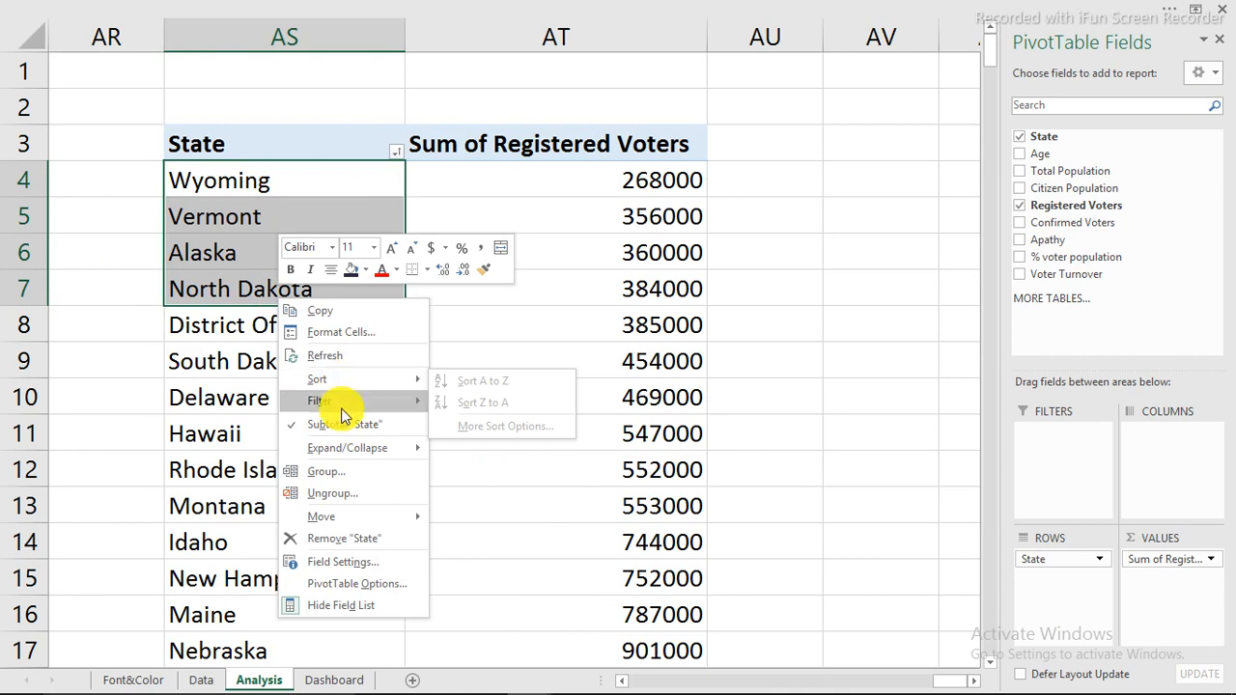
{"action": "mouse_move", "coordinate": [341, 409]}
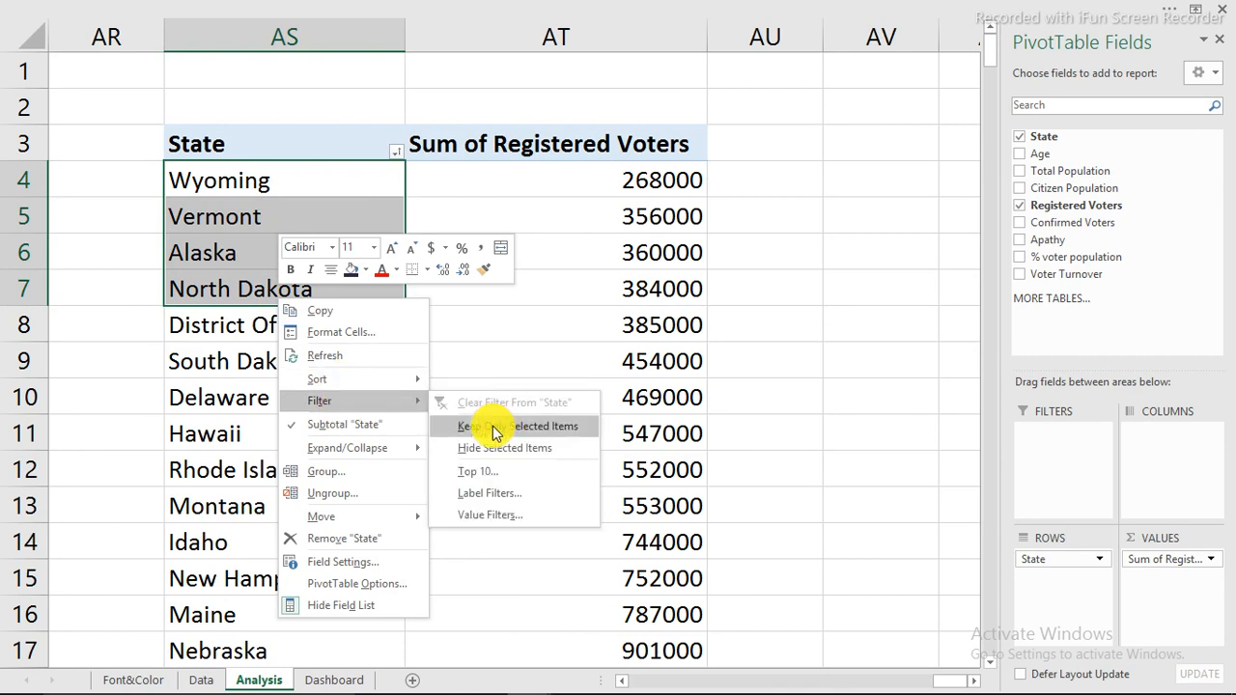
{"action": "left_click", "coordinate": [496, 432]}
Rename the AS3 pivot table's value field to "Registered Voters" with an extra leading space and narrow column AT
{"action": "left_click", "coordinate": [401, 146]}
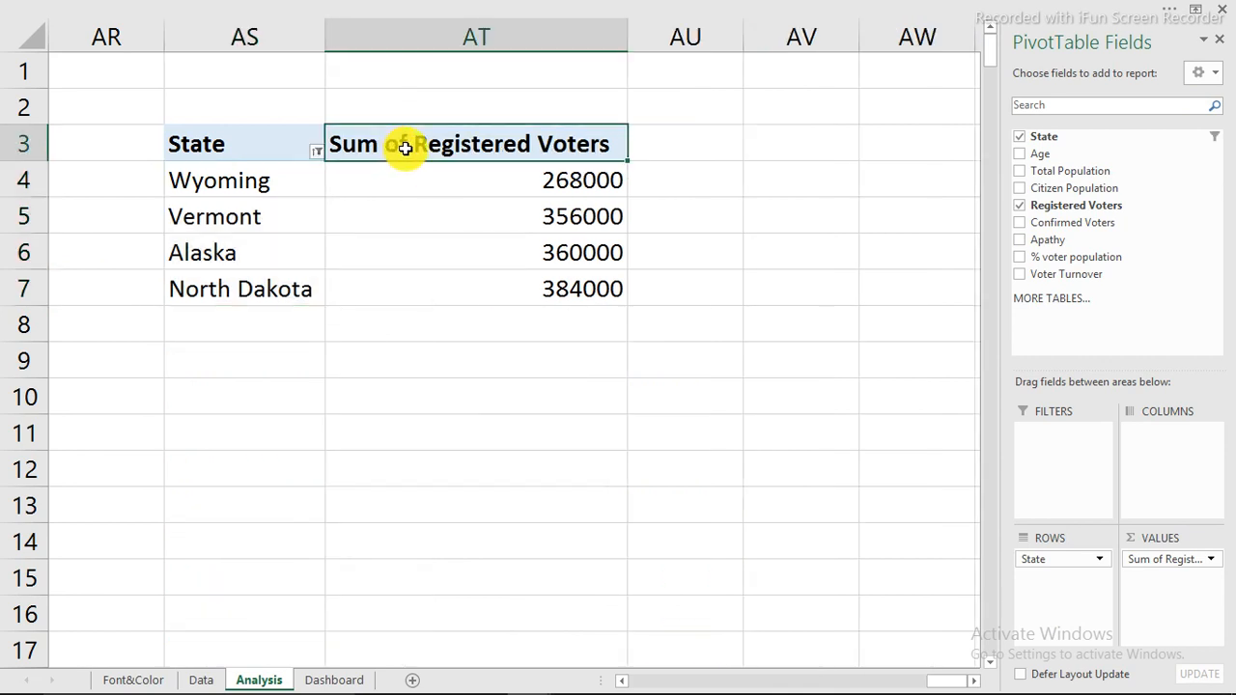
{"action": "double_click", "coordinate": [405, 147]}
{"action": "left_click_drag", "start_coordinate": [194, 183], "coordinate": [118, 179]}
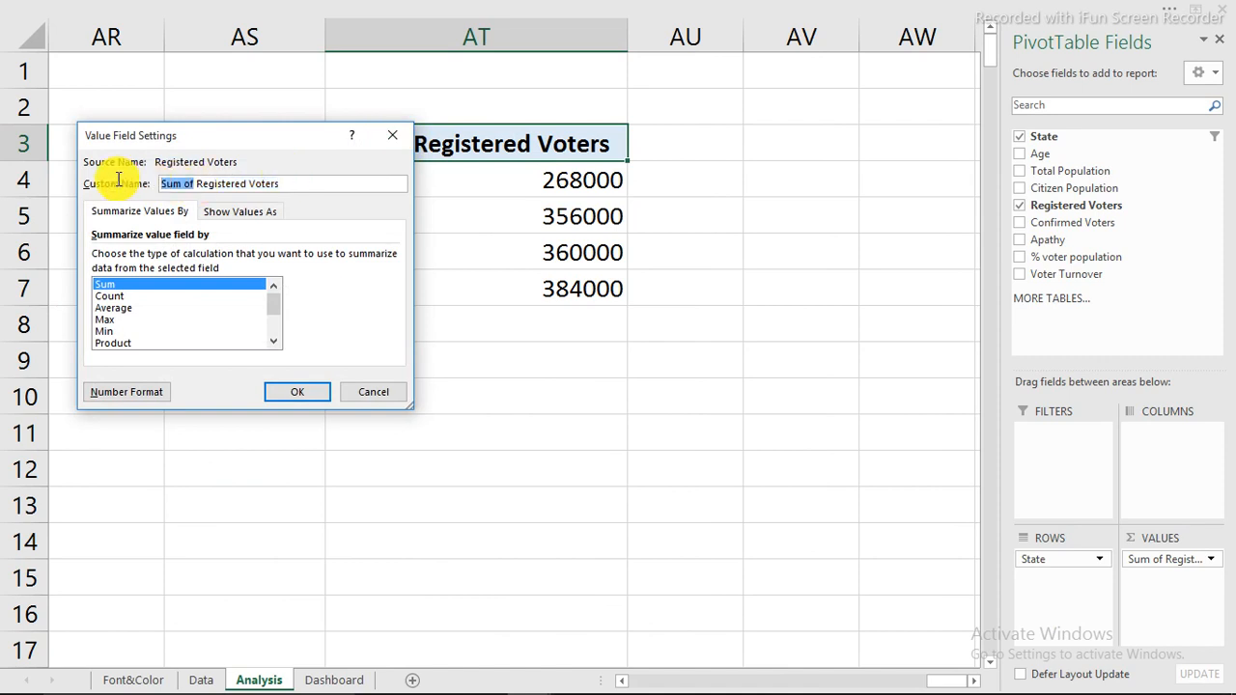
{"action": "key", "text": "BackSpace"}
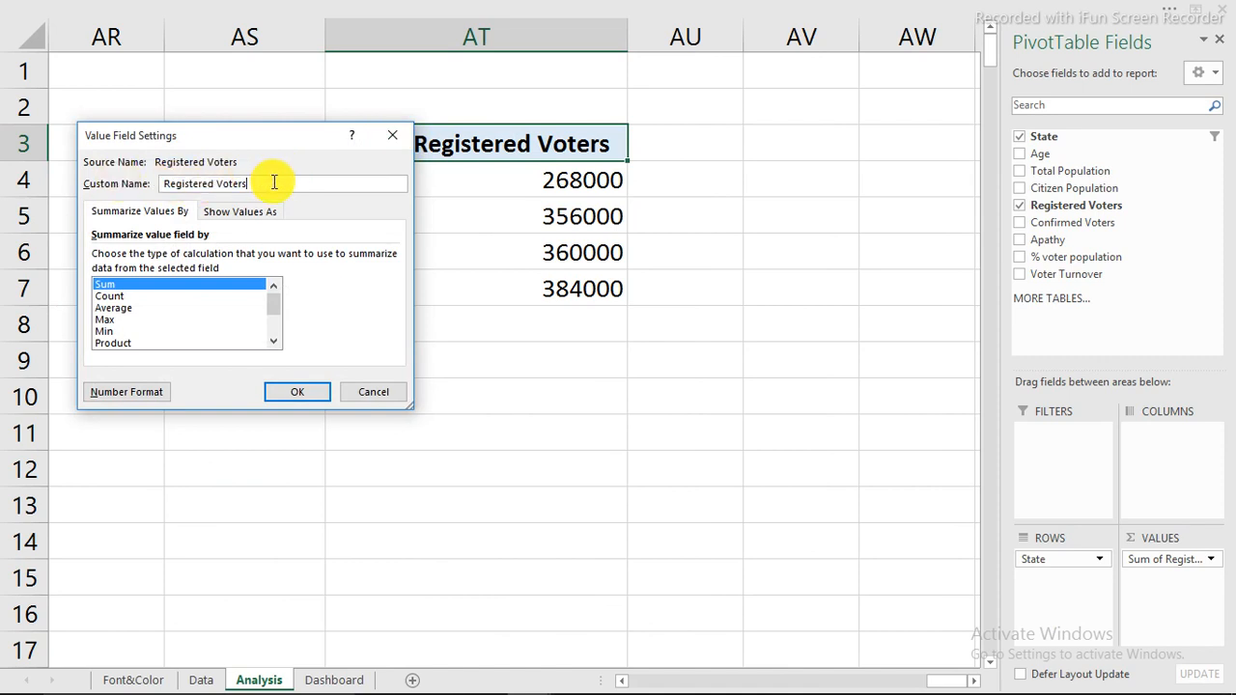
{"action": "key", "text": "Return"}
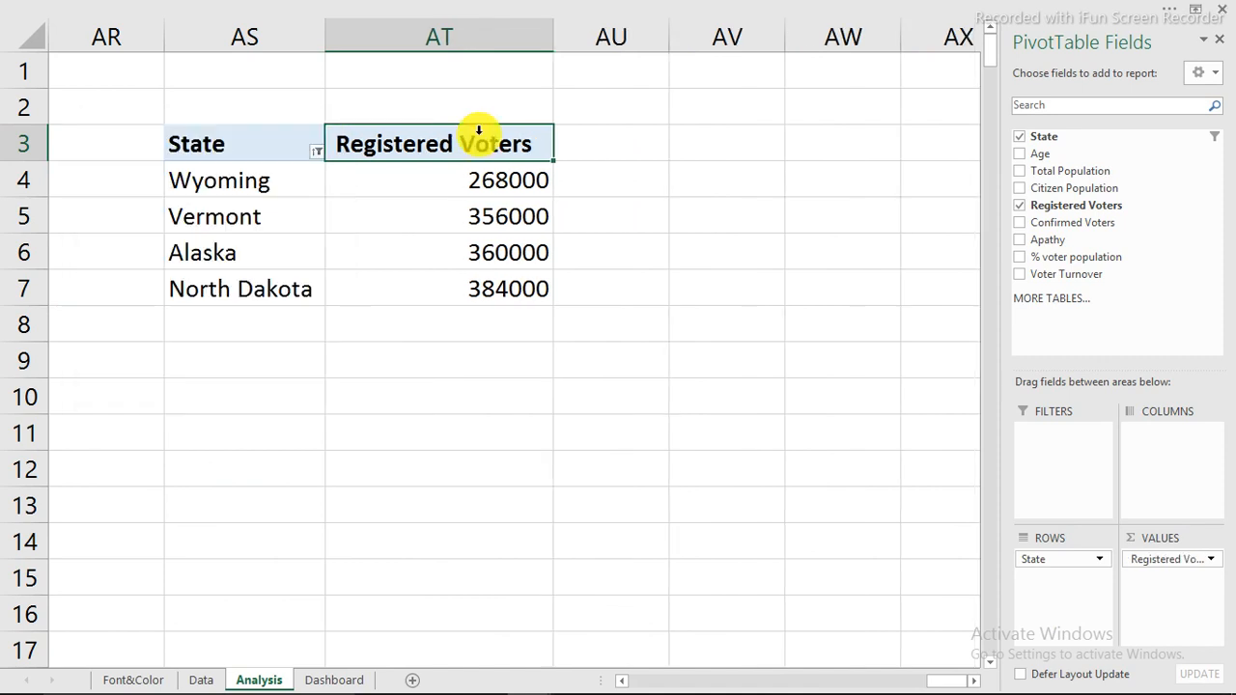
{"action": "left_click_drag", "start_coordinate": [555, 31], "coordinate": [472, 37]}
Remove "Sum of" from the AP3 pivot table's value field name, leaving "Registered Voters"
{"action": "mouse_move", "coordinate": [945, 686]}
{"action": "left_mouse_down"}
{"action": "mouse_move", "coordinate": [879, 687]}
{"action": "mouse_move", "coordinate": [930, 678]}
{"action": "left_mouse_up"}
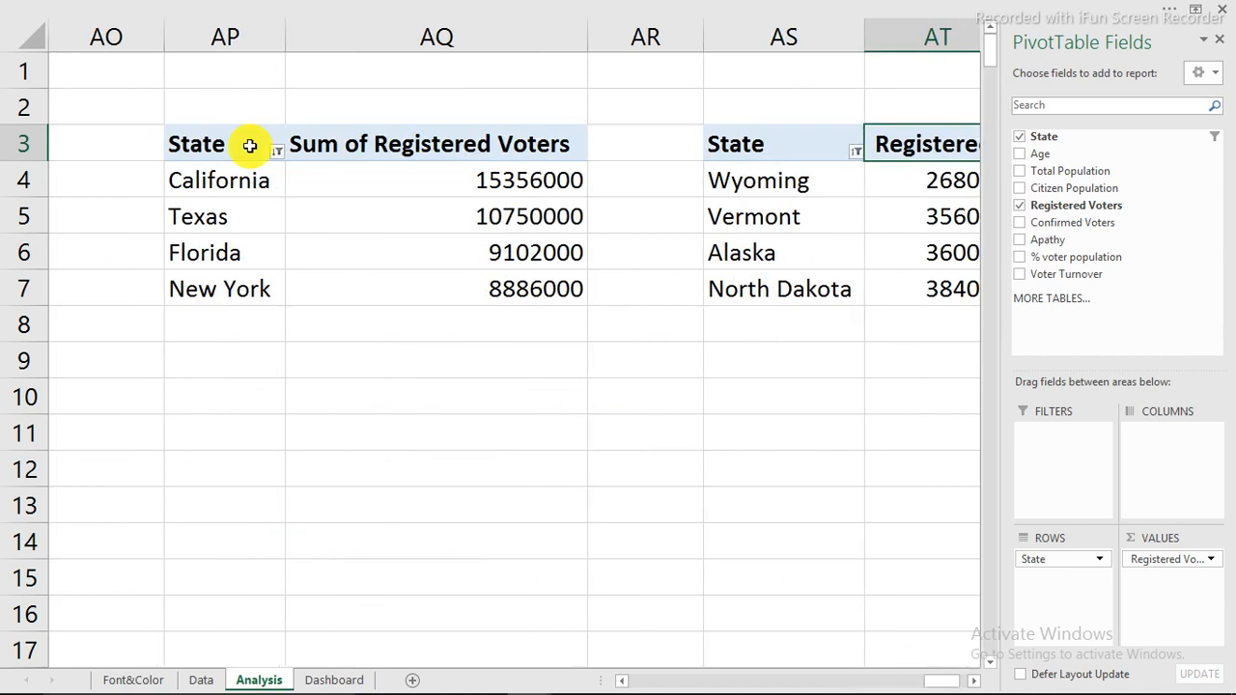
{"action": "left_click", "coordinate": [391, 147]}
{"action": "double_click", "coordinate": [391, 147]}
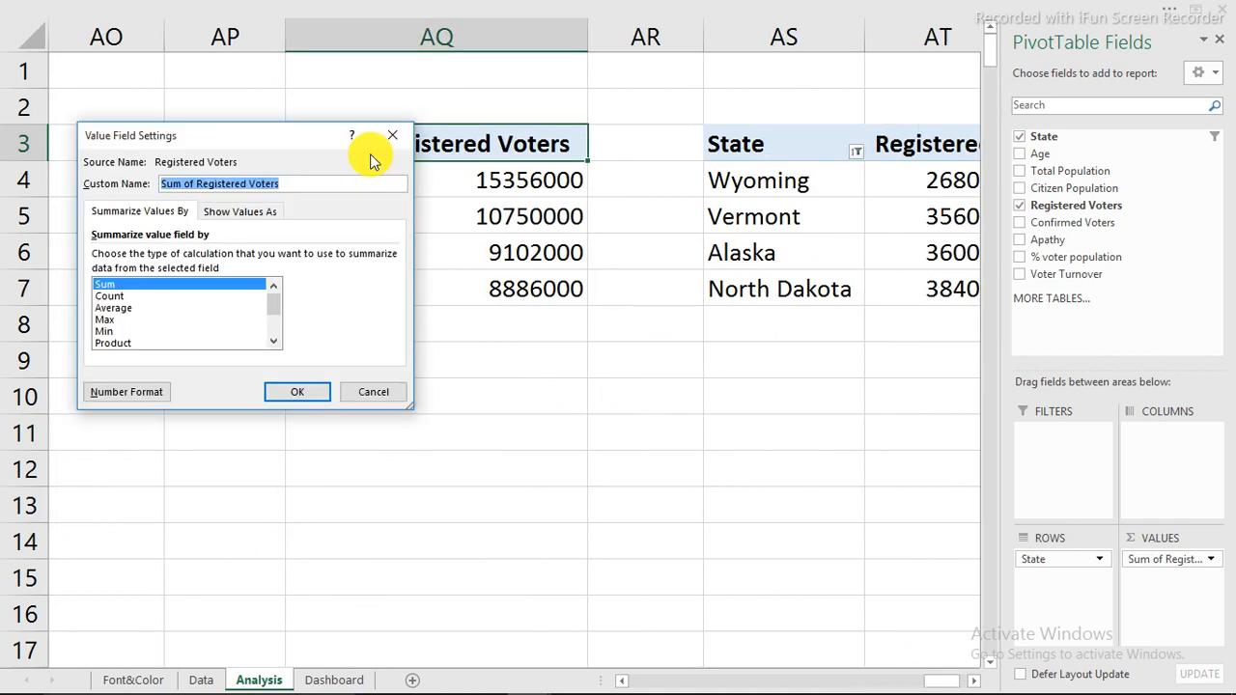
{"action": "left_click_drag", "start_coordinate": [197, 184], "coordinate": [135, 190]}
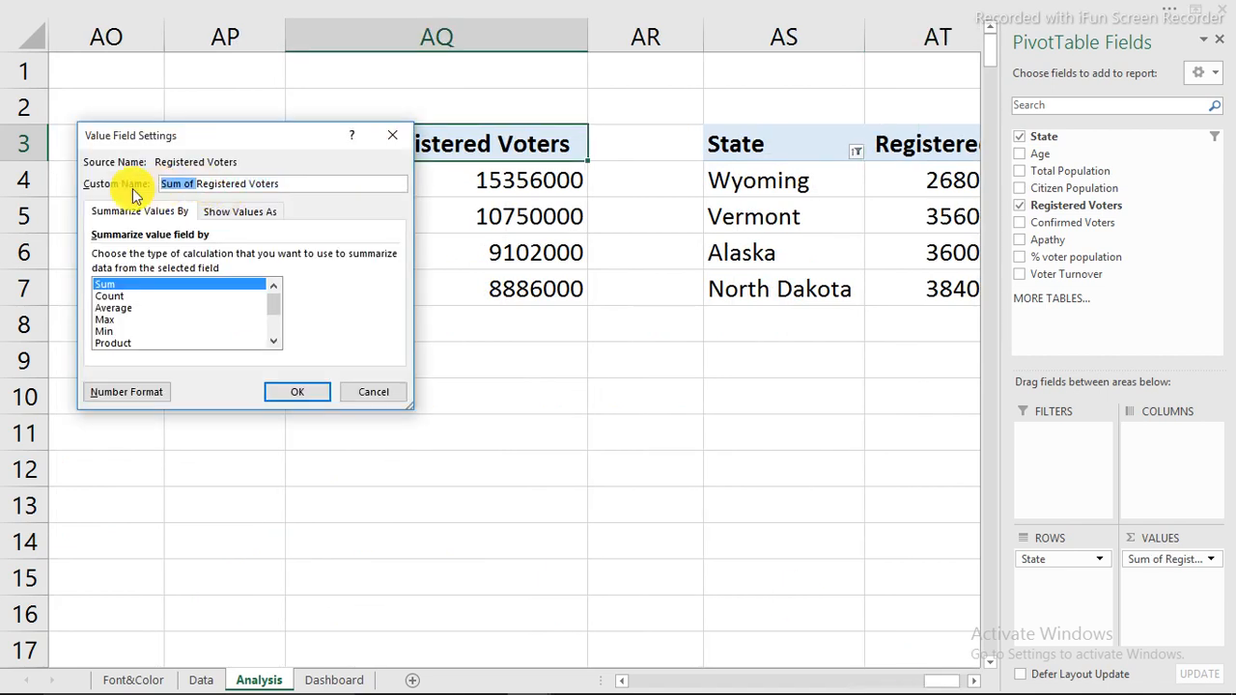
{"action": "key", "text": "BackSpace"}
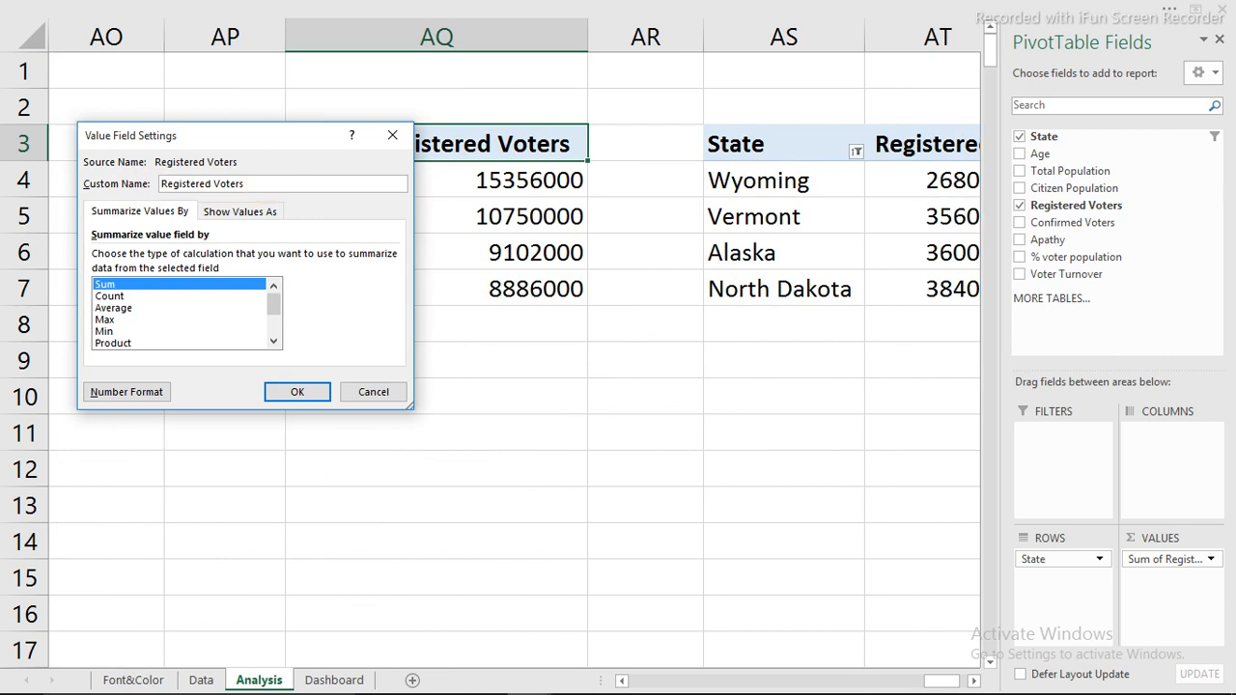
{"action": "key", "text": "Return"}
Write an IF formula in AQ10 that returns AP3 when S1 equals 1 and AS3 otherwise
{"action": "left_click", "coordinate": [396, 393]}
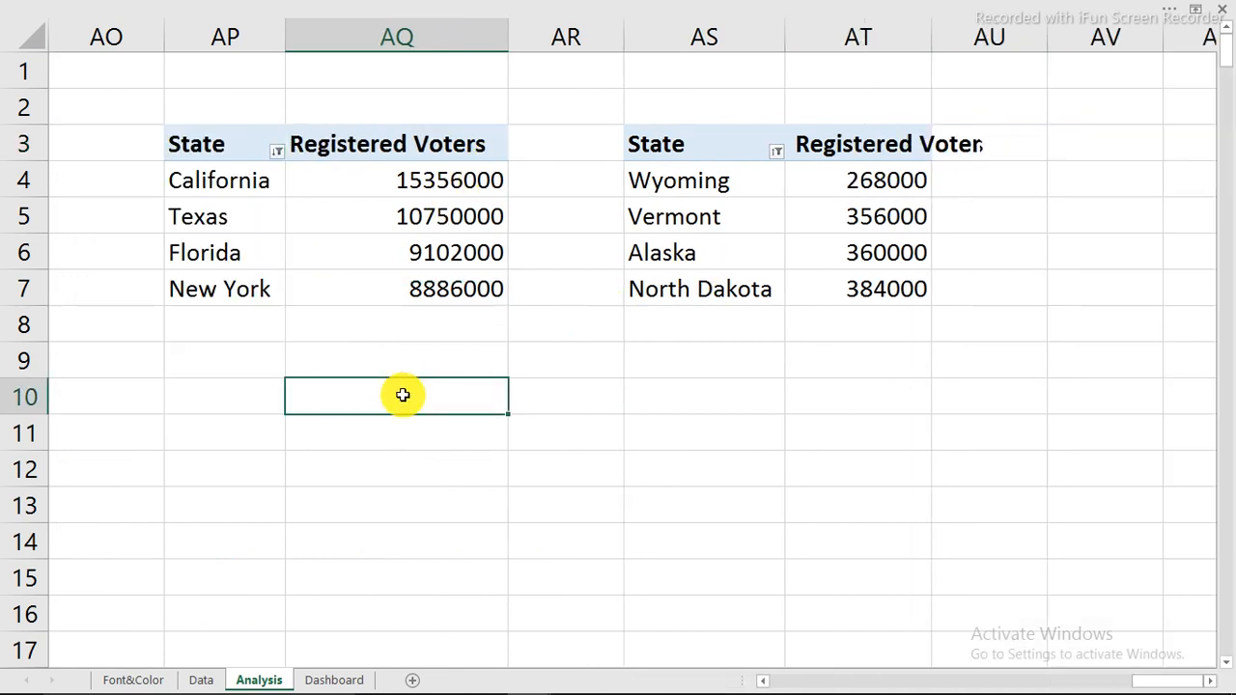
{"action": "type", "text": "=if"}
{"action": "key", "text": "Tab"}
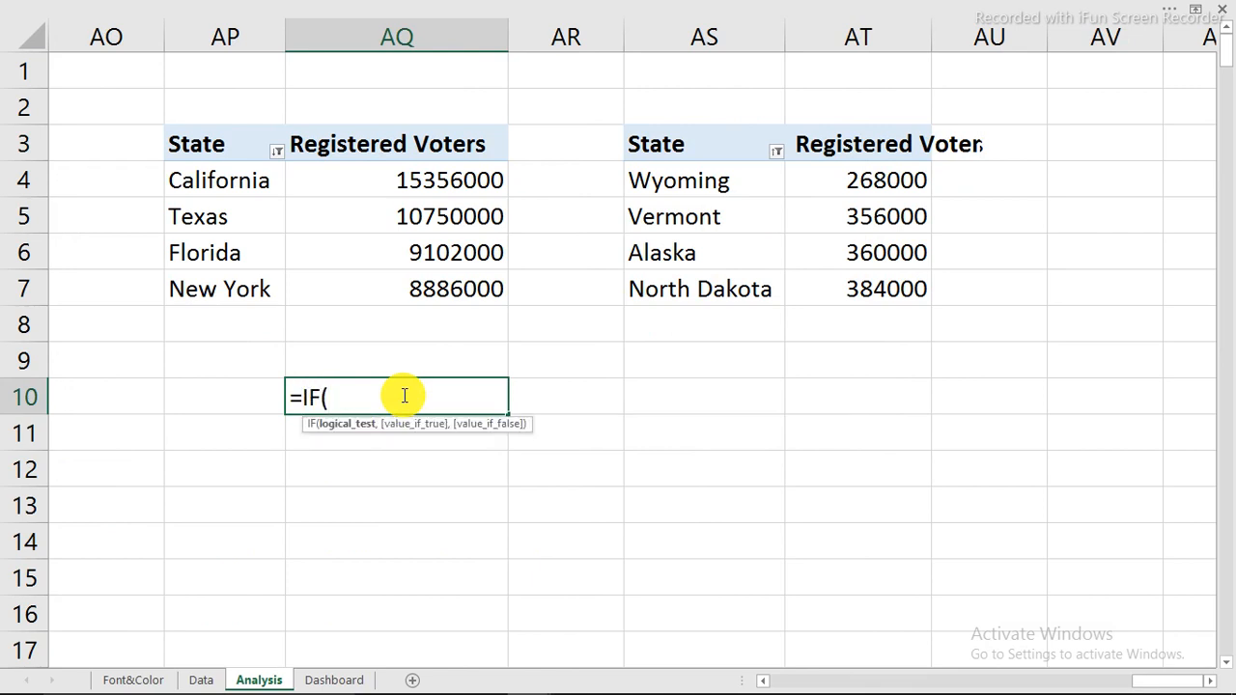
{"action": "type", "text": "s1=1,"}
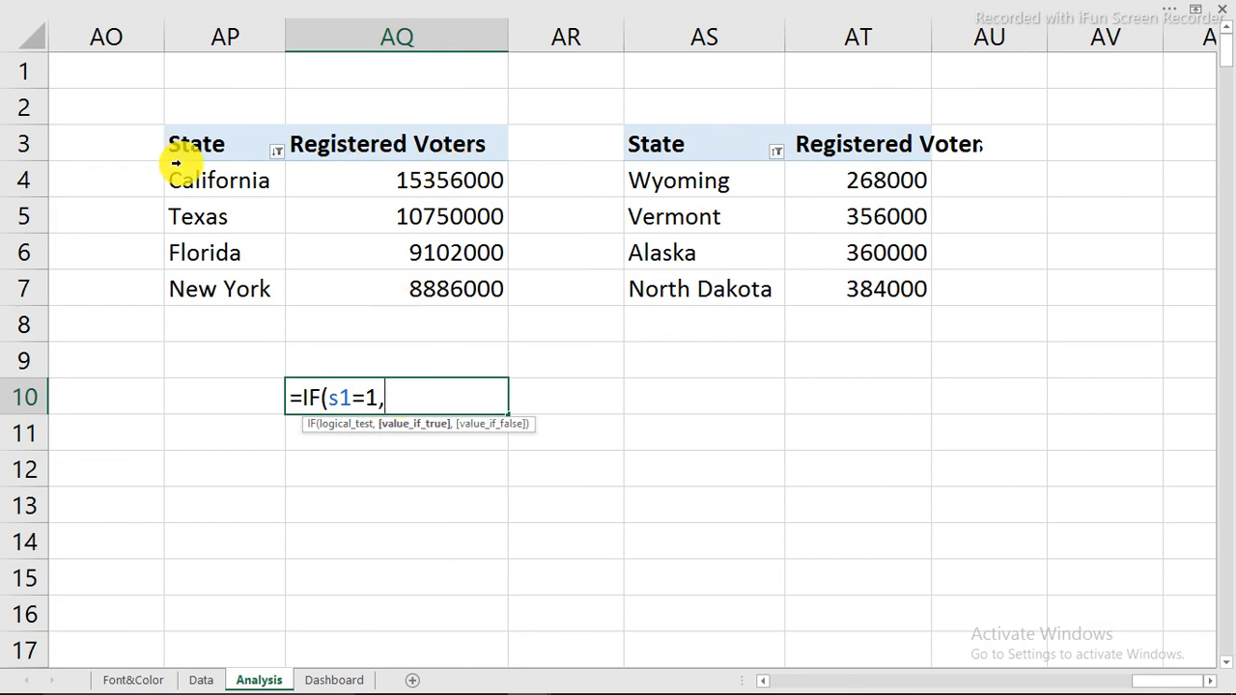
{"action": "left_click", "coordinate": [199, 143]}
{"action": "type", "text": ","}
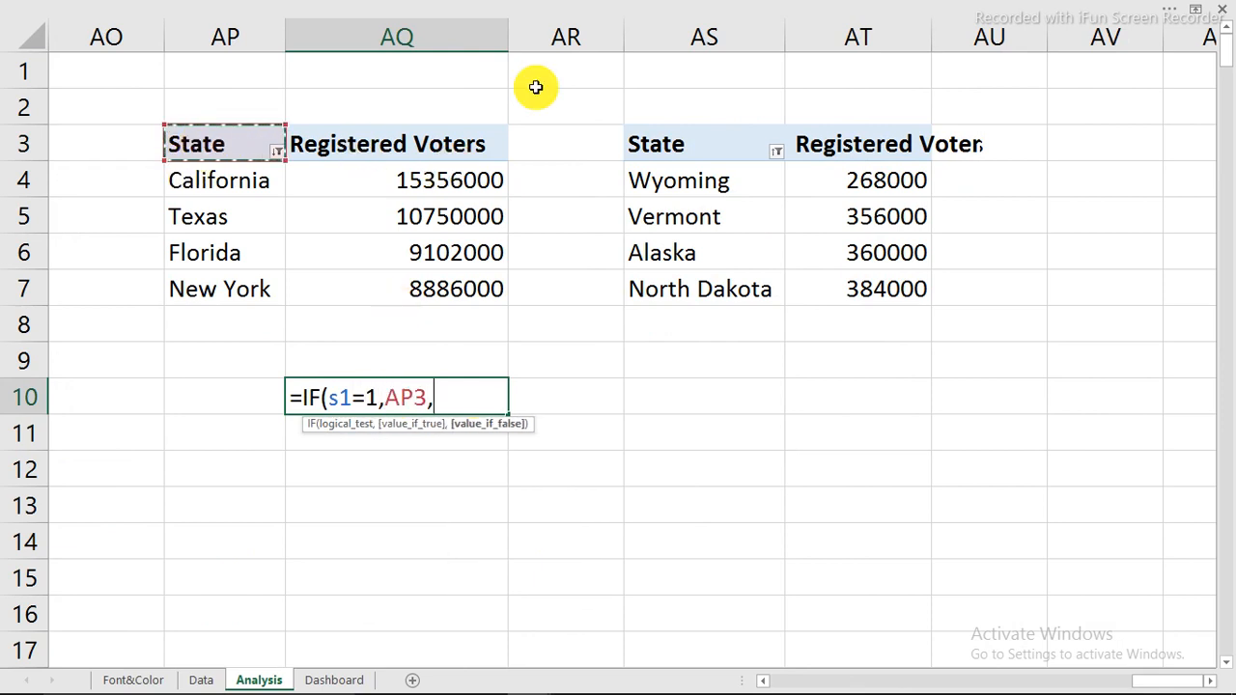
{"action": "left_click", "coordinate": [640, 143]}
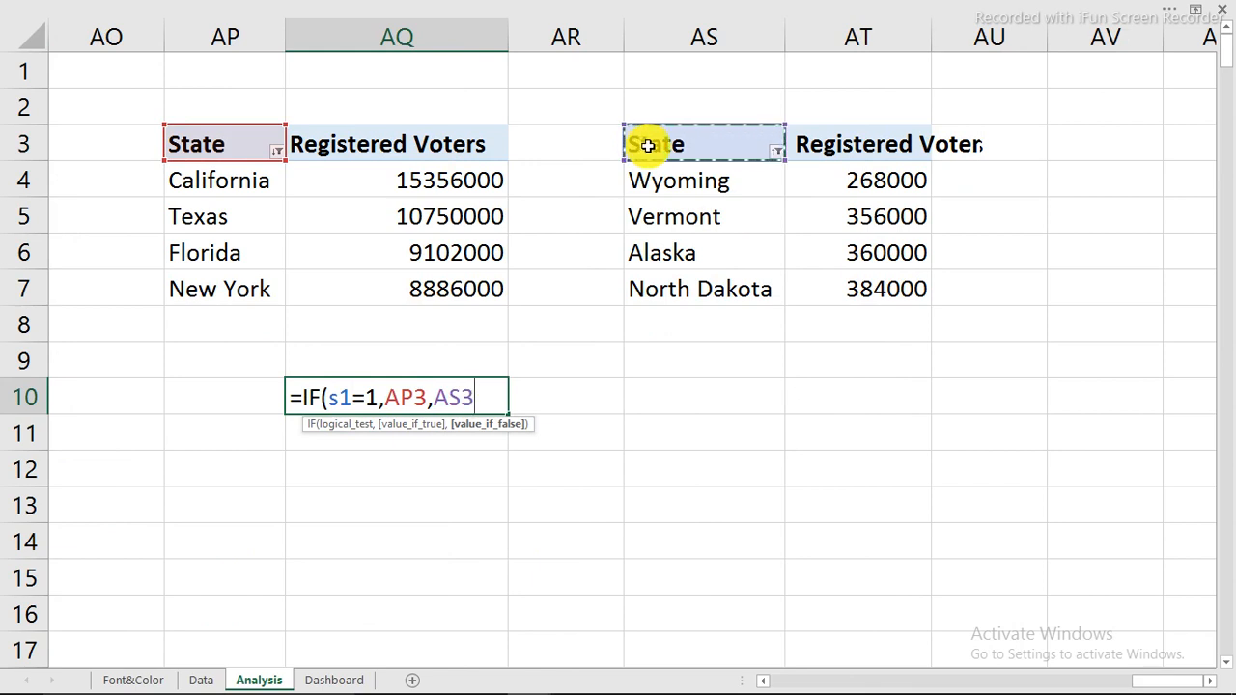
{"action": "type", "text": ")"}
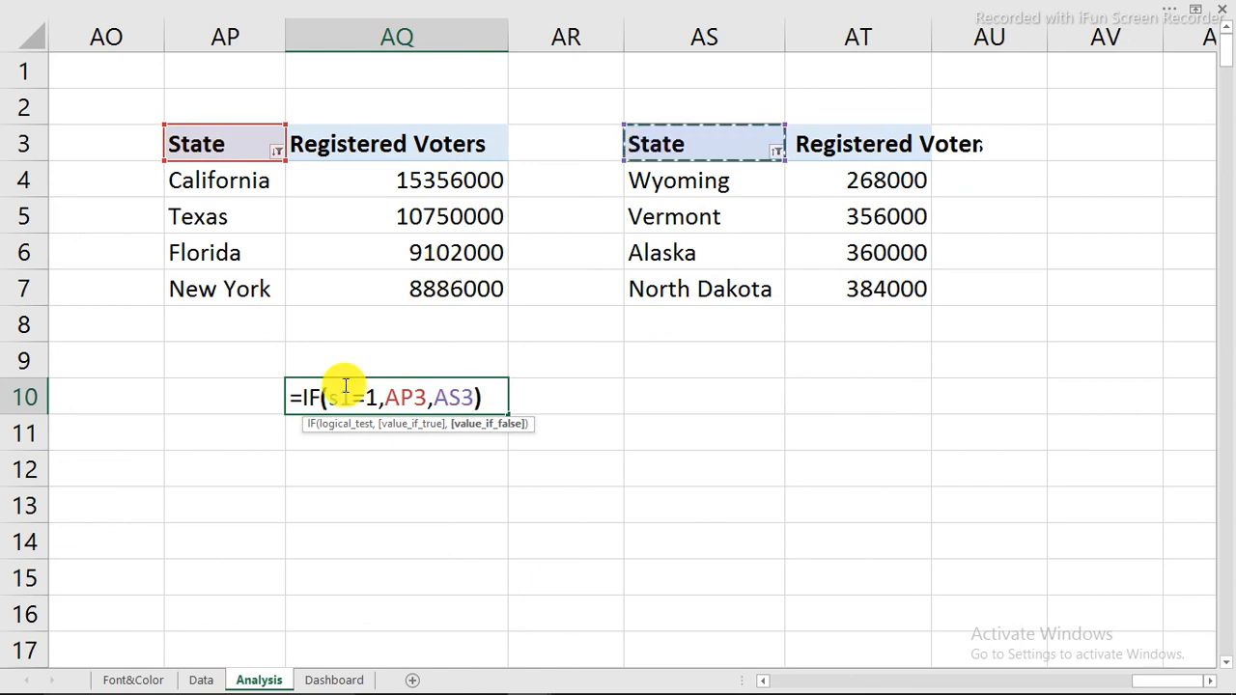
Make the S1 reference in the AQ10 formula absolute as $S$1 and commit the formula
{"action": "left_click", "coordinate": [330, 397]}
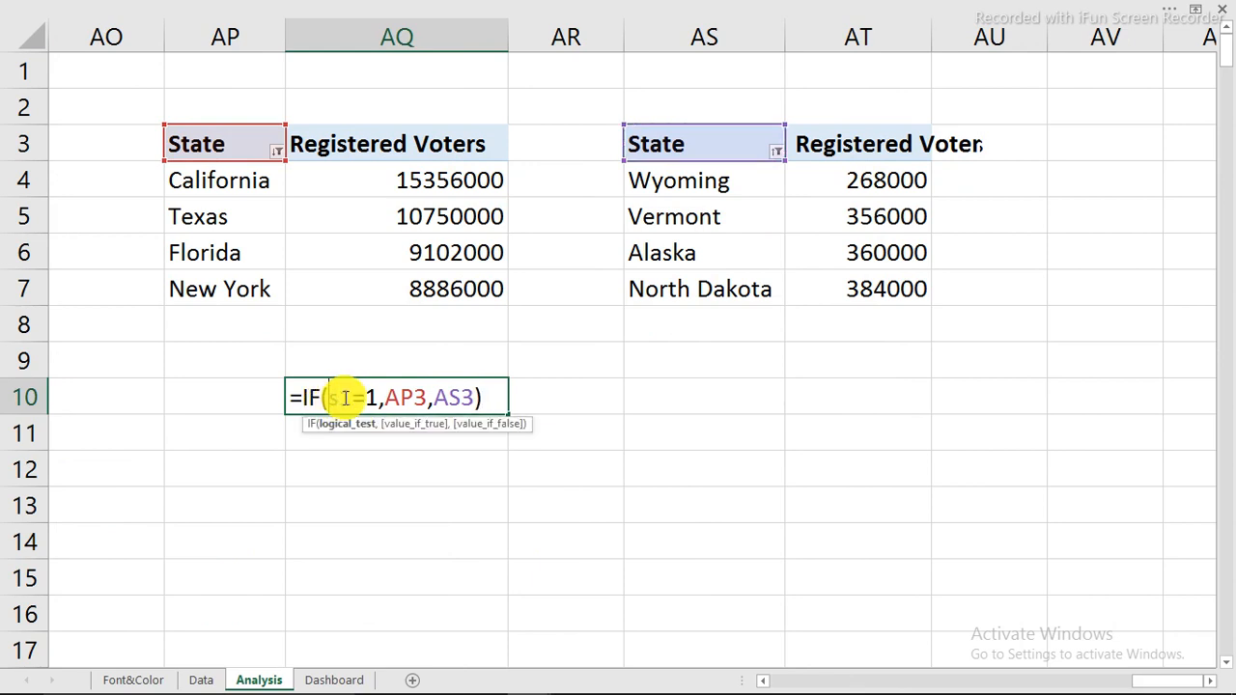
{"action": "type", "text": "$"}
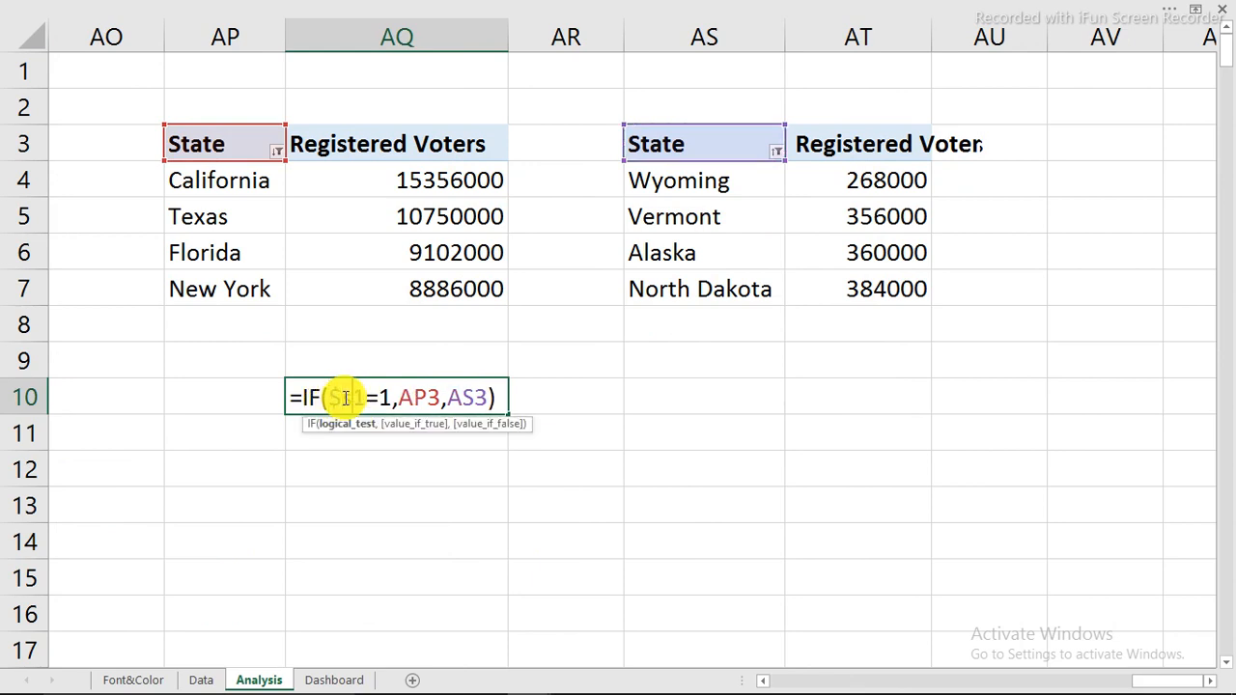
{"action": "type", "text": "$"}
{"action": "key", "text": "Return"}
{"action": "left_click", "coordinate": [346, 398]}
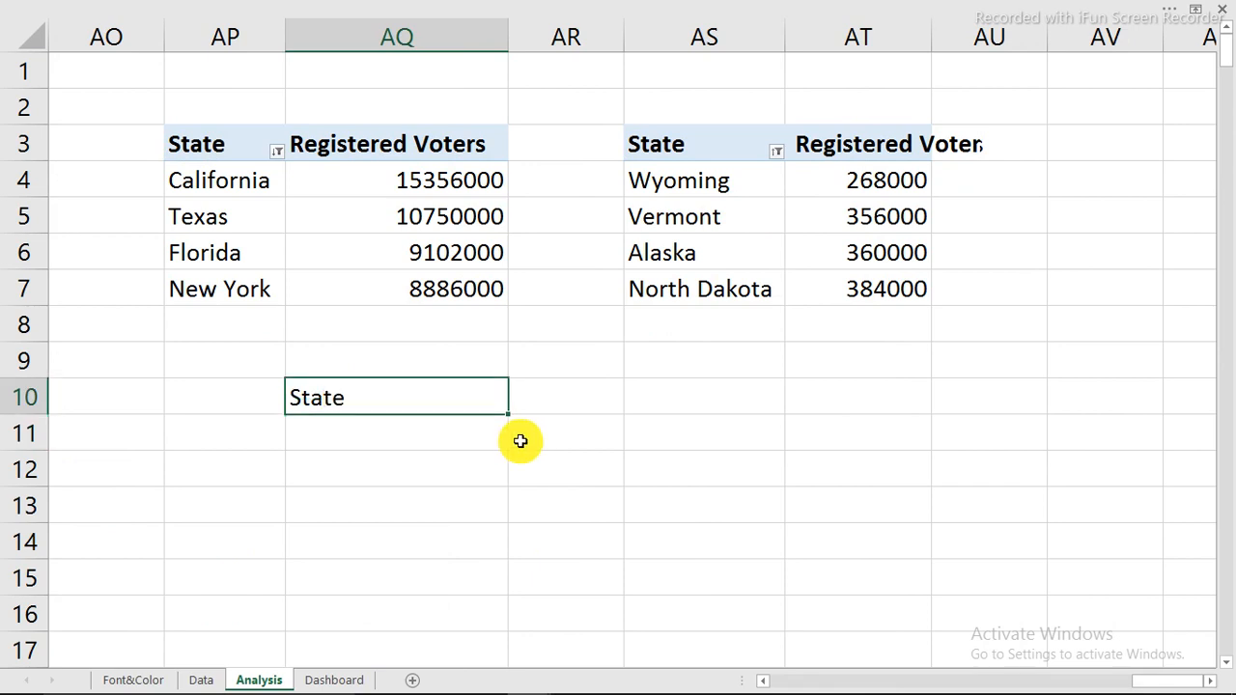
Fill the AQ10 formula across to column AR and down to row 15, and clear the surplus formulas in AQ15:AR15
{"action": "left_click_drag", "start_coordinate": [507, 413], "coordinate": [441, 594]}
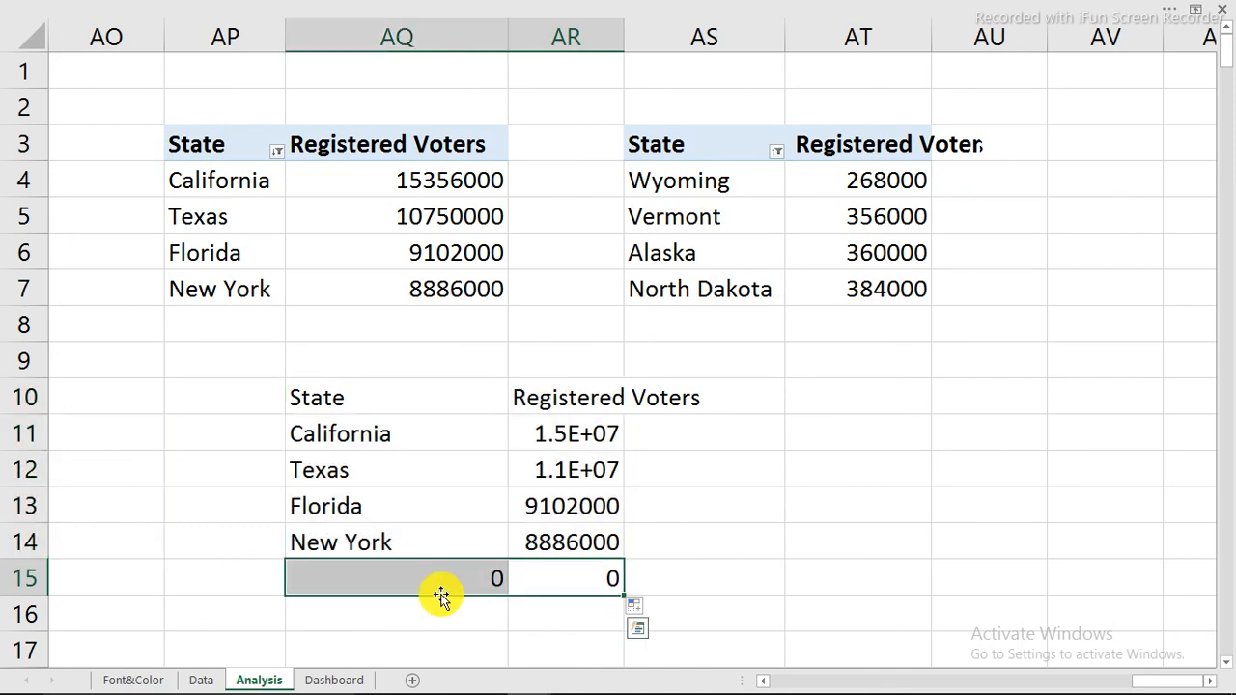
{"action": "key", "text": "Delete"}
{"action": "left_click", "coordinate": [317, 391]}
{"action": "left_click", "coordinate": [318, 362]}
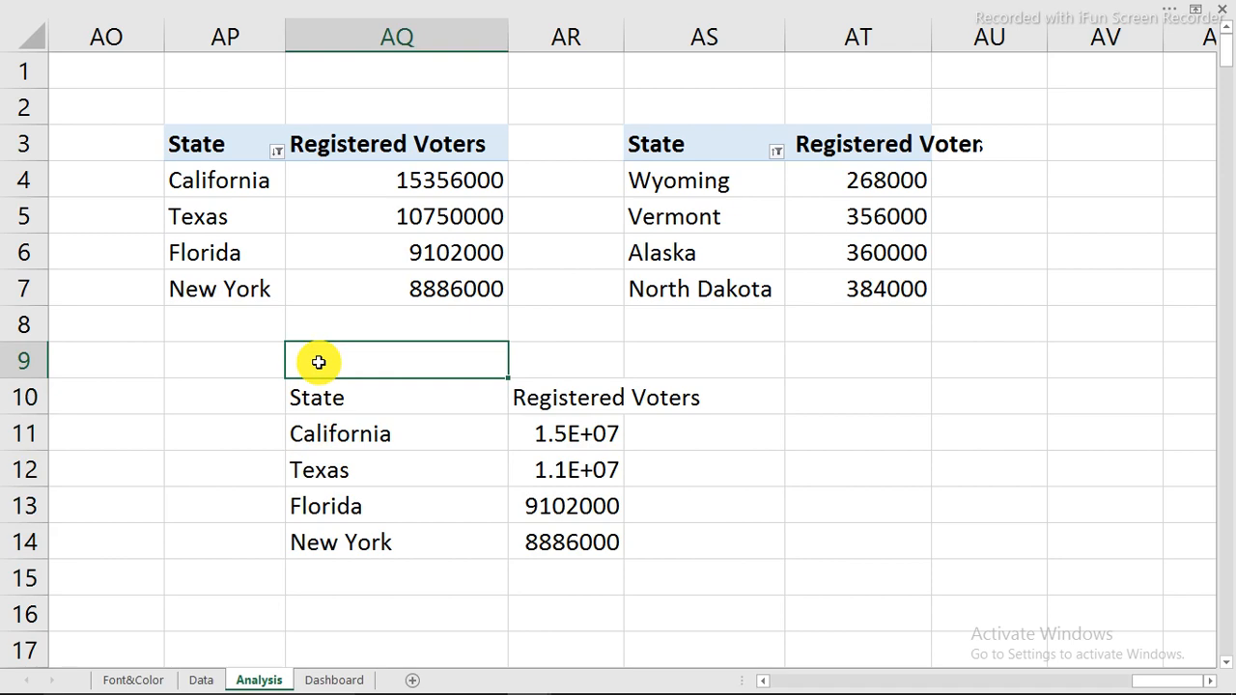
Copy the heading IF formula text from R11 and paste it into AQ9 above the registered voters table
{"action": "left_click", "coordinate": [763, 680]}
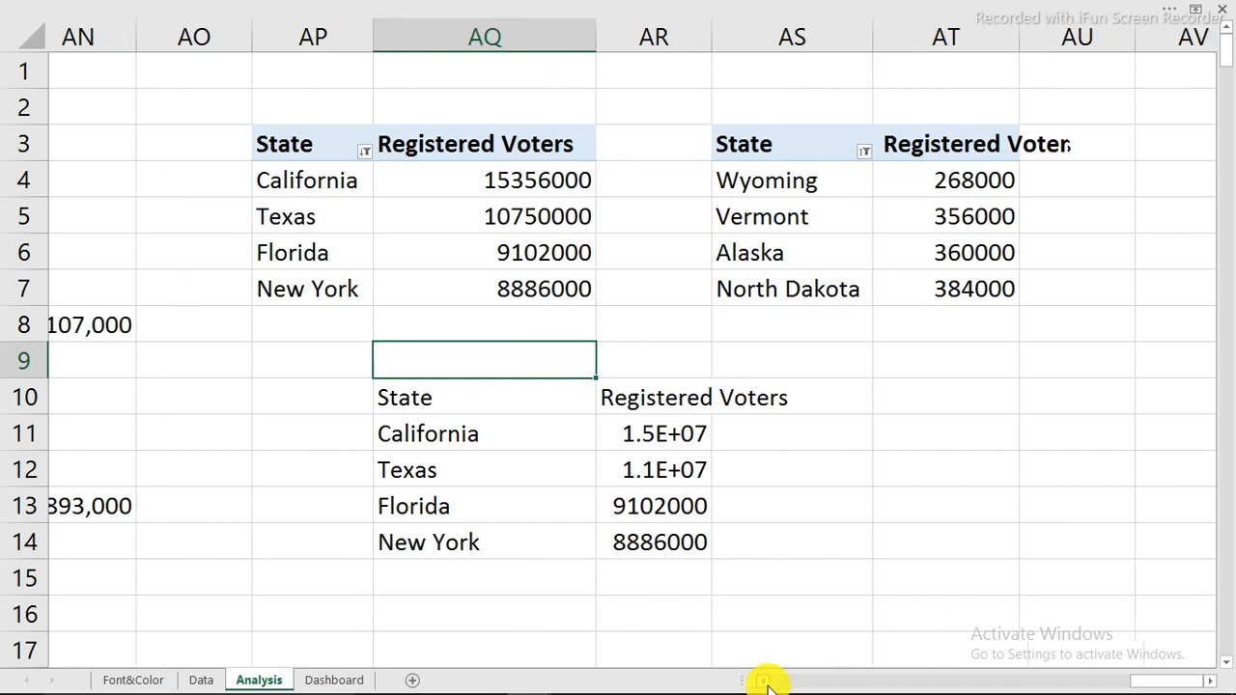
{"action": "left_click_drag", "start_coordinate": [763, 681], "coordinate": [762, 680]}
{"action": "left_click", "coordinate": [346, 434]}
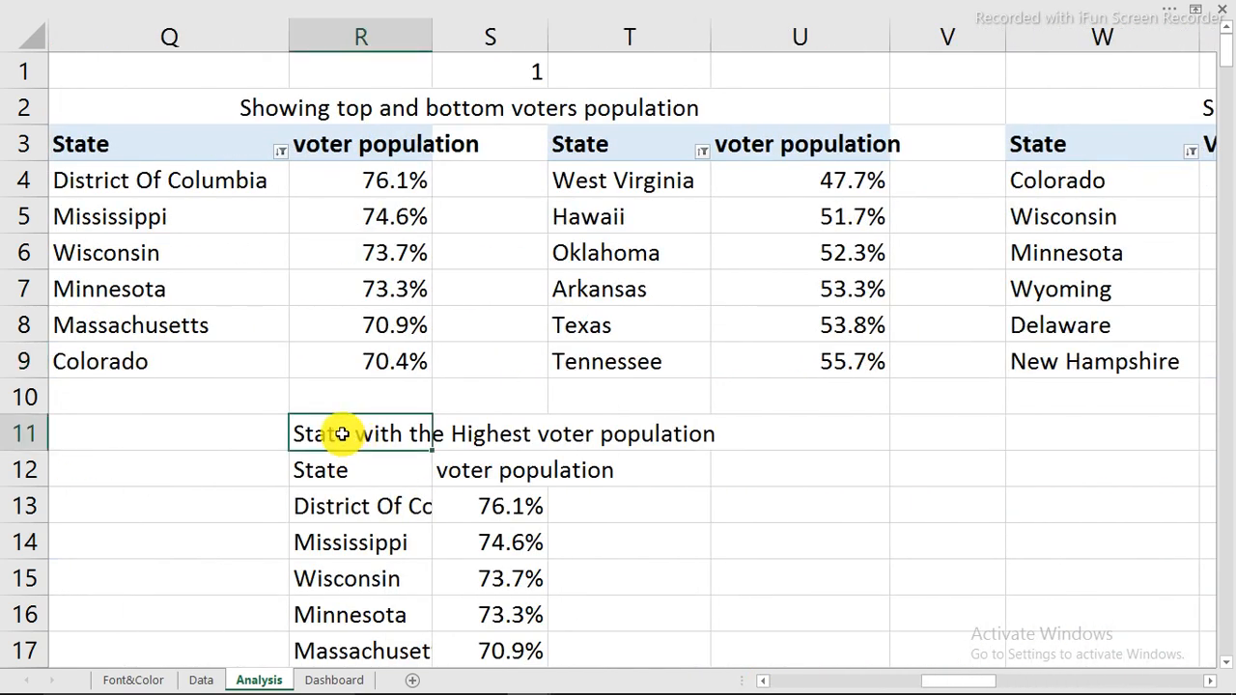
{"action": "double_click", "coordinate": [342, 435]}
{"action": "left_click_drag", "start_coordinate": [290, 434], "coordinate": [1155, 440]}
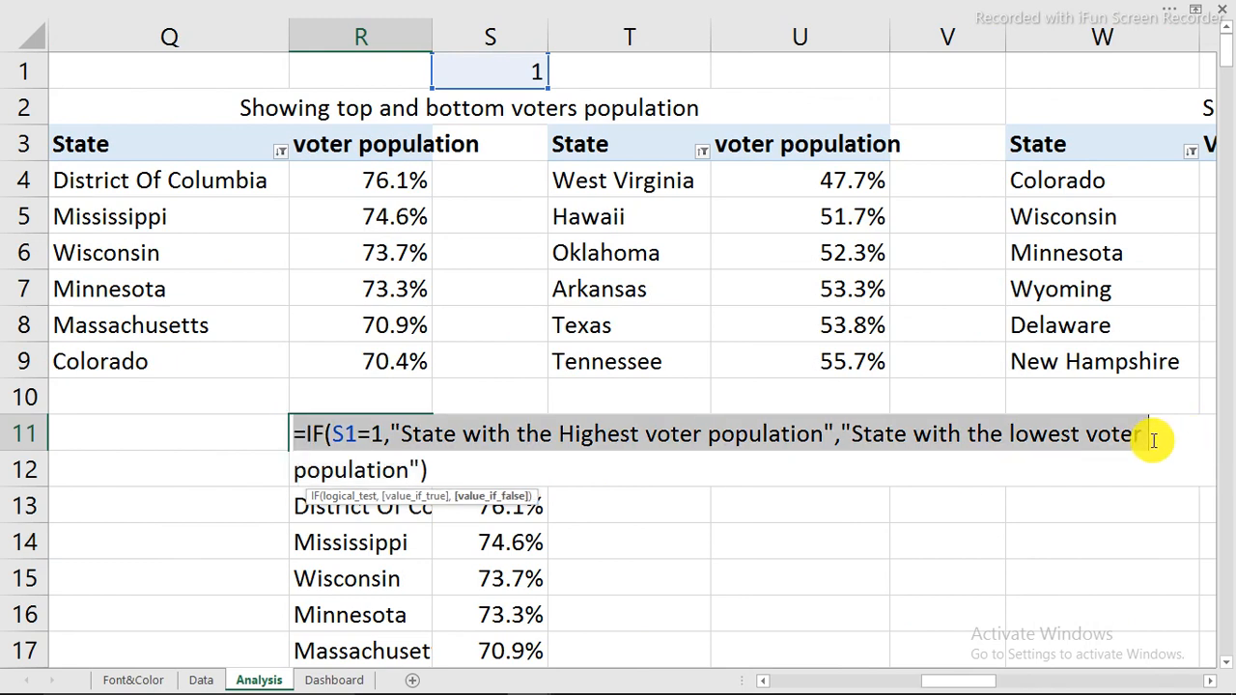
{"action": "key", "text": "Escape"}
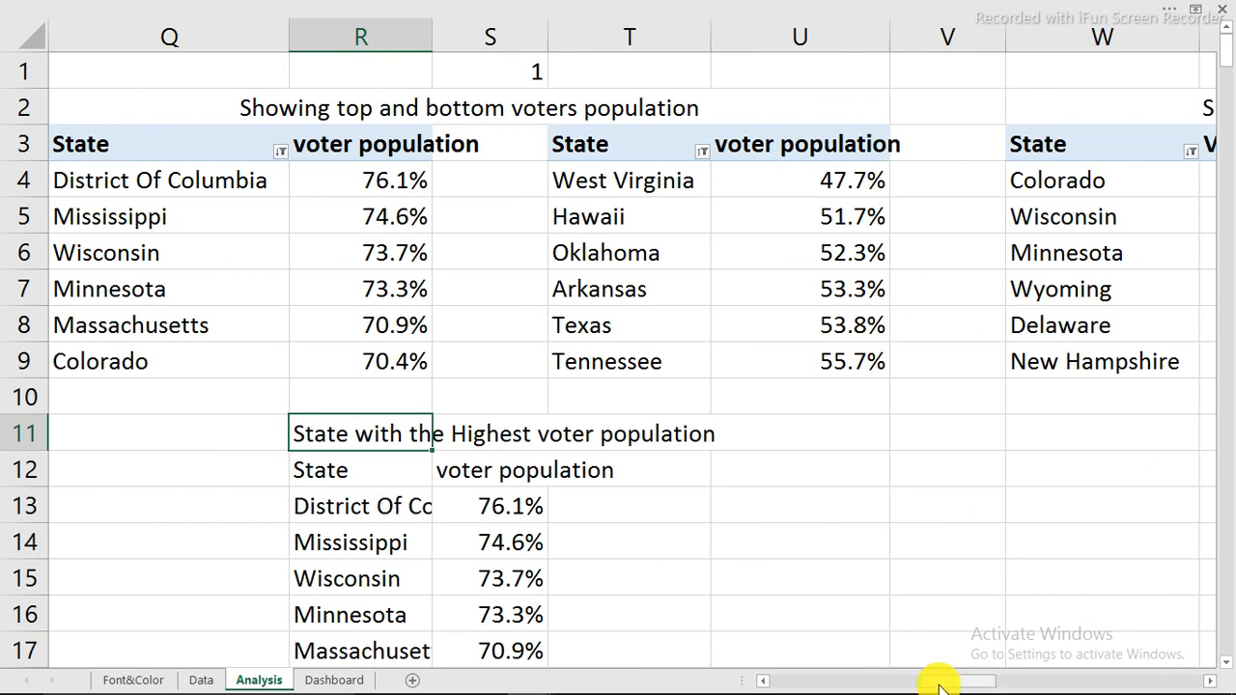
{"action": "left_click_drag", "start_coordinate": [941, 680], "coordinate": [1192, 673]}
{"action": "left_click", "coordinate": [569, 357]}
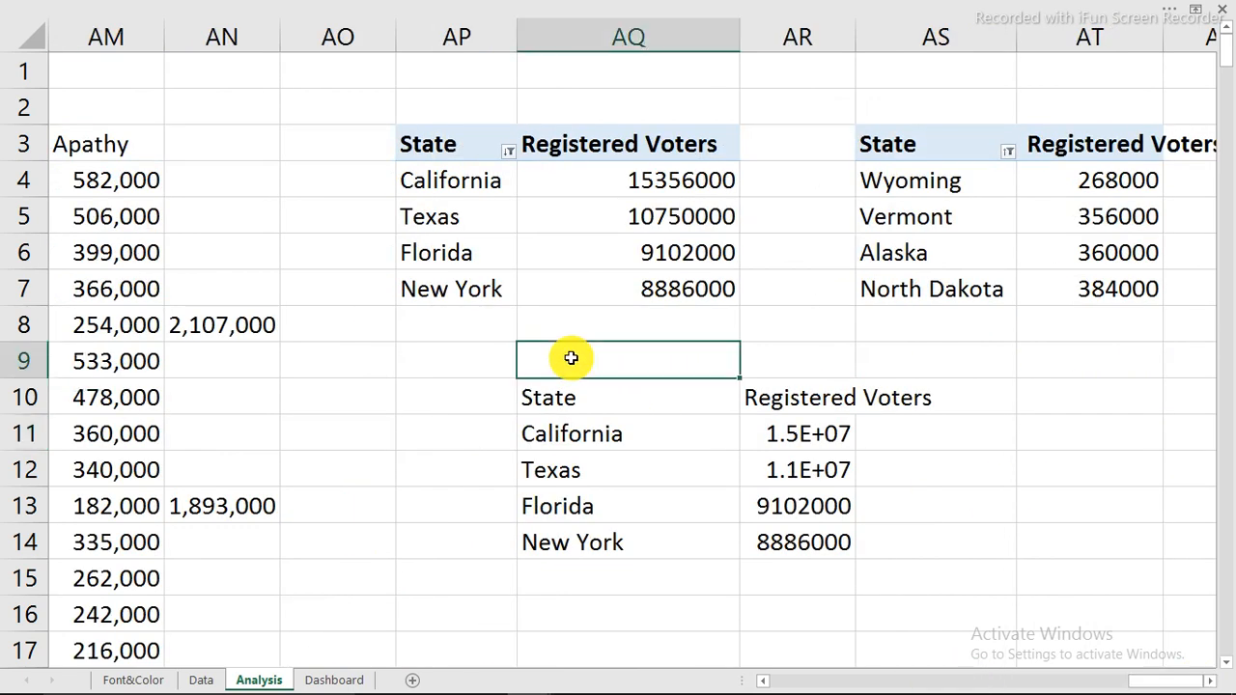
{"action": "key", "text": "ctrl+v"}
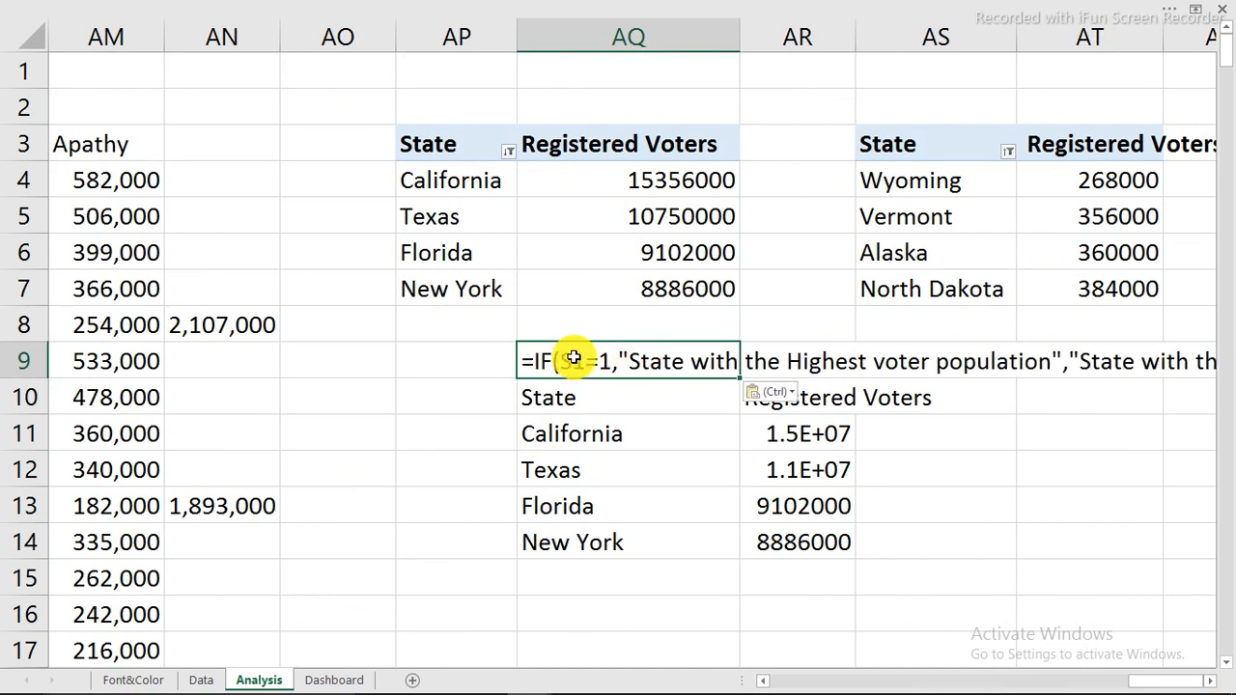
{"action": "double_click", "coordinate": [574, 358]}
{"action": "key", "text": "Escape"}
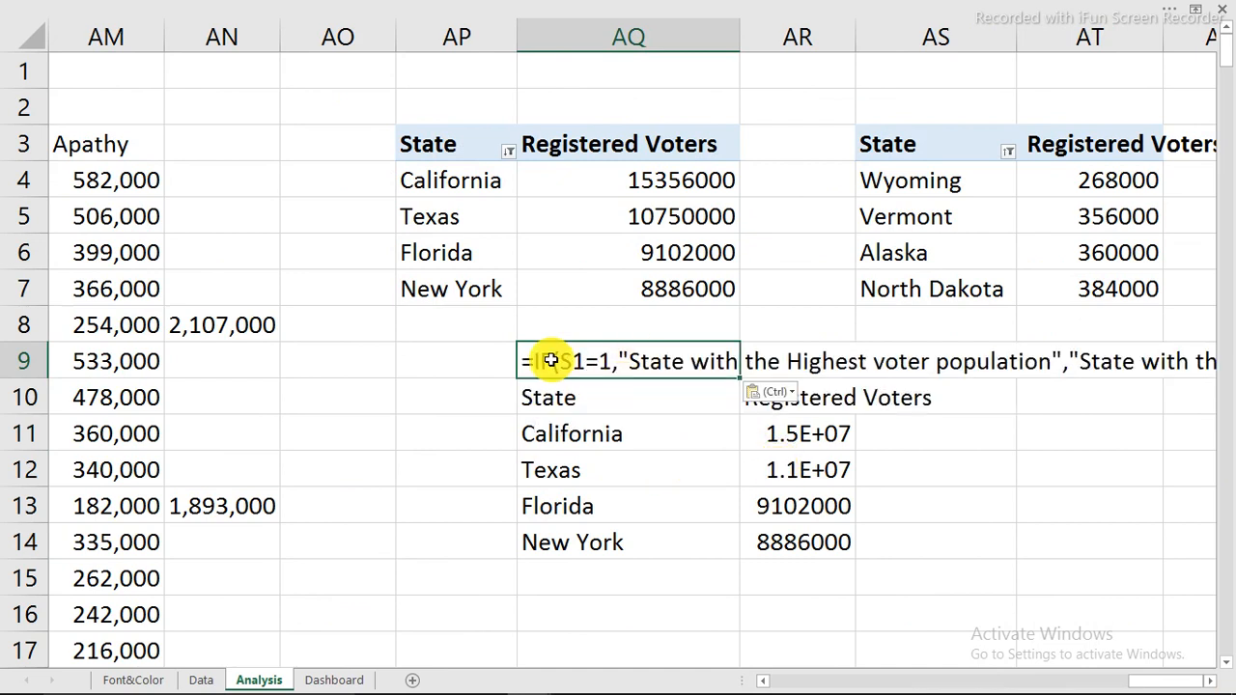
Change the first text of the AQ9 formula to "State with the Highest Reg. voter "
{"action": "double_click", "coordinate": [522, 360]}
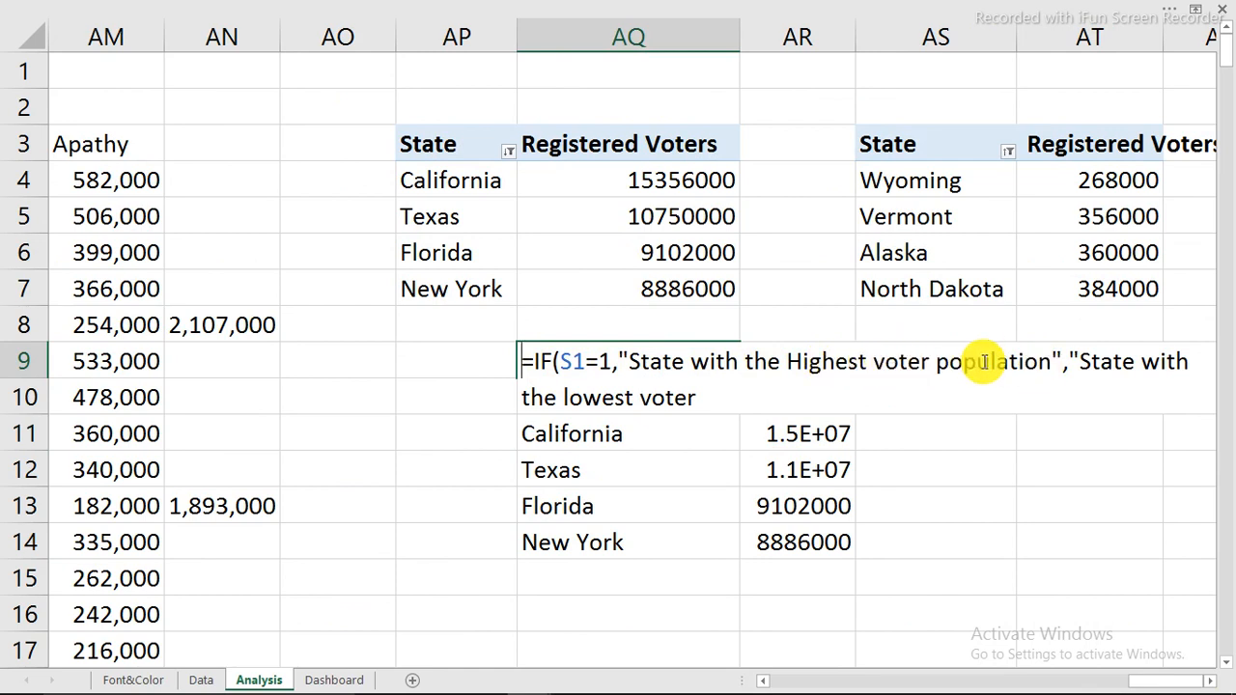
{"action": "left_click_drag", "start_coordinate": [1050, 362], "coordinate": [934, 370]}
{"action": "key", "text": "BackSpace"}
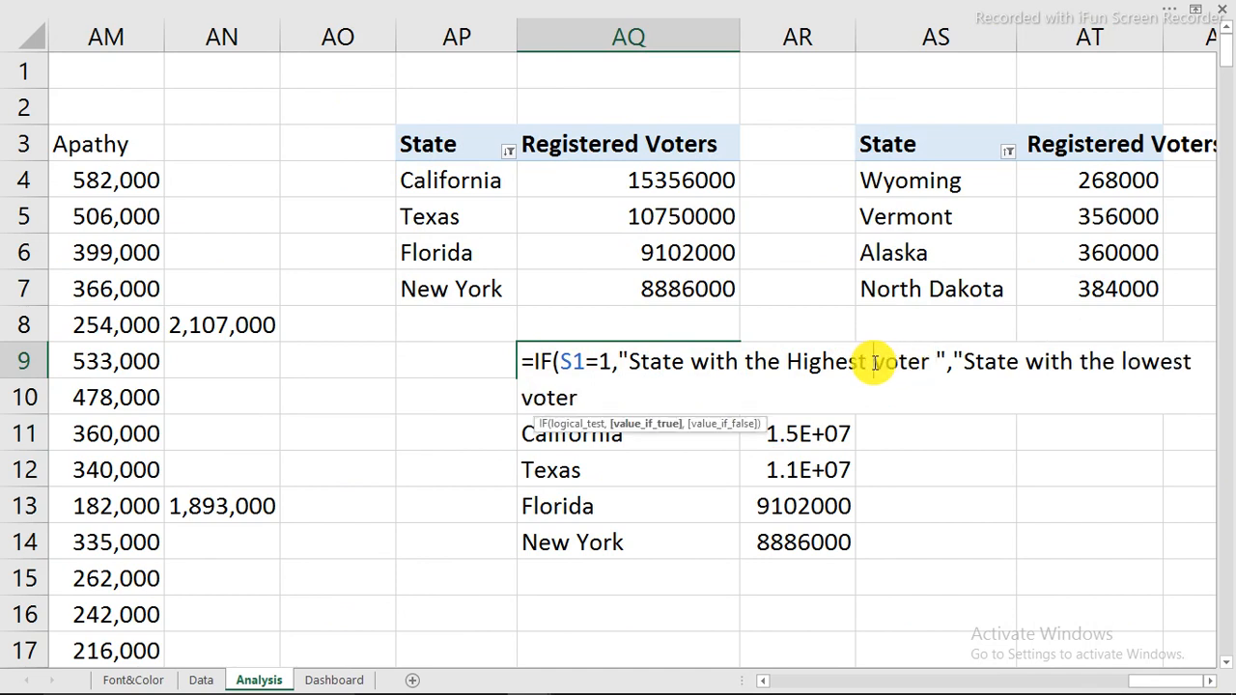
{"action": "type", "text": "Reg."}
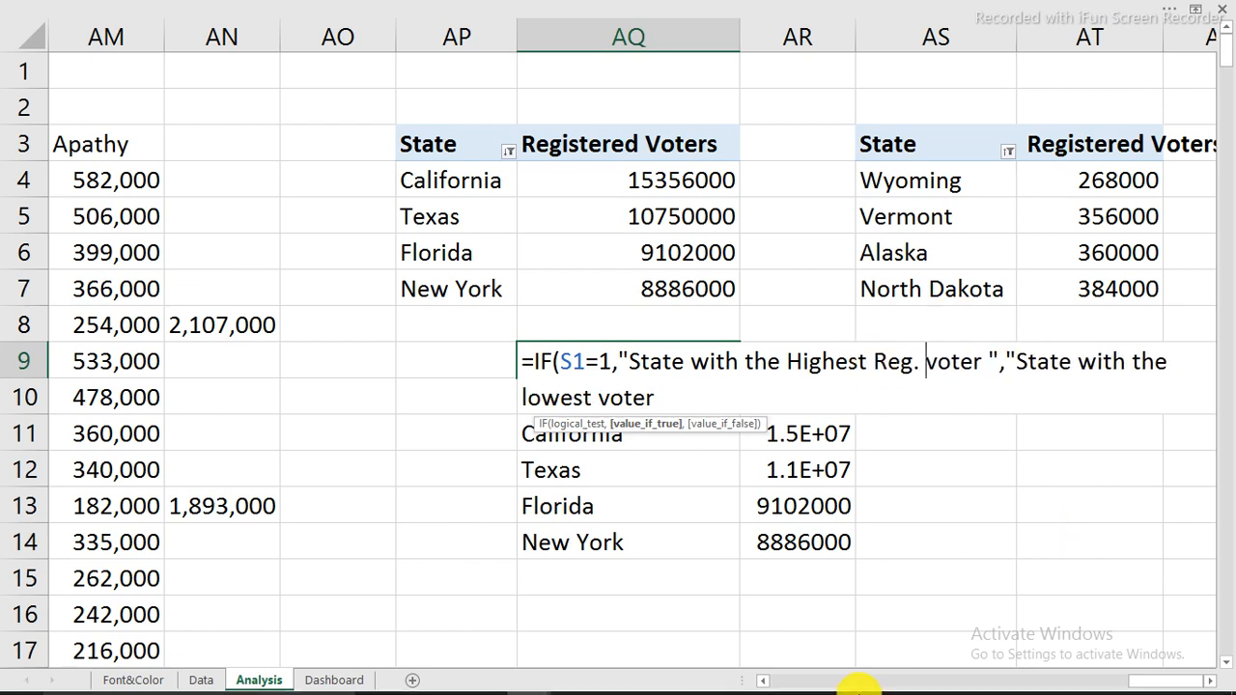
Change the second text of the AQ9 formula to "State with the lowest Reg. voter " and commit the formula
{"action": "left_click", "coordinate": [1209, 681]}
{"action": "left_click", "coordinate": [1209, 681]}
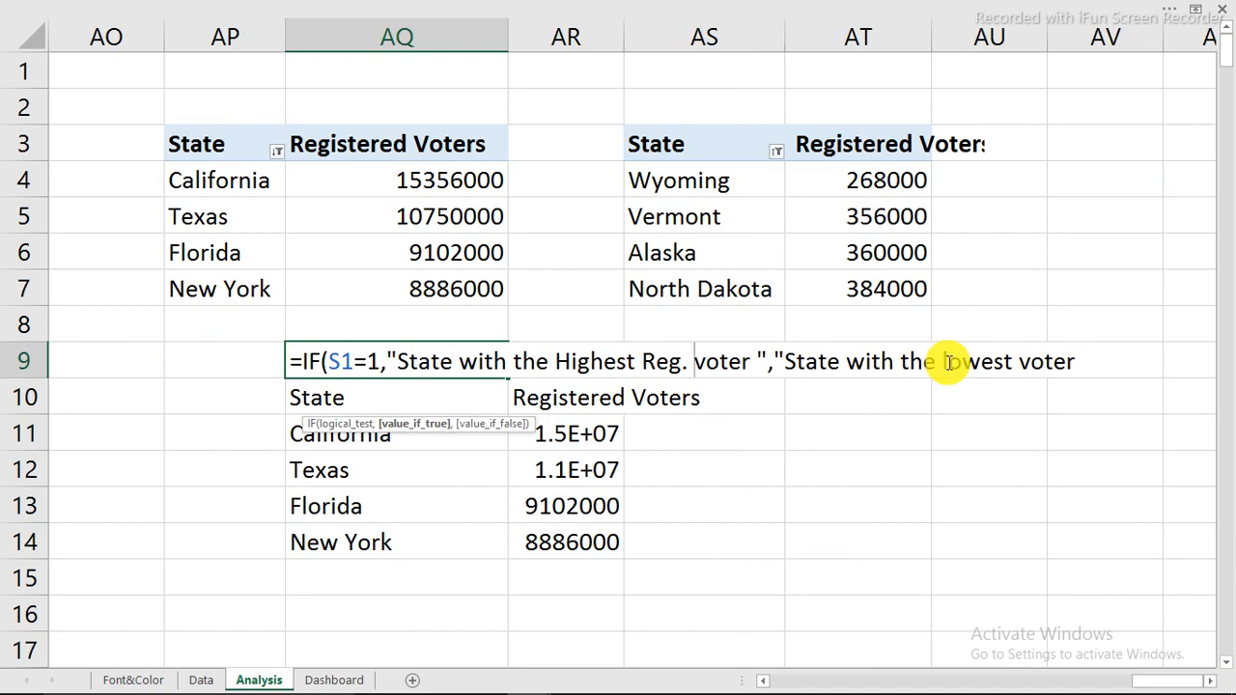
{"action": "left_click", "coordinate": [1209, 680]}
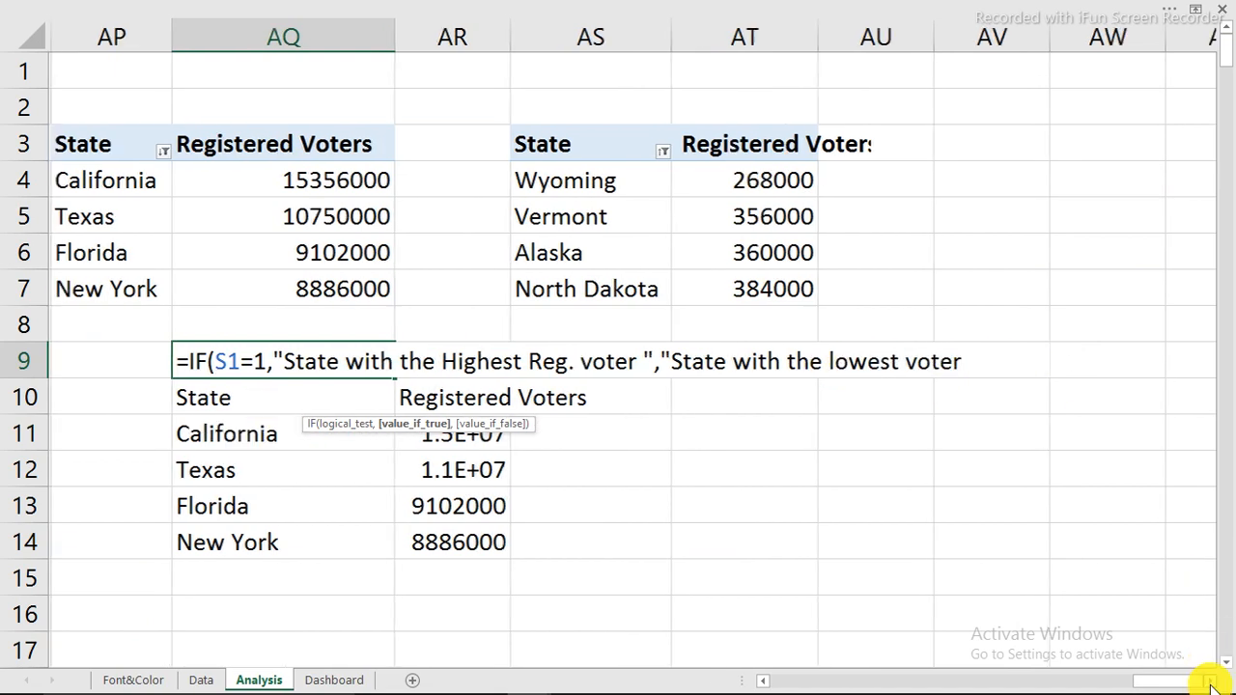
{"action": "left_click", "coordinate": [1208, 681]}
{"action": "left_click", "coordinate": [750, 366]}
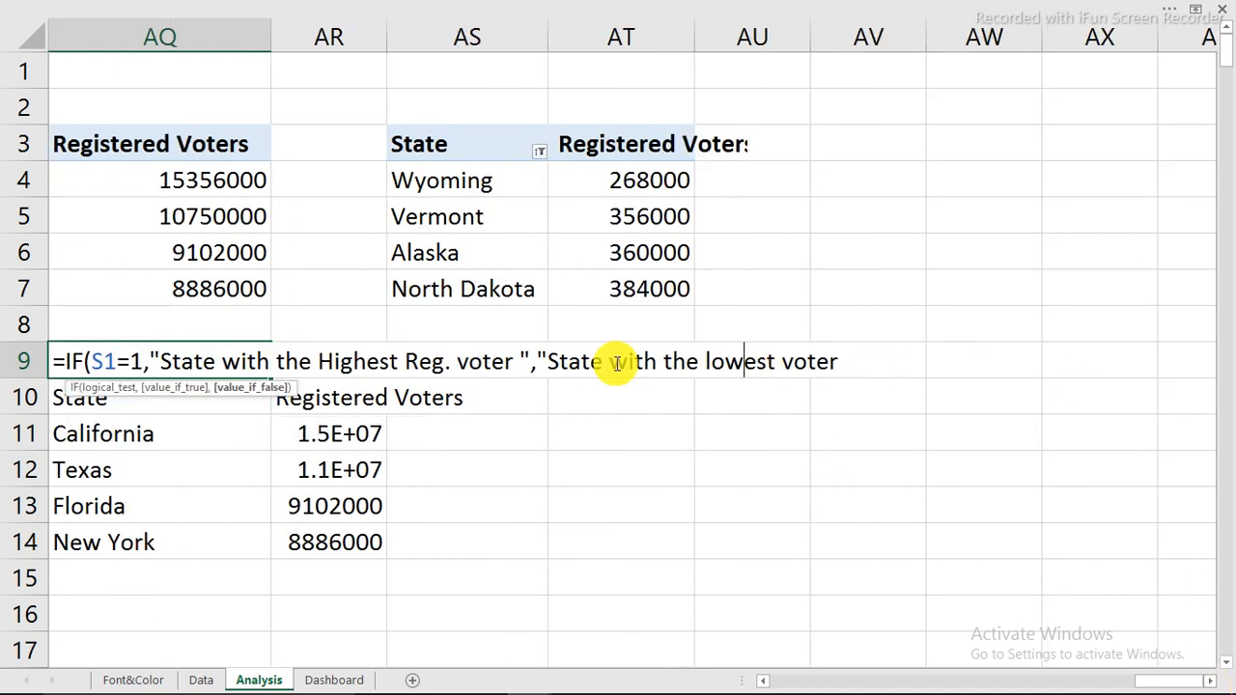
{"action": "left_click", "coordinate": [782, 362]}
{"action": "type", "text": "Reg."}
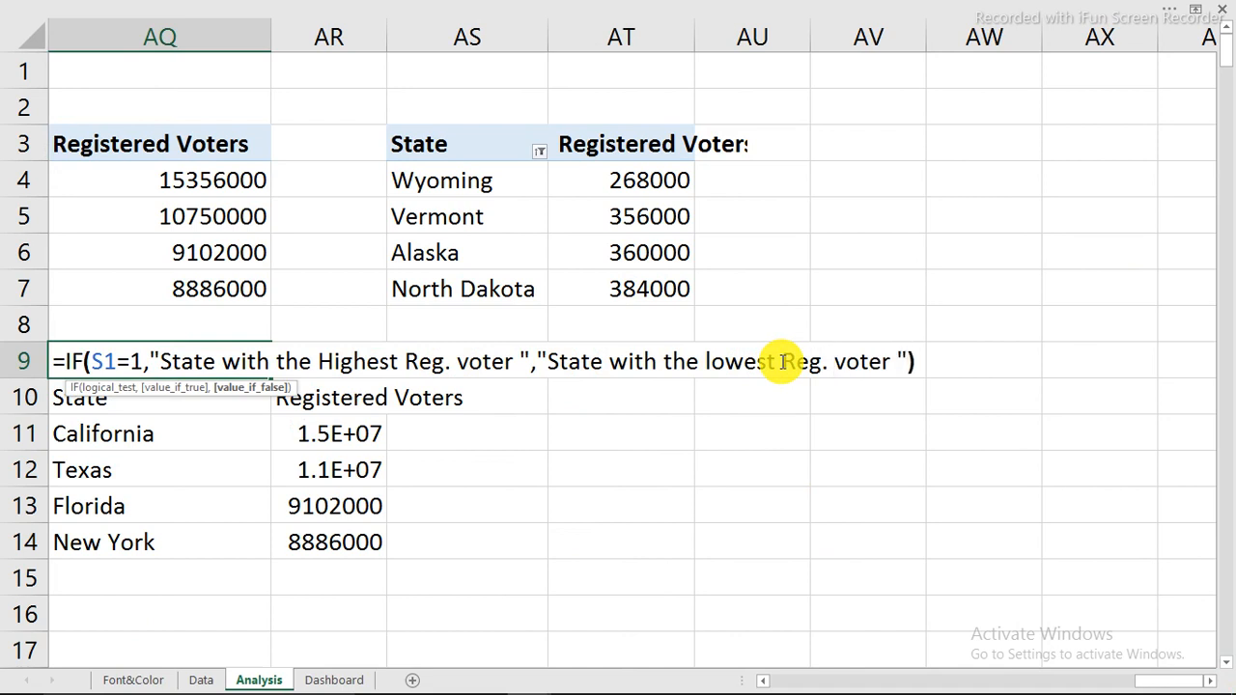
{"action": "key", "text": "Return"}
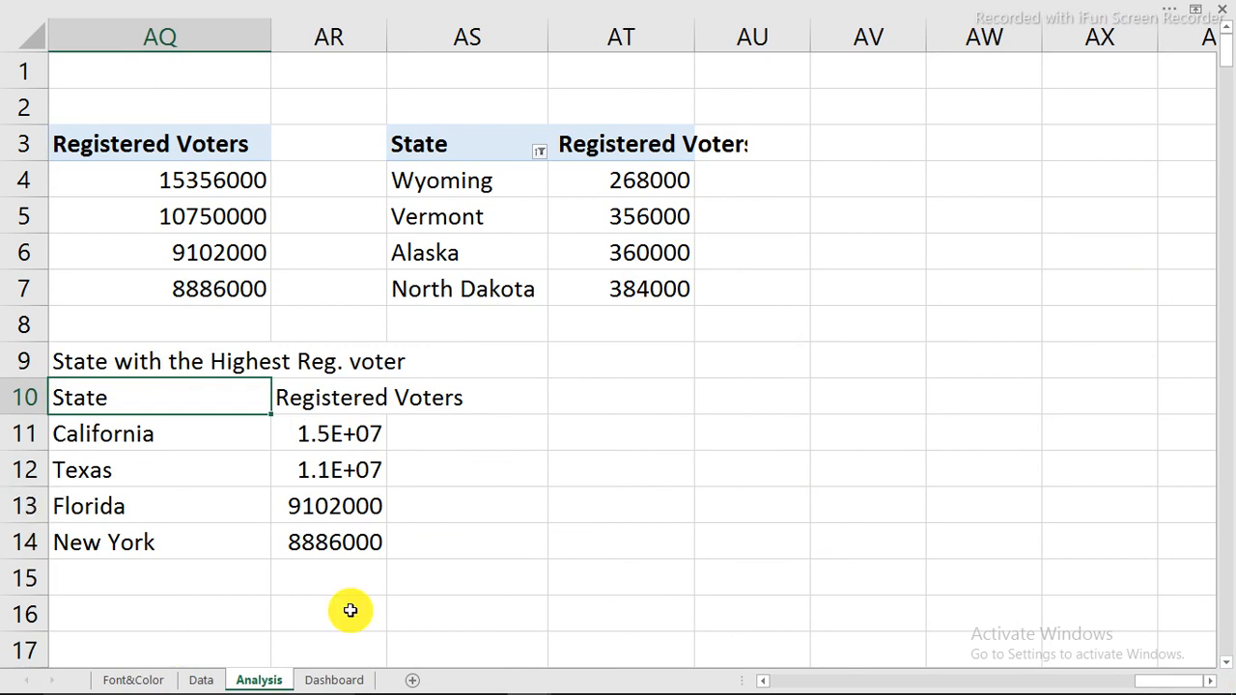
{"action": "mouse_move", "coordinate": [908, 691]}
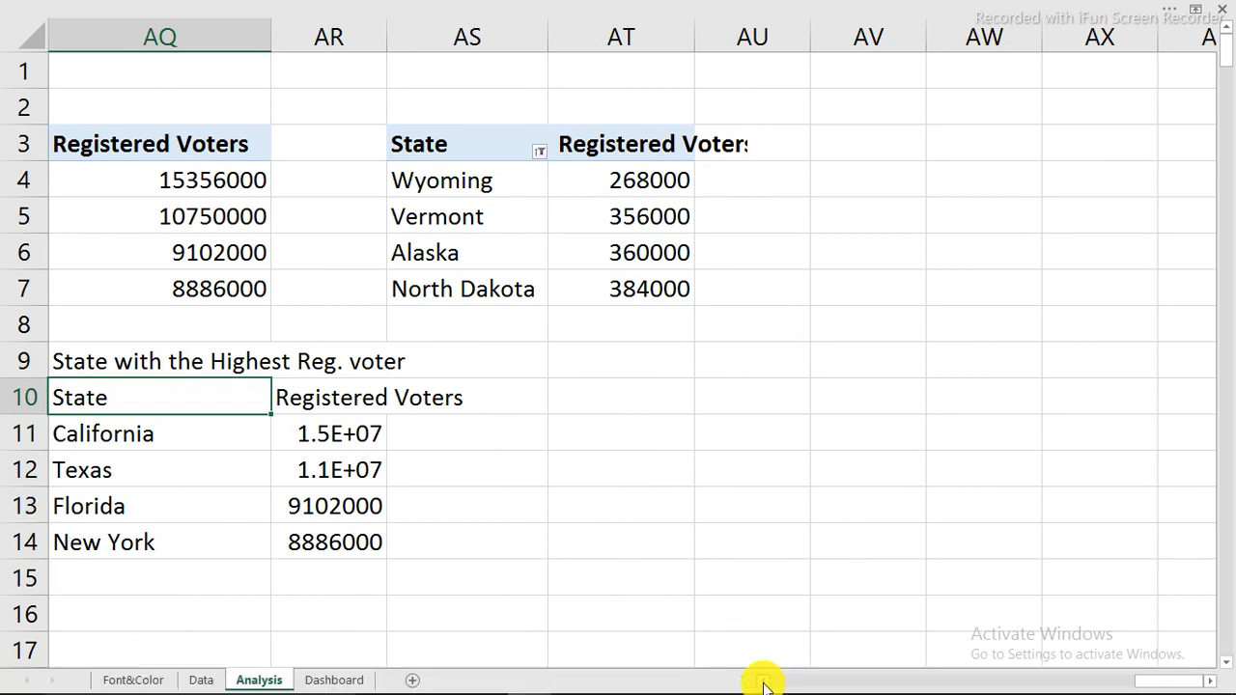
{"action": "left_click", "coordinate": [763, 681]}
{"action": "left_click", "coordinate": [763, 681]}
{"action": "left_click_drag", "start_coordinate": [323, 397], "coordinate": [551, 527]}
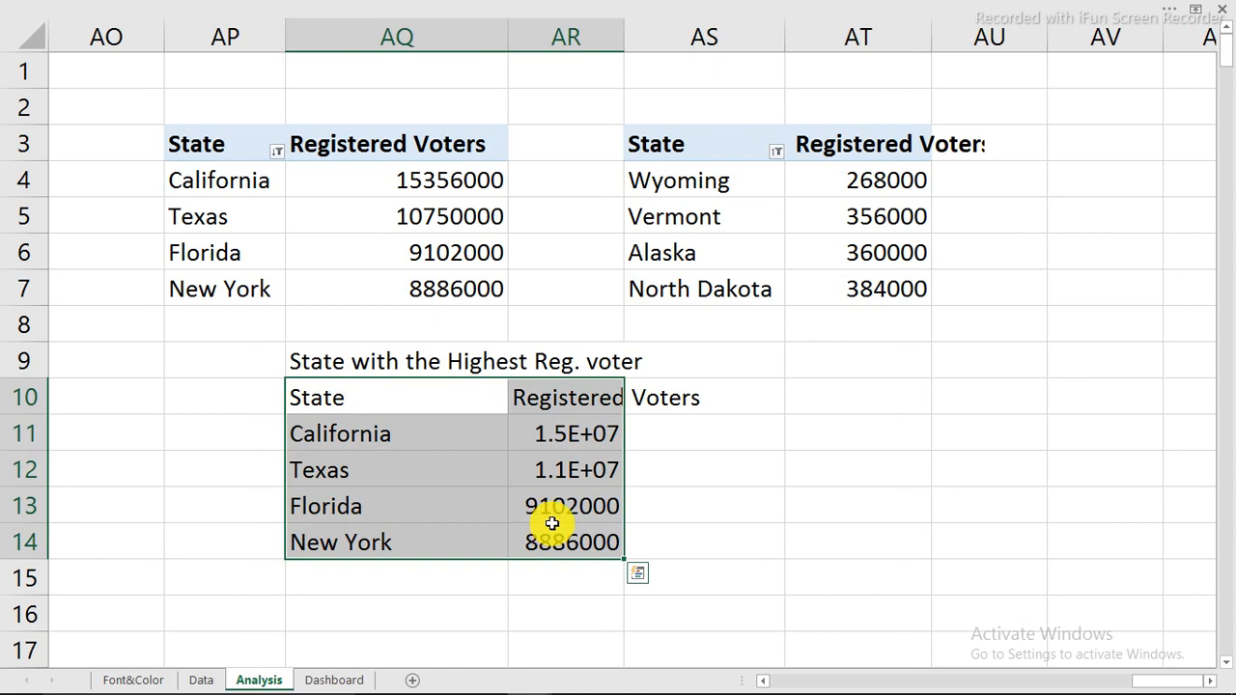
{"action": "right_click", "coordinate": [563, 455]}
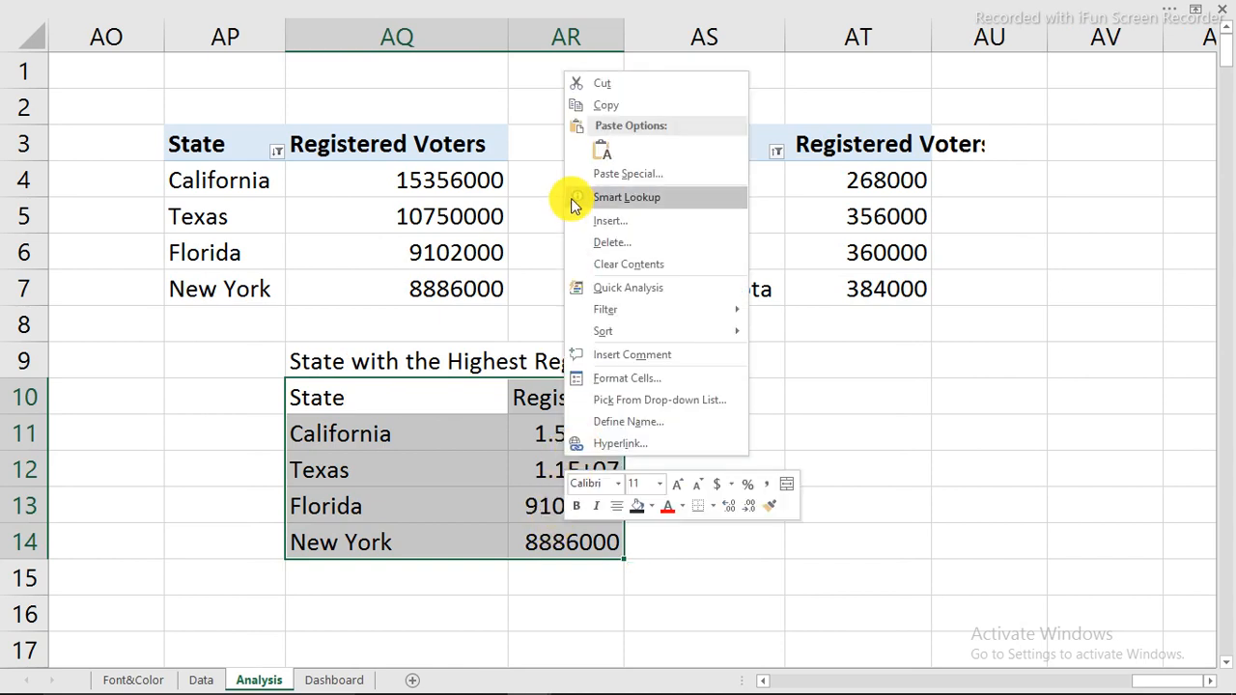
{"action": "left_click", "coordinate": [471, 415]}
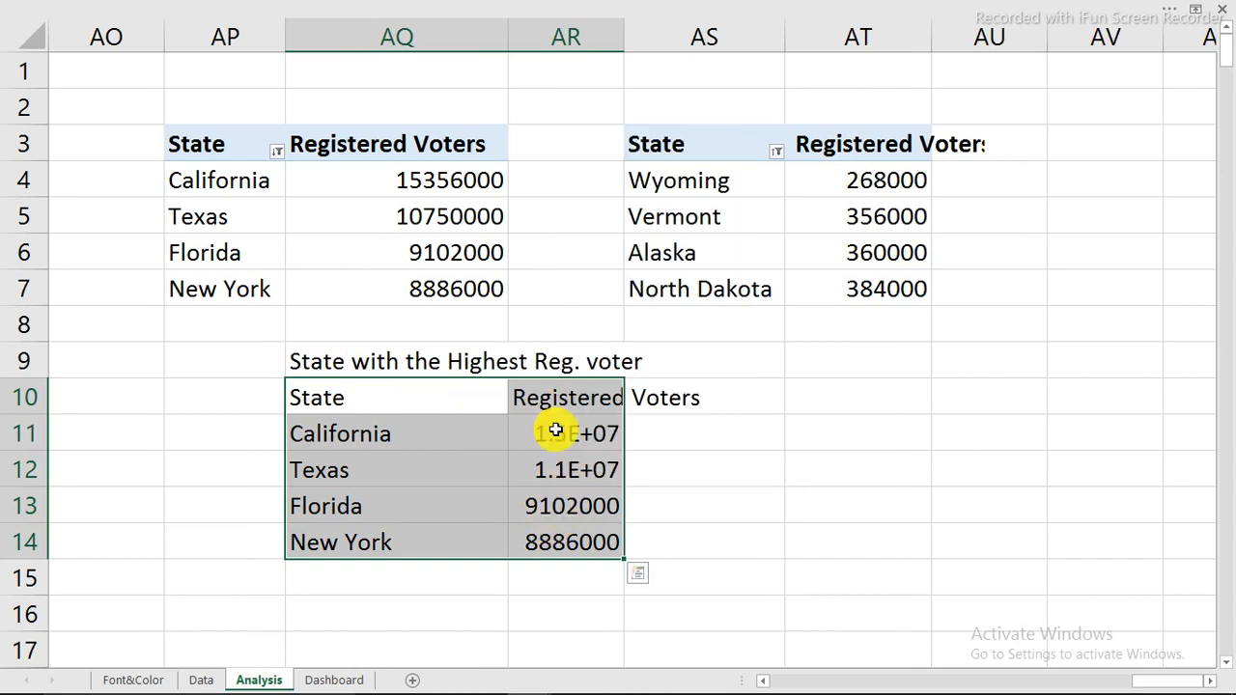
Format the registered voter values in AR11:AR14 as Number with 0 decimal places and the 1000 separator
{"action": "left_click_drag", "start_coordinate": [560, 427], "coordinate": [563, 547]}
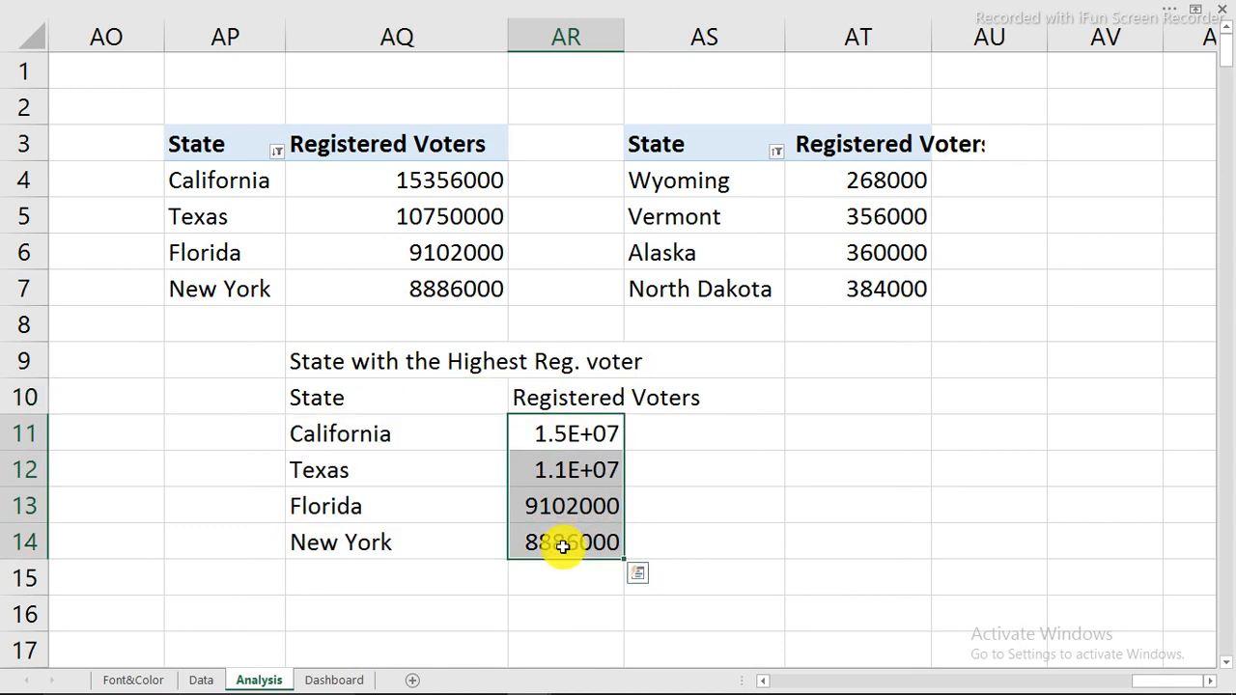
{"action": "key", "text": "ctrl+1"}
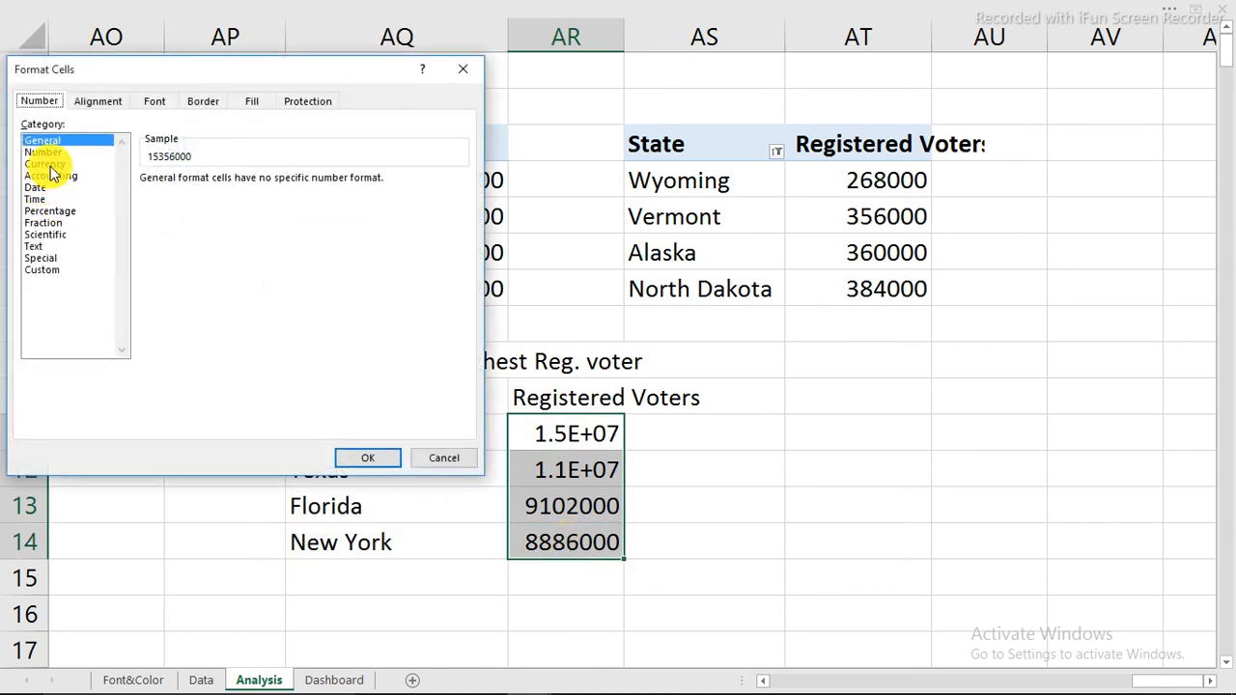
{"action": "left_click", "coordinate": [53, 152]}
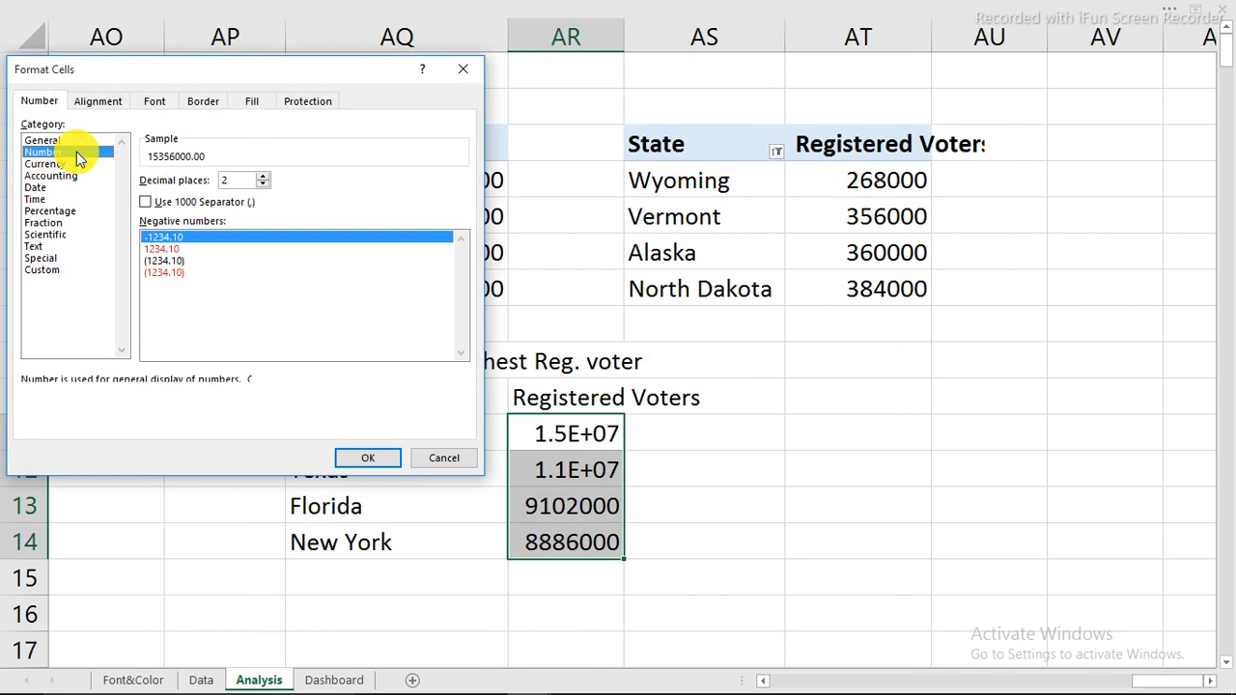
{"action": "left_click", "coordinate": [262, 183]}
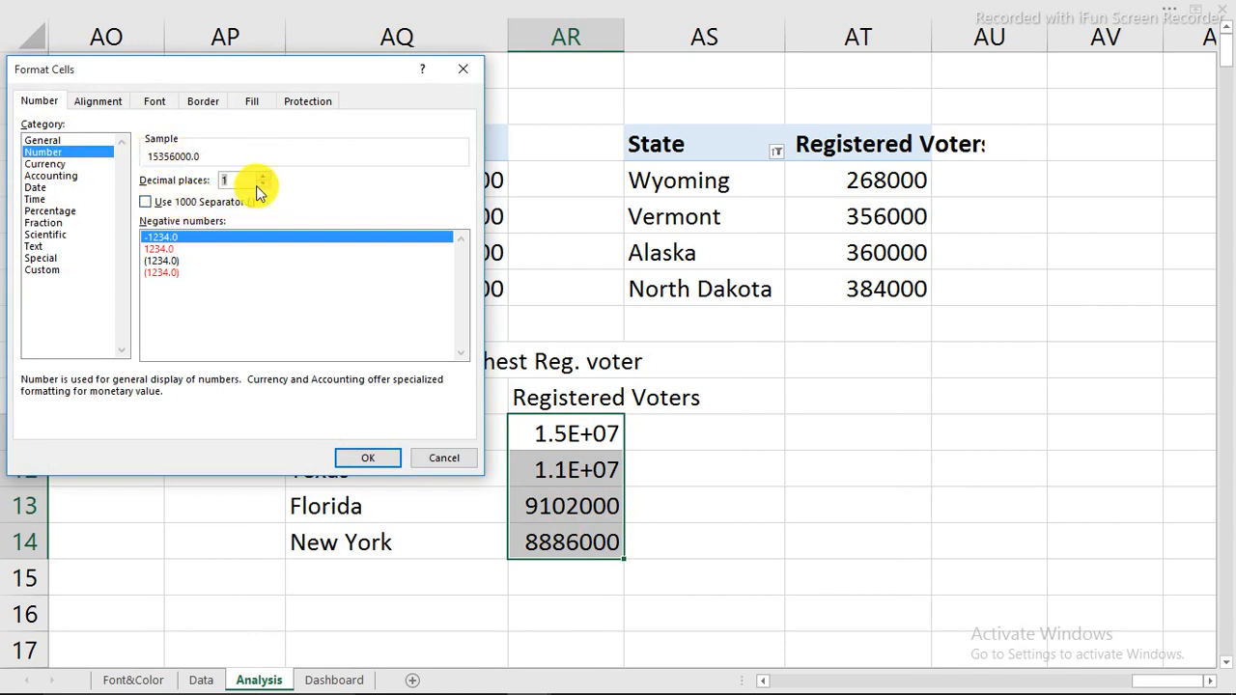
{"action": "left_click", "coordinate": [263, 178]}
{"action": "left_click", "coordinate": [263, 184]}
{"action": "left_click", "coordinate": [263, 183]}
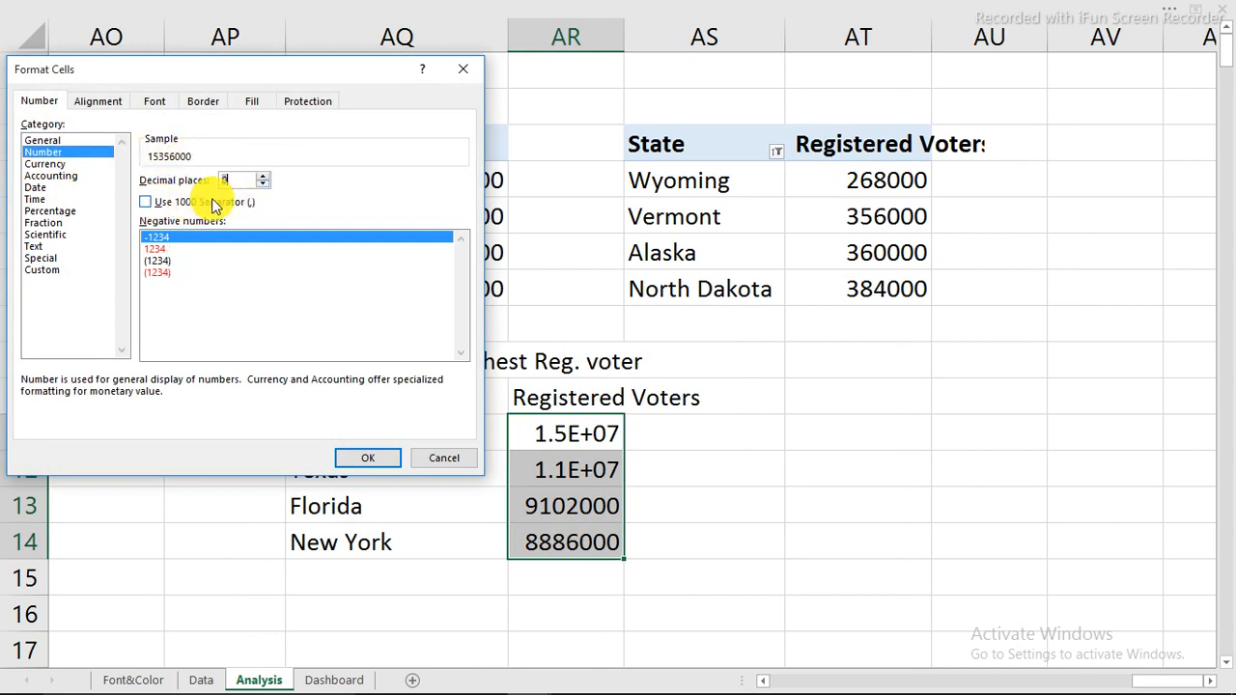
{"action": "left_click", "coordinate": [166, 206]}
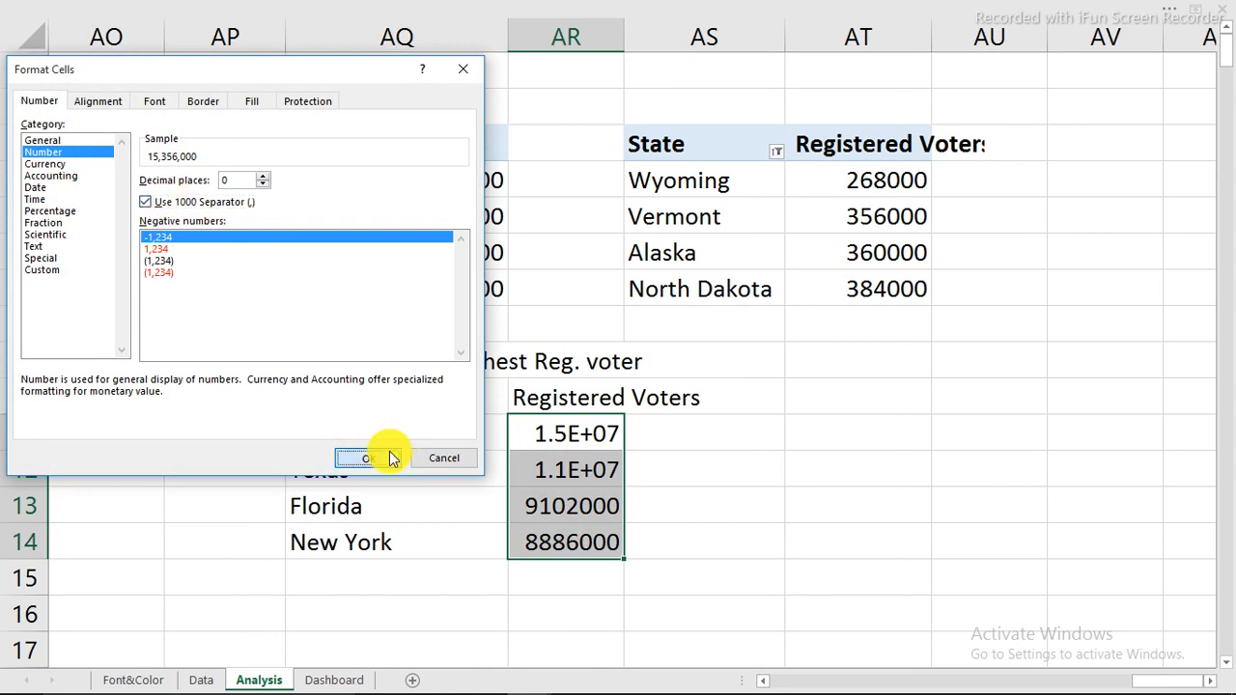
{"action": "left_click", "coordinate": [389, 452]}
Insert a 2-D clustered column chart from the state and registered voters table in AQ10:AR14
{"action": "left_click_drag", "start_coordinate": [390, 394], "coordinate": [552, 537]}
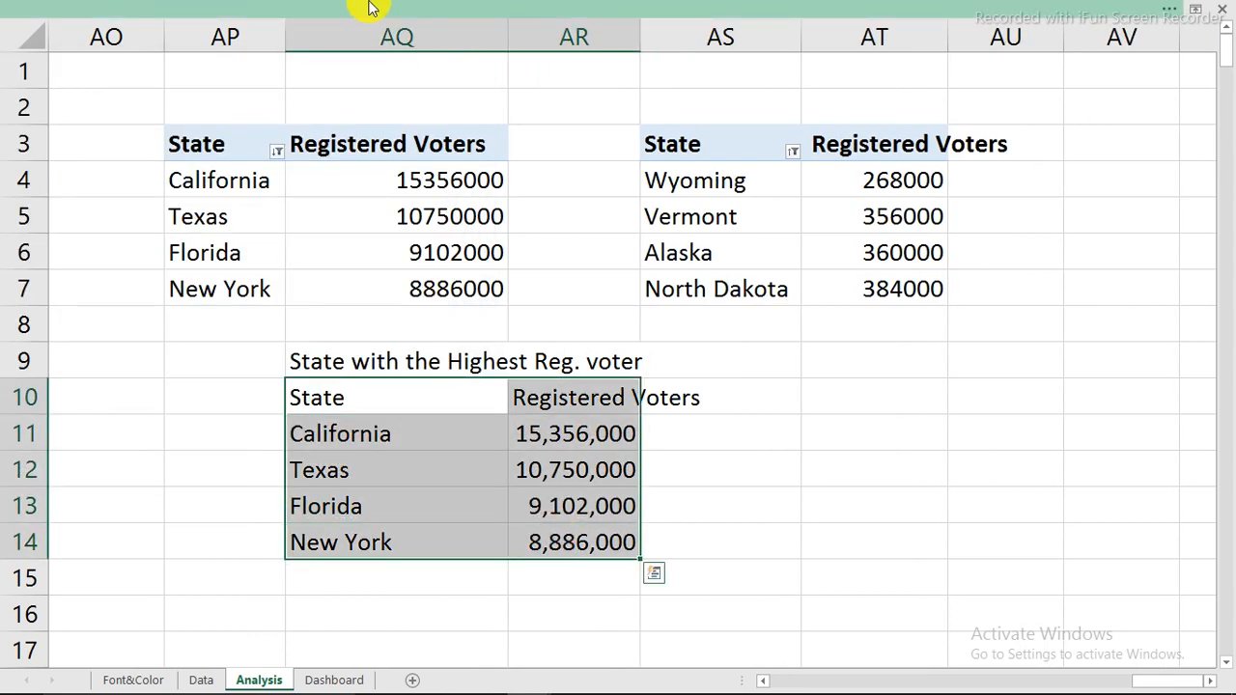
{"action": "left_click", "coordinate": [368, 5]}
{"action": "left_click", "coordinate": [220, 40]}
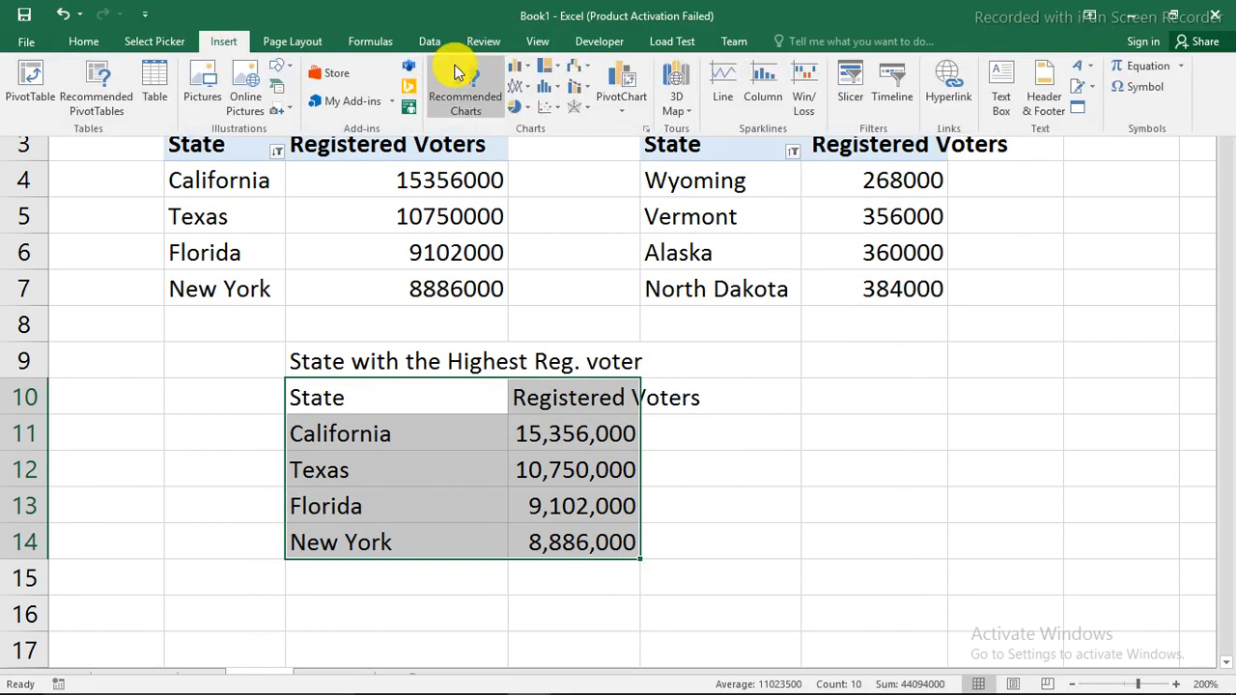
{"action": "left_click", "coordinate": [519, 66]}
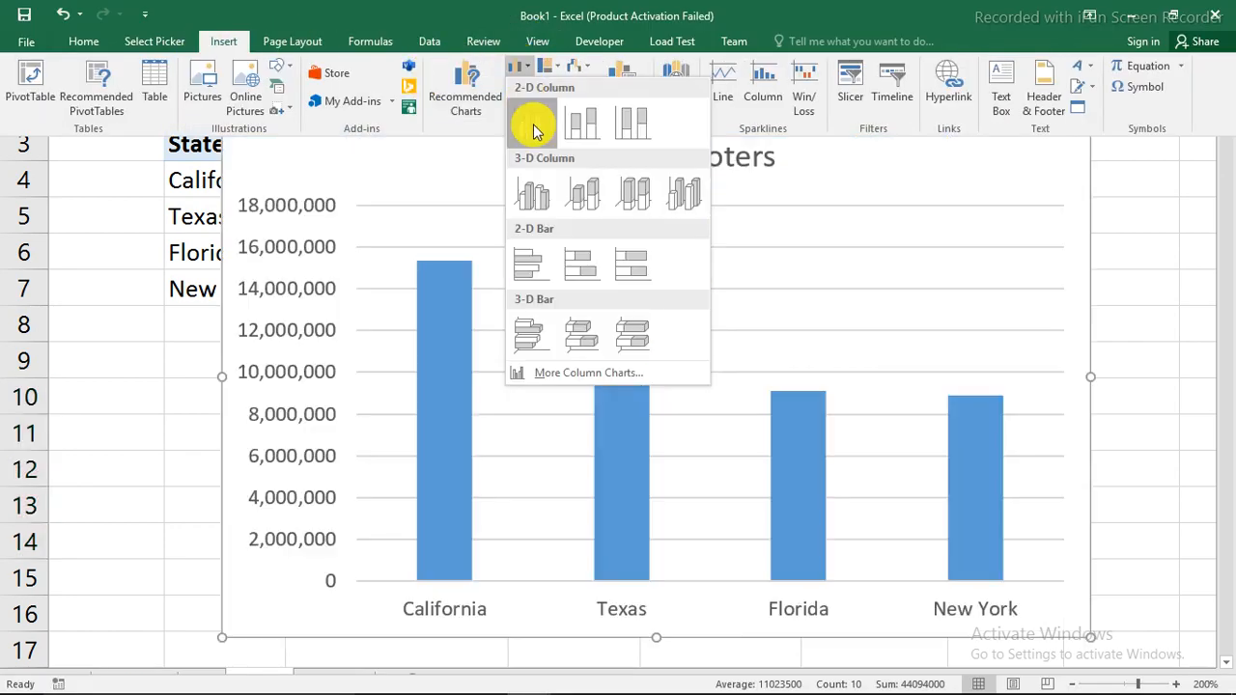
{"action": "left_click", "coordinate": [537, 130]}
Remove the chart title and the vertical value axis, and shrink the chart to start at about row 10
{"action": "left_click", "coordinate": [564, 155]}
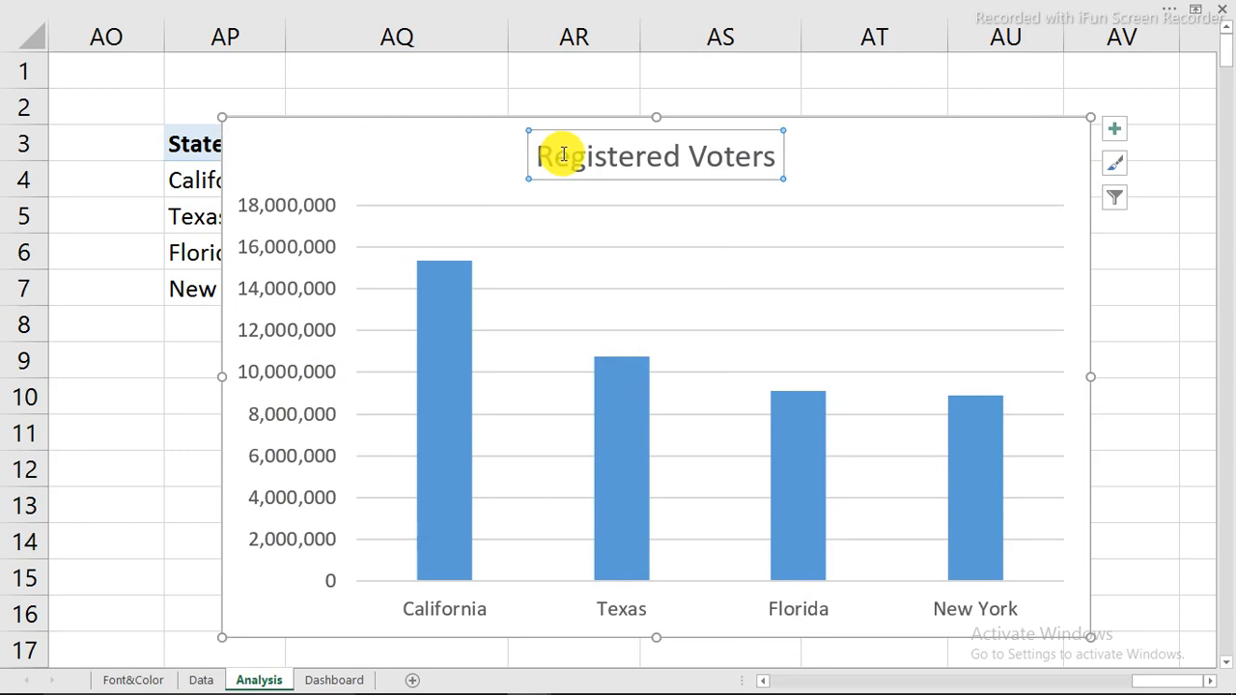
{"action": "key", "text": "Delete"}
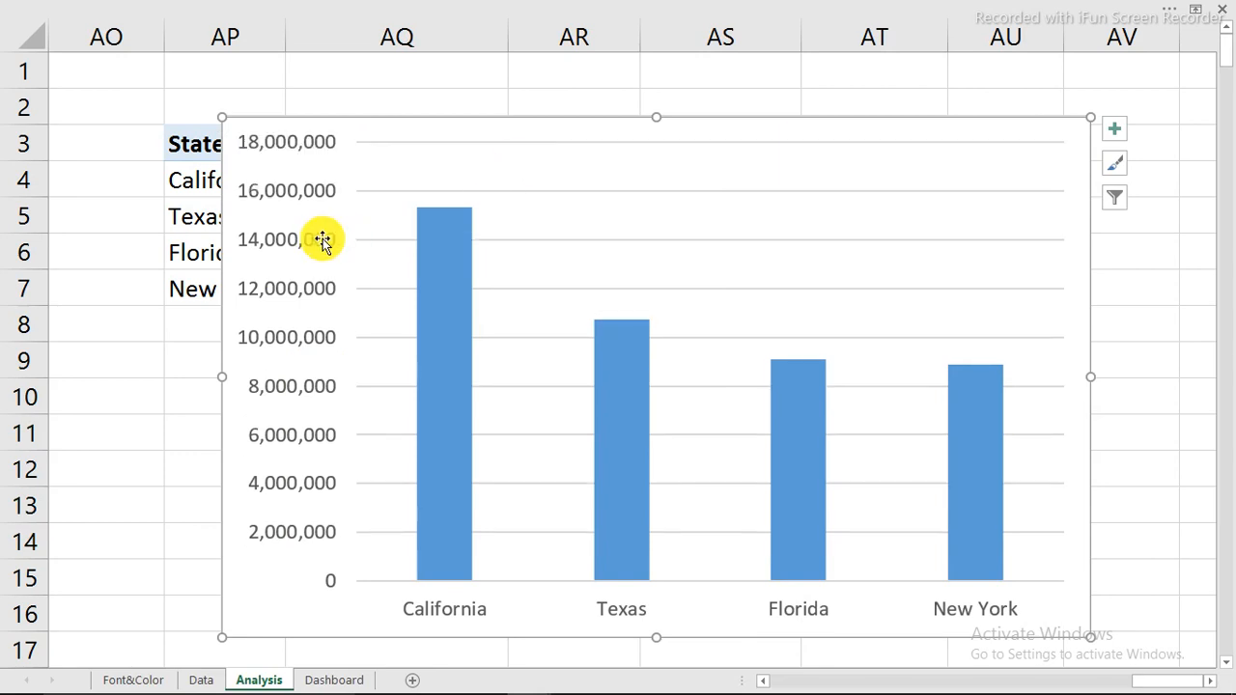
{"action": "left_click", "coordinate": [312, 249]}
{"action": "key", "text": "Delete"}
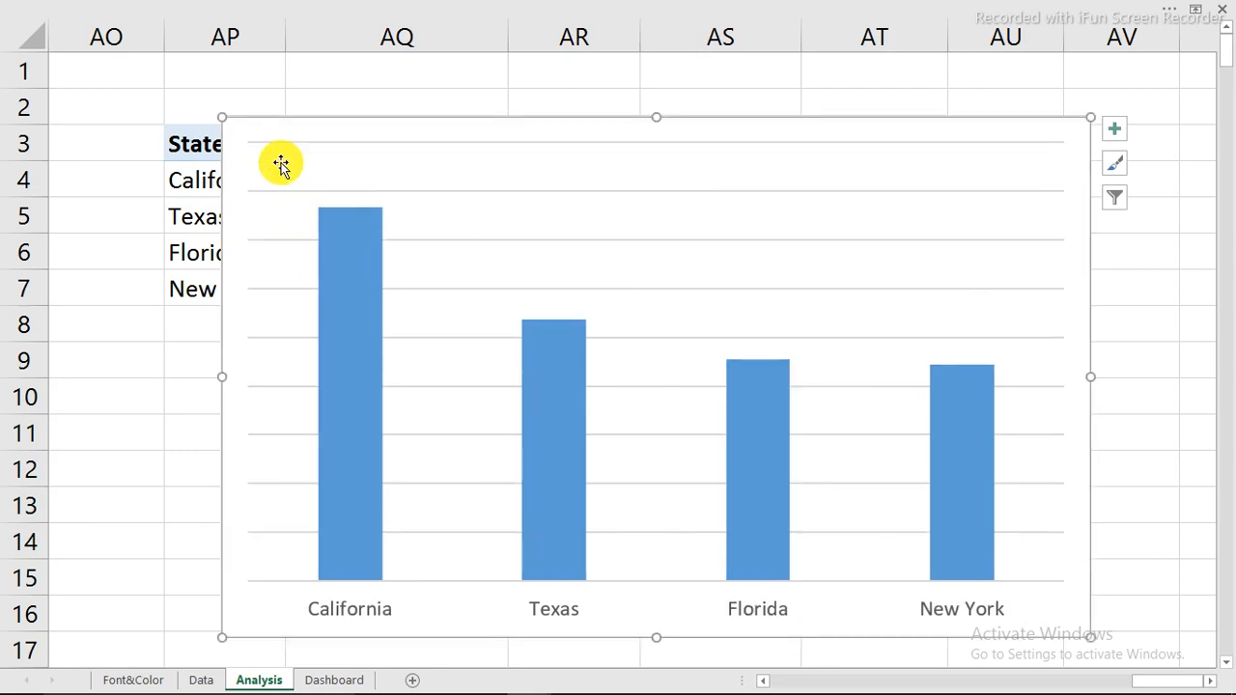
{"action": "left_click_drag", "start_coordinate": [222, 118], "coordinate": [273, 388]}
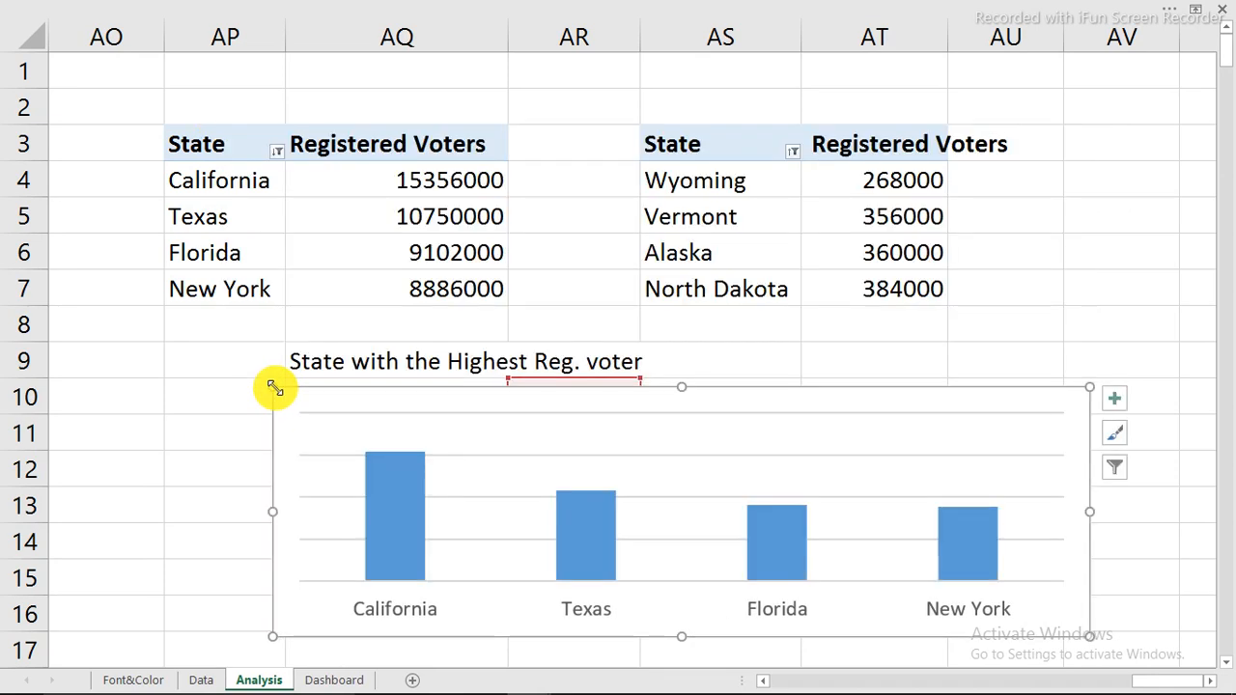
Cut the column chart, paste it on the Dashboard sheet and fit it under the States with lowest reg voters heading
{"action": "key", "text": "Delete"}
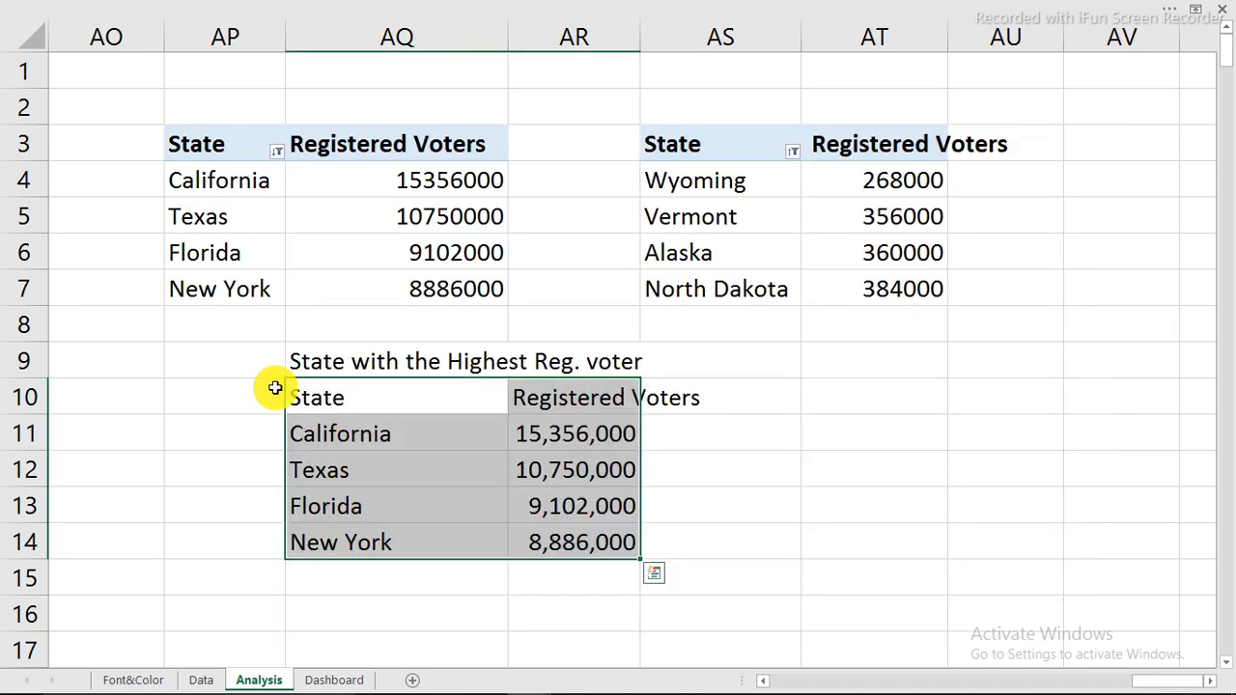
{"action": "left_click", "coordinate": [334, 680]}
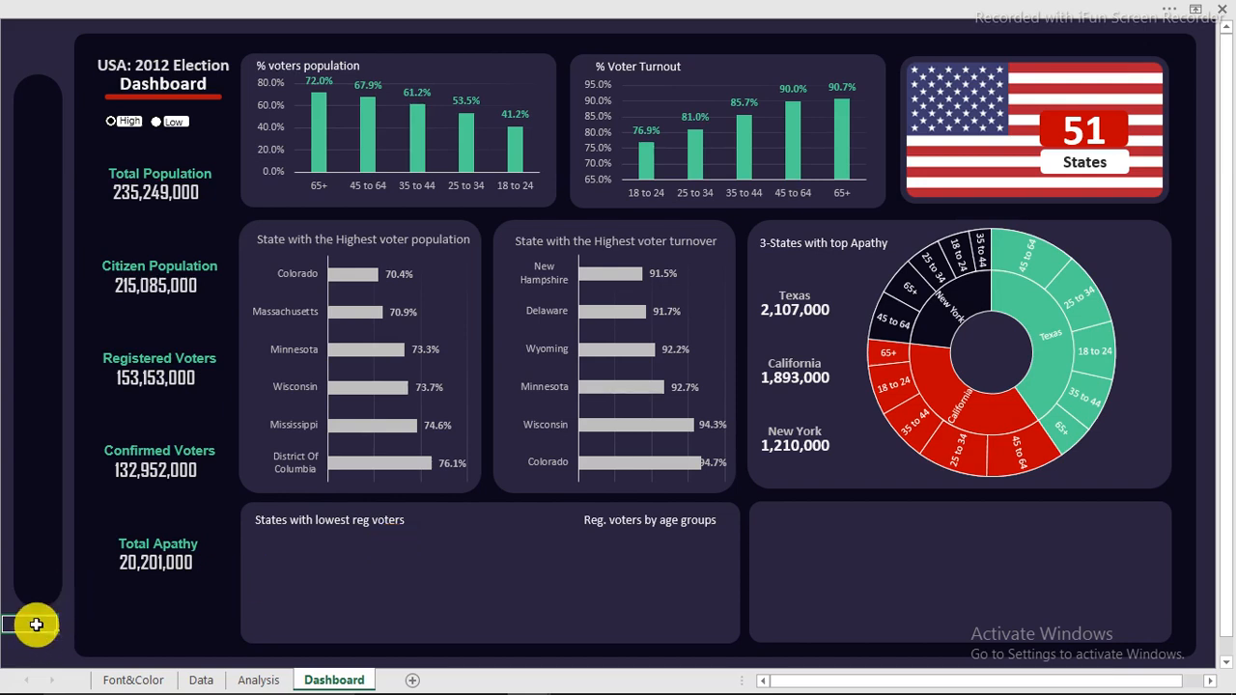
{"action": "key", "text": "ctrl+v"}
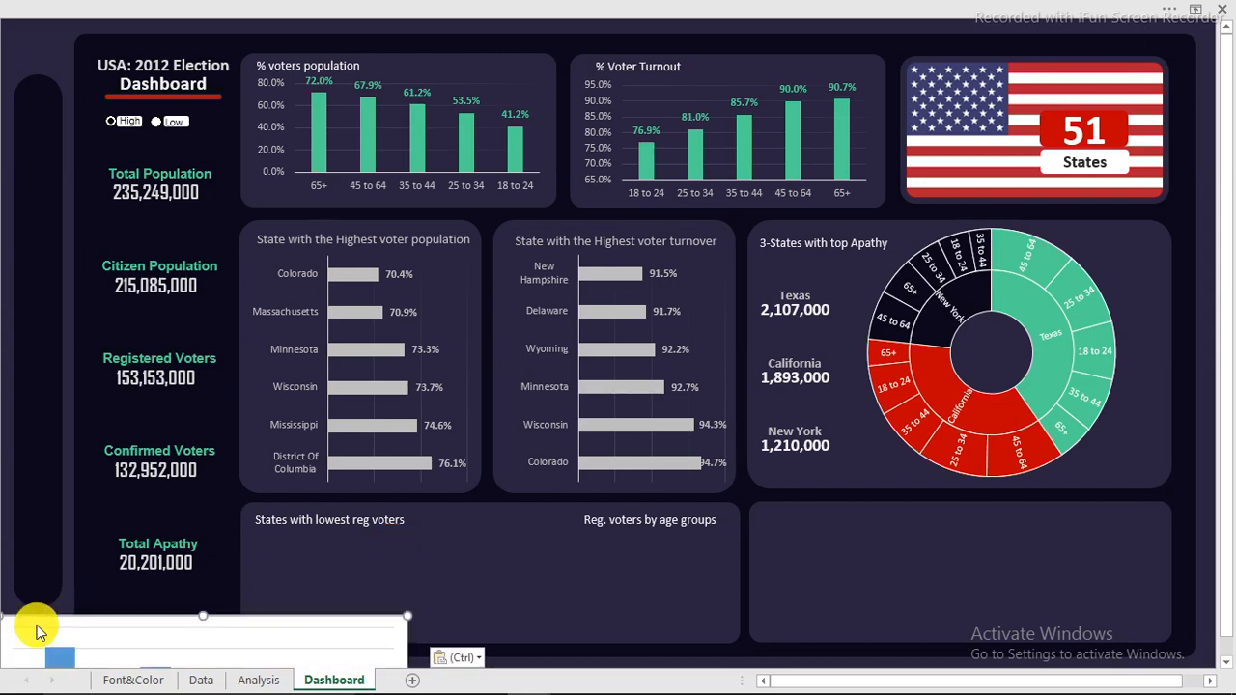
{"action": "left_click_drag", "start_coordinate": [86, 618], "coordinate": [334, 512]}
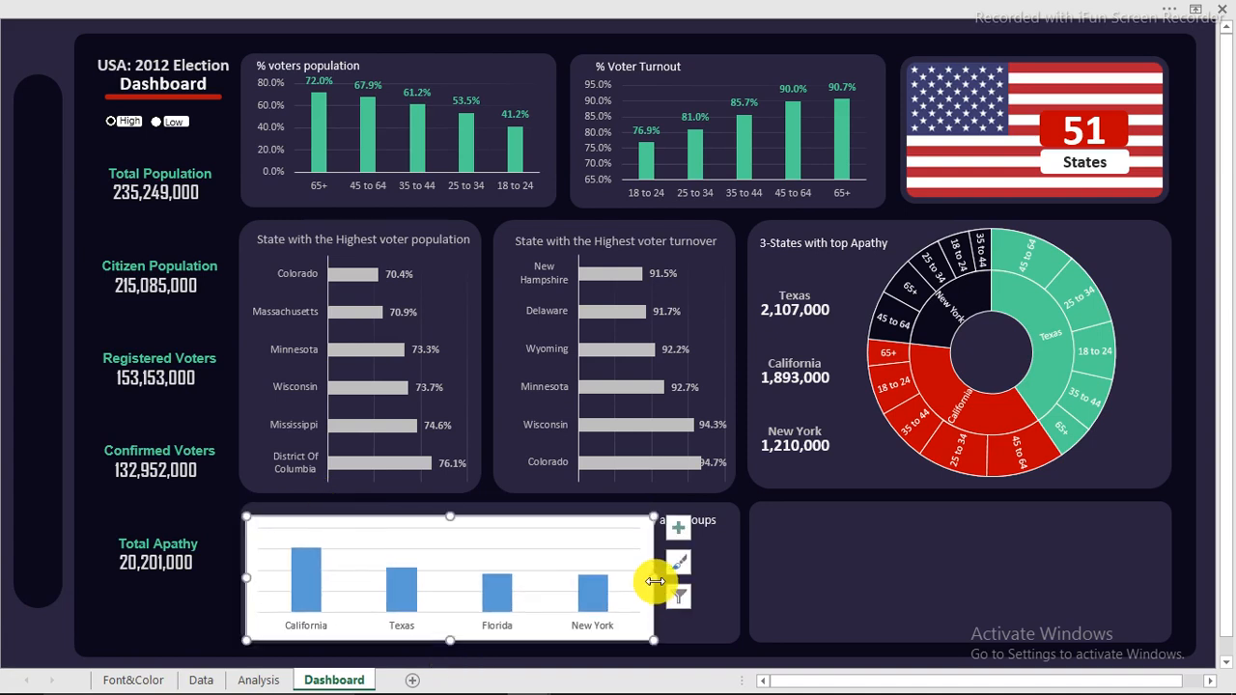
{"action": "left_click_drag", "start_coordinate": [653, 580], "coordinate": [597, 581]}
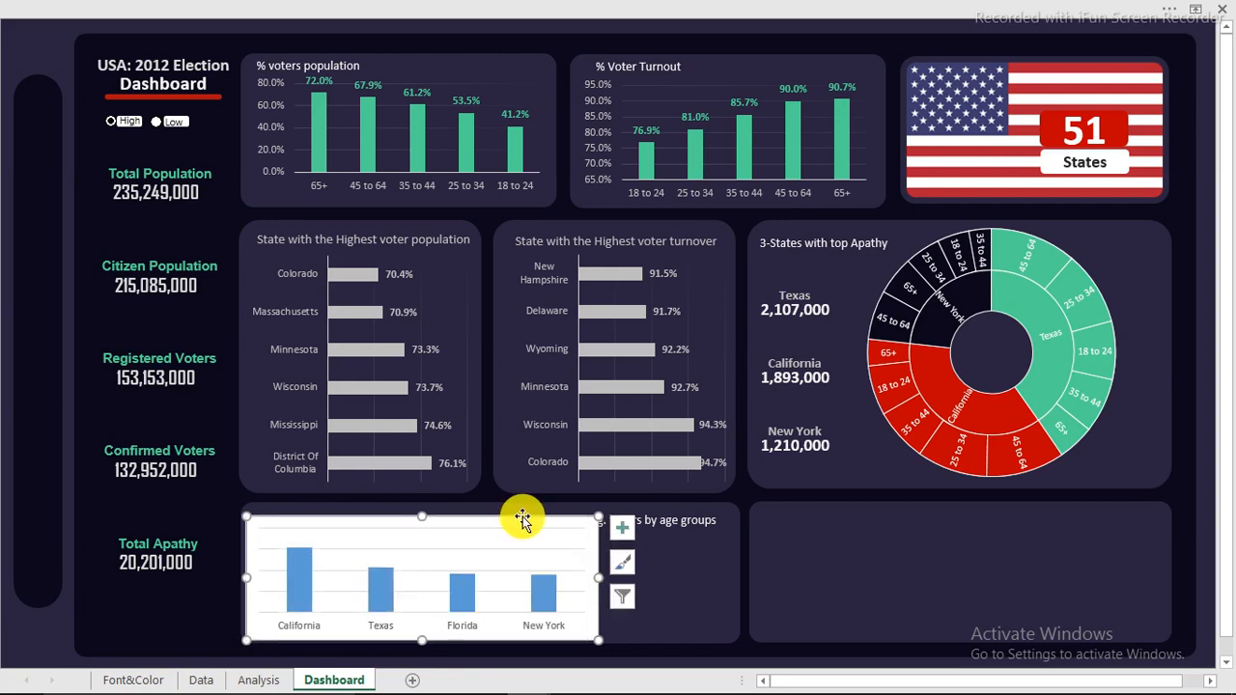
Set the pasted chart's area to no fill and its border to no line
{"action": "double_click", "coordinate": [522, 517]}
{"action": "left_click", "coordinate": [53, 306]}
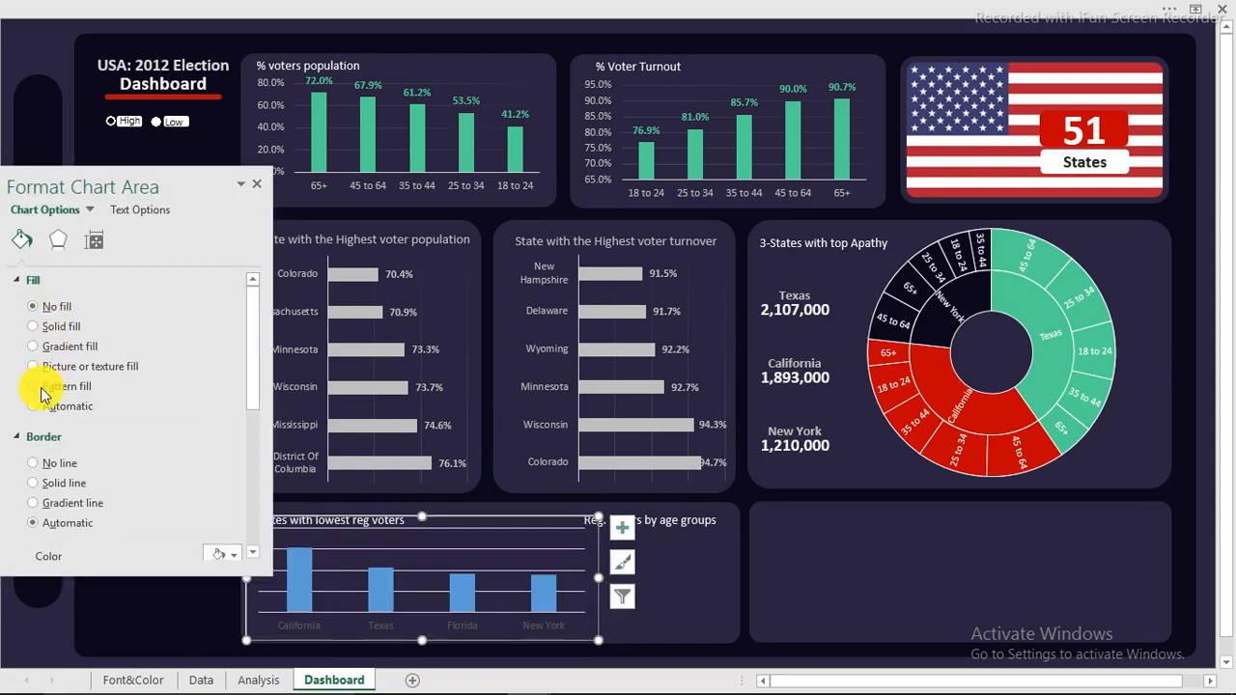
{"action": "left_click", "coordinate": [34, 465]}
{"action": "left_click", "coordinate": [489, 551]}
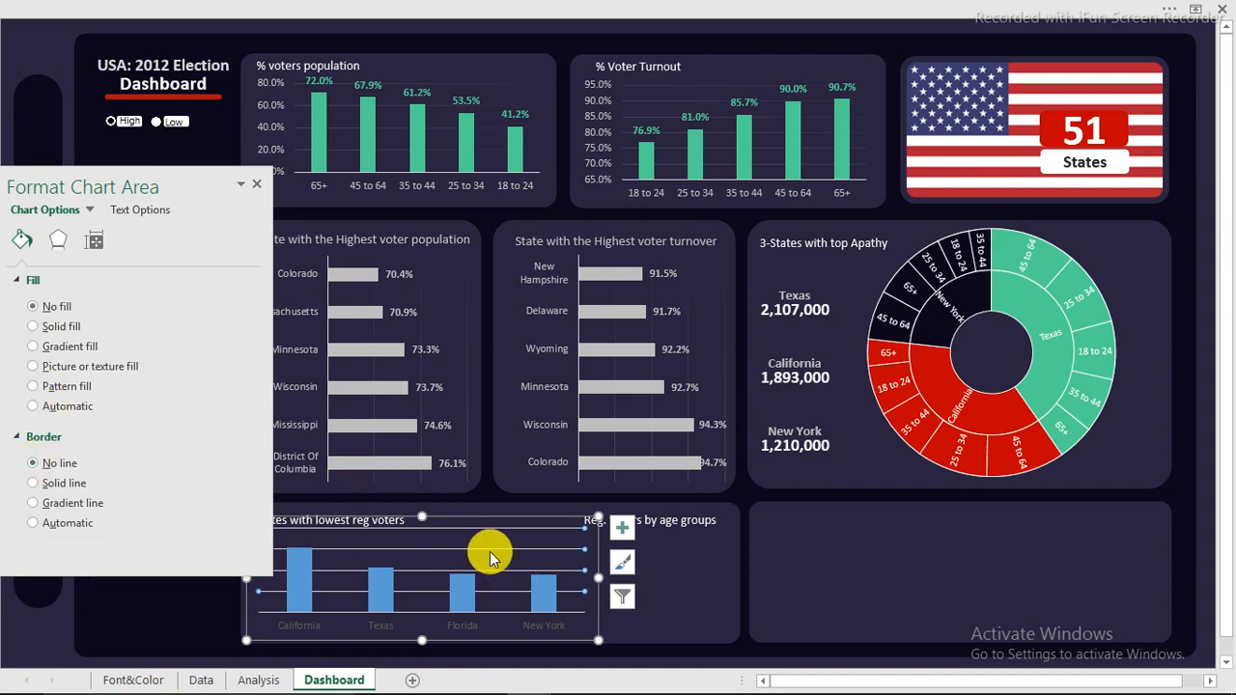
Change the state labels on the chart's horizontal axis to a light grey font colour, without bold
{"action": "left_click", "coordinate": [477, 624]}
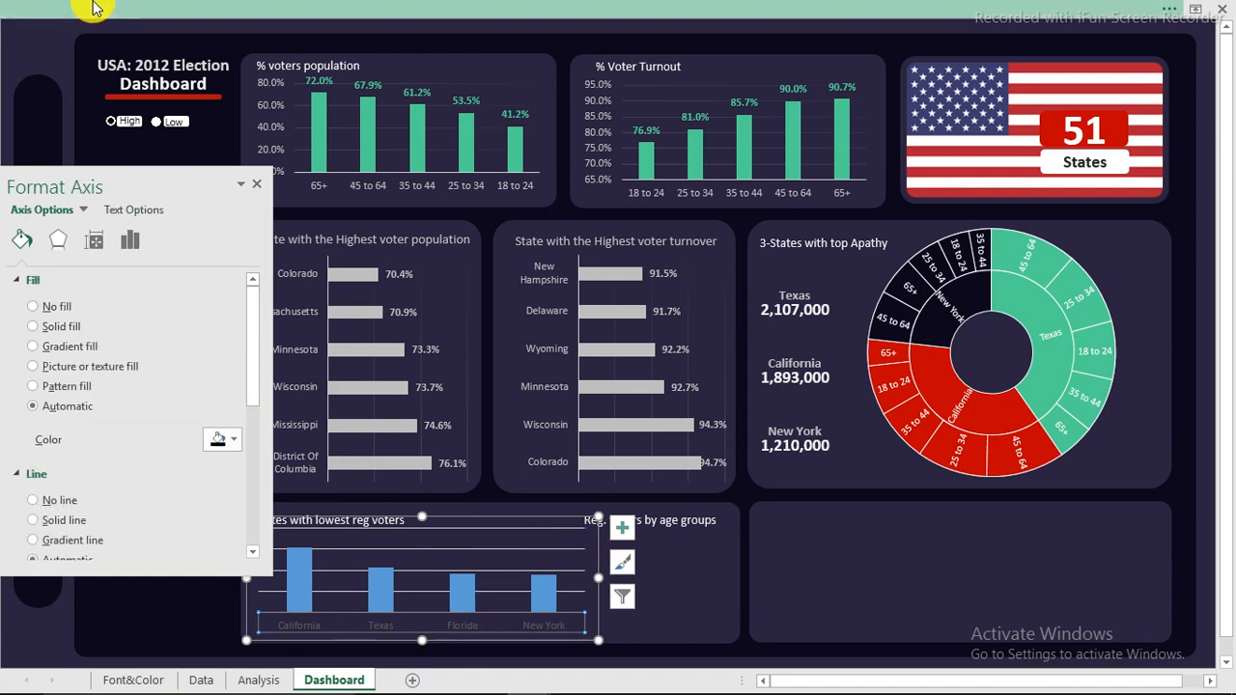
{"action": "left_click", "coordinate": [95, 8]}
{"action": "left_click", "coordinate": [87, 41]}
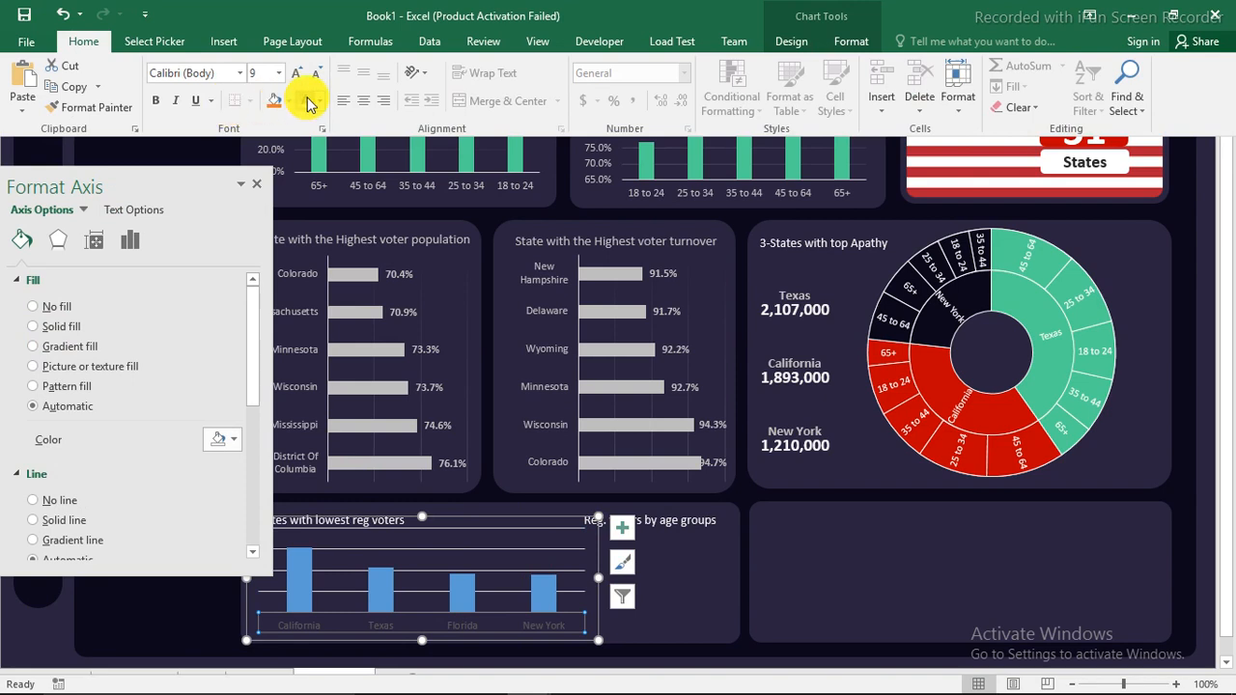
{"action": "left_click", "coordinate": [319, 102]}
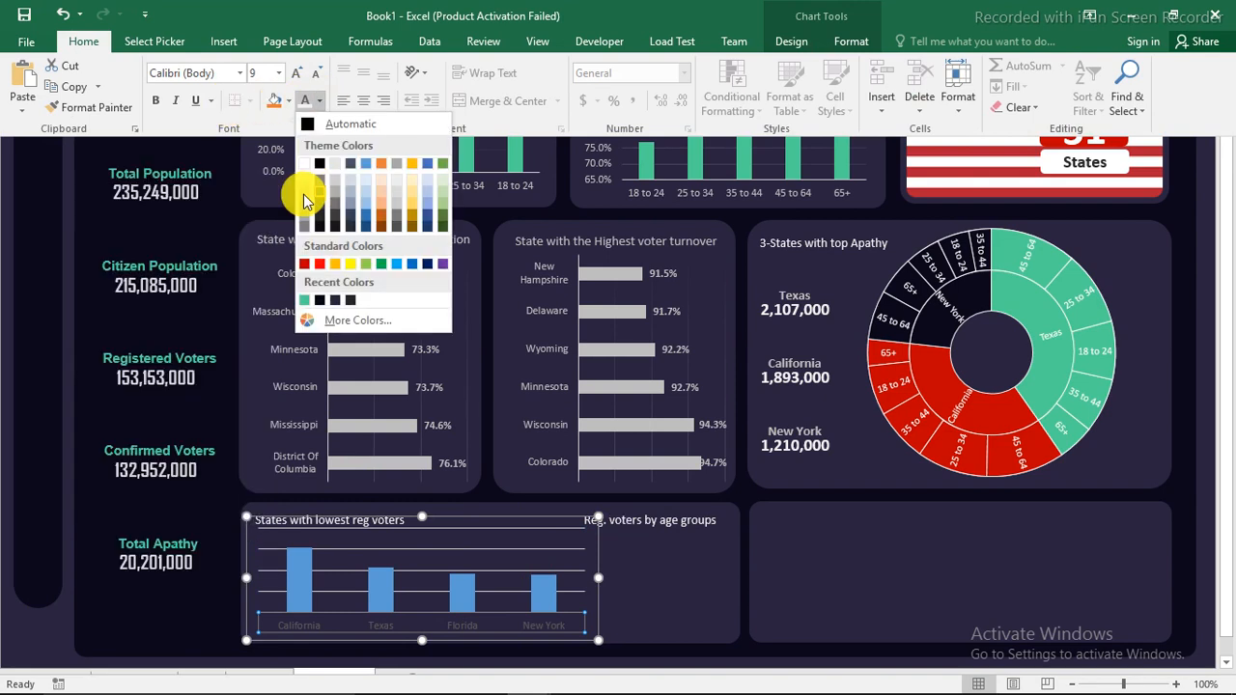
{"action": "key", "text": "Escape"}
{"action": "left_click", "coordinate": [156, 101]}
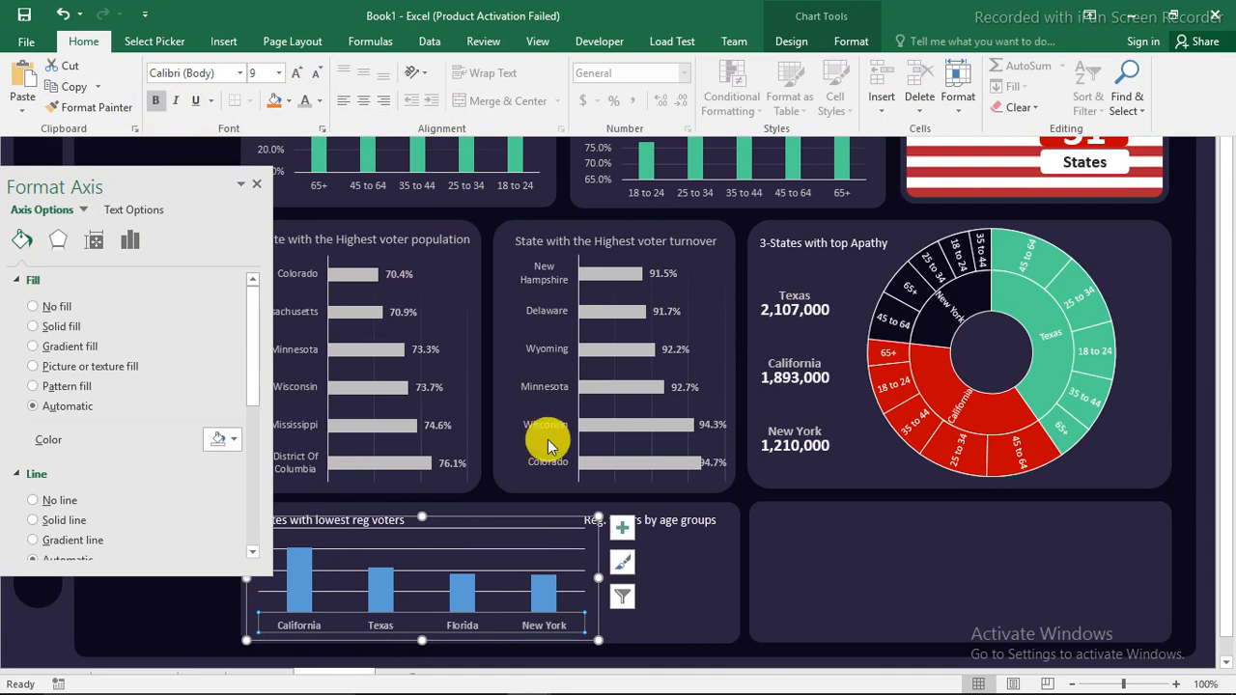
{"action": "key", "text": "ctrl+shift+F1"}
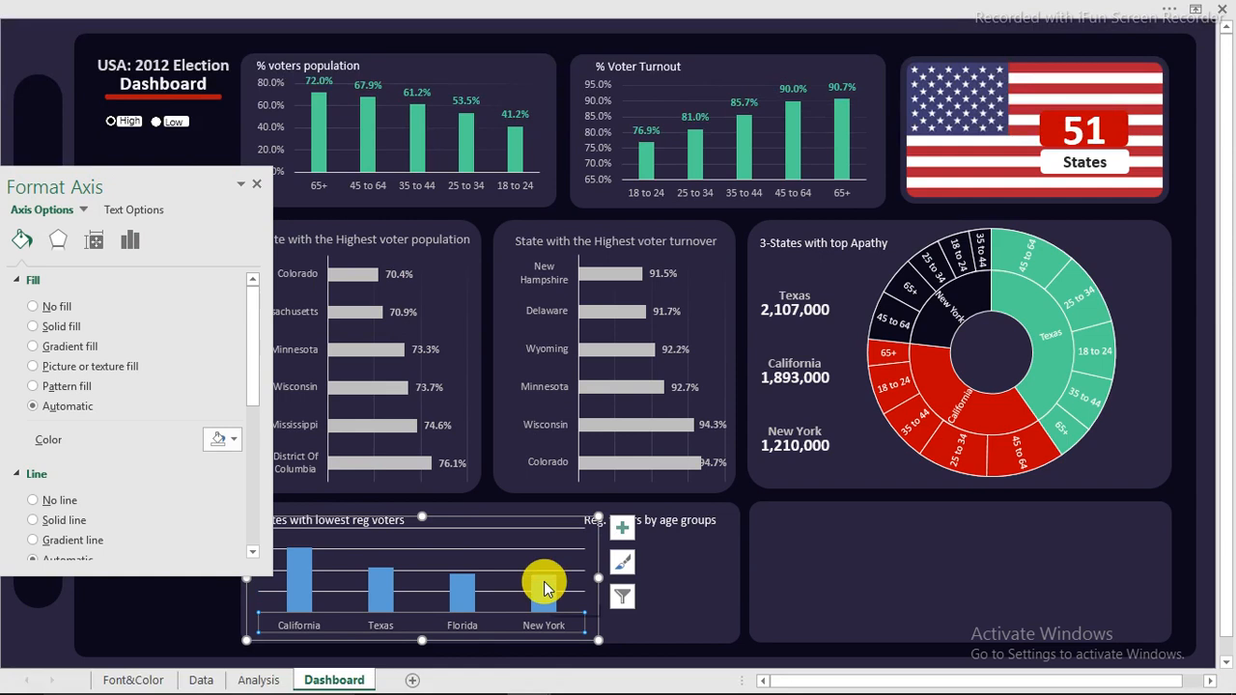
Fill the chart's columns with the green used in the other dashboard column charts
{"action": "left_click", "coordinate": [544, 589]}
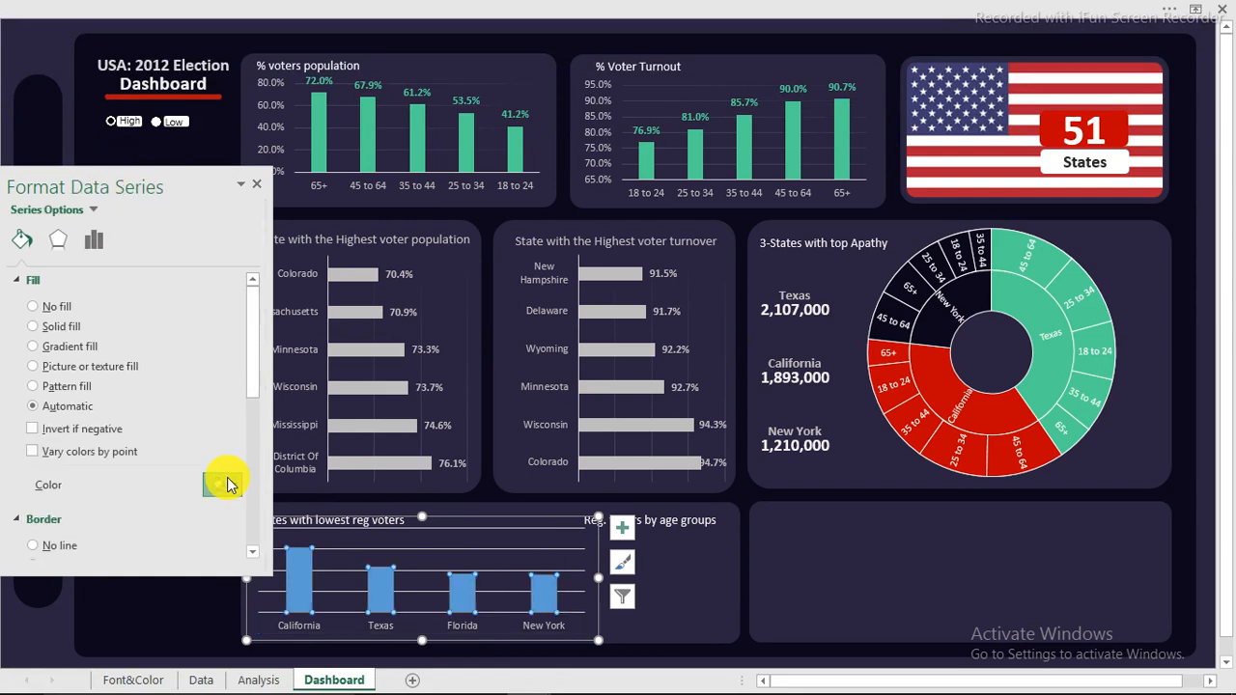
{"action": "left_click", "coordinate": [229, 485]}
{"action": "key", "text": "Escape"}
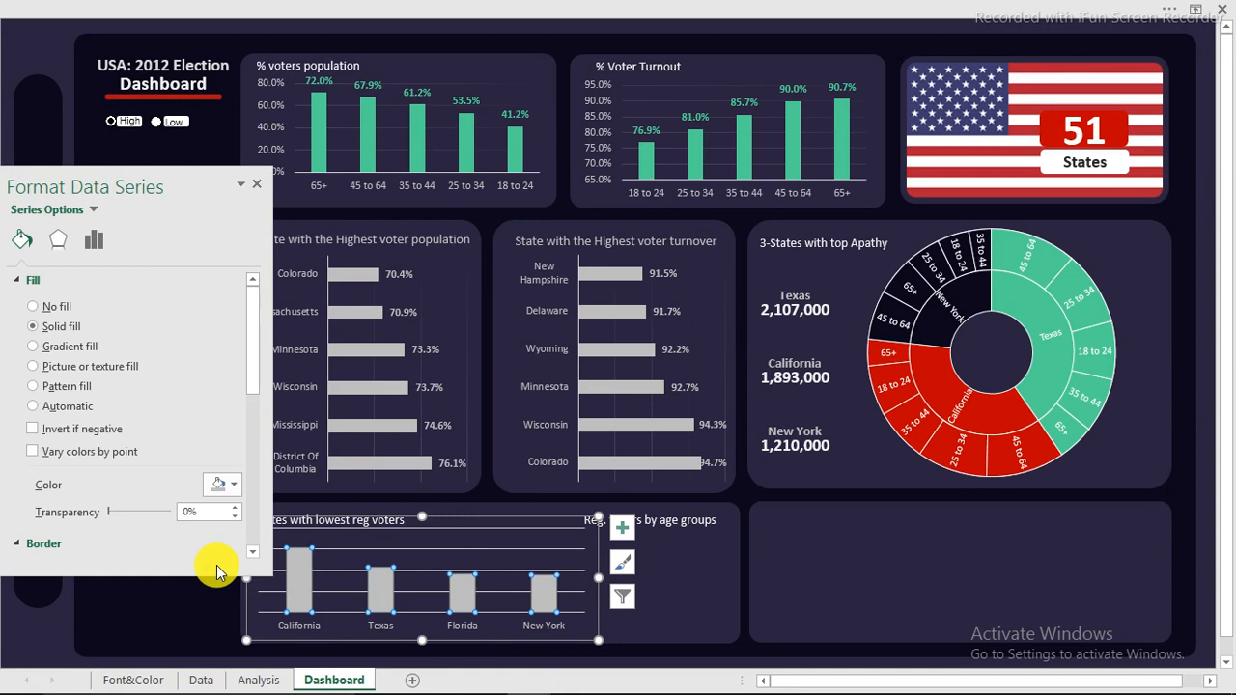
{"action": "left_click", "coordinate": [232, 485]}
{"action": "left_click", "coordinate": [214, 661]}
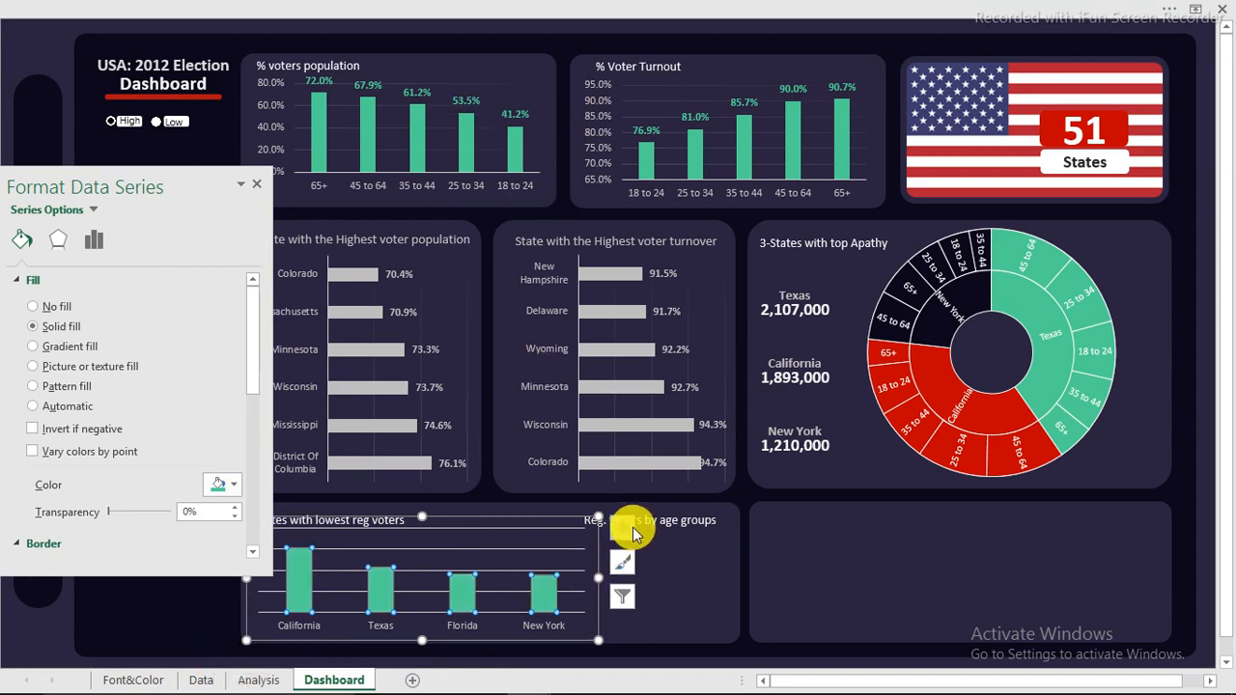
Add data labels to the columns in bold green text and lower the top edge of the plot area slightly
{"action": "left_click", "coordinate": [626, 528]}
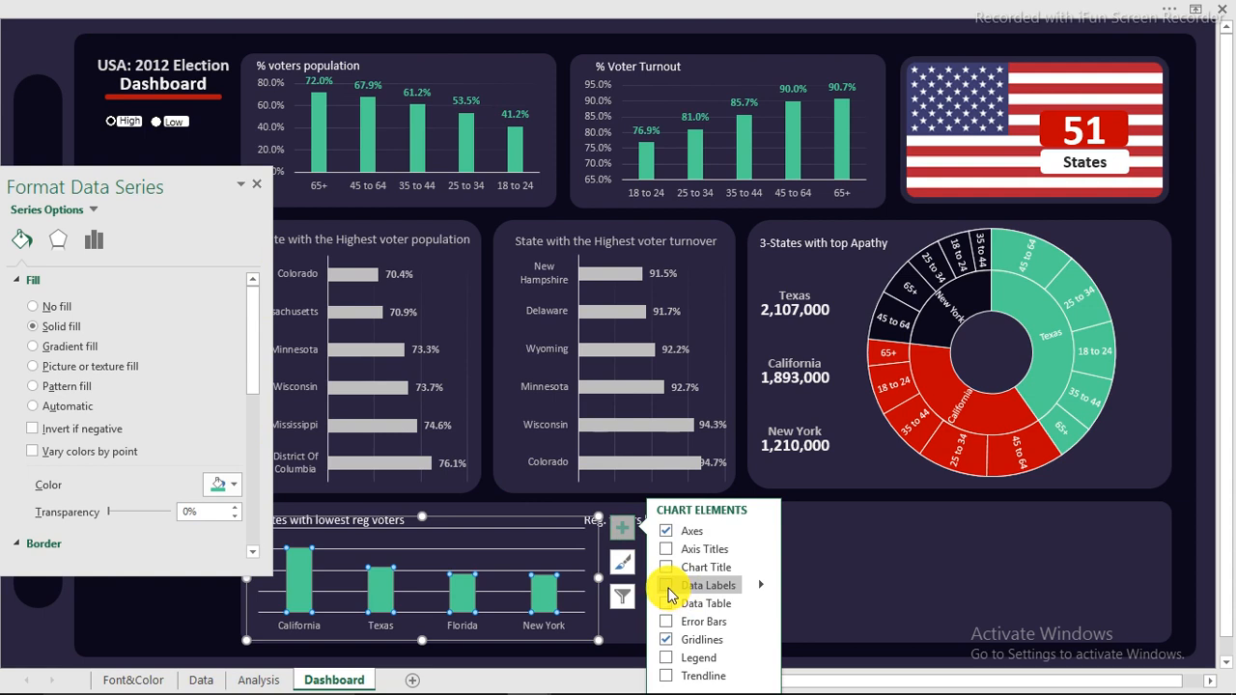
{"action": "left_click", "coordinate": [668, 589]}
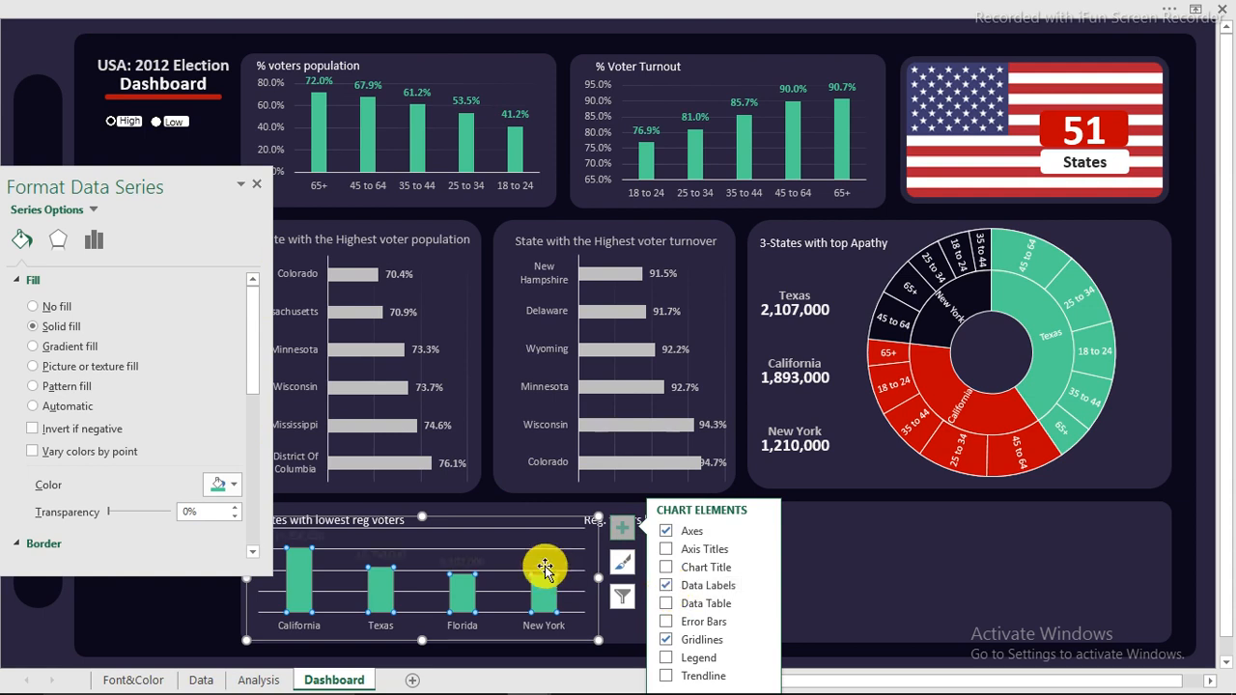
{"action": "left_click", "coordinate": [544, 566]}
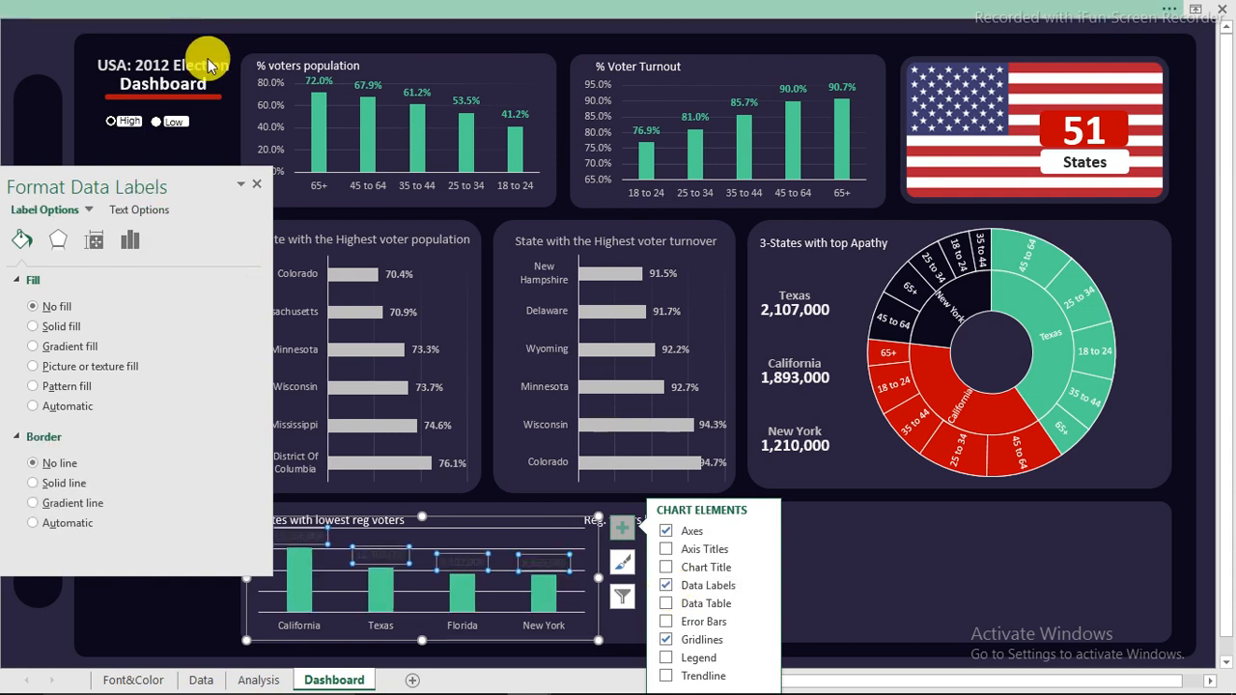
{"action": "left_click", "coordinate": [319, 101]}
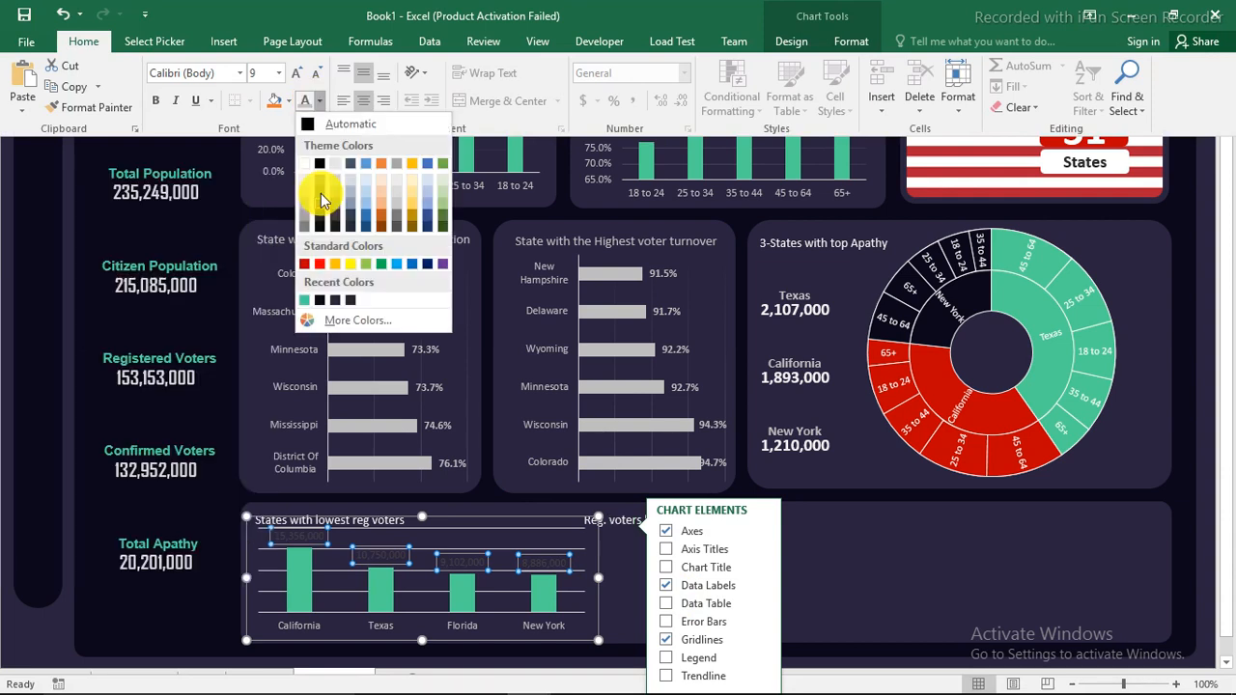
{"action": "left_click", "coordinate": [304, 302]}
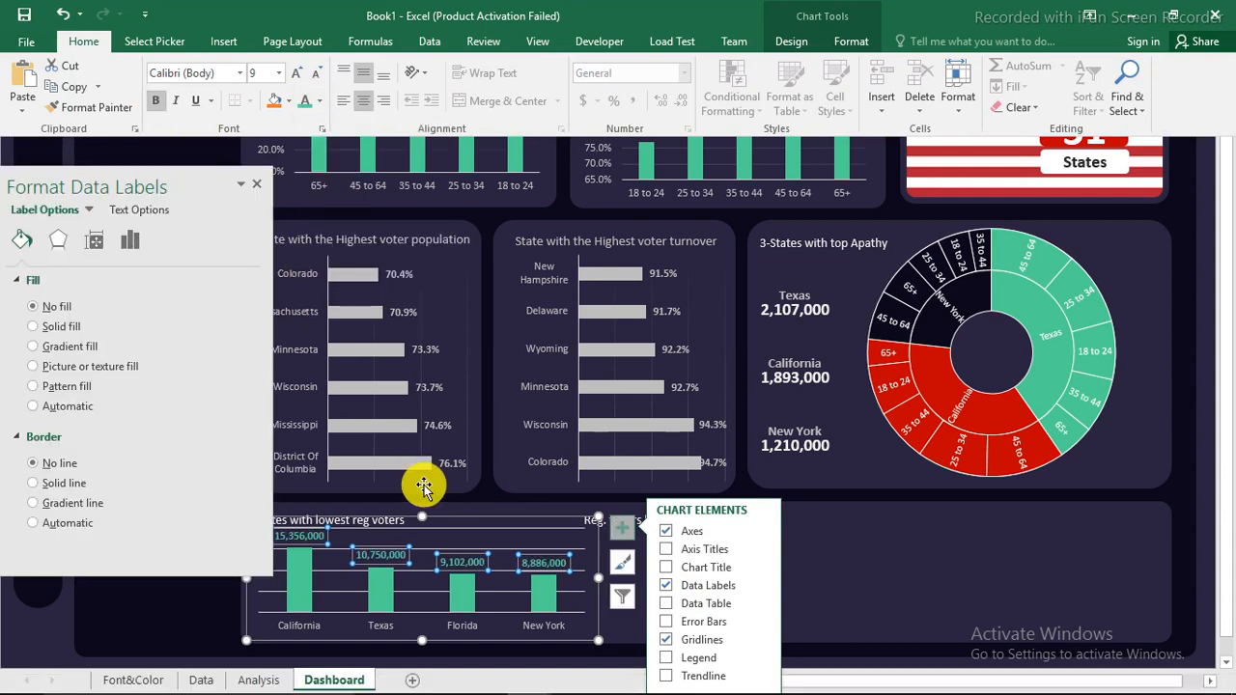
{"action": "left_click", "coordinate": [409, 530]}
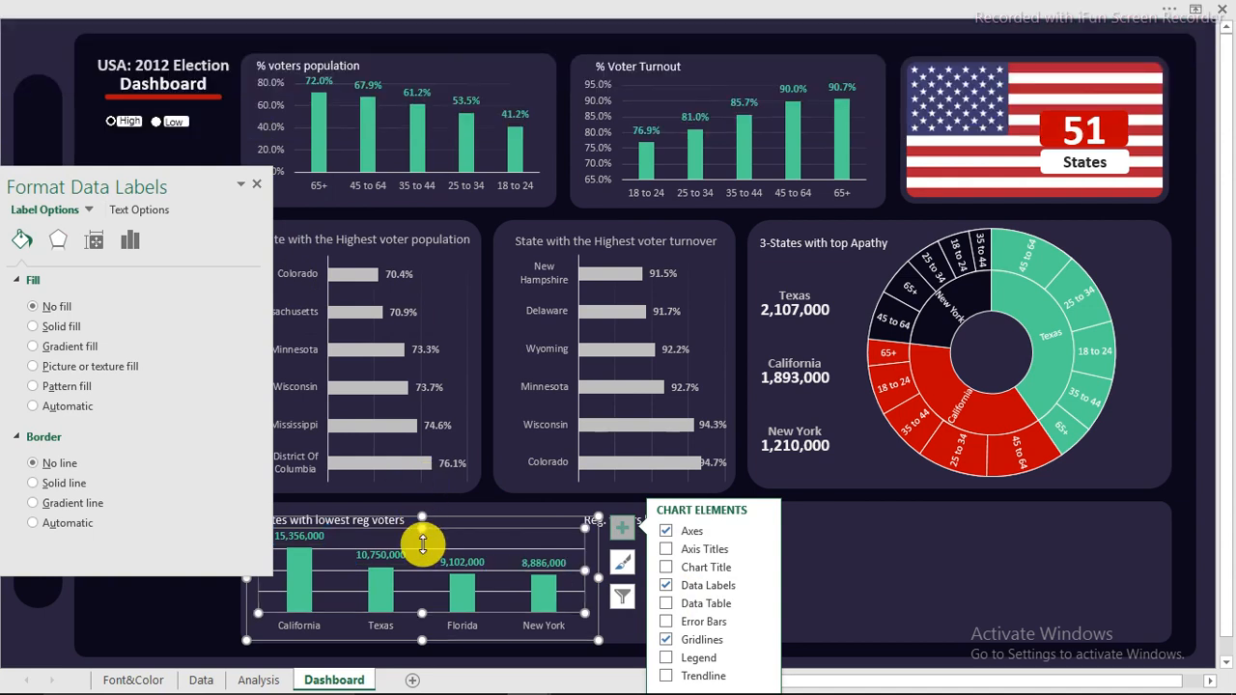
{"action": "left_click_drag", "start_coordinate": [417, 532], "coordinate": [421, 537]}
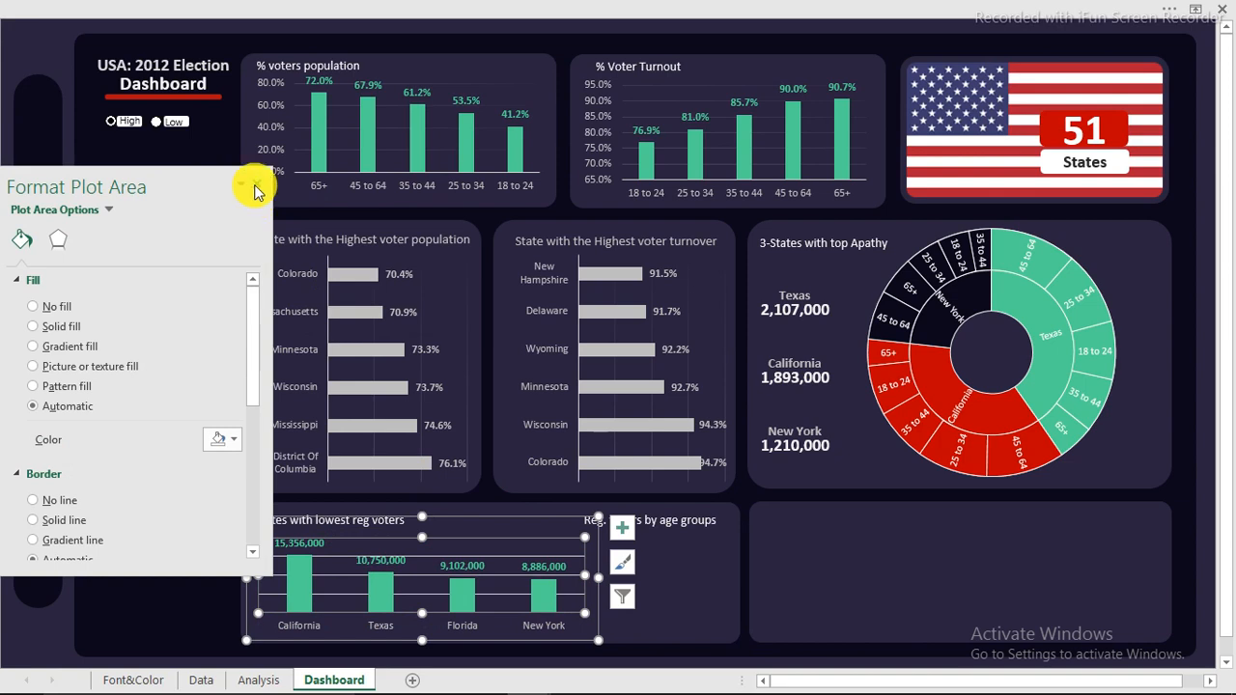
Close the plot area formatting, deselect the chart and switch the dashboard's state charts to the Low option
{"action": "left_click", "coordinate": [256, 185]}
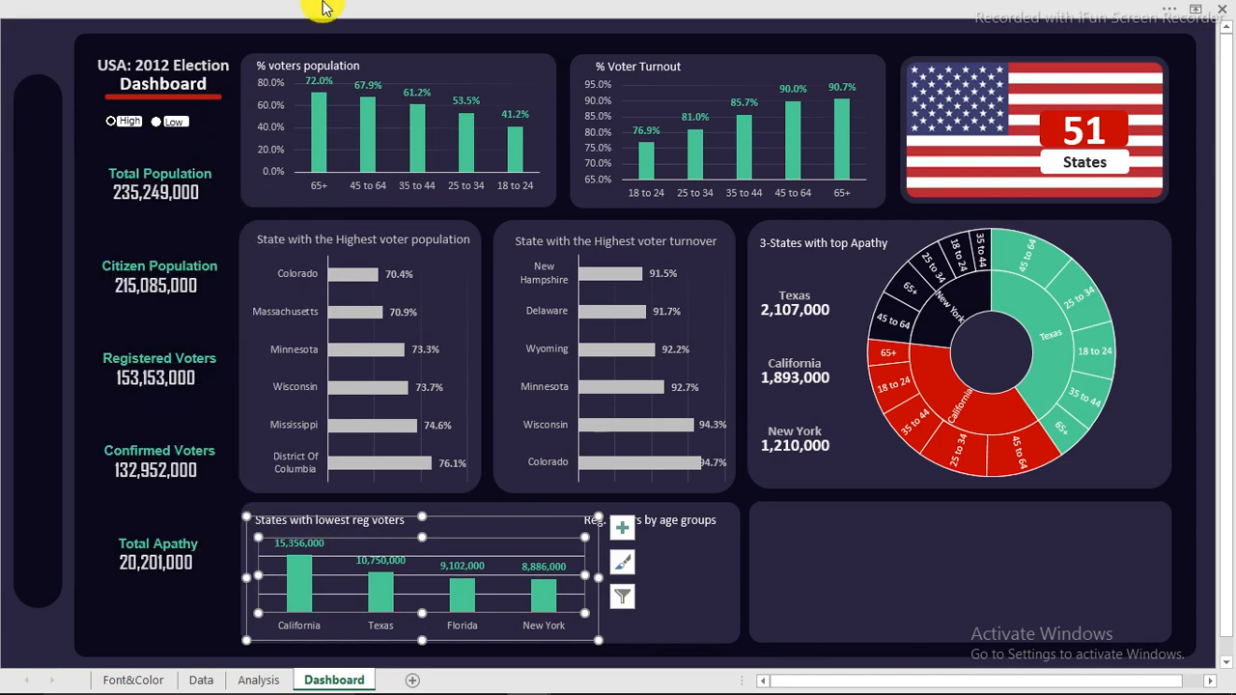
{"action": "left_click", "coordinate": [3, 355]}
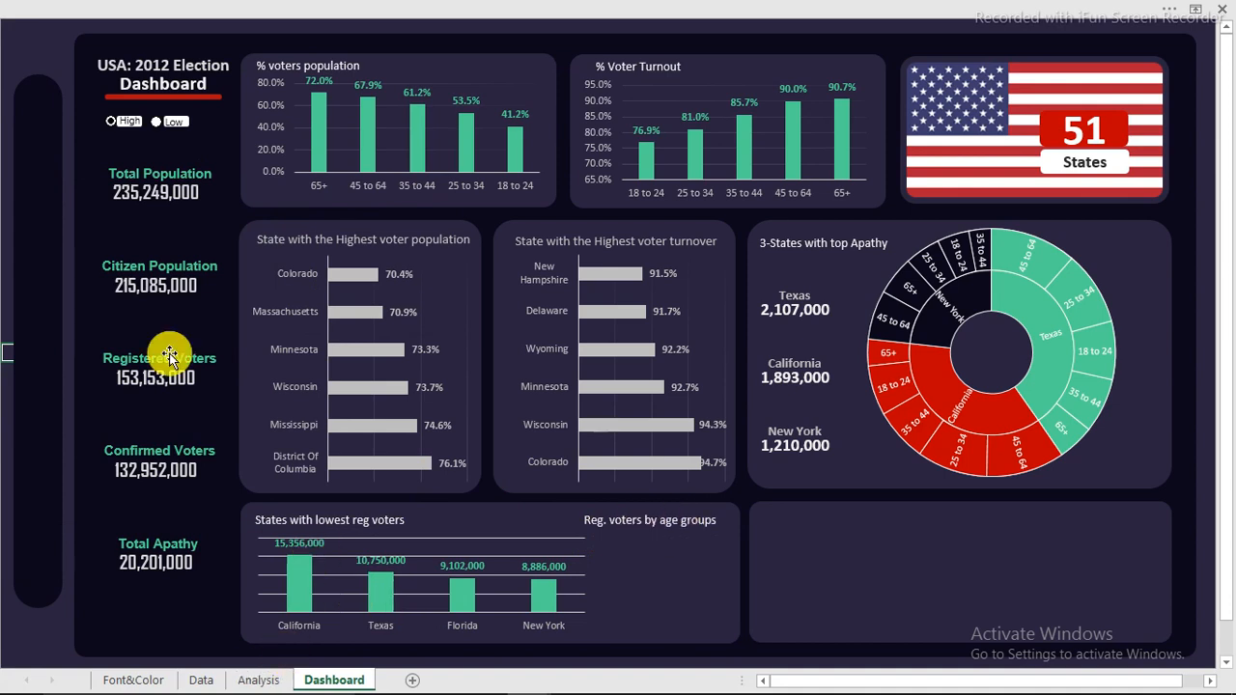
{"action": "left_click", "coordinate": [154, 123]}
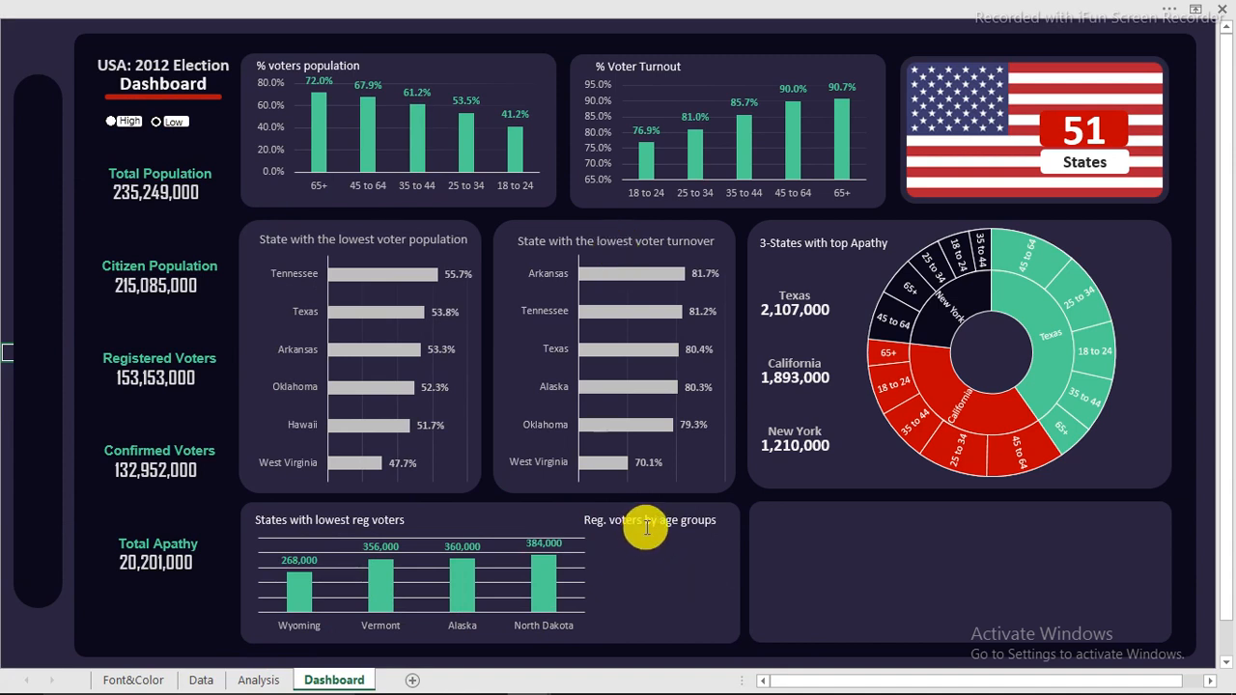
Copy the lowest registered voters pivot table in AS3:AT7 of the Analysis sheet and paste it at AV3
{"action": "left_click", "coordinate": [256, 679]}
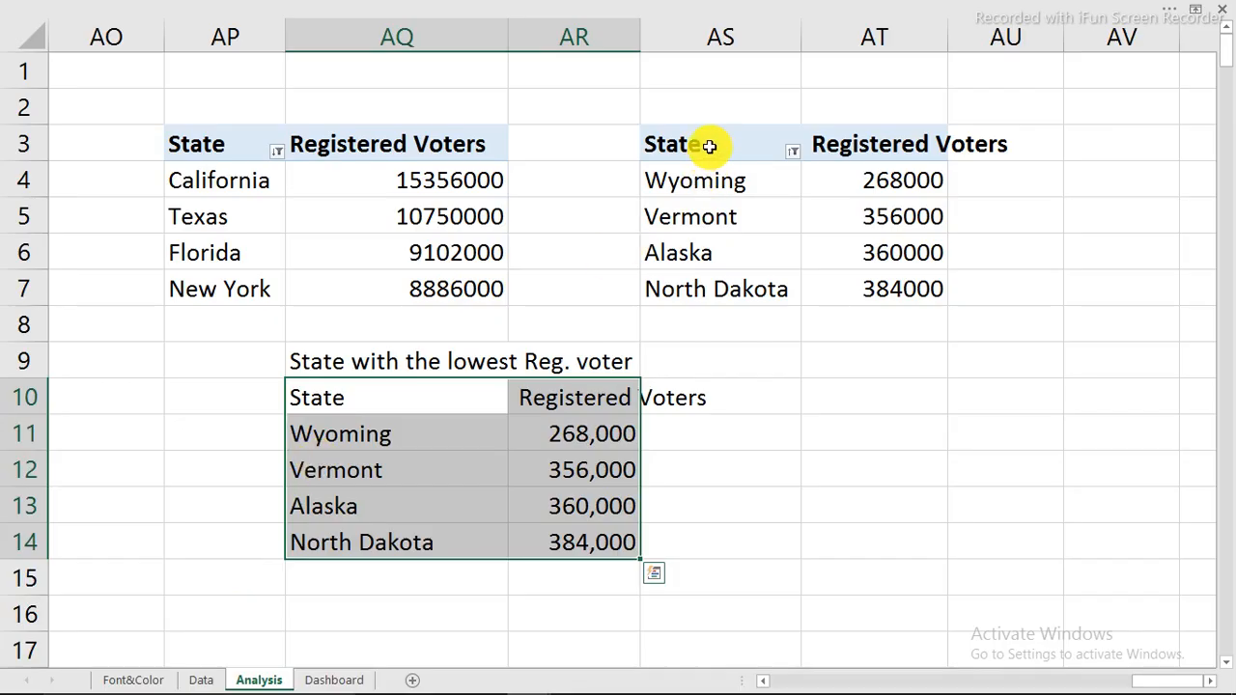
{"action": "left_click_drag", "start_coordinate": [709, 147], "coordinate": [844, 284]}
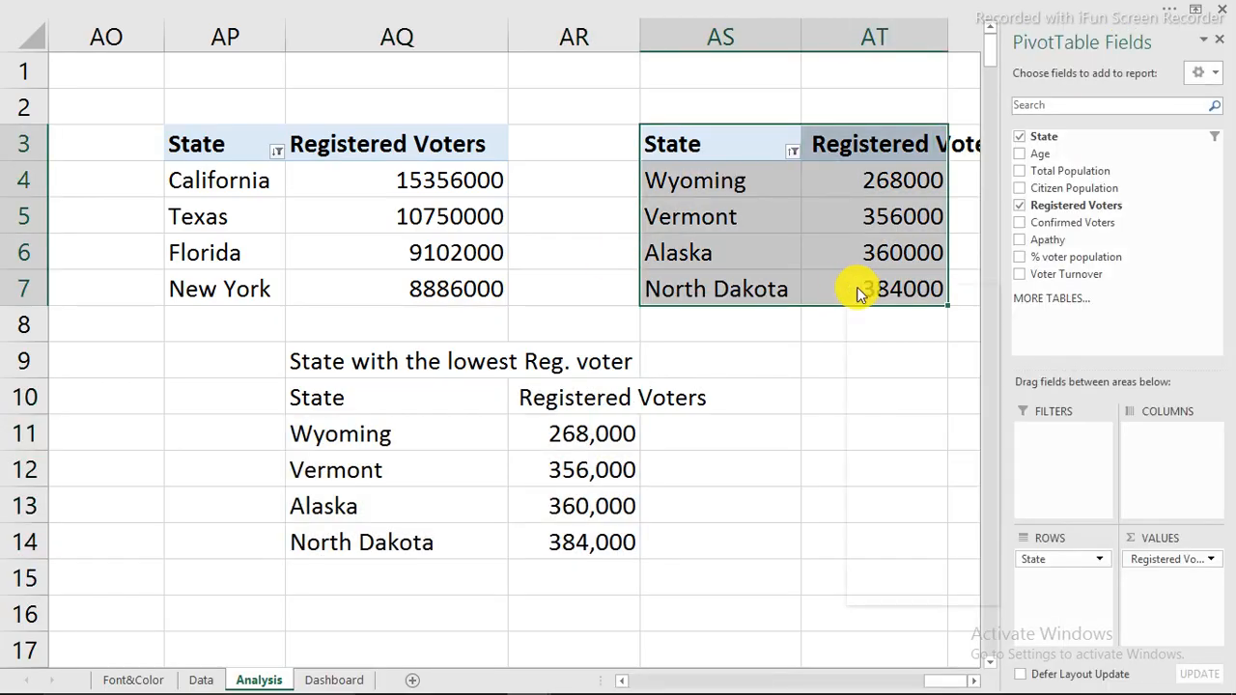
{"action": "right_click", "coordinate": [849, 288]}
{"action": "left_click", "coordinate": [906, 307]}
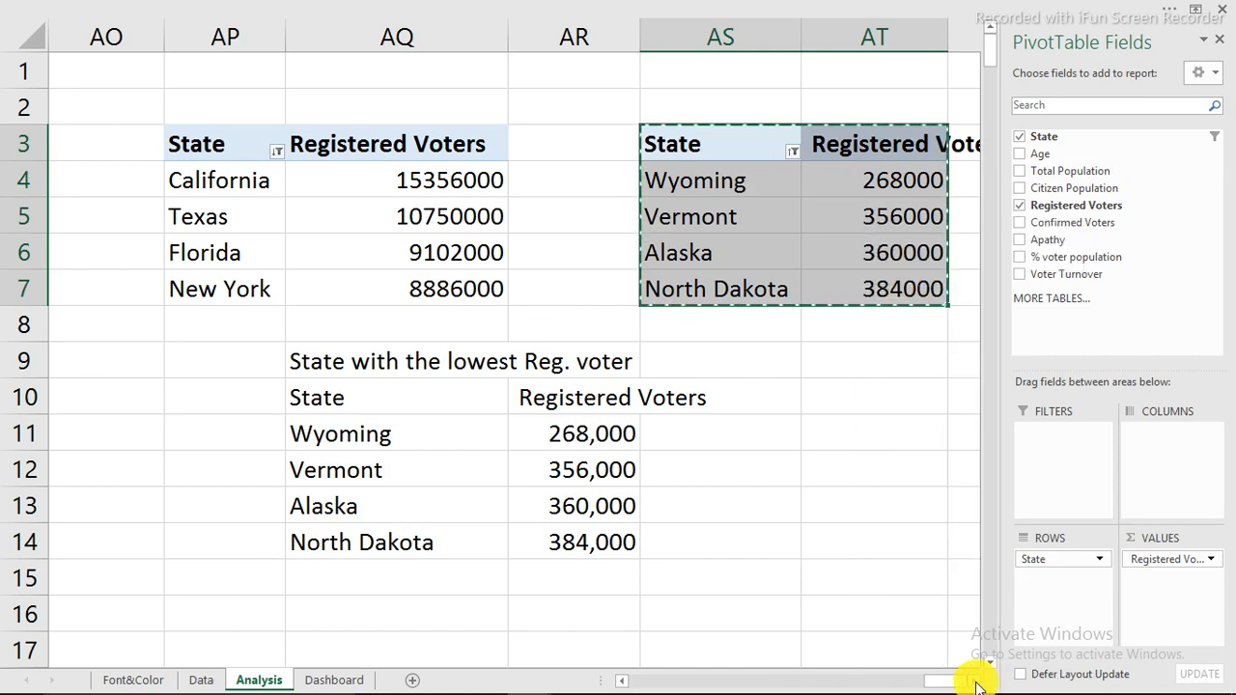
{"action": "scroll", "coordinate": [973, 684], "scroll_direction": "right", "scroll_amount": 3}
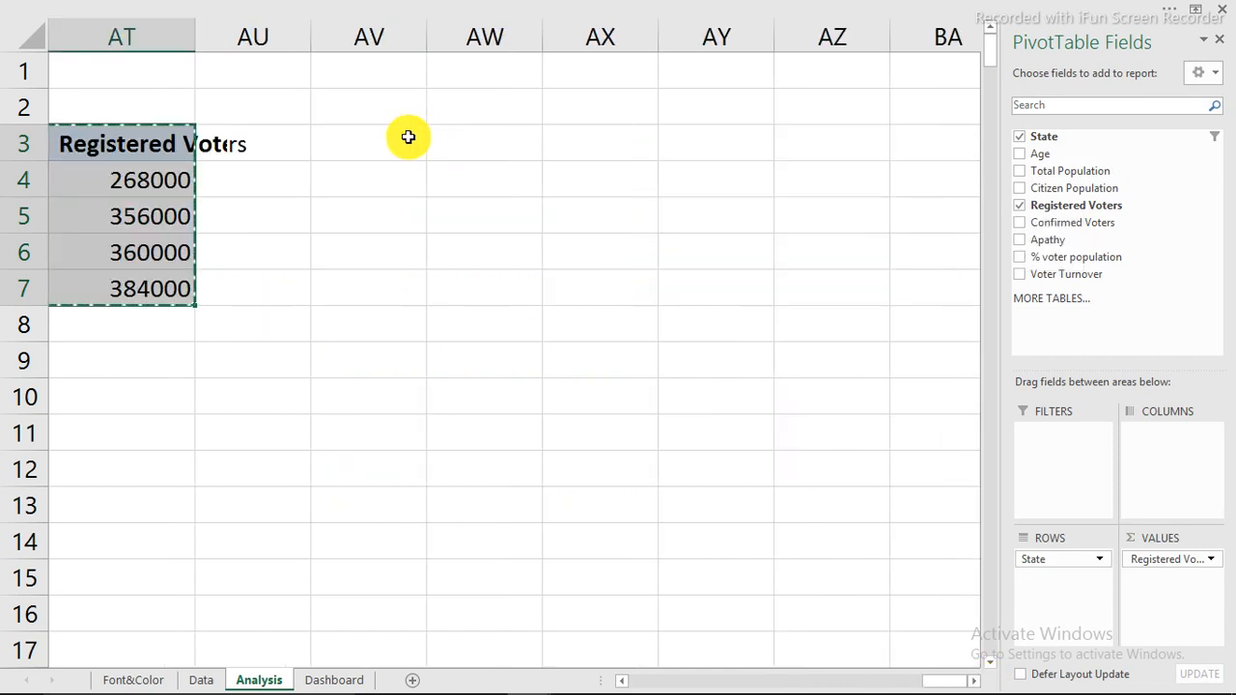
{"action": "left_click", "coordinate": [406, 137]}
{"action": "right_click", "coordinate": [407, 137]}
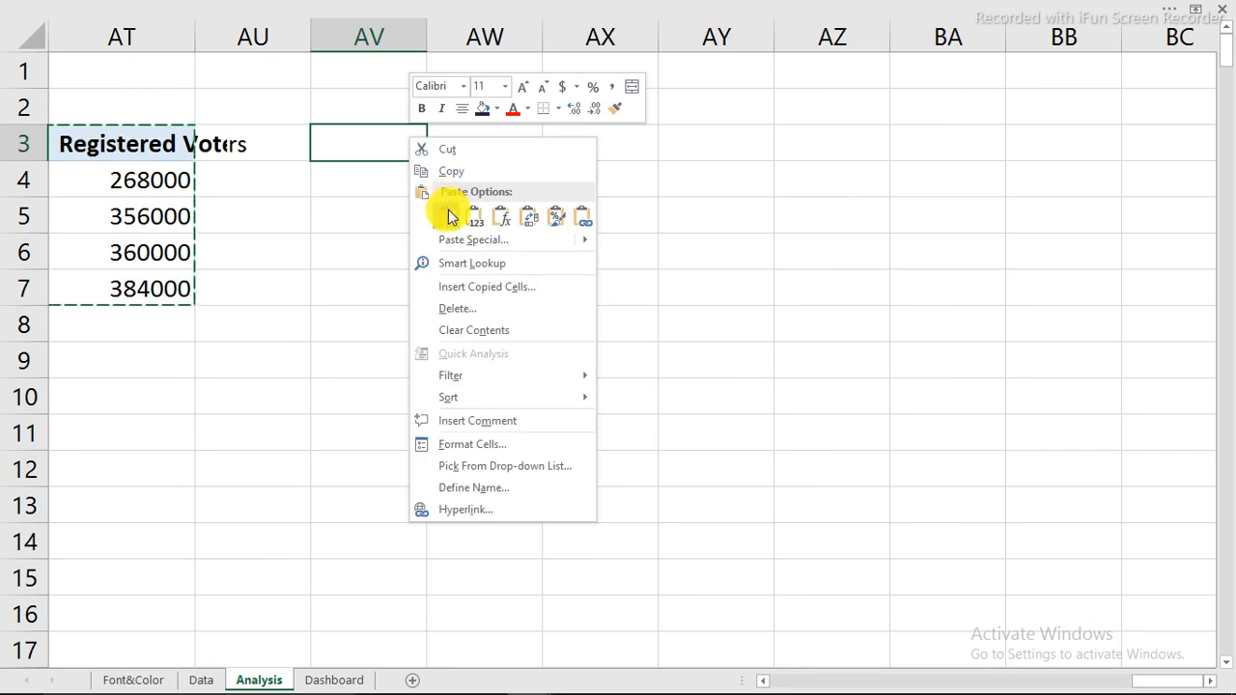
{"action": "left_click", "coordinate": [447, 209]}
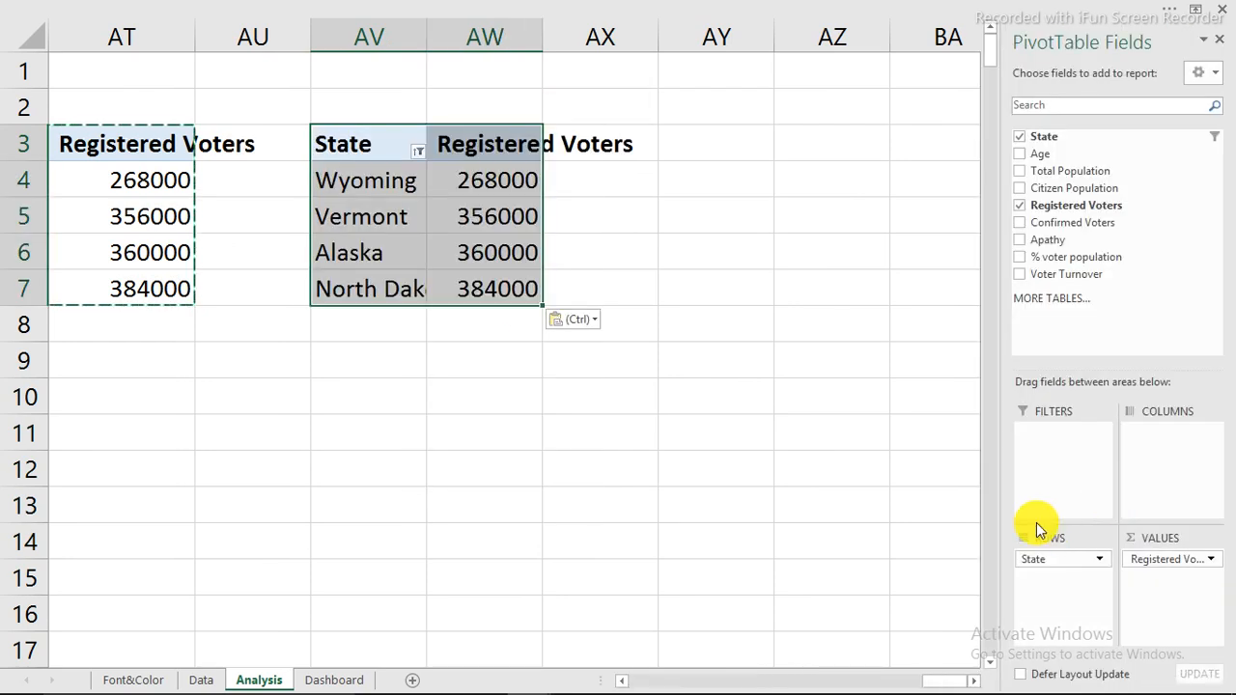
Clear the State filter in the pasted pivot table and replace State with Age as its row field
{"action": "left_click", "coordinate": [418, 155]}
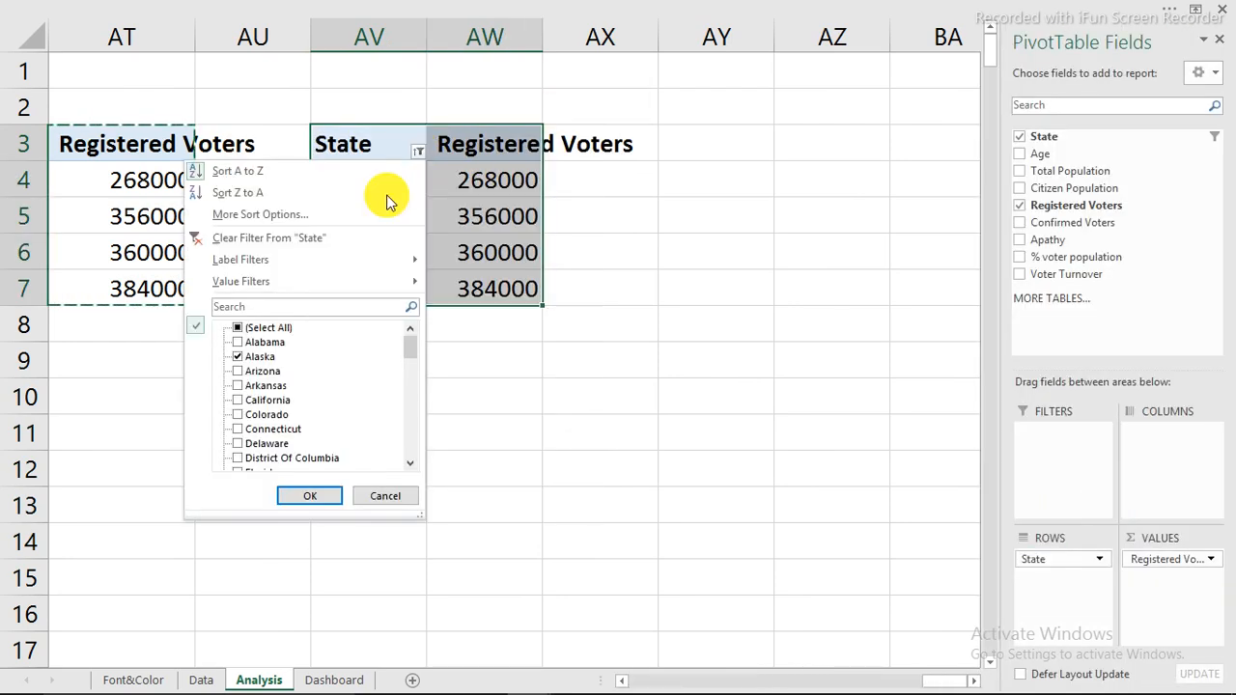
{"action": "left_click", "coordinate": [277, 244]}
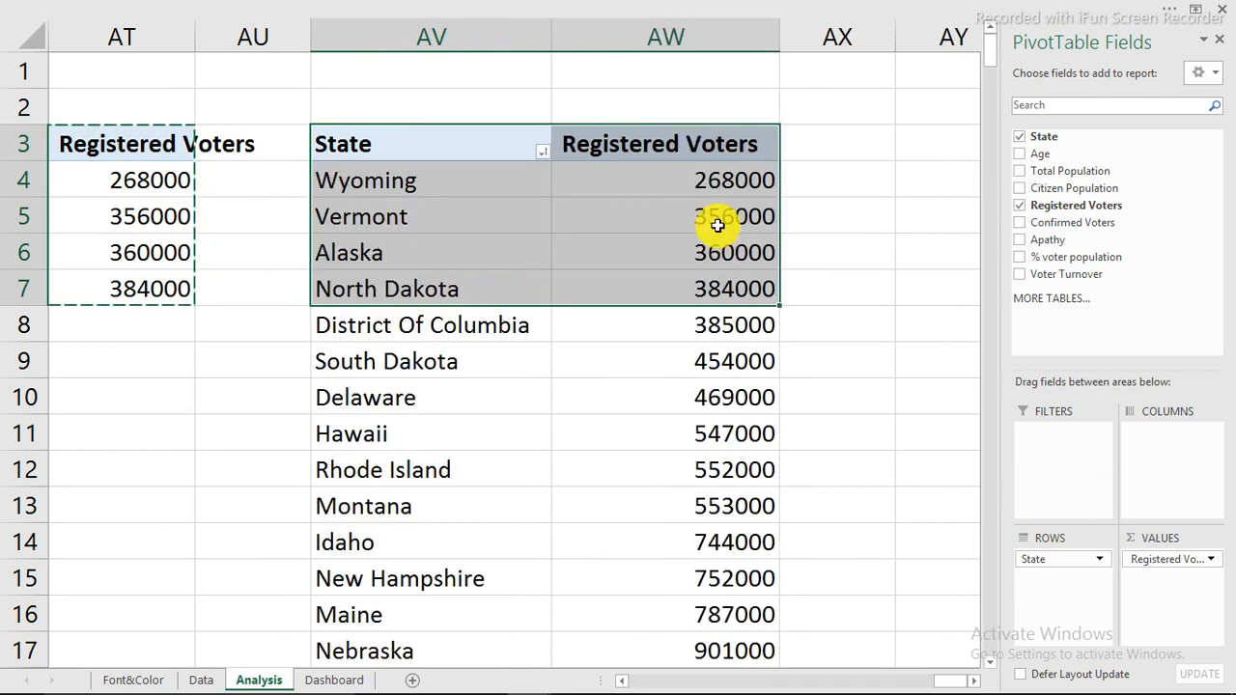
{"action": "left_click_drag", "start_coordinate": [1081, 565], "coordinate": [811, 466]}
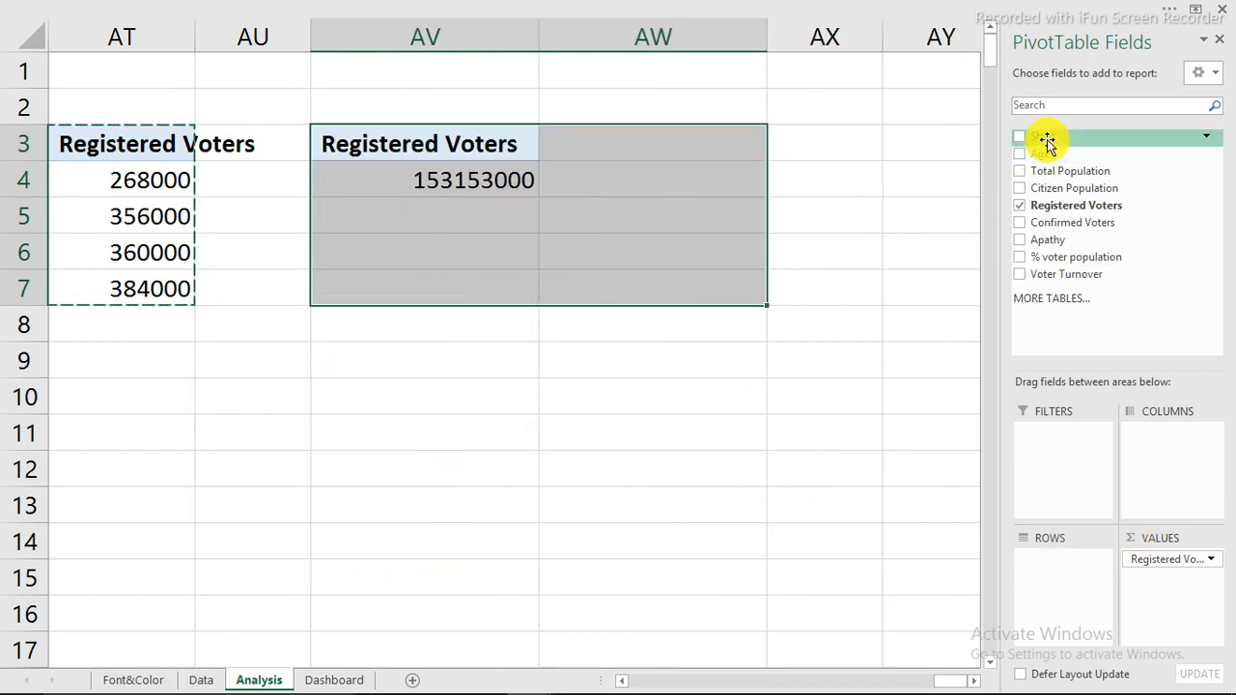
{"action": "left_click_drag", "start_coordinate": [1048, 142], "coordinate": [1060, 560]}
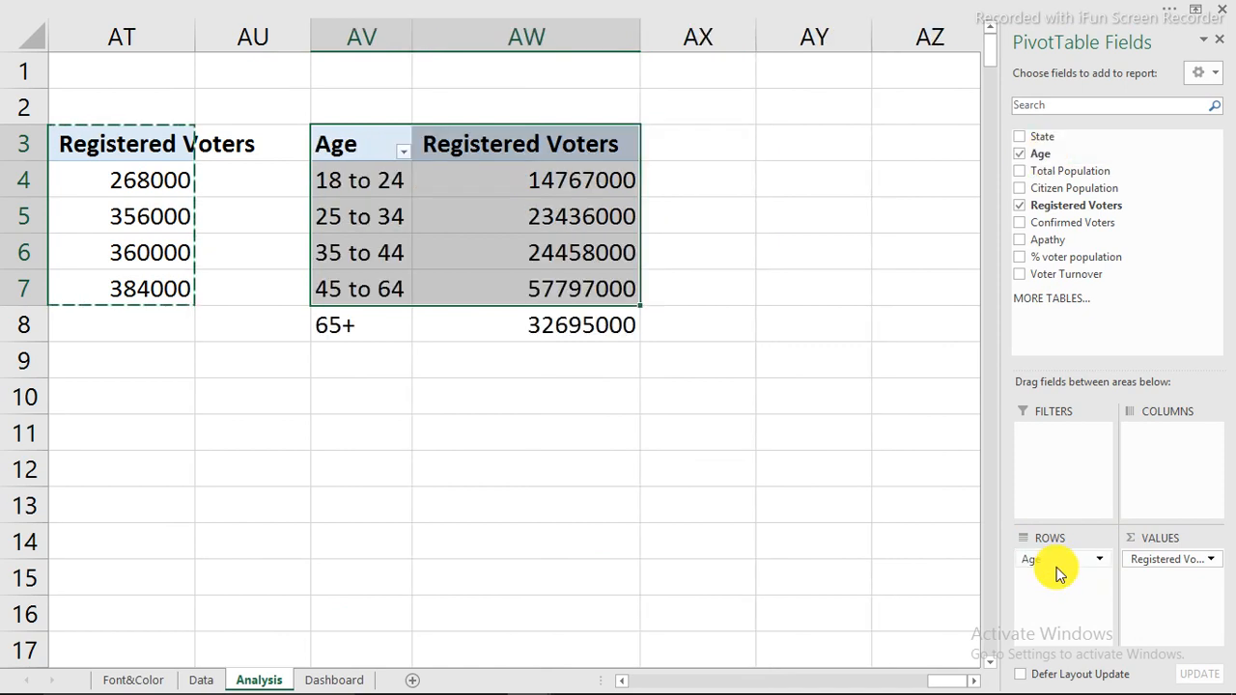
{"action": "left_click", "coordinate": [570, 202]}
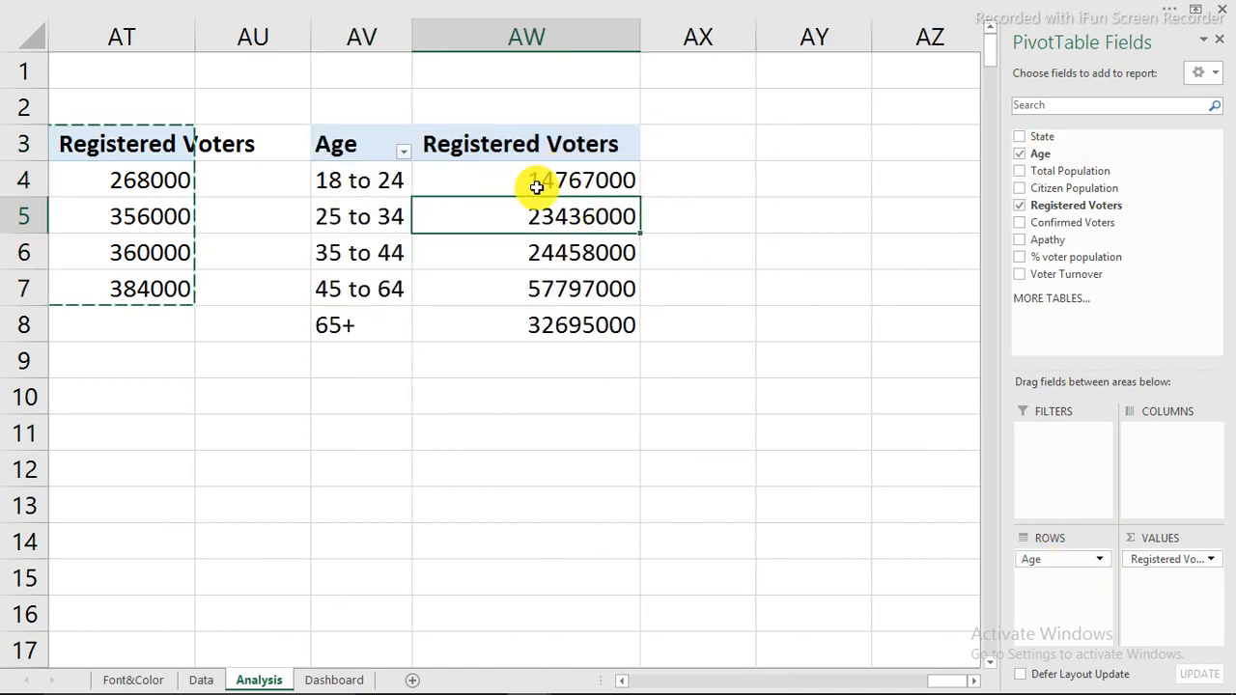
Insert a 2-D clustered bar chart from the Age and Registered Voters pivot table in AV3:AW8
{"action": "left_click_drag", "start_coordinate": [368, 145], "coordinate": [574, 331]}
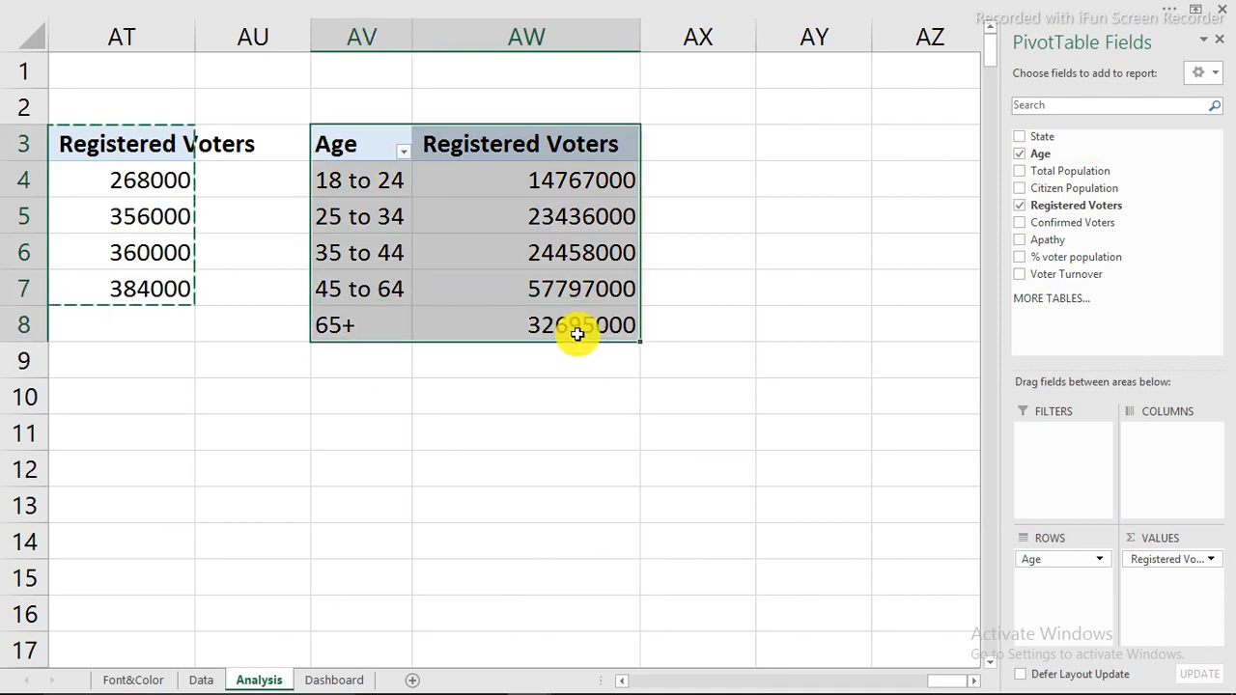
{"action": "left_click", "coordinate": [430, 24]}
{"action": "left_click", "coordinate": [220, 38]}
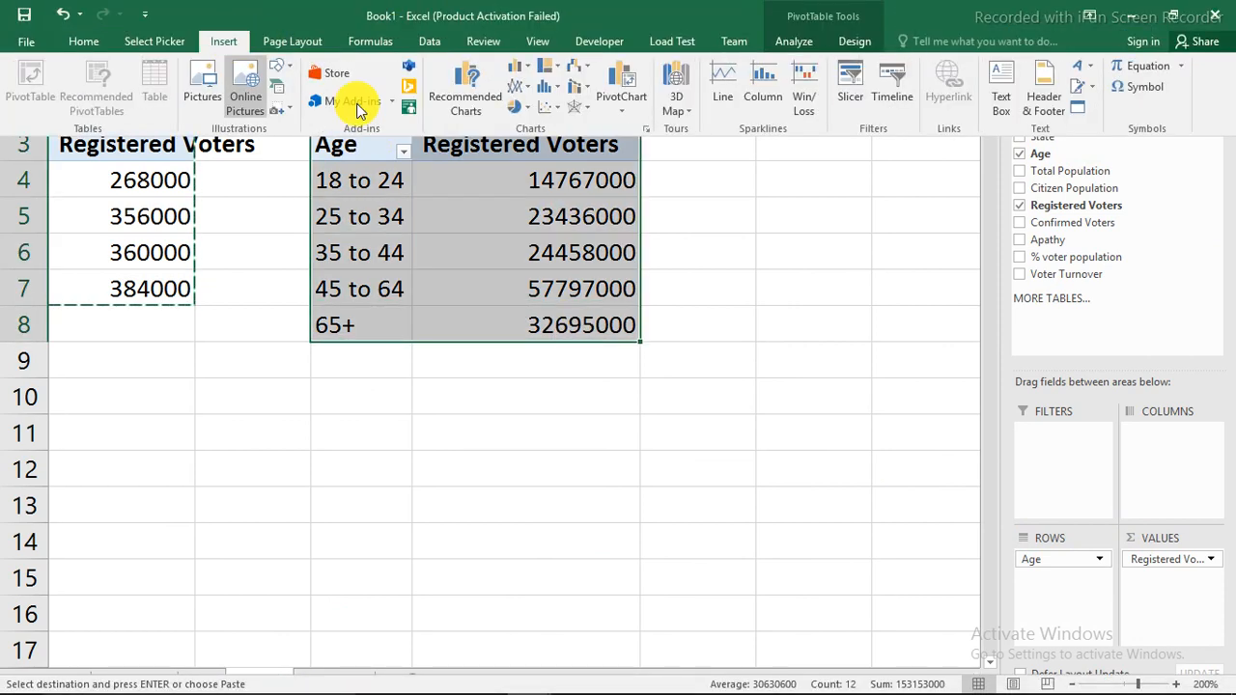
{"action": "left_click", "coordinate": [527, 70]}
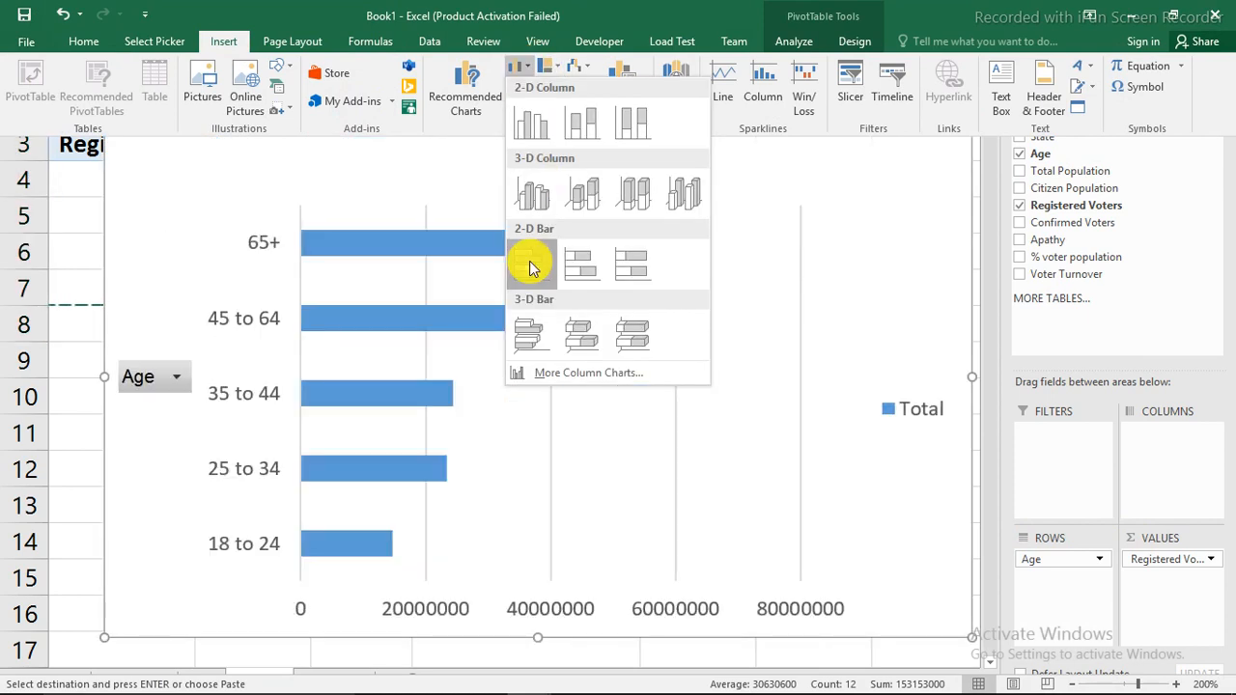
{"action": "left_click", "coordinate": [526, 263]}
Hide all field buttons on the age bar chart and delete its value axis, legend and title
{"action": "right_click", "coordinate": [179, 376]}
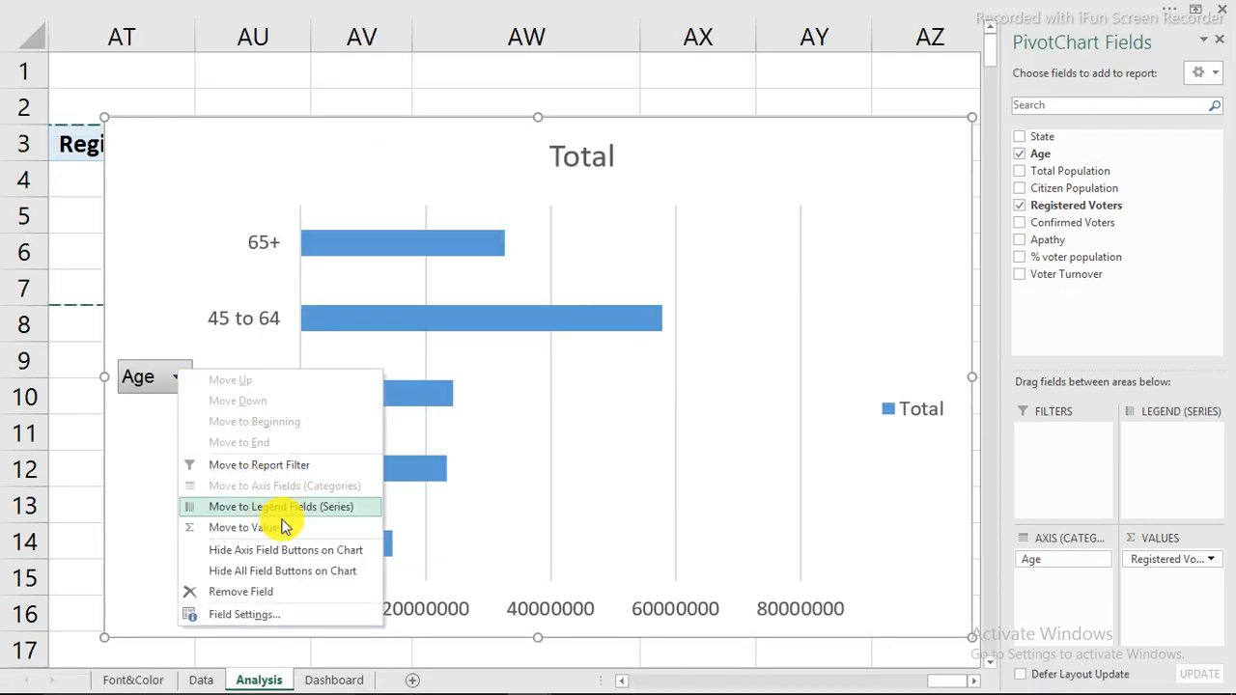
{"action": "left_click", "coordinate": [293, 571]}
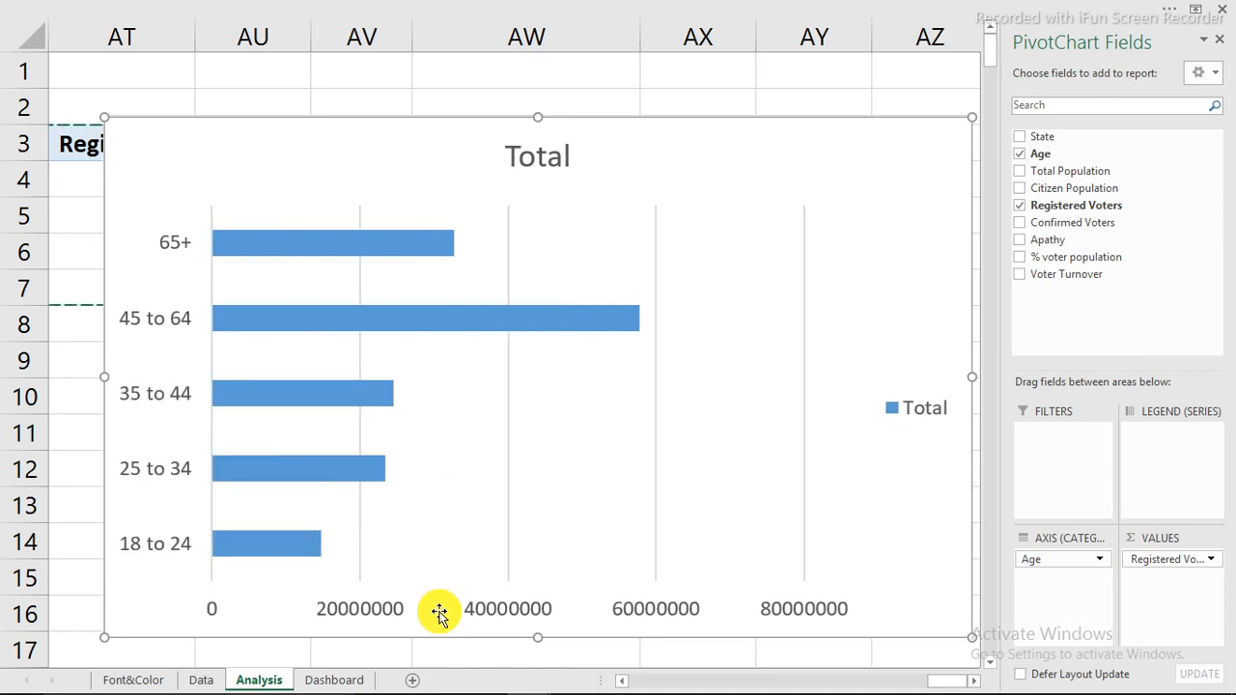
{"action": "left_click", "coordinate": [494, 610]}
{"action": "key", "text": "Delete"}
{"action": "left_click", "coordinate": [919, 414]}
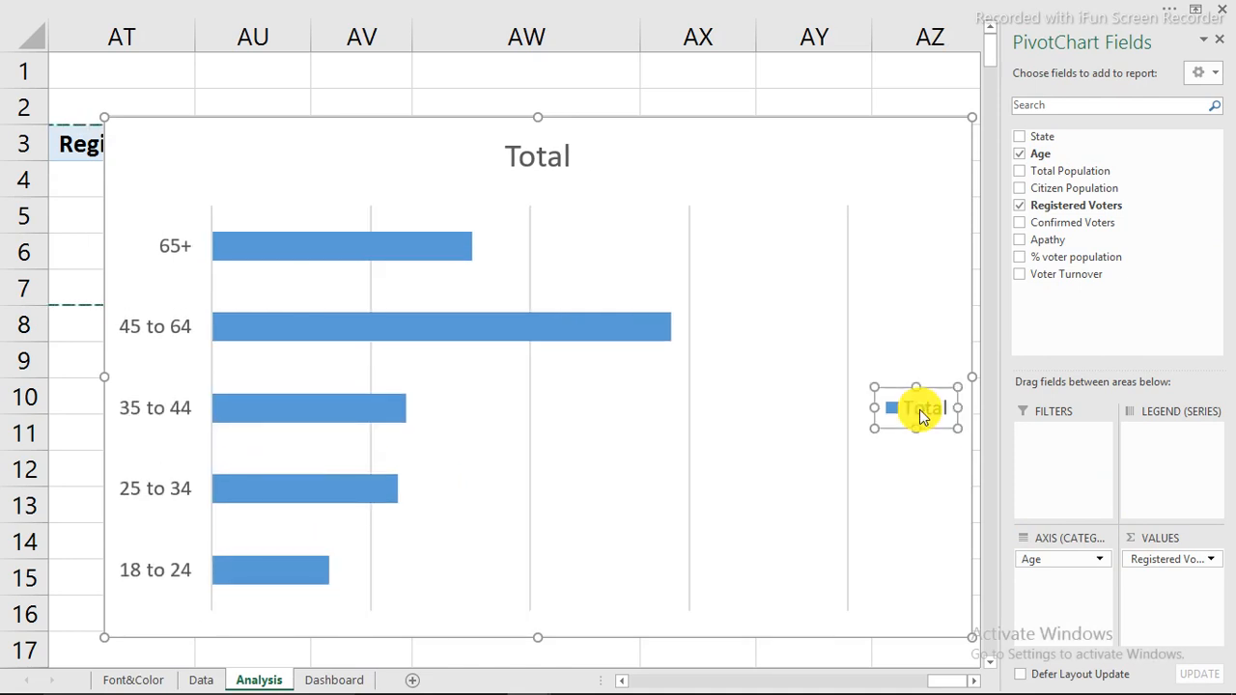
{"action": "key", "text": "Delete"}
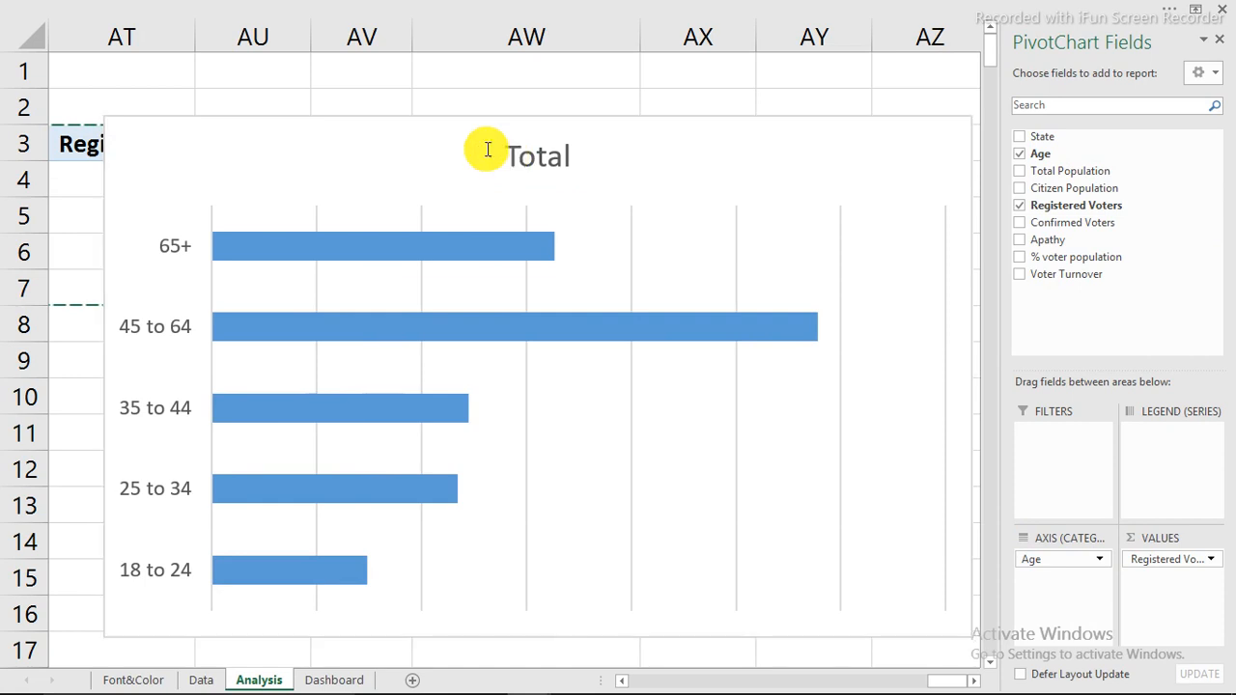
{"action": "key", "text": "Delete"}
Shrink the age bar chart and move it from the Analysis sheet to the Dashboard, below "Reg. voters by age groups"
{"action": "left_click_drag", "start_coordinate": [103, 112], "coordinate": [537, 362]}
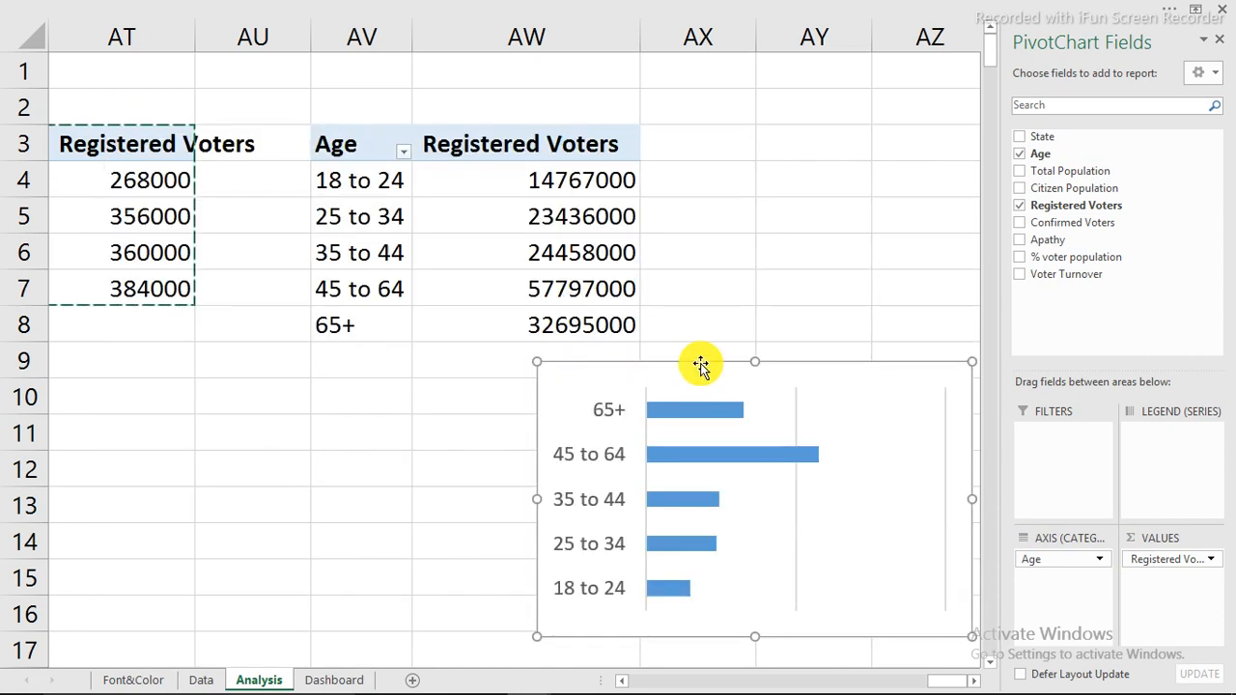
{"action": "key", "text": "ctrl+c"}
{"action": "key", "text": "Delete"}
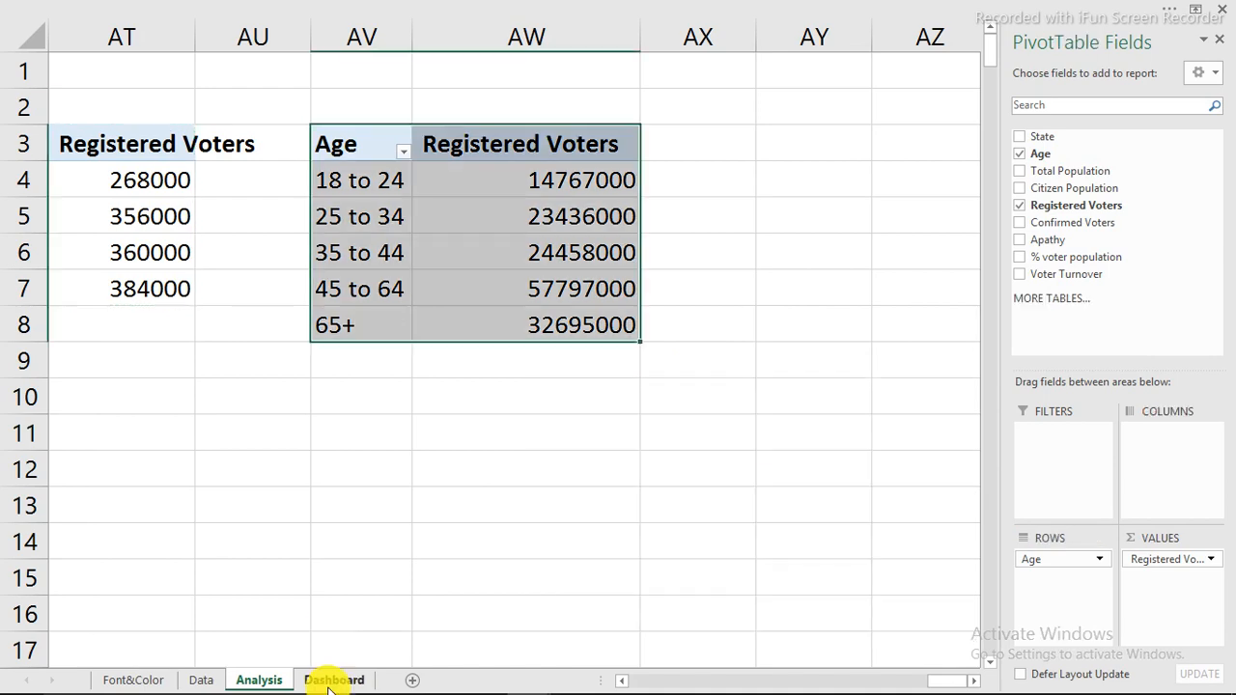
{"action": "left_click", "coordinate": [334, 680]}
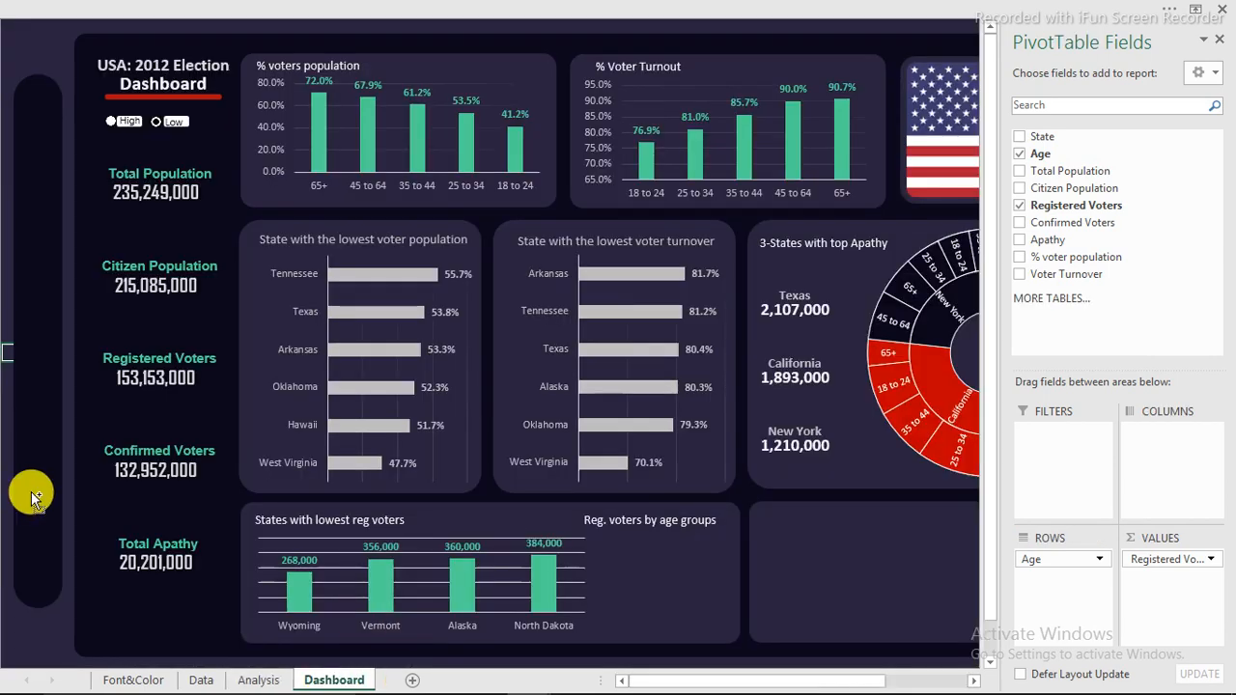
{"action": "key", "text": "ctrl+v"}
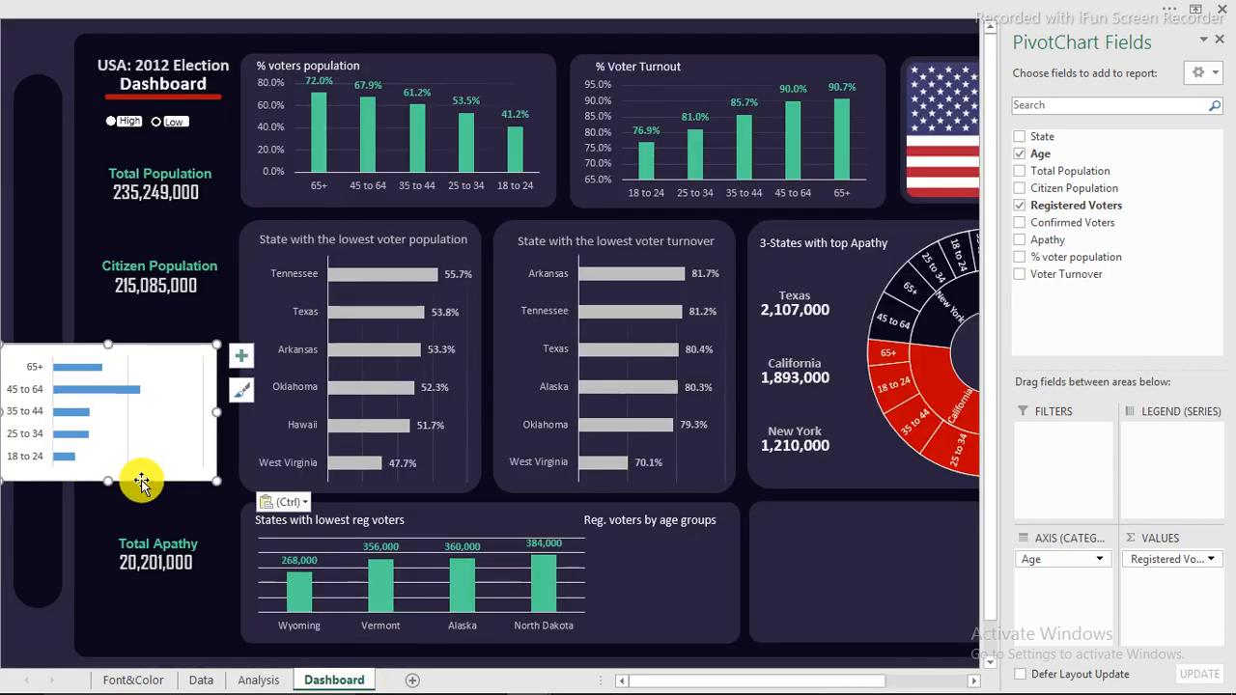
{"action": "left_click_drag", "start_coordinate": [141, 482], "coordinate": [710, 644]}
Set the age bar chart's area to no fill and its border to no line
{"action": "double_click", "coordinate": [710, 644]}
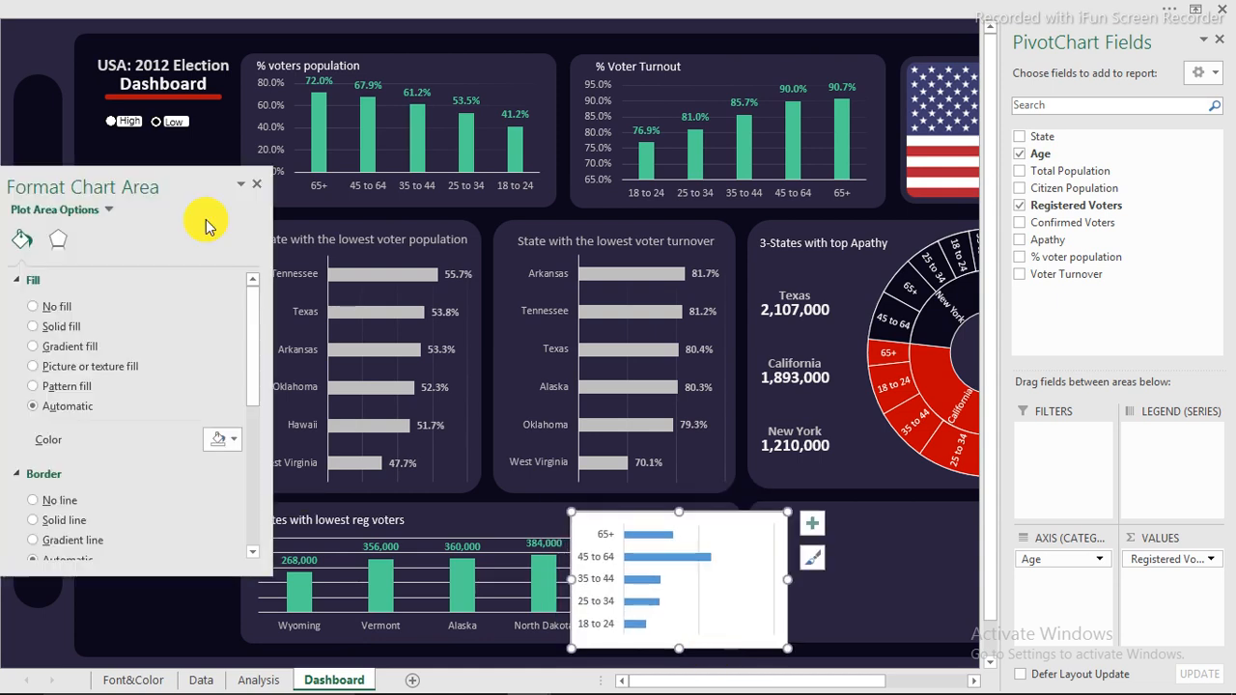
{"action": "left_click", "coordinate": [67, 307]}
{"action": "left_click", "coordinate": [43, 463]}
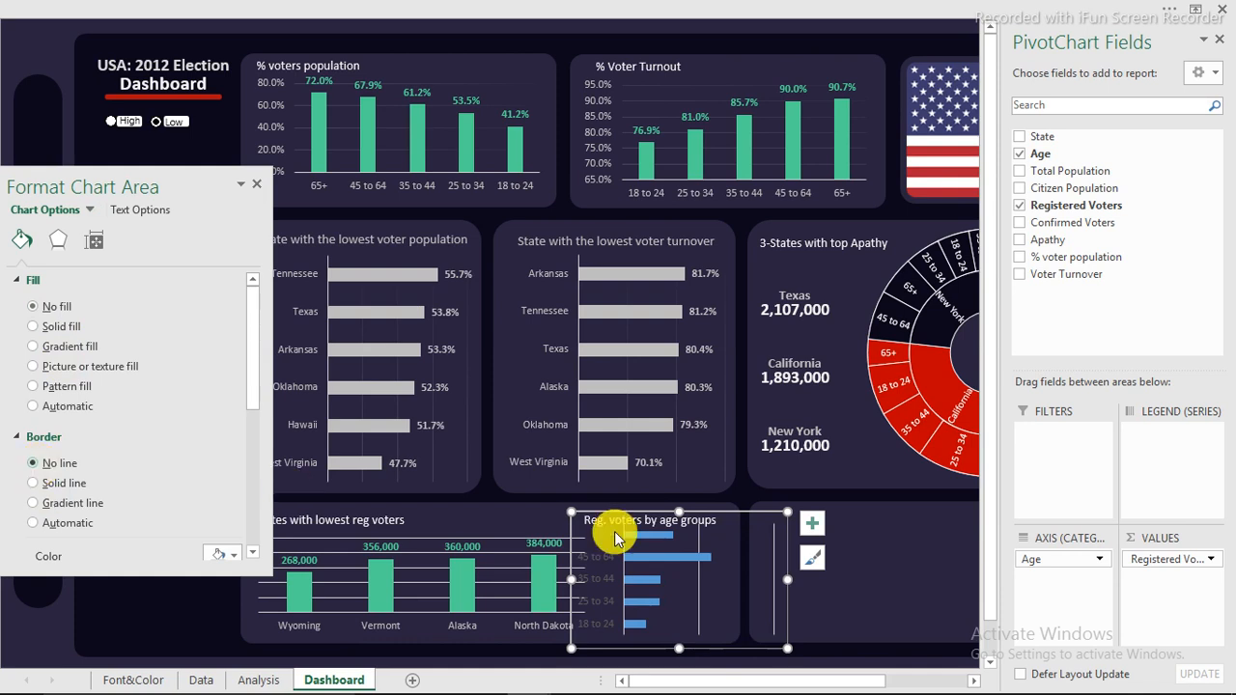
Remove the gridlines from the age bar chart and close the PivotChart field list
{"action": "left_click", "coordinate": [773, 567]}
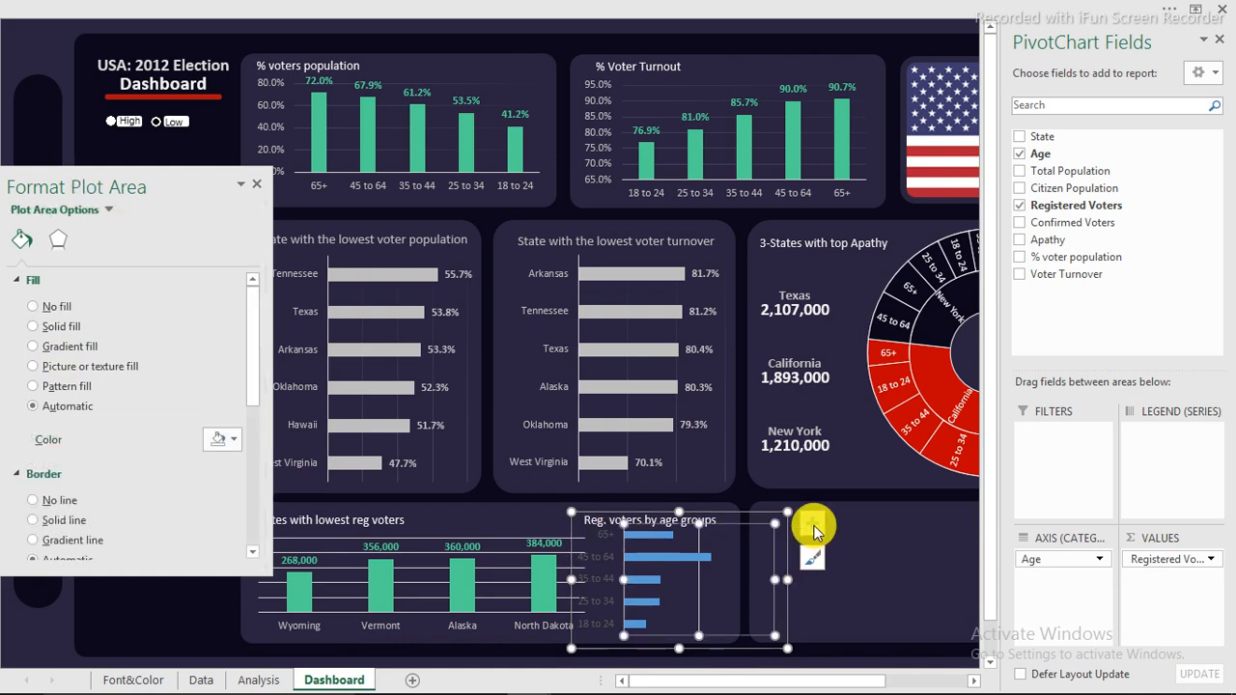
{"action": "left_click", "coordinate": [812, 526]}
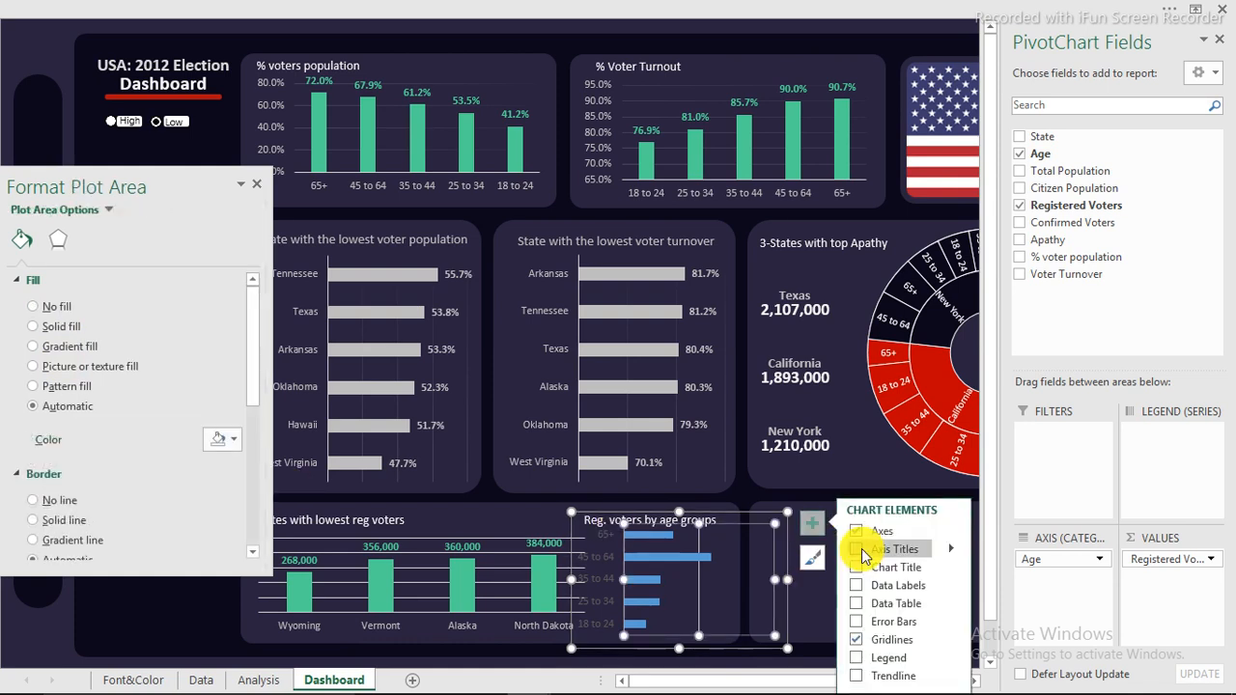
{"action": "left_click", "coordinate": [857, 641]}
{"action": "left_click", "coordinate": [1219, 40]}
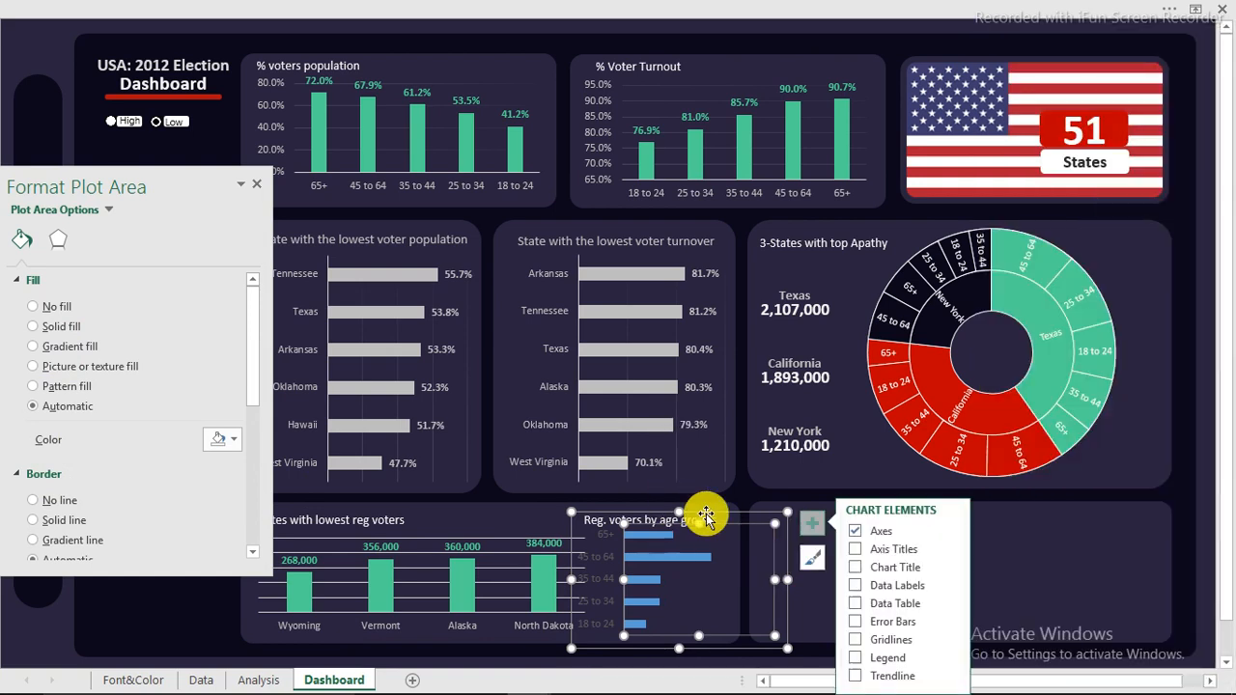
Shift the age bar chart slightly down and right to clear the neighbouring column chart, and raise its lower edge a little
{"action": "left_click_drag", "start_coordinate": [715, 516], "coordinate": [713, 520]}
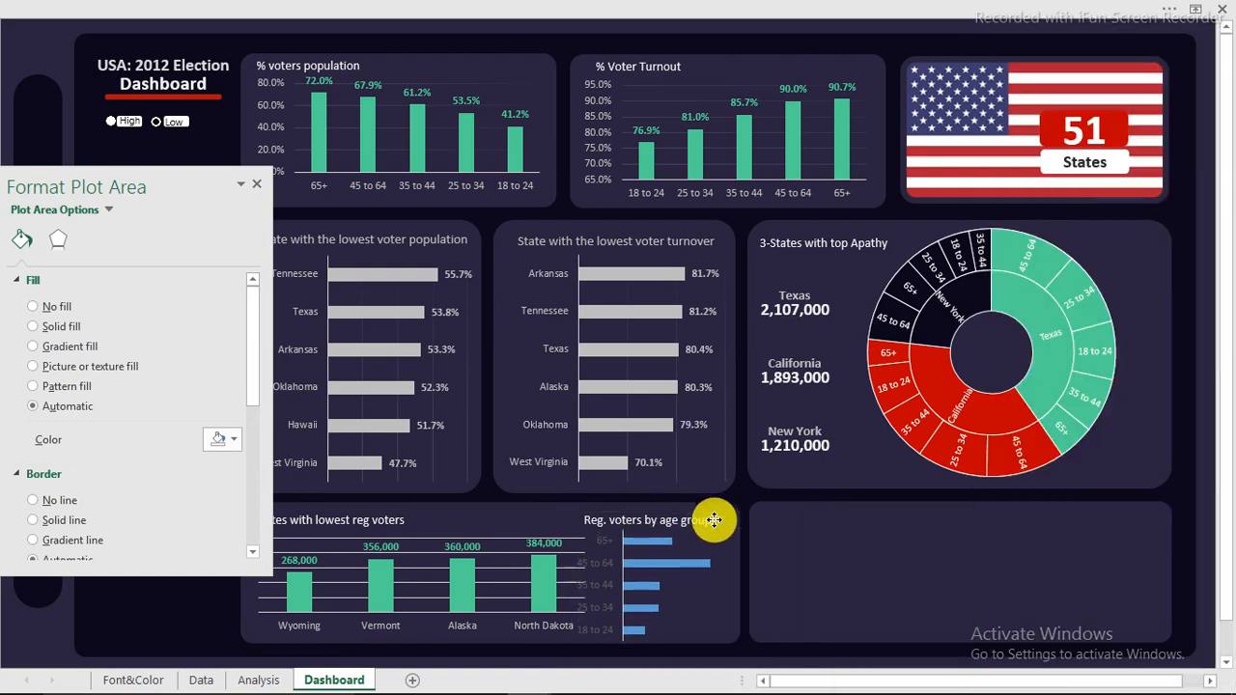
{"action": "left_click", "coordinate": [1072, 678]}
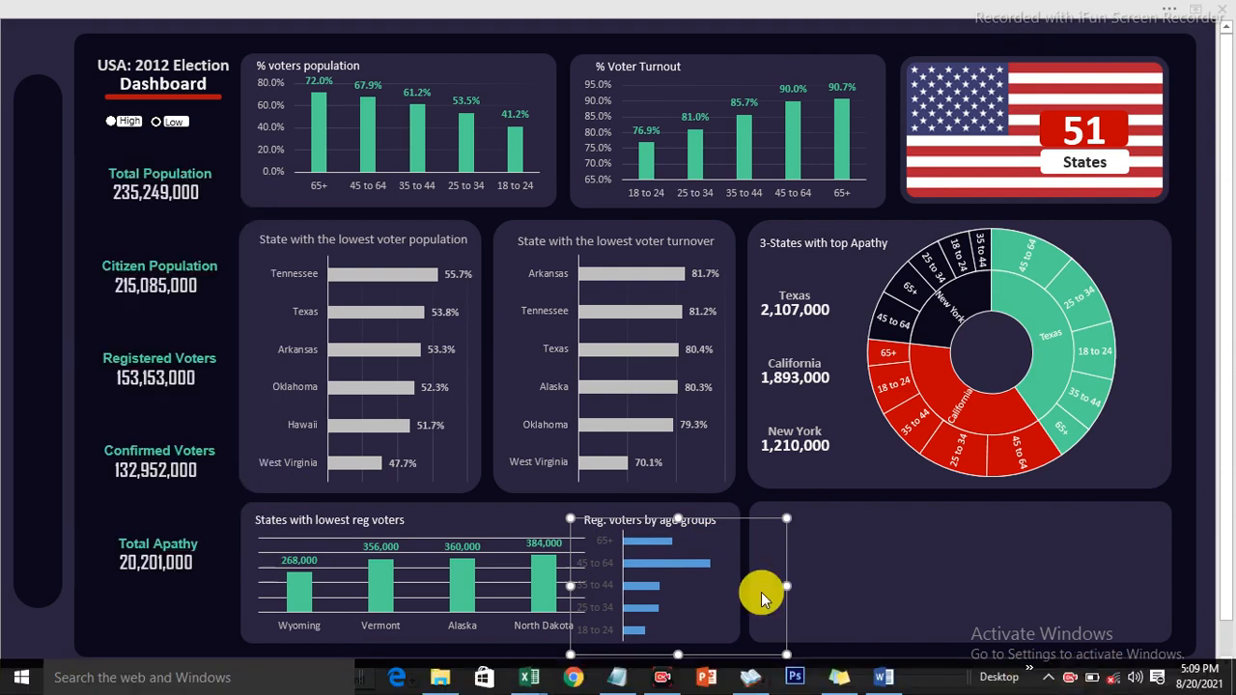
{"action": "left_click", "coordinate": [722, 517]}
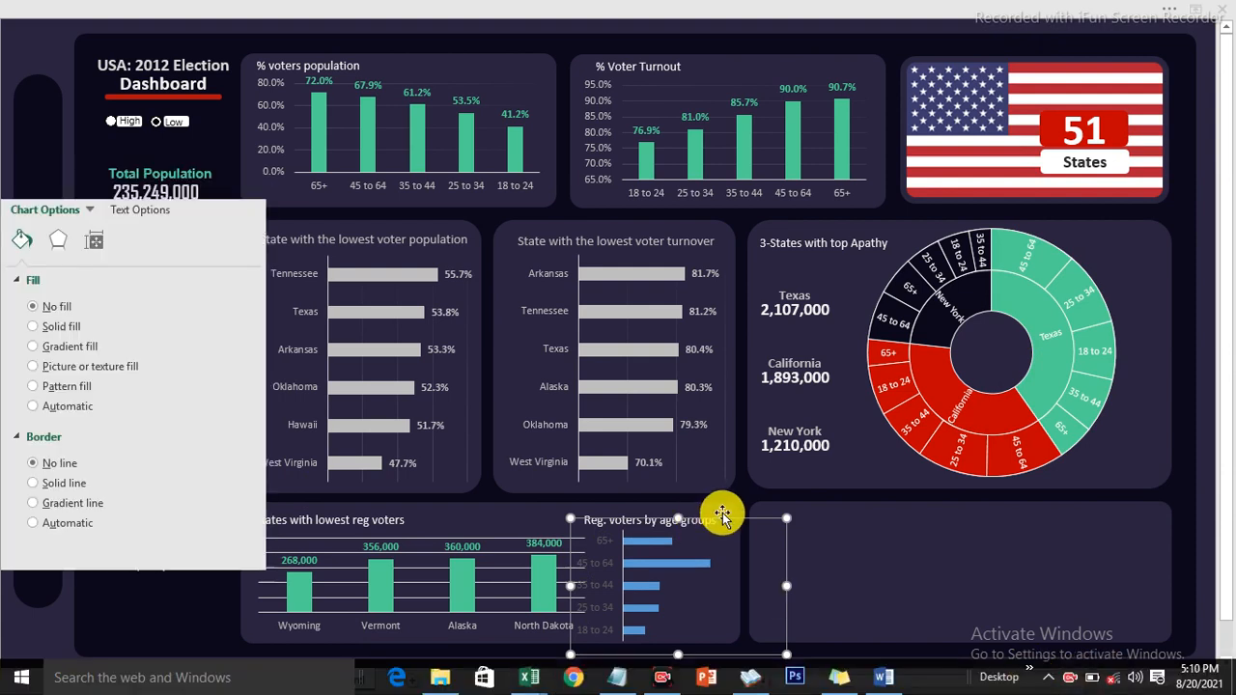
{"action": "left_click_drag", "start_coordinate": [722, 517], "coordinate": [747, 518]}
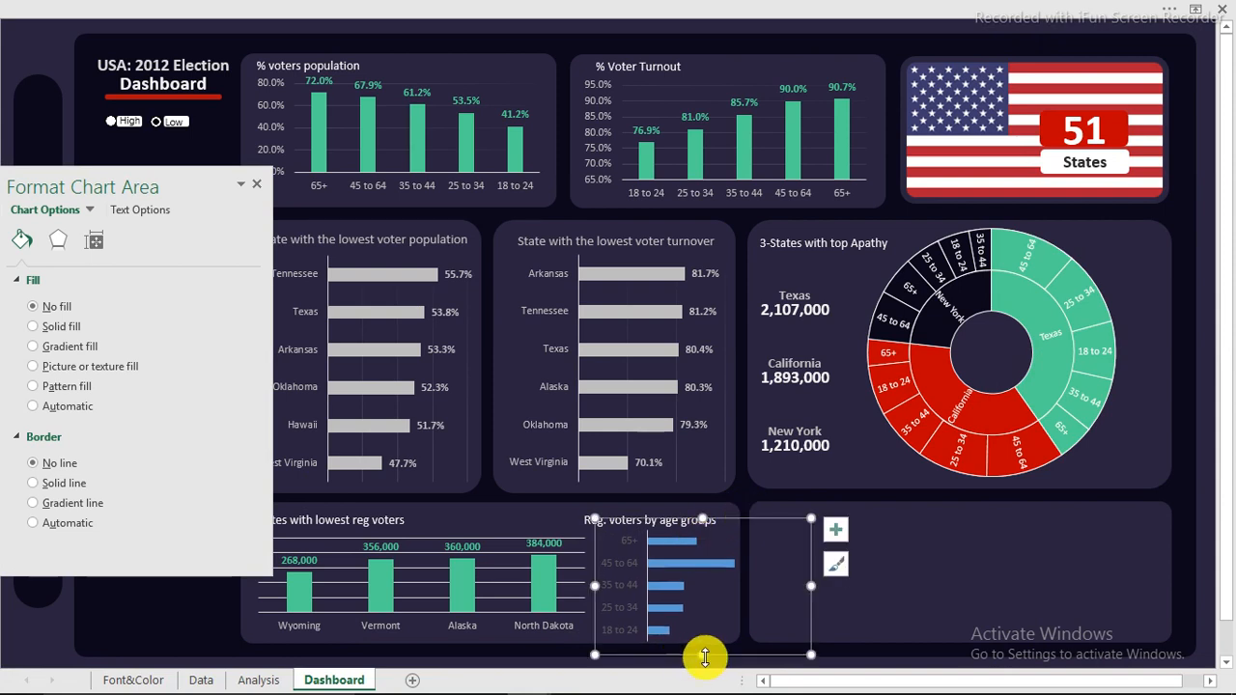
{"action": "left_click_drag", "start_coordinate": [705, 654], "coordinate": [705, 648]}
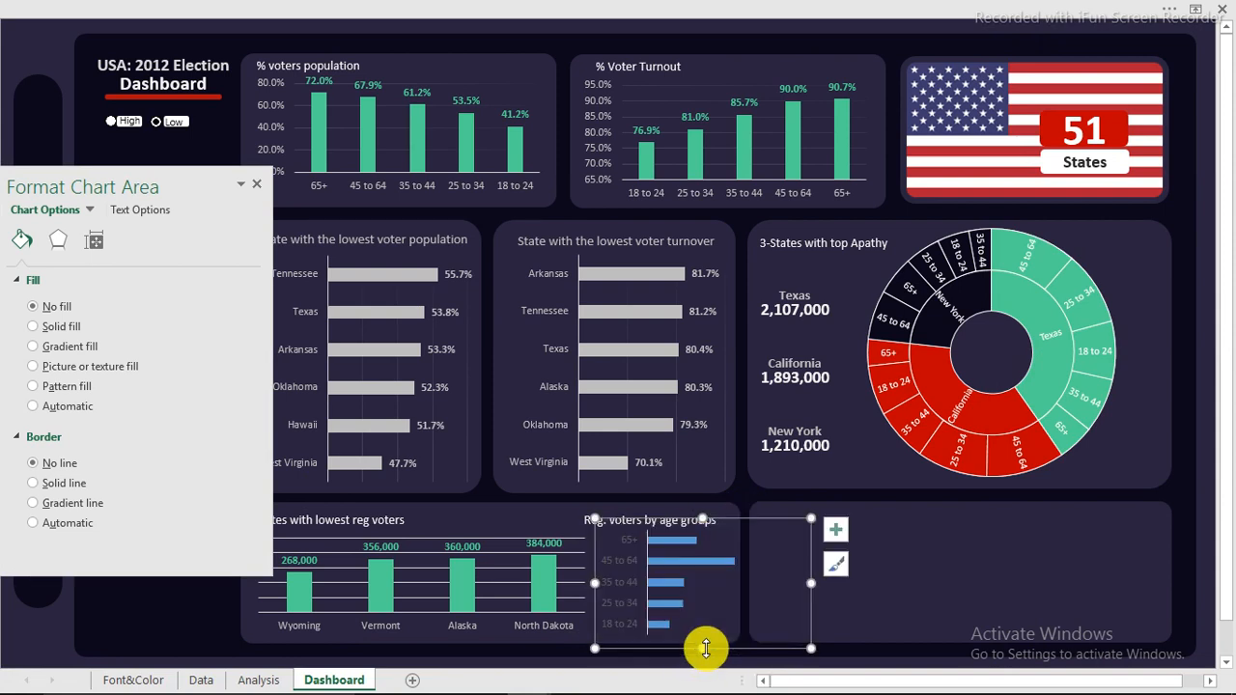
Set the age bar chart's gap width to 92% and fill its bars with the dashboard's green
{"action": "left_click", "coordinate": [694, 542]}
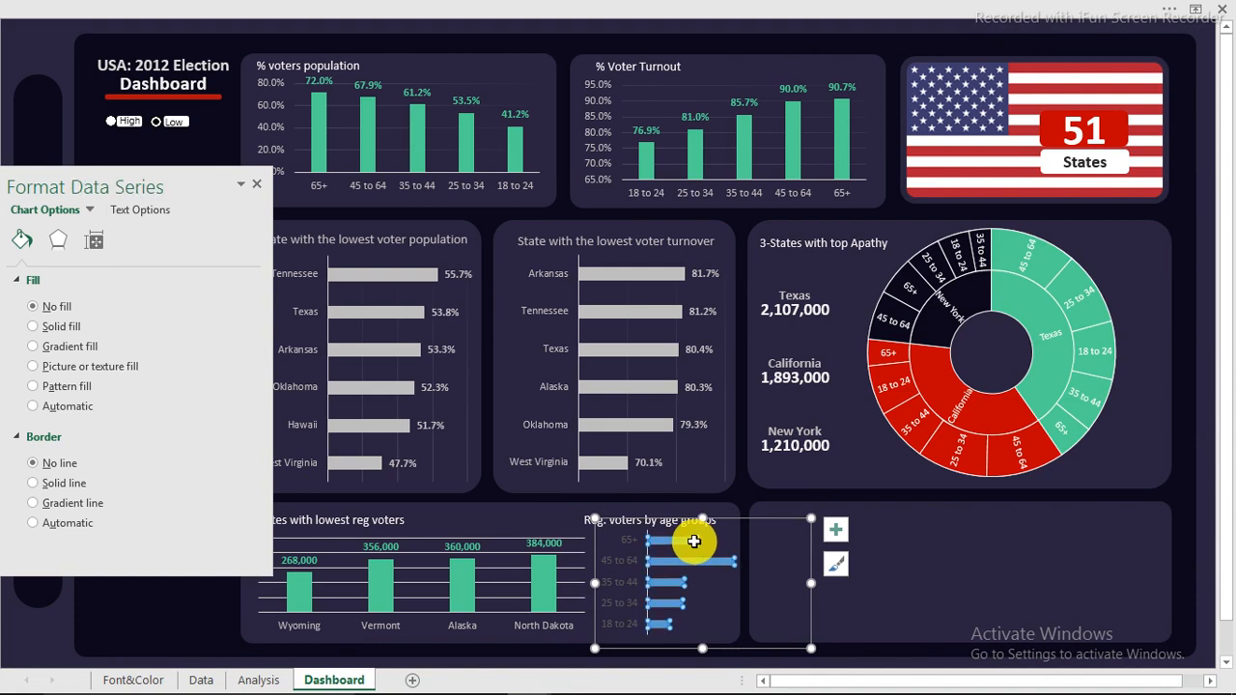
{"action": "left_click", "coordinate": [97, 246]}
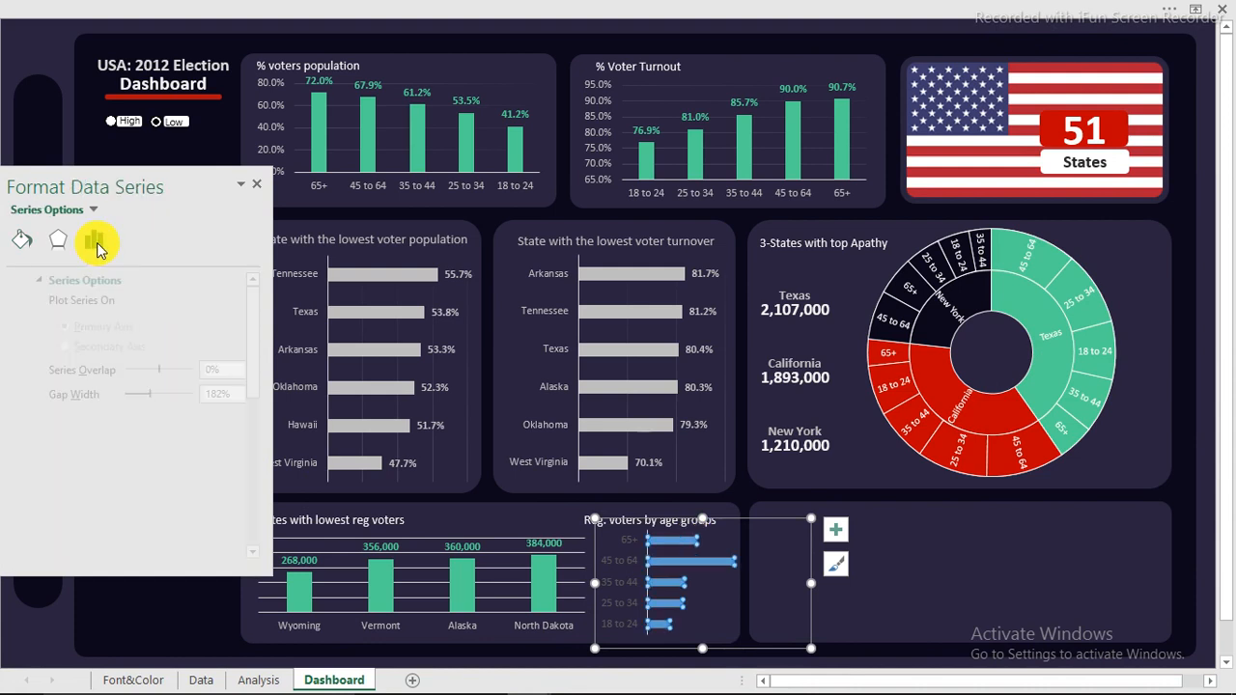
{"action": "left_click_drag", "start_coordinate": [148, 394], "coordinate": [115, 394]}
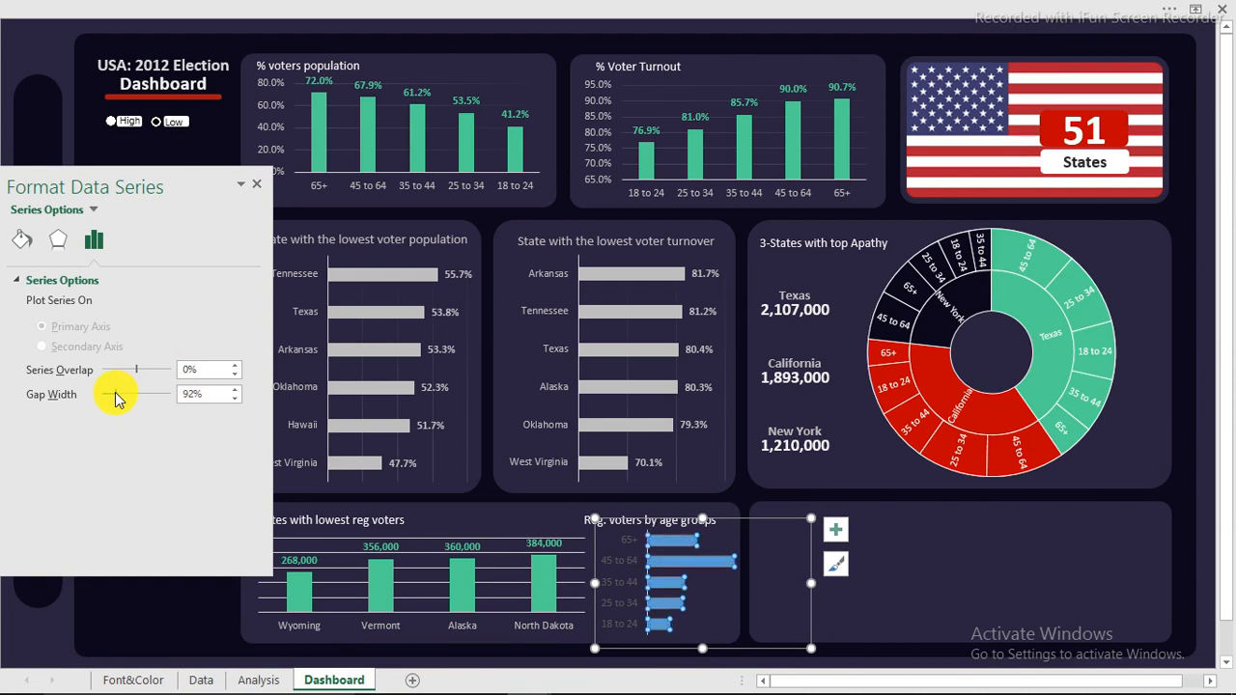
{"action": "left_click", "coordinate": [19, 239]}
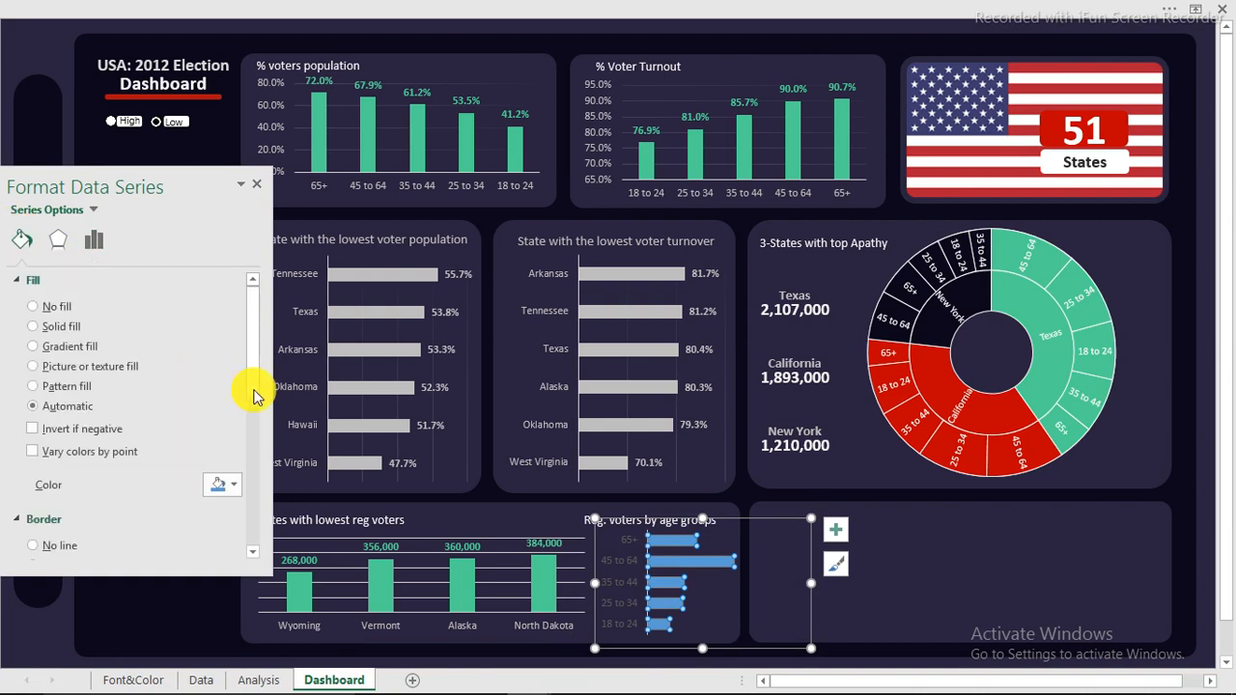
{"action": "left_click", "coordinate": [229, 491]}
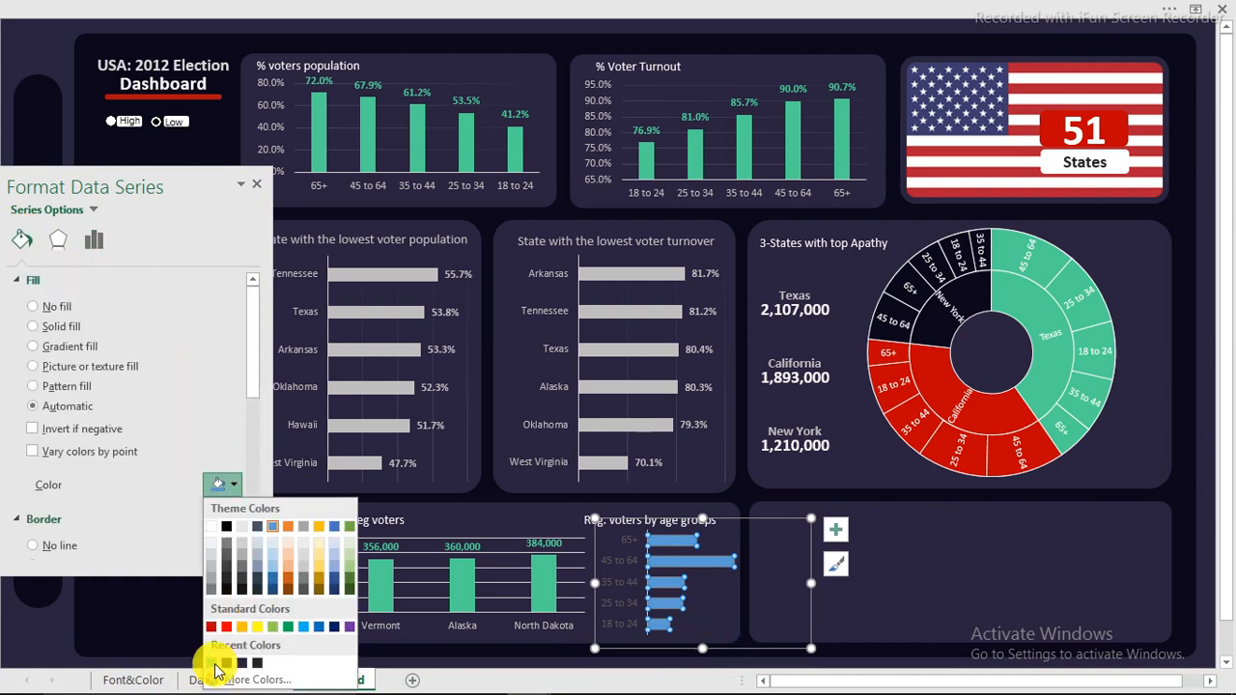
{"action": "left_click", "coordinate": [216, 665]}
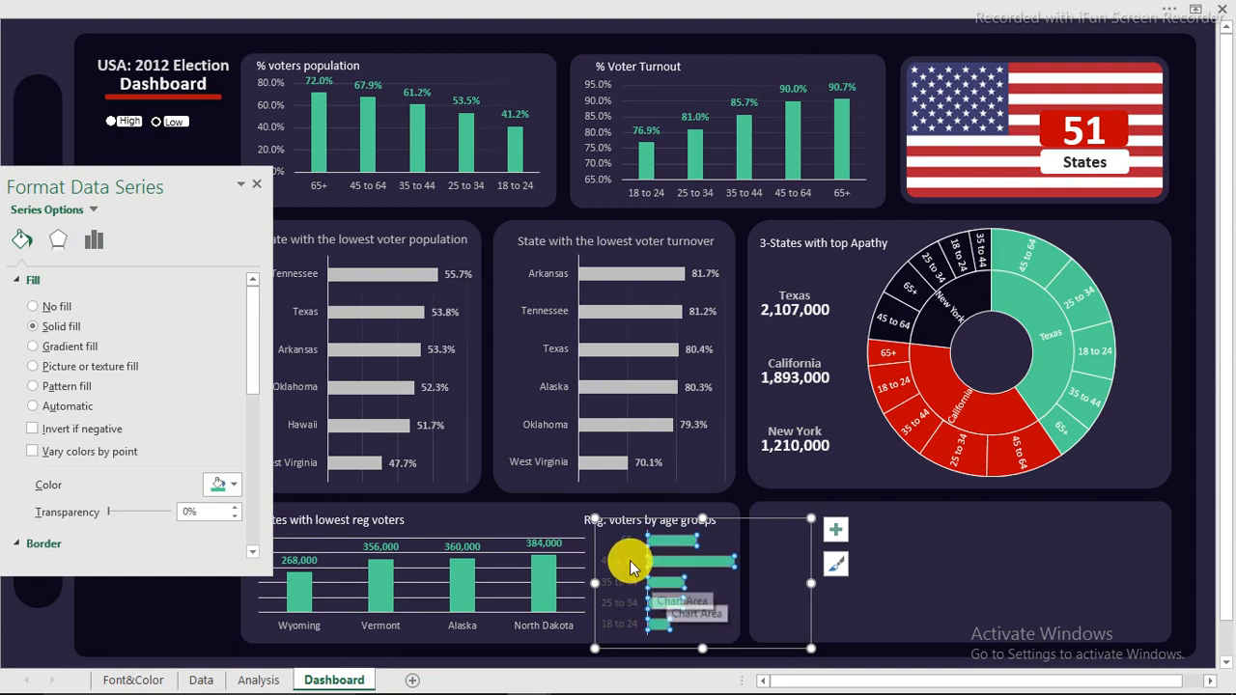
Change the font color of the age bar chart's age-group axis labels to light grey
{"action": "left_click", "coordinate": [623, 566]}
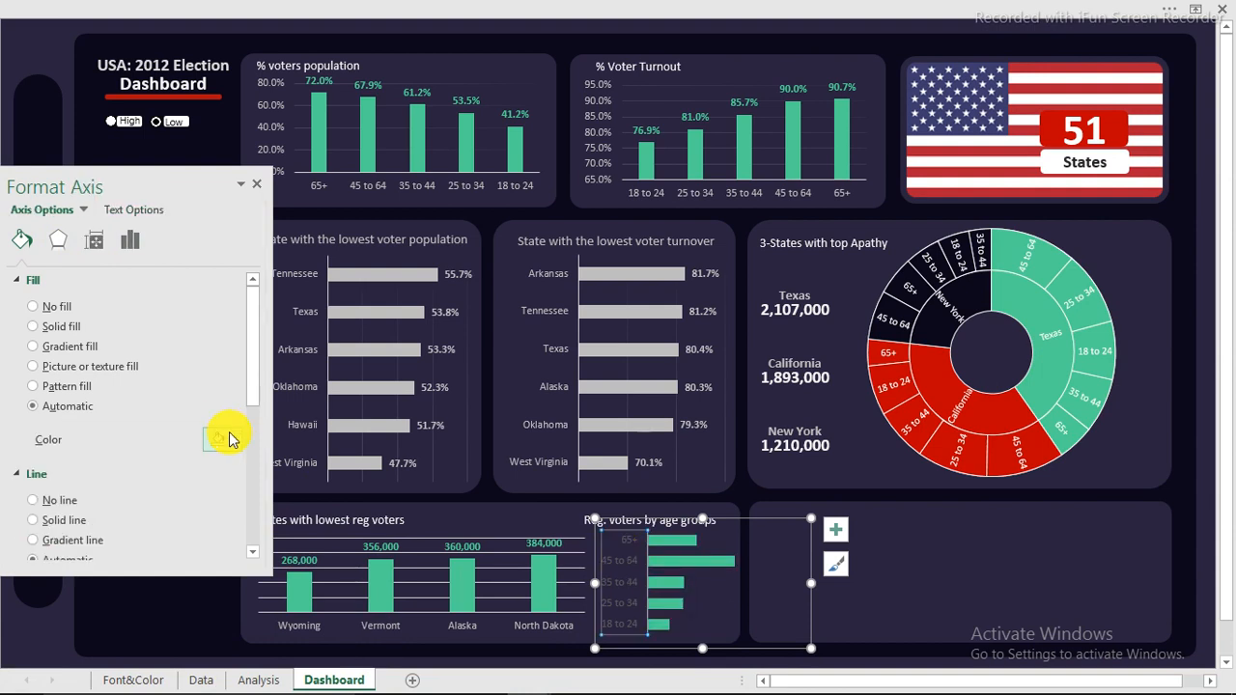
{"action": "mouse_move", "coordinate": [205, 22]}
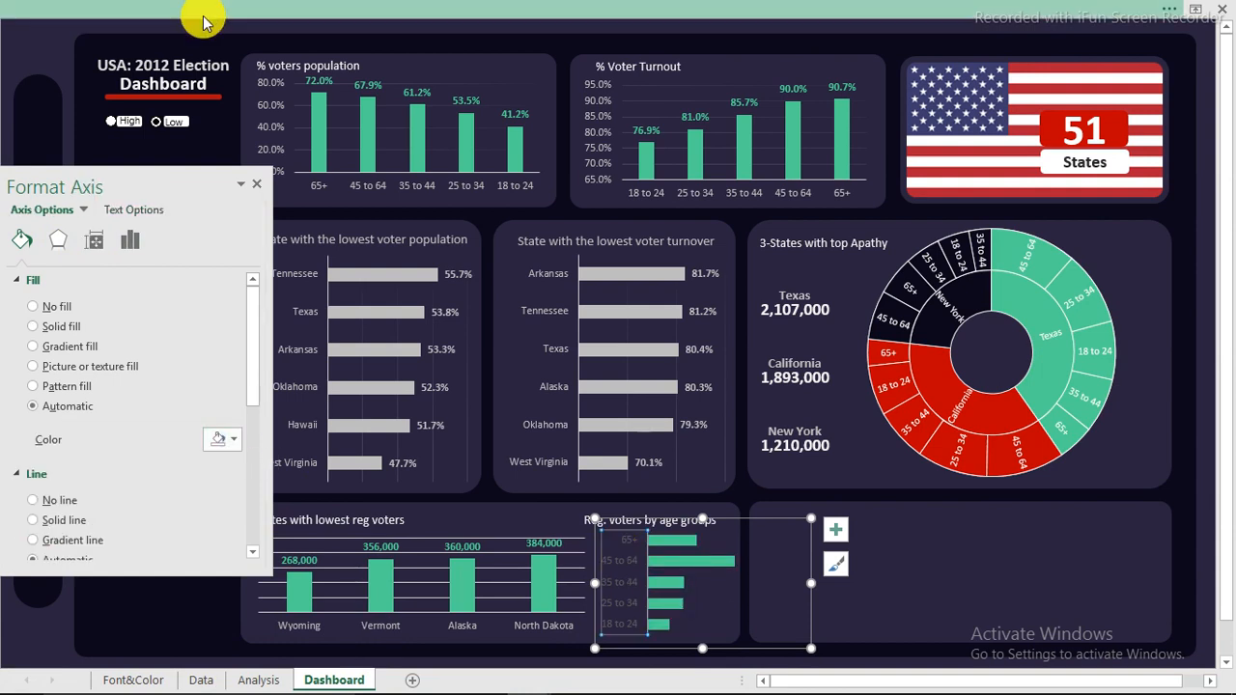
{"action": "left_click", "coordinate": [204, 21]}
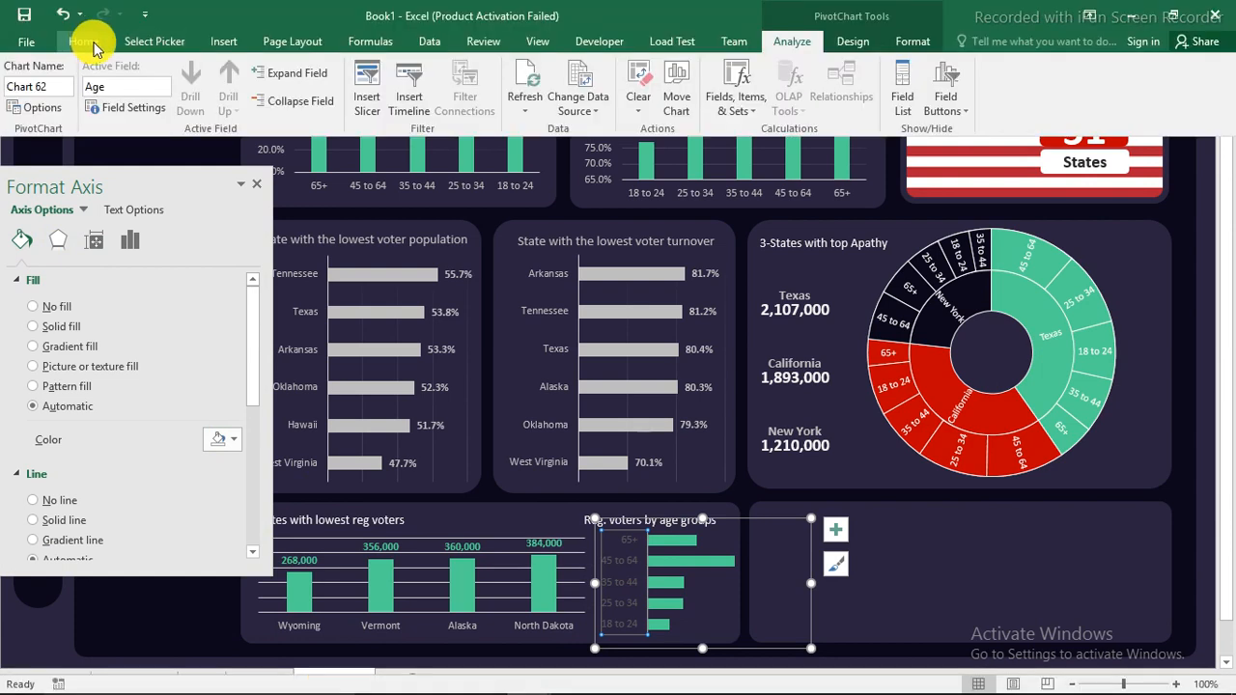
{"action": "left_click", "coordinate": [83, 42]}
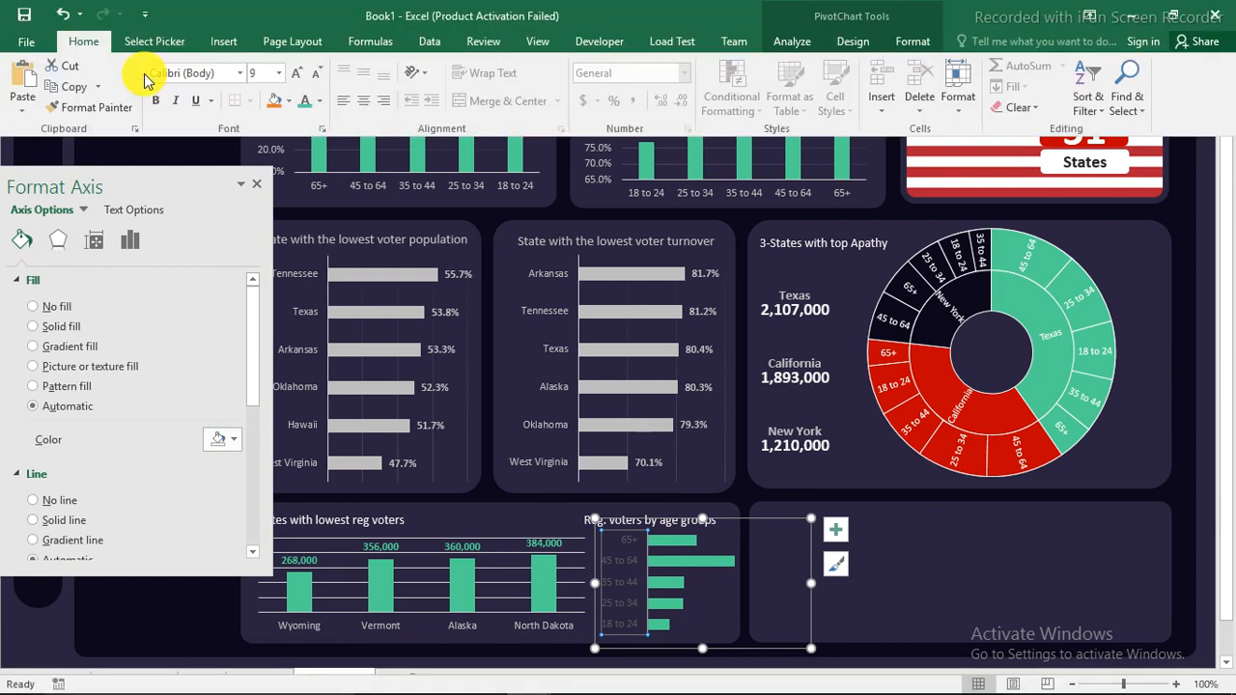
{"action": "left_click", "coordinate": [321, 103]}
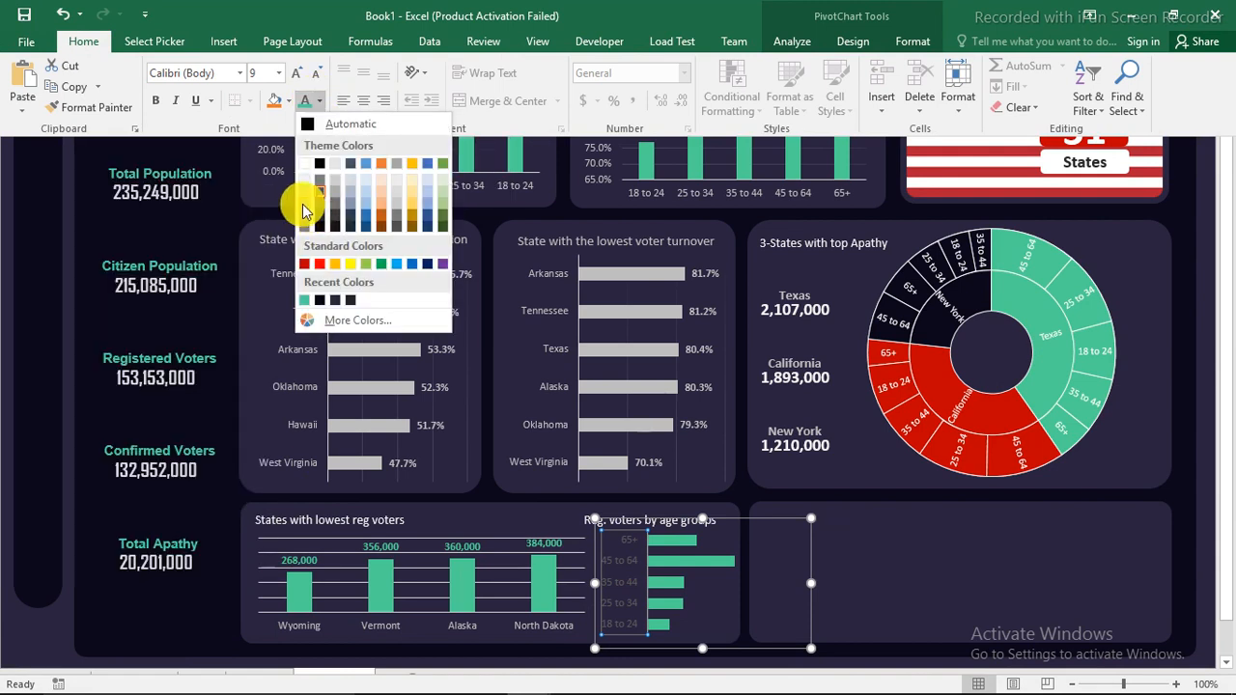
{"action": "left_click", "coordinate": [304, 208]}
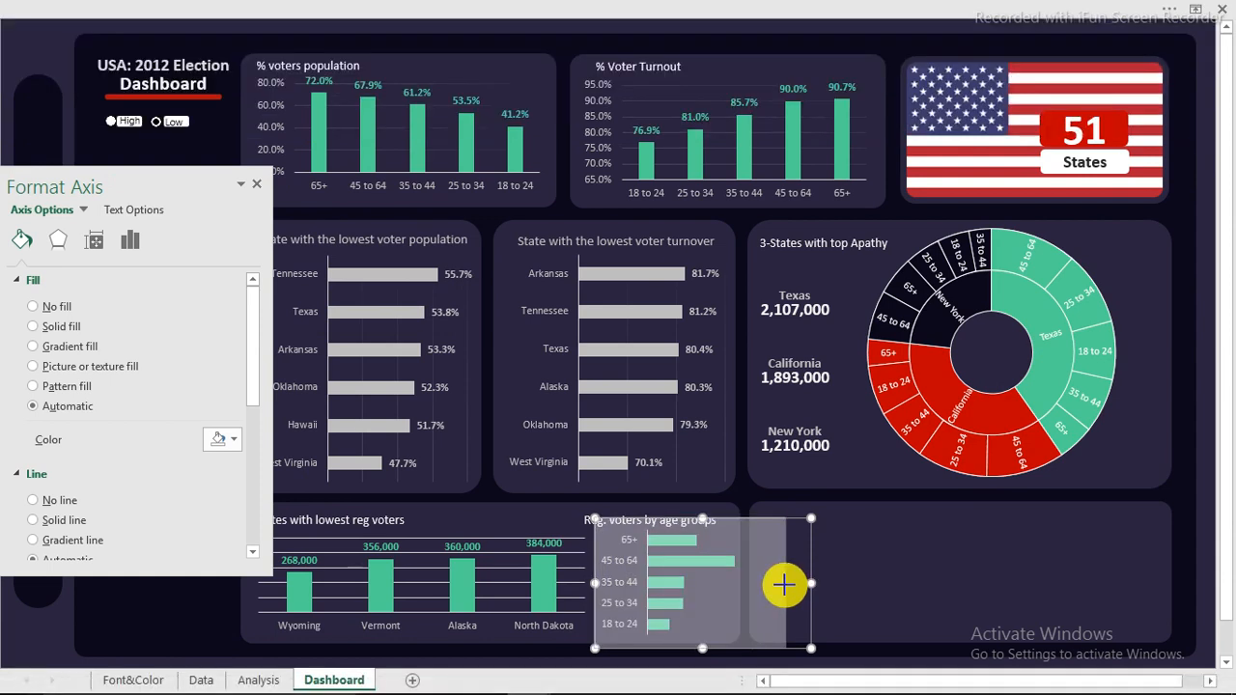
Narrow the age bar chart slightly from its right edge, deselect it and close the formatting pane
{"action": "left_click_drag", "start_coordinate": [809, 584], "coordinate": [783, 585]}
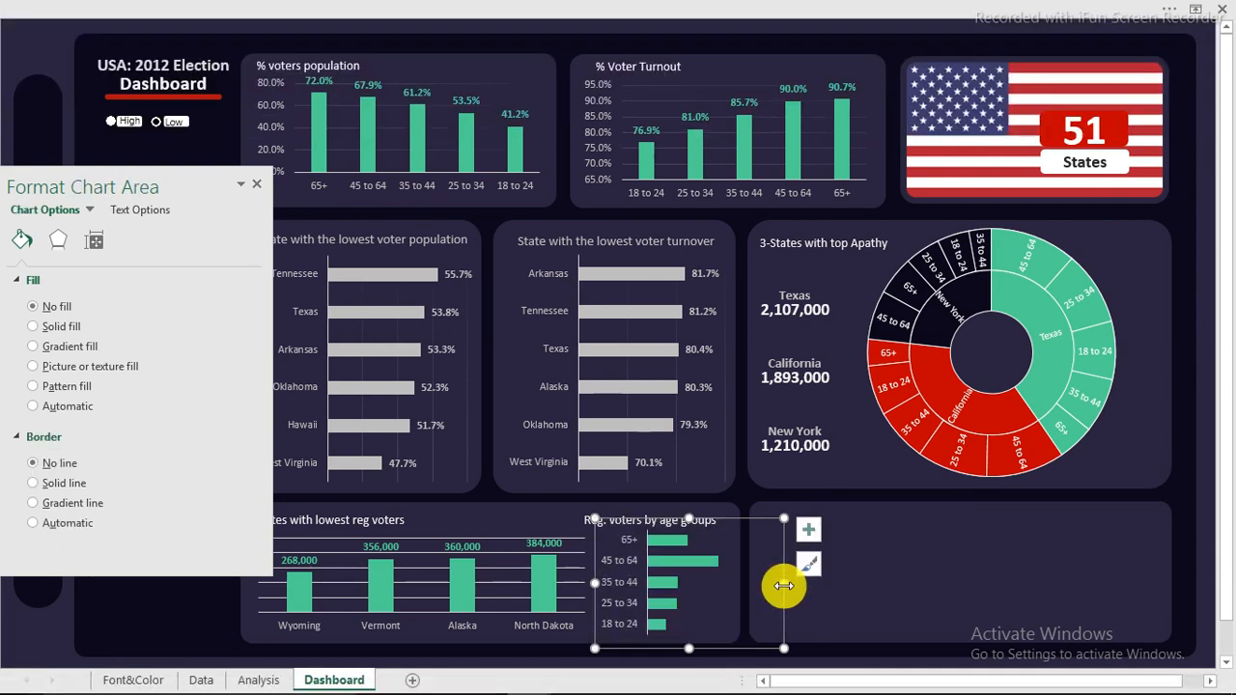
{"action": "left_click", "coordinate": [21, 51]}
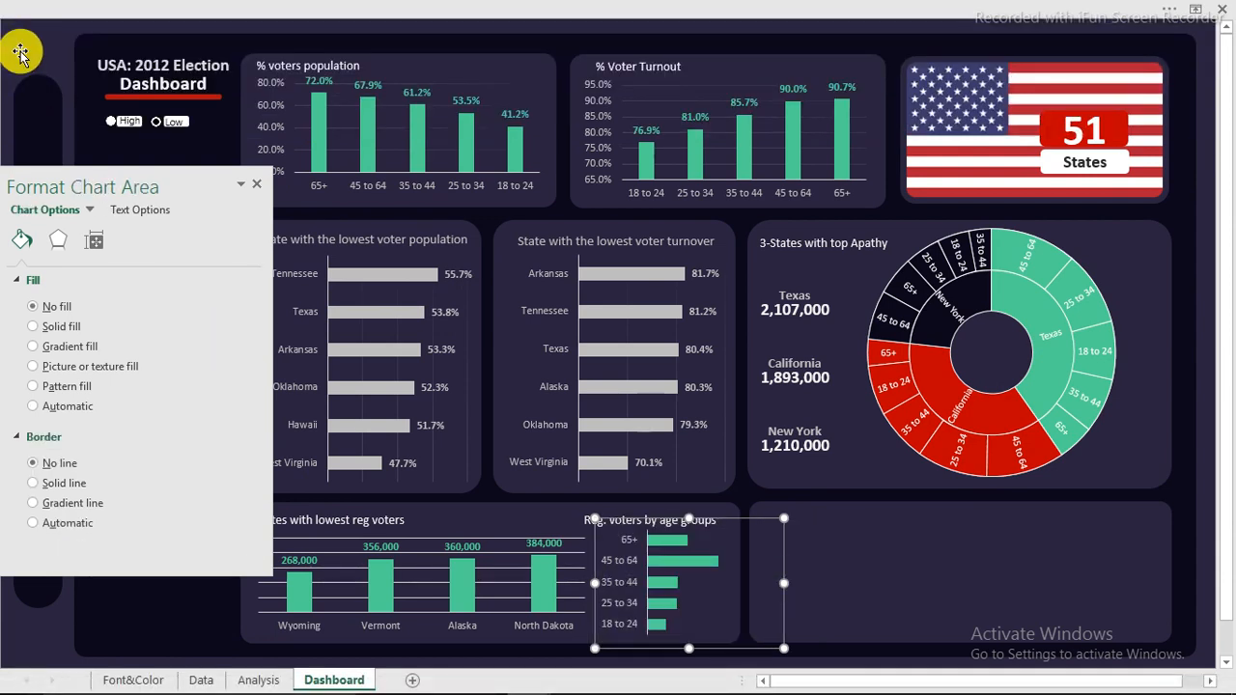
{"action": "left_click", "coordinate": [260, 186]}
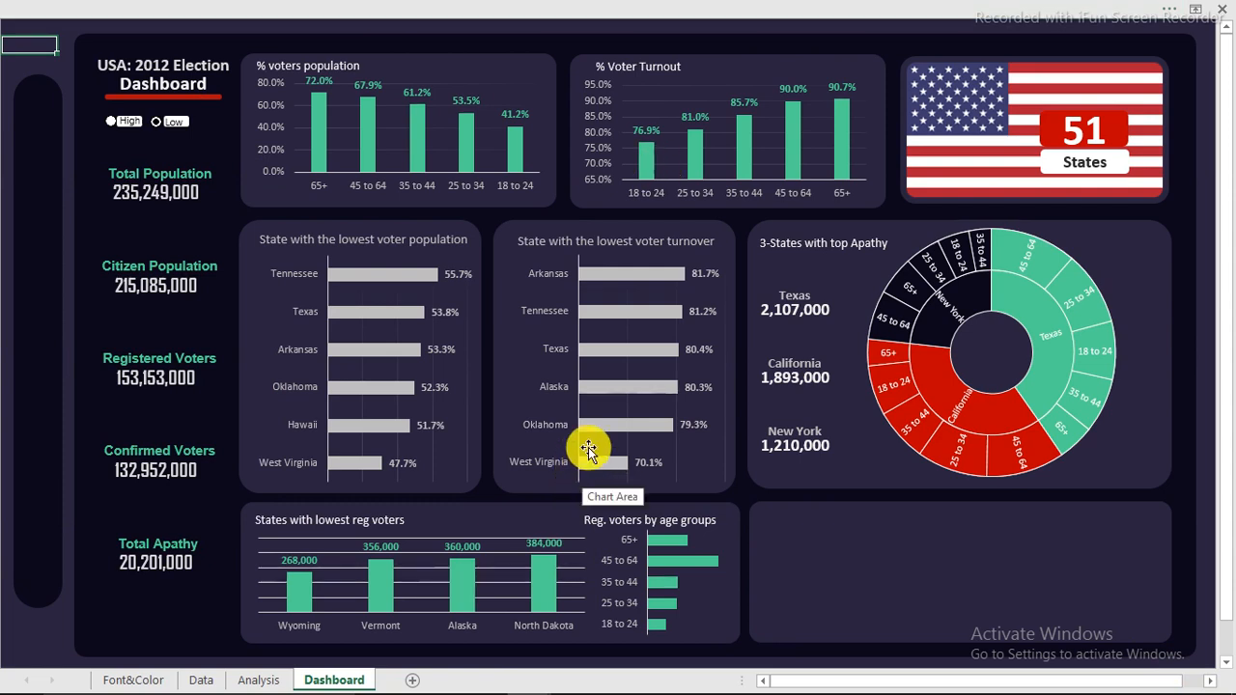
Save the workbook as "youtube lesson" in the voters dashboard folder
{"action": "left_click", "coordinate": [399, 33]}
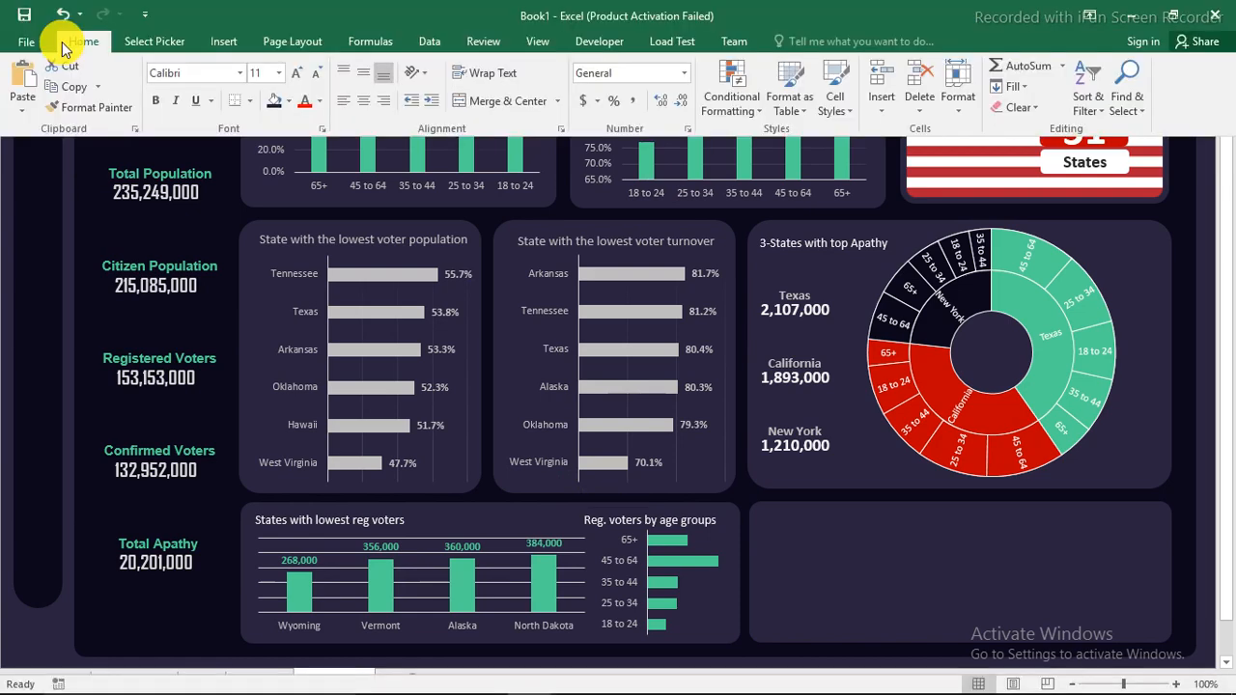
{"action": "left_click", "coordinate": [370, 298]}
{"action": "key", "text": "ctrl+s"}
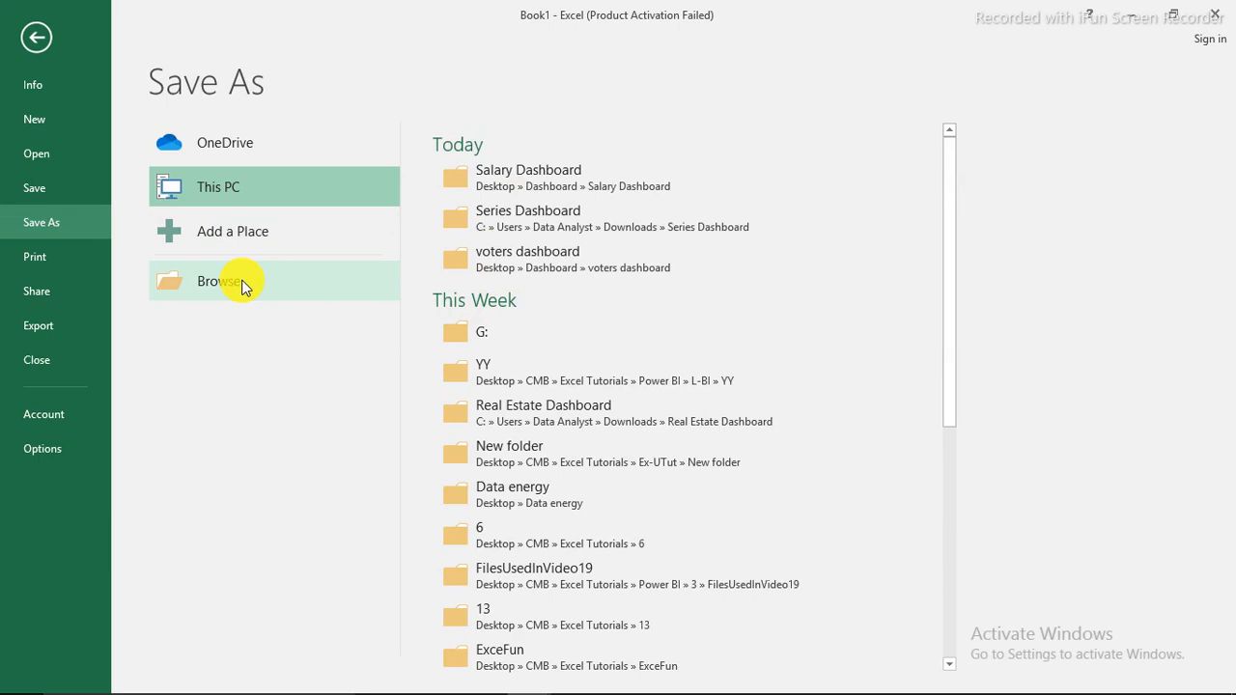
{"action": "left_click", "coordinate": [534, 264]}
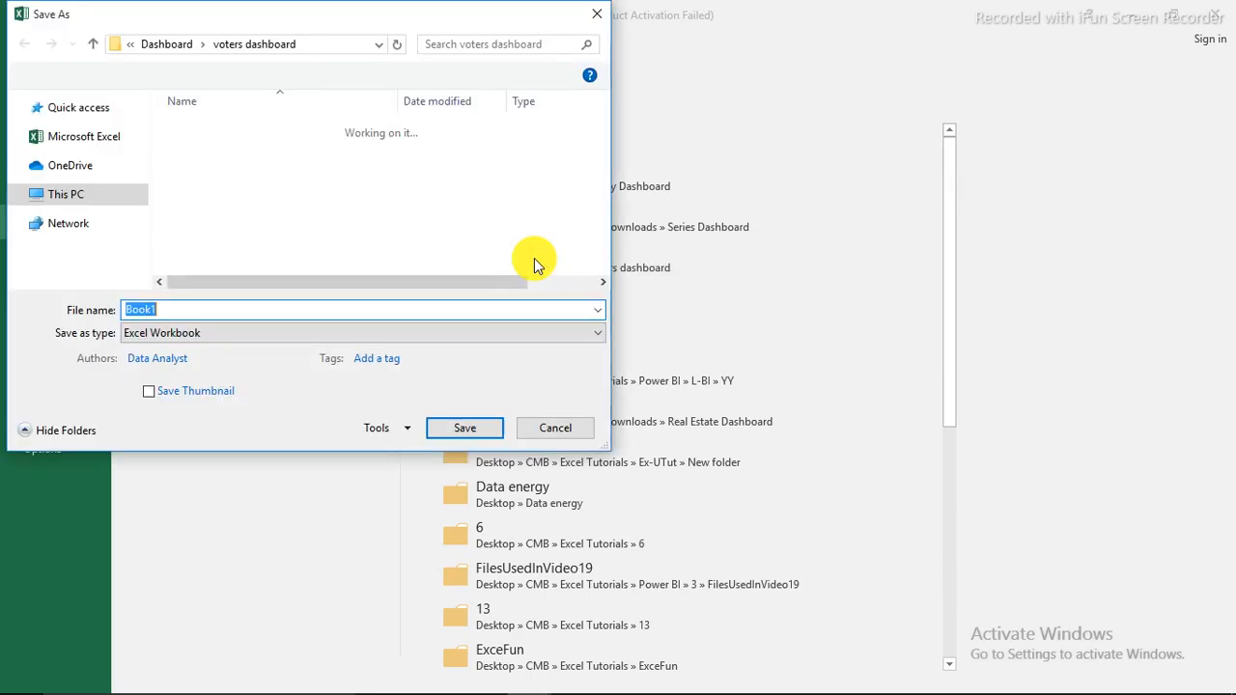
{"action": "type", "text": "youtube"}
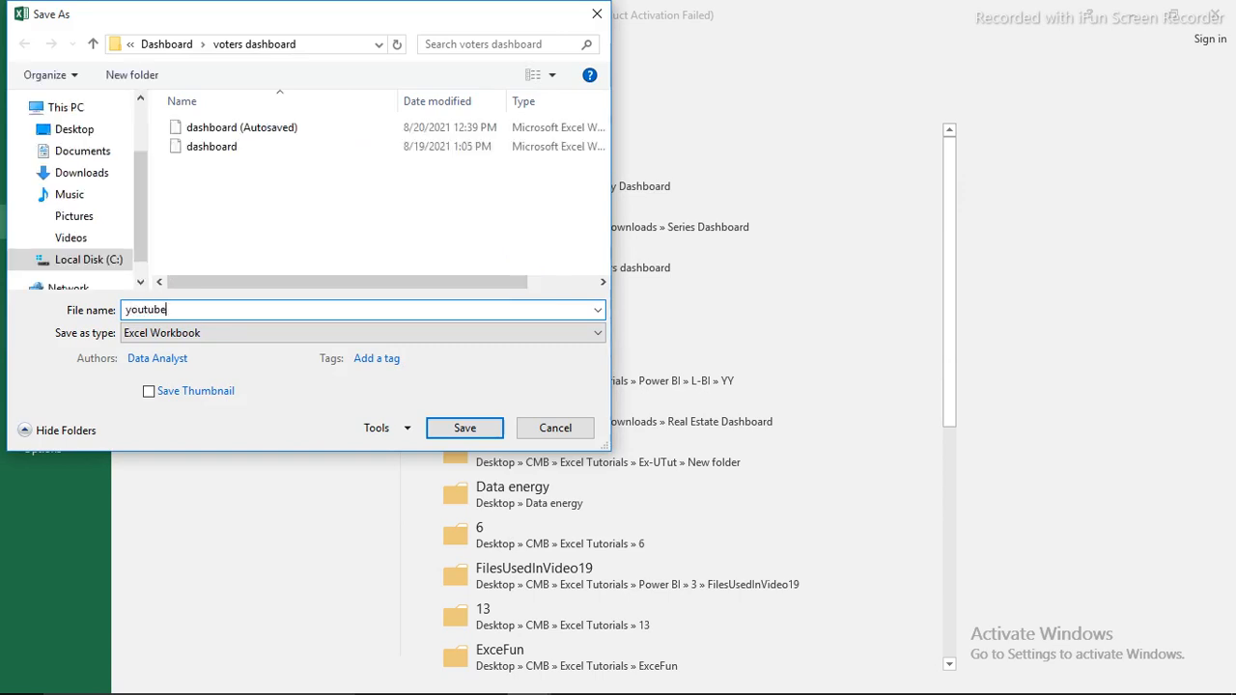
{"action": "type", "text": " lesson"}
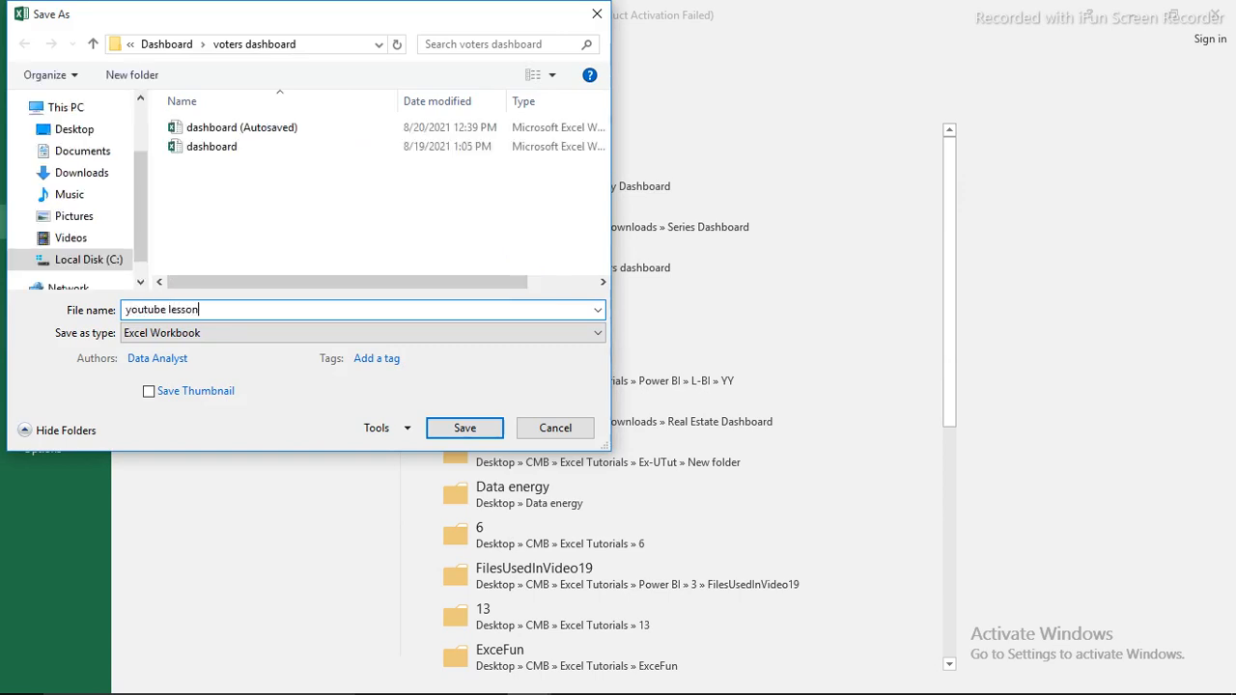
{"action": "key", "text": "Escape"}
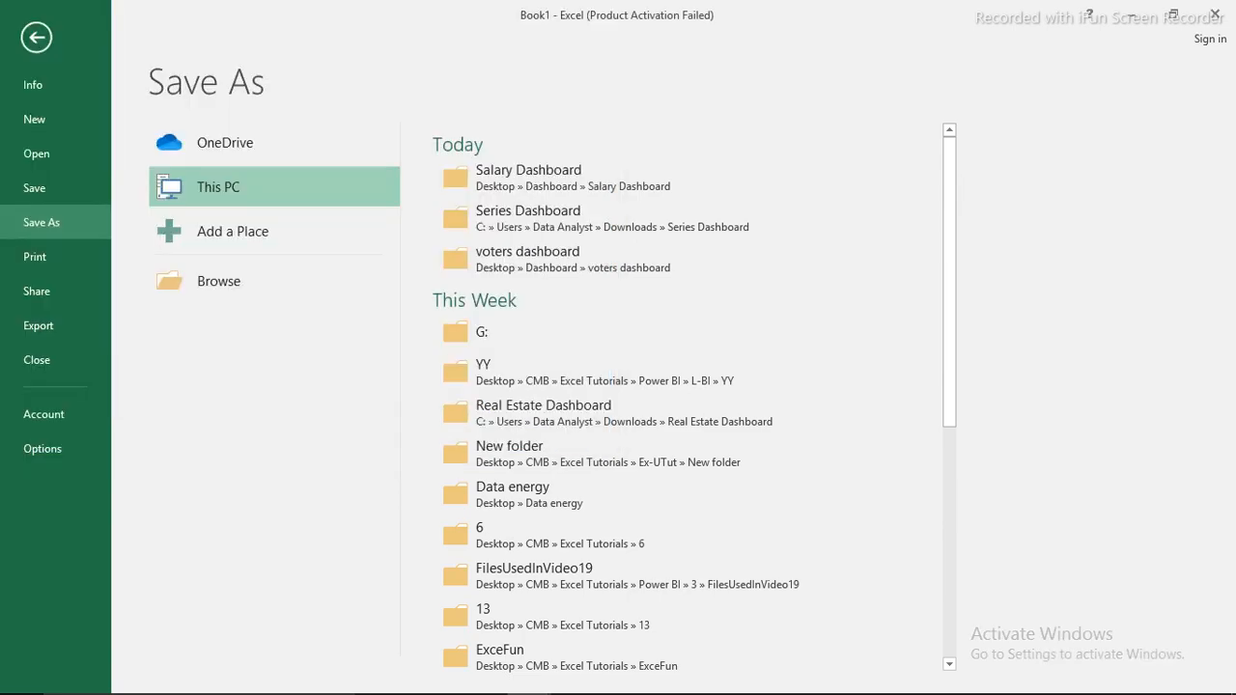
{"action": "key", "text": "Escape"}
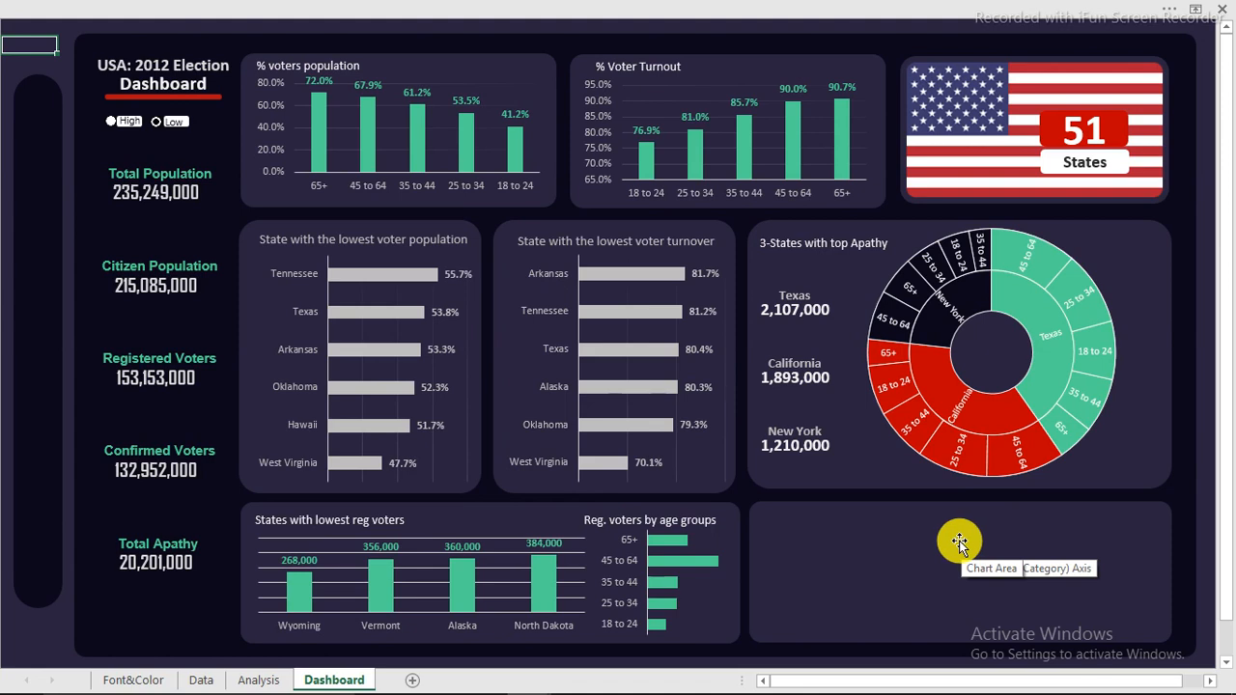
Switch to the "dashboard (Autosaved)" workbook and follow its Dashboard navigation link to the Table insights sheet
{"action": "mouse_move", "coordinate": [524, 688]}
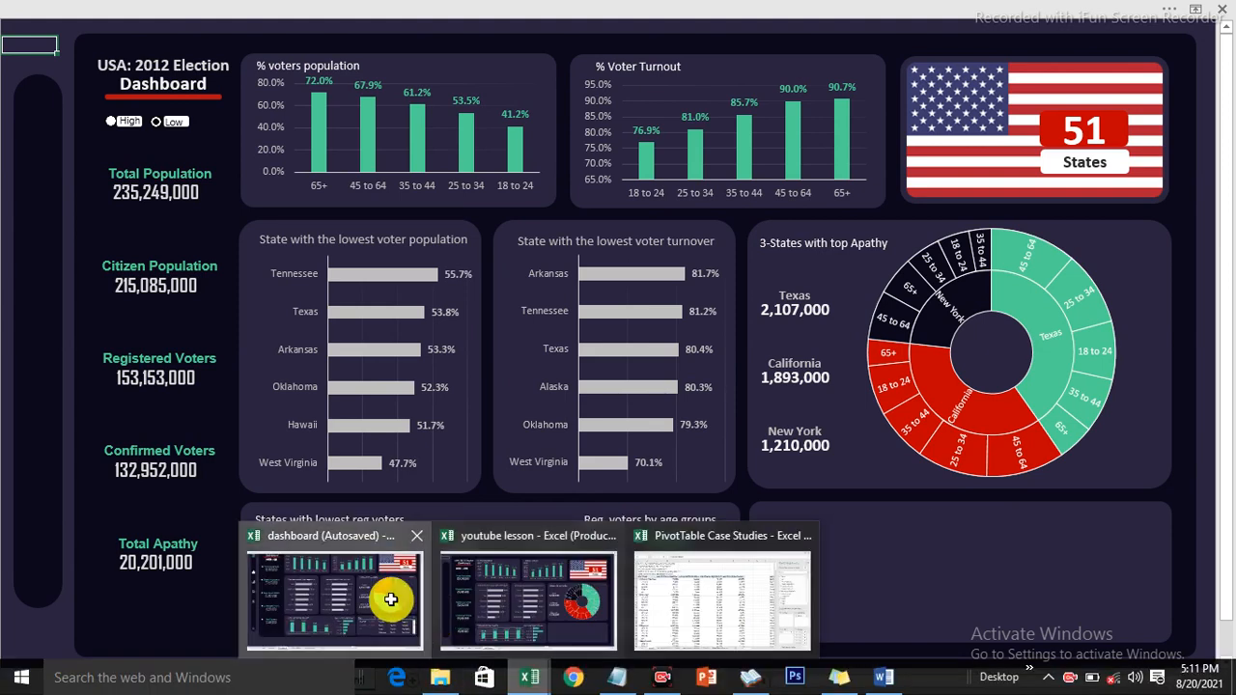
{"action": "left_click", "coordinate": [391, 599]}
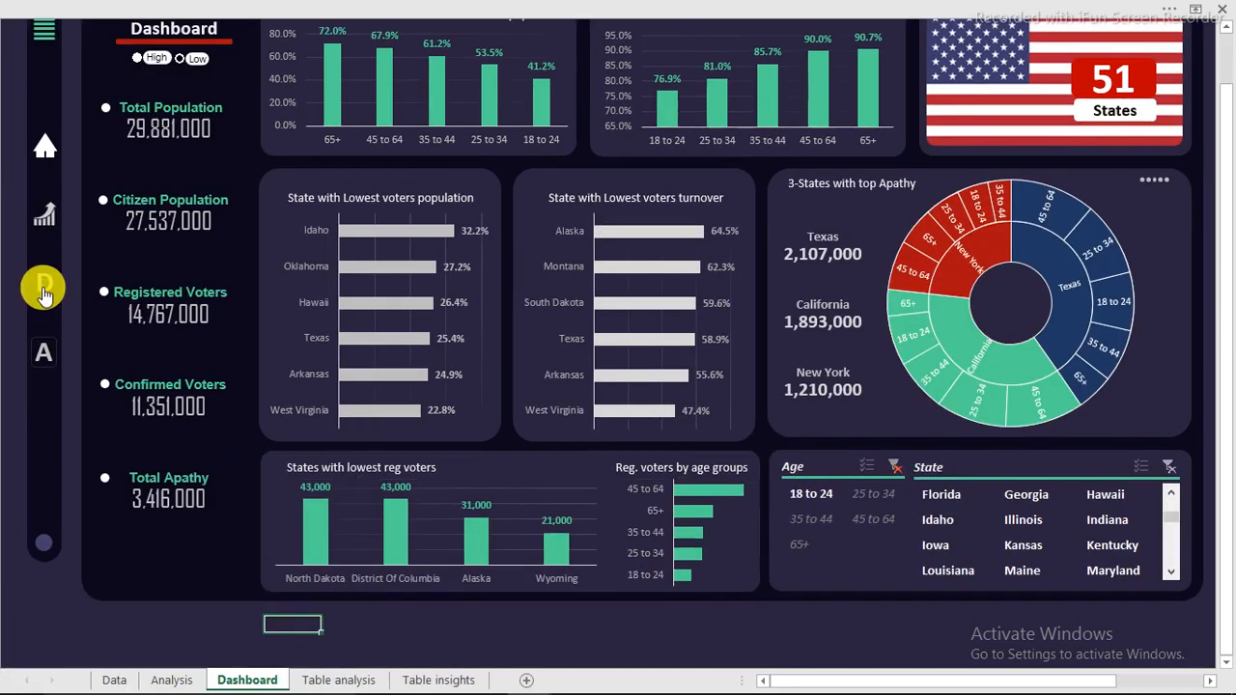
{"action": "left_click", "coordinate": [43, 213]}
Examine the state tables on Table insights, displaying Total Apathy and Voter Turnout
{"action": "scroll", "coordinate": [289, 199], "scroll_direction": "down", "scroll_amount": 5}
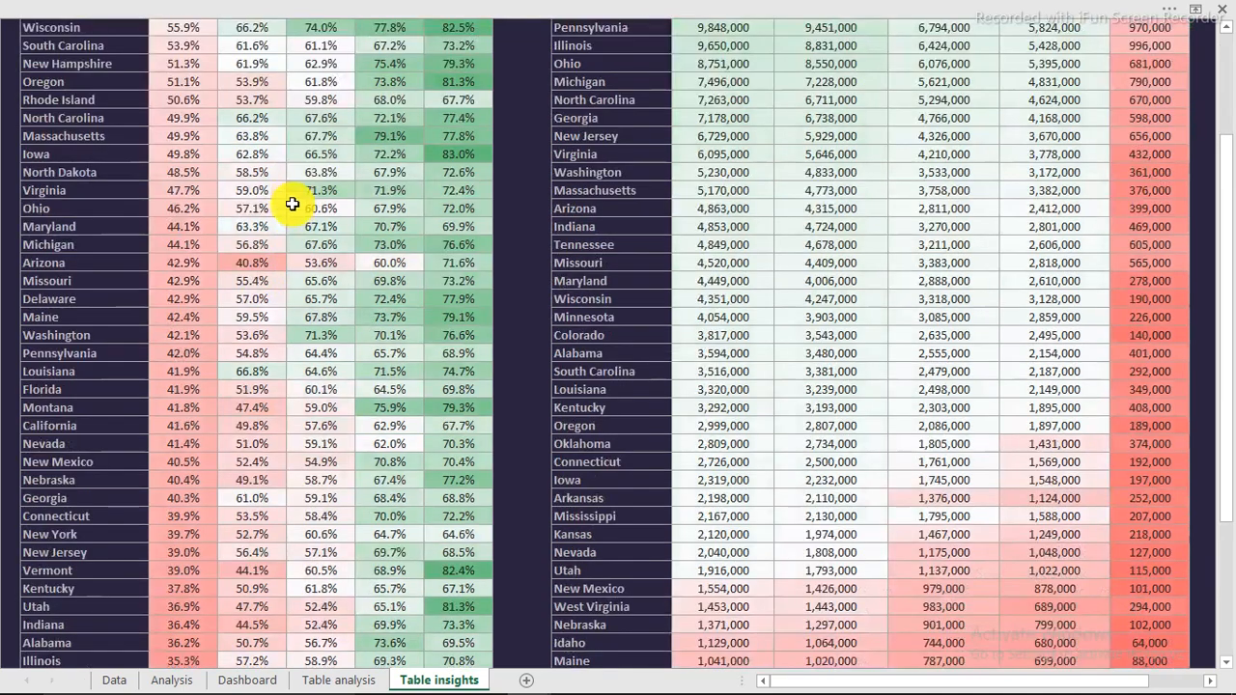
{"action": "scroll", "coordinate": [292, 203], "scroll_direction": "down", "scroll_amount": 2}
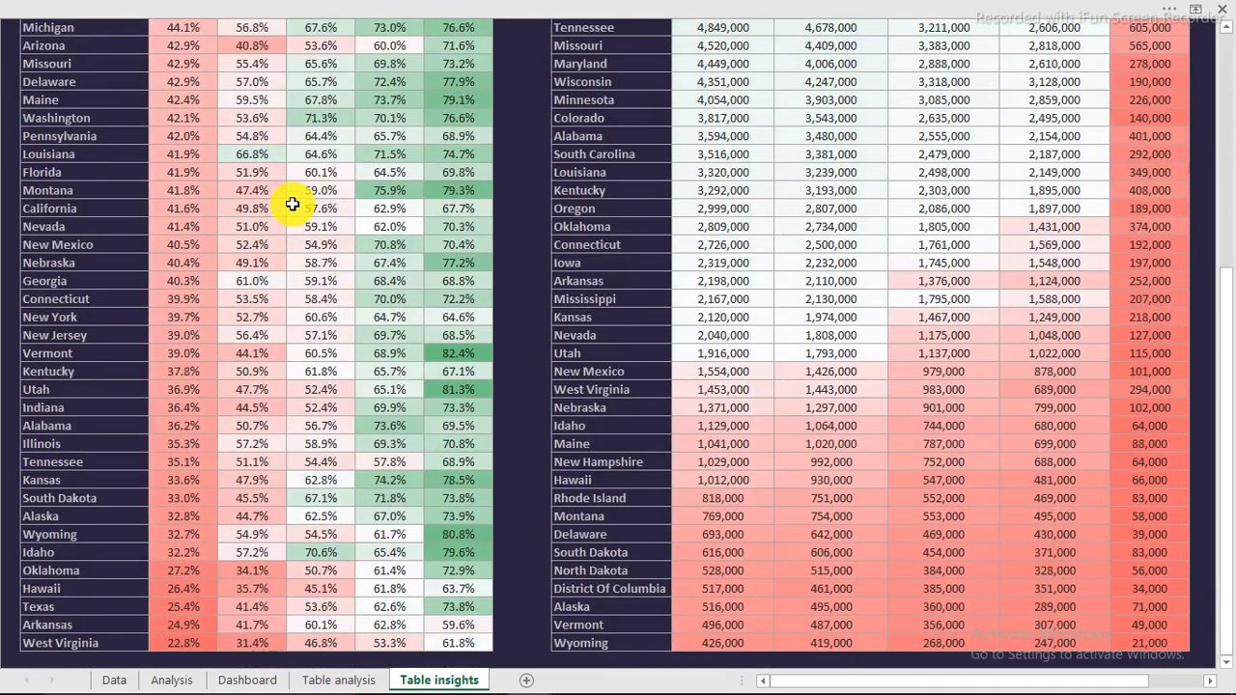
{"action": "scroll", "coordinate": [292, 204], "scroll_direction": "up", "scroll_amount": 5}
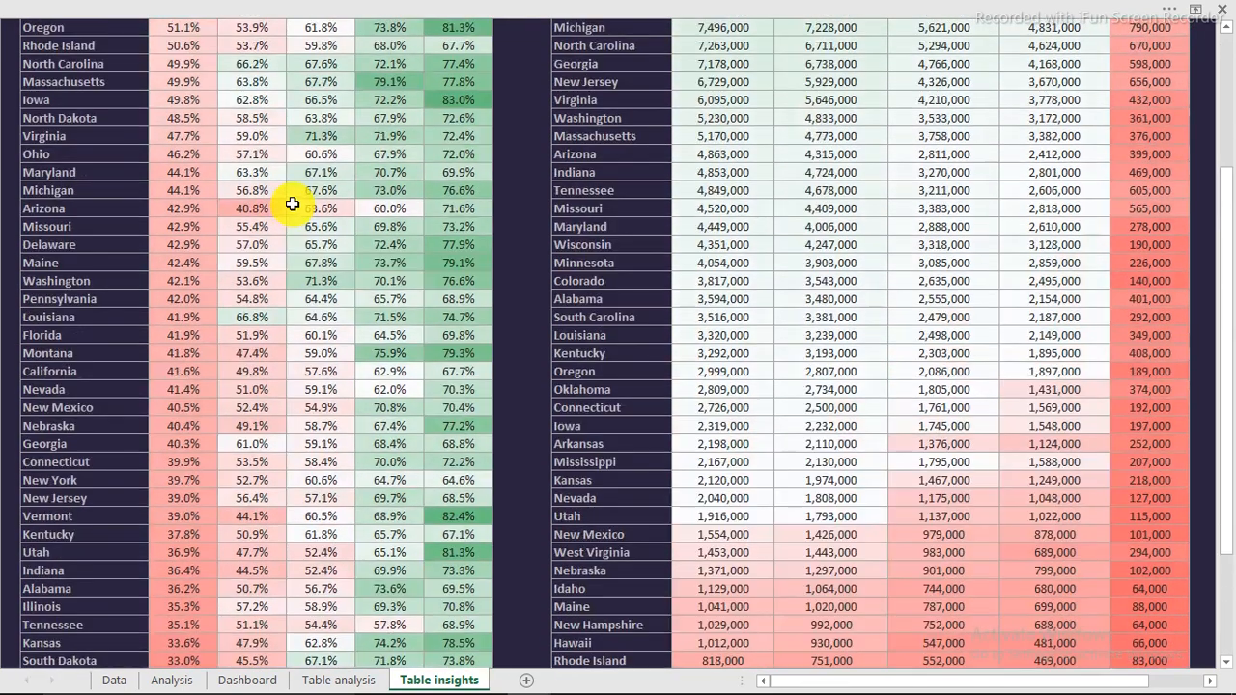
{"action": "scroll", "coordinate": [291, 204], "scroll_direction": "up", "scroll_amount": 2}
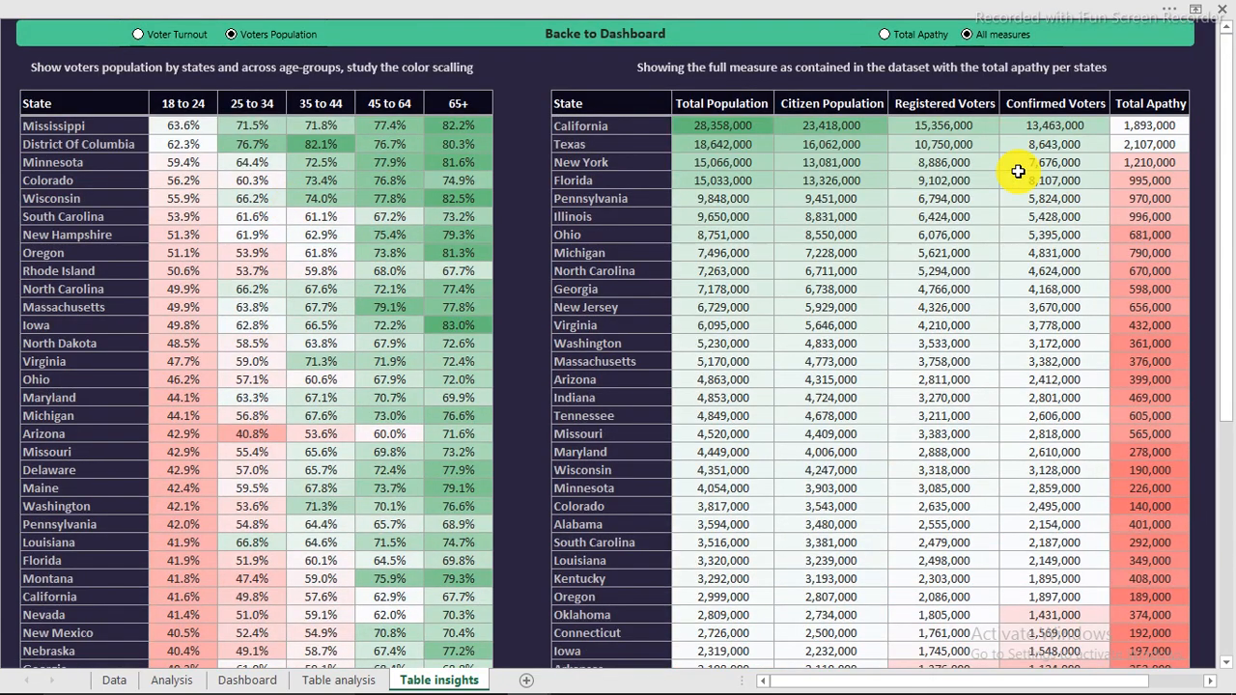
{"action": "left_click", "coordinate": [885, 35]}
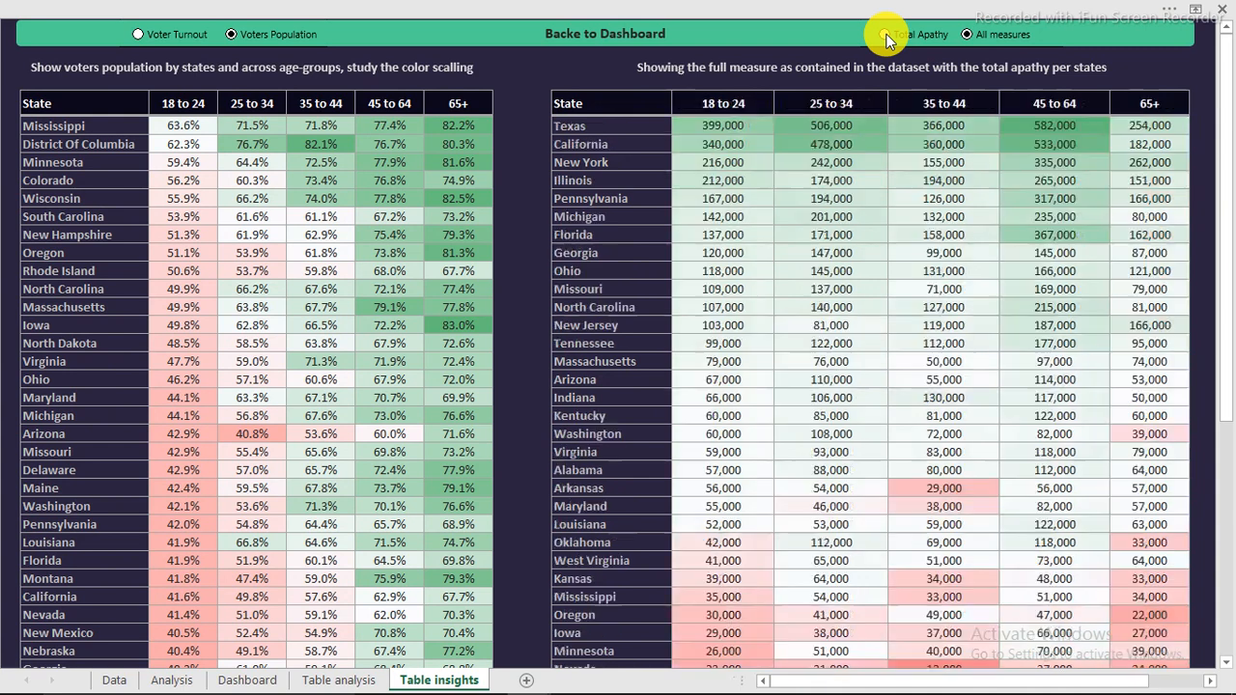
{"action": "left_click", "coordinate": [138, 36]}
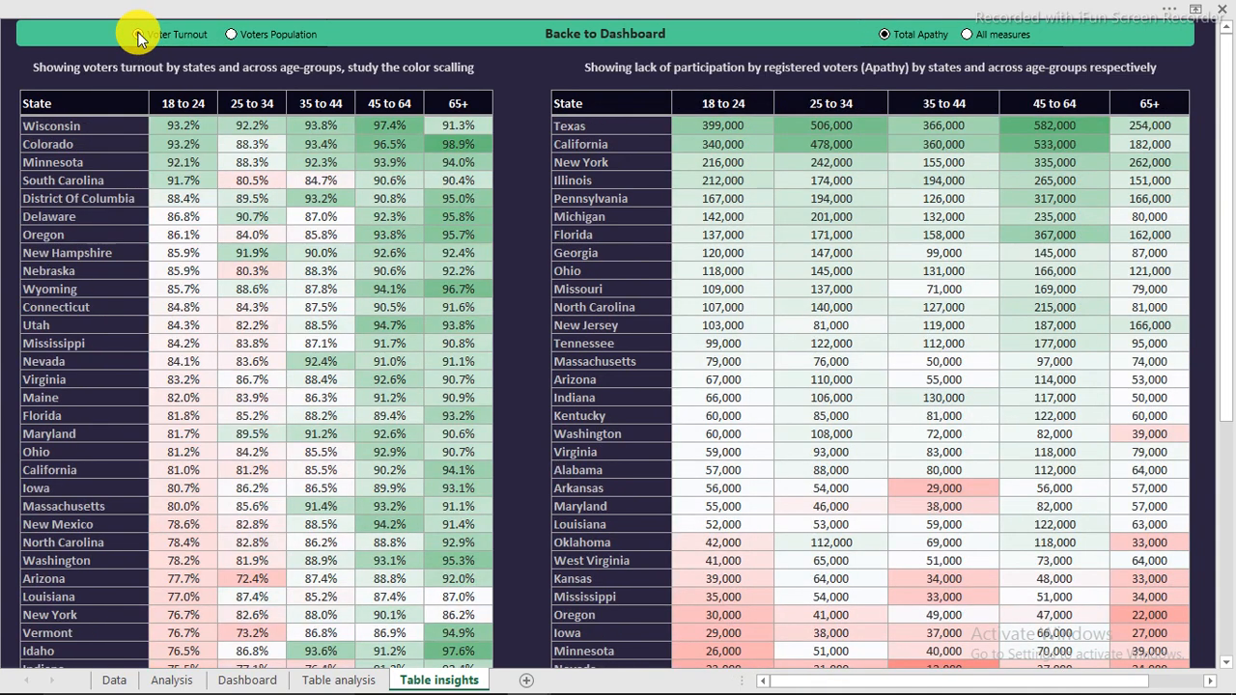